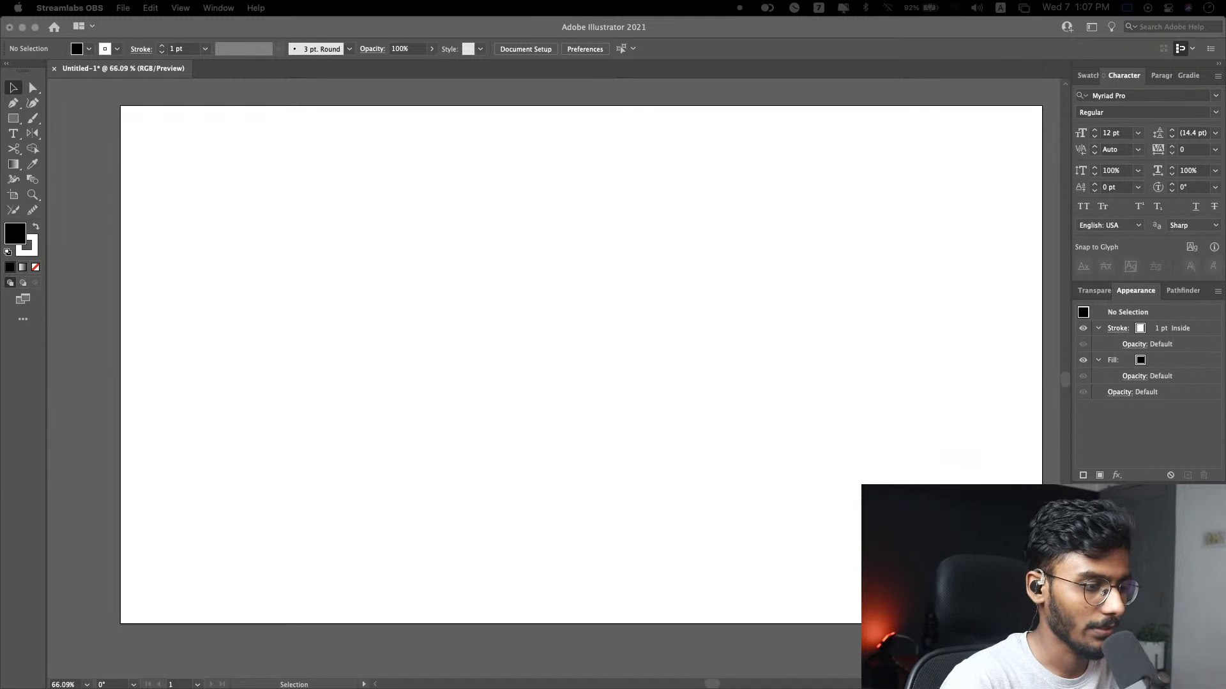
pyautogui.click(638, 396)
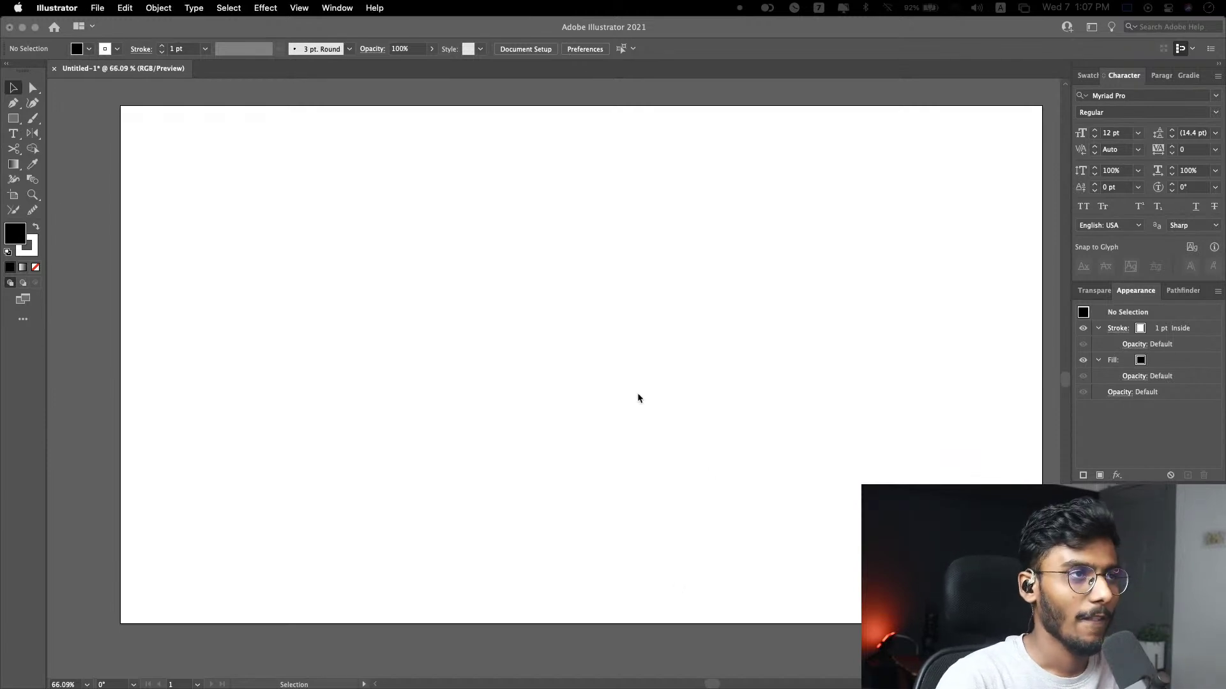
pyautogui.hscroll(3, 738, 205)
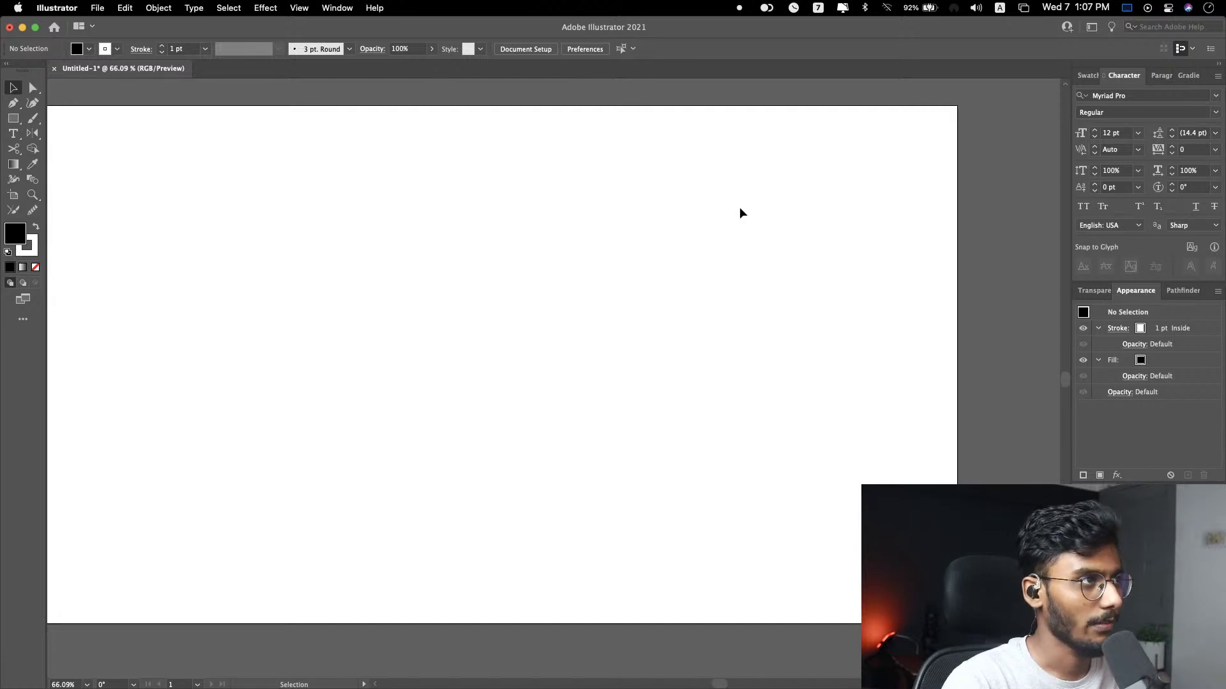
pyautogui.hscroll(-2, 739, 207)
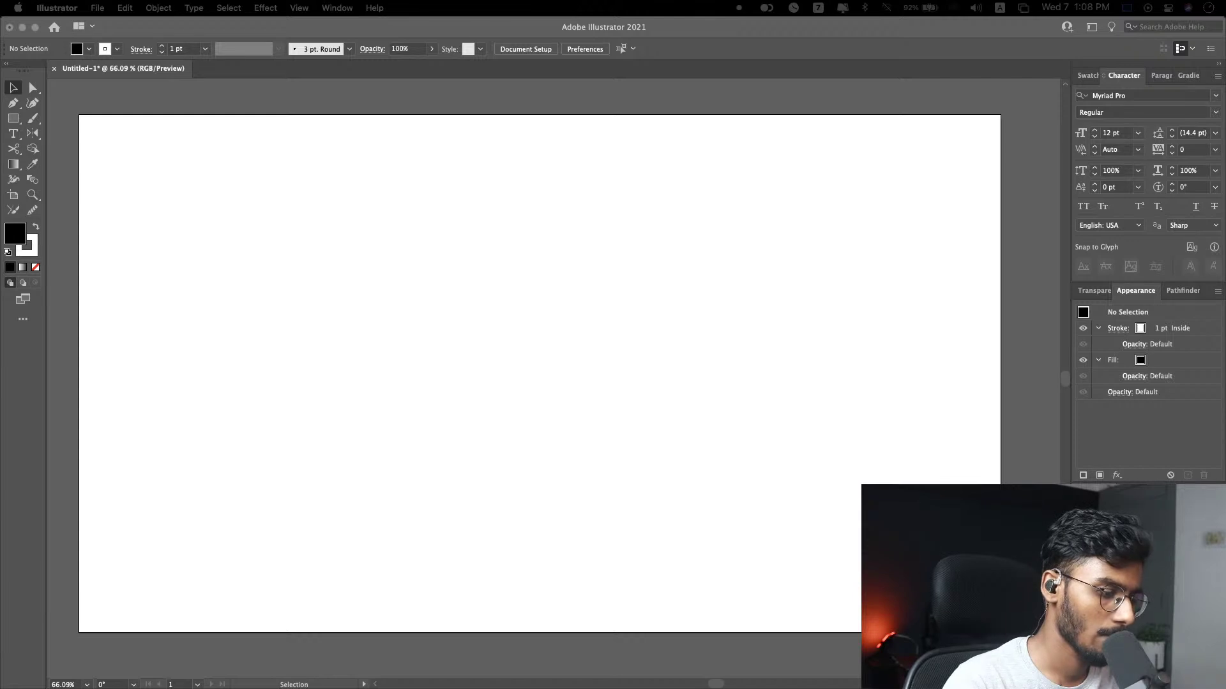
pyautogui.moveTo(1206, 347)
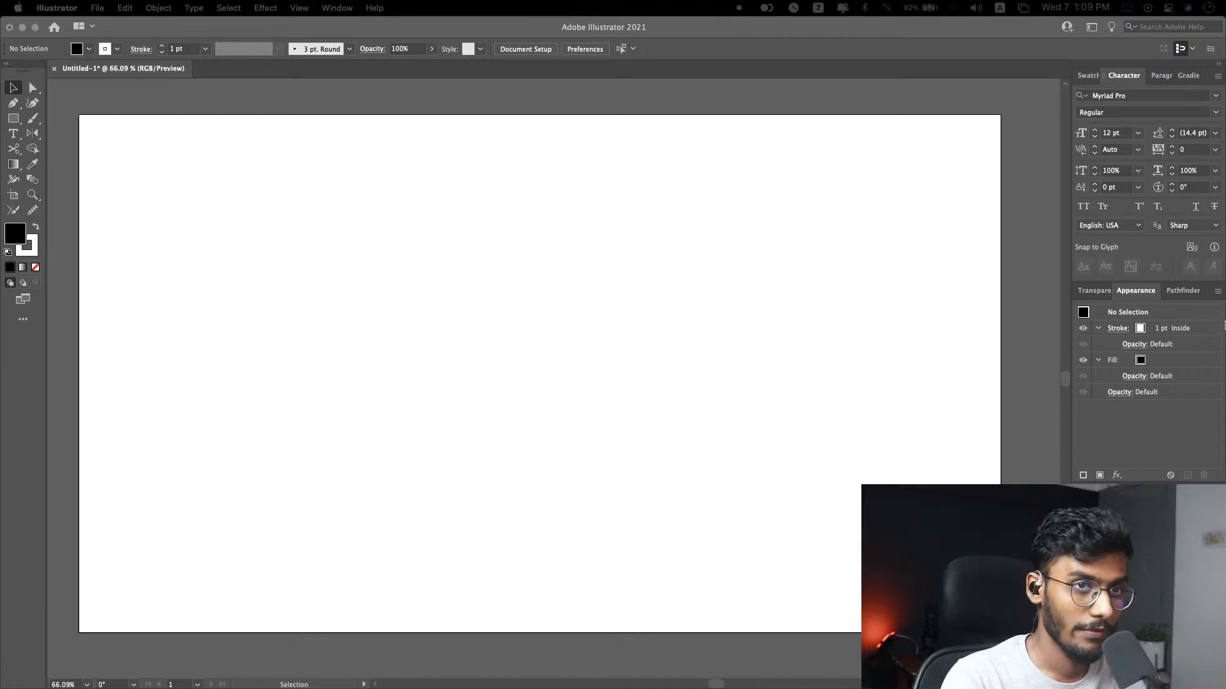
pyautogui.moveTo(1206, 319)
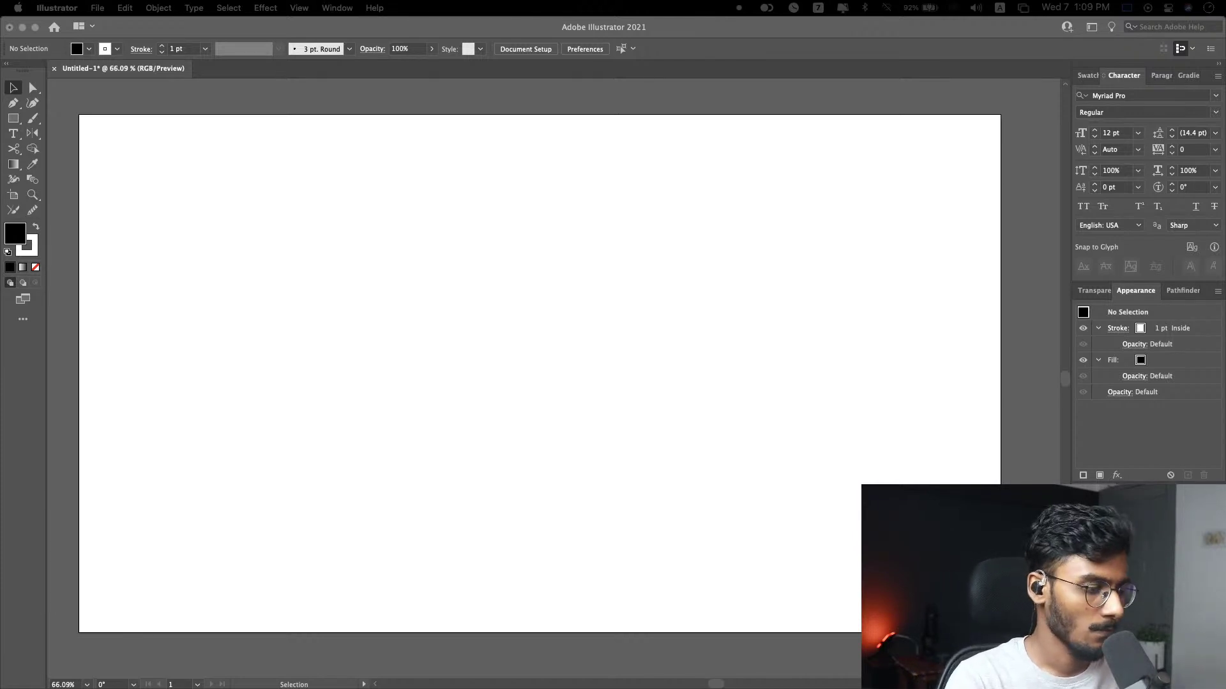
pyautogui.click(330, 330)
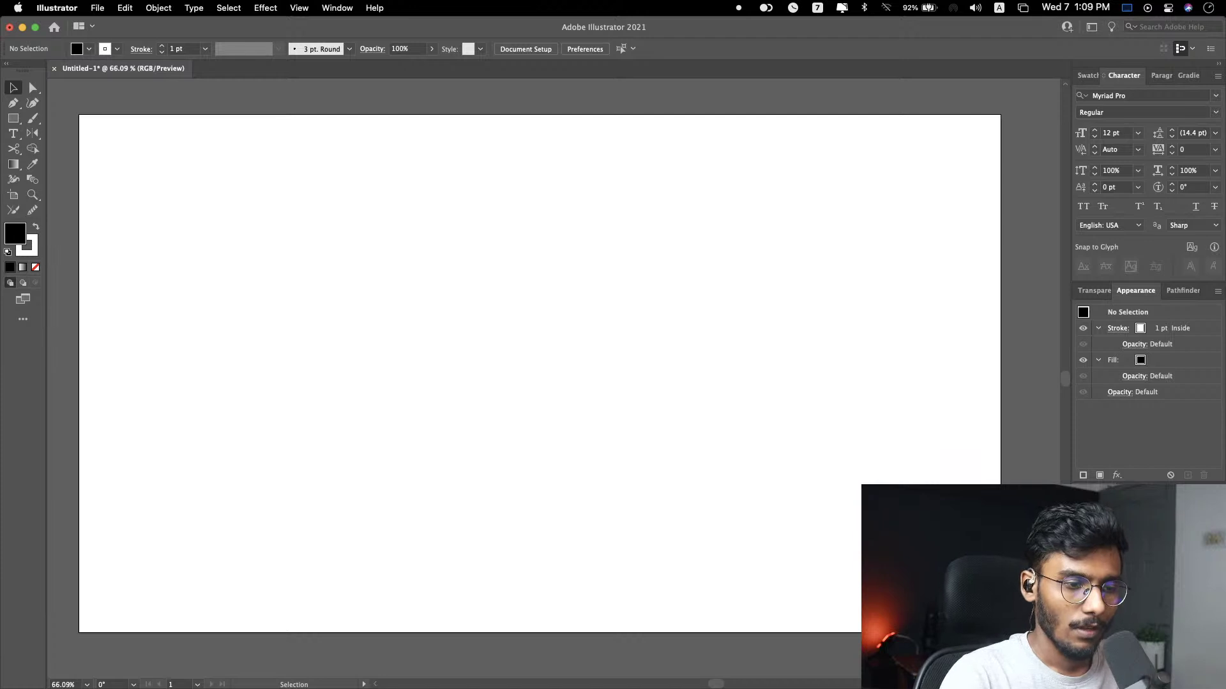
pyautogui.press('super+n')
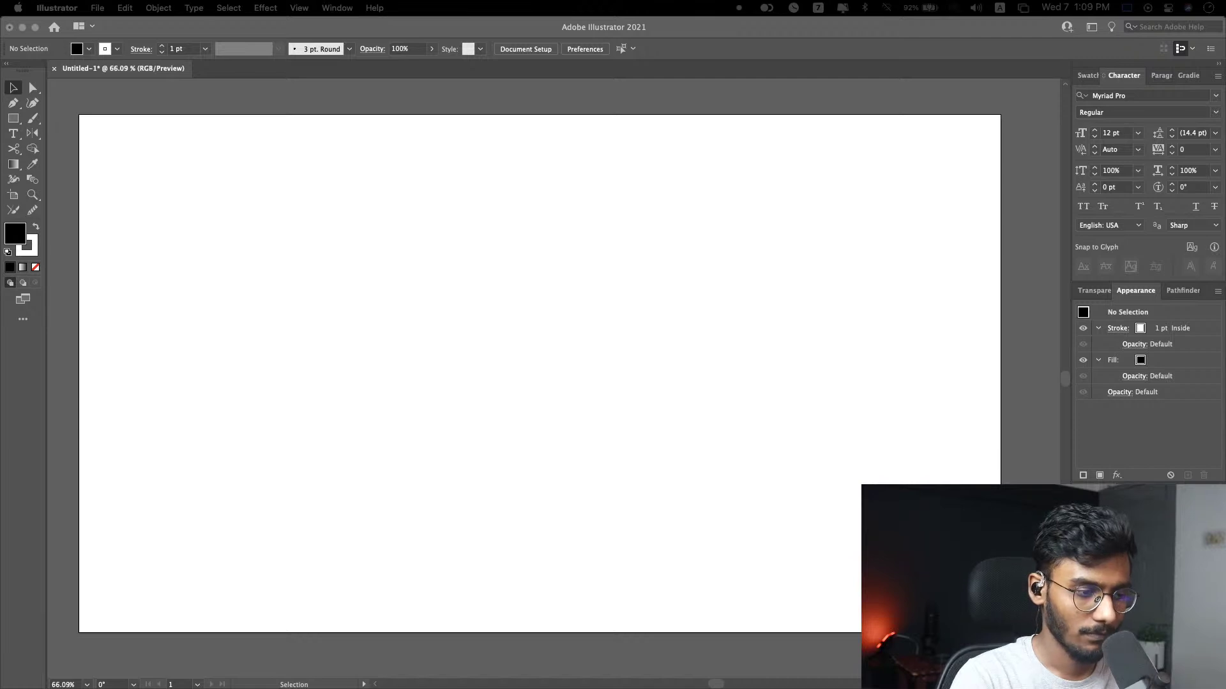
pyautogui.moveTo(1207, 399)
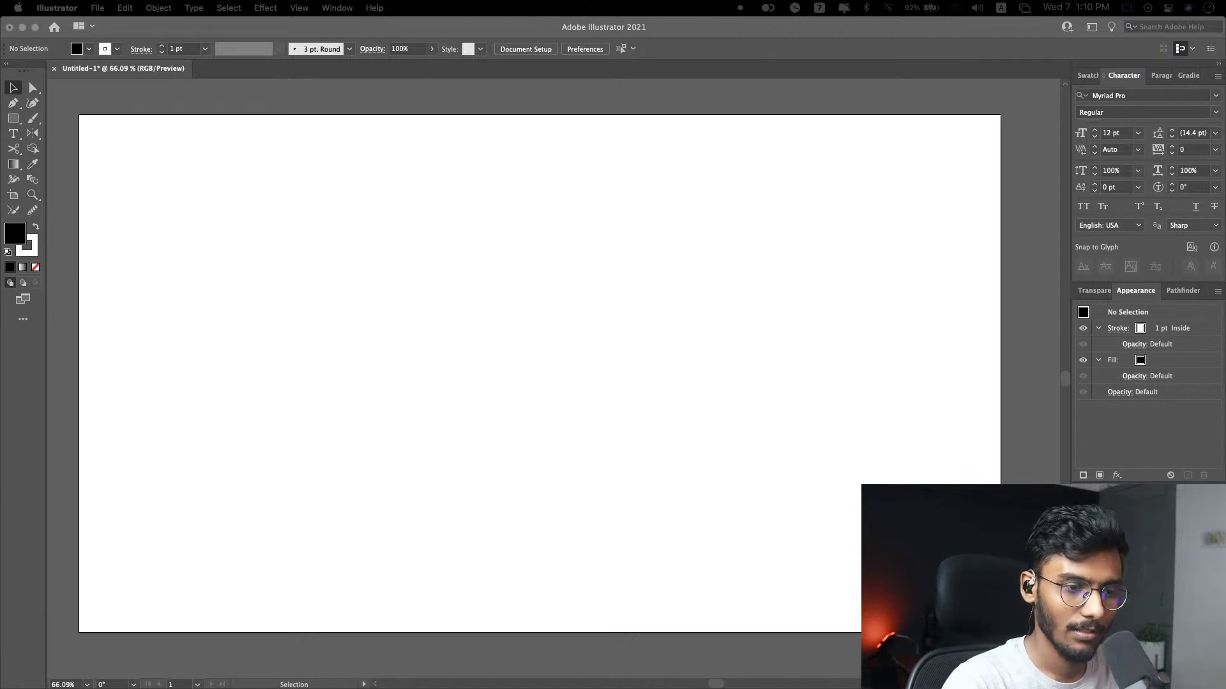
pyautogui.moveTo(1220, 451)
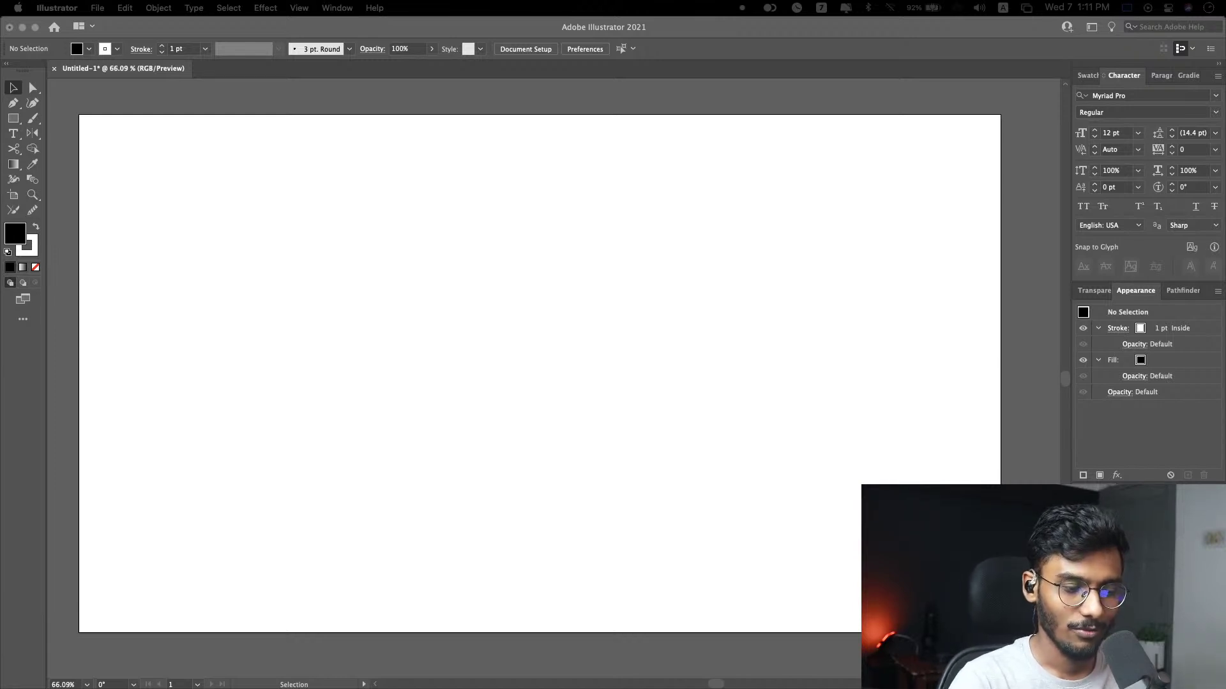
pyautogui.moveTo(1220, 348)
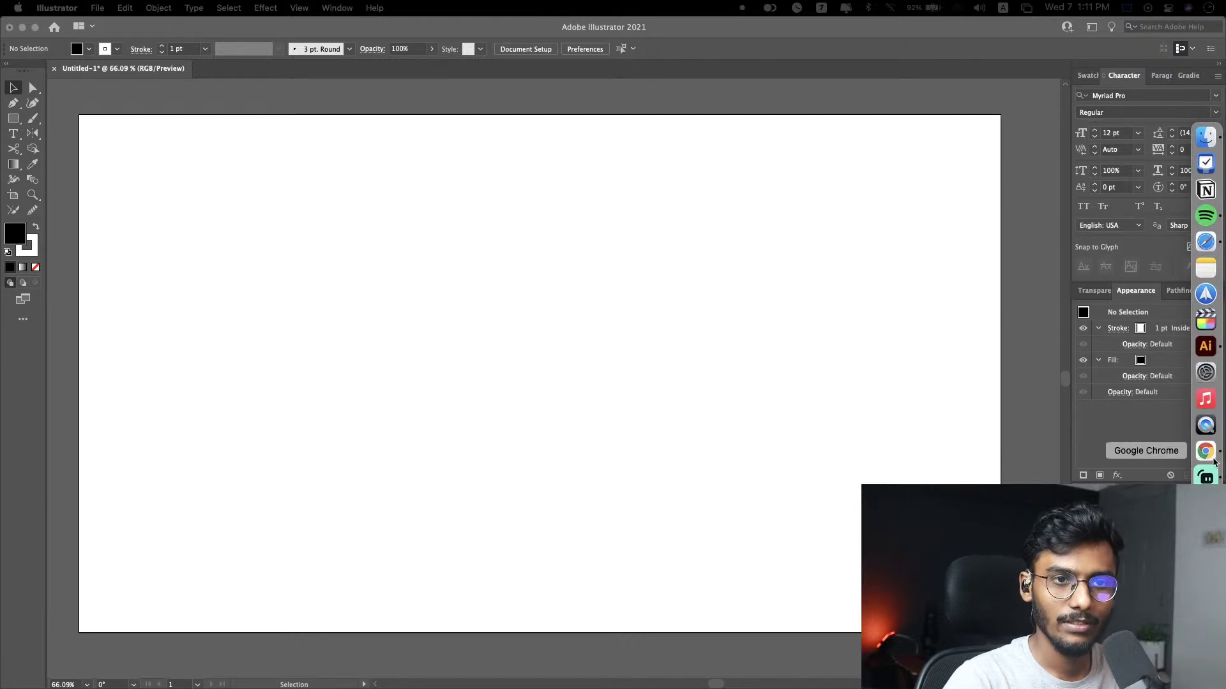
pyautogui.click(398, 544)
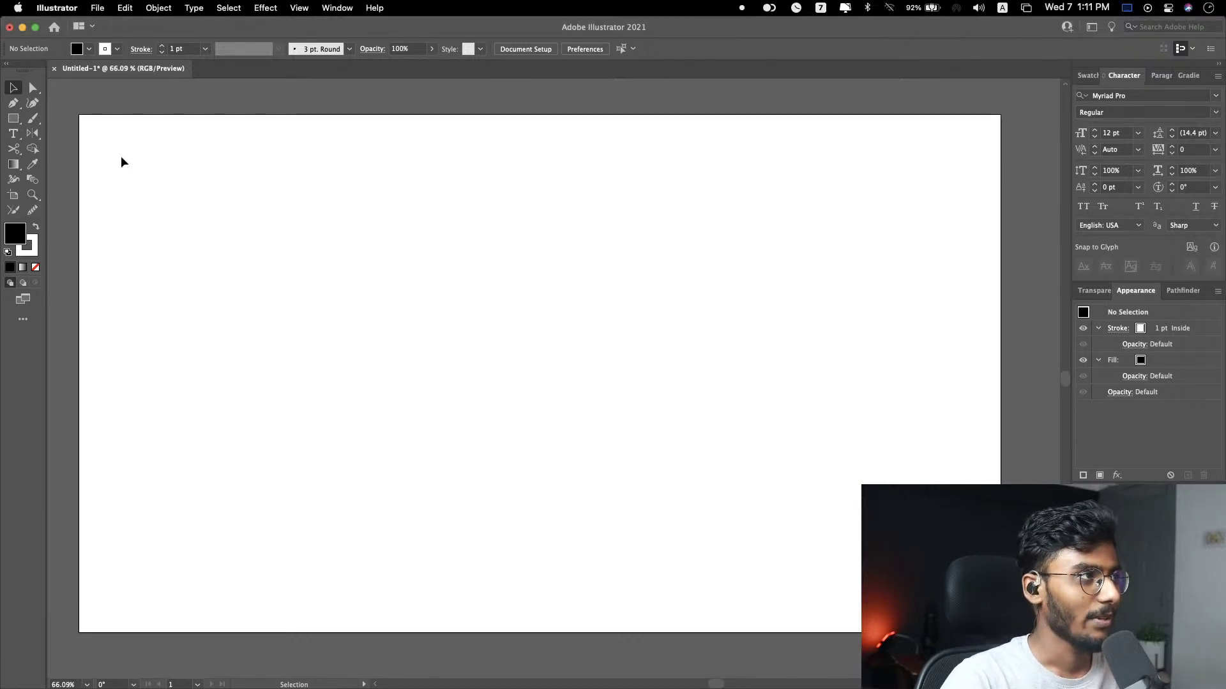
pyautogui.moveTo(1213, 415)
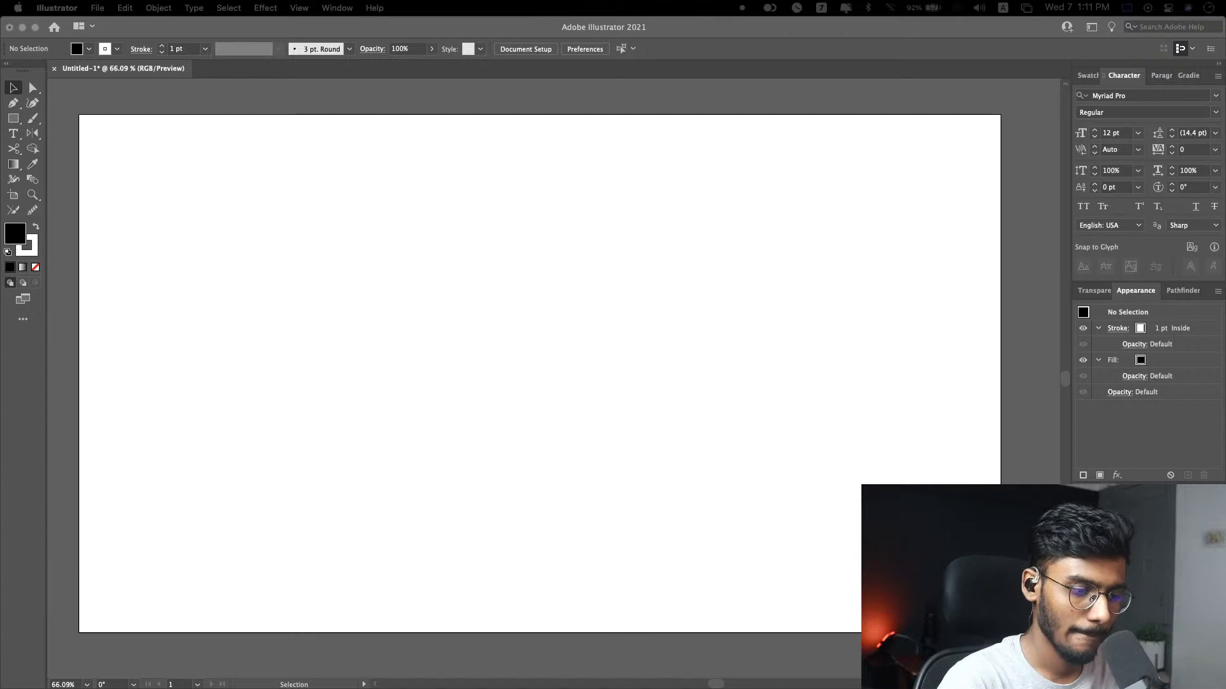
pyautogui.click(733, 342)
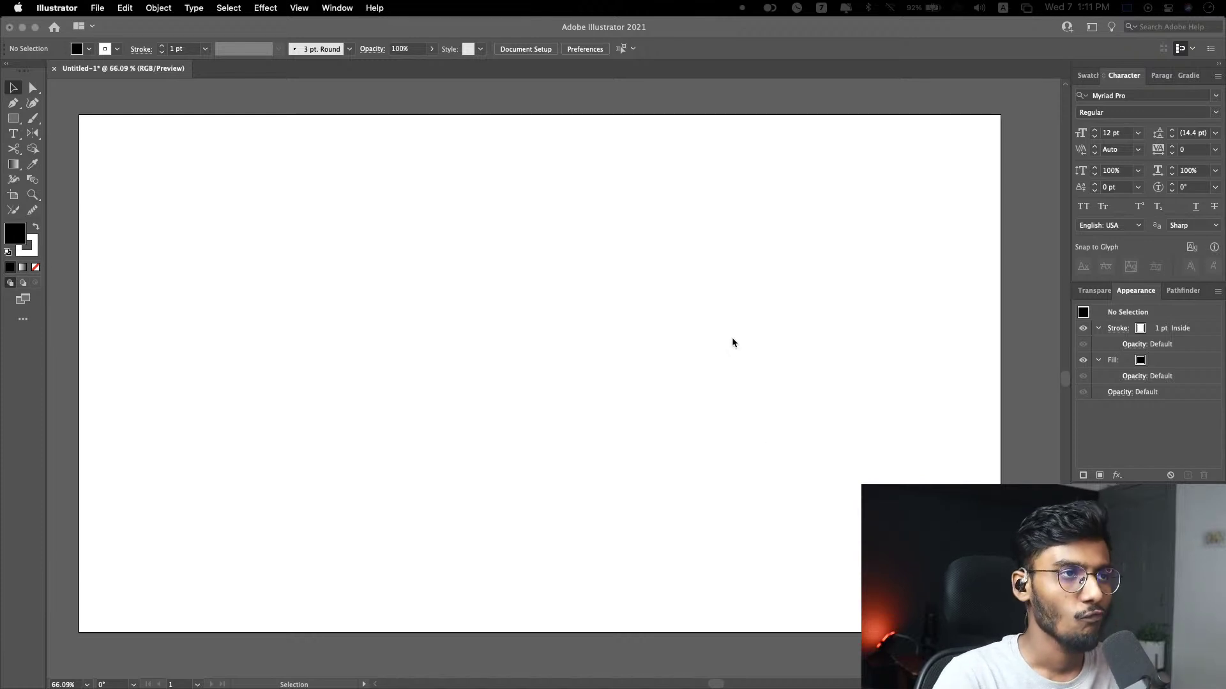
pyautogui.moveTo(1221, 223)
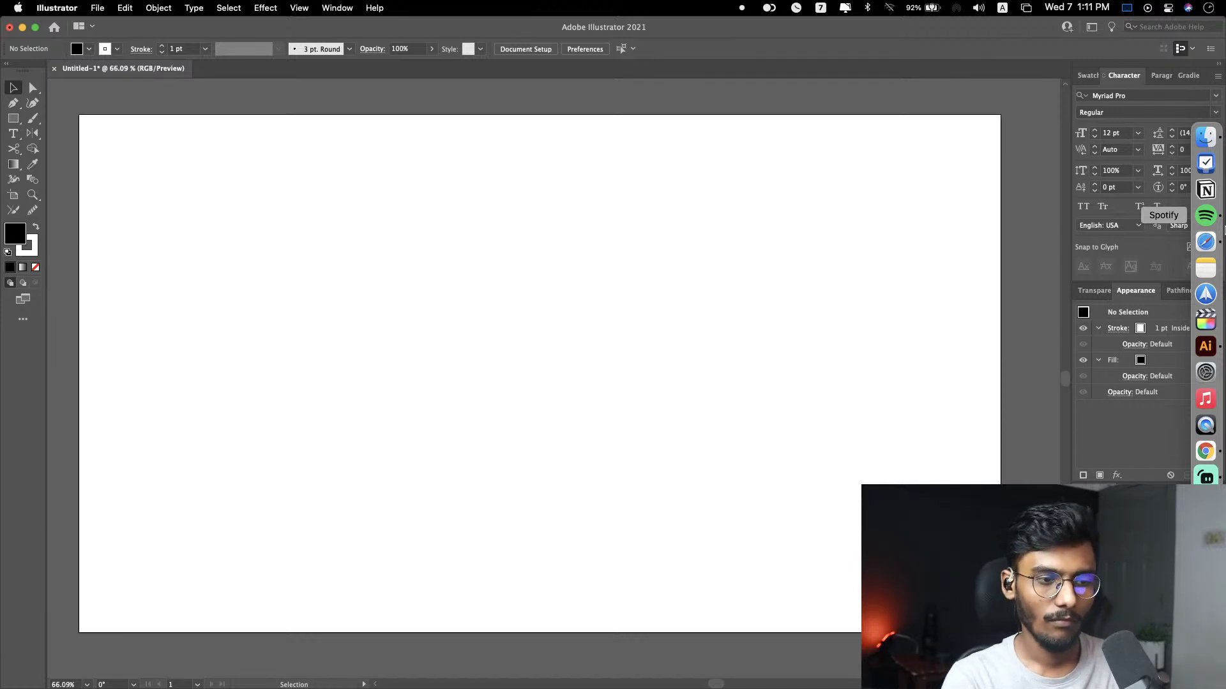
pyautogui.click(1206, 241)
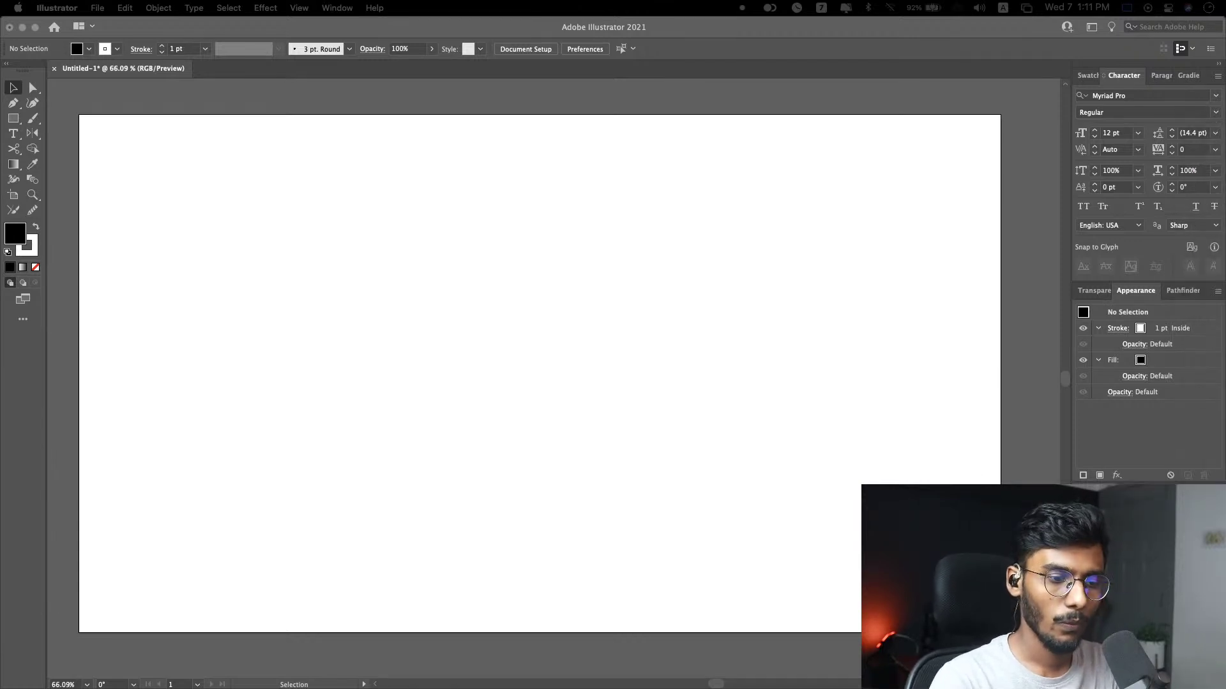
pyautogui.click(577, 377)
pyautogui.moveTo(1216, 238)
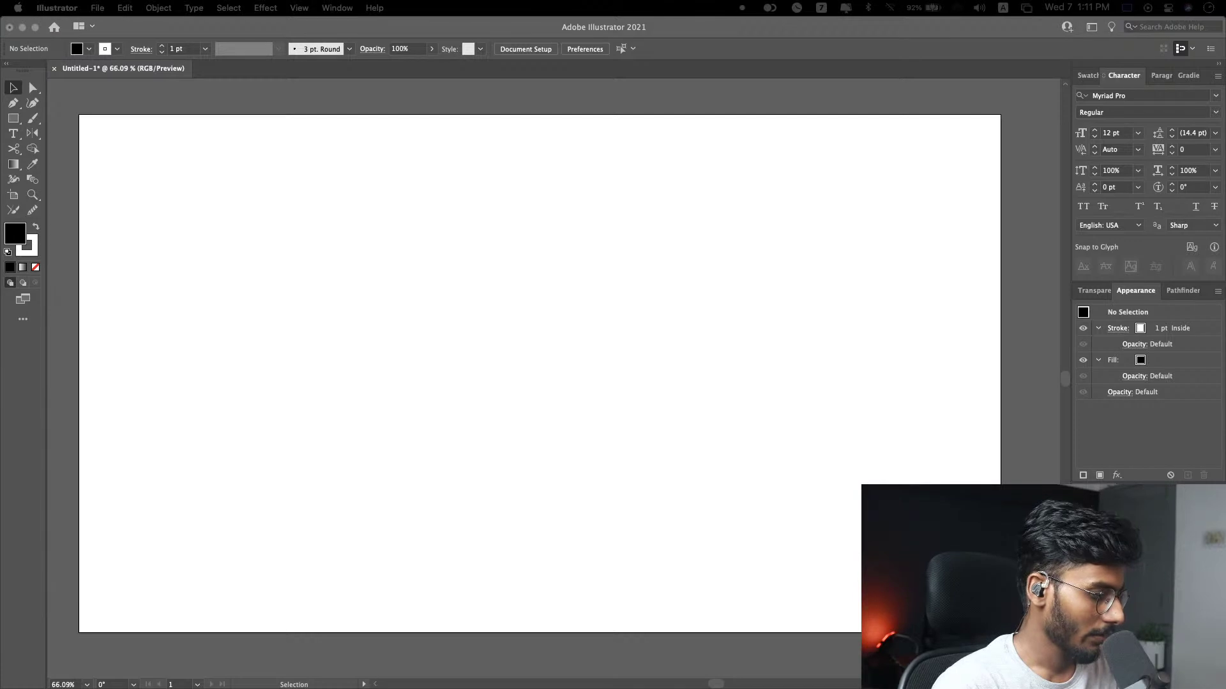
pyautogui.click(547, 370)
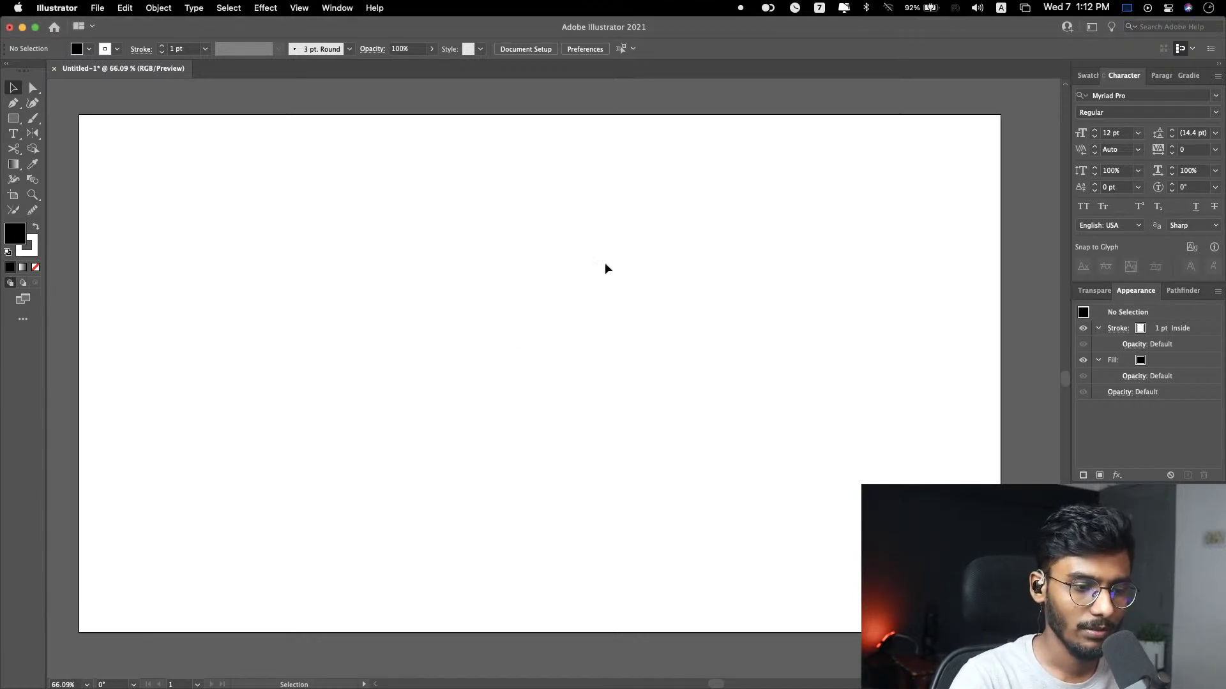
# Step: Switch to Safari with a new browser window and enlarge it to fill the screen
pyautogui.moveTo(1220, 287)
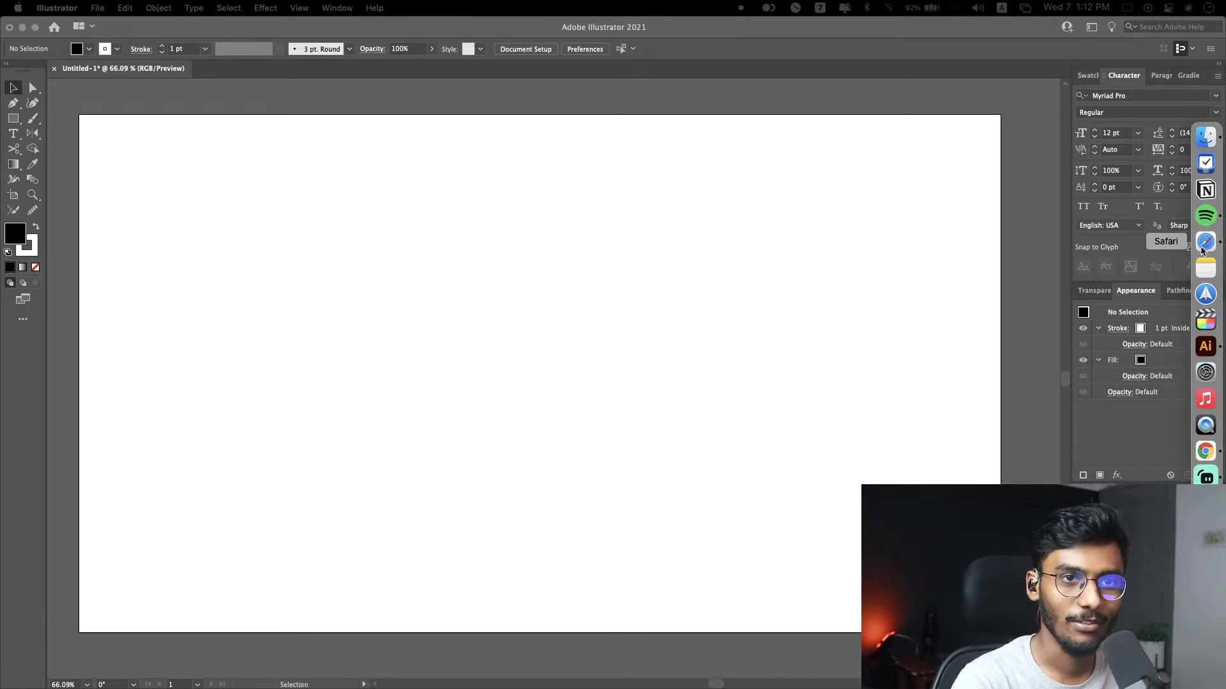
pyautogui.rightClick(1204, 244)
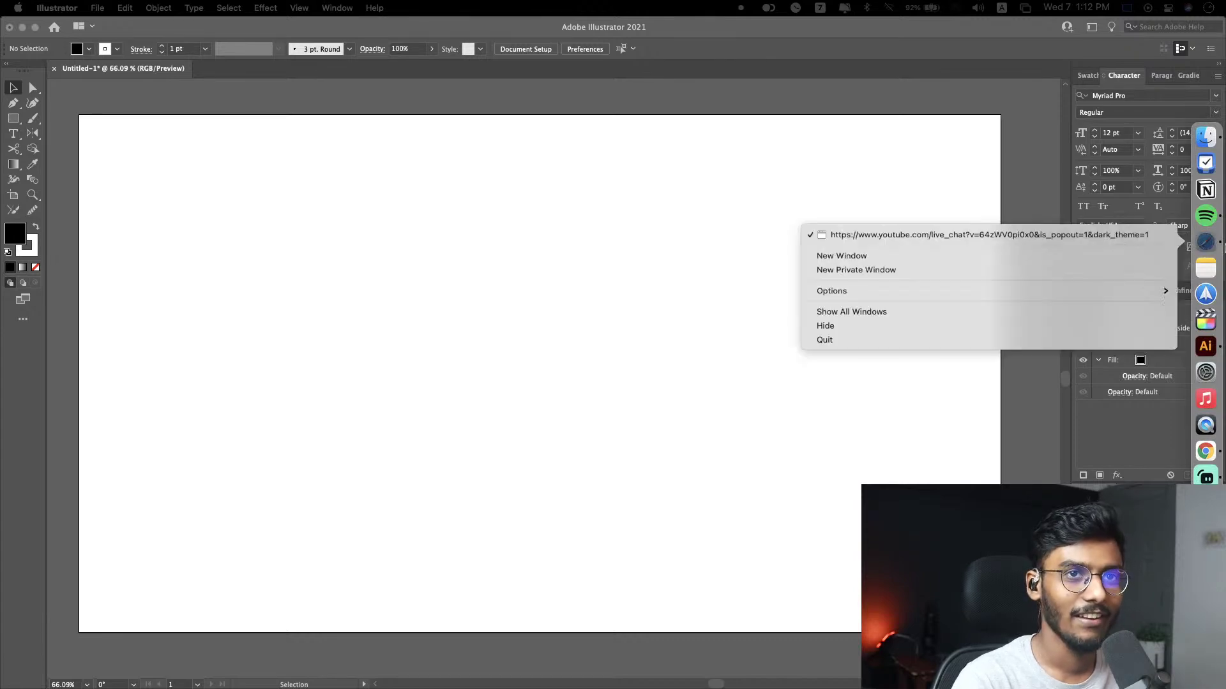
pyautogui.click(1010, 256)
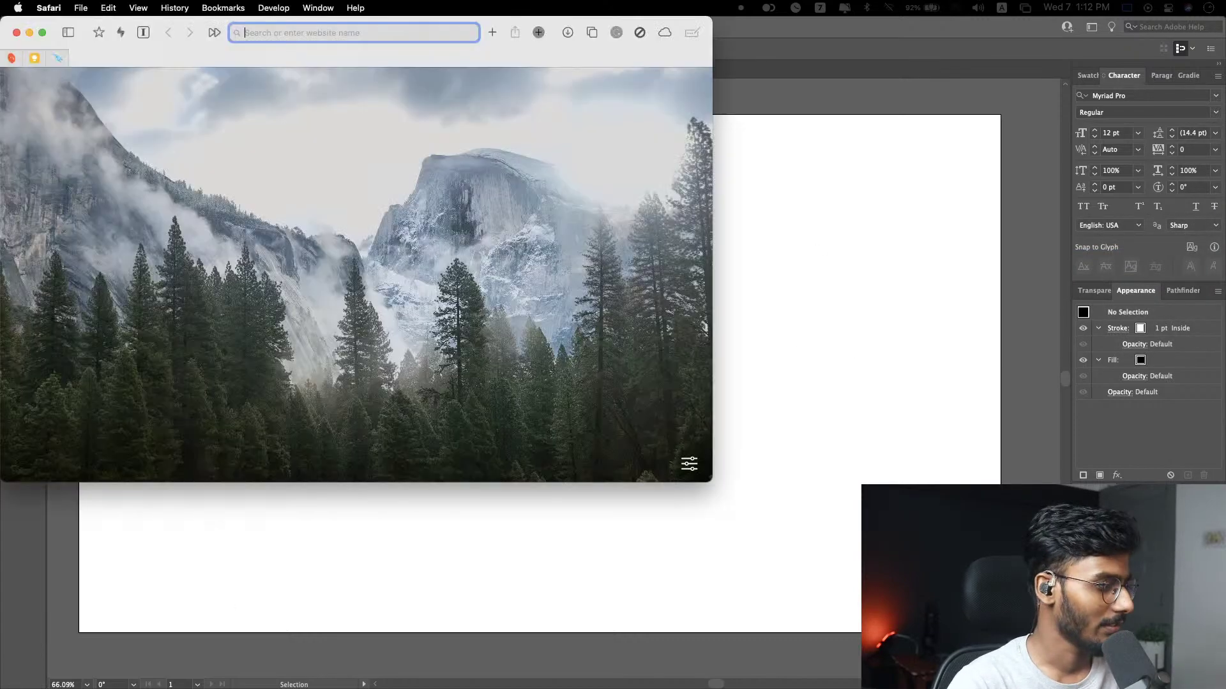
pyautogui.moveTo(510, 21); pyautogui.dragTo(720, 57)
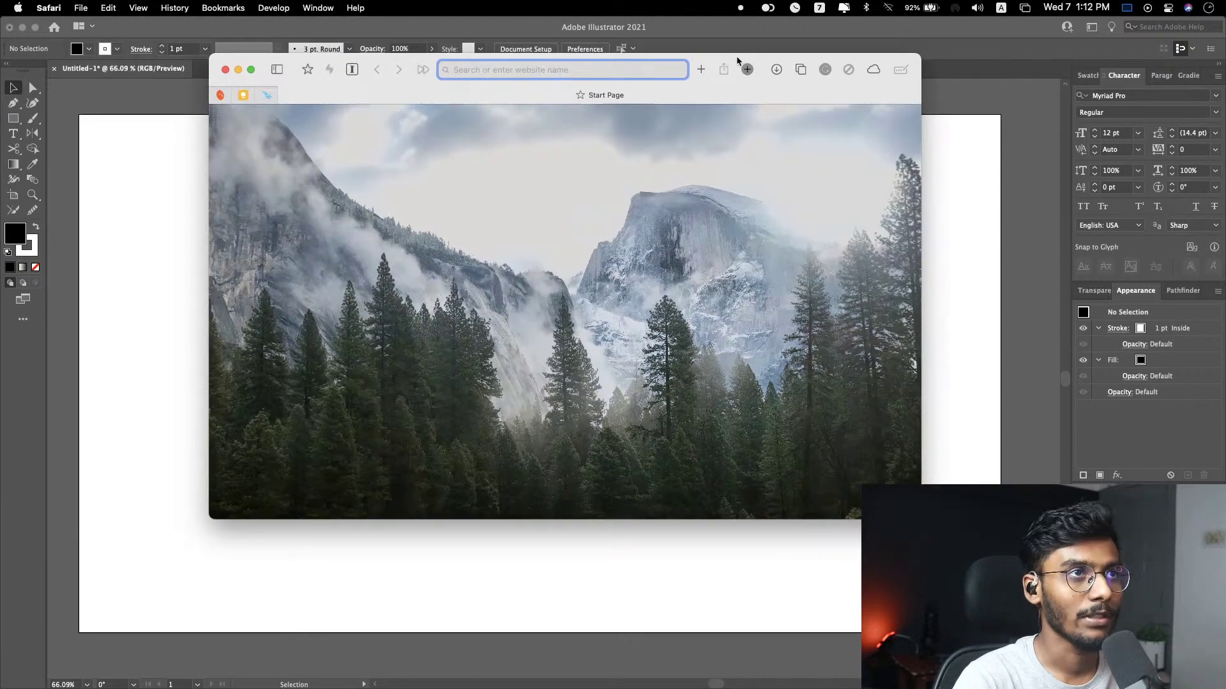
pyautogui.doubleClick(737, 60)
pyautogui.moveTo(213, 18); pyautogui.dragTo(2, 12)
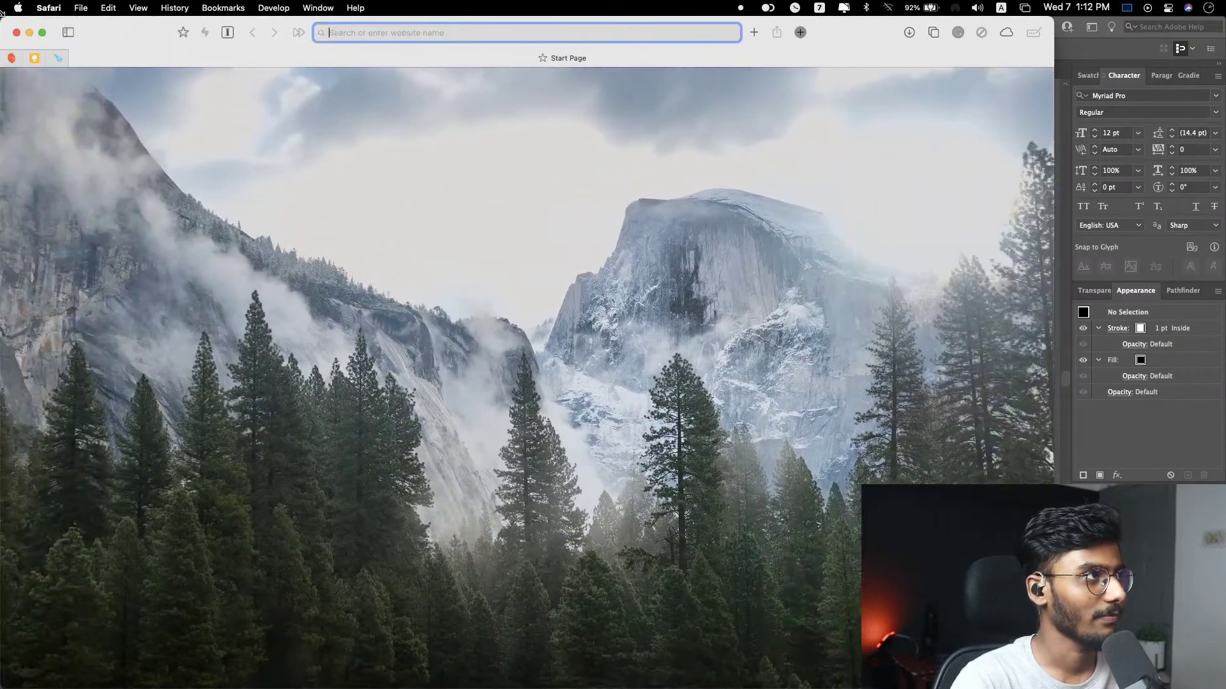
pyautogui.moveTo(1055, 18); pyautogui.dragTo(1225, 18)
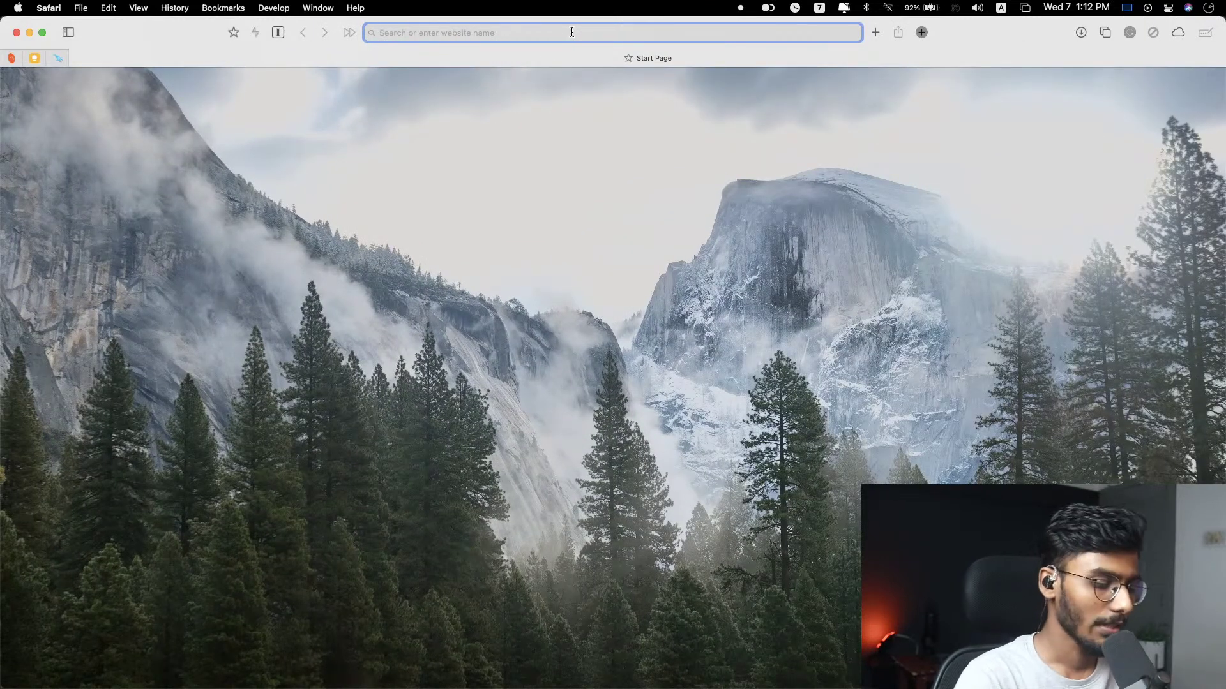
# Step: Search Google Images for "big basket logo" and open the large preview of the first result
pyautogui.write('big basket')
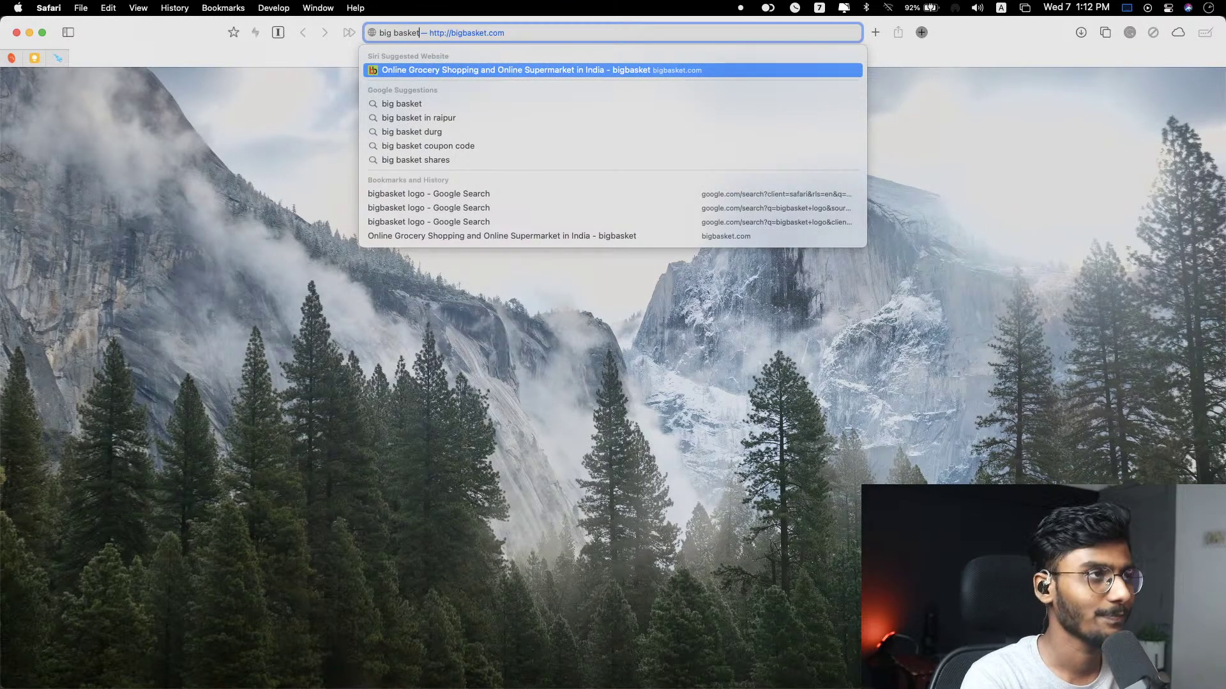
pyautogui.write('logo')
pyautogui.press('Return')
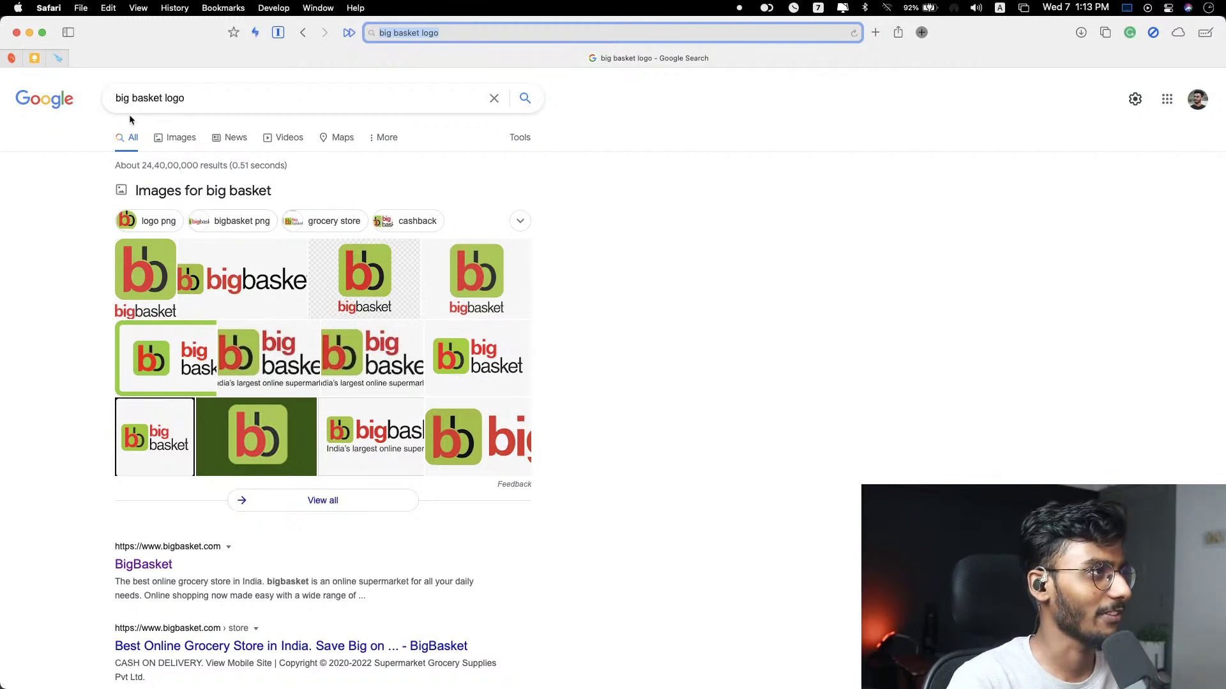
pyautogui.click(182, 142)
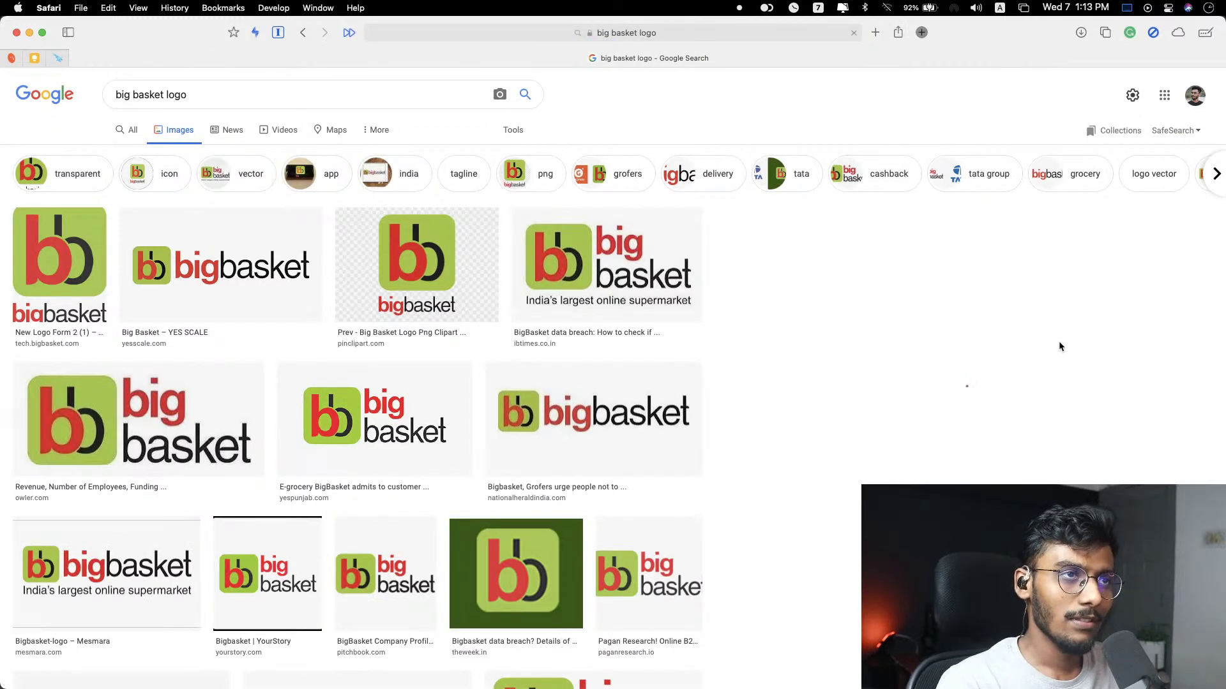
pyautogui.press('Return')
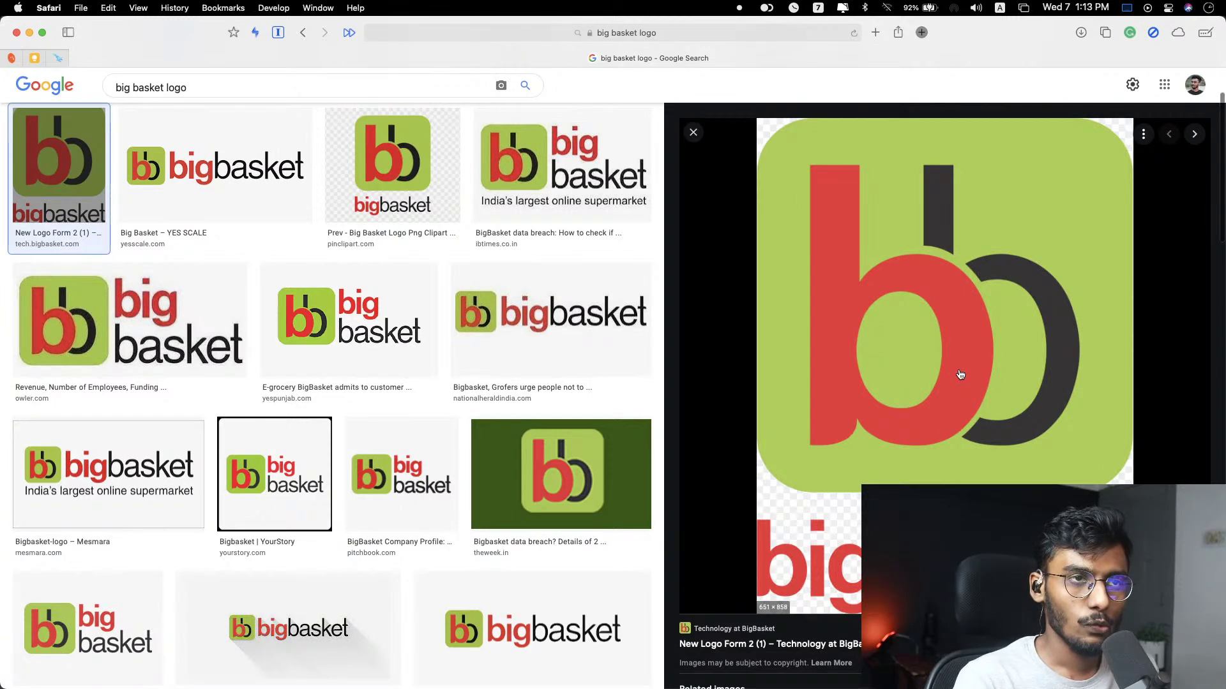
pyautogui.moveTo(1222, 250)
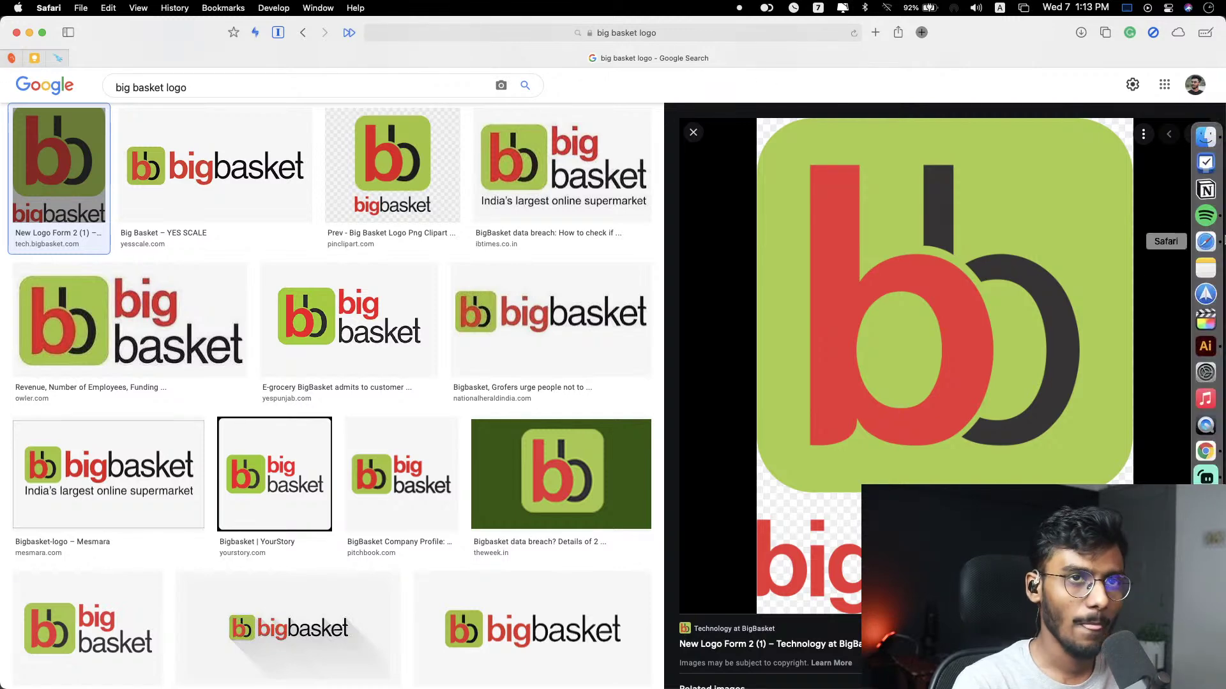
pyautogui.click(1216, 218)
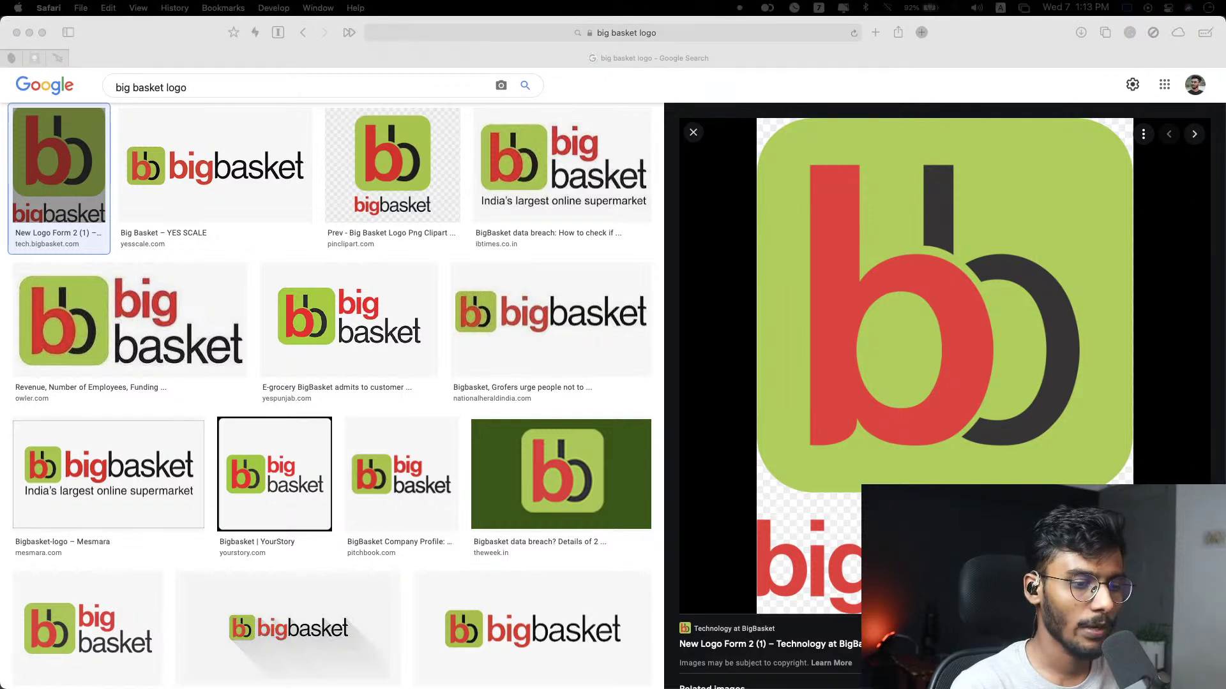
pyautogui.click(759, 100)
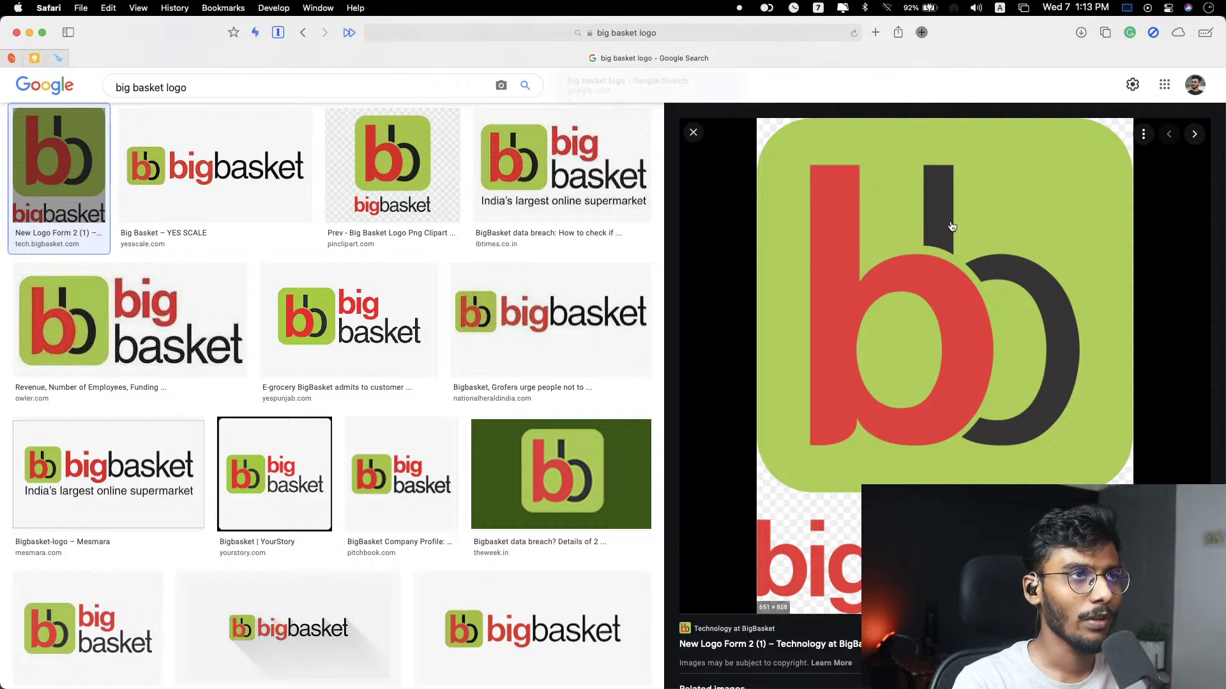
# Step: Open bigbasket.com in a new tab and look through the homepage's banners, offers and Best Sellers section
pyautogui.press('super+t')
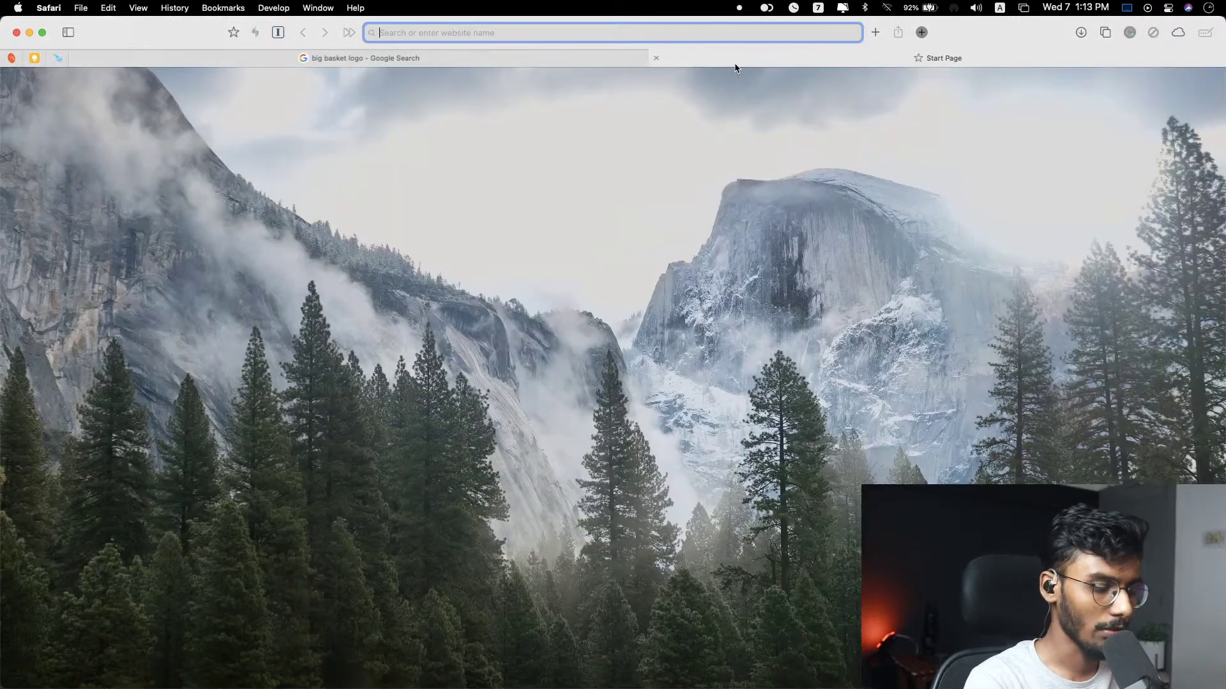
pyautogui.write('bigbasket.com')
pyautogui.press('Return')
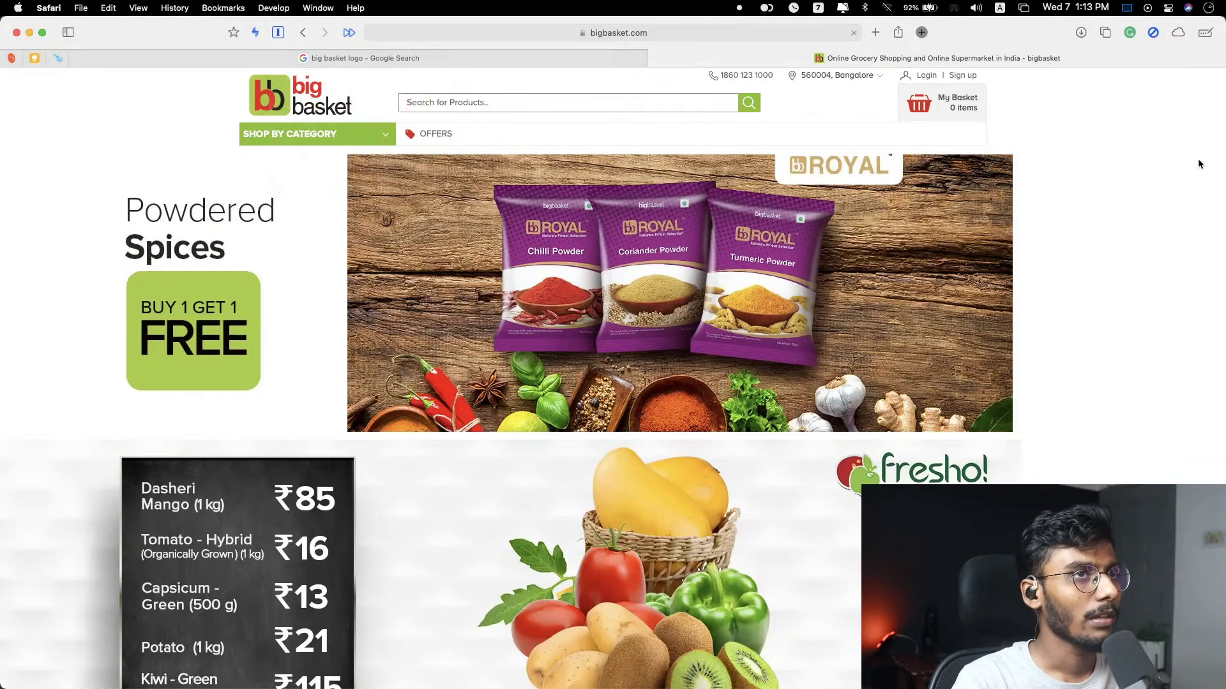
pyautogui.scroll(-15, 1118, 185)
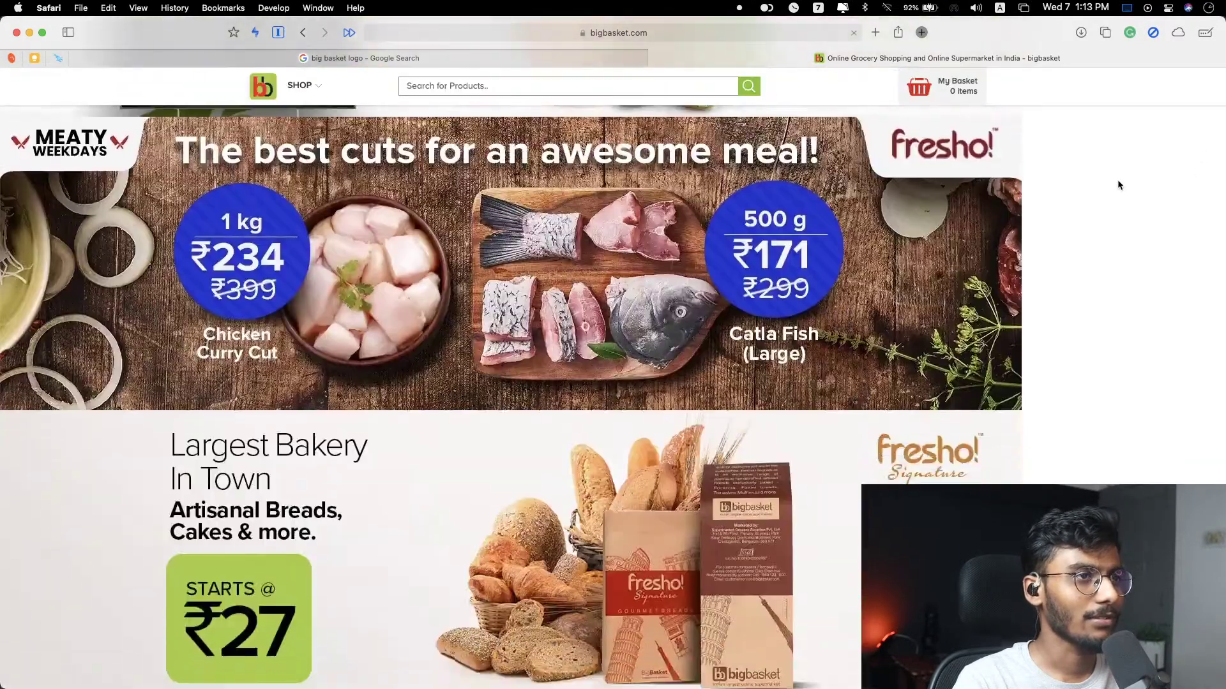
pyautogui.scroll(-10, 1118, 185)
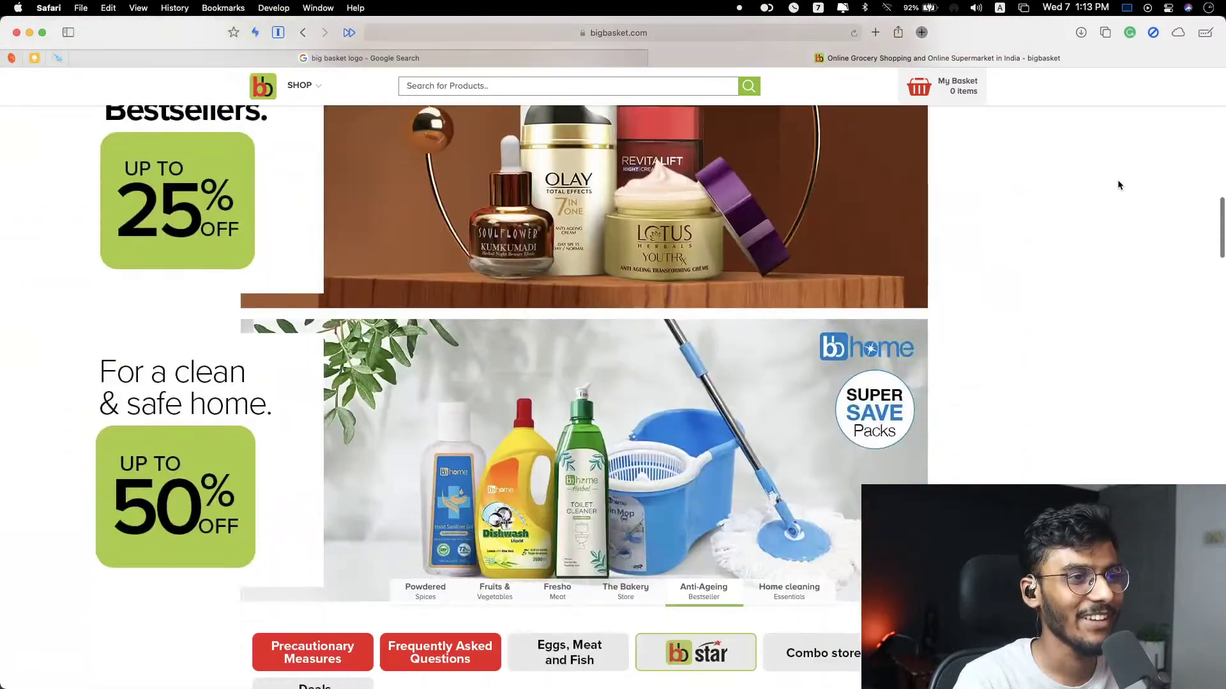
pyautogui.scroll(-12, 1116, 185)
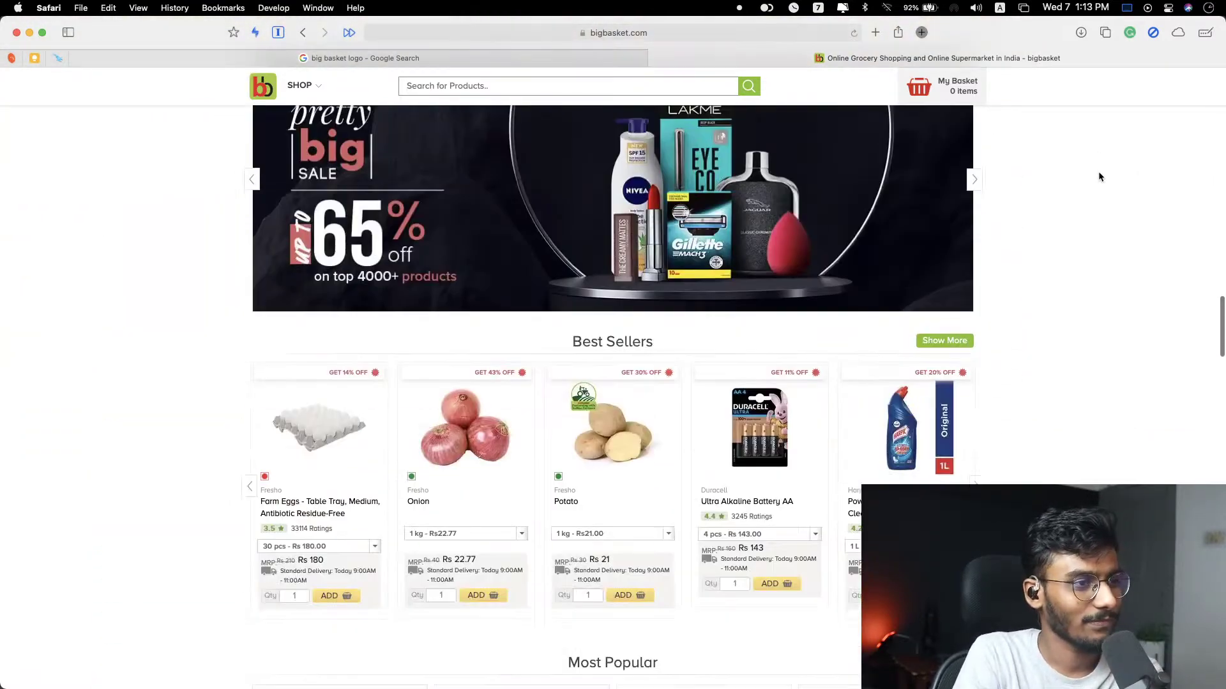
# Step: Look through the remaining product categories on the BigBasket homepage and return to its header
pyautogui.scroll(-12, 1100, 177)
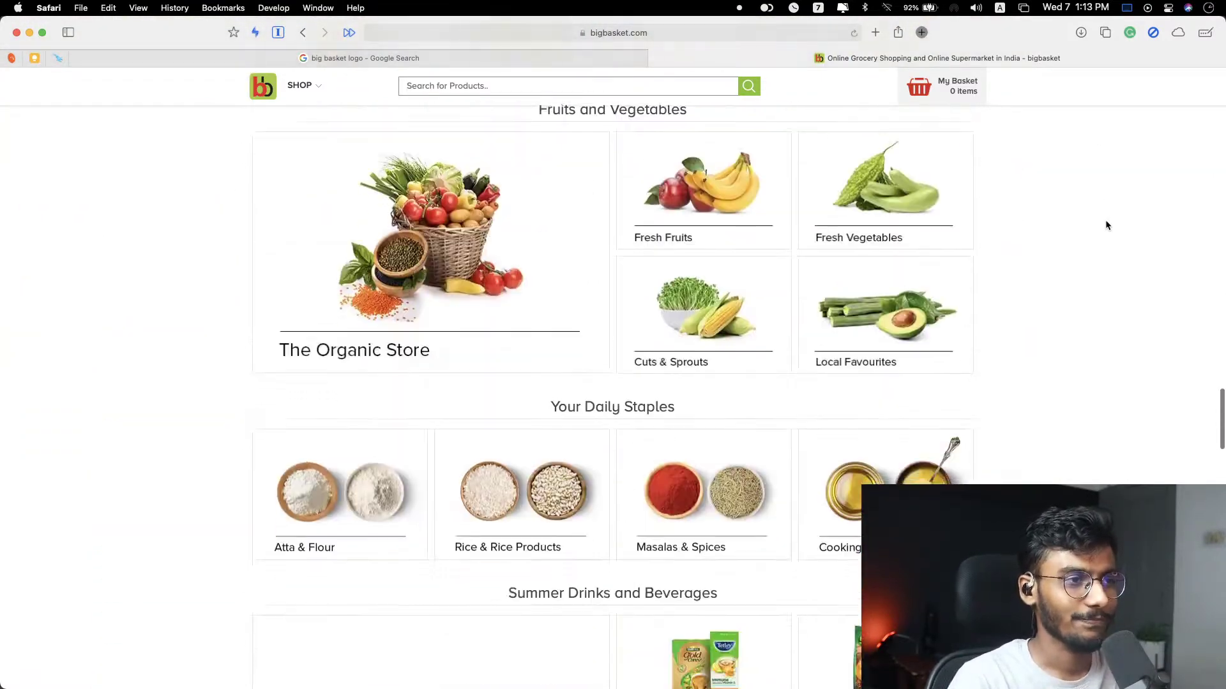
pyautogui.scroll(-3, 1105, 220)
pyautogui.scroll(20, 1078, 286)
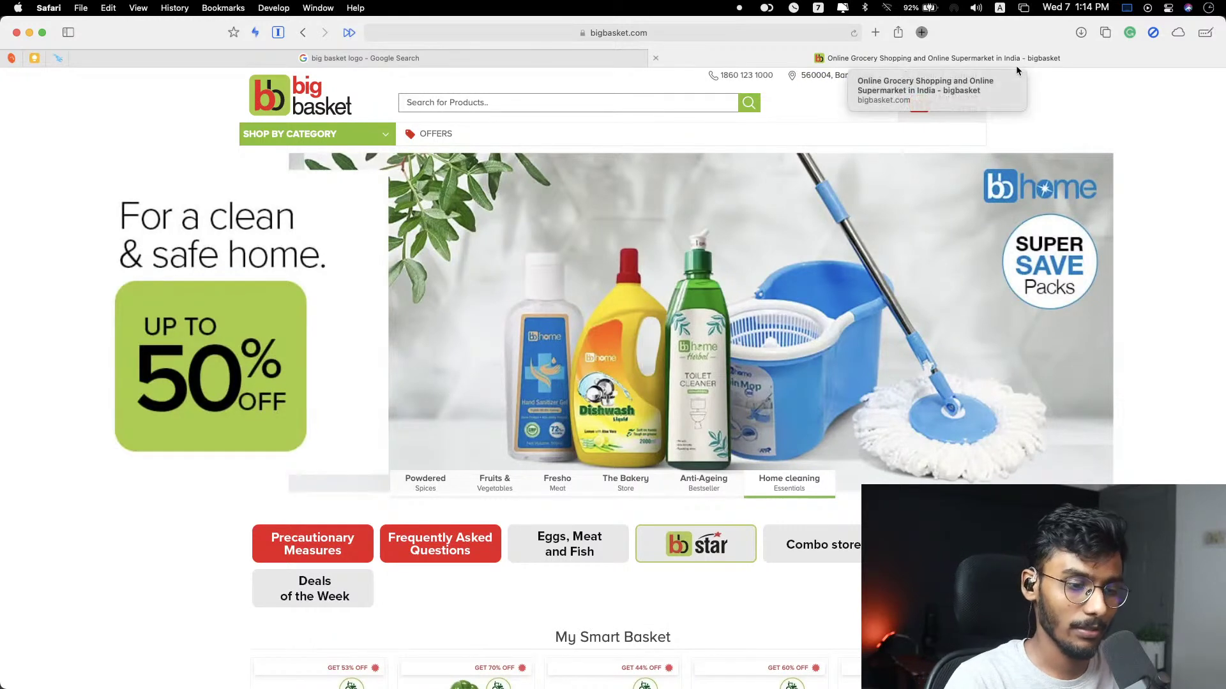
# Step: Copy the large bigbasket logo preview from Google Images and paste it scaled down into the upper-left part of the Illustrator artboard
pyautogui.click(545, 62)
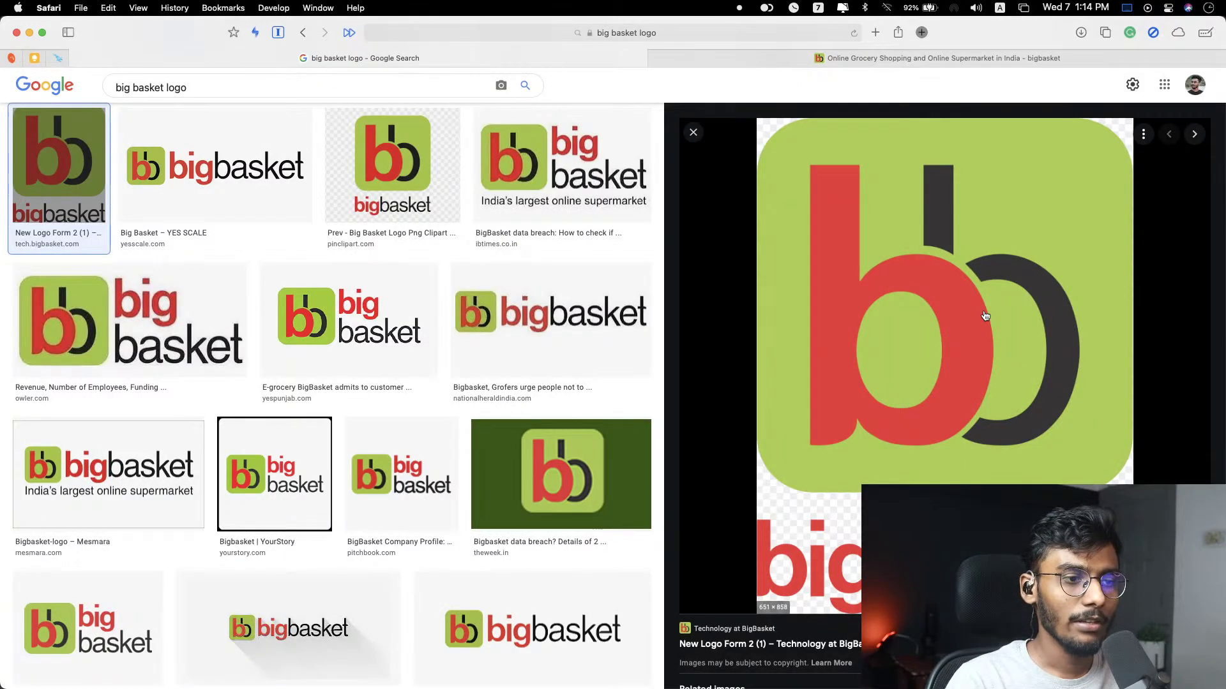
pyautogui.rightClick(999, 299)
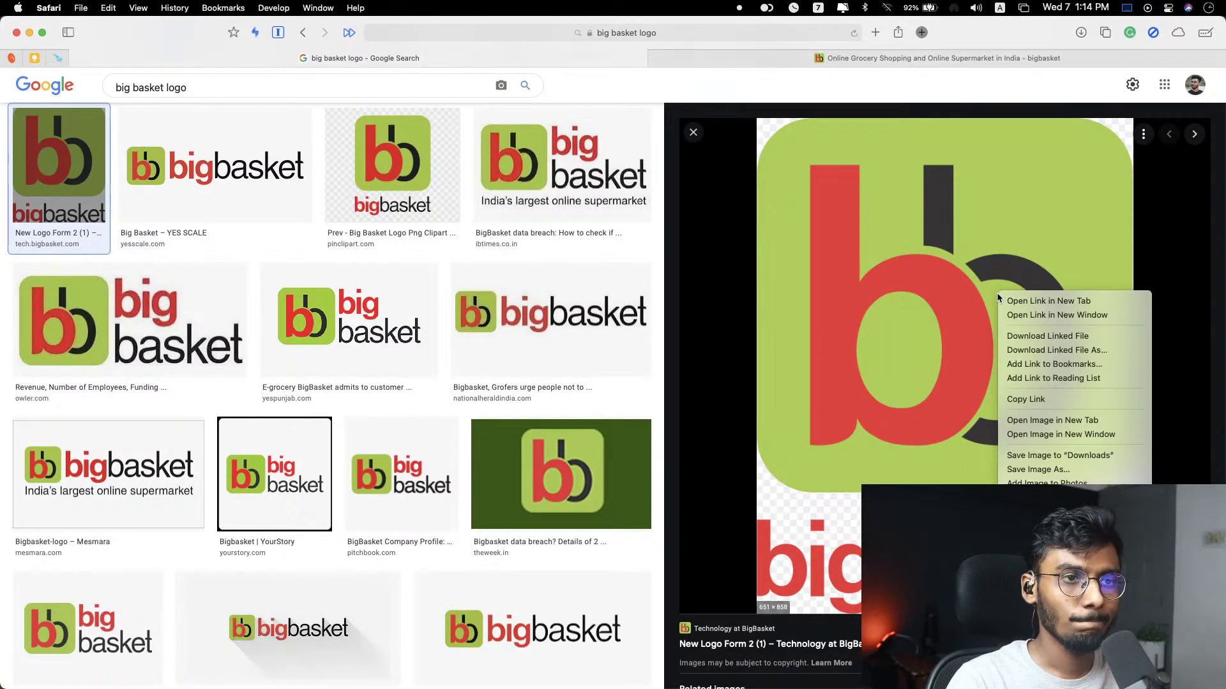
pyautogui.click(908, 273)
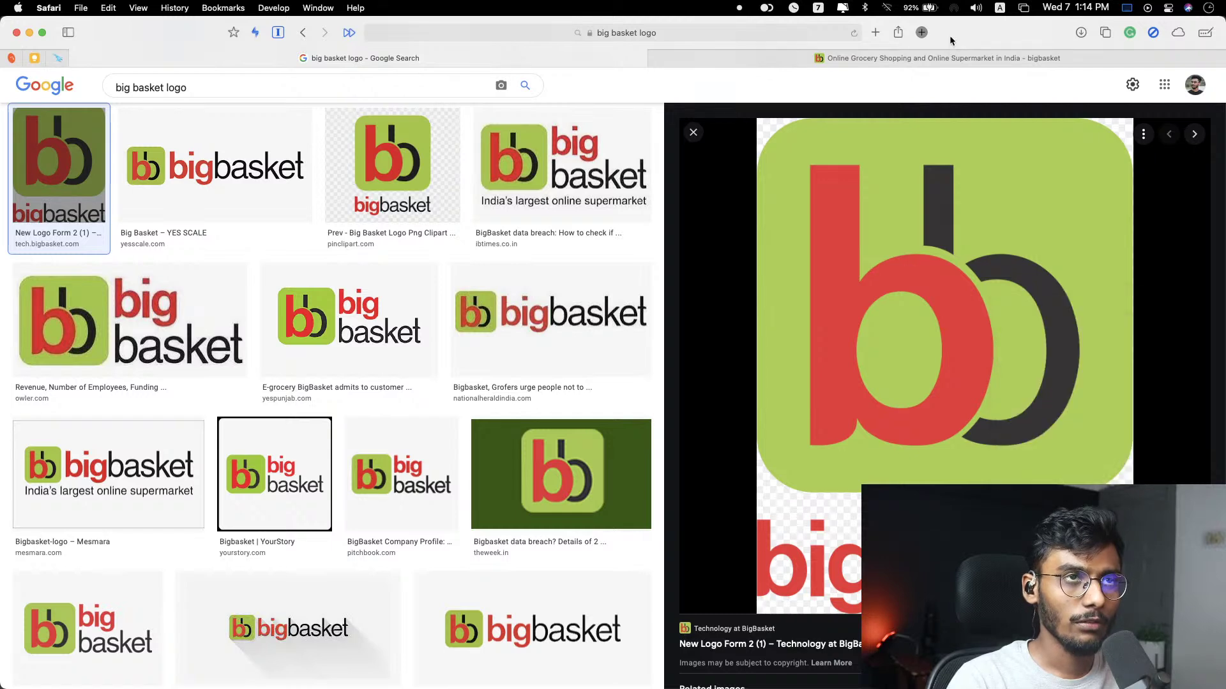
pyautogui.hotkey('ctrl', 'Right')
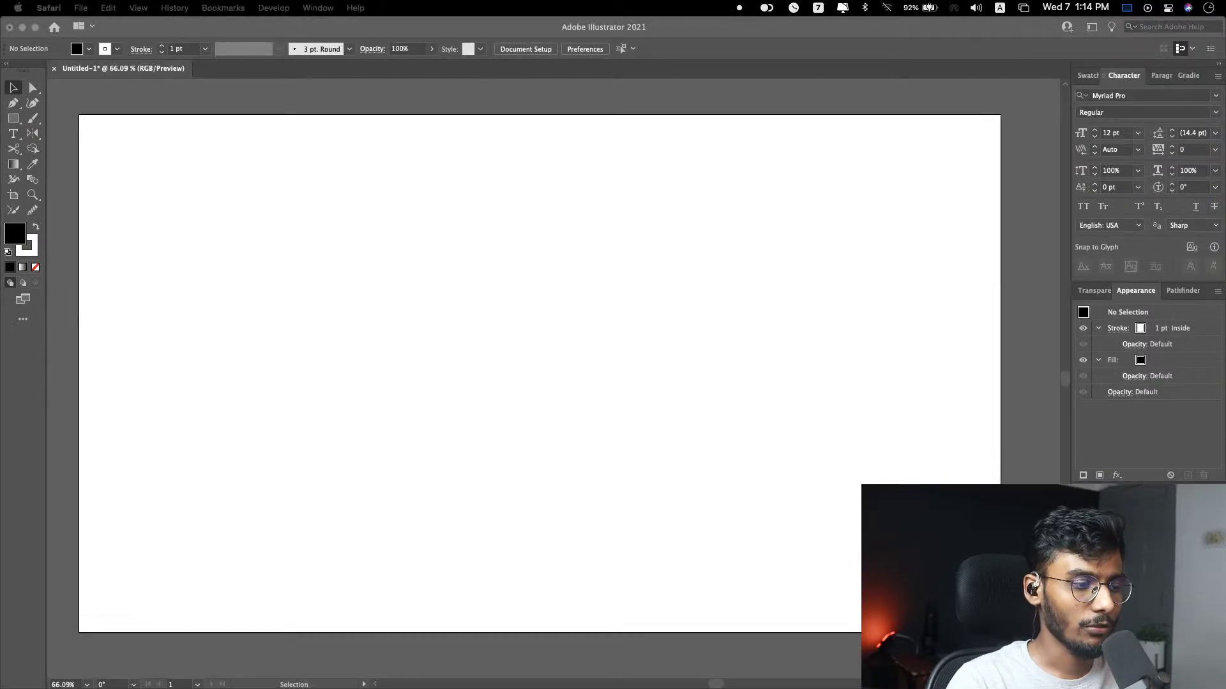
pyautogui.moveTo(307, 186)
pyautogui.mouseDown()
pyautogui.moveTo(553, 322)
pyautogui.moveTo(313, 316)
pyautogui.mouseUp()
pyautogui.moveTo(440, 536)
pyautogui.mouseDown()
pyautogui.moveTo(262, 369)
pyautogui.moveTo(269, 241)
pyautogui.moveTo(240, 243)
pyautogui.moveTo(353, 264)
pyautogui.mouseUp()
pyautogui.click(353, 264)
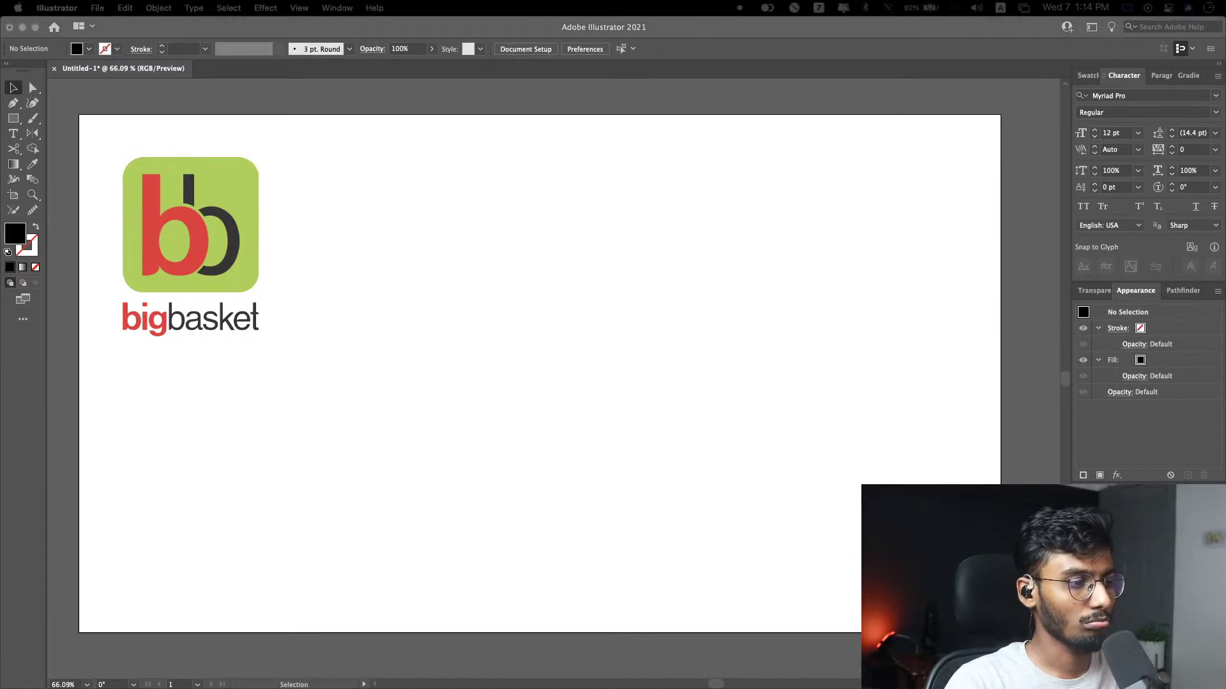
# Step: Scale the bigbasket logo down further and move it closer to the artboard's upper-left corner
pyautogui.click(374, 225)
pyautogui.moveTo(218, 254)
pyautogui.mouseDown()
pyautogui.moveTo(185, 257)
pyautogui.moveTo(197, 258)
pyautogui.mouseUp()
pyautogui.click(553, 285)
pyautogui.hscroll(-3, 254, 274)
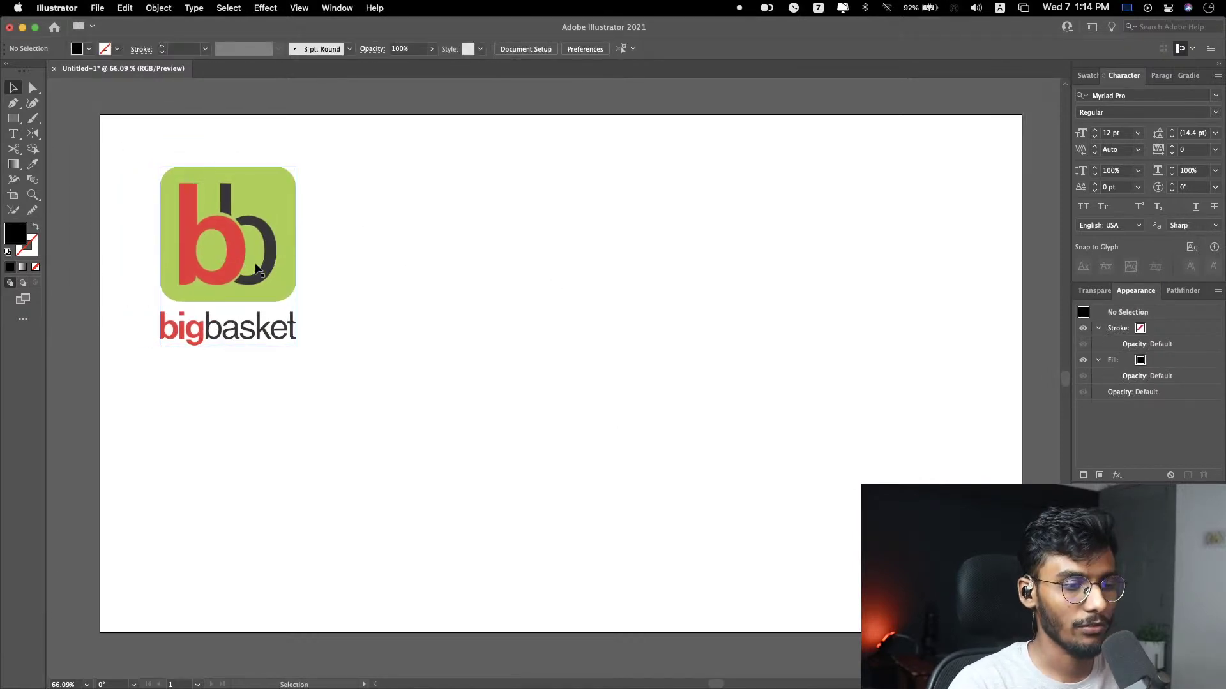
pyautogui.scroll(3, 126, 183)
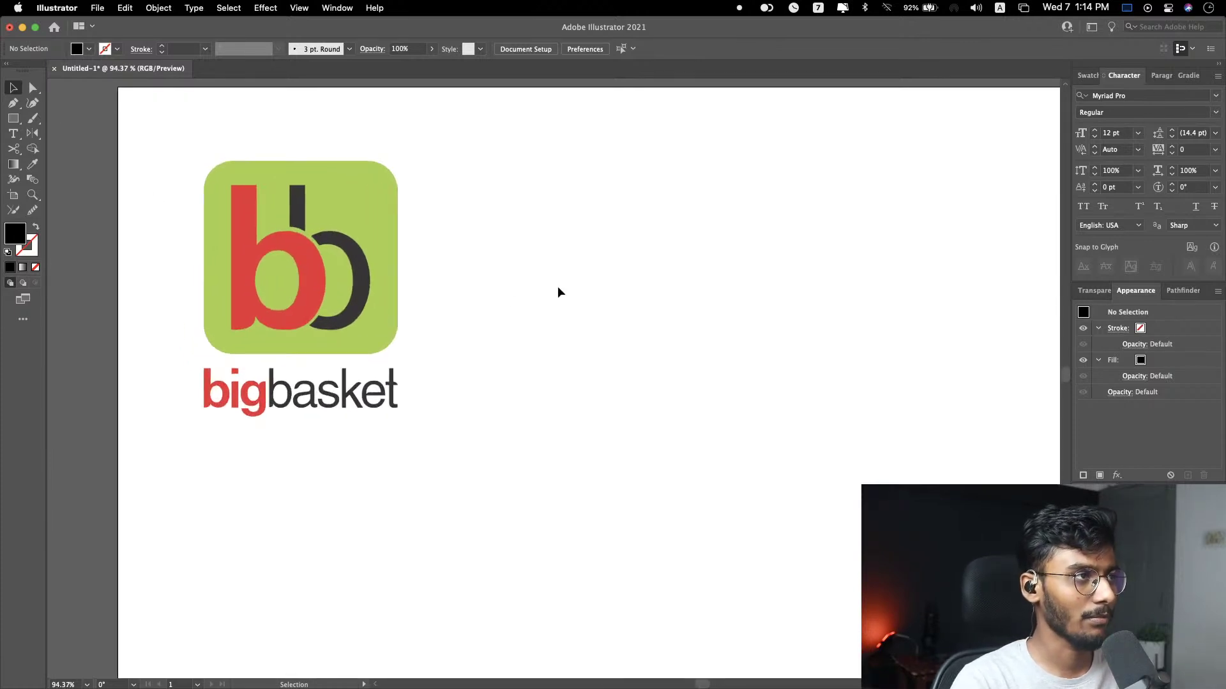
pyautogui.press('super+a')
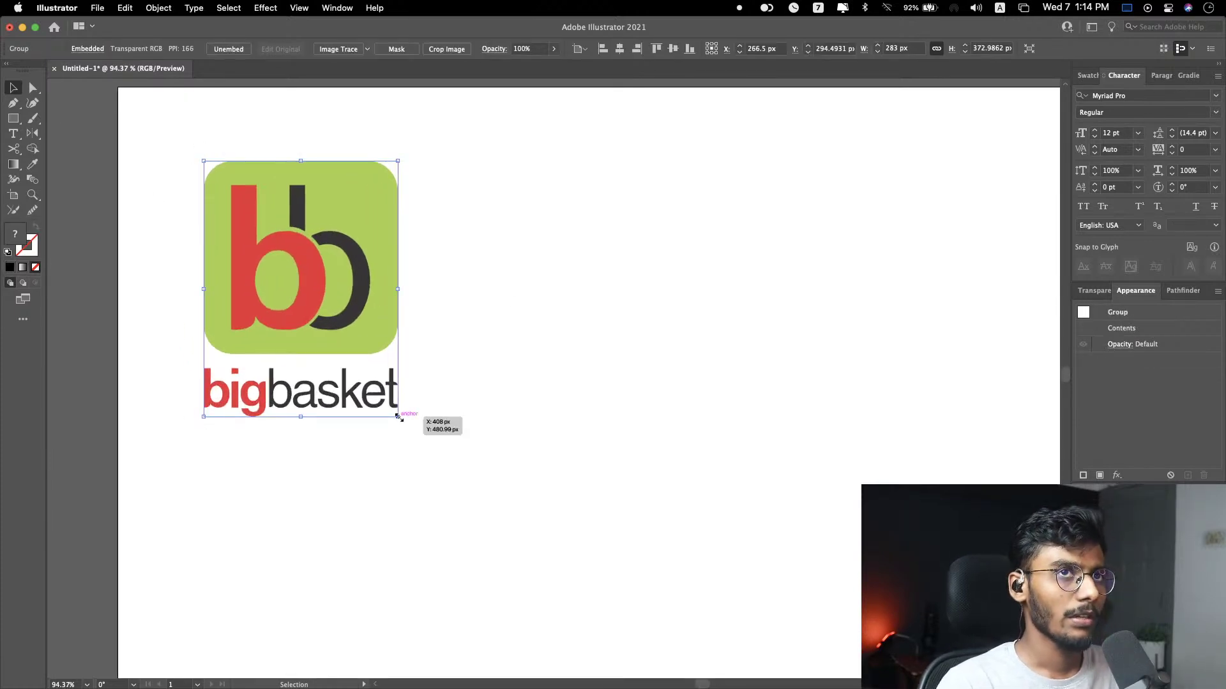
pyautogui.moveTo(397, 418); pyautogui.dragTo(358, 391)
pyautogui.click(426, 381)
pyautogui.moveTo(272, 252); pyautogui.dragTo(248, 228)
pyautogui.click(316, 322)
pyautogui.moveTo(315, 321); pyautogui.dragTo(302, 307)
pyautogui.click(462, 316)
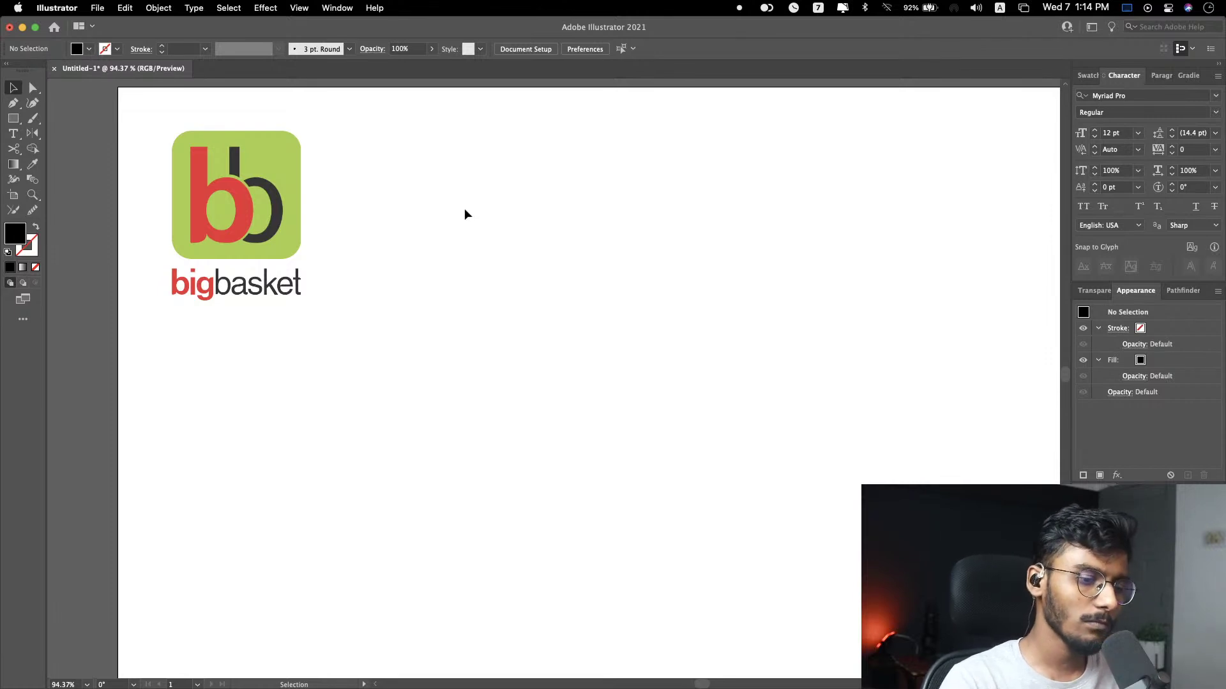
# Step: Add the text "Big Basket" beside the logo and enlarge it to about 83 pt
pyautogui.press('b')
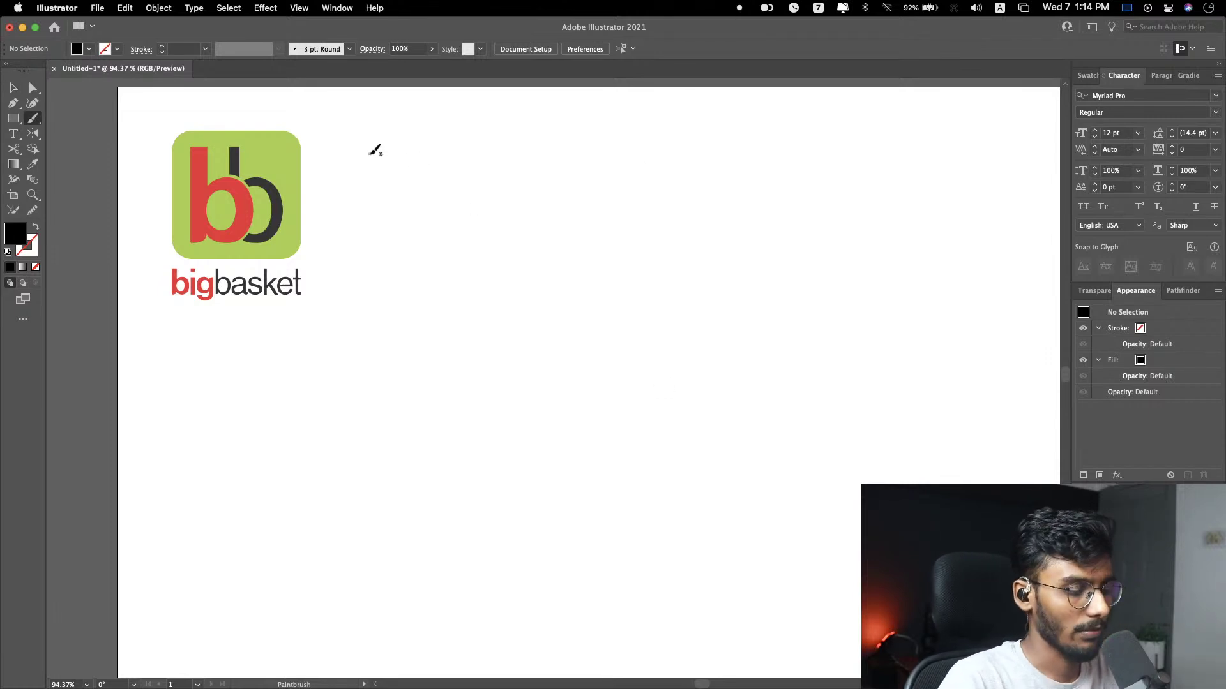
pyautogui.press('m')
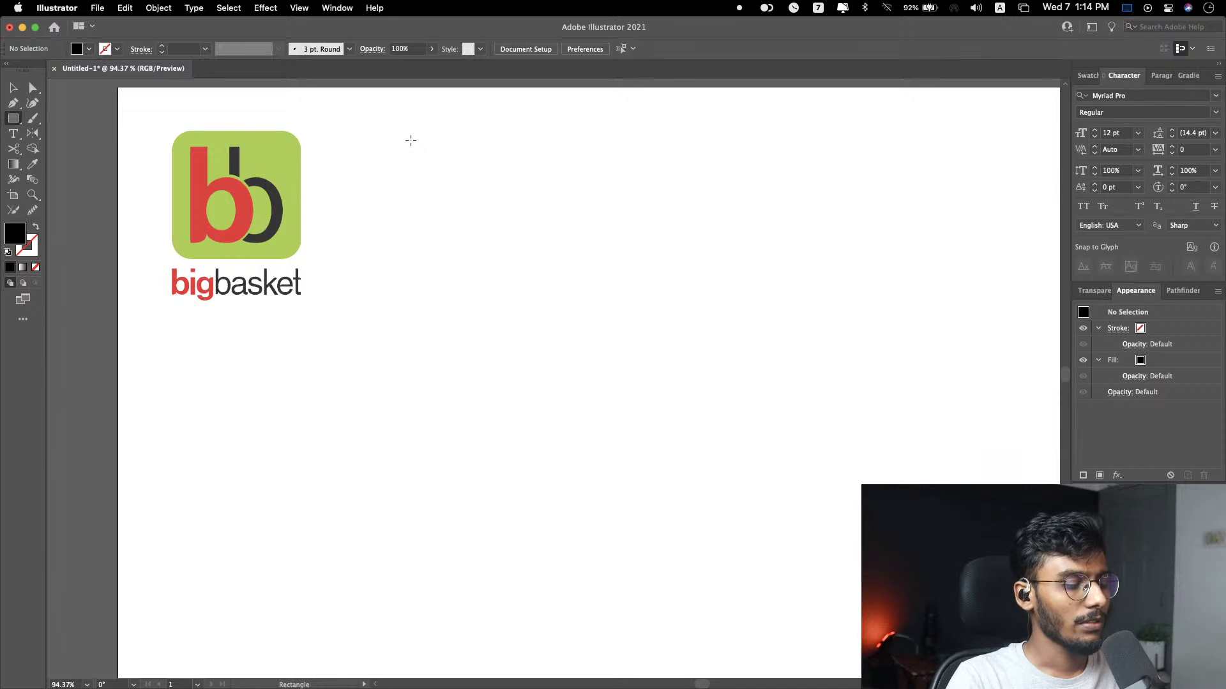
pyautogui.press('t')
pyautogui.click(427, 138)
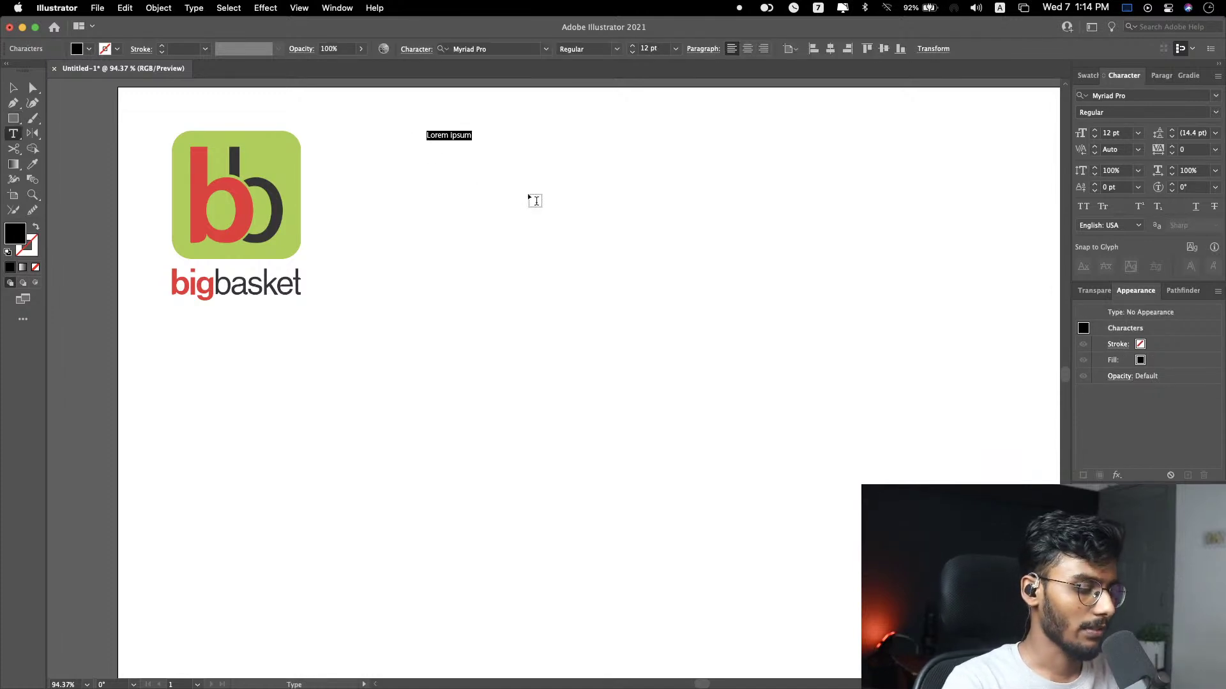
pyautogui.write('Big Basket')
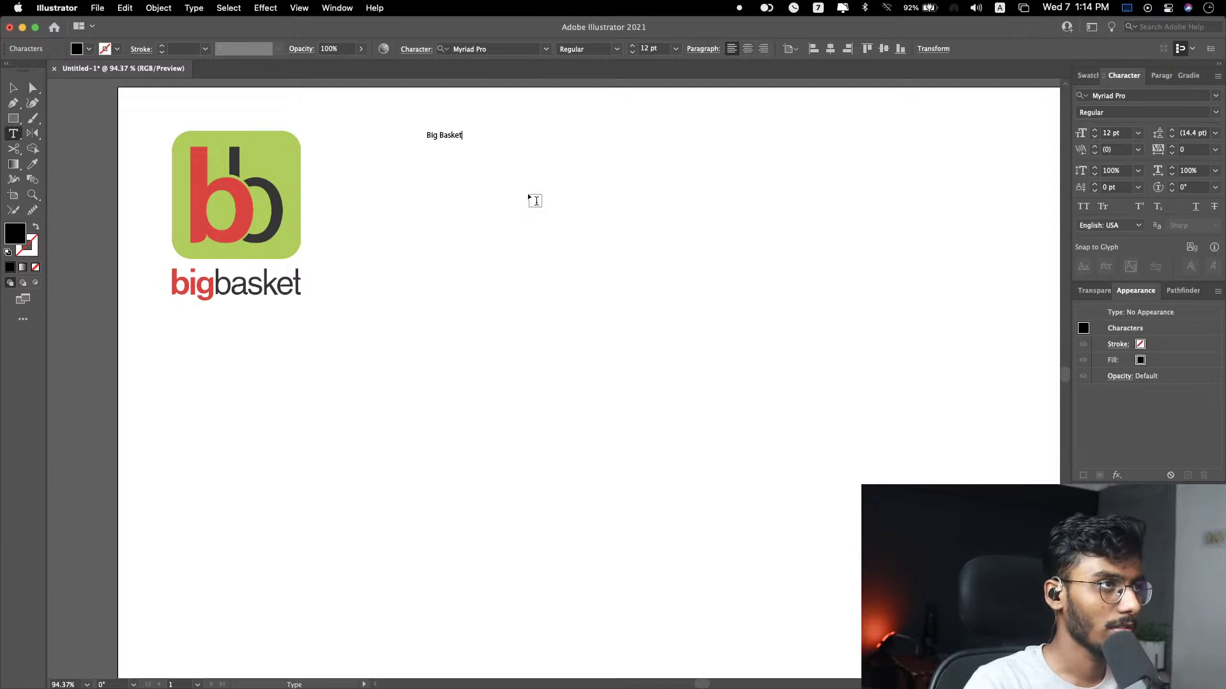
pyautogui.press('Escape')
pyautogui.moveTo(468, 143); pyautogui.dragTo(668, 187)
pyautogui.moveTo(597, 163); pyautogui.dragTo(547, 192)
# Step: Shrink the logo and park it left of the artboard, then move the "Big Basket" text to the artboard's upper-left area
pyautogui.click(294, 293)
pyautogui.moveTo(300, 300); pyautogui.dragTo(281, 241)
pyautogui.click(359, 232)
pyautogui.hscroll(-3, 358, 233)
pyautogui.moveTo(278, 171); pyautogui.dragTo(107, 159)
pyautogui.moveTo(555, 201); pyautogui.dragTo(384, 178)
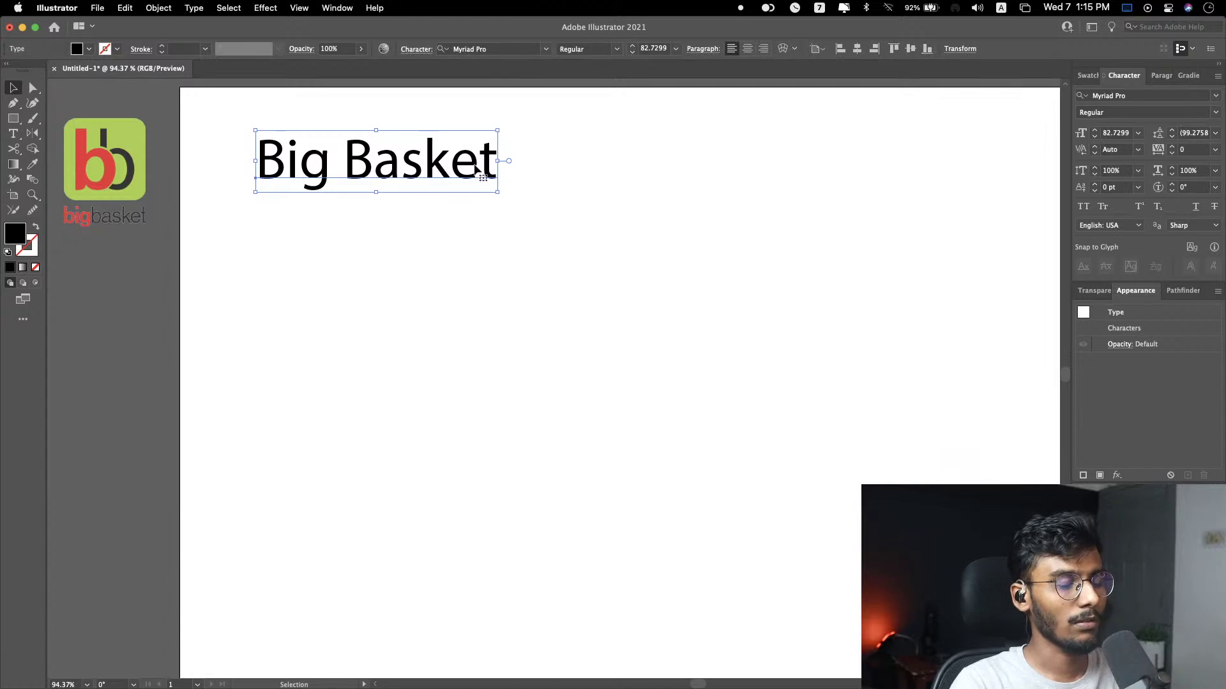
# Step: Duplicate the "Big Basket" text below the original and change the copy to "Online Grocery Store"
pyautogui.doubleClick(487, 170)
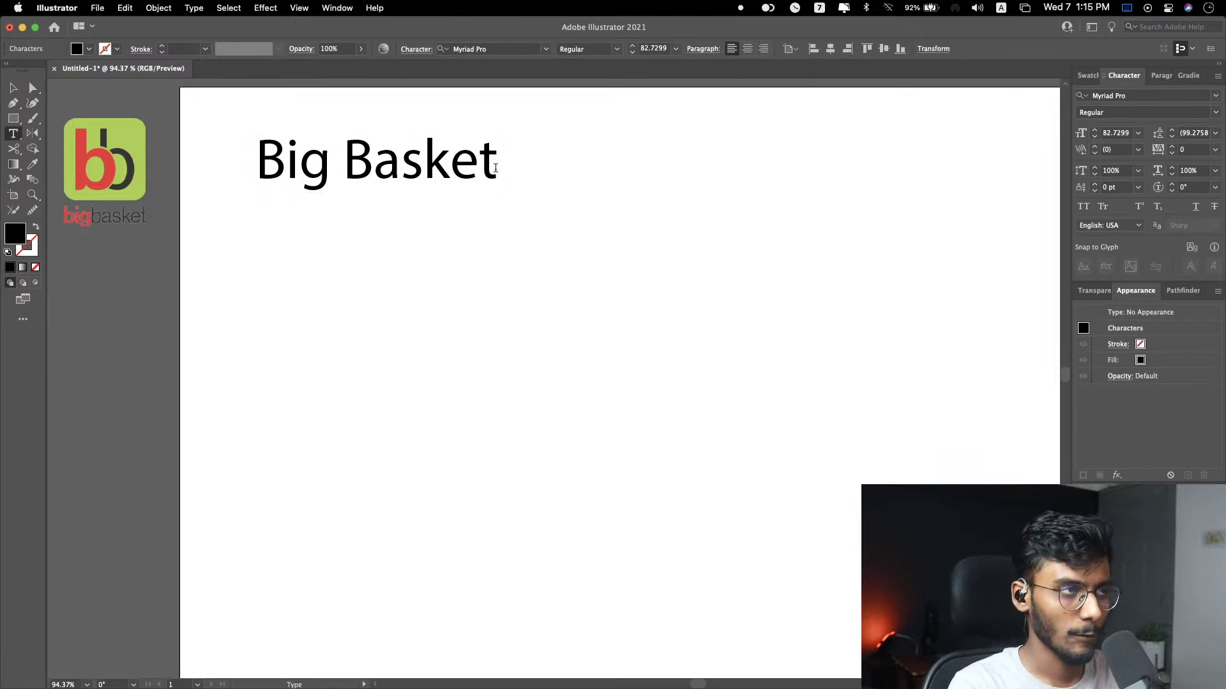
pyautogui.press('Escape')
pyautogui.moveTo(394, 159); pyautogui.dragTo(438, 249)
pyautogui.doubleClick(419, 247)
pyautogui.press('super+a')
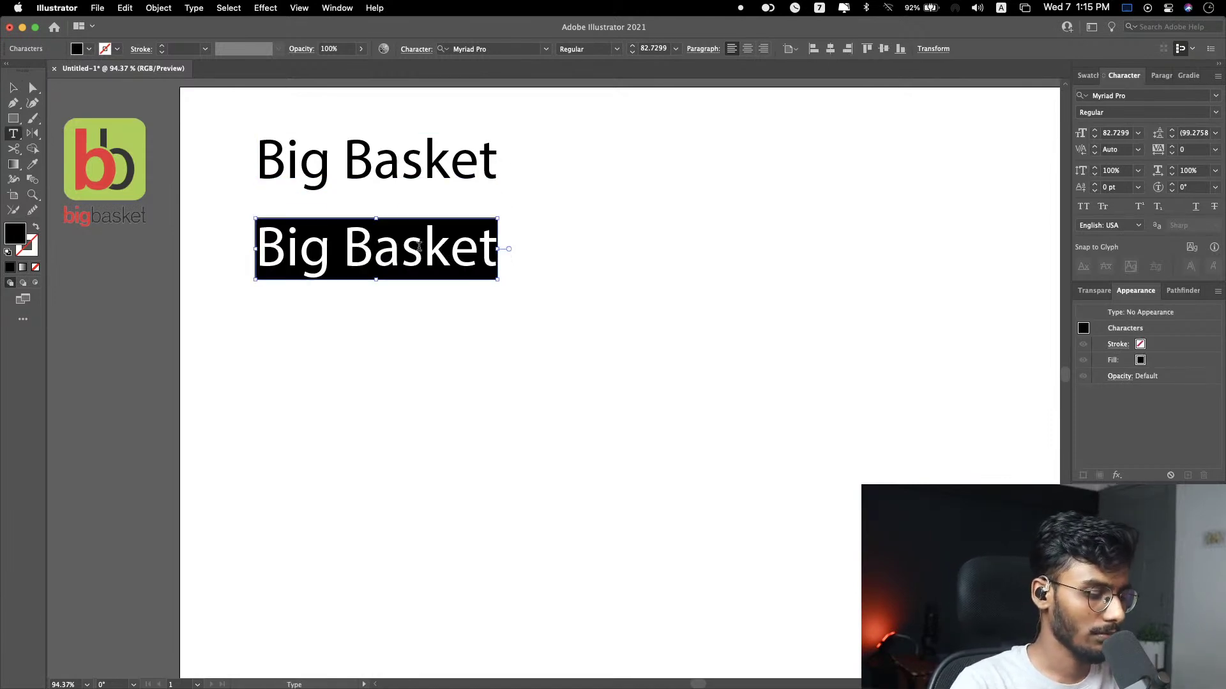
pyautogui.write('Onlie')
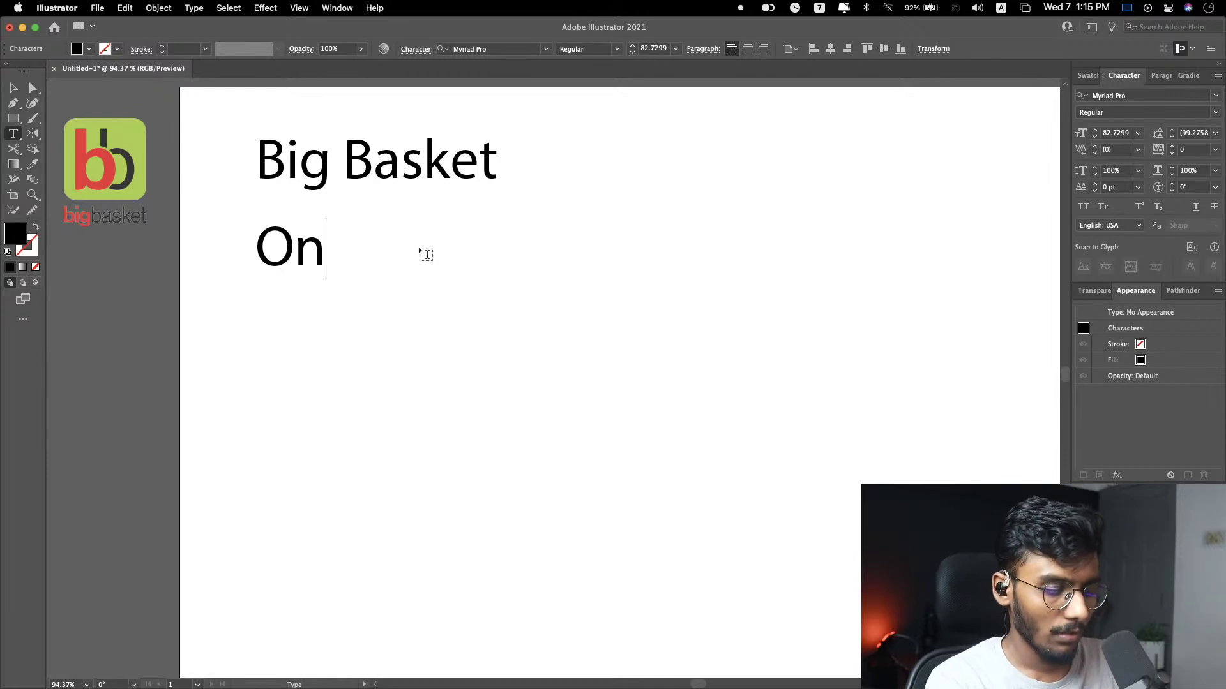
pyautogui.press('BackSpace')
pyautogui.write('ne Grocery Store')
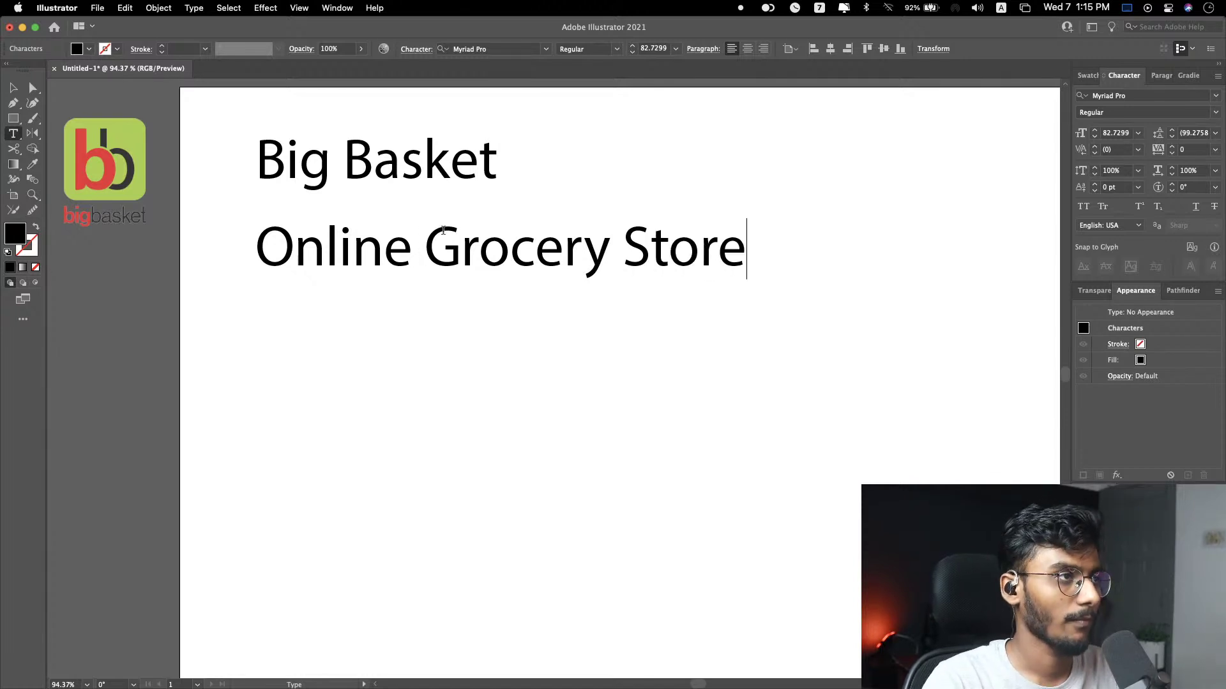
# Step: Scale the "Online Grocery Store" text down beneath "Big Basket" and shift both lines together toward the artboard's upper-left corner
pyautogui.press('Escape')
pyautogui.moveTo(741, 279); pyautogui.dragTo(399, 208)
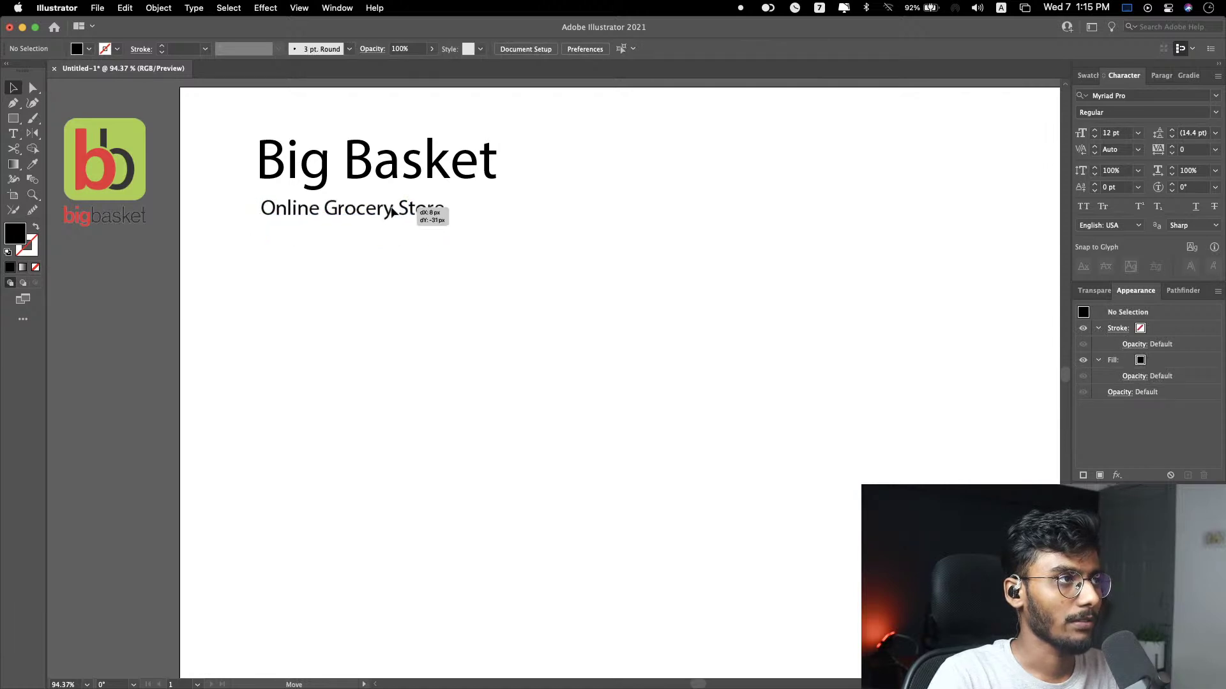
pyautogui.click(538, 149)
pyautogui.moveTo(540, 188); pyautogui.dragTo(331, 243)
pyautogui.click(528, 167)
pyautogui.moveTo(549, 199); pyautogui.dragTo(417, 216)
pyautogui.moveTo(444, 172); pyautogui.dragTo(414, 160)
pyautogui.click(625, 359)
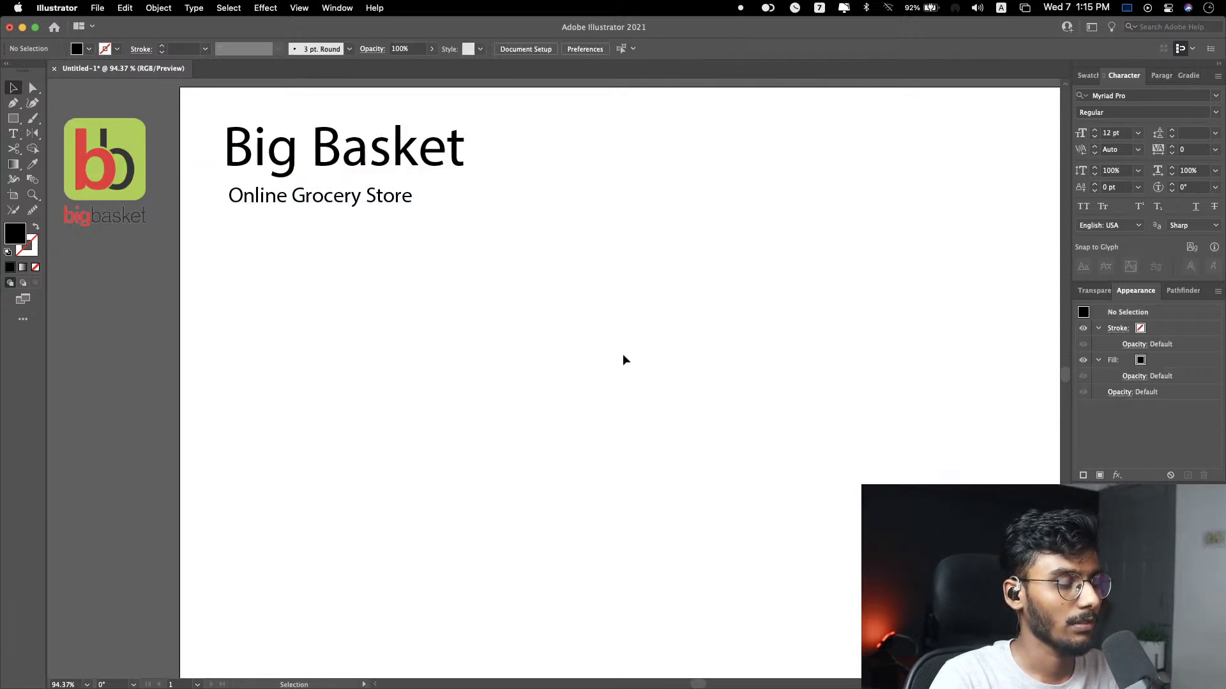
# Step: Add a single letter "B" as text, enlarge it to about 207 pt and place it right of the "Big Basket" heading
pyautogui.press('t')
pyautogui.click(613, 369)
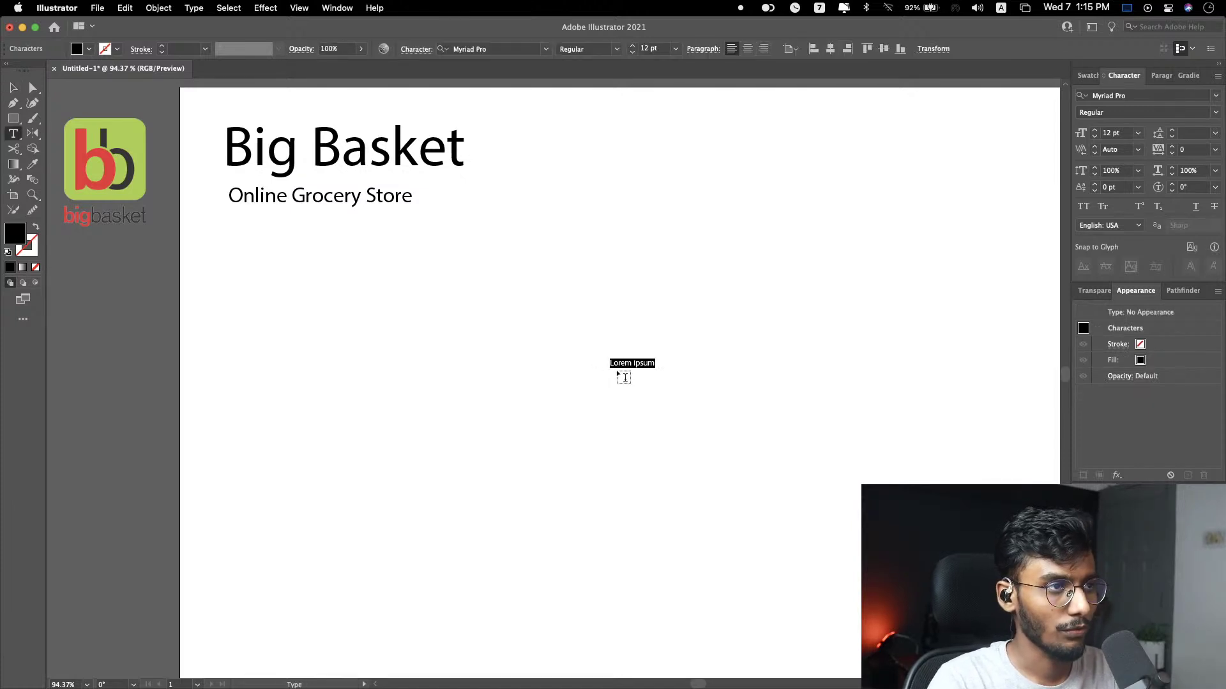
pyautogui.write('B')
pyautogui.press('Escape')
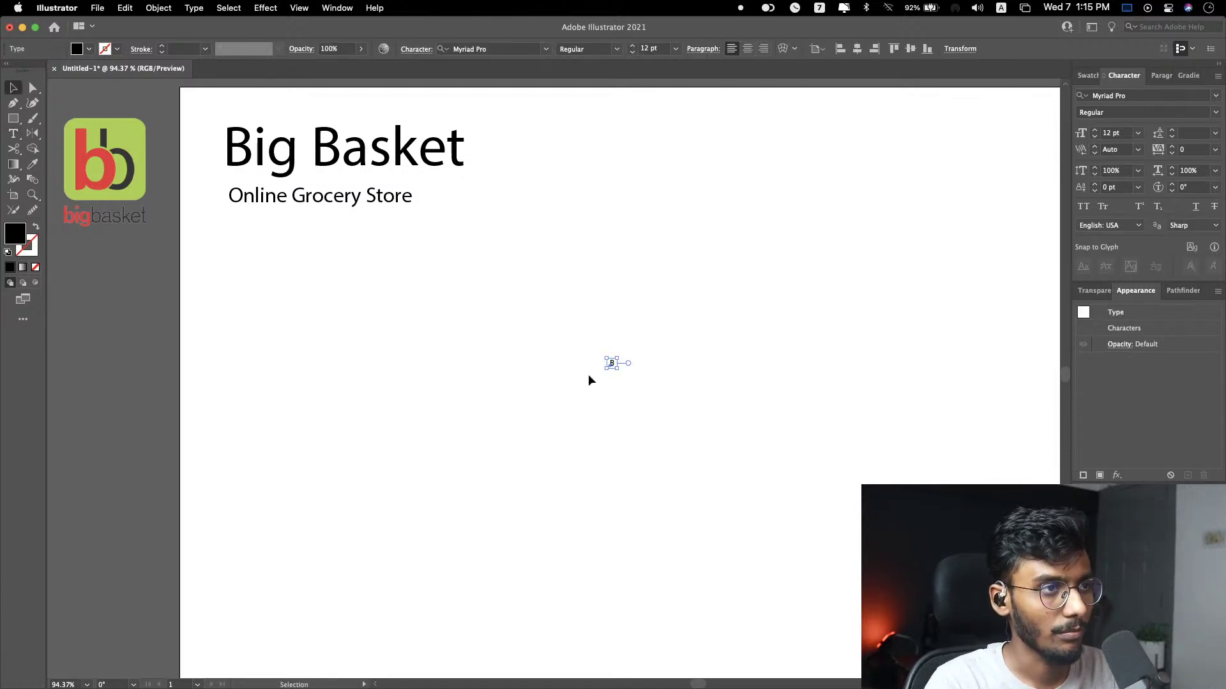
pyautogui.moveTo(621, 370); pyautogui.dragTo(819, 533)
pyautogui.click(818, 532)
pyautogui.moveTo(645, 429); pyautogui.dragTo(565, 221)
pyautogui.click(667, 185)
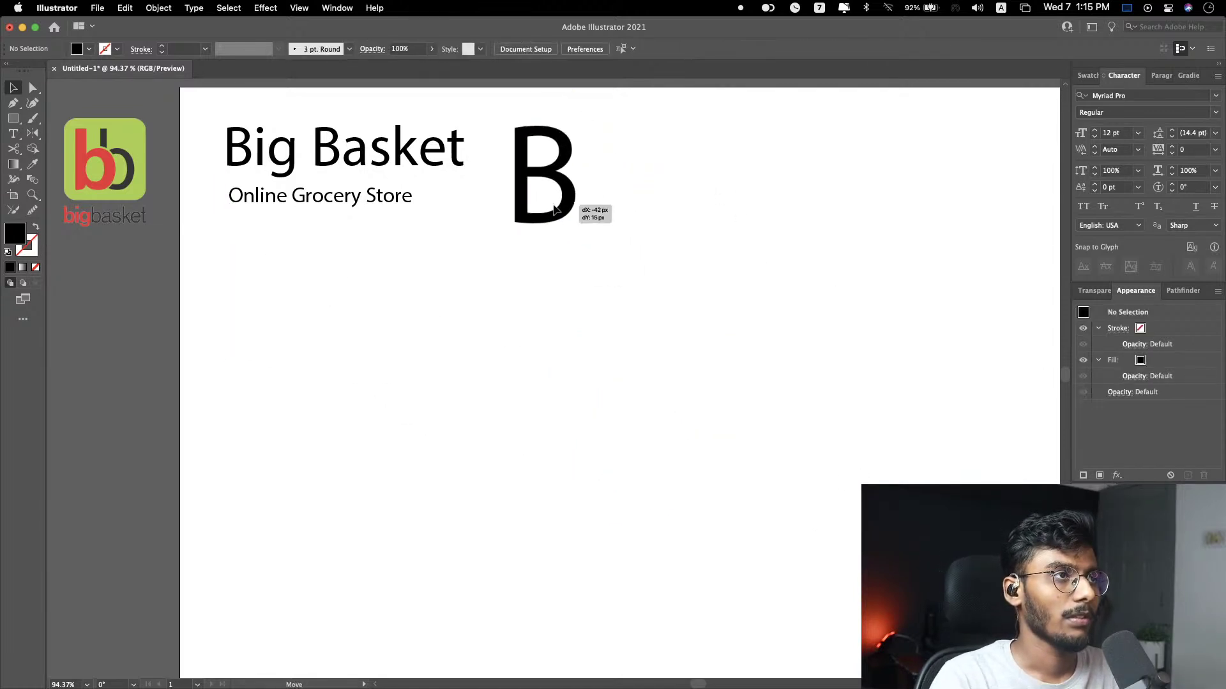
# Step: Nudge the large letter "B" slightly up and to the left, by about 7 px and 9 px
pyautogui.click(655, 270)
pyautogui.click(570, 192)
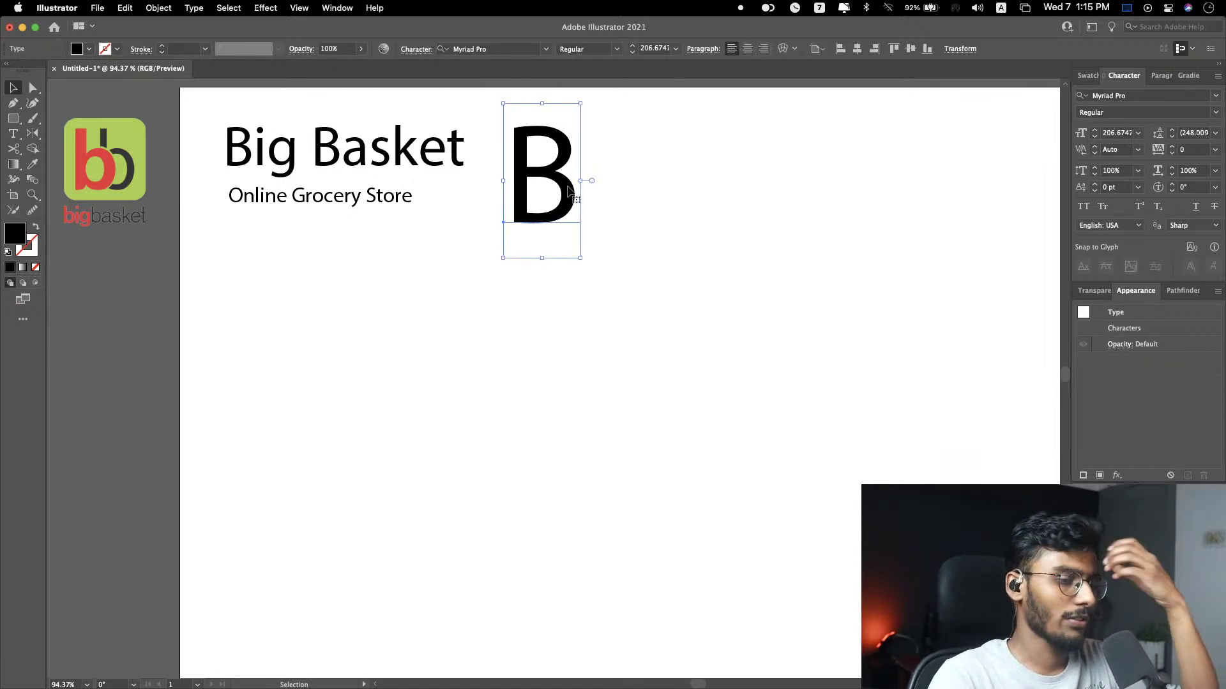
pyautogui.click(695, 208)
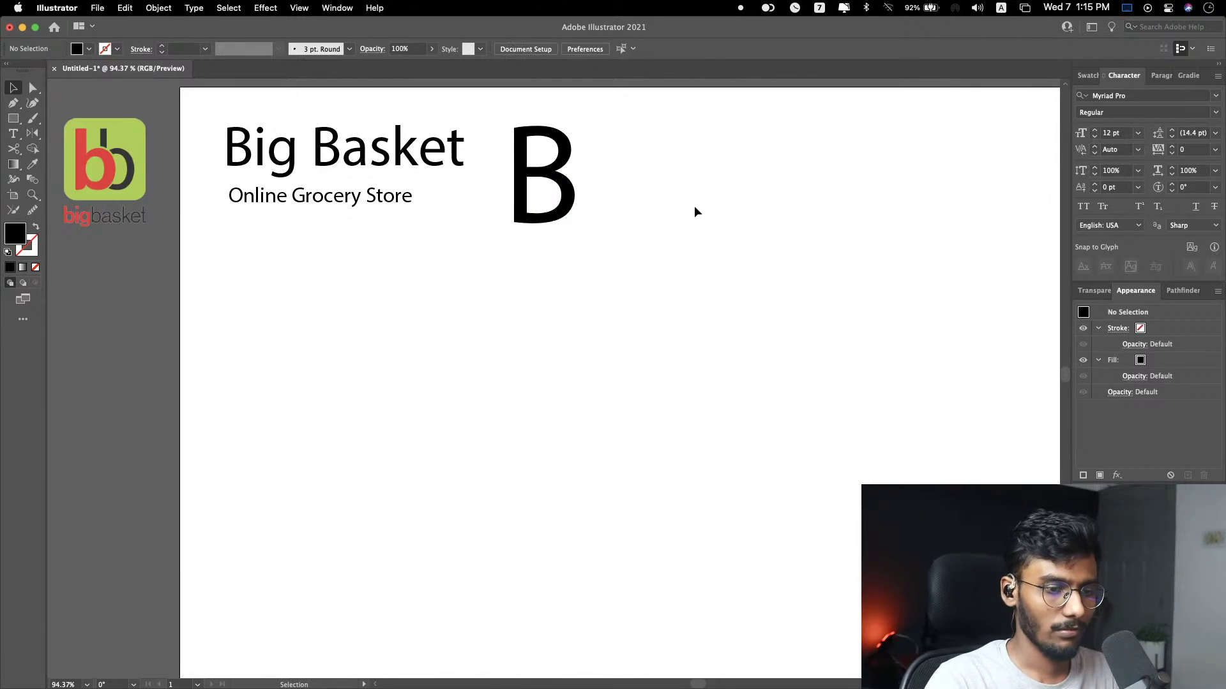
pyautogui.click(557, 215)
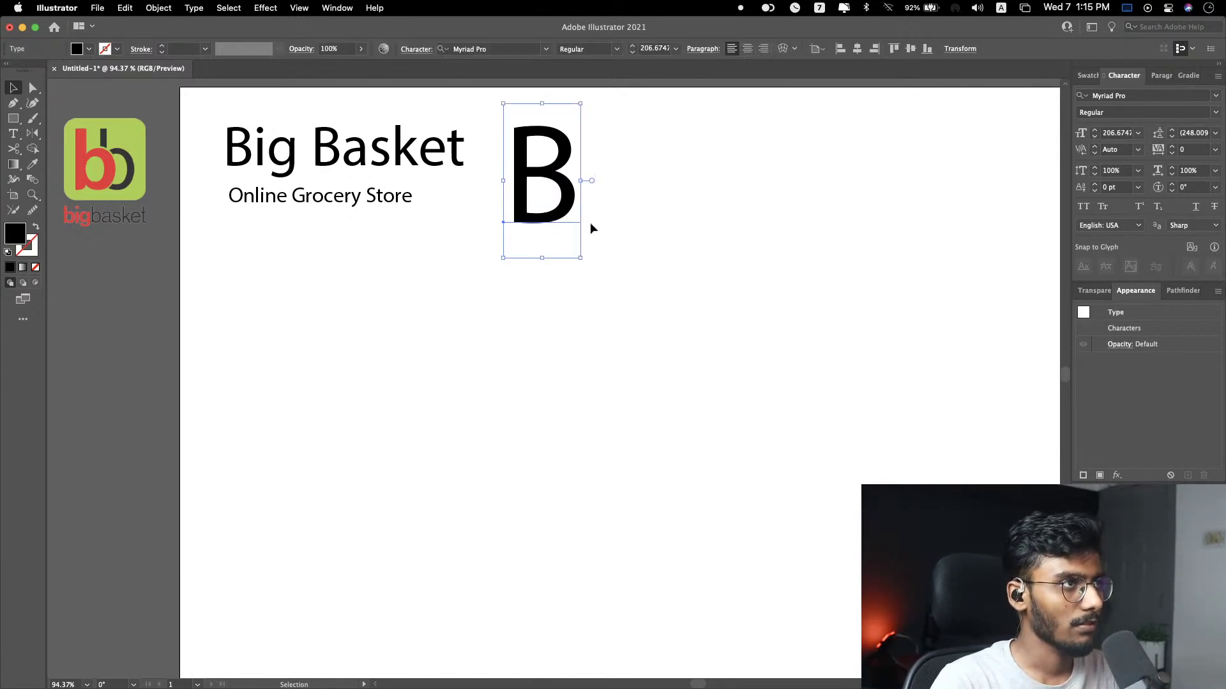
pyautogui.click(590, 224)
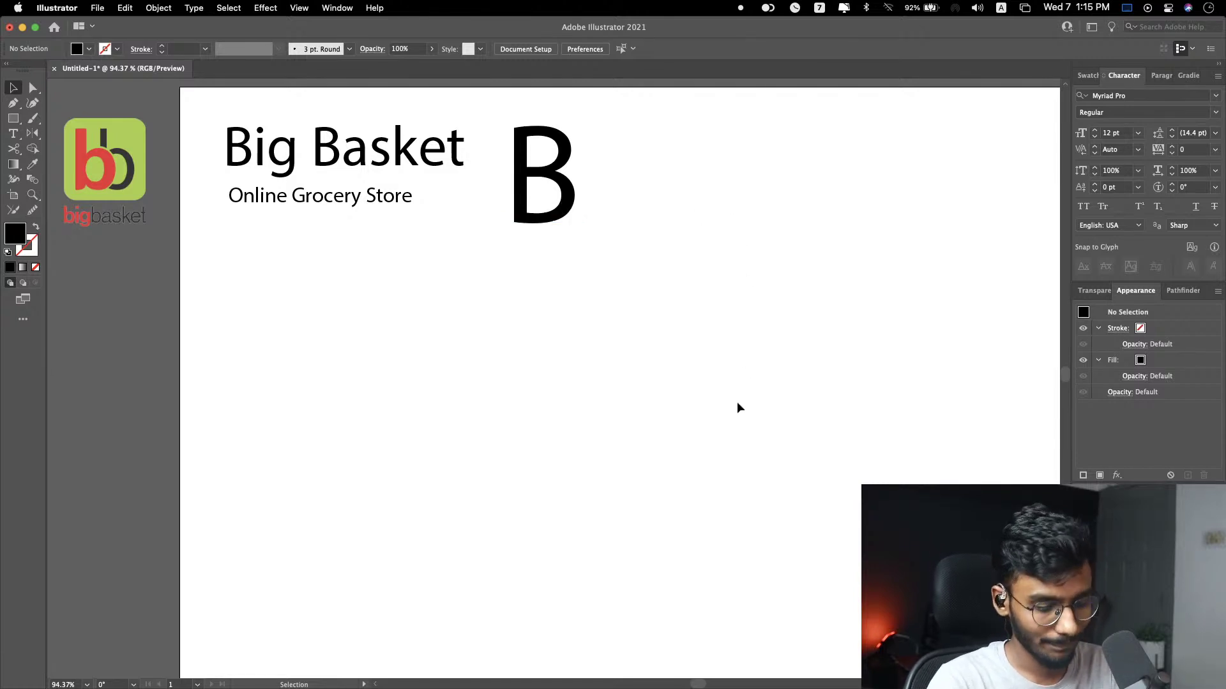
pyautogui.moveTo(567, 214); pyautogui.dragTo(562, 209)
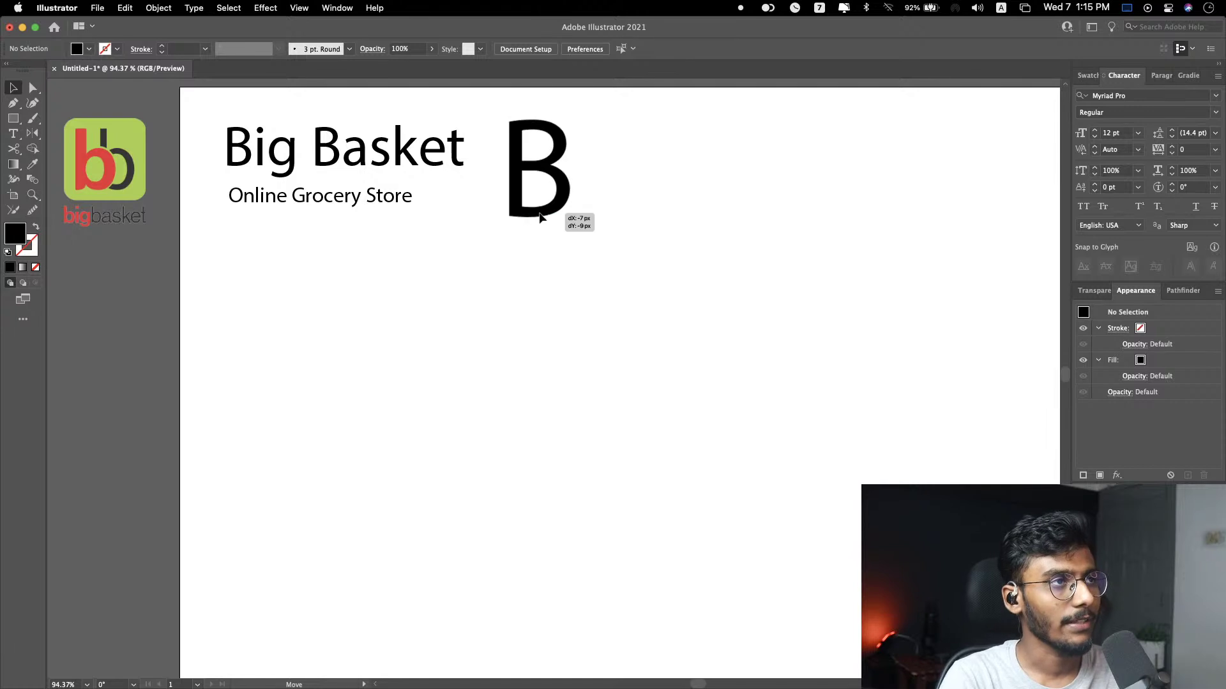
pyautogui.click(686, 289)
# Step: Draw a black rectangle about 127 by 67 px below the tagline and place a duplicate directly underneath it
pyautogui.press('m')
pyautogui.moveTo(223, 253); pyautogui.dragTo(309, 326)
pyautogui.press('v')
pyautogui.click(504, 296)
pyautogui.click(306, 279)
pyautogui.click(365, 310)
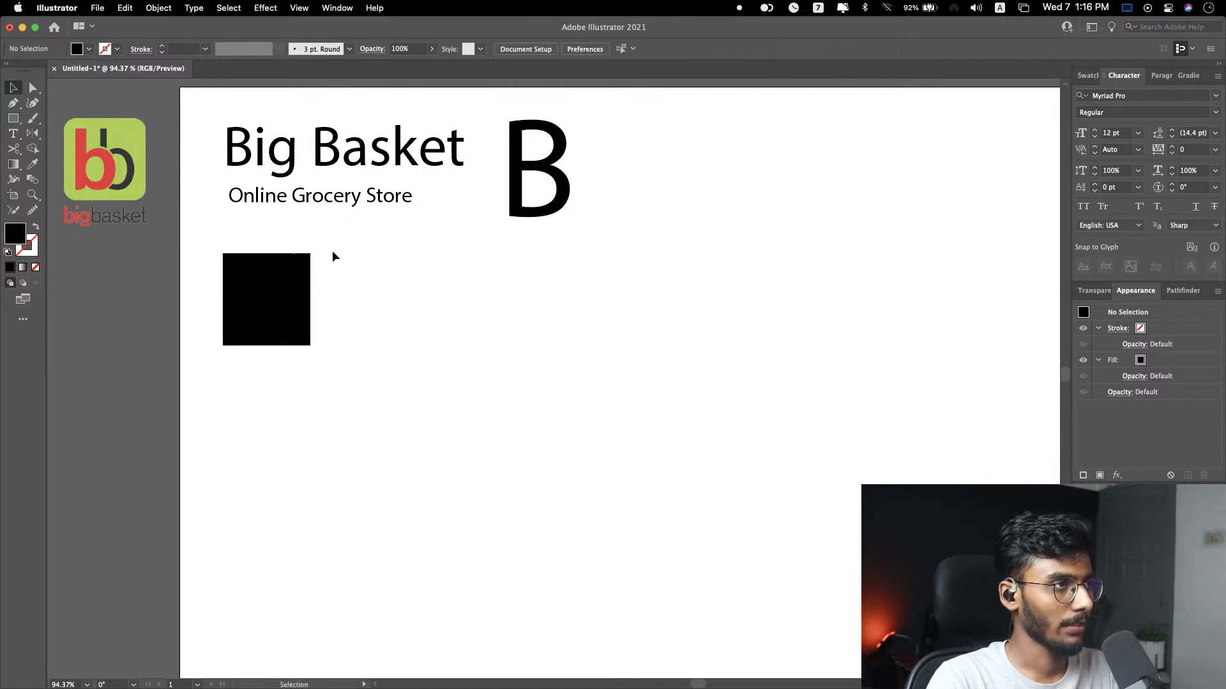
# Step: Fully round the right-hand corners of both stacked rectangles to form a solid B shape
pyautogui.moveTo(325, 240); pyautogui.dragTo(291, 397)
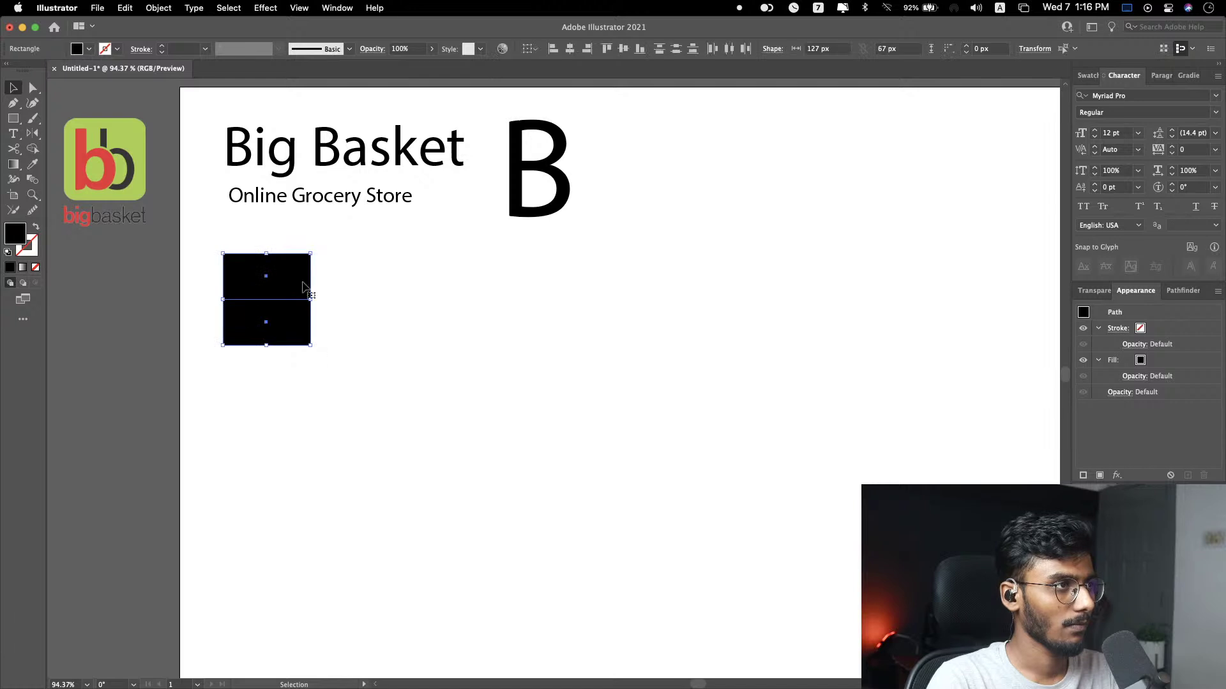
pyautogui.press('a')
pyautogui.moveTo(332, 259); pyautogui.dragTo(202, 286)
pyautogui.press('super+z')
pyautogui.moveTo(334, 251); pyautogui.dragTo(275, 406)
pyautogui.moveTo(299, 309); pyautogui.dragTo(238, 280)
pyautogui.press('v')
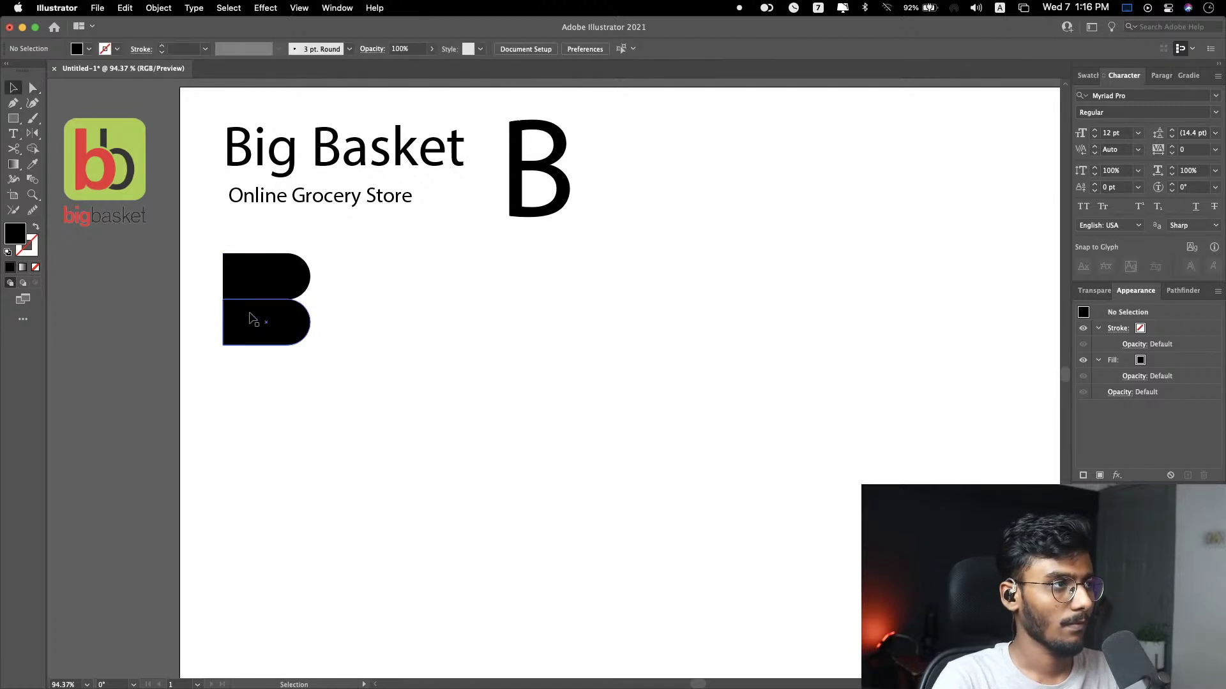
# Step: Move the solid B shape slightly down and to the right, away from the tagline
pyautogui.click(258, 292)
pyautogui.moveTo(258, 292); pyautogui.dragTo(288, 320)
pyautogui.press('super+shift+a')
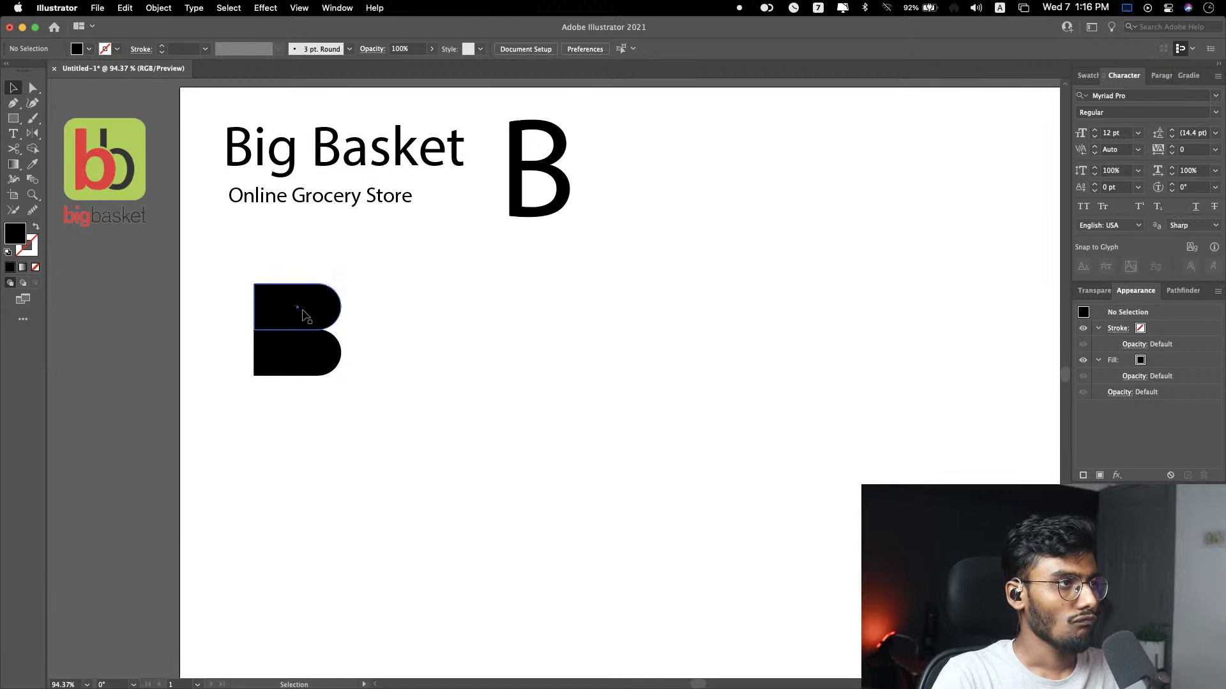
pyautogui.scroll(3, 297, 319)
pyautogui.hscroll(-2, 572, 331)
pyautogui.scroll(3, 496, 370)
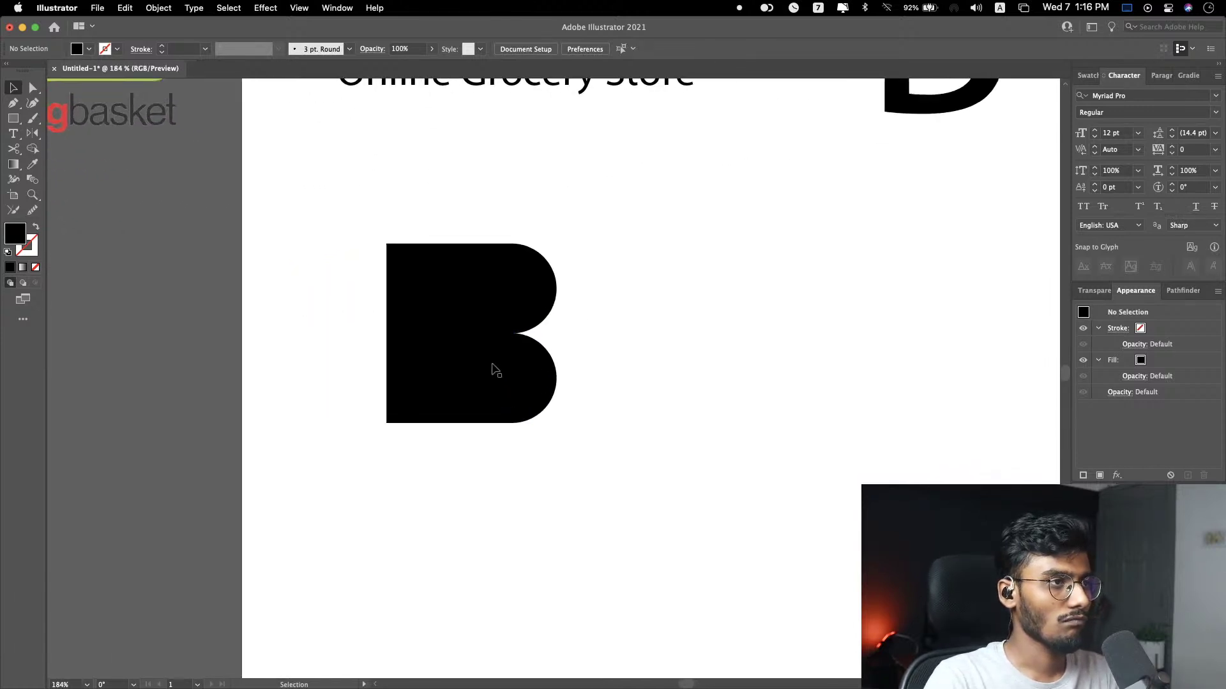
# Step: Duplicate the solid B shape to its right and swap the copy's fill and stroke, leaving a 1 pt black outline without fill
pyautogui.click(410, 437)
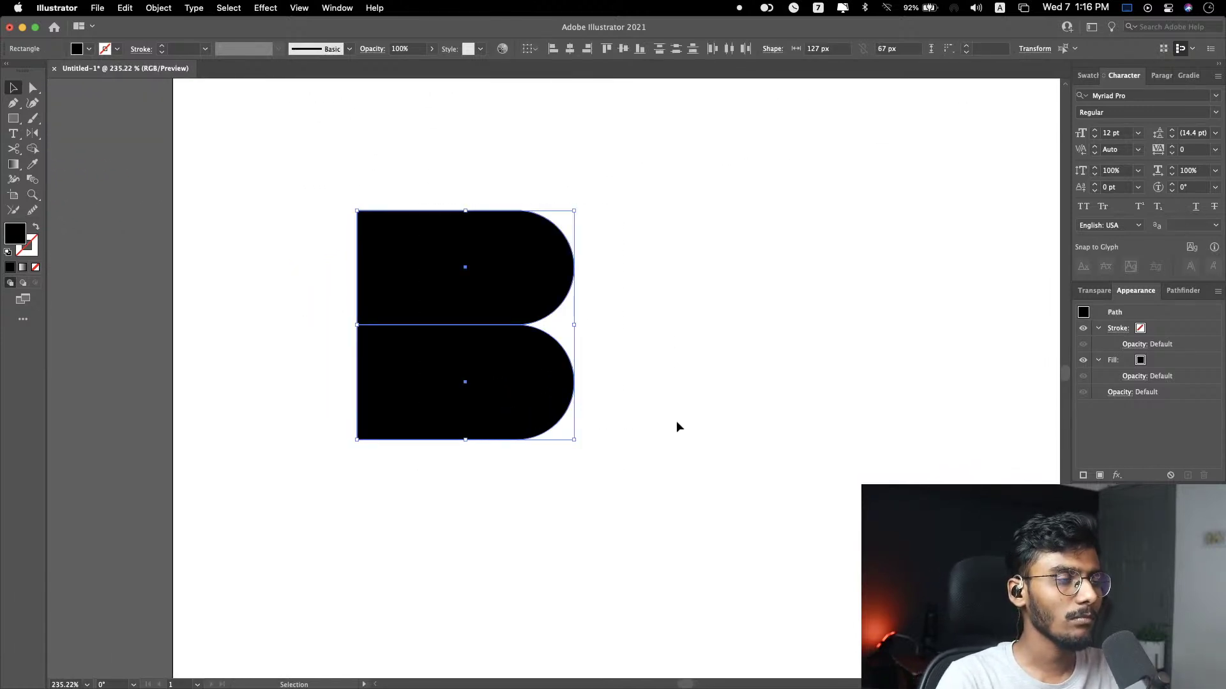
pyautogui.scroll(-3, 514, 370)
pyautogui.moveTo(514, 382)
pyautogui.mouseDown()
pyautogui.moveTo(482, 366)
pyautogui.moveTo(636, 366)
pyautogui.mouseUp()
pyautogui.hotkey('shift', 'x')
pyautogui.click(692, 382)
pyautogui.moveTo(686, 239); pyautogui.dragTo(575, 437)
pyautogui.click(756, 403)
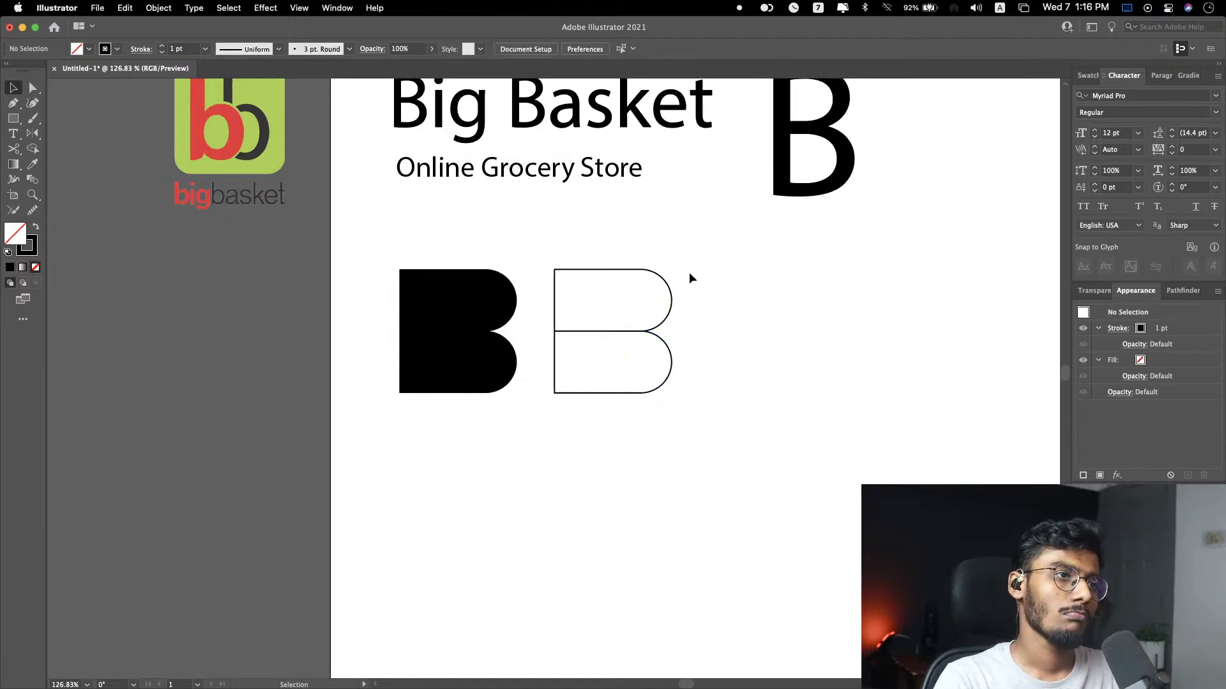
# Step: Scale the BigBasket reference logo beside the artboard proportionally down to a tiny icon size
pyautogui.scroll(2, 706, 331)
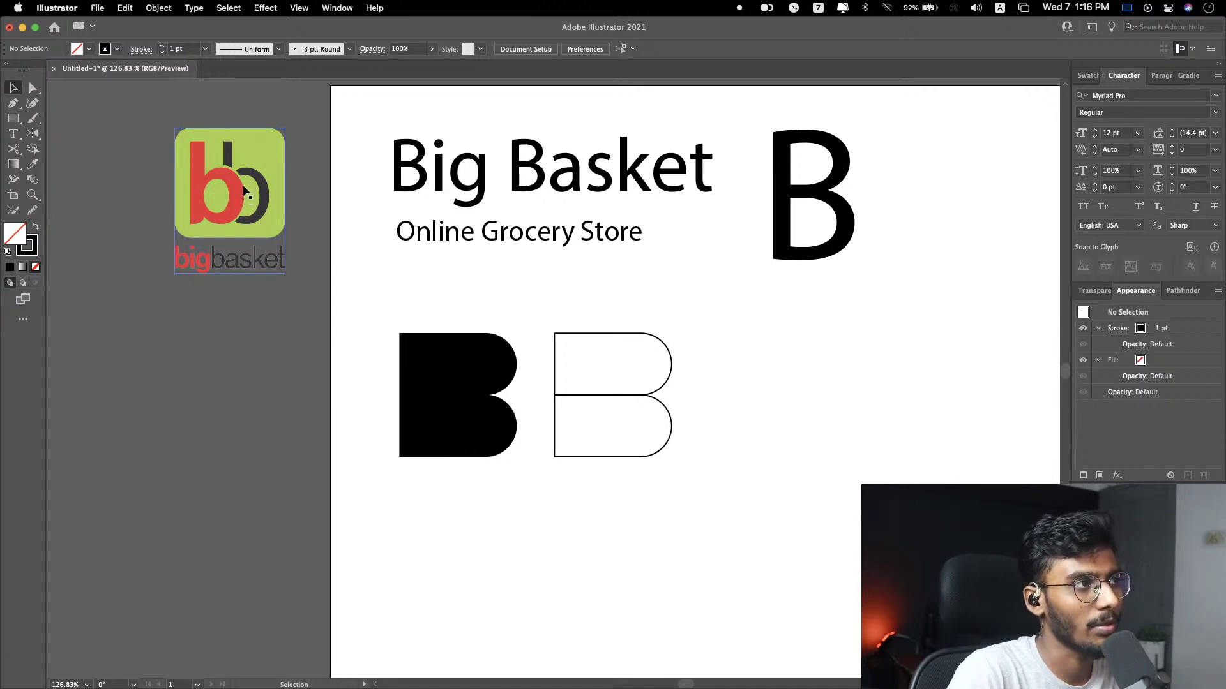
pyautogui.hscroll(-10, 248, 192)
pyautogui.scroll(-3, 395, 228)
pyautogui.click(395, 228)
pyautogui.scroll(5, 394, 224)
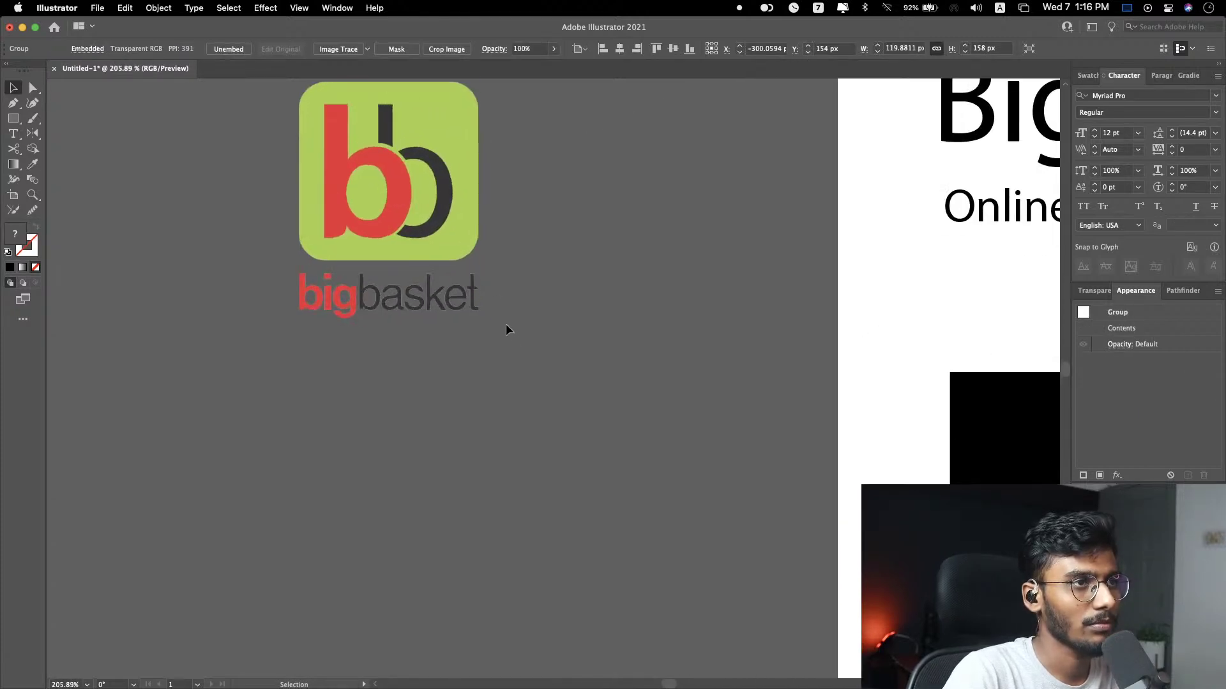
pyautogui.moveTo(480, 319); pyautogui.dragTo(332, 185)
pyautogui.moveTo(314, 102); pyautogui.dragTo(322, 182)
pyautogui.moveTo(331, 198); pyautogui.dragTo(325, 186)
pyautogui.click(637, 245)
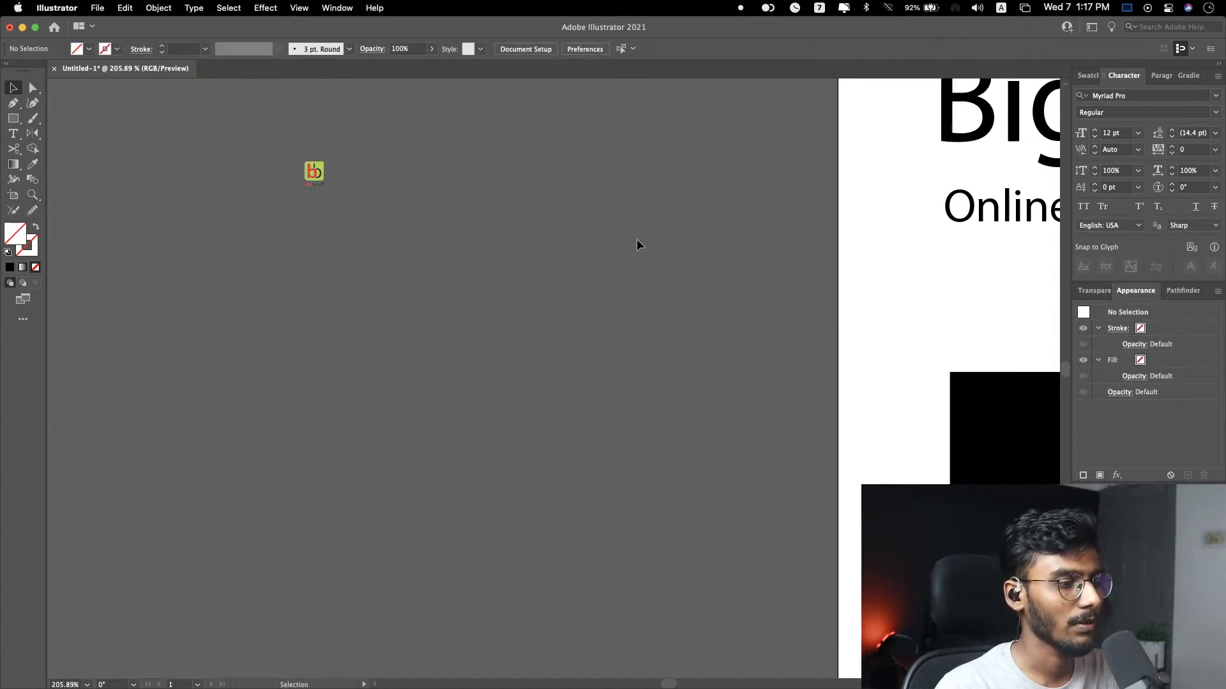
# Step: Enlarge the tiny BigBasket reference logo proportionally to about 76 by 100 px
pyautogui.click(314, 171)
pyautogui.moveTo(324, 185); pyautogui.dragTo(344, 211)
pyautogui.click(493, 279)
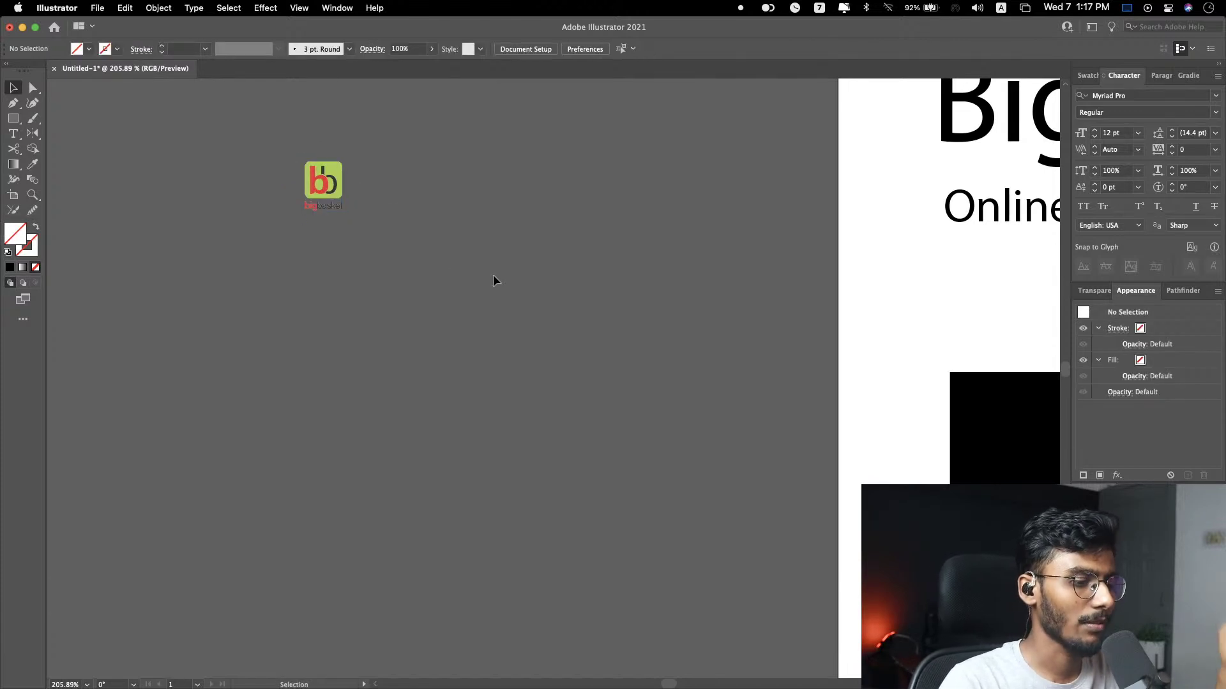
pyautogui.hscroll(5, 489, 287)
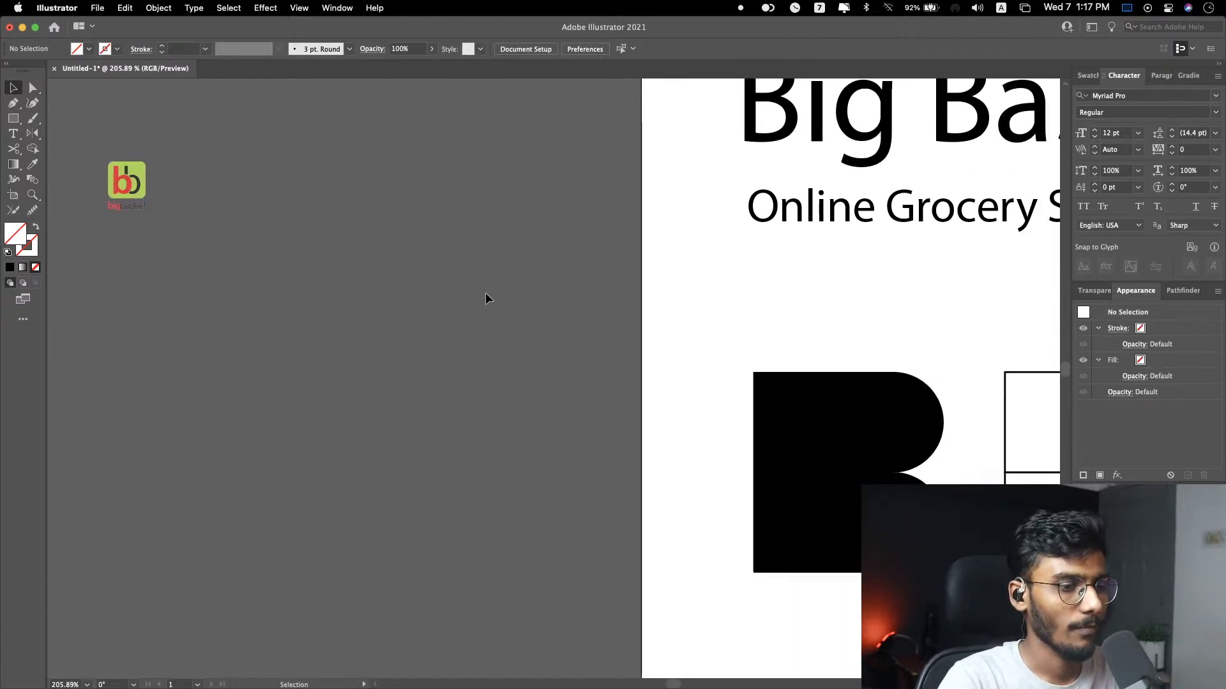
pyautogui.scroll(-3, 405, 328)
pyautogui.click(223, 244)
pyautogui.moveTo(226, 247); pyautogui.dragTo(279, 317)
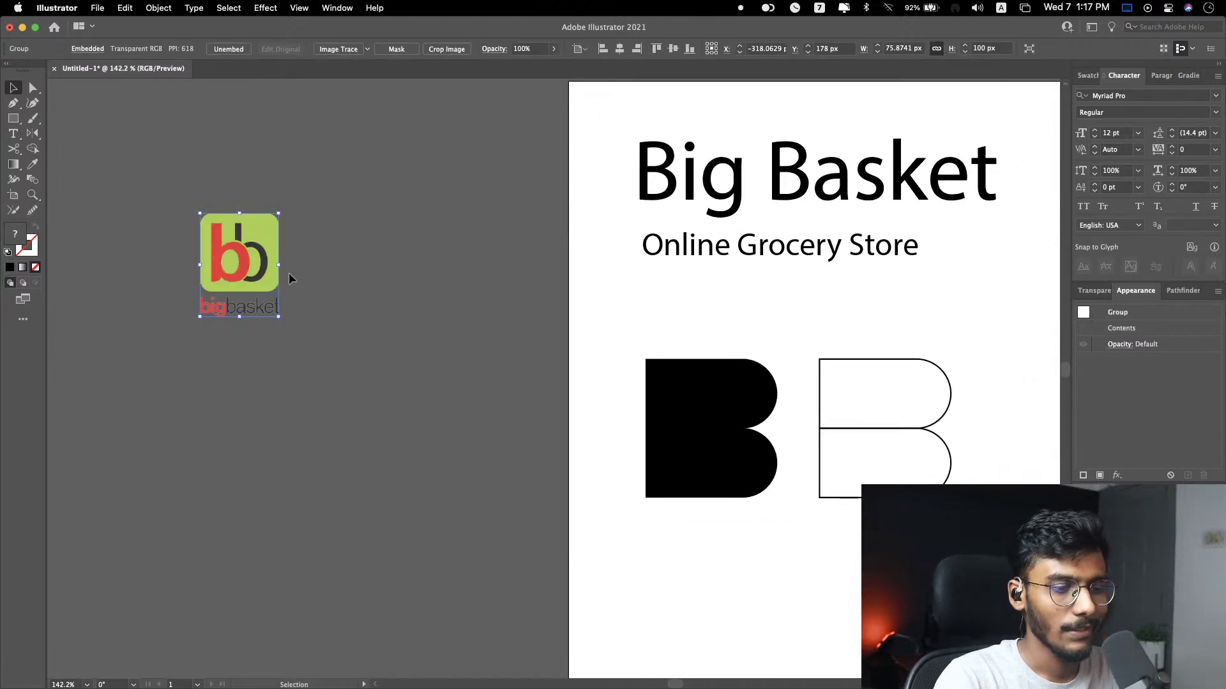
pyautogui.hscroll(4, 370, 419)
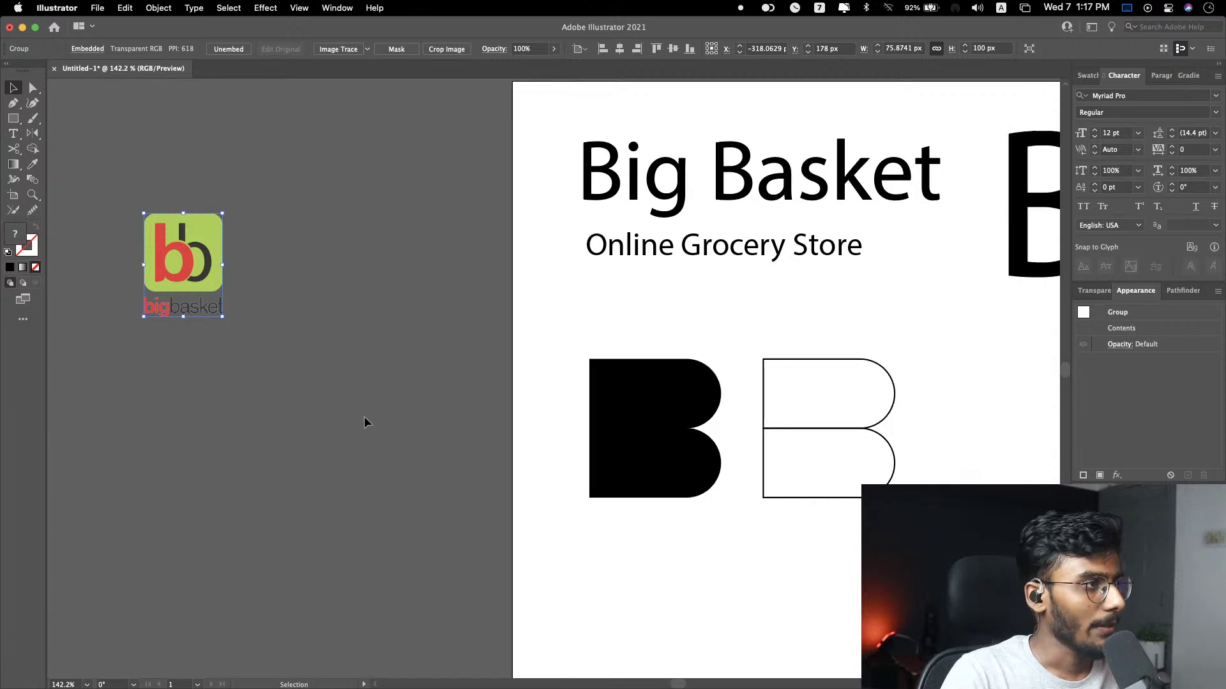
pyautogui.hscroll(-3, 328, 290)
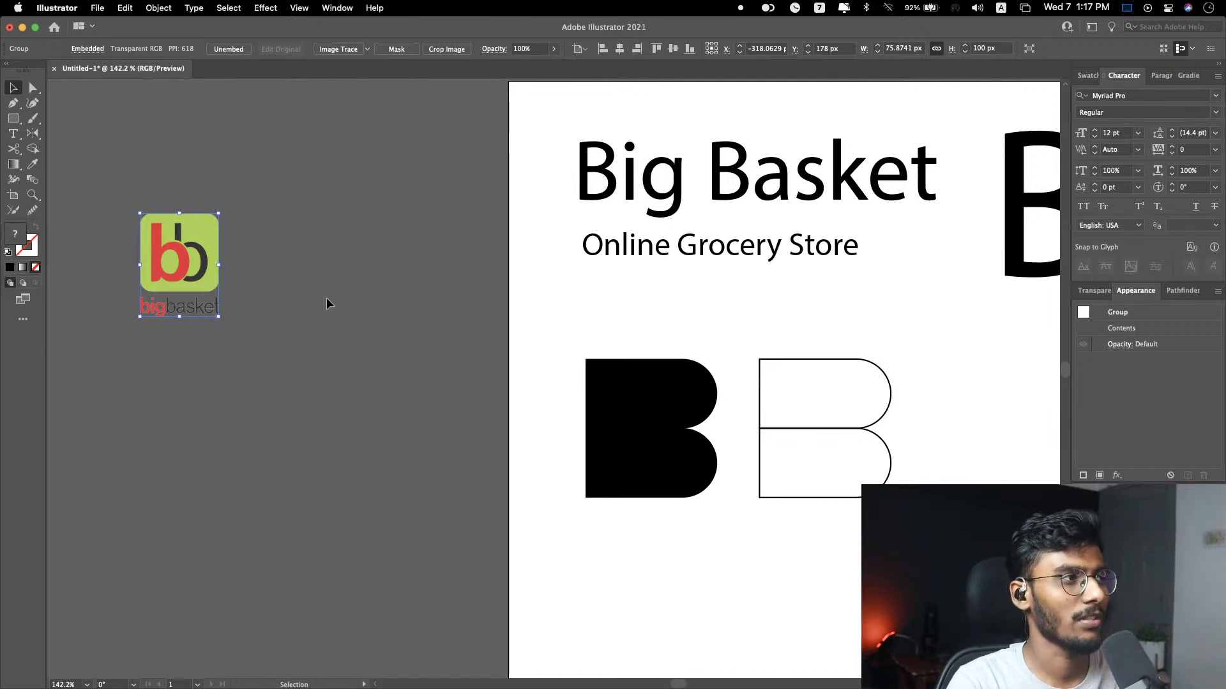
# Step: Move the BigBasket reference logo to the right and slightly up, closer to the artboard
pyautogui.hscroll(5, 328, 297)
pyautogui.moveTo(572, 319); pyautogui.dragTo(700, 546)
pyautogui.hscroll(-4, 794, 505)
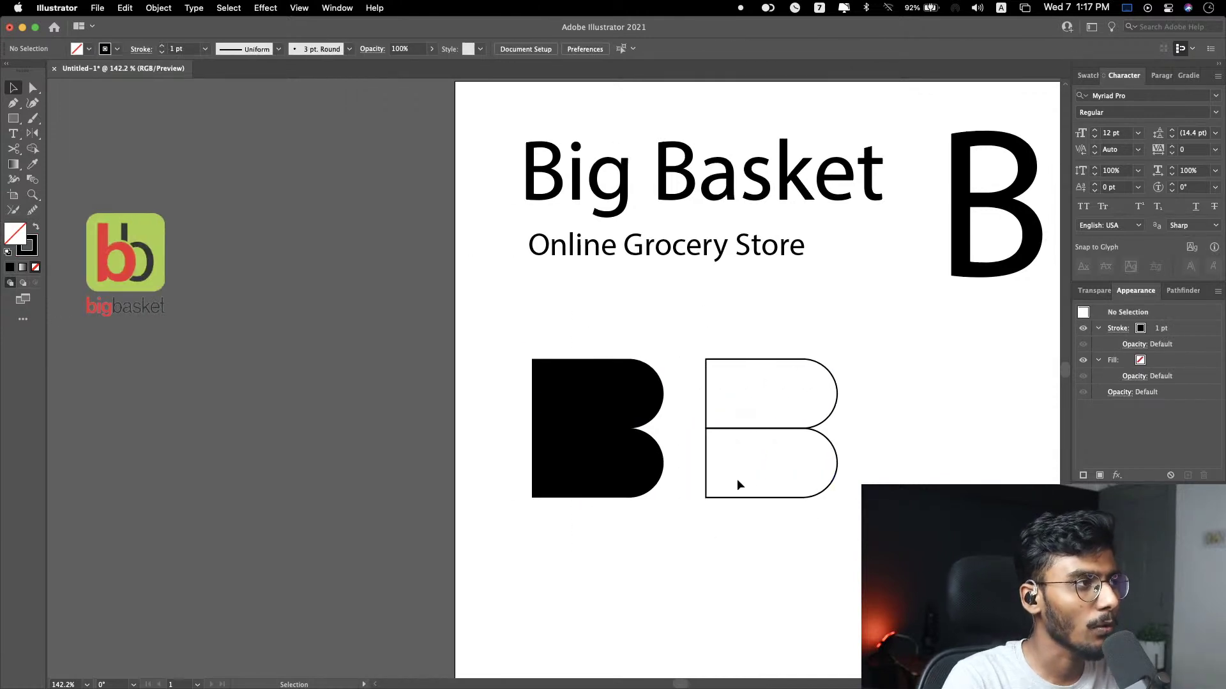
pyautogui.moveTo(140, 272); pyautogui.dragTo(258, 261)
pyautogui.click(351, 269)
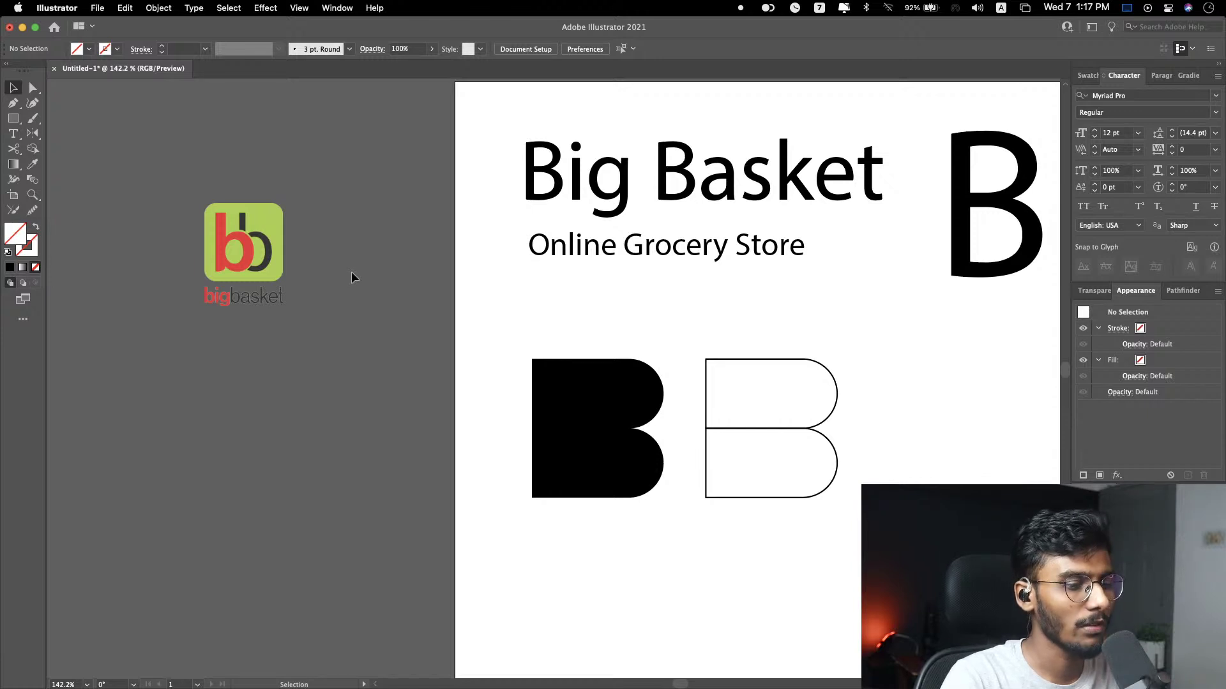
pyautogui.hscroll(4, 365, 328)
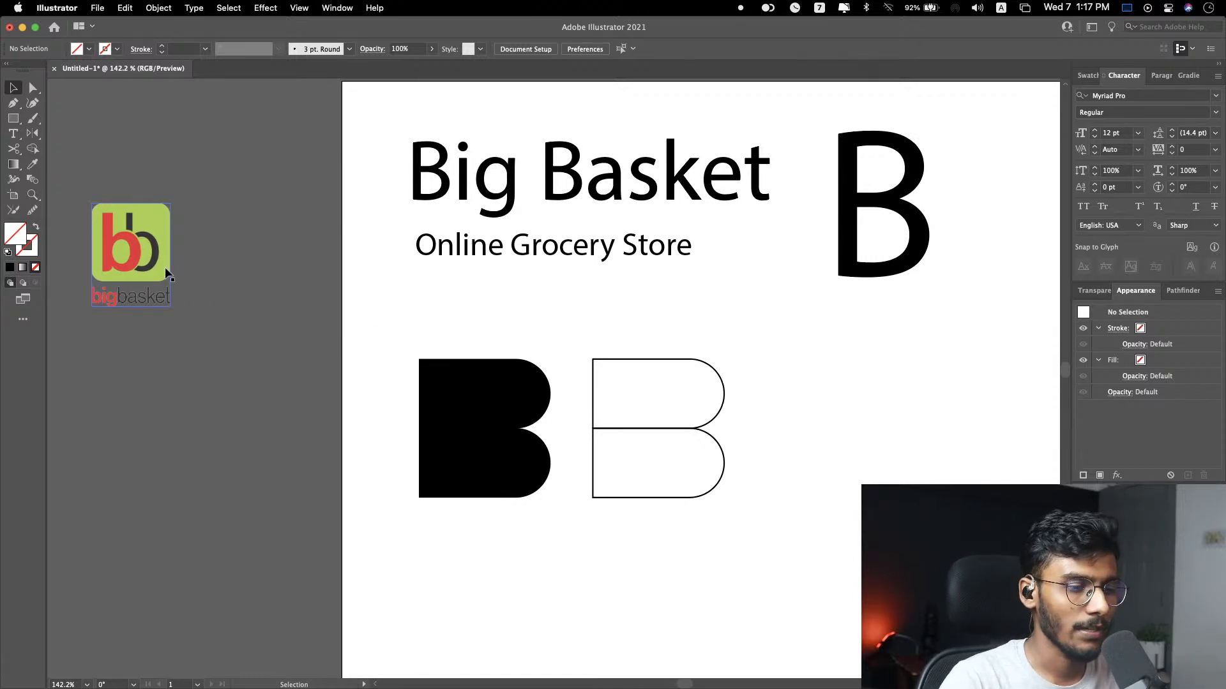
# Step: Narrow the outlined B to about 113 px wide by shifting the left-edge anchors of both halves inward
pyautogui.moveTo(768, 336); pyautogui.dragTo(684, 533)
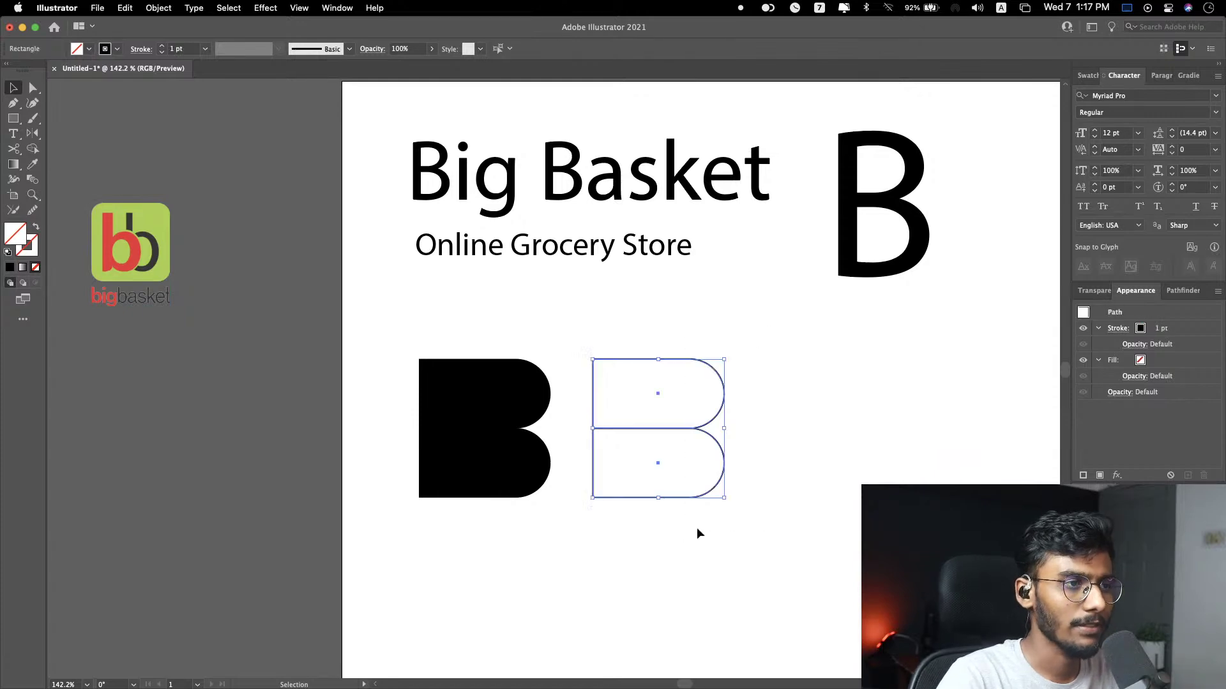
pyautogui.click(719, 424)
pyautogui.hscroll(5, 719, 422)
pyautogui.moveTo(594, 364); pyautogui.dragTo(432, 344)
pyautogui.moveTo(473, 527); pyautogui.dragTo(473, 498)
pyautogui.click(671, 498)
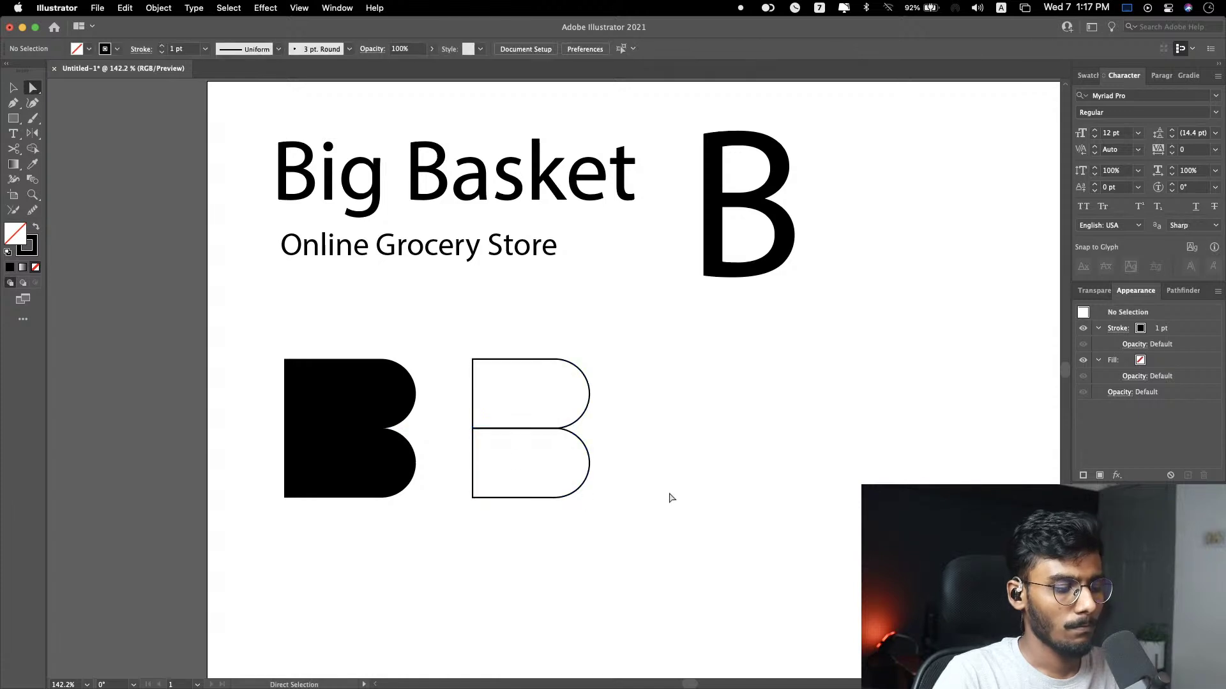
pyautogui.press('v')
pyautogui.click(552, 430)
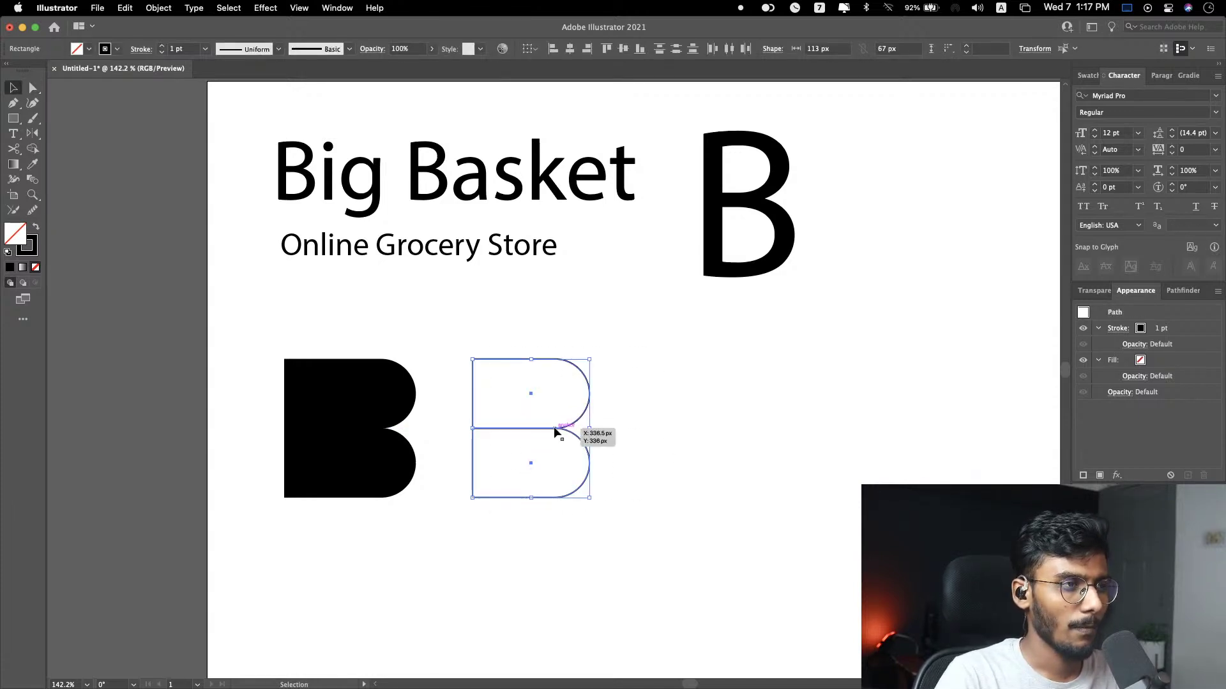
pyautogui.click(703, 423)
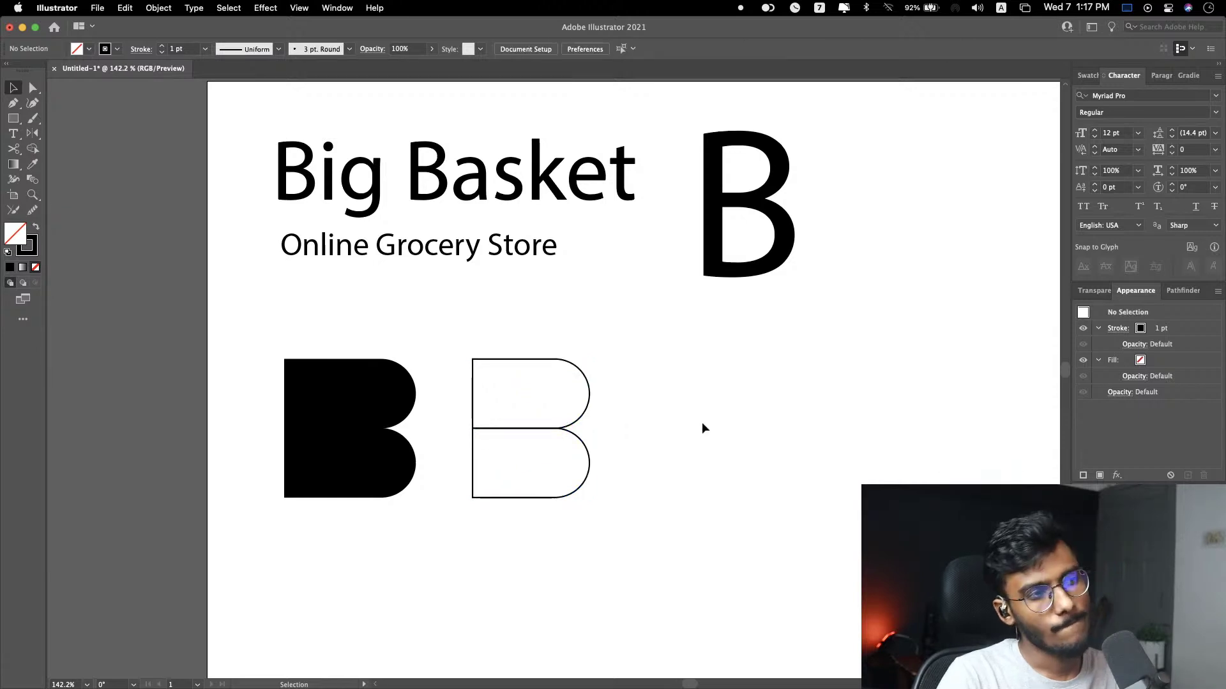
pyautogui.moveTo(635, 355); pyautogui.dragTo(565, 447)
pyautogui.click(573, 340)
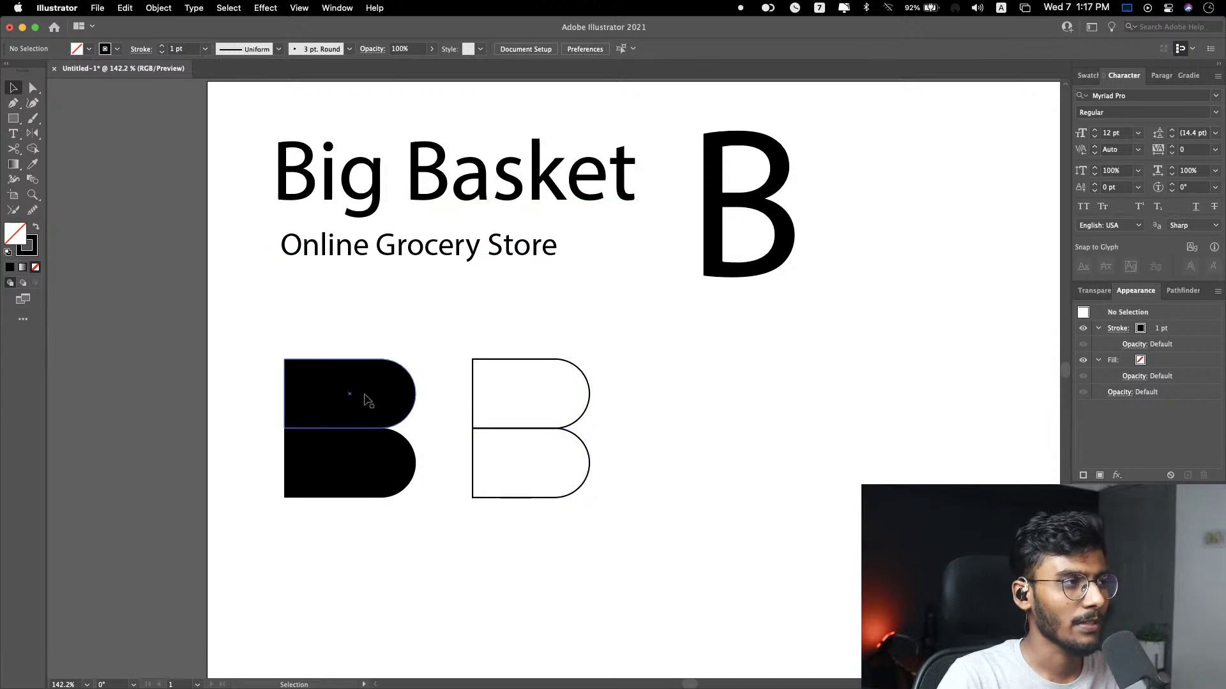
pyautogui.hscroll(-10, 352, 334)
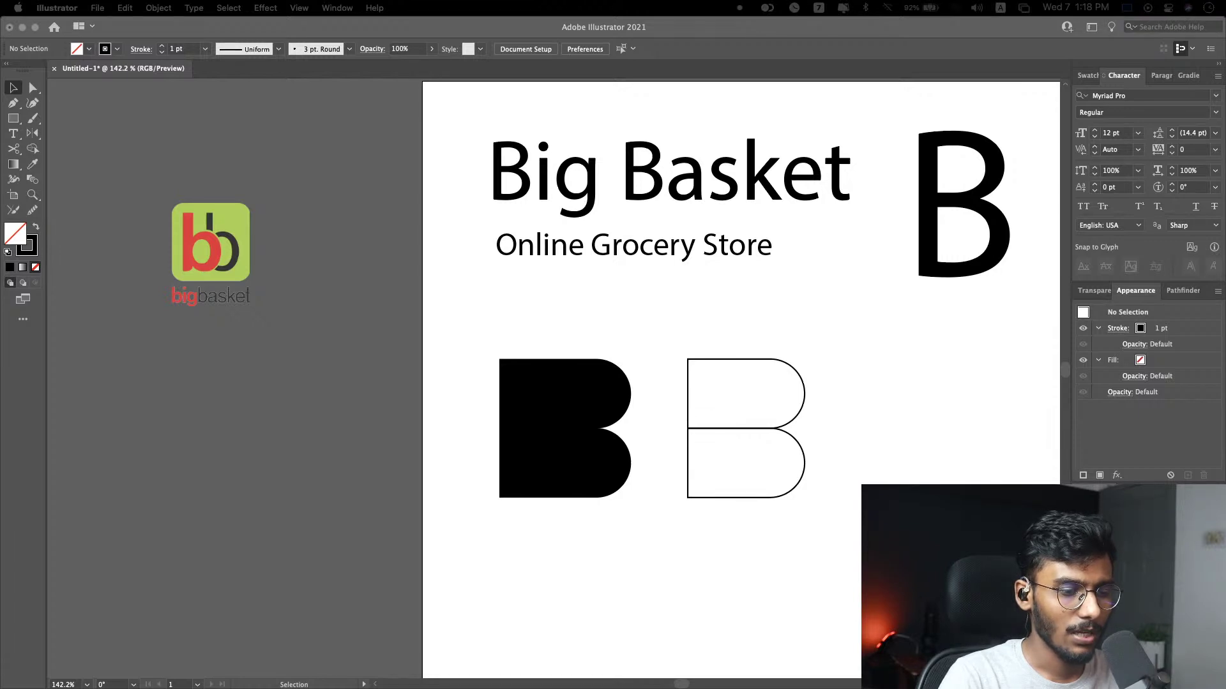
pyautogui.click(853, 561)
pyautogui.moveTo(855, 345); pyautogui.dragTo(741, 504)
pyautogui.click(864, 461)
# Step: Duplicate the outlined B diagonally, offsetting the copy about 30 px to the right and 29 px up
pyautogui.hscroll(5, 864, 459)
pyautogui.moveTo(478, 341); pyautogui.dragTo(561, 526)
pyautogui.moveTo(553, 433); pyautogui.dragTo(583, 400)
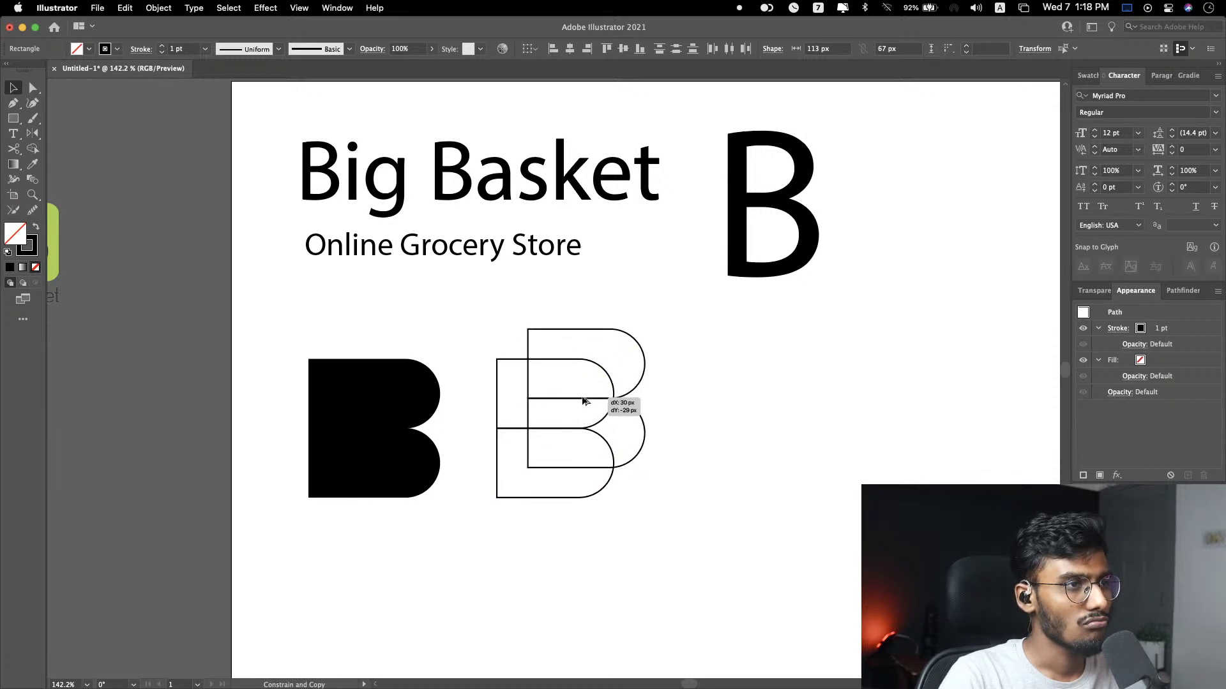
pyautogui.moveTo(583, 401); pyautogui.dragTo(583, 401)
pyautogui.click(459, 307)
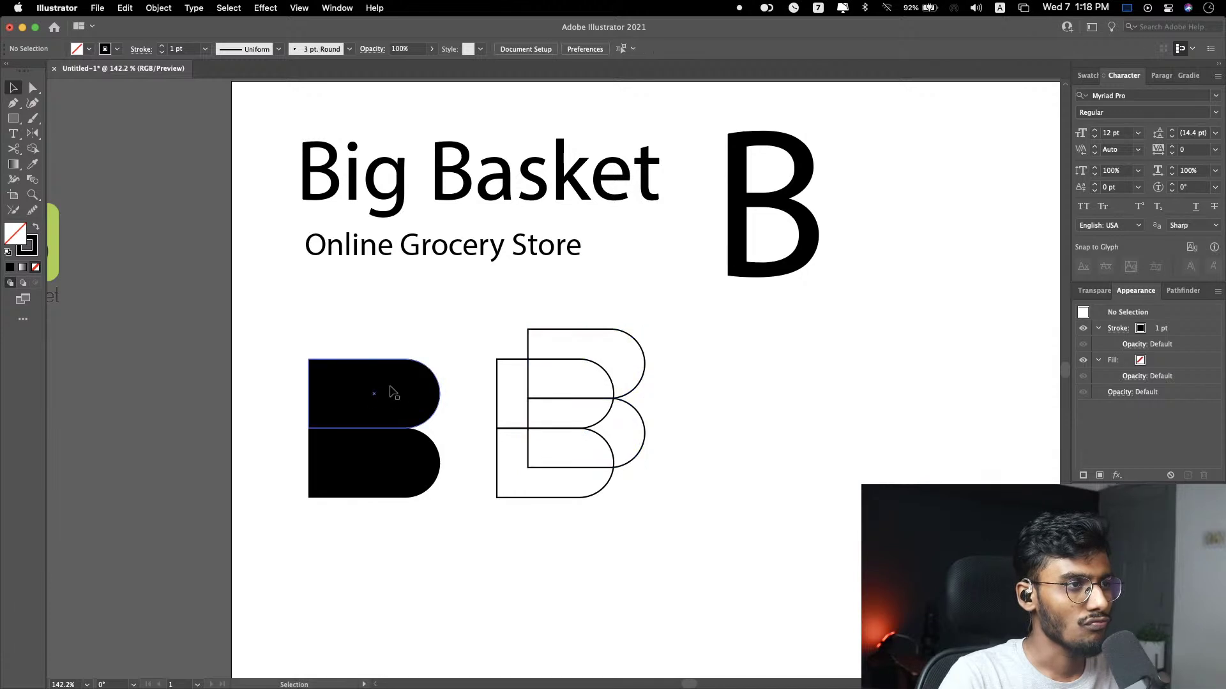
# Step: Fill the front, lower-left outlined B with white so that it covers the overlapping lines of the rear copy
pyautogui.click(496, 409)
pyautogui.click(77, 49)
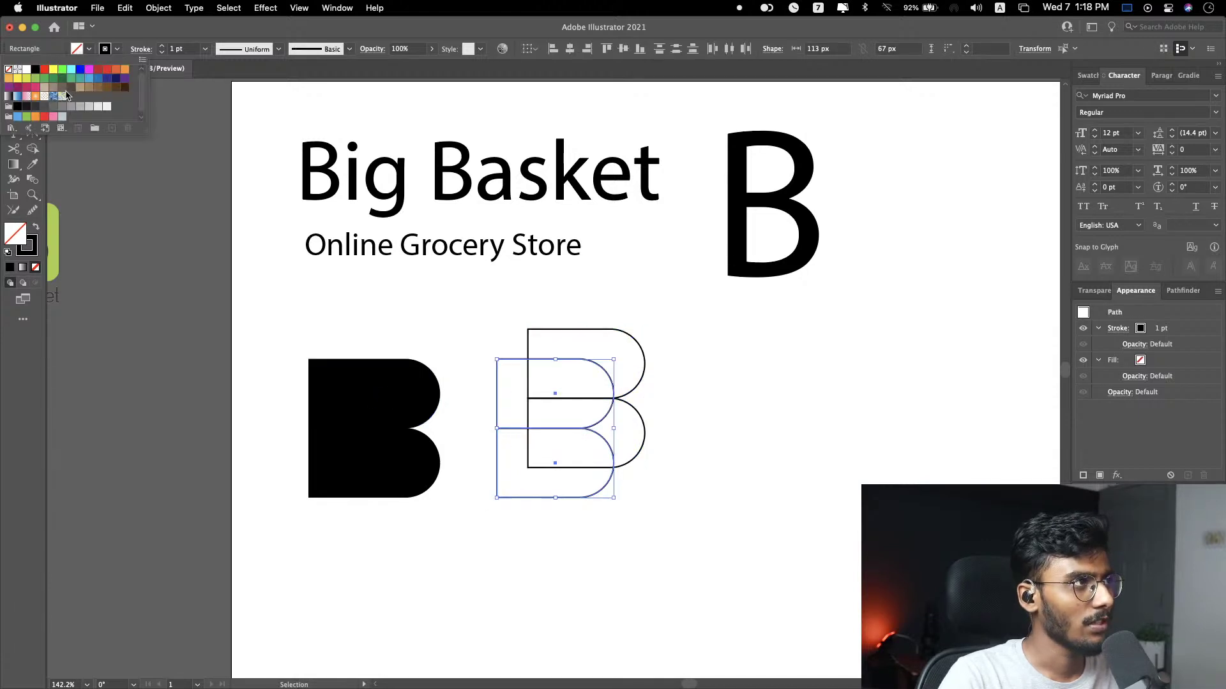
pyautogui.click(26, 69)
pyautogui.press('Escape')
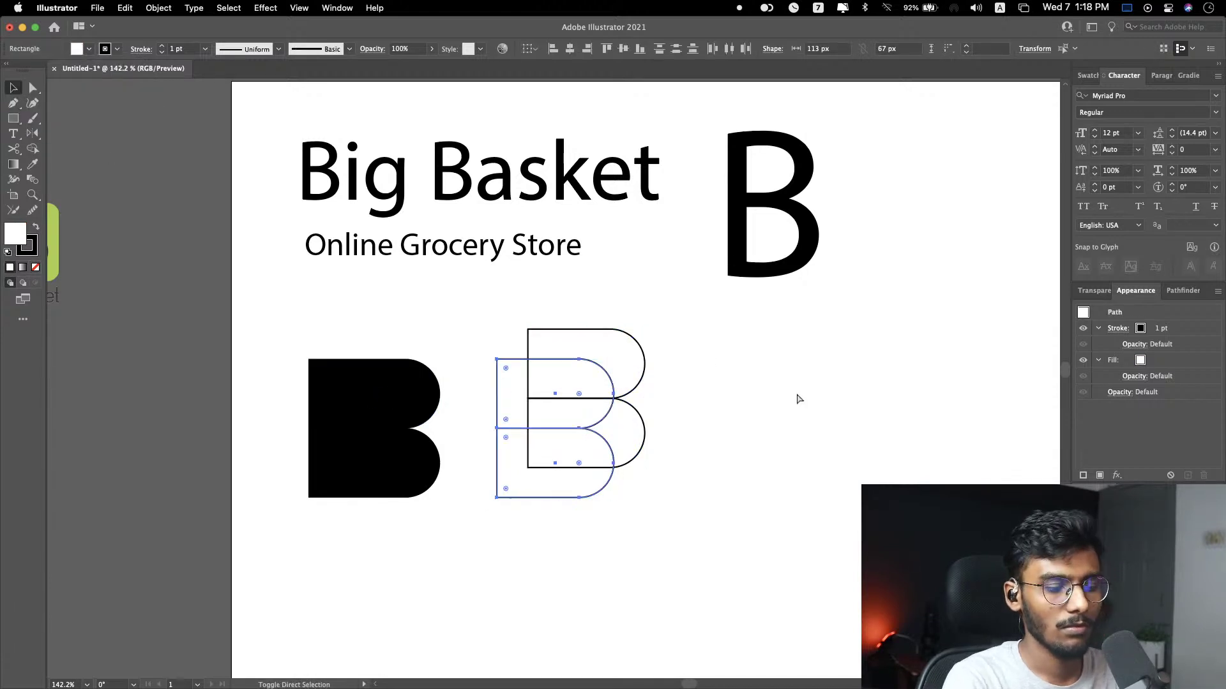
pyautogui.click(845, 401)
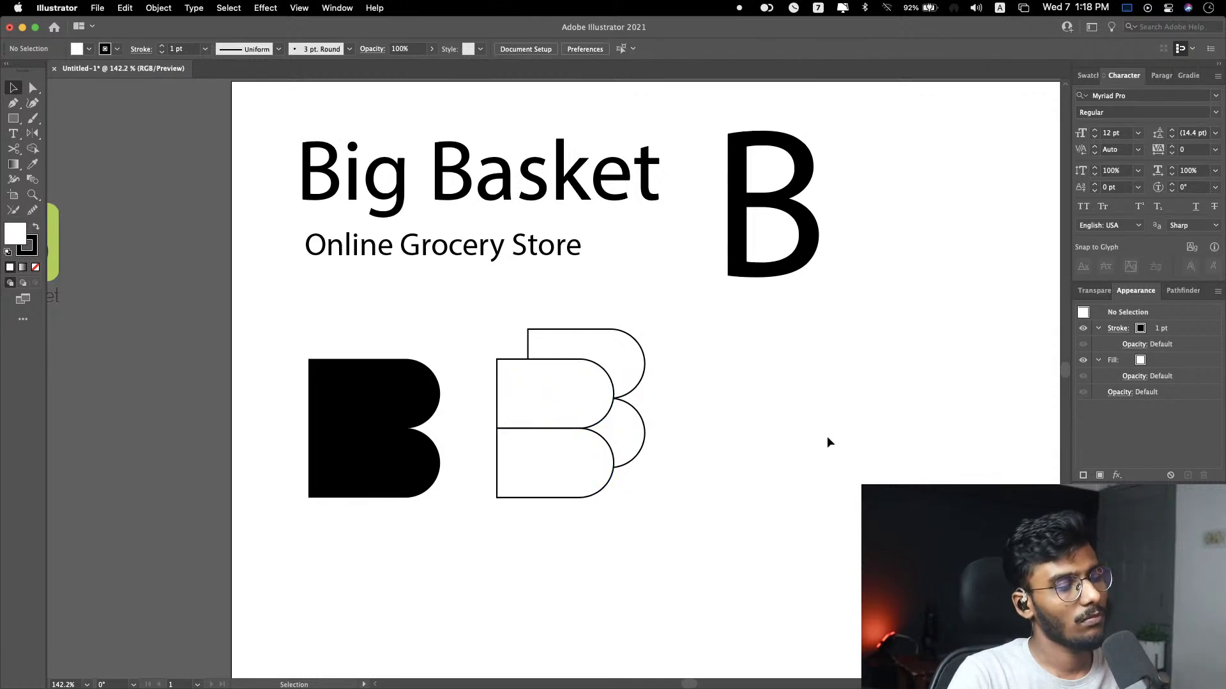
# Step: Draw an angular open B path about 61 by 77 px with the Pen tool, right of the outlined B shapes, including a middle bar
pyautogui.hscroll(1, 826, 435)
pyautogui.hscroll(5, 828, 442)
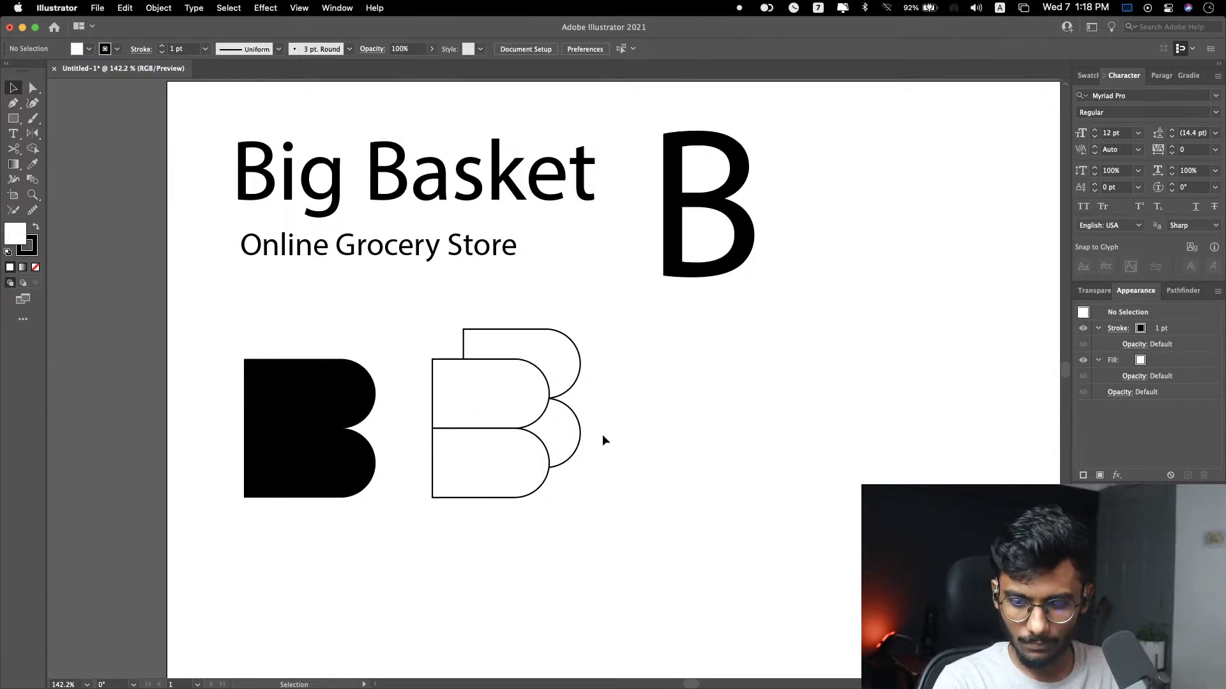
pyautogui.hscroll(3, 686, 461)
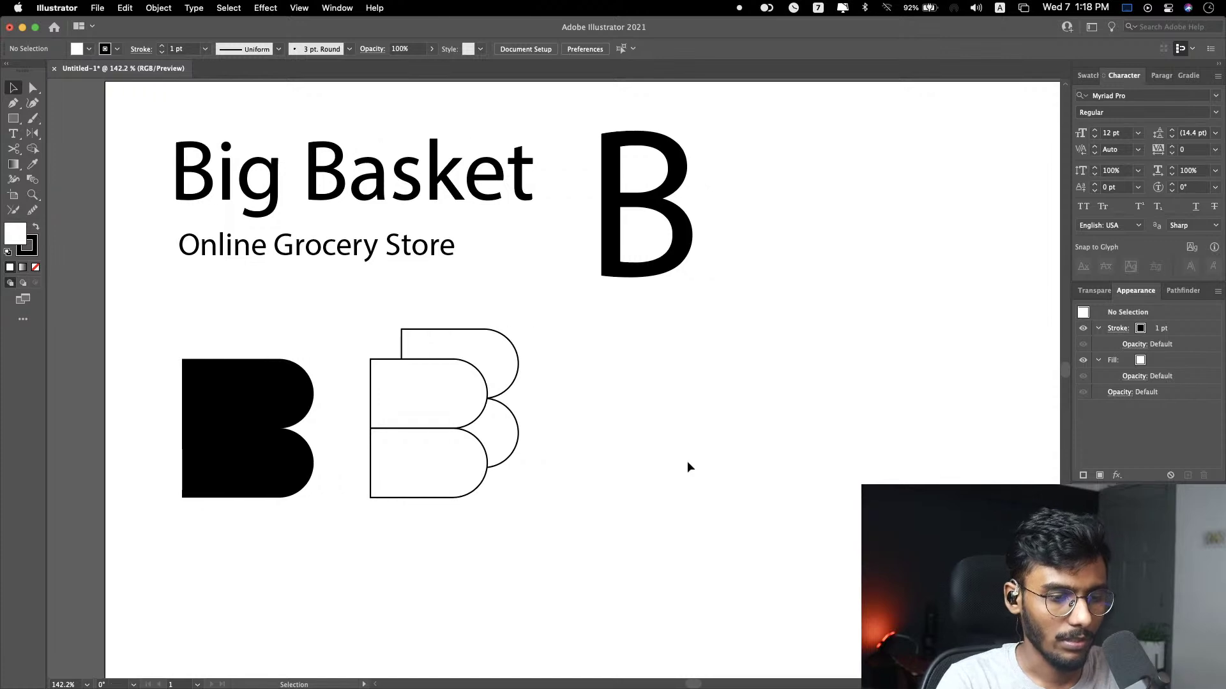
pyautogui.press('p')
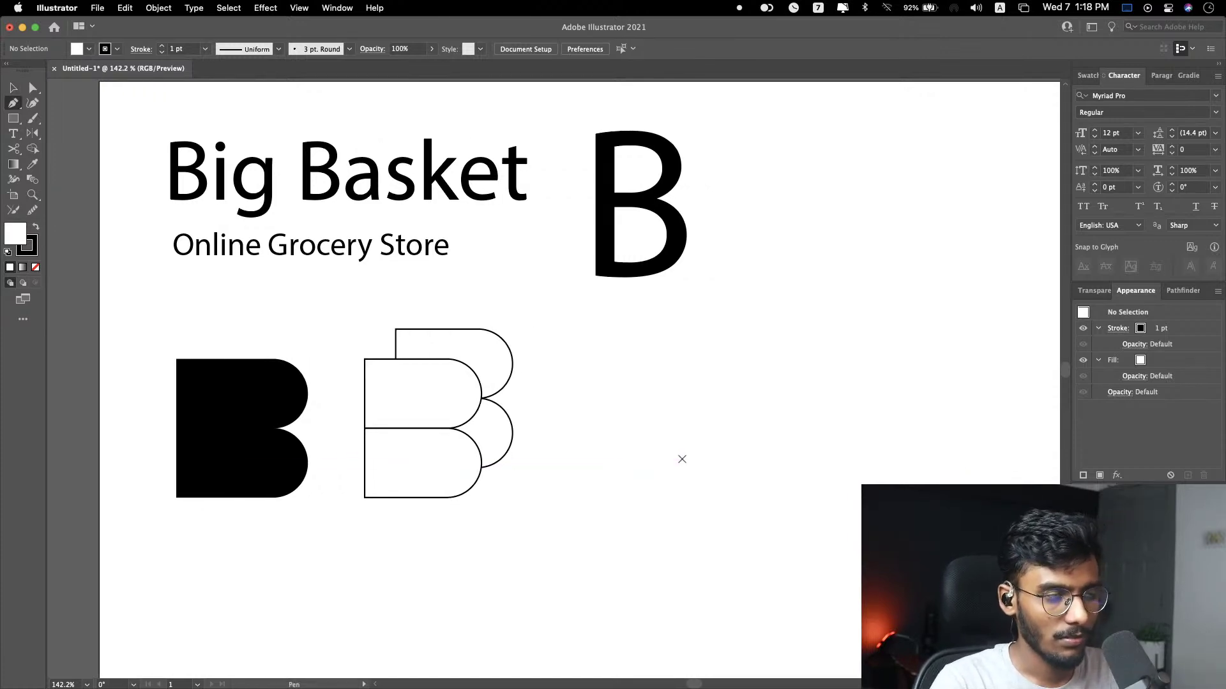
pyautogui.click(703, 468)
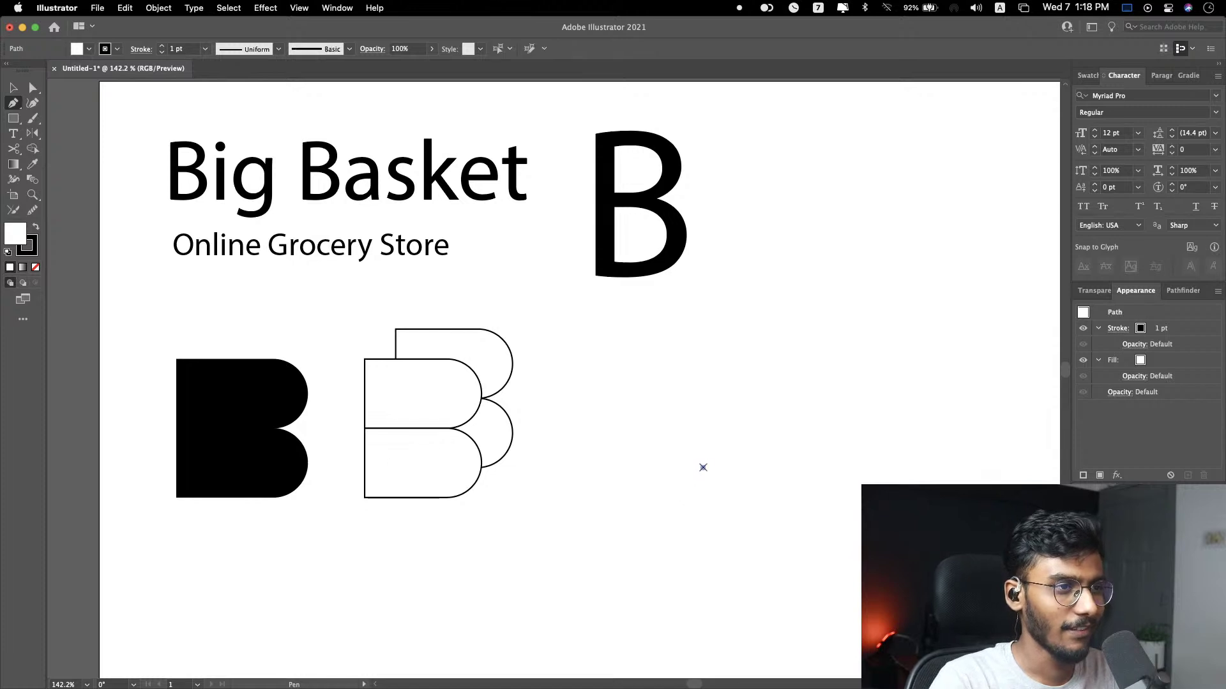
pyautogui.click(703, 388)
pyautogui.click(766, 388)
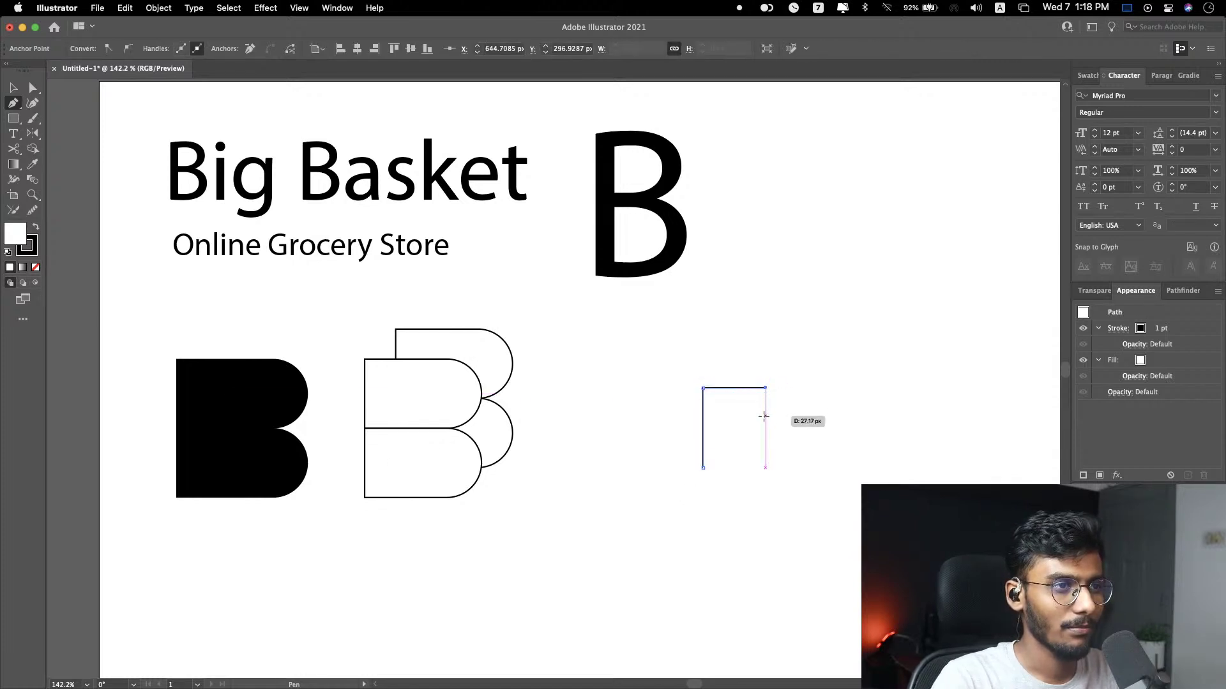
pyautogui.click(766, 427)
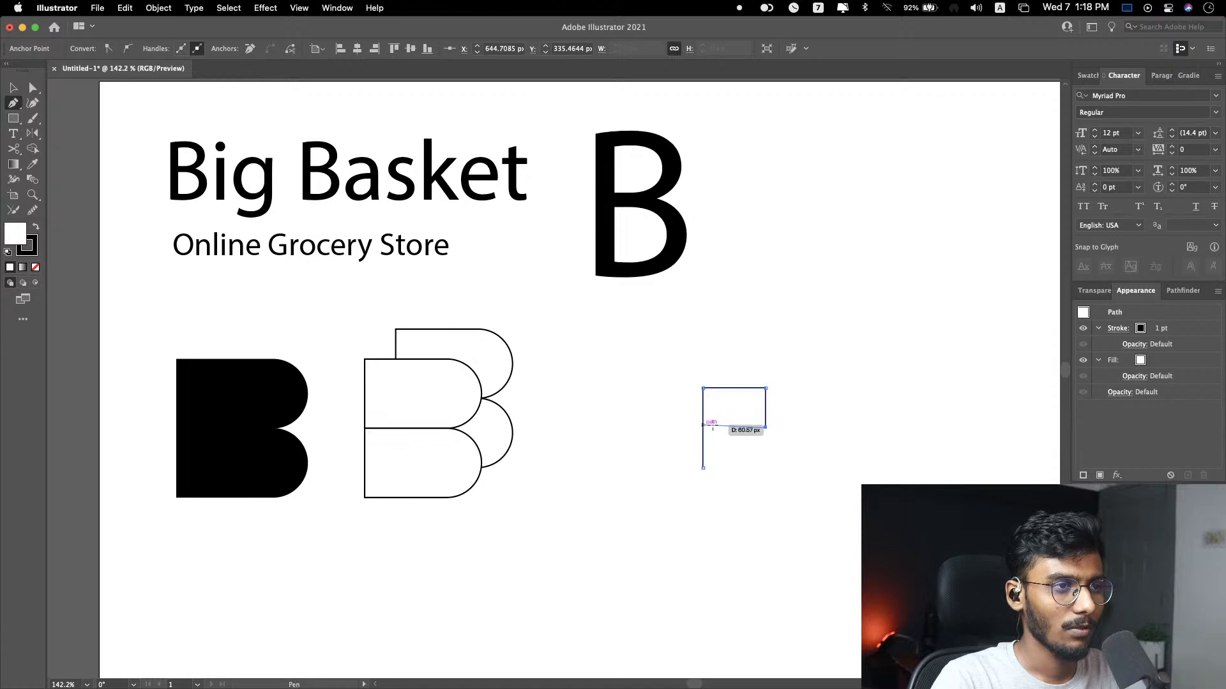
pyautogui.click(718, 427)
pyautogui.click(765, 467)
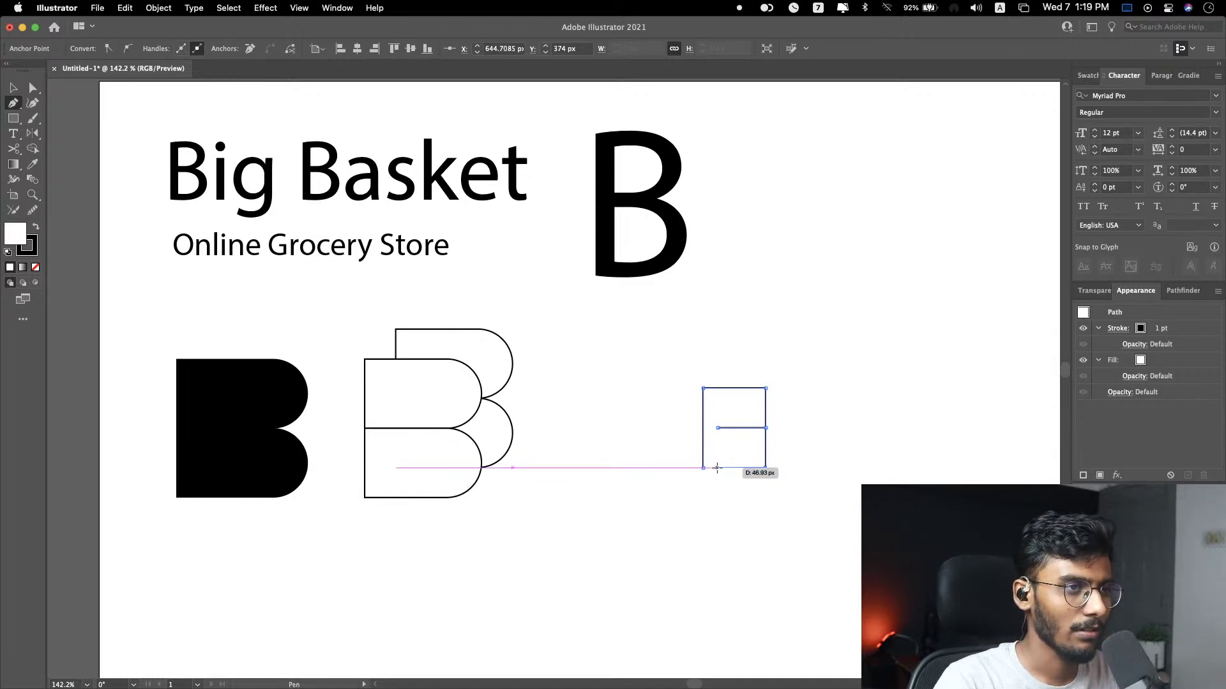
pyautogui.press('a')
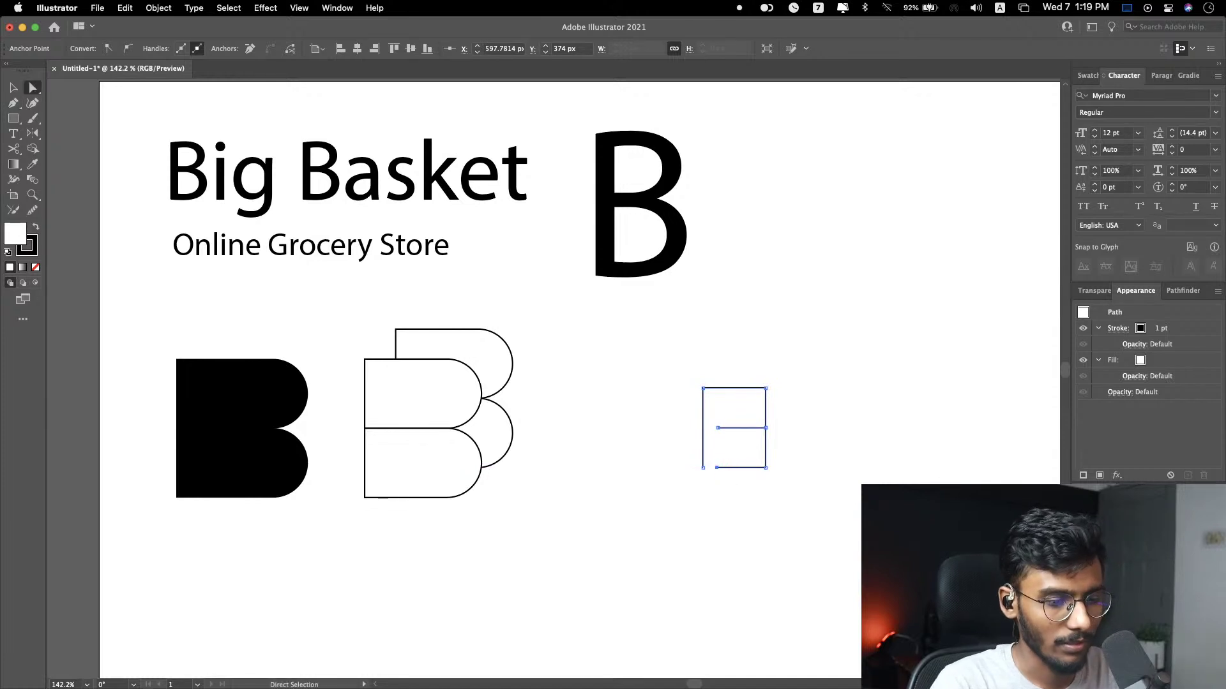
# Step: Select the whole angular B path and move it about 6 px right and 14 px up
pyautogui.click(809, 496)
pyautogui.moveTo(802, 345); pyautogui.dragTo(754, 500)
pyautogui.moveTo(693, 470); pyautogui.dragTo(765, 486)
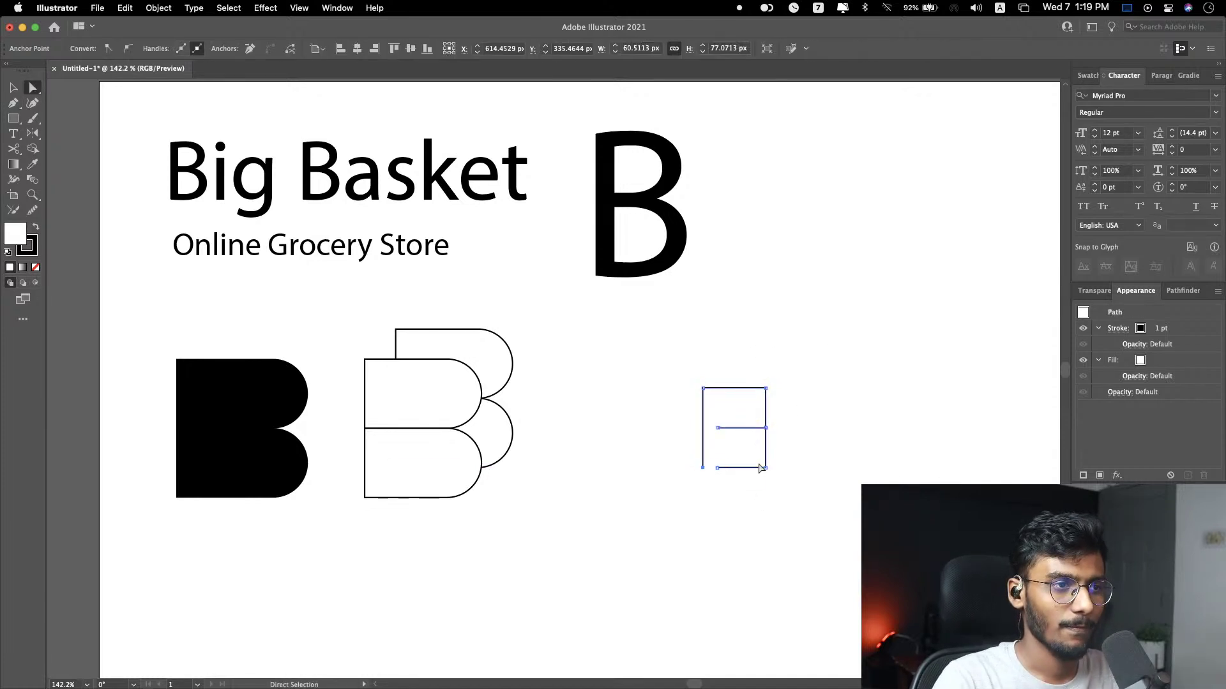
pyautogui.click(794, 377)
pyautogui.moveTo(792, 362); pyautogui.dragTo(744, 510)
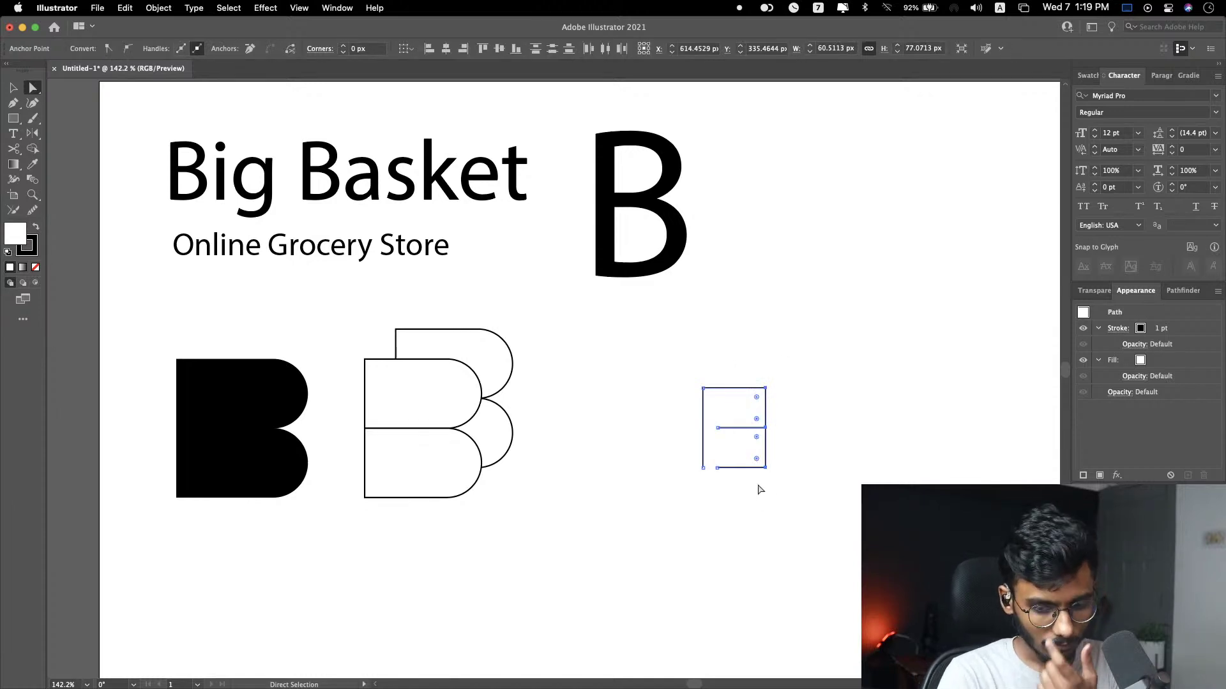
pyautogui.press('v')
pyautogui.moveTo(820, 383); pyautogui.dragTo(707, 536)
pyautogui.moveTo(742, 436); pyautogui.dragTo(748, 422)
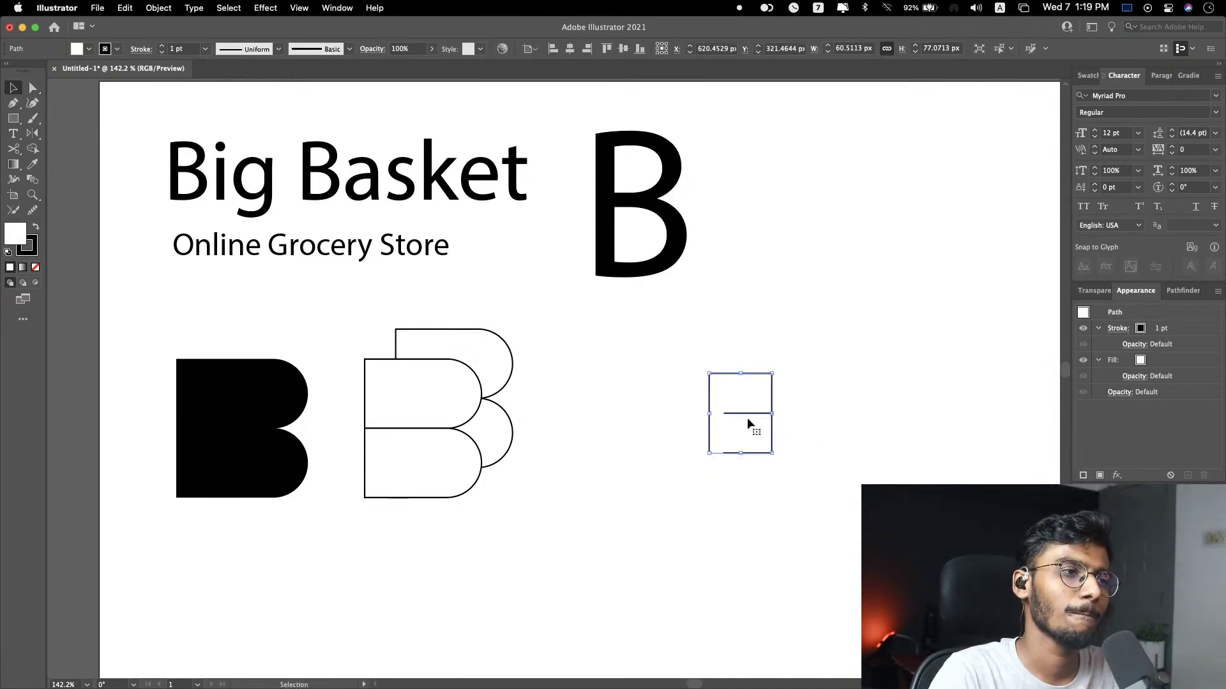
# Step: Duplicate the angular open B about 105 px to the left and reflect the copy across the vertical axis
pyautogui.click(867, 413)
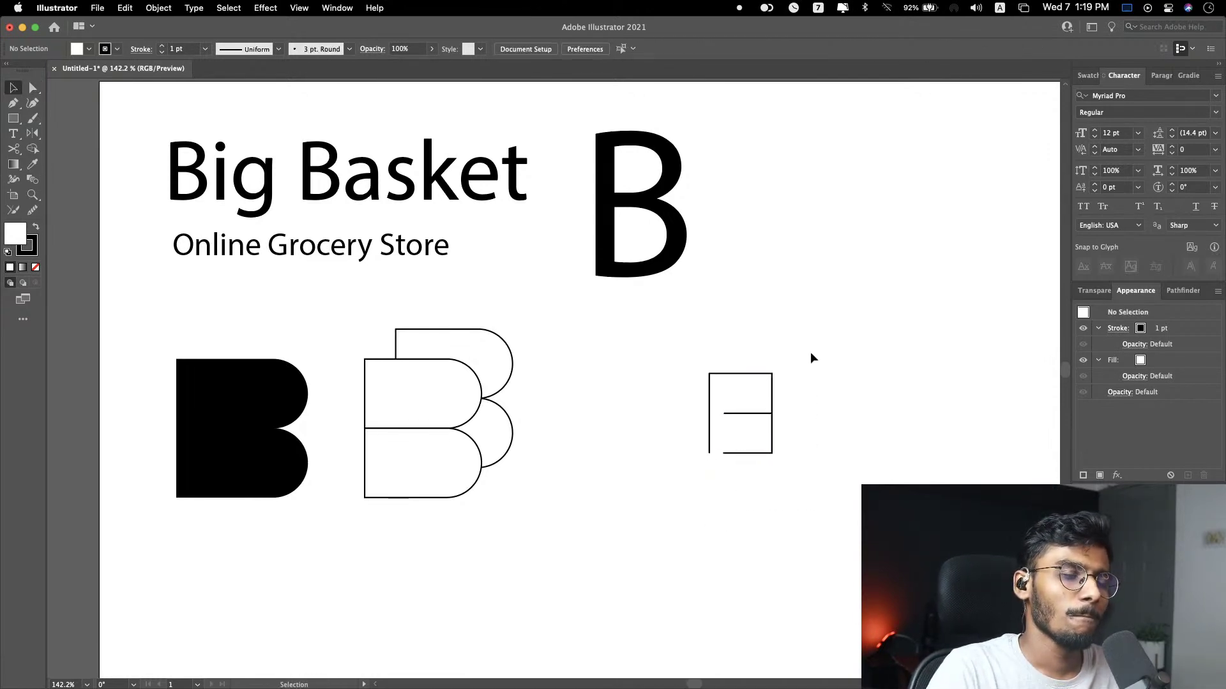
pyautogui.moveTo(811, 356); pyautogui.dragTo(683, 515)
pyautogui.click(818, 426)
pyautogui.click(734, 427)
pyautogui.moveTo(739, 415); pyautogui.dragTo(630, 415)
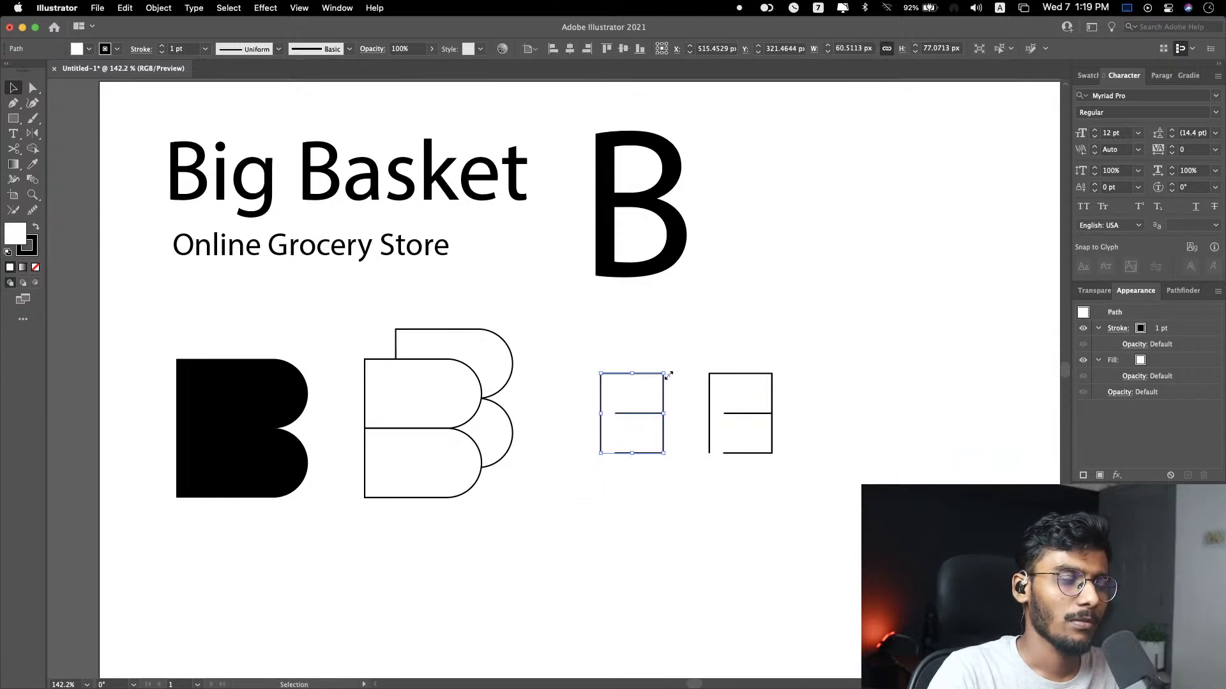
pyautogui.doubleClick(33, 133)
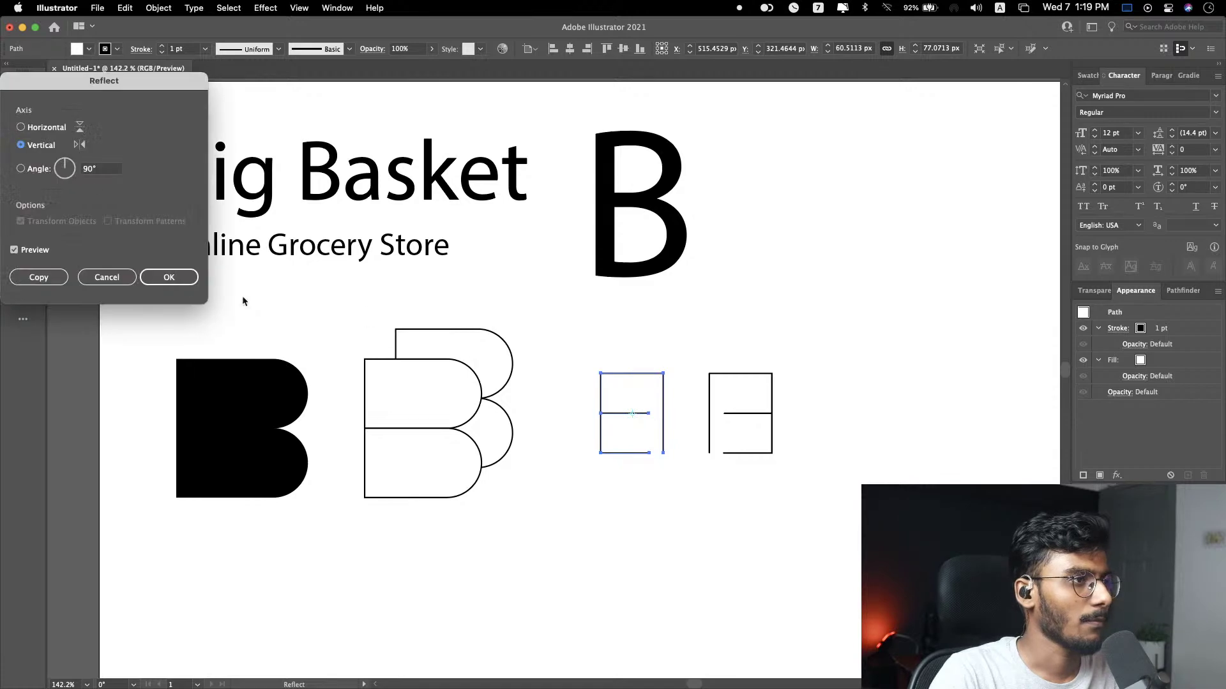
pyautogui.click(168, 277)
pyautogui.press('v')
pyautogui.click(913, 437)
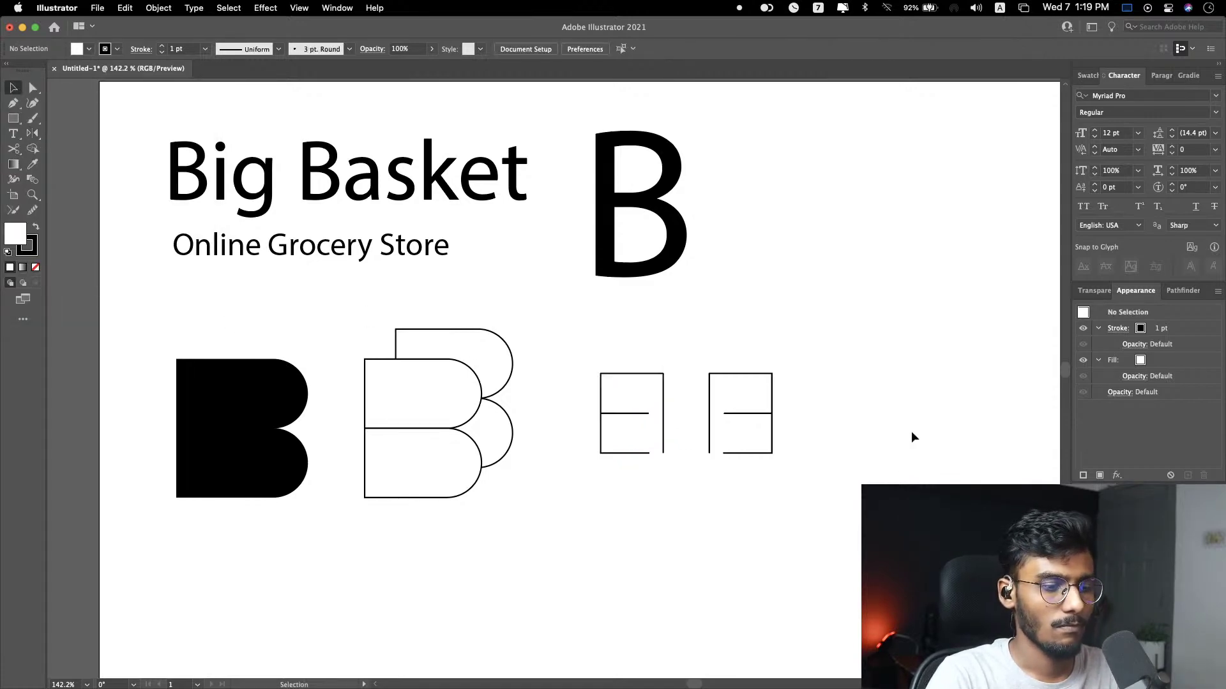
# Step: Delete the reflected left-hand copy of the angular B
pyautogui.press('a')
pyautogui.moveTo(779, 345); pyautogui.dragTo(751, 519)
pyautogui.press('v')
pyautogui.moveTo(570, 346); pyautogui.dragTo(683, 491)
pyautogui.press('Delete')
# Step: Round the right-side corners of the remaining angular B so that both of its bowls are curved
pyautogui.press('a')
pyautogui.moveTo(808, 337); pyautogui.dragTo(753, 488)
pyautogui.moveTo(758, 386); pyautogui.dragTo(663, 423)
pyautogui.press('v')
pyautogui.click(804, 353)
# Step: Duplicate the rounded open B about 85 px to the left and reflect the copy across the vertical axis
pyautogui.click(737, 415)
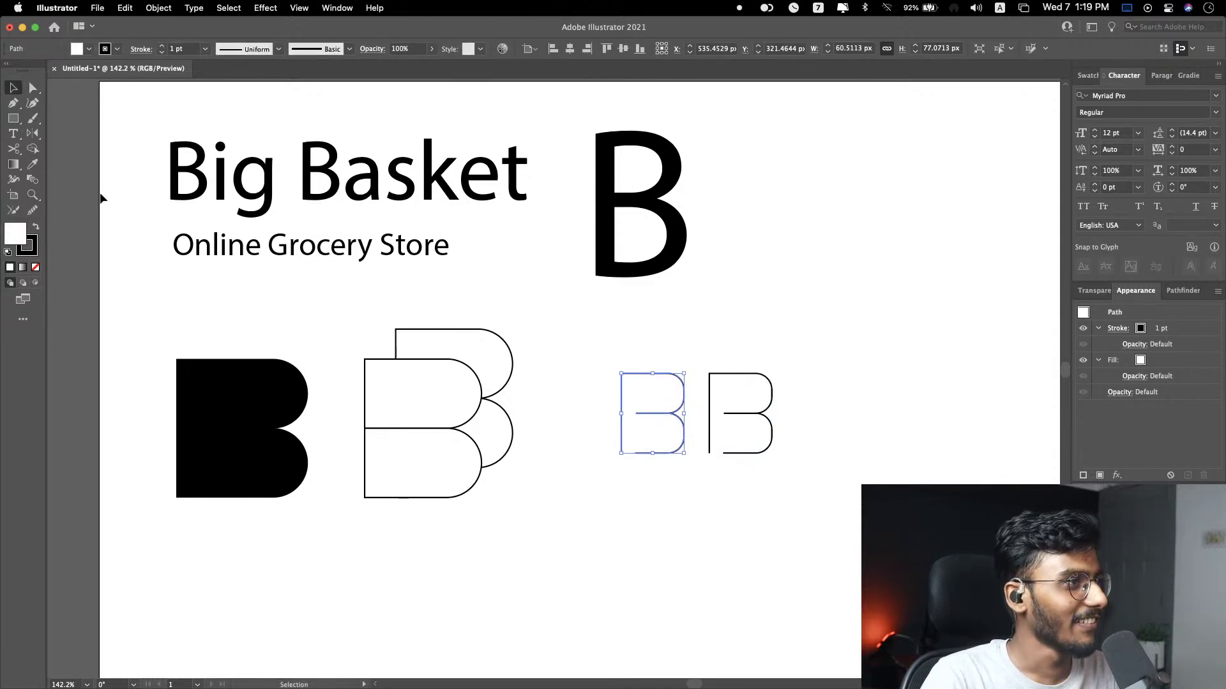
pyautogui.doubleClick(33, 133)
pyautogui.click(170, 281)
pyautogui.press('v')
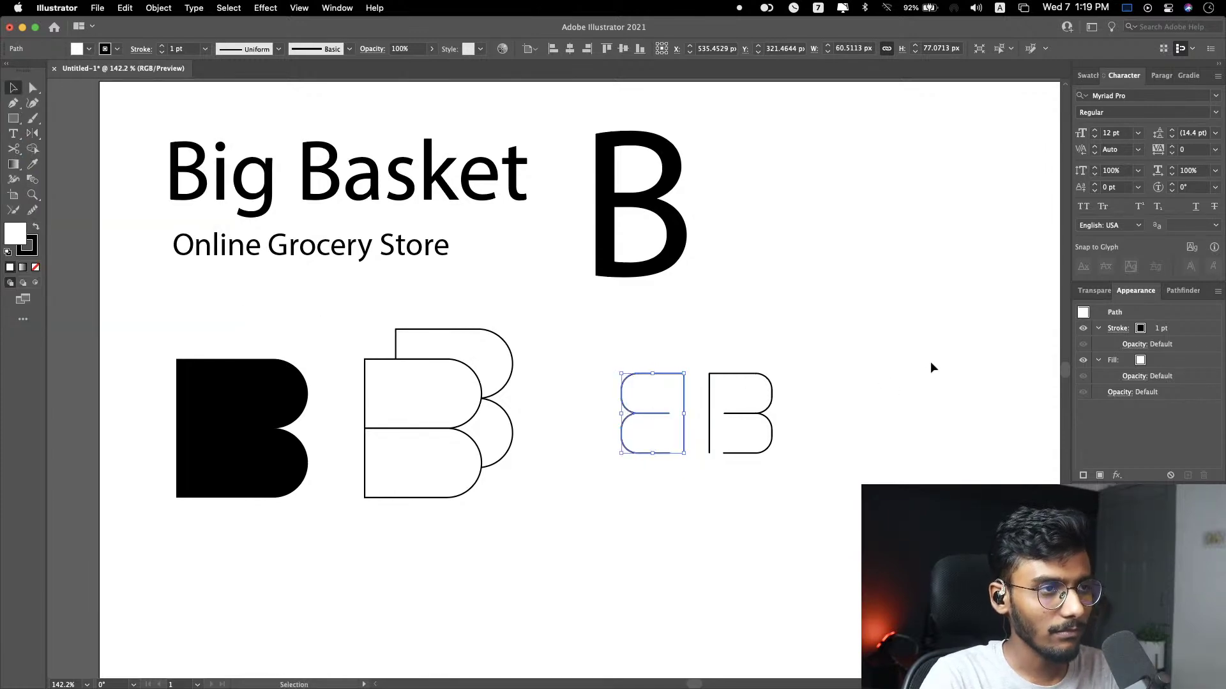
pyautogui.click(927, 369)
# Step: Raise the lower ends of both B stems by 15 px and extend the reflected B's bottom line to meet the other B
pyautogui.scroll(2, 725, 402)
pyautogui.scroll(1, 725, 403)
pyautogui.keyDown('super'); pyautogui.click(659, 489); pyautogui.keyUp('super')
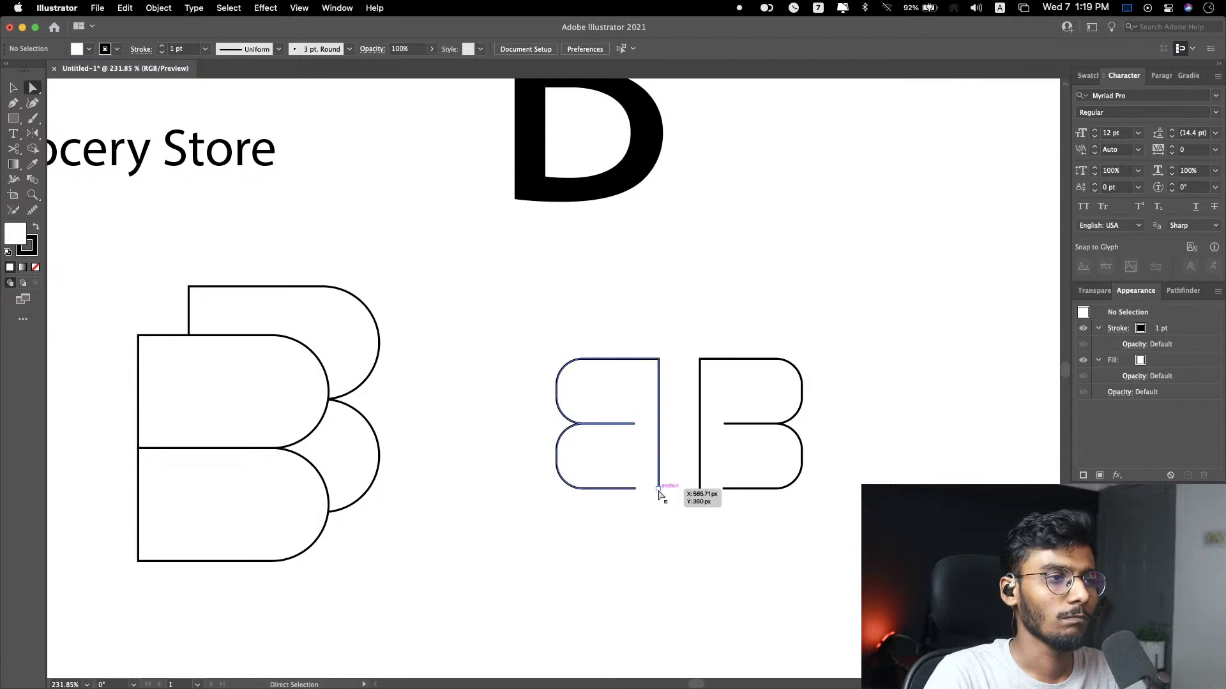
pyautogui.keyDown('shift'); pyautogui.click(700, 489); pyautogui.keyUp('shift')
pyautogui.moveTo(699, 489)
pyautogui.mouseDown()
pyautogui.moveTo(715, 479)
pyautogui.moveTo(700, 466)
pyautogui.mouseUp()
pyautogui.click(648, 505)
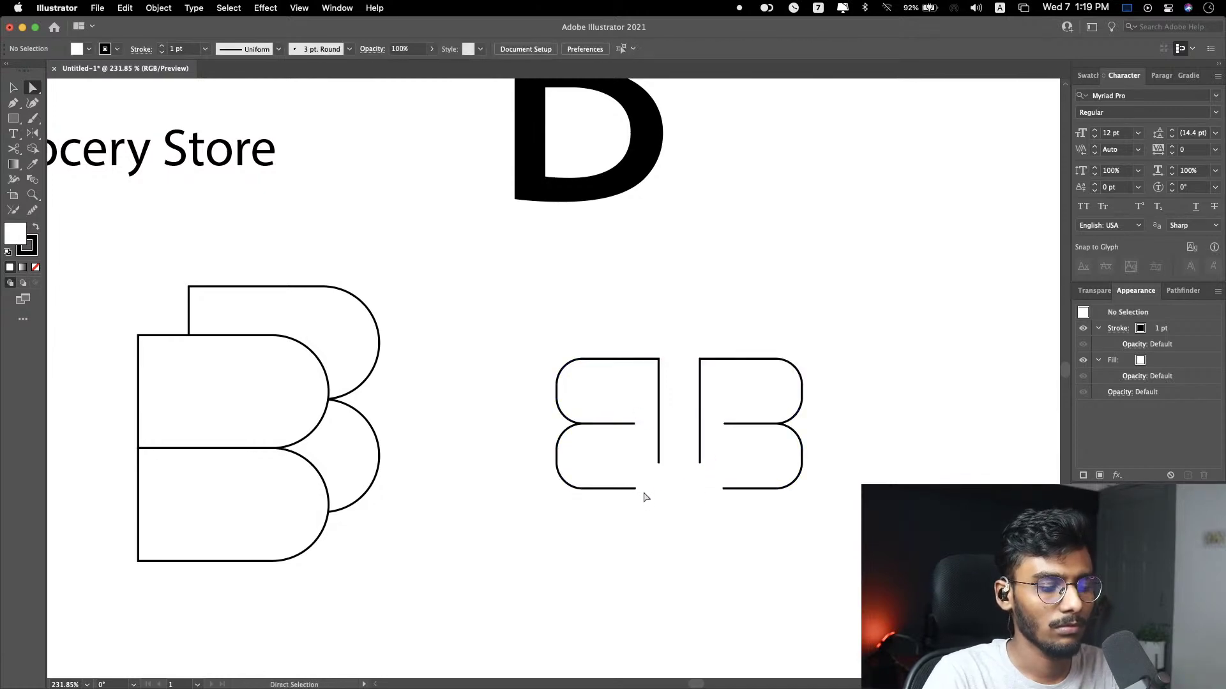
pyautogui.moveTo(636, 489); pyautogui.dragTo(725, 491)
pyautogui.click(737, 585)
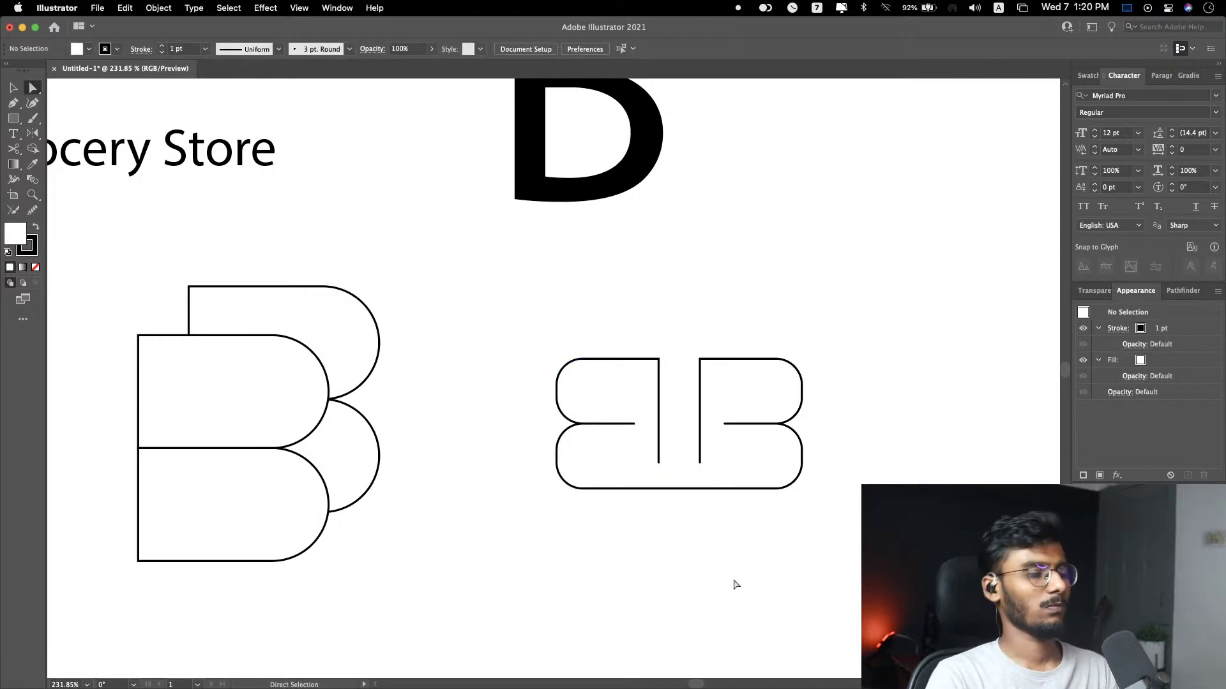
# Step: Set the stroke weight of both joined B paths to 9 pt
pyautogui.press('v')
pyautogui.moveTo(542, 542); pyautogui.dragTo(885, 333)
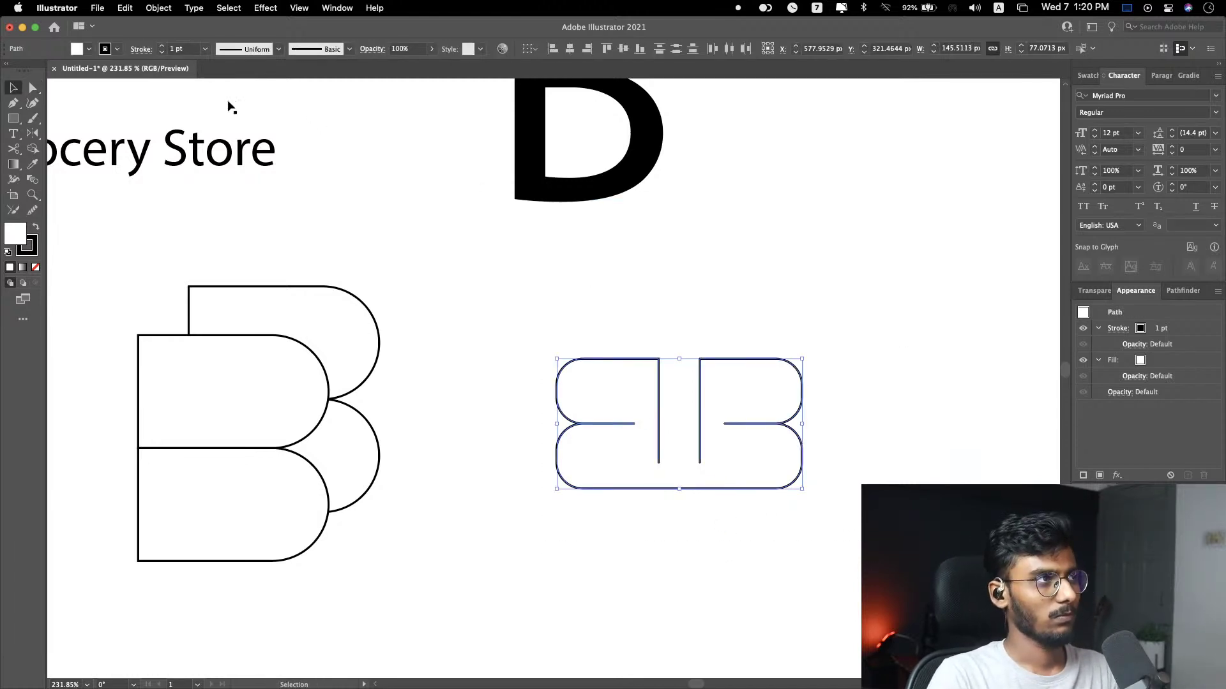
pyautogui.click(163, 47)
pyautogui.click(164, 47)
pyautogui.click(163, 47)
pyautogui.click(164, 46)
pyautogui.click(163, 46)
pyautogui.click(163, 46)
pyautogui.click(163, 47)
pyautogui.click(164, 47)
# Step: Shorten both vertical stems so that their lower ends align with the underside of the middle bars
pyautogui.press('a')
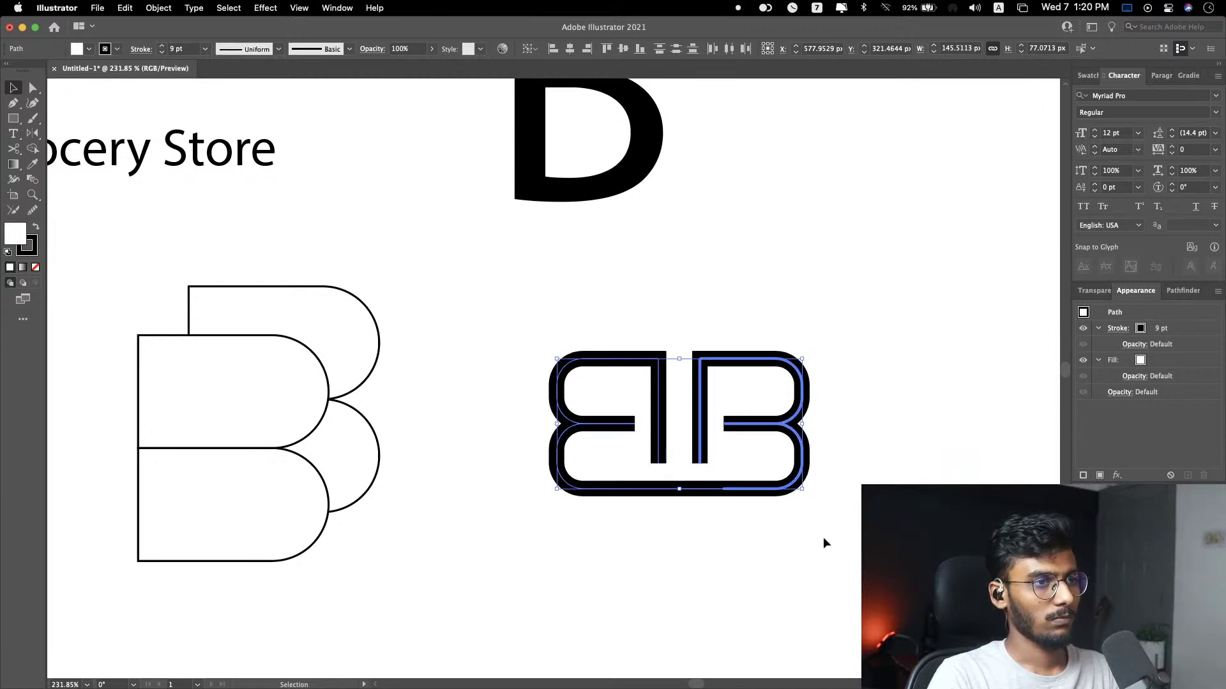
pyautogui.click(807, 534)
pyautogui.moveTo(622, 473); pyautogui.dragTo(637, 471)
pyautogui.press('super+z')
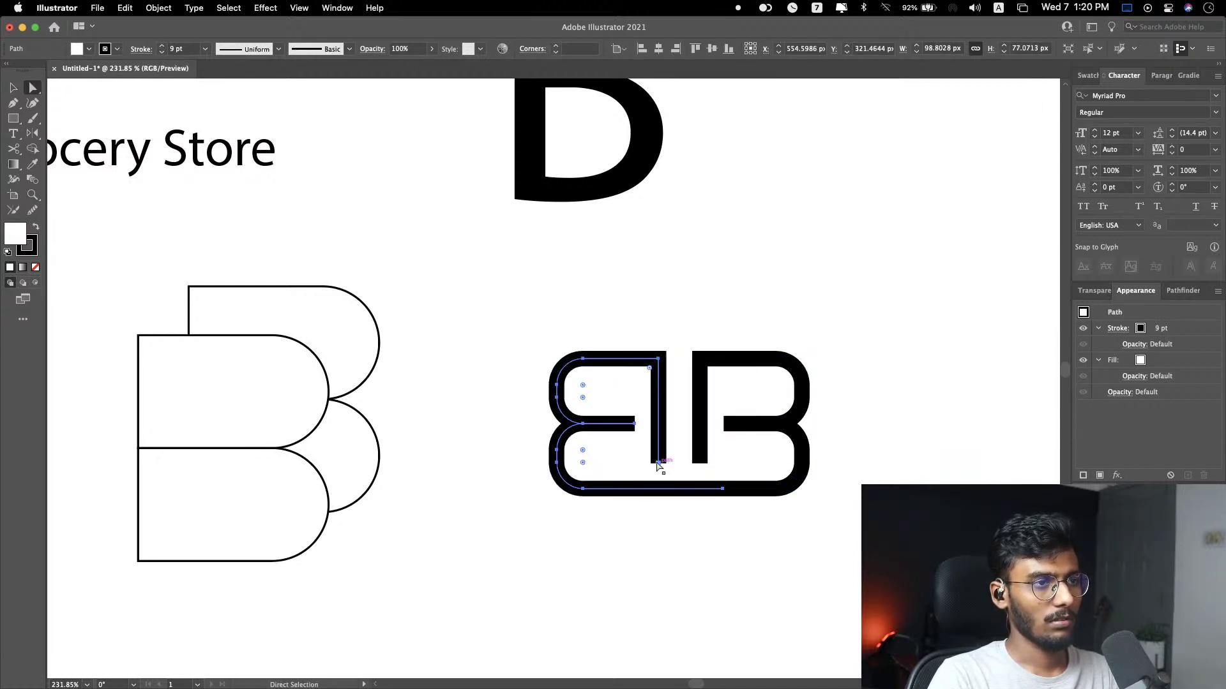
pyautogui.click(697, 467)
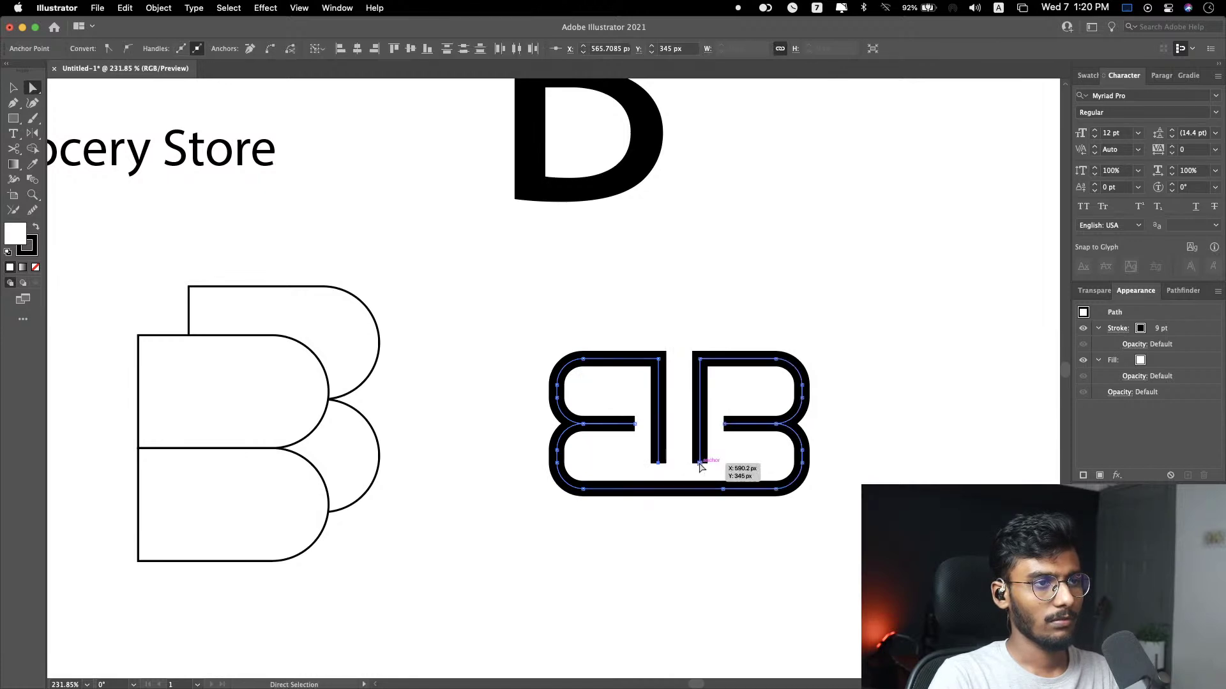
pyautogui.moveTo(701, 467); pyautogui.dragTo(700, 432)
pyautogui.press('super+shift+a')
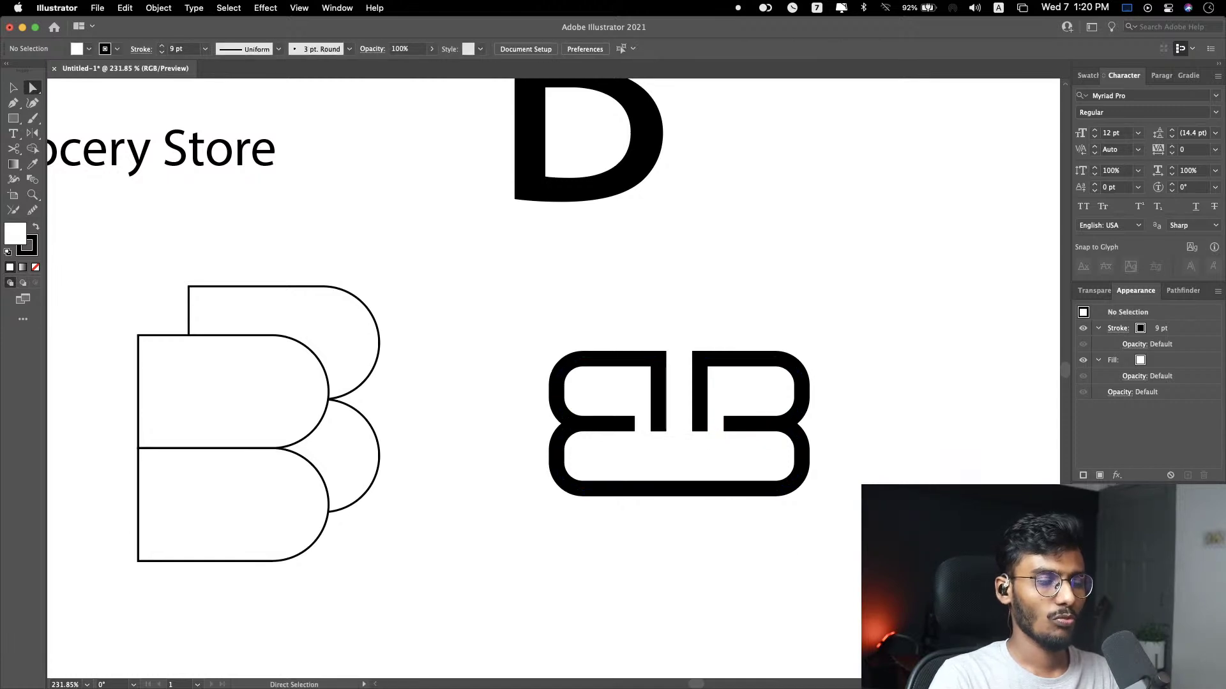
# Step: Shorten the left B's middle bar to widen the gap between it and the stem
pyautogui.hscroll(6, 553, 377)
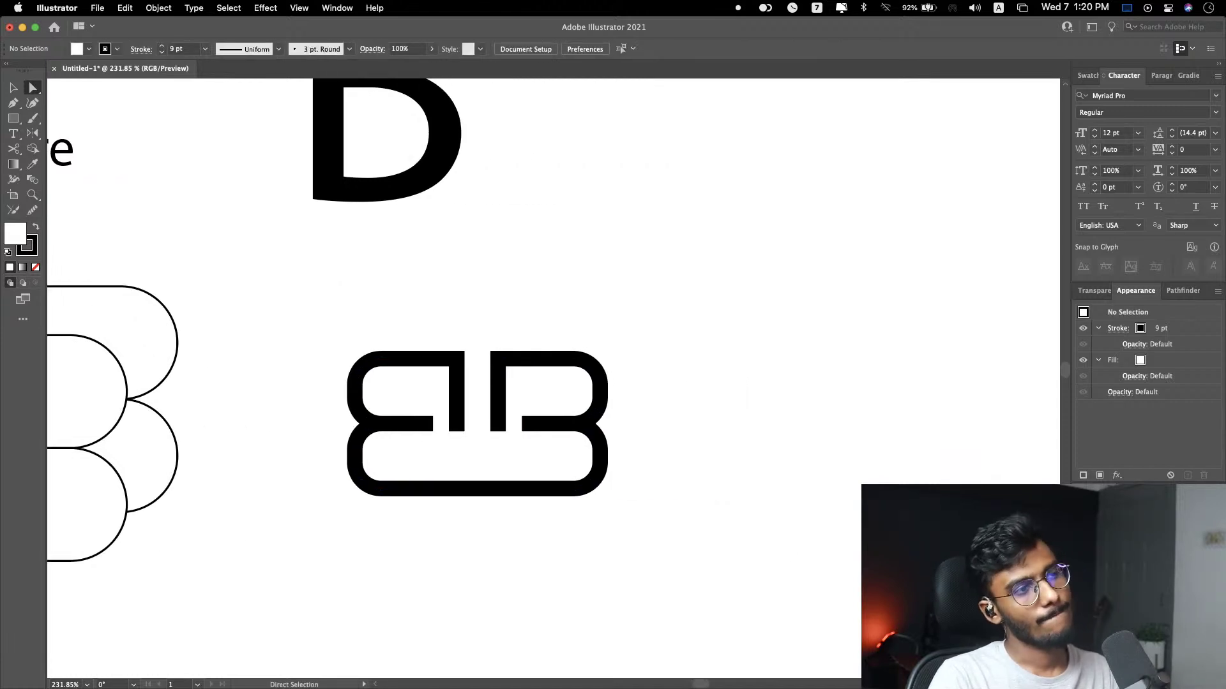
pyautogui.click(434, 425)
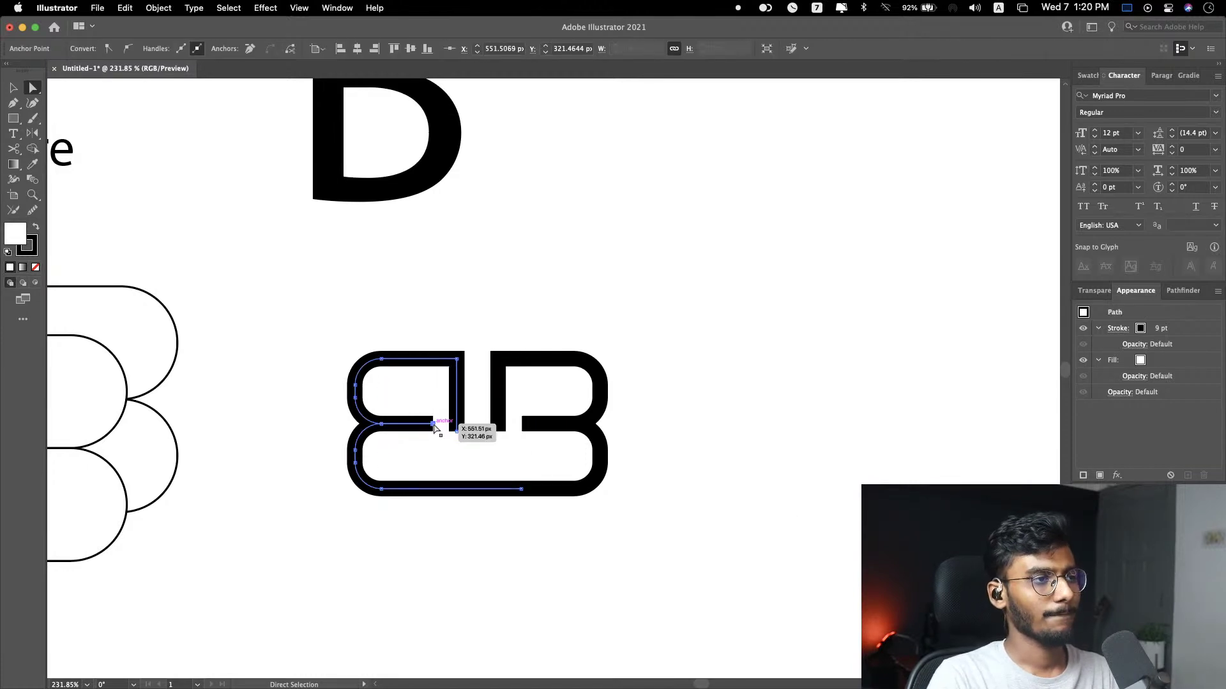
pyautogui.moveTo(435, 426); pyautogui.dragTo(416, 427)
pyautogui.click(655, 460)
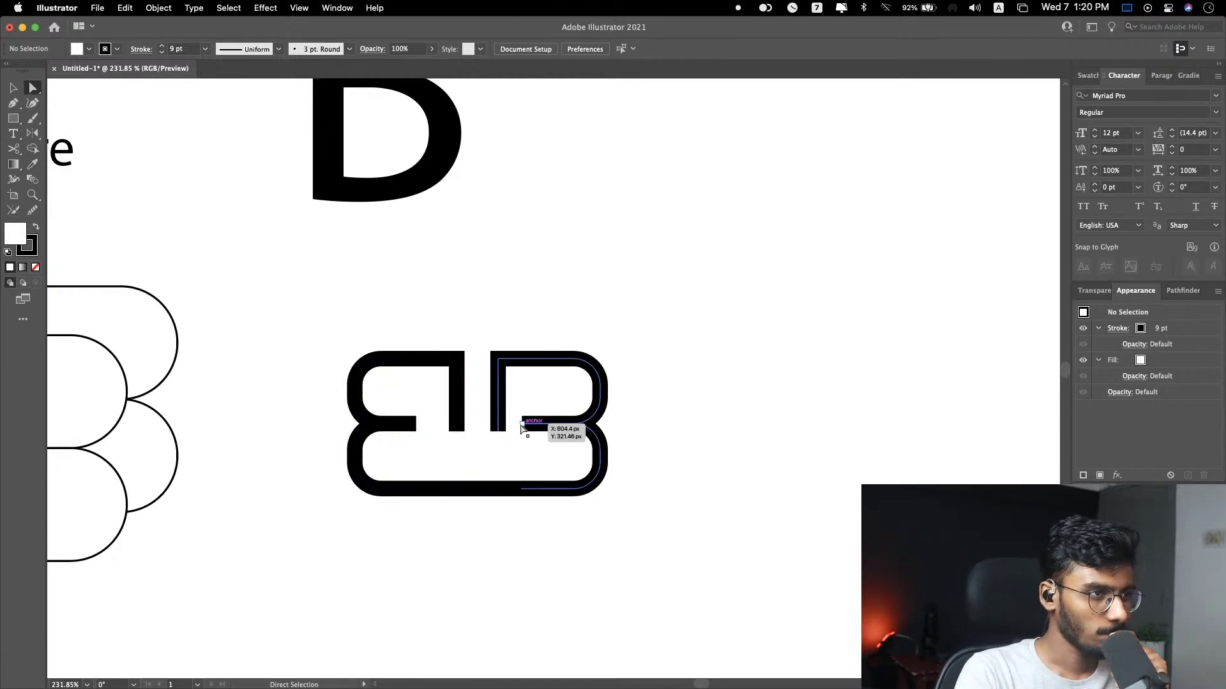
# Step: Replace the right B with a vertically reflected duplicate of the left B, placed about 123 px to its right
pyautogui.press('v')
pyautogui.click(551, 470)
pyautogui.press('Delete')
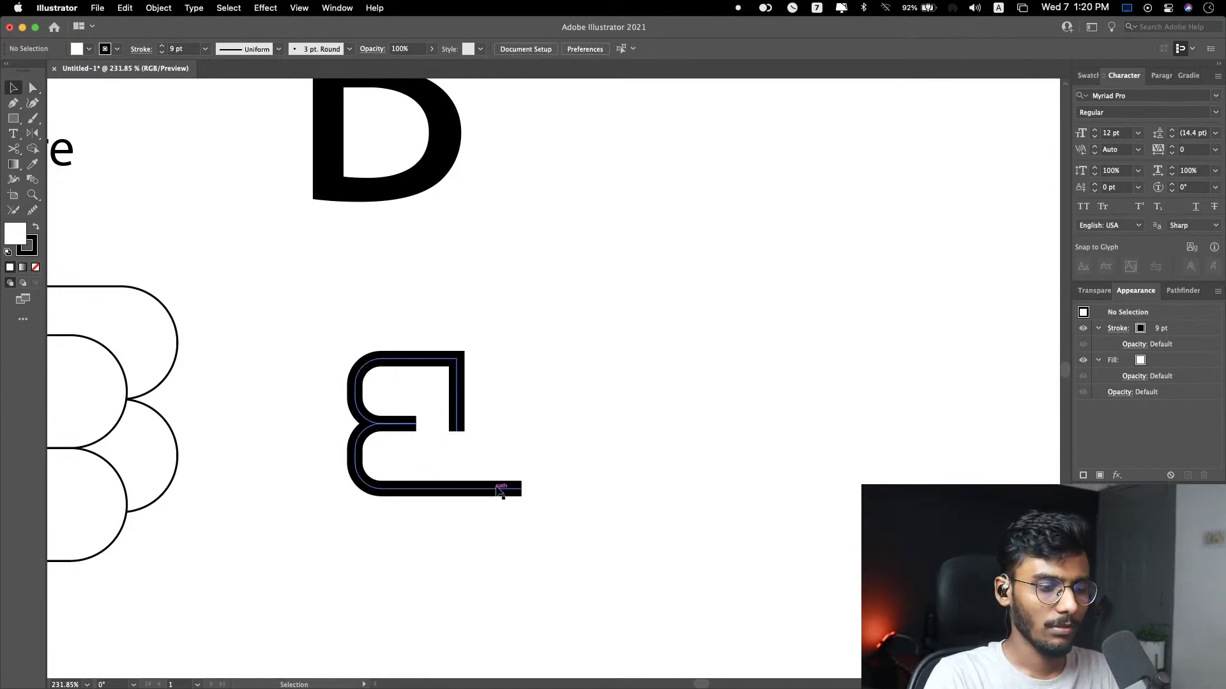
pyautogui.click(427, 430)
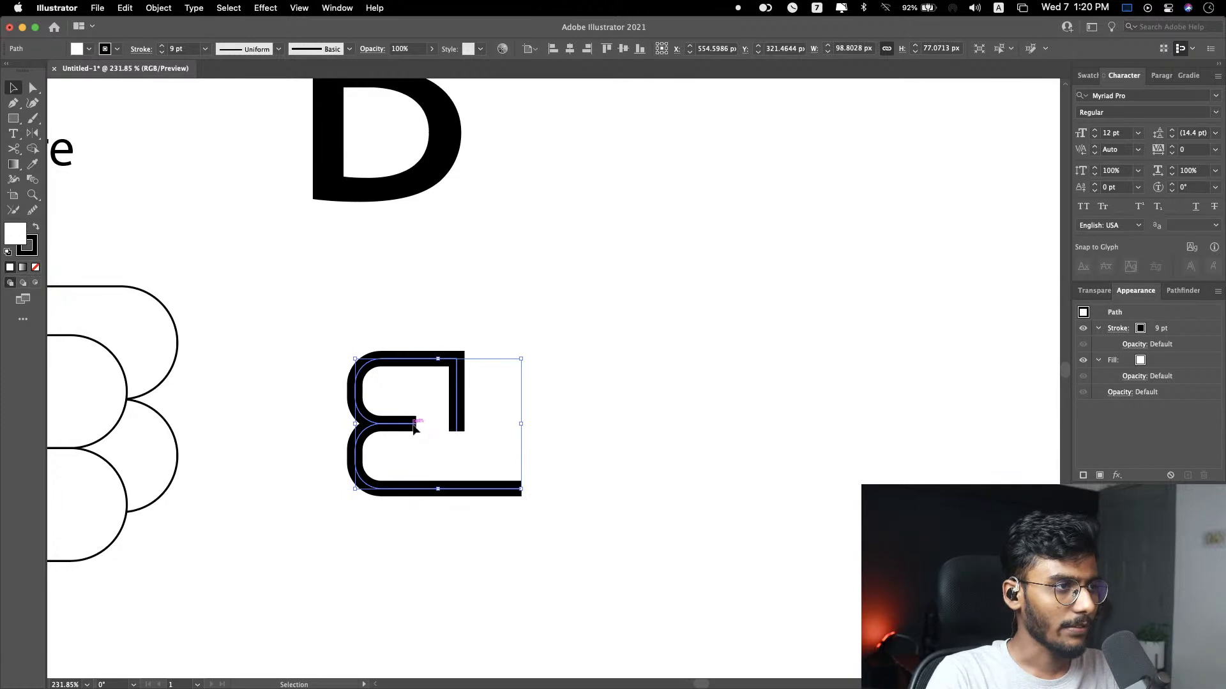
pyautogui.moveTo(428, 430); pyautogui.dragTo(634, 430)
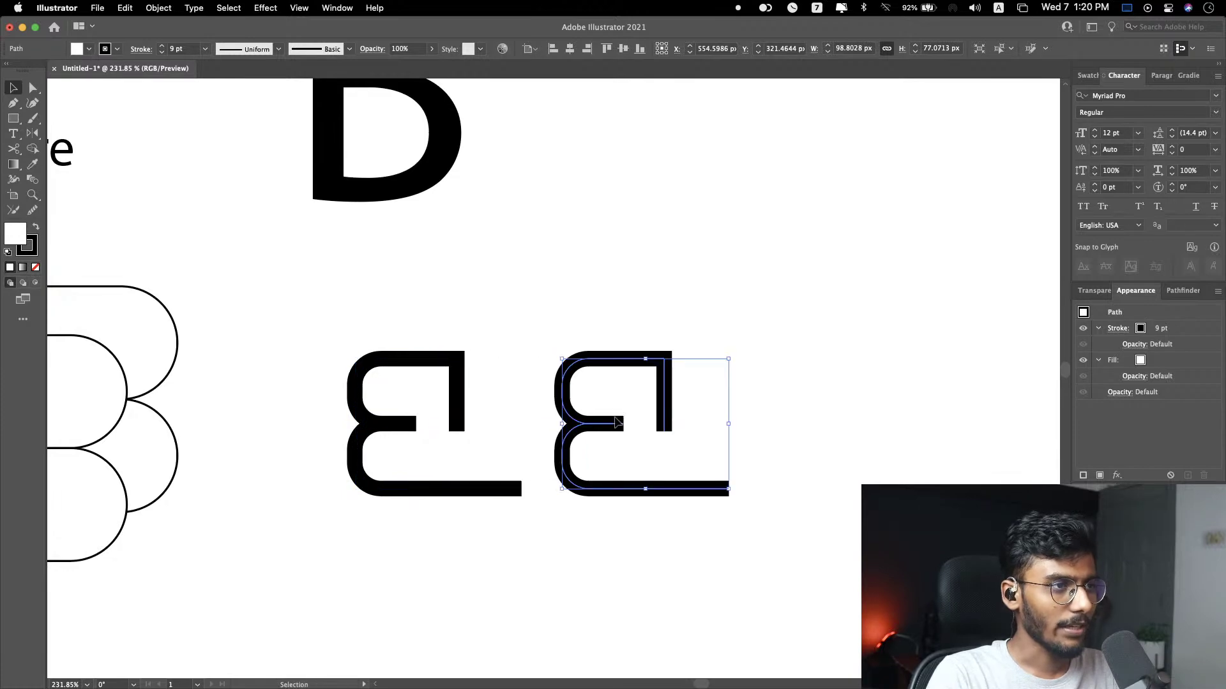
pyautogui.doubleClick(33, 133)
pyautogui.click(168, 277)
pyautogui.press('v')
# Step: Move the reflected copy left until the bottom lines overlap, forming a double-B mark about 151 px wide
pyautogui.moveTo(794, 307); pyautogui.dragTo(660, 501)
pyautogui.moveTo(699, 424); pyautogui.dragTo(601, 433)
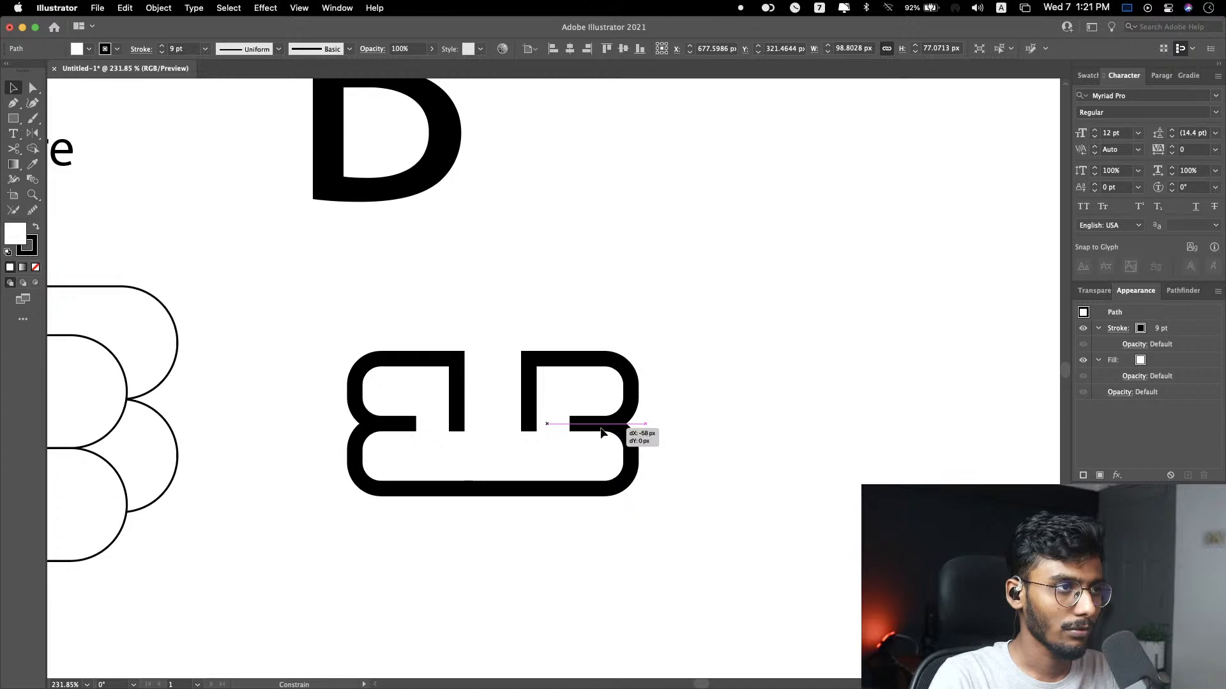
pyautogui.moveTo(585, 431)
pyautogui.mouseDown()
pyautogui.moveTo(568, 431)
pyautogui.moveTo(580, 432)
pyautogui.mouseUp()
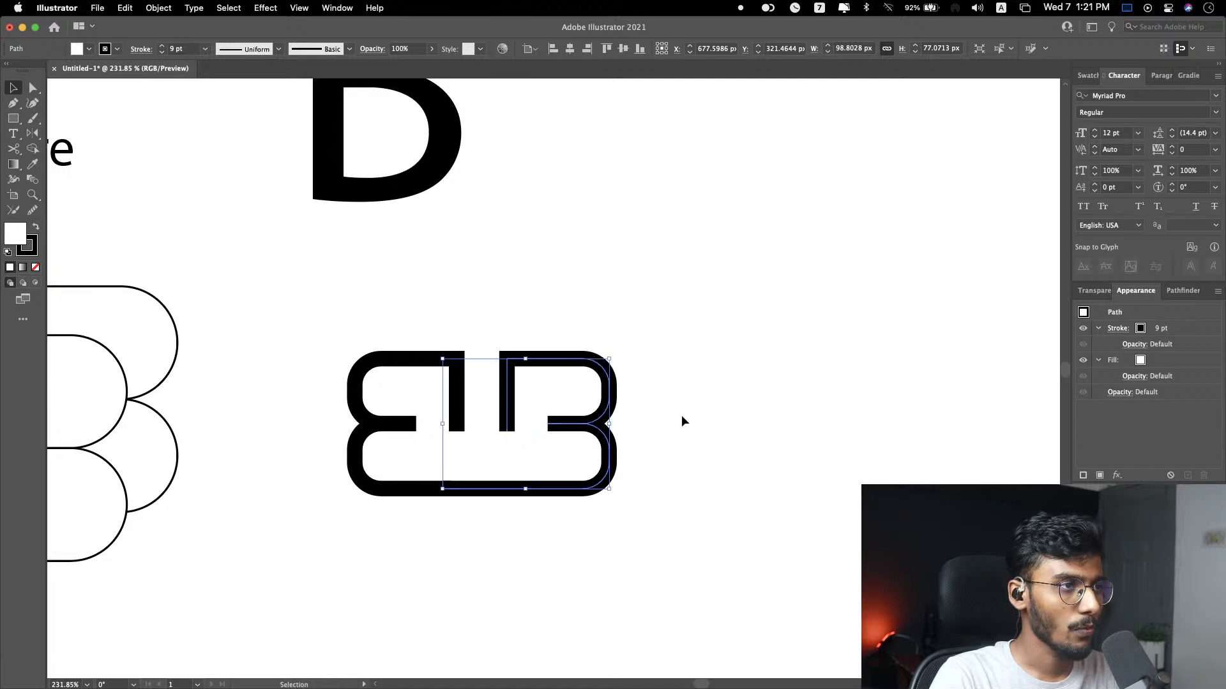
pyautogui.click(684, 416)
# Step: Lengthen both inner stems of the double-B mark downward, past the middle bars toward the bottom line
pyautogui.hscroll(-5, 572, 409)
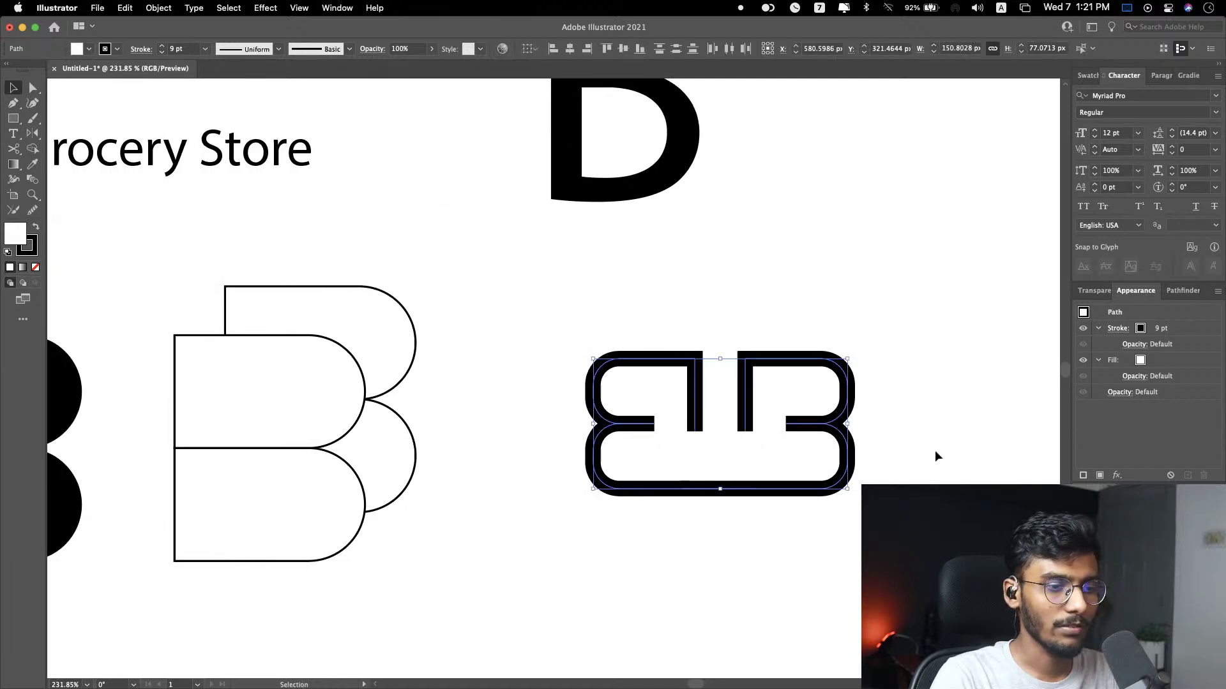
pyautogui.scroll(2, 933, 421)
pyautogui.scroll(2, 932, 419)
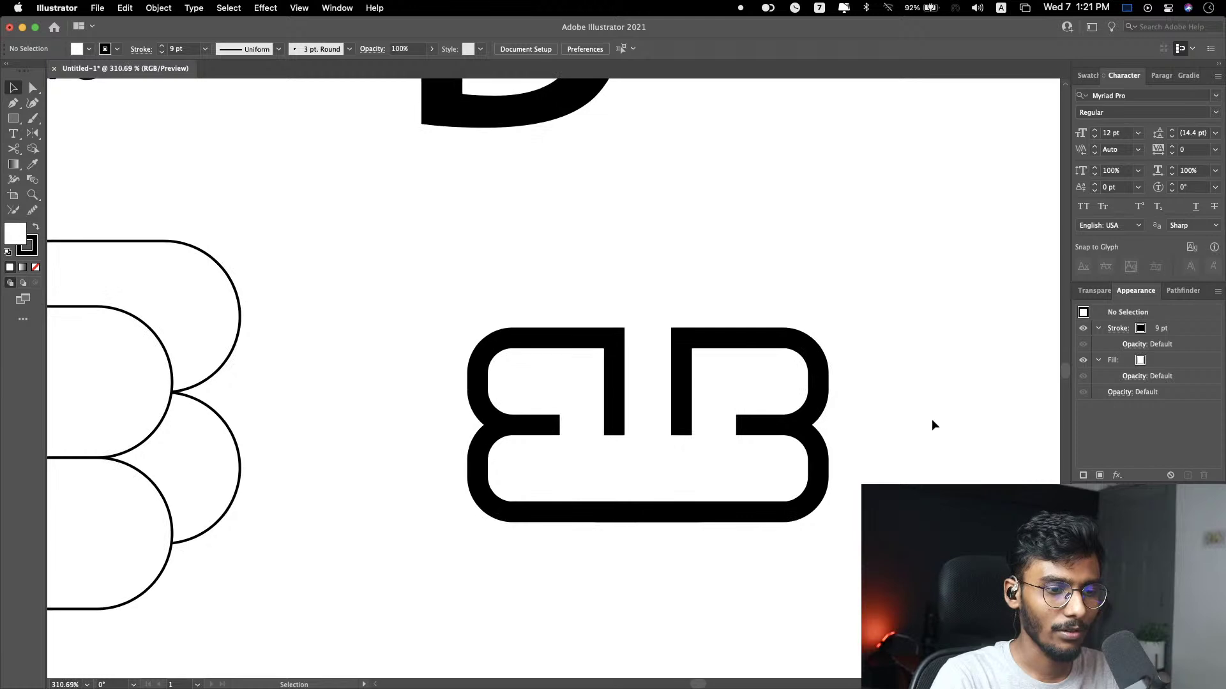
pyautogui.hscroll(8, 908, 464)
pyautogui.hscroll(-10, 722, 391)
pyautogui.press('a')
pyautogui.click(675, 432)
pyautogui.moveTo(680, 433); pyautogui.dragTo(735, 461)
pyautogui.click(935, 418)
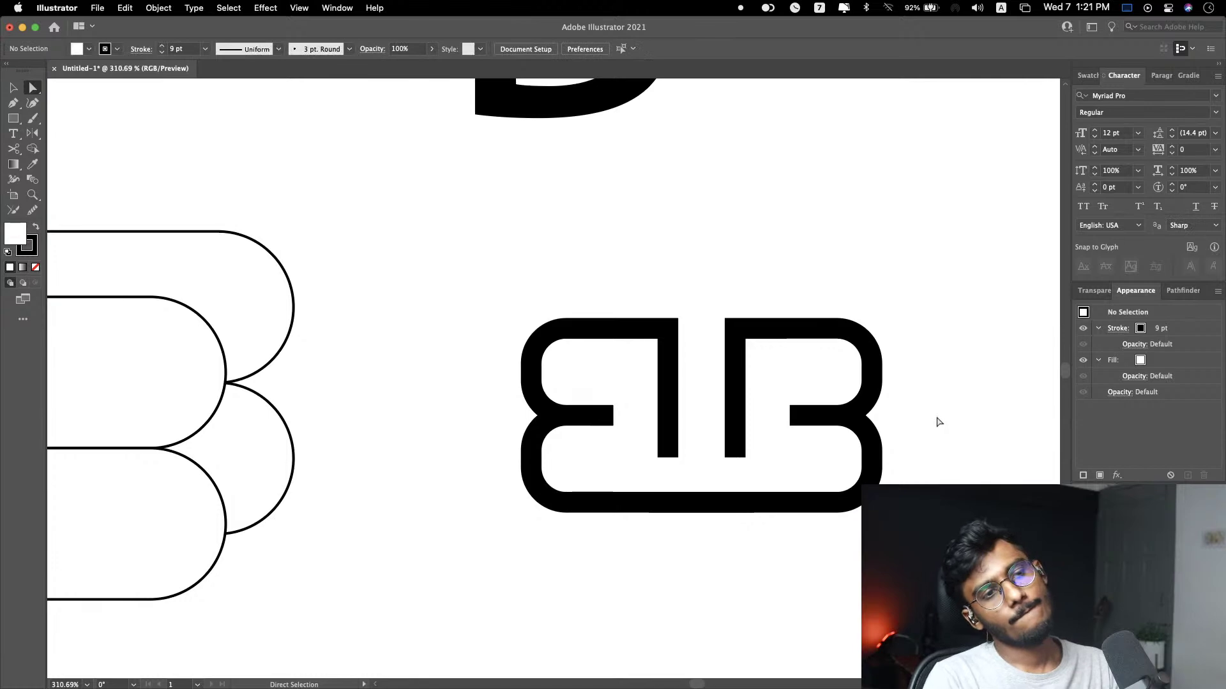
# Step: Move the whole double-B mark up and to the left, closer to the layered outlined B
pyautogui.scroll(-5, 937, 421)
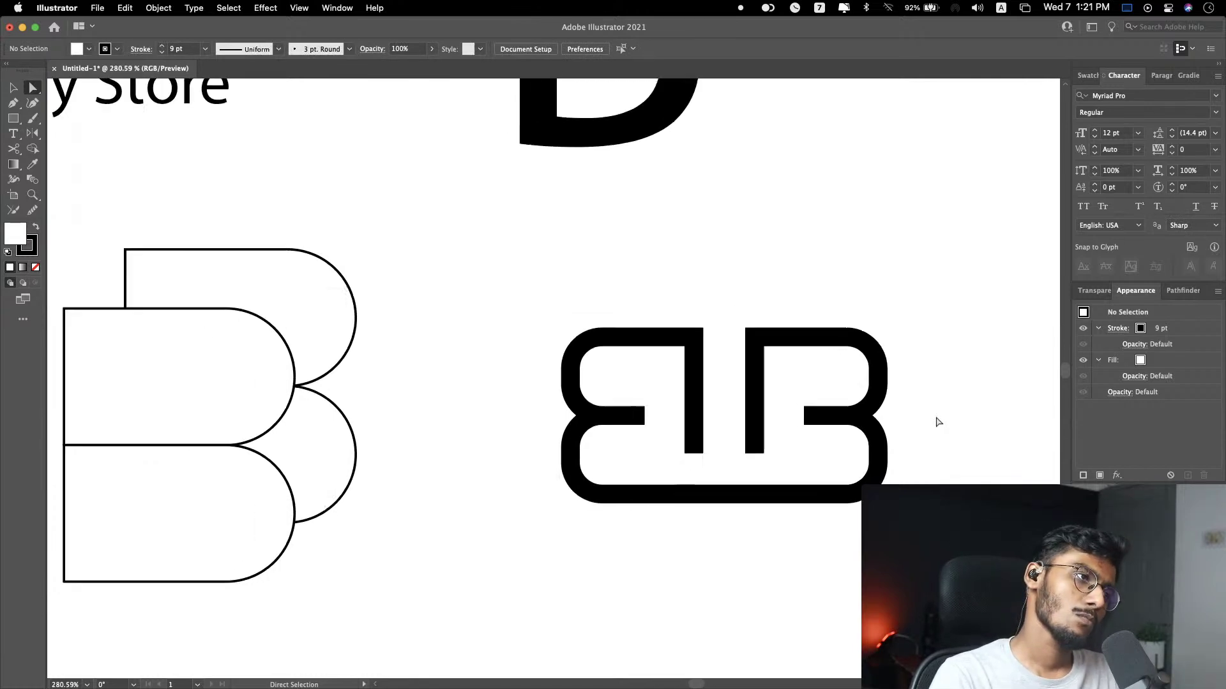
pyautogui.press('v')
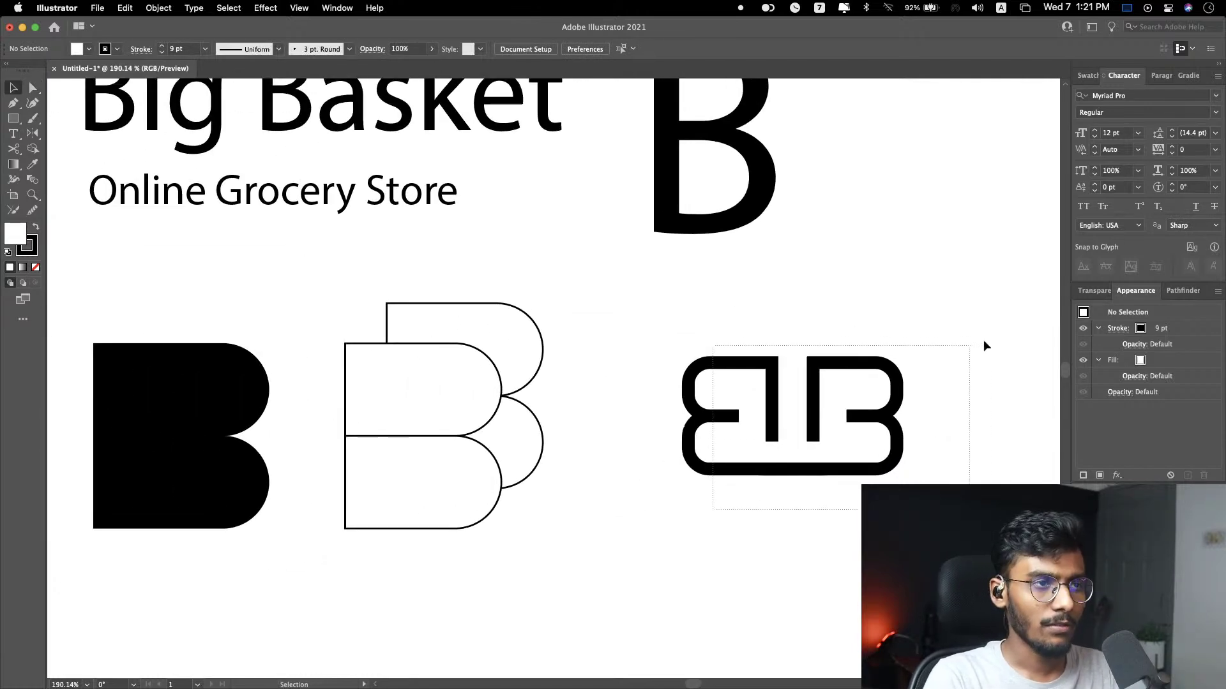
pyautogui.click(849, 399)
pyautogui.moveTo(887, 424); pyautogui.dragTo(806, 375)
pyautogui.click(954, 392)
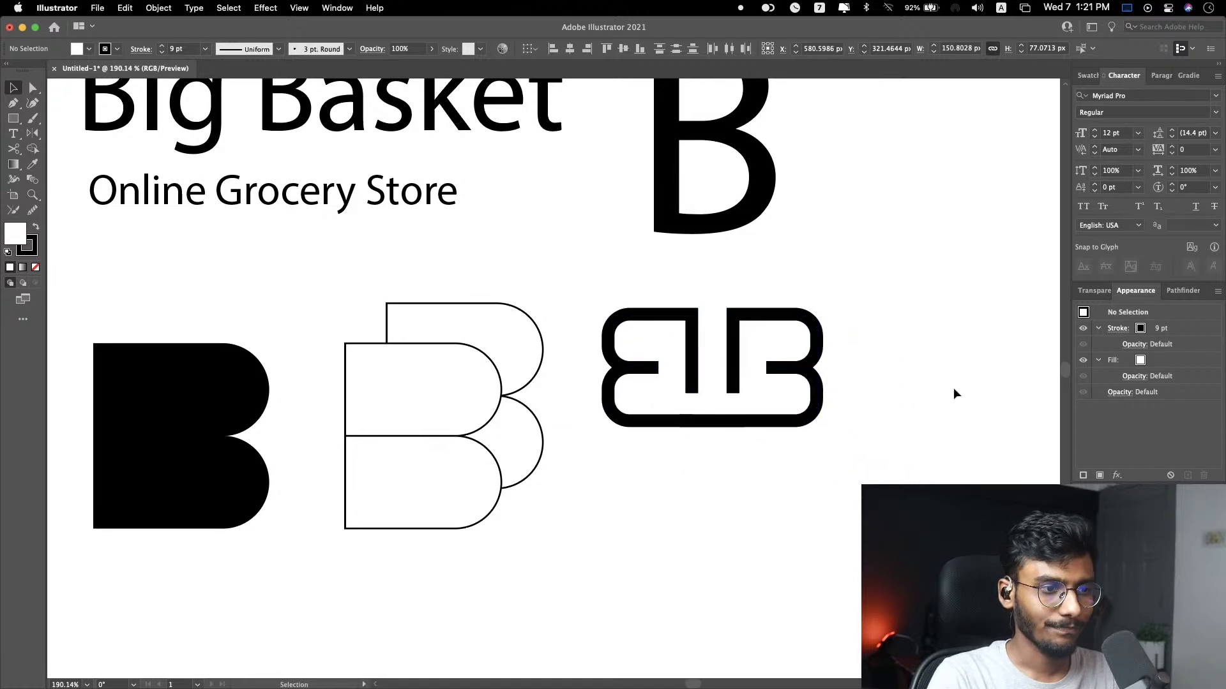
# Step: Duplicate the right B of the double-B mark into the empty area to its right
pyautogui.hscroll(5, 937, 399)
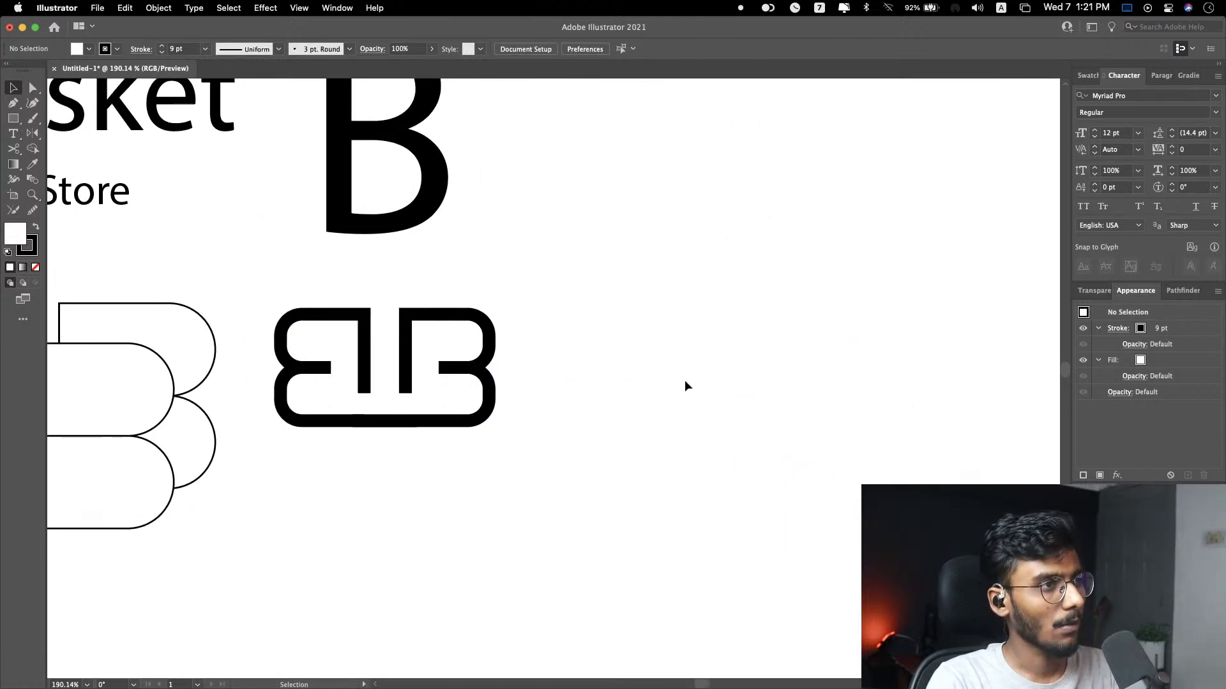
pyautogui.click(482, 315)
pyautogui.moveTo(482, 316); pyautogui.dragTo(791, 330)
# Step: Trim the single B's bottom line flush with the stem's outer edge and shorten the stem to just below the middle bar
pyautogui.press('a')
pyautogui.click(664, 422)
pyautogui.moveTo(663, 422)
pyautogui.mouseDown()
pyautogui.moveTo(709, 422)
pyautogui.moveTo(720, 379)
pyautogui.mouseUp()
pyautogui.click(801, 497)
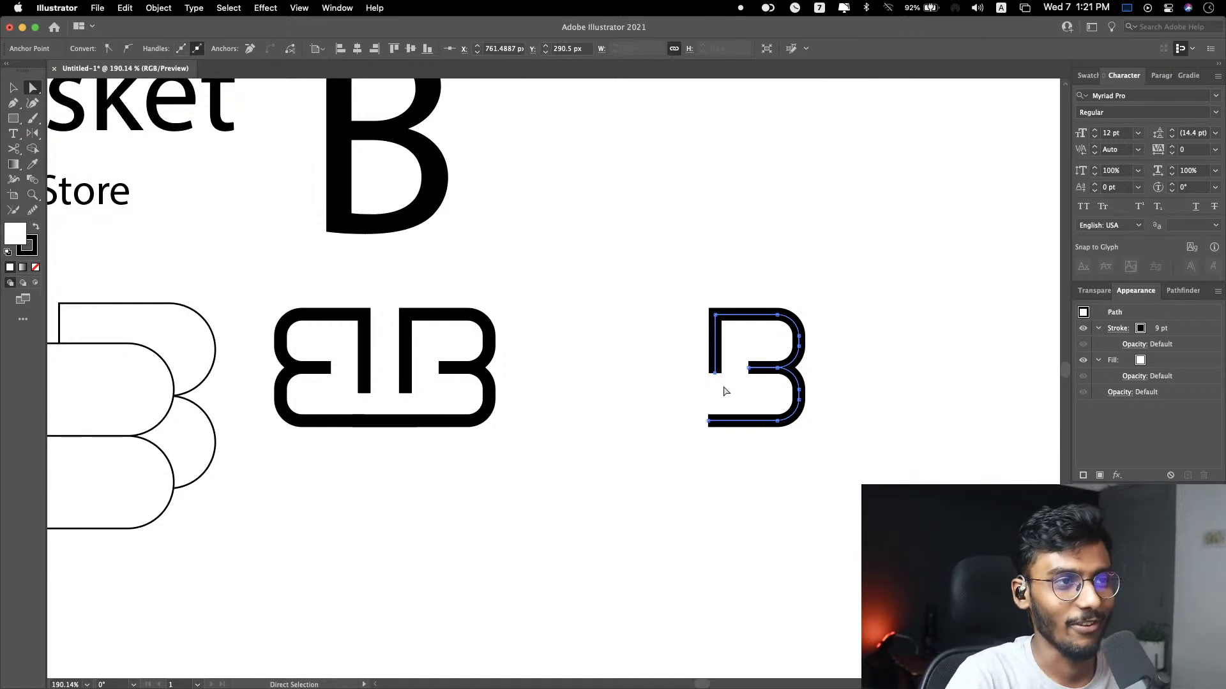
pyautogui.keyDown('alt'); pyautogui.click(721, 379); pyautogui.keyUp('alt')
pyautogui.keyDown('alt'); pyautogui.scroll(2, 731, 381); pyautogui.keyUp('alt')
pyautogui.moveTo(706, 369); pyautogui.dragTo(708, 378)
pyautogui.click(667, 399)
# Step: Compare the single open B with the double-B mark and the other logo explorations on the artboard
pyautogui.hscroll(5, 640, 402)
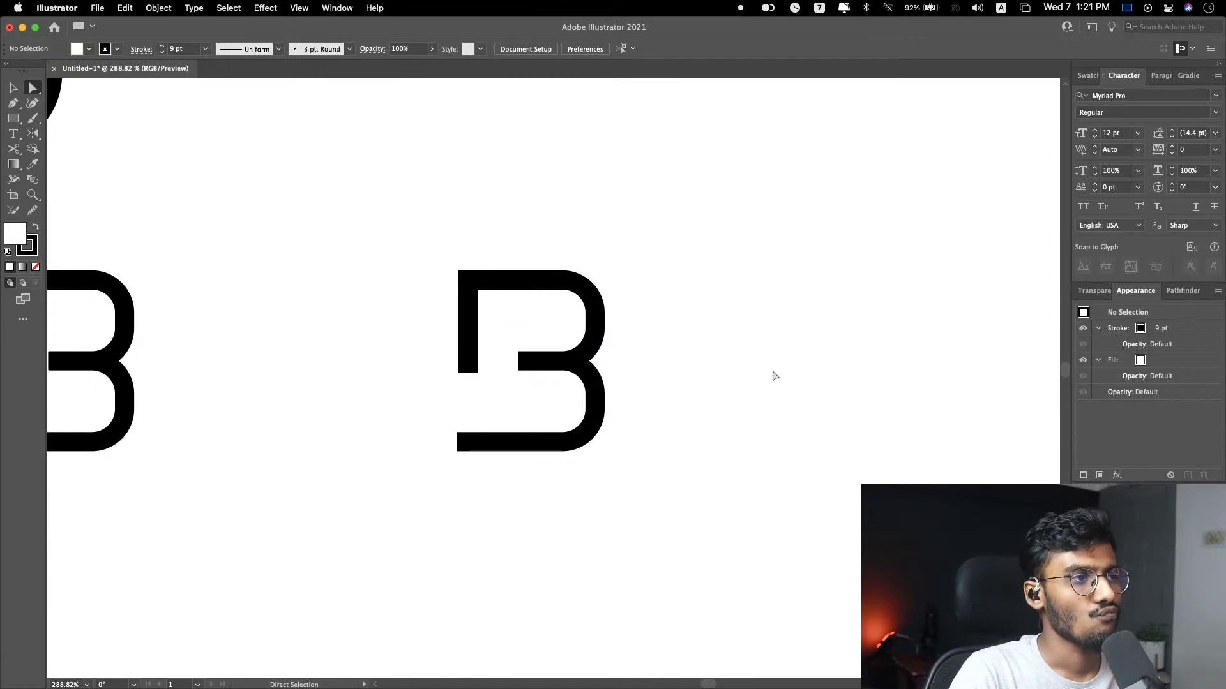
pyautogui.hscroll(-4, 774, 377)
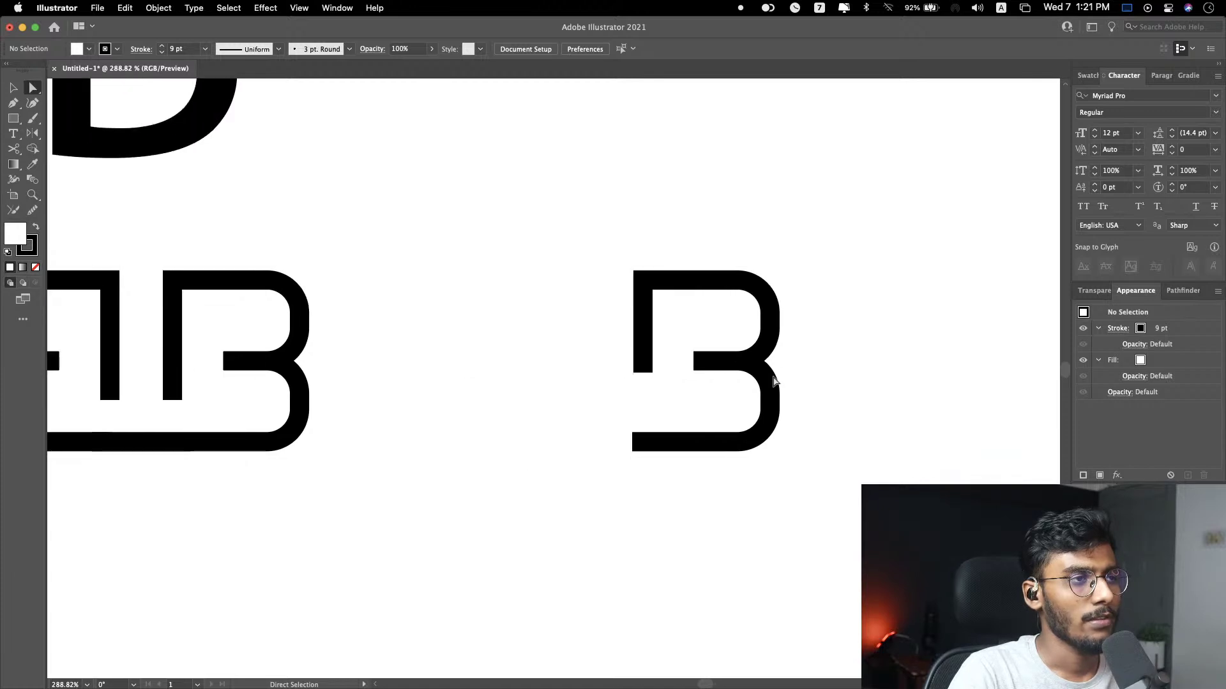
pyautogui.hscroll(-4, 774, 389)
pyautogui.hscroll(7, 774, 394)
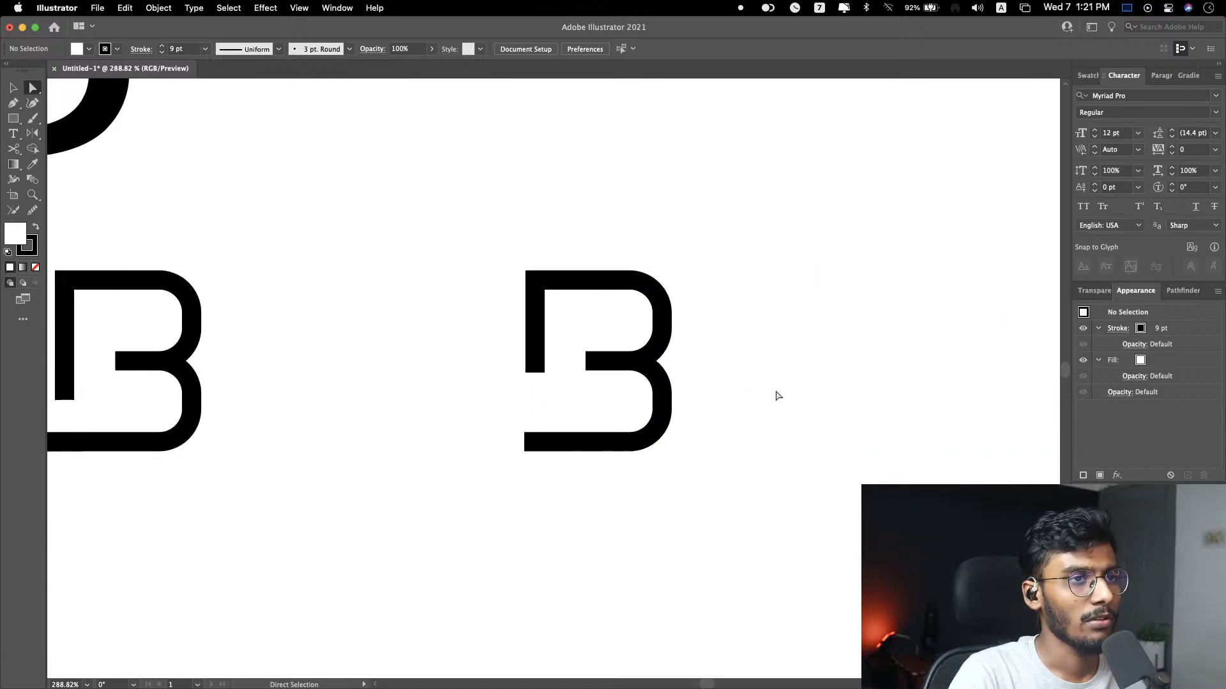
pyautogui.moveTo(824, 316); pyautogui.dragTo(613, 498)
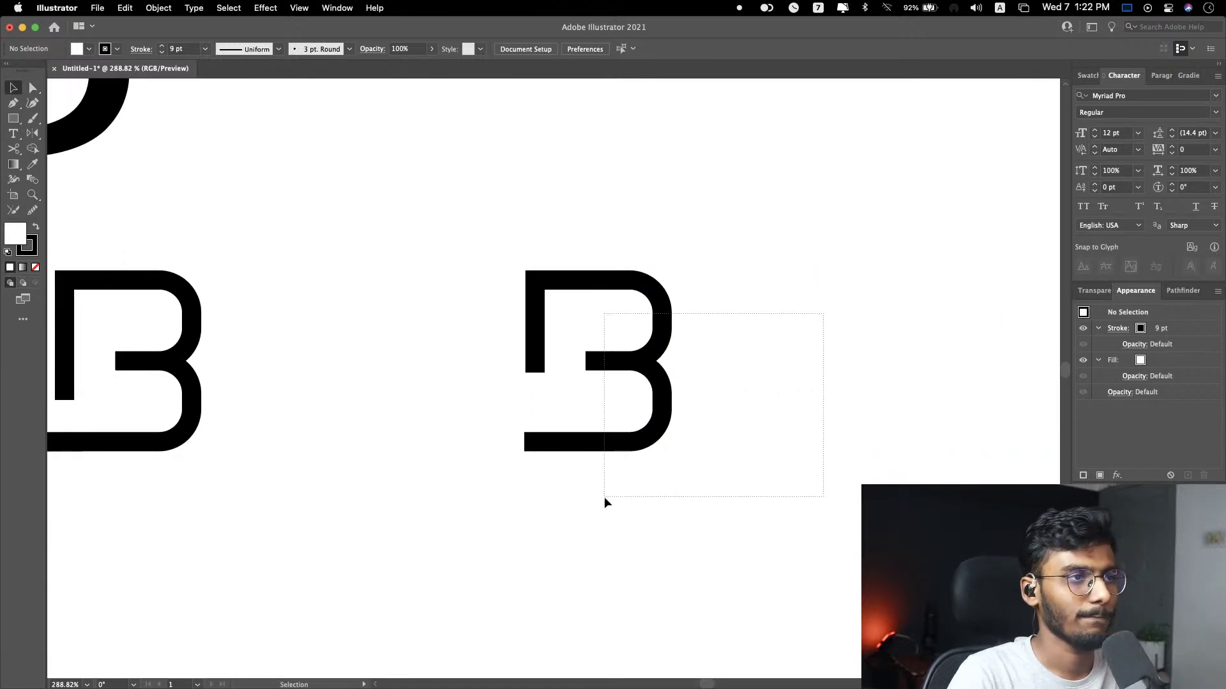
pyautogui.press('v')
pyautogui.click(780, 432)
pyautogui.scroll(-2, 779, 434)
pyautogui.scroll(-5, 780, 434)
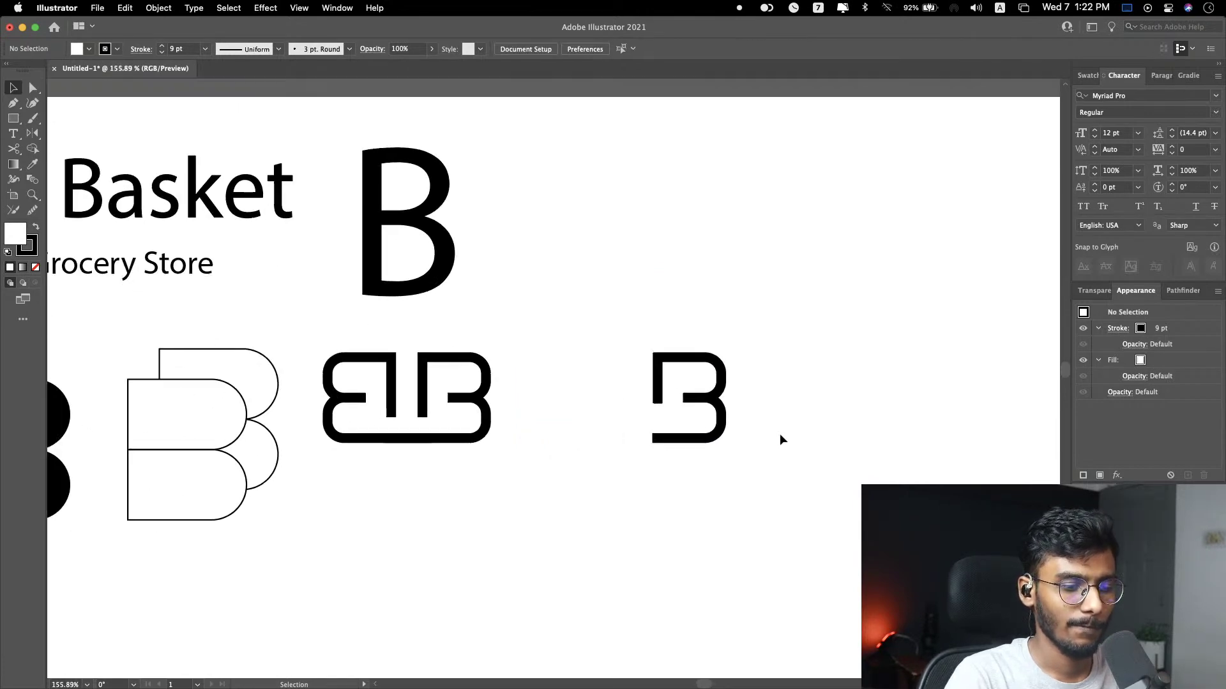
# Step: Move the row of B marks down together, widening the gap below the Big Basket wordmark and the large text B
pyautogui.hscroll(6, 778, 450)
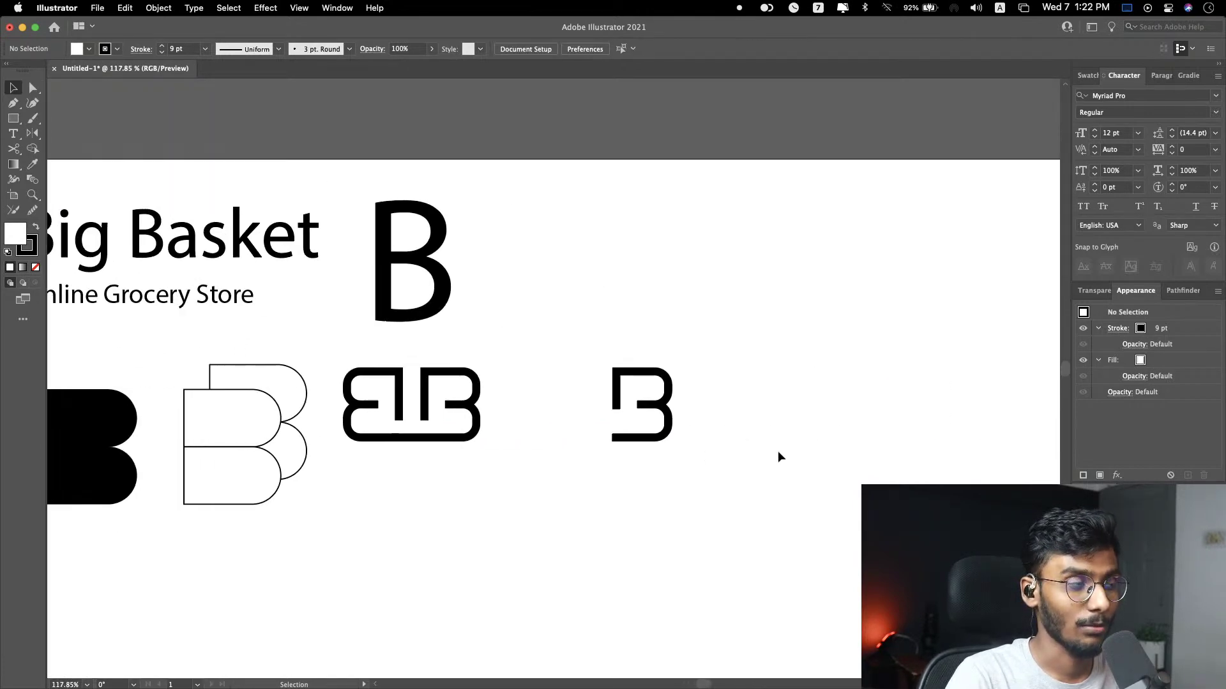
pyautogui.hscroll(-4, 778, 450)
pyautogui.click(451, 422)
pyautogui.press('super+shift+a')
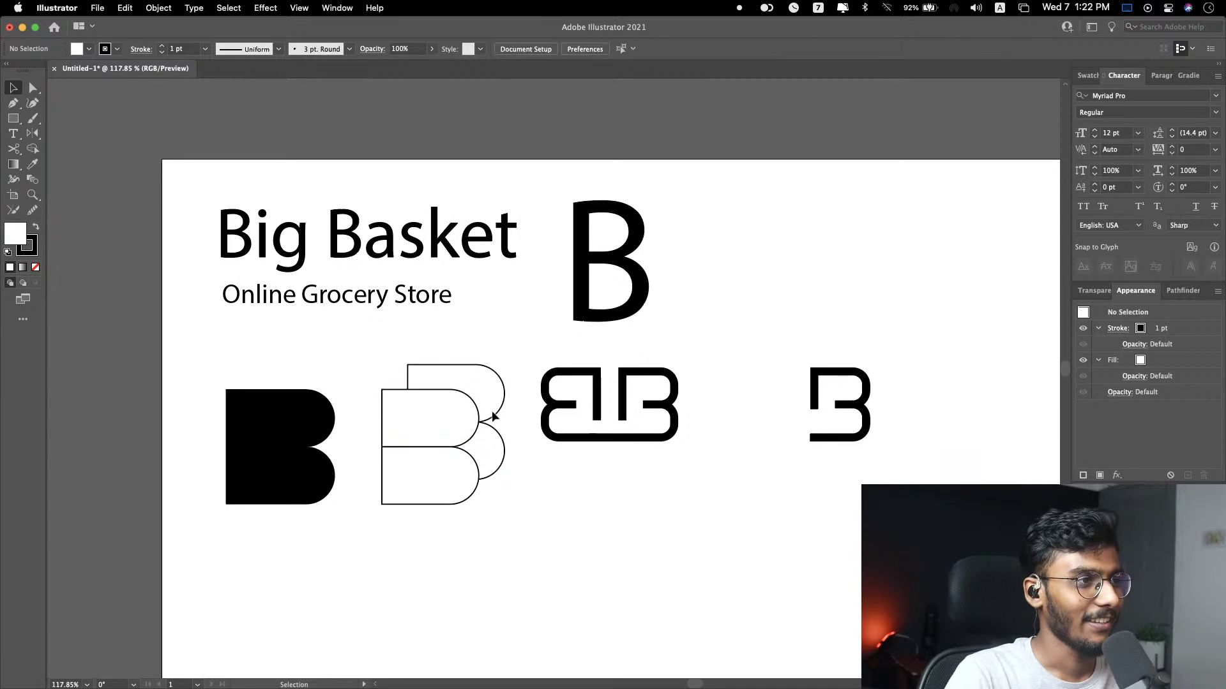
pyautogui.scroll(4, 421, 421)
pyautogui.scroll(-3, 432, 268)
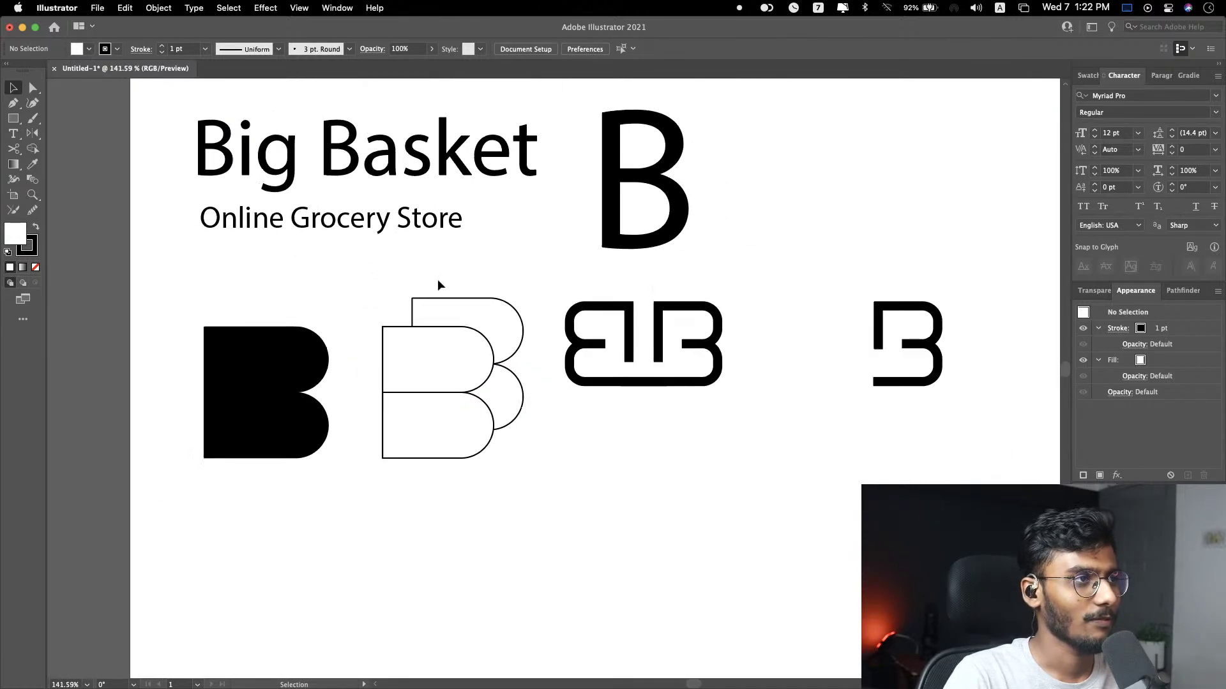
pyautogui.moveTo(204, 291); pyautogui.dragTo(942, 511)
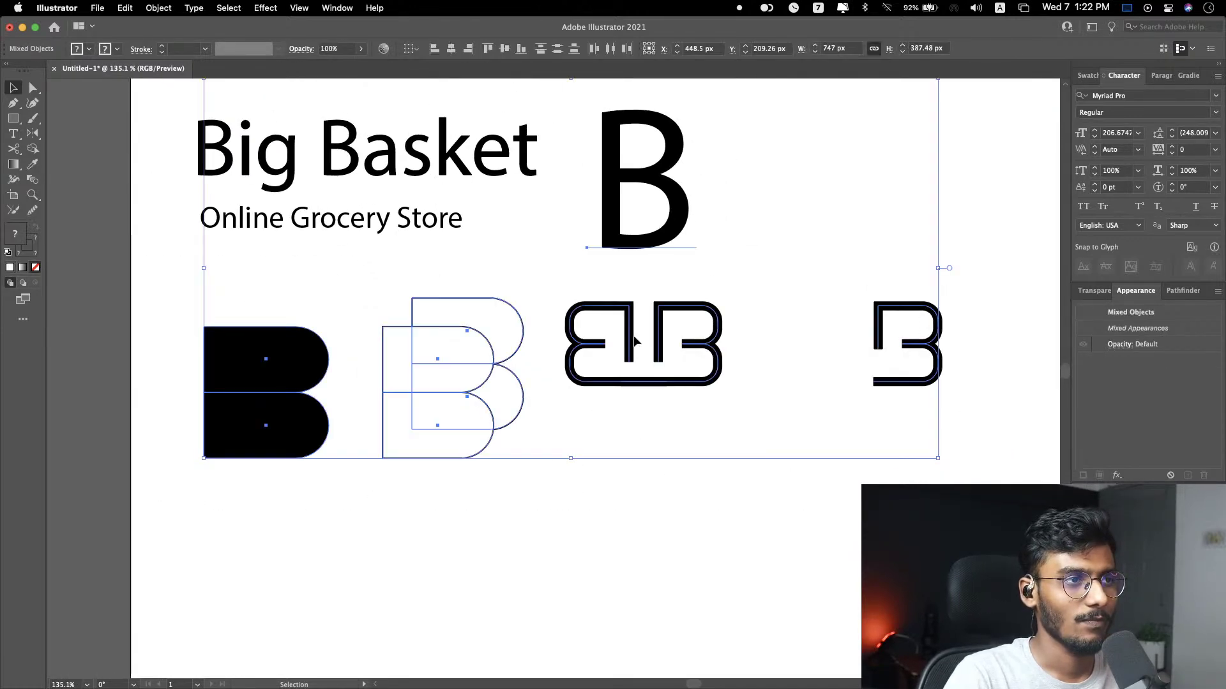
pyautogui.moveTo(634, 316); pyautogui.dragTo(636, 370)
pyautogui.press('super+shift+a')
pyautogui.scroll(-3, 667, 305)
pyautogui.scroll(4, 706, 350)
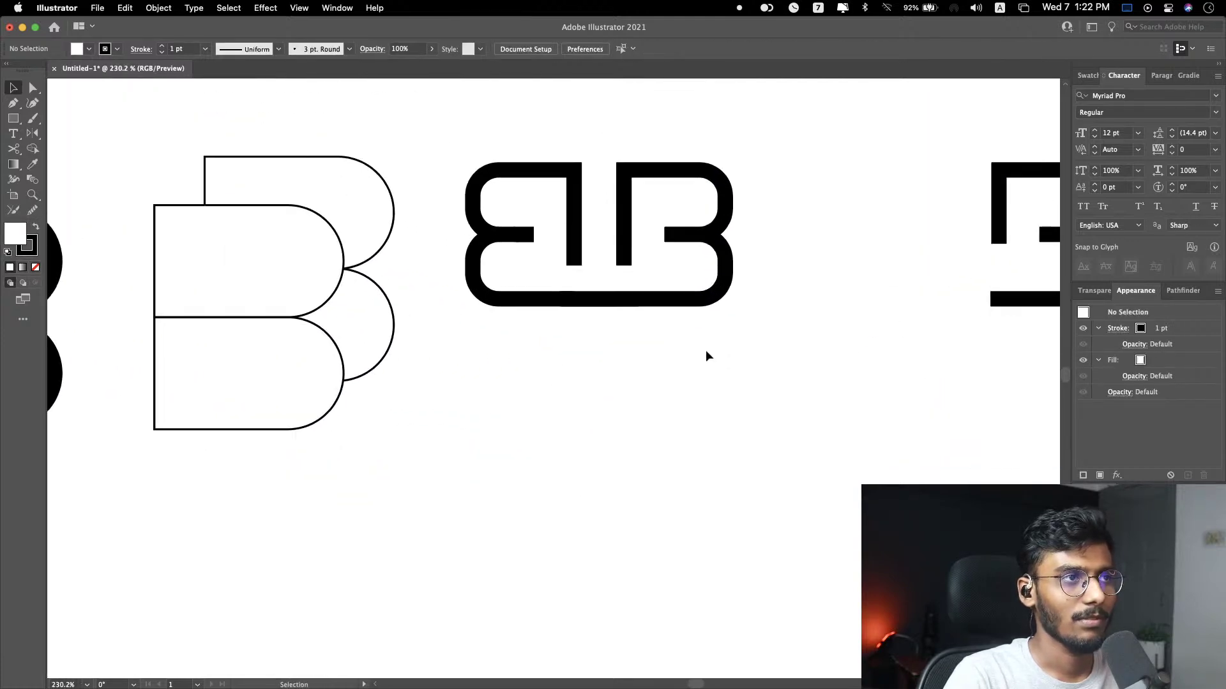
# Step: Draw a diagonal line with the Pen tool joining the front outlined B's upper-left corner to the back outline's upper-left corner
pyautogui.hscroll(-5, 707, 357)
pyautogui.hscroll(6, 707, 369)
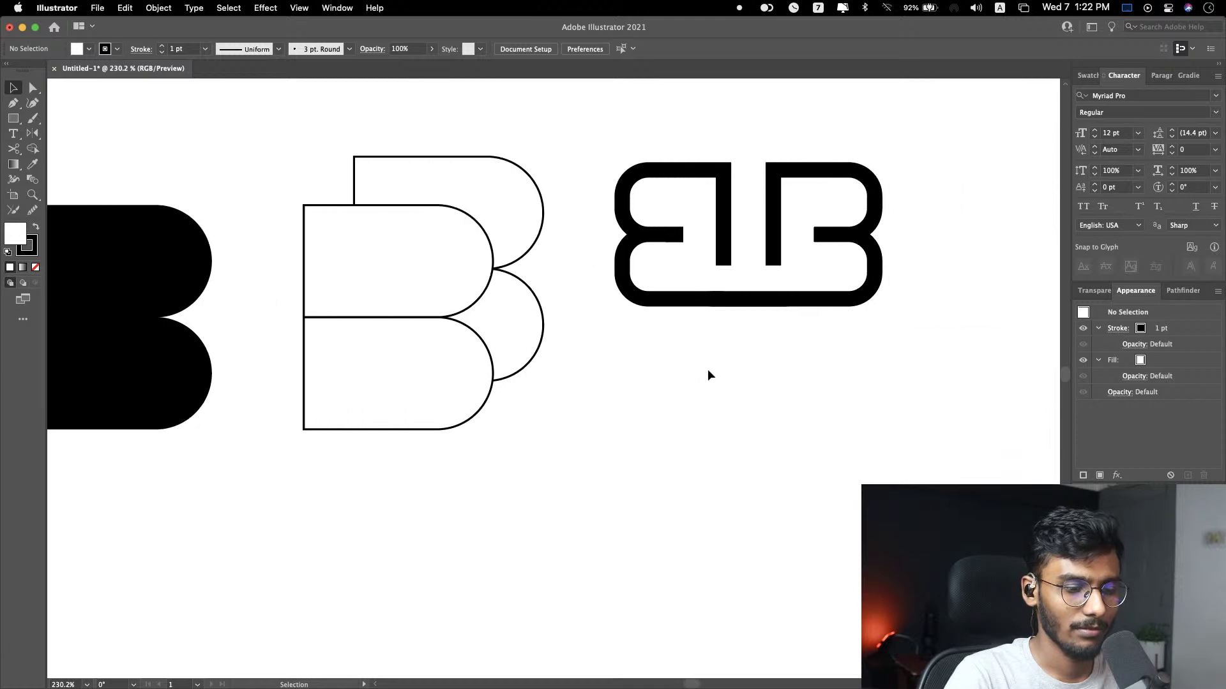
pyautogui.hscroll(3, 707, 373)
pyautogui.scroll(3, 739, 370)
pyautogui.hscroll(-5, 740, 377)
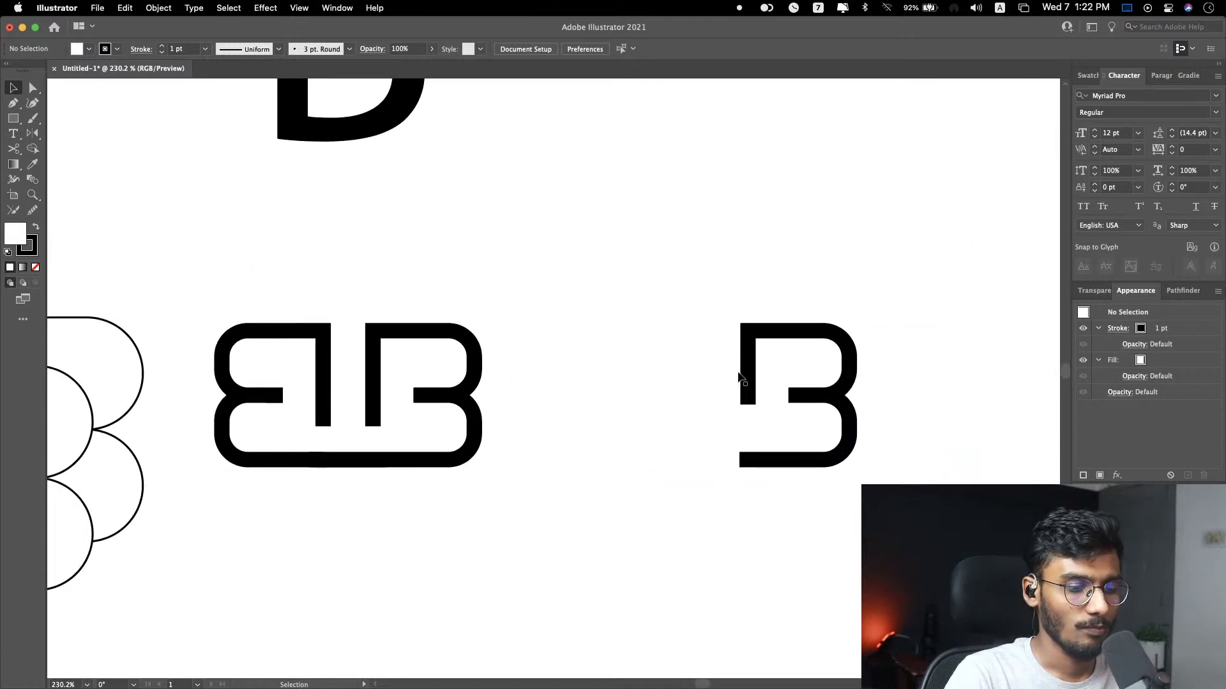
pyautogui.hscroll(-3, 740, 378)
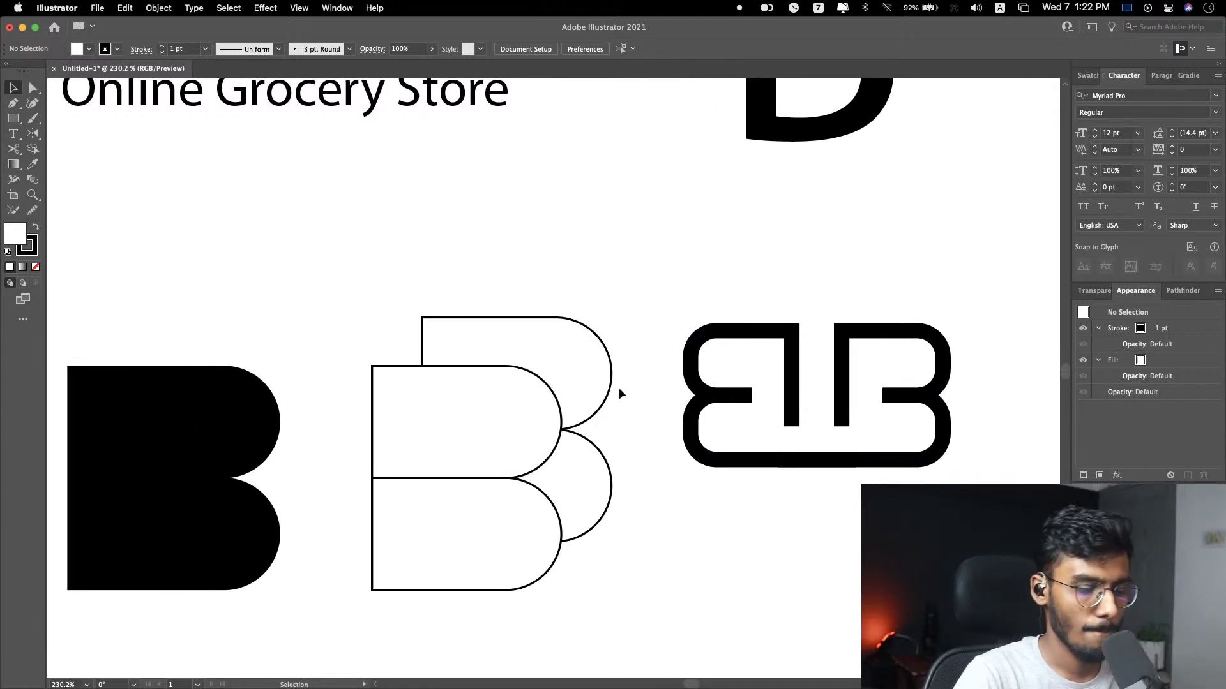
pyautogui.press('p')
pyautogui.click(372, 366)
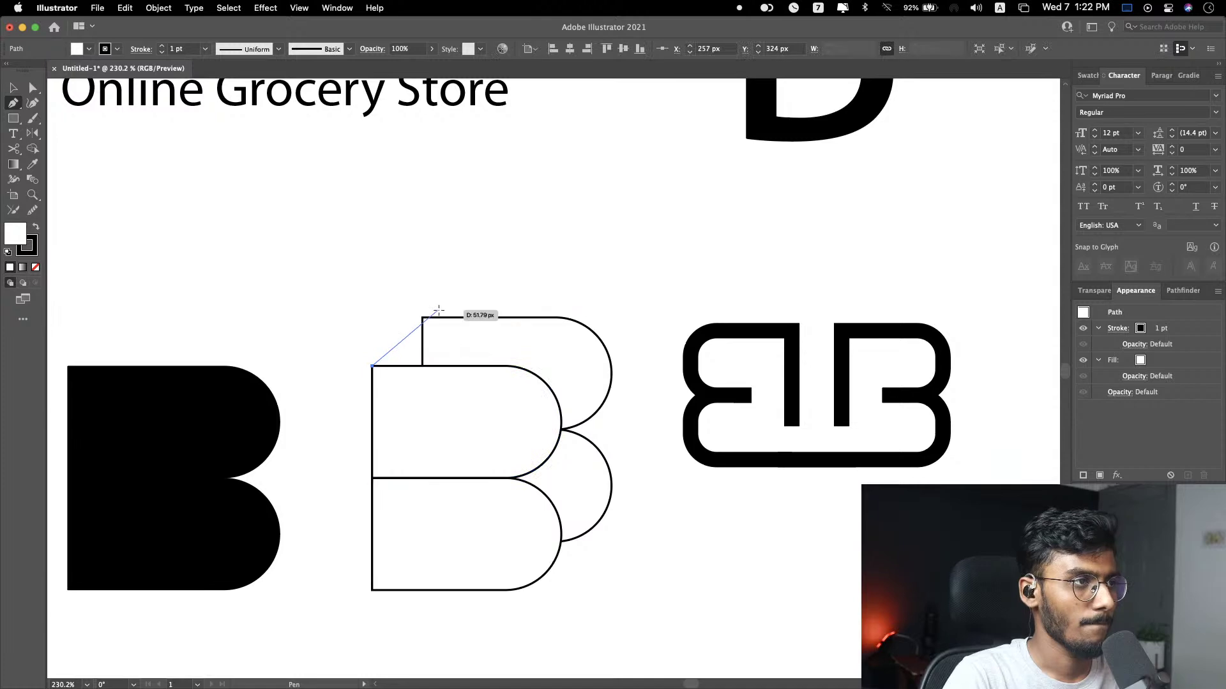
pyautogui.click(421, 317)
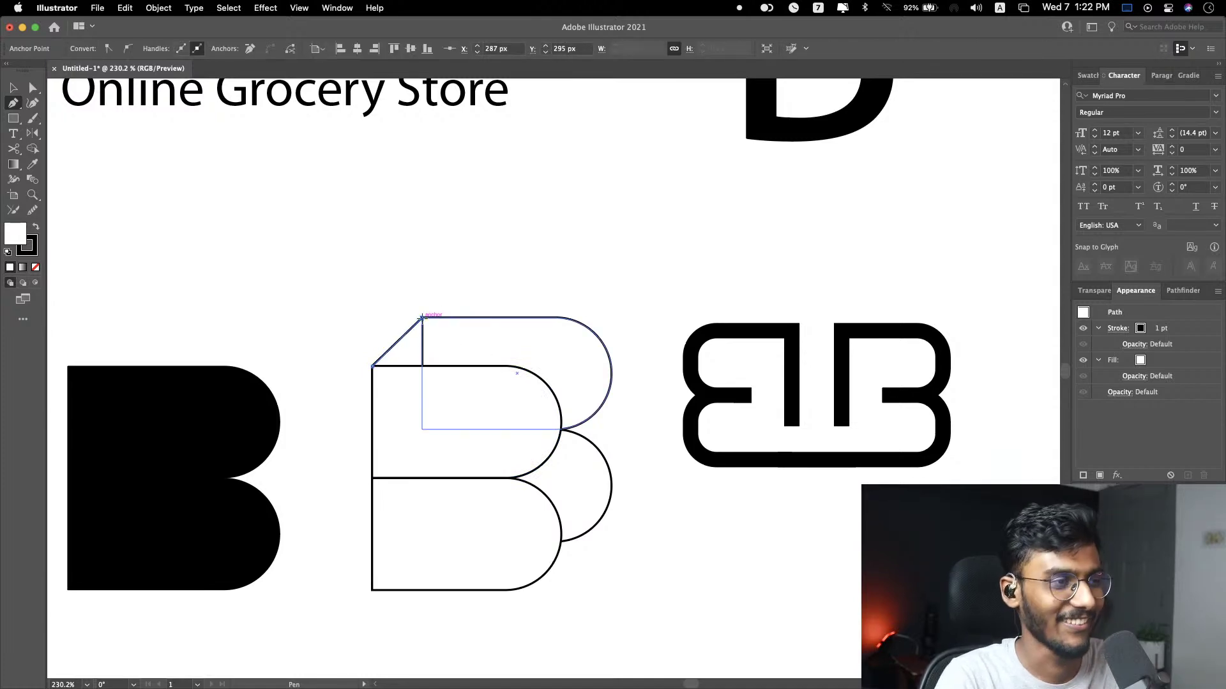
pyautogui.press('v')
pyautogui.click(618, 301)
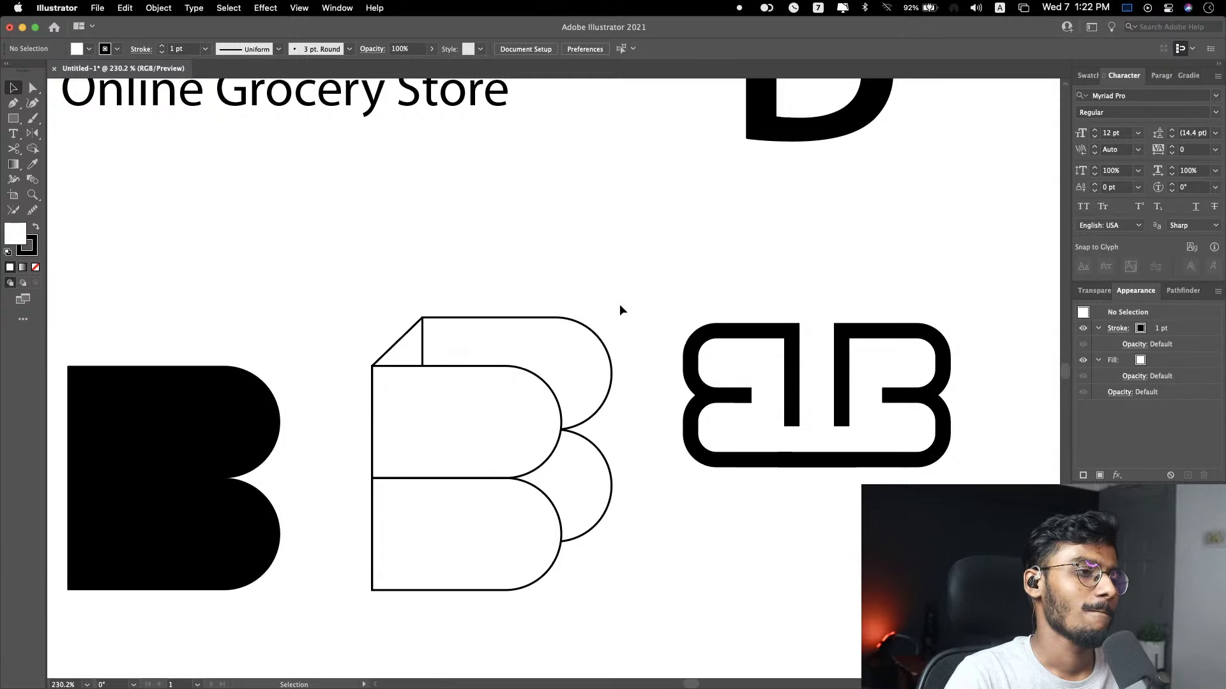
# Step: Reposition the single open B horizontally, leaving a wide gap between it and the double-B mark
pyautogui.moveTo(583, 262); pyautogui.dragTo(408, 632)
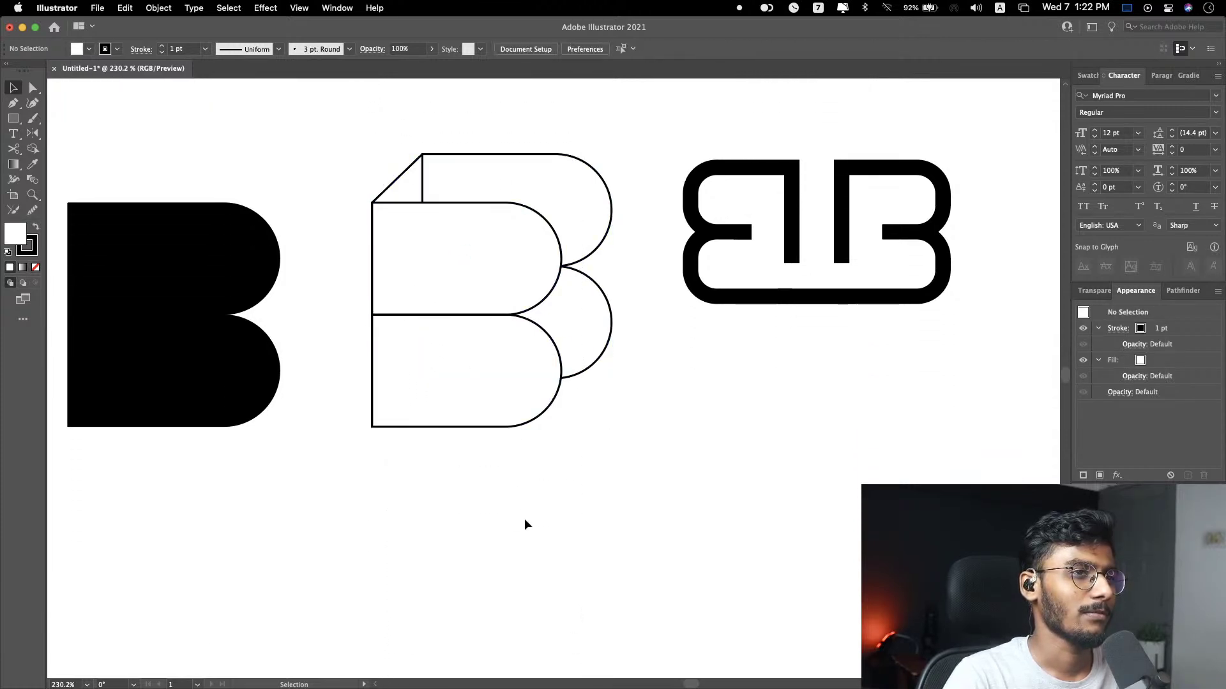
pyautogui.scroll(1, 523, 519)
pyautogui.hscroll(10, 526, 523)
pyautogui.moveTo(422, 430)
pyautogui.mouseDown()
pyautogui.moveTo(594, 285)
pyautogui.moveTo(414, 267)
pyautogui.mouseUp()
pyautogui.click(690, 284)
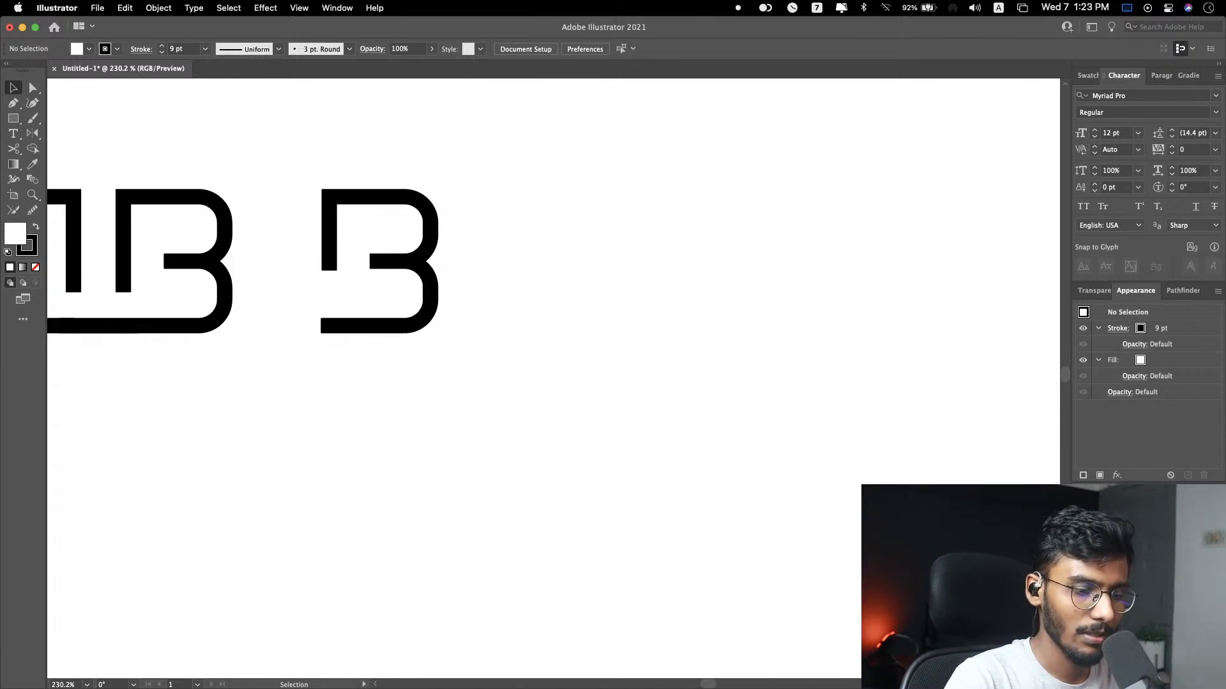
pyautogui.moveTo(312, 371); pyautogui.dragTo(437, 193)
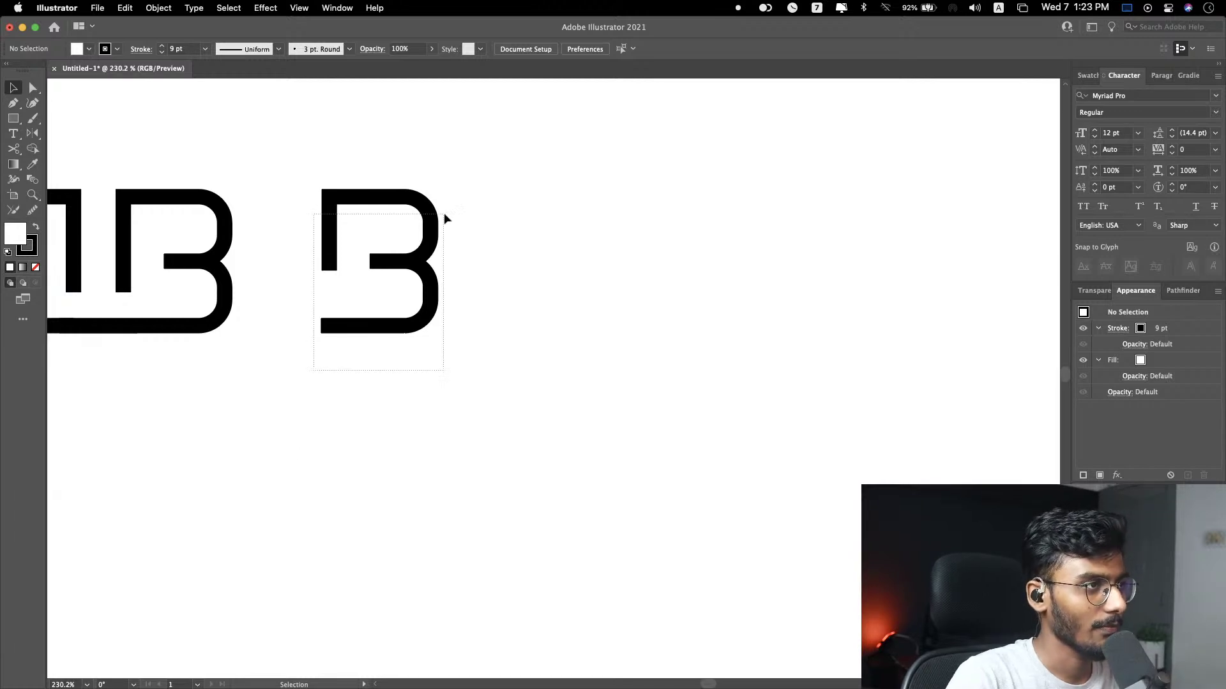
pyautogui.moveTo(432, 268); pyautogui.dragTo(669, 263)
pyautogui.click(769, 274)
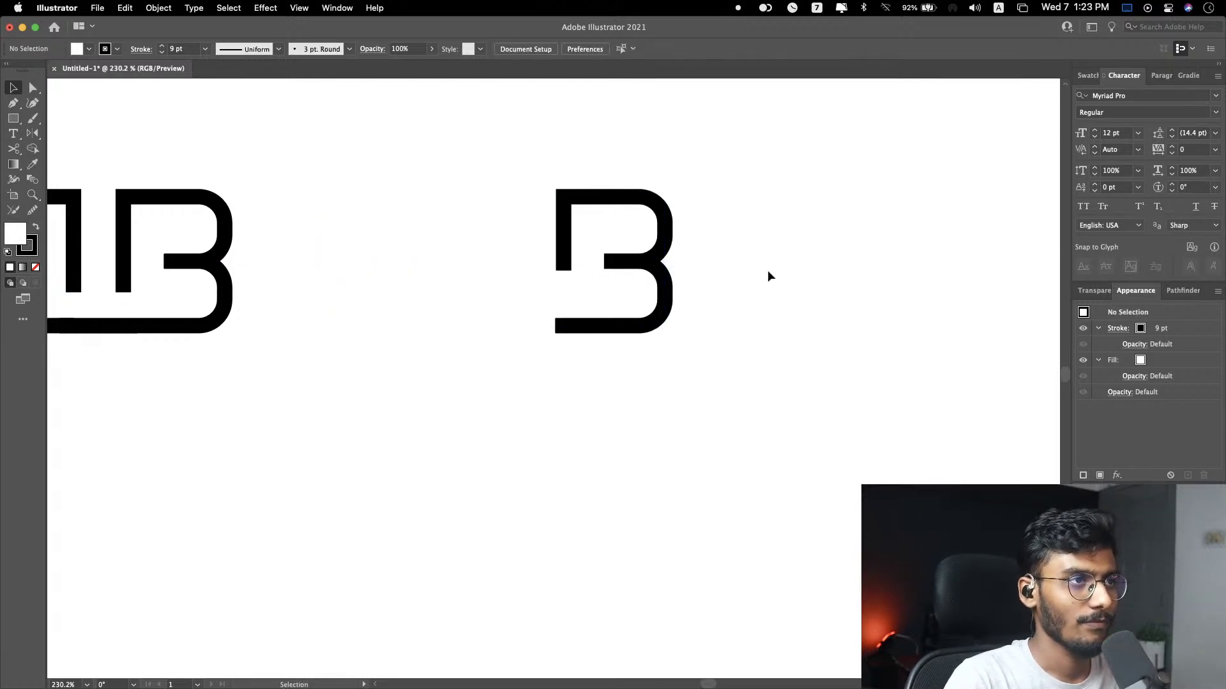
# Step: Find and open Discord through the system search, and return to Illustrator with nothing selected
pyautogui.press('a')
pyautogui.click(557, 328)
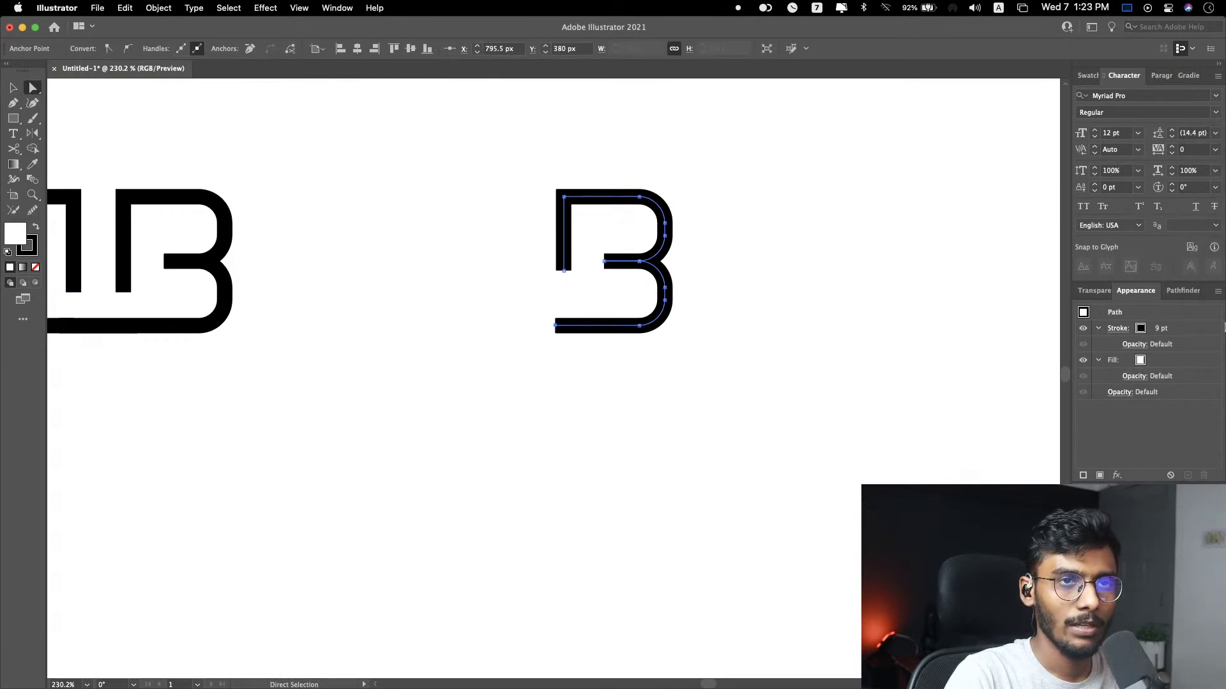
pyautogui.press('super+space')
pyautogui.write('DISCRO')
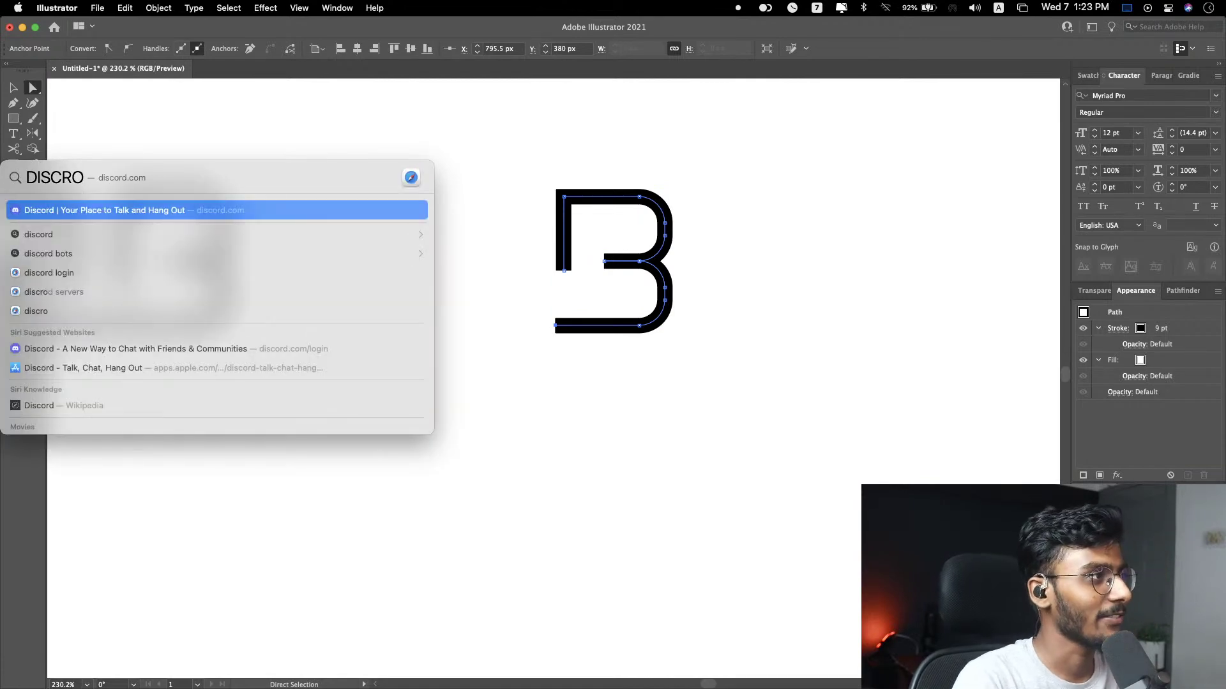
pyautogui.press('BackSpace')
pyautogui.press('BackSpace')
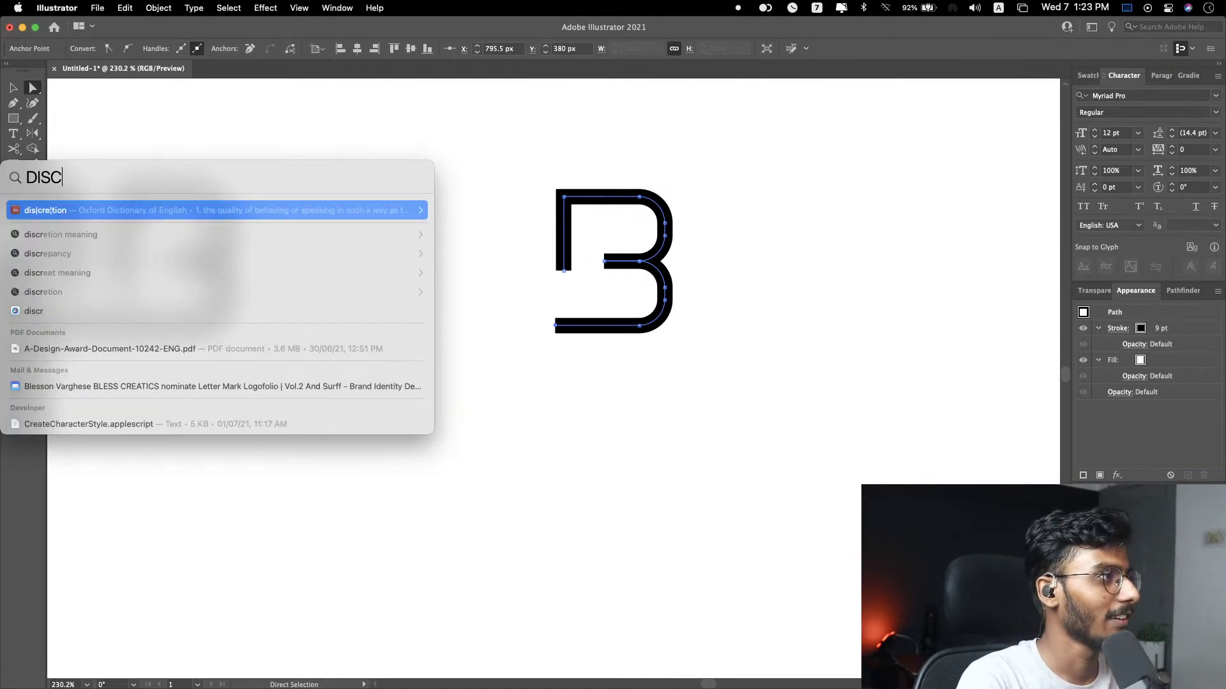
pyautogui.write('o')
pyautogui.press('Return')
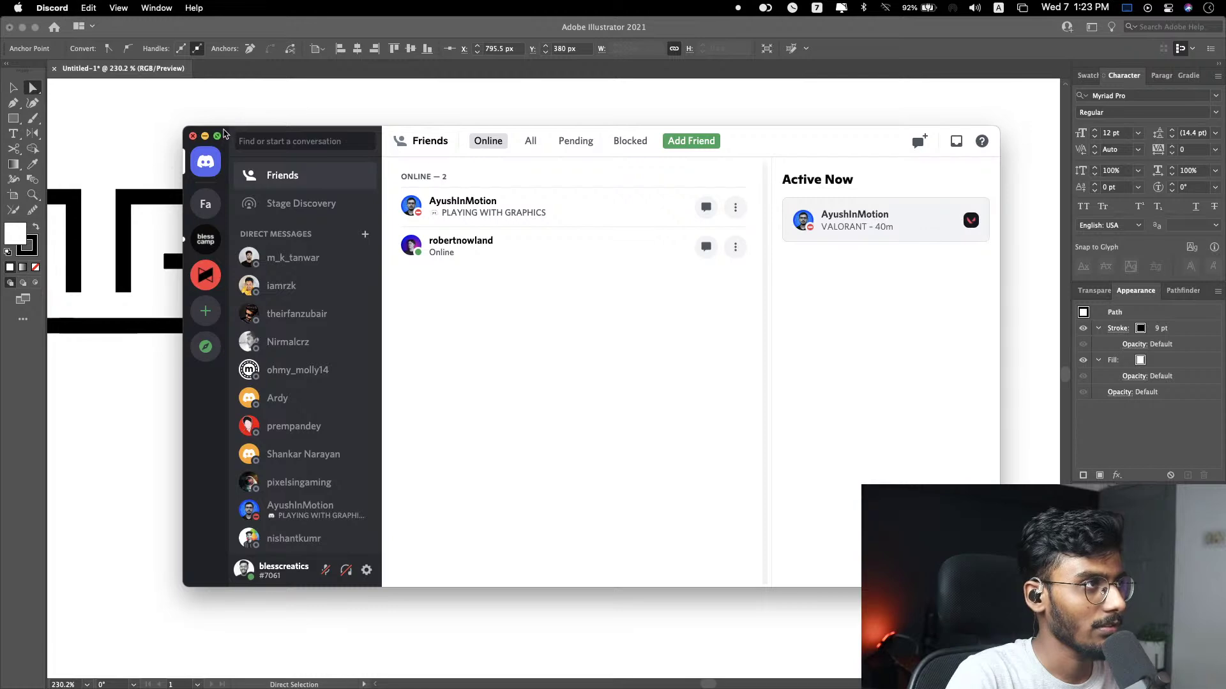
pyautogui.moveTo(224, 133); pyautogui.dragTo(269, 259)
pyautogui.click(236, 262)
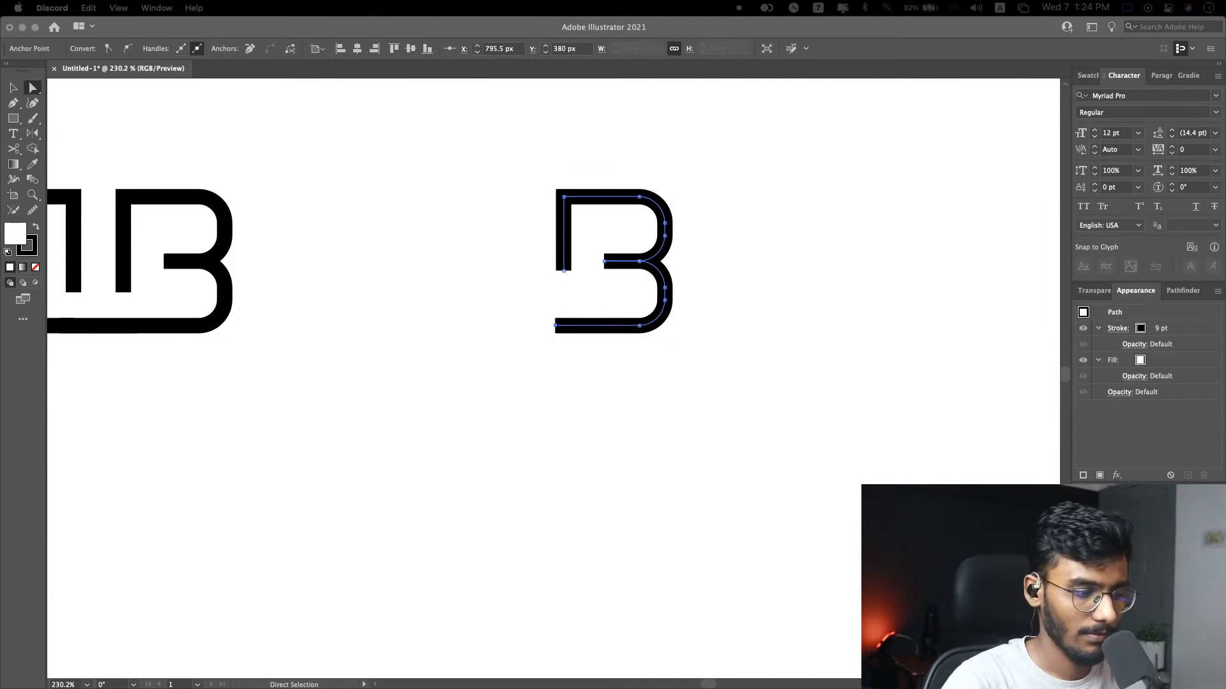
pyautogui.press('super+Tab')
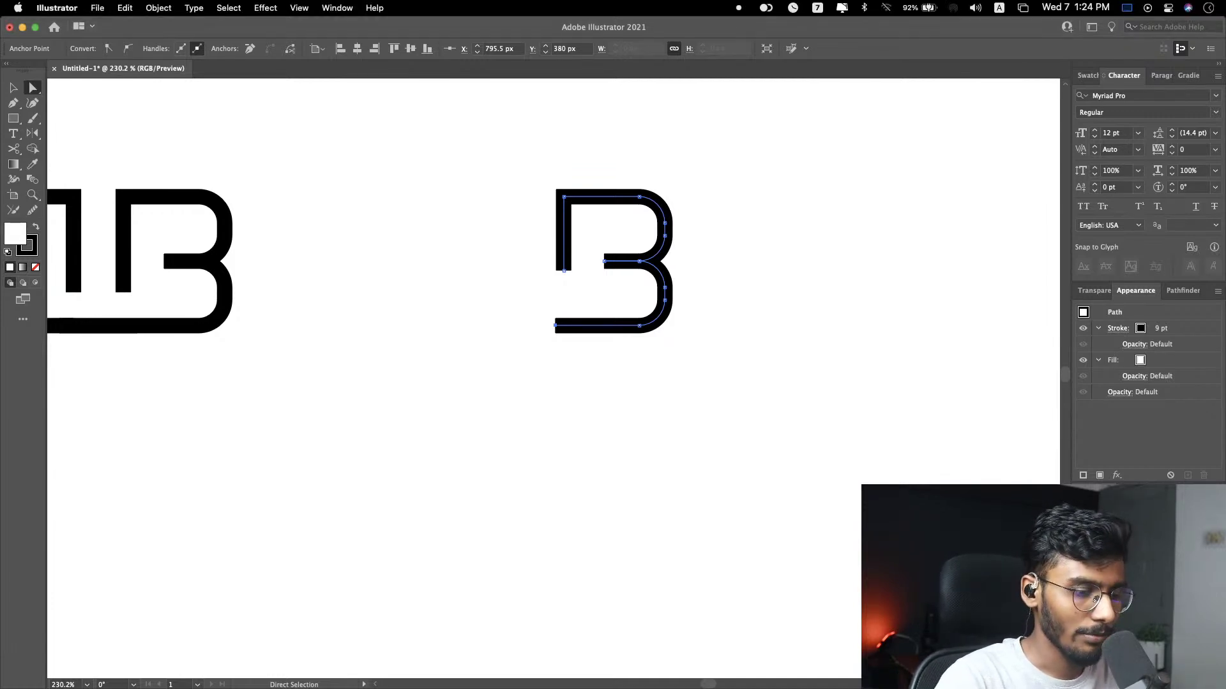
pyautogui.click(738, 443)
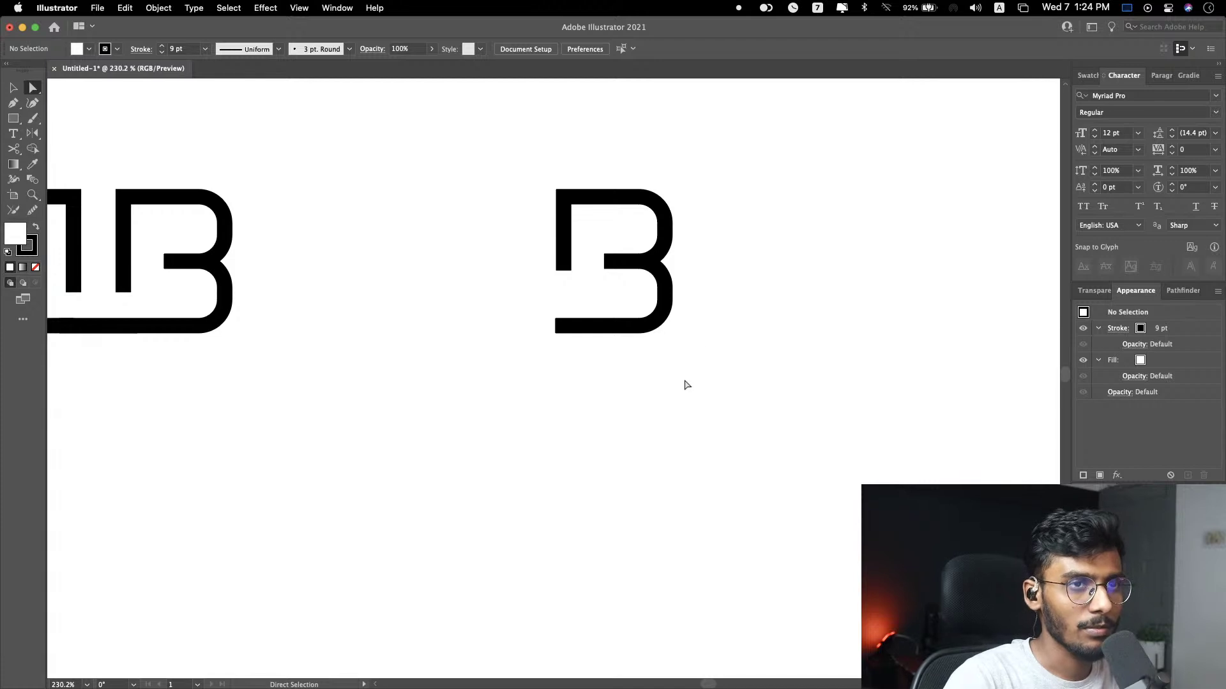
# Step: Compare the single open B with the double-B mark and the layered outlined B
pyautogui.hscroll(-5, 687, 388)
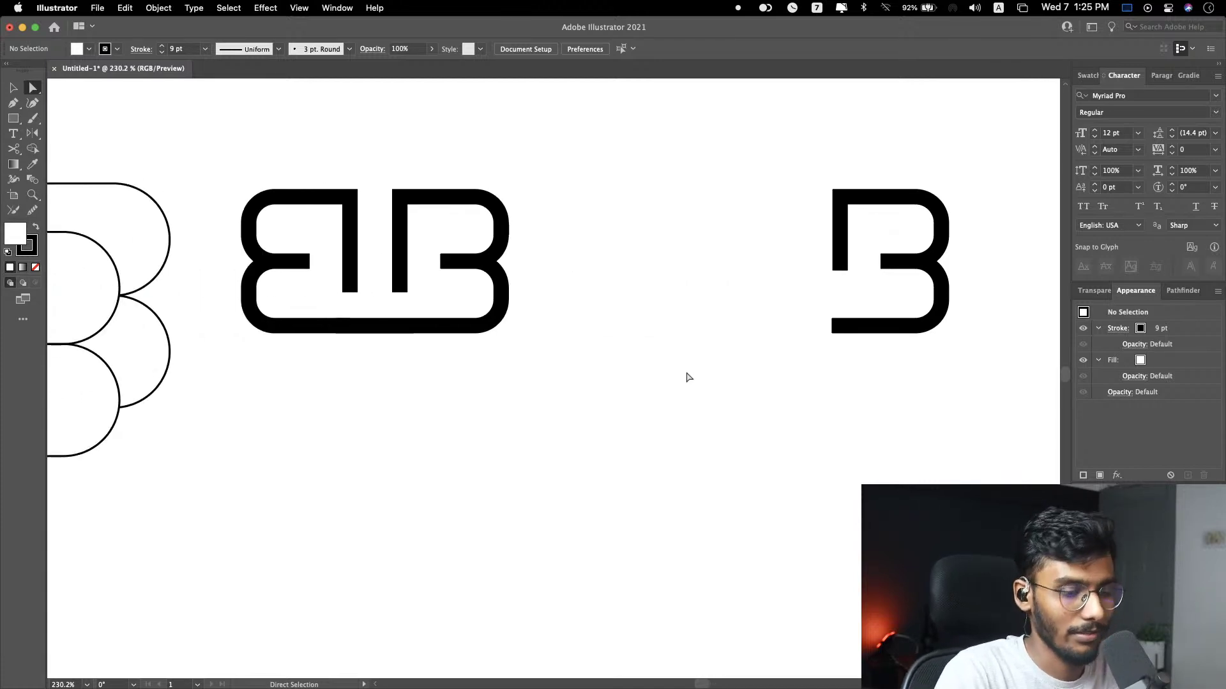
pyautogui.hscroll(4, 687, 388)
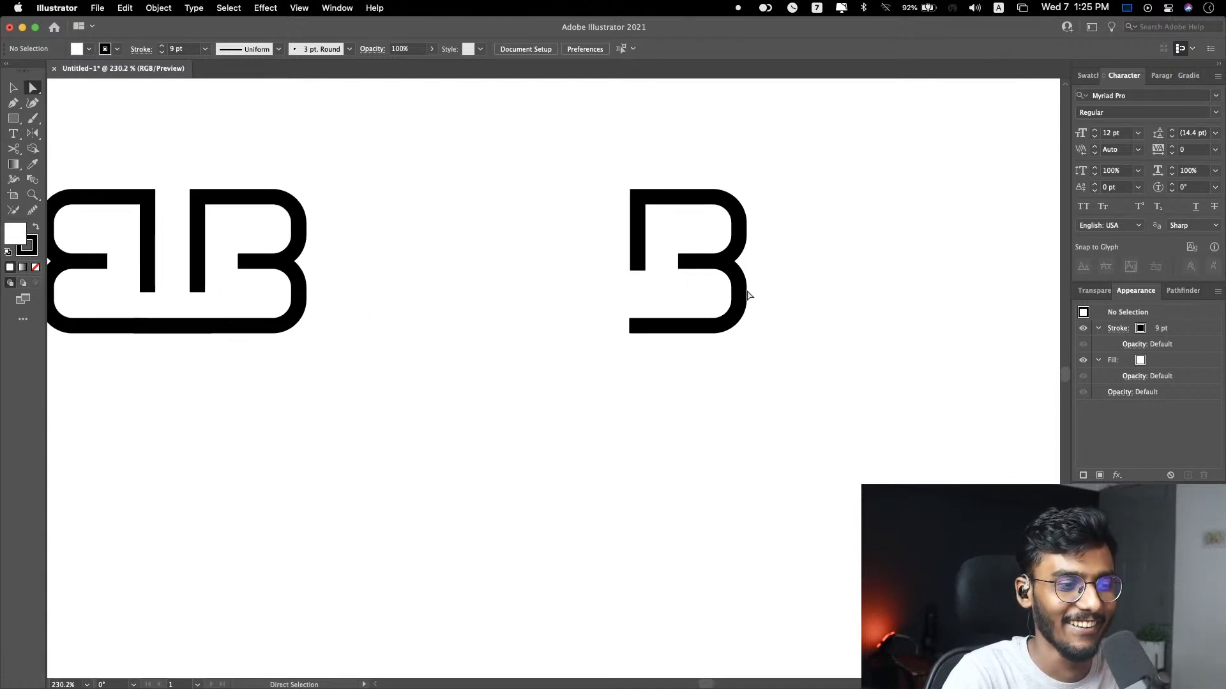
pyautogui.moveTo(1213, 456)
pyautogui.click(1206, 490)
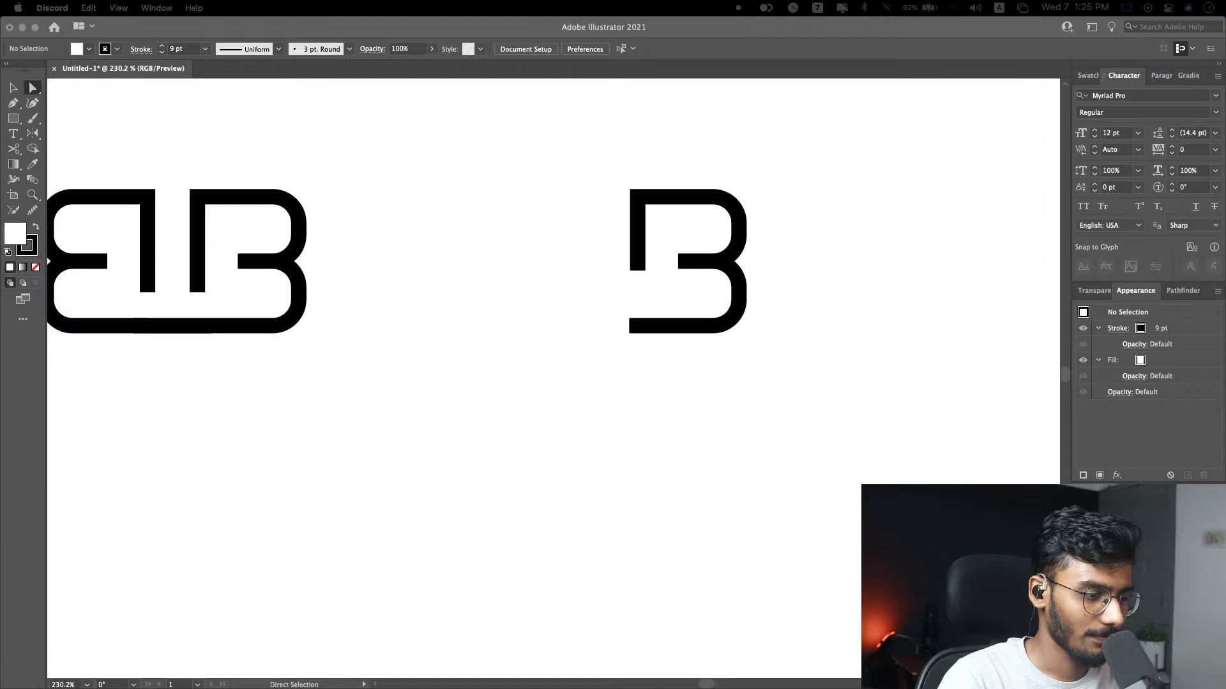
pyautogui.click(695, 481)
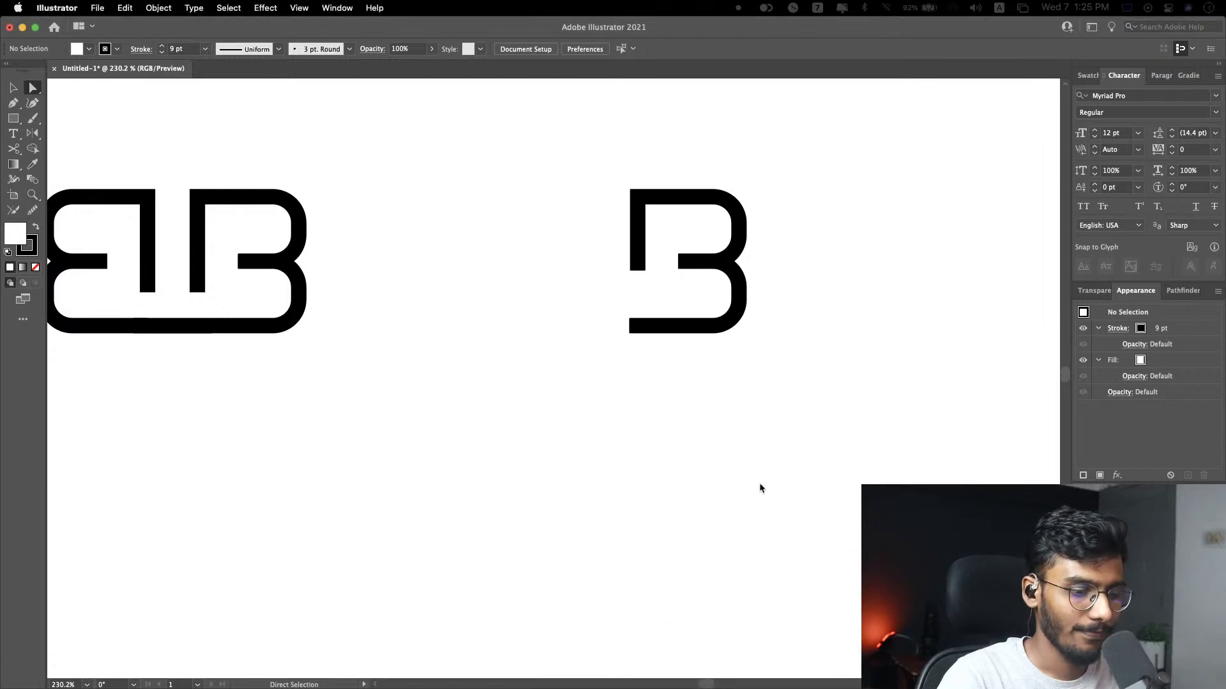
pyautogui.click(631, 327)
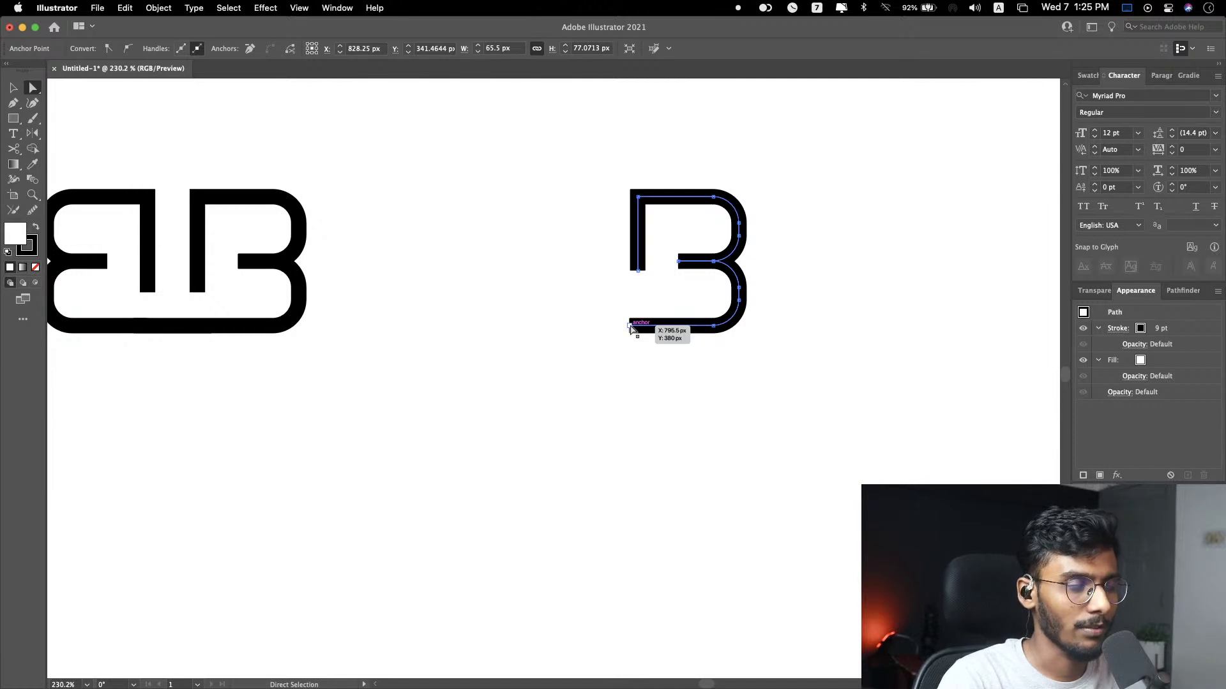
pyautogui.scroll(5, 600, 430)
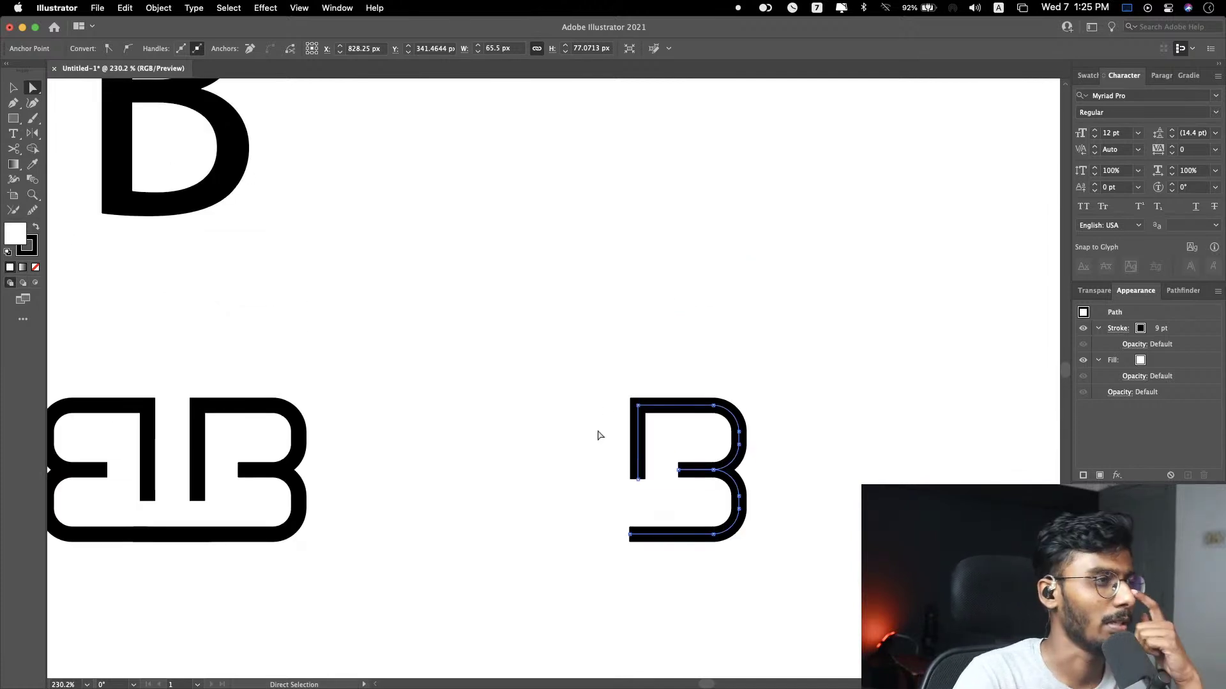
pyautogui.scroll(-2, 598, 434)
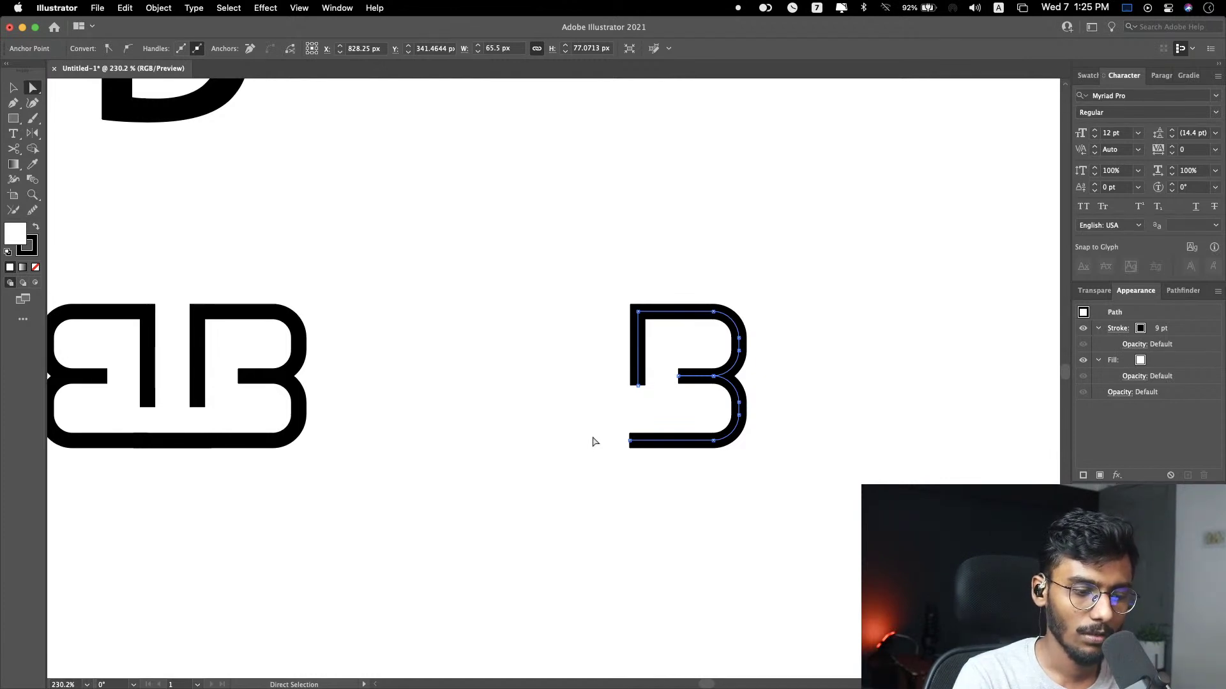
pyautogui.hscroll(-10, 556, 509)
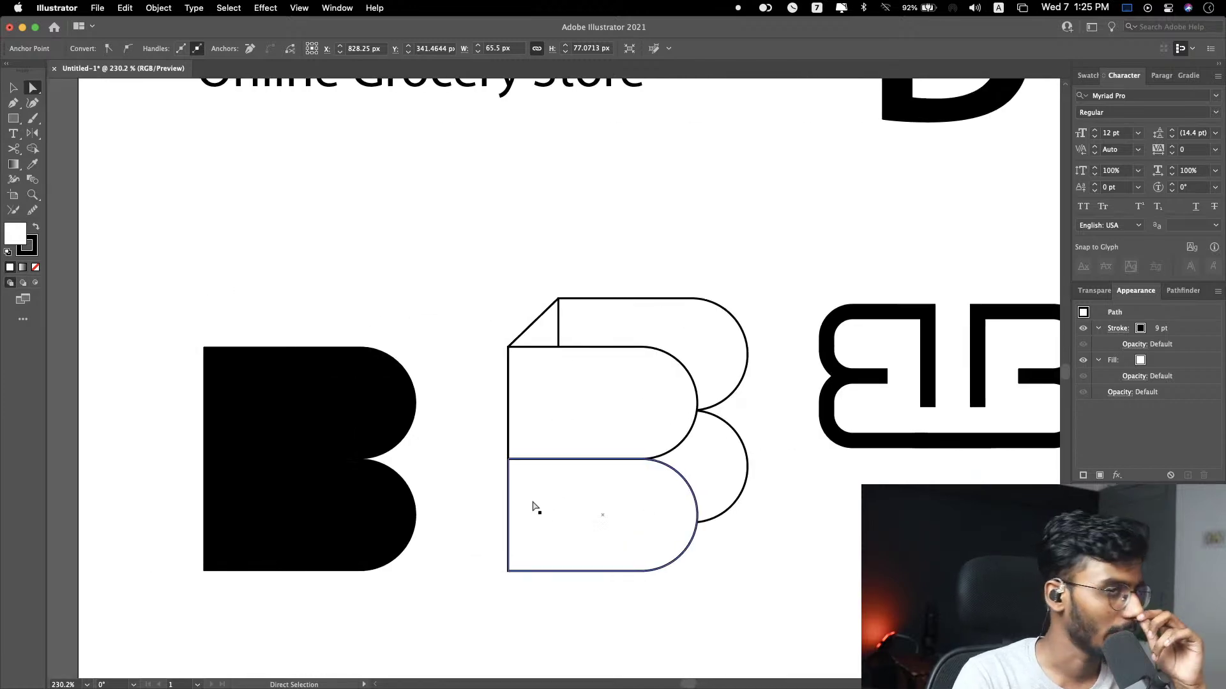
pyautogui.hscroll(4, 535, 508)
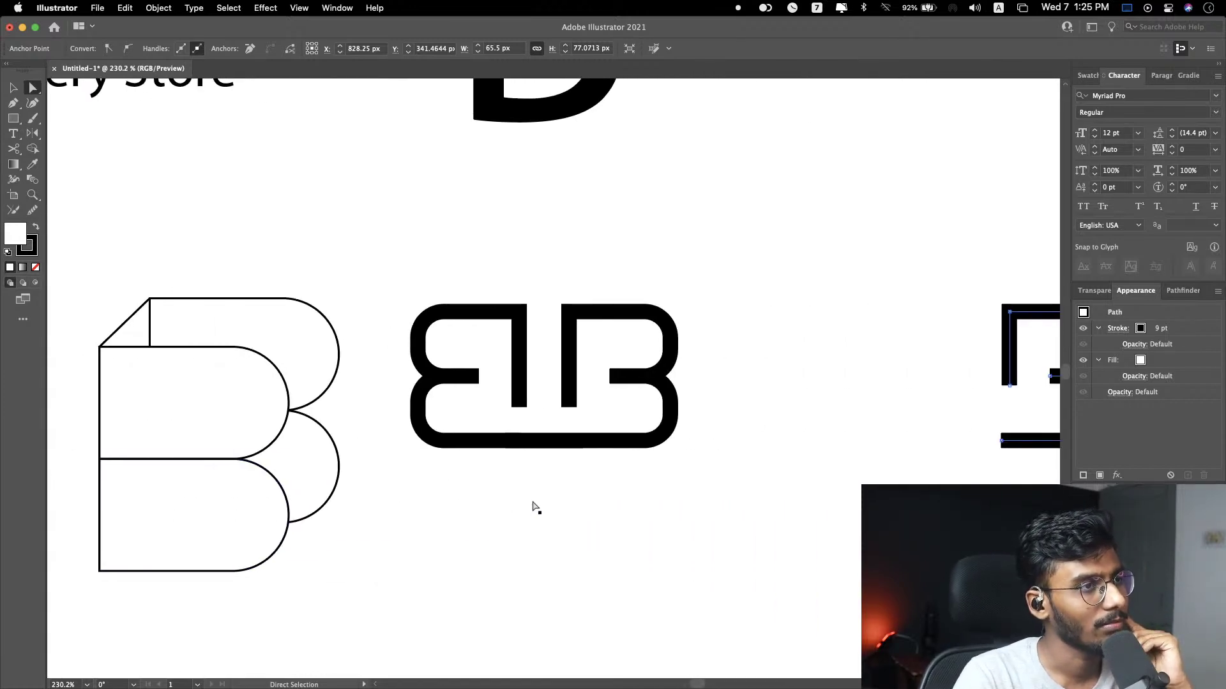
pyautogui.hscroll(4, 535, 508)
# Step: Extend the open B's bottom stroke outward and draw an outer frame with the Pen tool around its stem and top, down to waist level
pyautogui.click(792, 442)
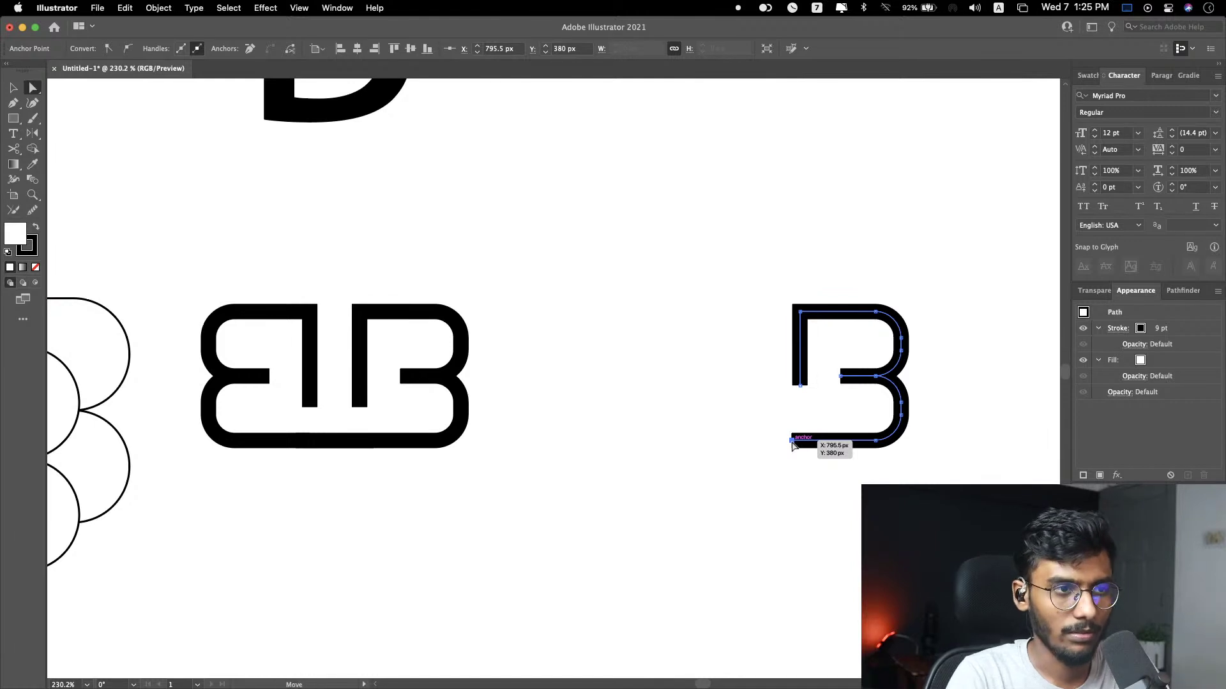
pyautogui.moveTo(791, 442); pyautogui.dragTo(760, 445)
pyautogui.press('p')
pyautogui.click(759, 441)
pyautogui.click(760, 264)
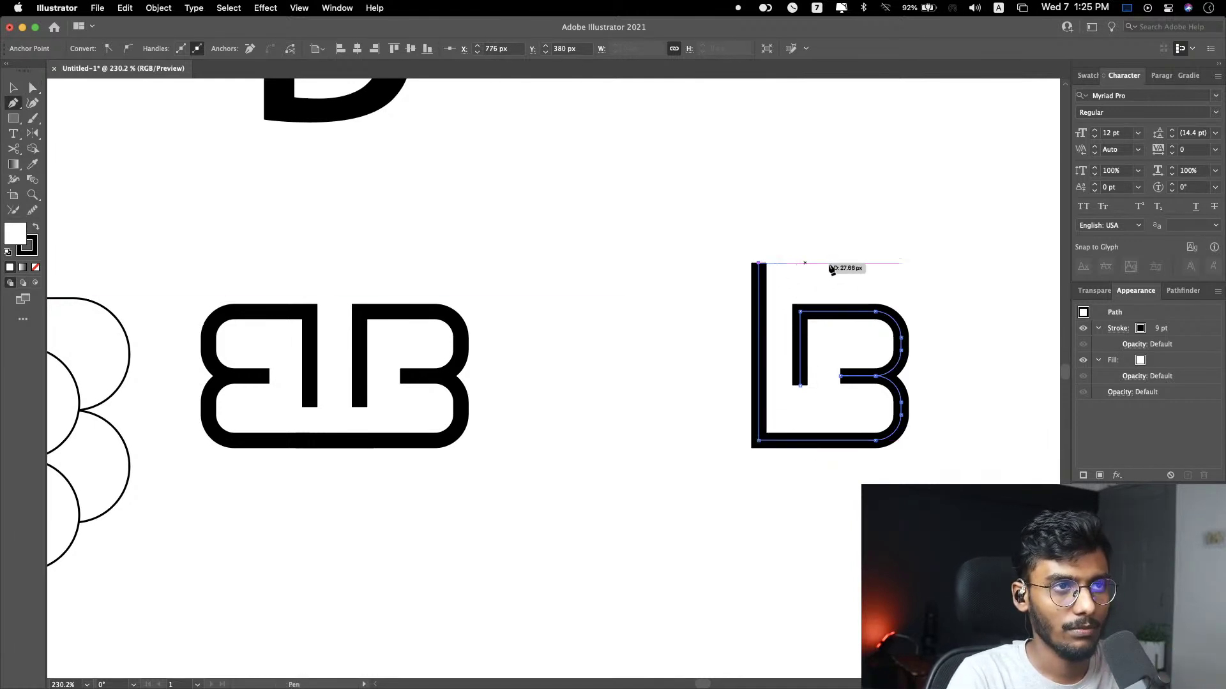
pyautogui.click(960, 263)
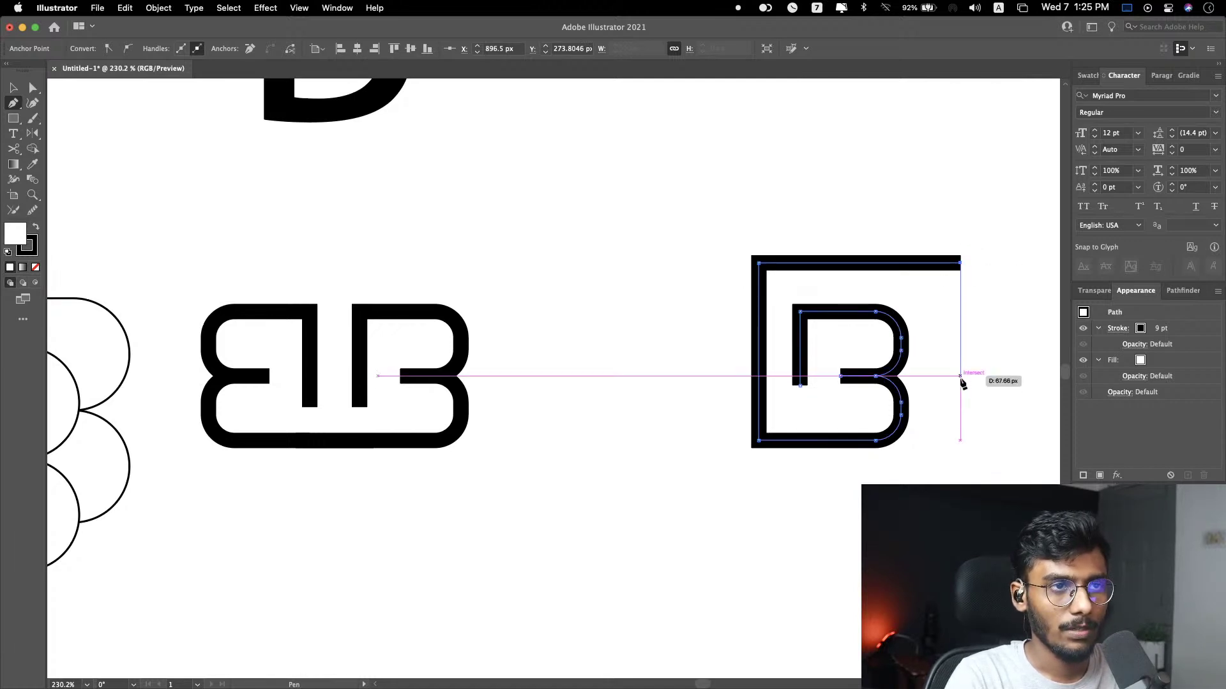
pyautogui.click(960, 376)
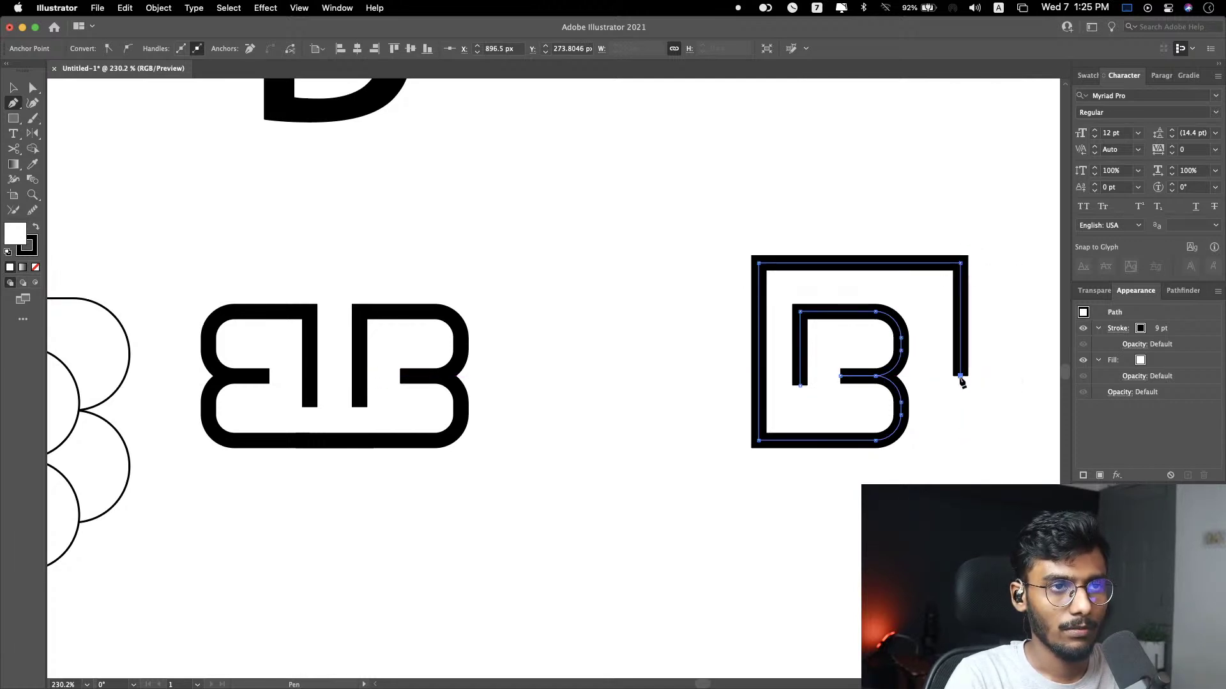
# Step: Continue the frame path into the B's waist and back out, around below the B, and up to join the lower end of its stem
pyautogui.click(896, 376)
pyautogui.click(960, 376)
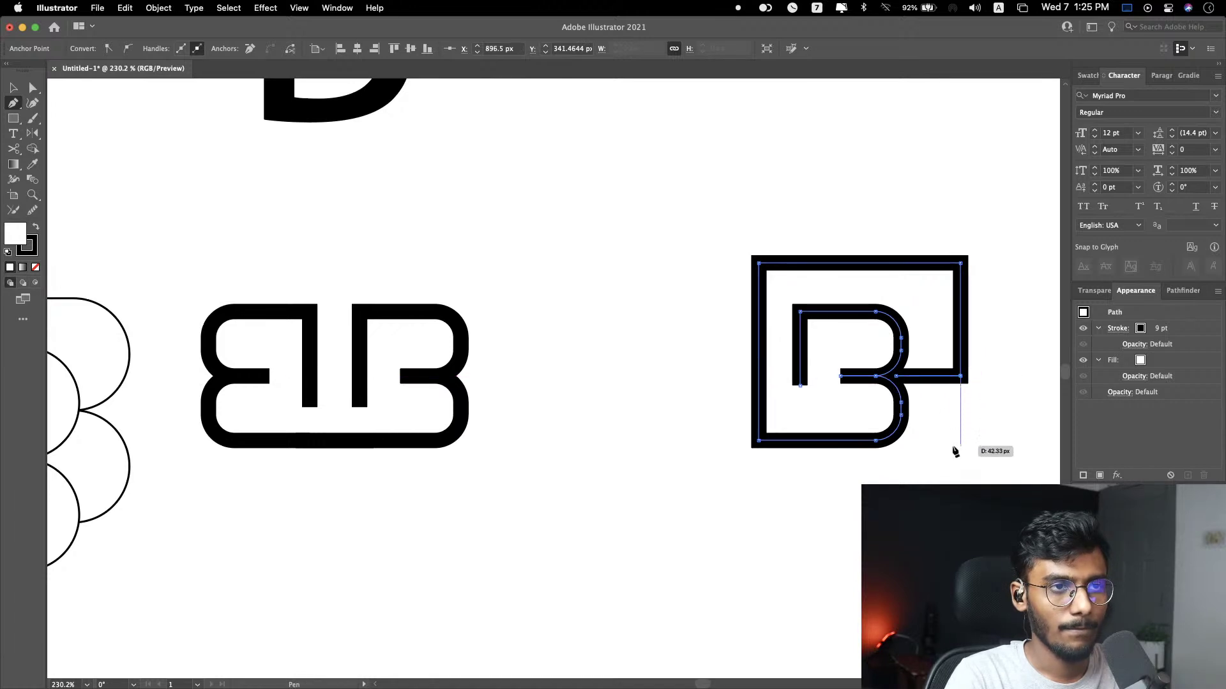
pyautogui.click(960, 478)
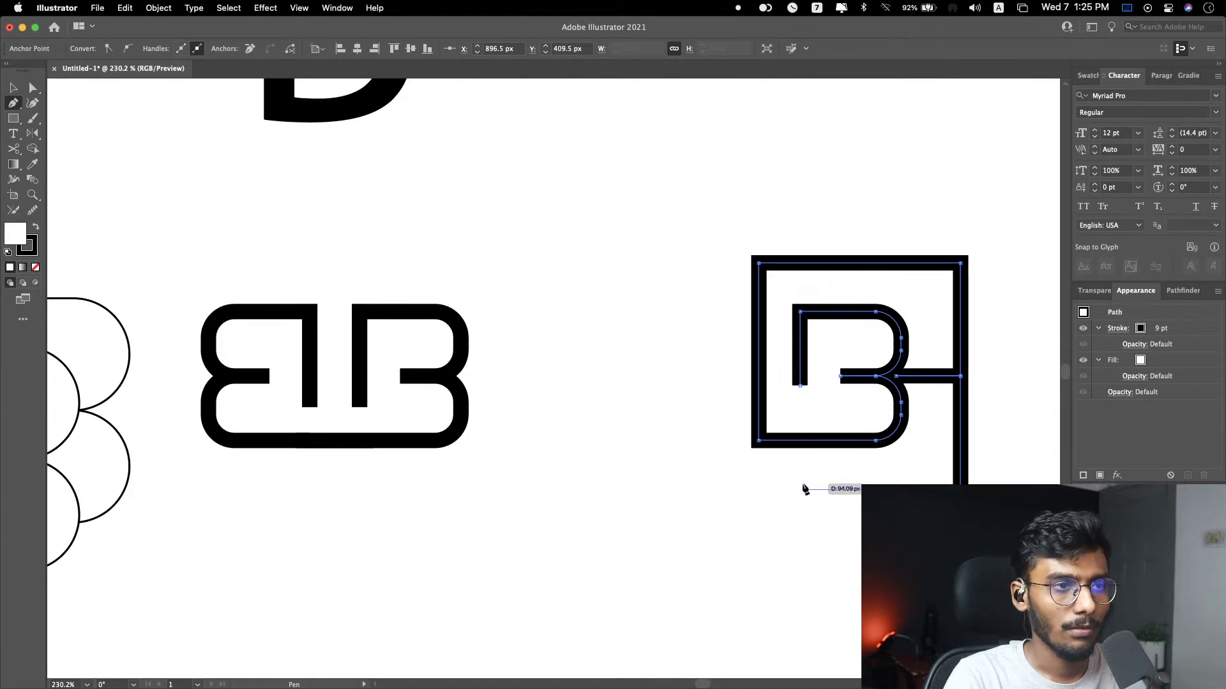
pyautogui.click(799, 491)
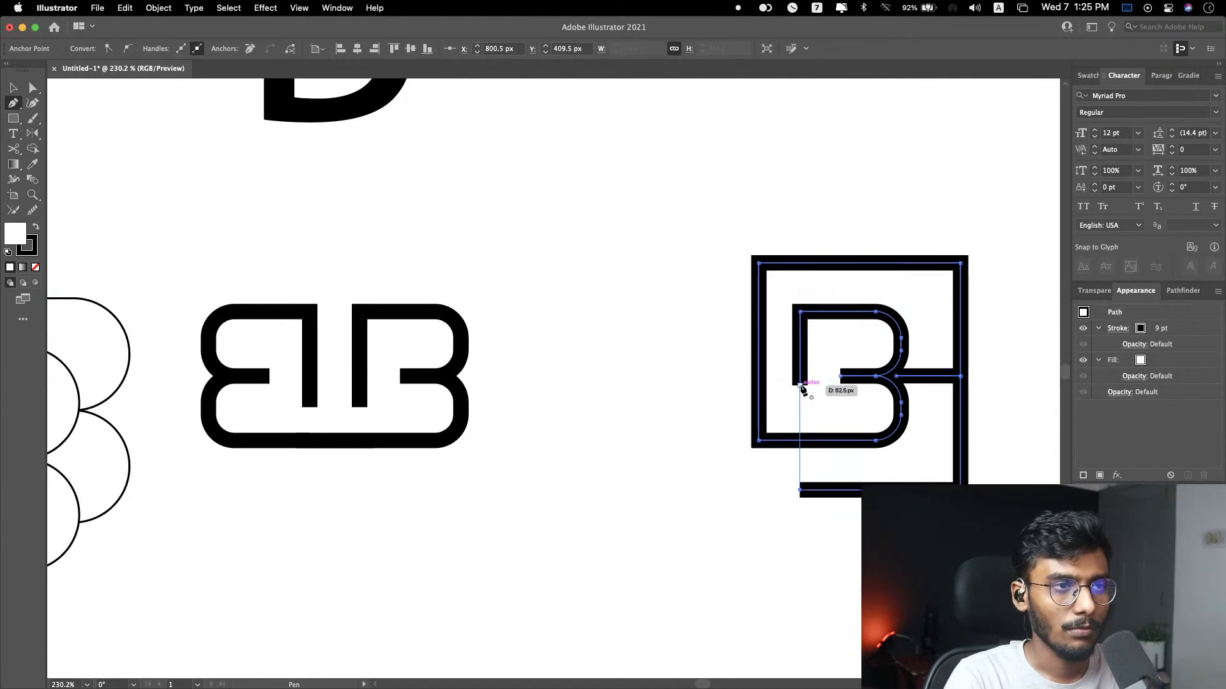
pyautogui.click(799, 385)
# Step: Round the outer frame's four right-side corners to a radius of about 30.49 px
pyautogui.press('a')
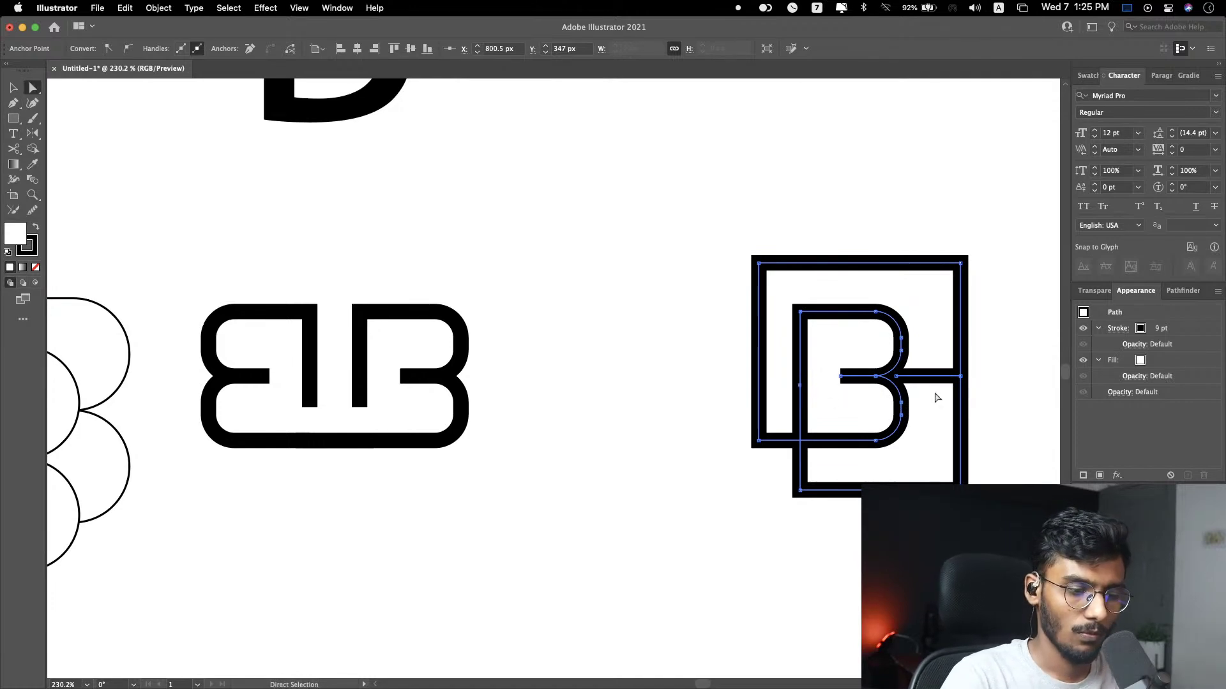
pyautogui.moveTo(991, 241); pyautogui.dragTo(939, 396)
pyautogui.moveTo(951, 272); pyautogui.dragTo(903, 313)
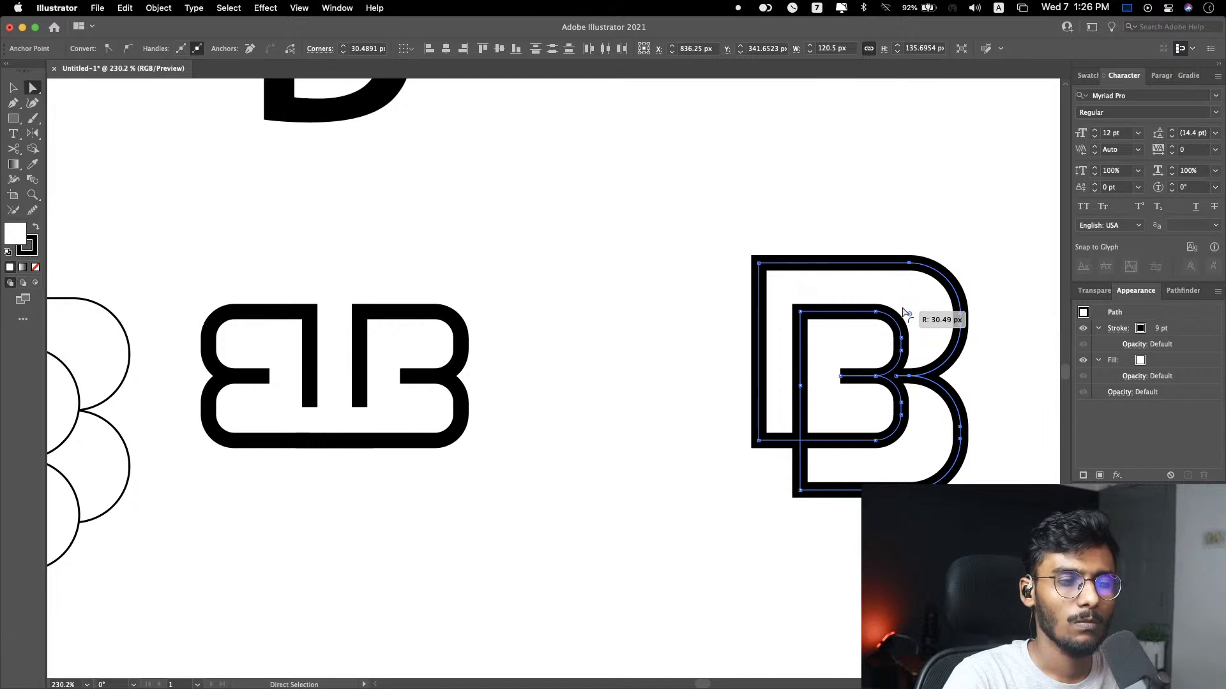
pyautogui.moveTo(902, 312); pyautogui.dragTo(902, 313)
pyautogui.click(791, 246)
pyautogui.hscroll(10, 717, 284)
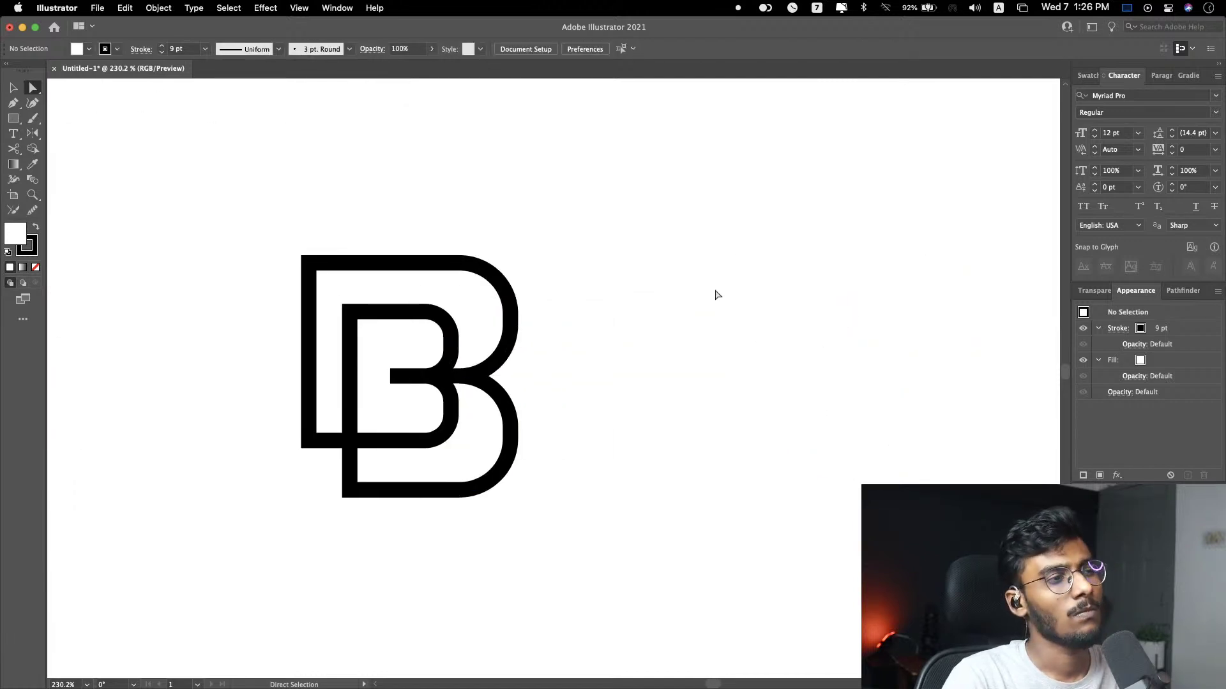
pyautogui.scroll(-3, 717, 291)
pyautogui.hscroll(-5, 717, 291)
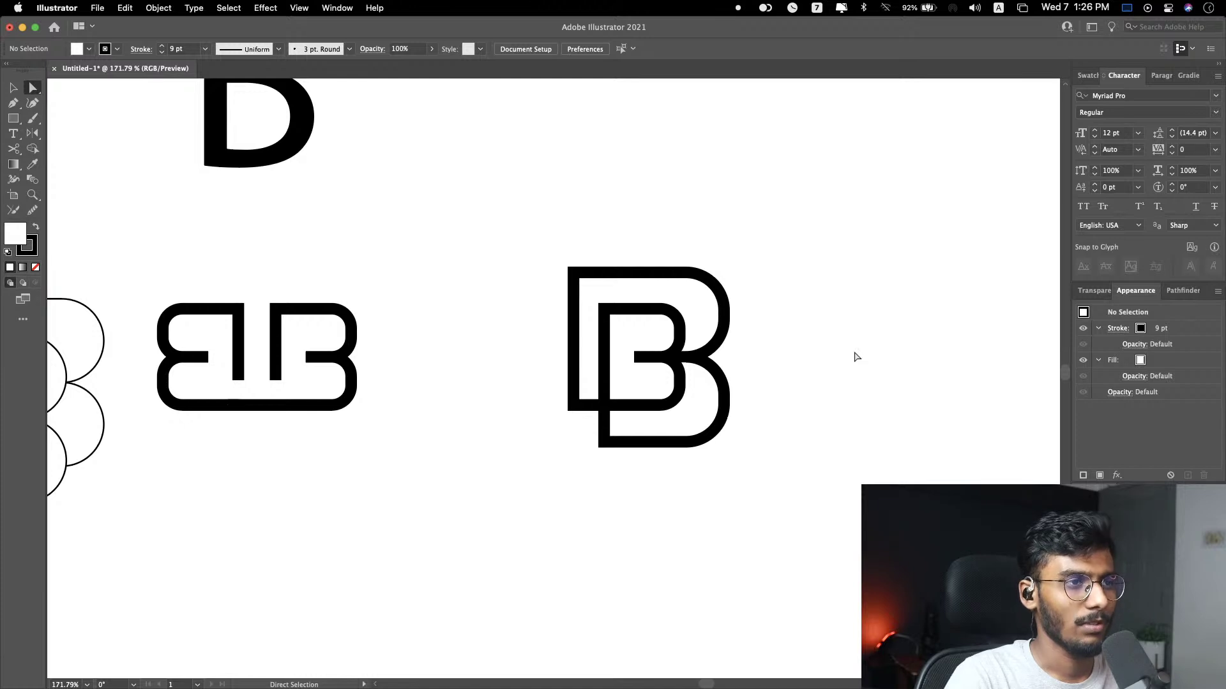
# Step: Duplicate the interlocked double-B mark horizontally, placing the copy to the right of the original
pyautogui.press('v')
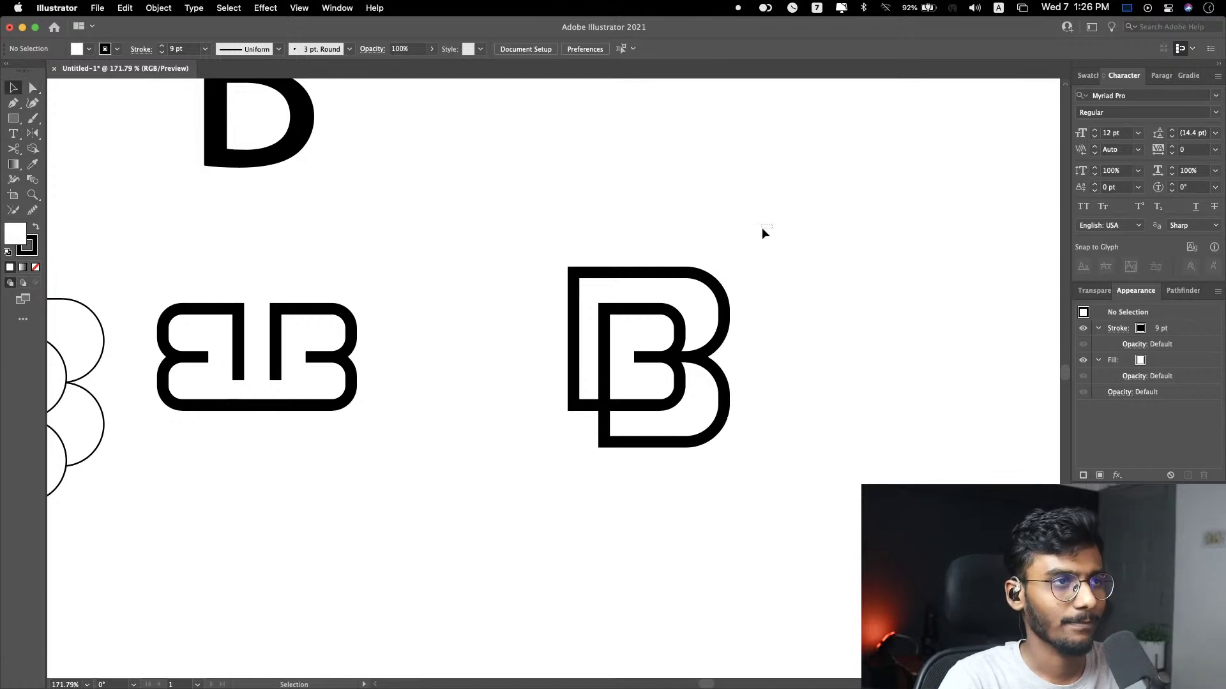
pyautogui.moveTo(771, 224); pyautogui.dragTo(536, 479)
pyautogui.hscroll(10, 538, 488)
pyautogui.moveTo(313, 351); pyautogui.dragTo(635, 351)
pyautogui.click(641, 234)
# Step: Compare the two interlocked double-B marks with the mirrored double-B basket and the layered outlined B
pyautogui.press('a')
pyautogui.moveTo(666, 212); pyautogui.dragTo(623, 507)
pyautogui.click(701, 254)
pyautogui.moveTo(685, 213); pyautogui.dragTo(615, 507)
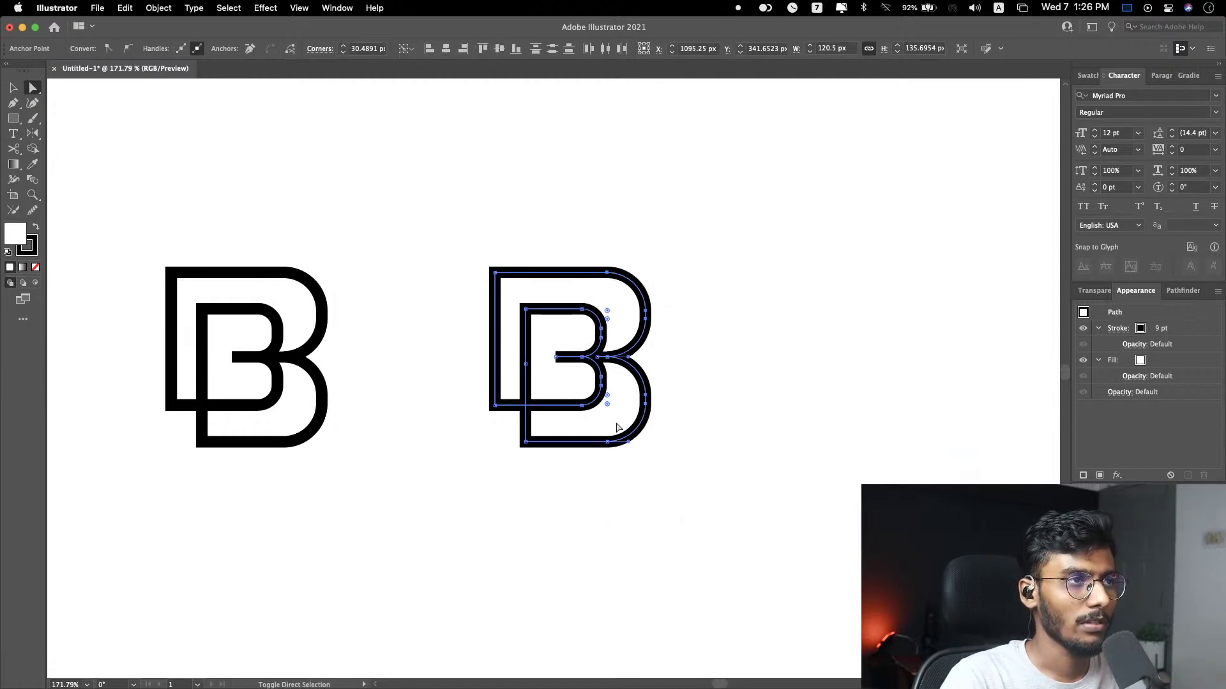
pyautogui.click(728, 452)
pyautogui.hscroll(-5, 735, 485)
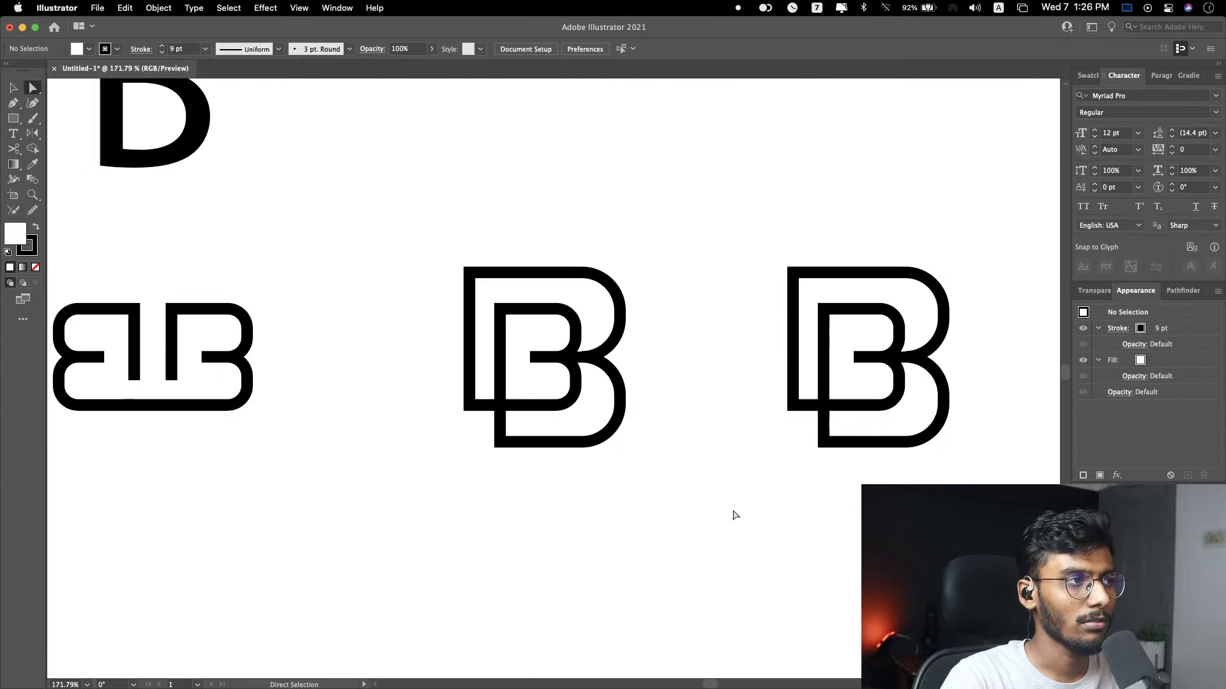
pyautogui.scroll(-3, 736, 513)
pyautogui.scroll(-1, 731, 514)
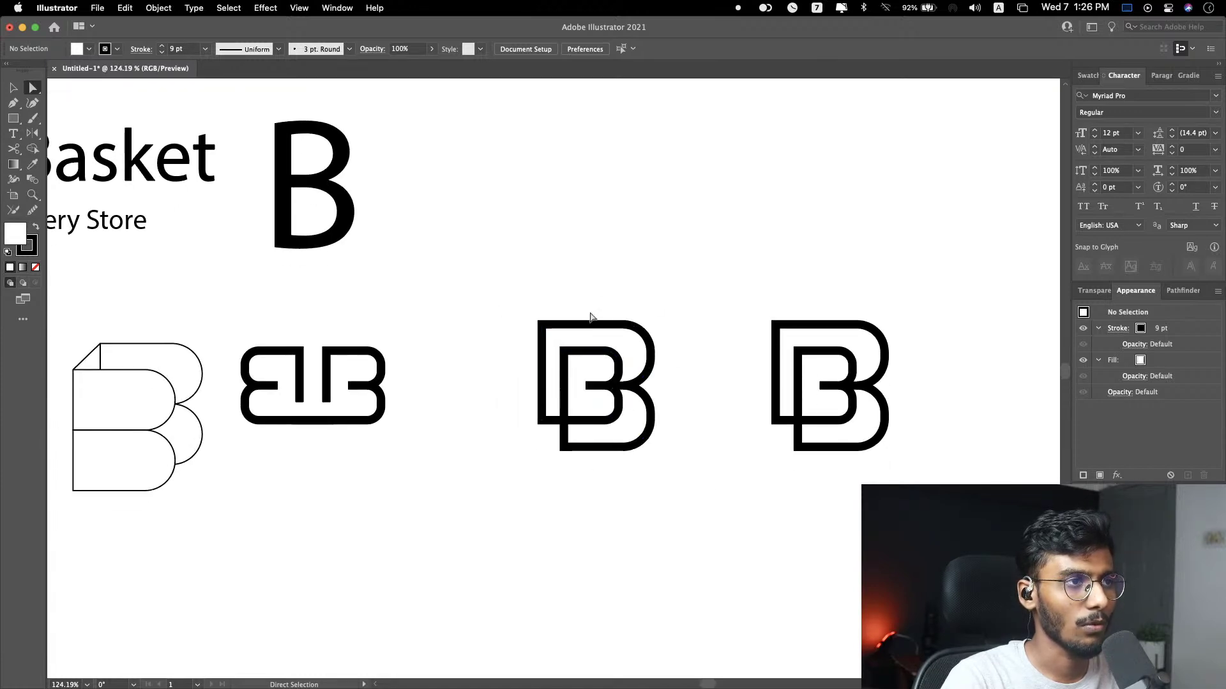
pyautogui.scroll(-2, 653, 402)
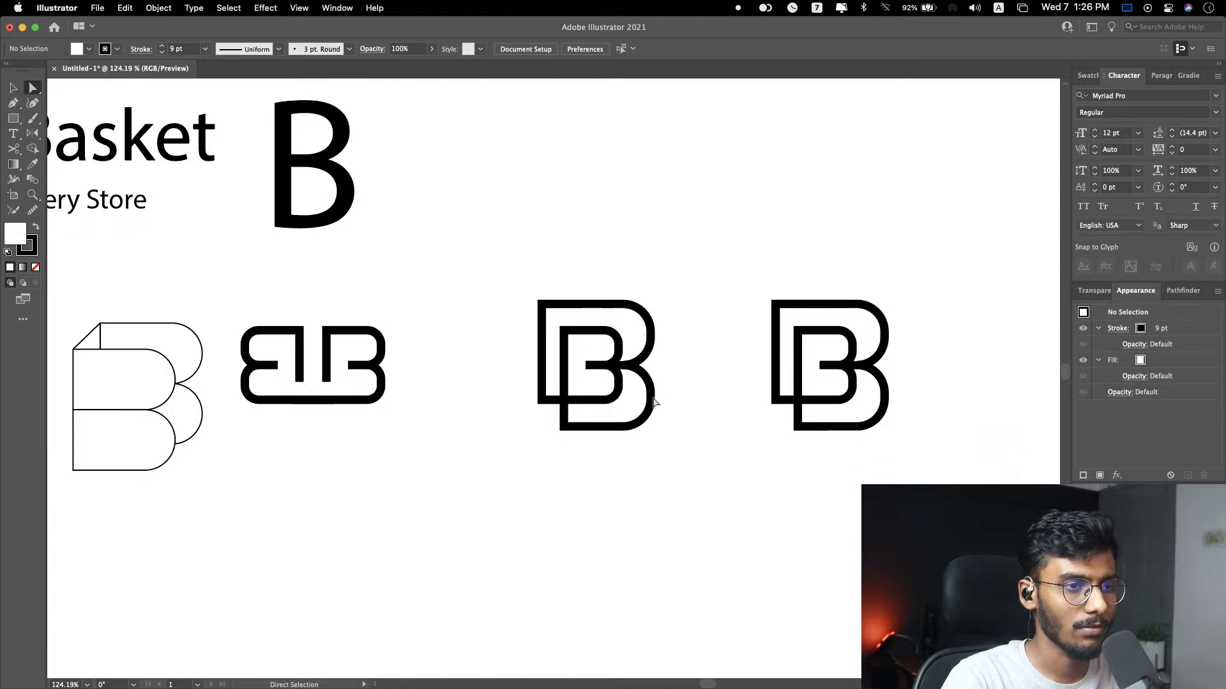
pyautogui.hscroll(5, 649, 415)
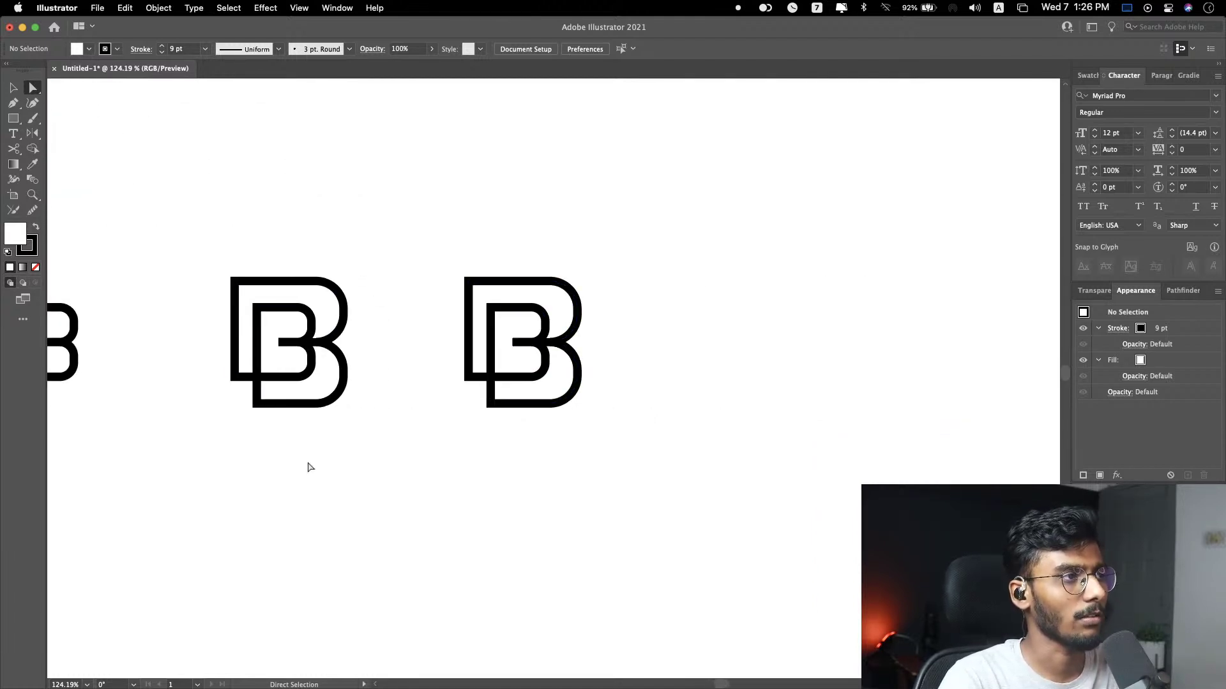
# Step: Square the copy's outer right corners to 0 px and pull in its outer top and bottom edges to a height of 126 px
pyautogui.press('v')
pyautogui.moveTo(592, 235); pyautogui.dragTo(440, 459)
pyautogui.click(616, 372)
pyautogui.press('a')
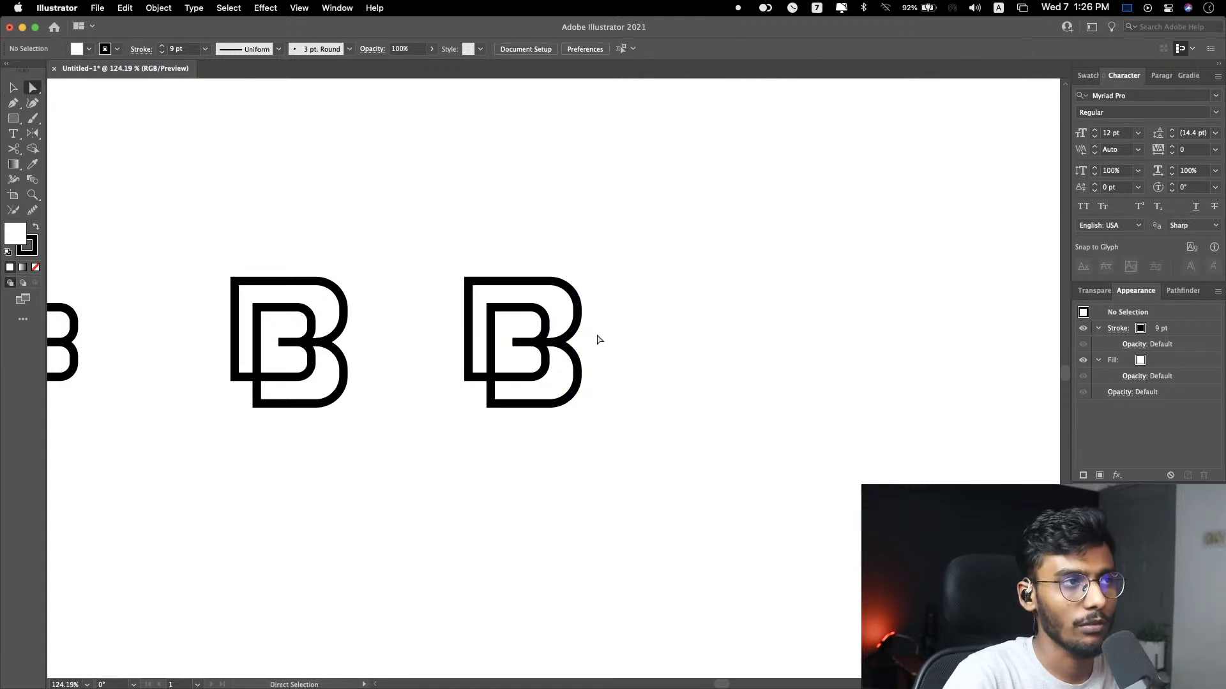
pyautogui.moveTo(590, 250); pyautogui.dragTo(553, 488)
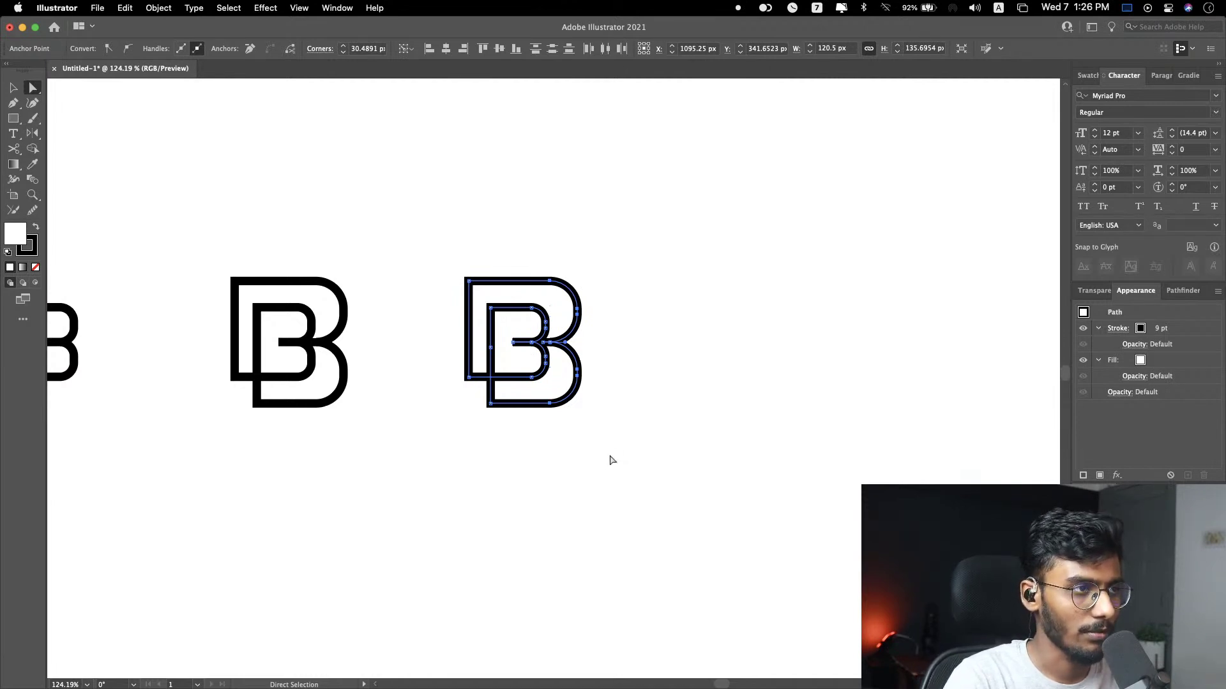
pyautogui.moveTo(621, 273); pyautogui.dragTo(564, 447)
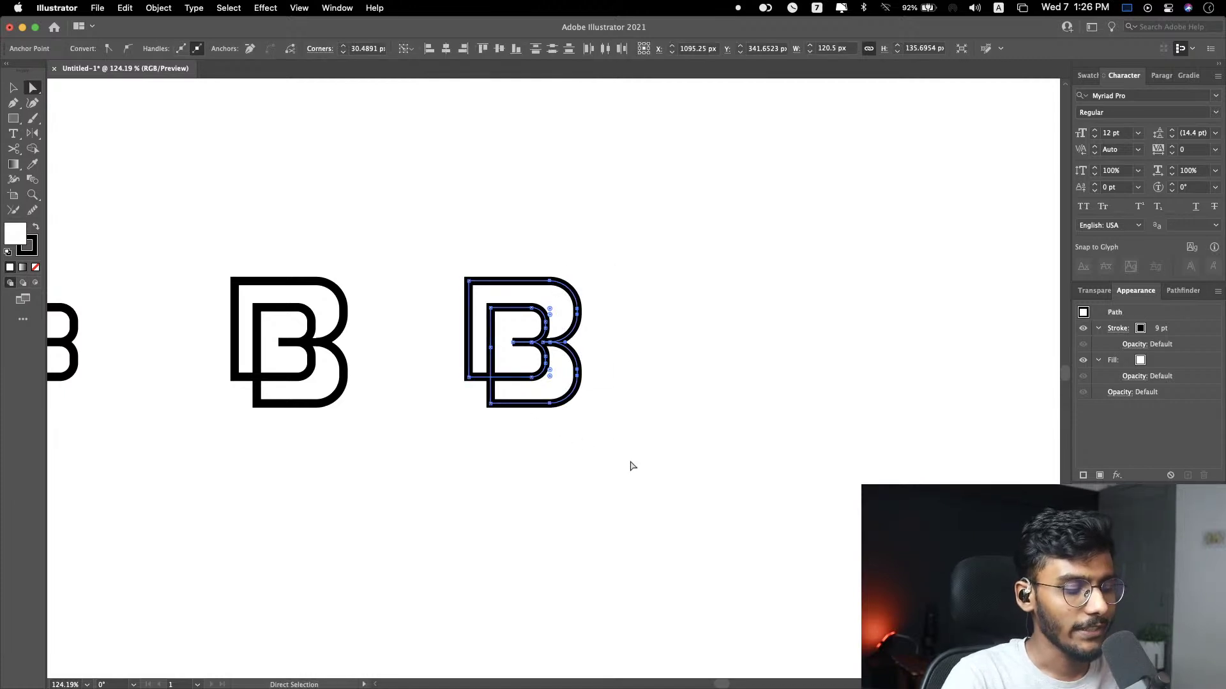
pyautogui.moveTo(550, 311); pyautogui.dragTo(748, 314)
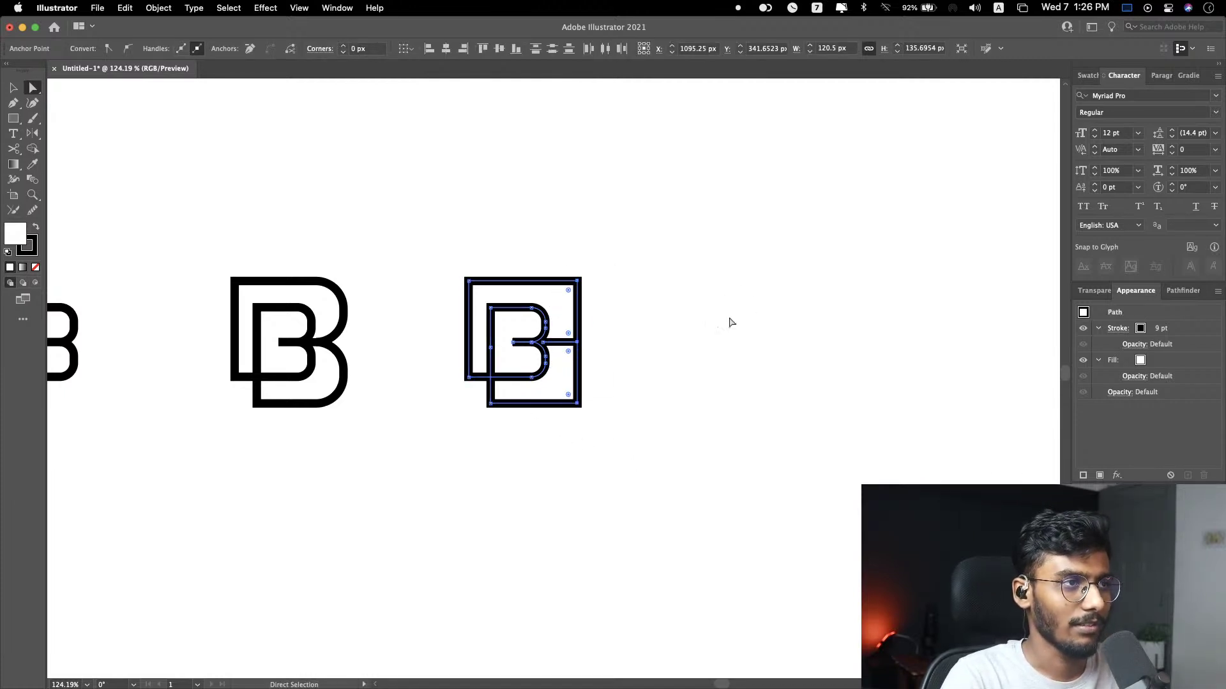
pyautogui.moveTo(454, 247); pyautogui.dragTo(579, 291)
pyautogui.moveTo(460, 426); pyautogui.dragTo(578, 402)
# Step: Try rounding the copy's outer right corners to about 31.48 px, and undo the rounding
pyautogui.moveTo(601, 248); pyautogui.dragTo(567, 491)
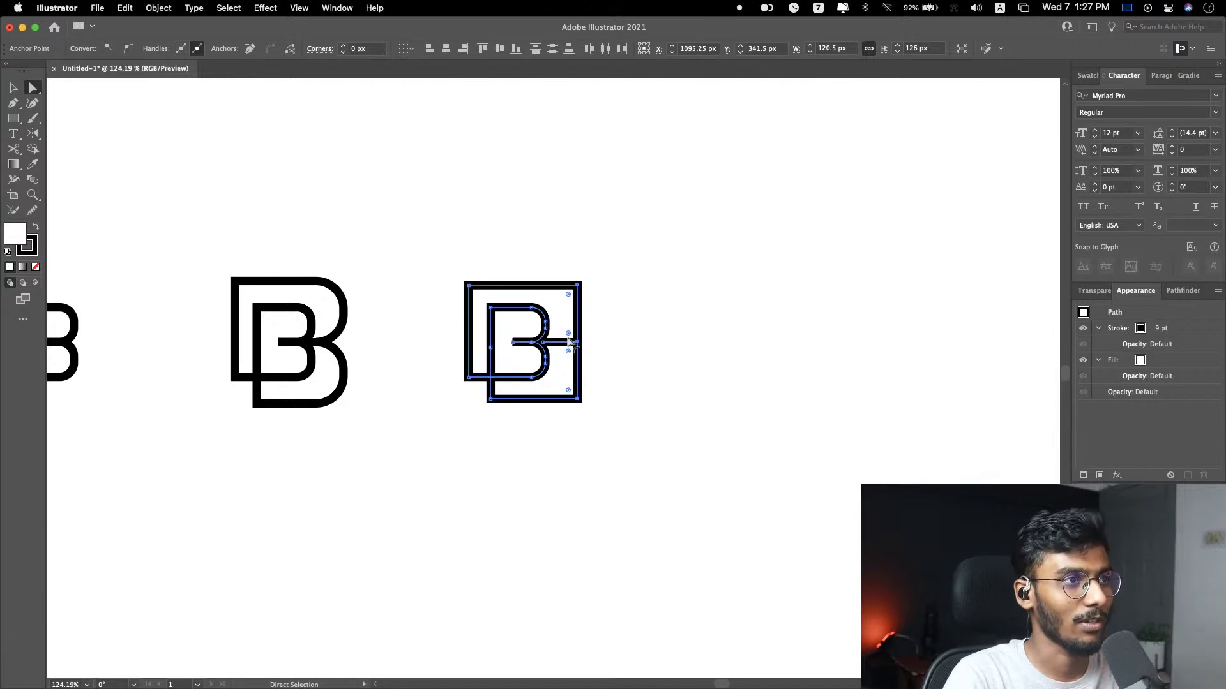
pyautogui.moveTo(568, 294); pyautogui.dragTo(545, 394)
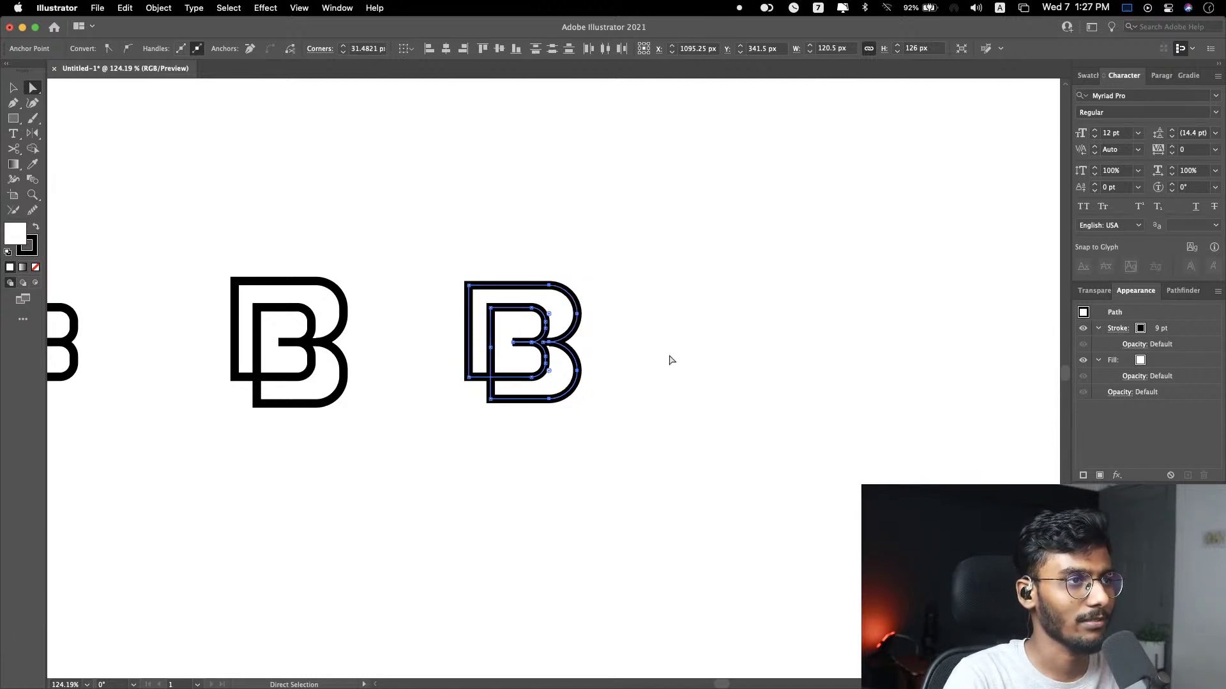
pyautogui.press('super+z')
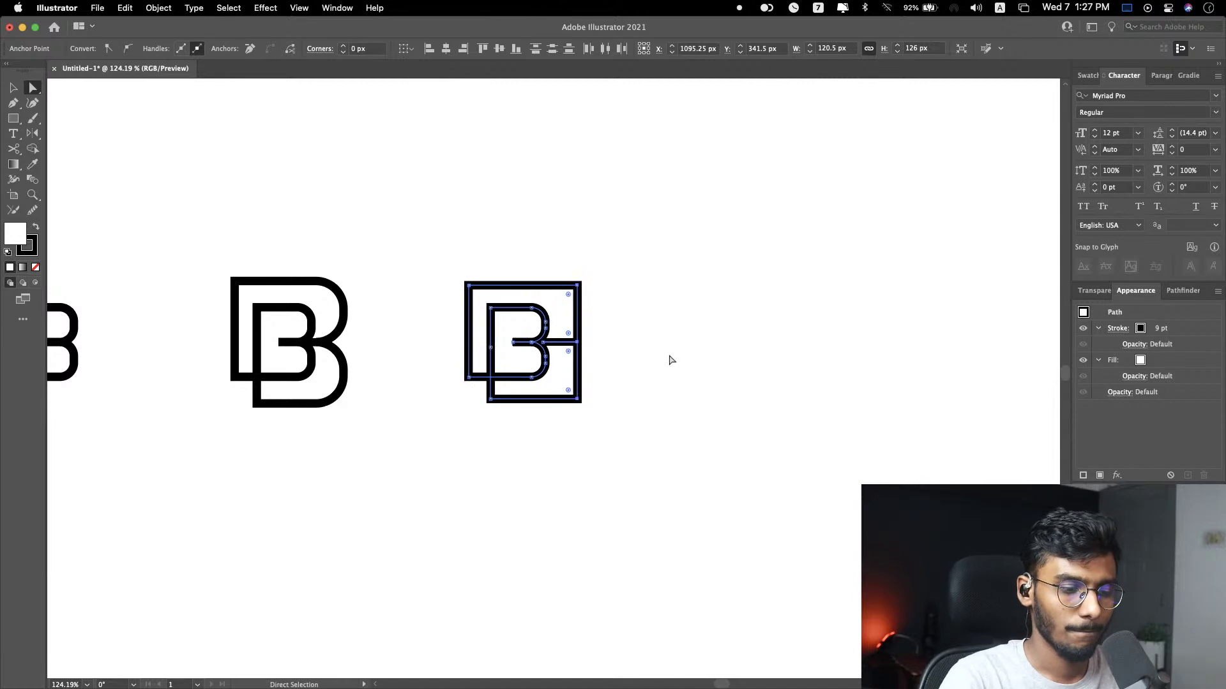
# Step: Try narrowing the copy to 114.5 px wide with rounded outer right corners, and undo the rounding
pyautogui.moveTo(578, 400); pyautogui.dragTo(573, 403)
pyautogui.click(471, 432)
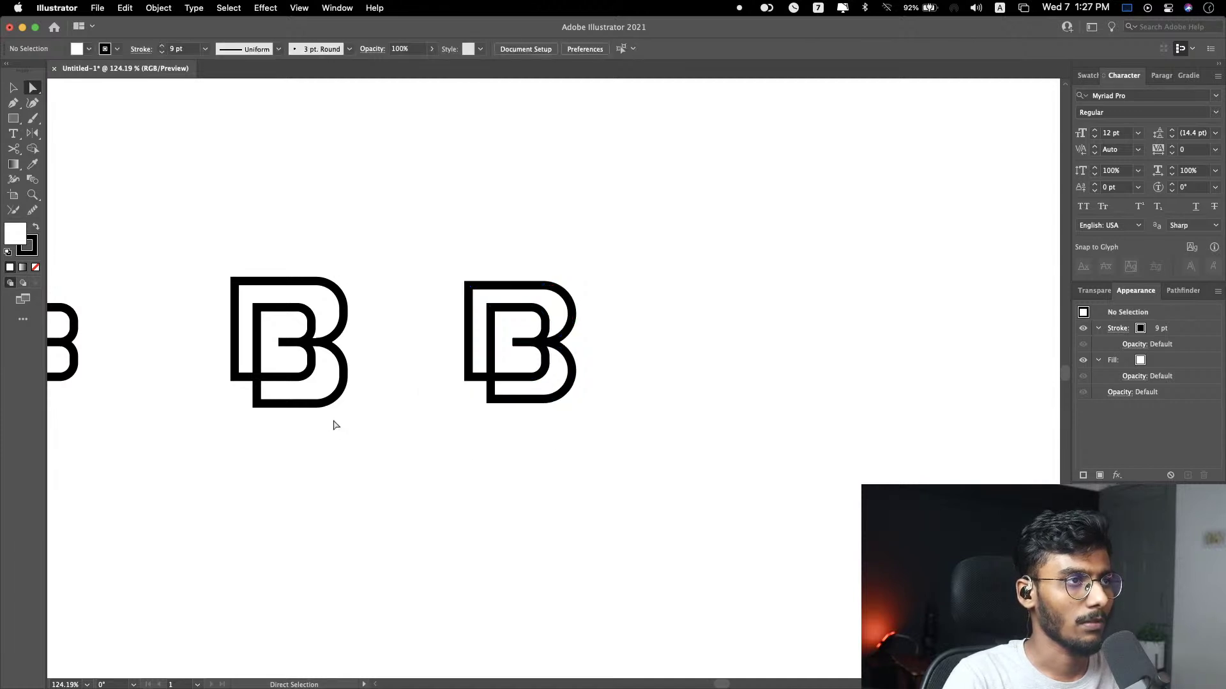
pyautogui.scroll(4, 336, 424)
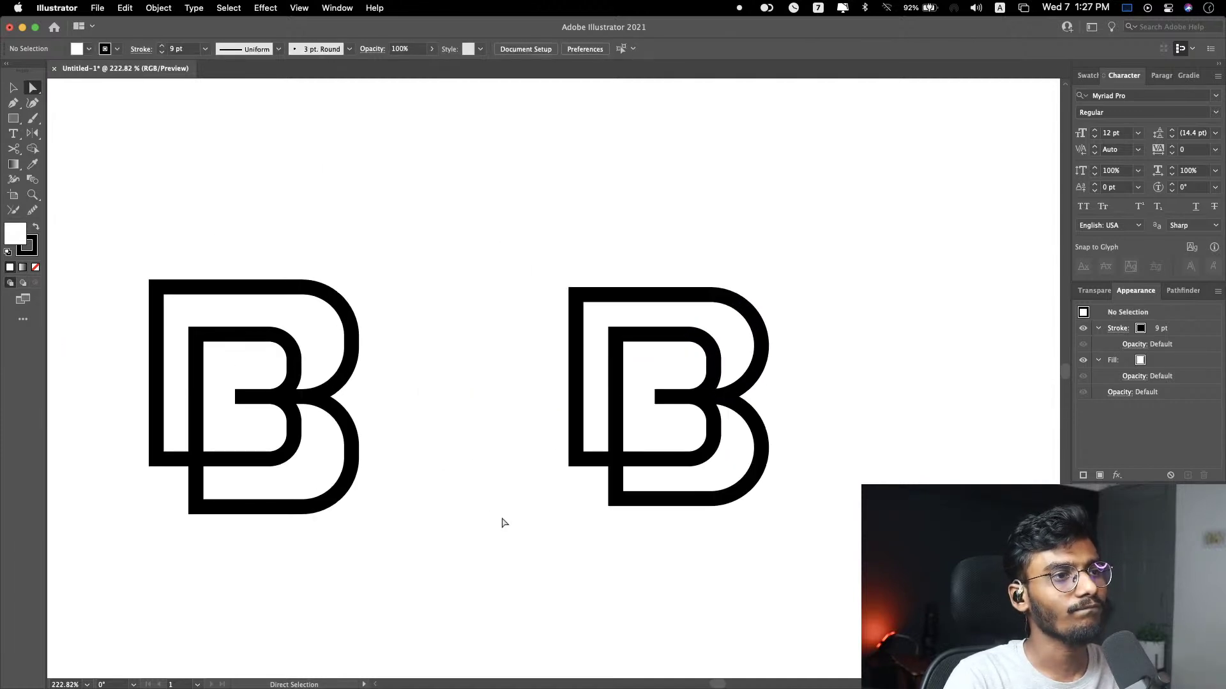
pyautogui.hscroll(5, 502, 522)
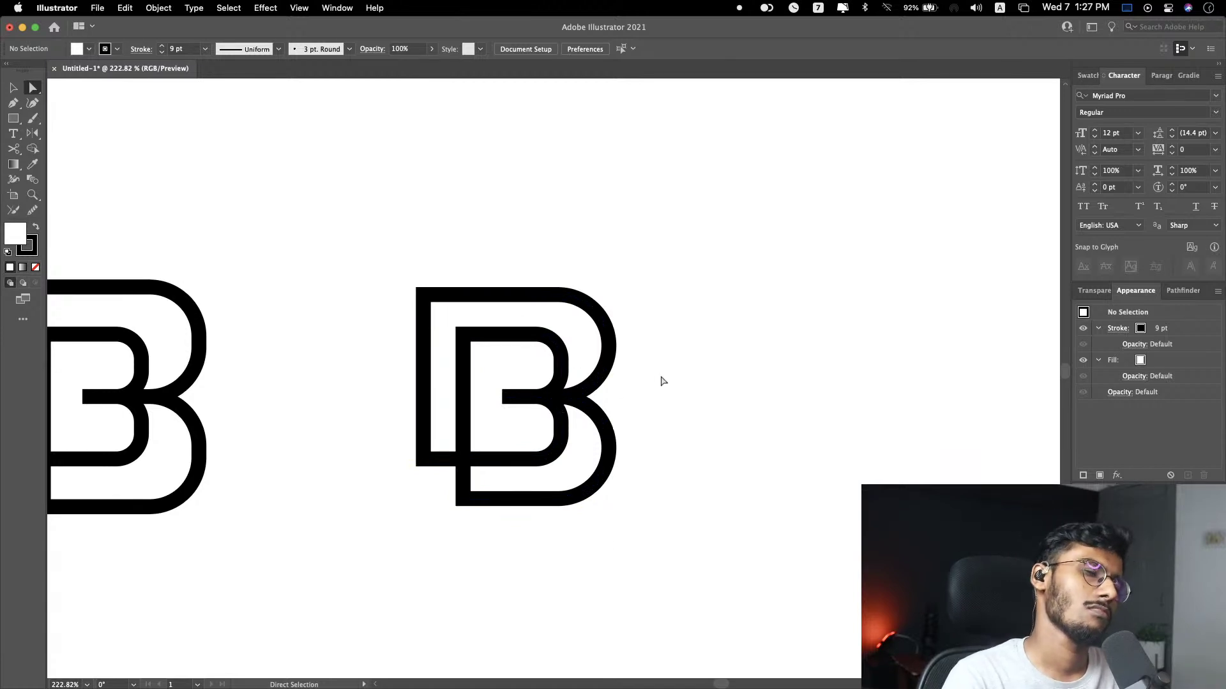
pyautogui.press('super+z')
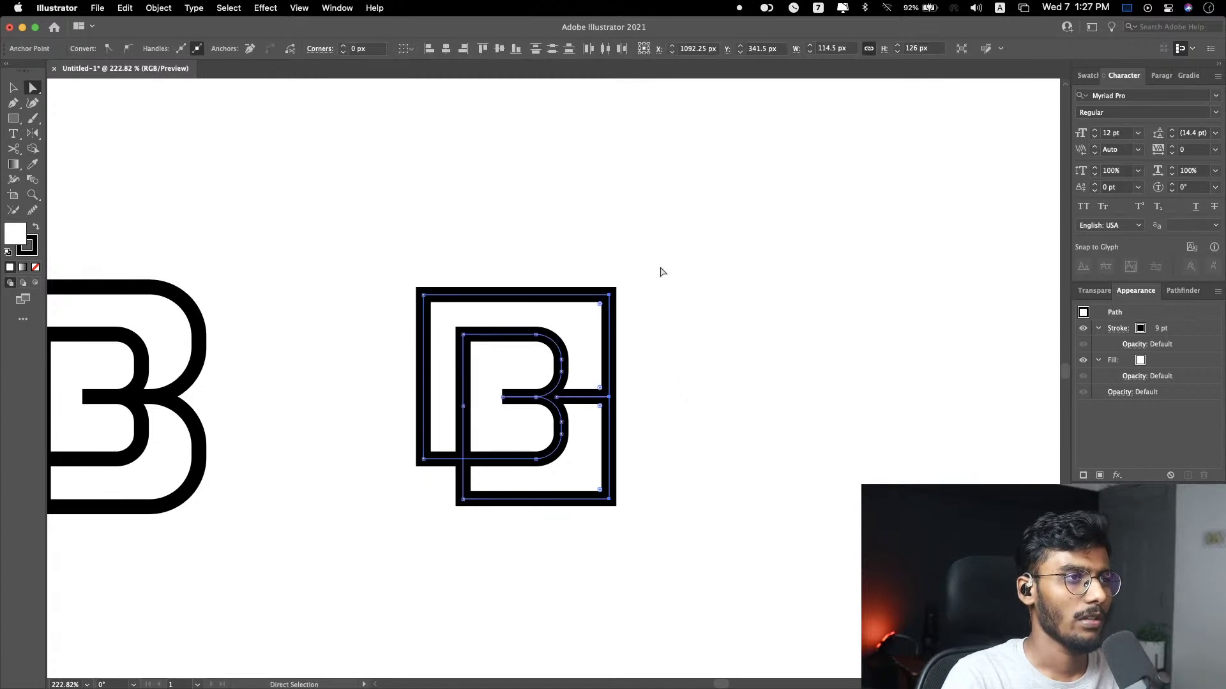
# Step: Try a 109.5 px width for the copy with outer right corners rounded to about 27.67 px, and undo the rounding
pyautogui.moveTo(608, 501); pyautogui.dragTo(600, 501)
pyautogui.click(593, 305)
pyautogui.moveTo(593, 305); pyautogui.dragTo(375, 457)
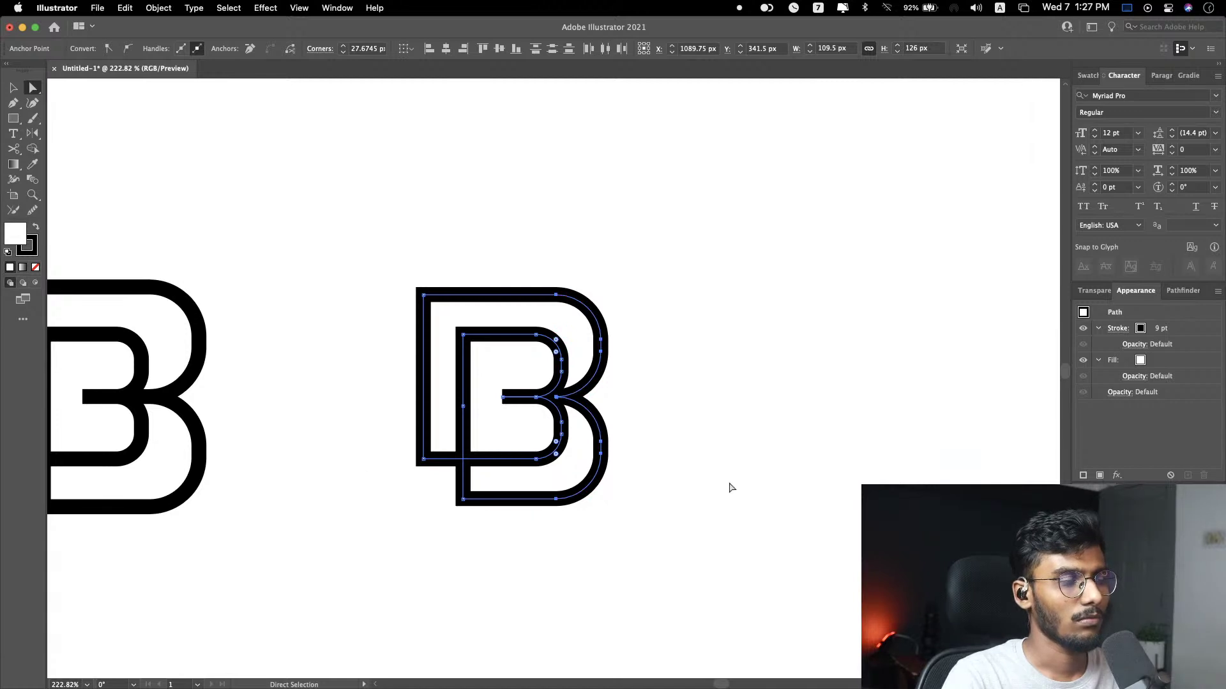
pyautogui.press('super+z')
# Step: Narrow the copy to 106.5 px wide and round its outer right corners as far as they allow
pyautogui.moveTo(601, 501); pyautogui.dragTo(597, 504)
pyautogui.moveTo(594, 321); pyautogui.dragTo(356, 477)
pyautogui.click(700, 454)
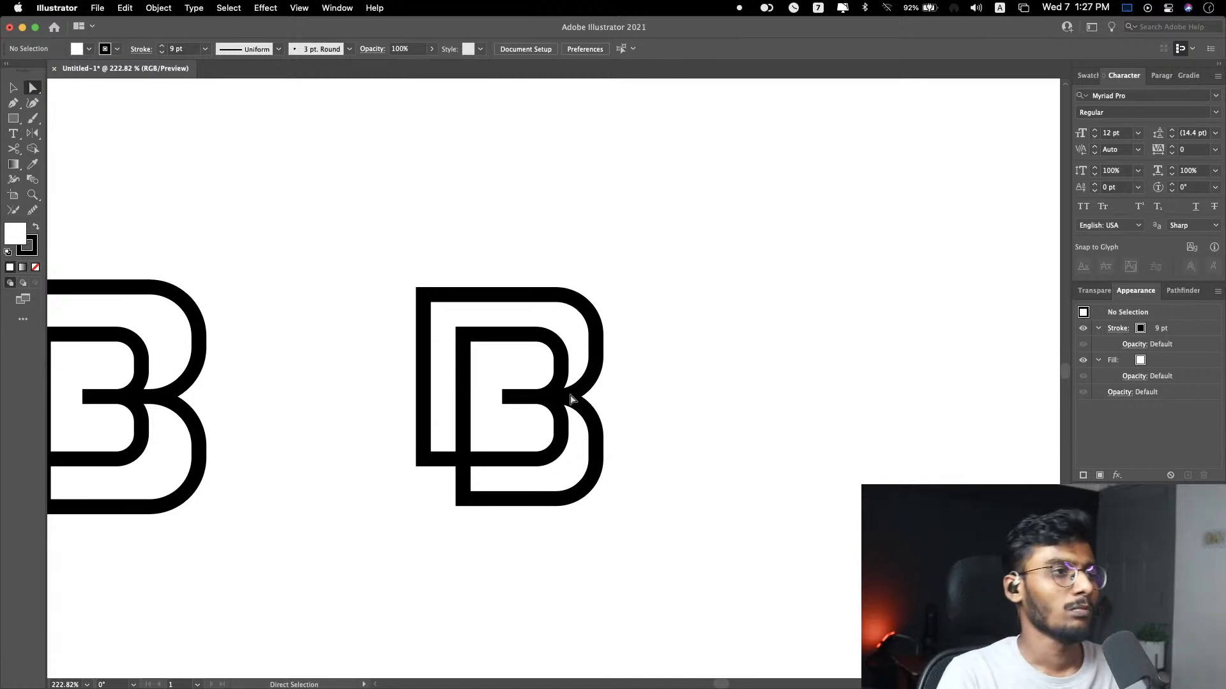
pyautogui.click(547, 398)
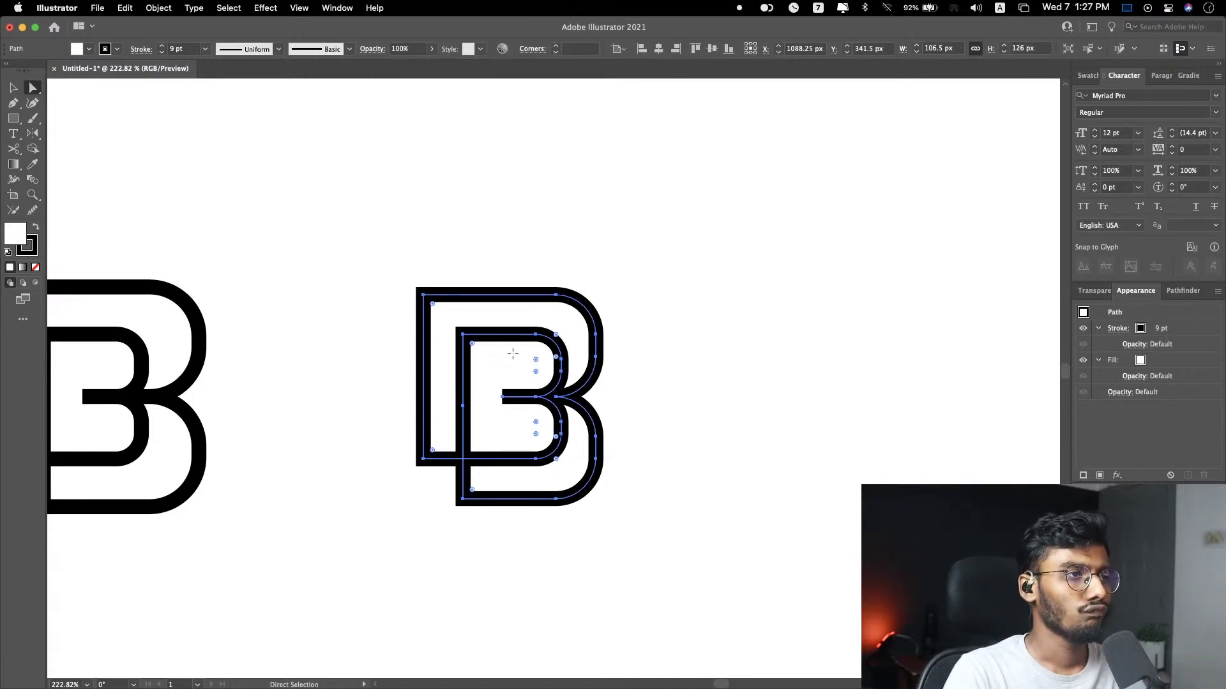
pyautogui.click(832, 408)
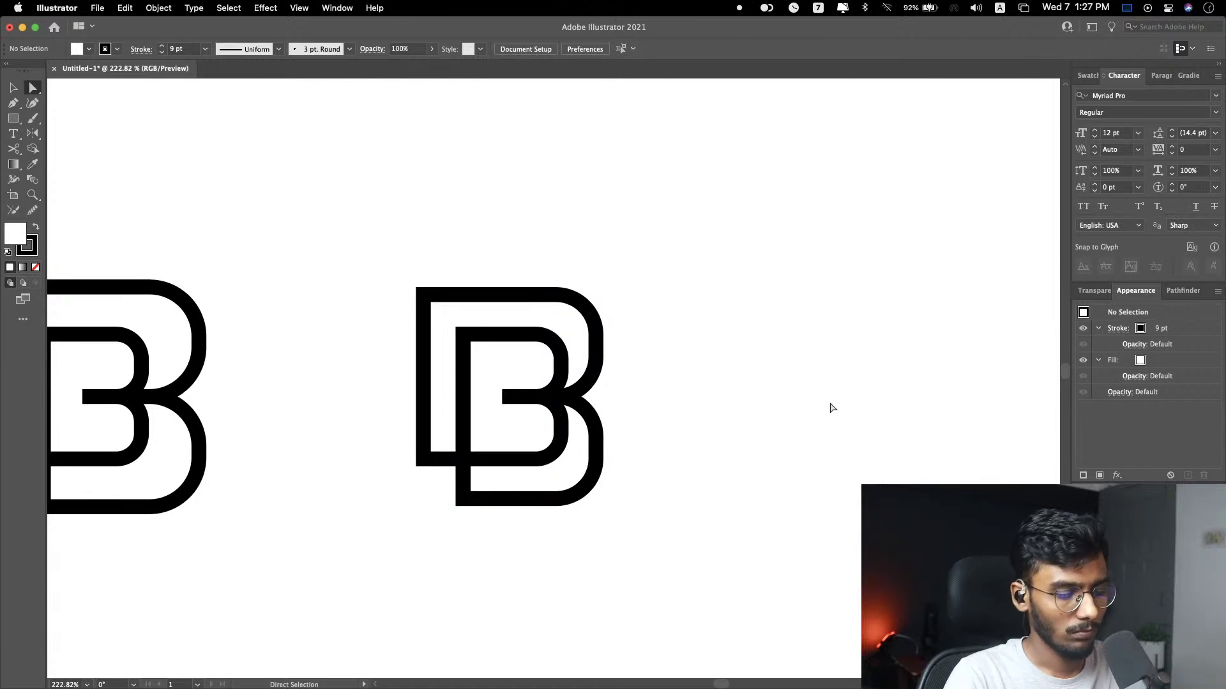
# Step: Set the narrowed double-B copy's stroke weight to 8 pt and deselect it
pyautogui.press('v')
pyautogui.moveTo(640, 199); pyautogui.dragTo(358, 541)
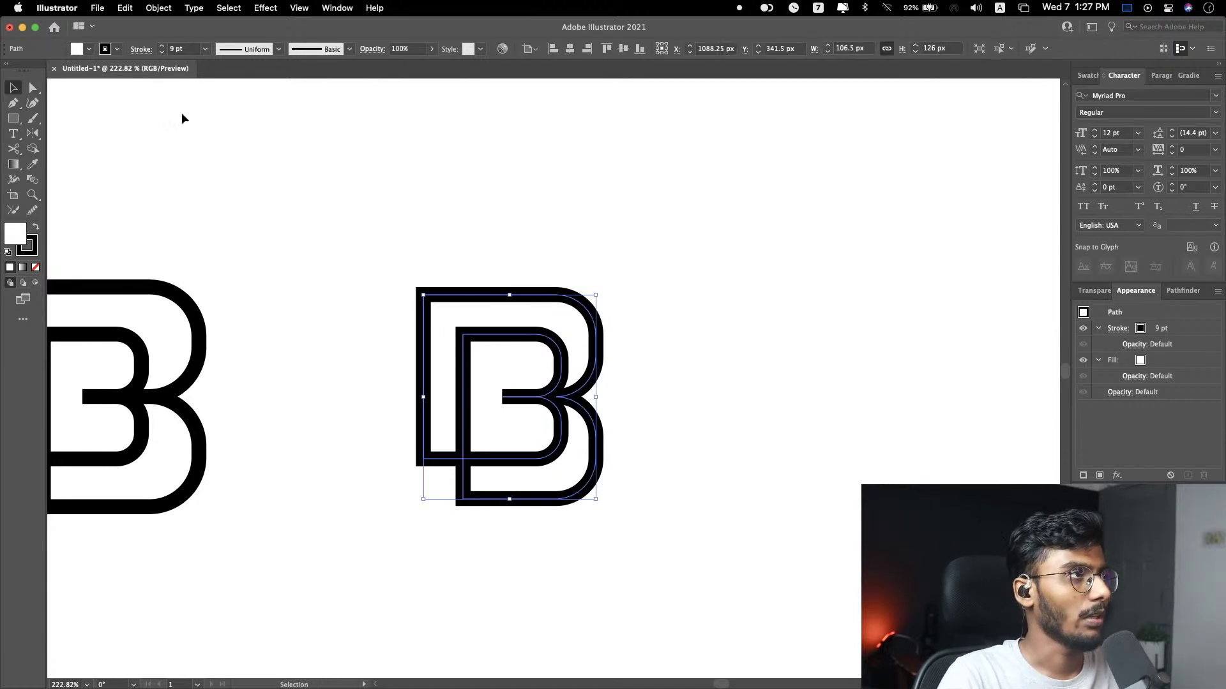
pyautogui.click(161, 53)
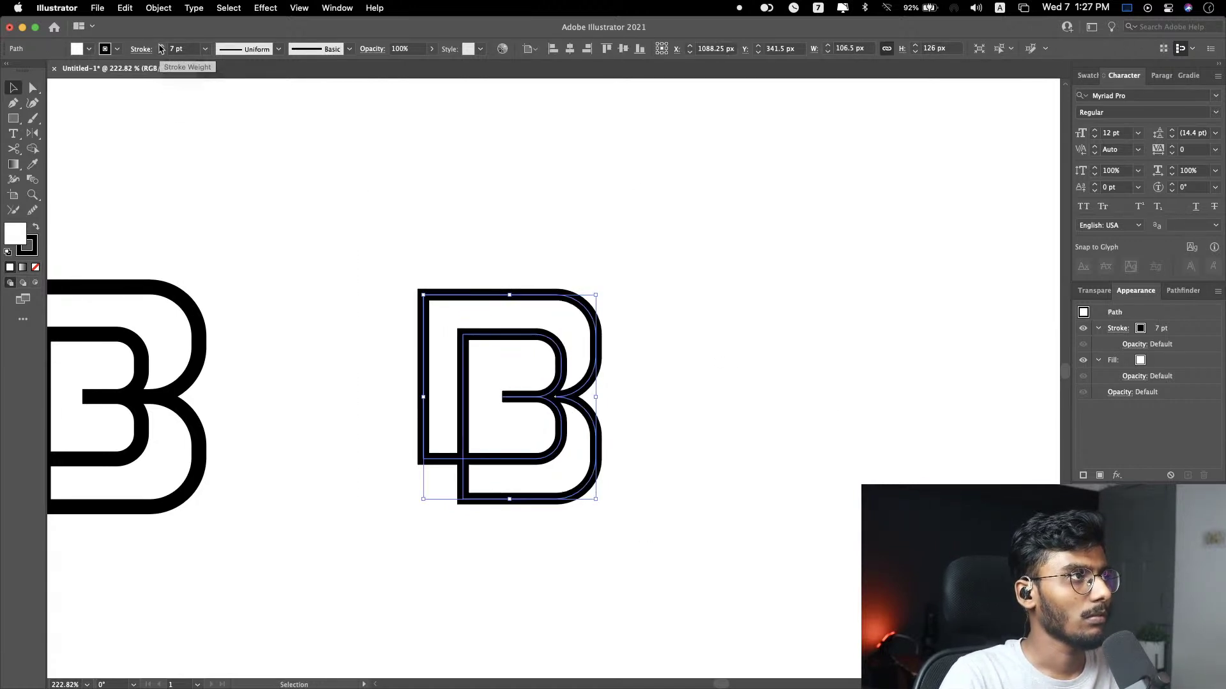
pyautogui.click(816, 332)
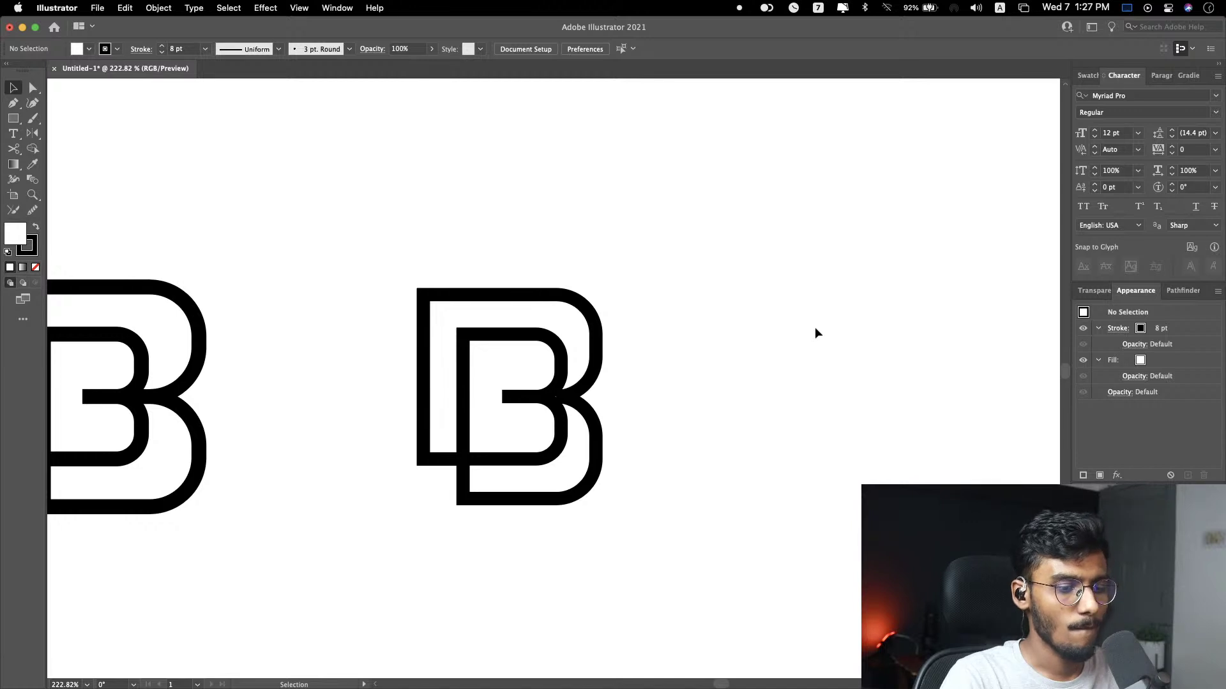
# Step: Increase the narrowed double-B copy's stroke weight to 11 pt and deselect it
pyautogui.moveTo(684, 276); pyautogui.dragTo(582, 316)
pyautogui.click(161, 48)
pyautogui.click(162, 47)
pyautogui.click(161, 47)
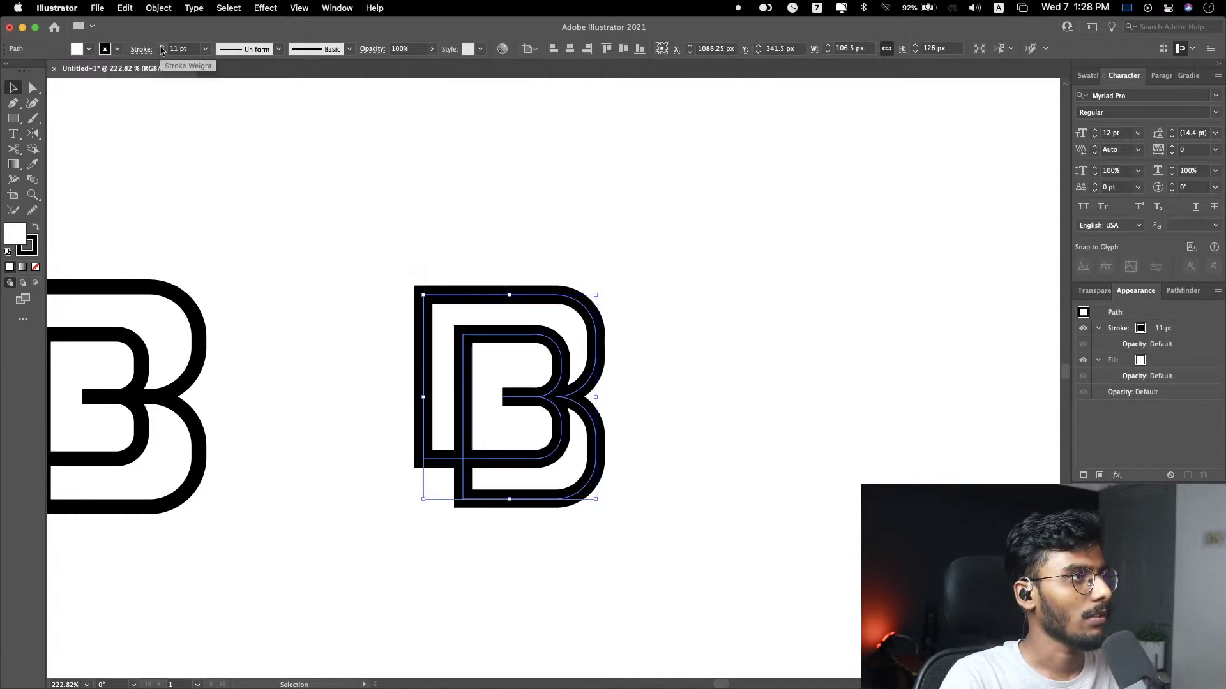
pyautogui.click(279, 191)
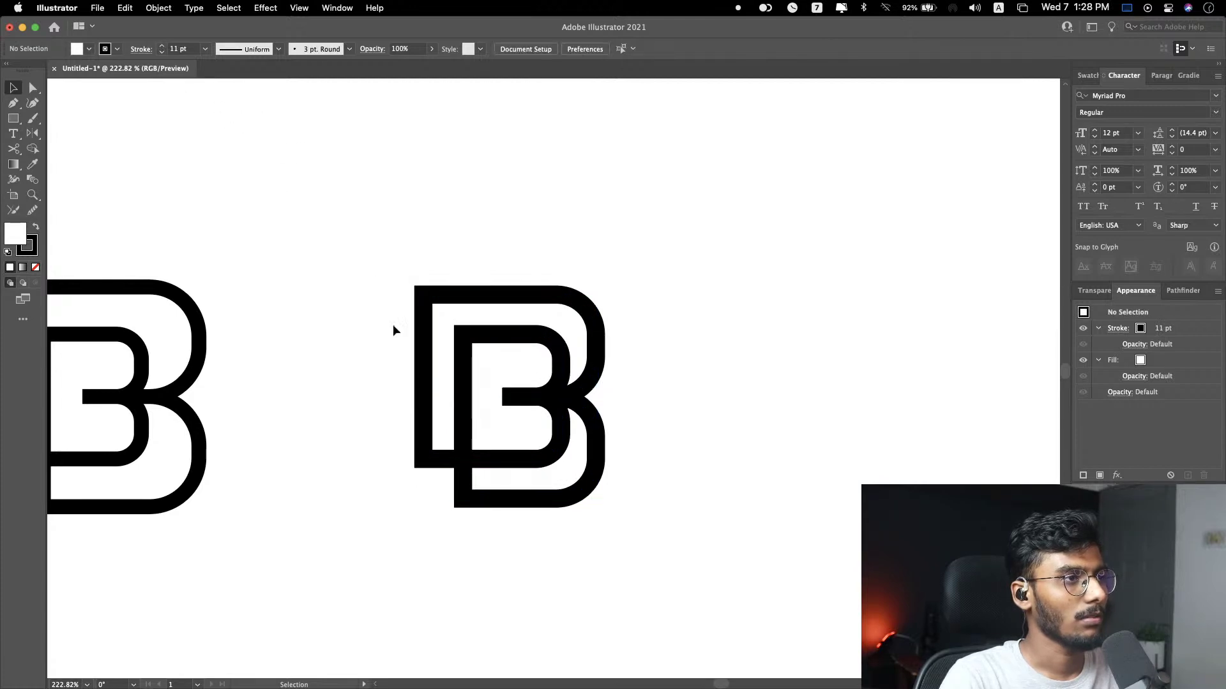
pyautogui.moveTo(362, 212); pyautogui.dragTo(555, 520)
pyautogui.click(726, 504)
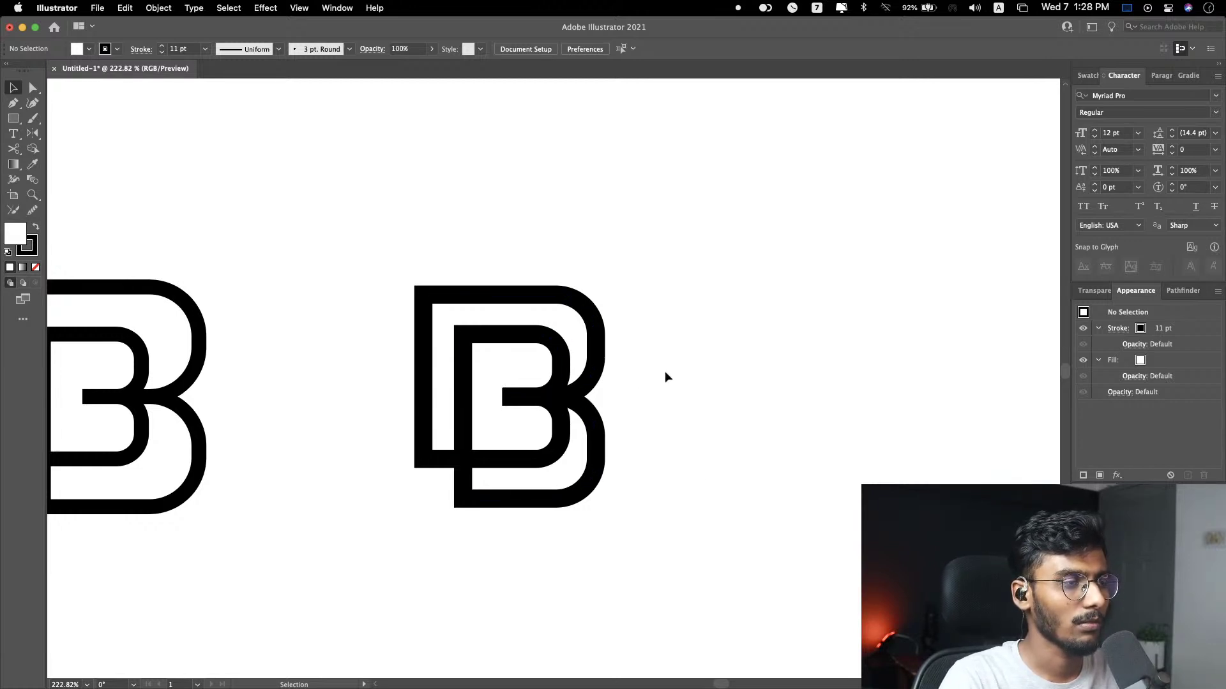
# Step: Try extending the middle bar of the inner B to reach its vertical stem, and undo the extension
pyautogui.press('a')
pyautogui.moveTo(503, 398); pyautogui.dragTo(467, 399)
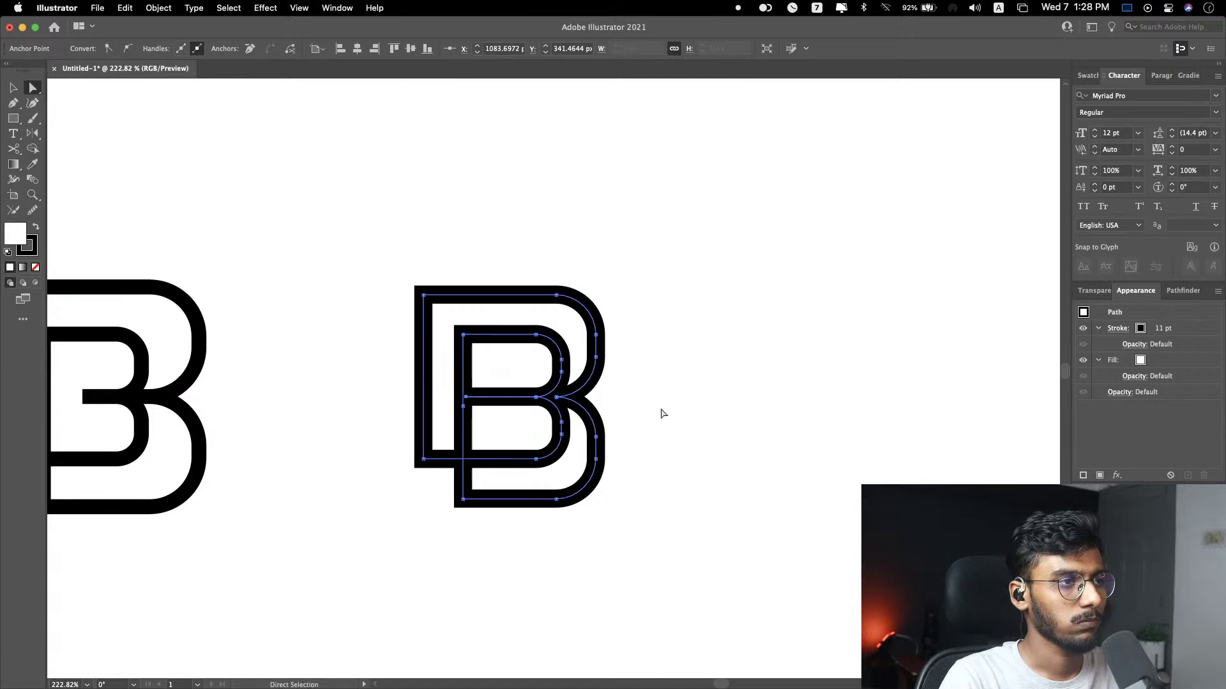
pyautogui.click(715, 416)
pyautogui.press('super+z')
pyautogui.click(766, 400)
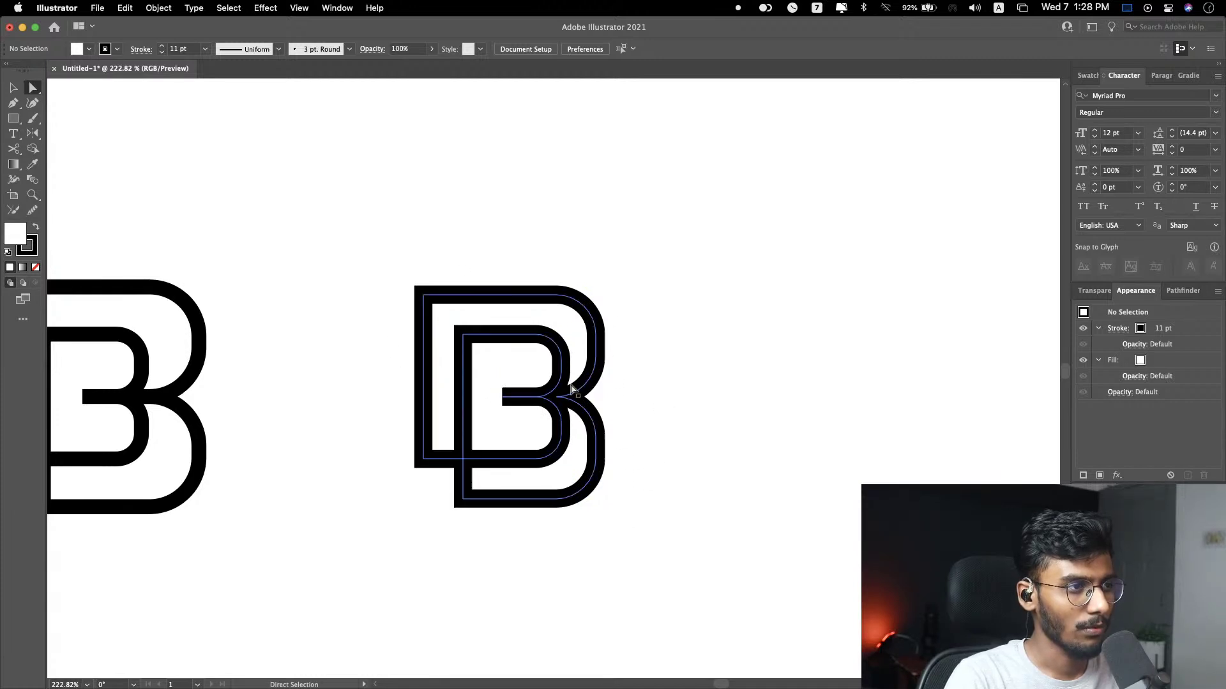
# Step: Set the narrowed double-B copy's stroke weight to 10 pt and deselect it
pyautogui.scroll(-3, 674, 404)
pyautogui.press('v')
pyautogui.moveTo(678, 318); pyautogui.dragTo(544, 495)
pyautogui.click(697, 427)
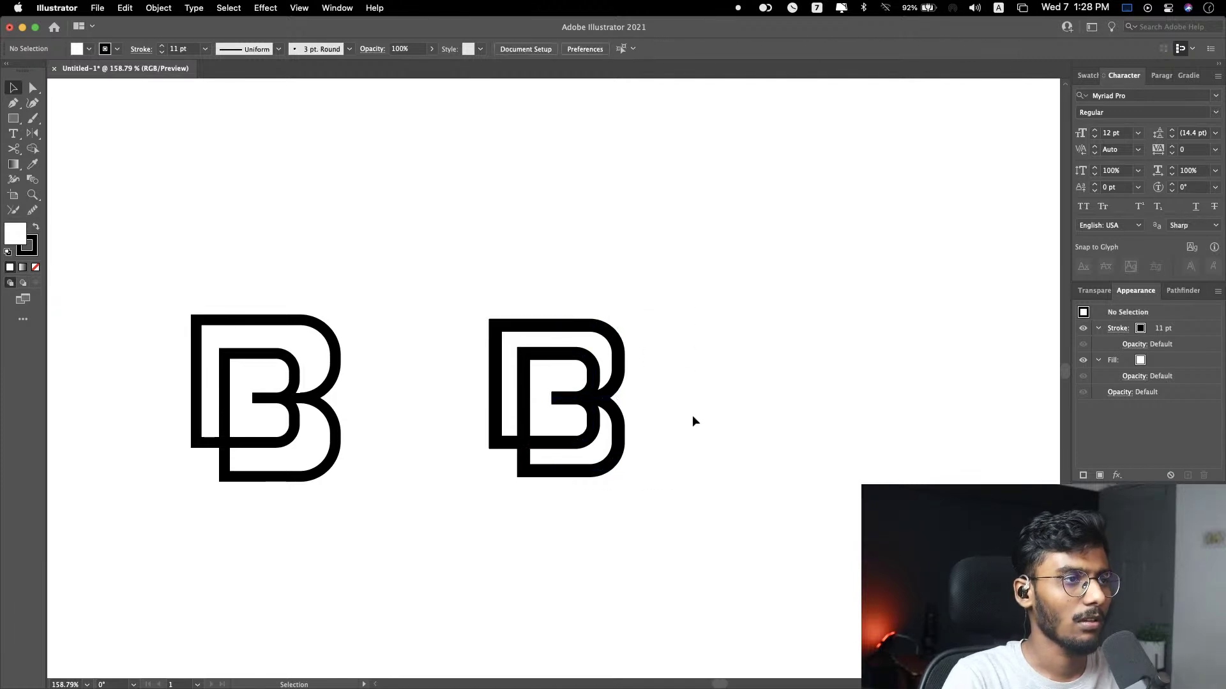
pyautogui.moveTo(698, 432); pyautogui.dragTo(468, 438)
pyautogui.click(162, 53)
pyautogui.click(752, 427)
pyautogui.scroll(3, 686, 421)
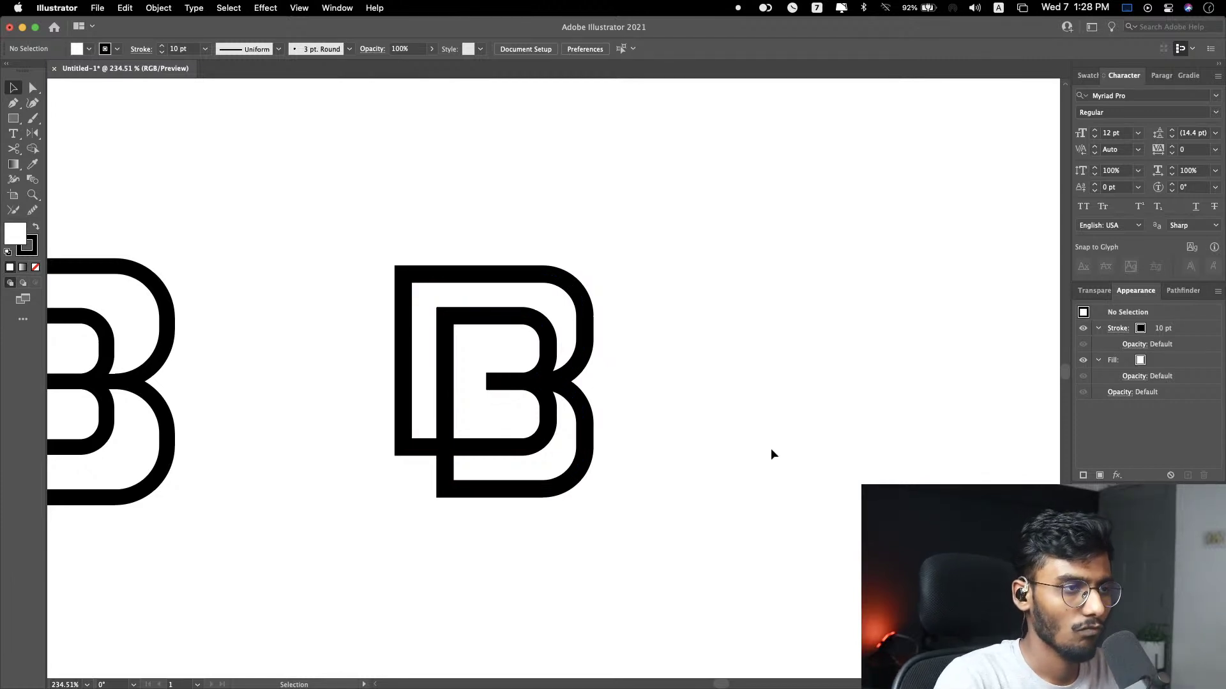
pyautogui.scroll(-3, 682, 484)
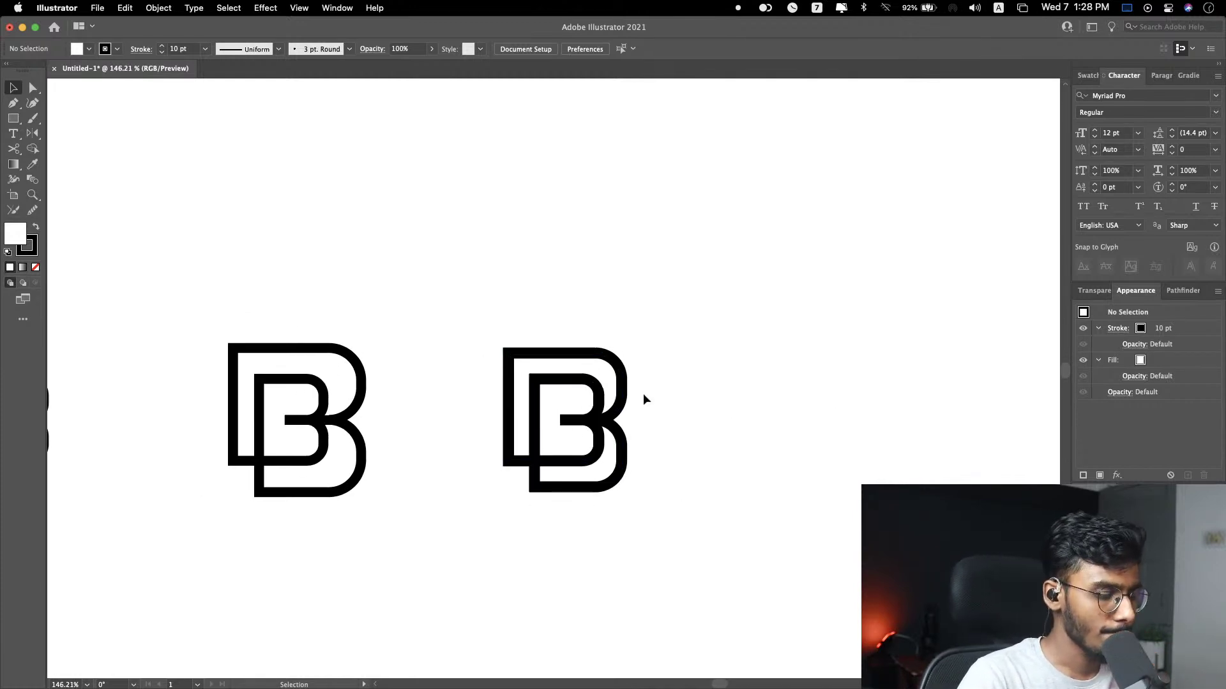
# Step: Try widening the narrowed copy to 109.5 px by shifting its outer left edge outward
pyautogui.press('a')
pyautogui.click(508, 475)
pyautogui.moveTo(508, 463); pyautogui.dragTo(505, 466)
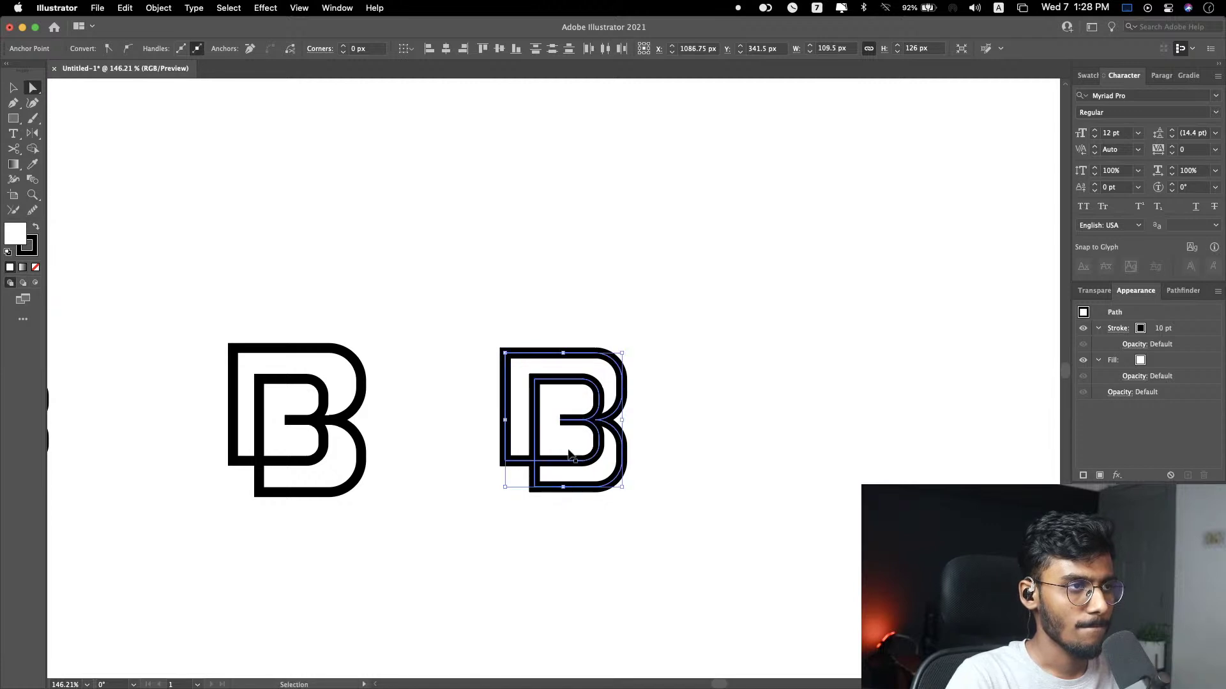
pyautogui.click(704, 316)
# Step: Duplicate the narrowed double-B monogram 217 px horizontally to the right
pyautogui.press('v')
pyautogui.click(597, 412)
pyautogui.moveTo(597, 412); pyautogui.dragTo(828, 412)
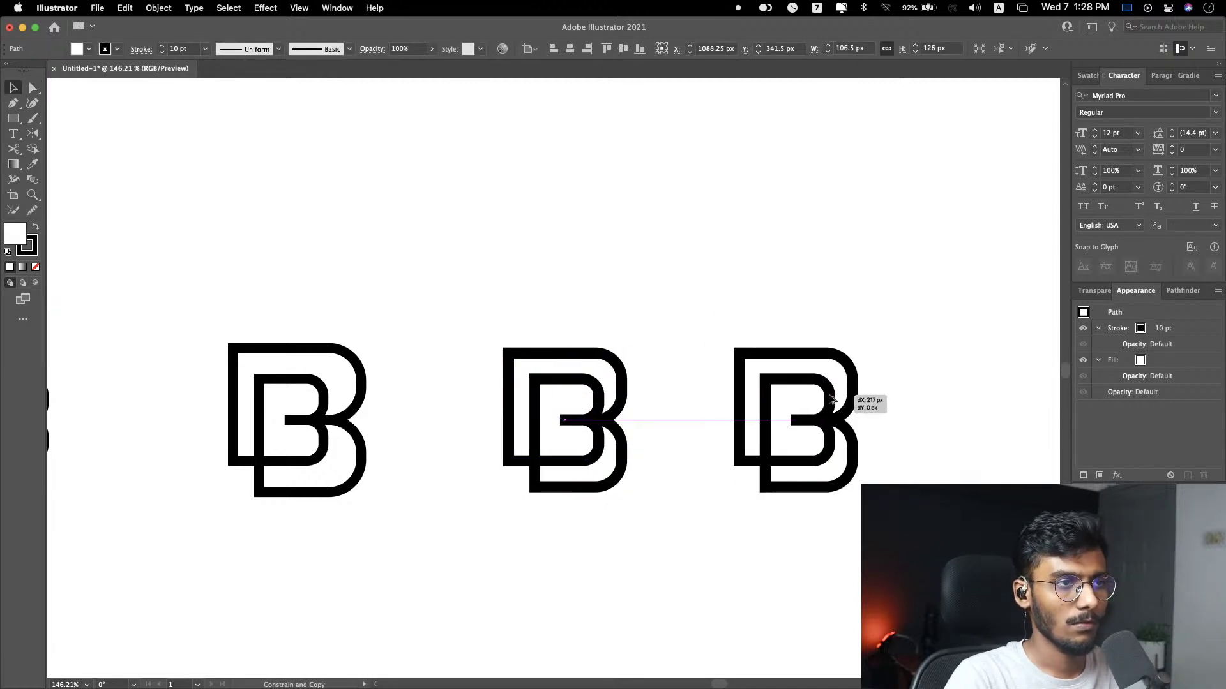
pyautogui.click(902, 392)
pyautogui.hscroll(4, 784, 450)
pyautogui.scroll(5, 782, 443)
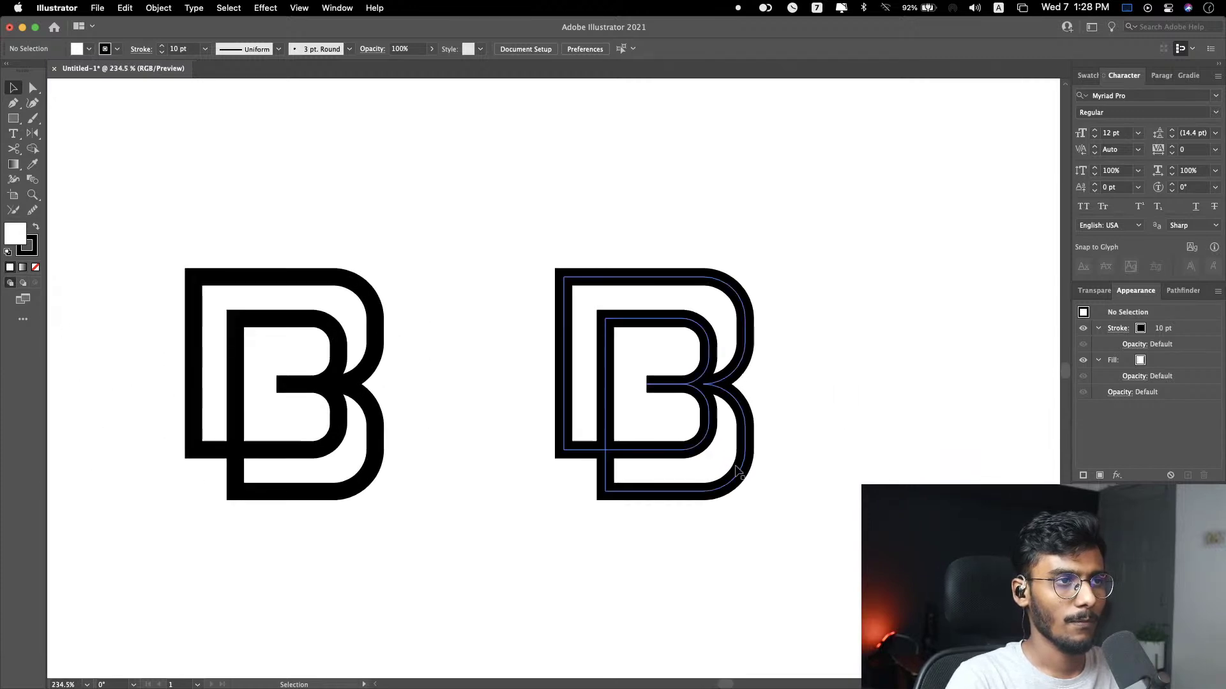
# Step: Widen the new double-B copy to 108.5 px by nudging its outer left edge outward
pyautogui.press('a')
pyautogui.moveTo(420, 237); pyautogui.dragTo(472, 493)
pyautogui.press('Left')
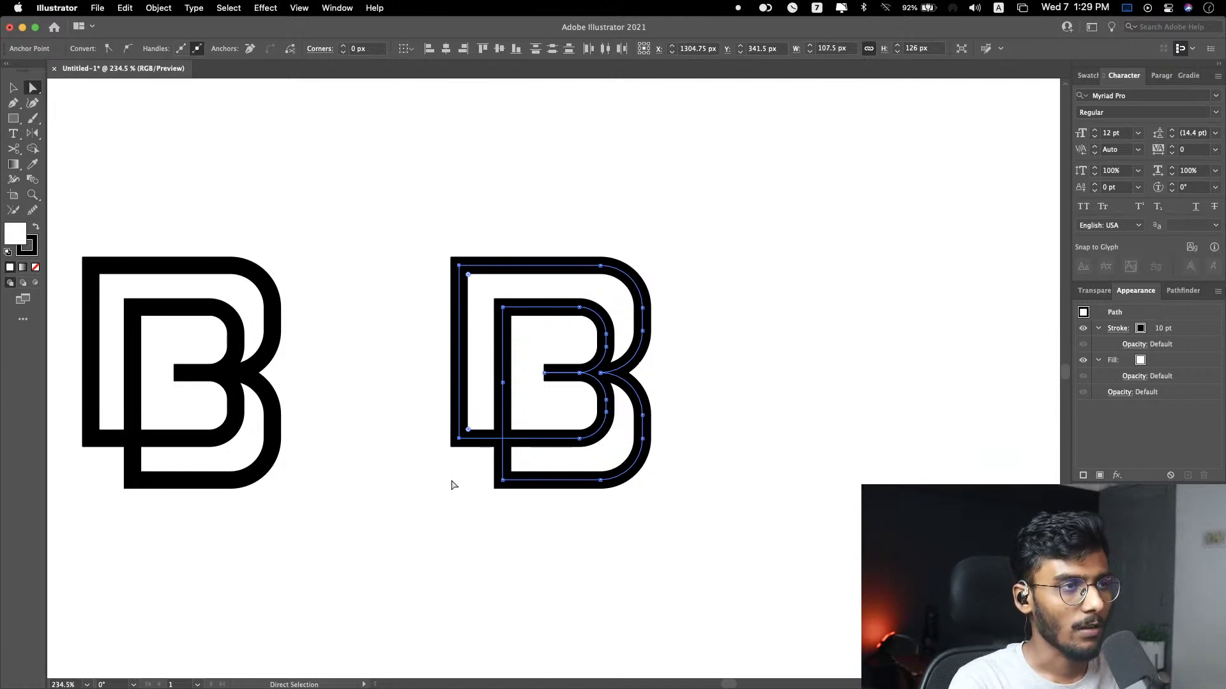
pyautogui.click(728, 276)
pyautogui.moveTo(411, 218); pyautogui.dragTo(708, 293)
pyautogui.click(827, 298)
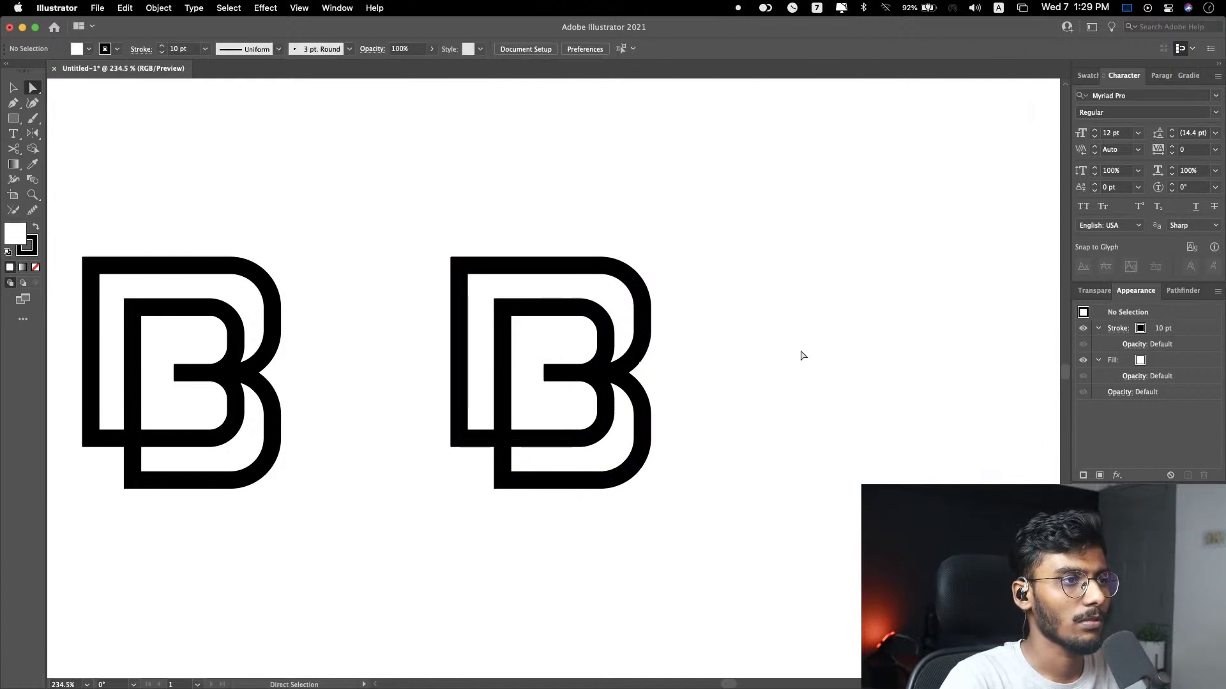
pyautogui.moveTo(412, 211); pyautogui.dragTo(475, 478)
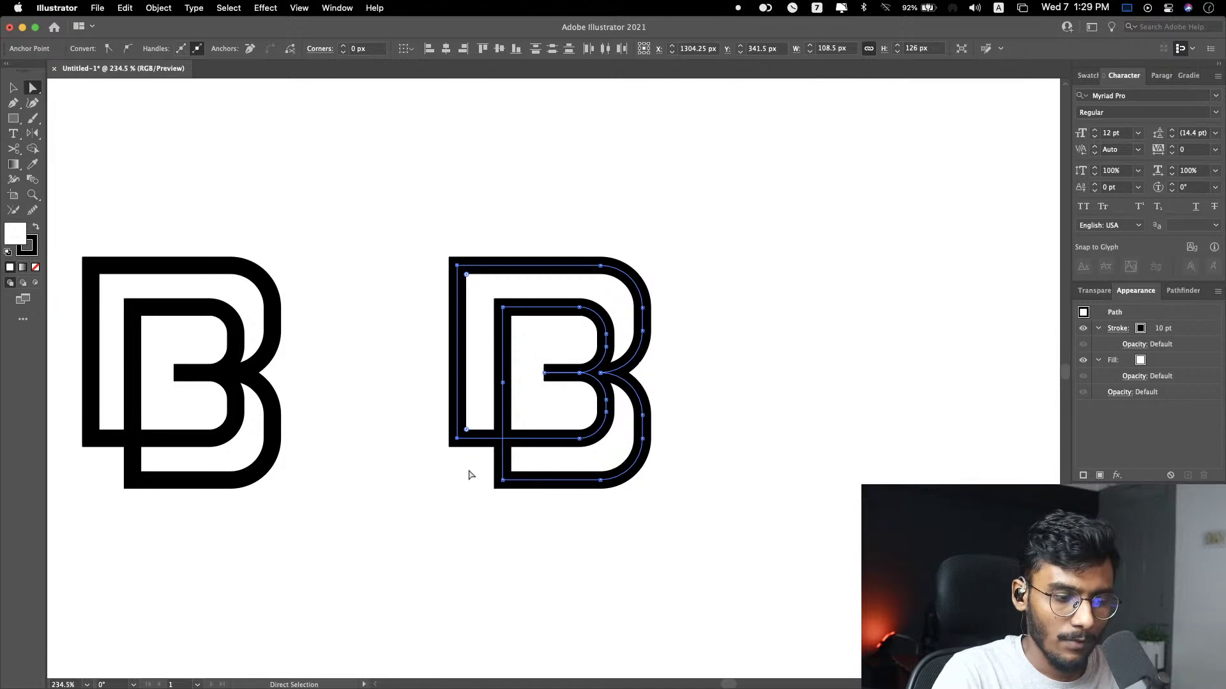
pyautogui.click(840, 381)
# Step: Try a radius of about 10.25 px on the upper lobe's outer right corners, and restore the full 24.67 px rounding
pyautogui.click(601, 372)
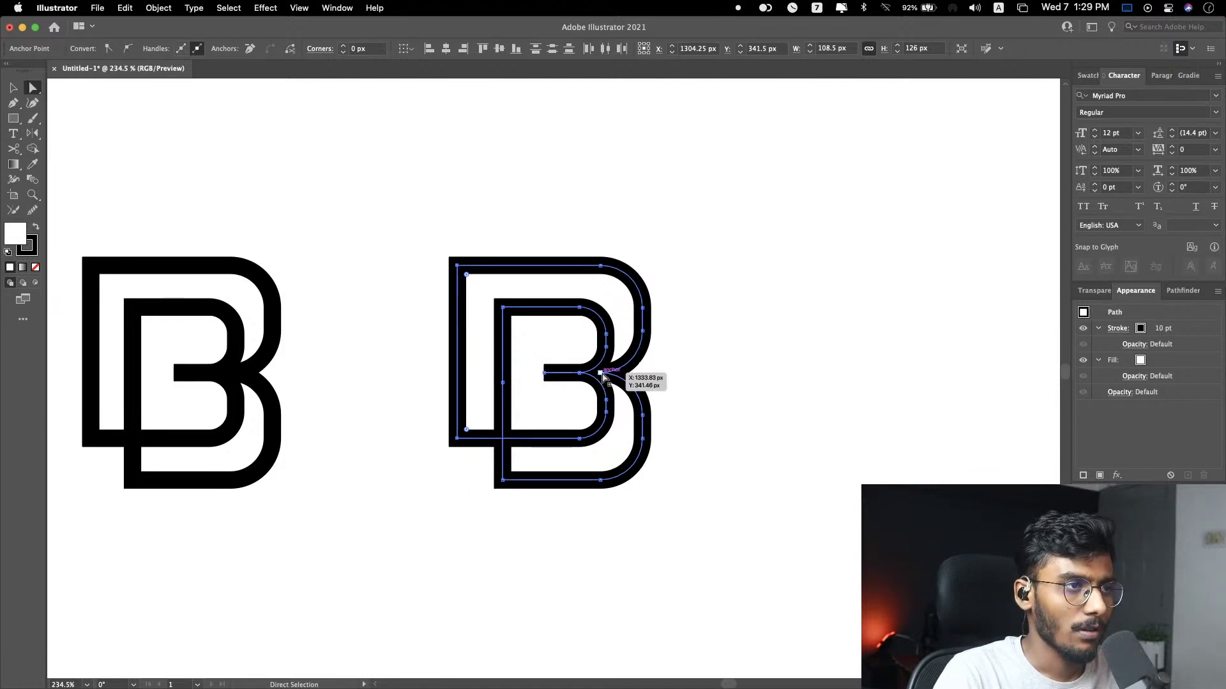
pyautogui.moveTo(601, 373); pyautogui.dragTo(603, 378)
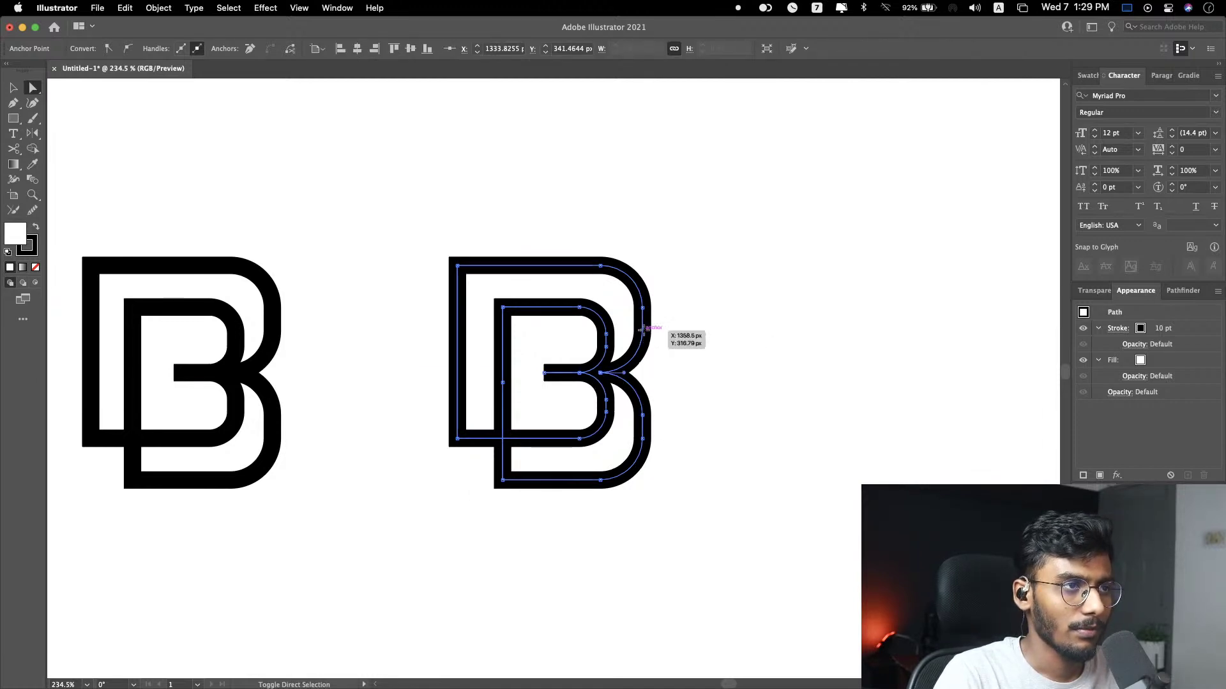
pyautogui.moveTo(607, 325); pyautogui.dragTo(640, 301)
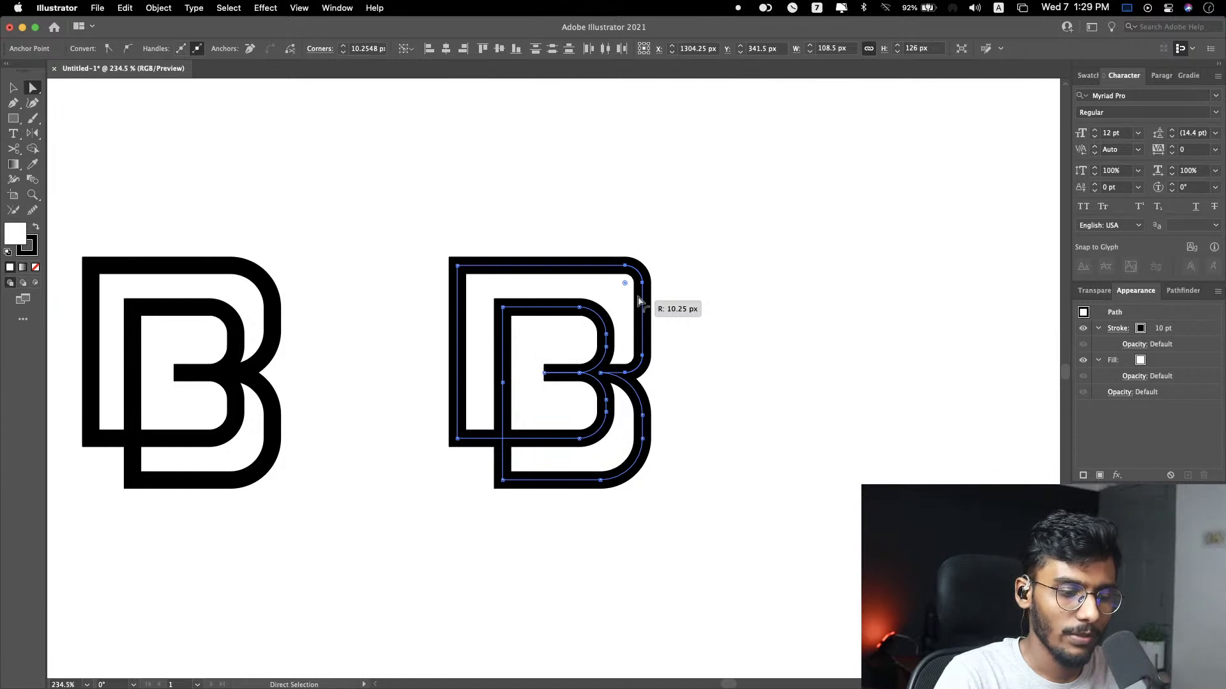
pyautogui.moveTo(639, 302); pyautogui.dragTo(549, 324)
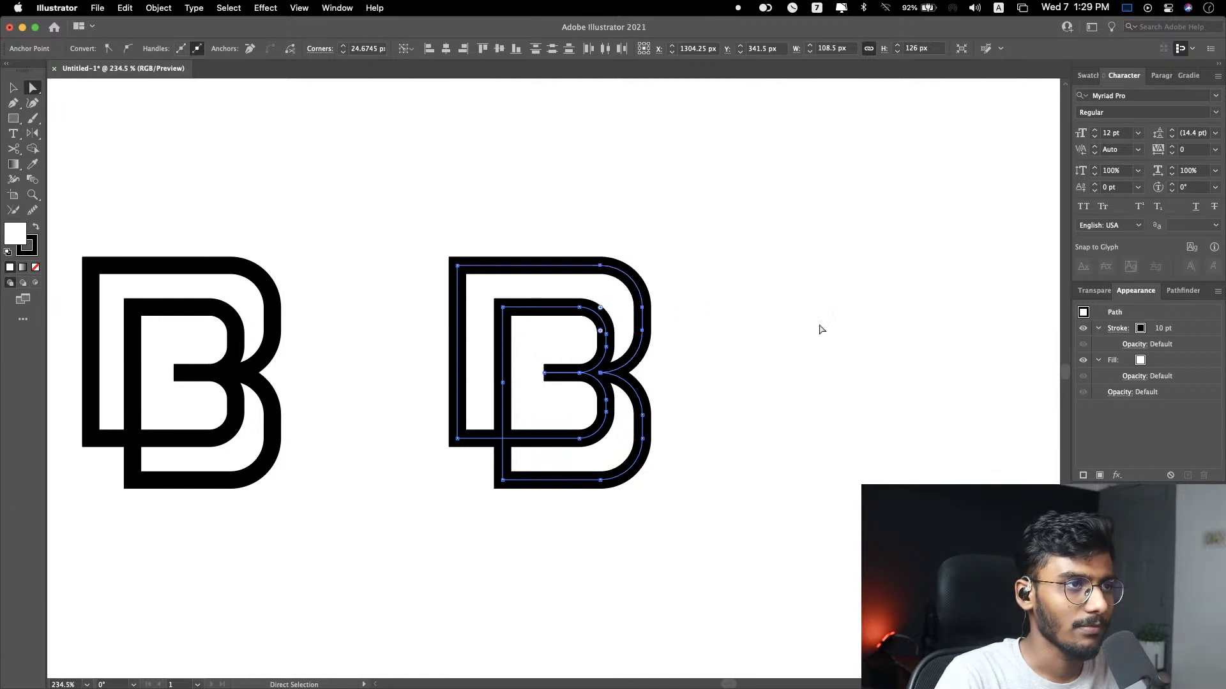
# Step: Try moving the anchor at the outer right notch inward to the inner B's notch
pyautogui.click(600, 373)
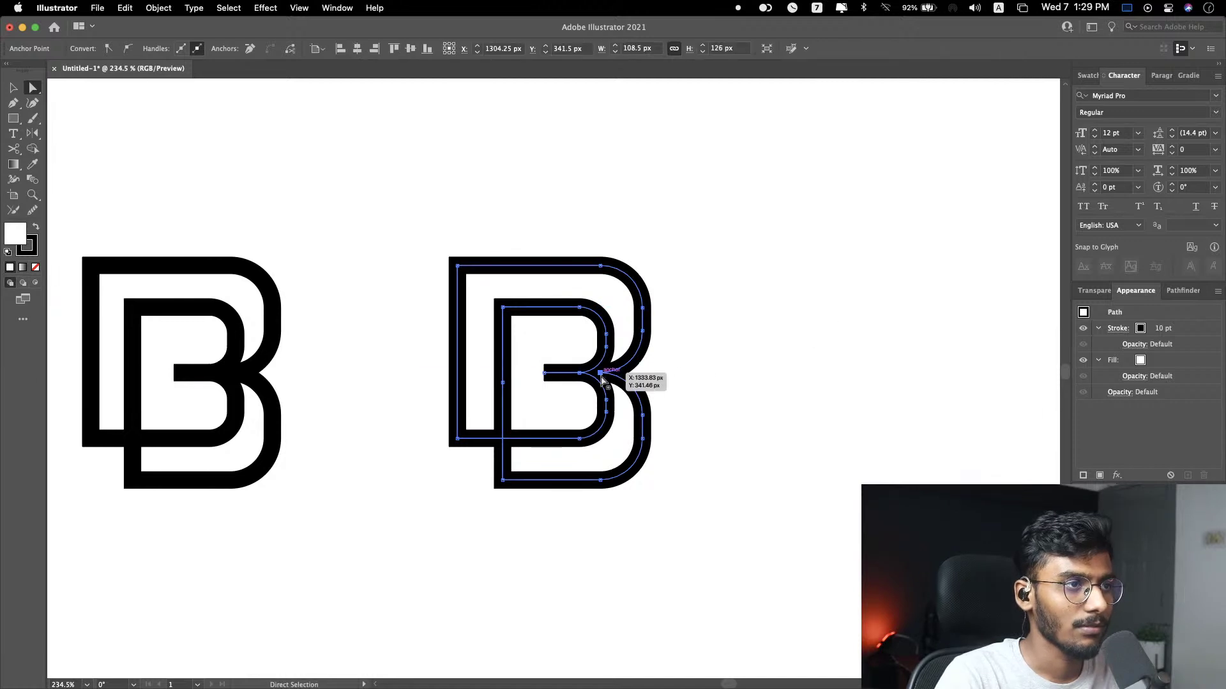
pyautogui.moveTo(600, 373); pyautogui.dragTo(579, 374)
pyautogui.click(790, 379)
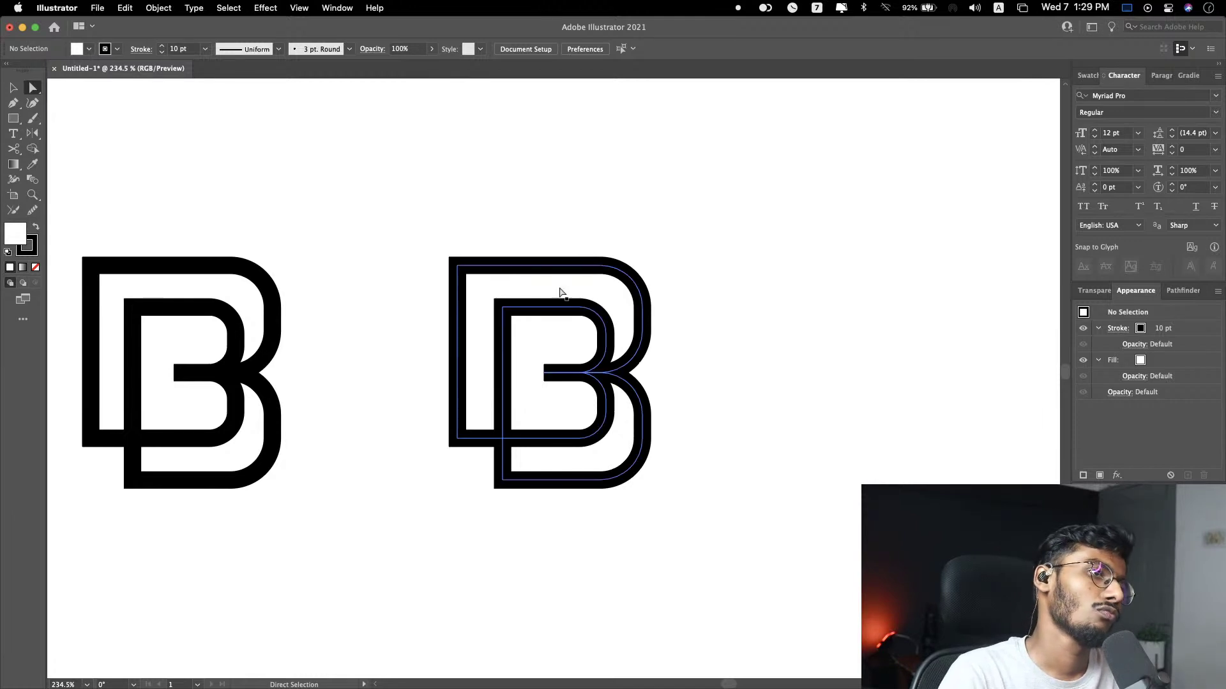
# Step: Try rounding the upper-left corner of the inner B, and undo the rounding
pyautogui.click(455, 269)
pyautogui.click(503, 308)
pyautogui.moveTo(512, 319); pyautogui.dragTo(564, 350)
pyautogui.press('super+z')
# Step: Round the newest copy's outer upper-left corner with a large radius and its inner upper-left corner with a smaller one
pyautogui.click(458, 265)
pyautogui.moveTo(466, 275); pyautogui.dragTo(518, 325)
pyautogui.click(503, 309)
pyautogui.click(752, 364)
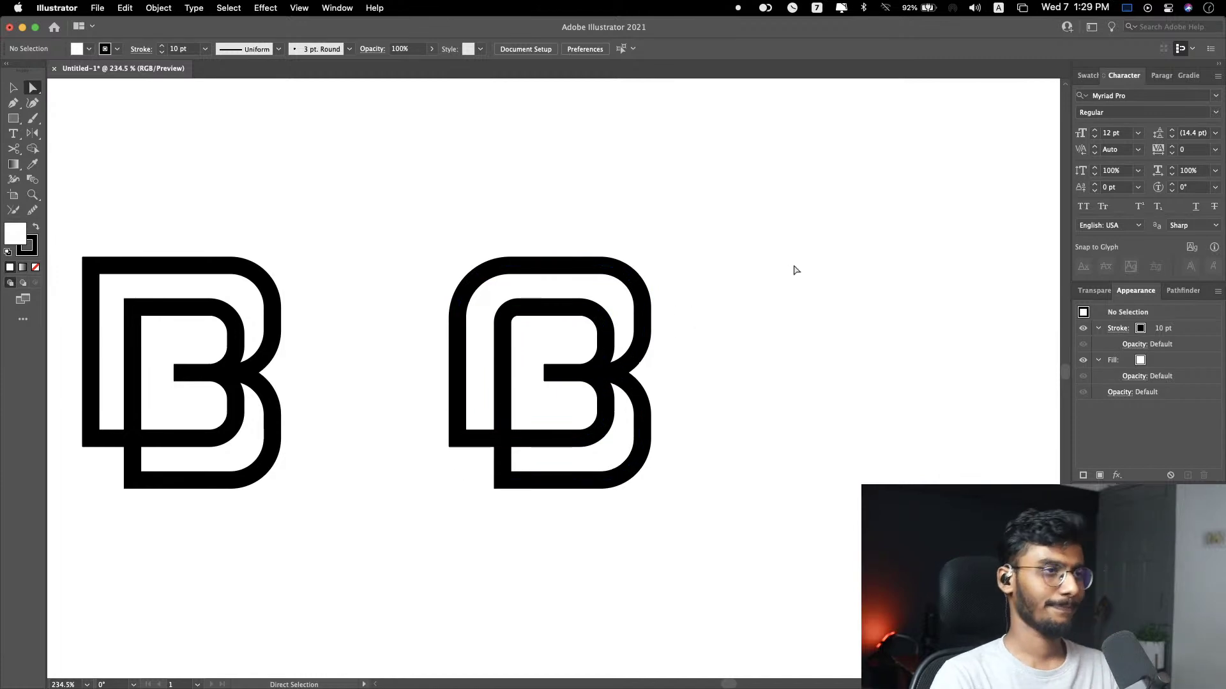
# Step: Try reshaping the rounded copy's middle bar near the outer right notch, and undo the change
pyautogui.click(643, 378)
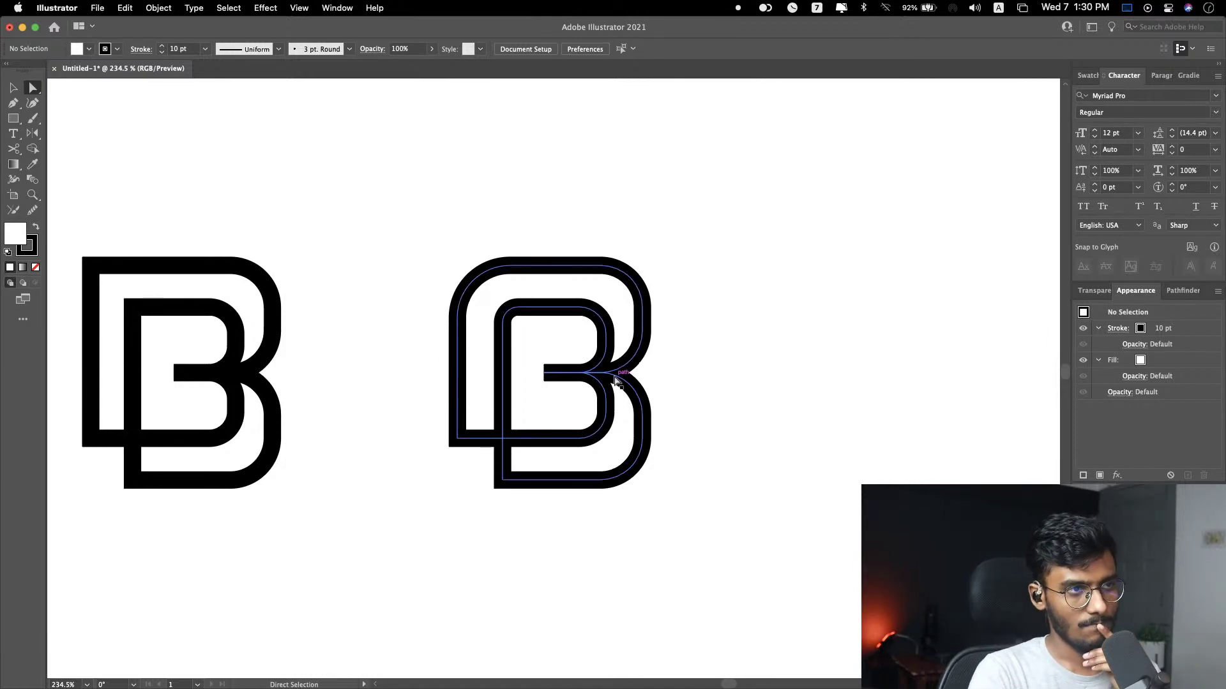
pyautogui.moveTo(545, 374); pyautogui.dragTo(617, 377)
pyautogui.press('super+z')
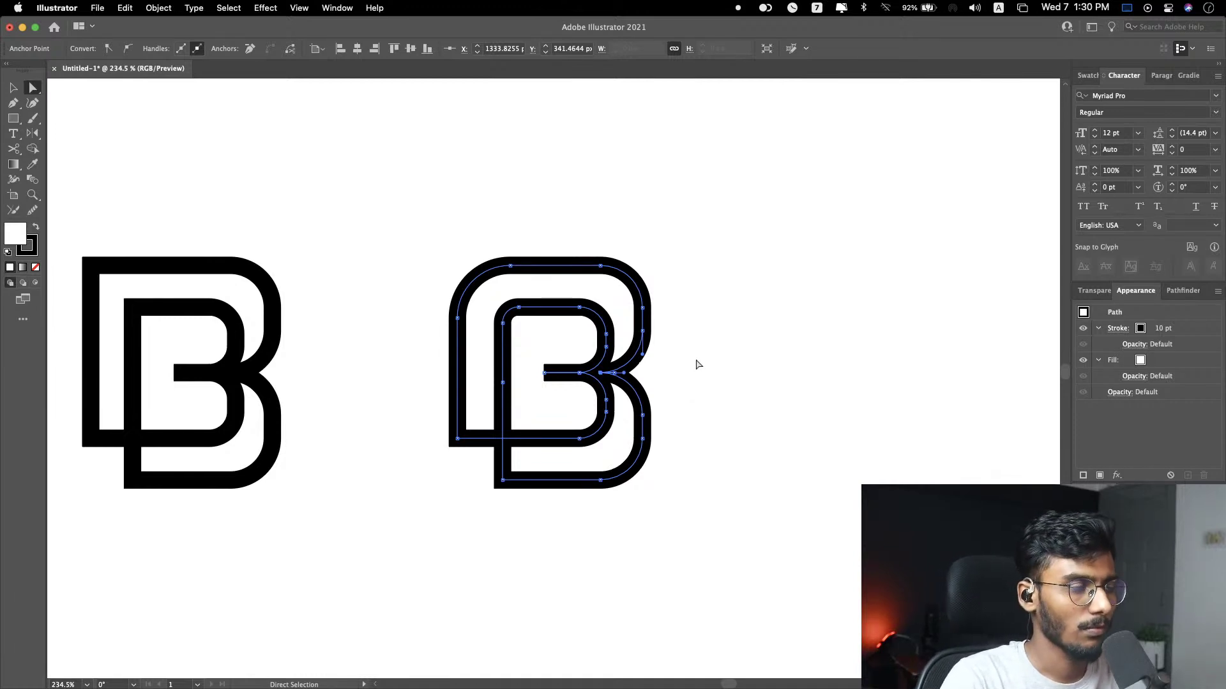
pyautogui.click(692, 369)
# Step: Examine the rounded double-B copy up close and compare it with the square-cornered versions beside it
pyautogui.hscroll(3, 781, 354)
pyautogui.hscroll(3, 782, 355)
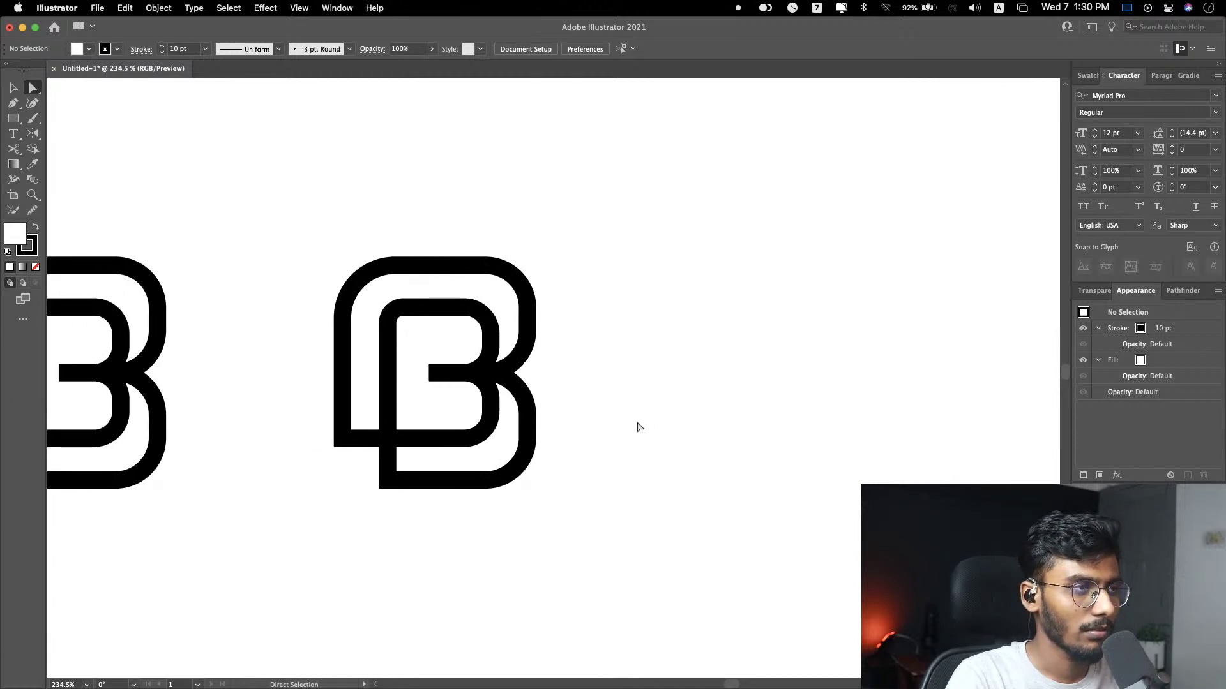
pyautogui.press('v')
pyautogui.moveTo(606, 243); pyautogui.dragTo(454, 476)
pyautogui.click(683, 437)
pyautogui.scroll(-3, 683, 439)
pyautogui.scroll(4, 683, 439)
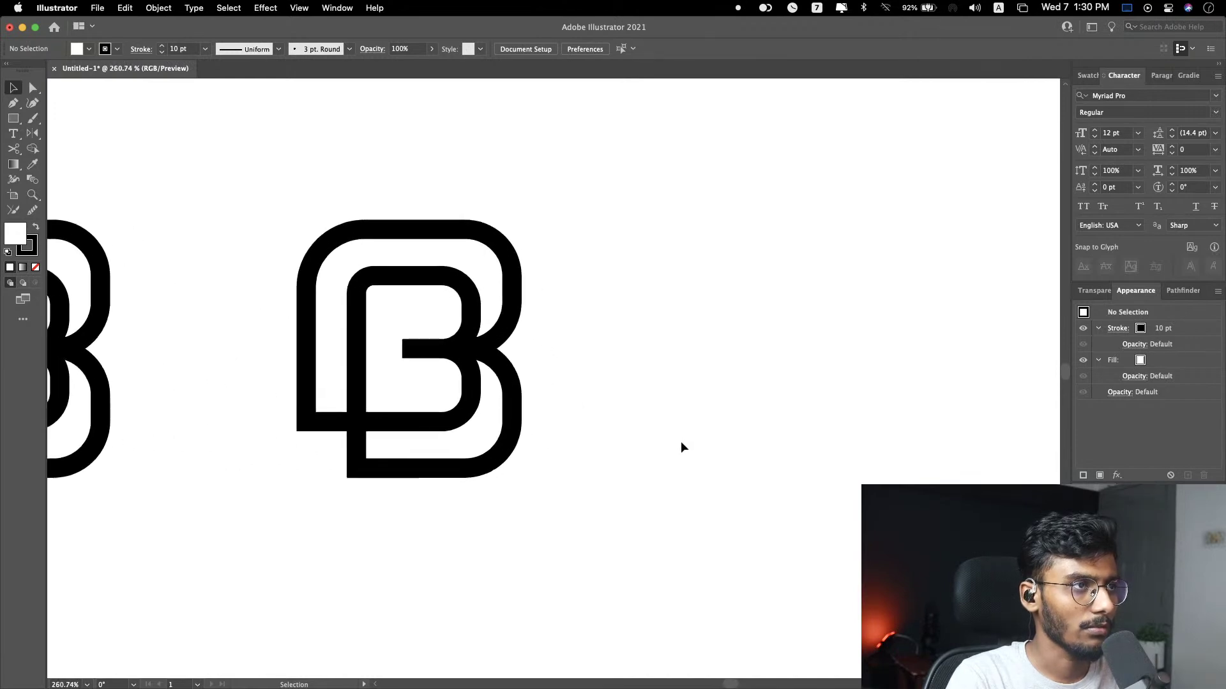
pyautogui.hscroll(-5, 681, 442)
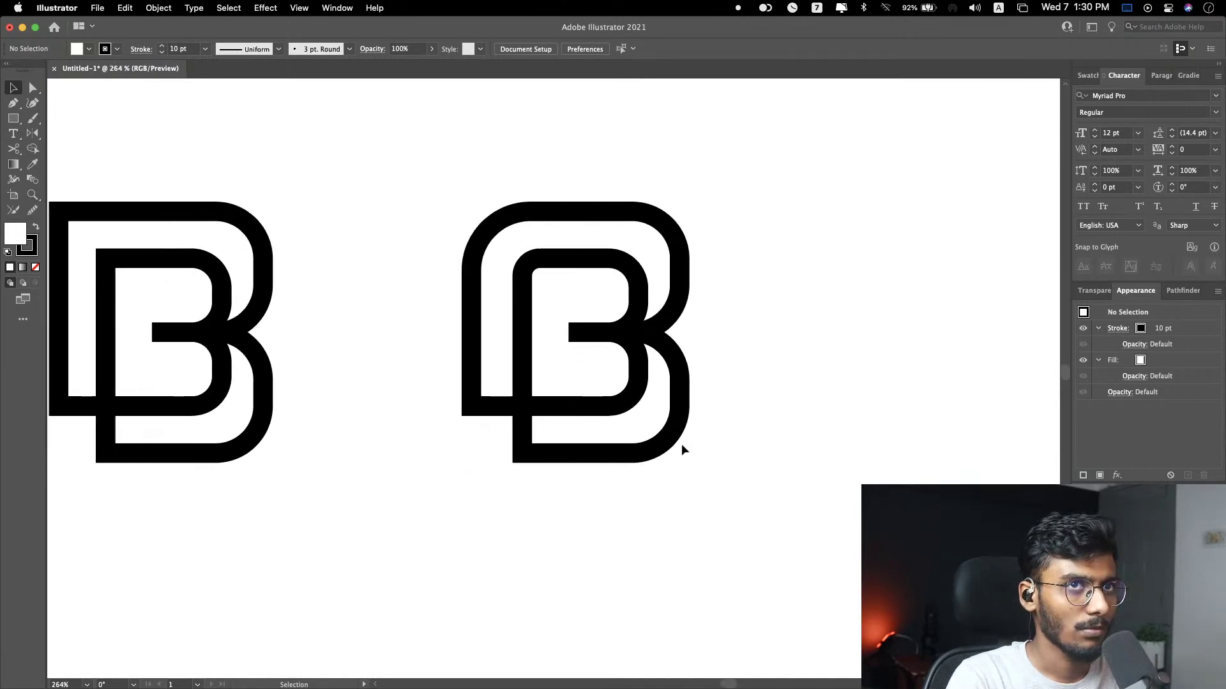
pyautogui.hscroll(8, 680, 454)
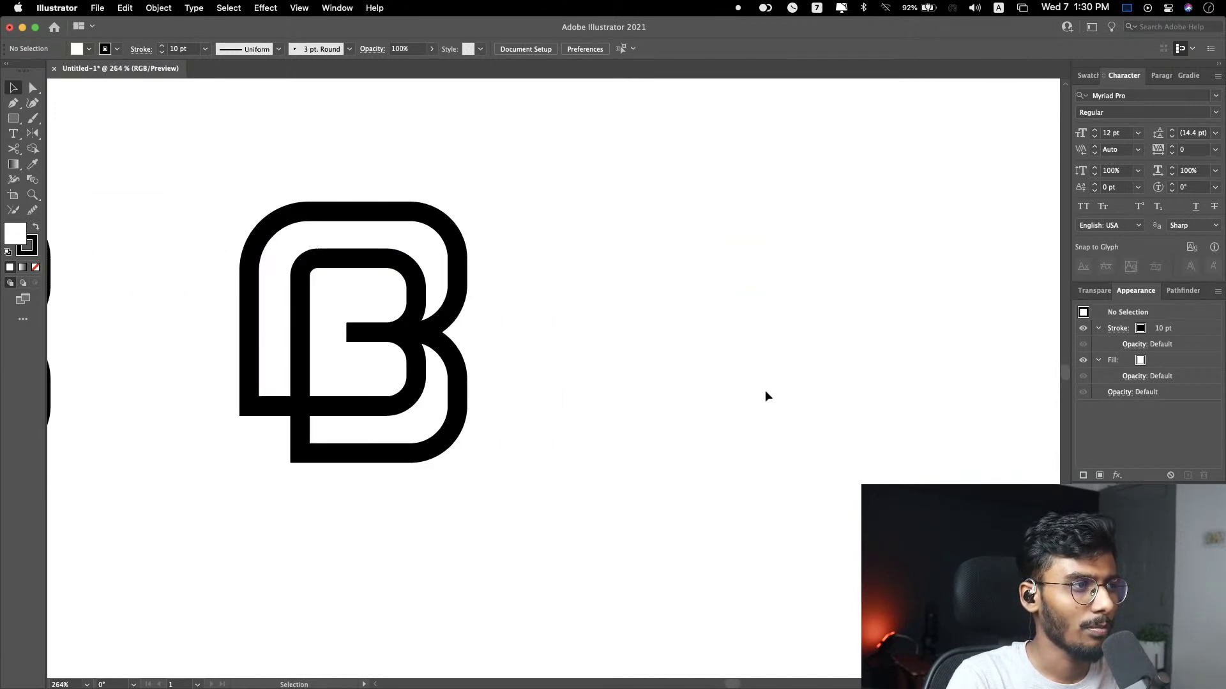
pyautogui.hscroll(-4, 700, 415)
pyautogui.scroll(-4, 700, 415)
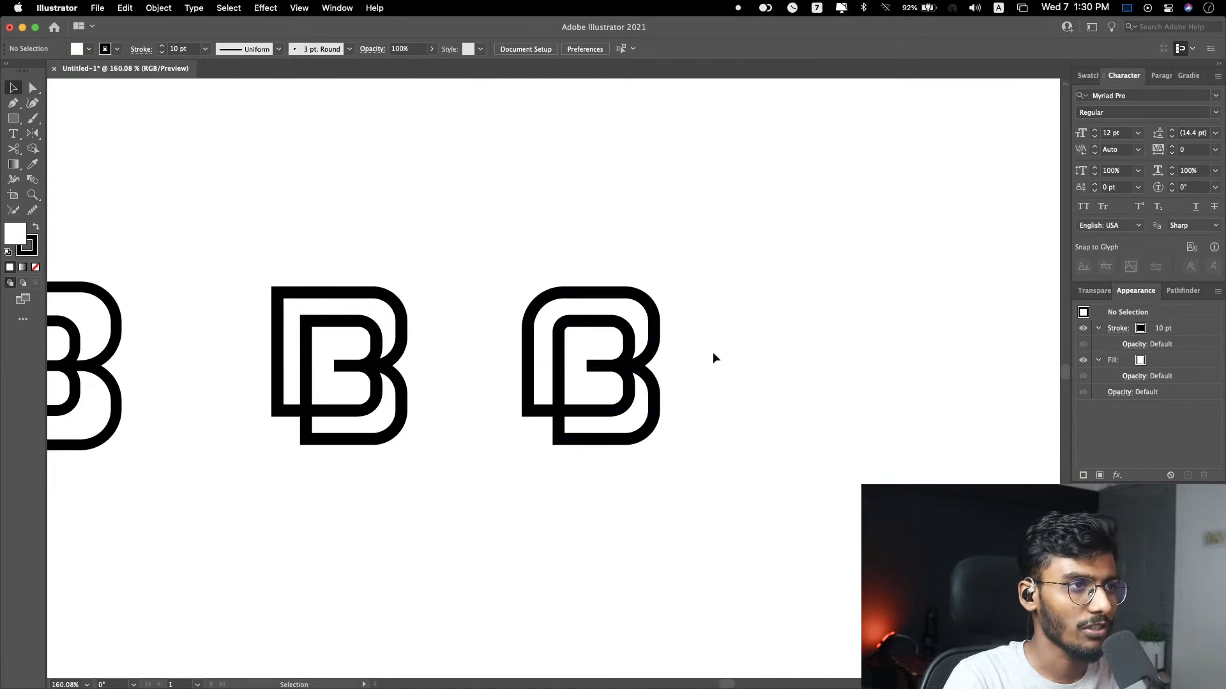
pyautogui.scroll(4, 713, 353)
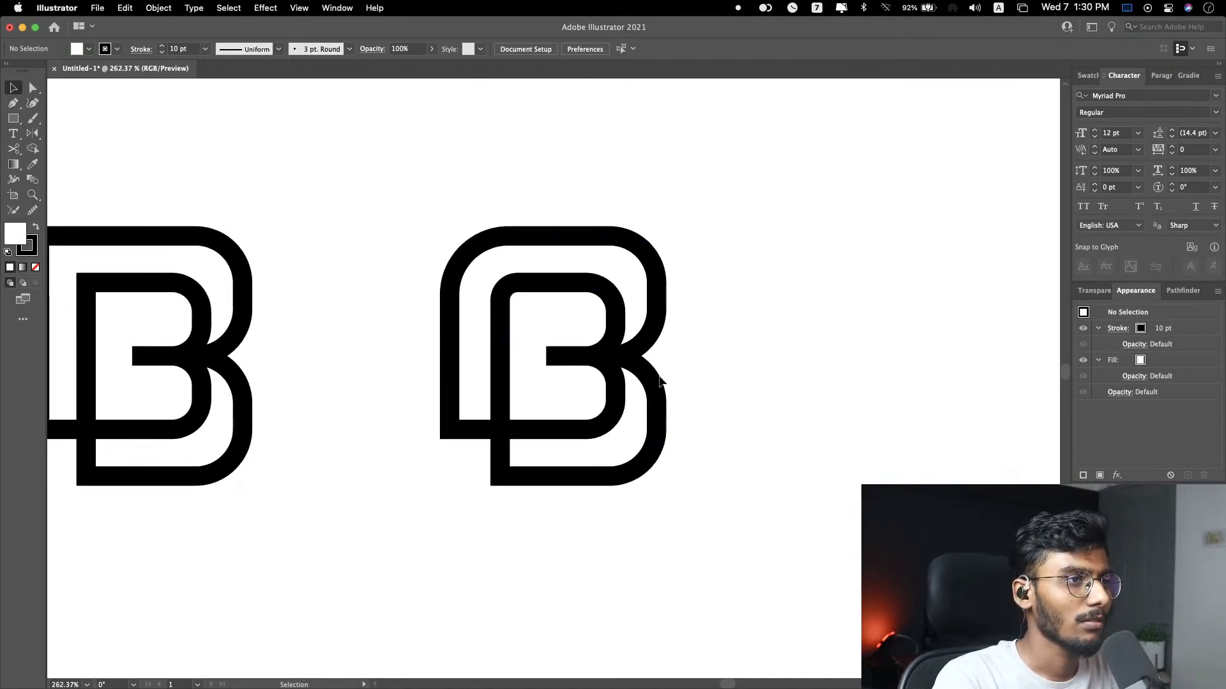
# Step: Delete the overlapping anchors at the outer right notch of the rounded copy, leaving the outer stroke open there
pyautogui.press('a')
pyautogui.click(659, 376)
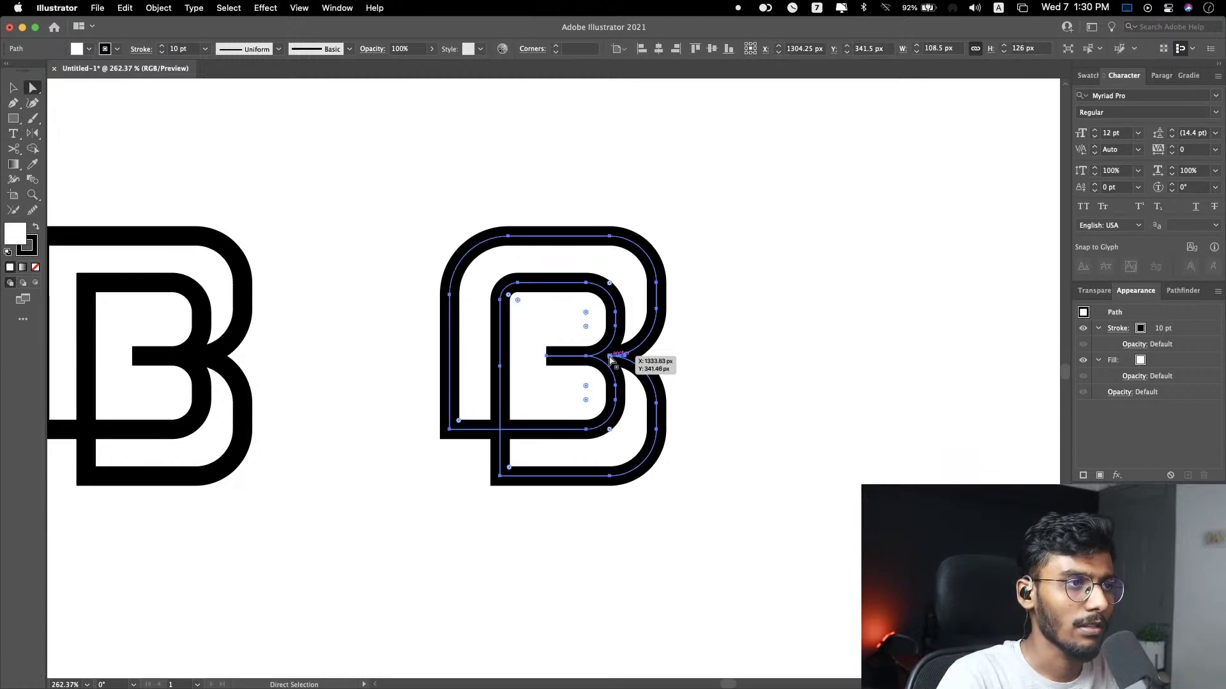
pyautogui.click(611, 357)
pyautogui.press('Delete')
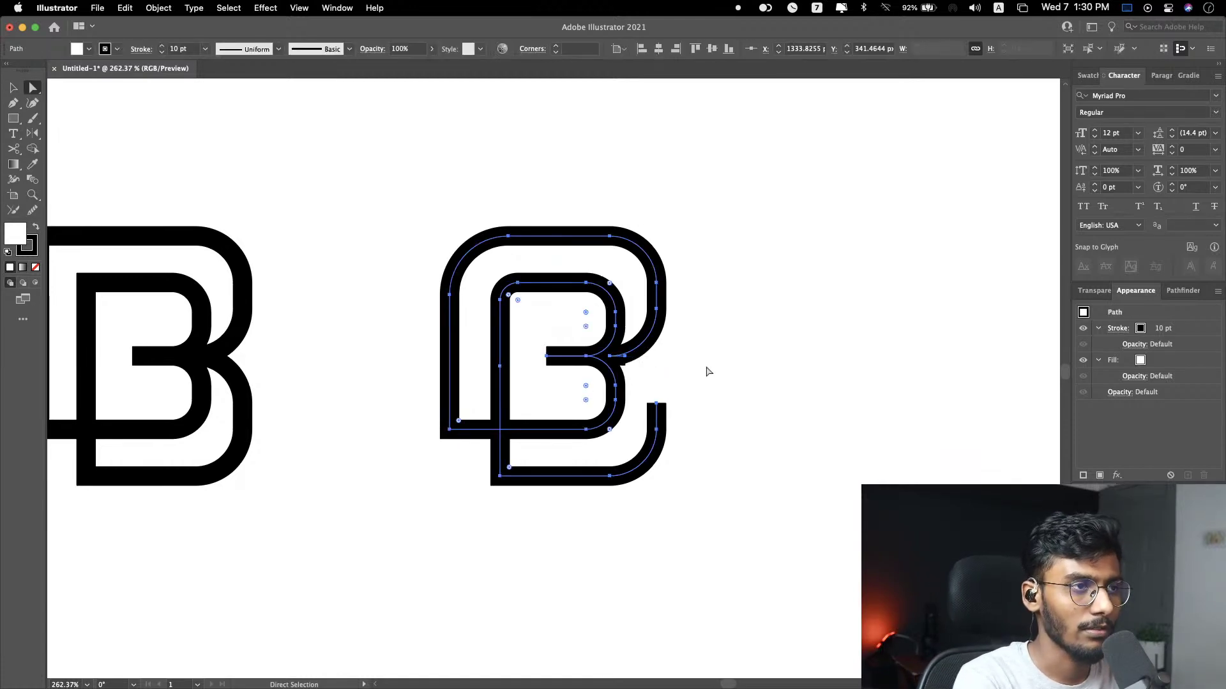
pyautogui.hscroll(3, 707, 371)
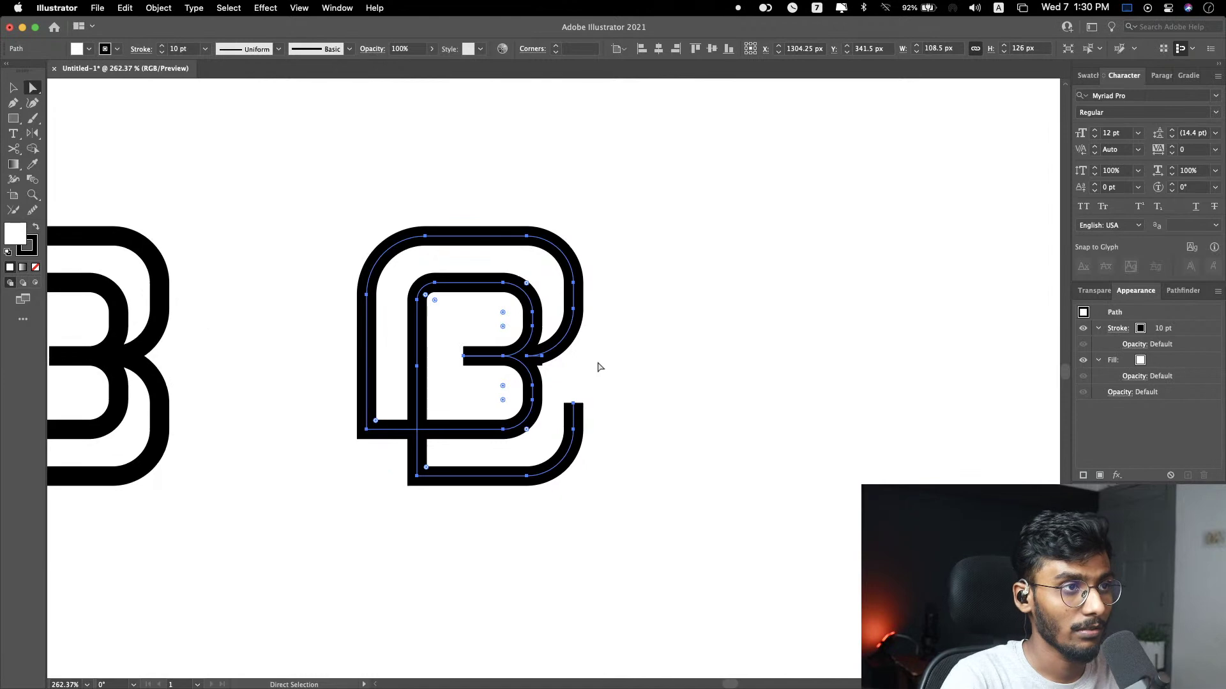
pyautogui.click(527, 357)
pyautogui.press('Delete')
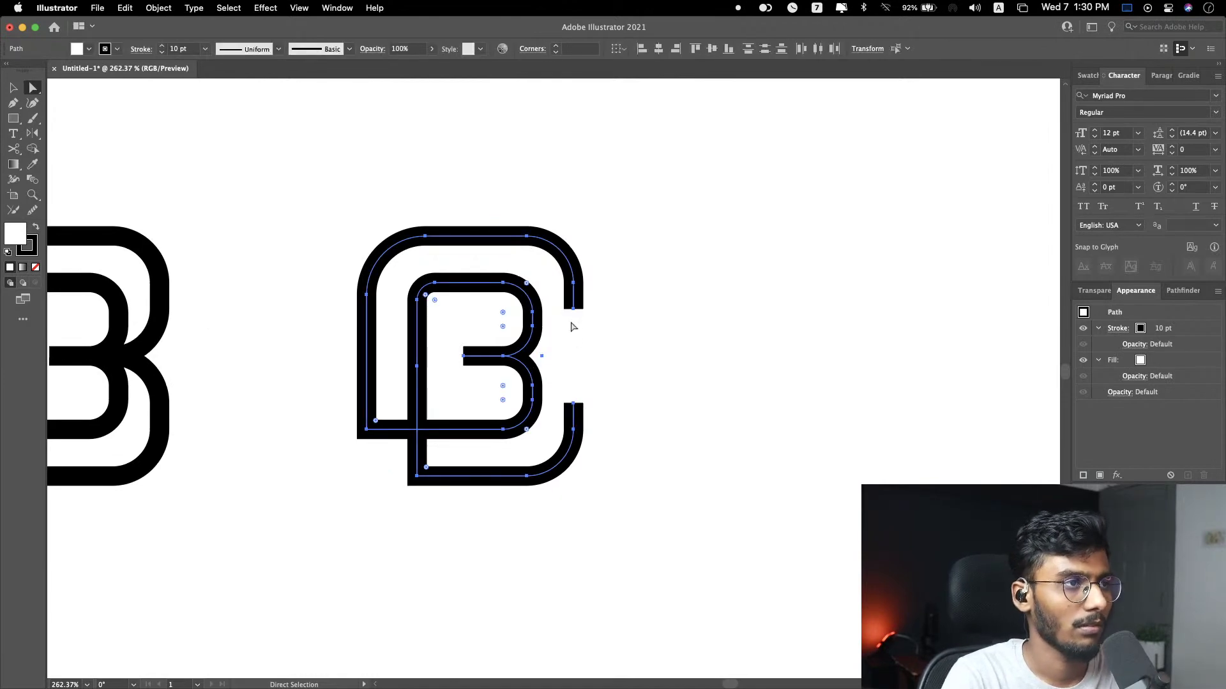
# Step: Extend the outer stroke's upper open end straight down to meet its lower open end, closing the right side
pyautogui.click(667, 340)
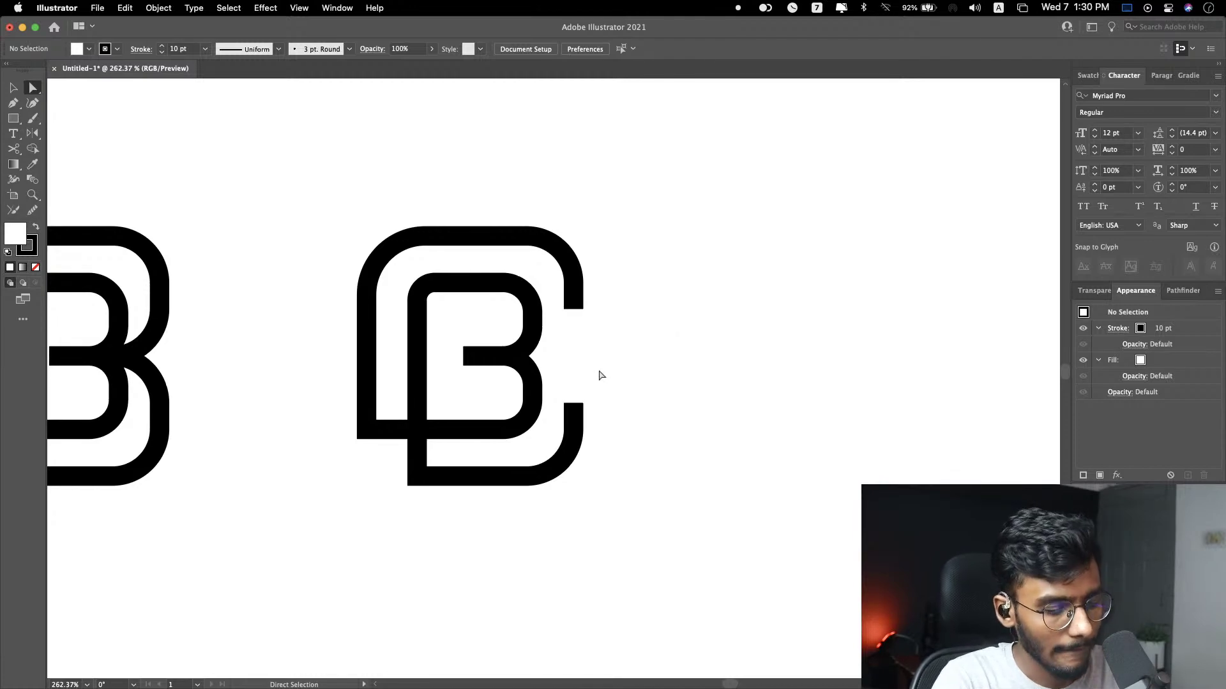
pyautogui.moveTo(573, 310); pyautogui.dragTo(574, 404)
pyautogui.click(712, 360)
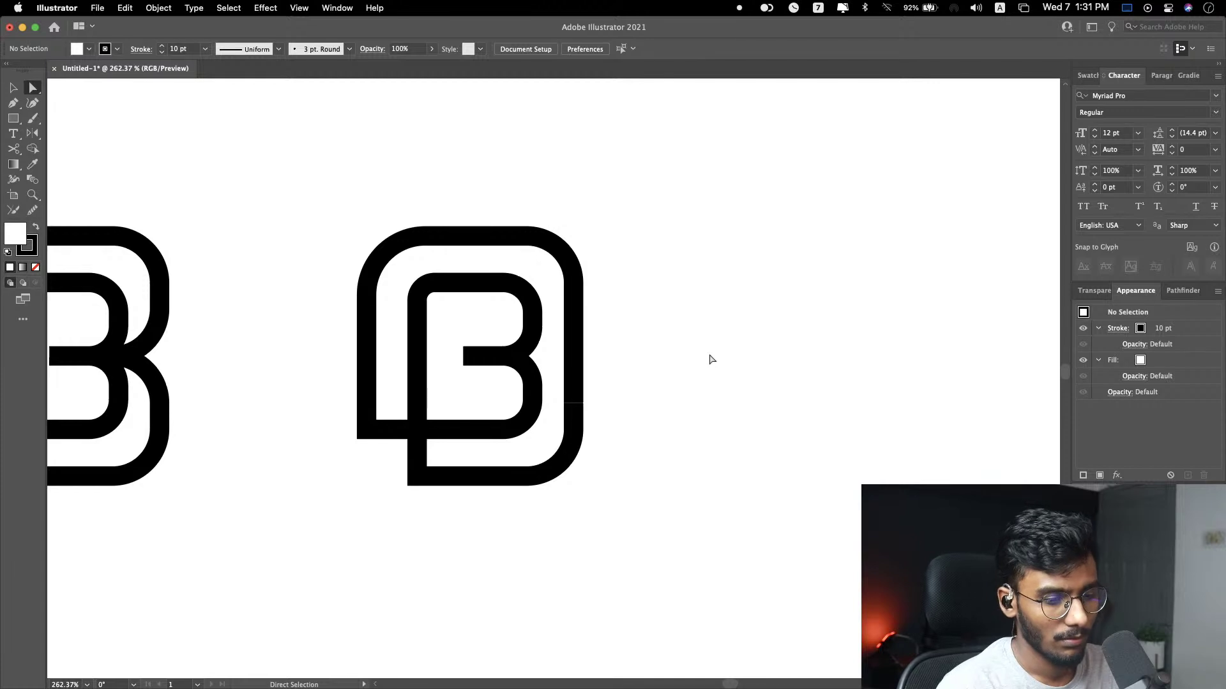
# Step: Move the right side of the rounded copy's outer stroke outward, widening the mark to 111.5 px
pyautogui.moveTo(721, 168); pyautogui.dragTo(547, 539)
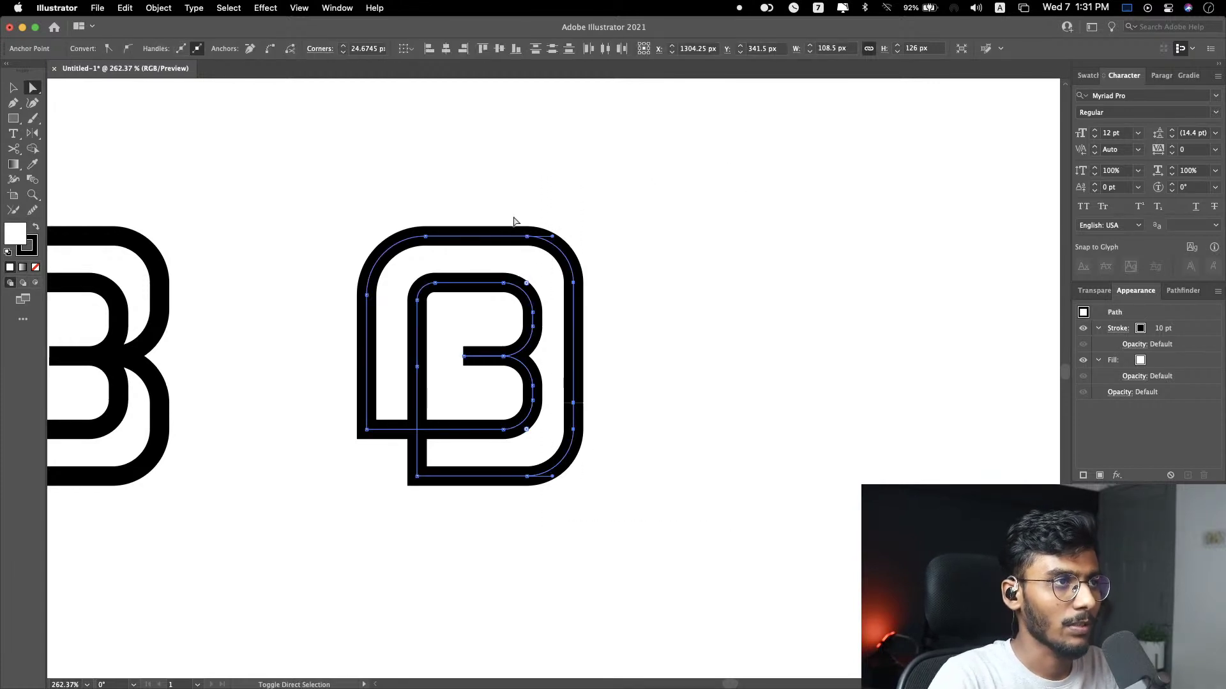
pyautogui.moveTo(526, 485); pyautogui.dragTo(547, 482)
pyautogui.click(670, 430)
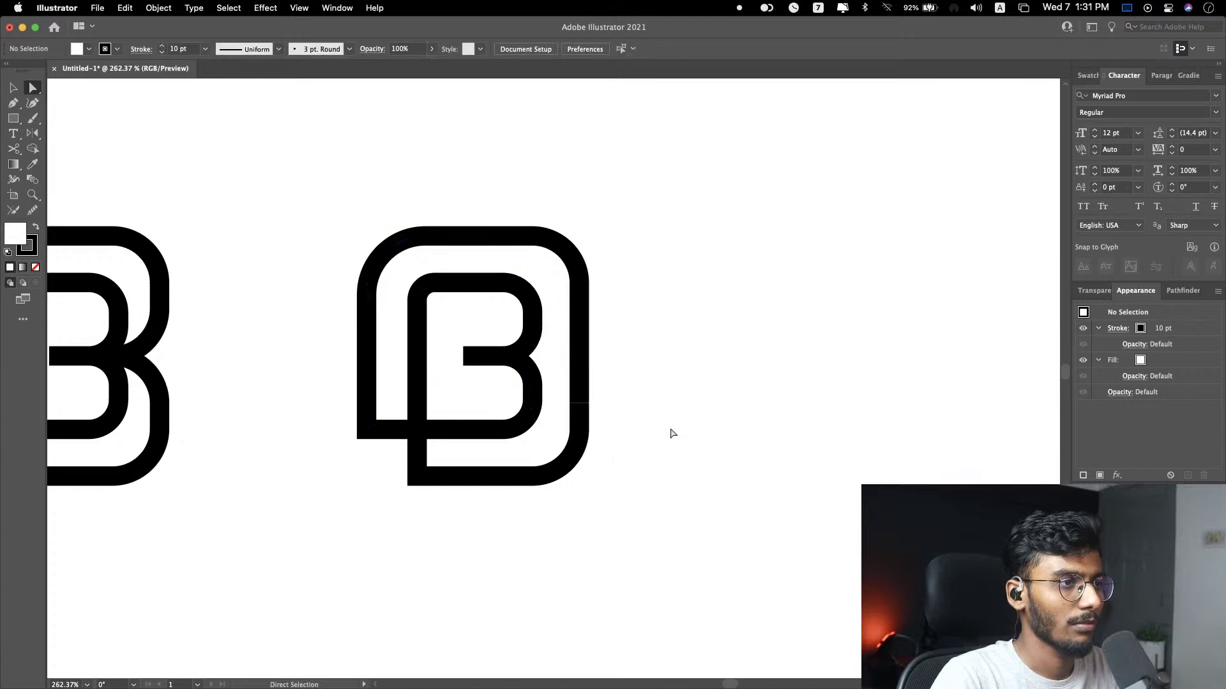
pyautogui.scroll(-3, 671, 431)
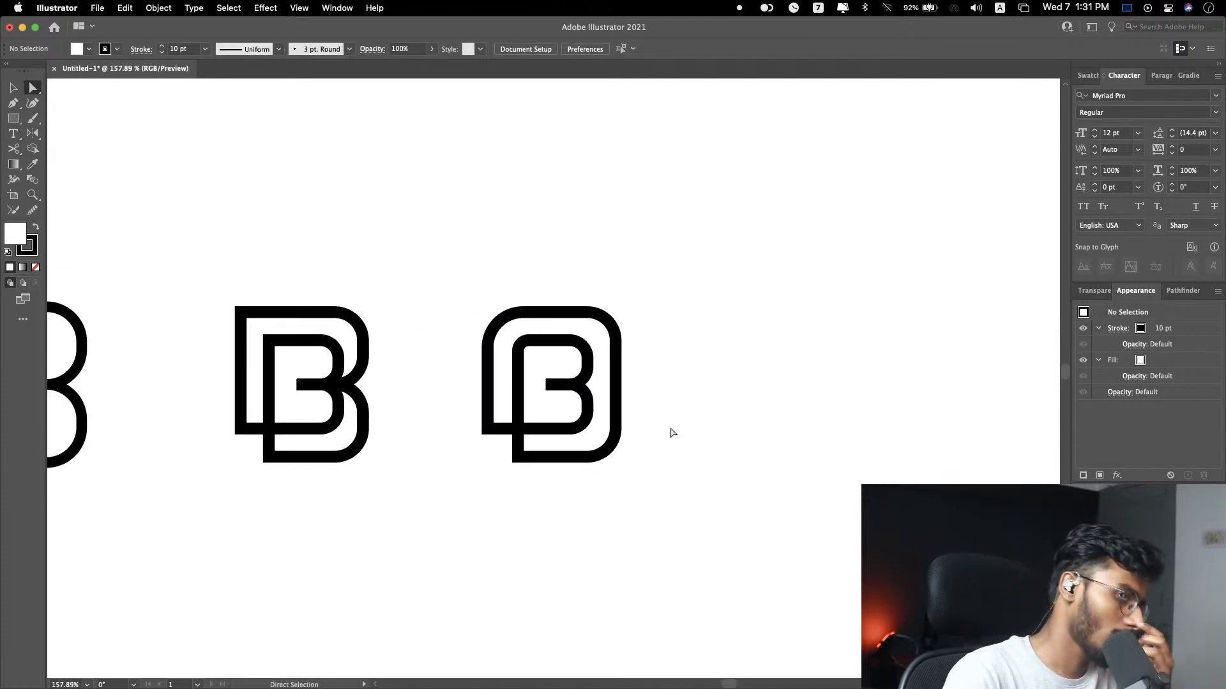
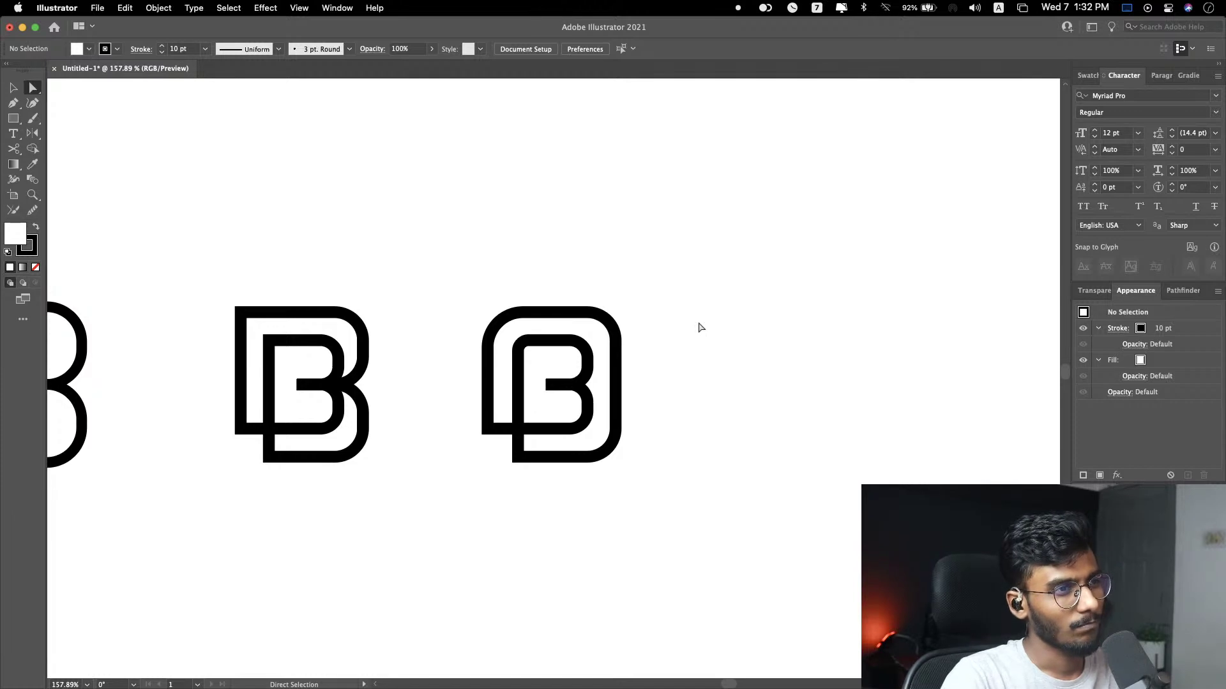
pyautogui.click(618, 373)
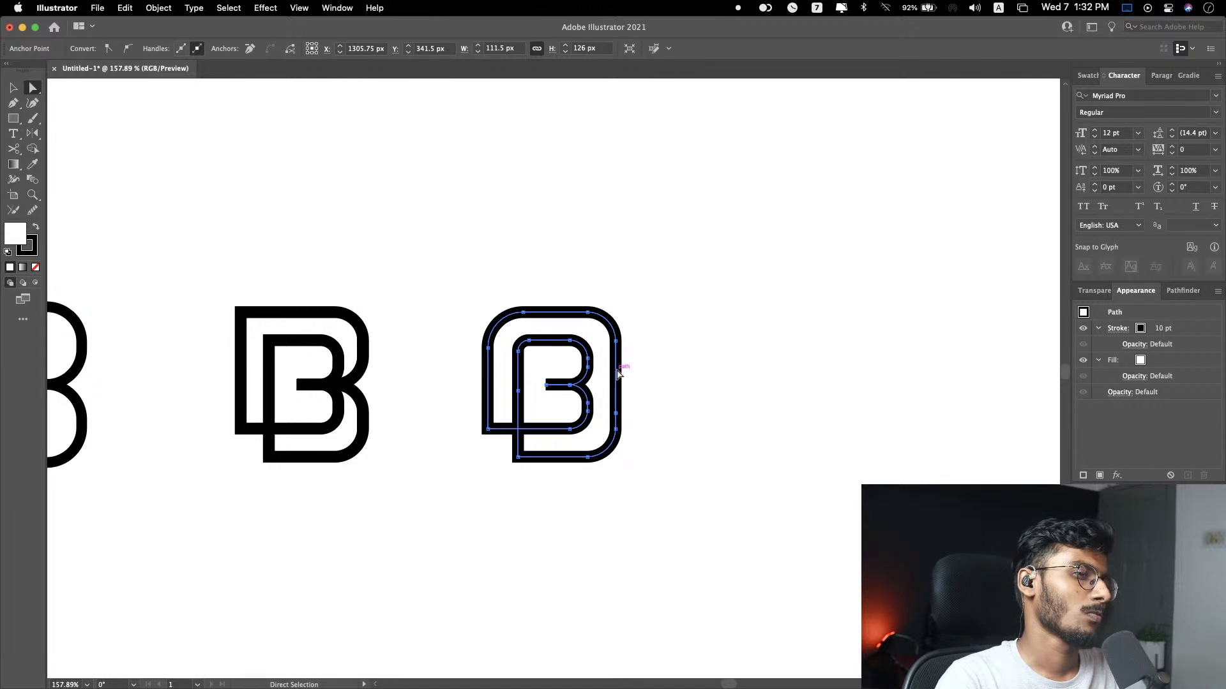
pyautogui.click(733, 365)
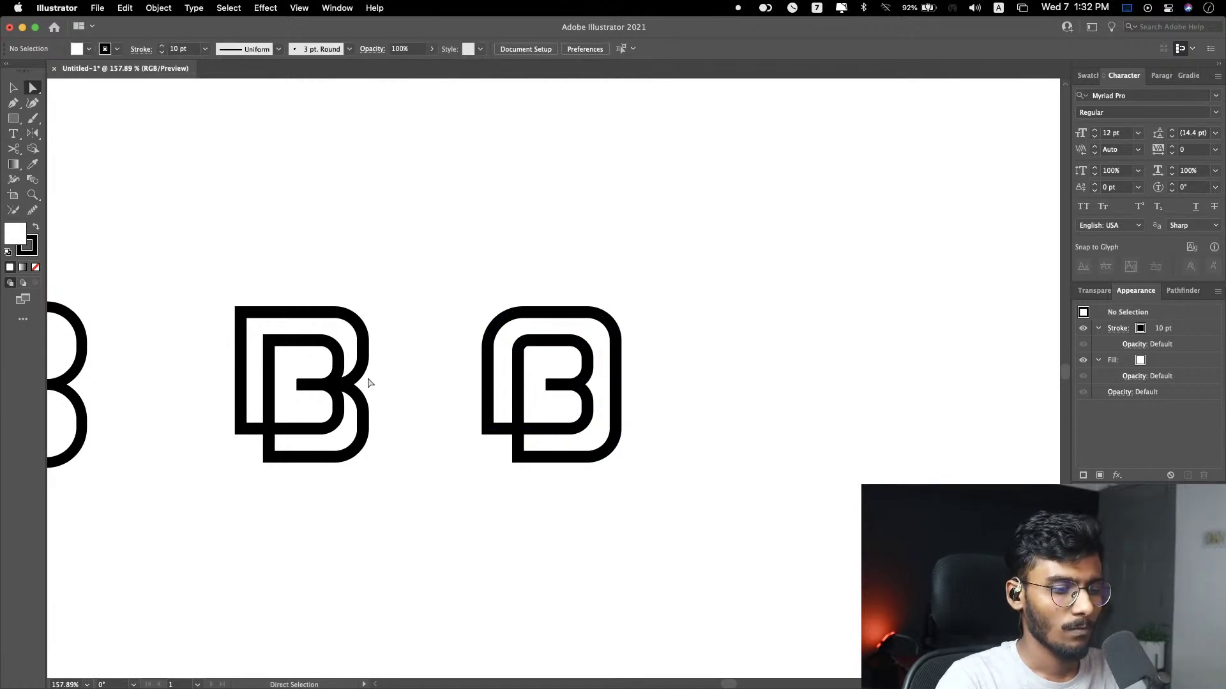
# Step: Extend the inner B's middle bar horizontally until it meets the inner vertical stem
pyautogui.press('super+equal')
pyautogui.press('super+equal')
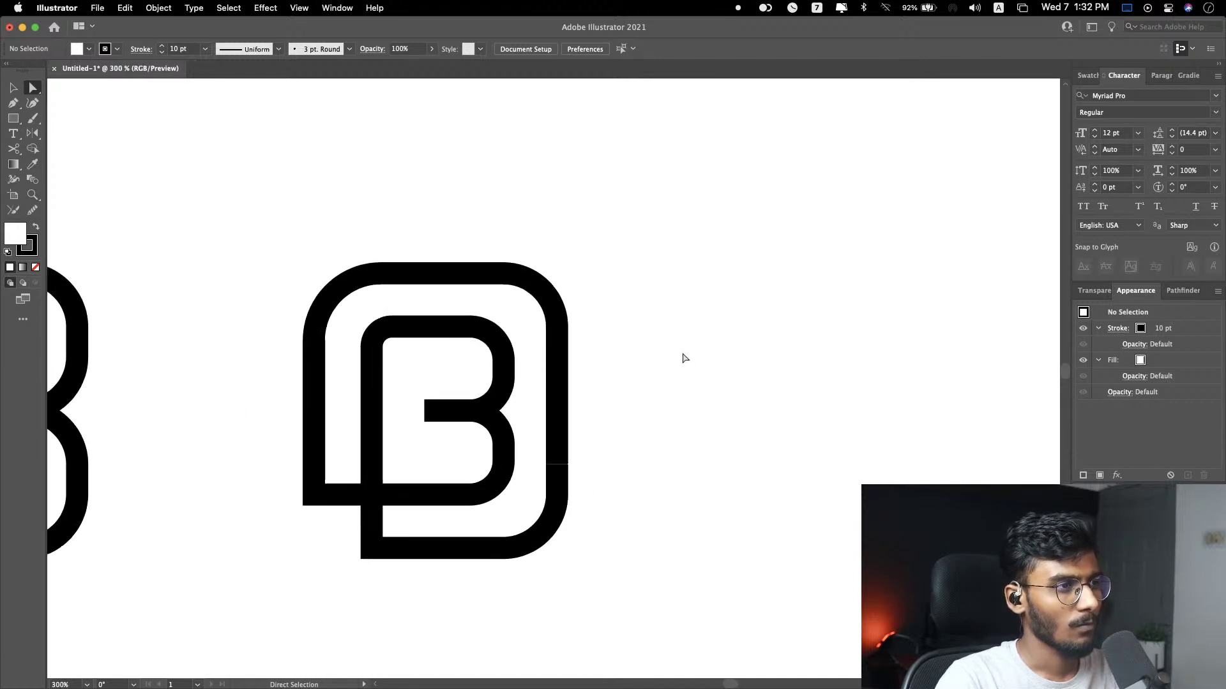
pyautogui.click(529, 422)
pyautogui.moveTo(537, 411); pyautogui.dragTo(493, 414)
pyautogui.click(787, 420)
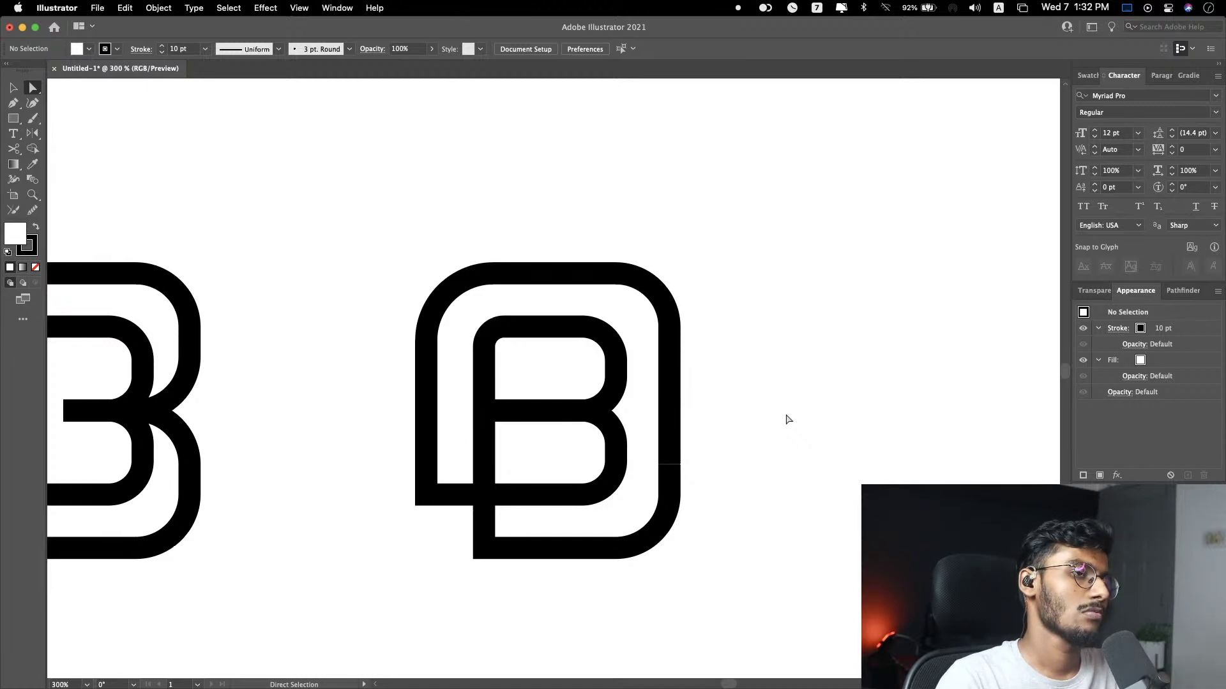
# Step: Add three closely spaced anchor points on the outer stroke's straight right side, centred near the middle bar's height
pyautogui.click(670, 417)
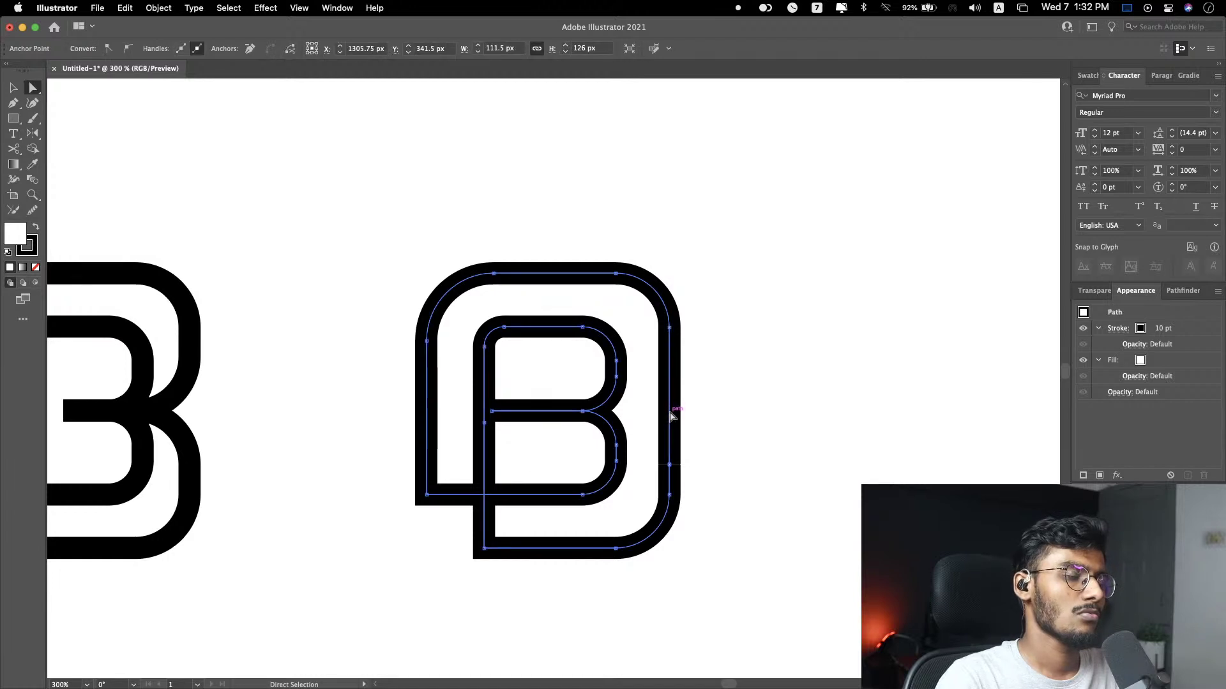
pyautogui.press('p')
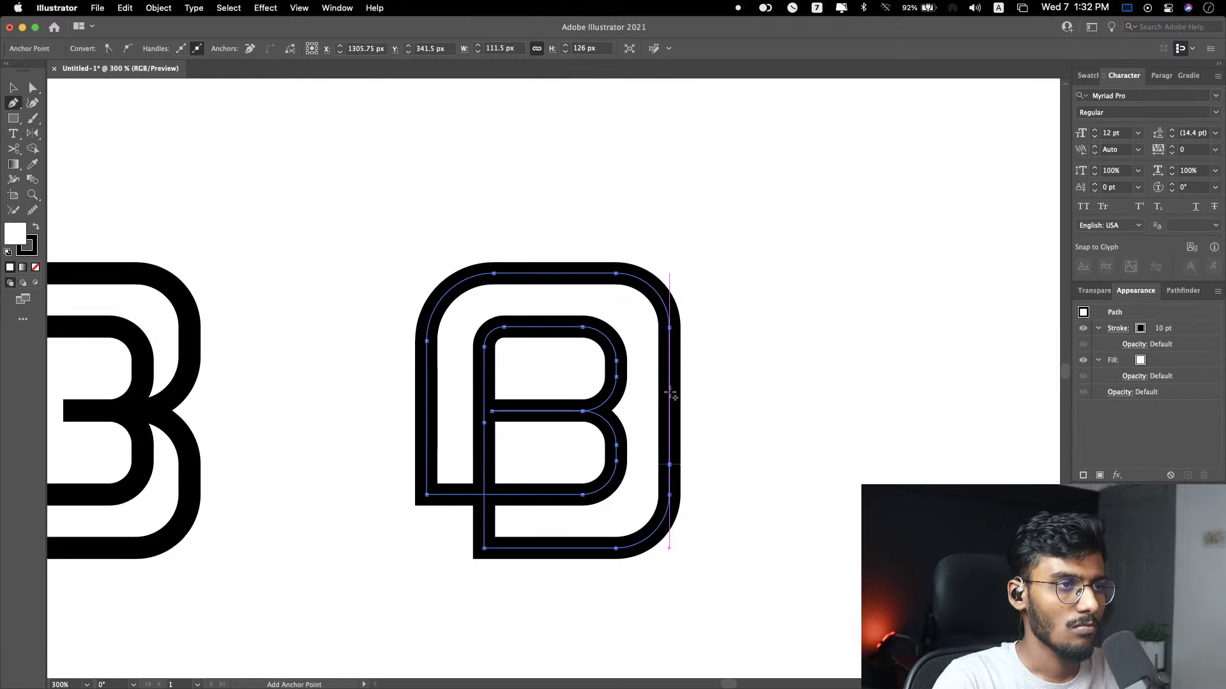
pyautogui.click(669, 391)
pyautogui.click(668, 436)
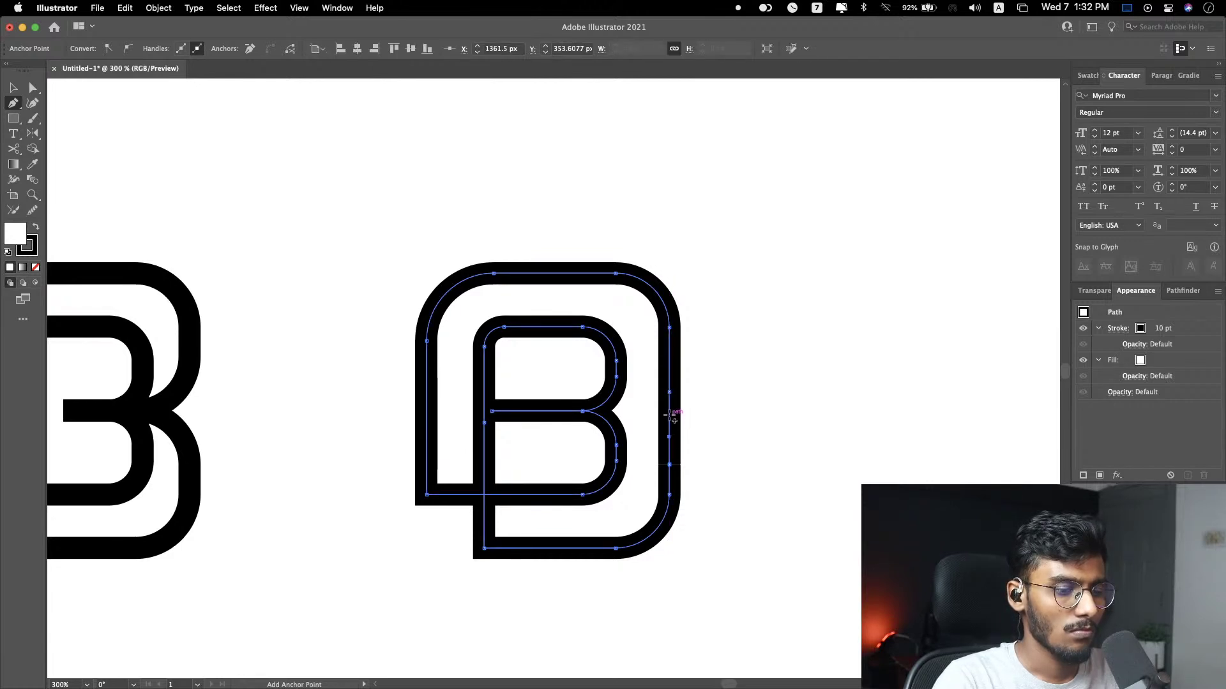
pyautogui.click(669, 414)
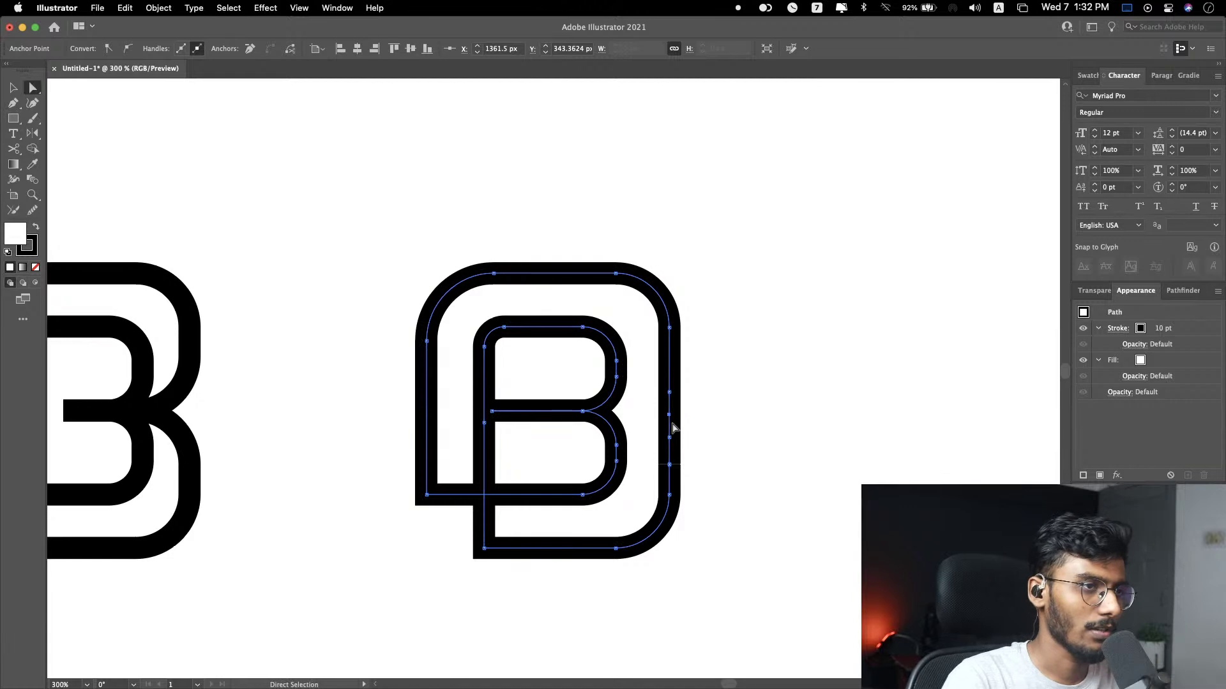
# Step: Pull the middle of the three new anchors inward to form a V-shaped notch in the outer stroke
pyautogui.keyDown('super'); pyautogui.click(669, 414); pyautogui.keyUp('super')
pyautogui.moveTo(669, 414)
pyautogui.mouseDown()
pyautogui.moveTo(655, 415)
pyautogui.moveTo(679, 418)
pyautogui.mouseUp()
pyautogui.press('super+z')
pyautogui.click(768, 434)
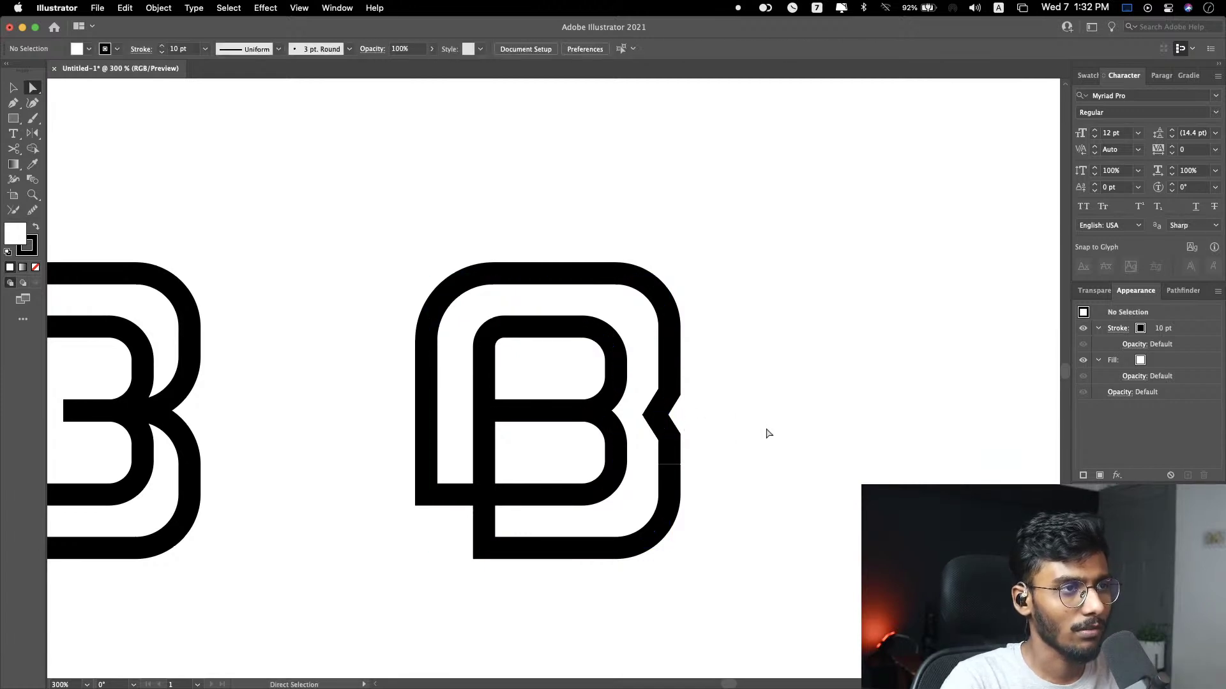
pyautogui.scroll(-3, 766, 430)
pyautogui.scroll(5, 704, 443)
pyautogui.click(701, 440)
pyautogui.click(738, 430)
pyautogui.click(700, 438)
pyautogui.moveTo(683, 413); pyautogui.dragTo(700, 440)
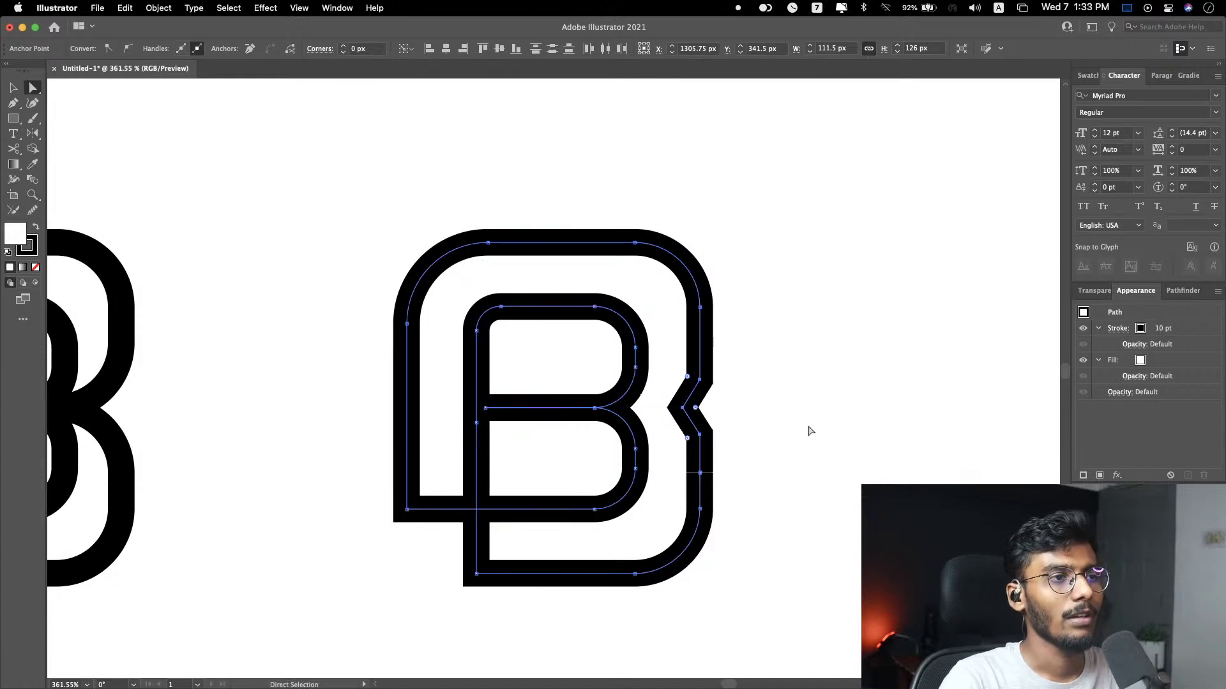
pyautogui.click(810, 431)
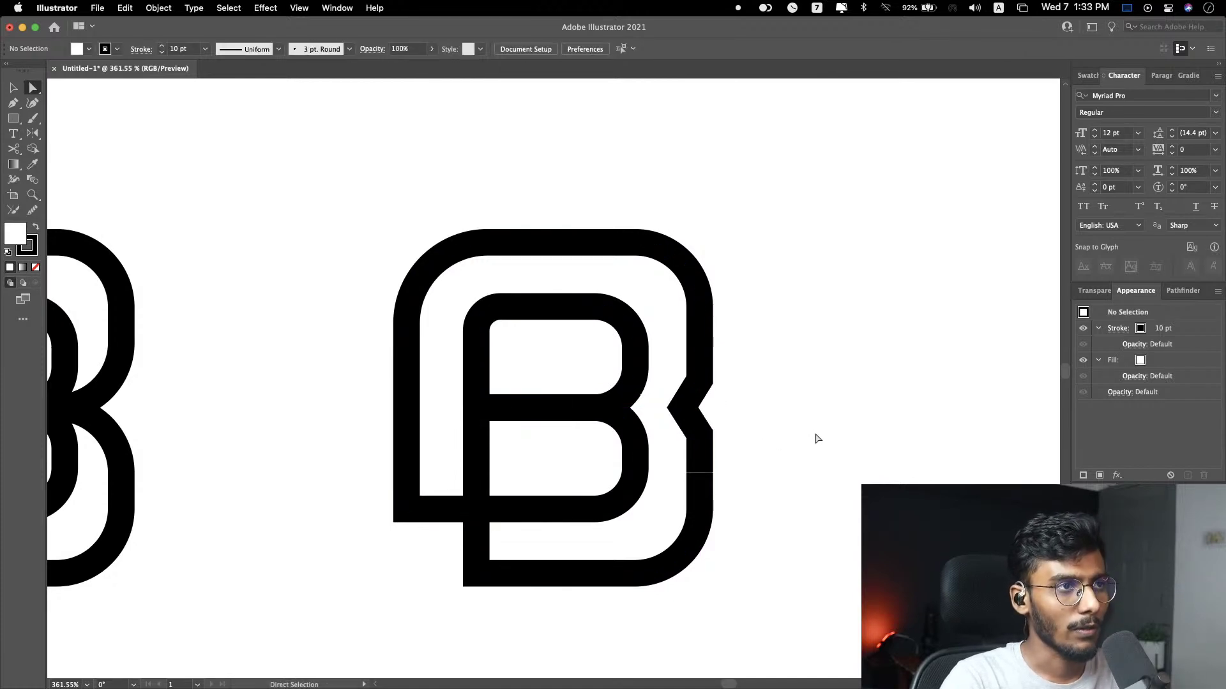
# Step: Try rounding the notch's upper and lower shoulder corners one at a time
pyautogui.hscroll(5, 818, 437)
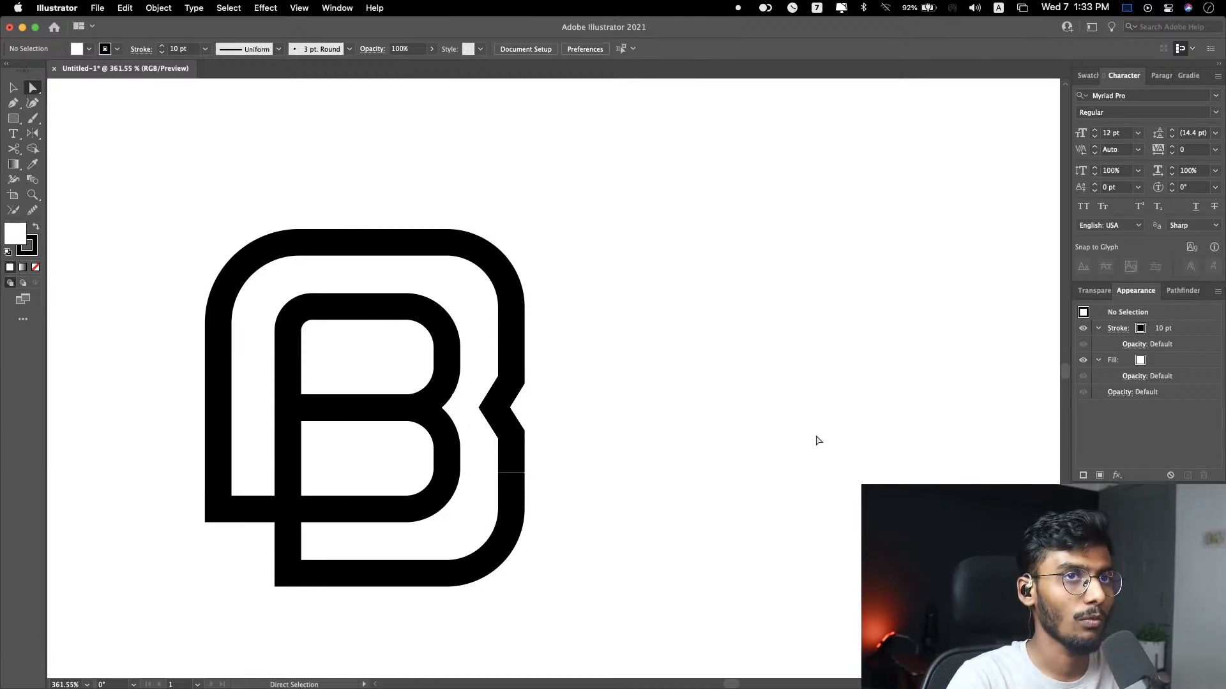
pyautogui.click(515, 381)
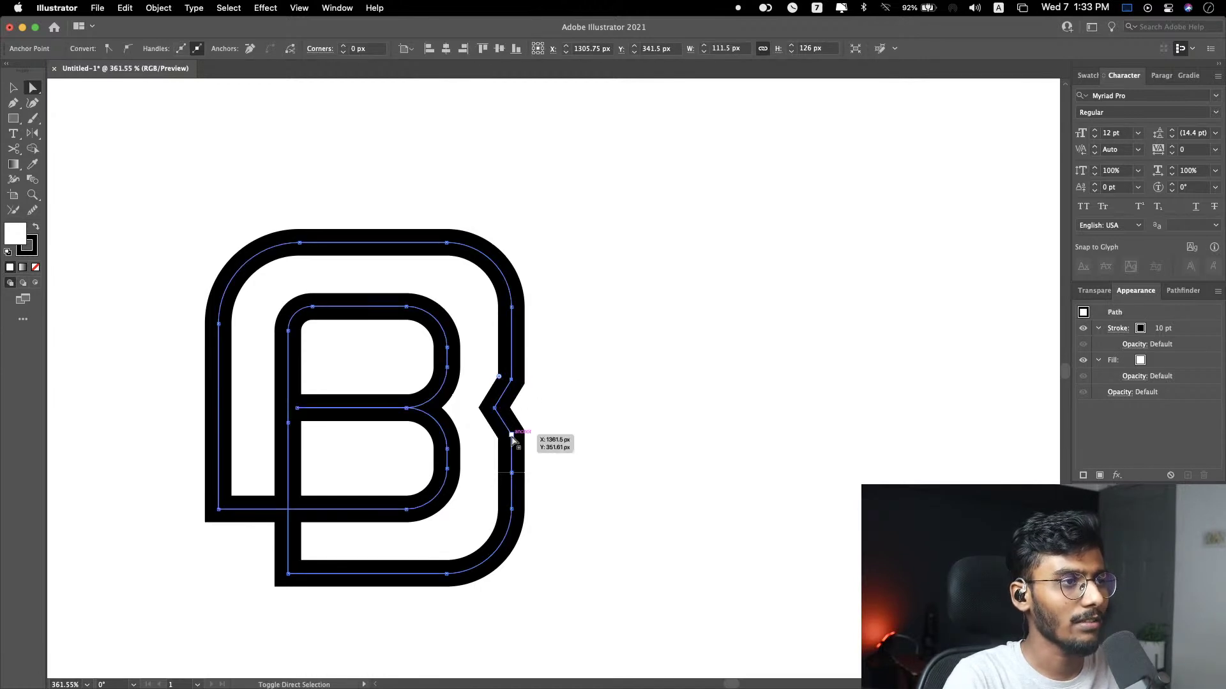
pyautogui.moveTo(504, 378); pyautogui.dragTo(461, 290)
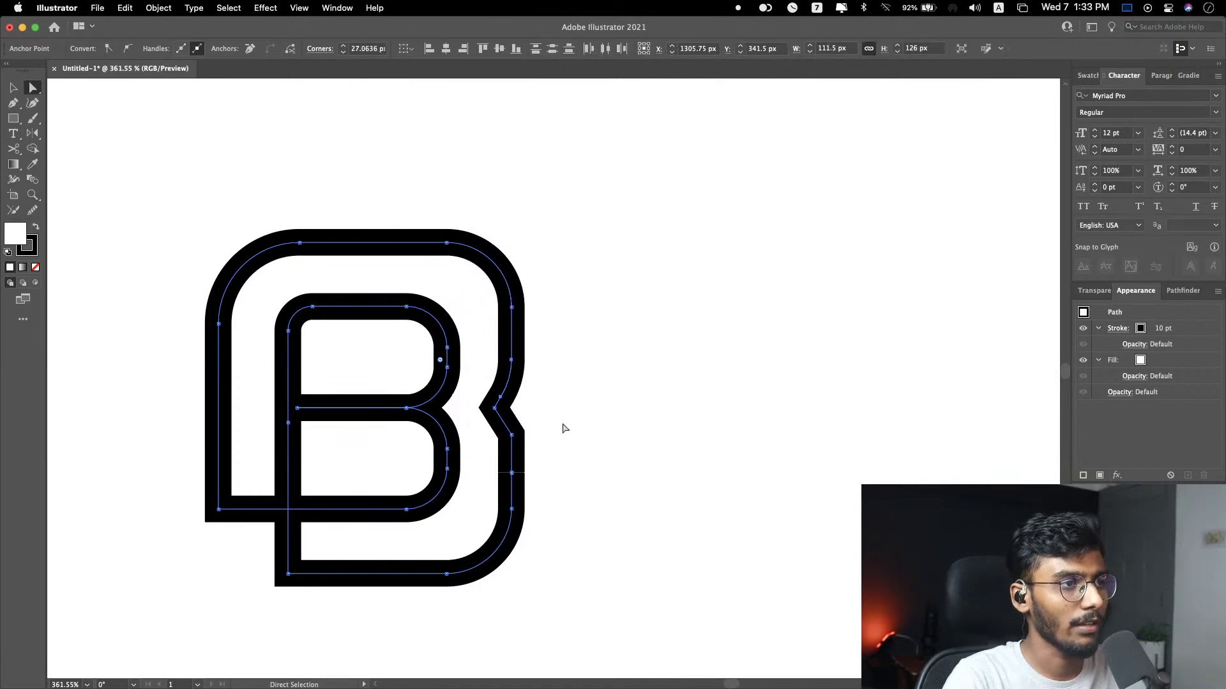
pyautogui.click(512, 436)
pyautogui.click(511, 435)
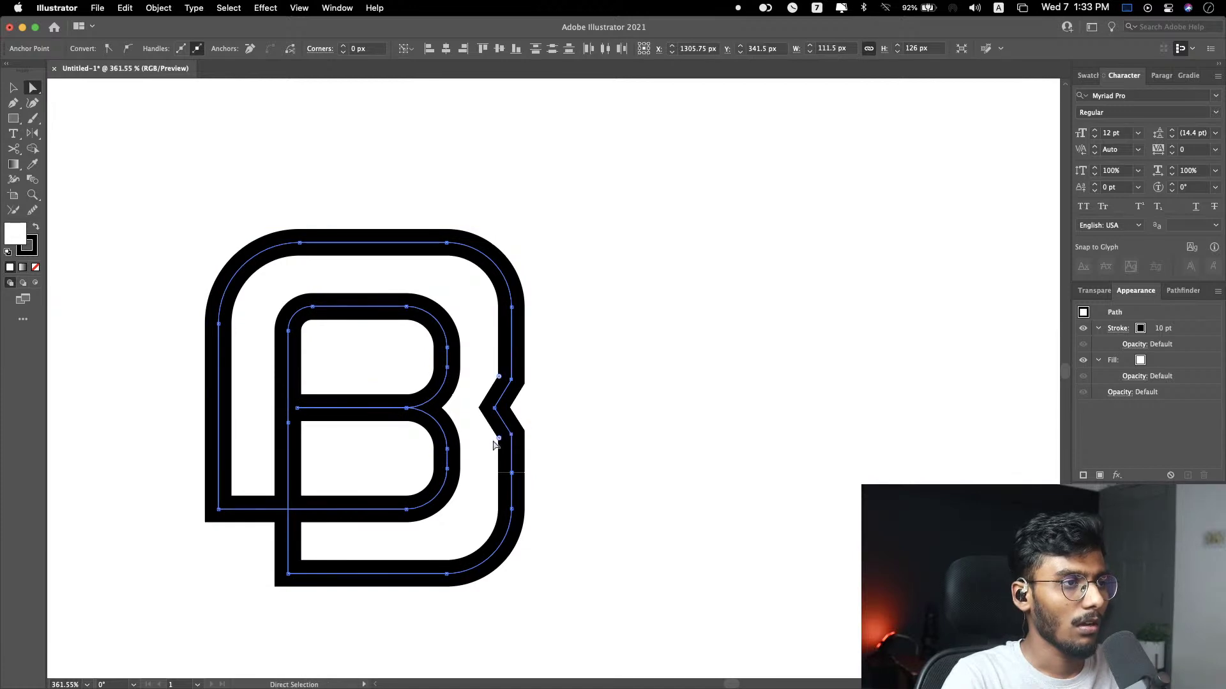
pyautogui.moveTo(502, 443); pyautogui.dragTo(392, 539)
pyautogui.click(554, 424)
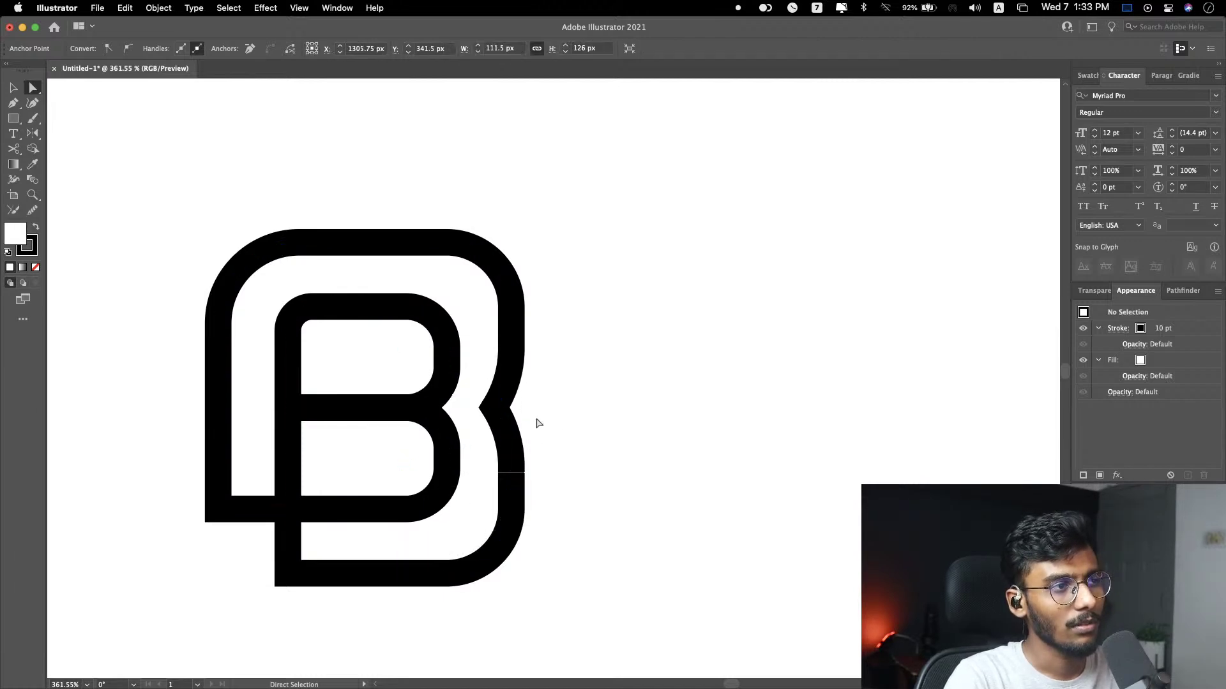
pyautogui.click(485, 410)
pyautogui.click(491, 410)
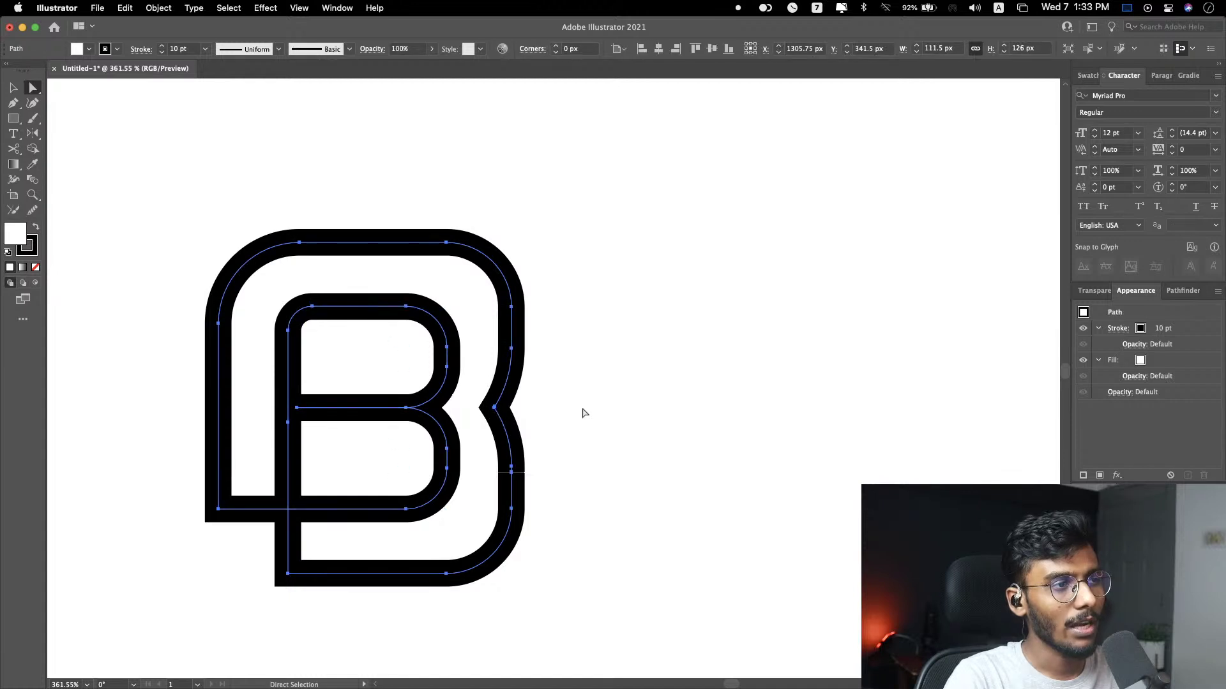
# Step: Move the sharp notch's apex anchor slightly further inward toward the inner B
pyautogui.scroll(5, 339, 396)
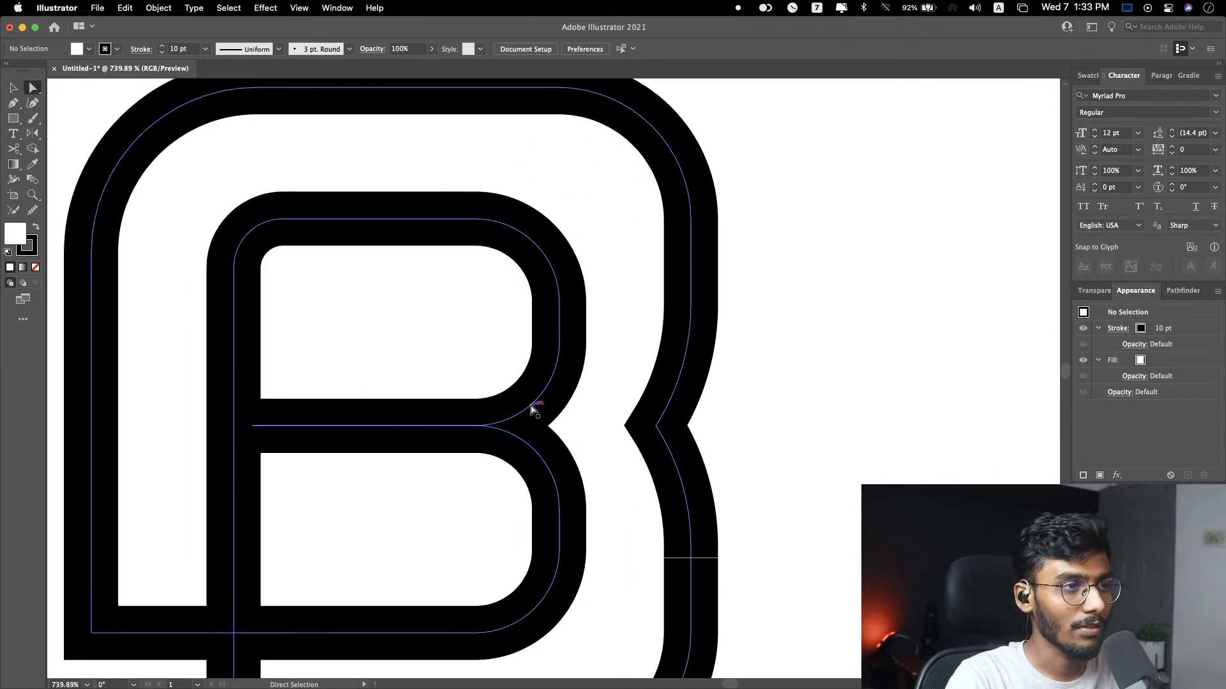
pyautogui.click(657, 427)
pyautogui.click(658, 428)
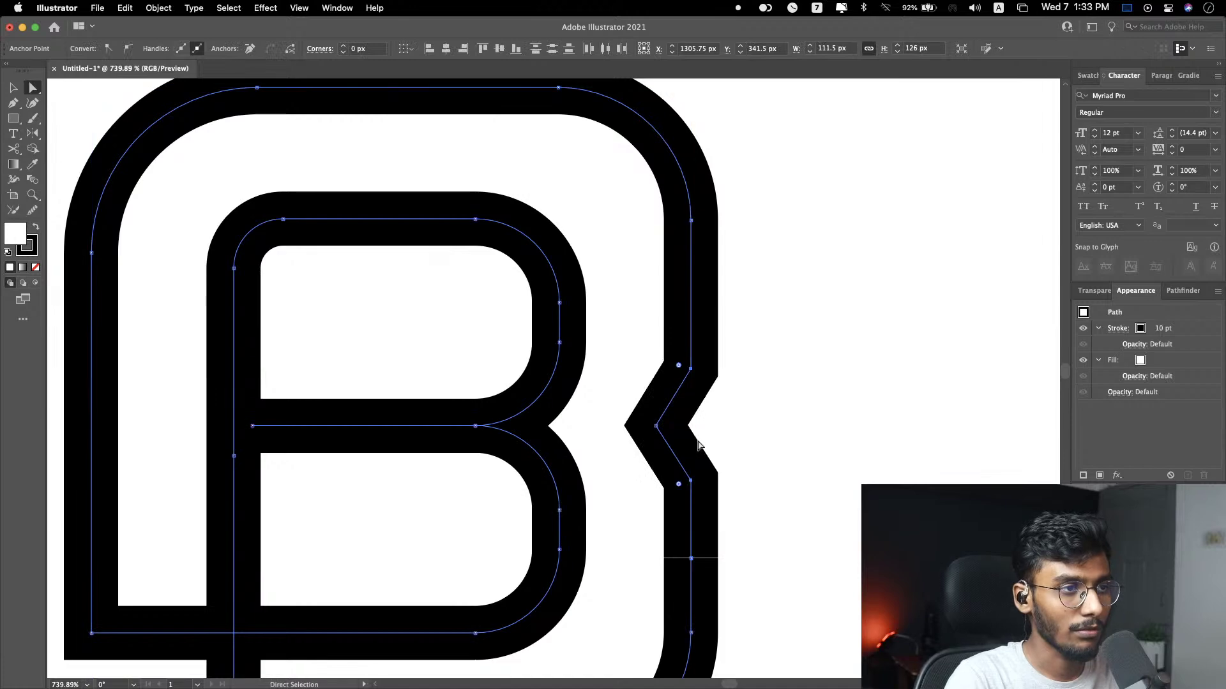
pyautogui.moveTo(657, 427); pyautogui.dragTo(644, 426)
# Step: Round the notch's upper and lower shoulder corners together to a radius of about 33.46 px
pyautogui.click(691, 480)
pyautogui.keyDown('shift'); pyautogui.click(691, 368); pyautogui.keyUp('shift')
pyautogui.moveTo(679, 486); pyautogui.dragTo(528, 596)
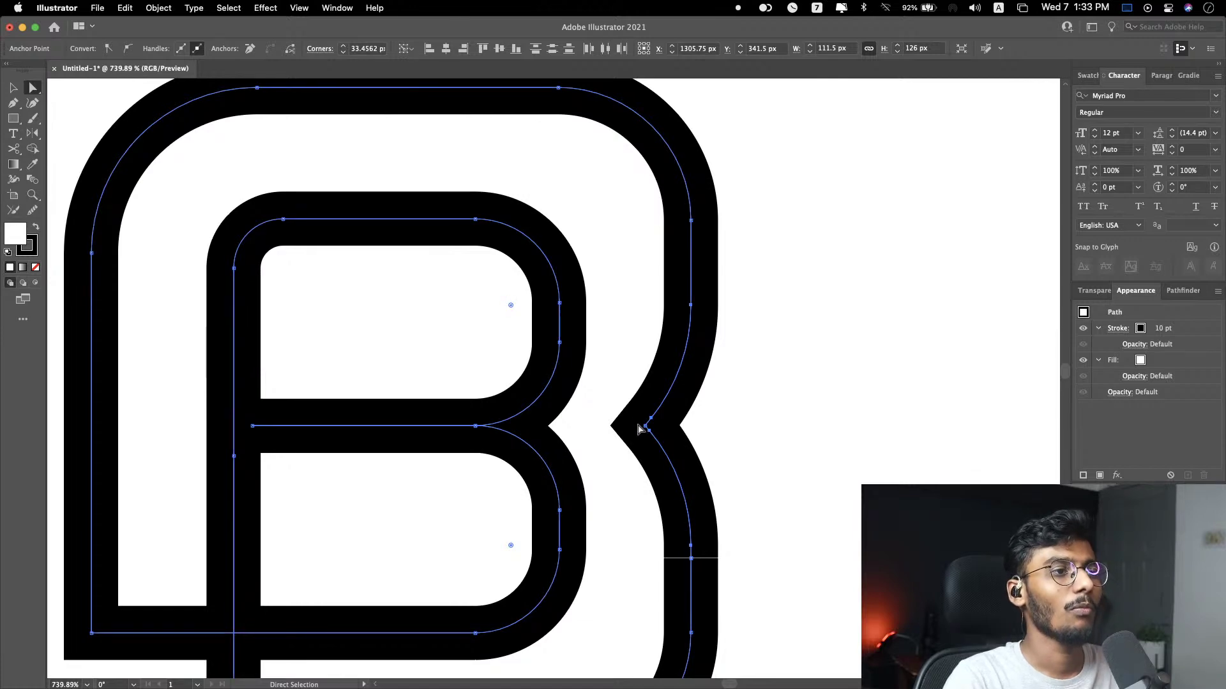
pyautogui.keyDown('alt'); pyautogui.scroll(-5, 769, 421); pyautogui.keyUp('alt')
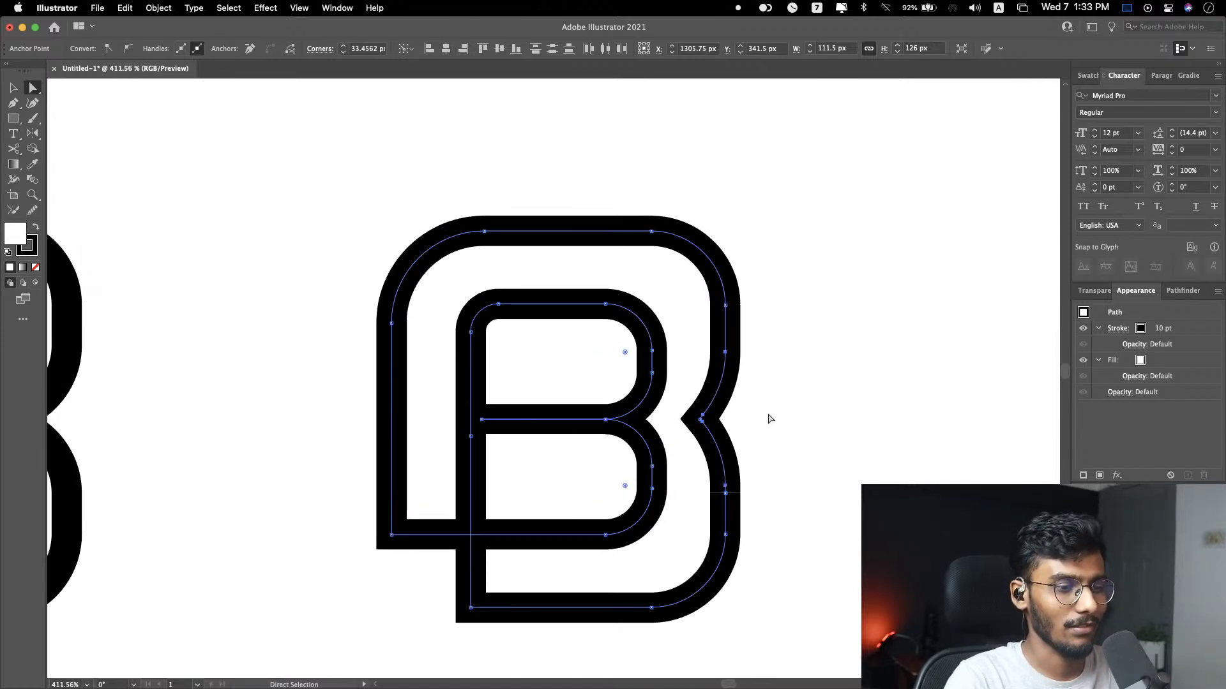
# Step: Select the clustered anchors at the notch's apex and nudge them outward to make the notch shallower
pyautogui.keyDown('alt'); pyautogui.scroll(5, 769, 422); pyautogui.keyUp('alt')
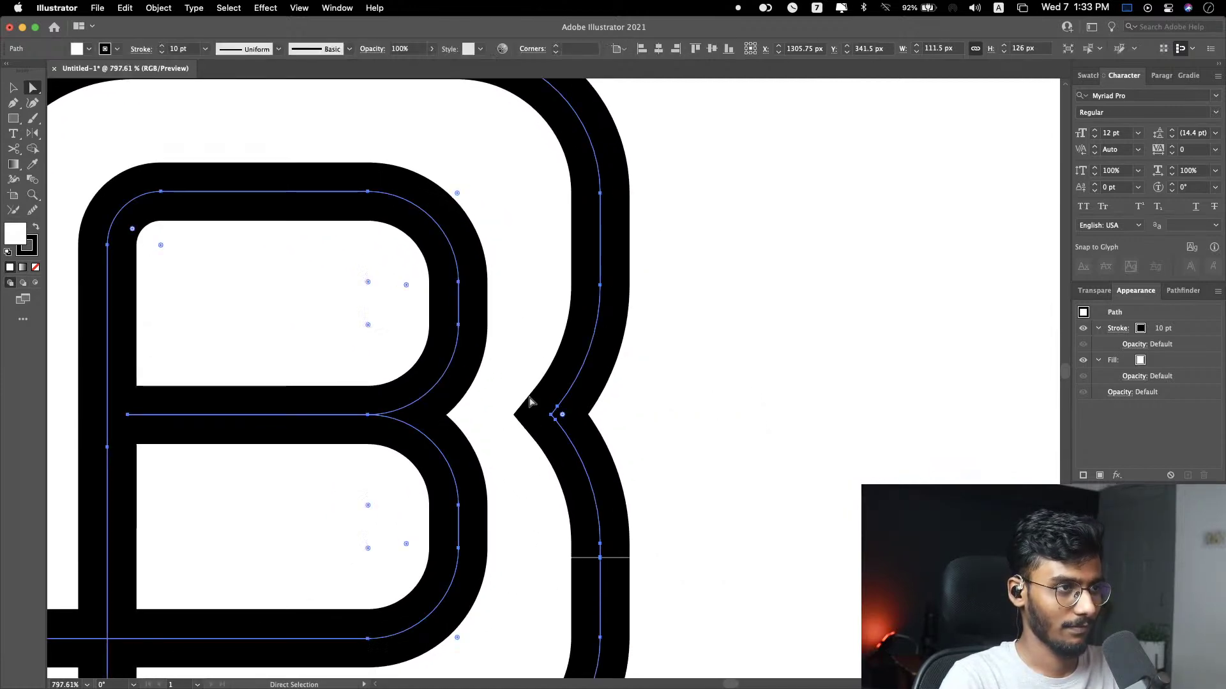
pyautogui.click(555, 418)
pyautogui.click(556, 420)
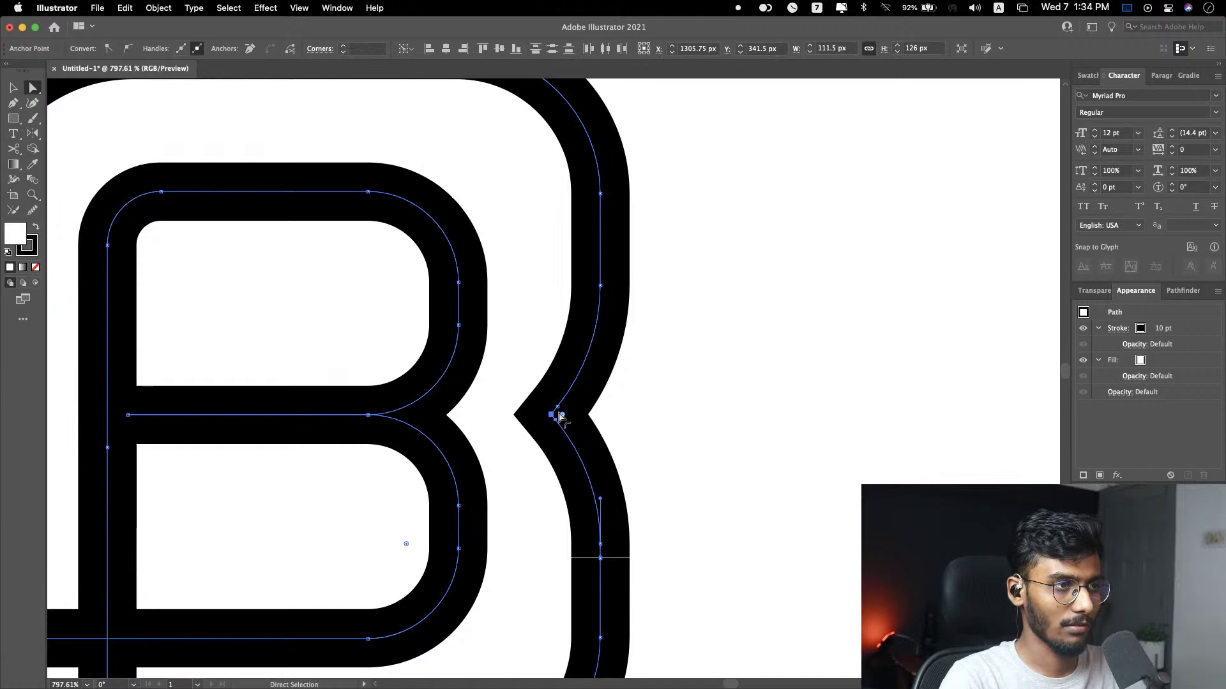
pyautogui.click(557, 424)
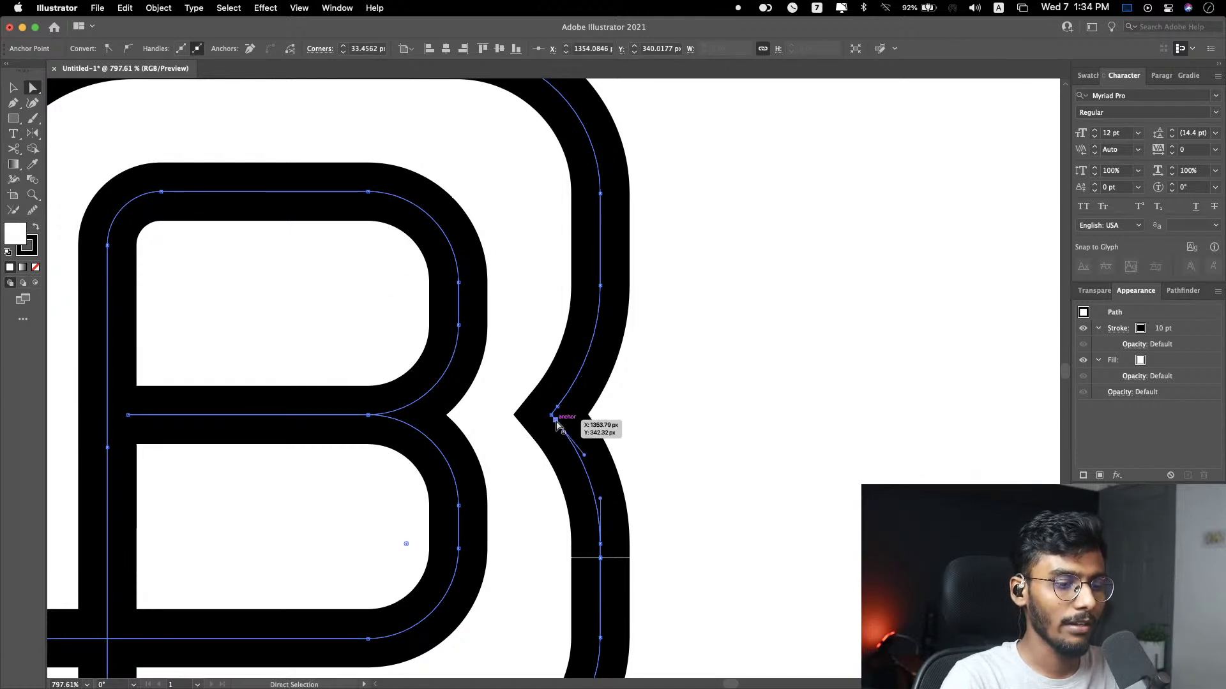
pyautogui.keyDown('shift'); pyautogui.click(561, 416); pyautogui.keyUp('shift')
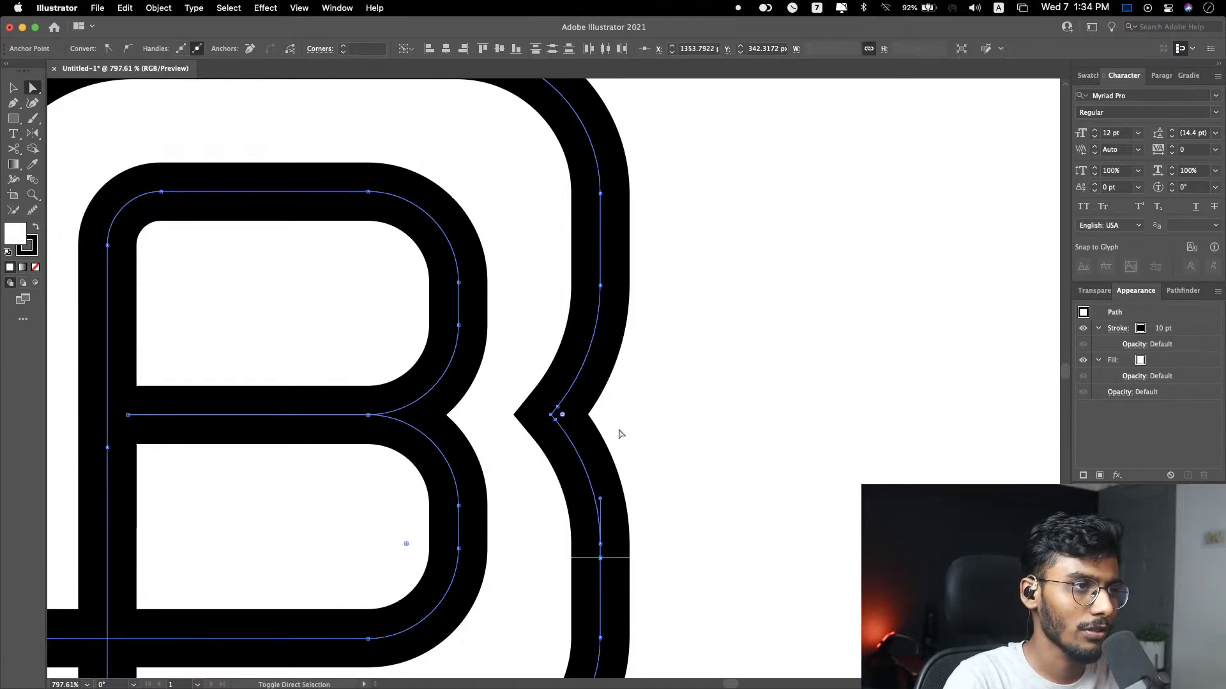
pyautogui.click(709, 427)
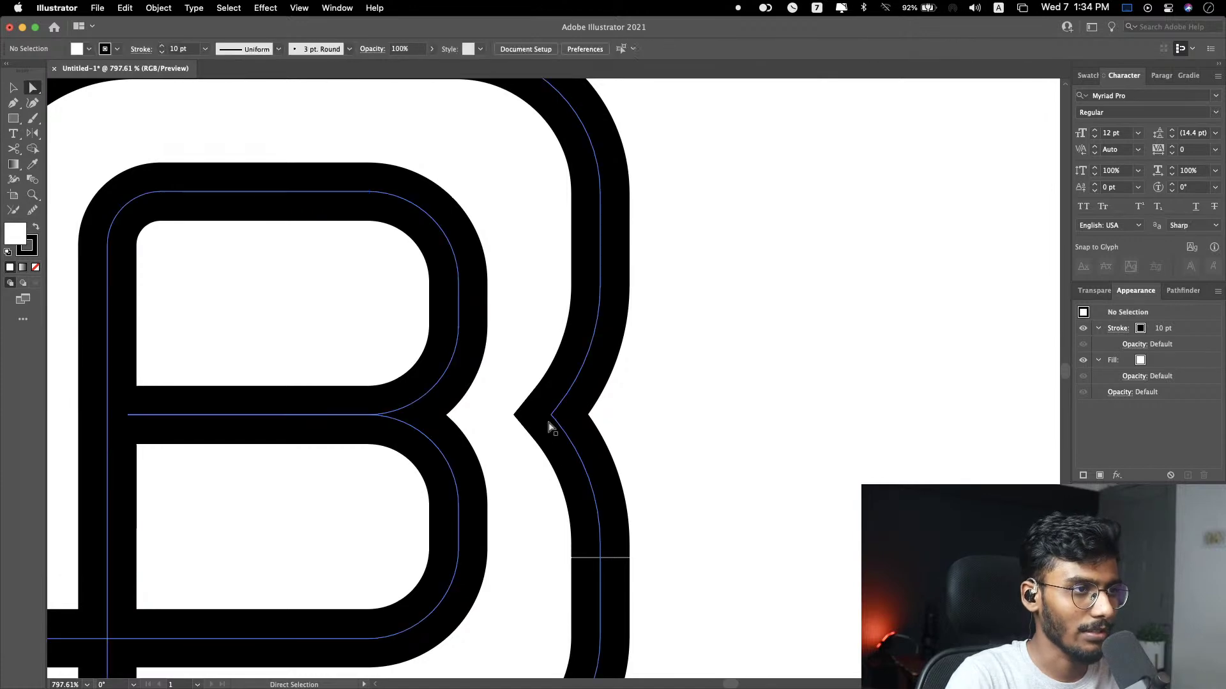
pyautogui.click(553, 420)
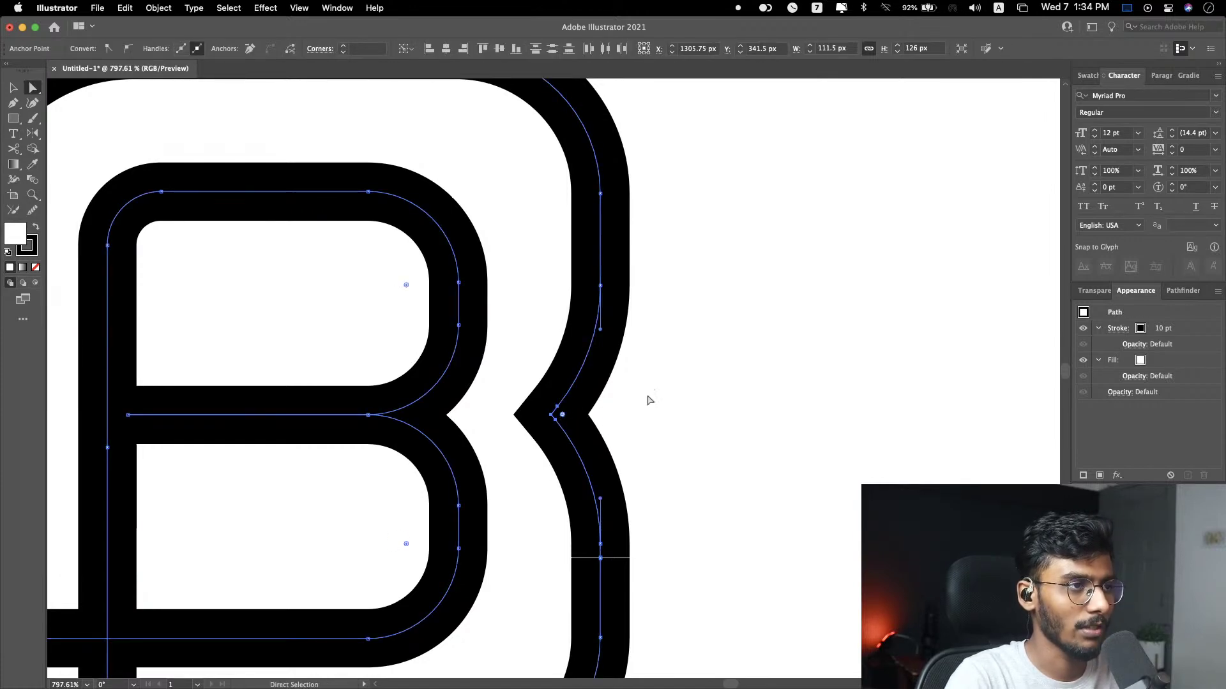
pyautogui.press('Right')
pyautogui.press('Right')
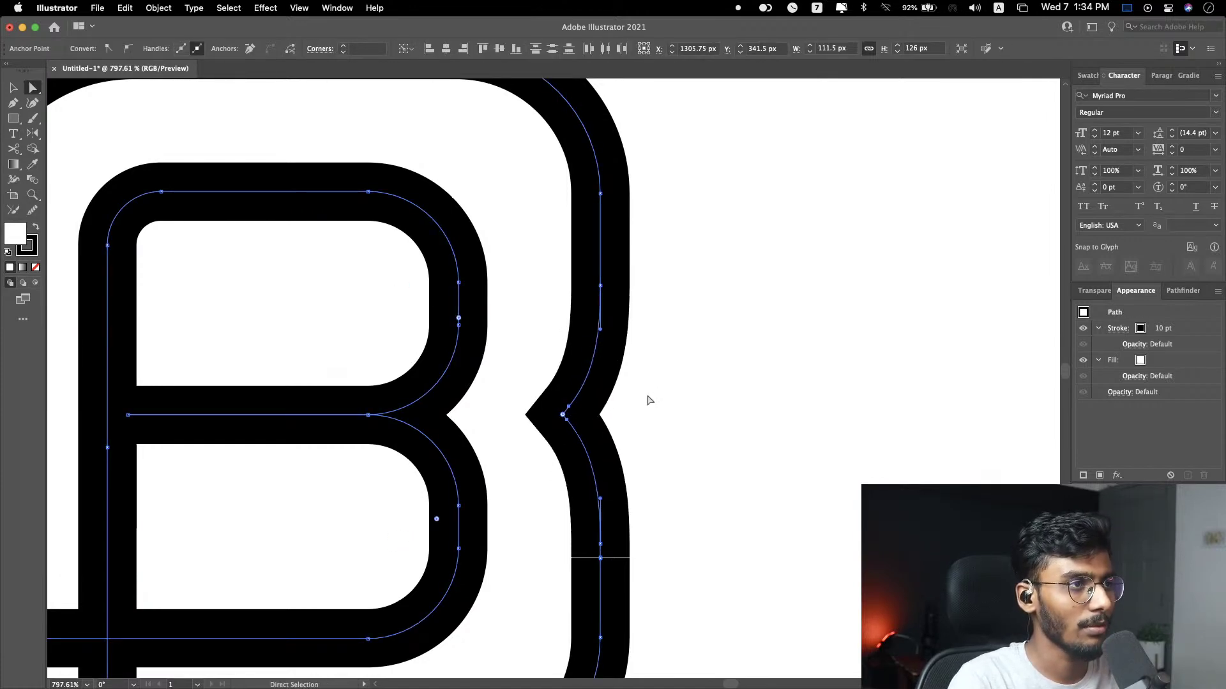
pyautogui.press('Right')
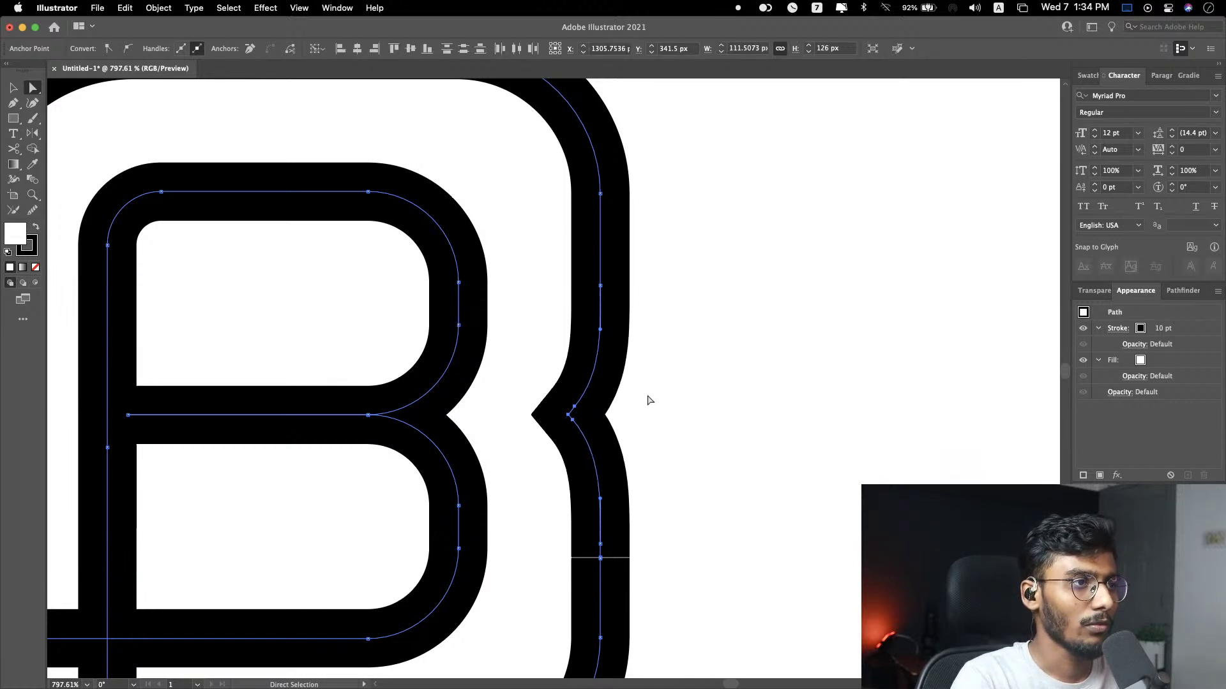
pyautogui.click(707, 402)
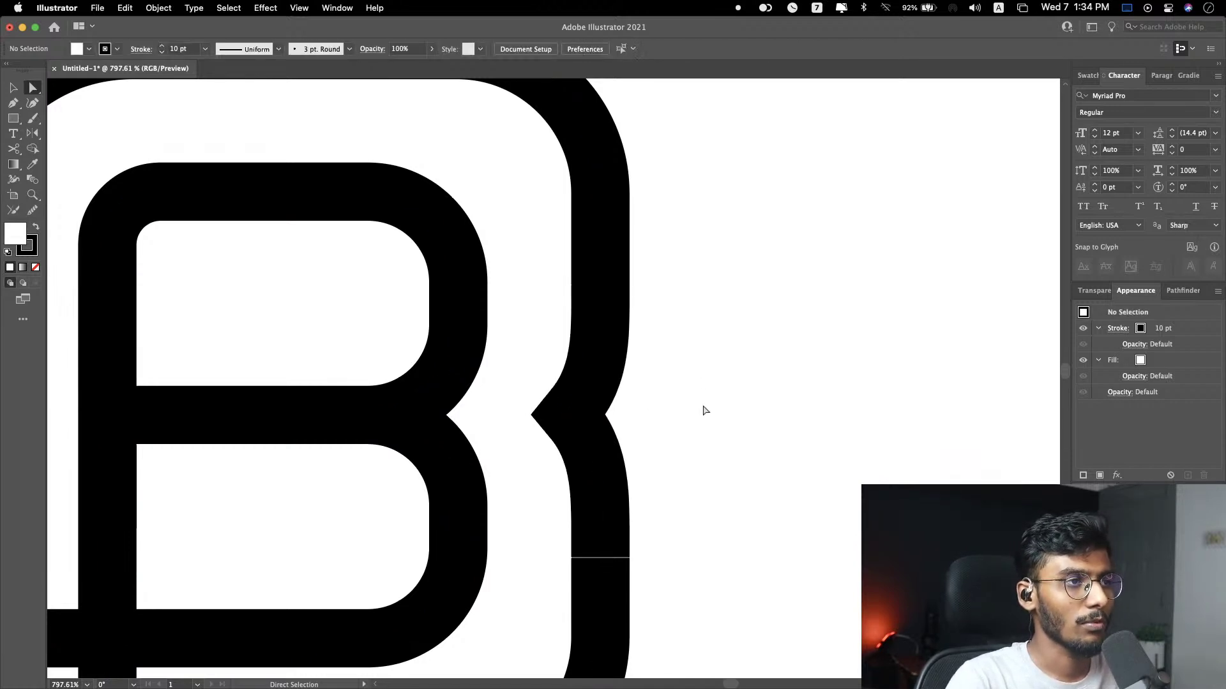
pyautogui.scroll(-5, 705, 409)
pyautogui.hscroll(-10, 702, 414)
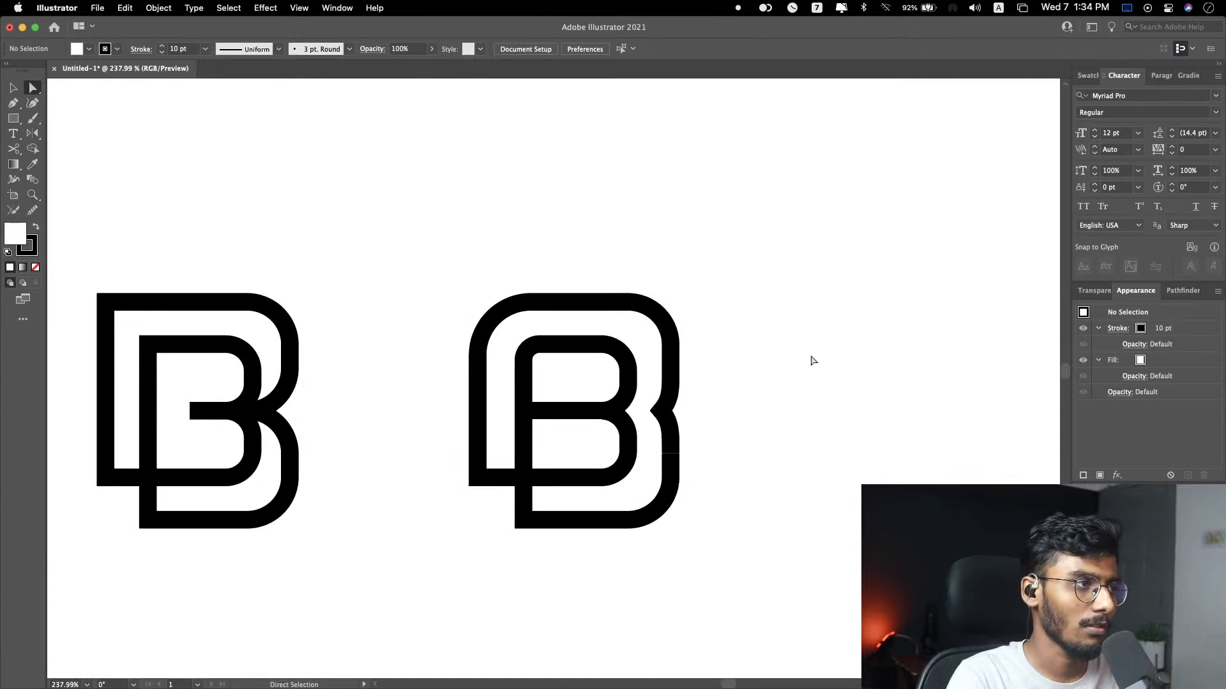
# Step: Duplicate the rounded double-B mark and place the copy in the empty space to its right
pyautogui.hscroll(5, 810, 359)
pyautogui.press('v')
pyautogui.moveTo(684, 251); pyautogui.dragTo(283, 551)
pyautogui.click(740, 438)
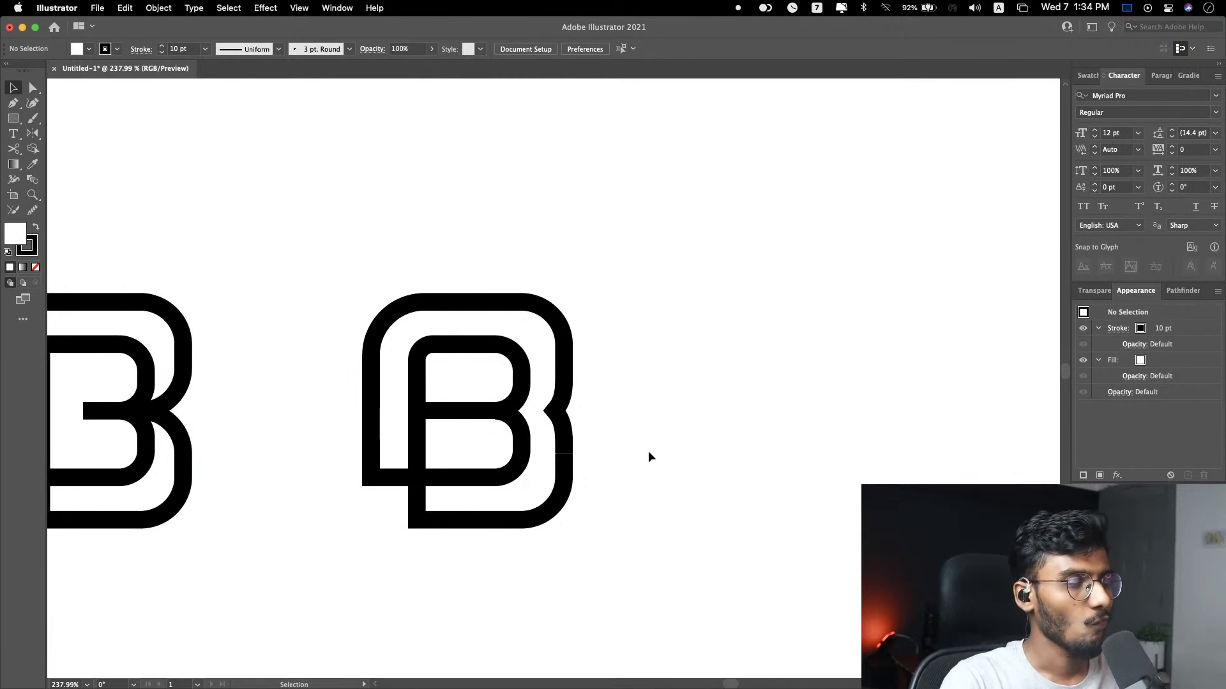
pyautogui.click(560, 396)
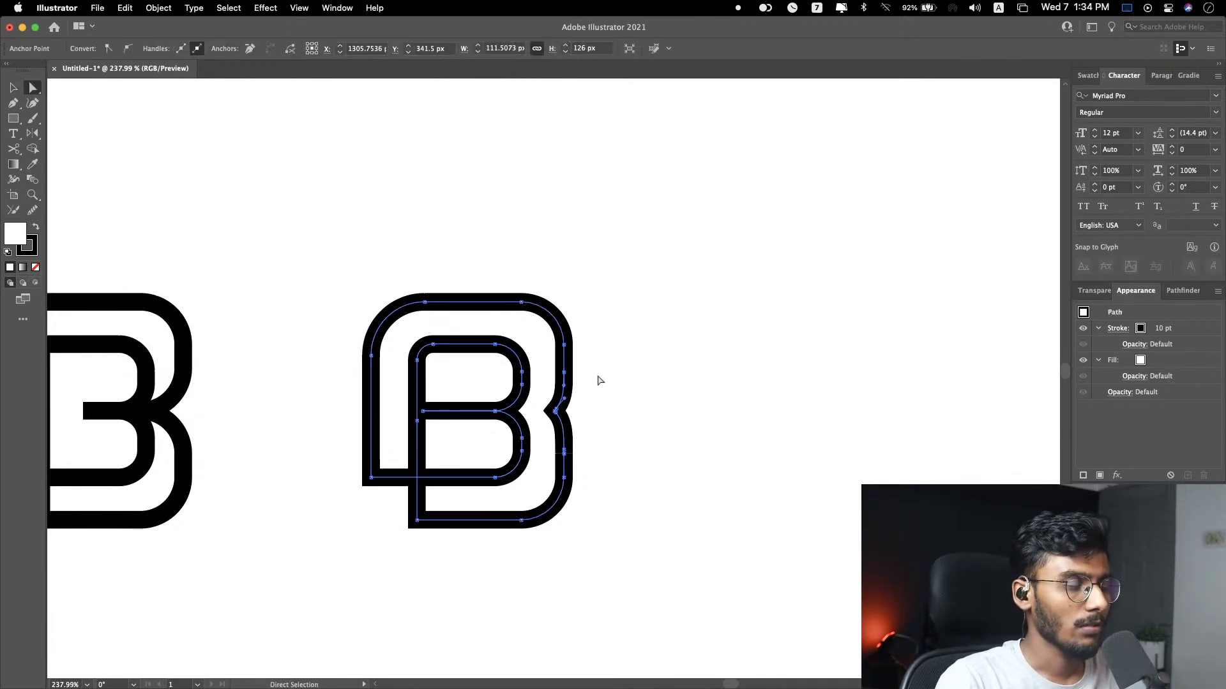
pyautogui.click(607, 380)
pyautogui.moveTo(619, 258); pyautogui.dragTo(320, 544)
pyautogui.moveTo(438, 429); pyautogui.dragTo(765, 429)
pyautogui.click(950, 479)
# Step: Examine the anchor points at the notch's apex on the duplicated mark
pyautogui.hscroll(6, 950, 479)
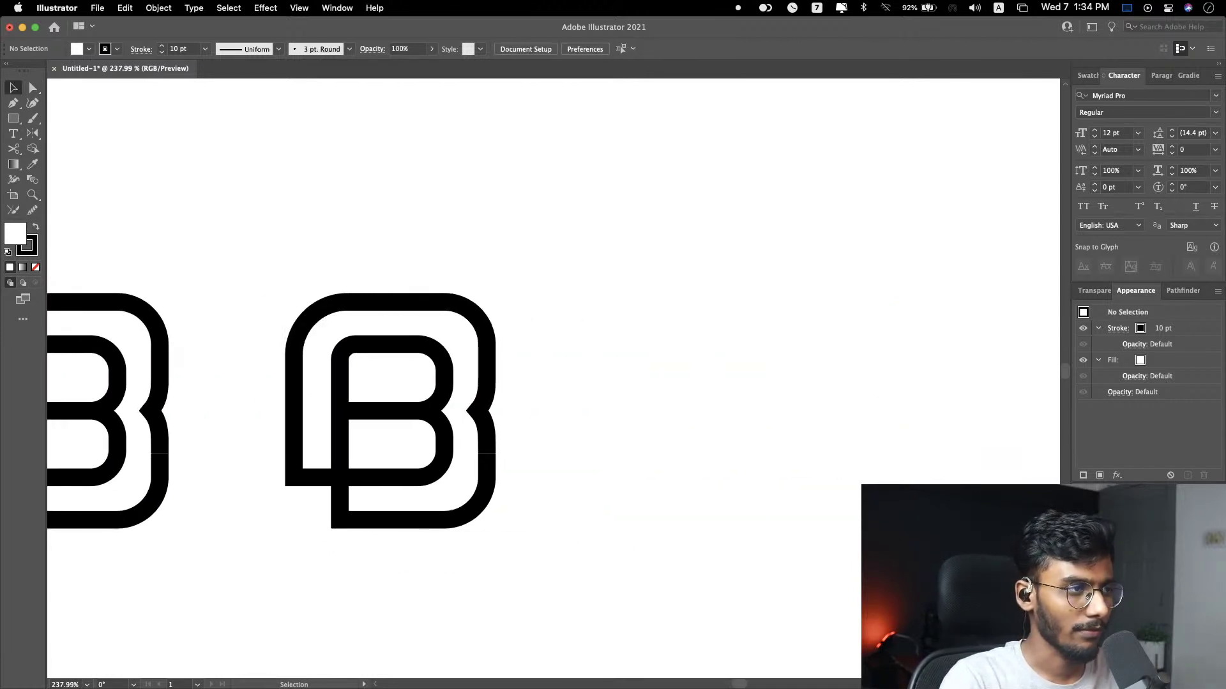
pyautogui.hscroll(-3, 773, 518)
pyautogui.click(652, 408)
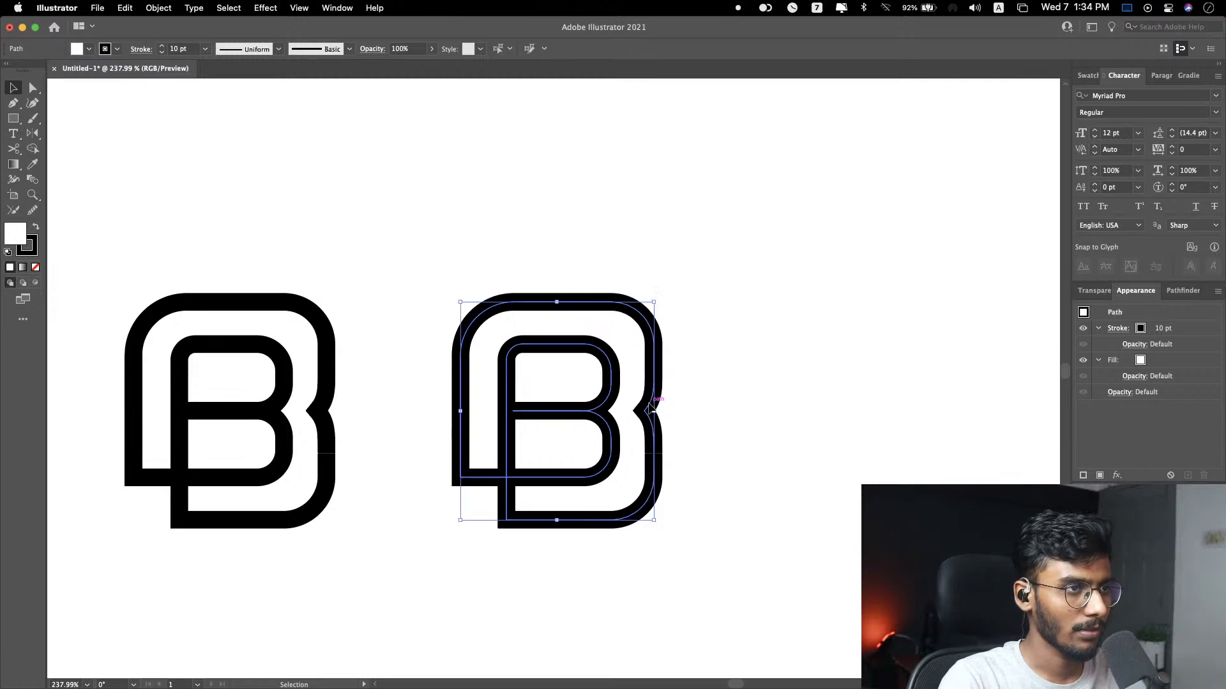
pyautogui.scroll(1, 651, 408)
pyautogui.scroll(3, 651, 408)
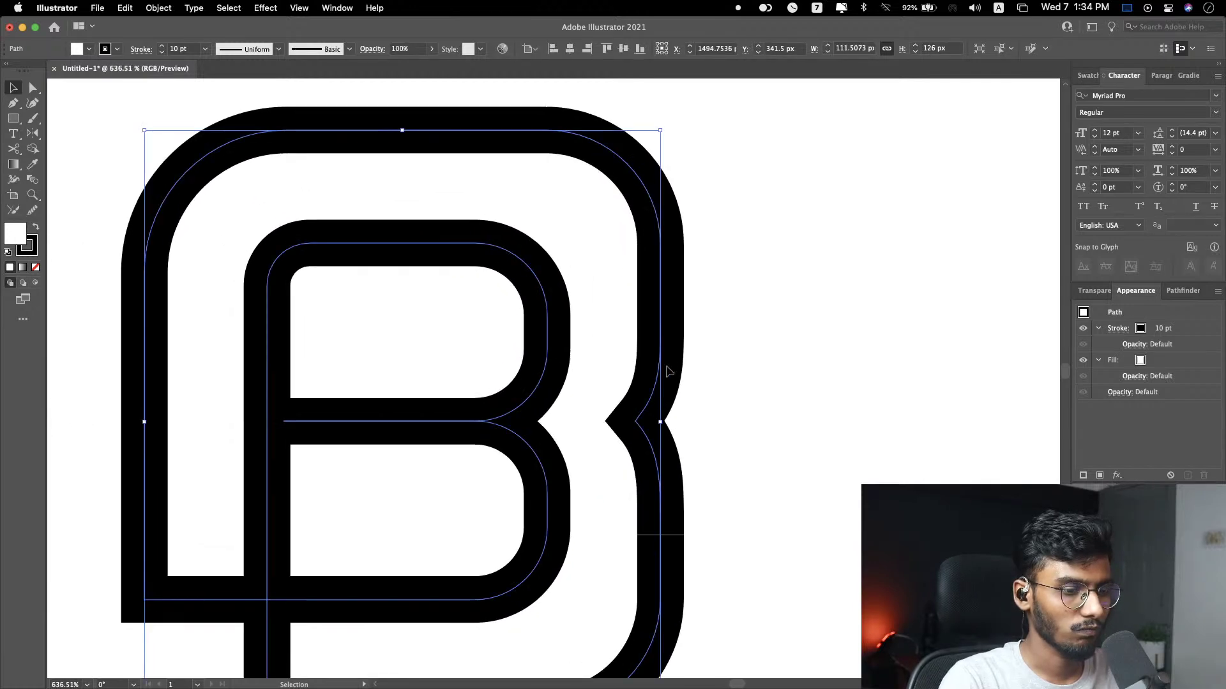
pyautogui.press('a')
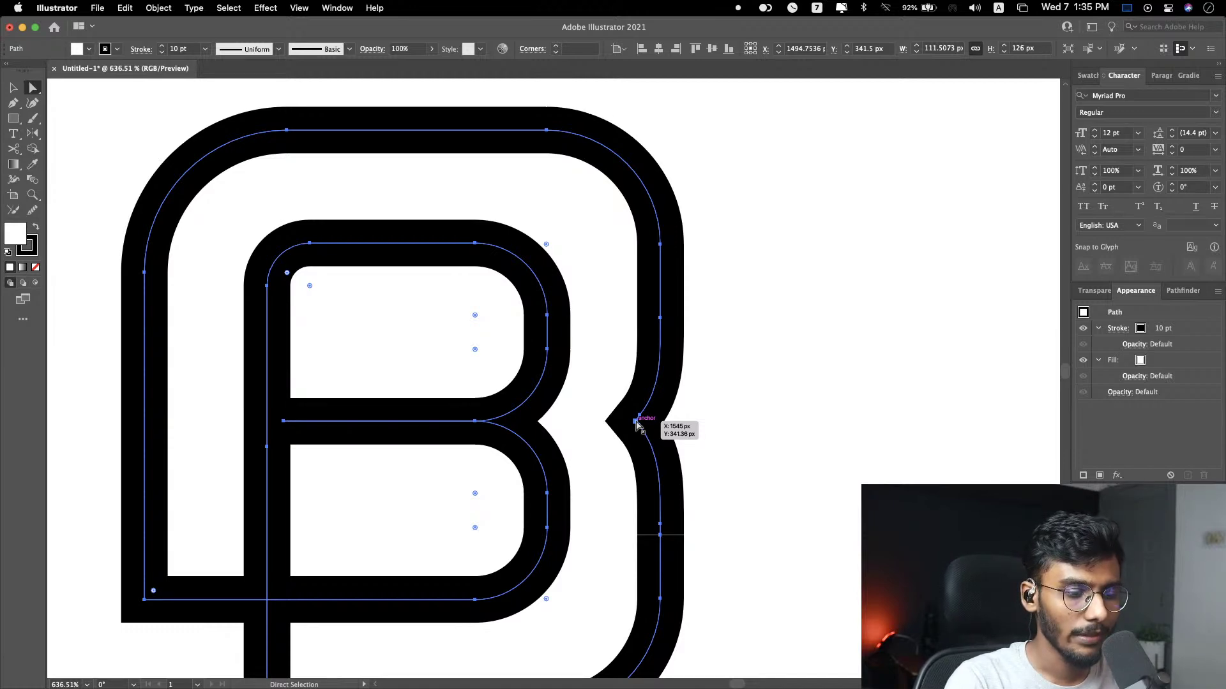
pyautogui.click(771, 446)
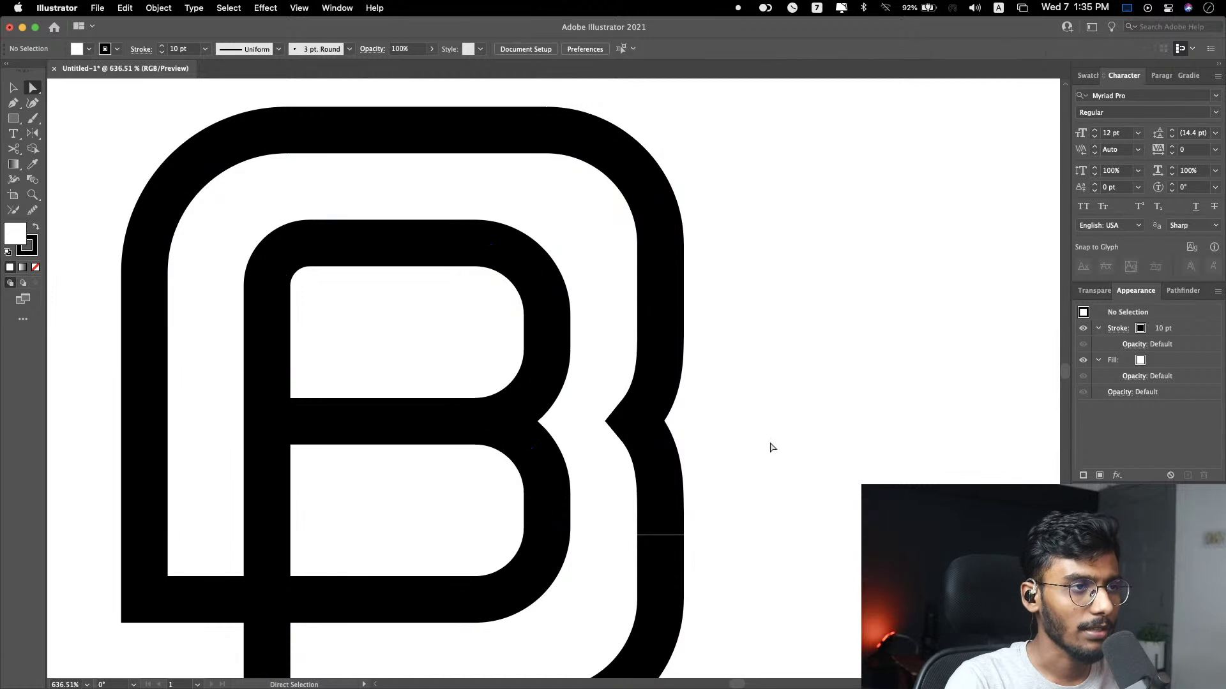
pyautogui.click(641, 425)
pyautogui.click(638, 422)
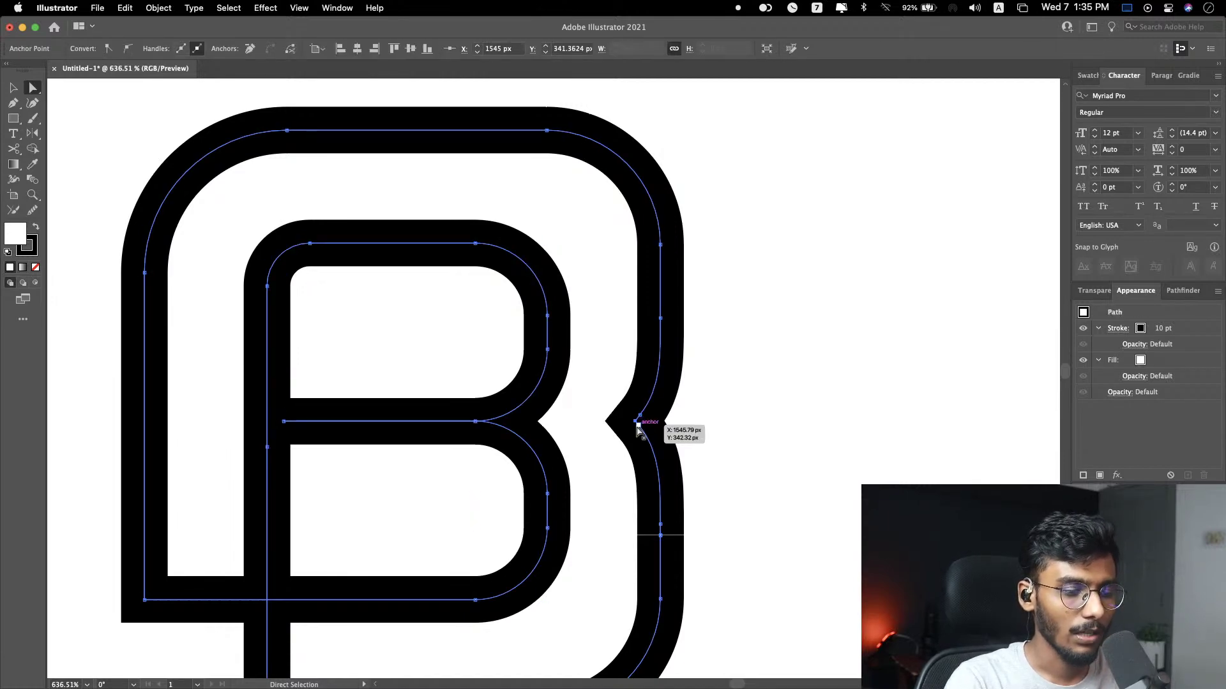
pyautogui.click(780, 405)
# Step: Try enlarging the radius of the duplicated mark's outer upper-right corner on its own
pyautogui.scroll(-3, 779, 404)
pyautogui.scroll(3, 774, 408)
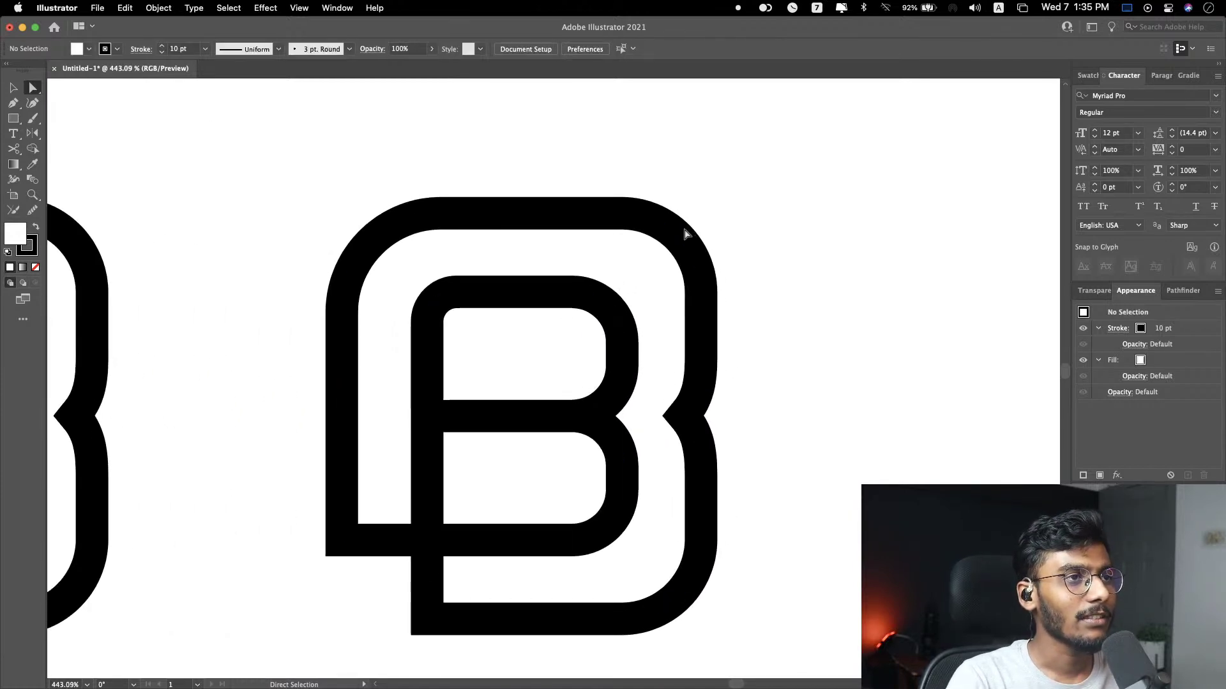
pyautogui.click(683, 238)
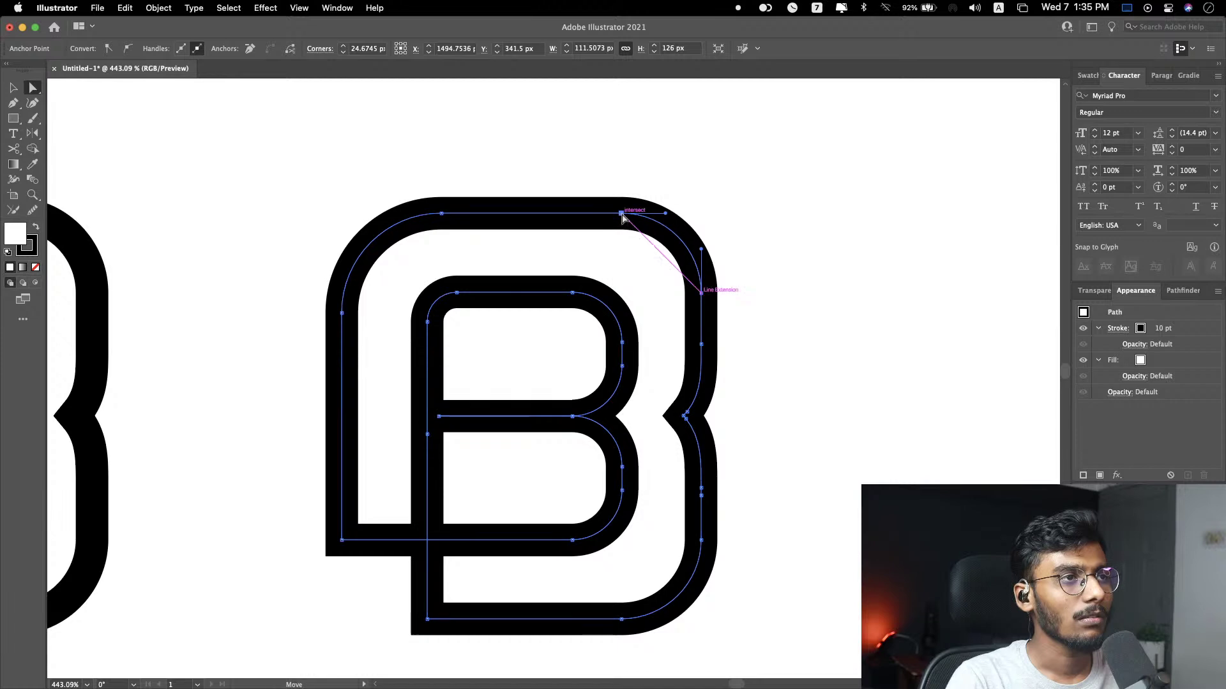
pyautogui.moveTo(623, 293); pyautogui.dragTo(574, 332)
pyautogui.click(642, 618)
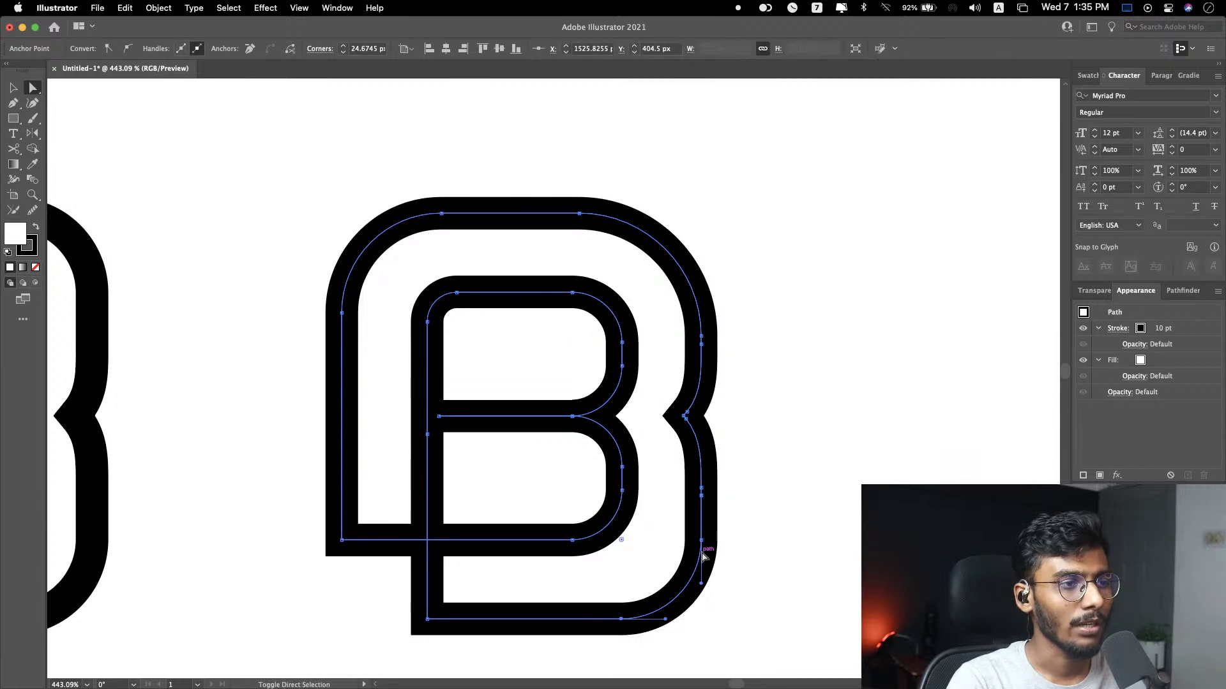
pyautogui.press('super+z')
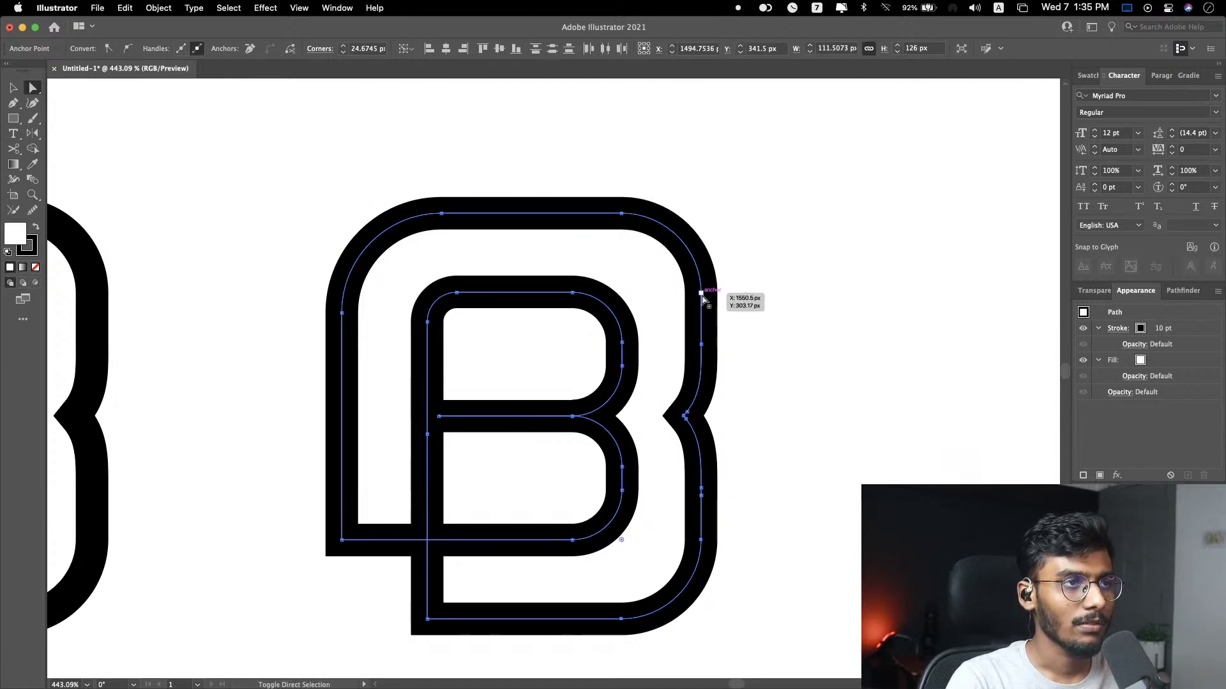
# Step: Round the outer stroke's upper-right and lower-right corners together to a radius of about 37.05 px
pyautogui.click(631, 215)
pyautogui.moveTo(621, 295); pyautogui.dragTo(568, 322)
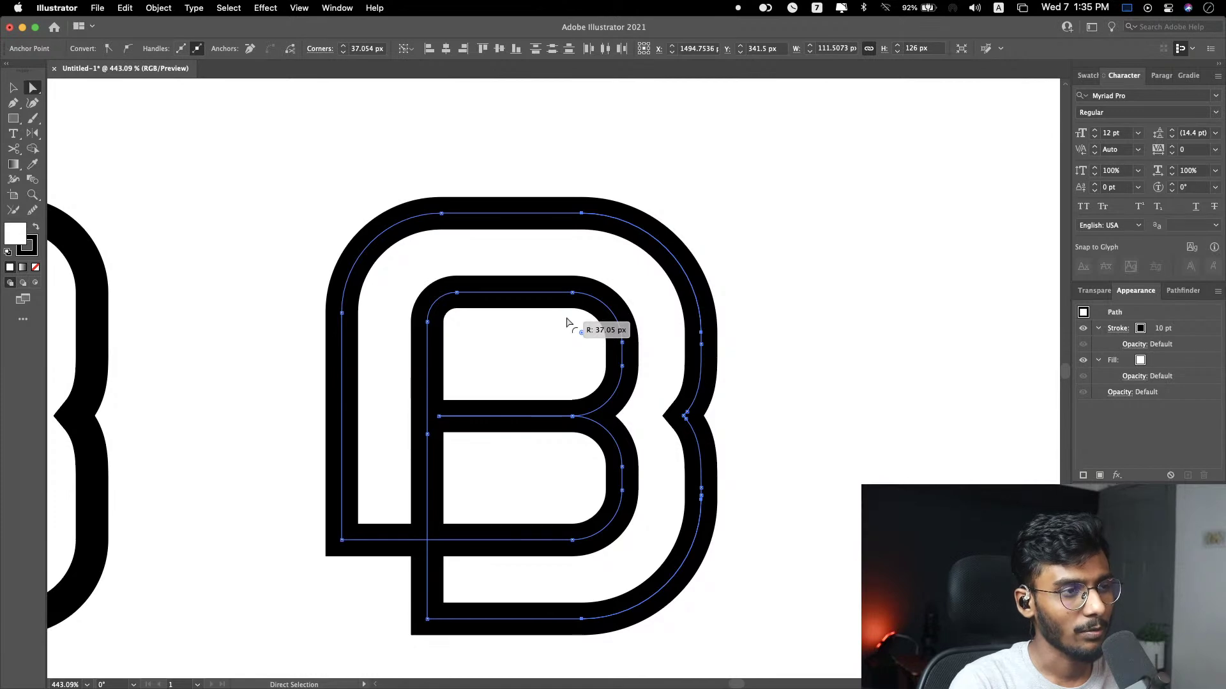
pyautogui.click(925, 419)
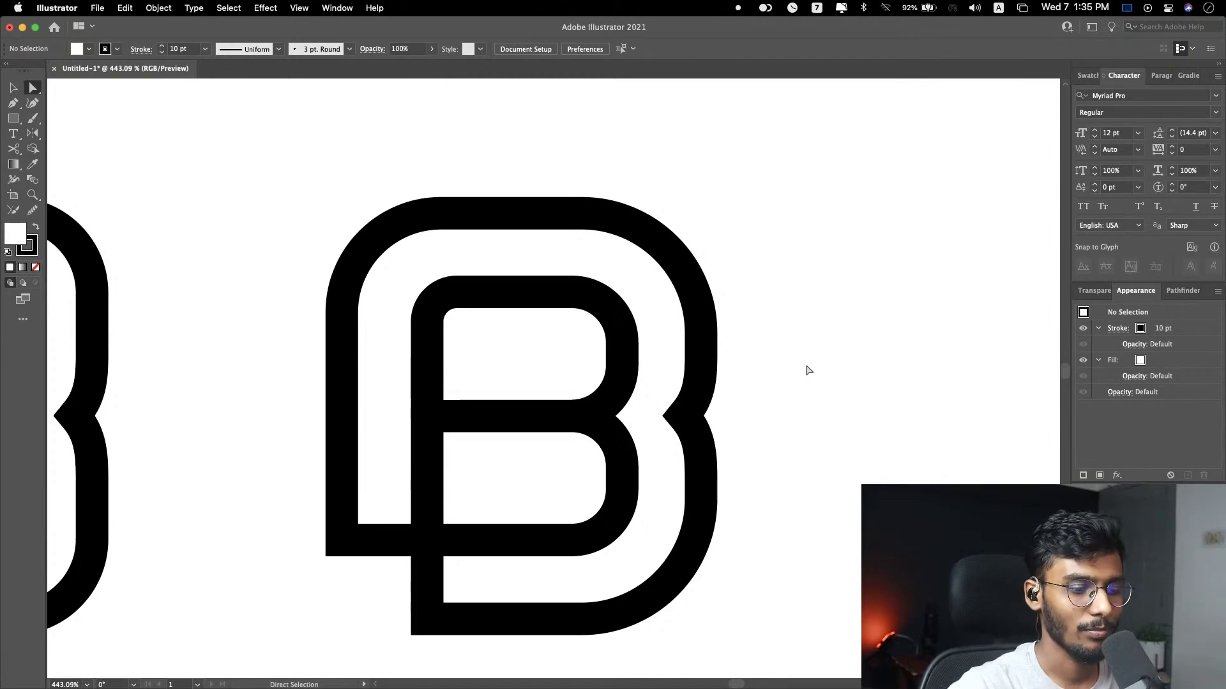
# Step: Try tightening the upper-right corners of the outer stroke and inner B together, leaving the lower corners for a separate adjustment
pyautogui.scroll(-4, 798, 391)
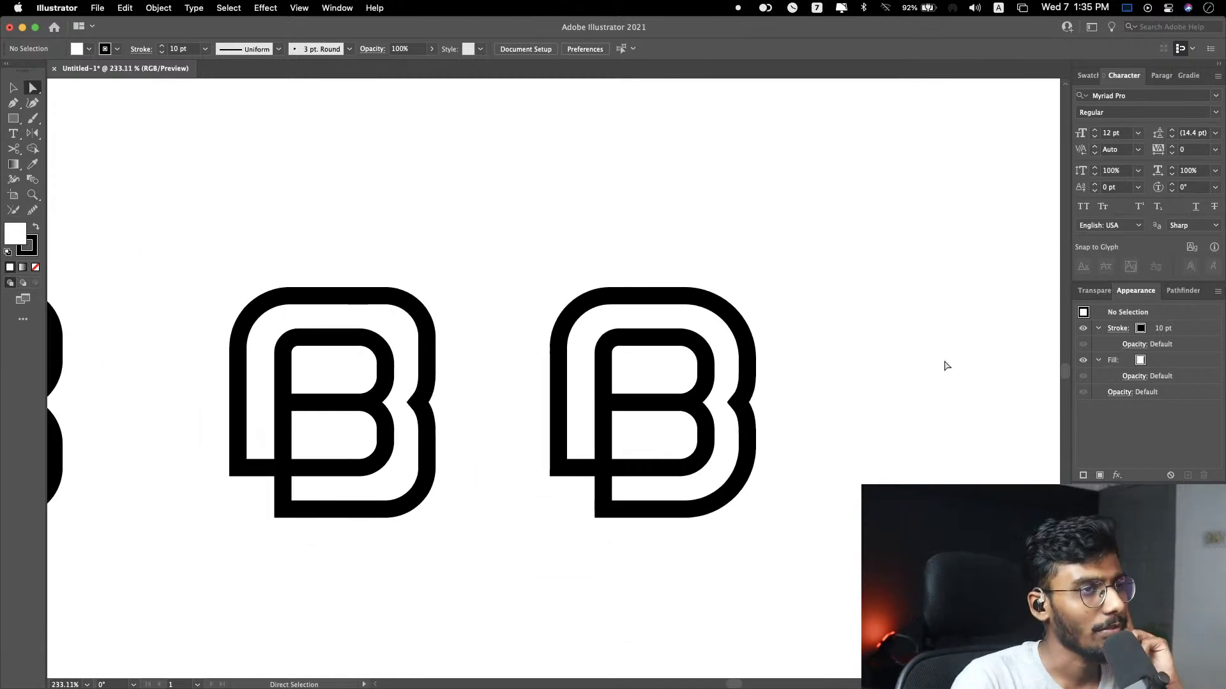
pyautogui.click(705, 350)
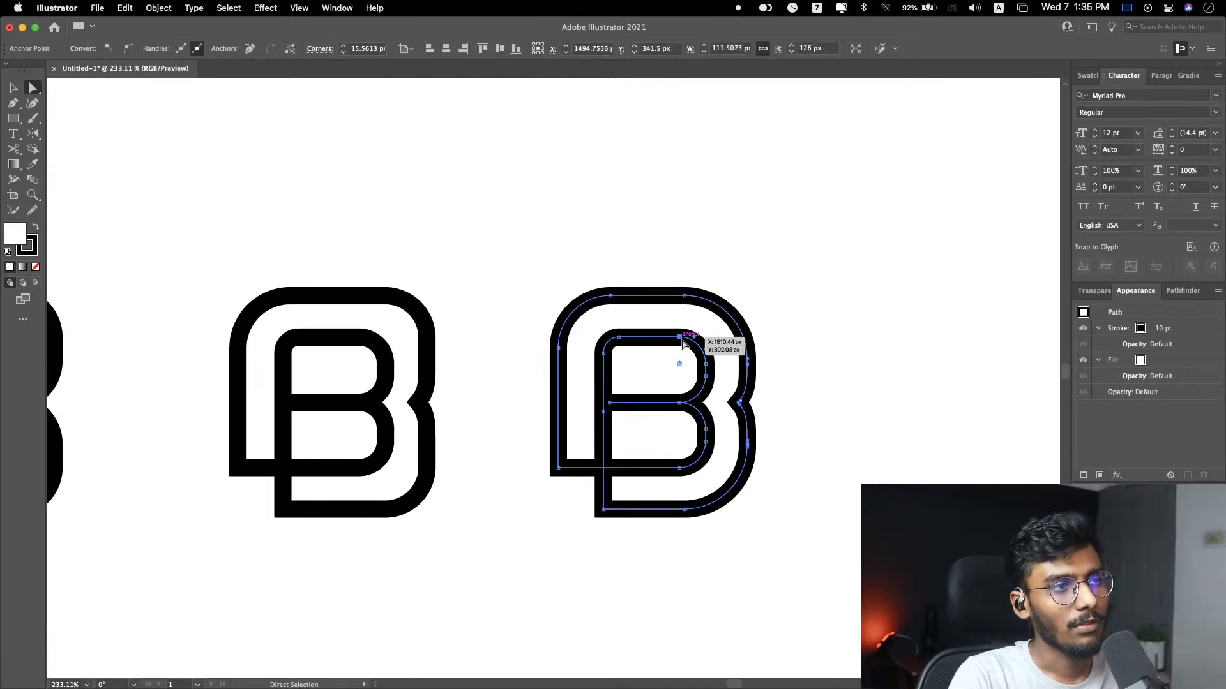
pyautogui.click(709, 373)
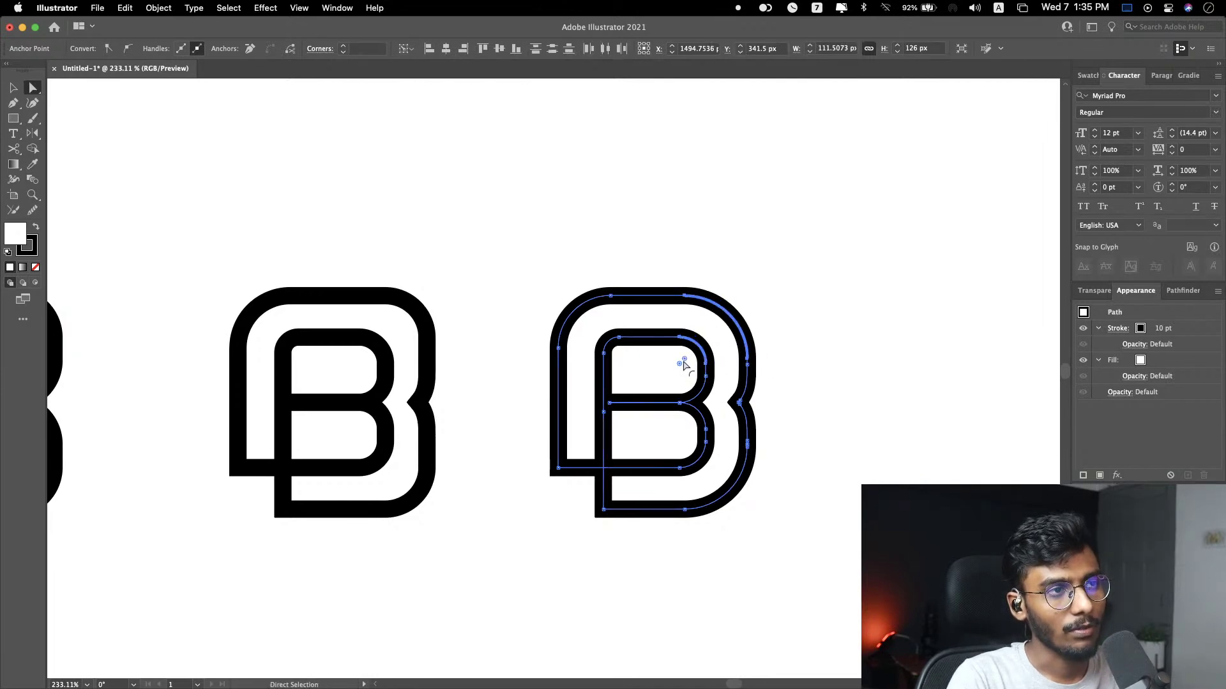
pyautogui.moveTo(682, 366); pyautogui.dragTo(697, 351)
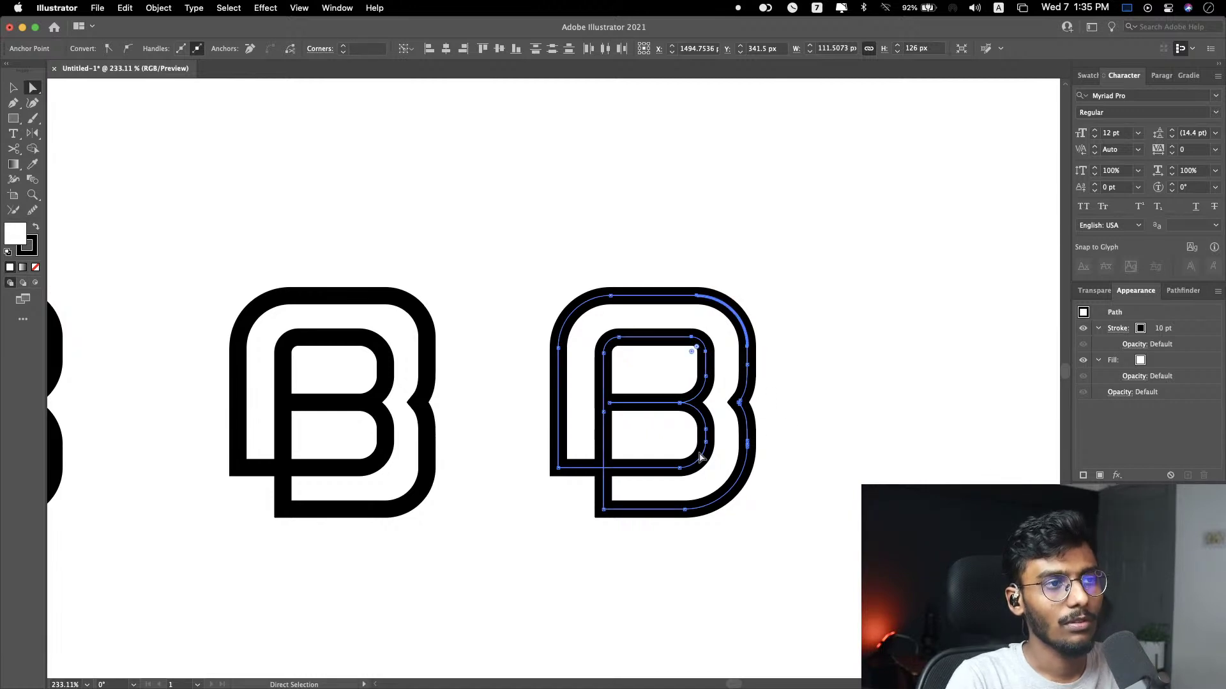
pyautogui.click(710, 443)
pyautogui.click(706, 472)
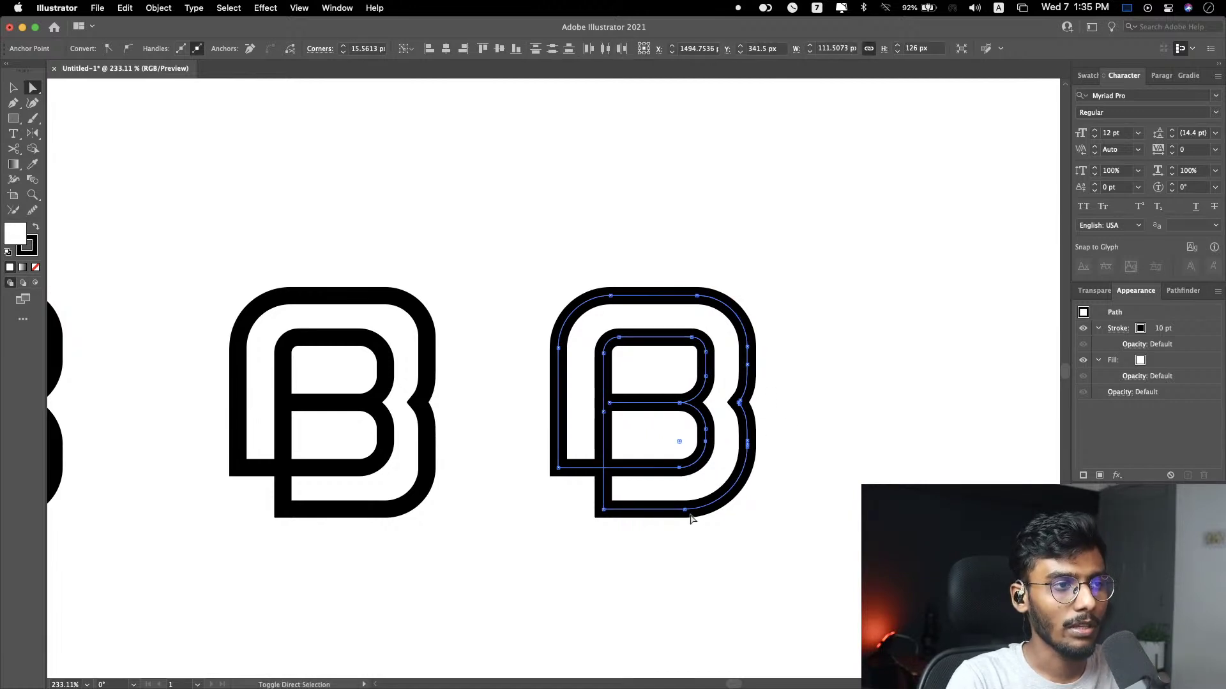
pyautogui.click(748, 452)
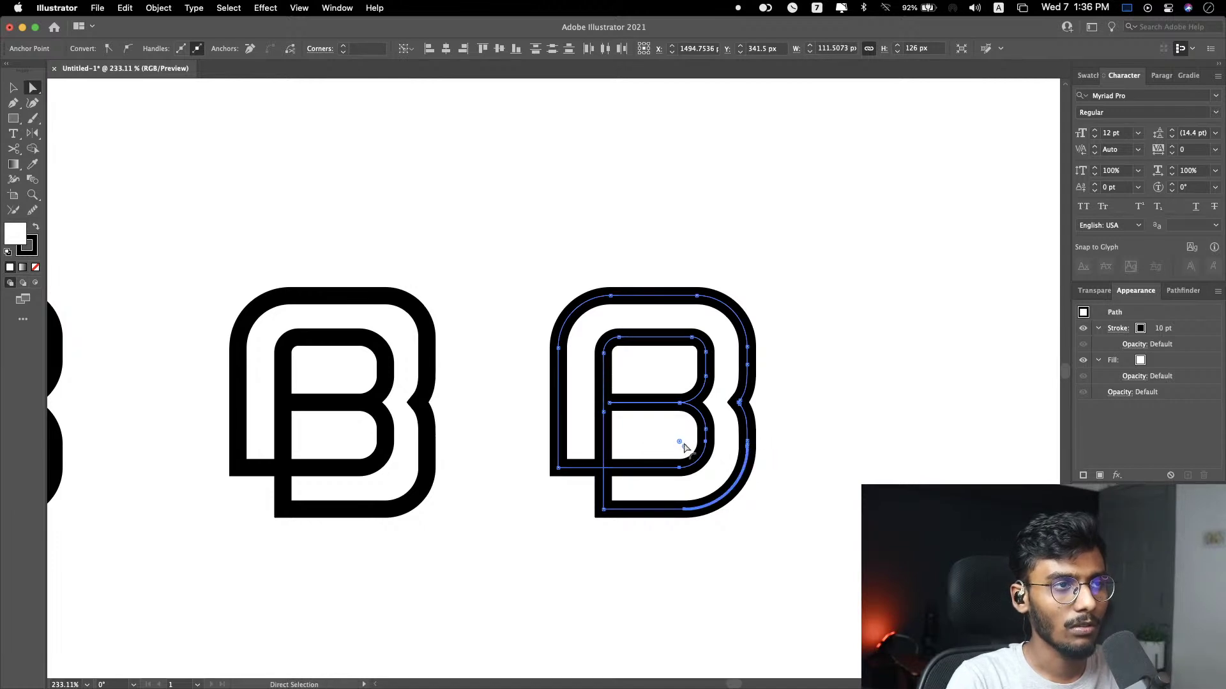
pyautogui.click(684, 448)
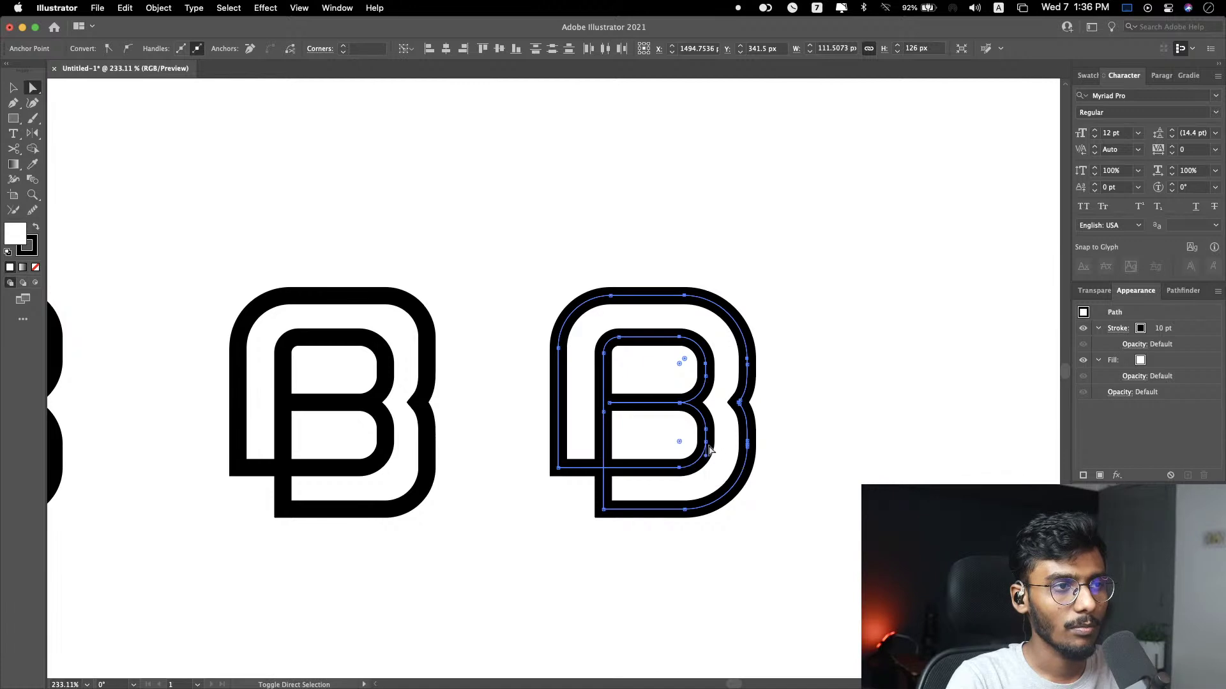
# Step: Tighten the rounded corners of the outer stroke and inner B together, including their upper-left corners, to slightly smaller radii
pyautogui.click(684, 507)
pyautogui.click(748, 448)
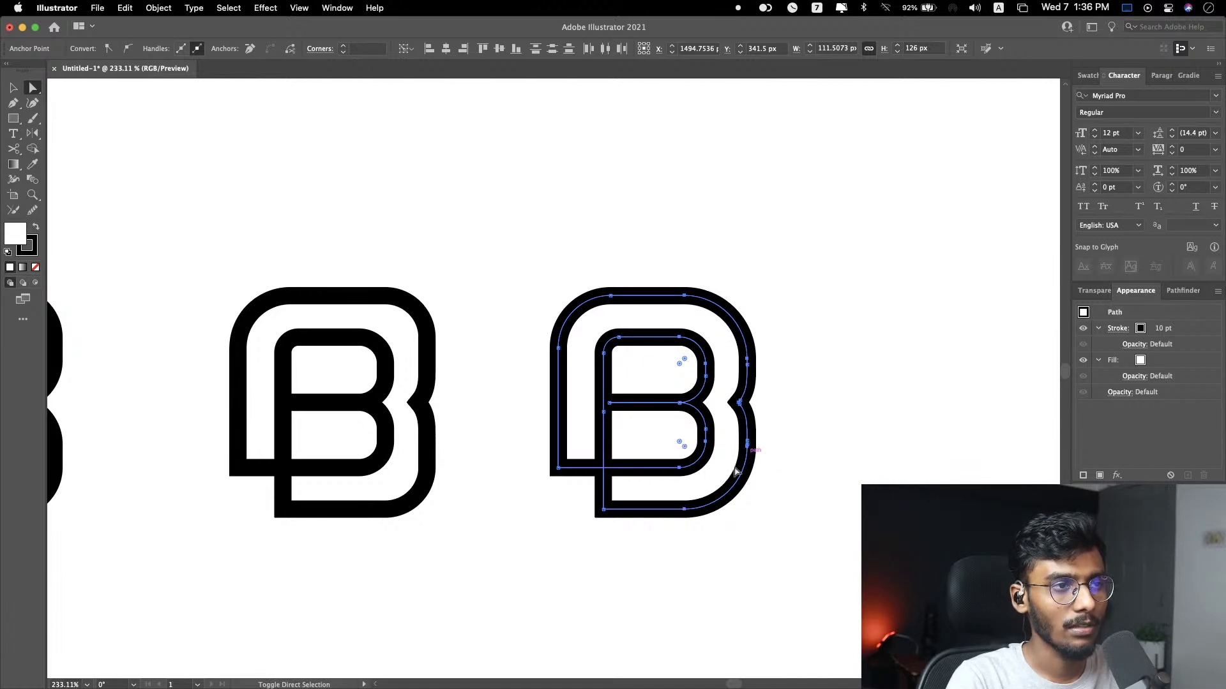
pyautogui.moveTo(682, 449); pyautogui.dragTo(697, 470)
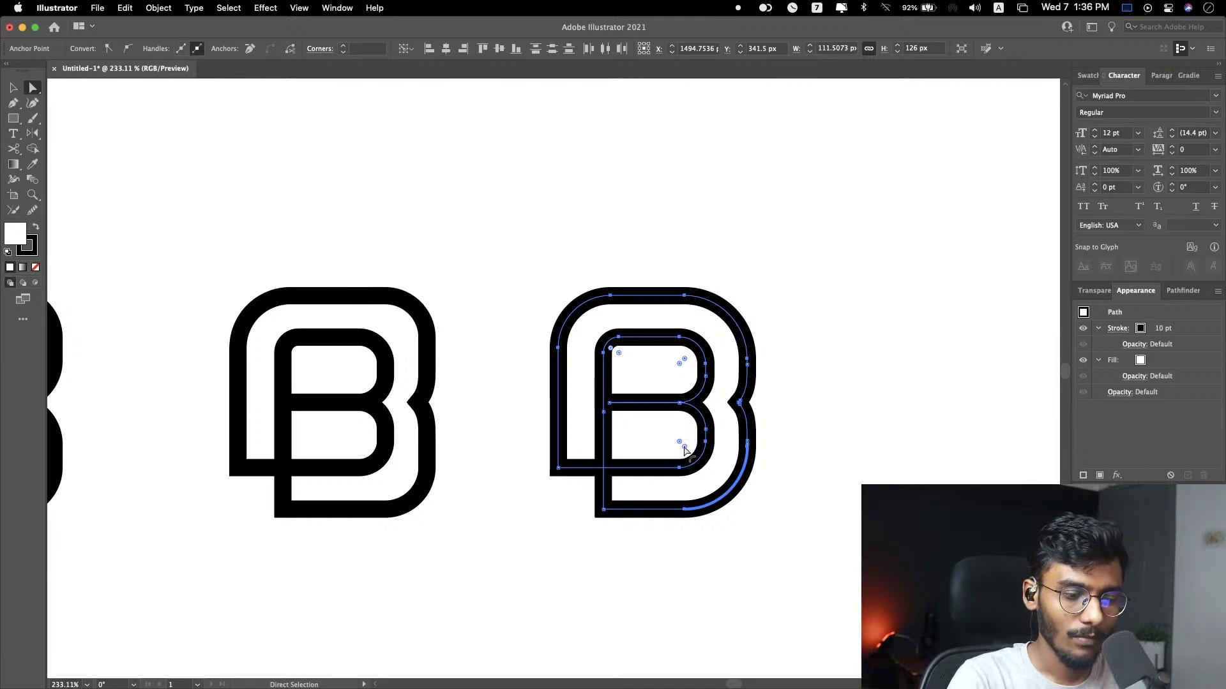
pyautogui.moveTo(685, 450)
pyautogui.mouseDown()
pyautogui.moveTo(702, 470)
pyautogui.moveTo(696, 457)
pyautogui.mouseUp()
pyautogui.click(837, 443)
# Step: Compare the newest double-B mark with the earlier B variations at several sizes
pyautogui.hscroll(5, 838, 445)
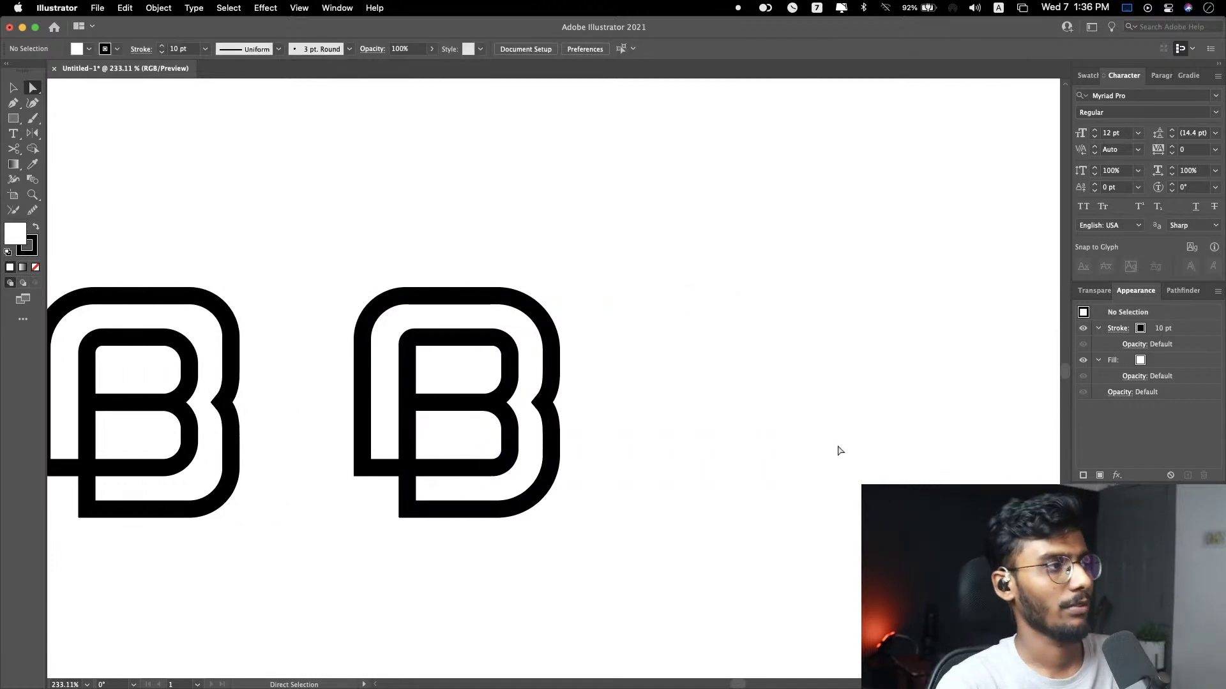
pyautogui.hscroll(5, 823, 316)
pyautogui.scroll(-2, 822, 319)
pyautogui.hscroll(5, 824, 319)
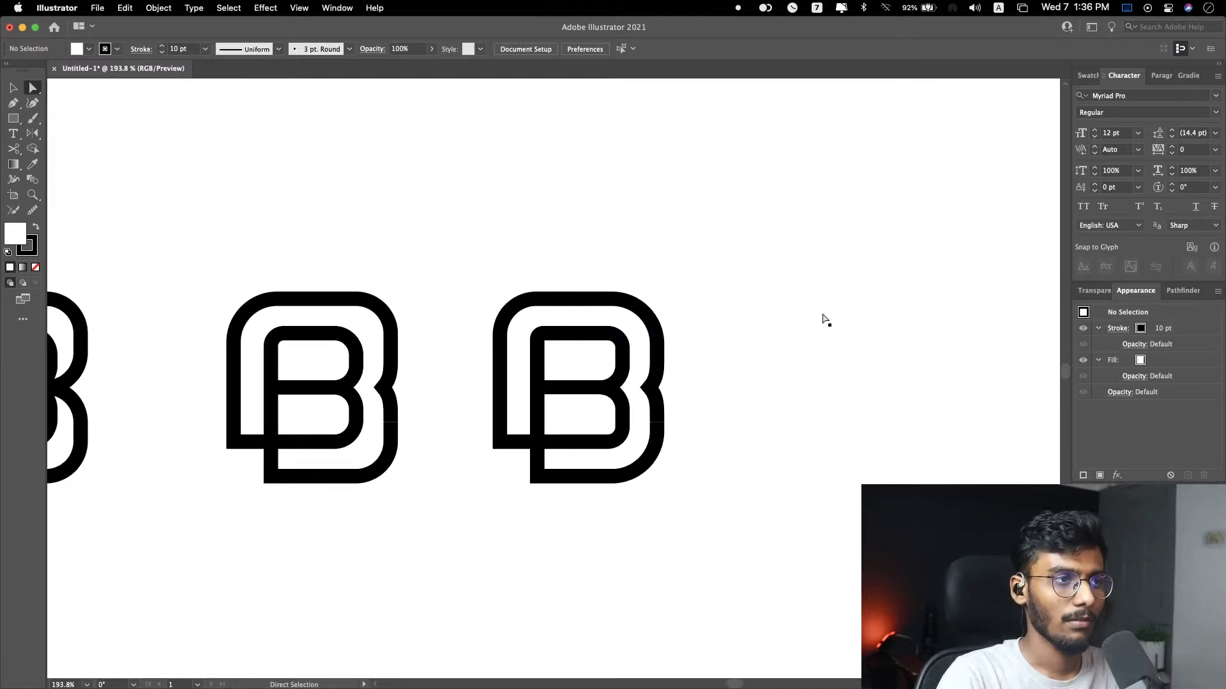
pyautogui.press('v')
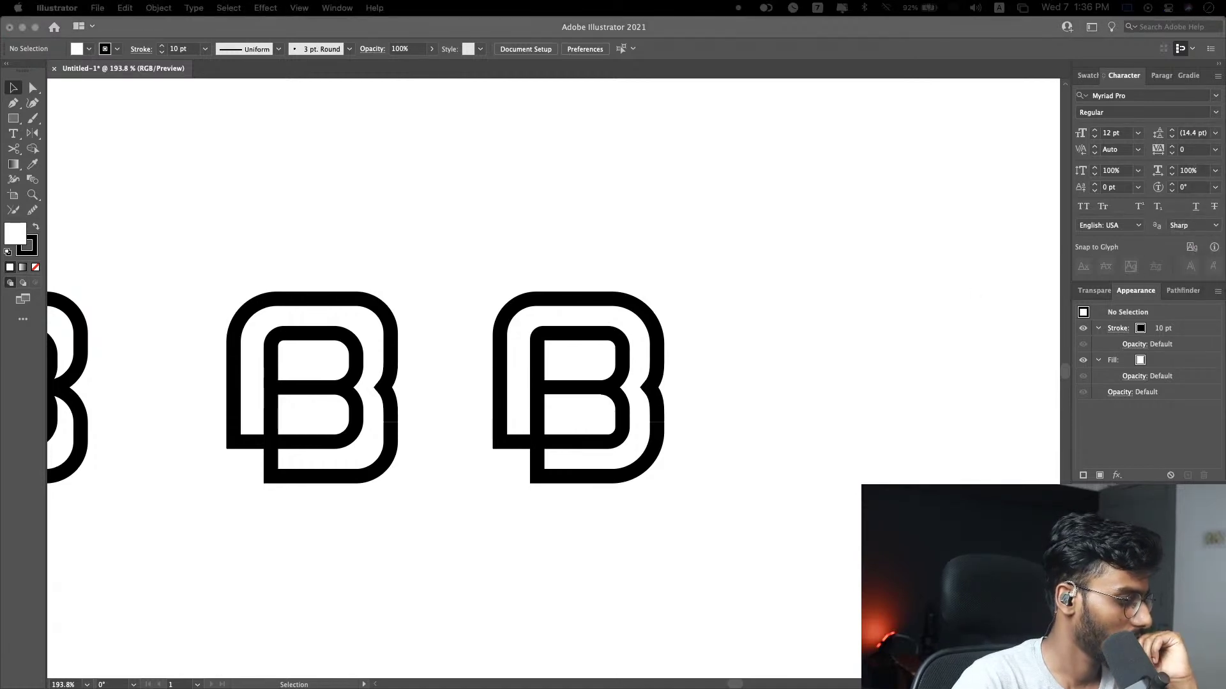
pyautogui.click(739, 262)
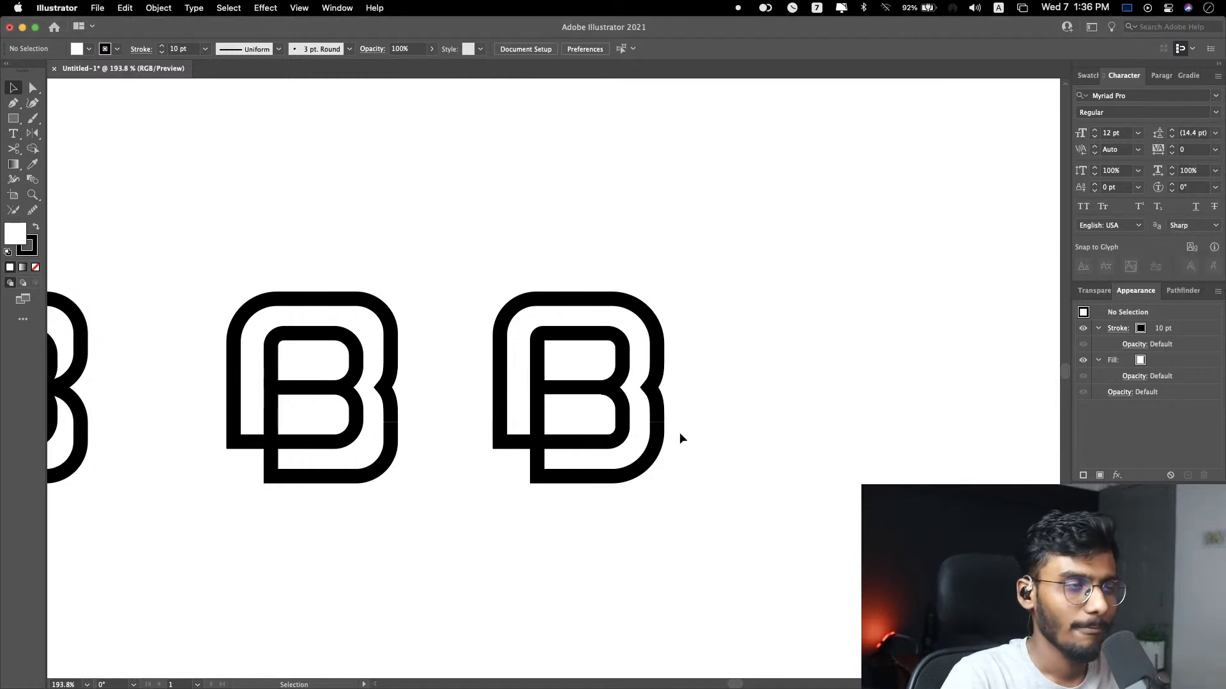
pyautogui.hscroll(-5, 766, 421)
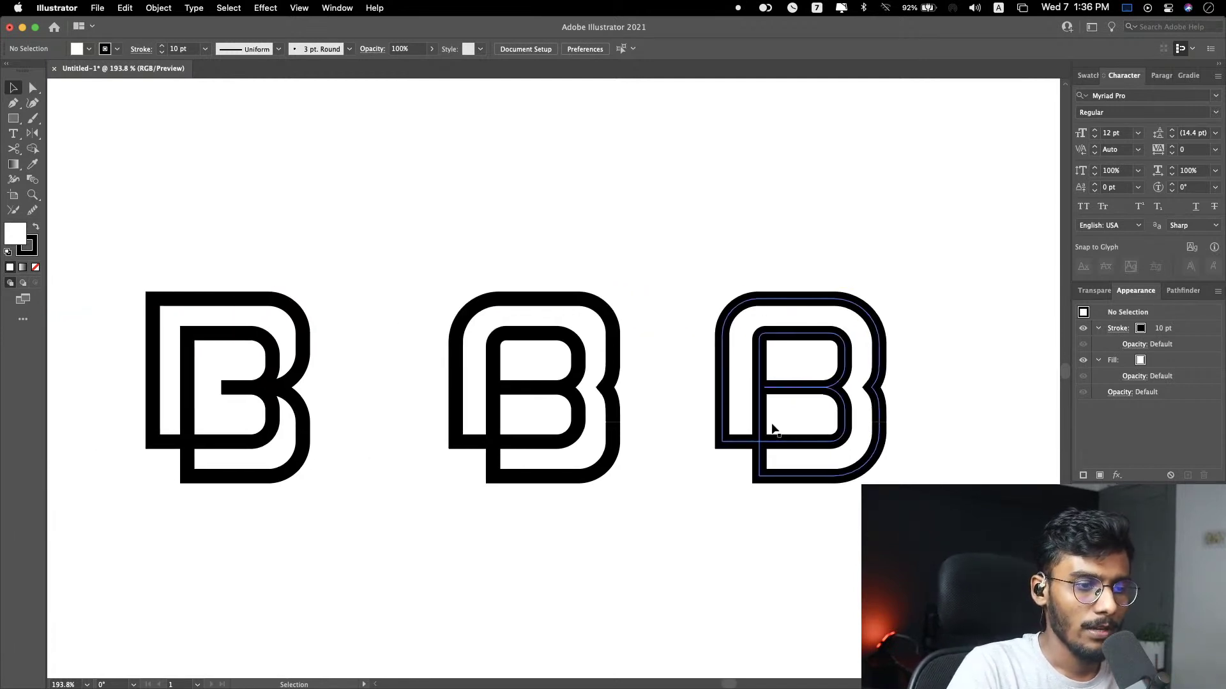
pyautogui.hscroll(2, 776, 439)
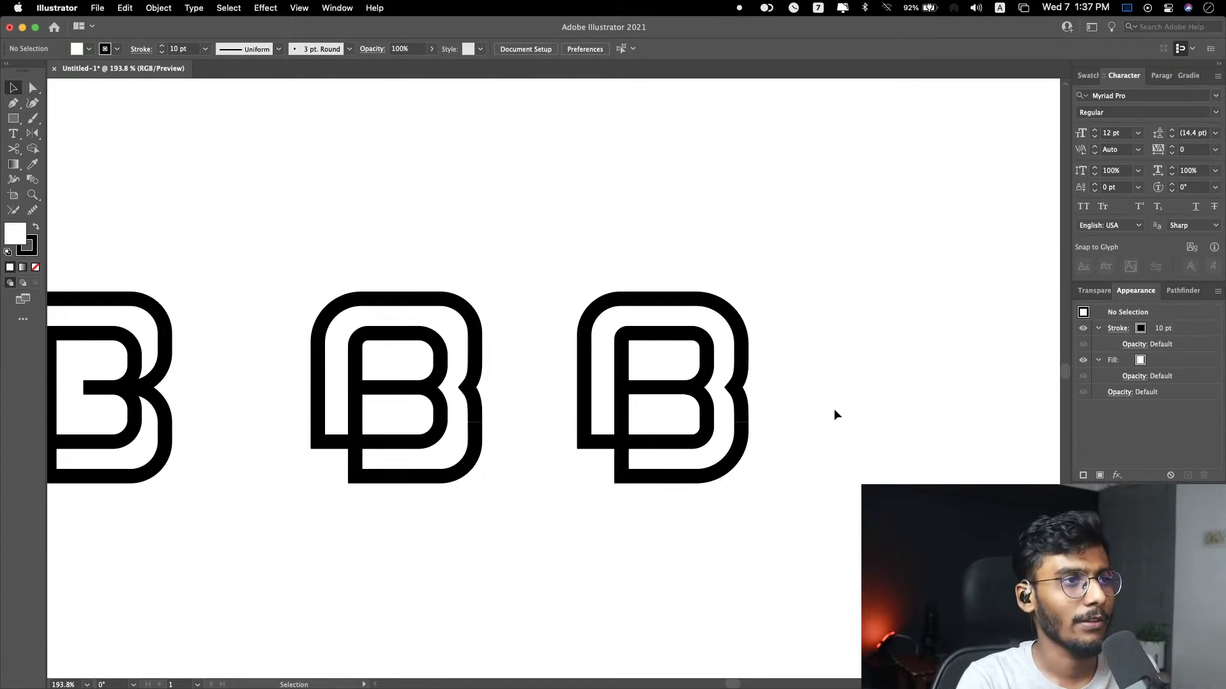
pyautogui.hscroll(5, 829, 428)
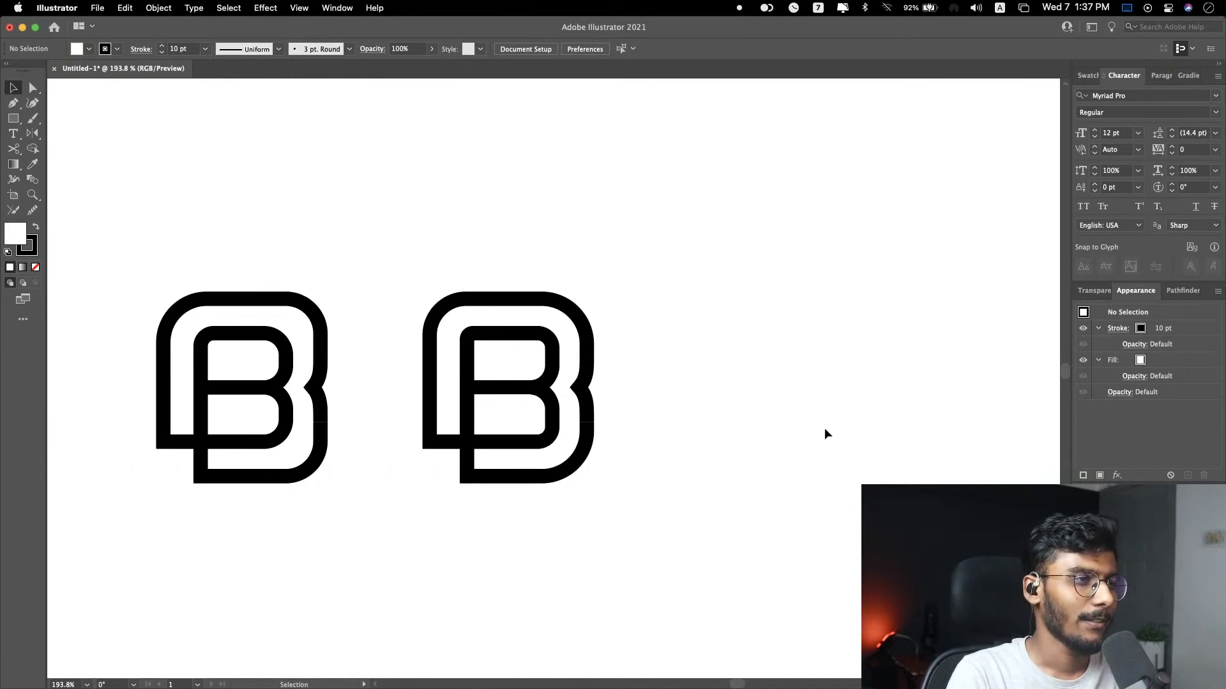
pyautogui.scroll(-3, 825, 428)
pyautogui.scroll(-3, 825, 434)
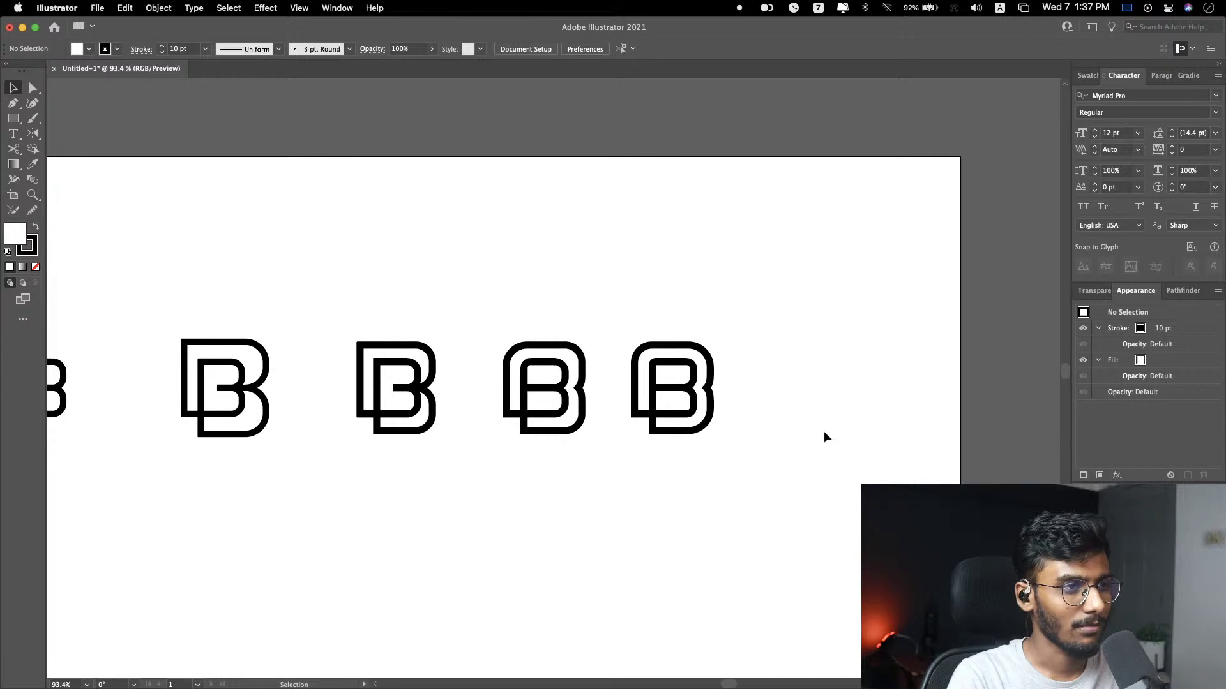
# Step: Add two anchor points to the lower-left horizontal segment of the newest mark's outline, one before the inner stem and one where they cross
pyautogui.scroll(5, 643, 414)
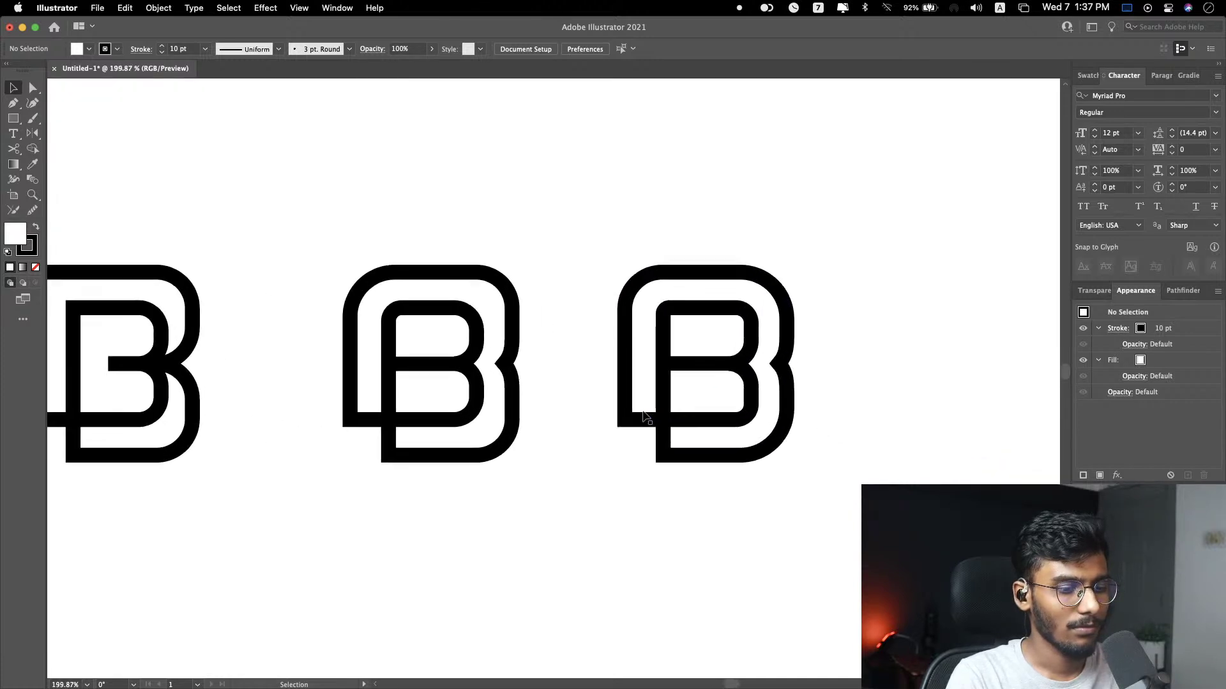
pyautogui.scroll(-1, 644, 413)
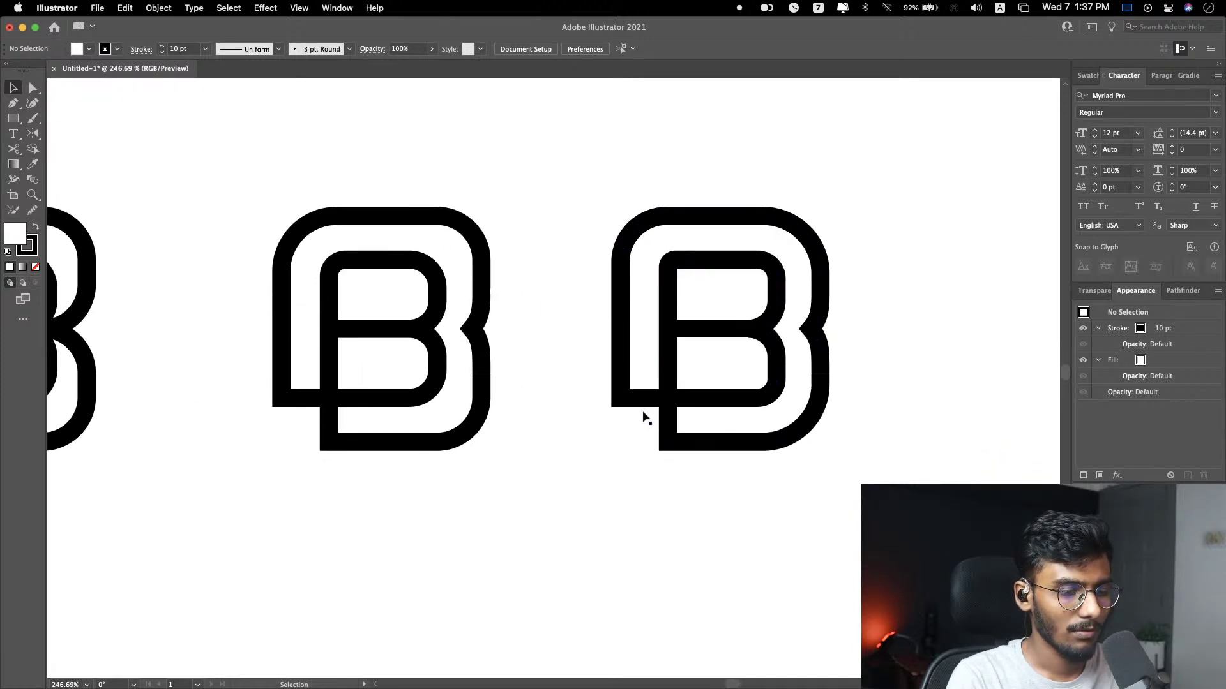
pyautogui.hscroll(1, 645, 418)
pyautogui.click(644, 402)
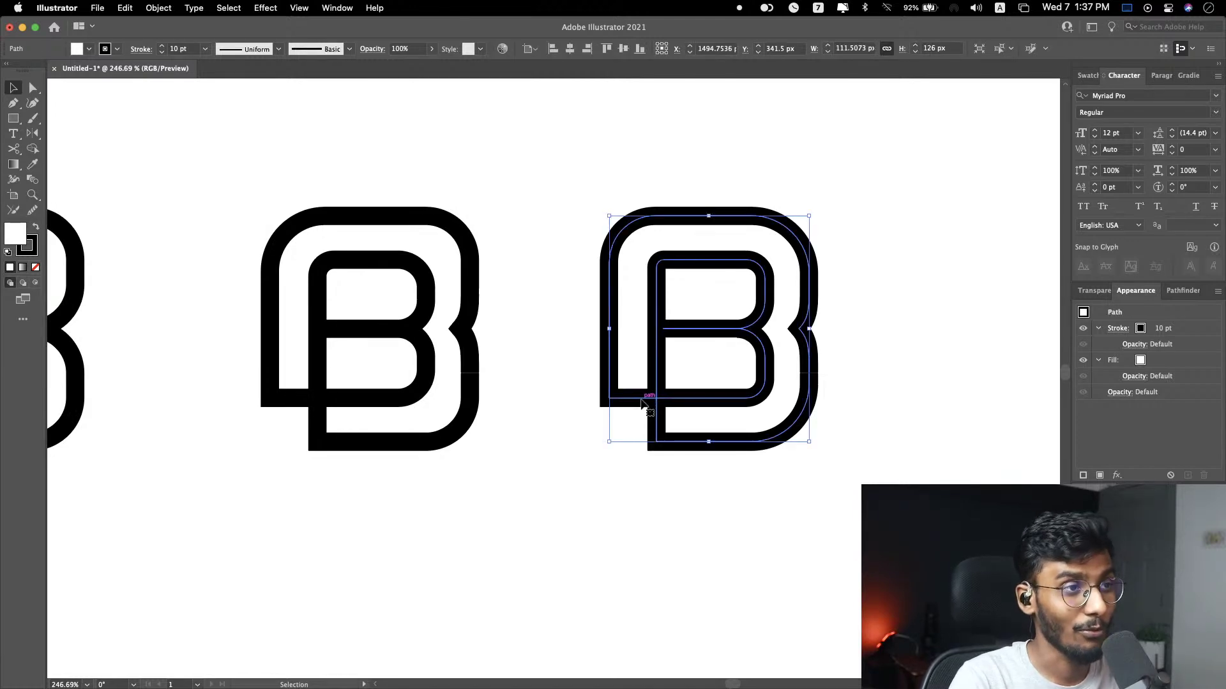
pyautogui.press('p')
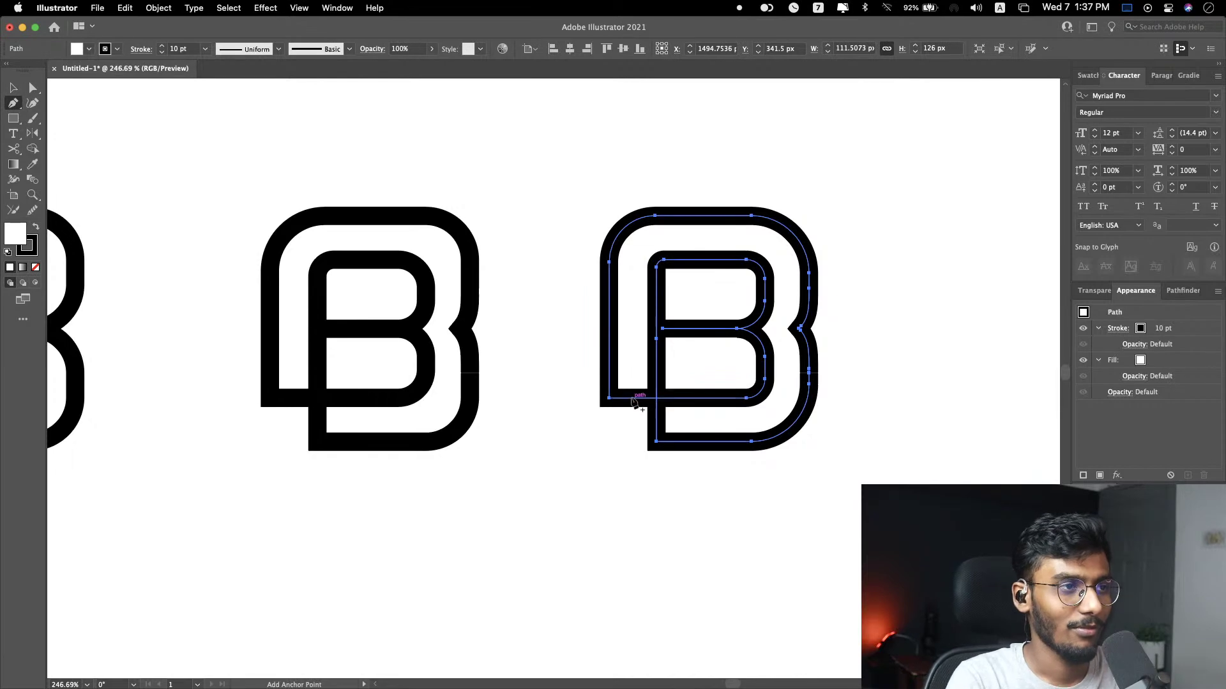
pyautogui.click(632, 399)
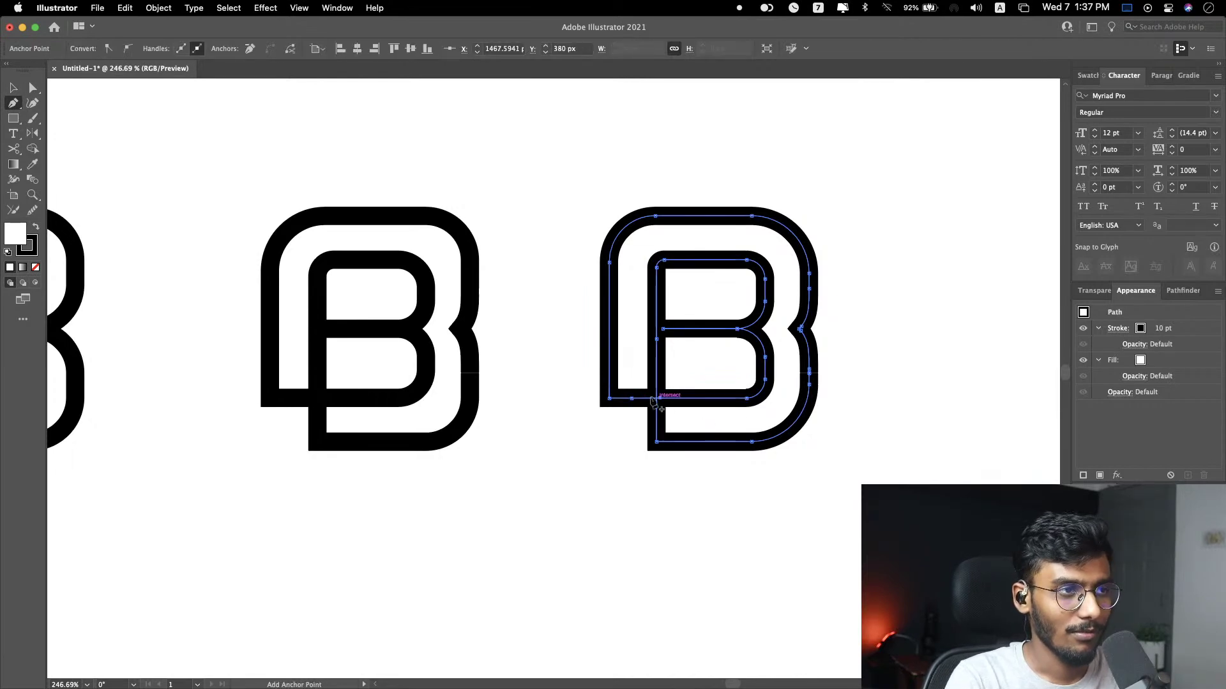
pyautogui.press('a')
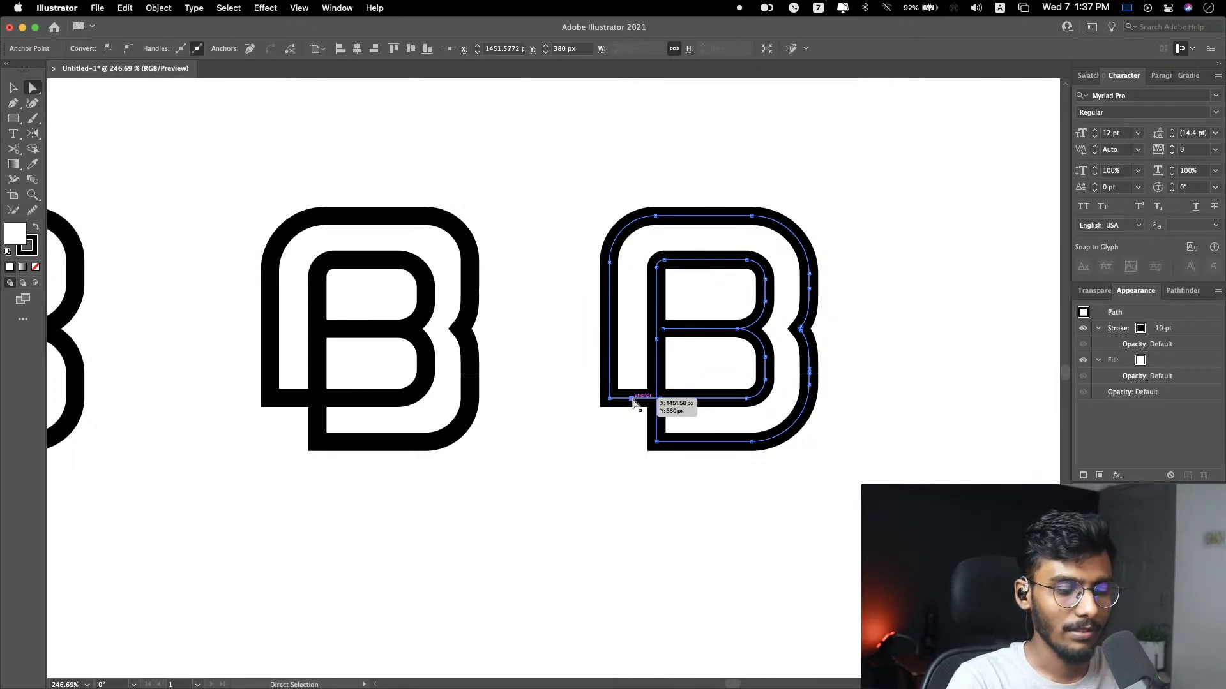
pyautogui.keyDown('super'); pyautogui.click(634, 402); pyautogui.keyUp('super')
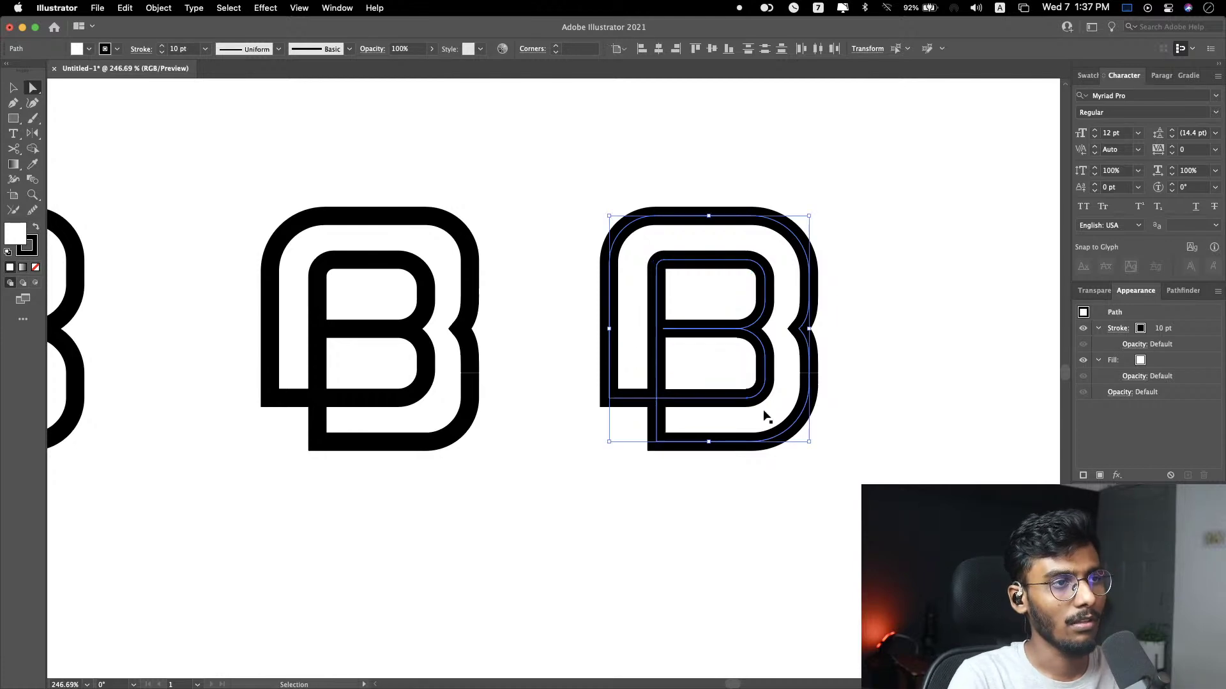
pyautogui.click(649, 494)
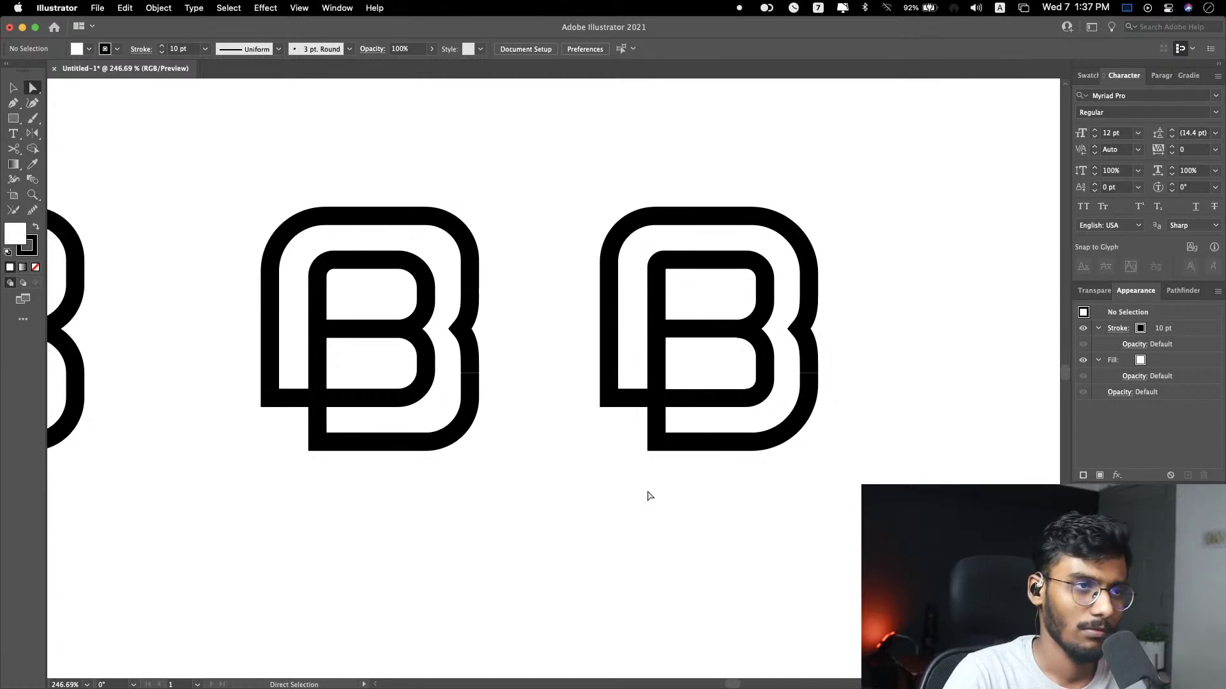
# Step: Examine the newest double-B mark beside the earlier variations, checking its outline and overall shape at different magnifications
pyautogui.click(689, 358)
pyautogui.click(588, 202)
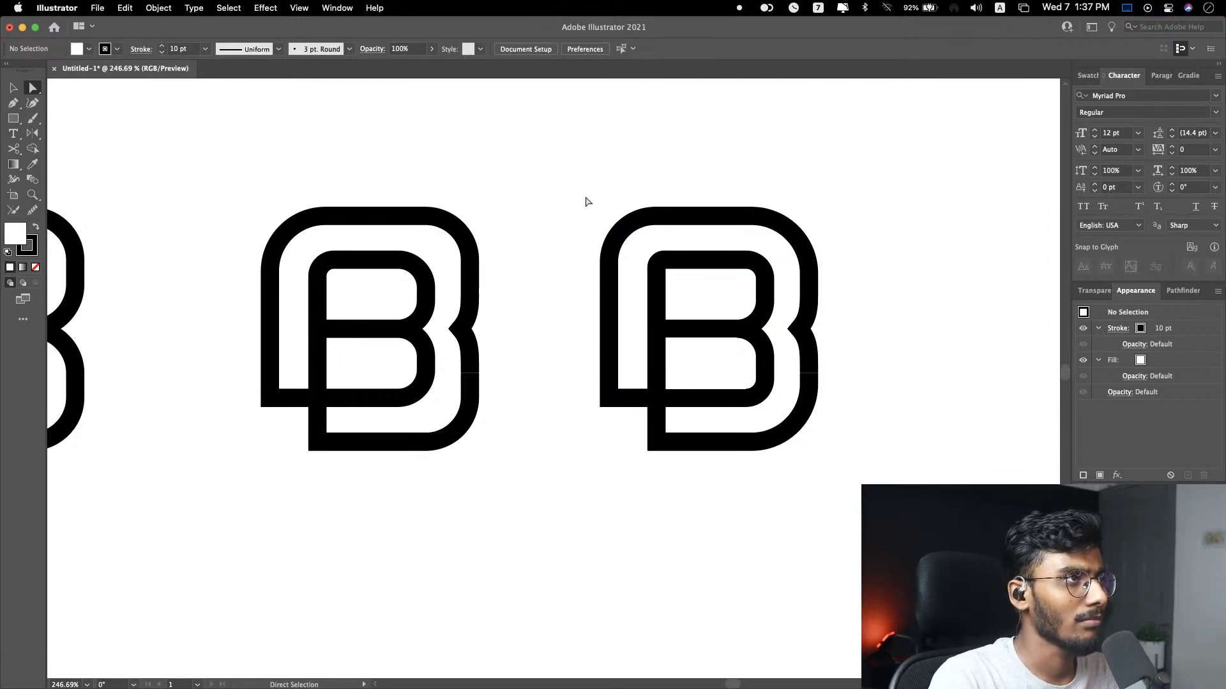
pyautogui.moveTo(586, 202); pyautogui.dragTo(906, 582)
pyautogui.click(930, 396)
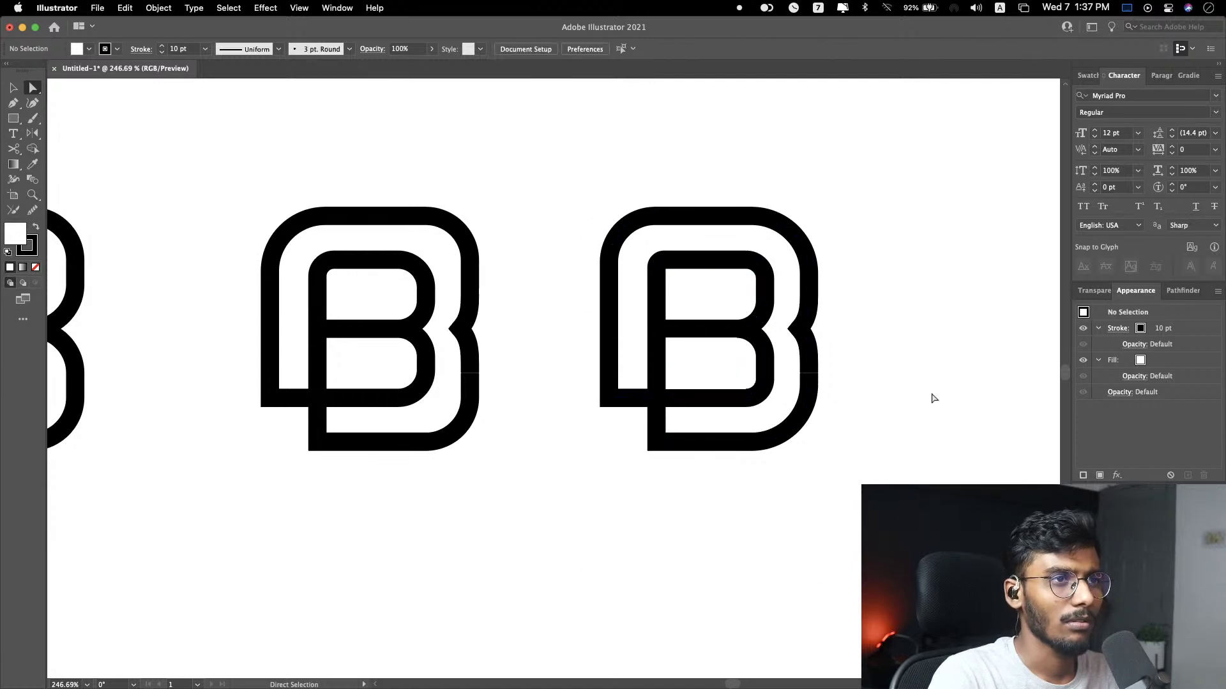
pyautogui.press('super+z')
pyautogui.hscroll(5, 590, 402)
pyautogui.scroll(-3, 588, 404)
pyautogui.press('super+z')
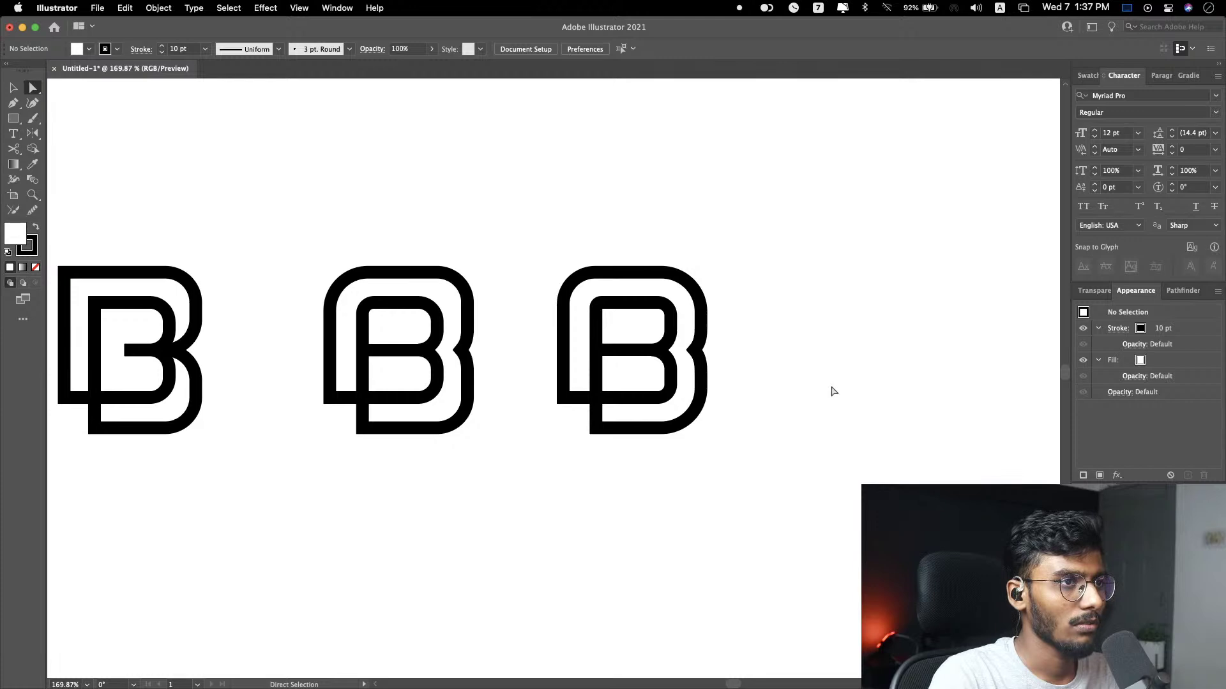
pyautogui.moveTo(754, 214); pyautogui.dragTo(540, 519)
pyautogui.click(869, 449)
pyautogui.press('v')
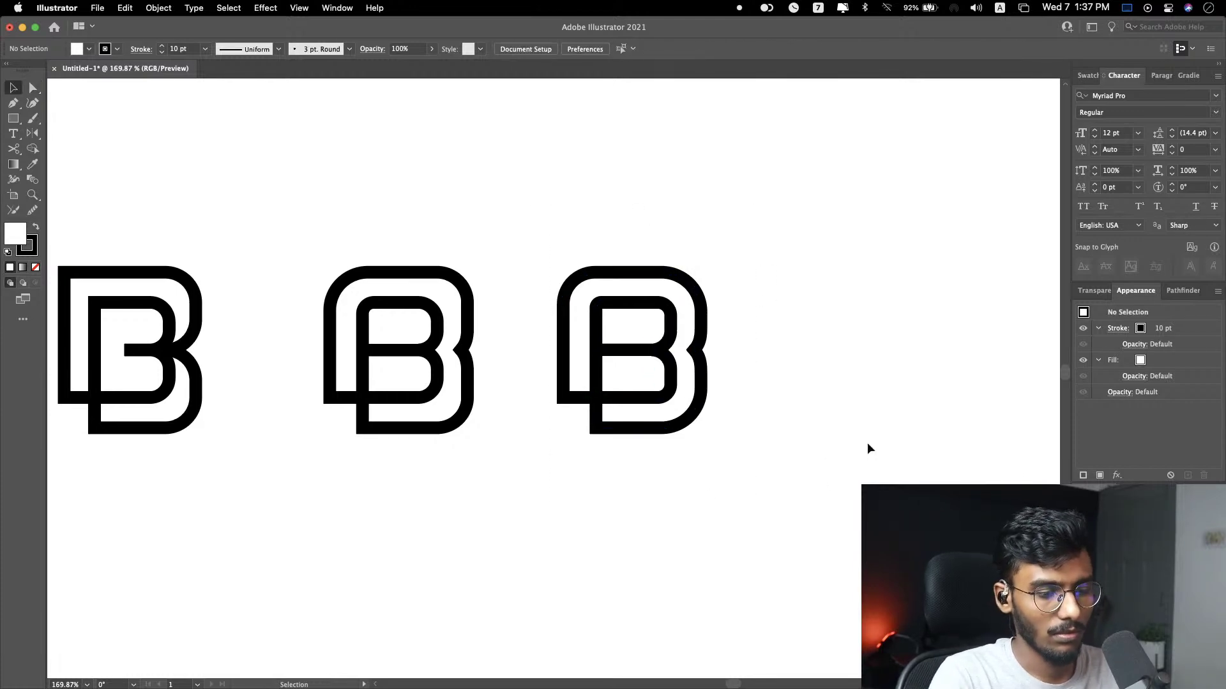
pyautogui.moveTo(760, 236); pyautogui.dragTo(603, 511)
pyautogui.click(838, 418)
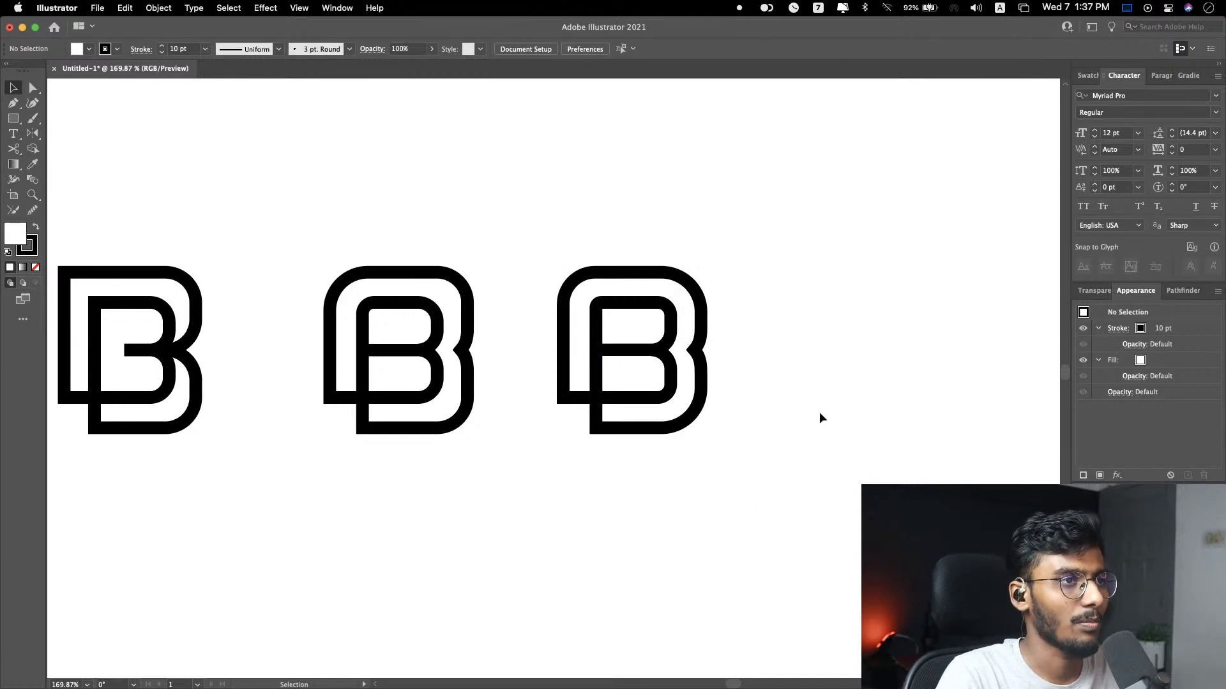
pyautogui.scroll(-3, 818, 412)
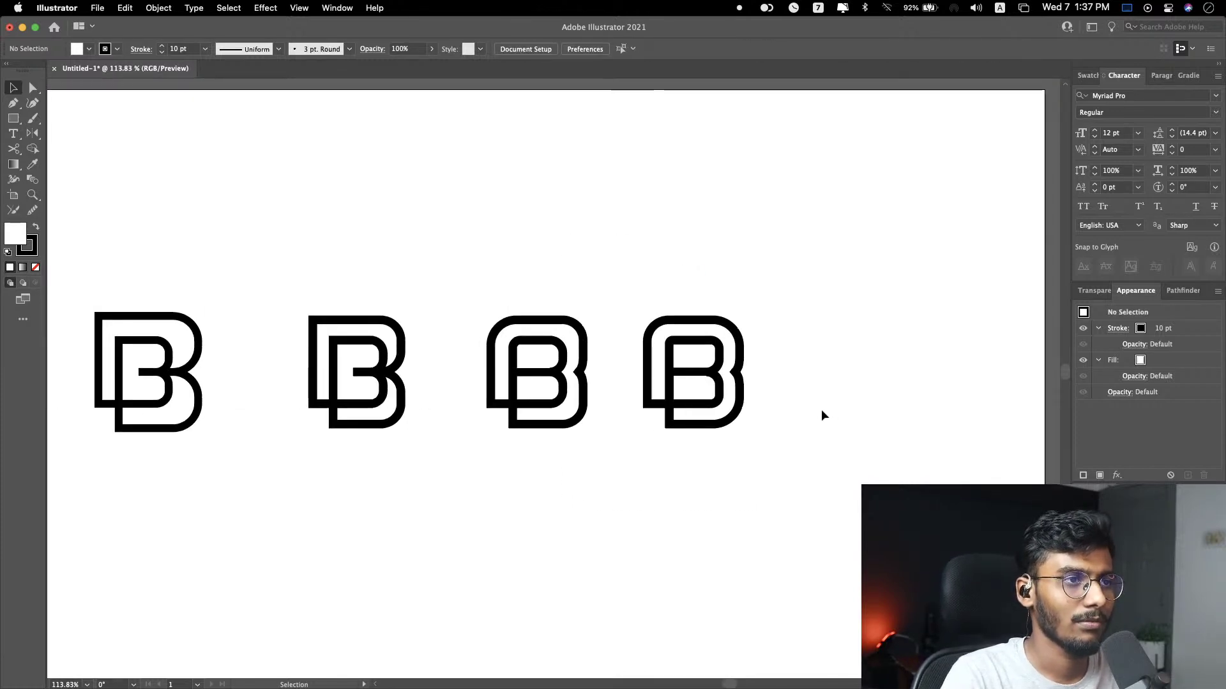
pyautogui.scroll(5, 780, 414)
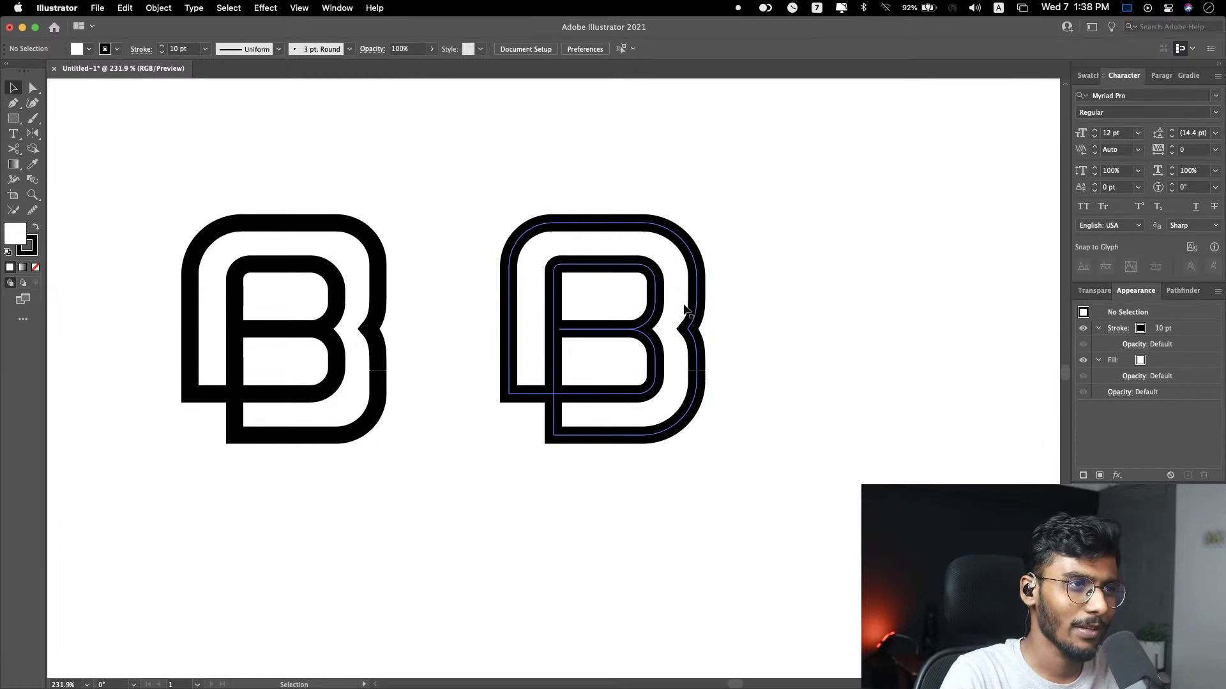
# Step: Select the anchor points of the notch on the newest mark's outer right edge and nudge them outward for a shallower notch
pyautogui.press('a')
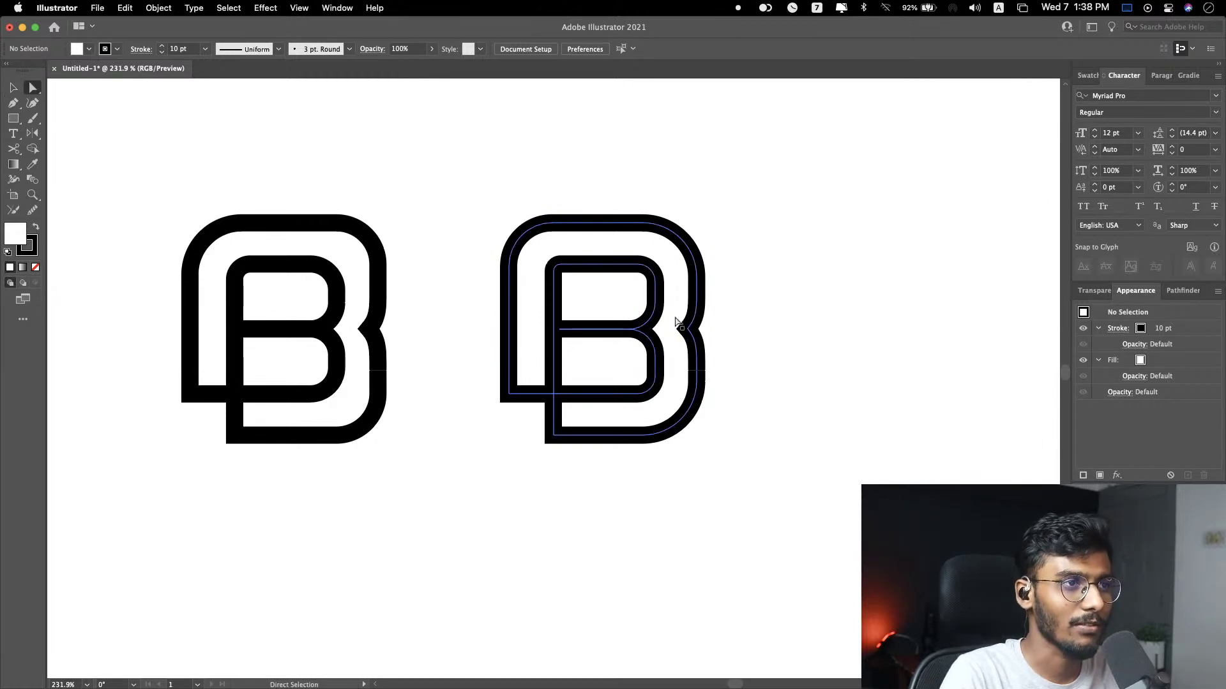
pyautogui.moveTo(673, 317); pyautogui.dragTo(705, 355)
pyautogui.press('super+z')
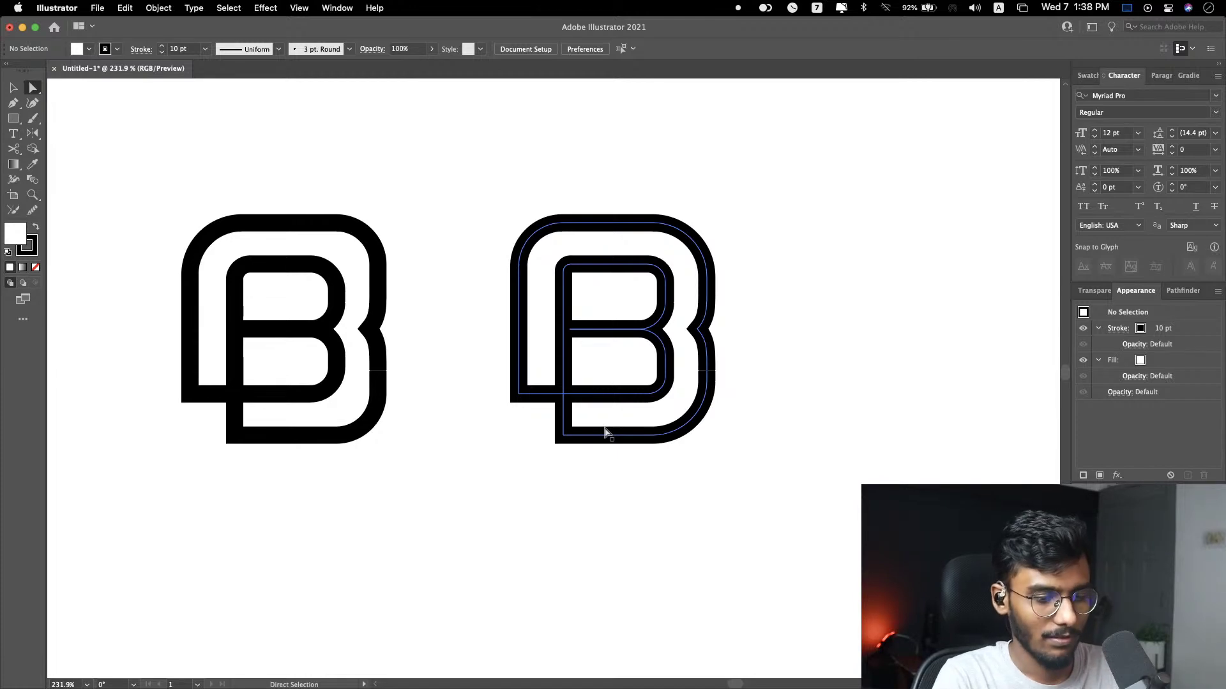
pyautogui.click(702, 338)
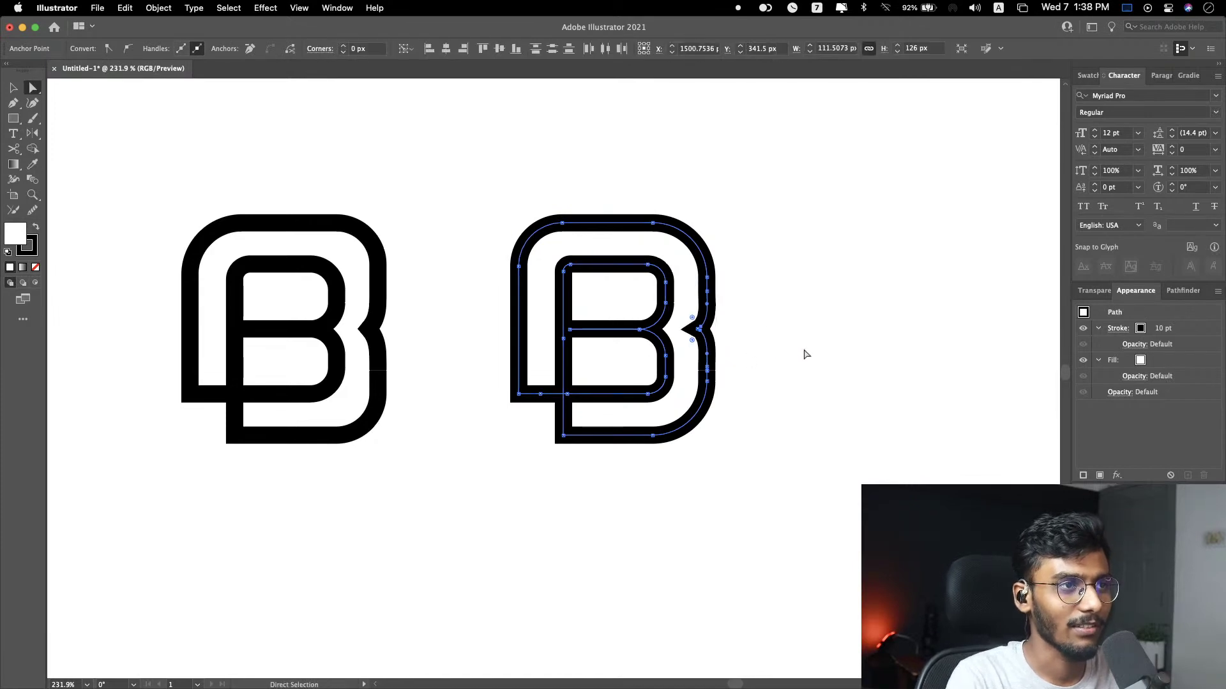
pyautogui.press('Delete')
pyautogui.scroll(5, 716, 336)
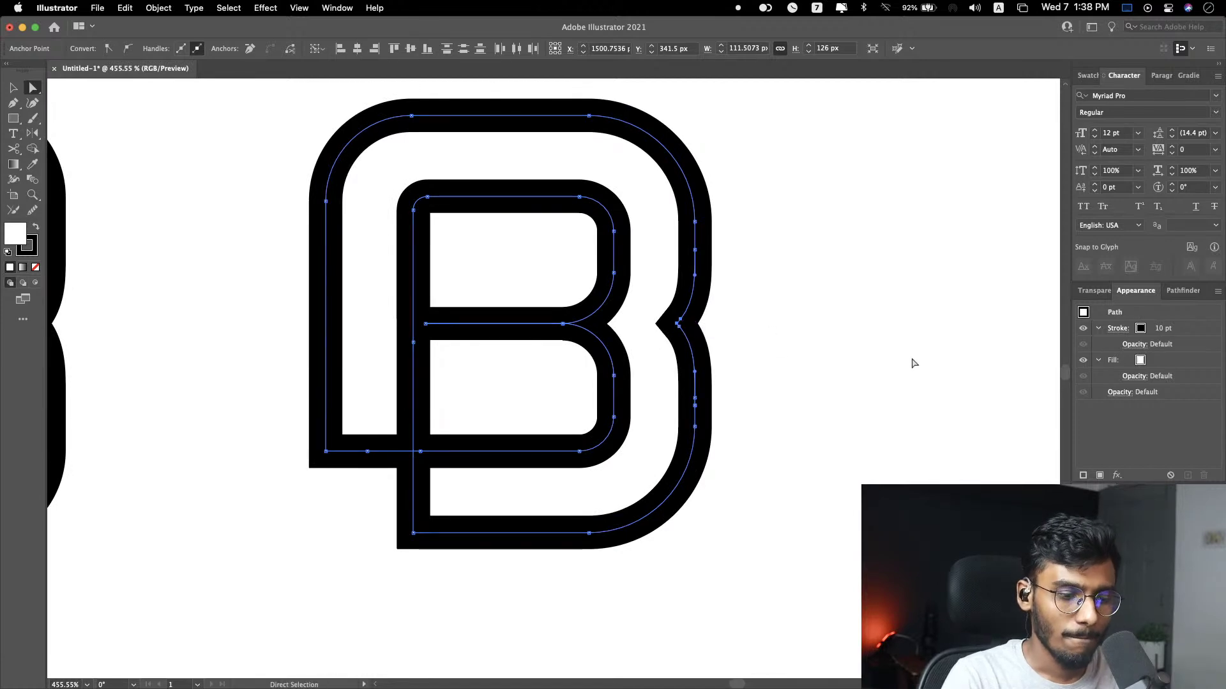
pyautogui.press('Right')
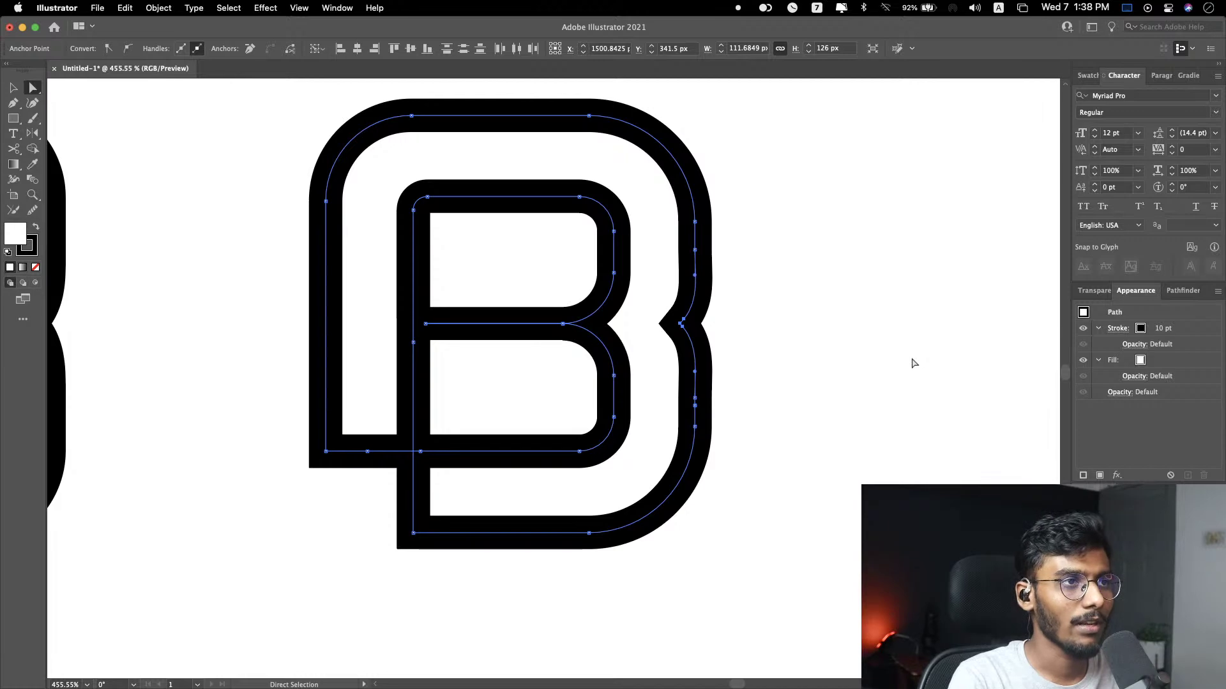
# Step: Move the anchor point on the outer right stroke above the notch about 0.5 px to the right
pyautogui.click(700, 250)
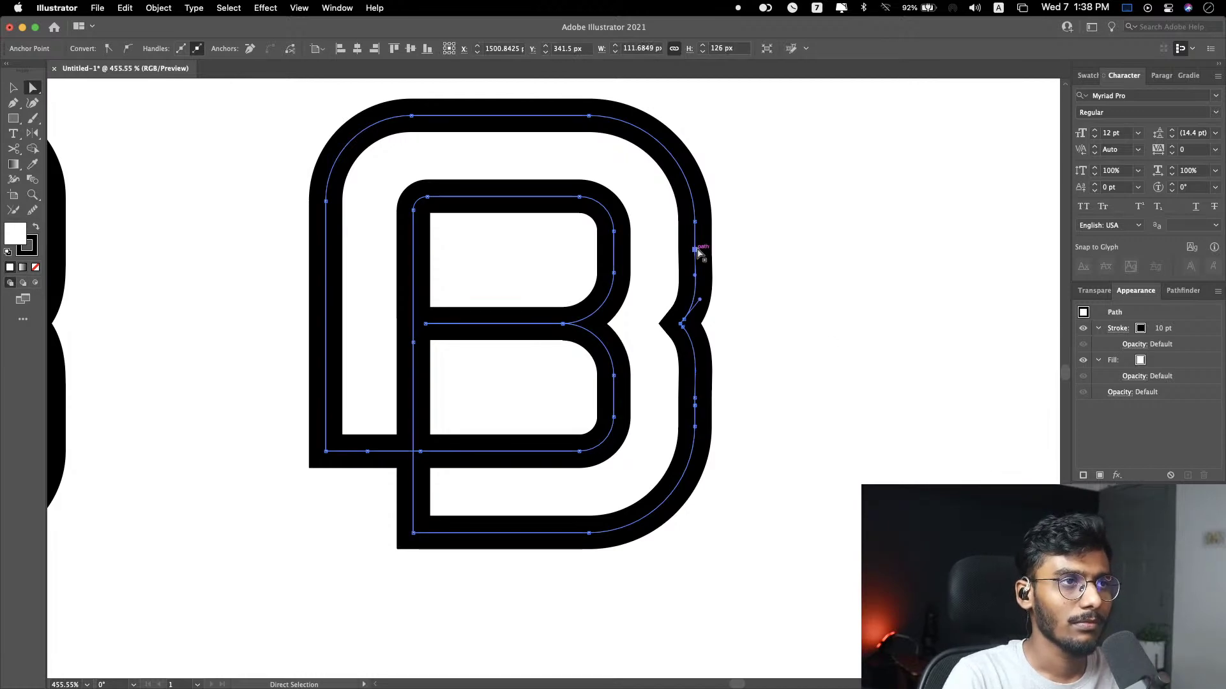
pyautogui.moveTo(696, 276); pyautogui.dragTo(700, 256)
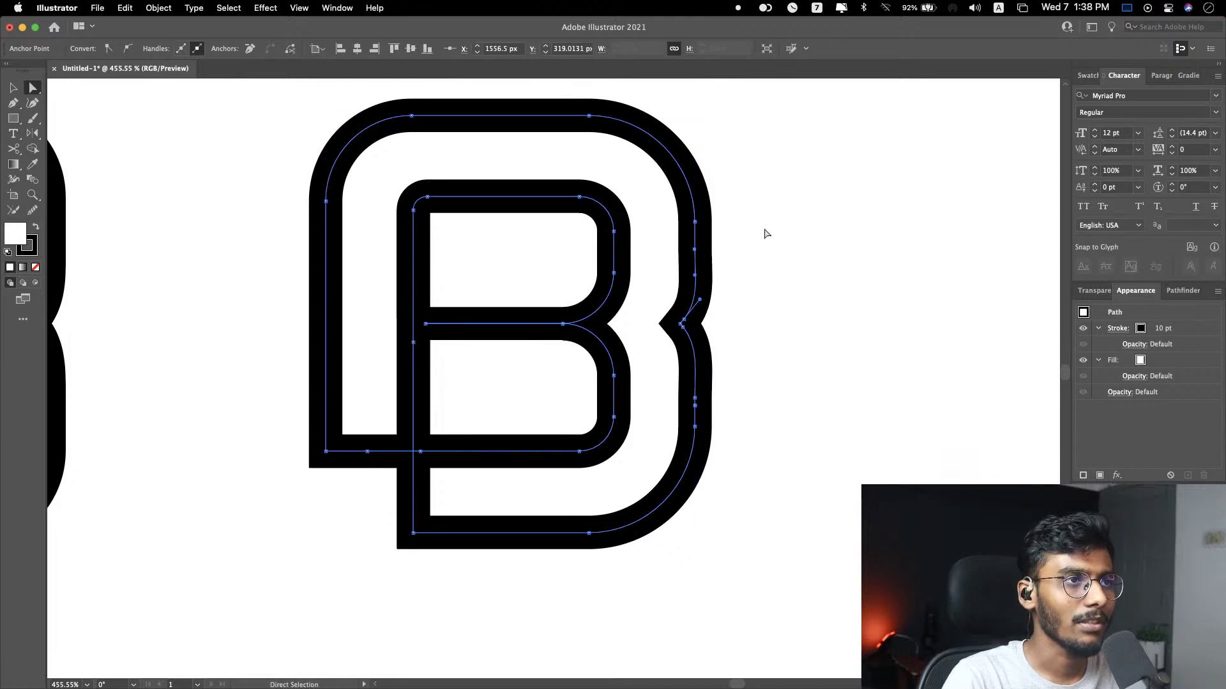
pyautogui.scroll(5, 761, 230)
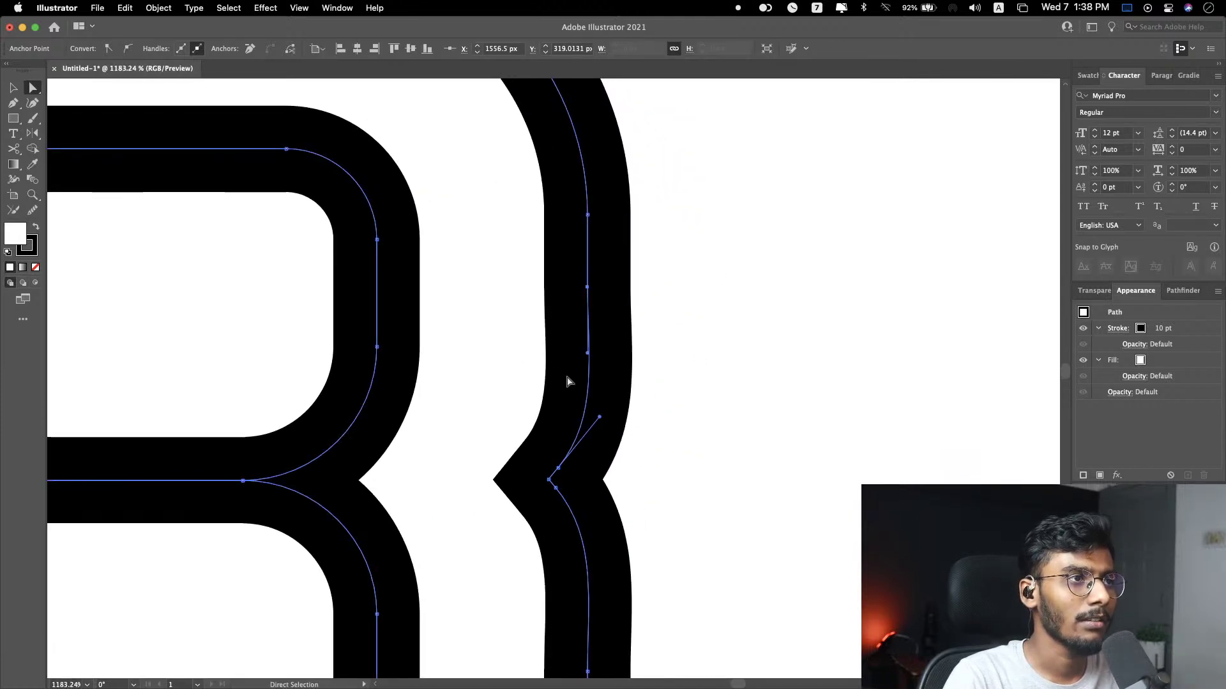
pyautogui.moveTo(588, 292); pyautogui.dragTo(591, 290)
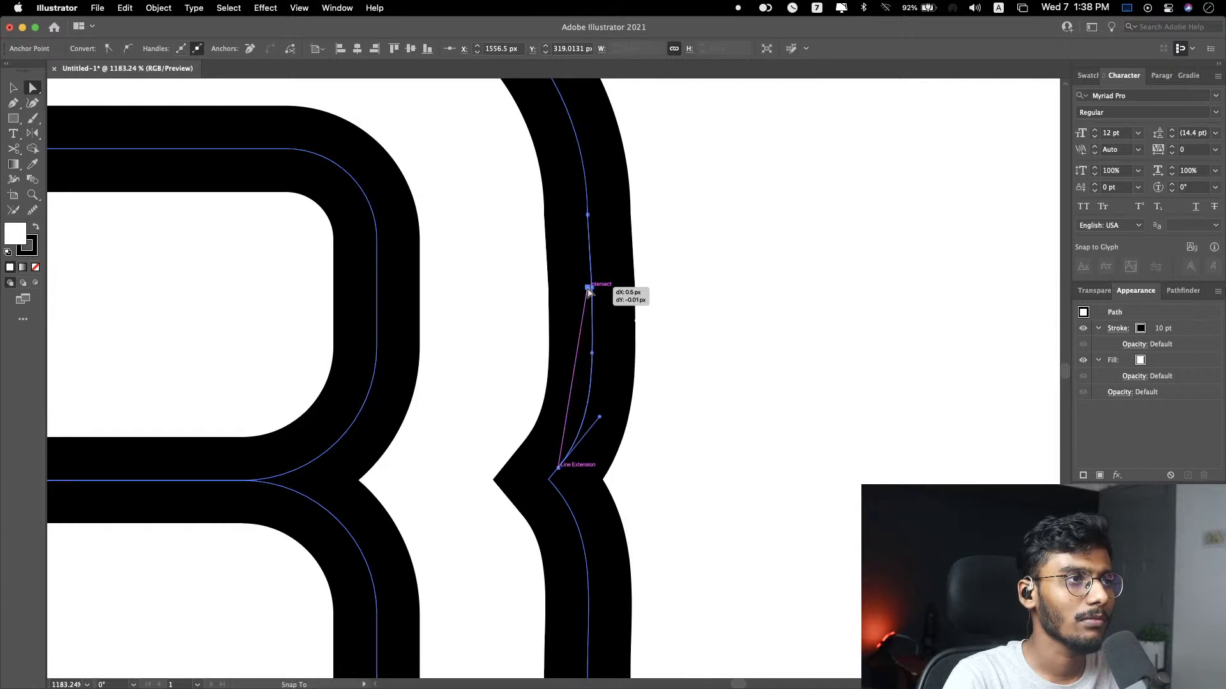
# Step: Straighten the upper right side of the B's outer outline by aligning the anchor and curve handle above the notch with the vertical segment
pyautogui.moveTo(587, 293); pyautogui.dragTo(588, 290)
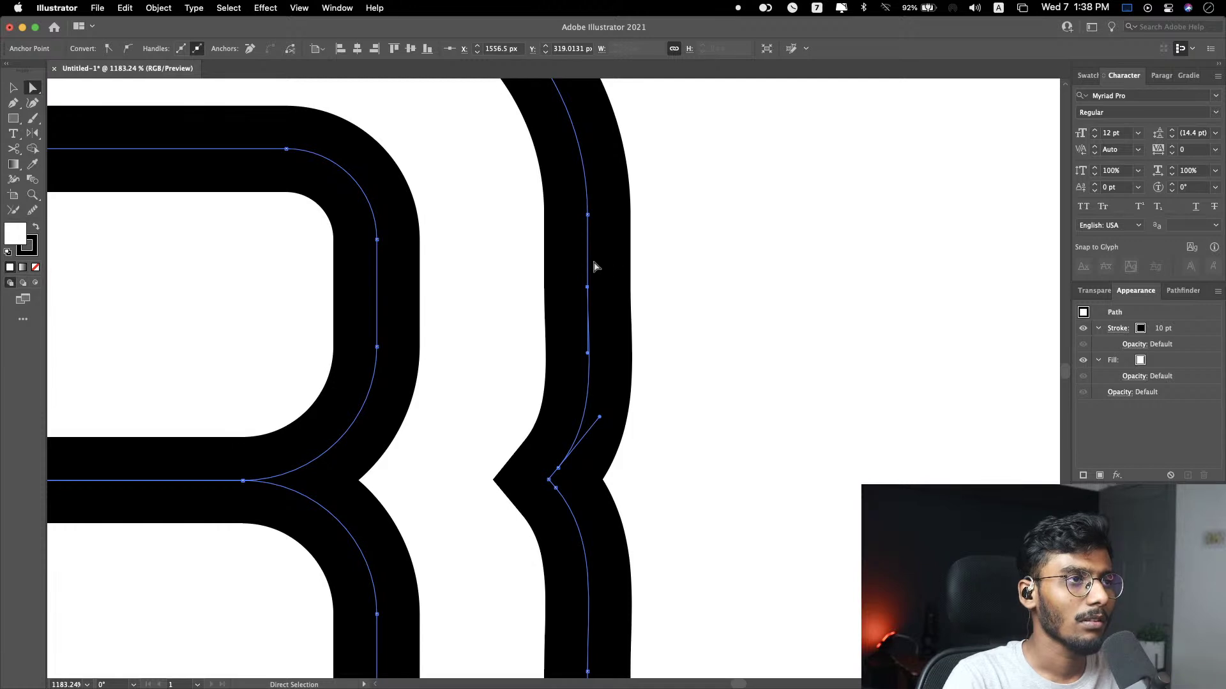
pyautogui.scroll(5, 593, 266)
pyautogui.moveTo(593, 446); pyautogui.dragTo(583, 445)
pyautogui.scroll(-5, 711, 402)
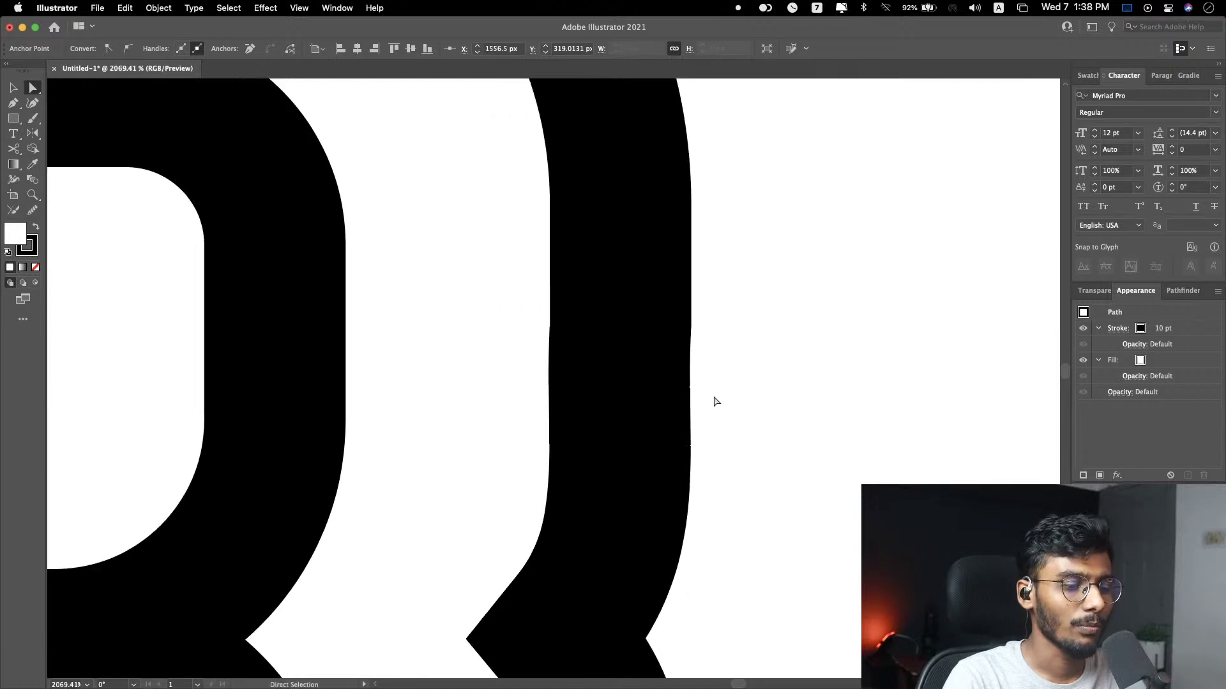
pyautogui.click(832, 408)
pyautogui.scroll(-5, 830, 409)
pyautogui.scroll(-2, 827, 435)
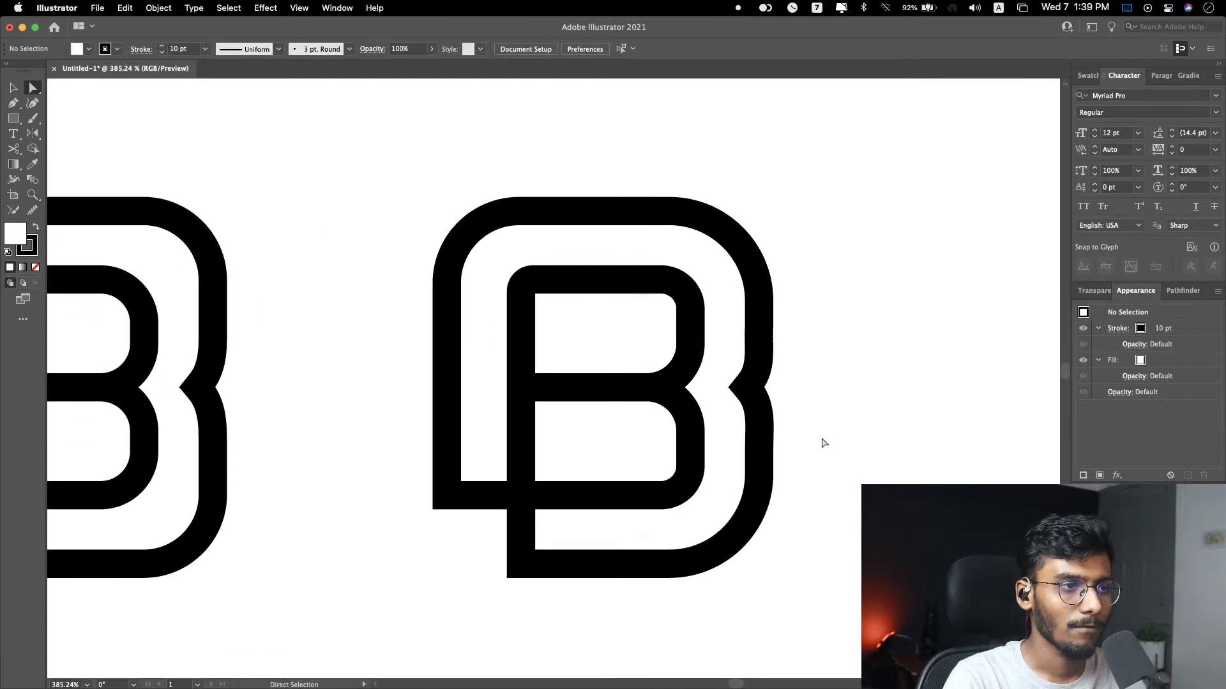
# Step: Duplicate the rightmost B and place the copy beside it in the empty area of the artboard
pyautogui.hscroll(3, 831, 455)
pyautogui.scroll(-2, 687, 443)
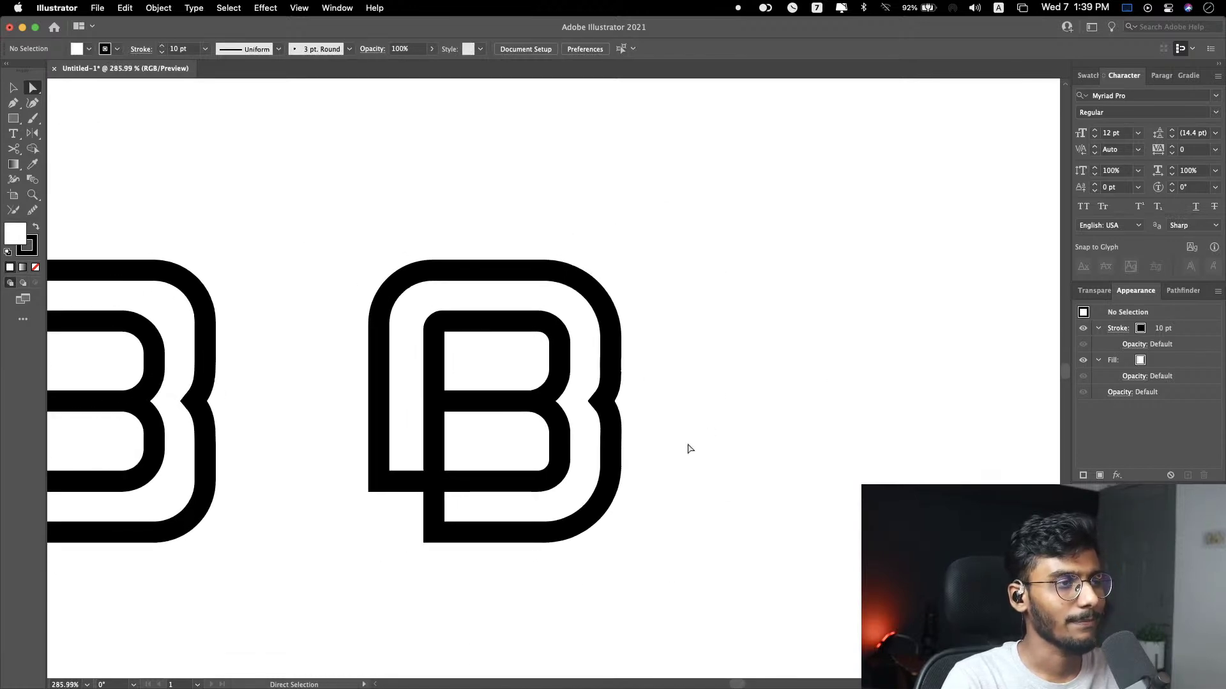
pyautogui.hscroll(3, 686, 447)
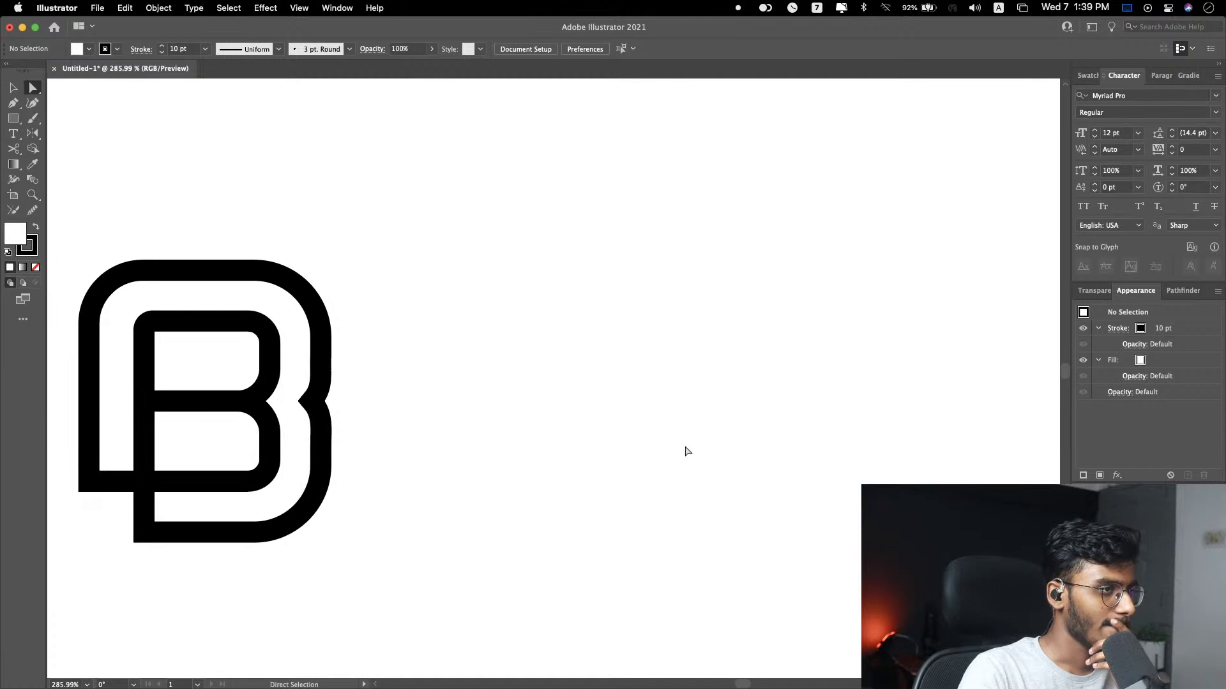
pyautogui.scroll(-2, 687, 452)
pyautogui.scroll(-1, 687, 452)
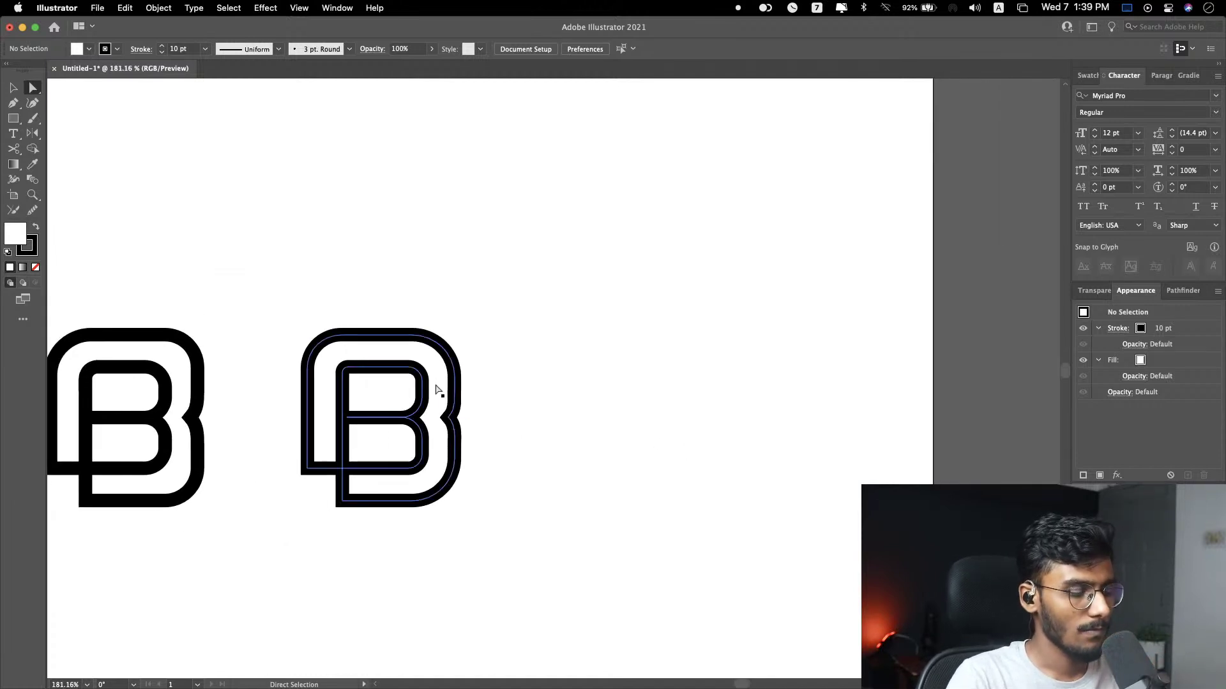
pyautogui.press('v')
pyautogui.click(404, 429)
pyautogui.moveTo(403, 421); pyautogui.dragTo(648, 420)
pyautogui.click(759, 412)
# Step: Try to enlarge the two rounded corners where the copied B's middle bar meets the bowls to a radius of about 22.9 px
pyautogui.scroll(3, 760, 416)
pyautogui.press('a')
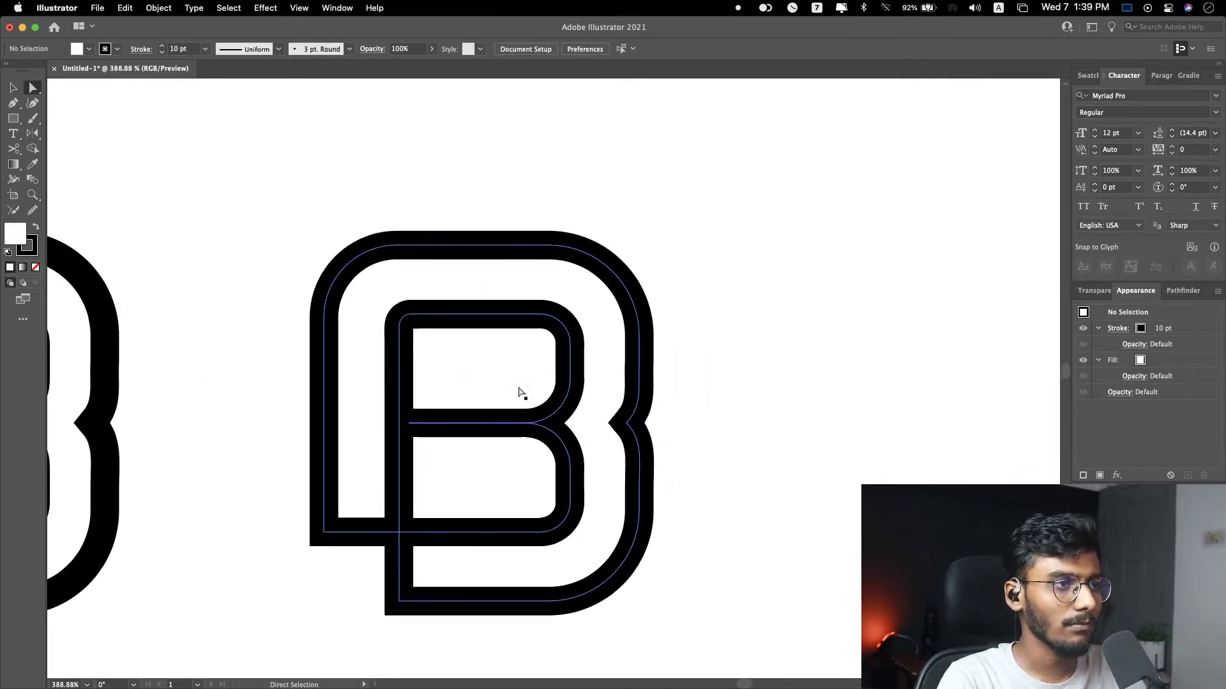
pyautogui.click(526, 424)
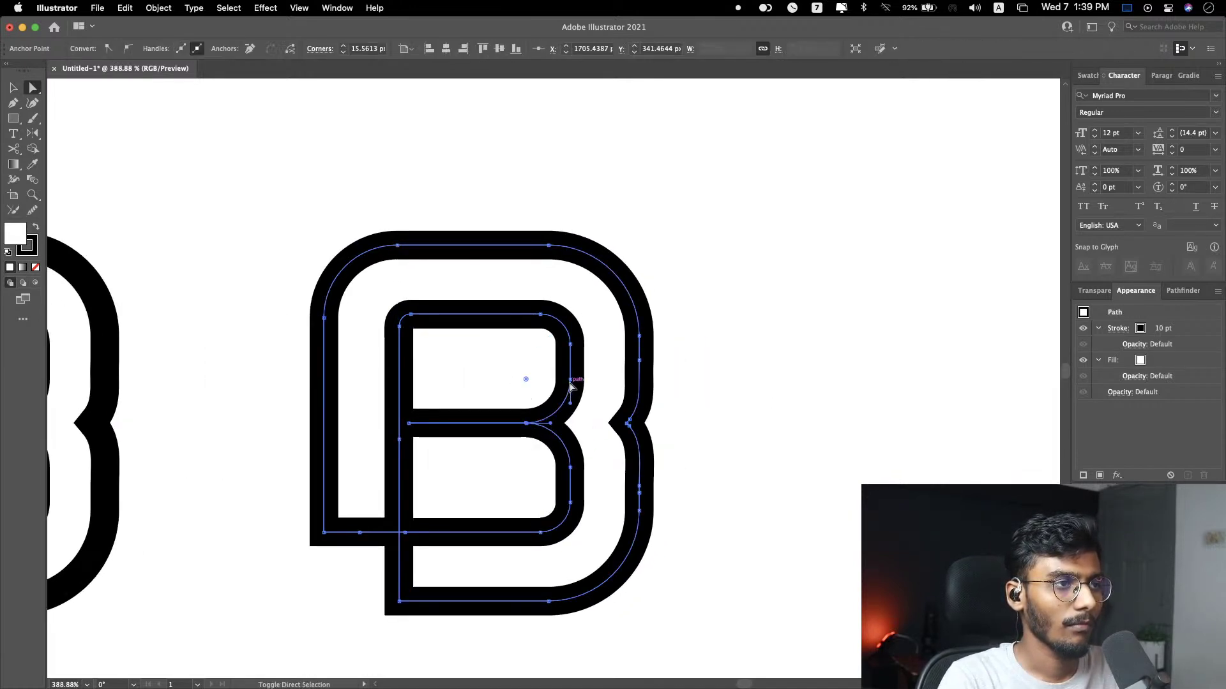
pyautogui.keyDown('shift'); pyautogui.click(537, 473); pyautogui.keyUp('shift')
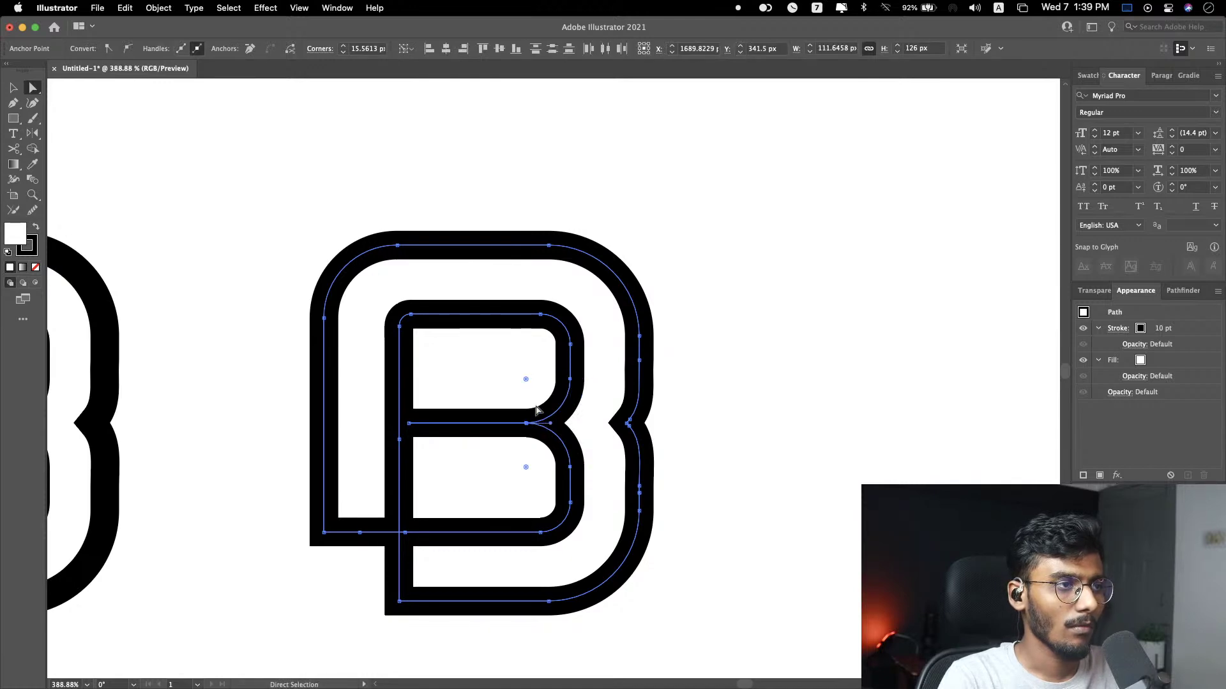
pyautogui.moveTo(526, 382); pyautogui.dragTo(484, 385)
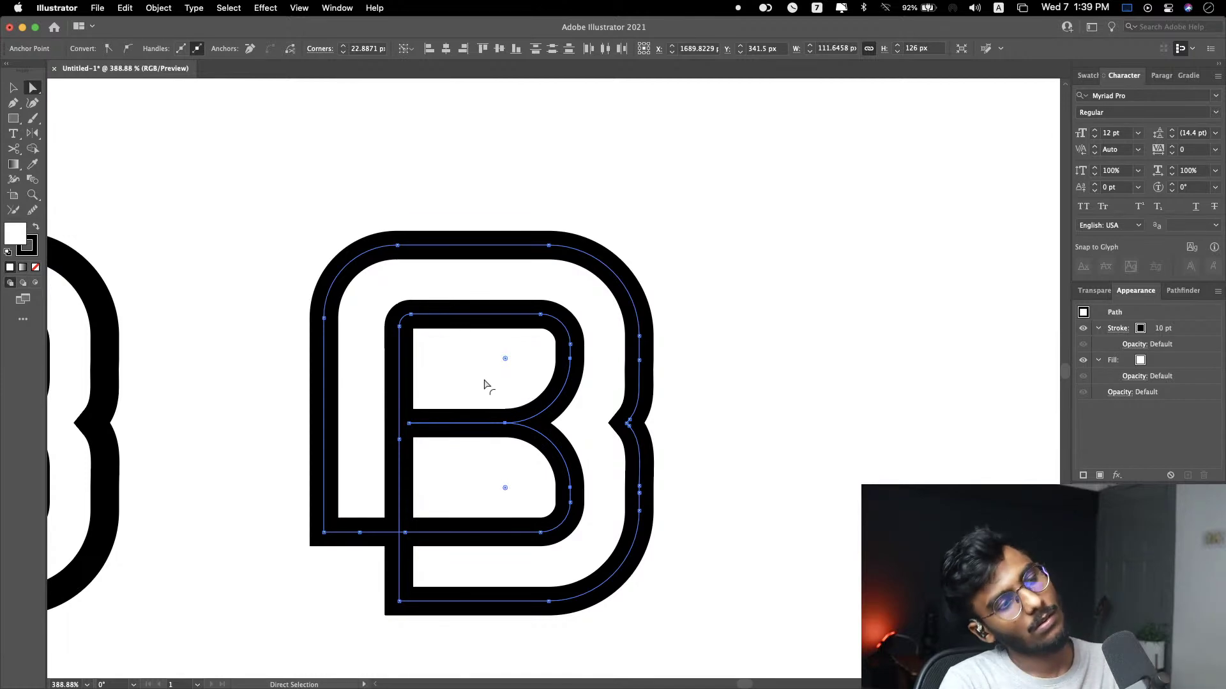
pyautogui.press('super')
# Step: Shorten the copied B's middle bar by moving its left end anchor 19 px to the right, and shift the letter up 2 px
pyautogui.moveTo(409, 424); pyautogui.dragTo(465, 425)
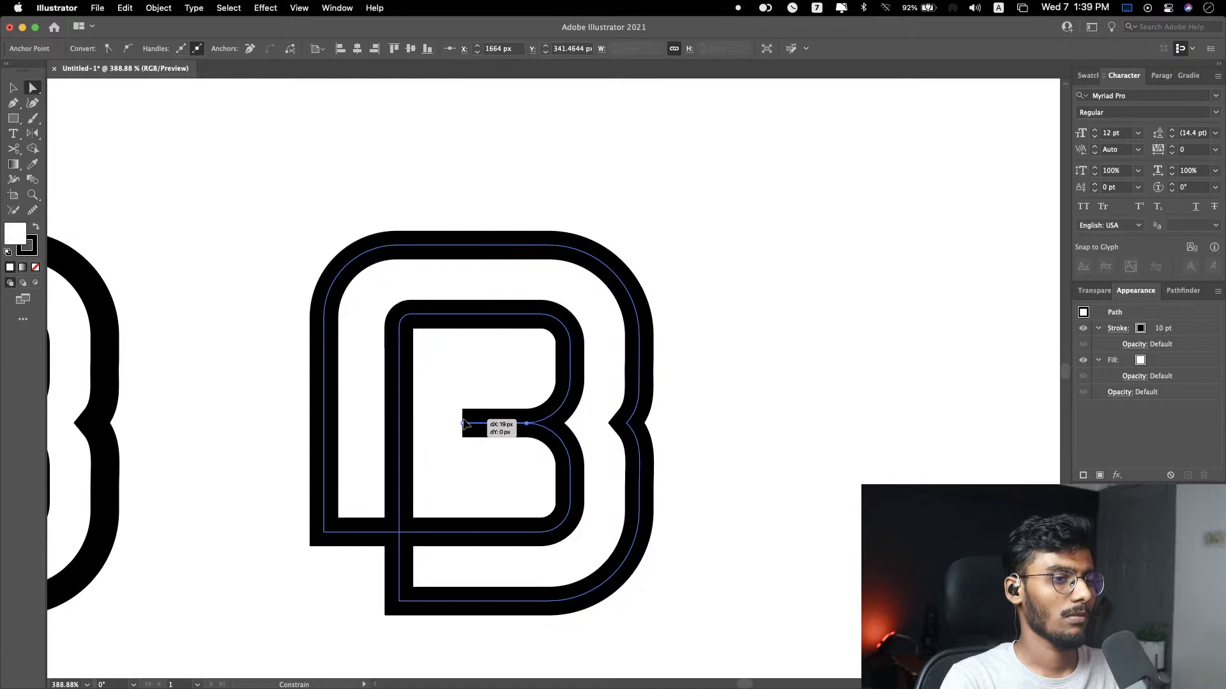
pyautogui.moveTo(464, 425); pyautogui.dragTo(471, 424)
pyautogui.click(476, 334)
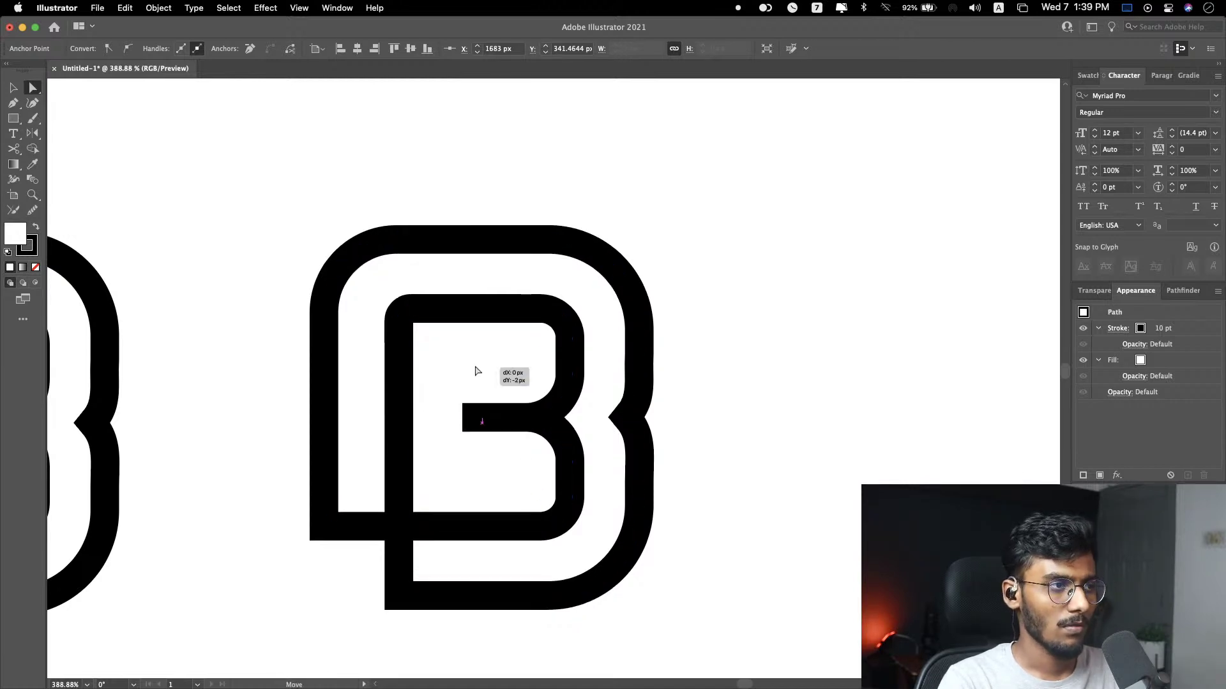
pyautogui.scroll(-5, 479, 369)
pyautogui.click(665, 340)
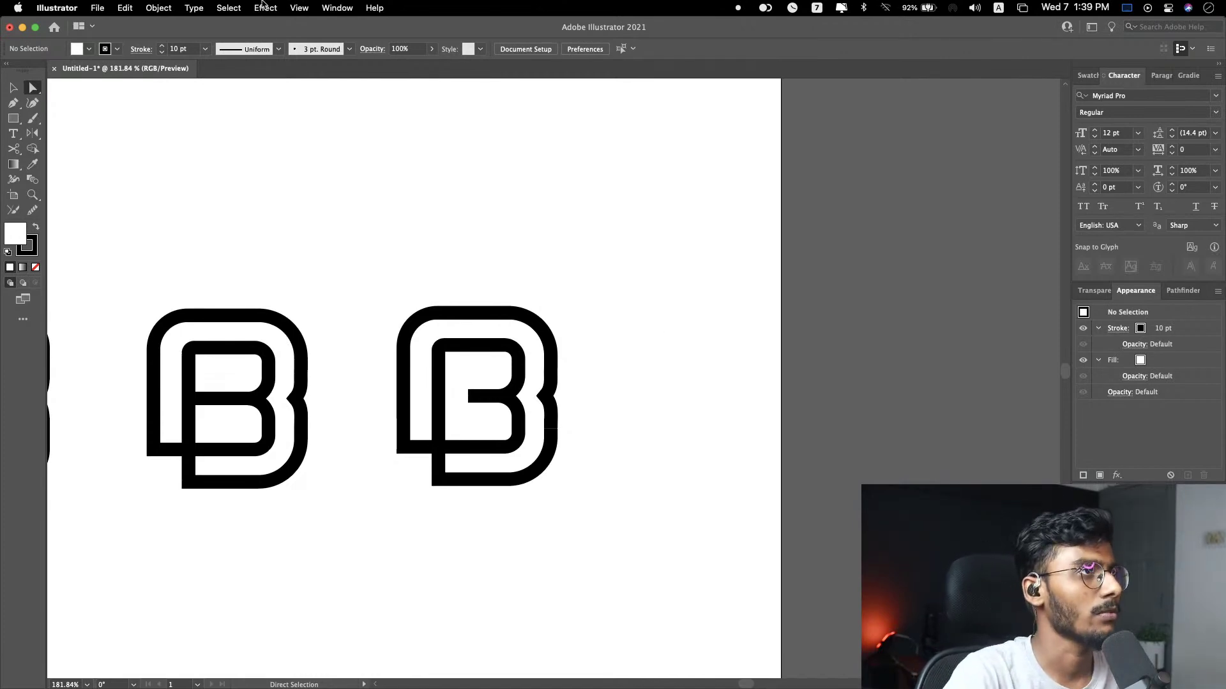
pyautogui.click(337, 8)
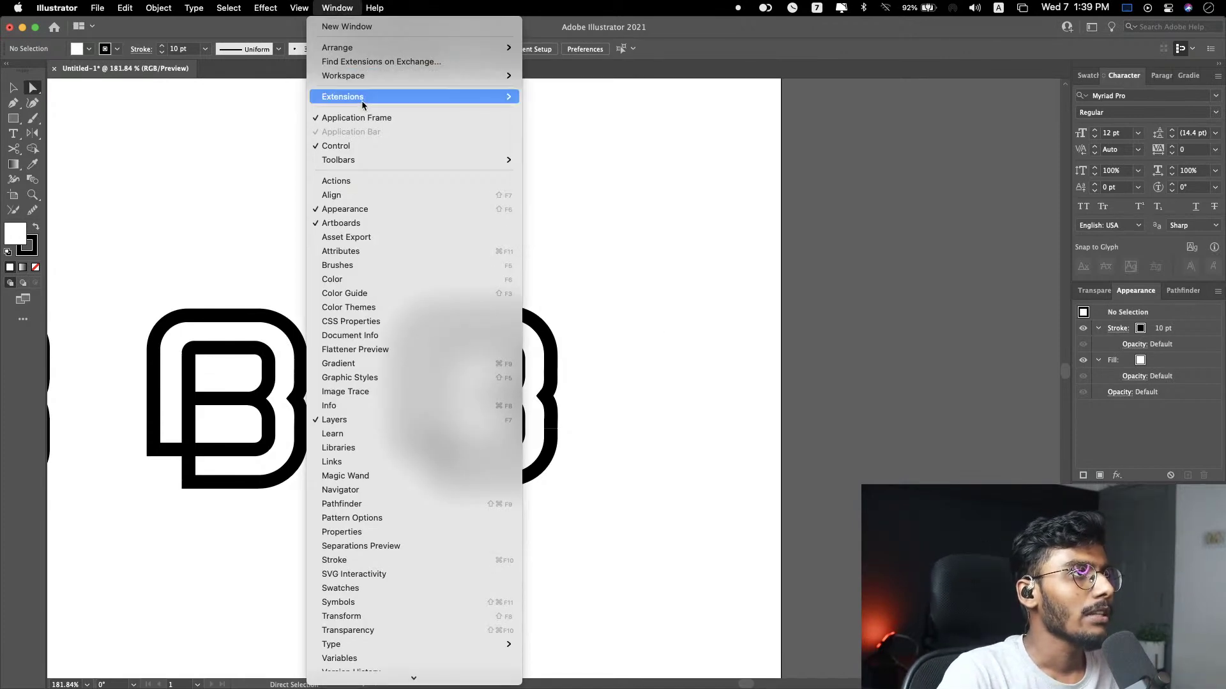
pyautogui.moveTo(364, 98)
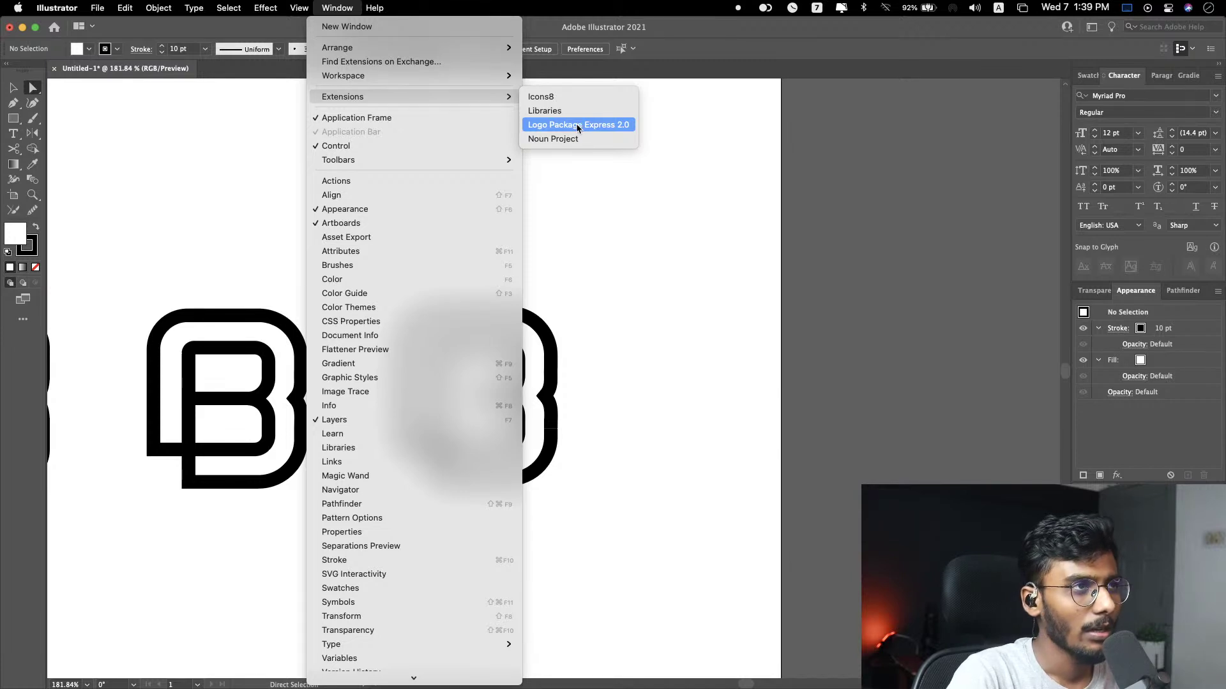
pyautogui.click(636, 267)
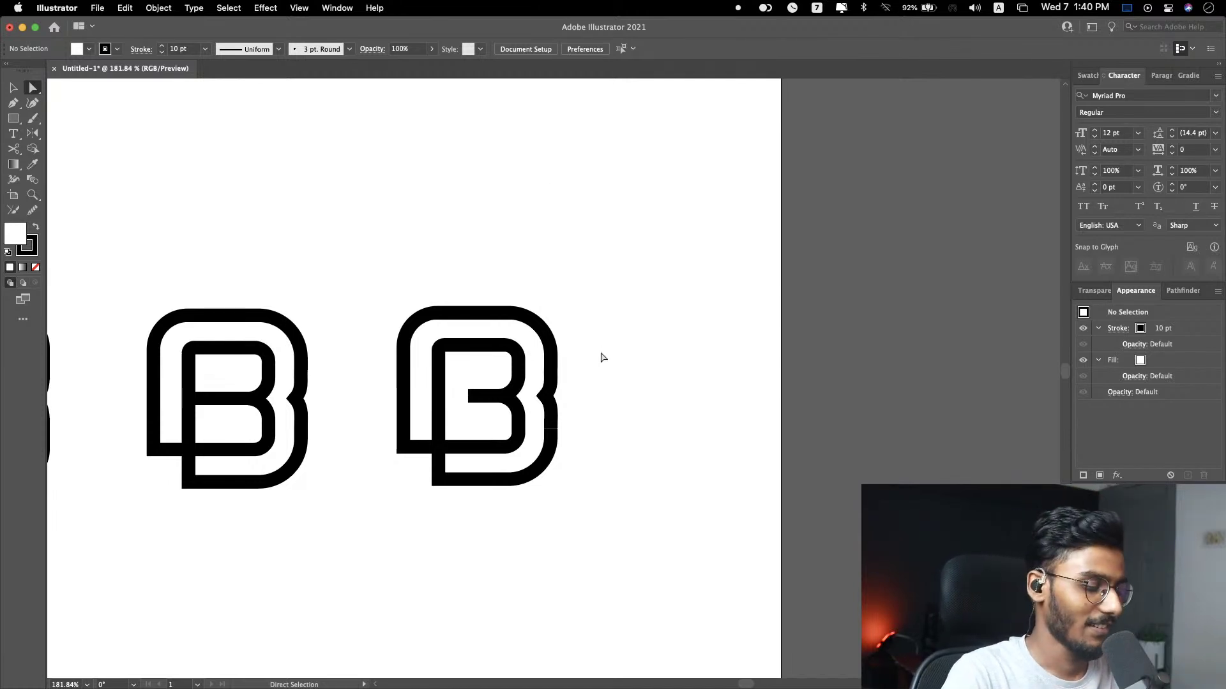
# Step: Examine the open-bar B up close and compare it with the other B variants on the artboard
pyautogui.hscroll(-5, 581, 358)
pyautogui.scroll(5, 686, 406)
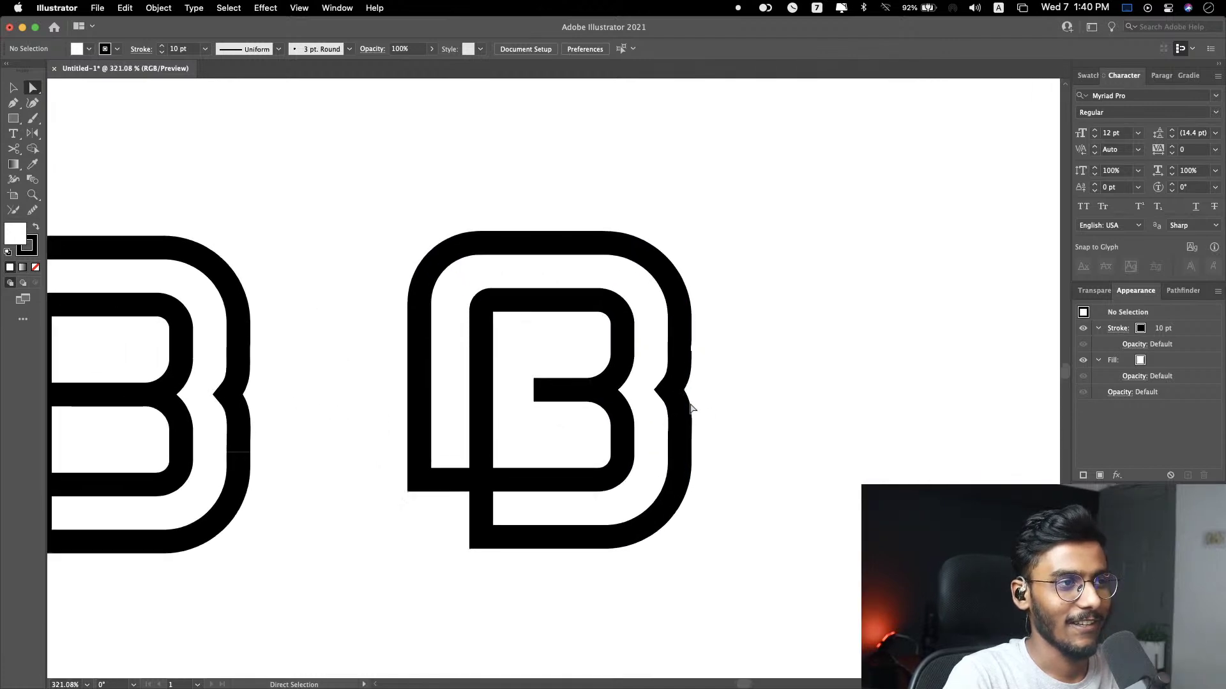
pyautogui.click(536, 391)
pyautogui.click(703, 348)
pyautogui.scroll(5, 703, 349)
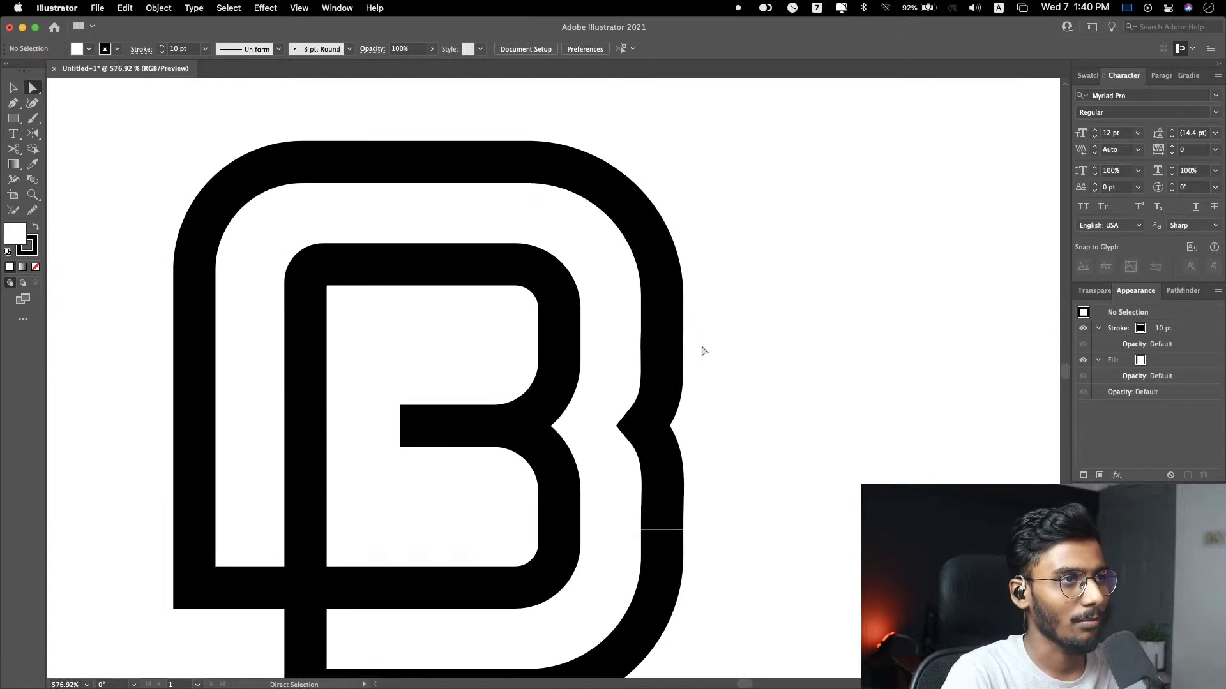
pyautogui.scroll(-5, 703, 351)
pyautogui.hscroll(-5, 703, 350)
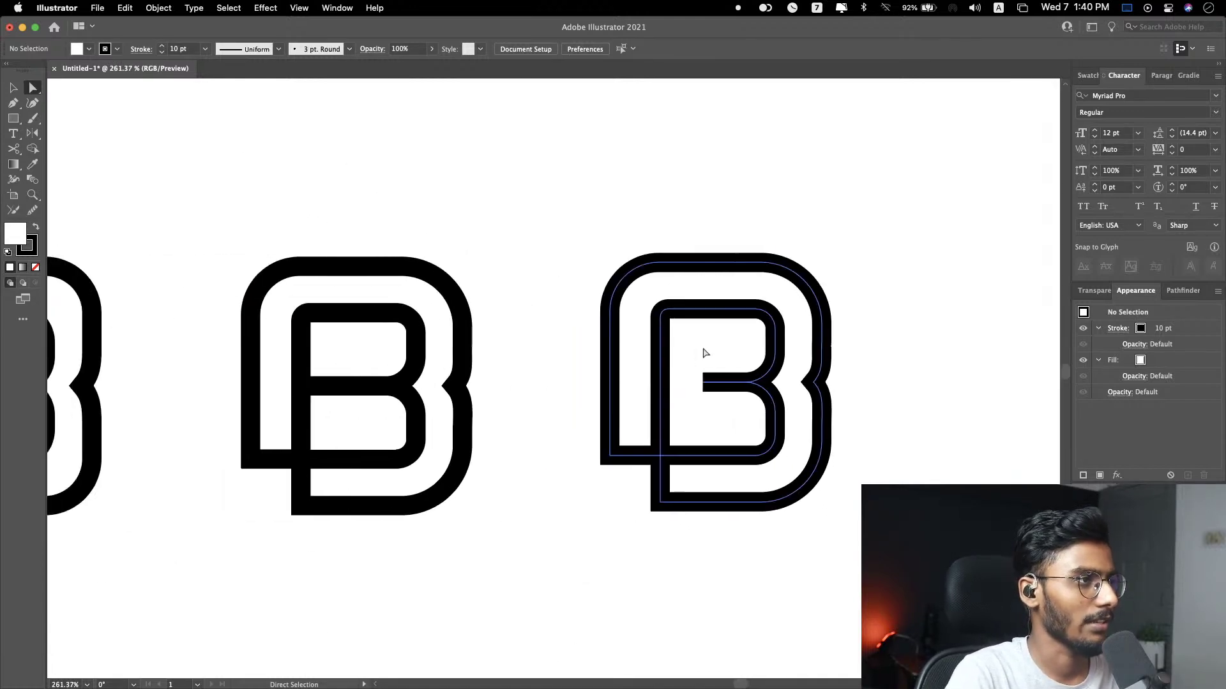
pyautogui.hscroll(-6, 703, 355)
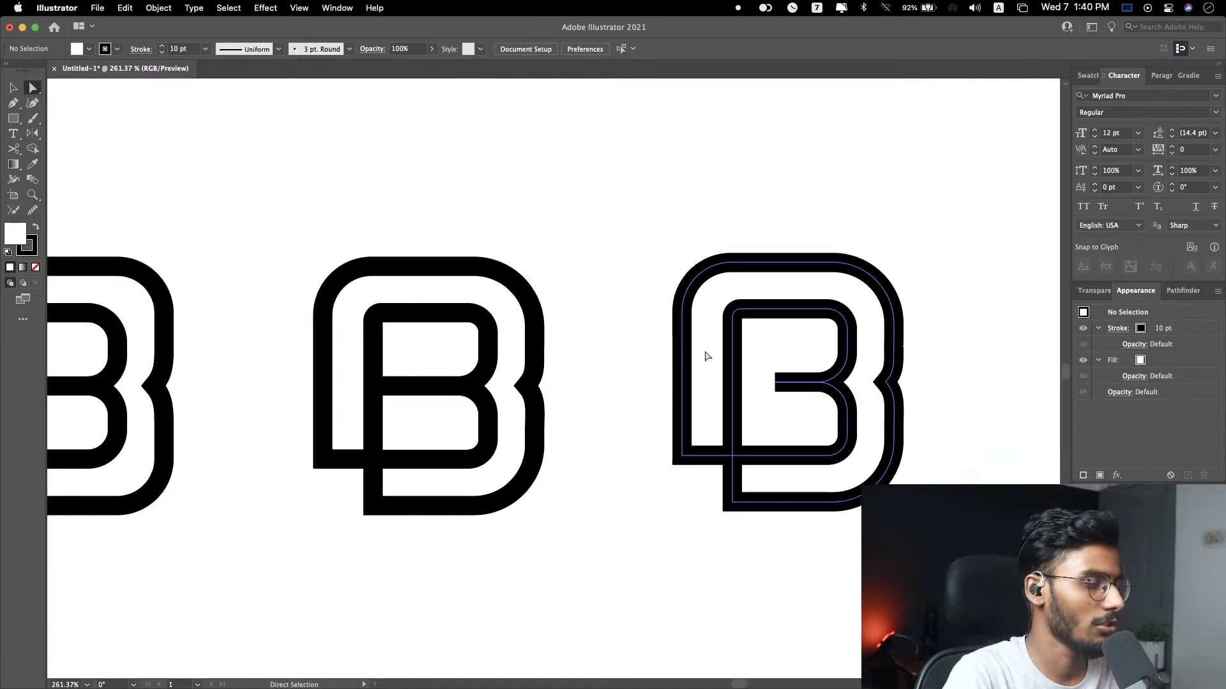
pyautogui.scroll(-4, 703, 355)
pyautogui.hscroll(1, 703, 350)
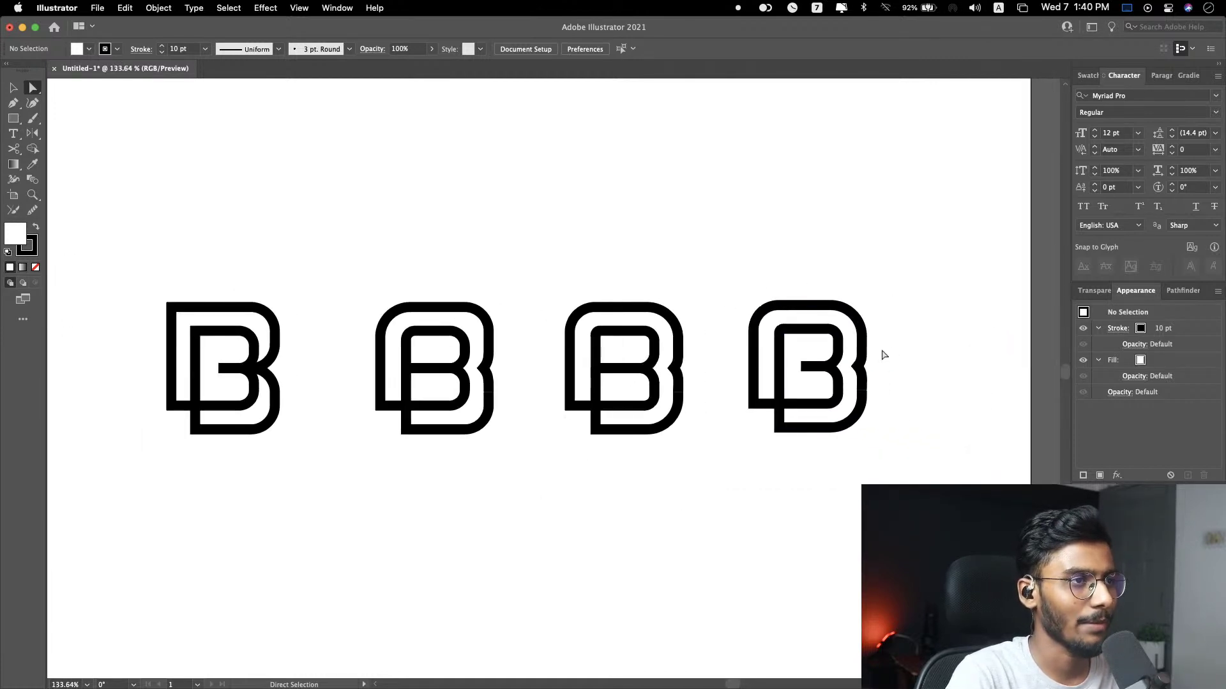
# Step: Try to shift the anchors around the notch on the open-bar B's outer outline 1 px to the right
pyautogui.scroll(4, 899, 353)
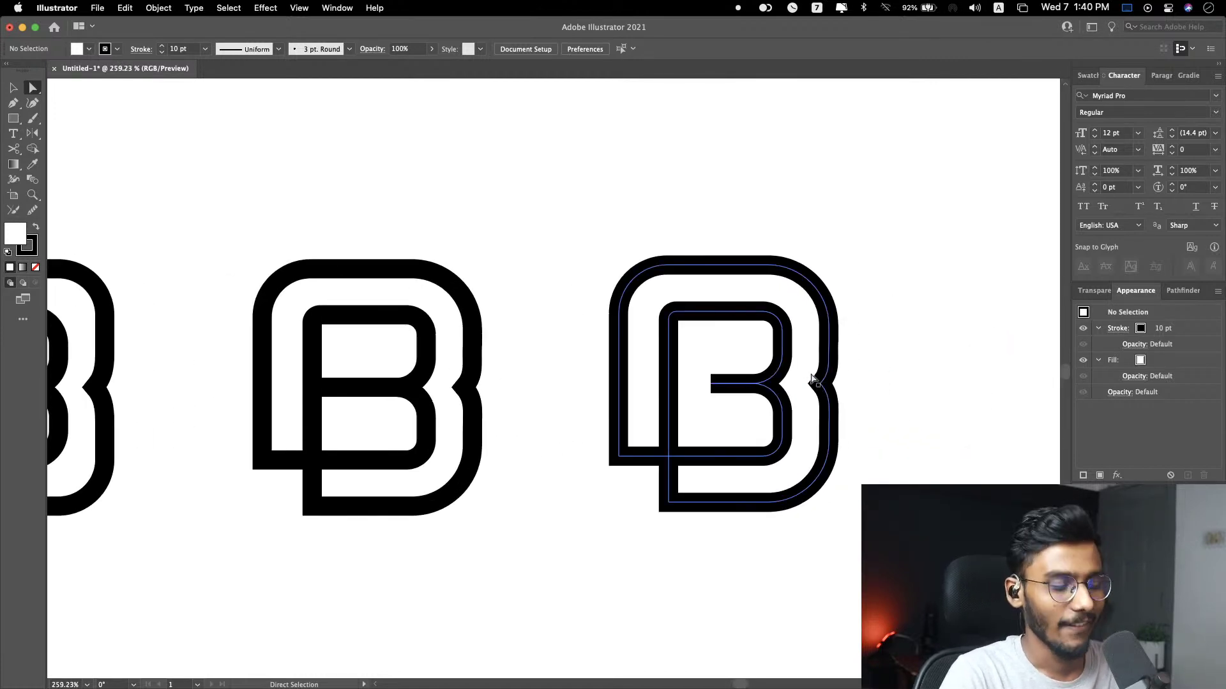
pyautogui.moveTo(875, 356); pyautogui.dragTo(800, 456)
pyautogui.press('Right')
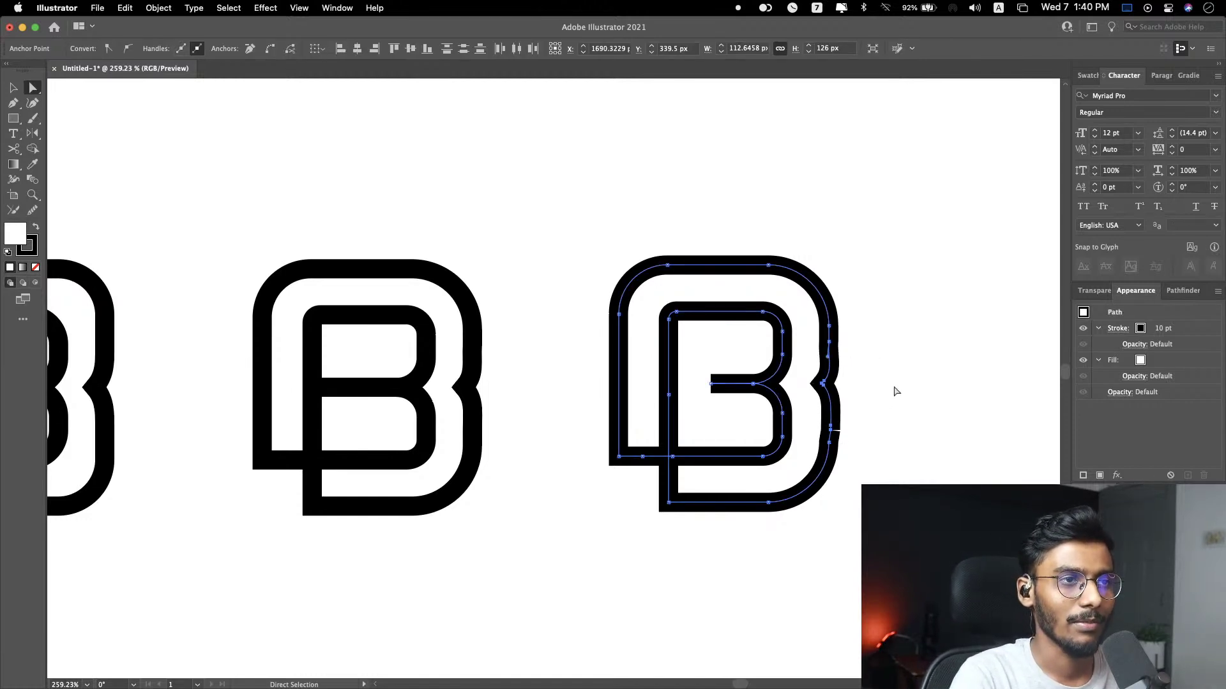
pyautogui.press('Left')
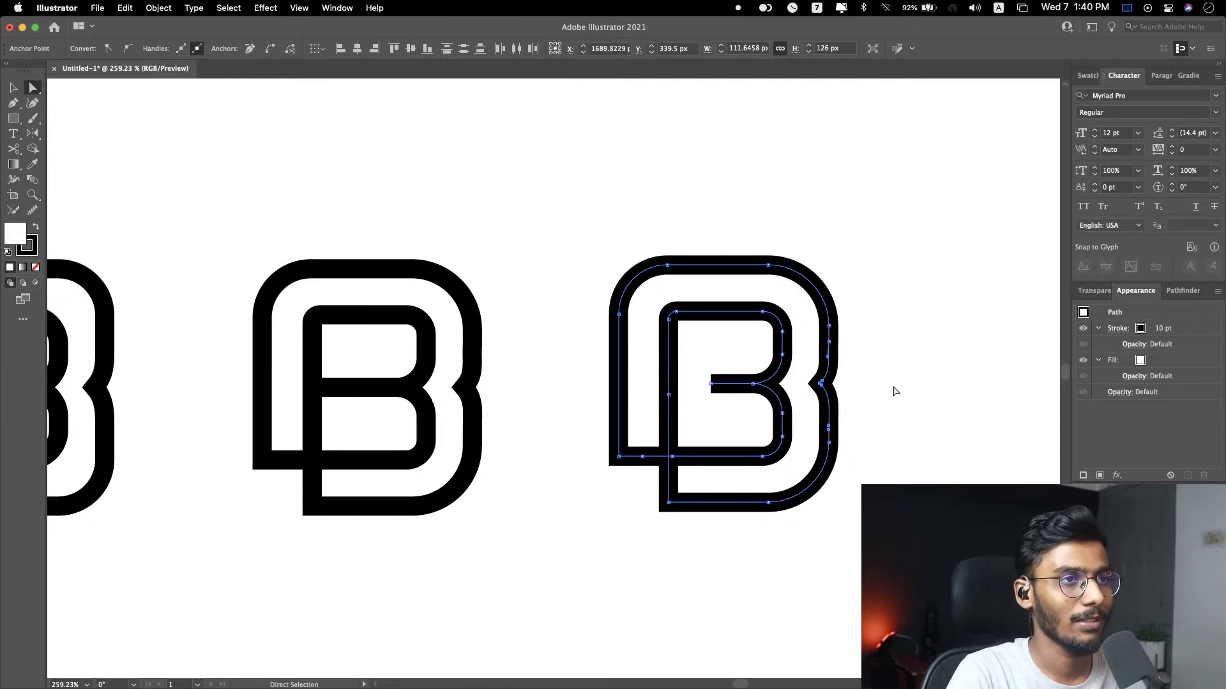
# Step: Move the notch anchors on the open-bar B's outer outline slightly to the right to make the notch shallower
pyautogui.hscroll(4, 896, 391)
pyautogui.scroll(3, 734, 369)
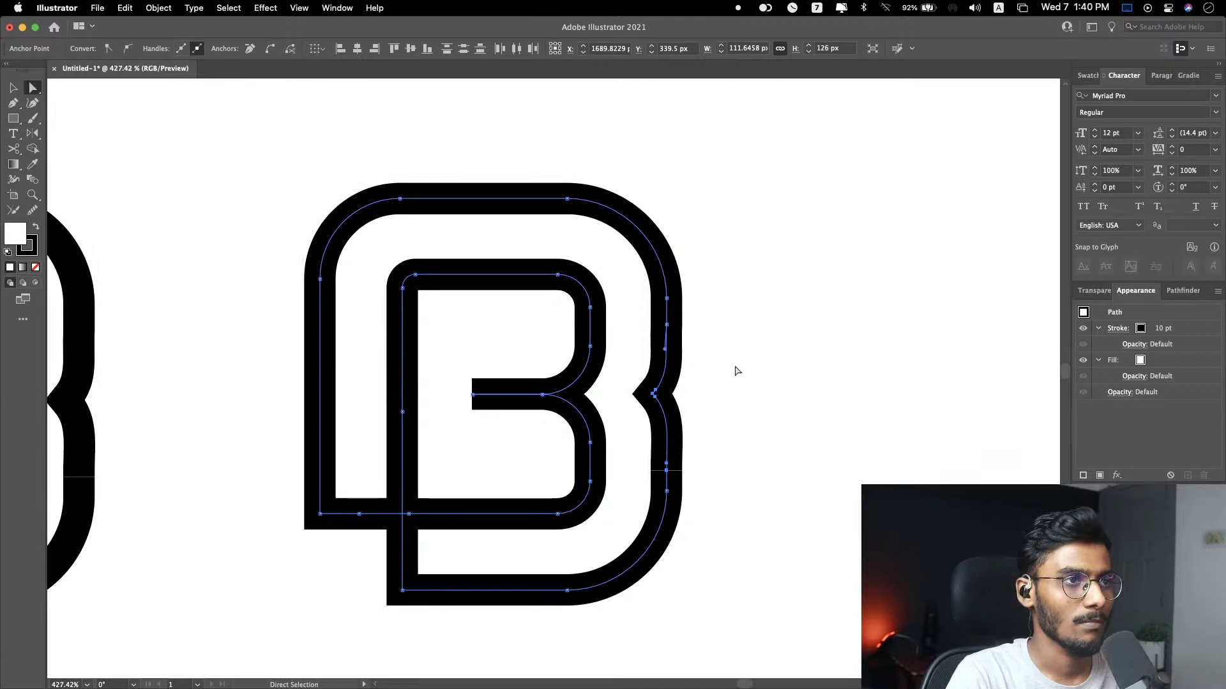
pyautogui.scroll(3, 653, 337)
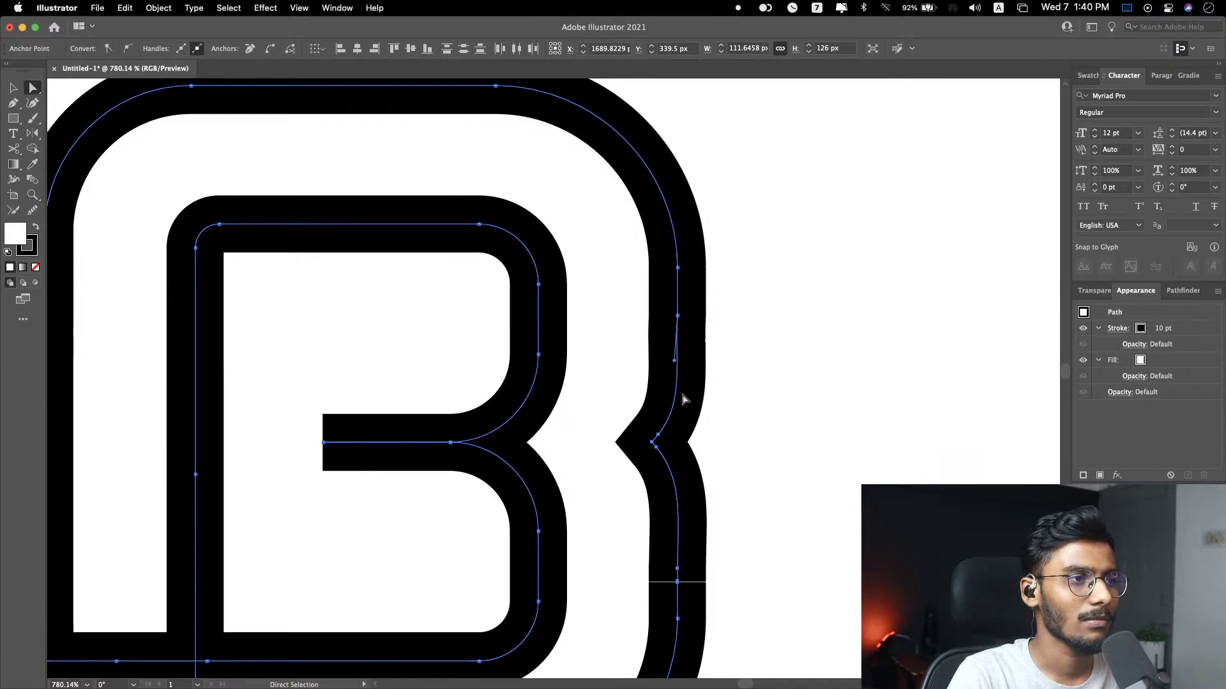
pyautogui.scroll(-2, 683, 383)
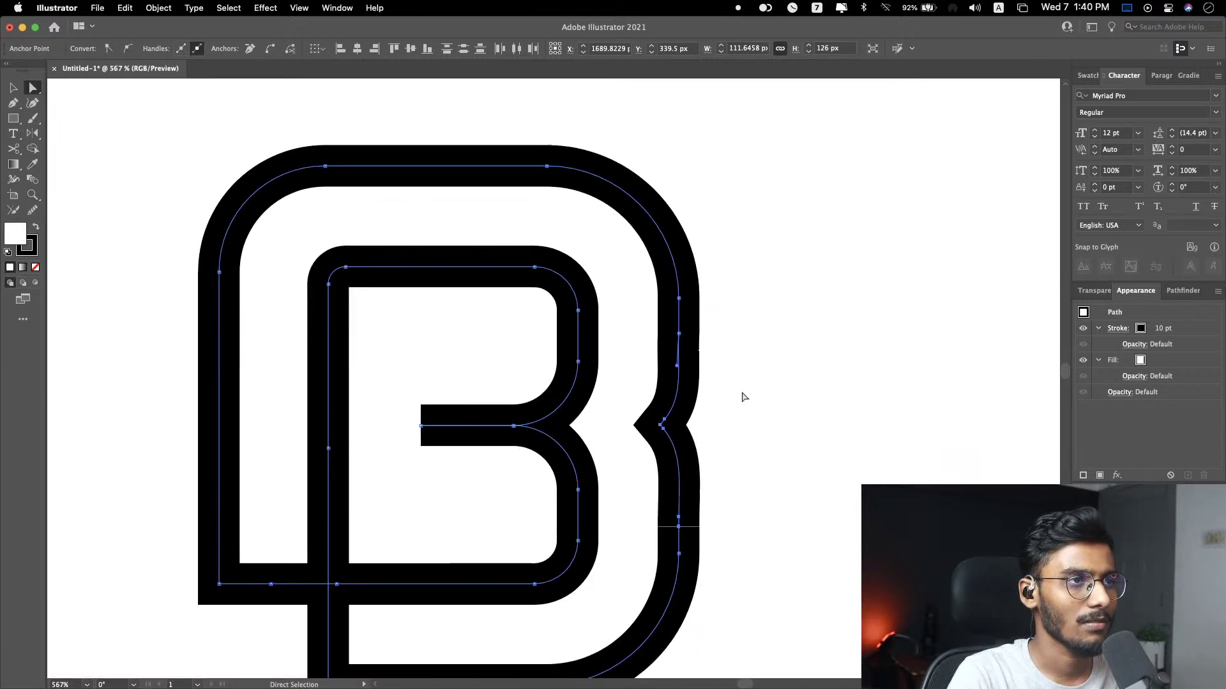
pyautogui.click(661, 425)
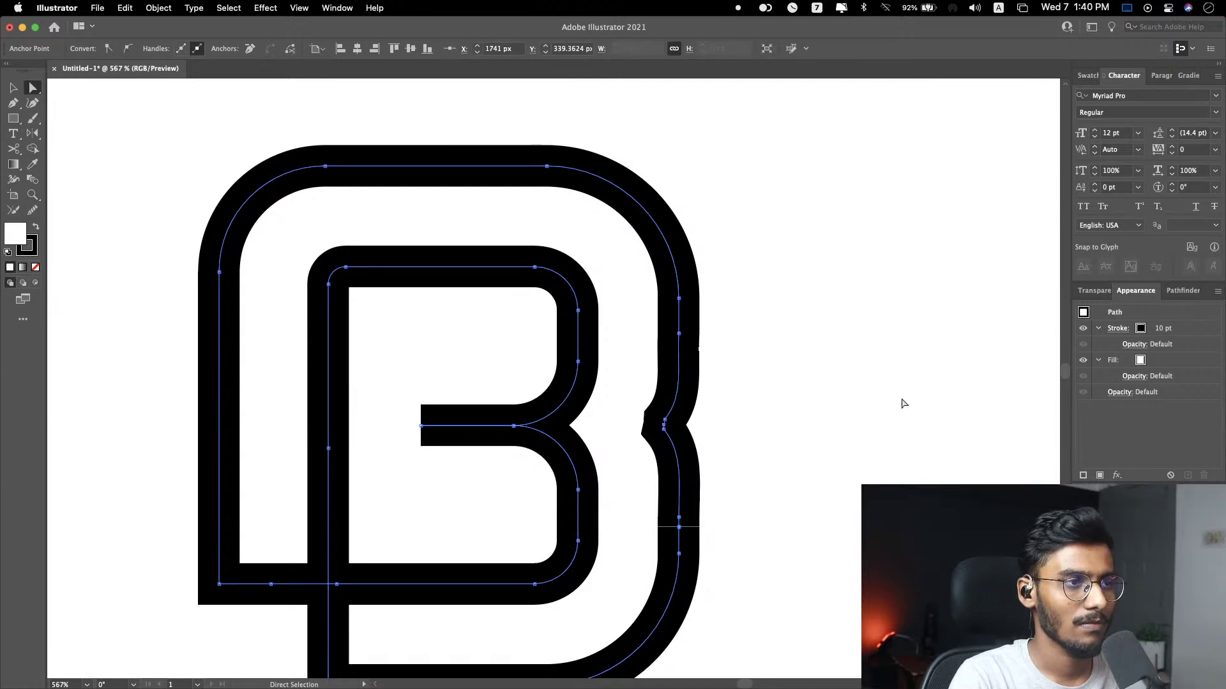
pyautogui.moveTo(667, 433); pyautogui.dragTo(672, 428)
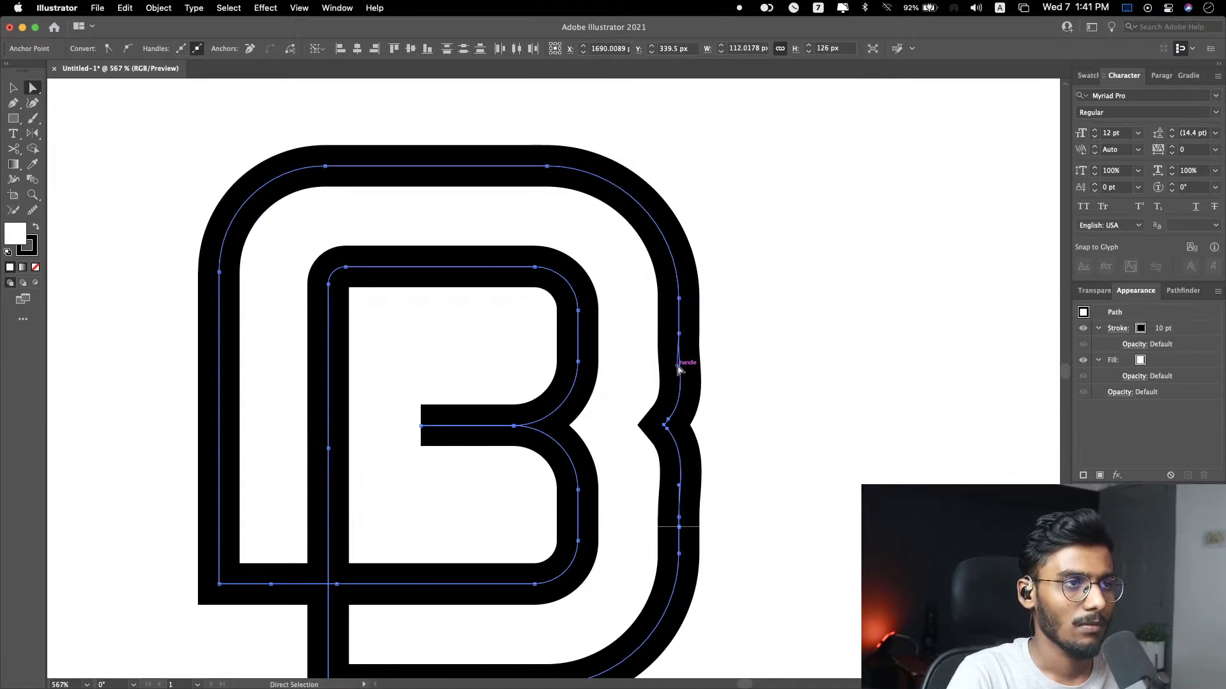
# Step: Adjust the curve handle just above the notch to smooth the upper right side of the outer outline
pyautogui.moveTo(679, 368); pyautogui.dragTo(682, 369)
pyautogui.moveTo(680, 365); pyautogui.dragTo(679, 369)
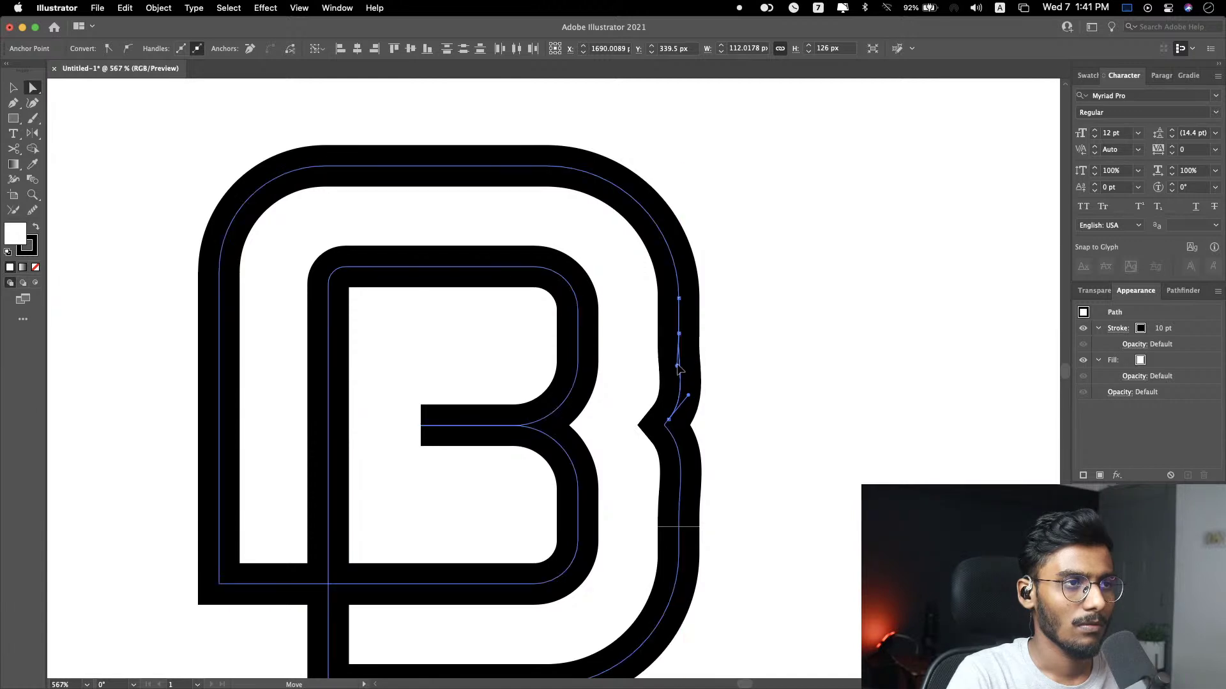
pyautogui.click(763, 323)
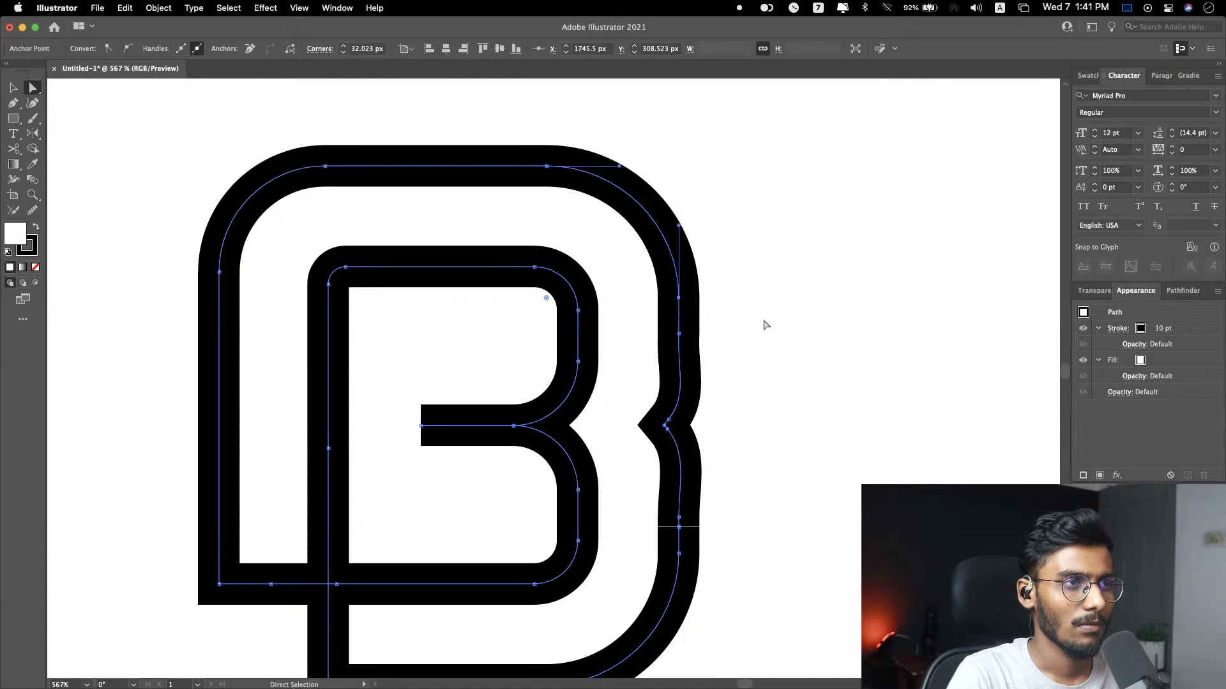
# Step: Extend the middle bar's open end left until it meets the inner B's vertical stem
pyautogui.scroll(-10, 768, 329)
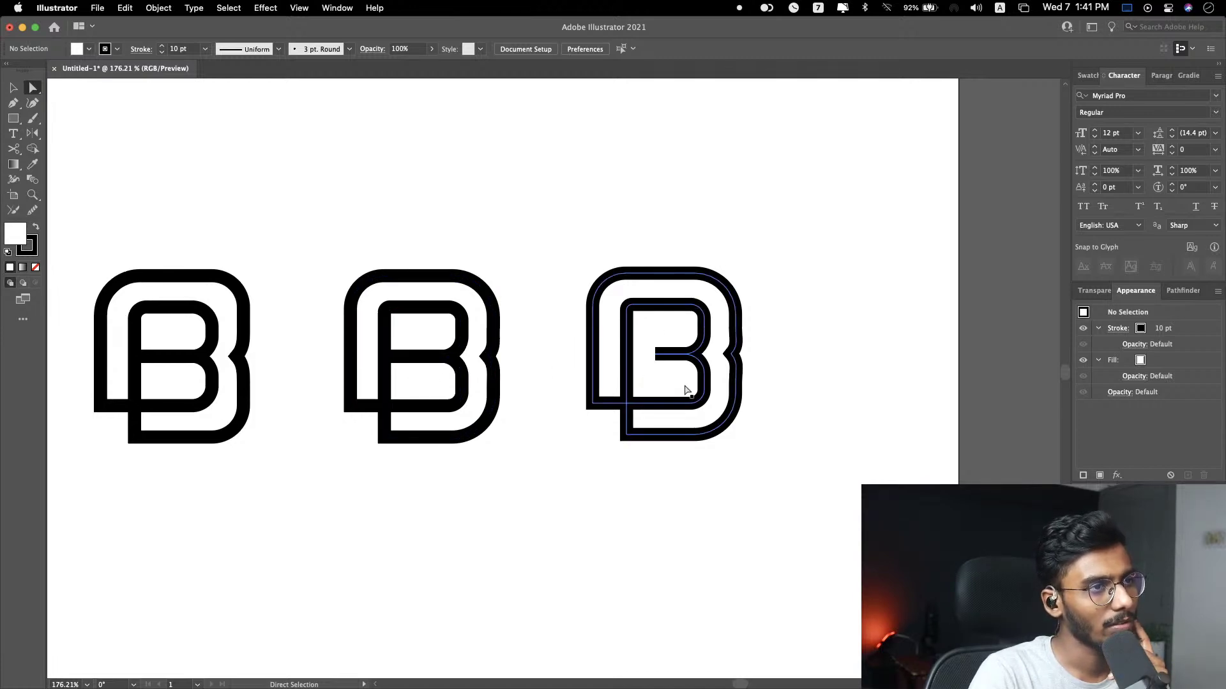
pyautogui.click(657, 354)
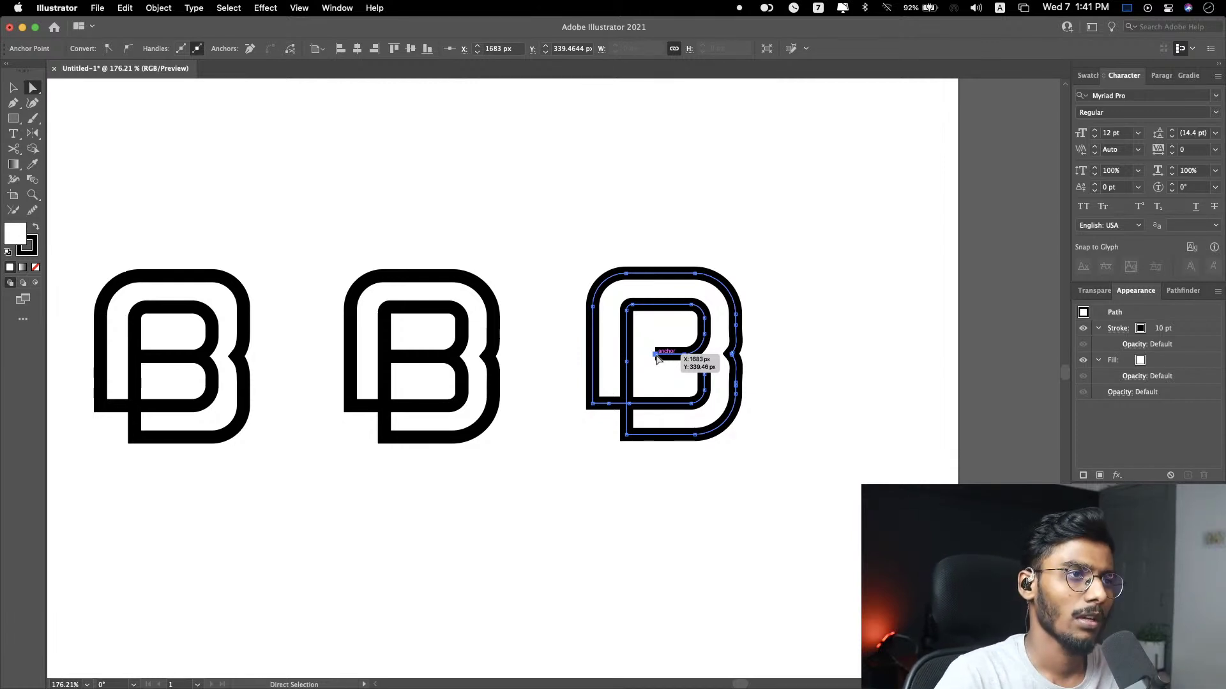
pyautogui.scroll(6, 655, 356)
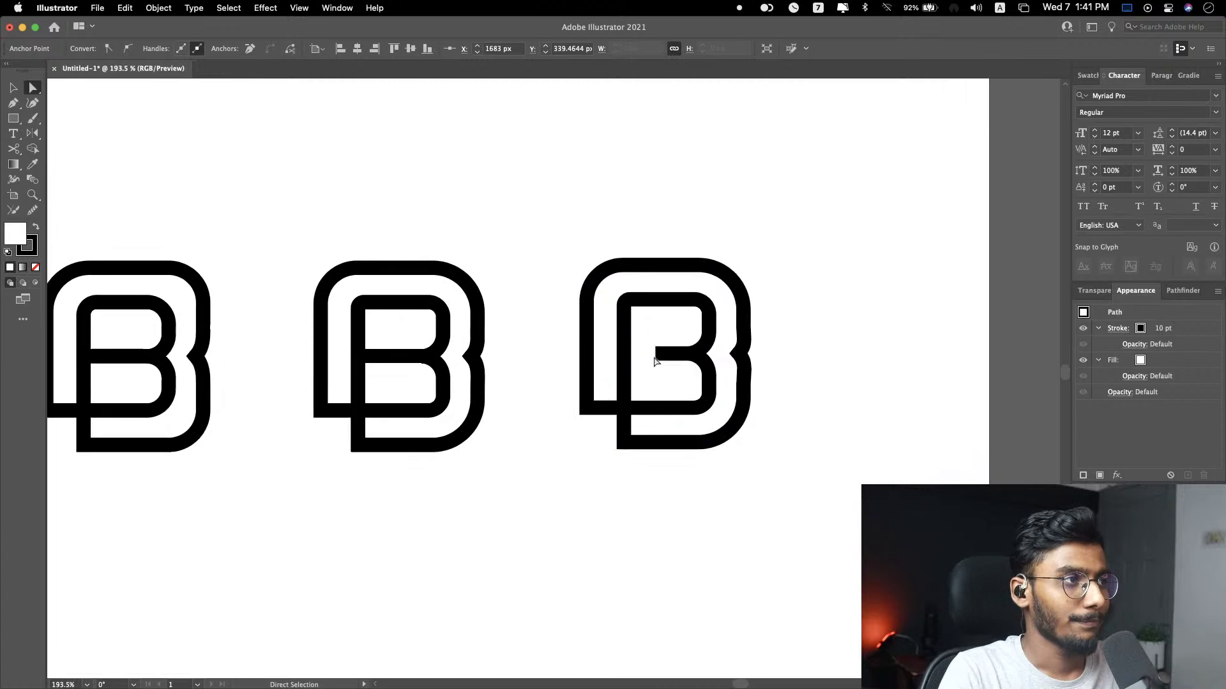
pyautogui.moveTo(658, 350); pyautogui.dragTo(591, 353)
pyautogui.scroll(-5, 682, 294)
pyautogui.click(911, 298)
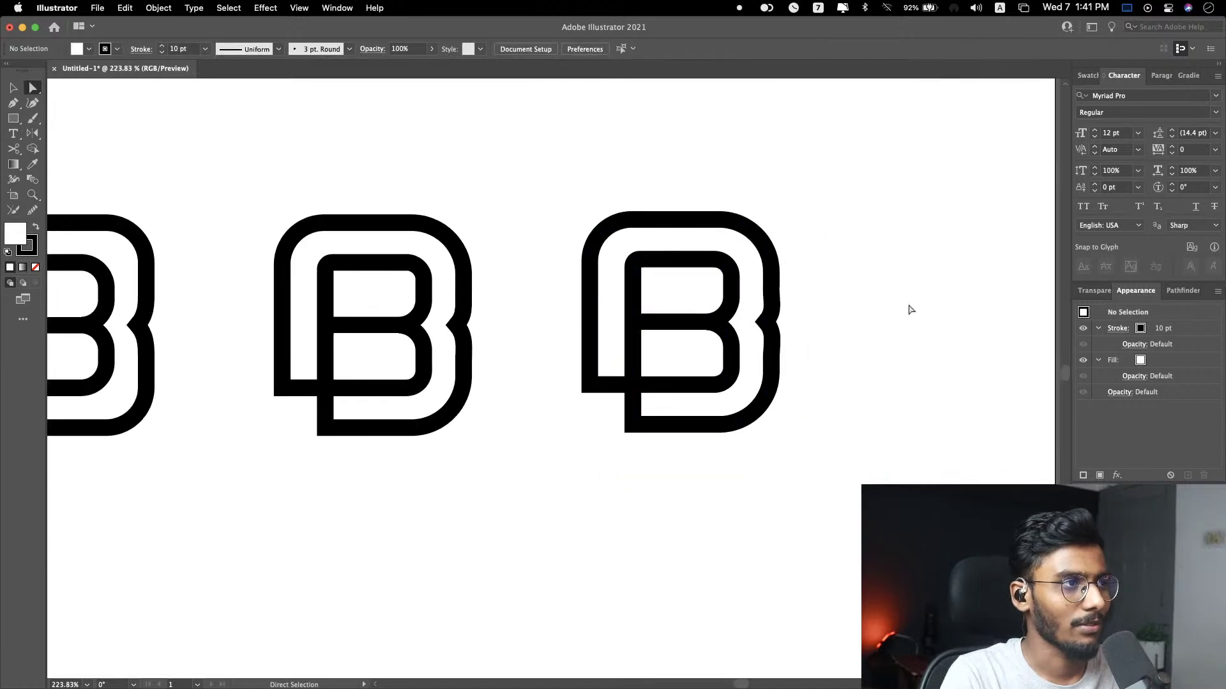
# Step: Compare the row of B variants side by side, looking at their middle bars and notch shapes
pyautogui.hscroll(5, 908, 306)
pyautogui.click(911, 326)
pyautogui.click(902, 206)
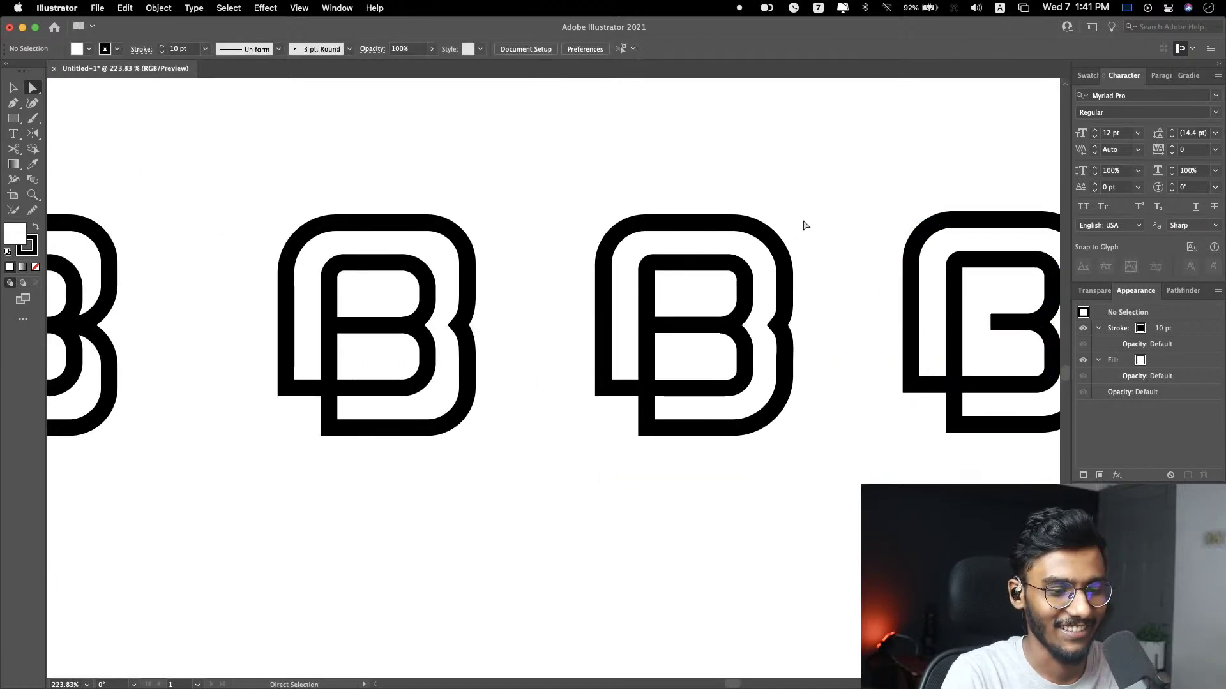
pyautogui.hscroll(5, 802, 224)
pyautogui.press('v')
pyautogui.moveTo(143, 135); pyautogui.dragTo(406, 529)
pyautogui.click(417, 388)
pyautogui.scroll(-4, 417, 389)
pyautogui.scroll(-2, 415, 383)
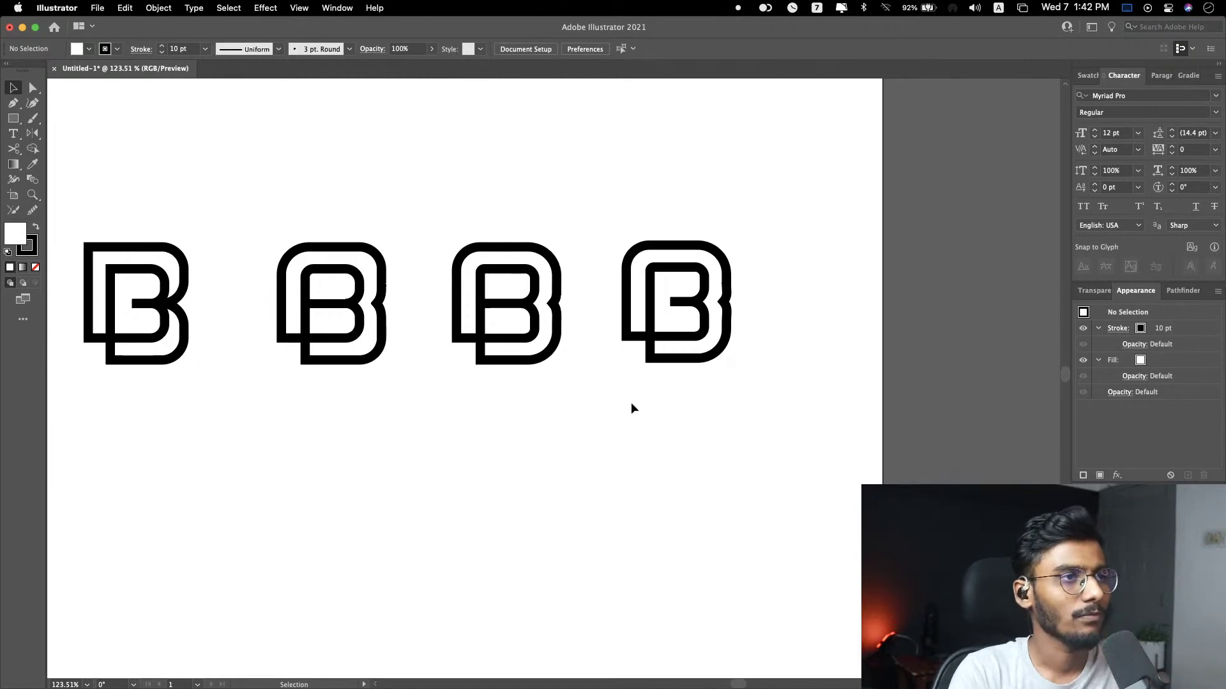
# Step: Duplicate the closed-bar B with the shallow notch, the third in the row, into the empty space directly below it
pyautogui.click(537, 293)
pyautogui.moveTo(536, 294); pyautogui.dragTo(537, 450)
pyautogui.scroll(-5, 580, 377)
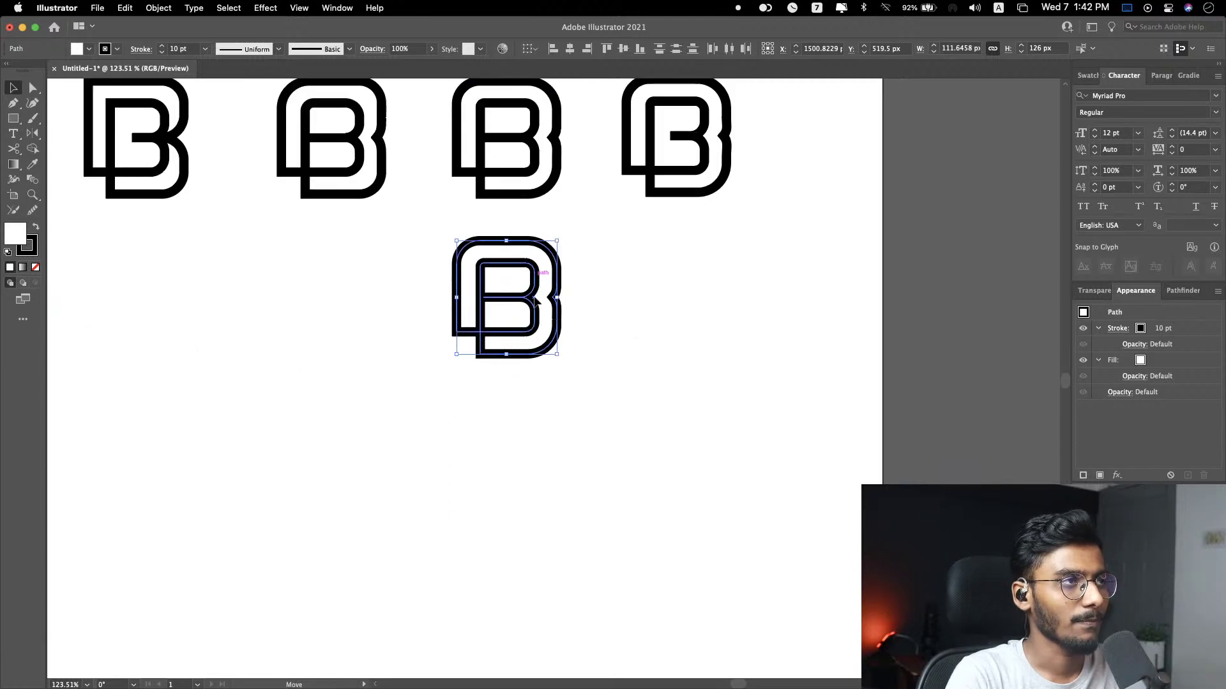
pyautogui.scroll(5, 530, 256)
pyautogui.press('super+shift+a')
# Step: Try rounding the two sharp lower-left corners of the duplicated B
pyautogui.press('a')
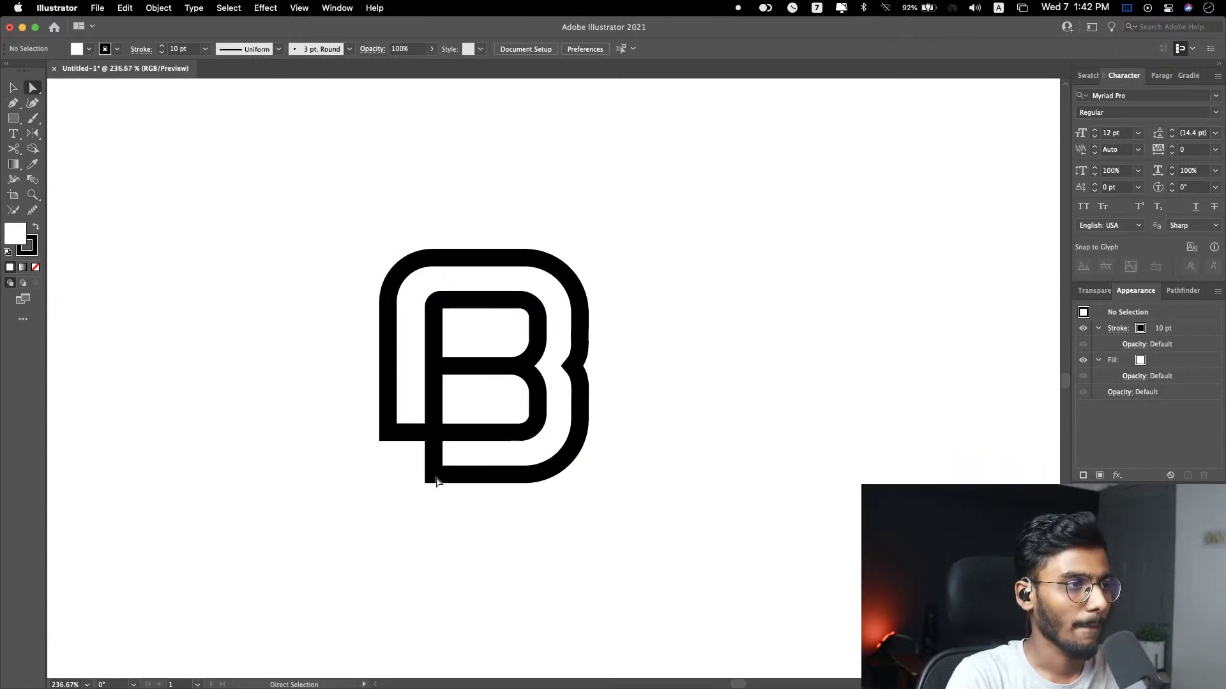
pyautogui.click(436, 481)
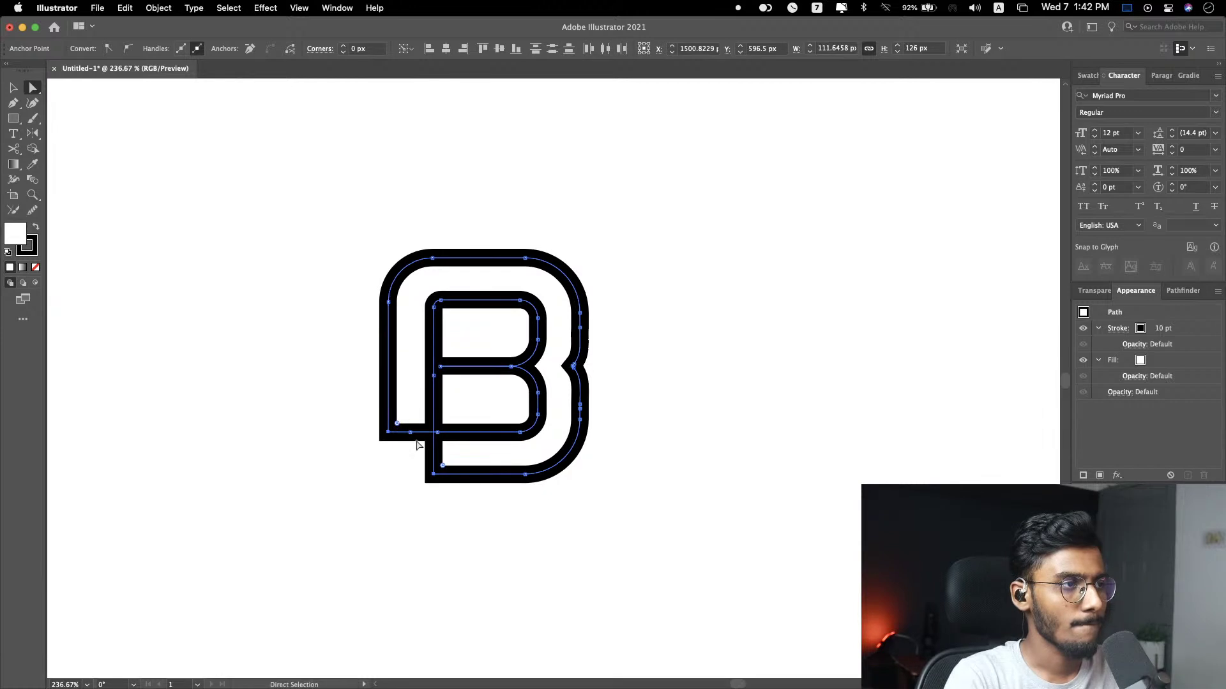
pyautogui.moveTo(443, 466); pyautogui.dragTo(480, 458)
pyautogui.click(876, 439)
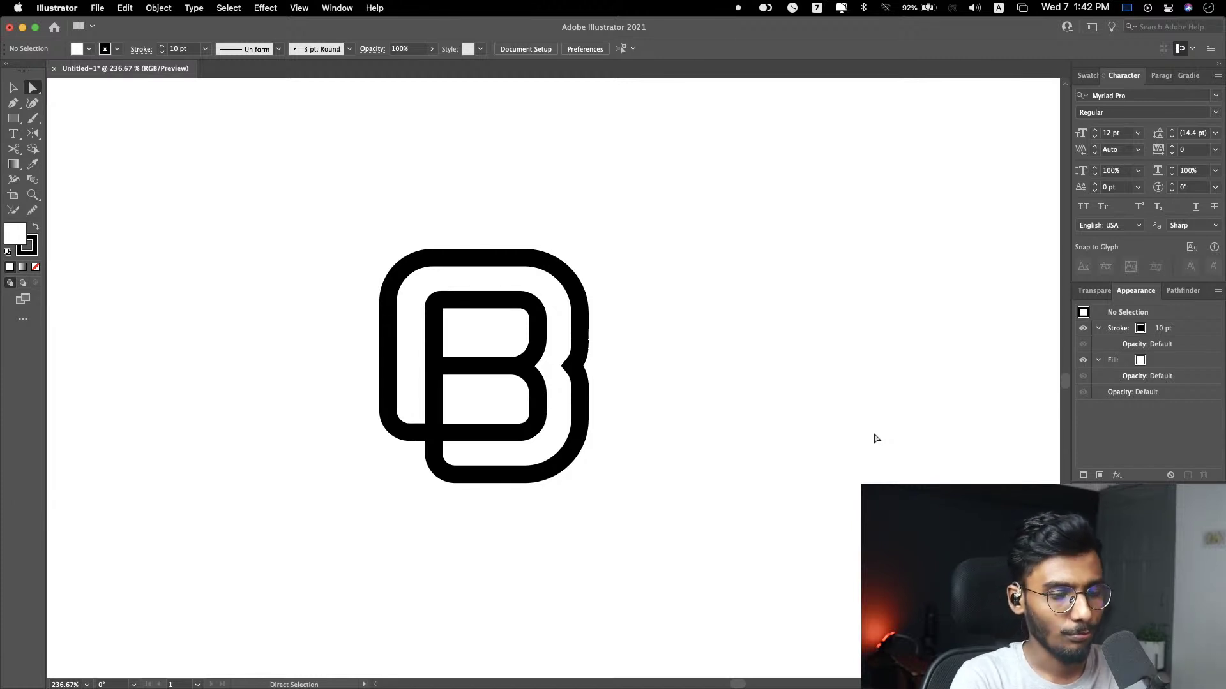
pyautogui.scroll(-5, 731, 431)
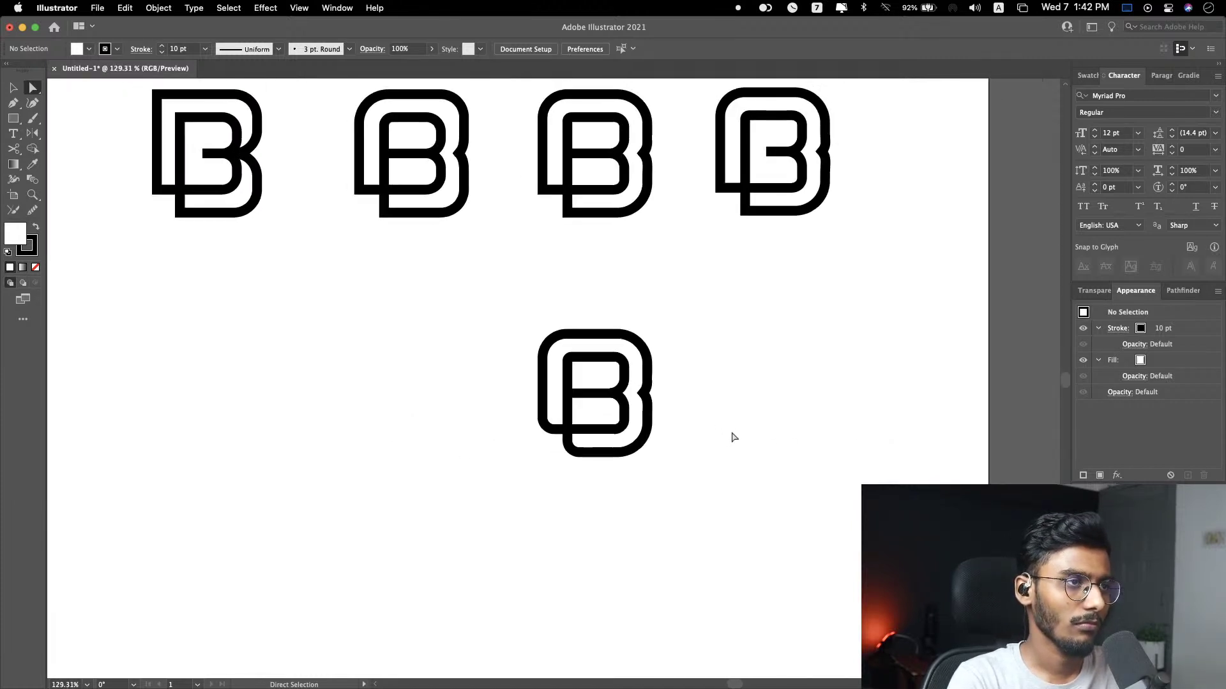
pyautogui.scroll(5, 705, 473)
pyautogui.click(411, 397)
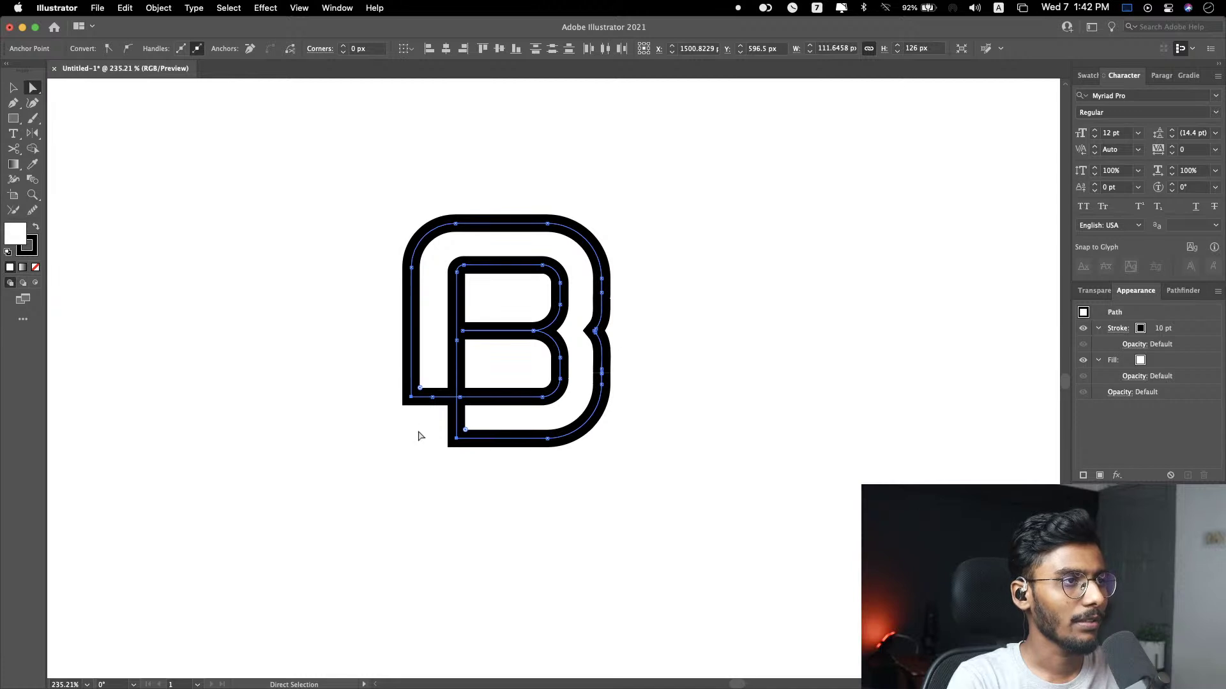
pyautogui.click(703, 388)
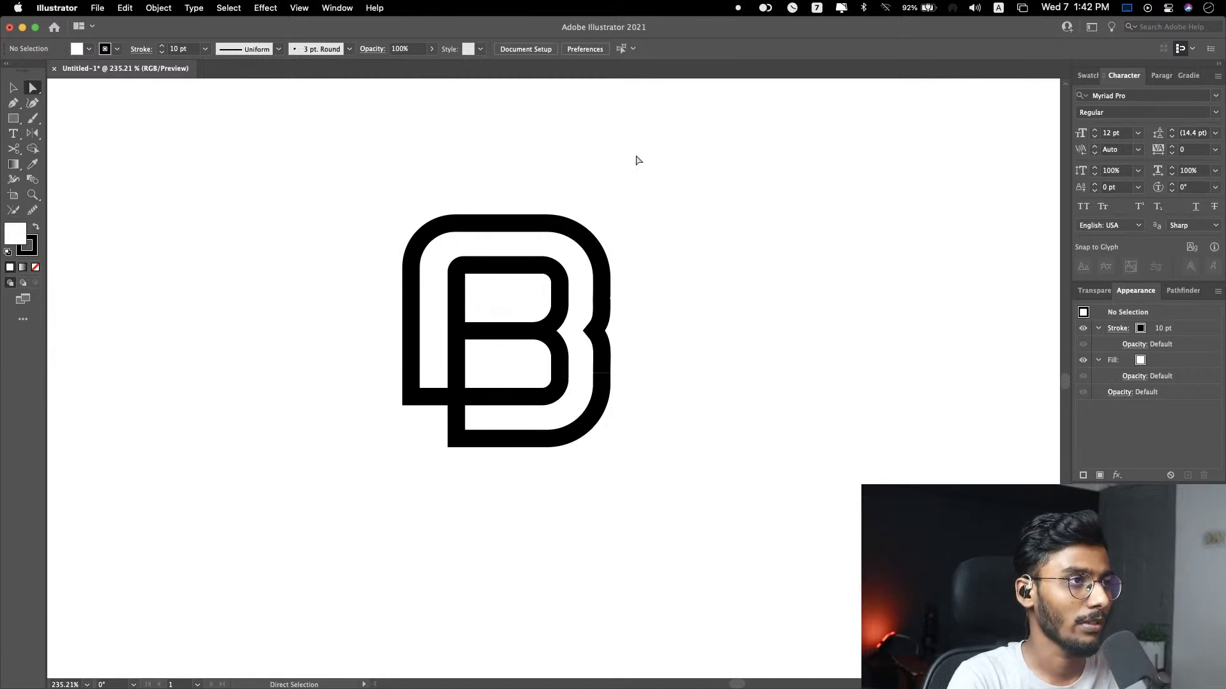
# Step: Duplicate the sharp-cornered B in the lower row to its right, level with the original
pyautogui.click(511, 397)
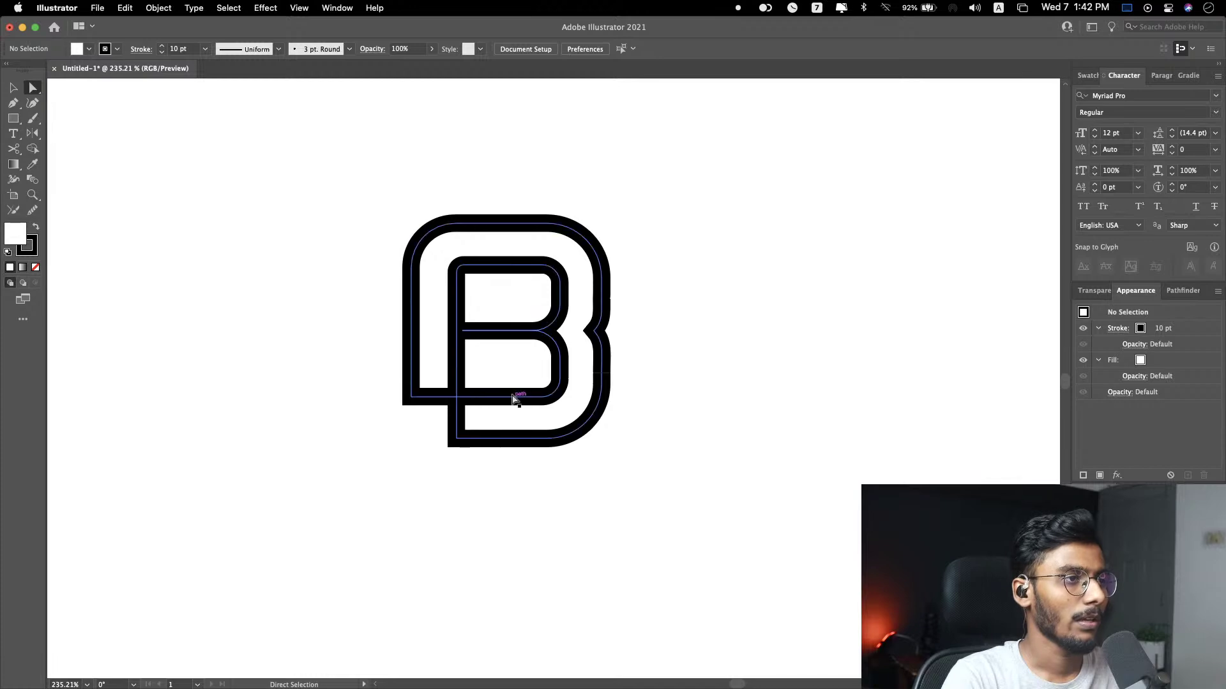
pyautogui.press('v')
pyautogui.click(667, 270)
pyautogui.click(521, 359)
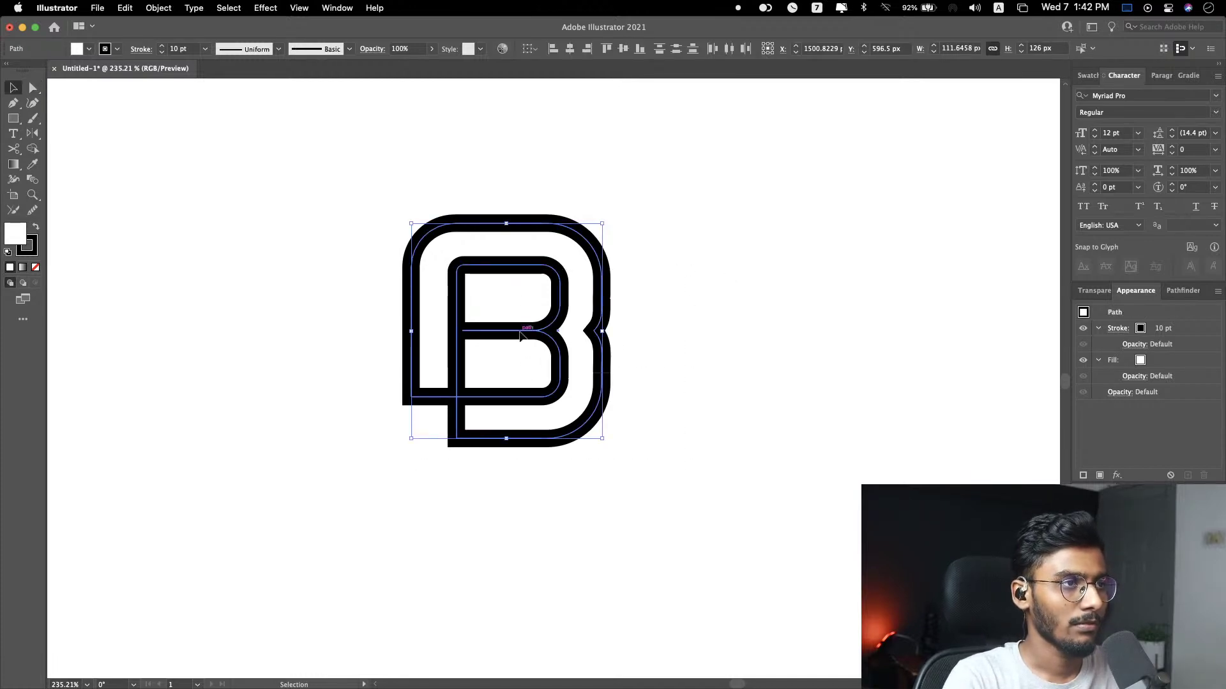
pyautogui.moveTo(520, 328); pyautogui.dragTo(829, 334)
pyautogui.click(623, 331)
pyautogui.hscroll(5, 623, 331)
# Step: Round the two sharp lower-left corners of the new right-hand B
pyautogui.press('a')
pyautogui.click(521, 440)
pyautogui.moveTo(529, 432); pyautogui.dragTo(578, 409)
pyautogui.click(811, 363)
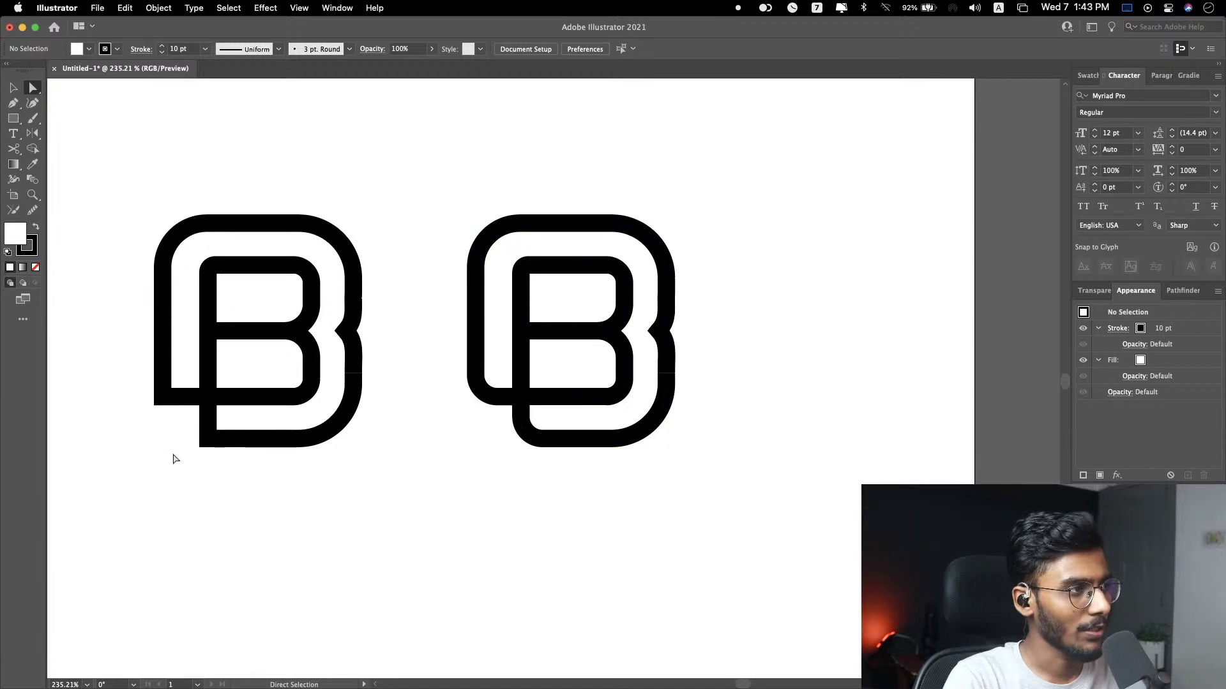
# Step: Mark the sharp-cornered B's bottom gap, left gap and lower-left step with red Paintbrush strokes
pyautogui.click(250, 413)
pyautogui.hscroll(-5, 252, 425)
pyautogui.click(249, 465)
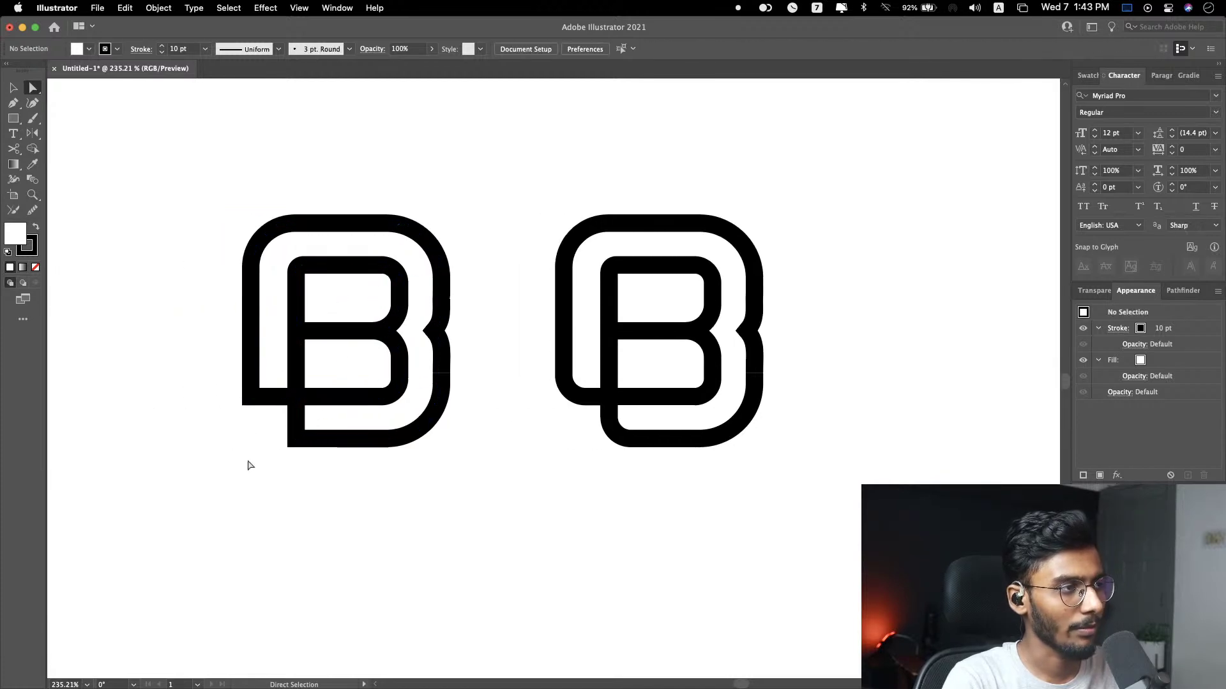
pyautogui.press('b')
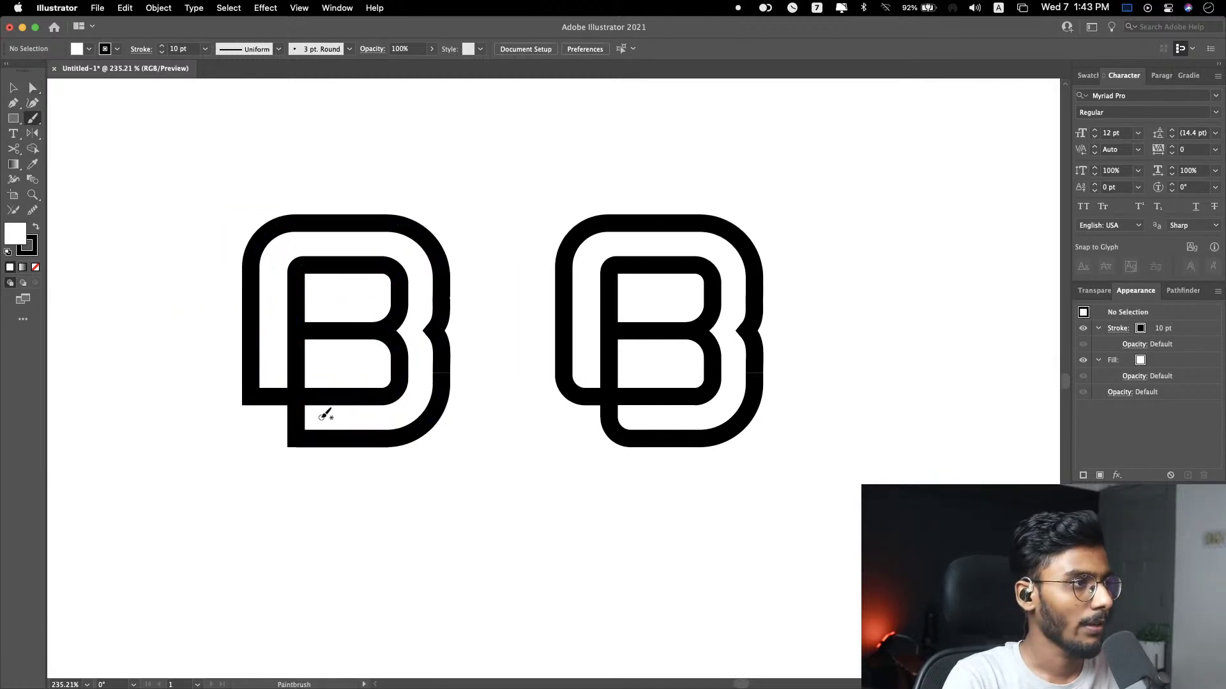
pyautogui.click(117, 48)
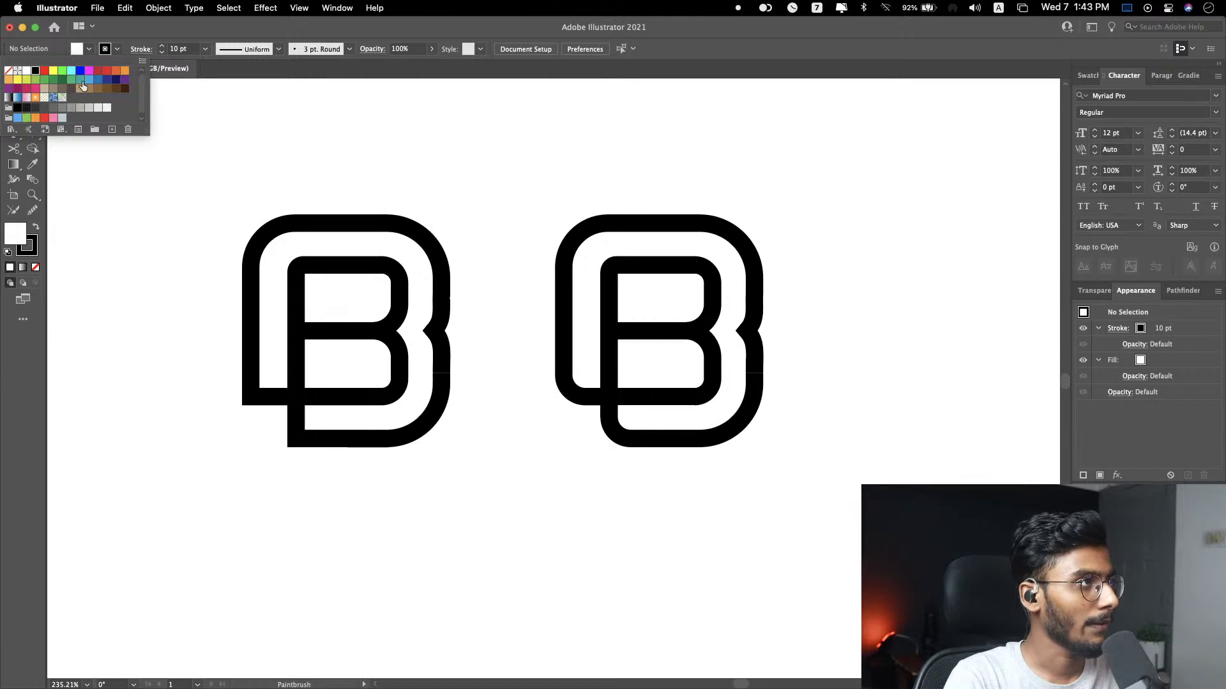
pyautogui.click(46, 72)
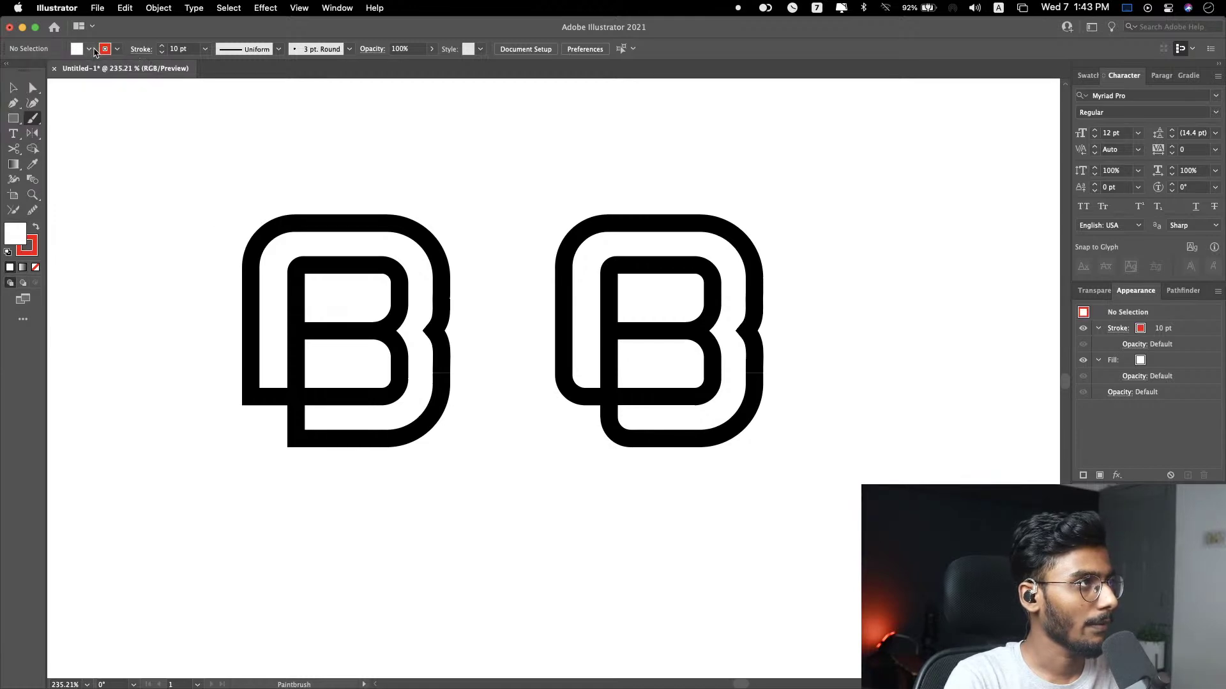
pyautogui.moveTo(314, 416); pyautogui.dragTo(395, 415)
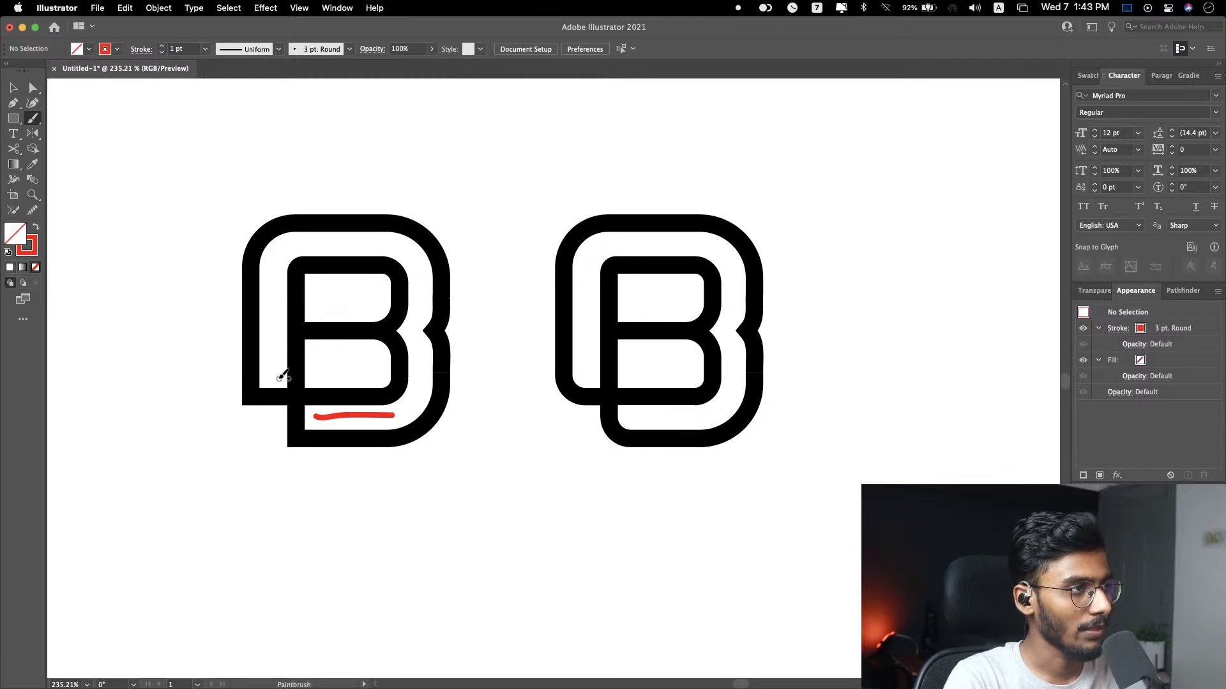
pyautogui.moveTo(272, 380); pyautogui.dragTo(279, 322)
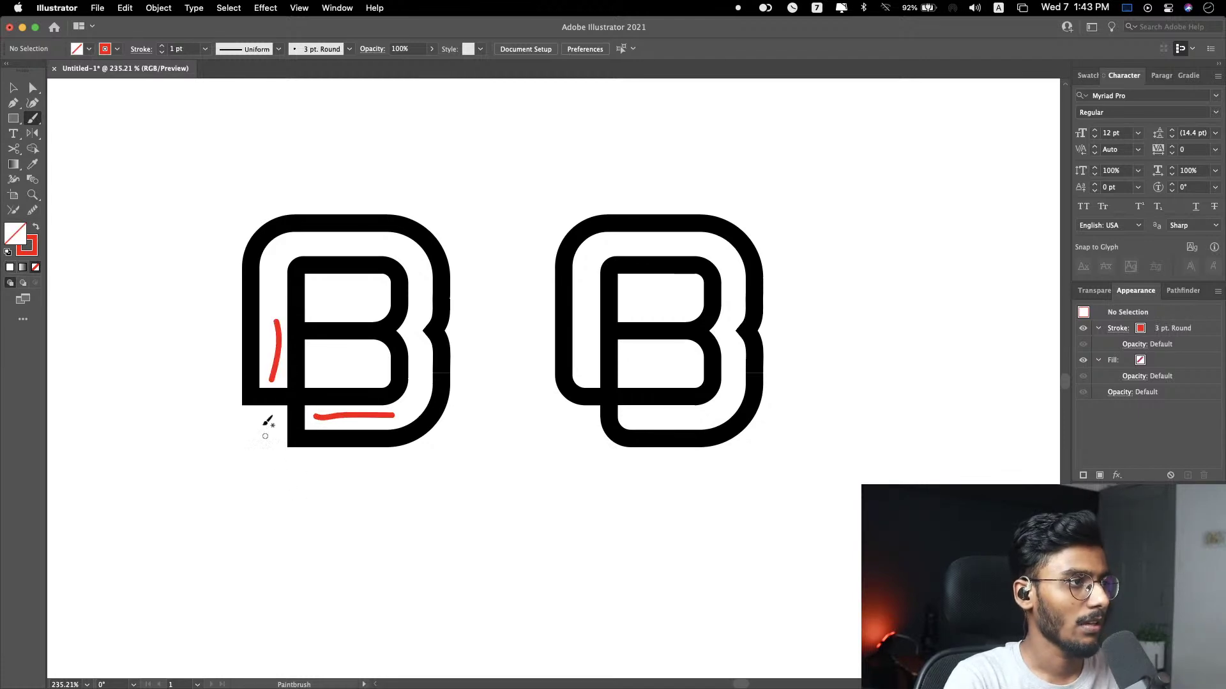
pyautogui.moveTo(247, 422); pyautogui.dragTo(283, 420)
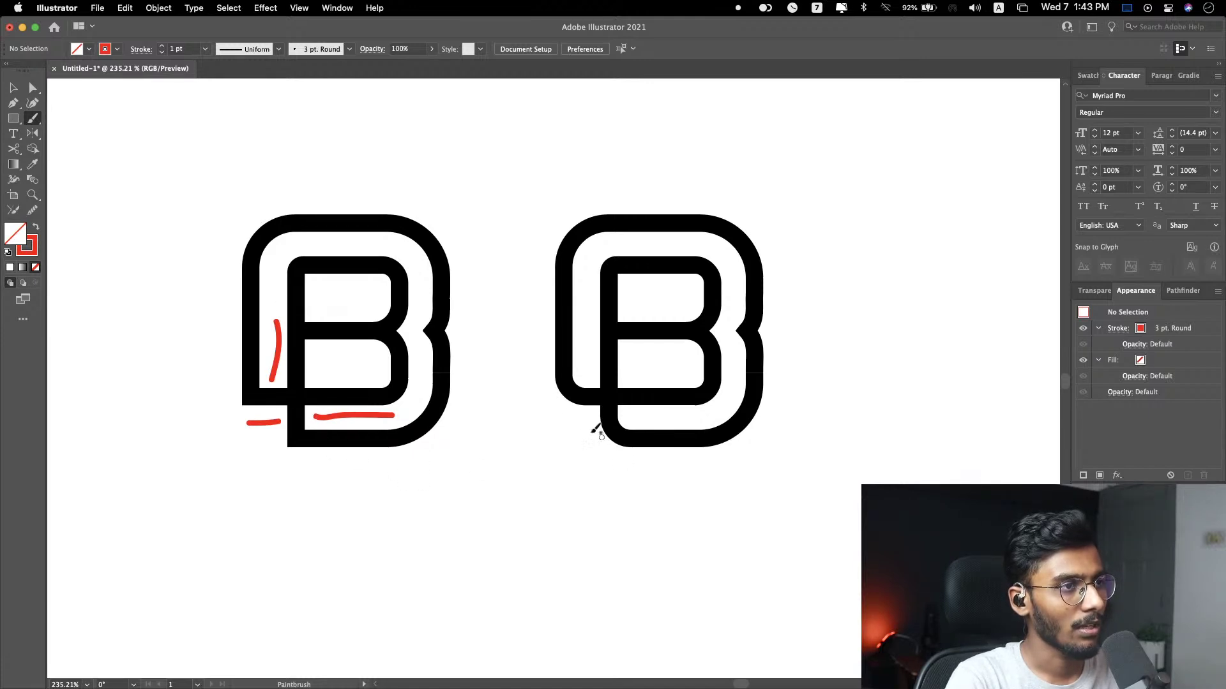
# Step: Scribble in red over the empty space at the lower-left corner of both Bs
pyautogui.moveTo(553, 381)
pyautogui.mouseDown()
pyautogui.moveTo(554, 425)
pyautogui.moveTo(622, 436)
pyautogui.moveTo(568, 429)
pyautogui.moveTo(582, 414)
pyautogui.mouseUp()
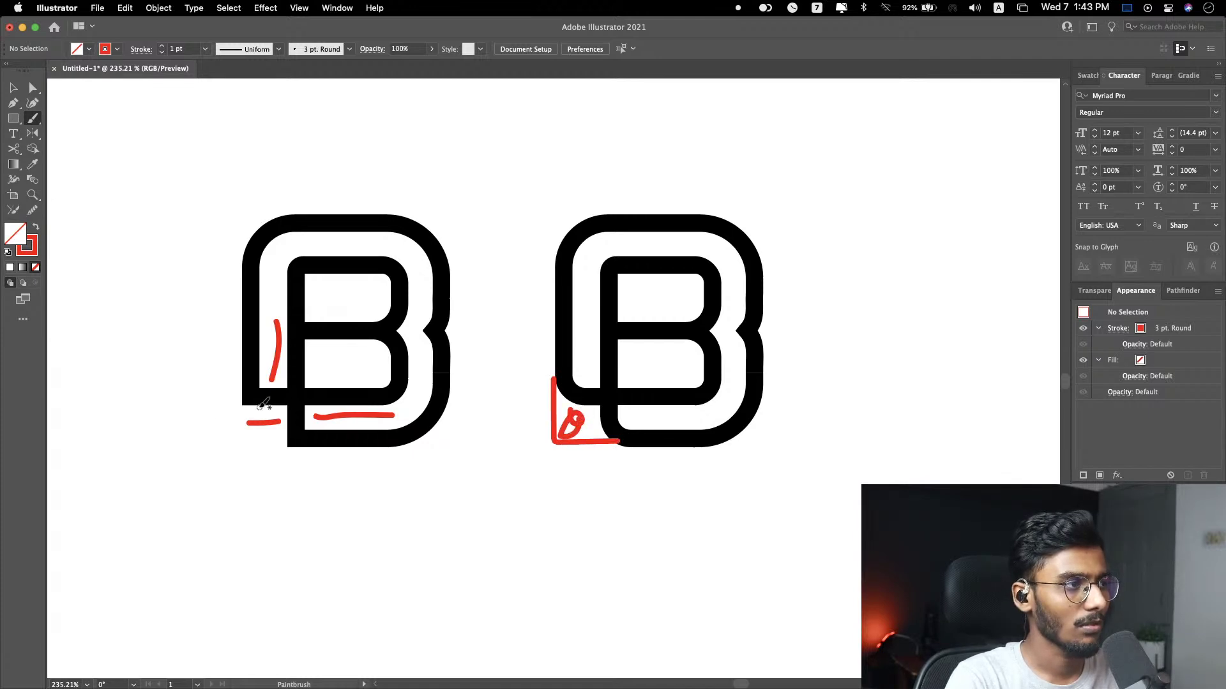
pyautogui.moveTo(267, 408)
pyautogui.mouseDown()
pyautogui.moveTo(268, 429)
pyautogui.moveTo(279, 426)
pyautogui.mouseUp()
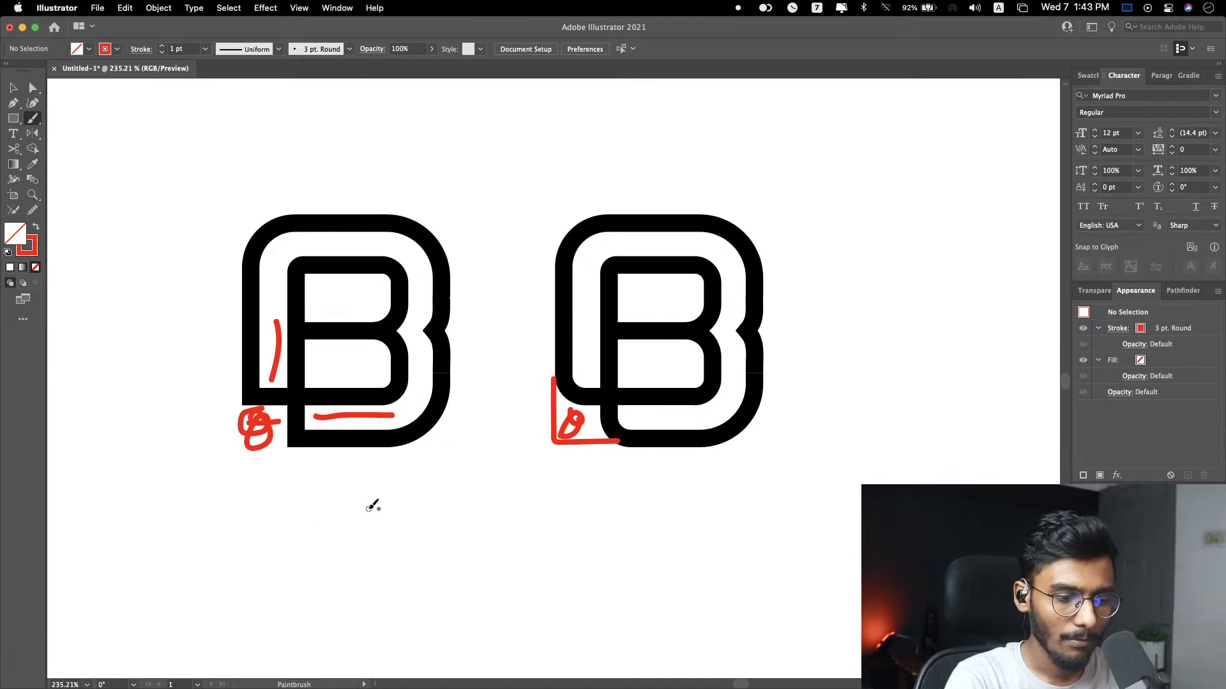
pyautogui.moveTo(561, 402)
pyautogui.mouseDown()
pyautogui.moveTo(595, 412)
pyautogui.moveTo(596, 432)
pyautogui.moveTo(594, 411)
pyautogui.moveTo(557, 390)
pyautogui.moveTo(579, 432)
pyautogui.mouseUp()
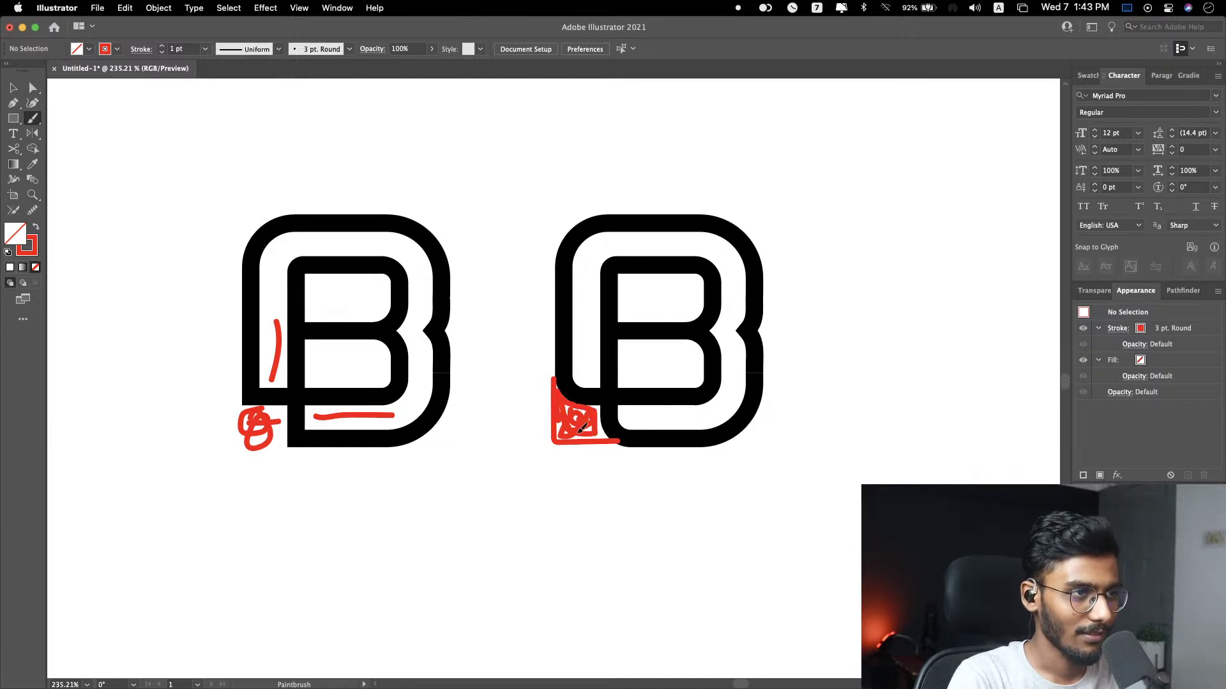
pyautogui.moveTo(262, 427)
pyautogui.mouseDown()
pyautogui.moveTo(290, 412)
pyautogui.moveTo(279, 412)
pyautogui.mouseUp()
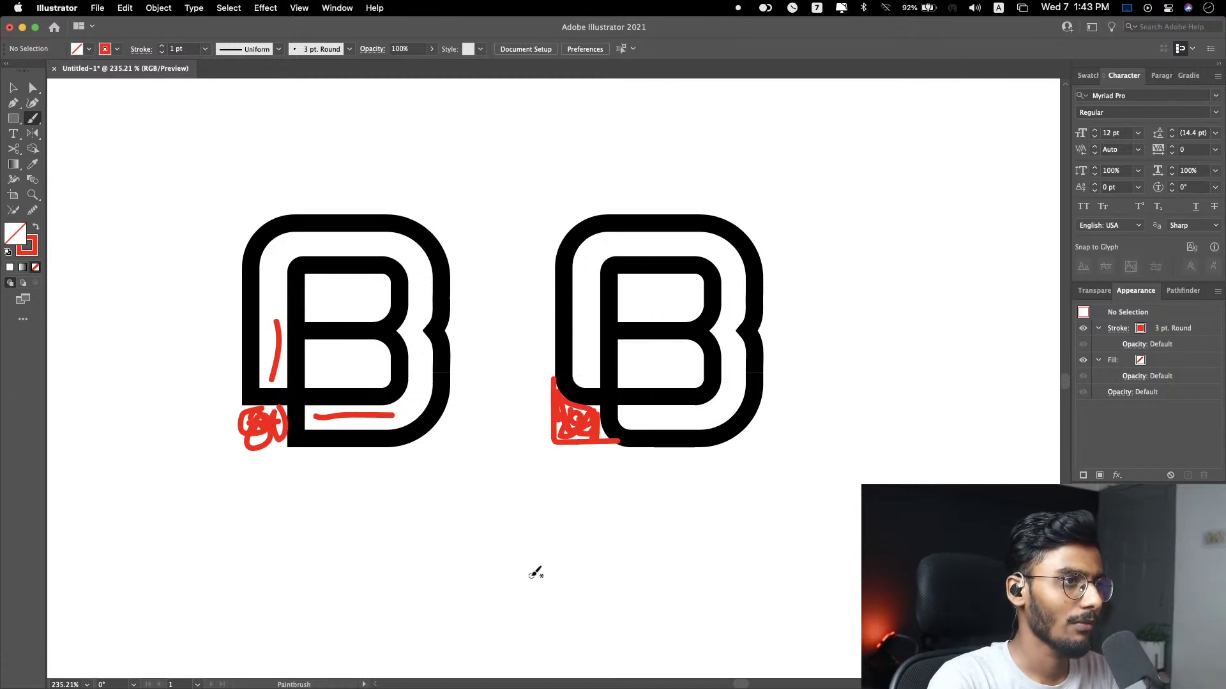
# Step: Undo all the red brush marks and restore the black stroke from the rounded-corner B
pyautogui.press('super+z')
pyautogui.press('super+z')
pyautogui.press('super+z')
pyautogui.press('super+z')
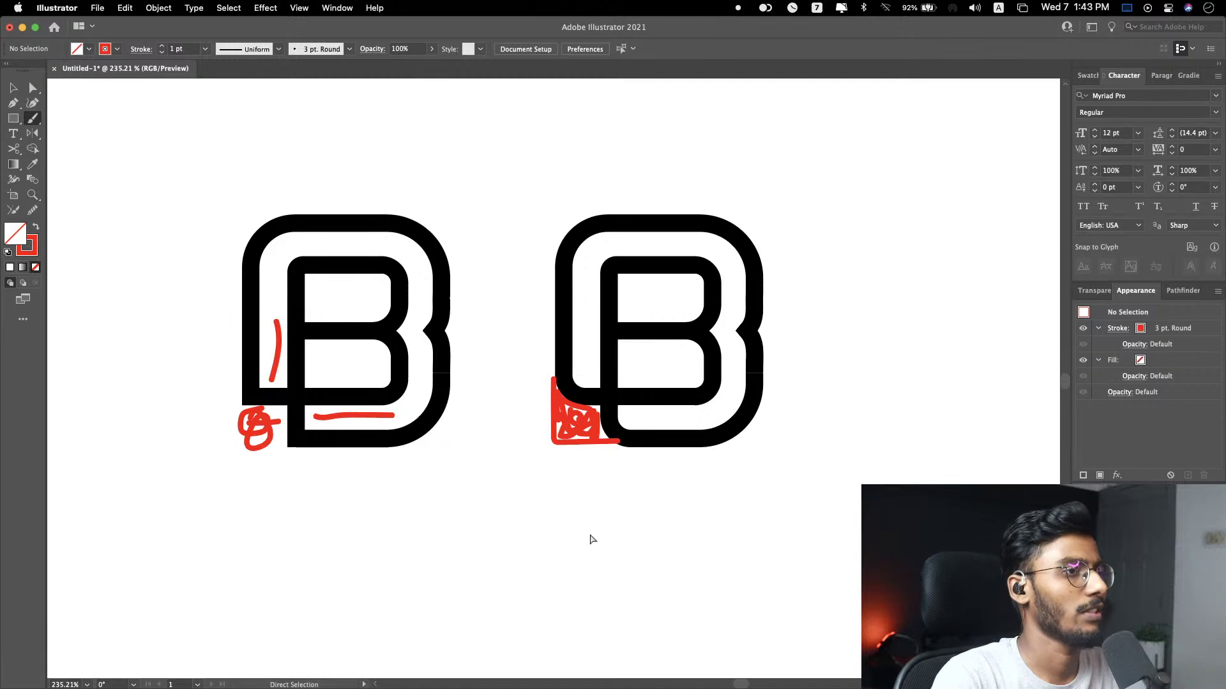
pyautogui.press('super+z')
pyautogui.press('super+z')
pyautogui.press('super+z')
pyautogui.press('super+z')
pyautogui.press('super+z')
pyautogui.press('super+z')
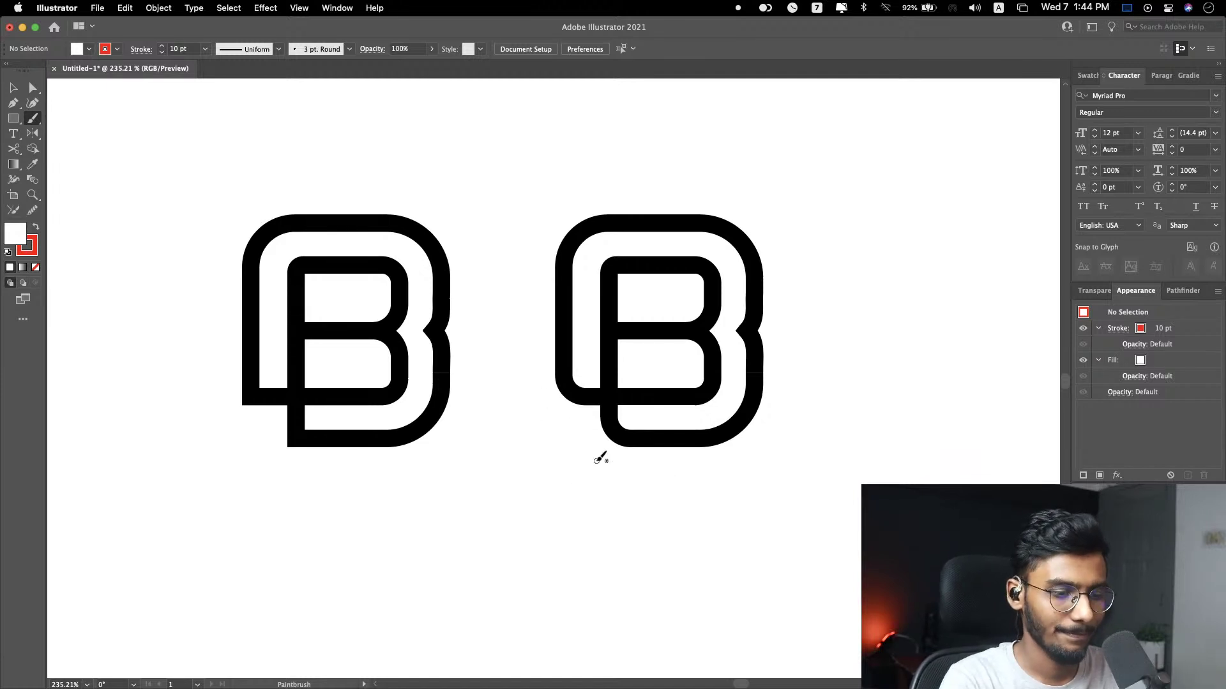
pyautogui.press('v')
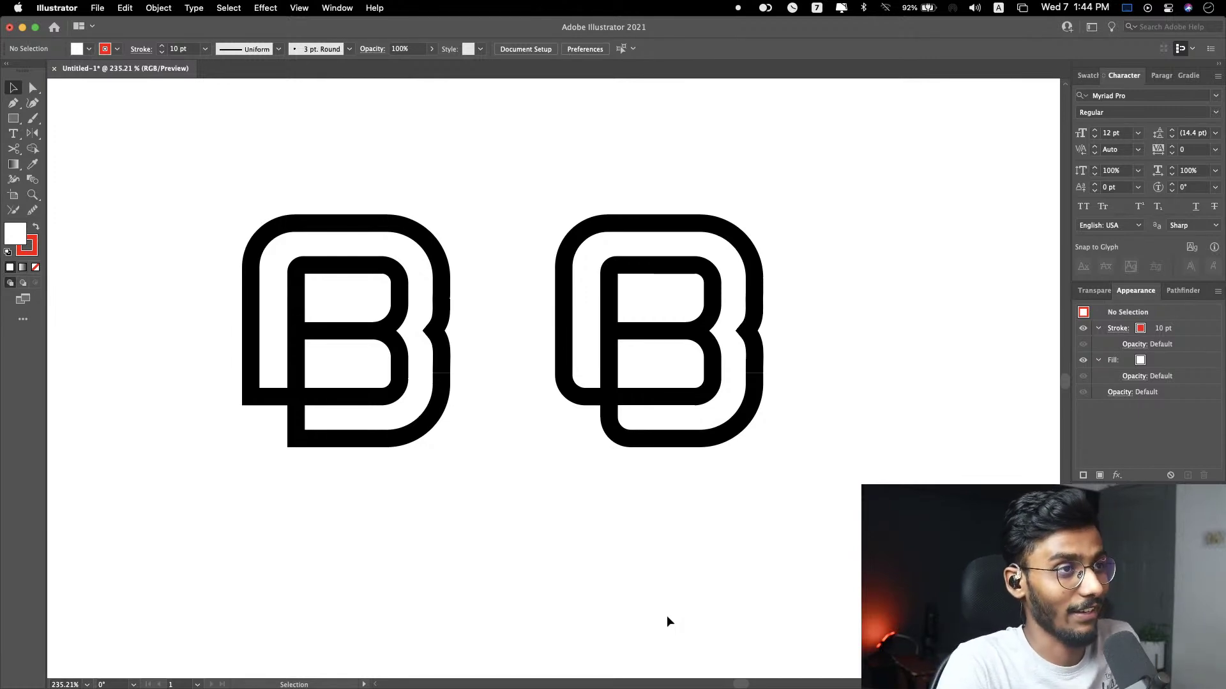
pyautogui.moveTo(534, 511)
pyautogui.mouseDown()
pyautogui.moveTo(761, 328)
pyautogui.moveTo(762, 220)
pyautogui.mouseUp()
pyautogui.click(867, 246)
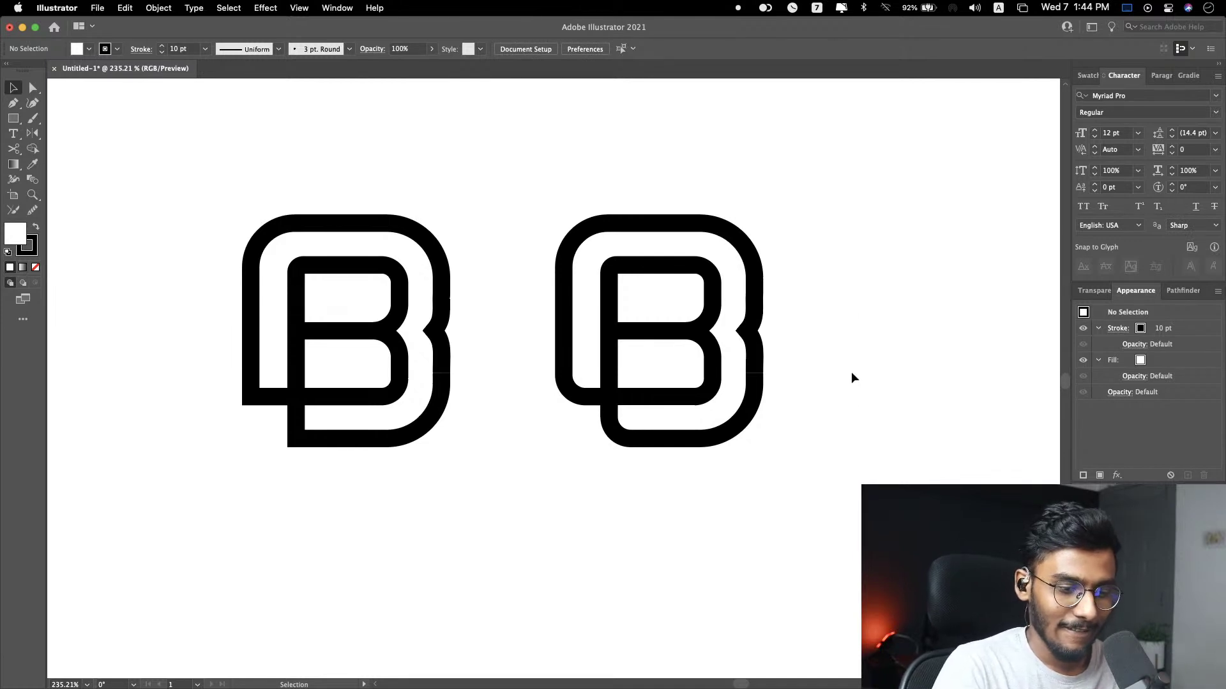
# Step: Compare the sharp-cornered and rounded-corner B variants at close and reduced zoom
pyautogui.scroll(-3, 849, 473)
pyautogui.scroll(-6, 657, 458)
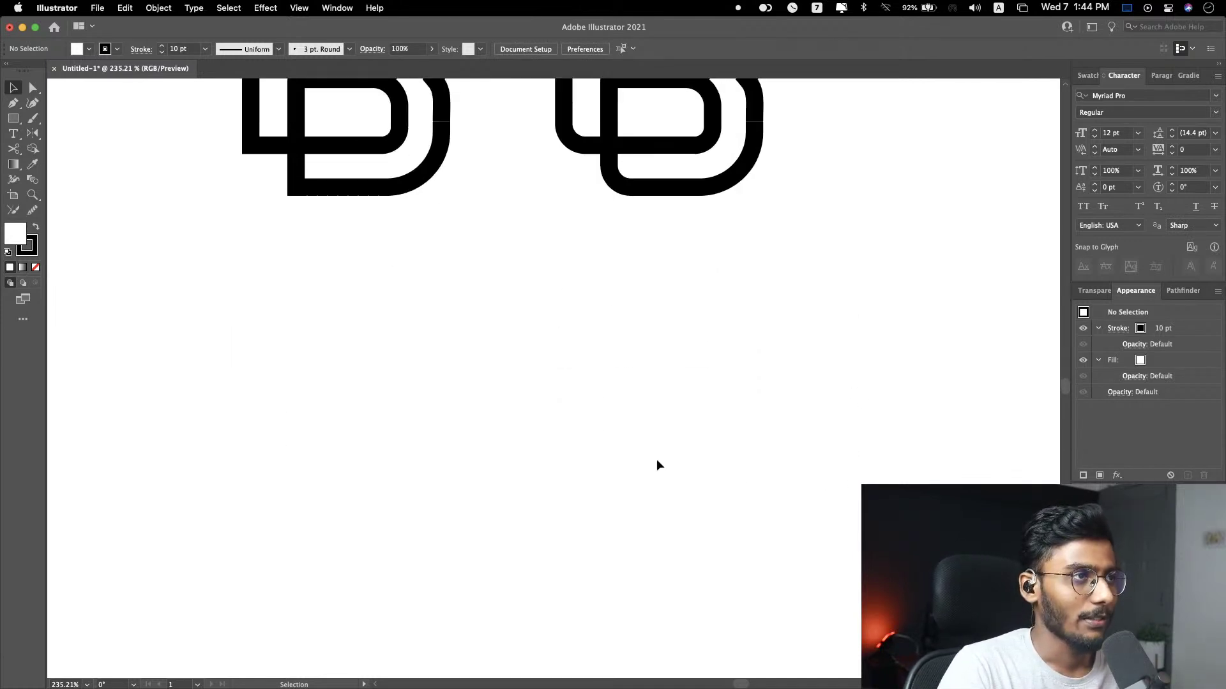
pyautogui.scroll(9, 656, 458)
pyautogui.keyDown('alt'); pyautogui.scroll(2, 281, 260); pyautogui.keyUp('alt')
pyautogui.scroll(1, 281, 260)
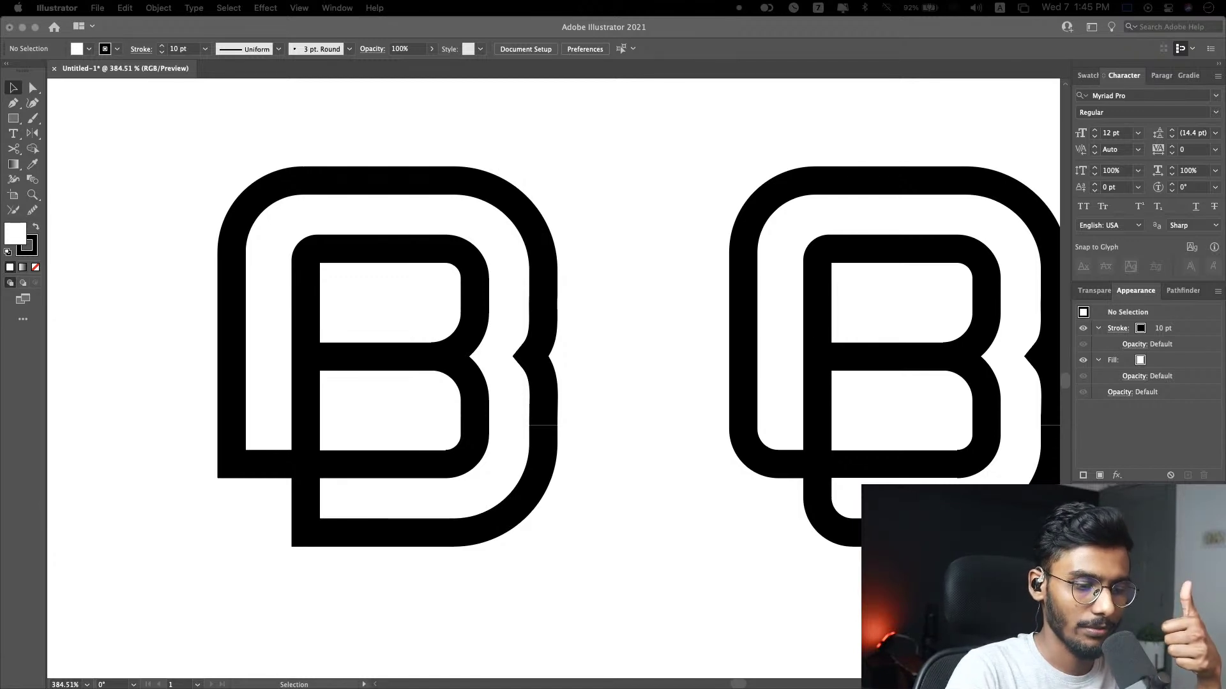
pyautogui.click(488, 616)
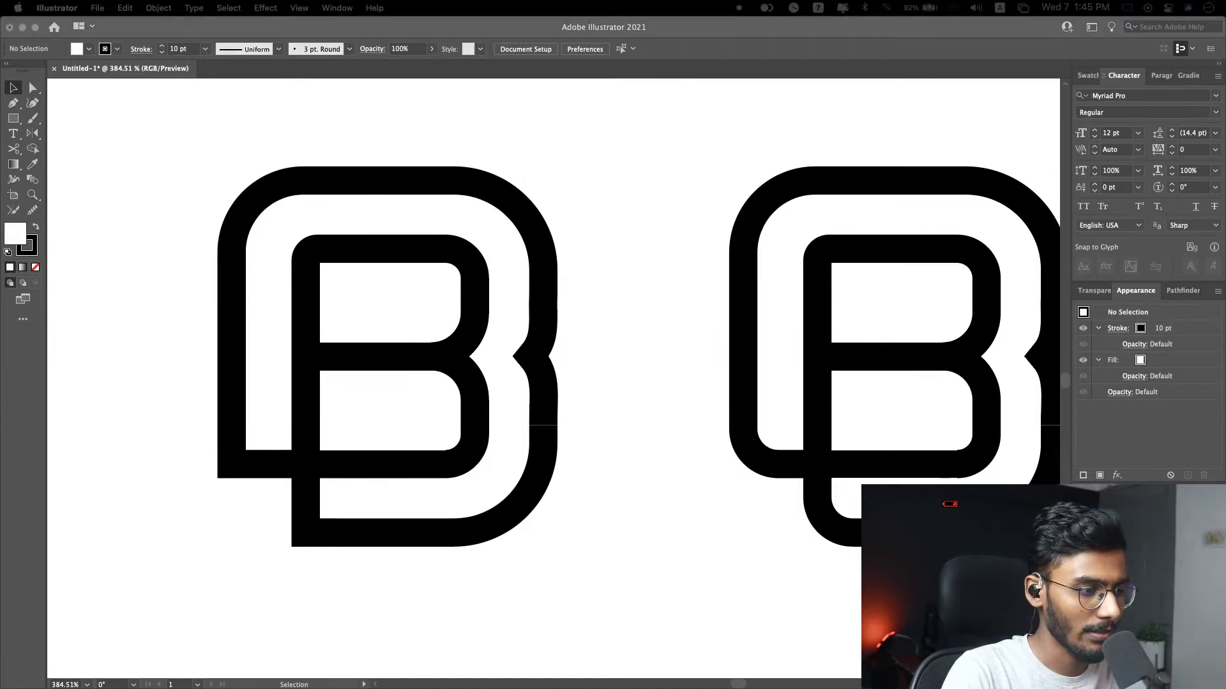
pyautogui.click(547, 540)
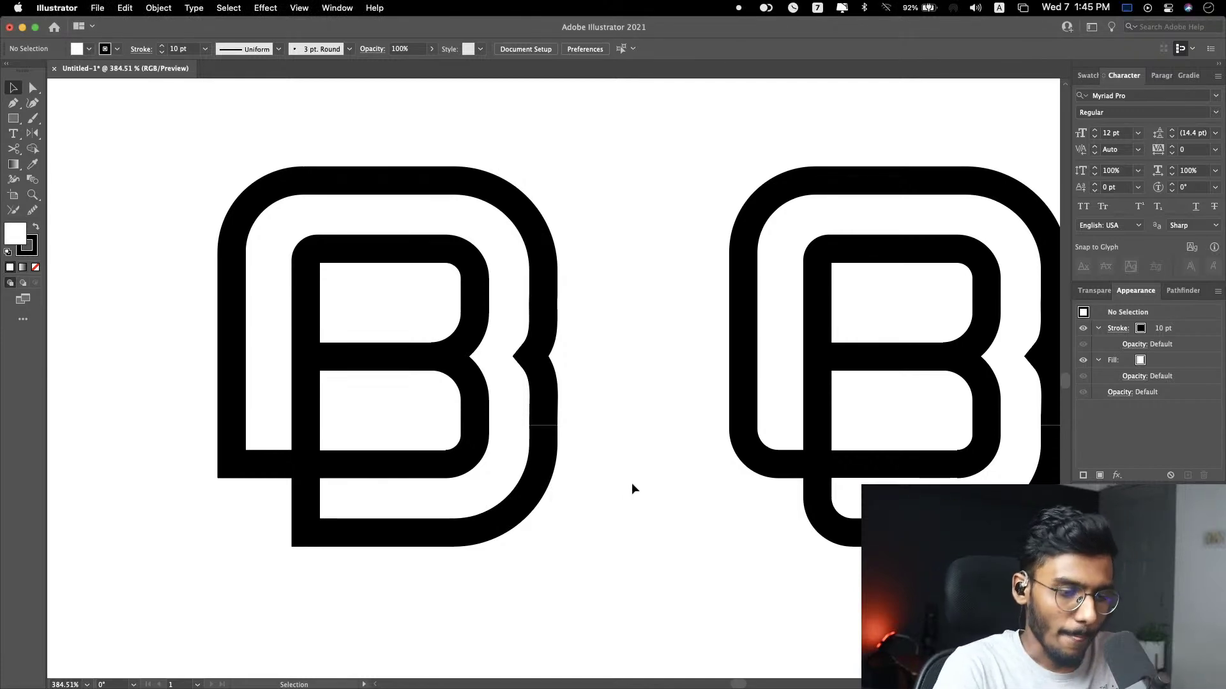
pyautogui.hscroll(-2, 626, 504)
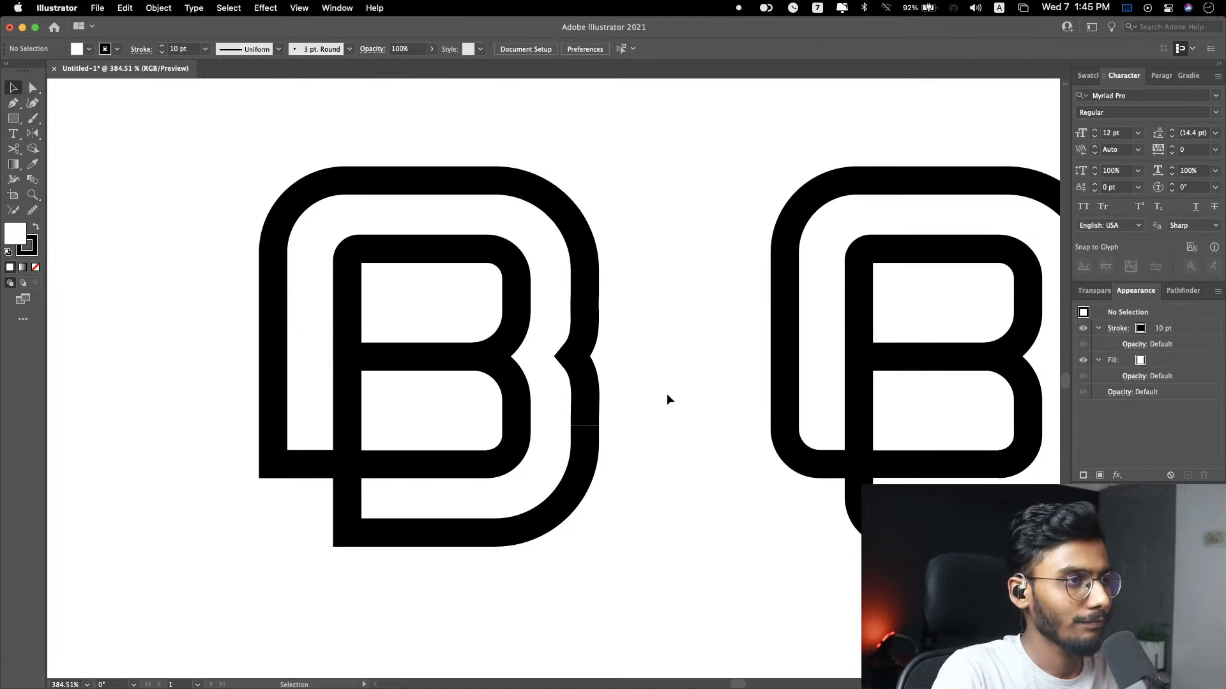
pyautogui.scroll(-2, 661, 409)
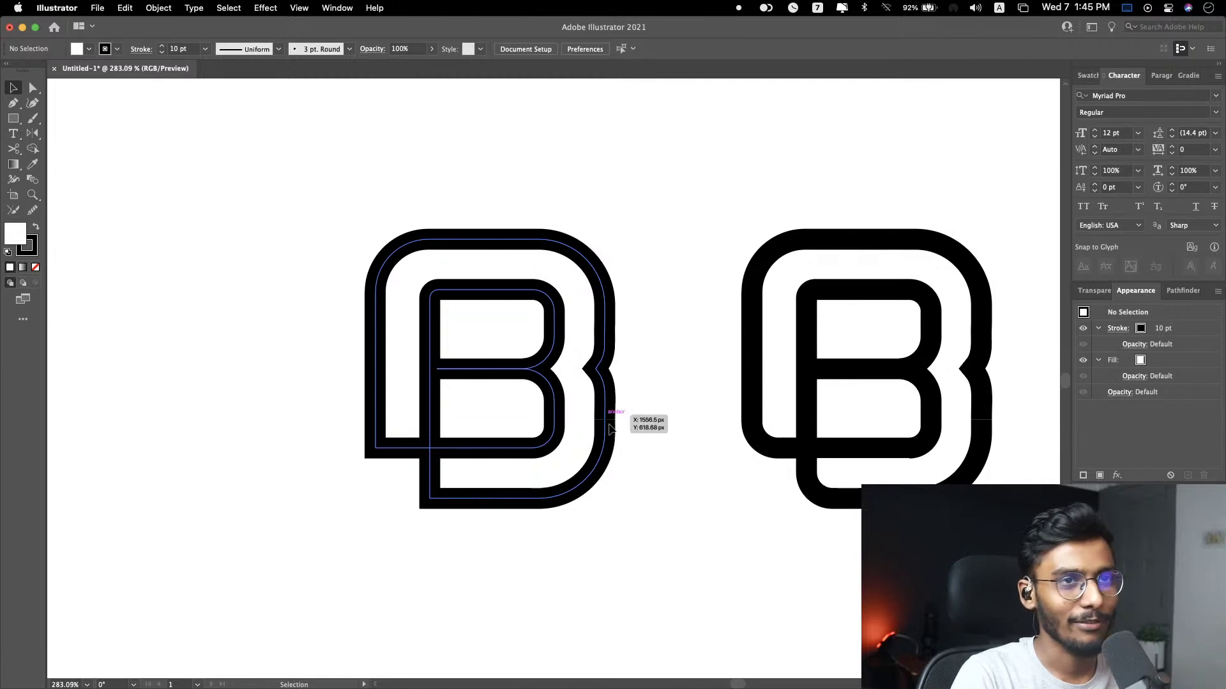
pyautogui.hscroll(5, 657, 474)
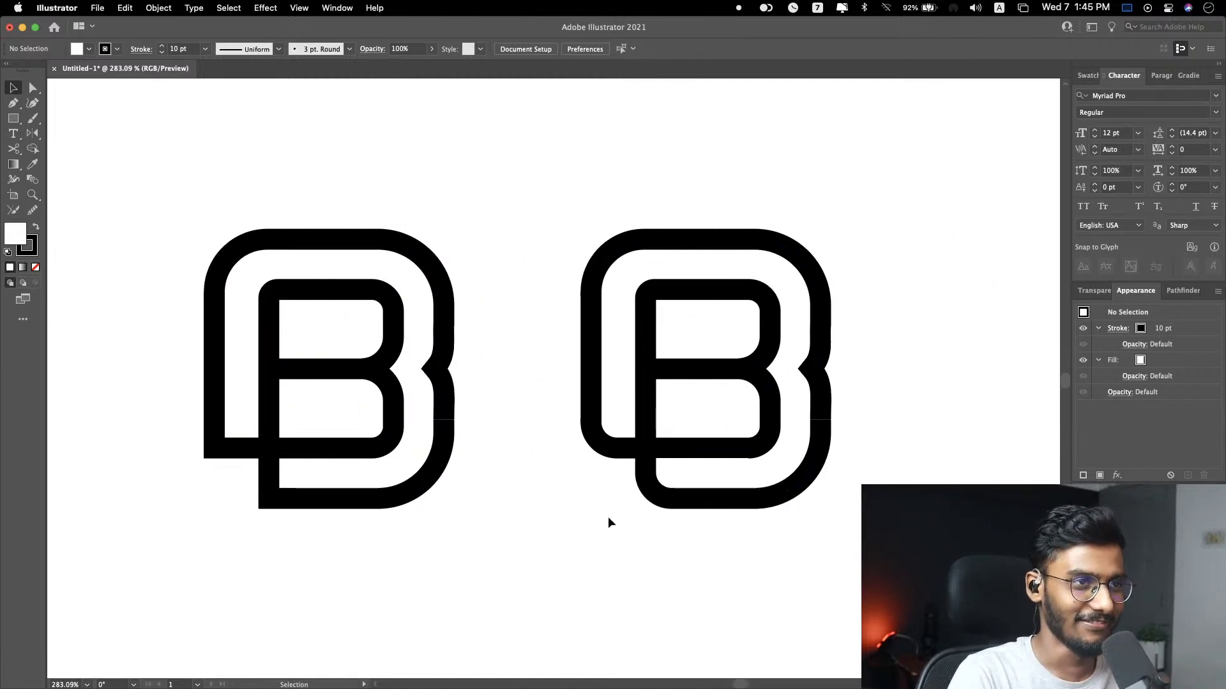
pyautogui.scroll(-5, 497, 486)
pyautogui.scroll(-3, 499, 485)
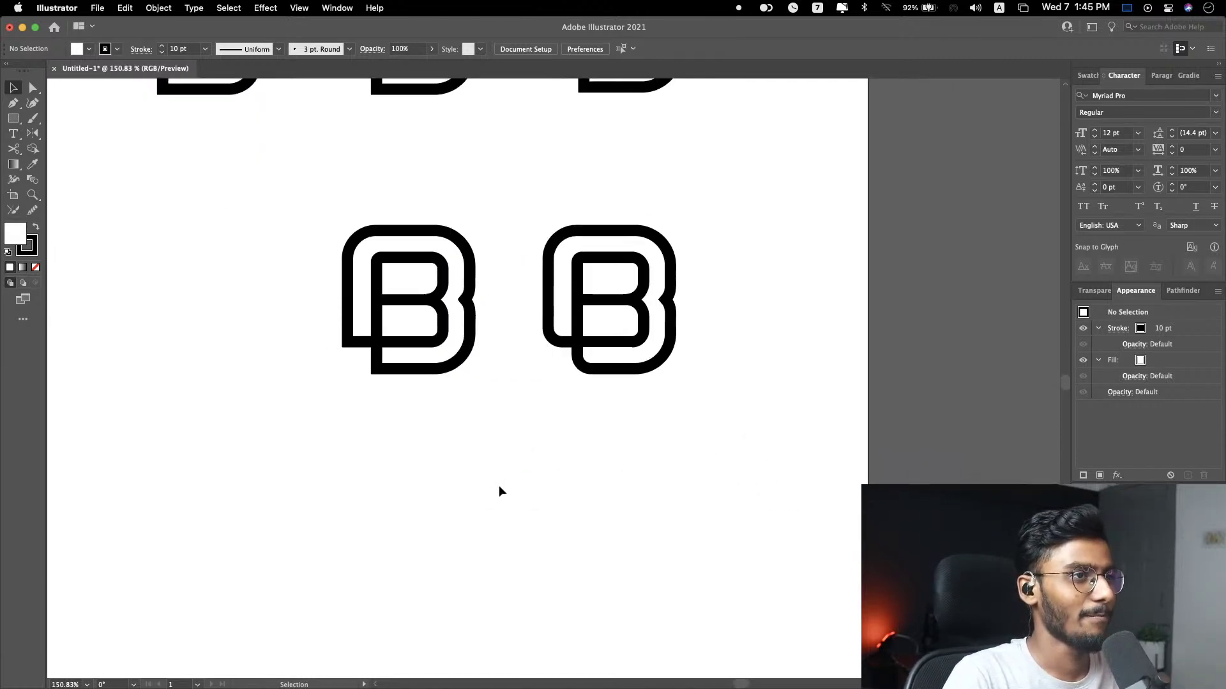
# Step: Examine the sharp-cornered and rounded-corner B variants up close and against the upper row of variants
pyautogui.scroll(4, 470, 419)
pyautogui.scroll(2, 498, 415)
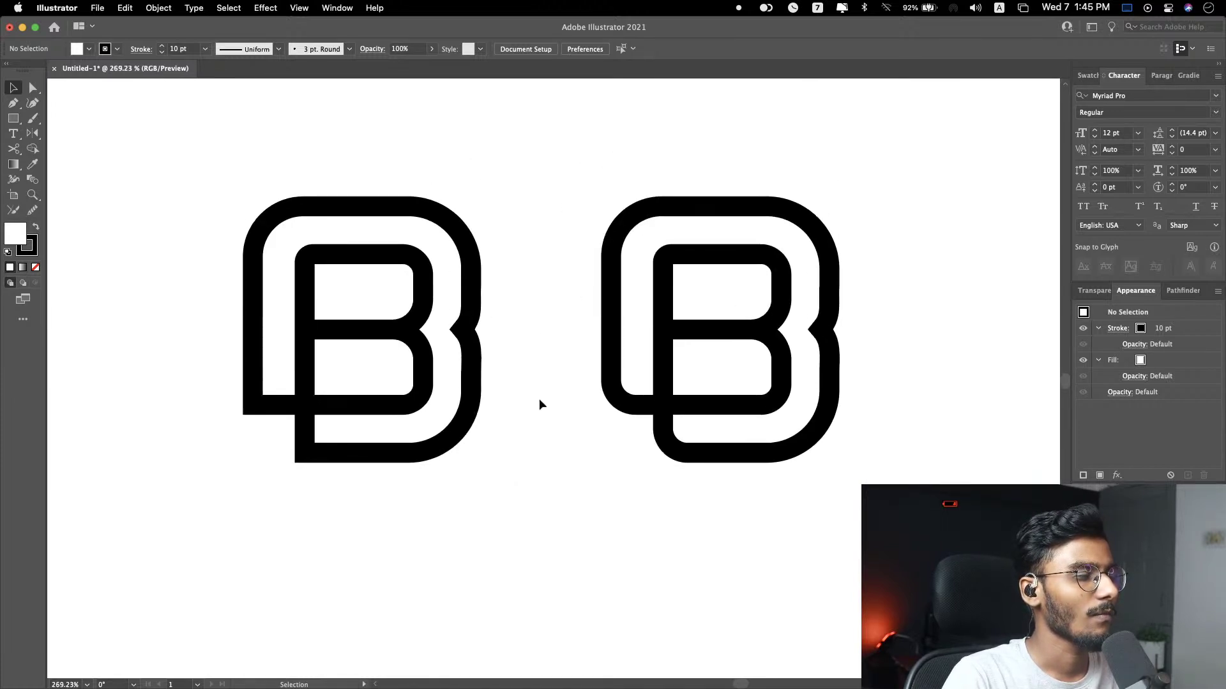
pyautogui.moveTo(600, 489); pyautogui.dragTo(952, 185)
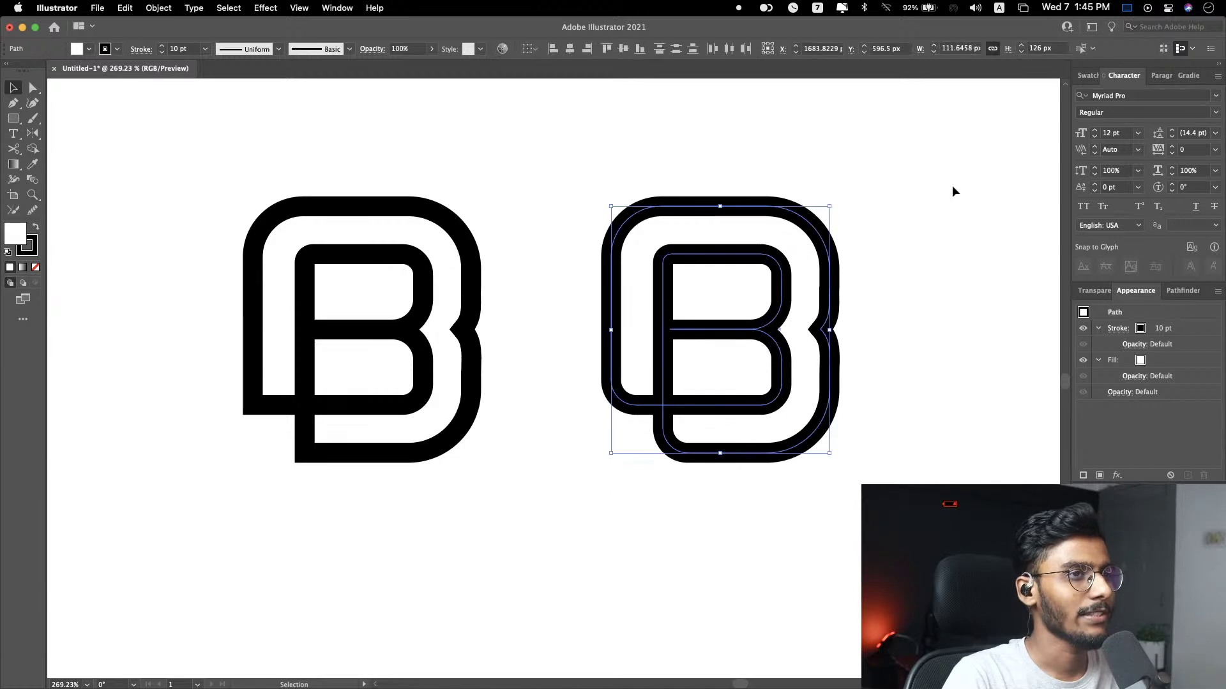
pyautogui.scroll(-2, 861, 308)
pyautogui.scroll(-5, 862, 307)
pyautogui.scroll(3, 863, 304)
pyautogui.moveTo(824, 530); pyautogui.dragTo(784, 558)
pyautogui.press('super+shift+a')
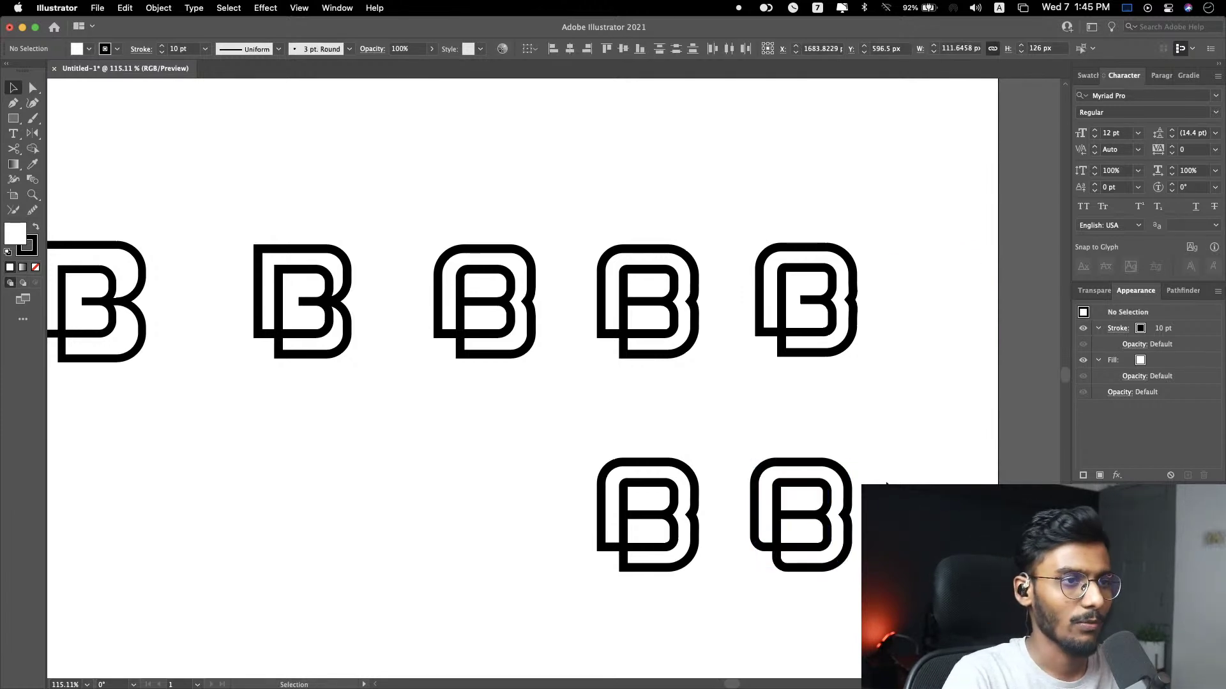
pyautogui.scroll(-3, 885, 487)
pyautogui.scroll(-3, 885, 486)
pyautogui.scroll(6, 823, 556)
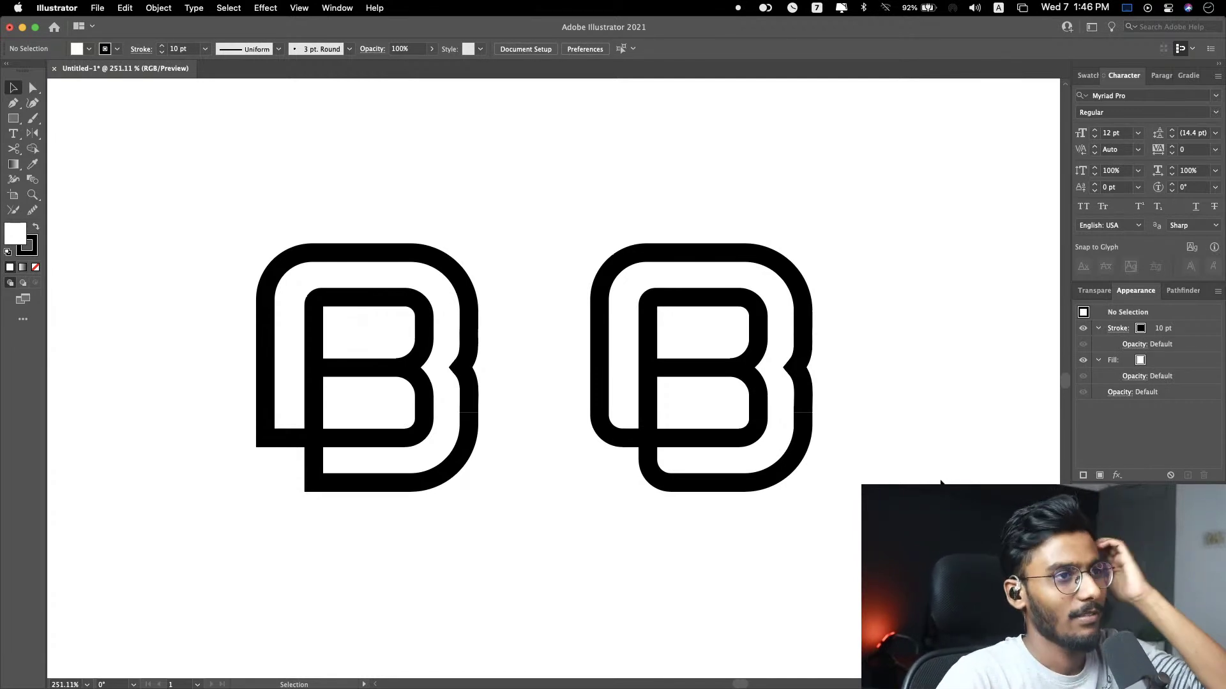
pyautogui.moveTo(224, 179); pyautogui.dragTo(938, 574)
pyautogui.click(989, 455)
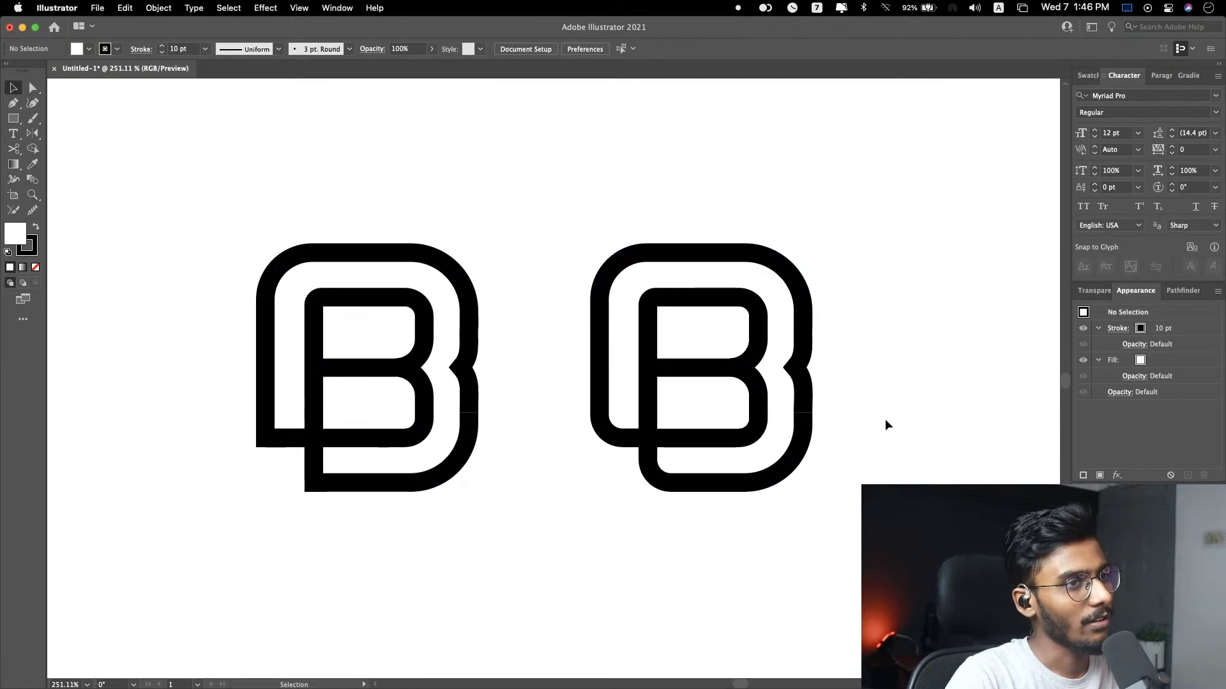
# Step: Bring the bigbasket logo from the pasteboard onto the artboard beside the sharp-cornered B in the lower row
pyautogui.scroll(-10, 913, 431)
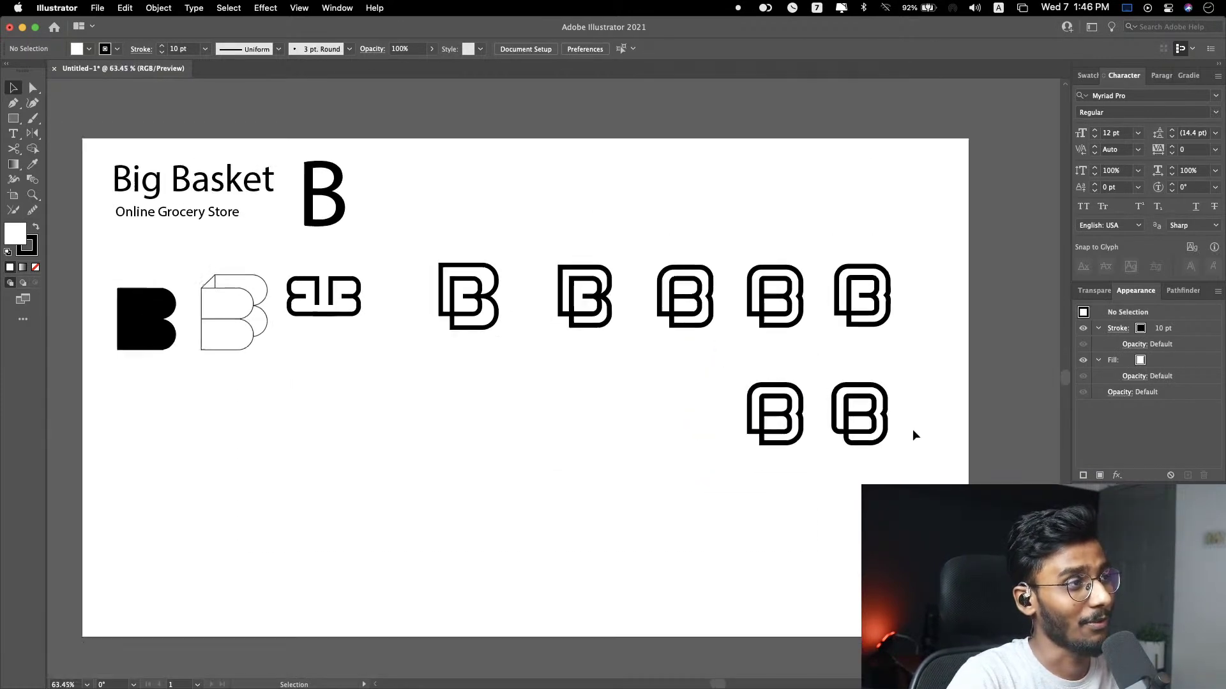
pyautogui.hscroll(-5, 365, 249)
pyautogui.moveTo(243, 228); pyautogui.dragTo(930, 420)
pyautogui.click(626, 358)
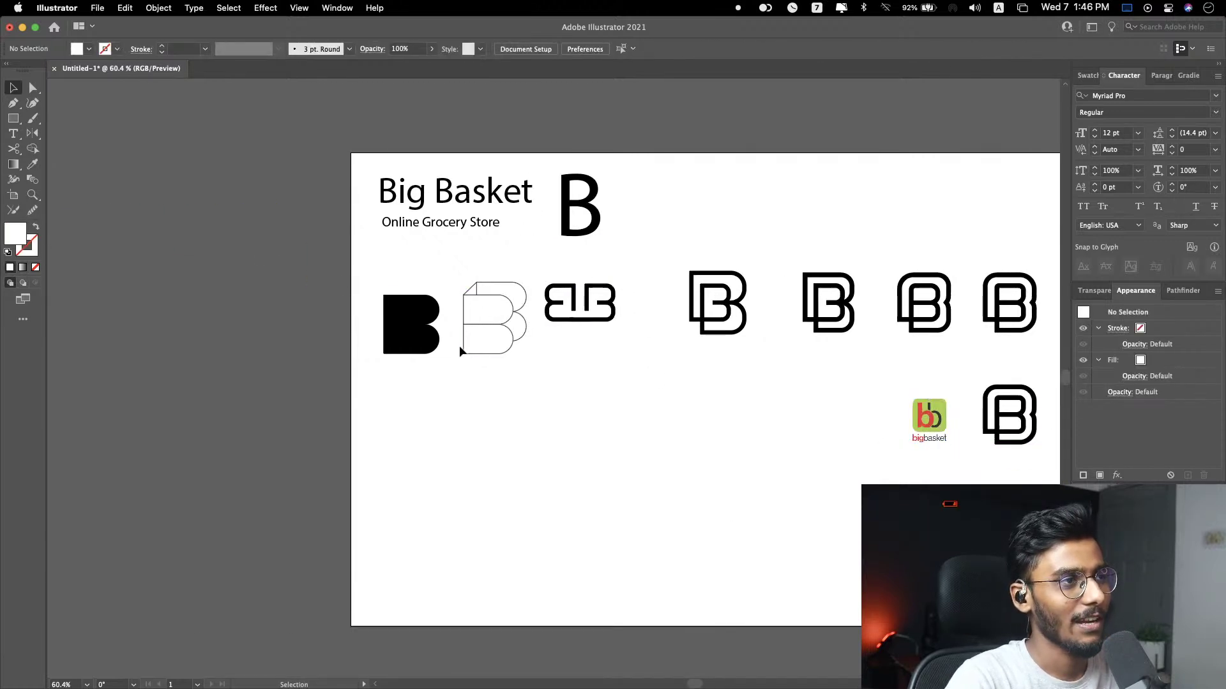
# Step: Review the earlier B concepts, the later variants and the bigbasket logo beside the two newest Bs
pyautogui.scroll(5, 459, 350)
pyautogui.scroll(2, 460, 350)
pyautogui.moveTo(483, 424); pyautogui.dragTo(613, 189)
pyautogui.press('d')
pyautogui.click(820, 385)
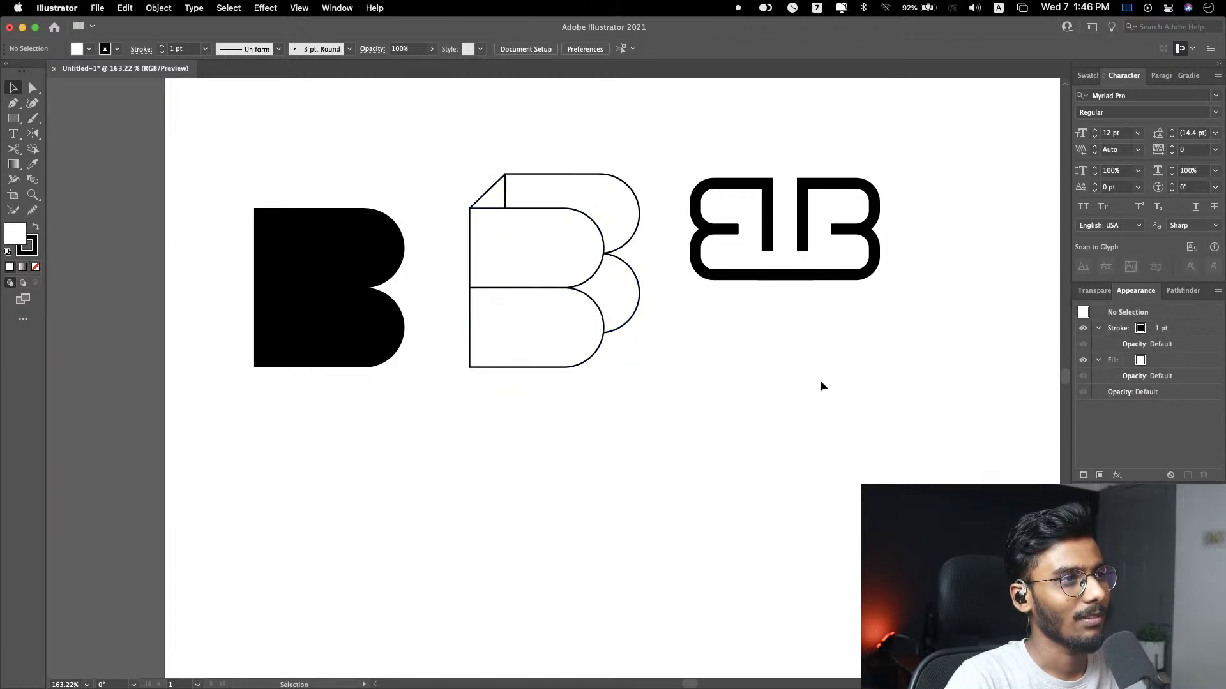
pyautogui.hscroll(10, 818, 382)
pyautogui.hscroll(10, 817, 389)
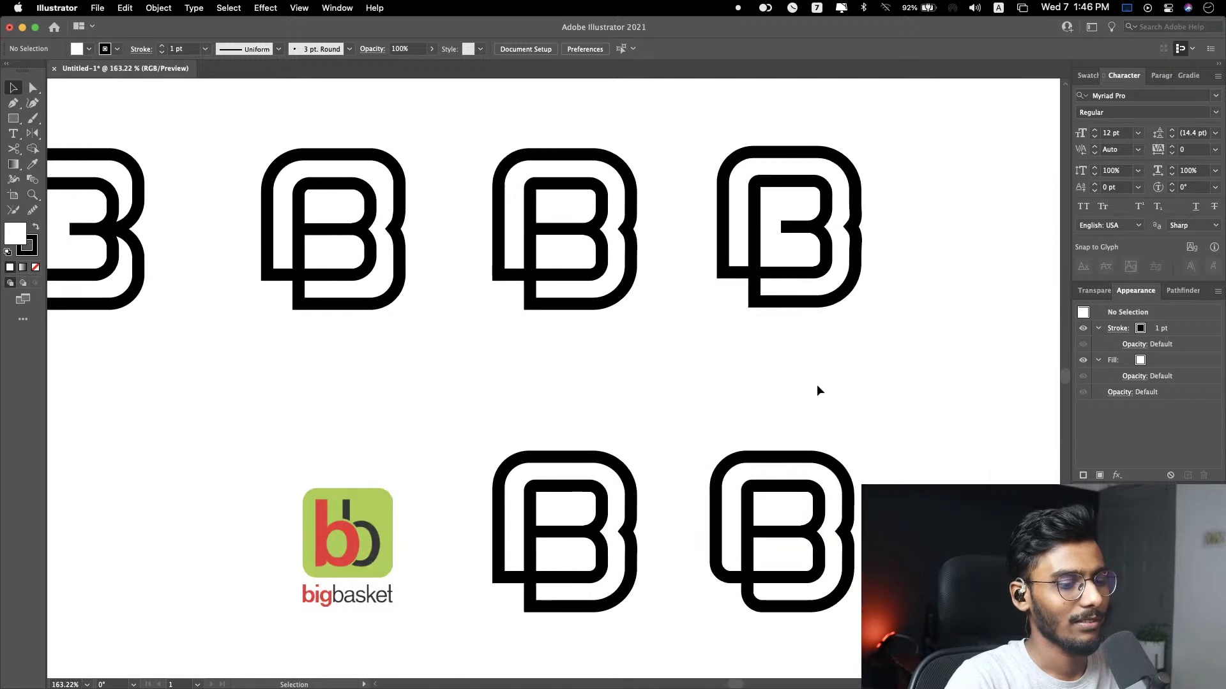
pyautogui.hscroll(1, 817, 386)
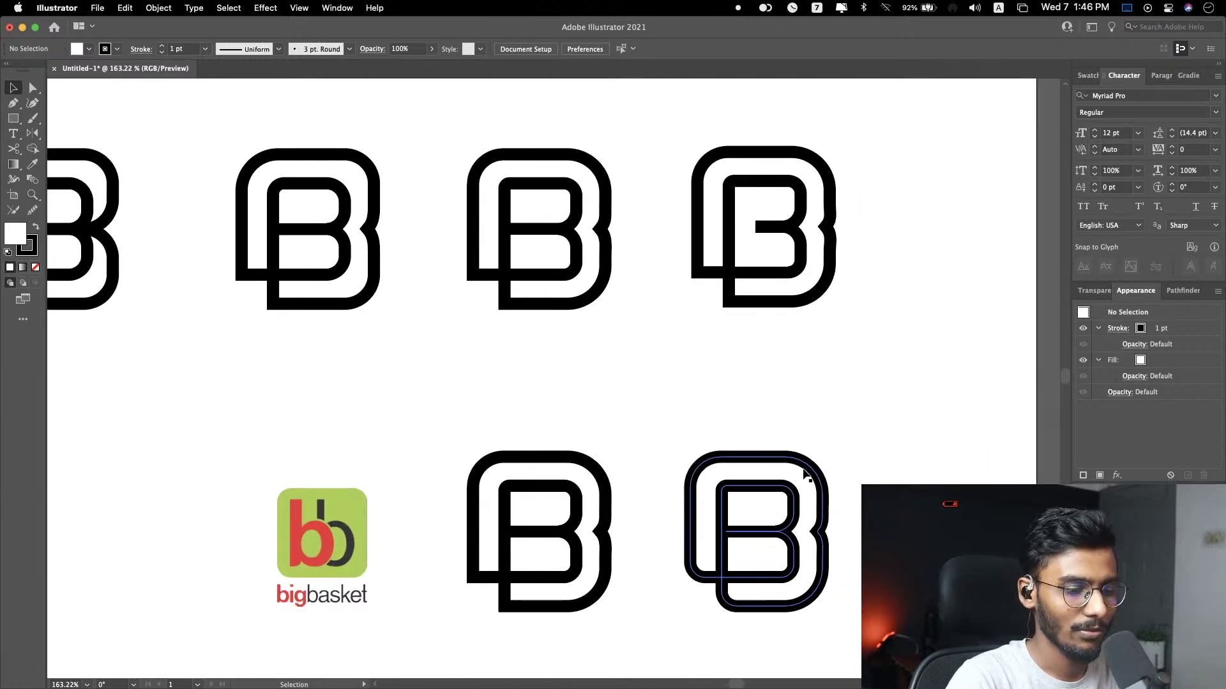
pyautogui.scroll(-2, 806, 485)
pyautogui.scroll(-4, 875, 479)
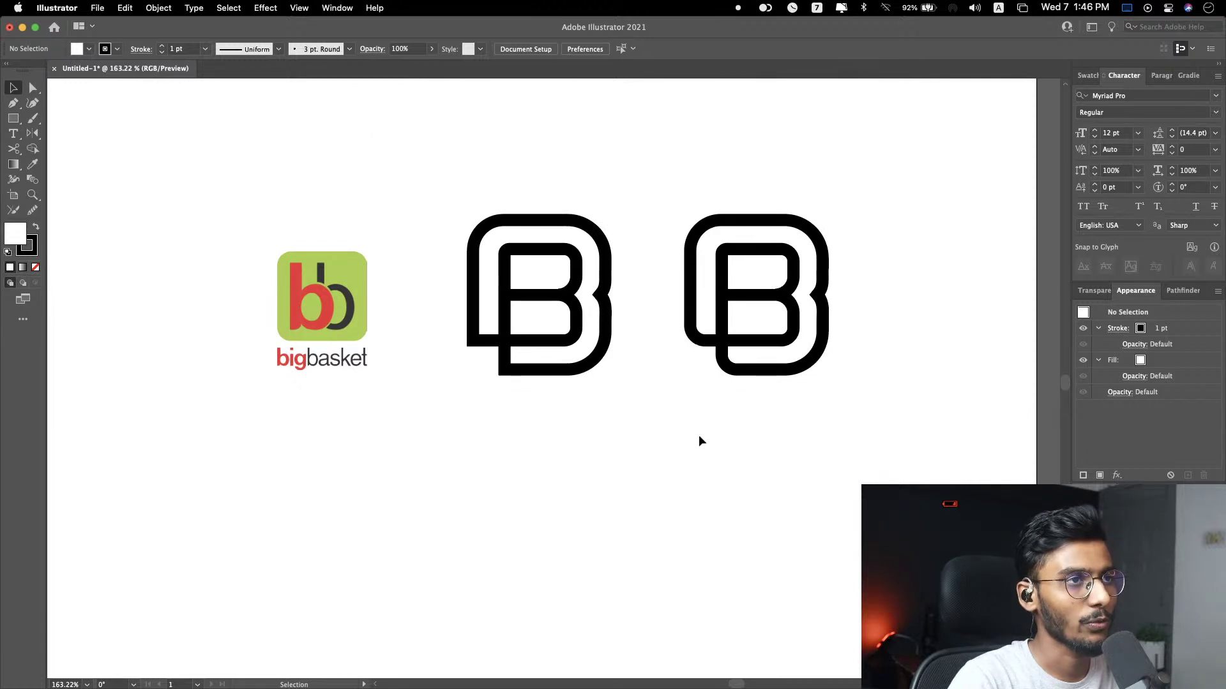
# Step: Nudge the bigbasket logo slightly up and left, and compare it with the two newest Bs
pyautogui.moveTo(310, 277); pyautogui.dragTo(304, 264)
pyautogui.click(405, 329)
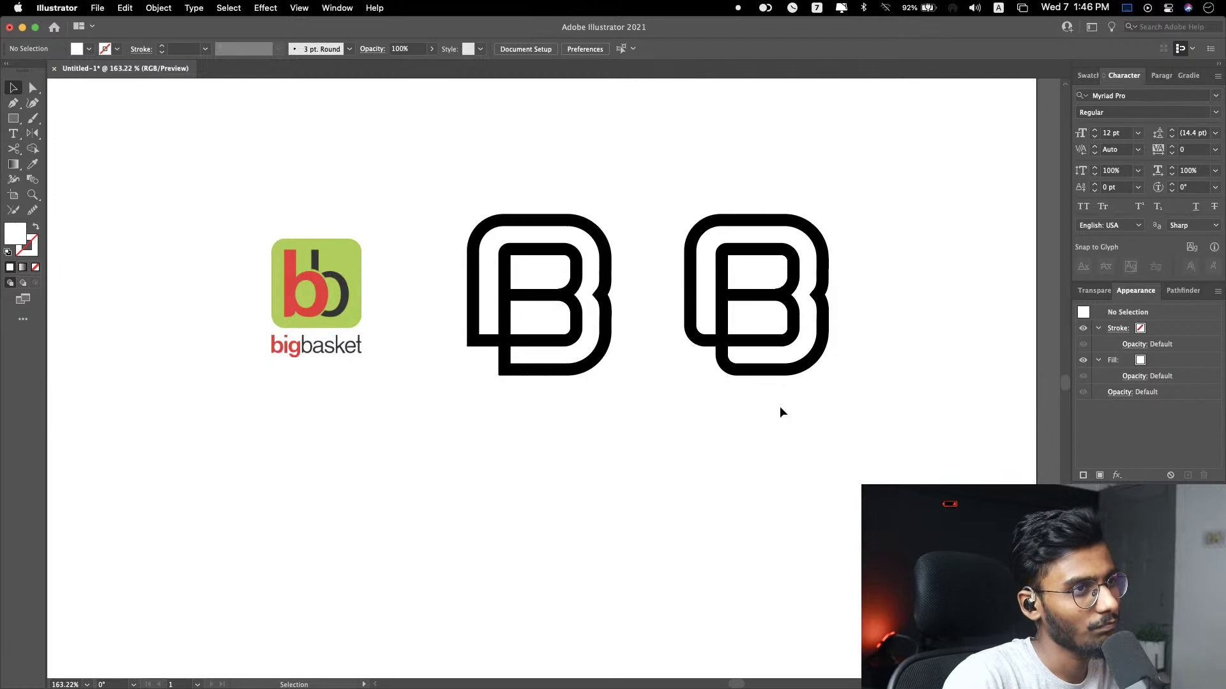
pyautogui.scroll(5, 779, 406)
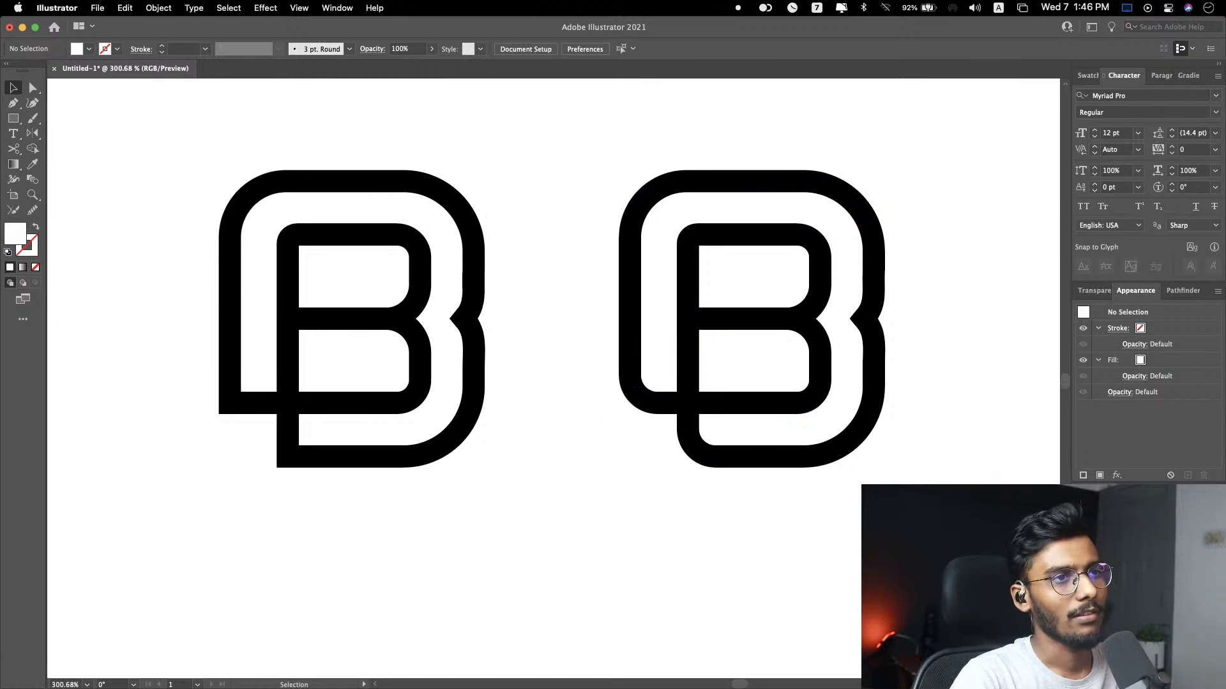
pyautogui.scroll(-5, 937, 473)
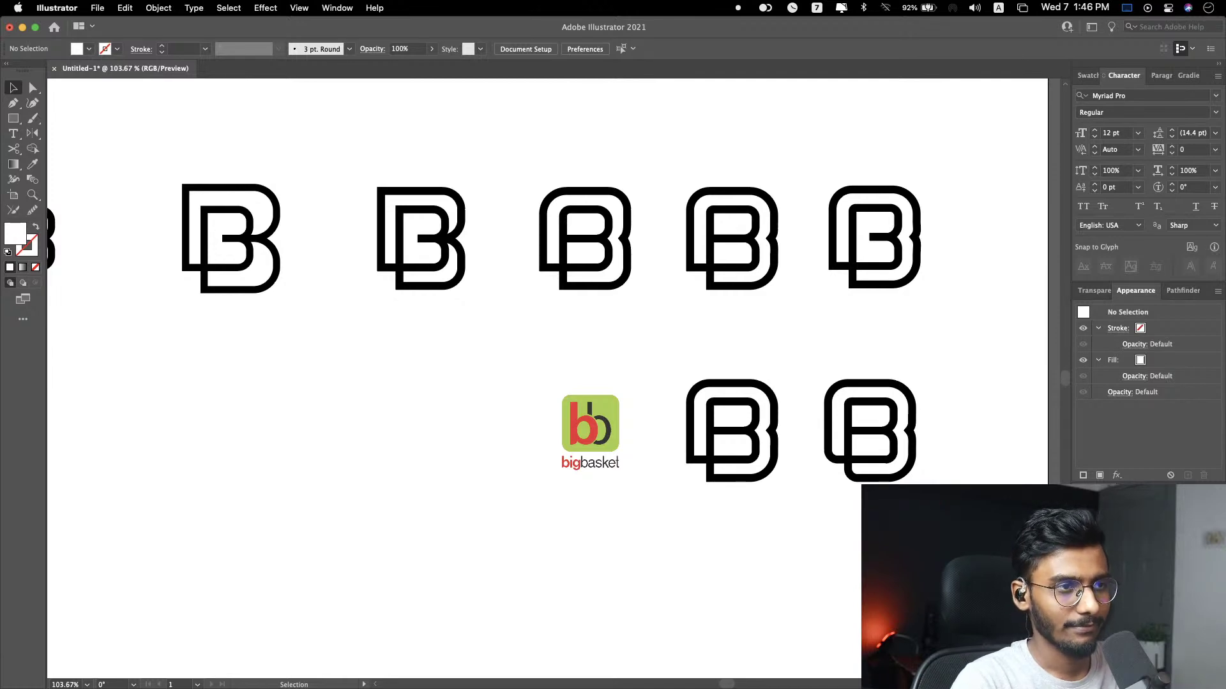
pyautogui.scroll(4, 935, 492)
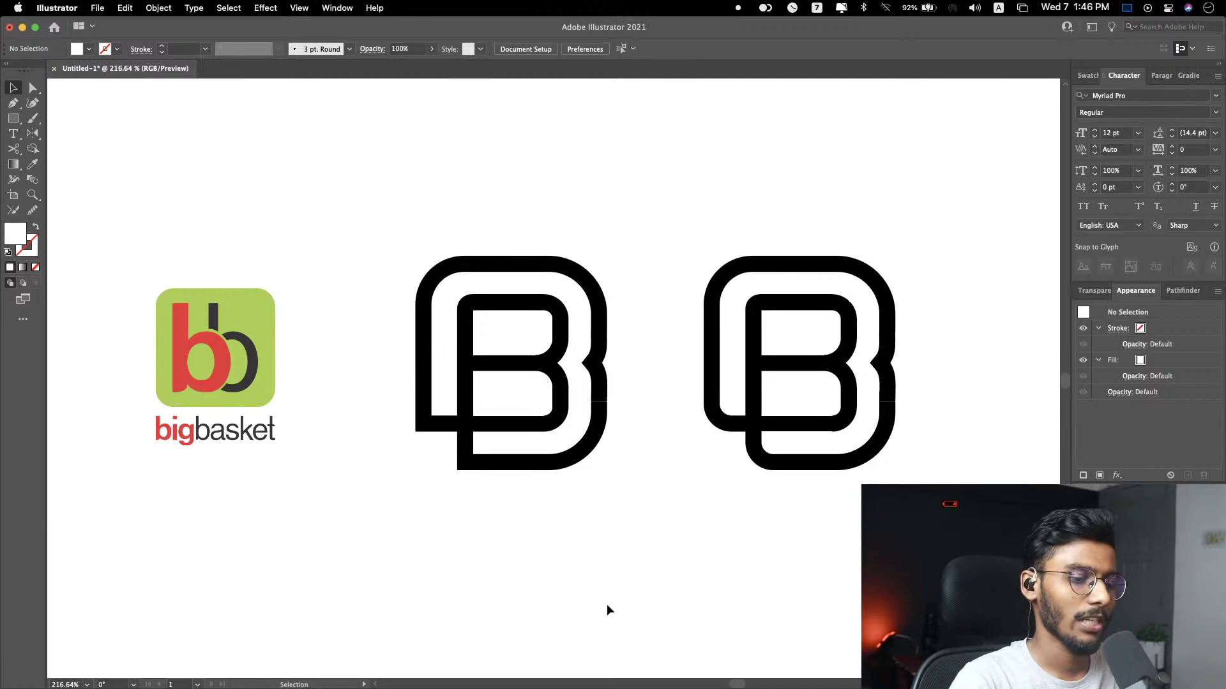
pyautogui.scroll(-5, 594, 598)
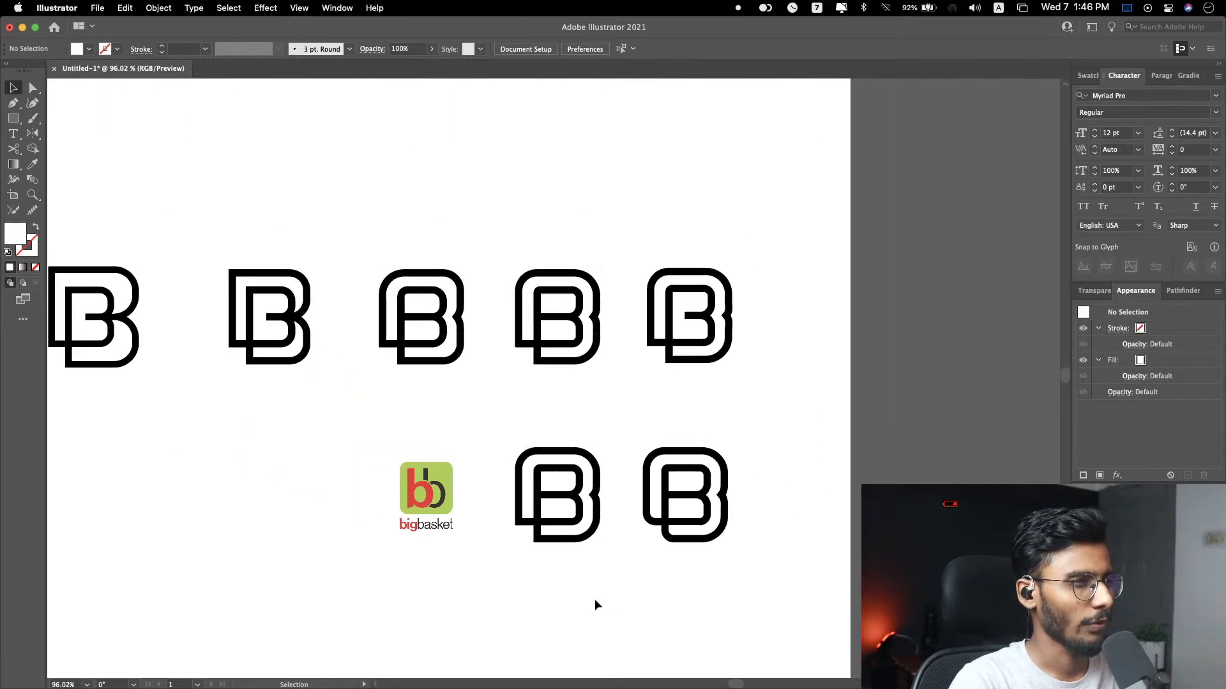
# Step: Move the bigbasket logo away from the two newest Bs to the empty area beneath the first continuous-line B
pyautogui.scroll(-2, 679, 470)
pyautogui.moveTo(495, 383); pyautogui.dragTo(237, 425)
pyautogui.click(517, 348)
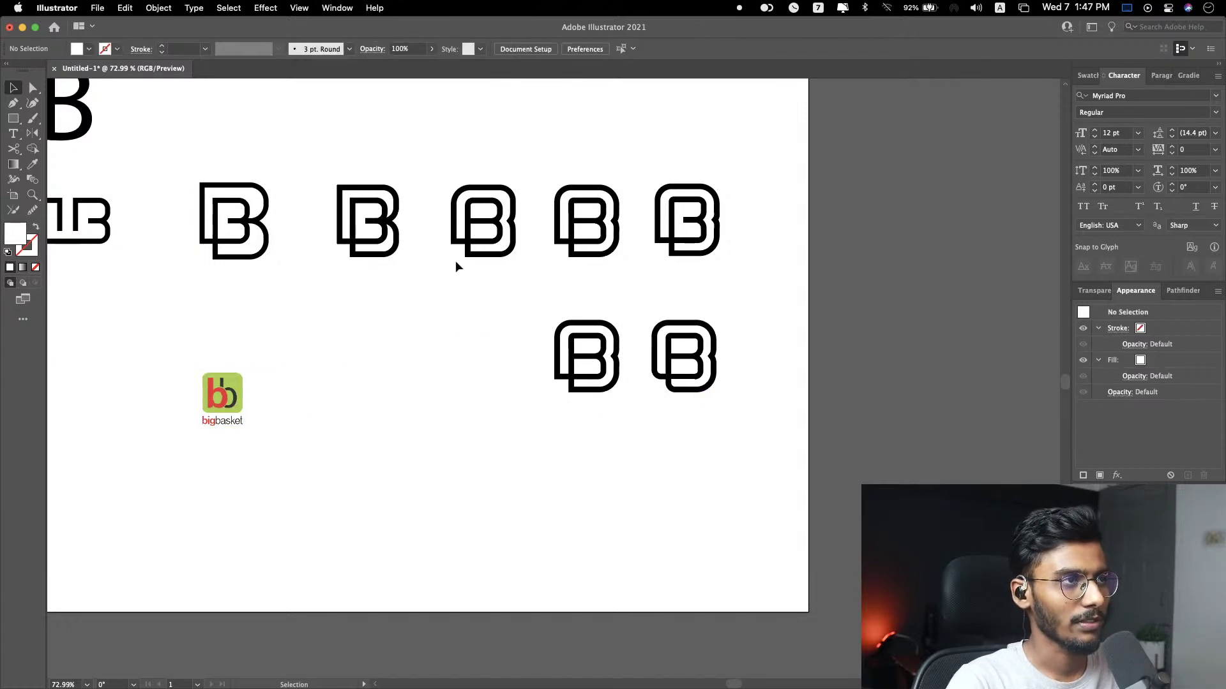
# Step: Shift the last three B variants of the upper row slightly left
pyautogui.moveTo(446, 266); pyautogui.dragTo(732, 147)
pyautogui.moveTo(690, 224)
pyautogui.mouseDown()
pyautogui.moveTo(676, 173)
pyautogui.moveTo(679, 221)
pyautogui.mouseUp()
pyautogui.click(768, 246)
# Step: Enlarge the artboard from its lower-right corner and move the two newest B variants further down
pyautogui.hotkey('shift', 'o')
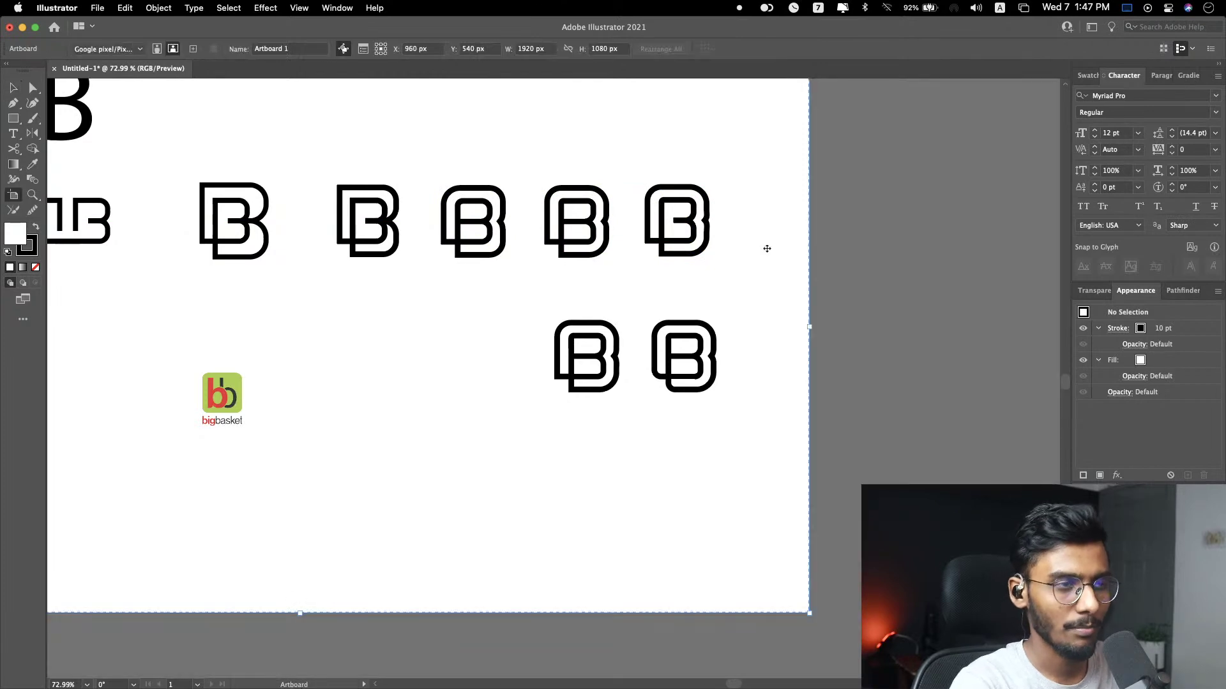
pyautogui.scroll(-5, 766, 345)
pyautogui.moveTo(780, 458); pyautogui.dragTo(1056, 656)
pyautogui.press('v')
pyautogui.moveTo(652, 370); pyautogui.dragTo(774, 300)
pyautogui.moveTo(719, 342); pyautogui.dragTo(715, 407)
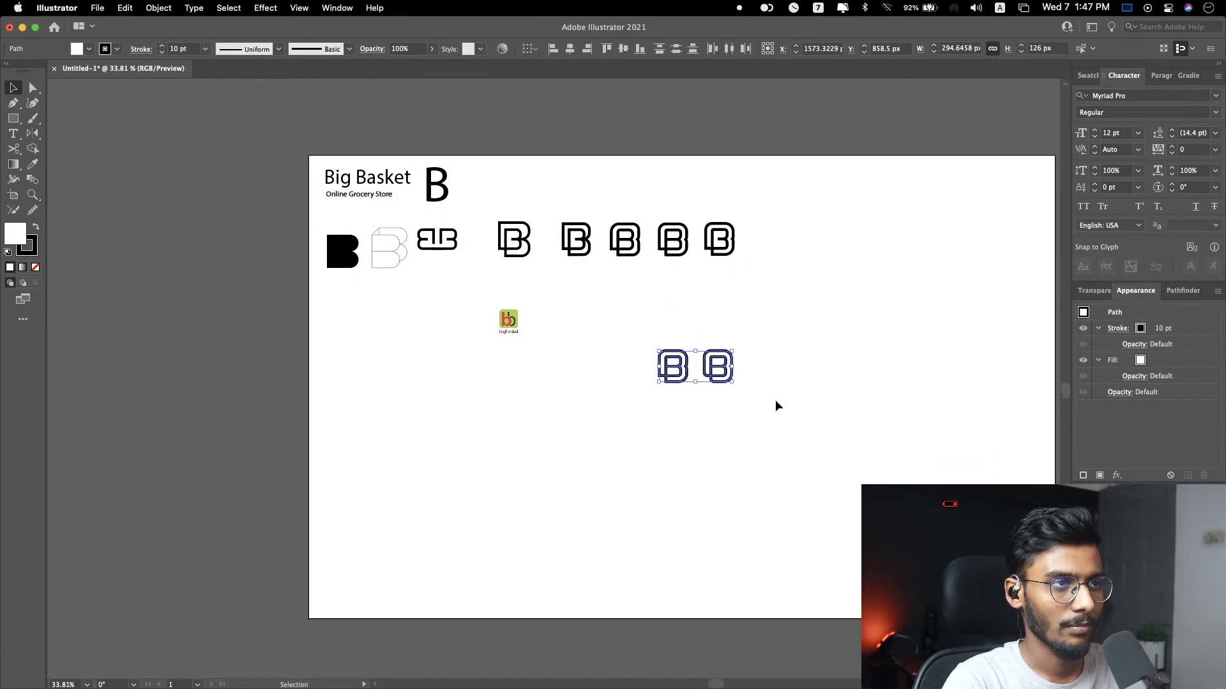
# Step: Move the bigbasket logo off the artboard onto the pasteboard at its left
pyautogui.scroll(3, 775, 400)
pyautogui.scroll(-3, 775, 400)
pyautogui.click(591, 345)
pyautogui.moveTo(334, 181); pyautogui.dragTo(320, 231)
pyautogui.hscroll(-5, 324, 229)
pyautogui.moveTo(540, 225); pyautogui.dragTo(69, 327)
pyautogui.click(618, 343)
# Step: Move the two newest B variants together into the open area around the middle of the enlarged artboard
pyautogui.hscroll(7, 618, 344)
pyautogui.moveTo(276, 287); pyautogui.dragTo(599, 200)
pyautogui.moveTo(453, 257); pyautogui.dragTo(549, 361)
pyautogui.click(711, 293)
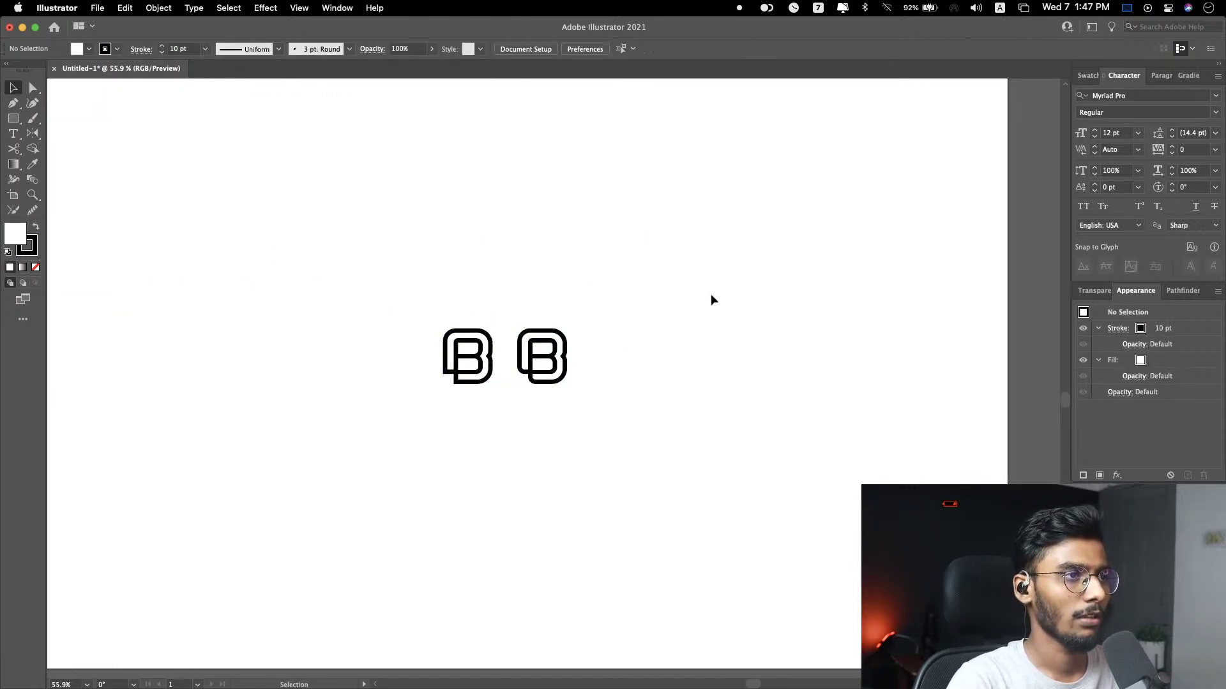
# Step: View the two isolated B variants at small size and inspect the bigbasket logo on the pasteboard
pyautogui.scroll(-3, 711, 297)
pyautogui.scroll(-1, 672, 300)
pyautogui.scroll(-1, 672, 300)
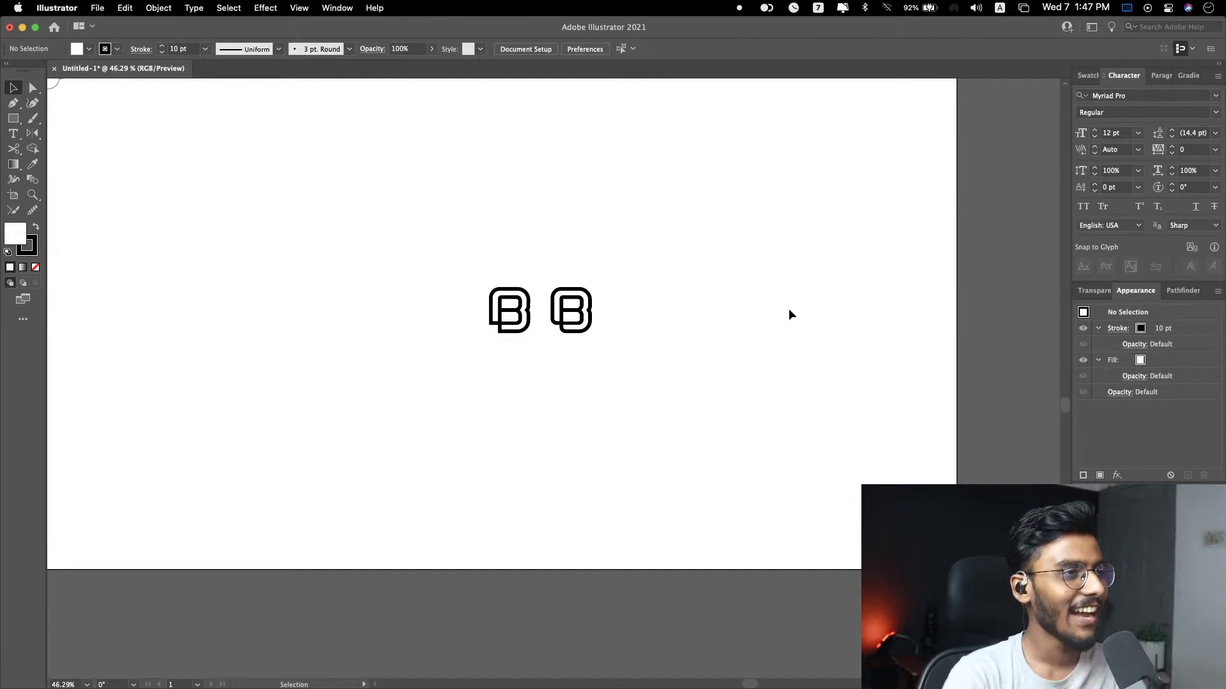
pyautogui.hscroll(-10, 788, 308)
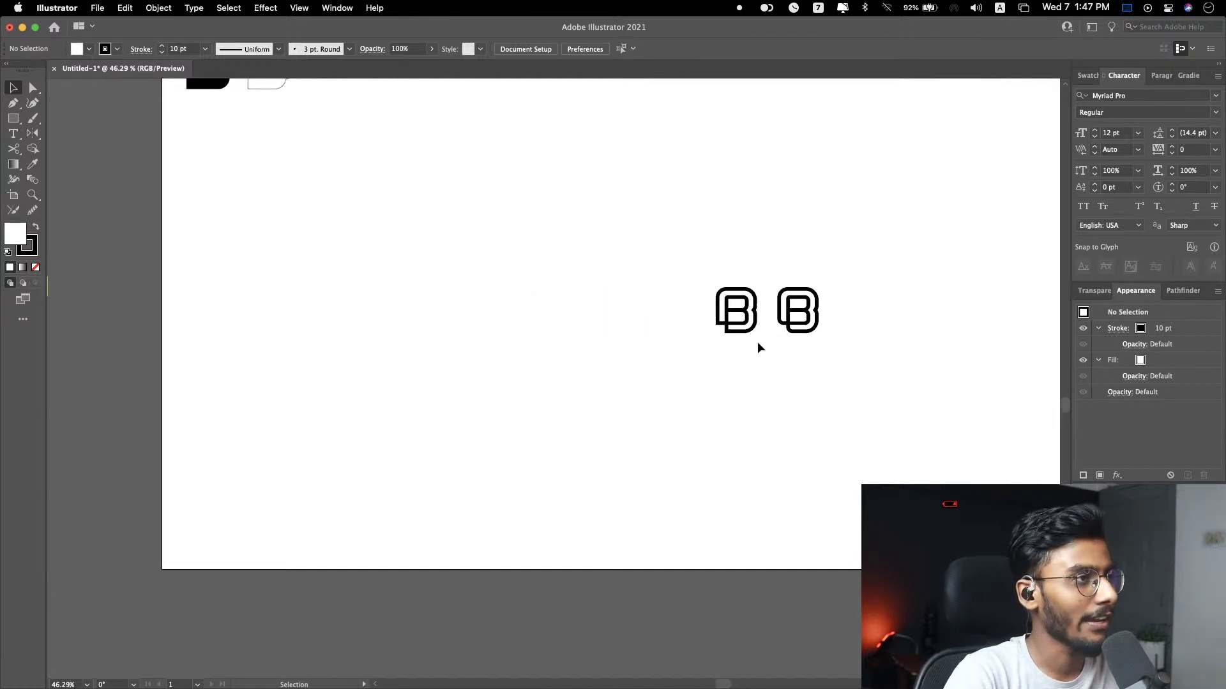
pyautogui.scroll(6, 462, 283)
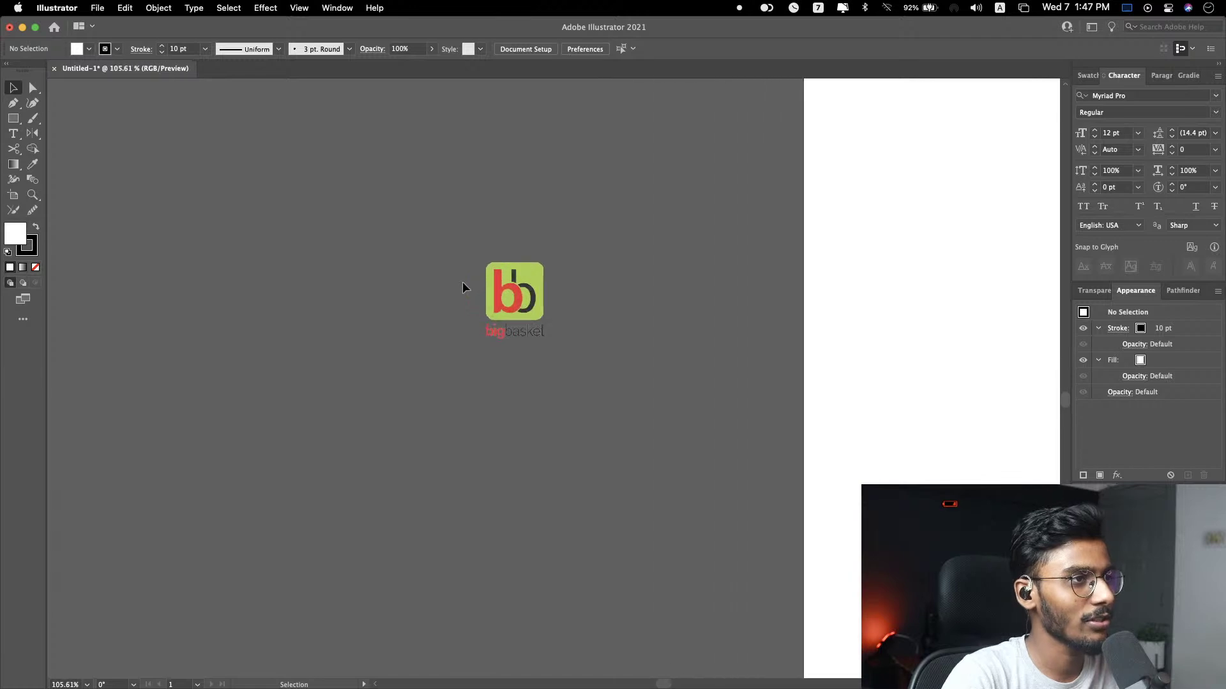
pyautogui.hscroll(5, 507, 313)
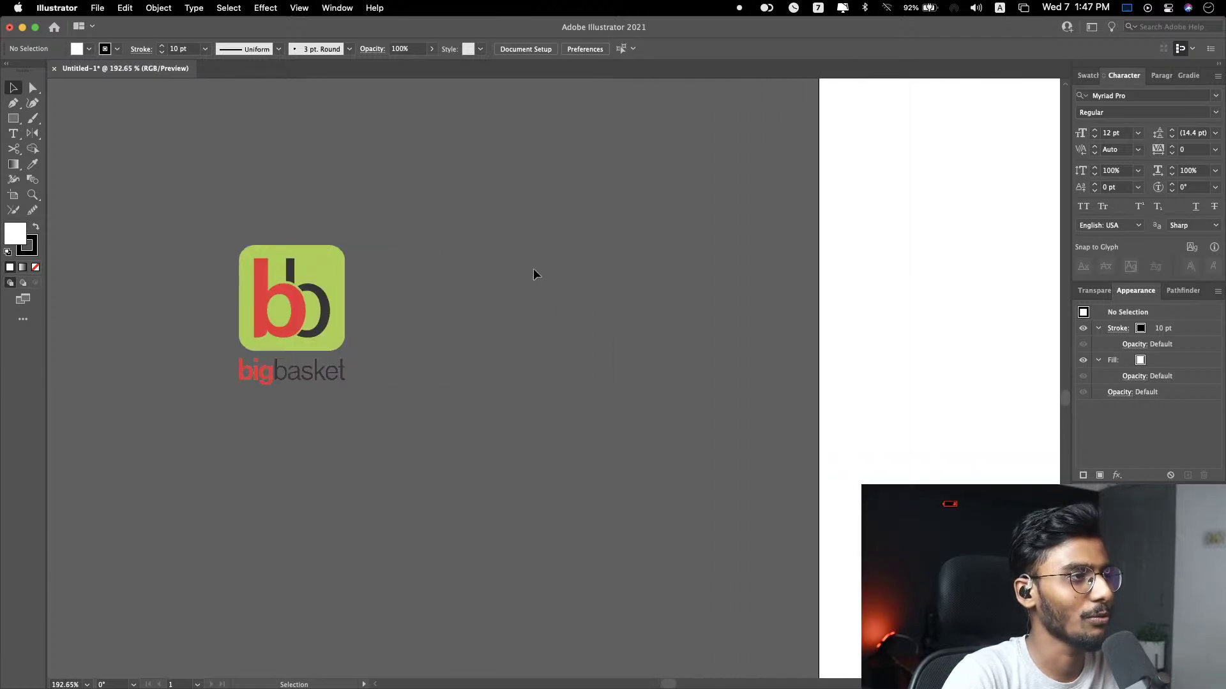
# Step: Move the bigbasket logo closer to the artboard's left edge, keeping its size, and inspect it up close
pyautogui.click(322, 332)
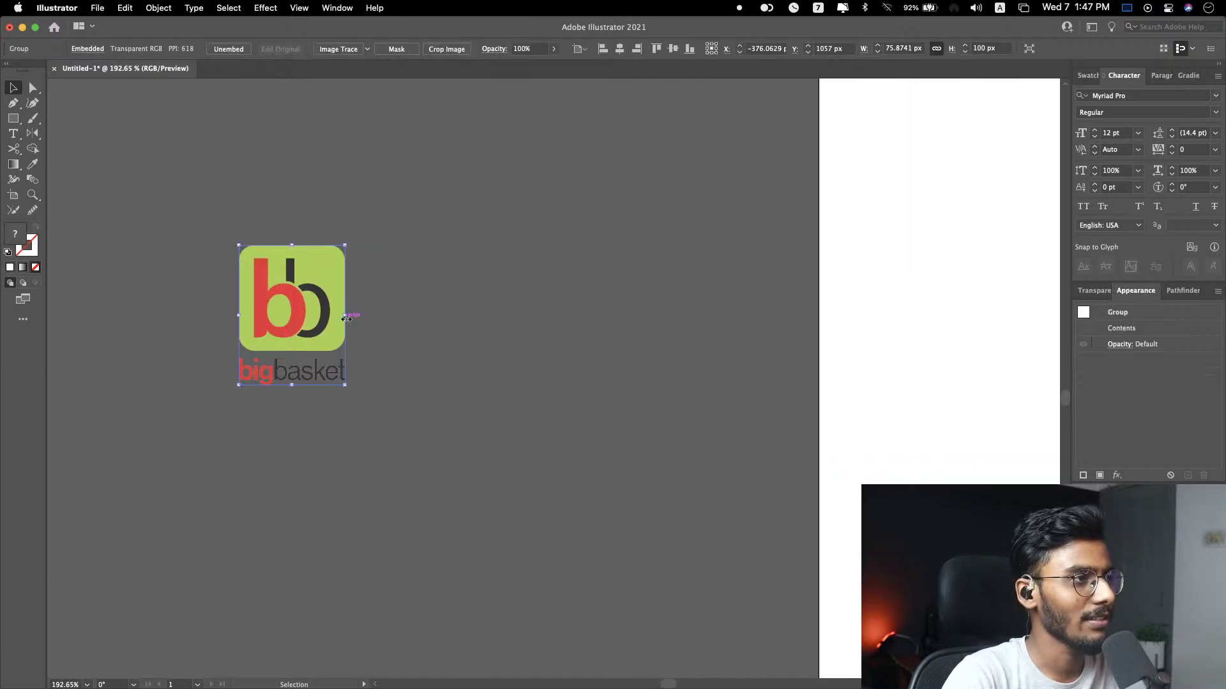
pyautogui.moveTo(345, 384); pyautogui.dragTo(558, 384)
pyautogui.click(553, 335)
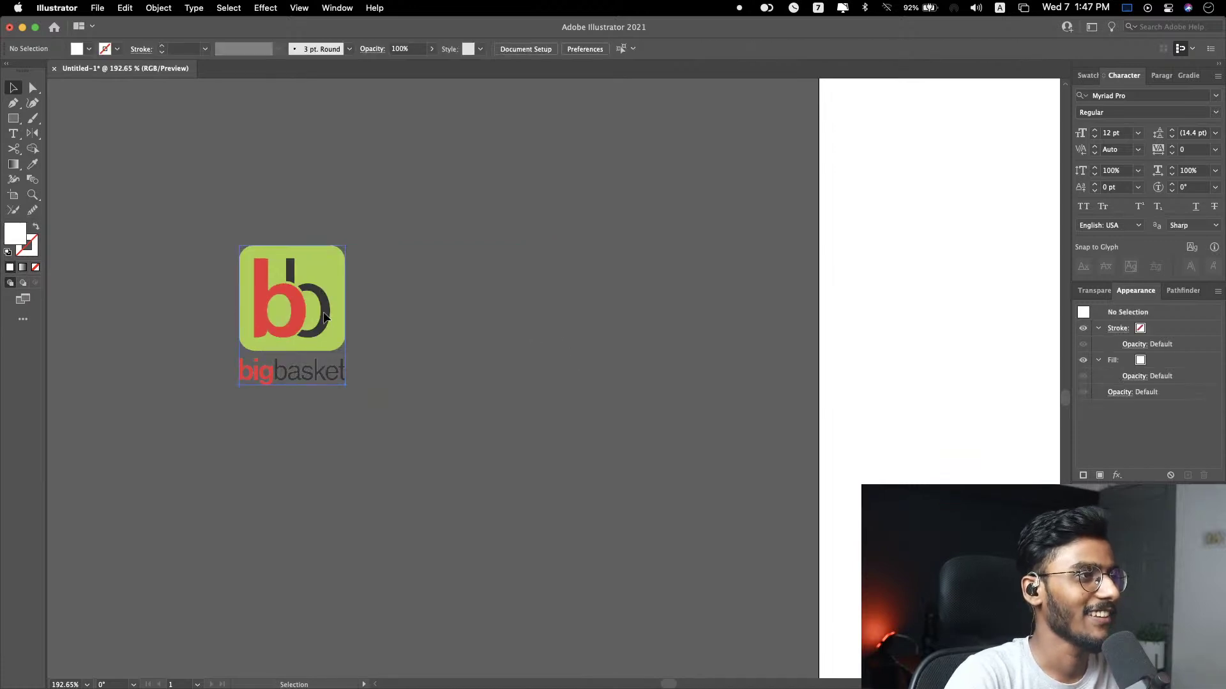
pyautogui.press('super+z')
pyautogui.click(870, 367)
pyautogui.scroll(5, 650, 337)
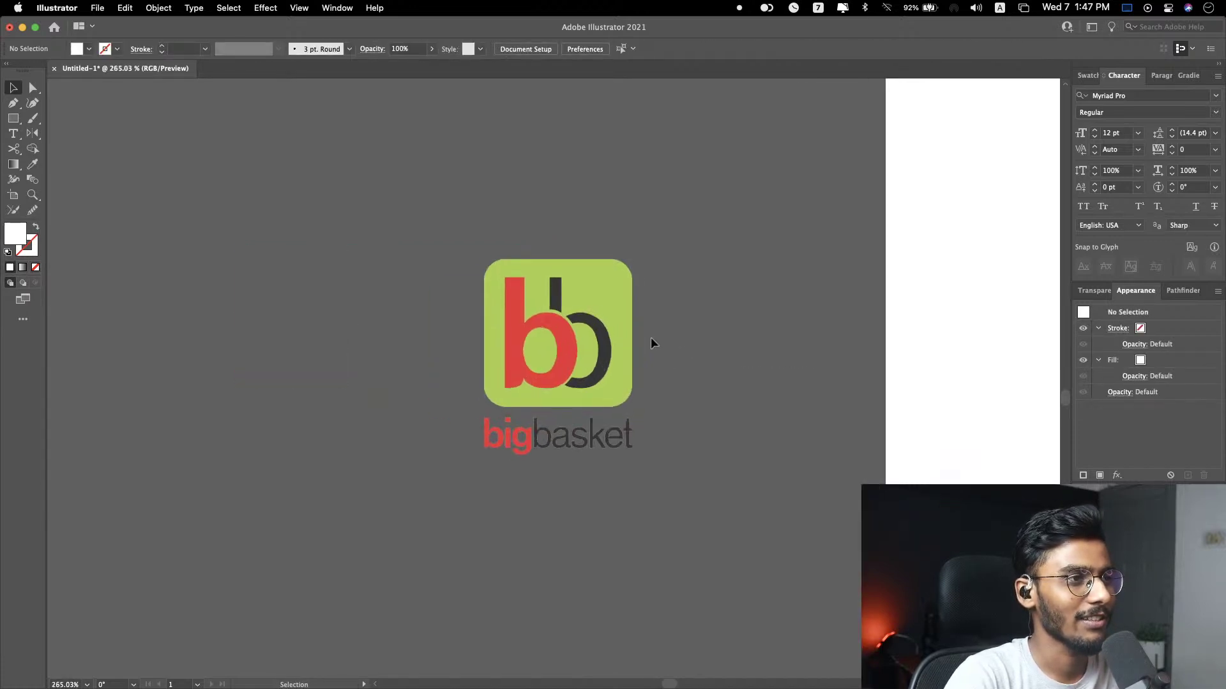
pyautogui.scroll(2, 655, 331)
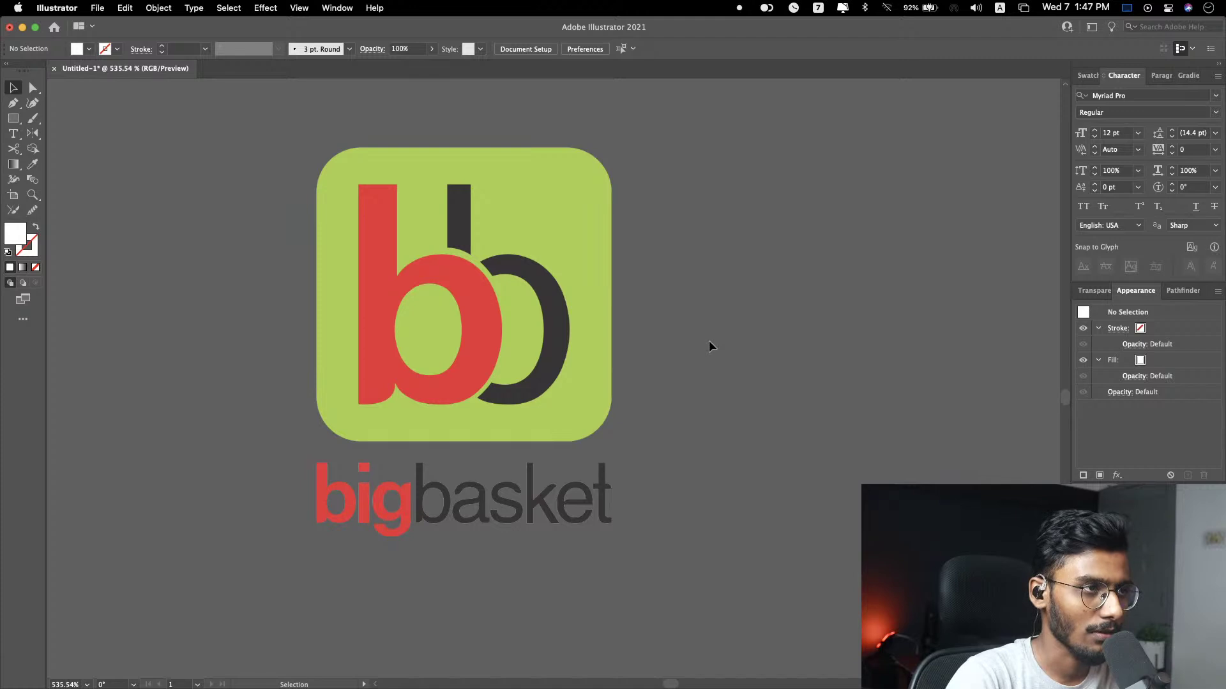
# Step: Inspect the anchor points of the rounded-corner B's two lower-left corners
pyautogui.hscroll(15, 710, 346)
pyautogui.scroll(-10, 709, 348)
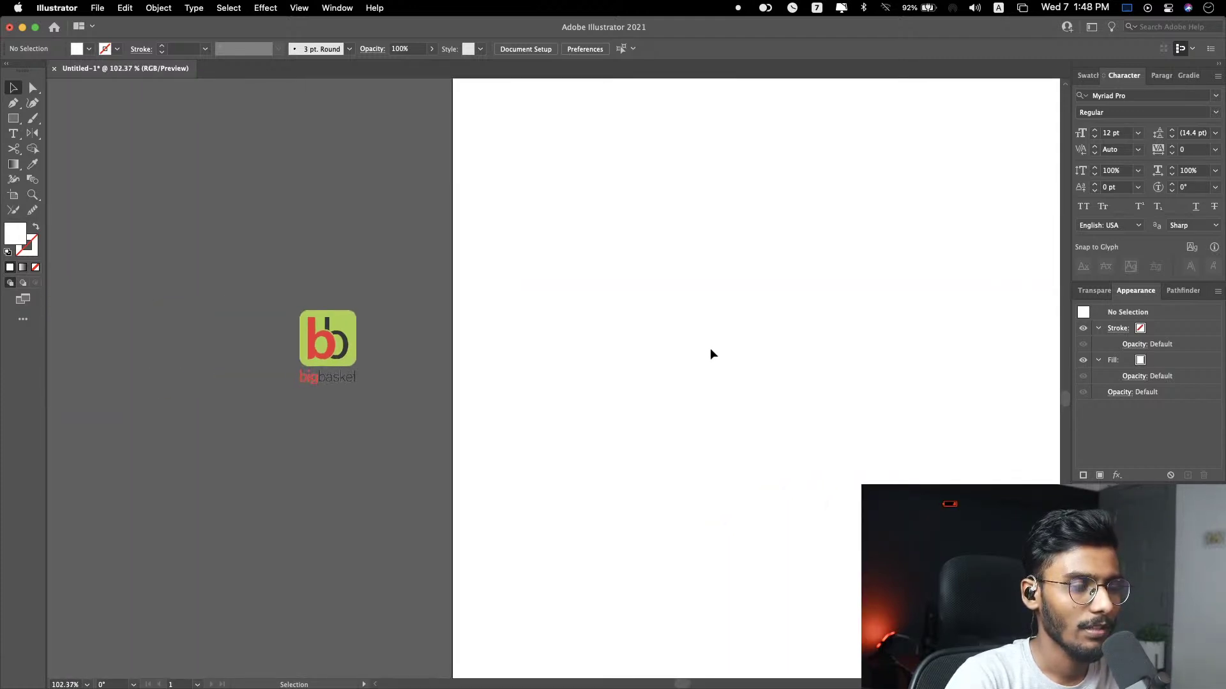
pyautogui.hscroll(15, 710, 347)
pyautogui.scroll(-2, 710, 350)
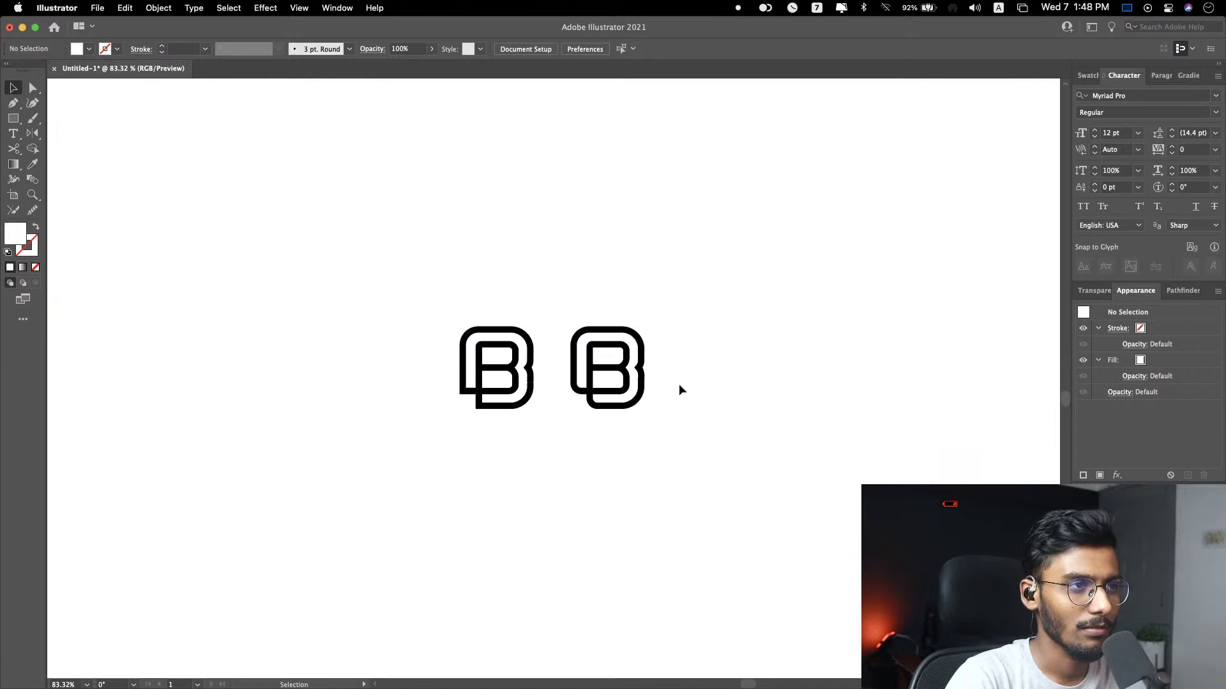
pyautogui.scroll(5, 547, 383)
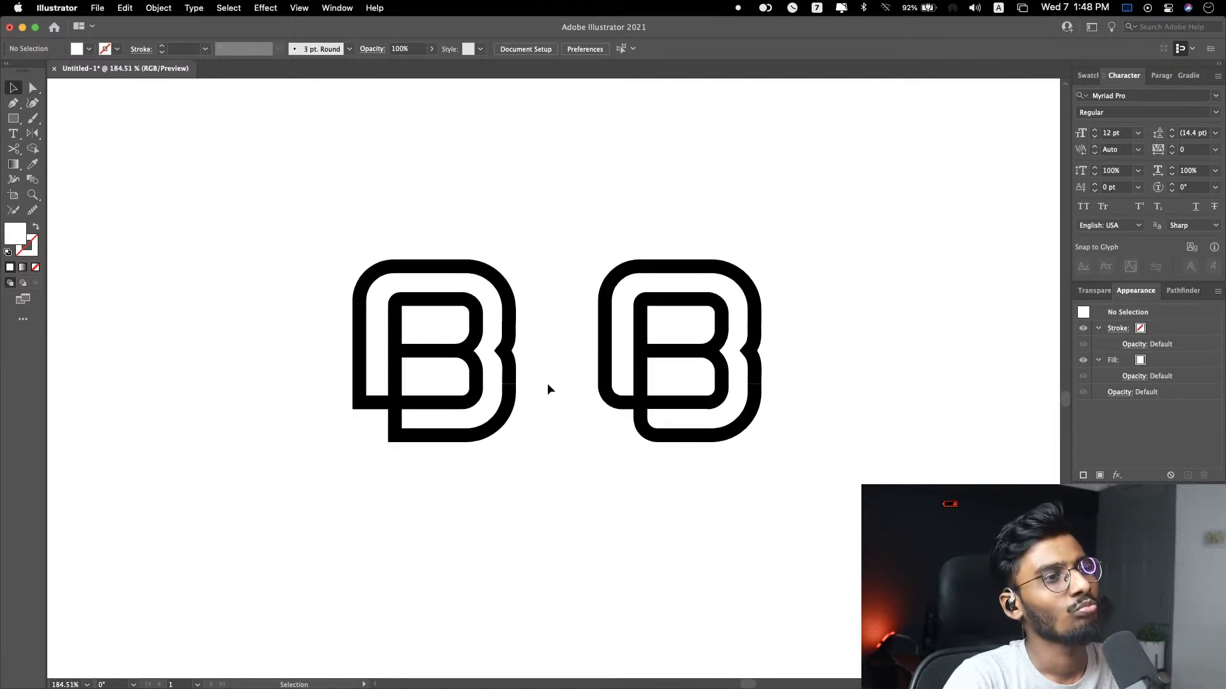
pyautogui.press('a')
pyautogui.click(603, 397)
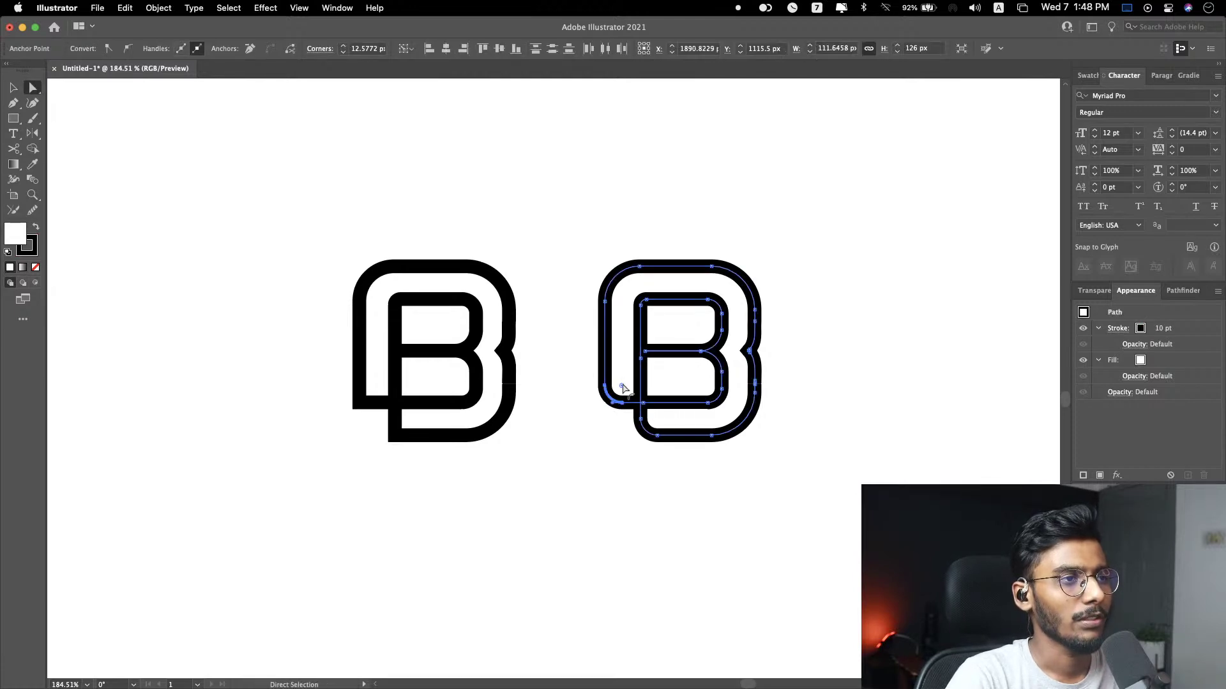
pyautogui.click(657, 436)
pyautogui.moveTo(658, 420); pyautogui.dragTo(709, 400)
pyautogui.click(912, 371)
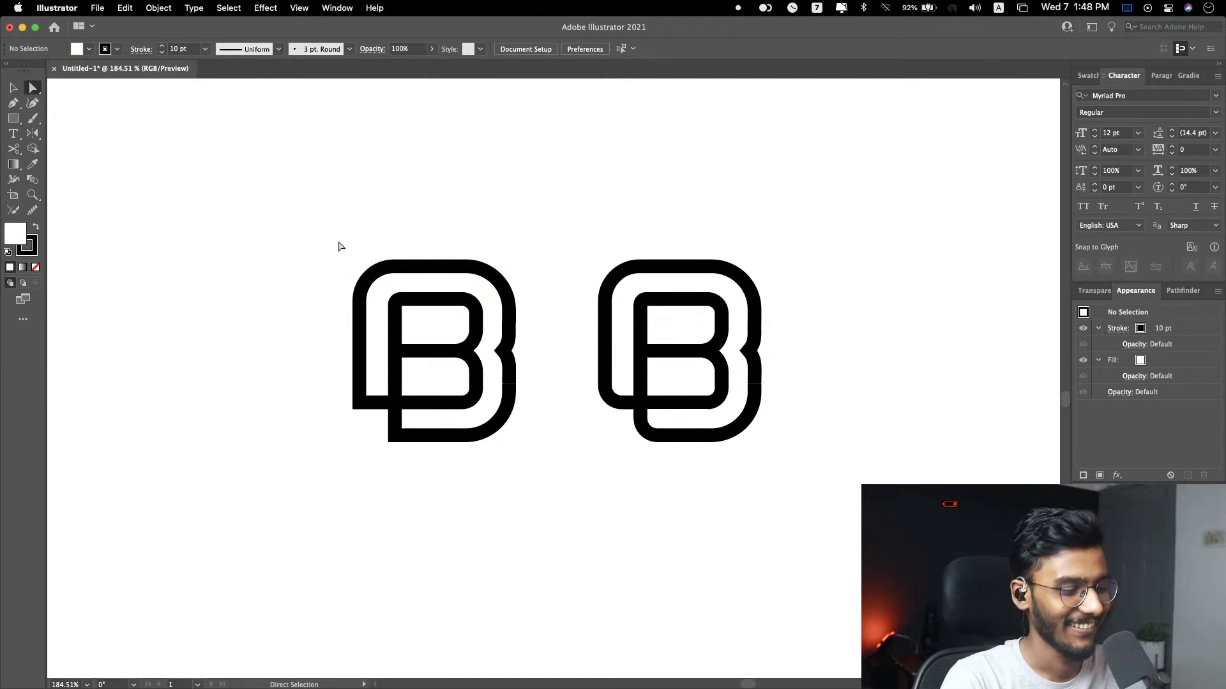
# Step: Single out the sharp-cornered B and the rounded-corner B in turn and compare both at reduced size
pyautogui.press('v')
pyautogui.moveTo(317, 237); pyautogui.dragTo(536, 489)
pyautogui.click(603, 383)
pyautogui.moveTo(583, 205); pyautogui.dragTo(786, 595)
pyautogui.click(597, 511)
pyautogui.scroll(-5, 597, 512)
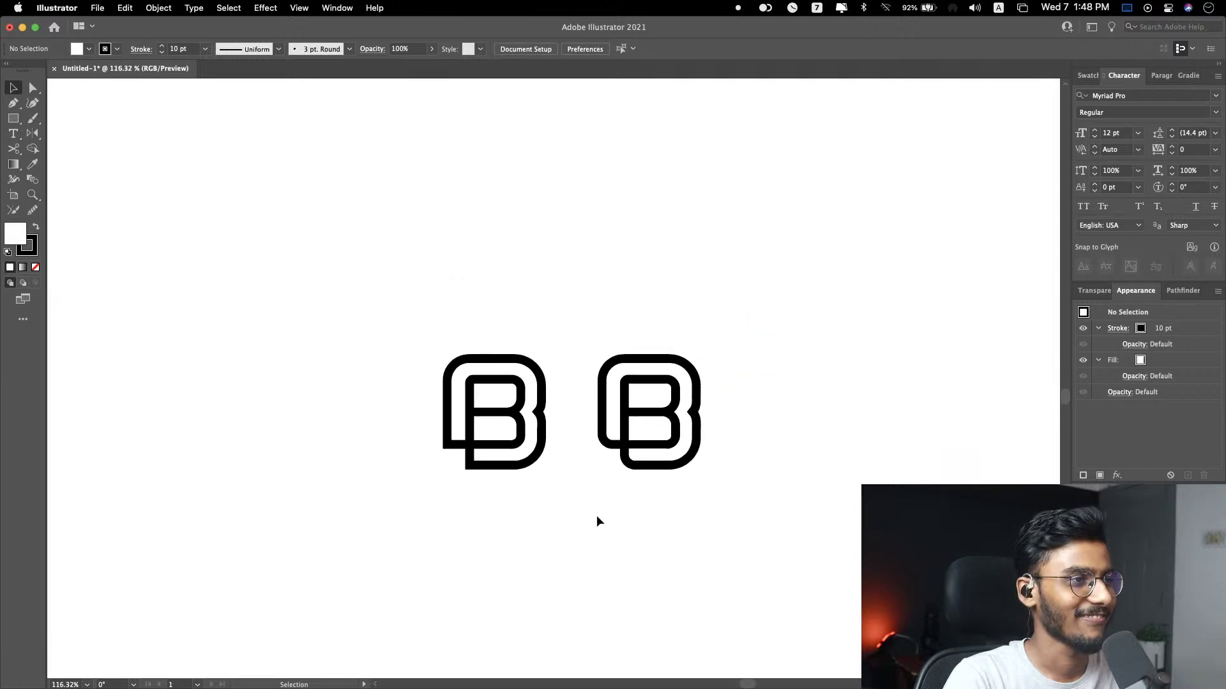
pyautogui.scroll(-2, 613, 511)
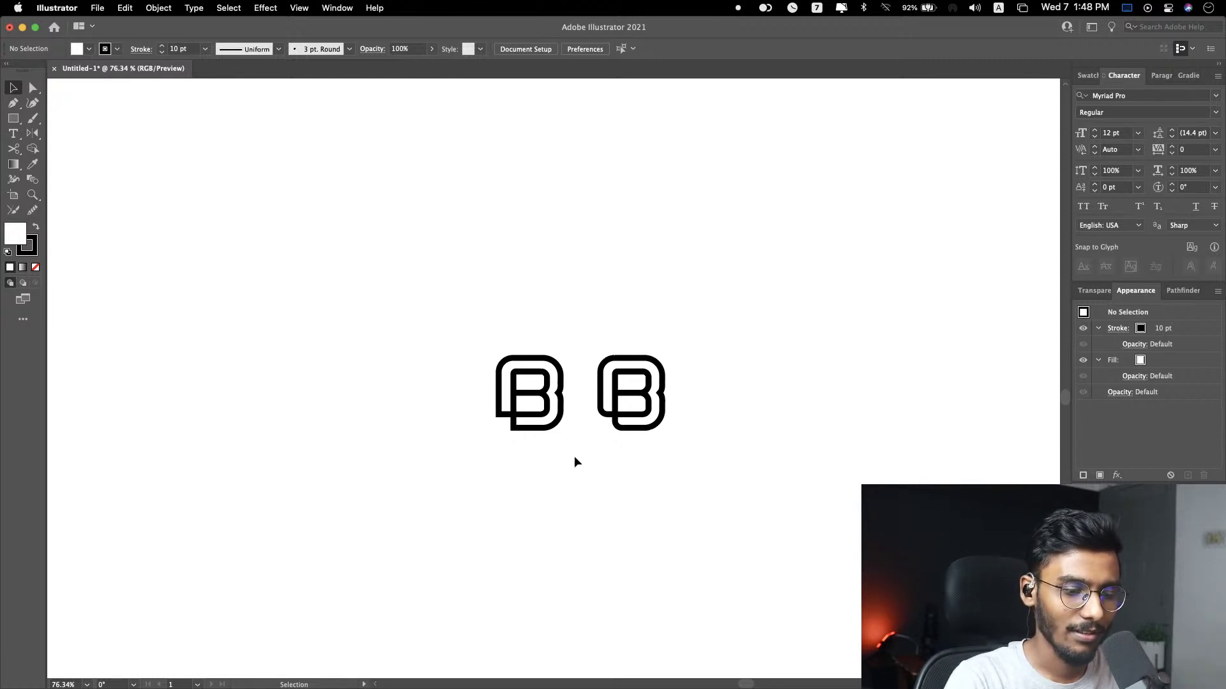
pyautogui.hscroll(-5, 573, 457)
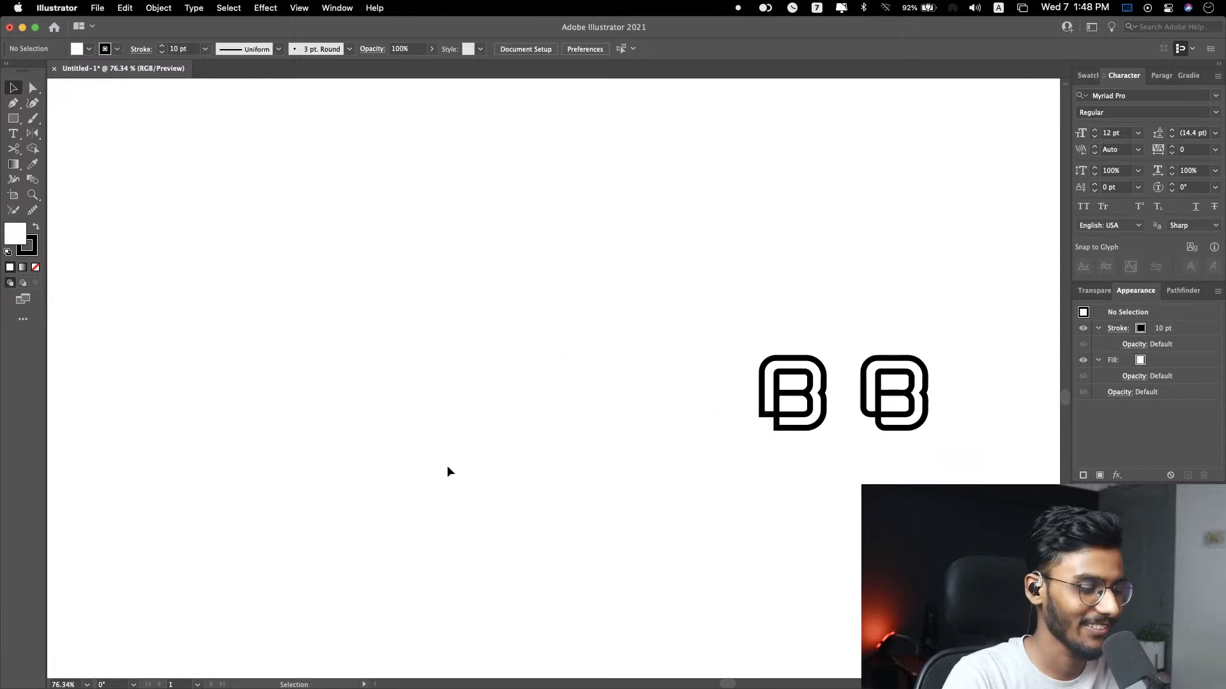
pyautogui.press('t')
pyautogui.click(338, 358)
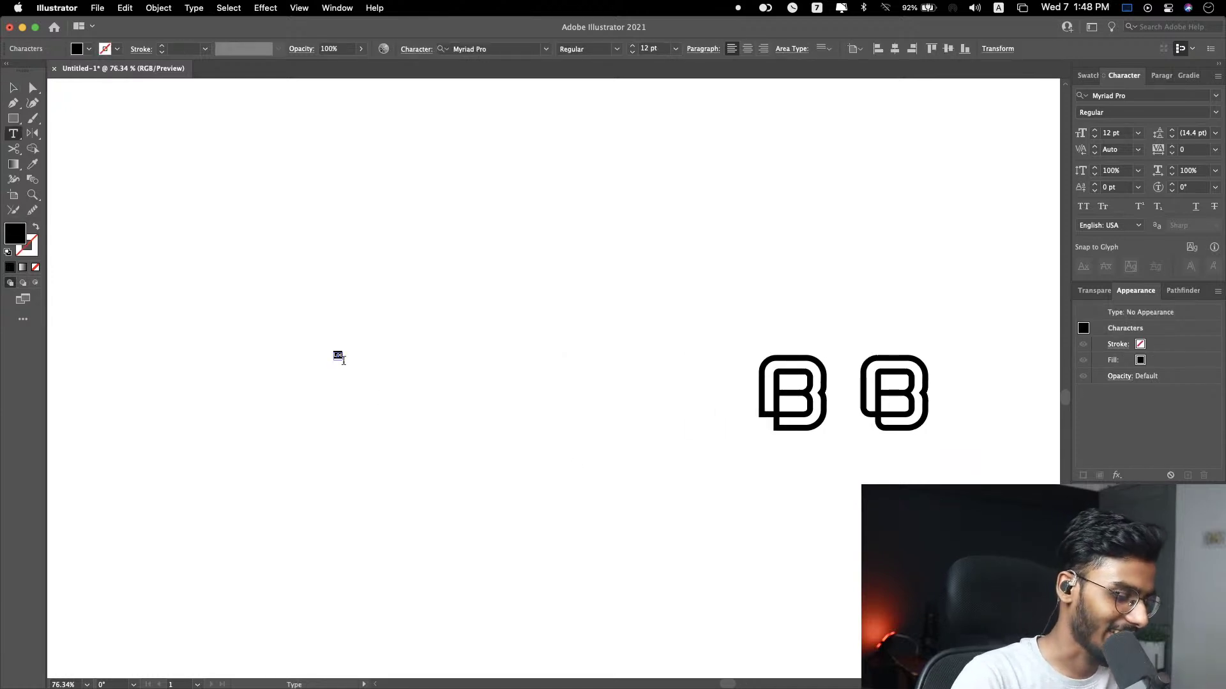
pyautogui.press('Escape')
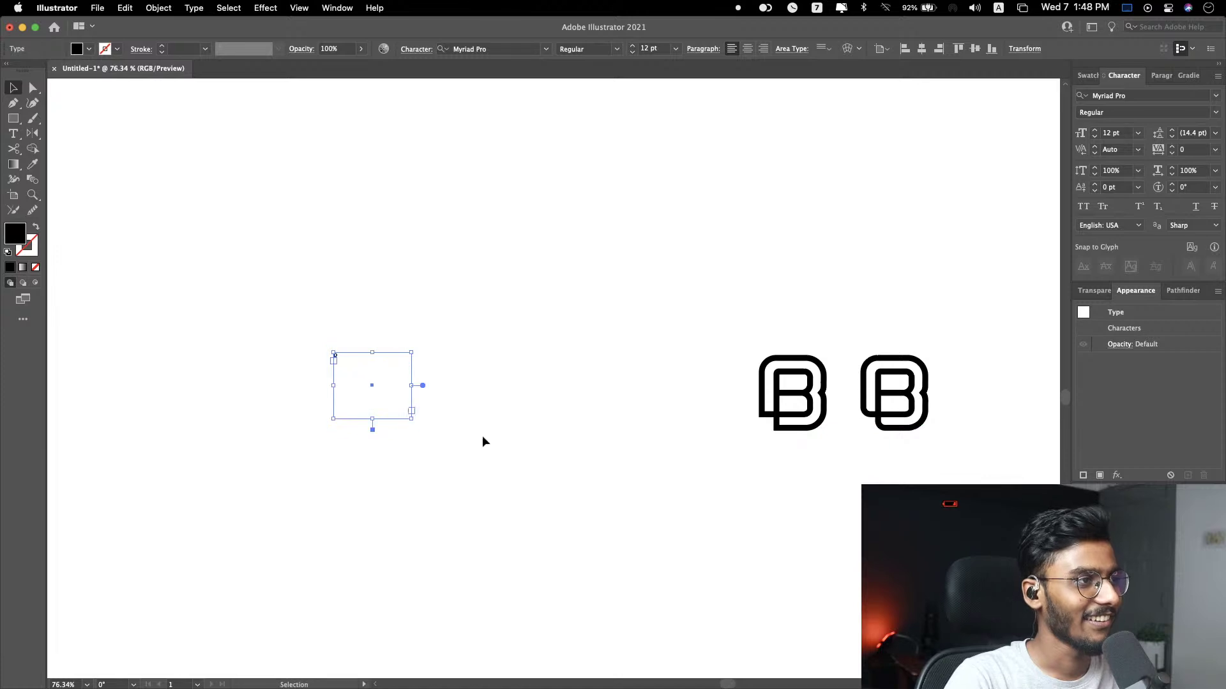
pyautogui.click(472, 454)
pyautogui.click(339, 353)
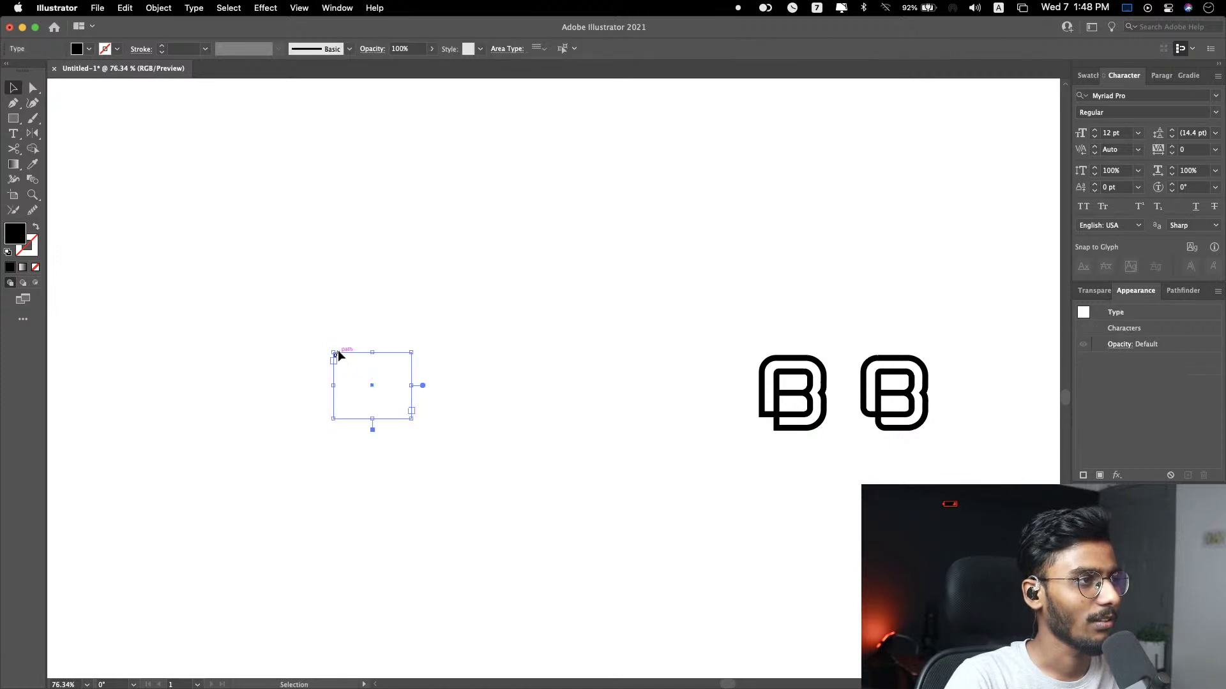
pyautogui.click(333, 264)
# Step: Add a lowercase letter b in Myriad Pro in the empty area left of the B variants and enlarge it to about 165 pt
pyautogui.press('t')
pyautogui.click(321, 244)
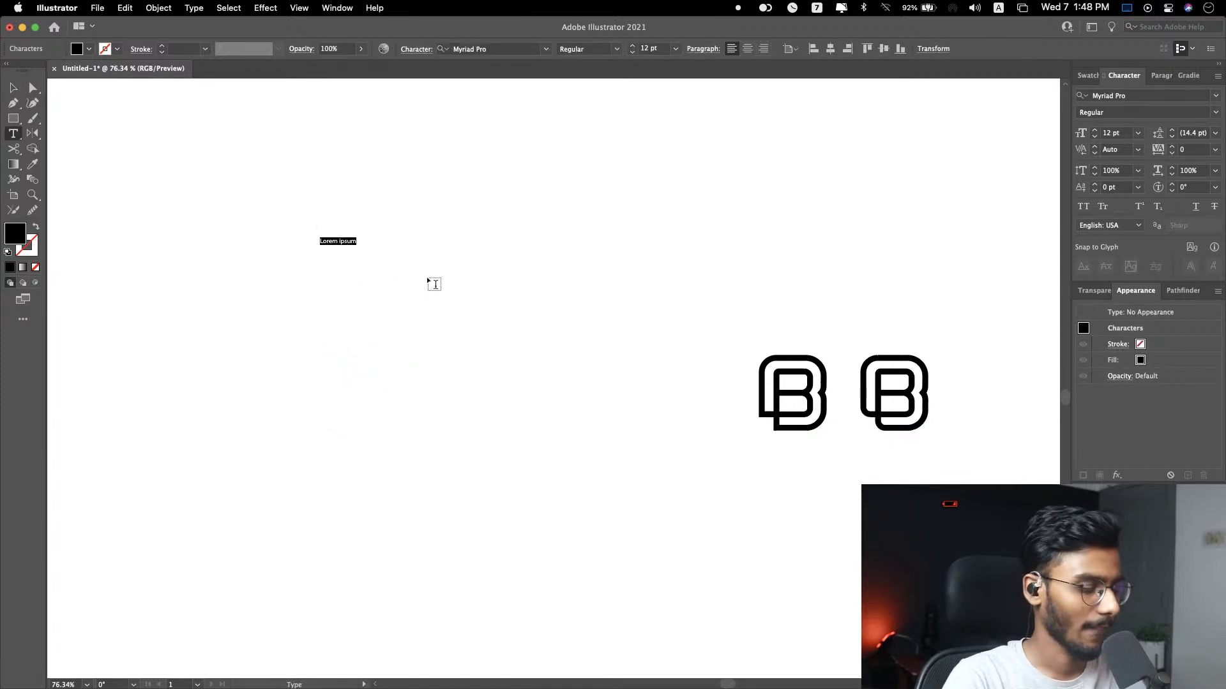
pyautogui.press('BackSpace')
pyautogui.press('Escape')
pyautogui.moveTo(328, 252); pyautogui.dragTo(396, 356)
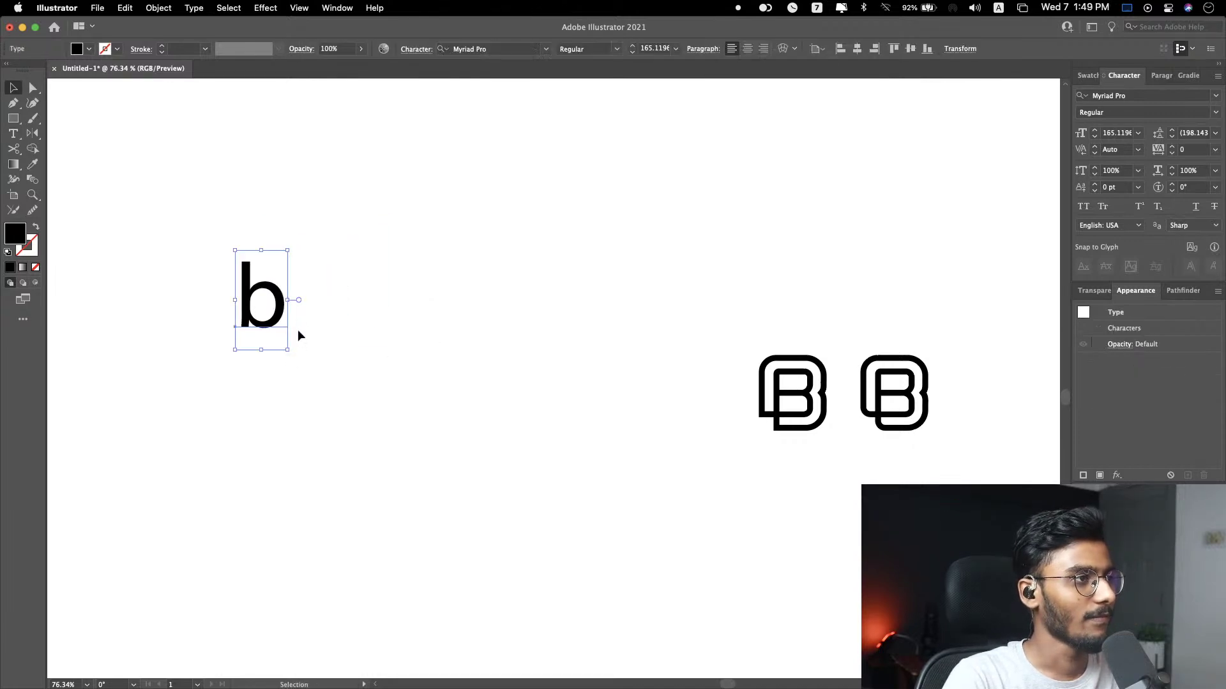
# Step: Duplicate the lowercase b and place the copy slightly above and right of the original so the two letters overlap
pyautogui.moveTo(259, 316)
pyautogui.mouseDown()
pyautogui.moveTo(345, 304)
pyautogui.moveTo(272, 308)
pyautogui.mouseUp()
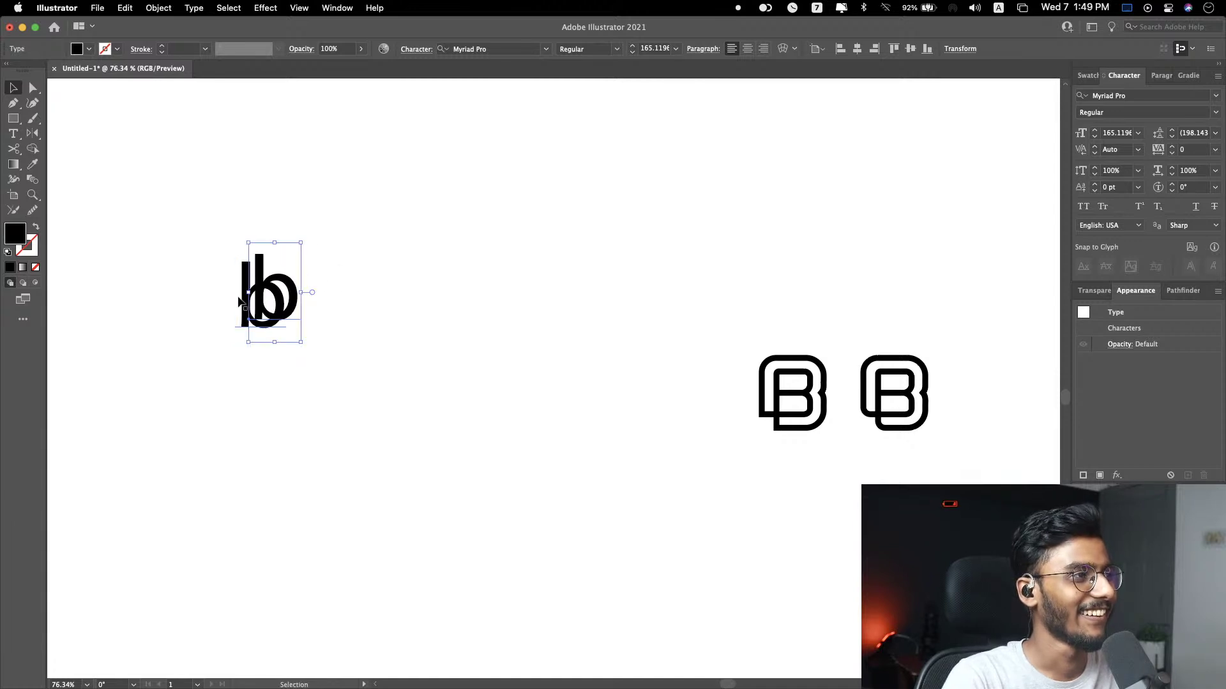
pyautogui.press('super+shift+a')
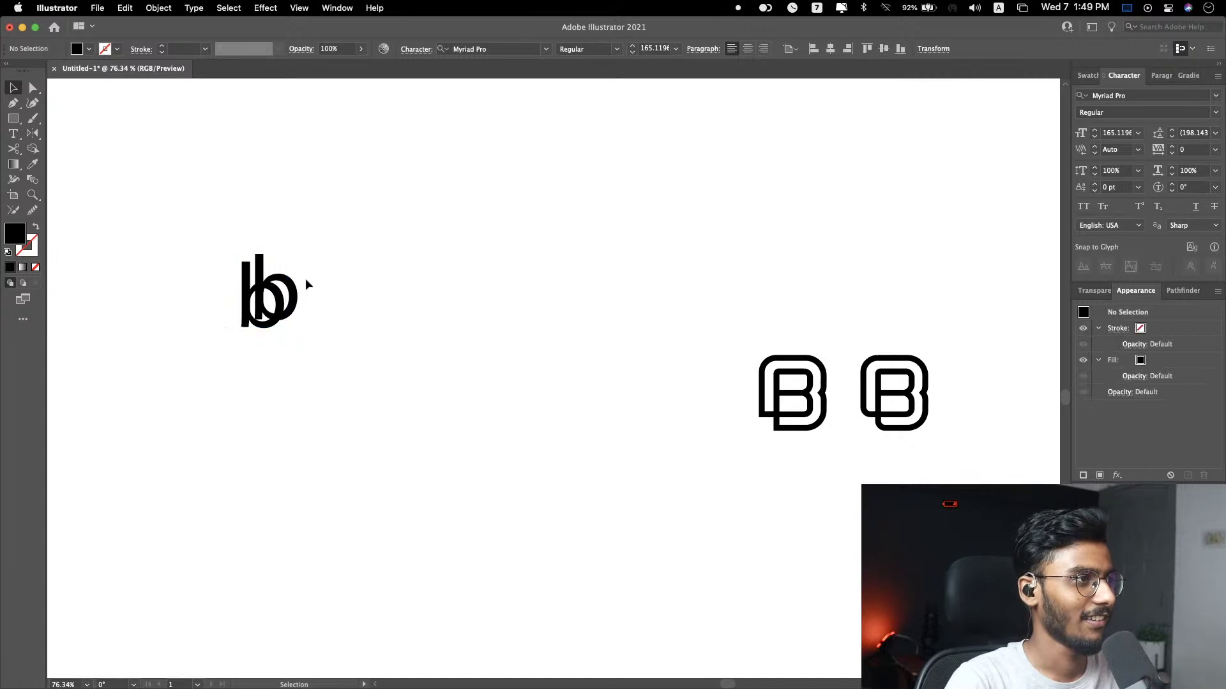
pyautogui.moveTo(292, 291); pyautogui.dragTo(298, 290)
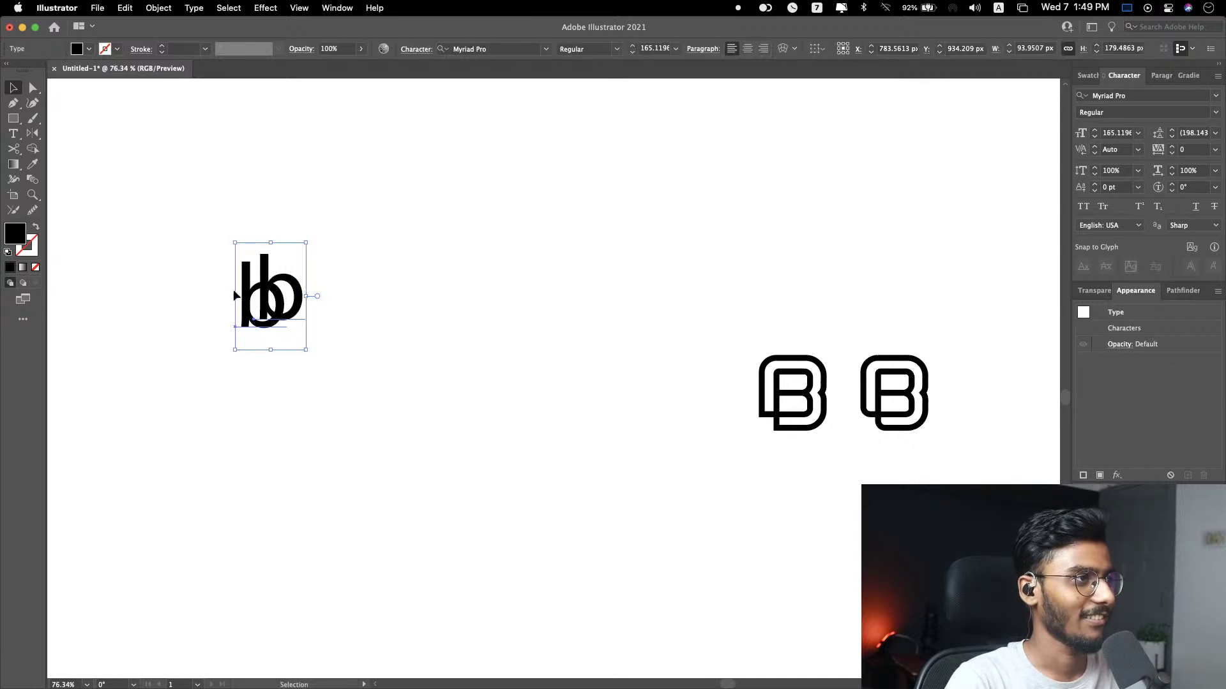
pyautogui.scroll(2, 246, 296)
pyautogui.scroll(1, 246, 291)
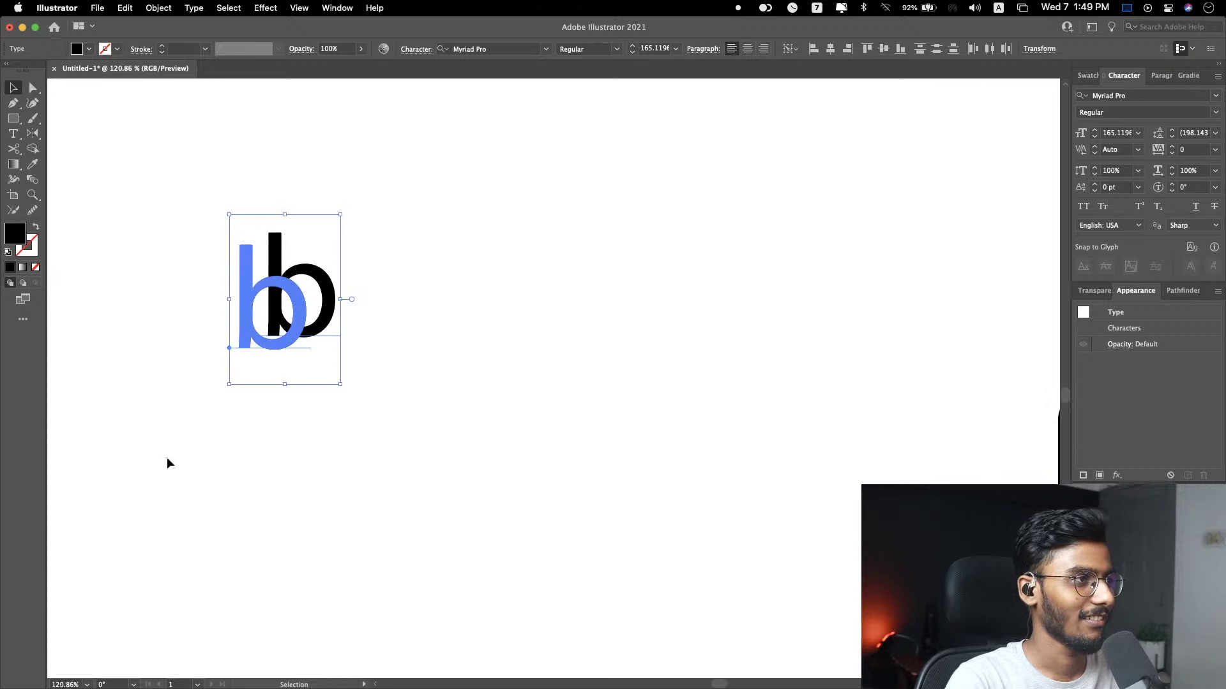
pyautogui.press('super+shift+a')
# Step: Change the font of the lower-left lowercase b to Arial
pyautogui.click(242, 279)
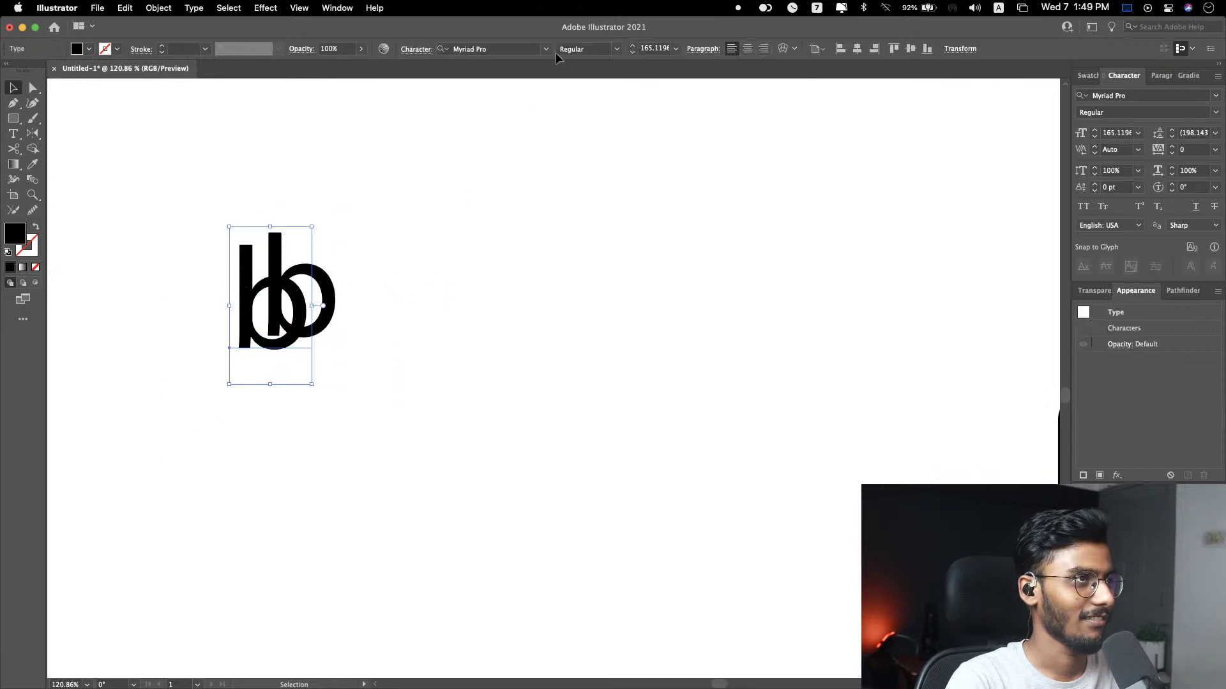
pyautogui.click(547, 49)
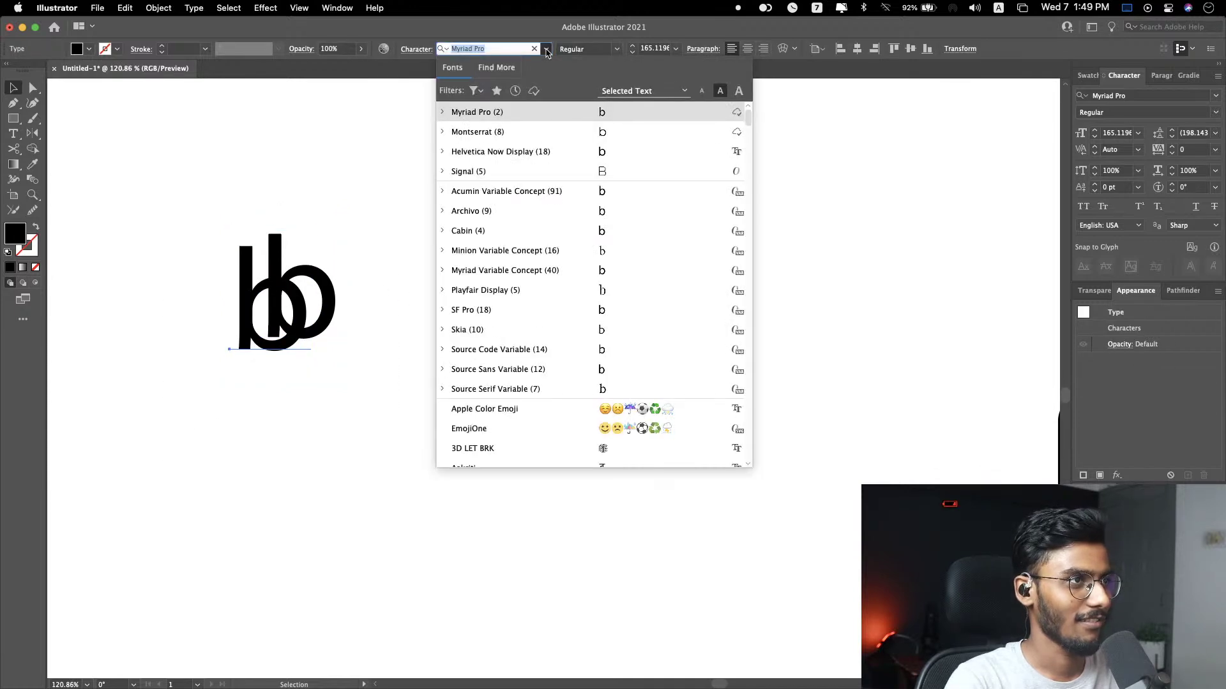
pyautogui.write('ari')
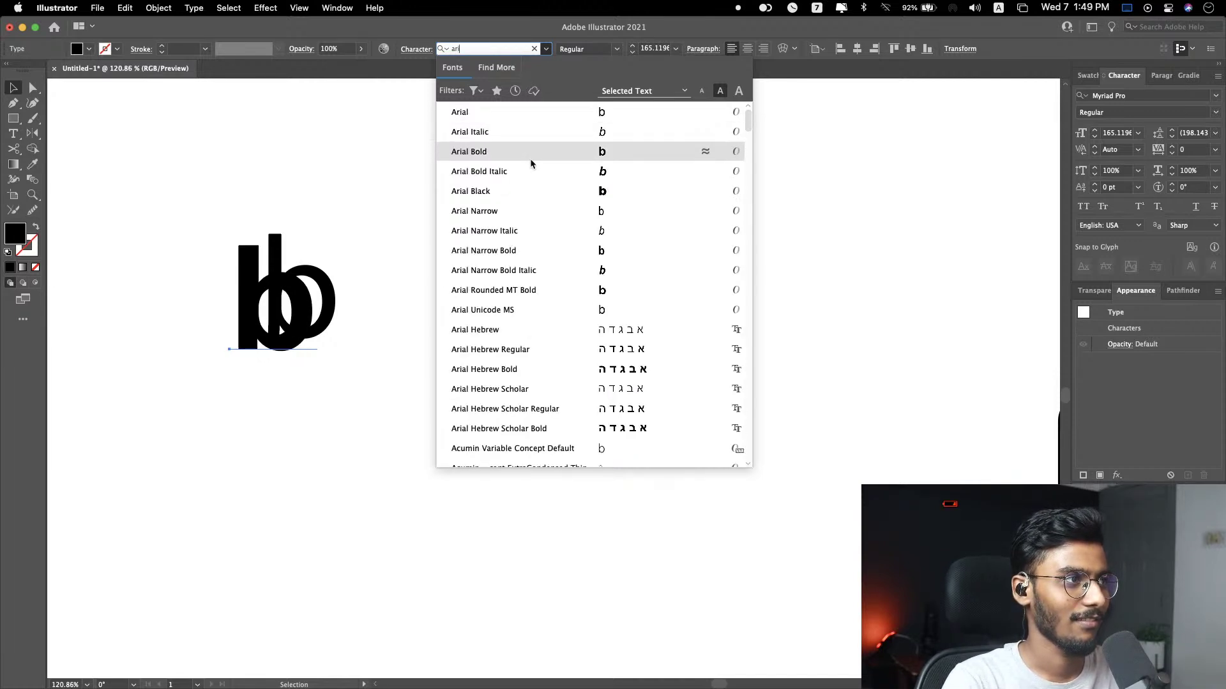
pyautogui.click(346, 292)
# Step: Search the font list for Helvetica styles for the upper-right lowercase b
pyautogui.click(337, 297)
pyautogui.click(546, 49)
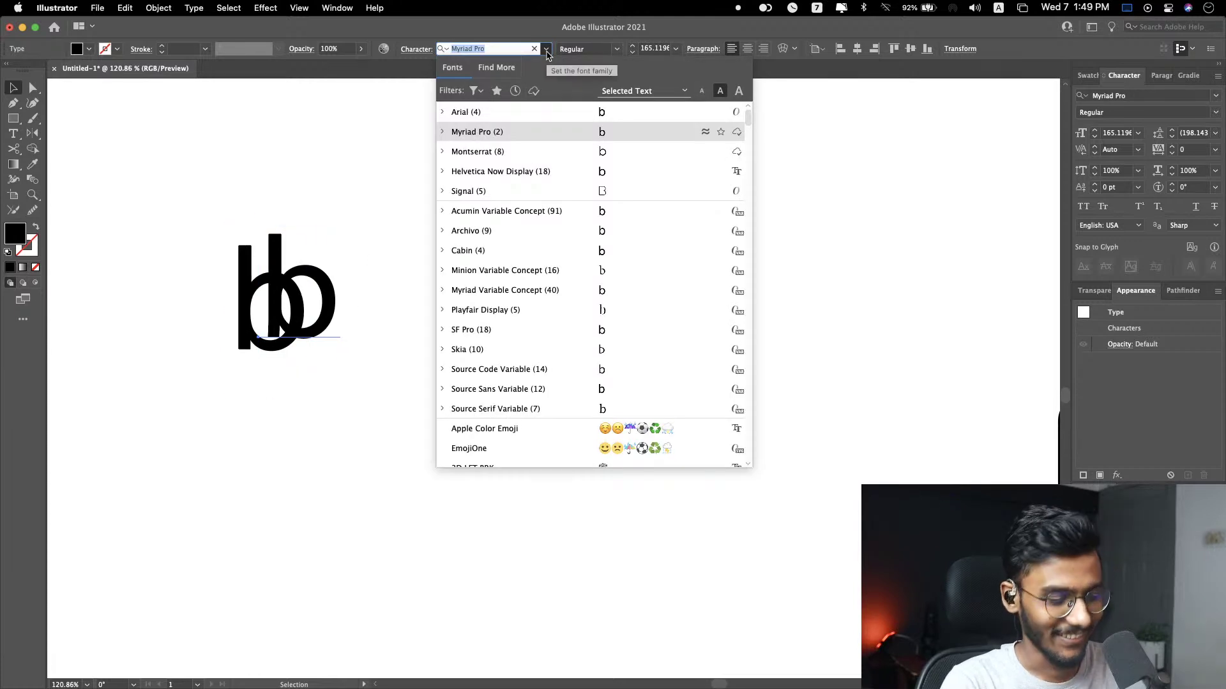
pyautogui.write('hel')
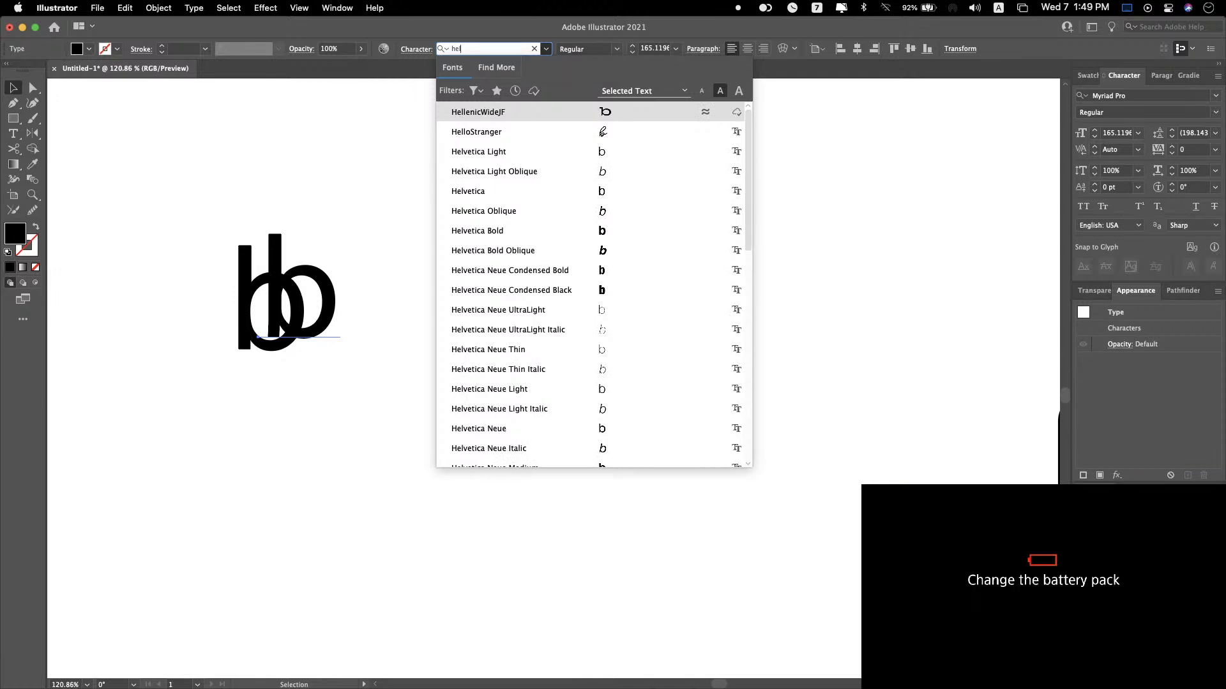
pyautogui.click(823, 306)
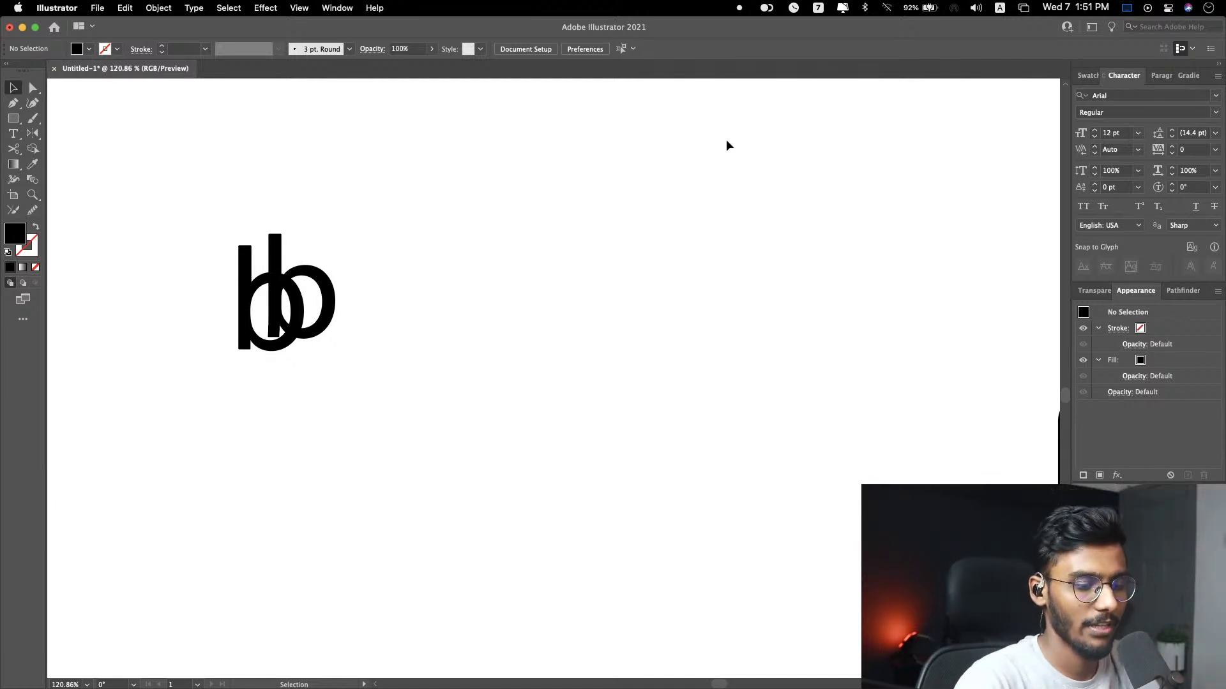
# Step: Delete the two overlapping lowercase b letters from the artboard
pyautogui.click(338, 316)
pyautogui.click(407, 301)
pyautogui.scroll(-2, 438, 245)
pyautogui.scroll(-3, 439, 246)
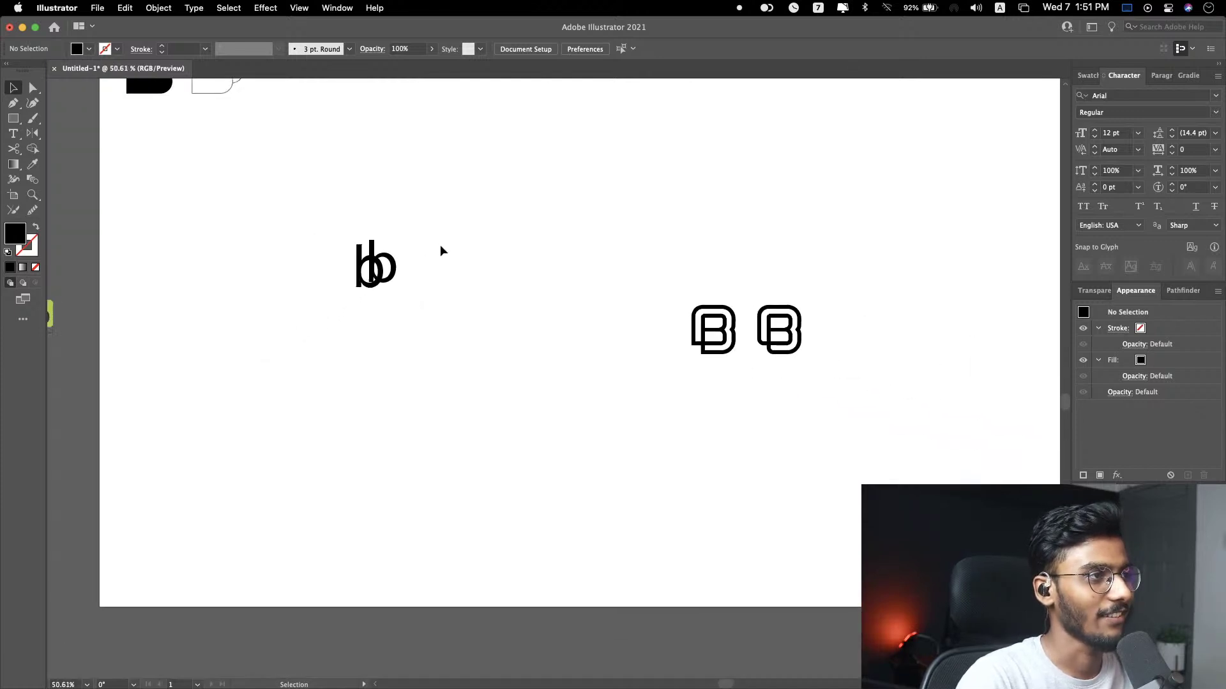
pyautogui.hscroll(-3, 447, 255)
pyautogui.moveTo(562, 239); pyautogui.dragTo(386, 364)
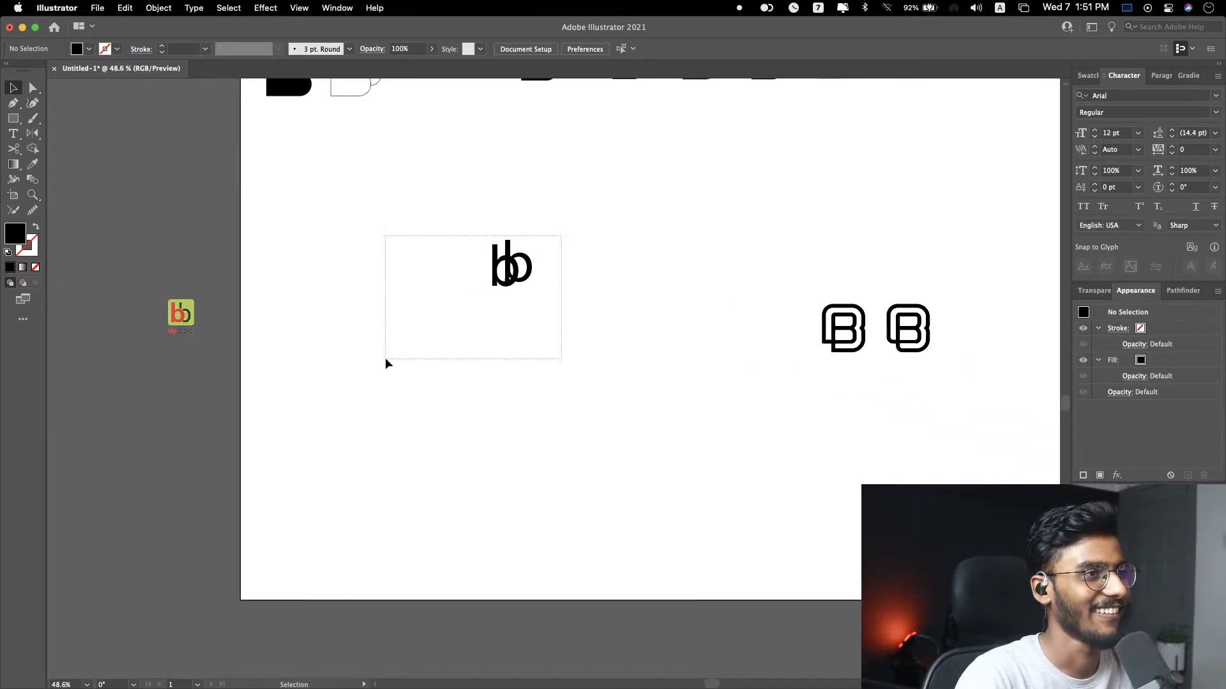
pyautogui.press('BackSpace')
# Step: Examine the sharp-cornered and rounded-corner B variants side by side at different magnifications
pyautogui.click(902, 350)
pyautogui.click(979, 272)
pyautogui.hscroll(3, 955, 277)
pyautogui.scroll(4, 760, 356)
pyautogui.hscroll(-2, 733, 364)
pyautogui.scroll(3, 792, 342)
pyautogui.moveTo(787, 348); pyautogui.dragTo(868, 314)
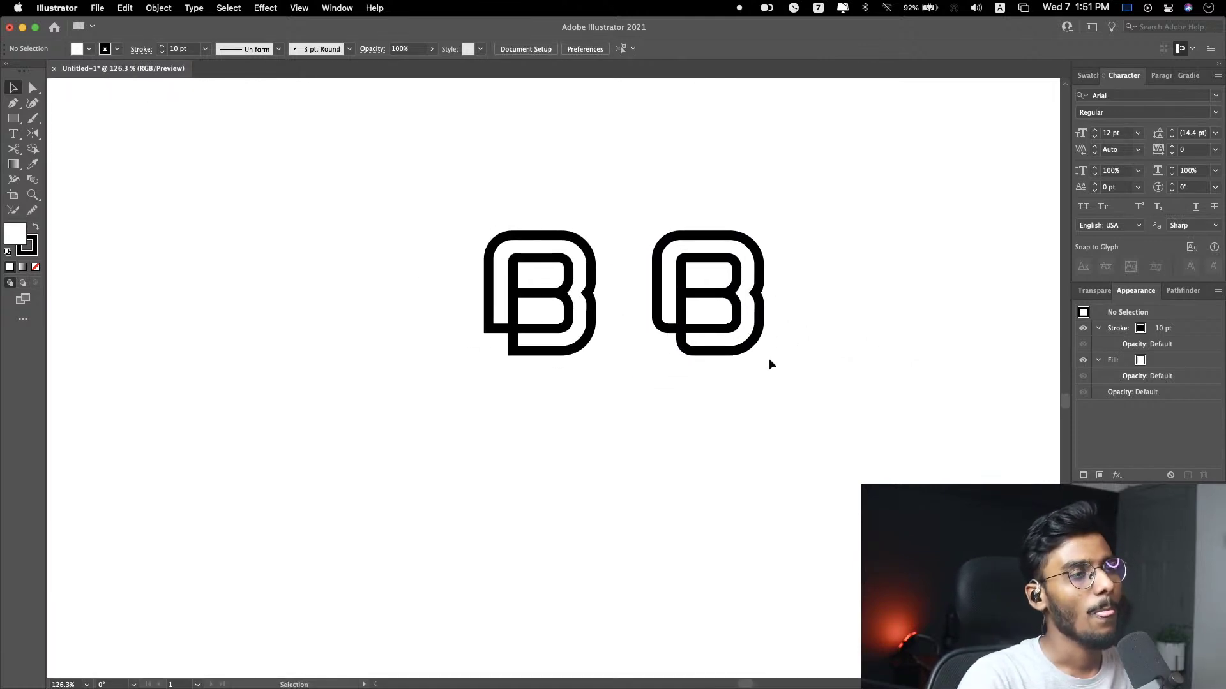
pyautogui.scroll(-2, 744, 423)
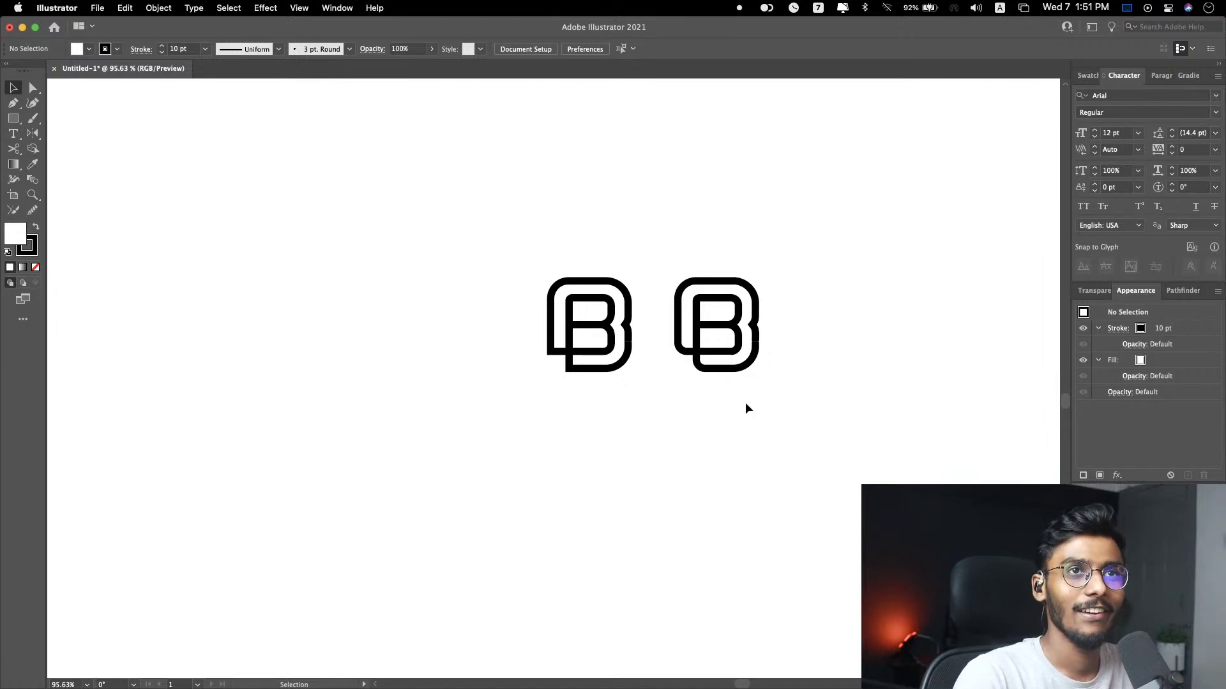
# Step: Single out the sharp-cornered B and the rounded-corner B, and compare their lower-left corners enlarged
pyautogui.moveTo(632, 240); pyautogui.dragTo(561, 512)
pyautogui.click(698, 431)
pyautogui.click(757, 348)
pyautogui.click(819, 317)
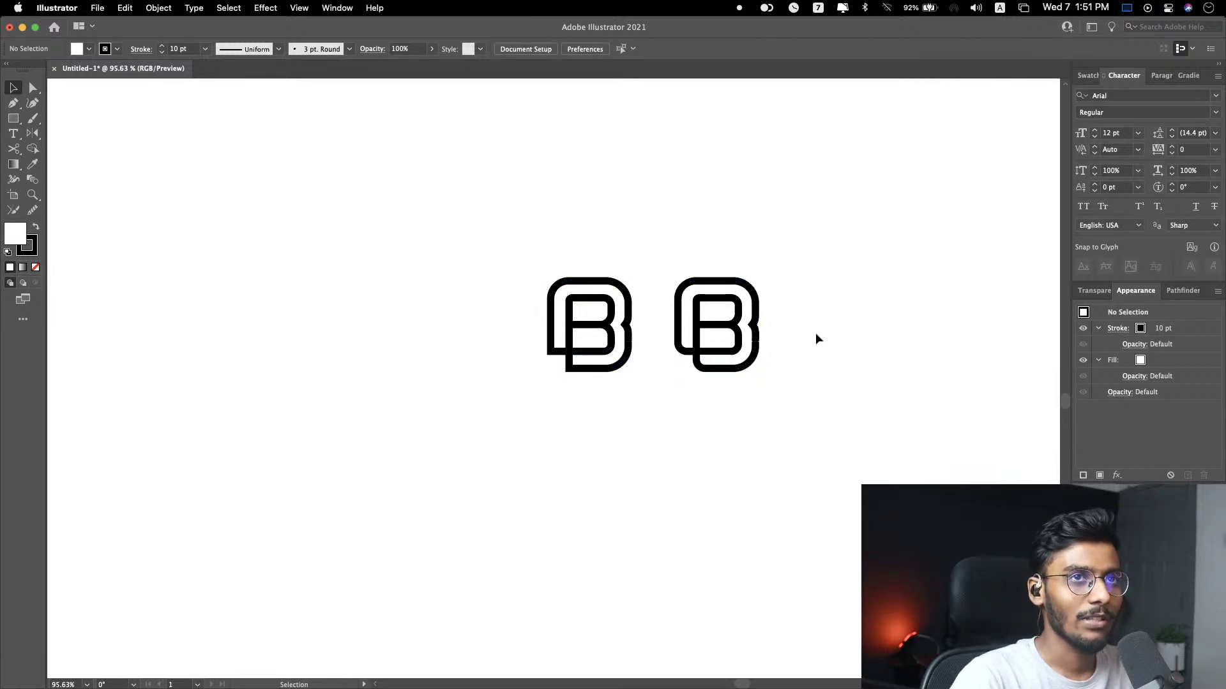
pyautogui.hscroll(3, 814, 336)
pyautogui.scroll(2, 445, 370)
pyautogui.scroll(4, 442, 367)
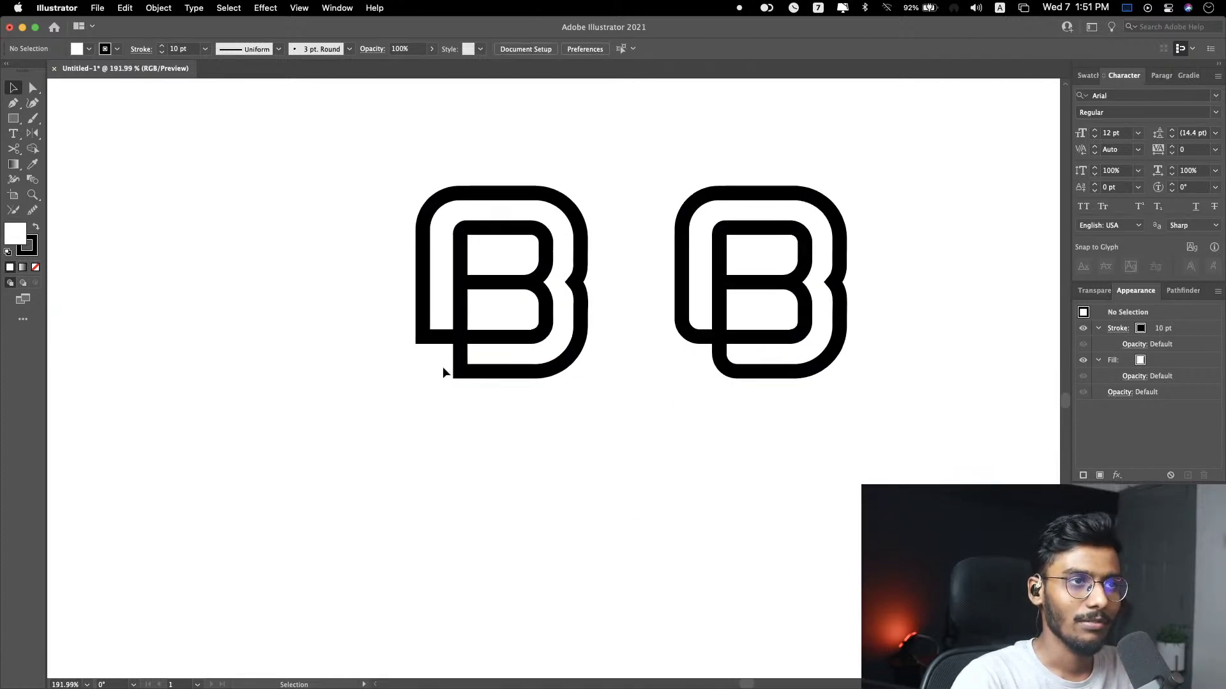
# Step: Examine the sharp-cornered B's path outline and the notch on its right side
pyautogui.moveTo(389, 203); pyautogui.dragTo(524, 521)
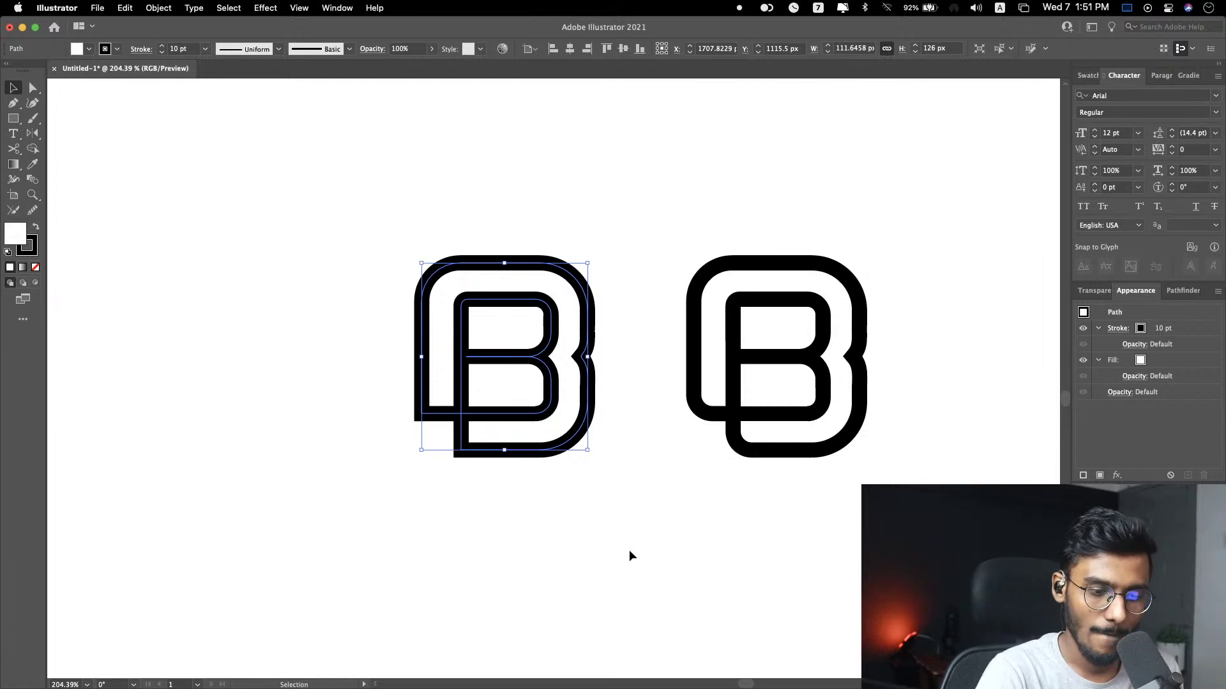
pyautogui.hscroll(3, 630, 556)
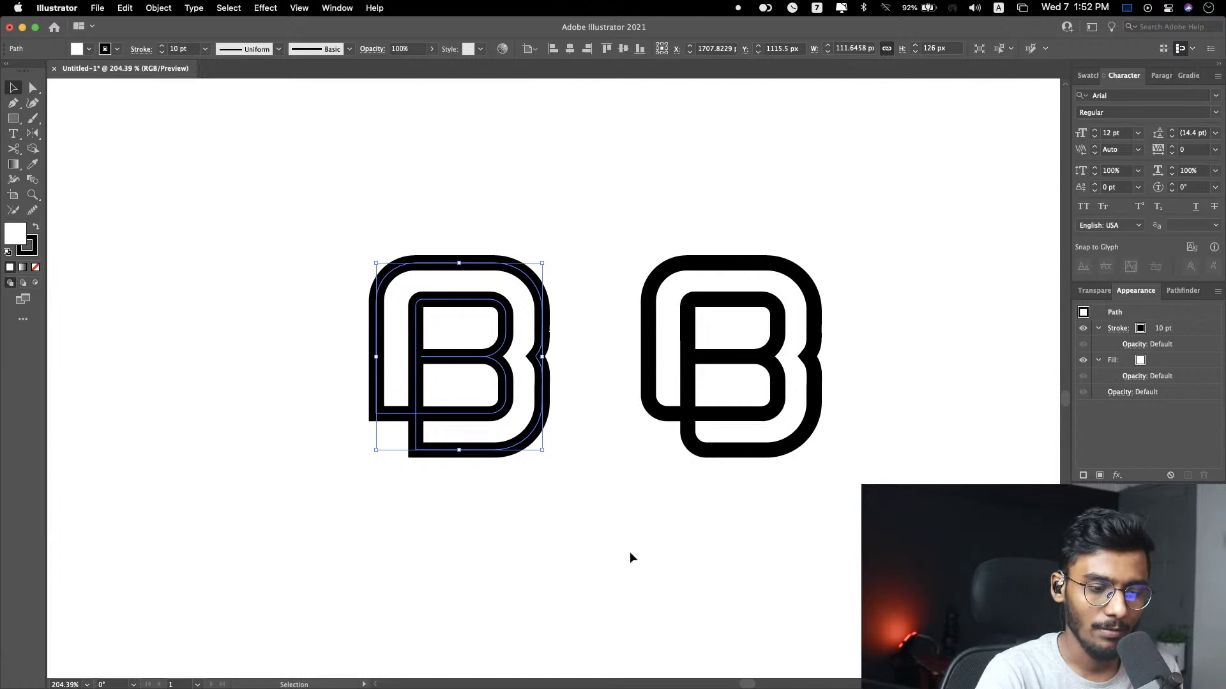
pyautogui.hscroll(3, 630, 554)
pyautogui.hscroll(3, 629, 559)
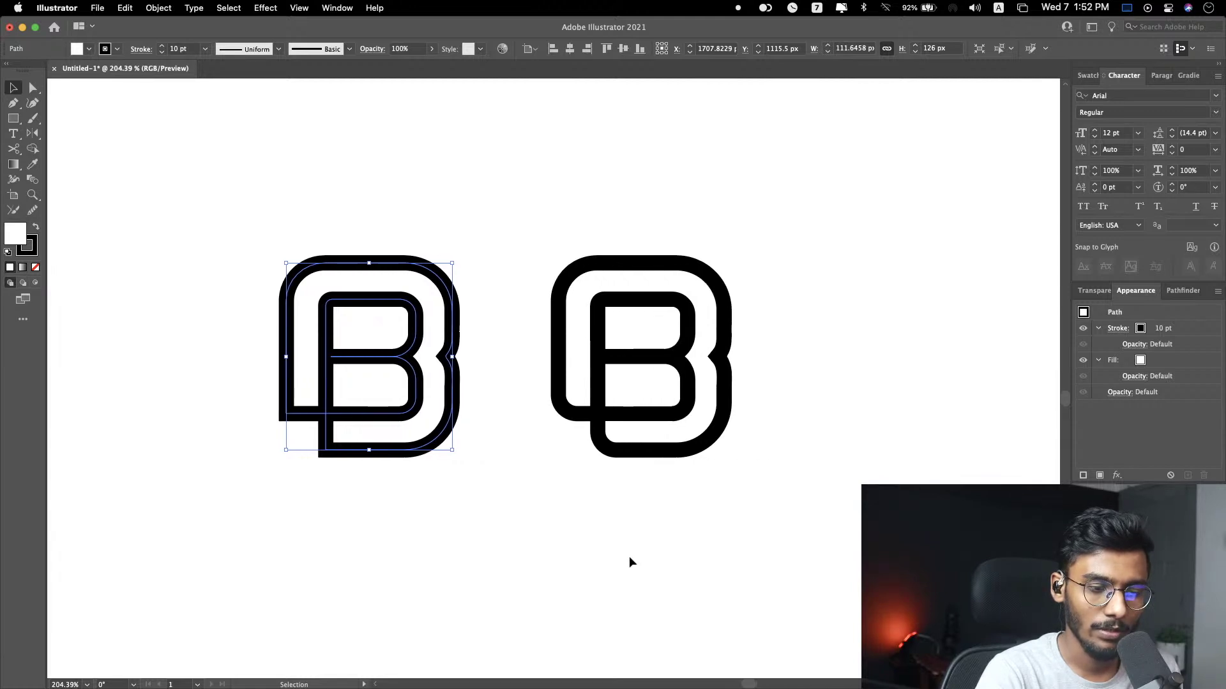
pyautogui.click(528, 516)
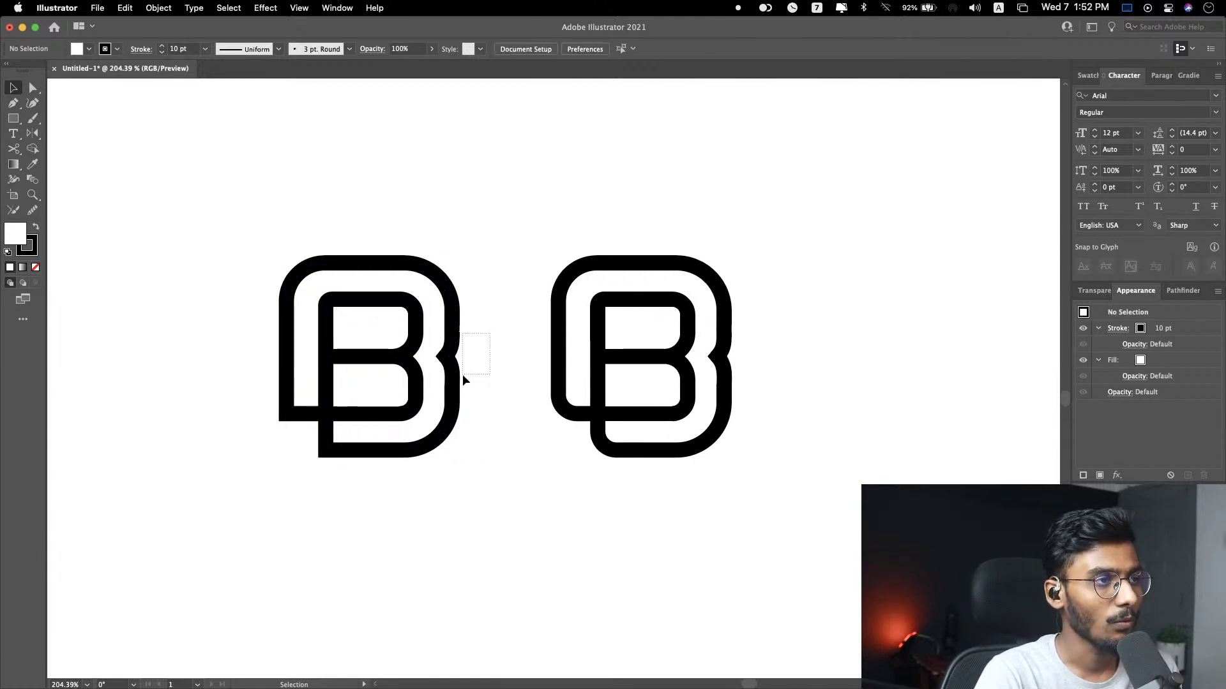
pyautogui.click(446, 360)
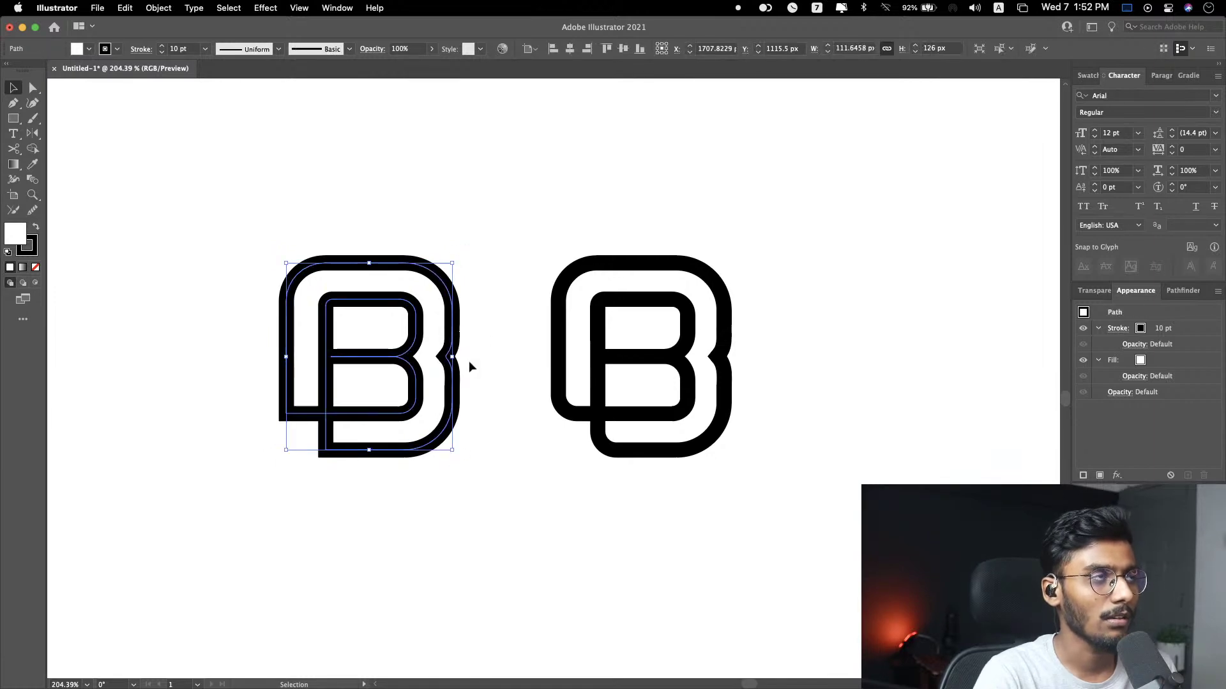
pyautogui.click(492, 302)
# Step: Move the rounded-corner B horizontally to the right, widening the gap to the sharp-cornered B
pyautogui.moveTo(509, 220); pyautogui.dragTo(727, 487)
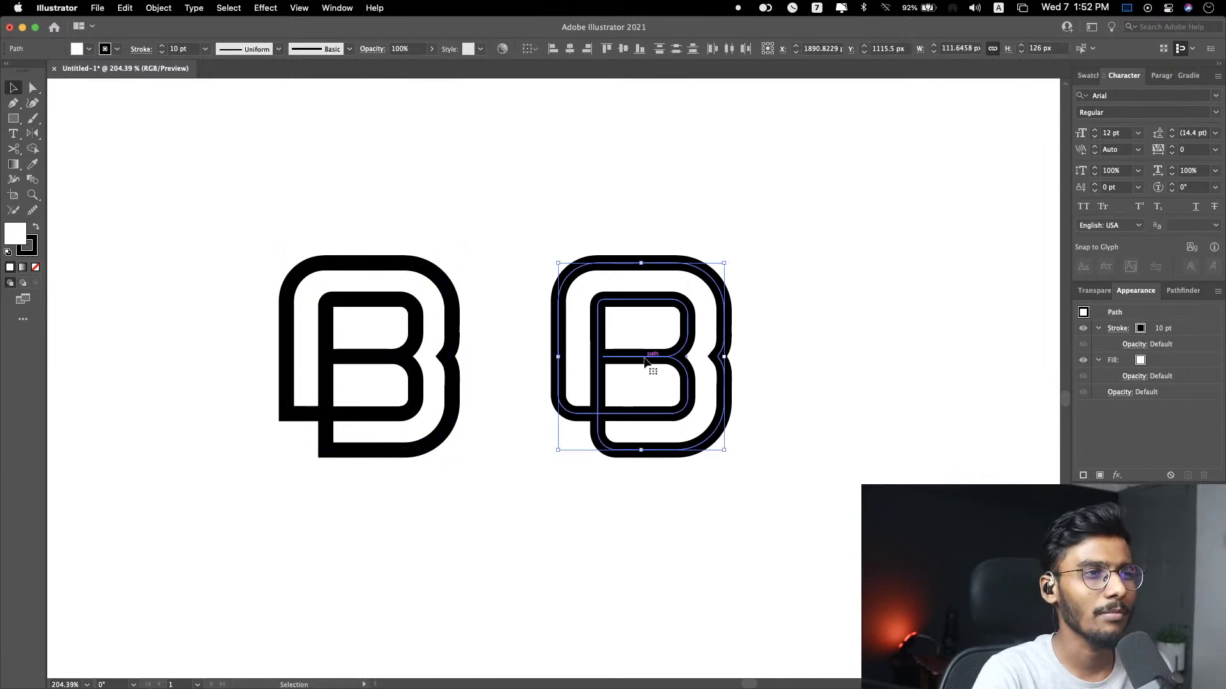
pyautogui.moveTo(645, 361); pyautogui.dragTo(731, 361)
pyautogui.click(982, 337)
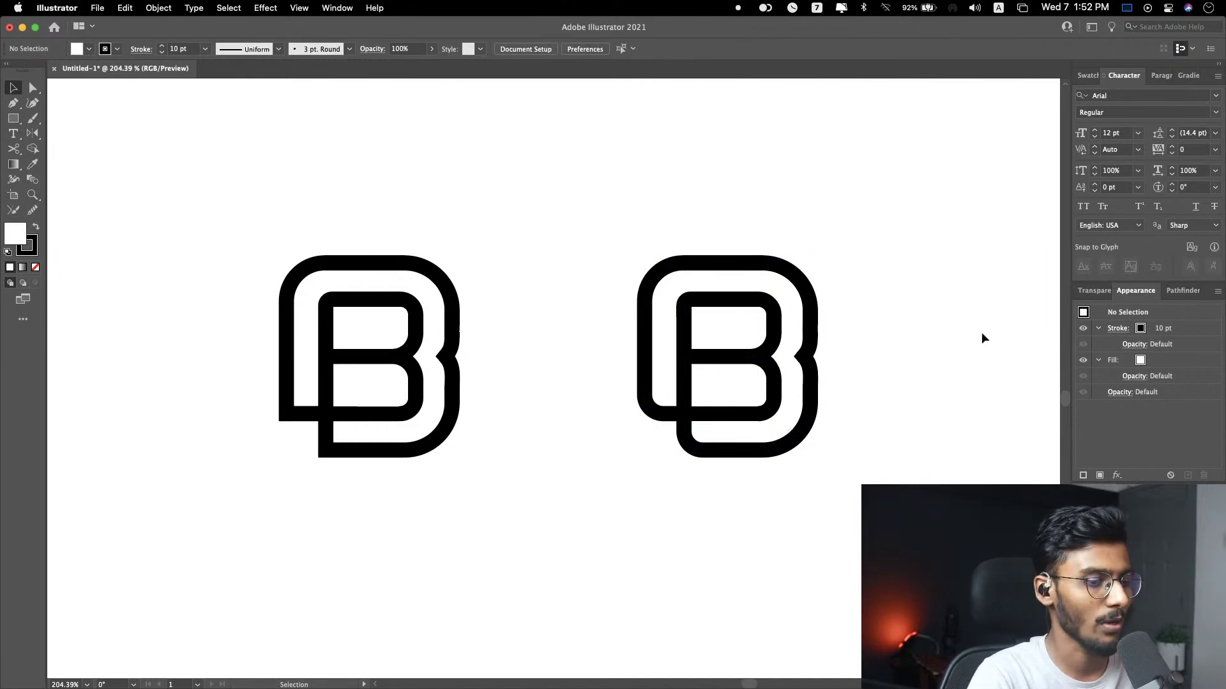
# Step: Inspect the anchor points around the notch on the sharp-cornered B's right side at high magnification
pyautogui.hscroll(-4, 561, 412)
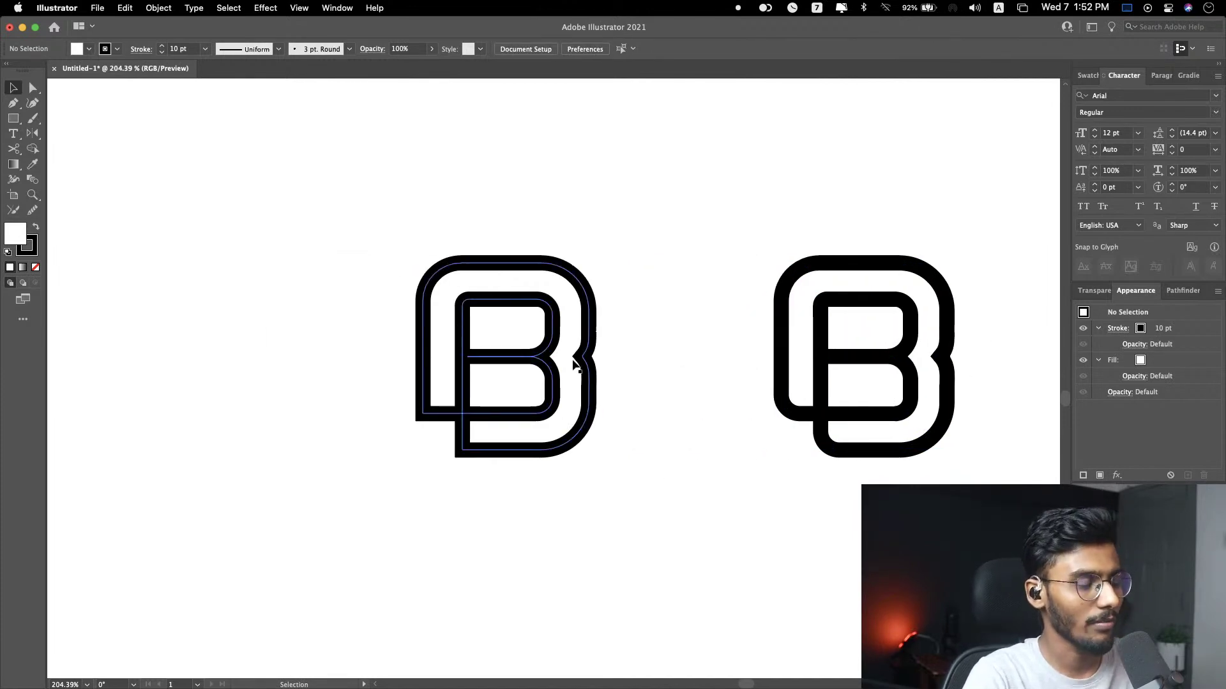
pyautogui.scroll(5, 574, 356)
pyautogui.press('a')
pyautogui.click(587, 353)
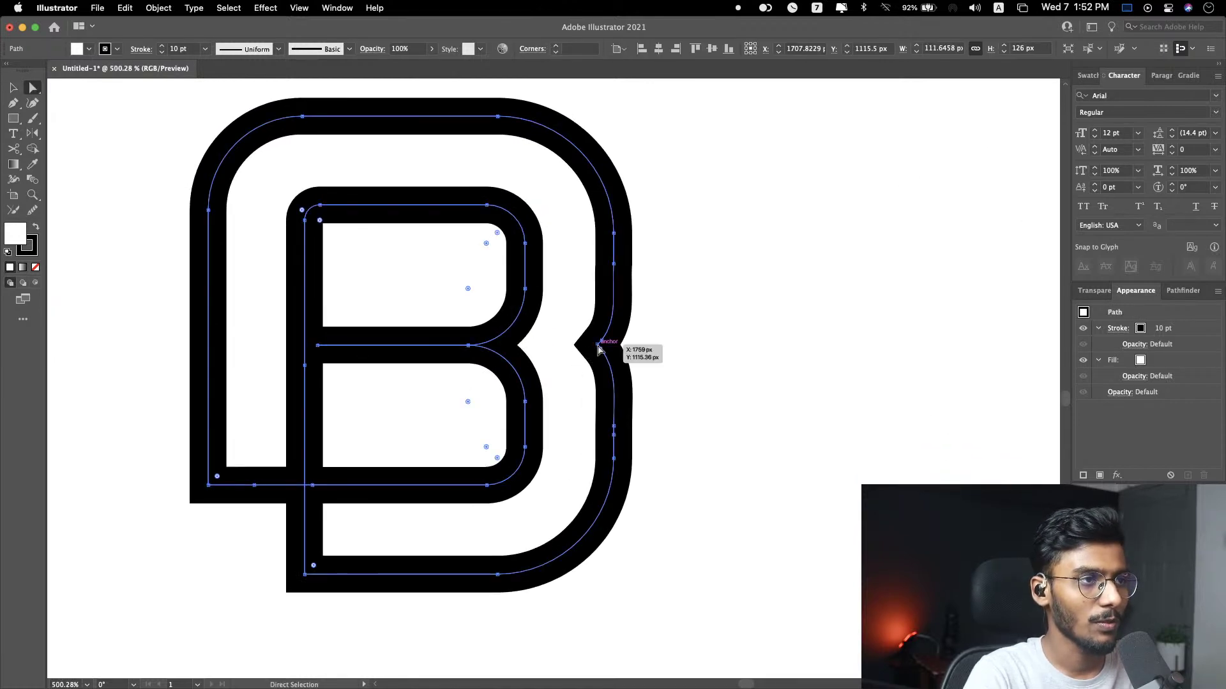
pyautogui.click(602, 345)
pyautogui.click(601, 345)
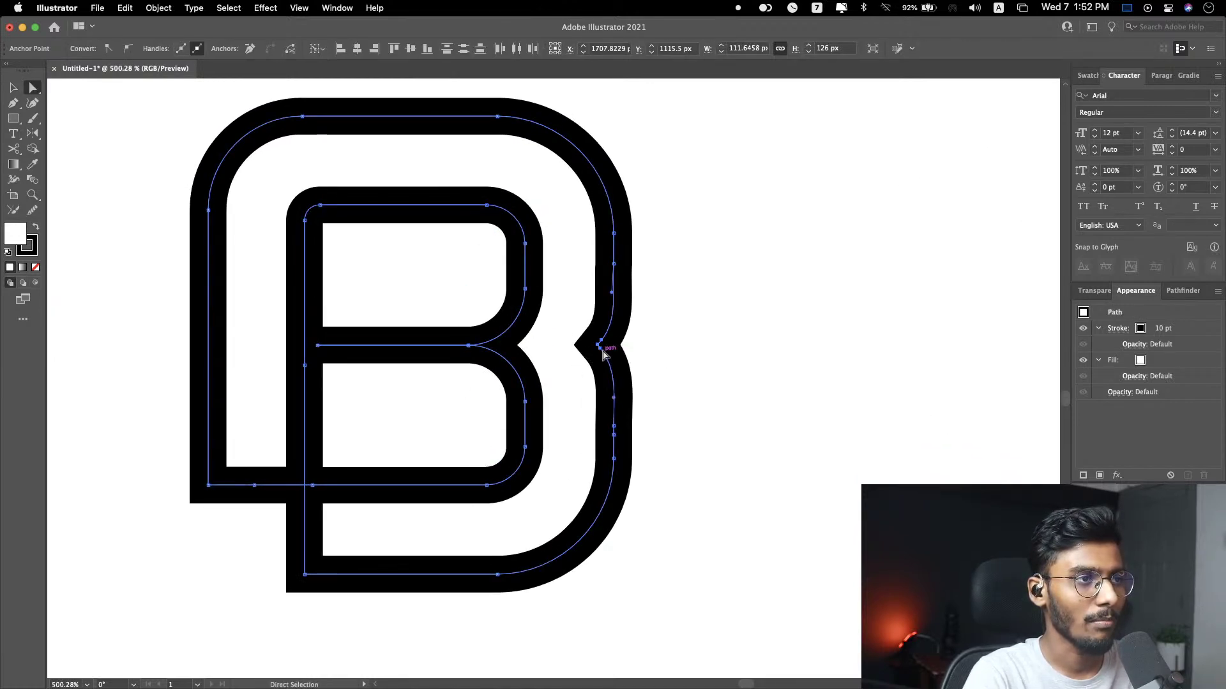
pyautogui.scroll(3, 603, 348)
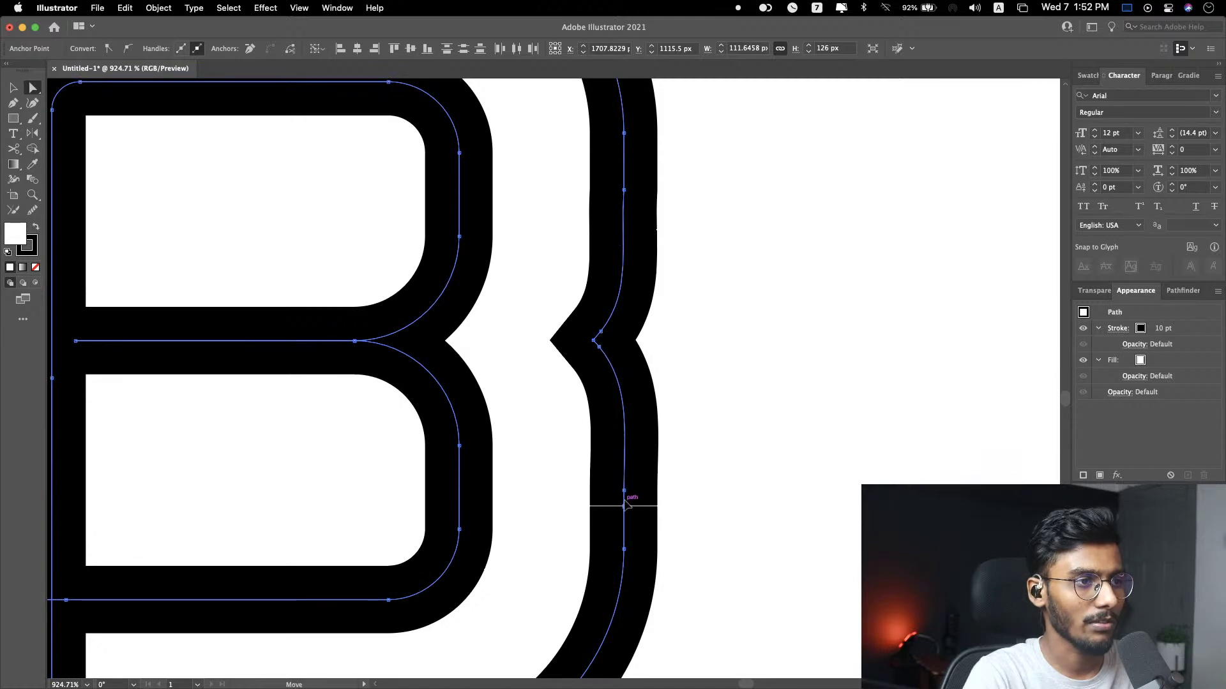
# Step: Shift the anchor below the sharp-cornered B's right-side notch slightly left to X 1763.5 px, Y 1140 px
pyautogui.press('super+shift+a')
pyautogui.click(651, 511)
pyautogui.click(625, 507)
pyautogui.scroll(5, 625, 509)
pyautogui.moveTo(626, 508); pyautogui.dragTo(624, 509)
pyautogui.press('super+j')
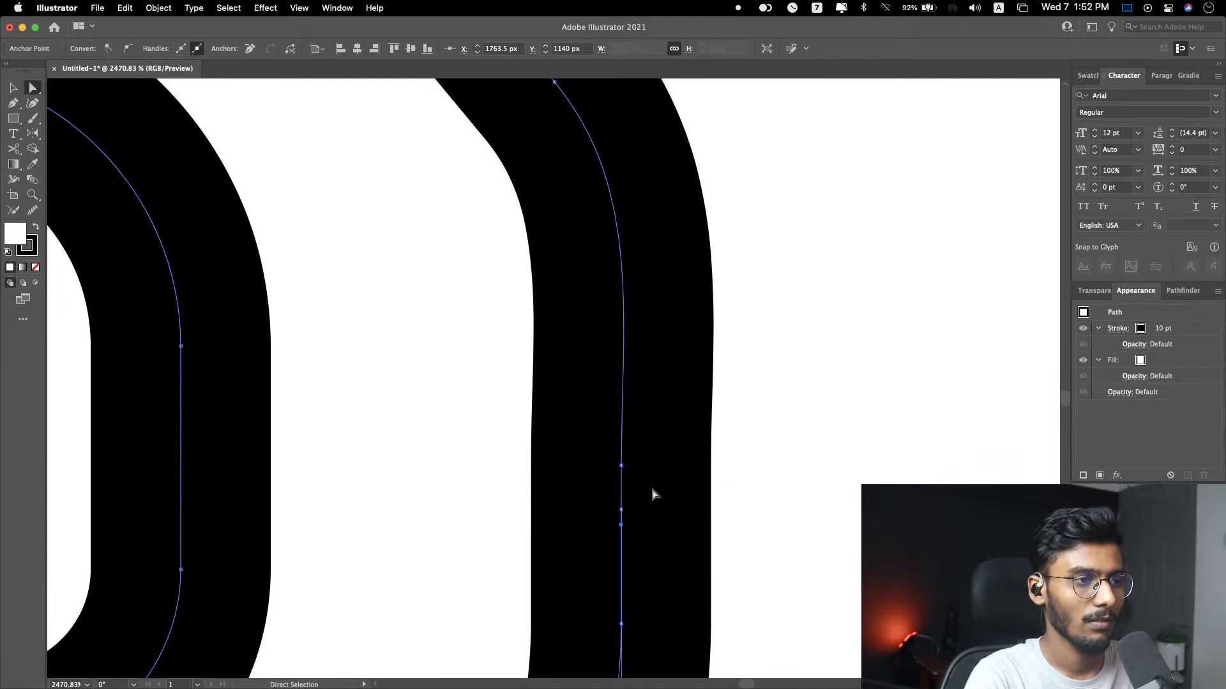
pyautogui.click(927, 255)
pyautogui.scroll(-10, 824, 347)
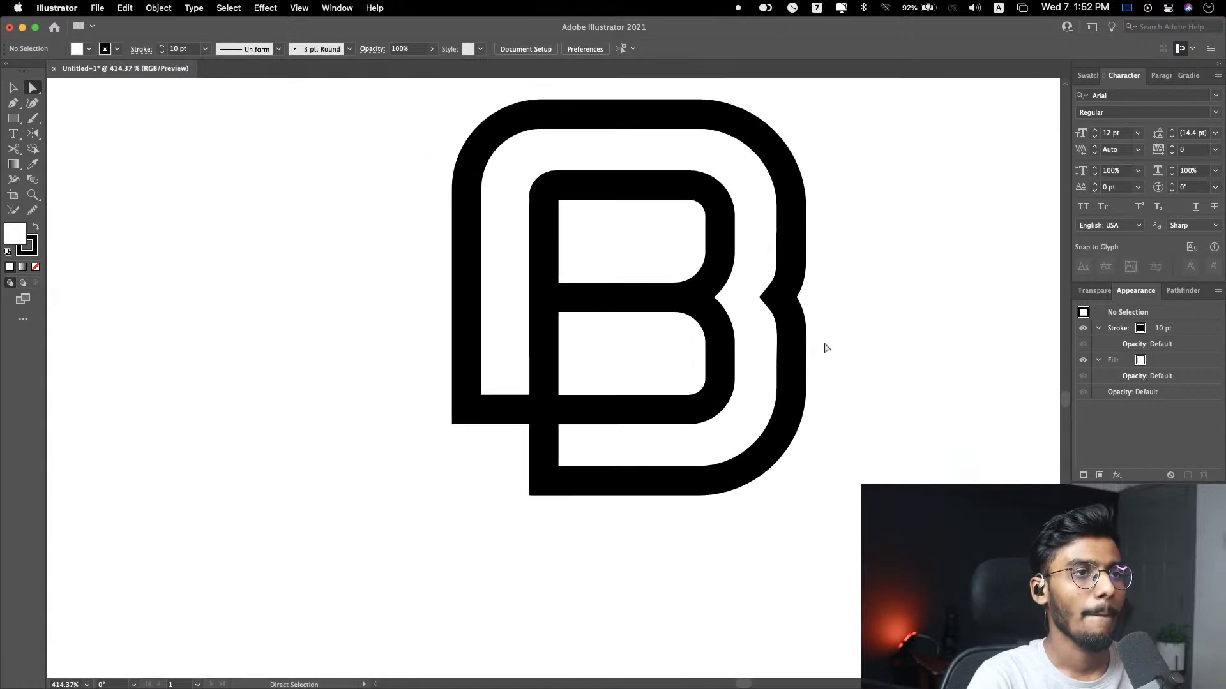
# Step: Move the rounded-corner B directly below the sharp-cornered B
pyautogui.scroll(3, 825, 347)
pyautogui.hscroll(10, 823, 348)
pyautogui.scroll(-1, 830, 357)
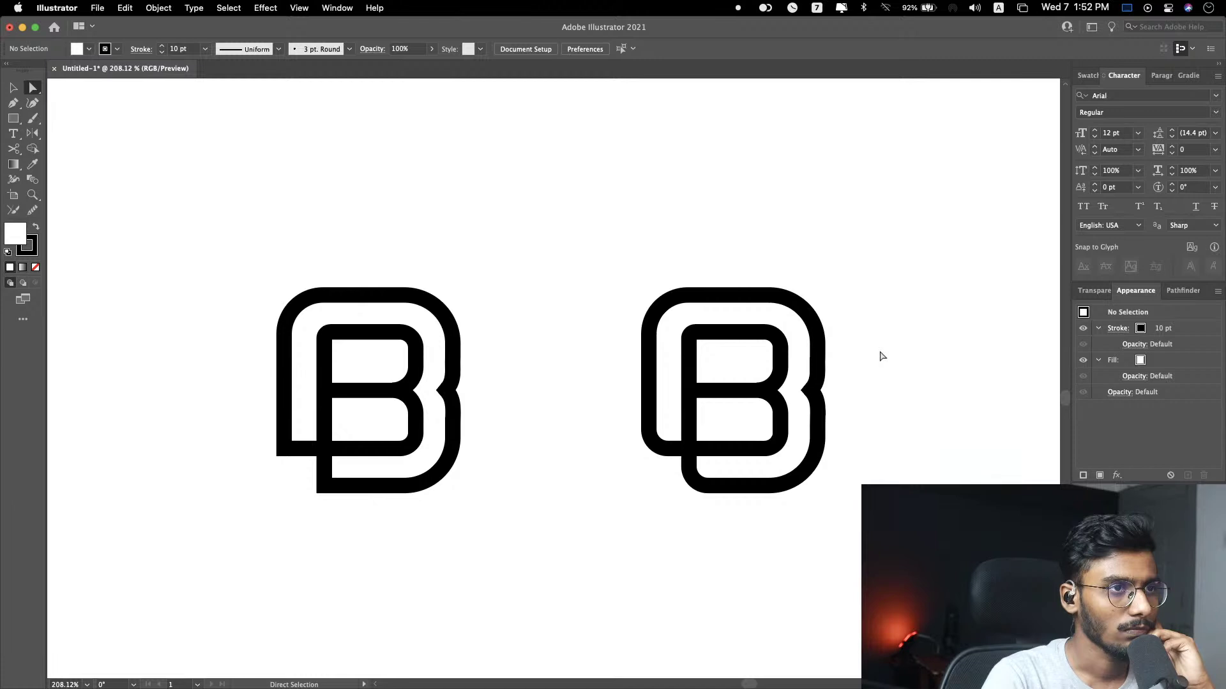
pyautogui.scroll(-5, 879, 353)
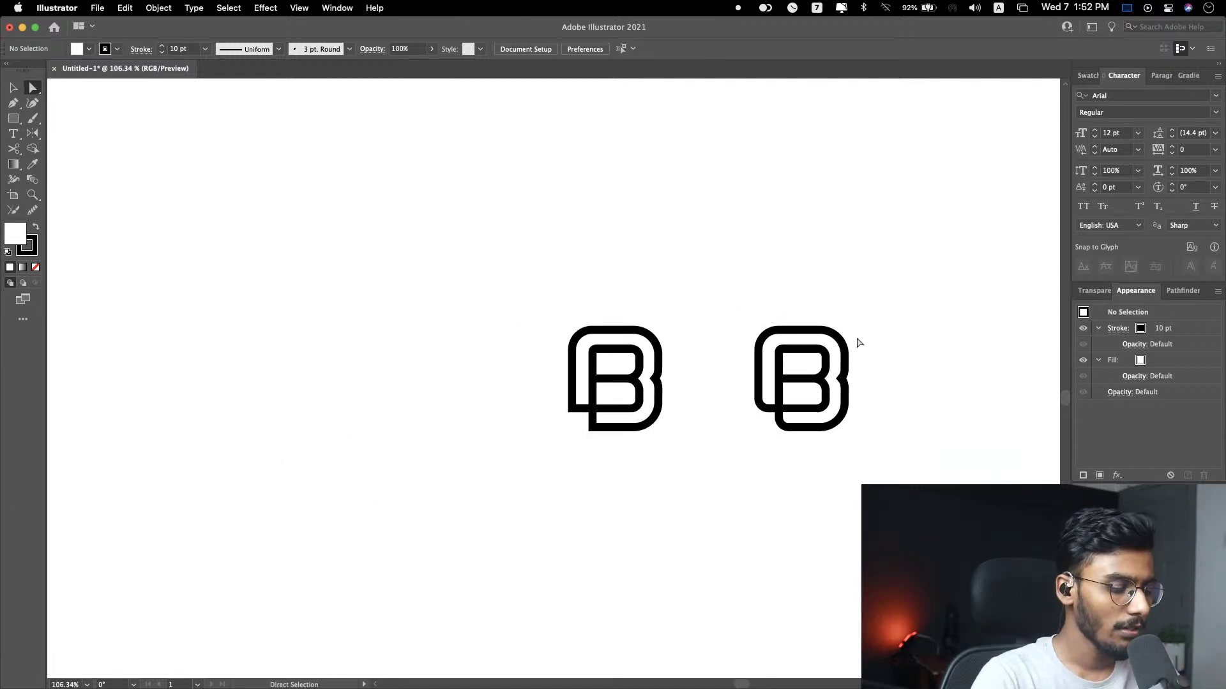
pyautogui.press('v')
pyautogui.click(822, 380)
pyautogui.moveTo(822, 381); pyautogui.dragTo(641, 553)
pyautogui.scroll(-3, 684, 347)
pyautogui.scroll(2, 690, 266)
pyautogui.click(733, 305)
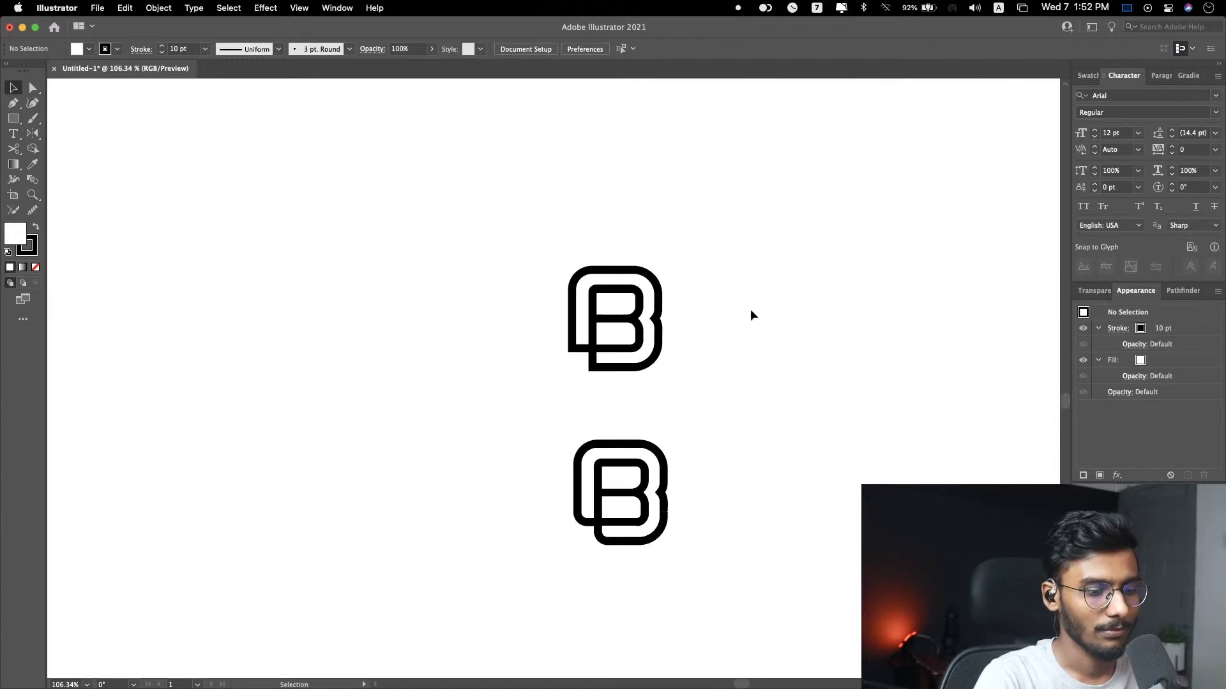
pyautogui.hscroll(1, 750, 325)
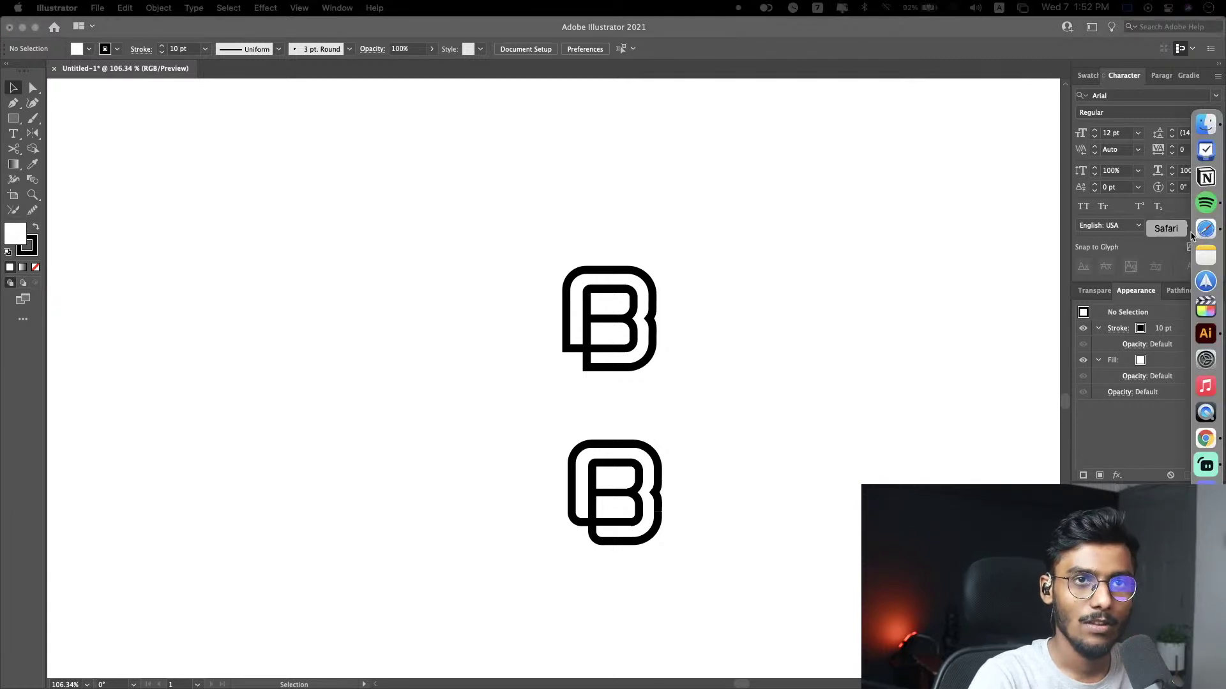
# Step: Switch to Safari's Big Basket logo image results and enlarge the window to fill the screen
pyautogui.rightClick(1205, 229)
pyautogui.click(977, 224)
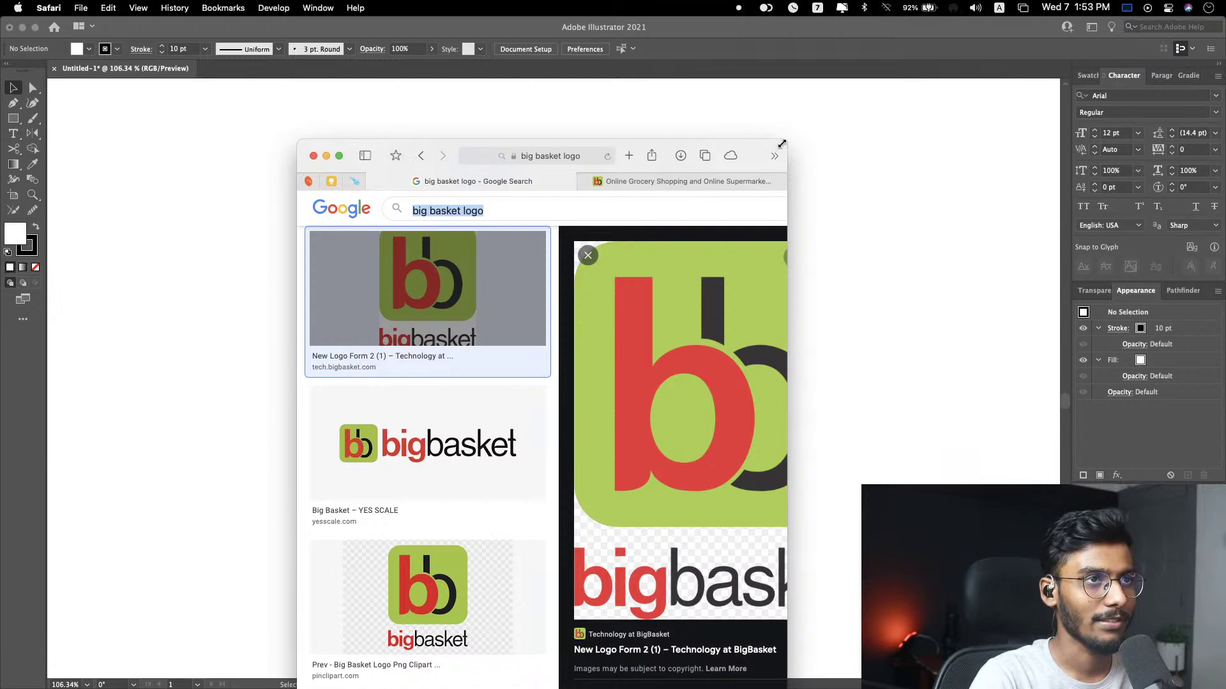
pyautogui.doubleClick(781, 144)
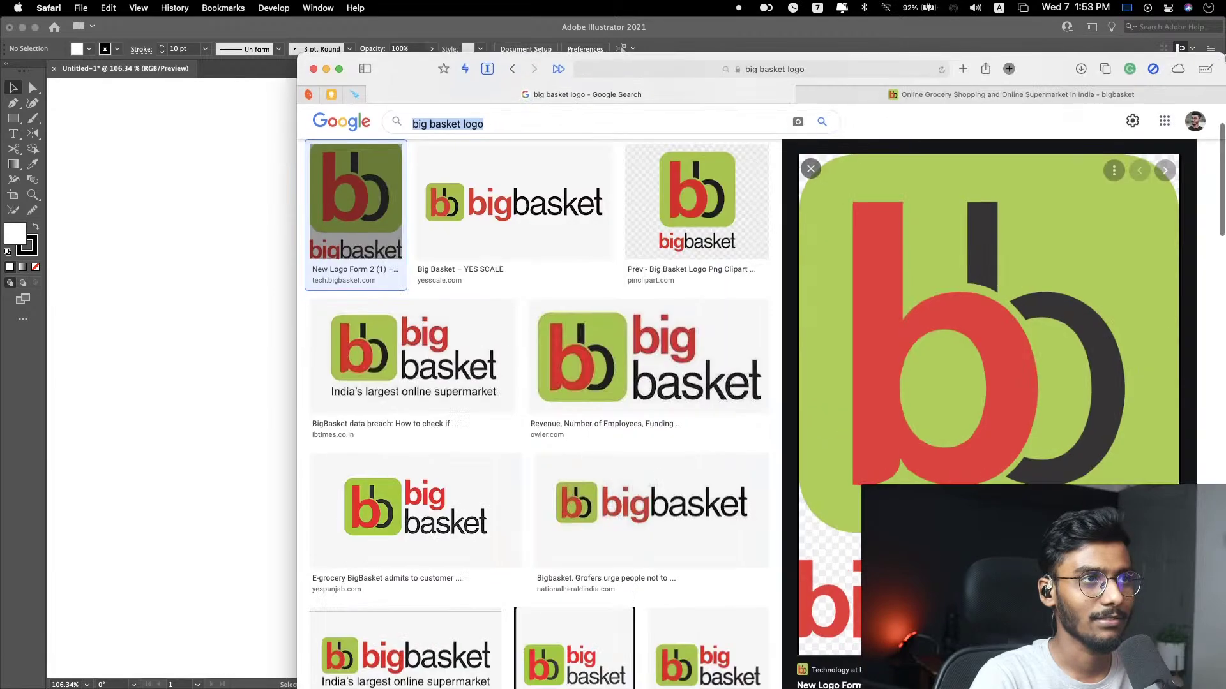
pyautogui.doubleClick(298, 25)
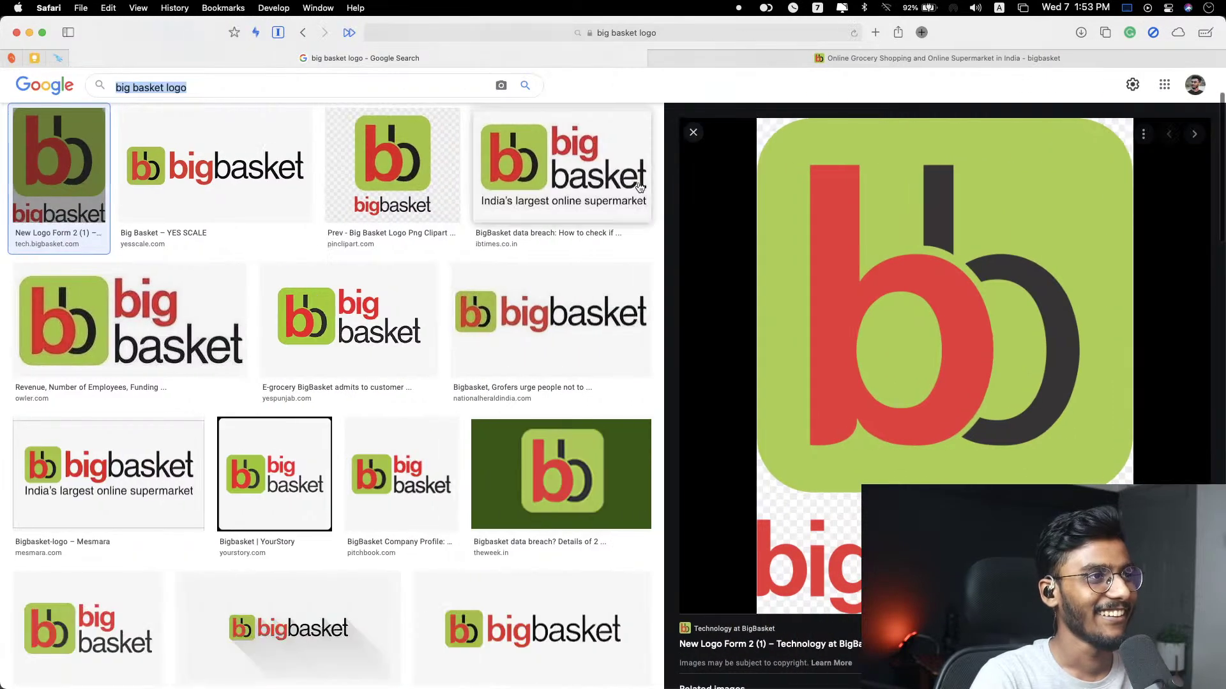
# Step: Search the web for "cred logo" in a new browser tab
pyautogui.click(706, 64)
pyautogui.press('super+t')
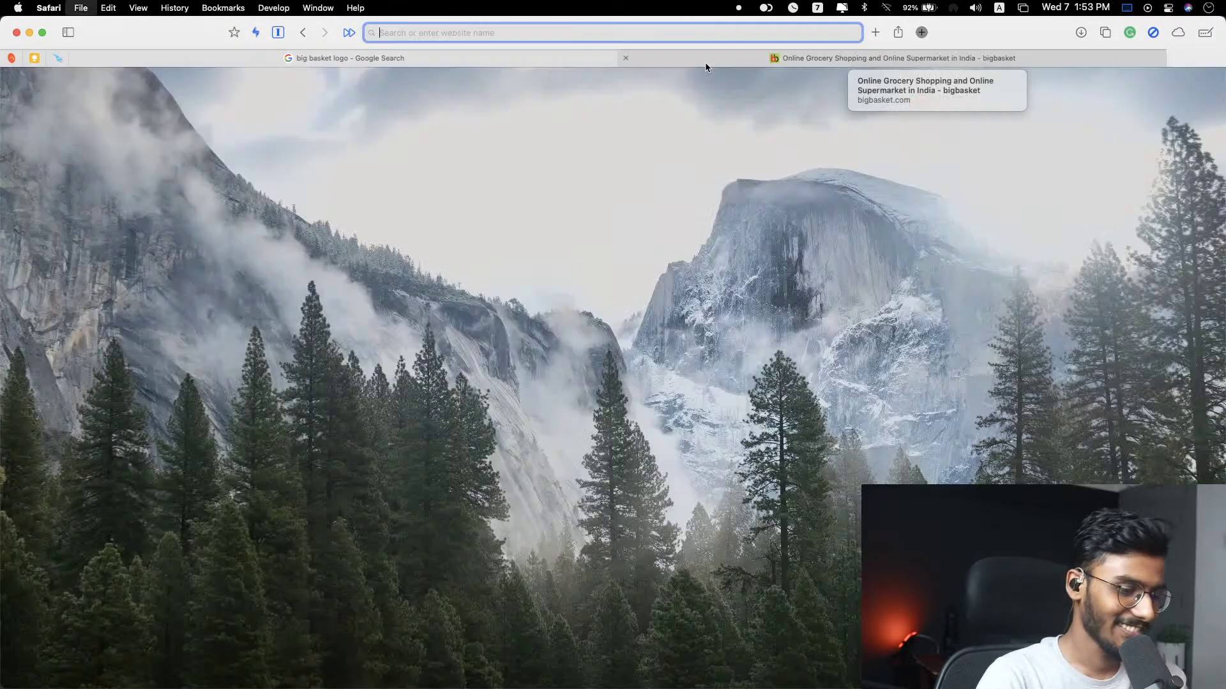
pyautogui.write('cre')
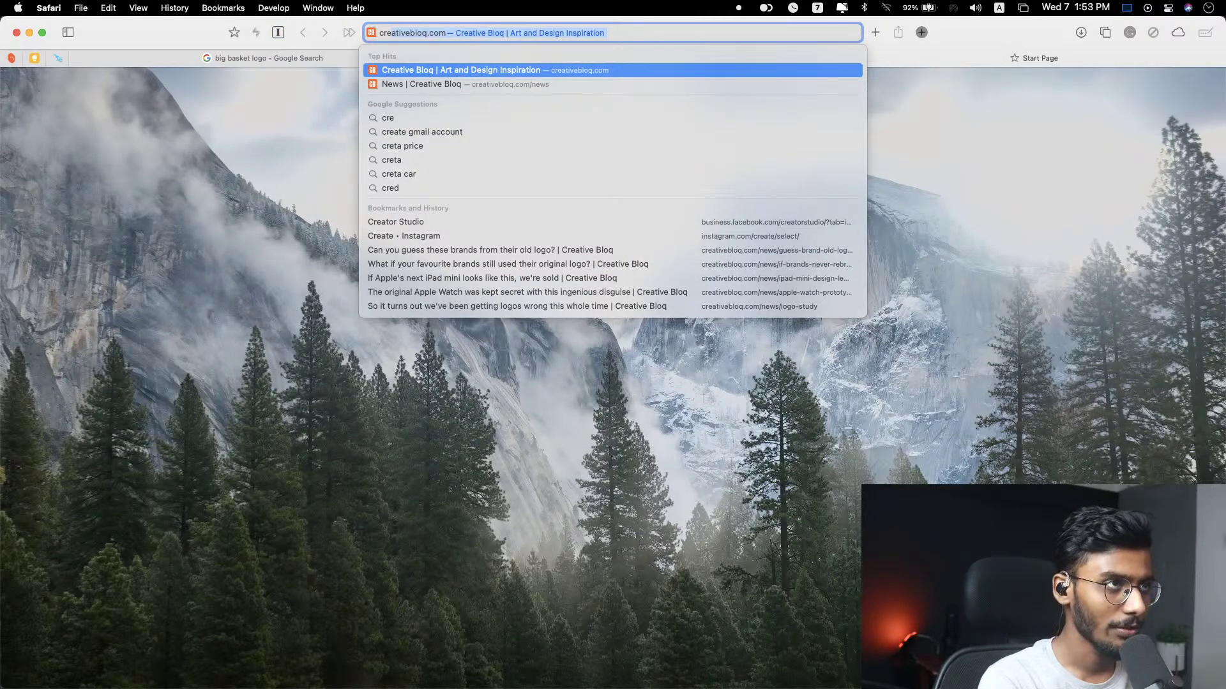
pyautogui.write('d')
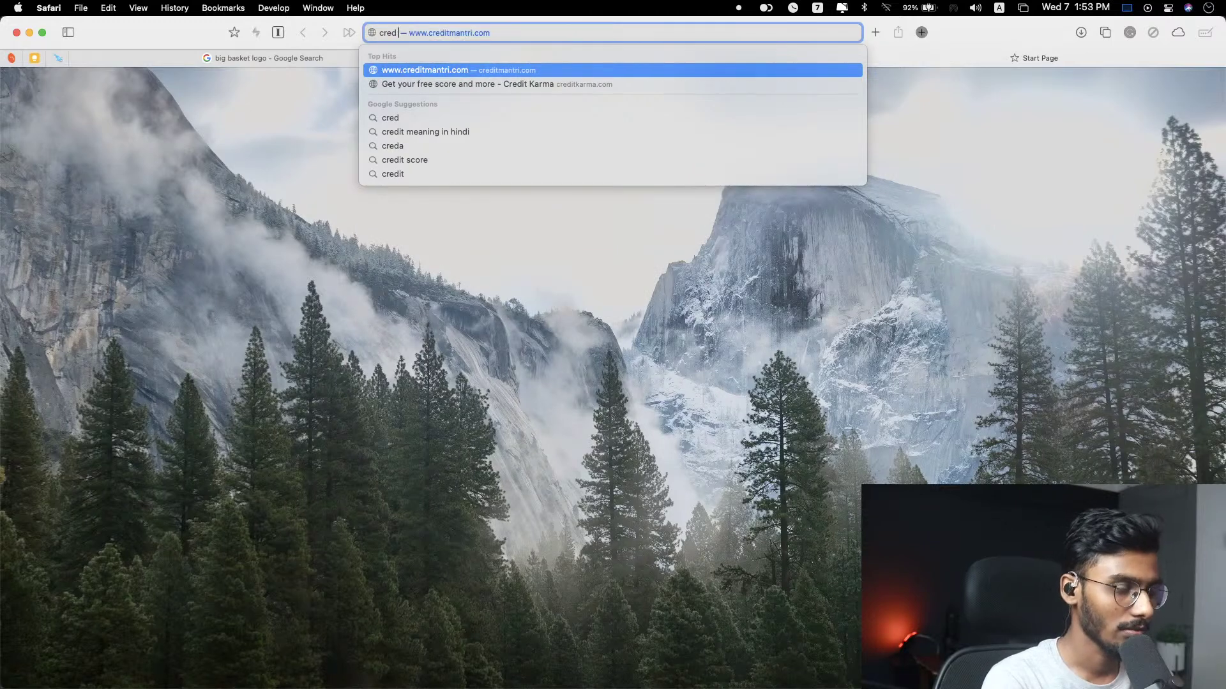
pyautogui.write(' logo')
pyautogui.press('Return')
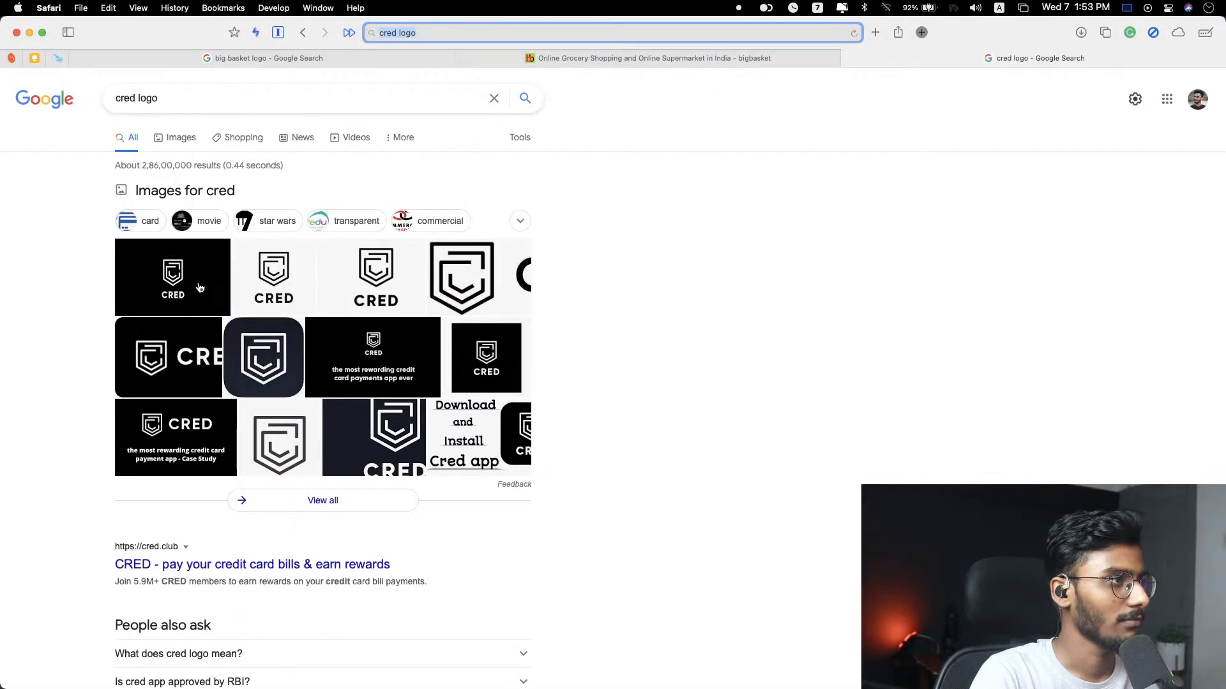
# Step: Examine the CRED logo images, previewing the stacked version and the one with the wordmark beside the shield
pyautogui.click(437, 302)
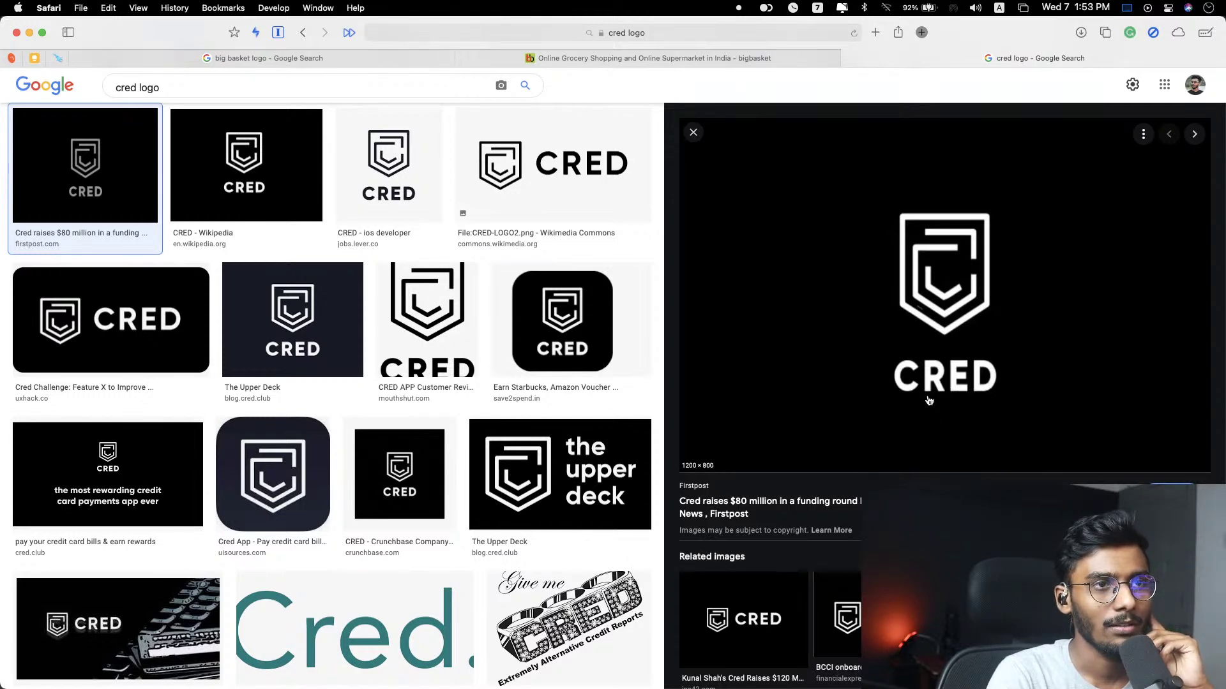
pyautogui.click(837, 616)
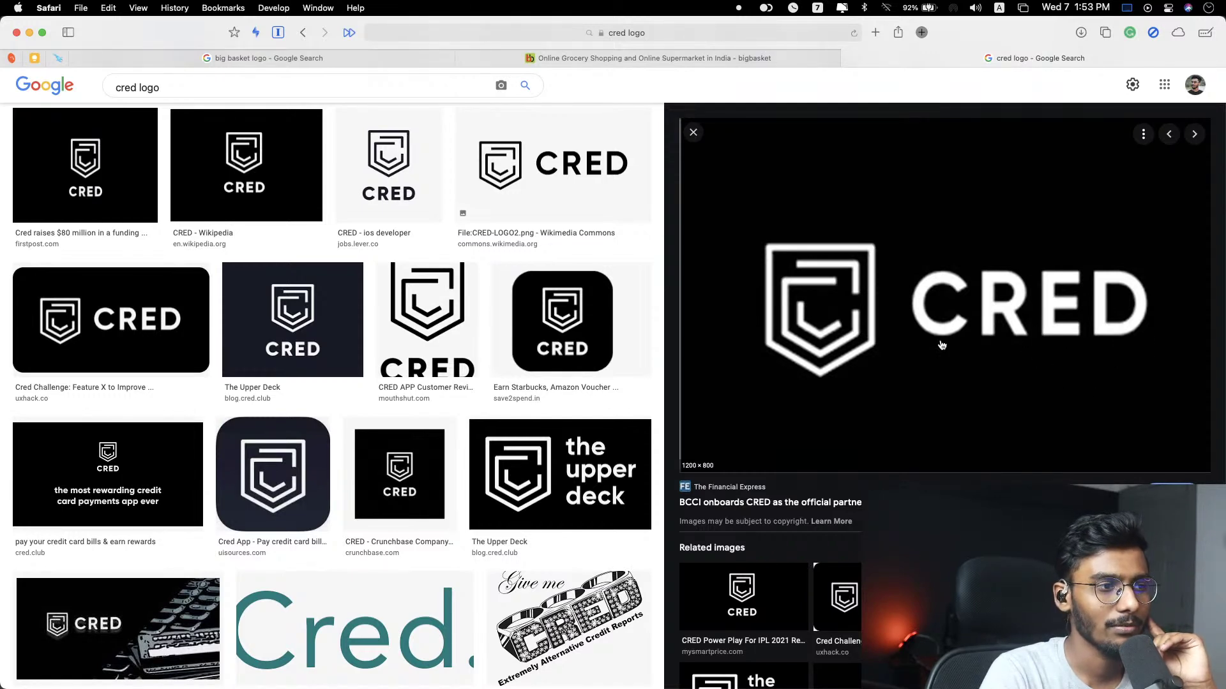
pyautogui.scroll(-5, 428, 443)
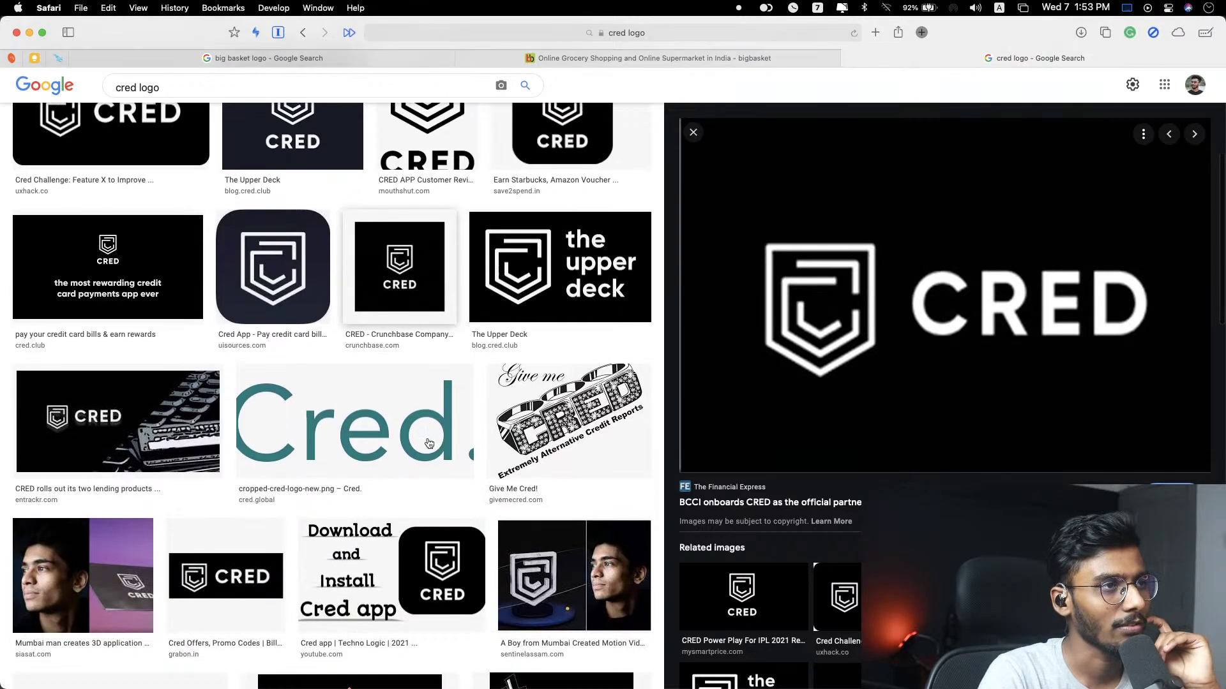
pyautogui.scroll(5, 428, 443)
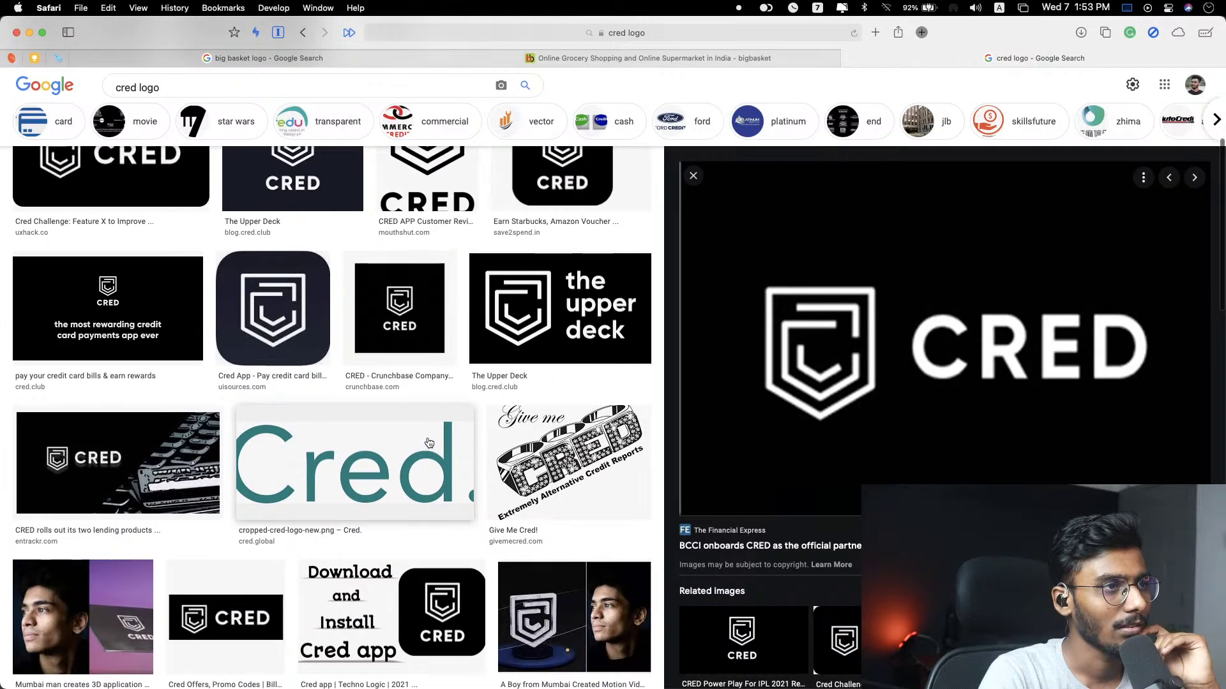
pyautogui.scroll(-5, 428, 443)
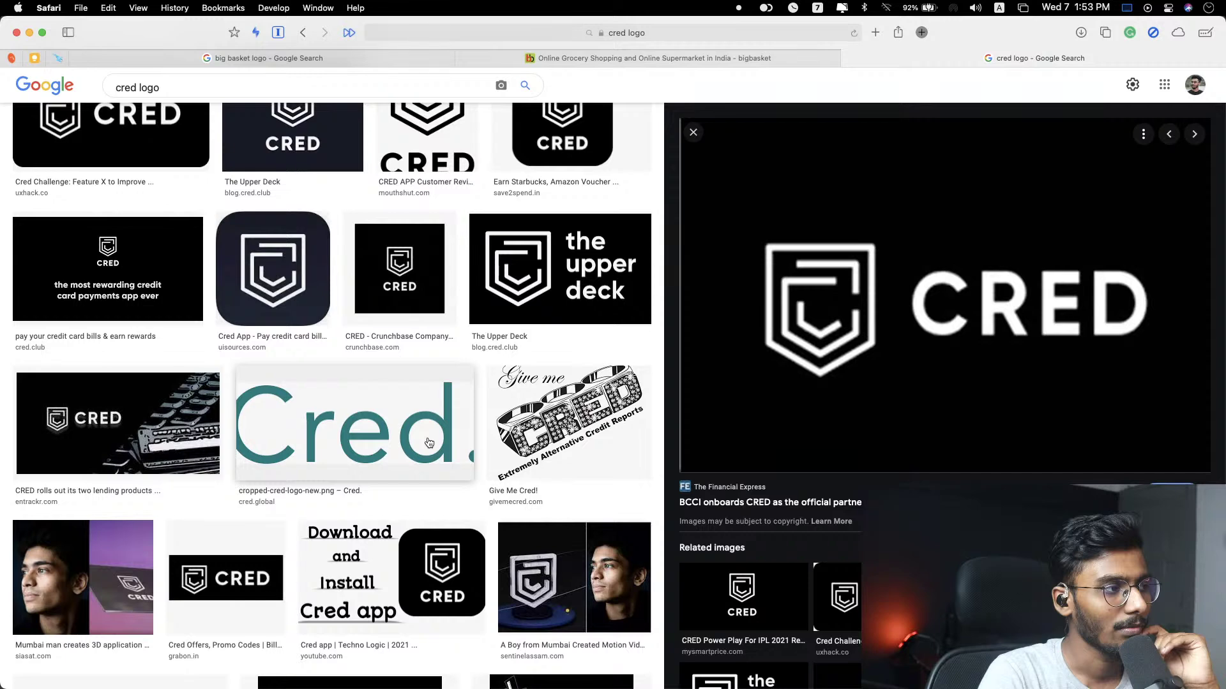
pyautogui.scroll(5, 429, 443)
# Step: Switch back to Illustrator and add the text "Big Basket" to the right of the sharp-cornered B
pyautogui.click(1210, 334)
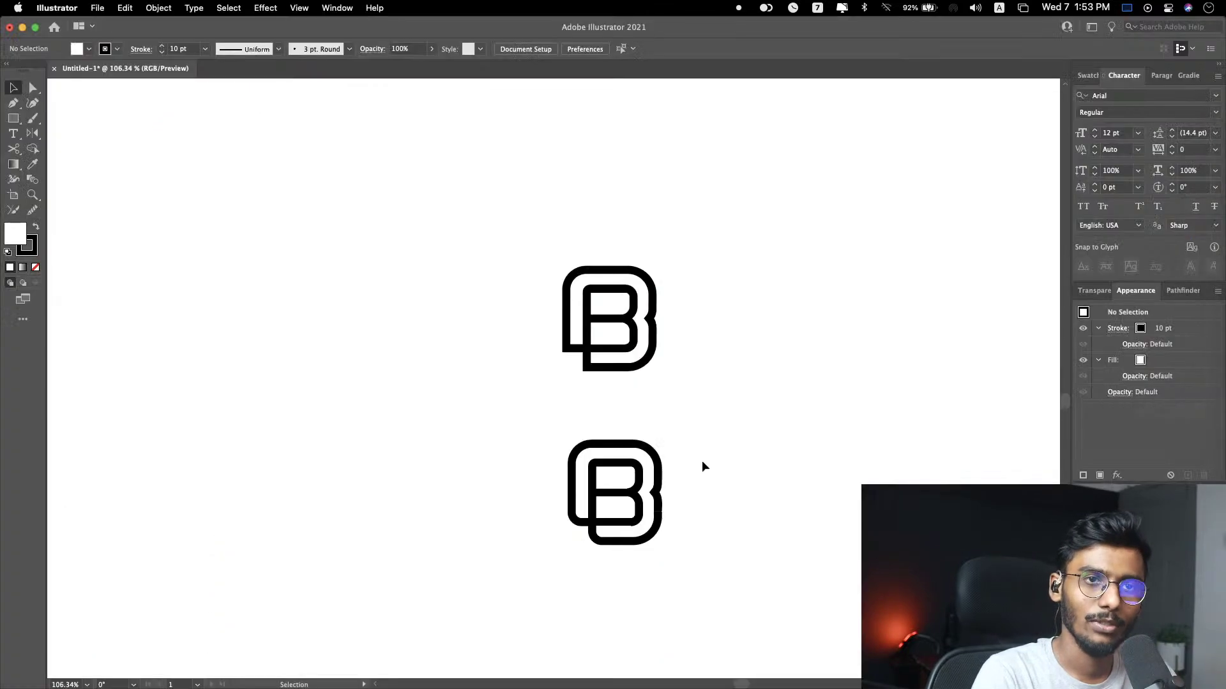
pyautogui.scroll(-3, 745, 435)
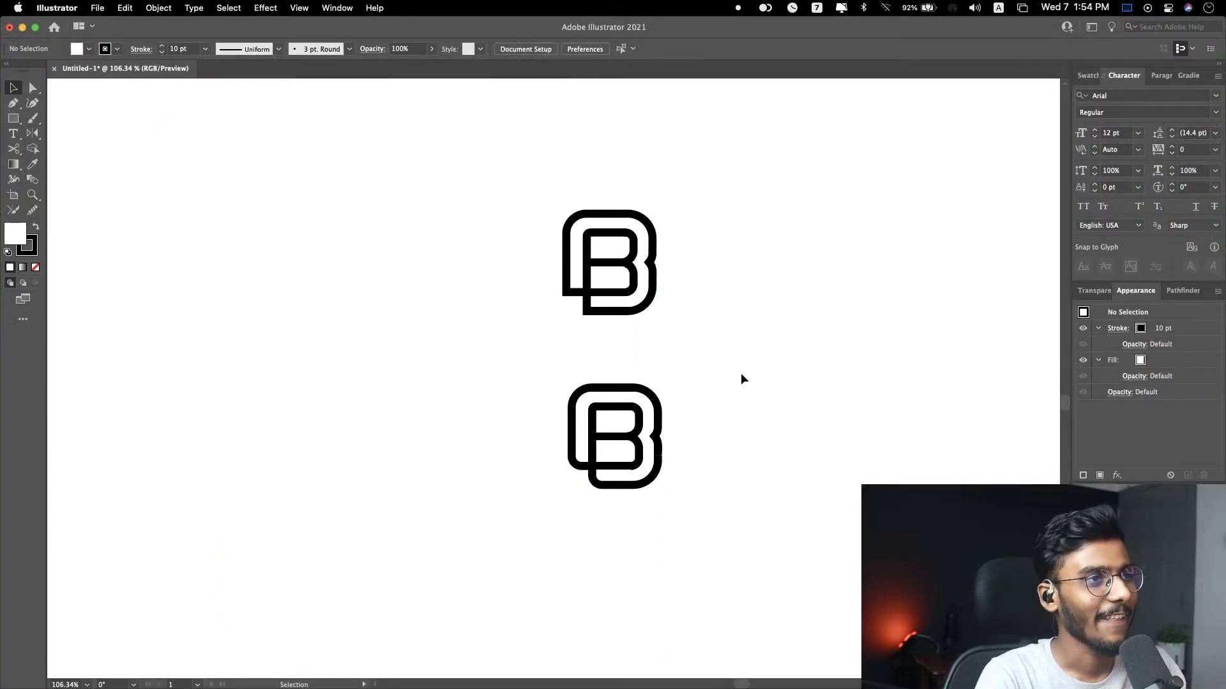
pyautogui.press('t')
pyautogui.click(722, 227)
pyautogui.write('Big Basket')
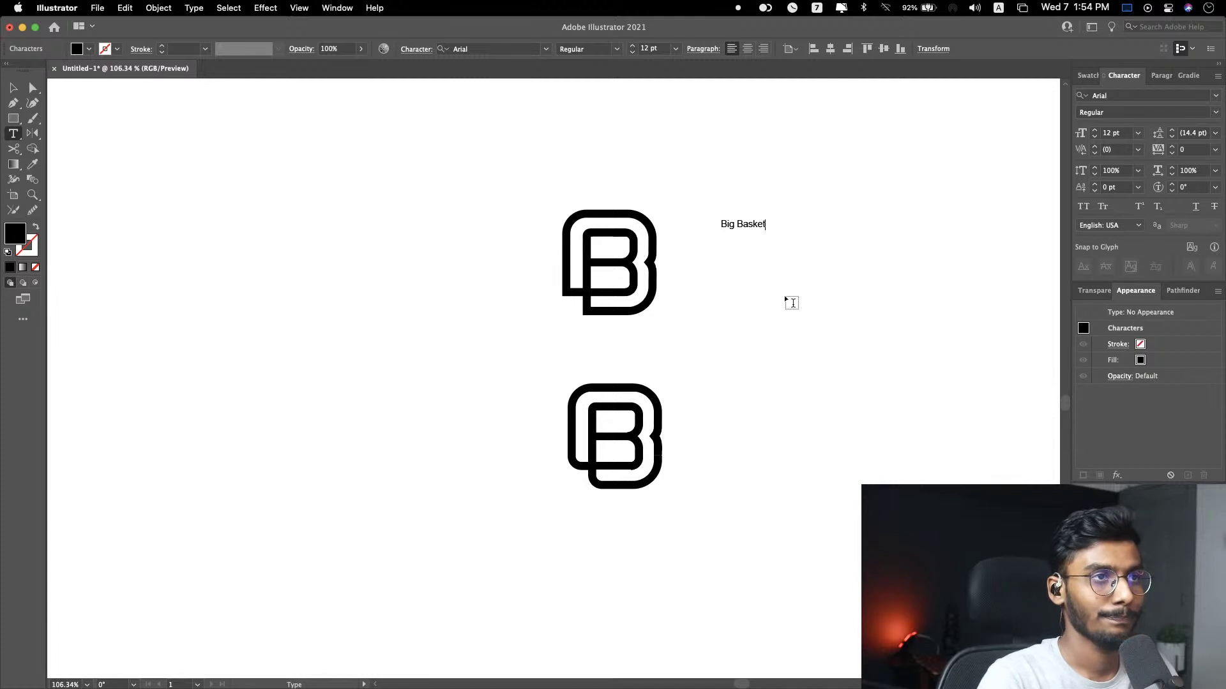
pyautogui.press('Escape')
# Step: Enlarge the Big Basket text to about 97 pt beside the sharp-cornered B and move the rounded-corner B further down
pyautogui.moveTo(769, 227); pyautogui.dragTo(919, 389)
pyautogui.moveTo(879, 260)
pyautogui.mouseDown()
pyautogui.moveTo(821, 282)
pyautogui.moveTo(903, 274)
pyautogui.moveTo(864, 277)
pyautogui.mouseUp()
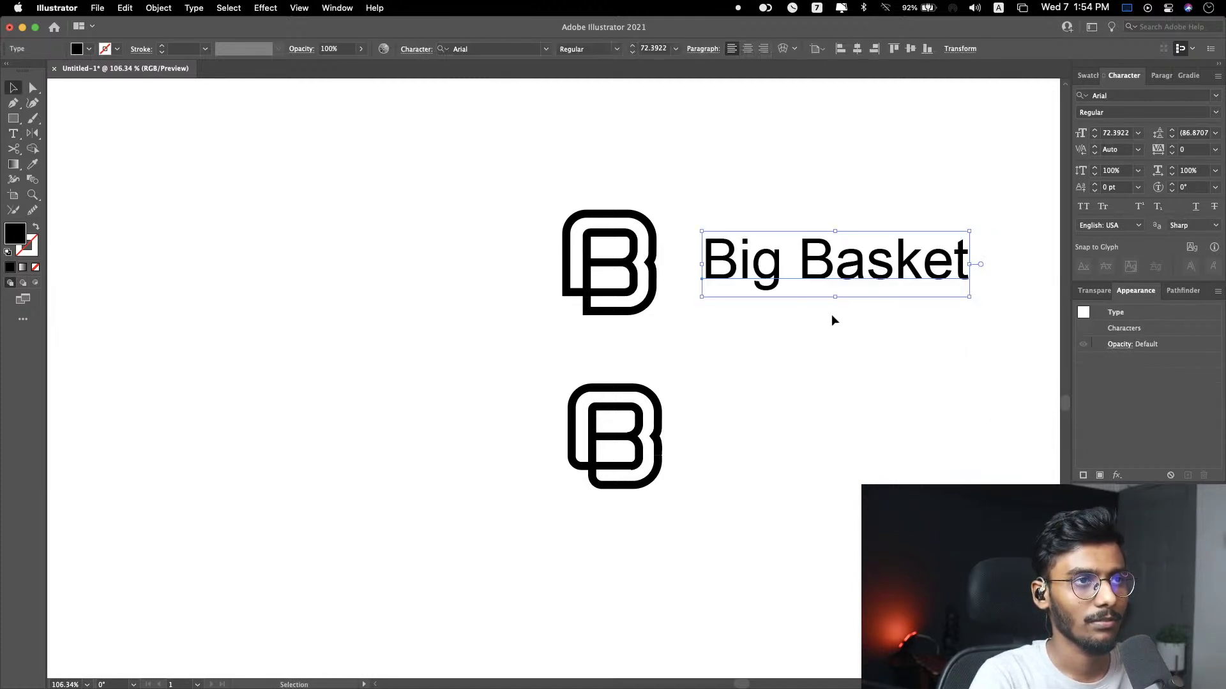
pyautogui.scroll(-3, 830, 328)
pyautogui.hscroll(5, 829, 328)
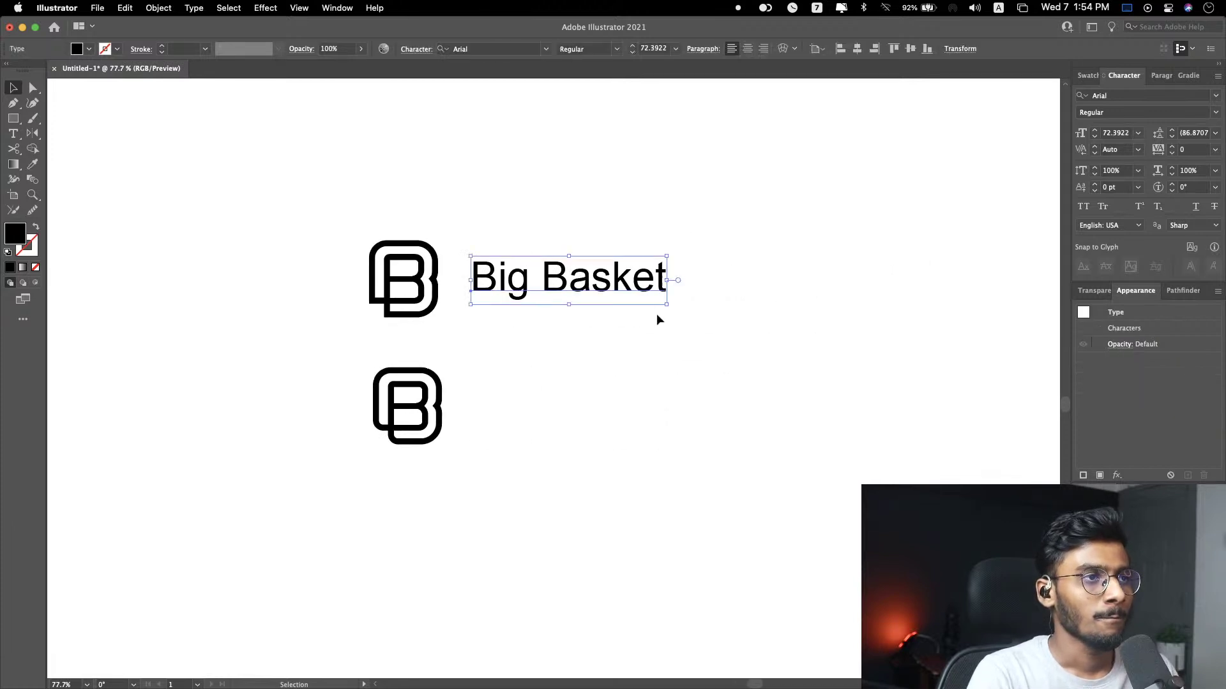
pyautogui.moveTo(667, 257); pyautogui.dragTo(735, 249)
pyautogui.click(740, 255)
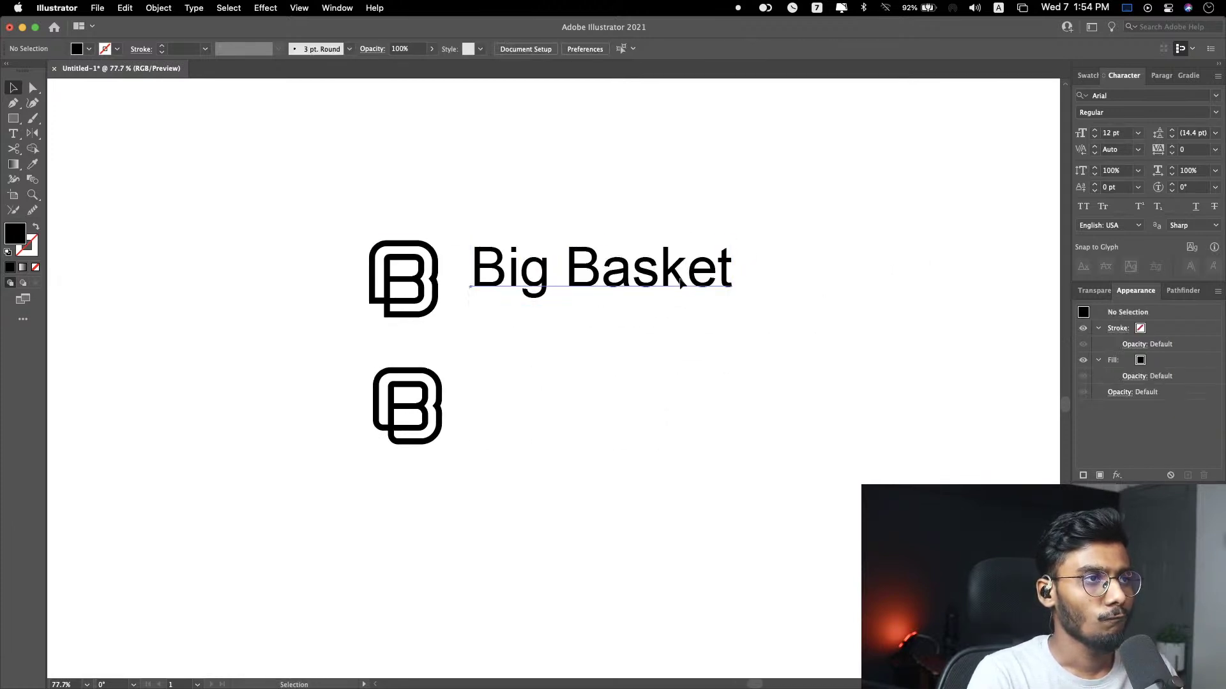
pyautogui.moveTo(681, 283); pyautogui.dragTo(673, 292)
pyautogui.click(406, 442)
pyautogui.moveTo(428, 410); pyautogui.dragTo(428, 481)
# Step: Set the Big Basket text's tracking to -20 and its font to Montserrat
pyautogui.click(575, 297)
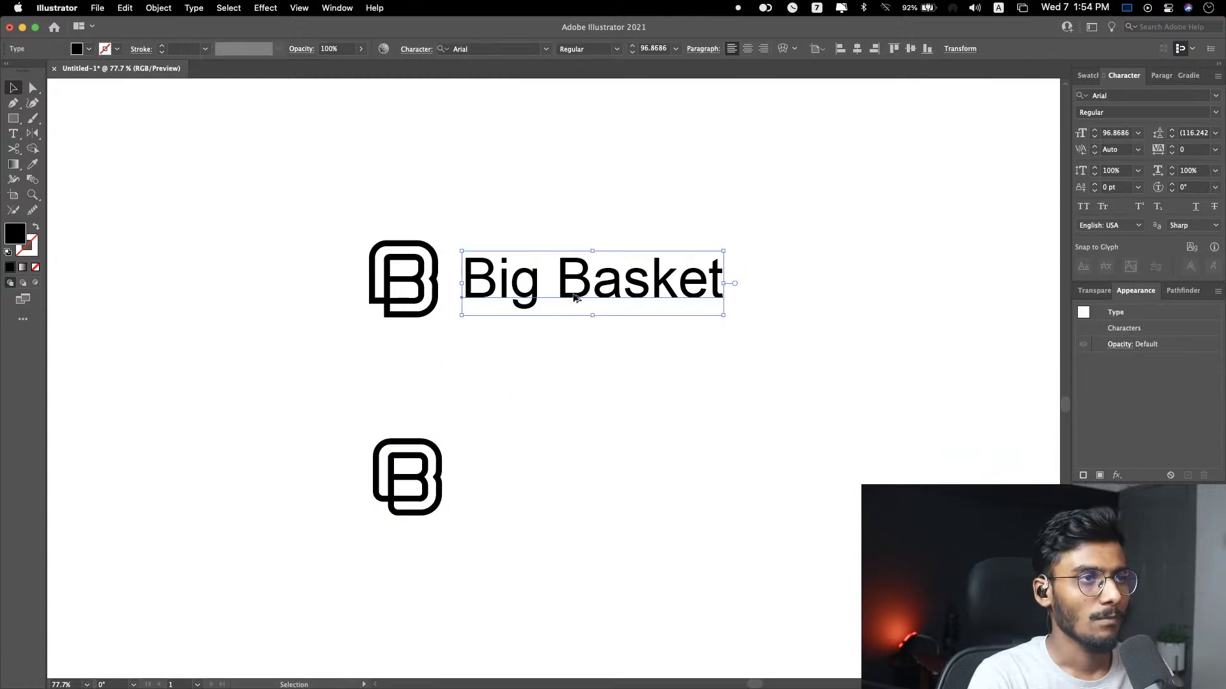
pyautogui.hotkey('alt', 'Left')
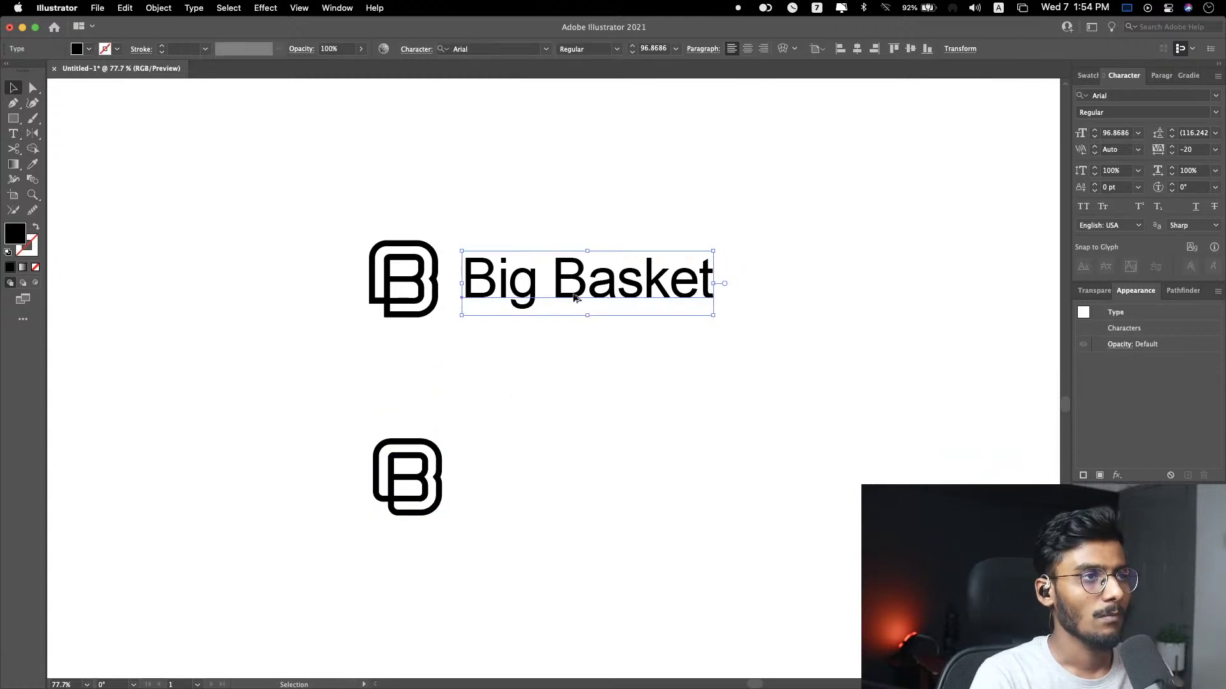
pyautogui.click(548, 49)
pyautogui.press('Return')
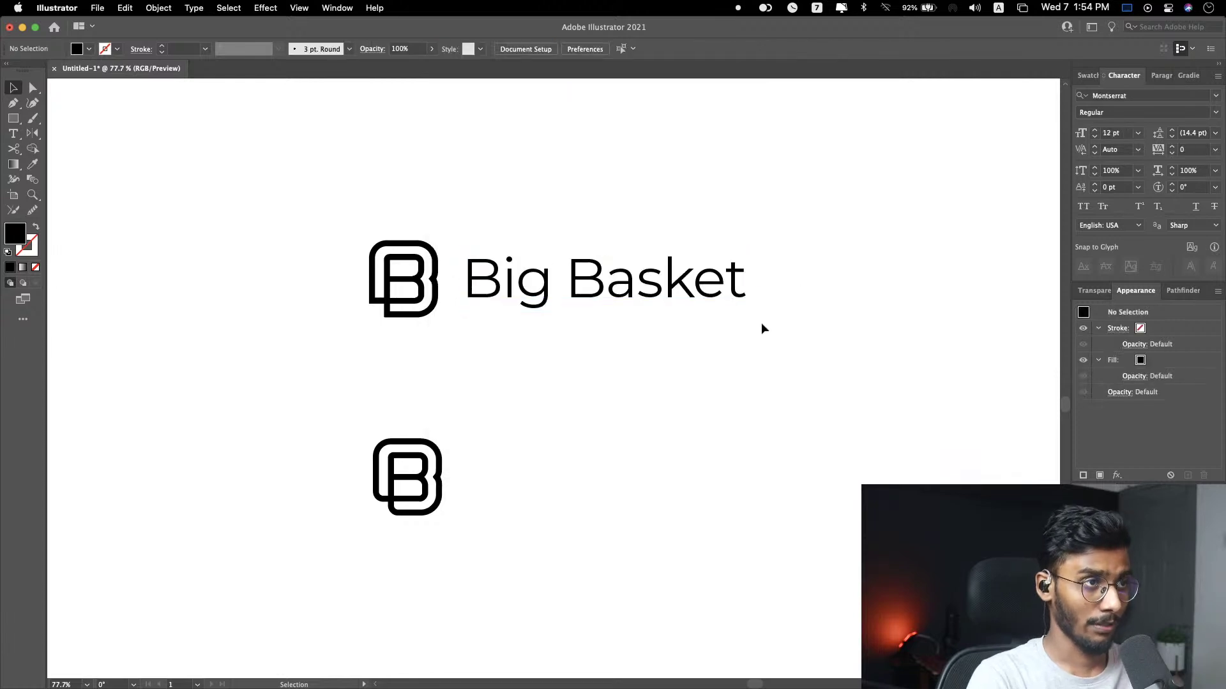
pyautogui.click(821, 268)
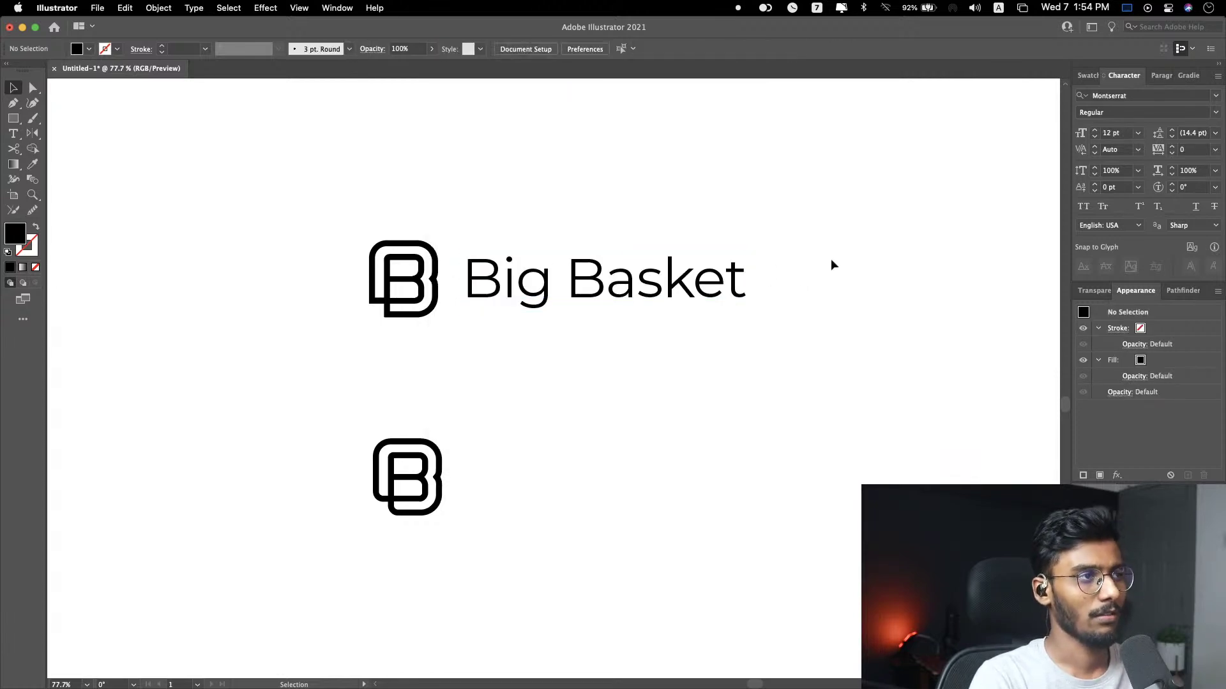
# Step: Set the Big Basket text to Medium weight and nudge it slightly closer to the sharp-cornered B
pyautogui.click(747, 269)
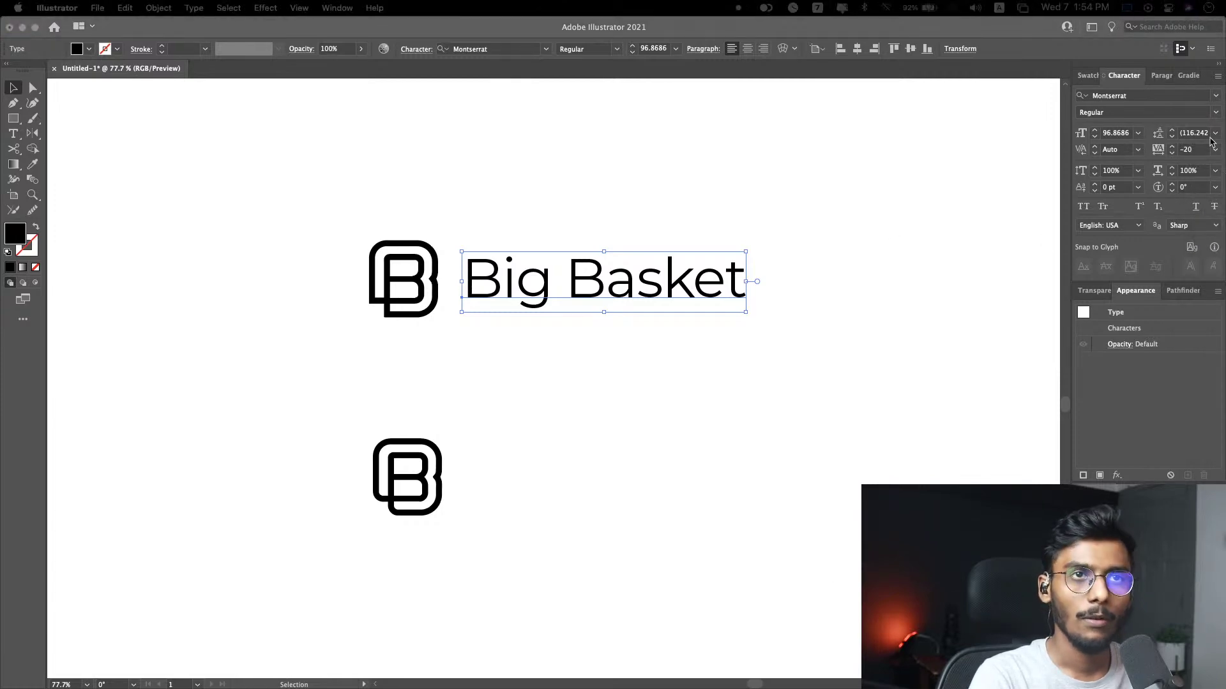
pyautogui.click(1217, 114)
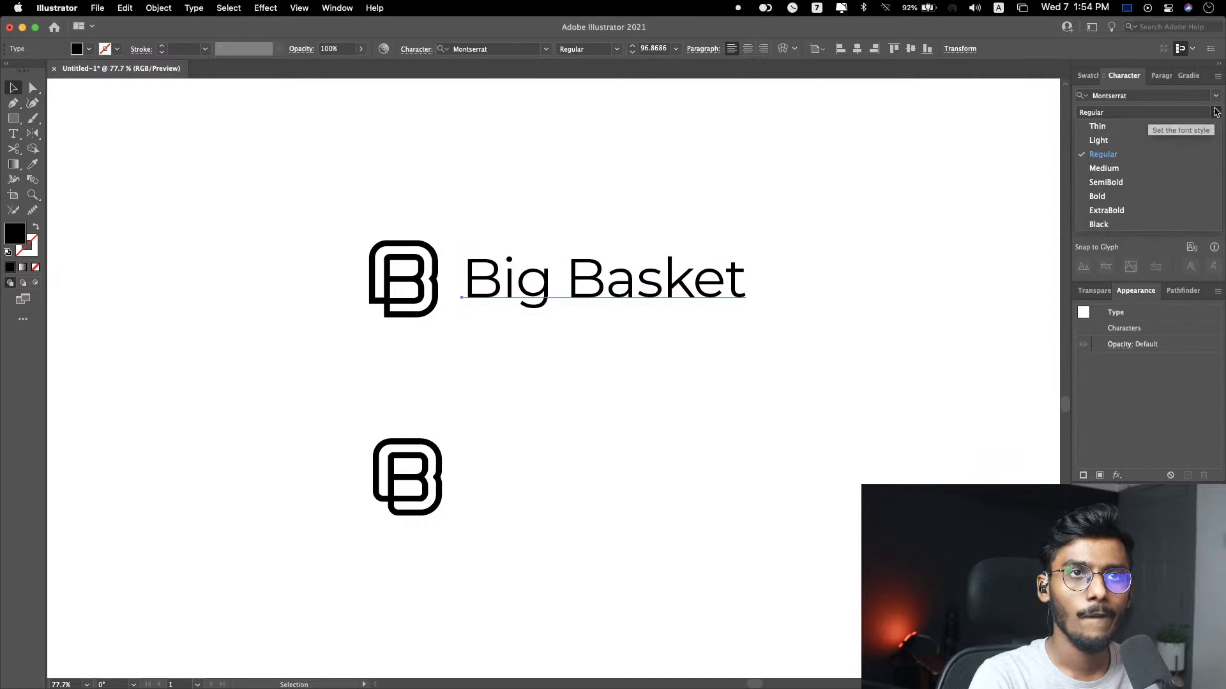
pyautogui.click(1186, 168)
pyautogui.click(939, 243)
pyautogui.click(694, 274)
pyautogui.click(754, 182)
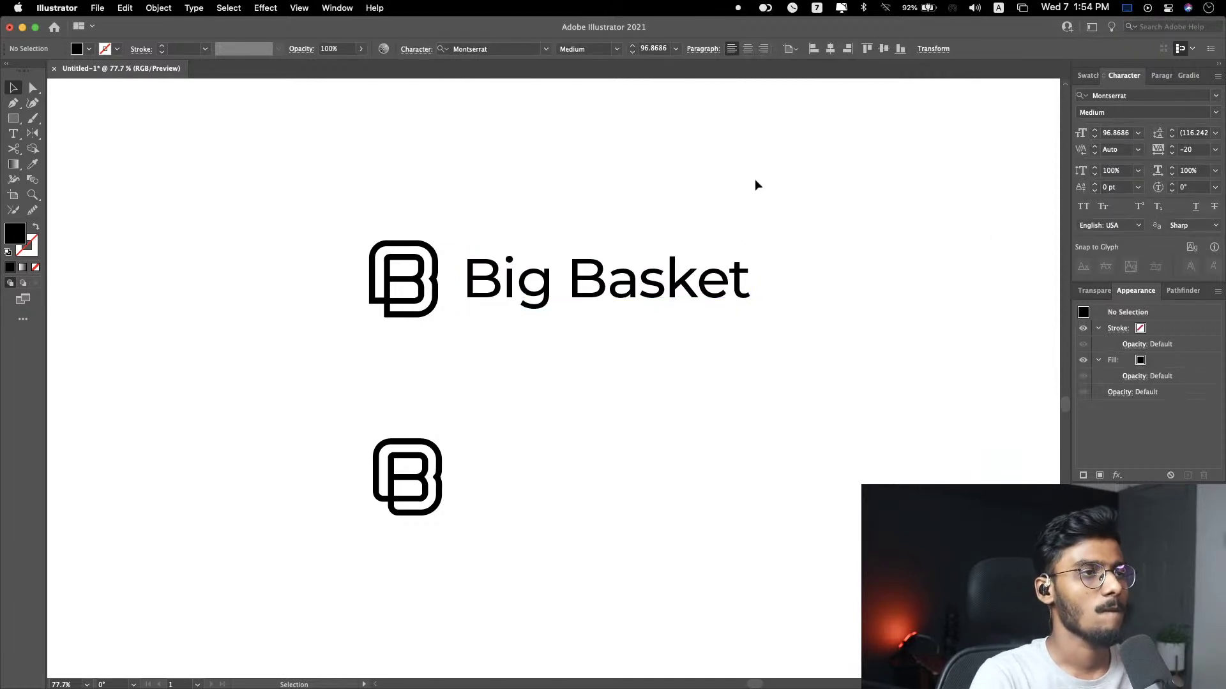
pyautogui.moveTo(630, 291); pyautogui.dragTo(624, 288)
pyautogui.click(539, 440)
# Step: Move the rounded-corner B to the artboard's upper right and shift the sharp-cornered B with its wordmark to the left
pyautogui.press('super+0')
pyautogui.moveTo(534, 421); pyautogui.dragTo(434, 509)
pyautogui.moveTo(497, 450); pyautogui.dragTo(740, 186)
pyautogui.click(472, 400)
pyautogui.moveTo(447, 341); pyautogui.dragTo(336, 331)
pyautogui.click(286, 238)
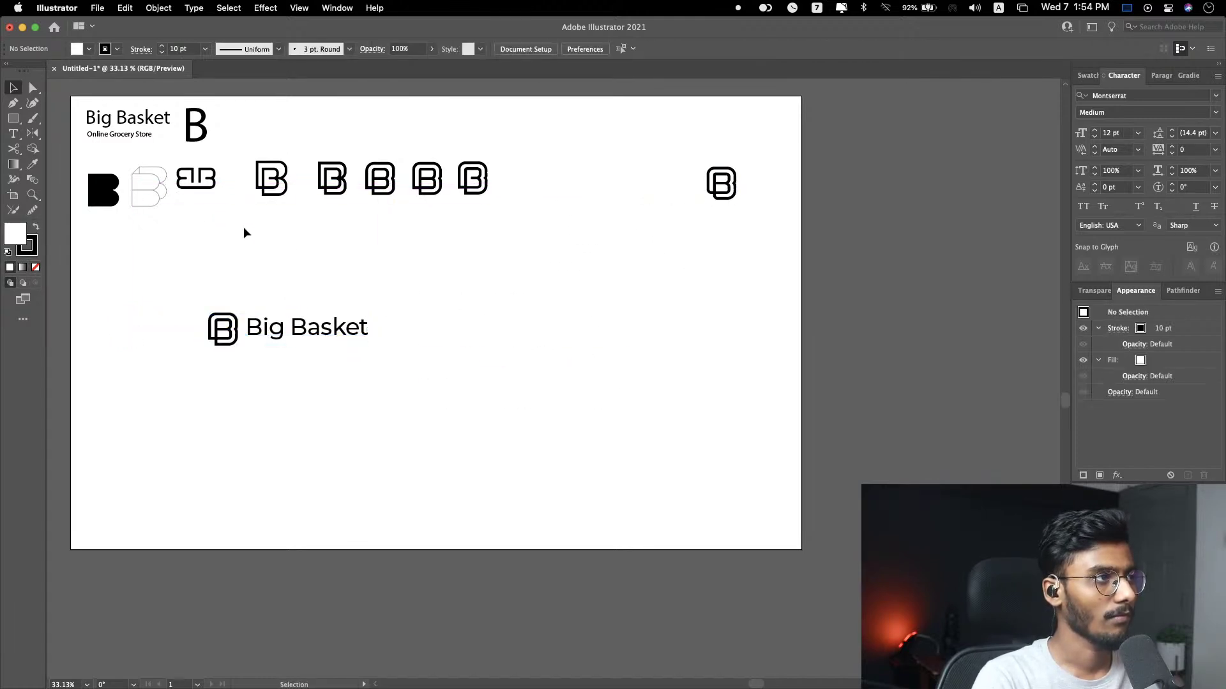
# Step: Move the sharp-cornered B and its Big Basket wordmark together slightly further left and up
pyautogui.scroll(3, 207, 210)
pyautogui.hscroll(-7, 209, 228)
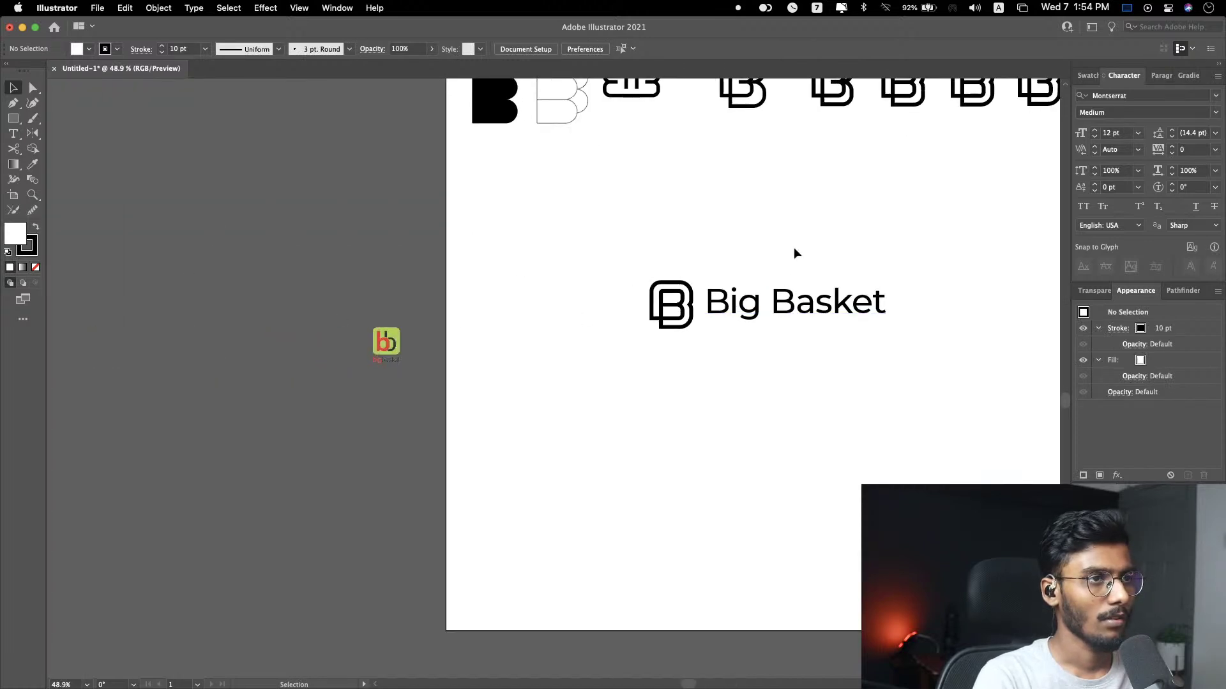
pyautogui.moveTo(798, 255); pyautogui.dragTo(660, 368)
pyautogui.moveTo(759, 310); pyautogui.dragTo(702, 290)
pyautogui.click(906, 246)
pyautogui.scroll(3, 868, 234)
pyautogui.hscroll(4, 848, 258)
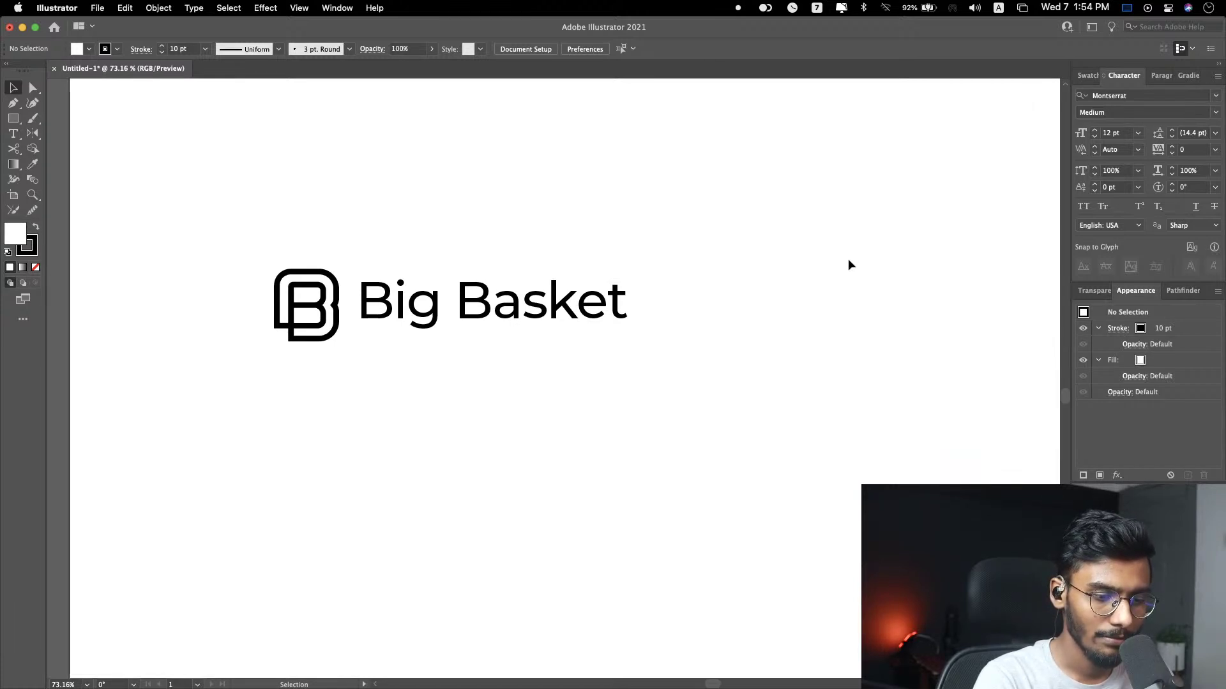
# Step: Move the sharp-cornered B and its Big Basket wordmark together further up the artboard
pyautogui.moveTo(741, 205); pyautogui.dragTo(326, 351)
pyautogui.click(560, 251)
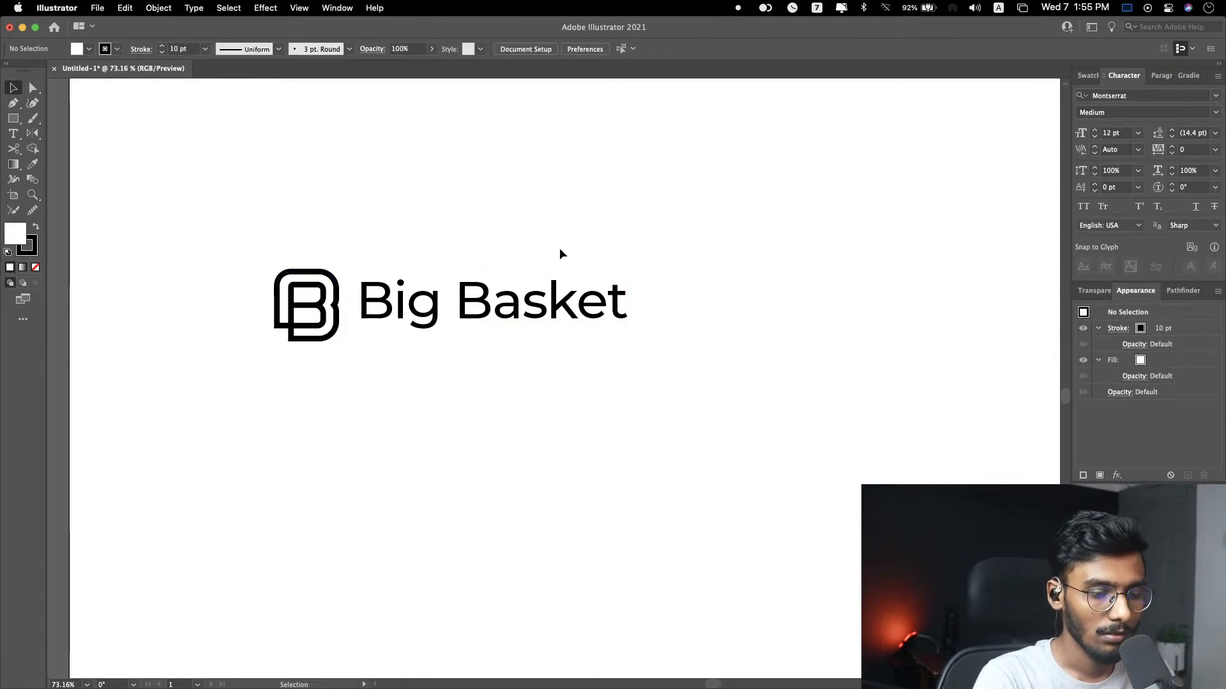
pyautogui.moveTo(265, 183); pyautogui.dragTo(503, 385)
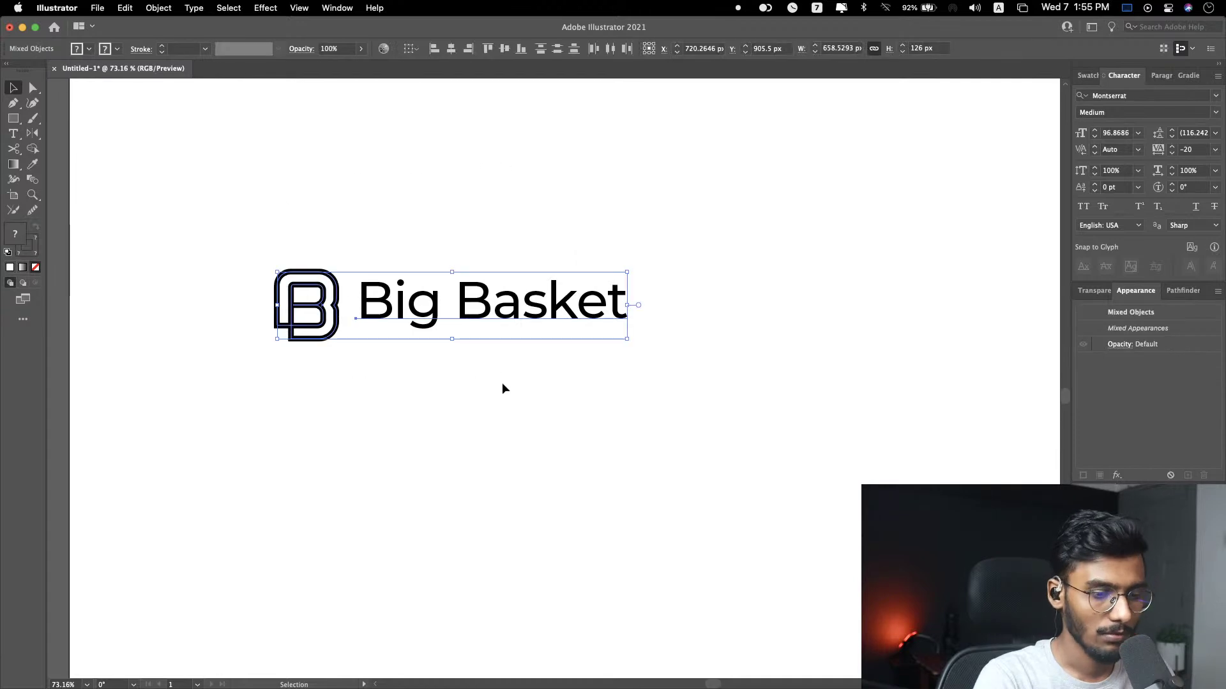
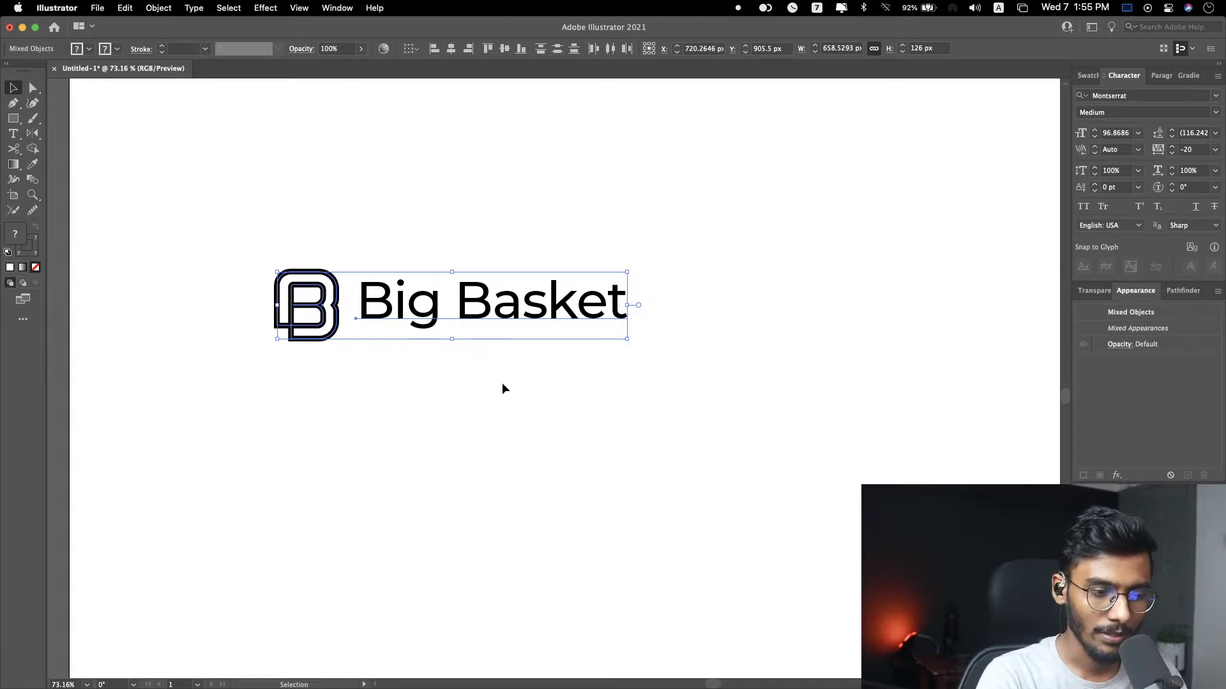
pyautogui.moveTo(252, 220); pyautogui.dragTo(531, 235)
pyautogui.click(766, 278)
pyautogui.hscroll(2, 767, 279)
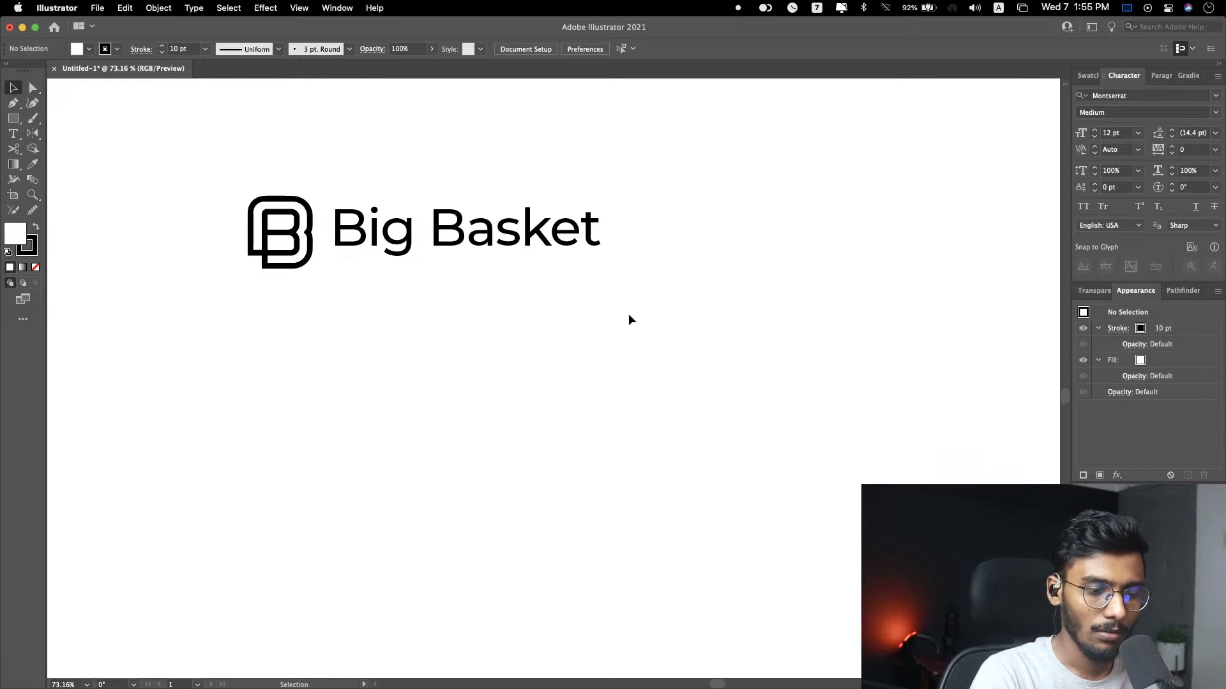
pyautogui.moveTo(213, 304); pyautogui.dragTo(486, 231)
pyautogui.click(966, 264)
# Step: Duplicate the B and wordmark lockup directly below the original and set the copy's text to Helvetica Now Display Medium
pyautogui.moveTo(674, 173); pyautogui.dragTo(173, 322)
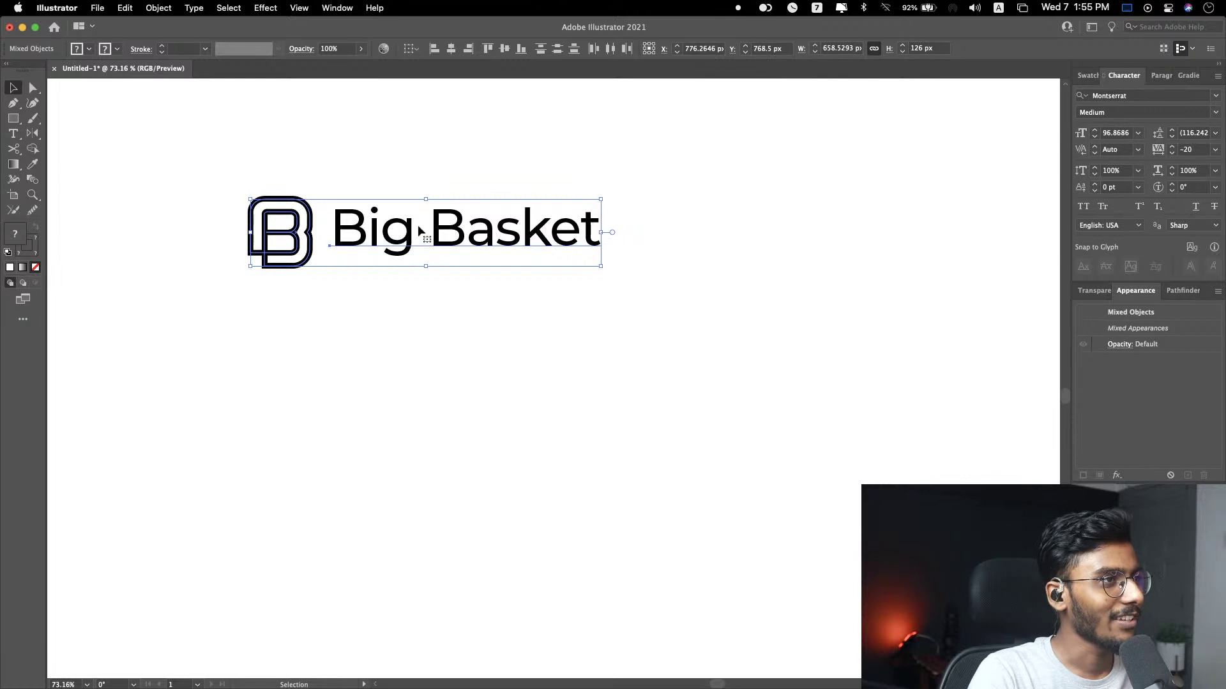
pyautogui.moveTo(398, 241); pyautogui.dragTo(423, 364)
pyautogui.click(424, 364)
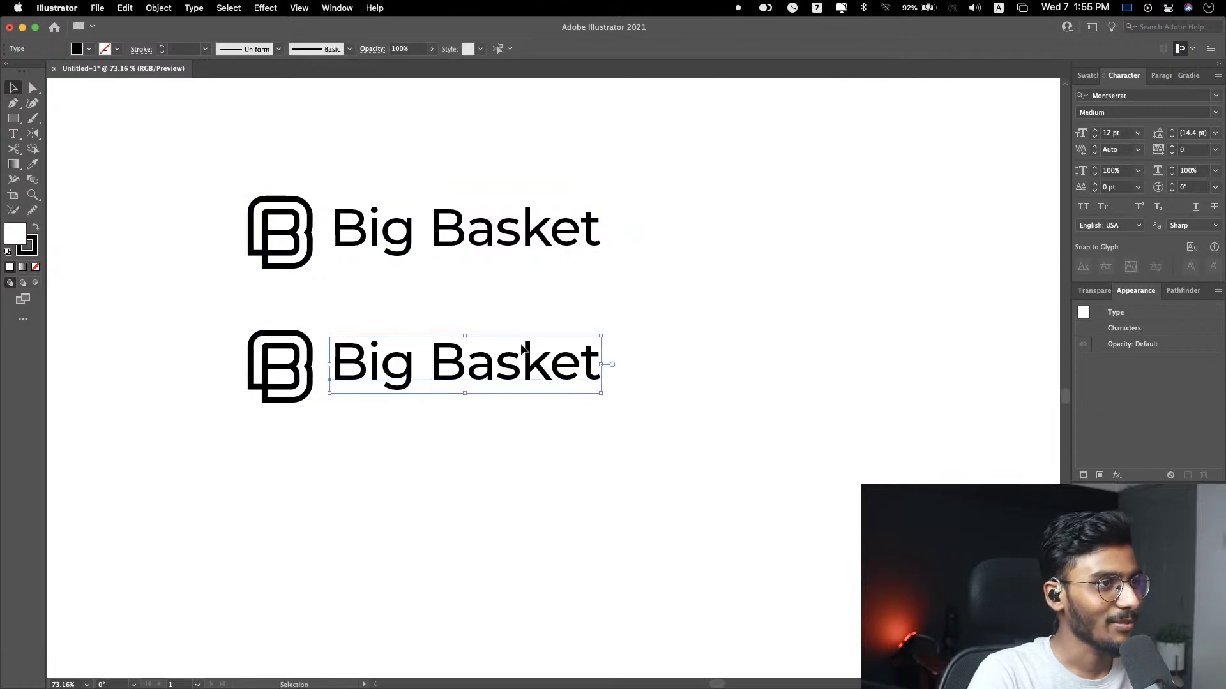
pyautogui.click(1215, 96)
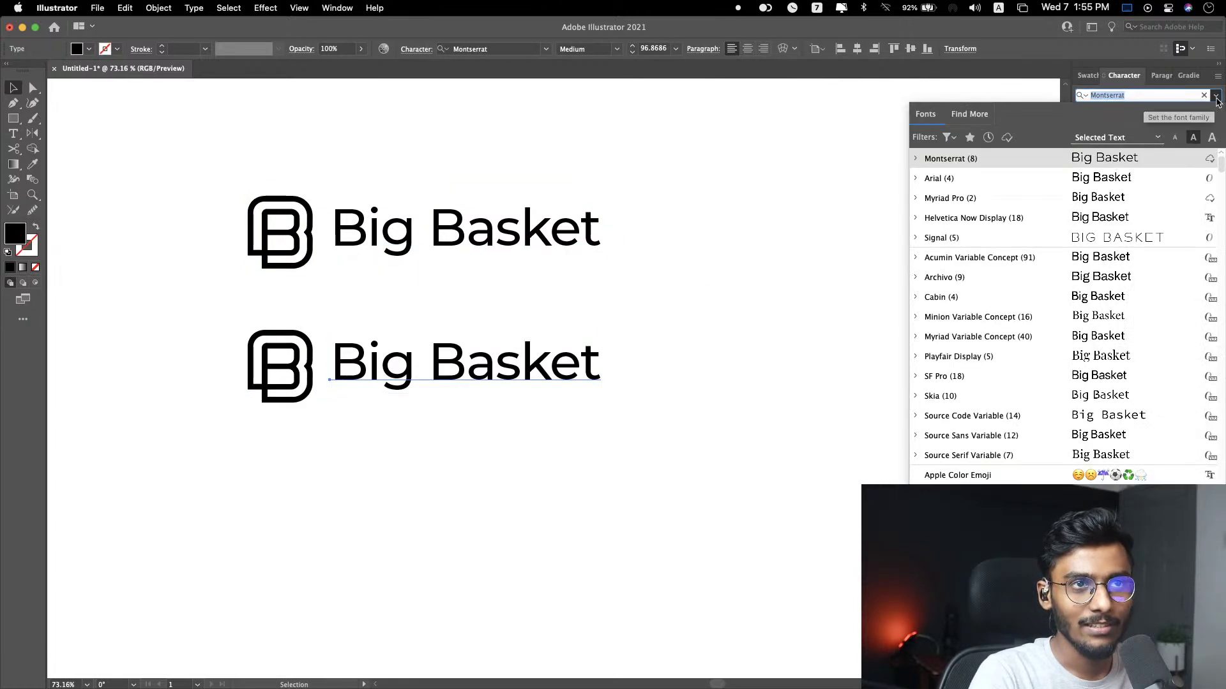
pyautogui.click(1084, 220)
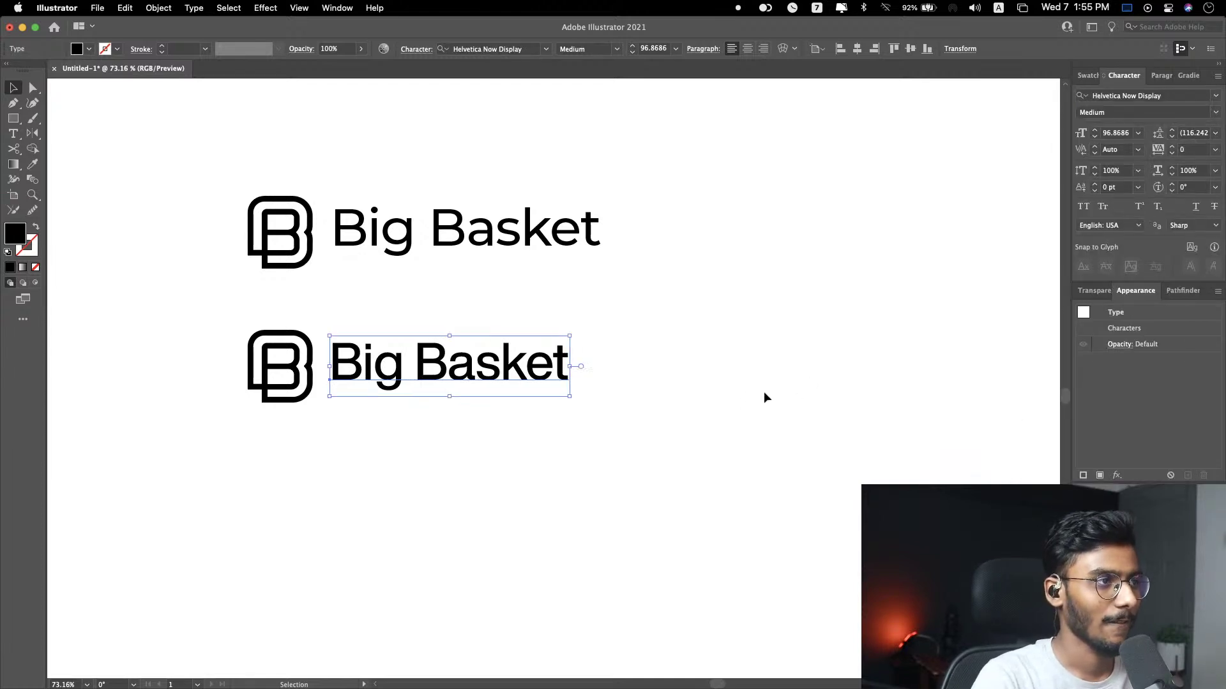
pyautogui.click(756, 370)
pyautogui.click(534, 381)
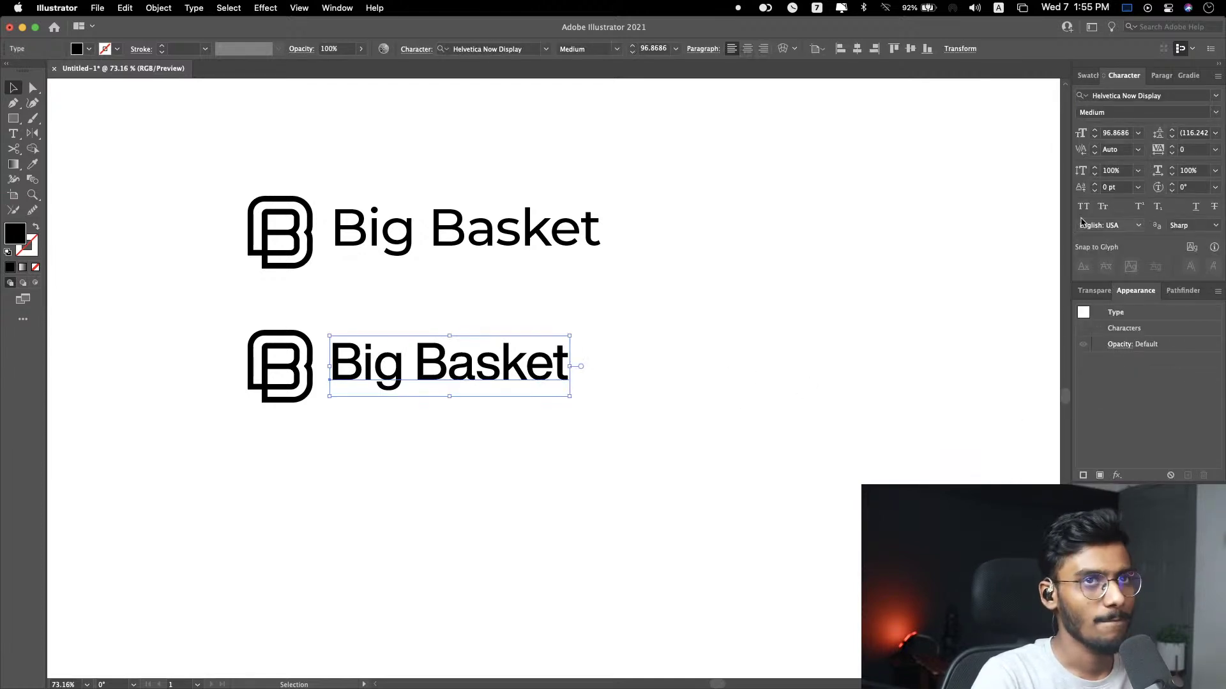
pyautogui.click(1216, 112)
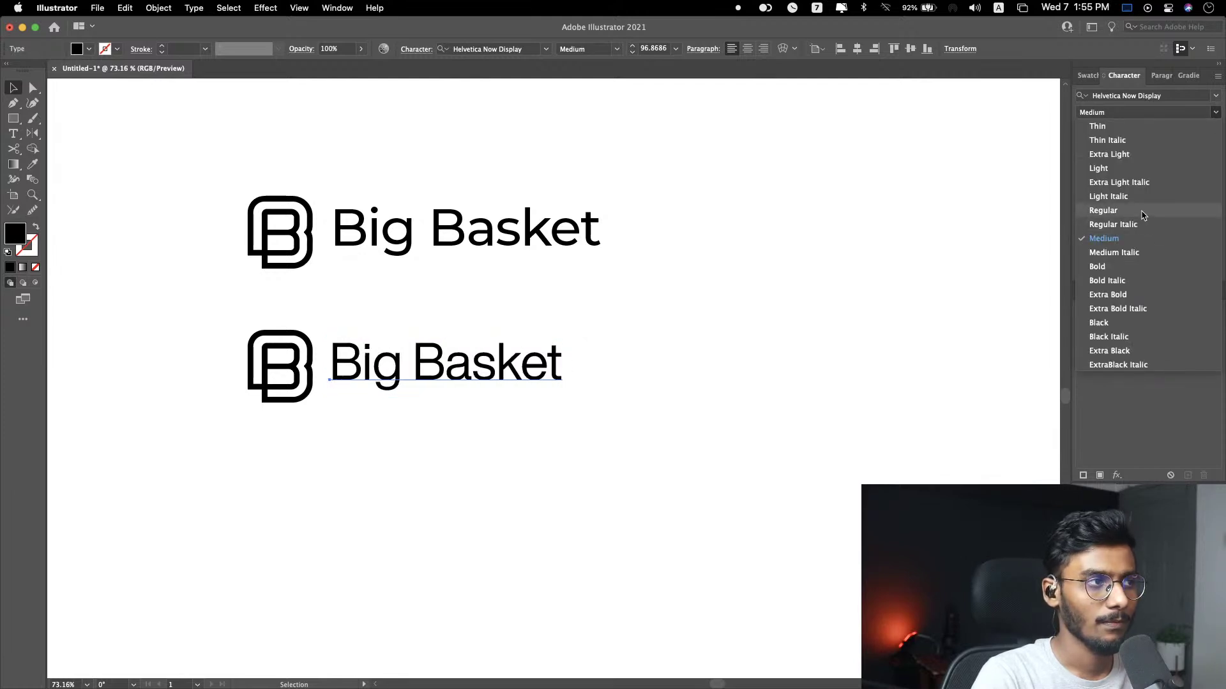
pyautogui.click(808, 362)
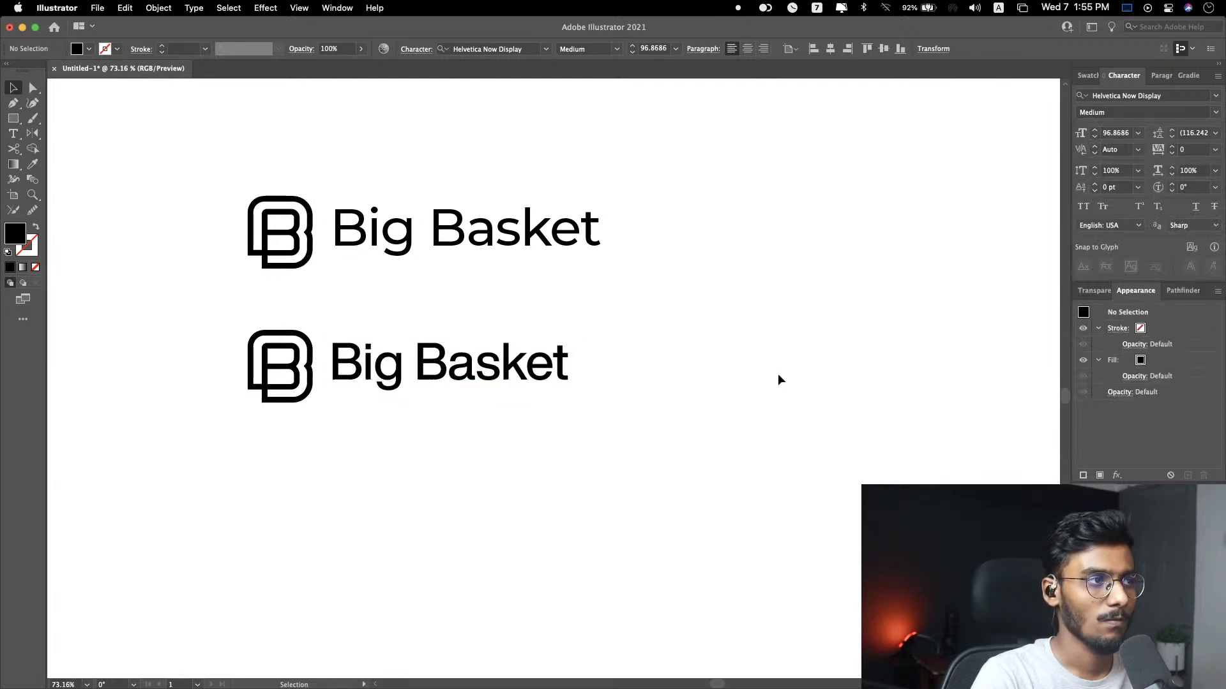
# Step: Break the lower Big Basket wordmark into two lines before "Basket"
pyautogui.click(428, 382)
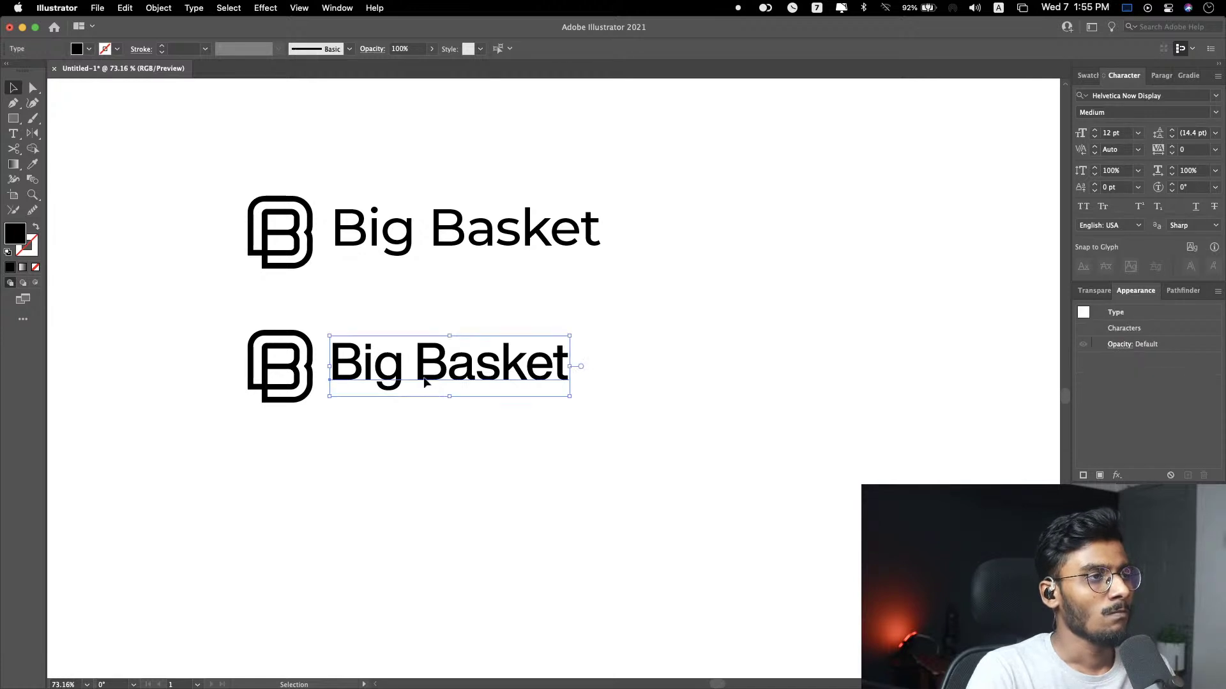
pyautogui.doubleClick(417, 358)
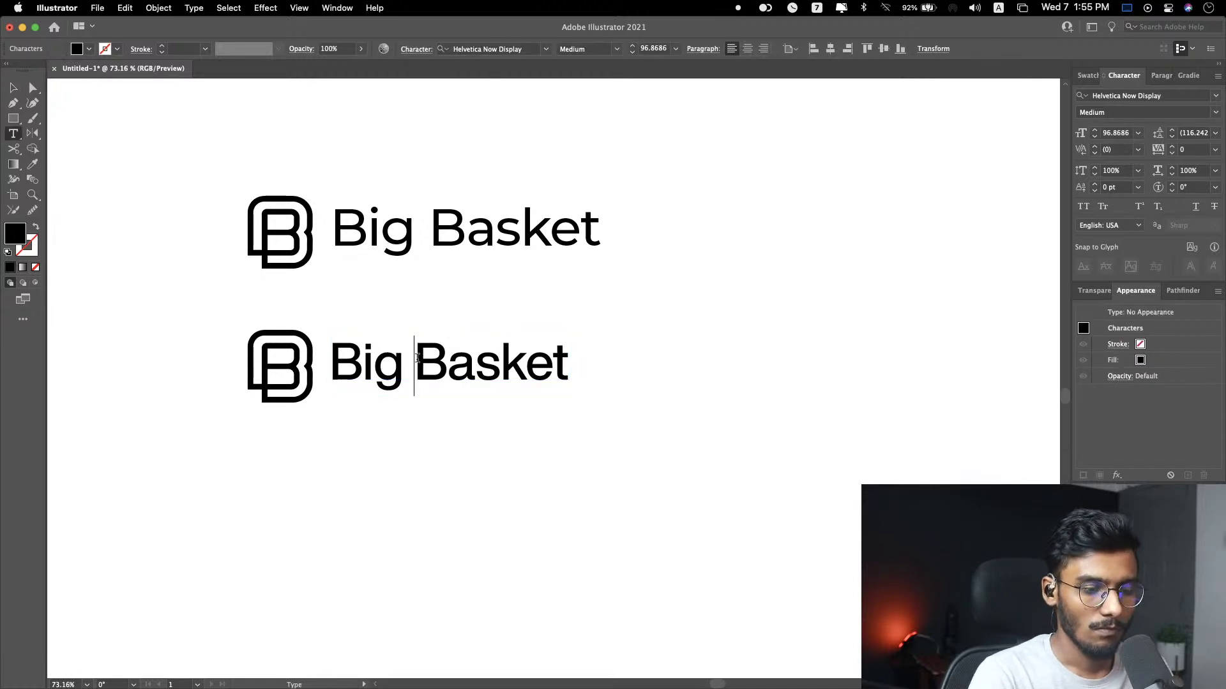
pyautogui.press('Return')
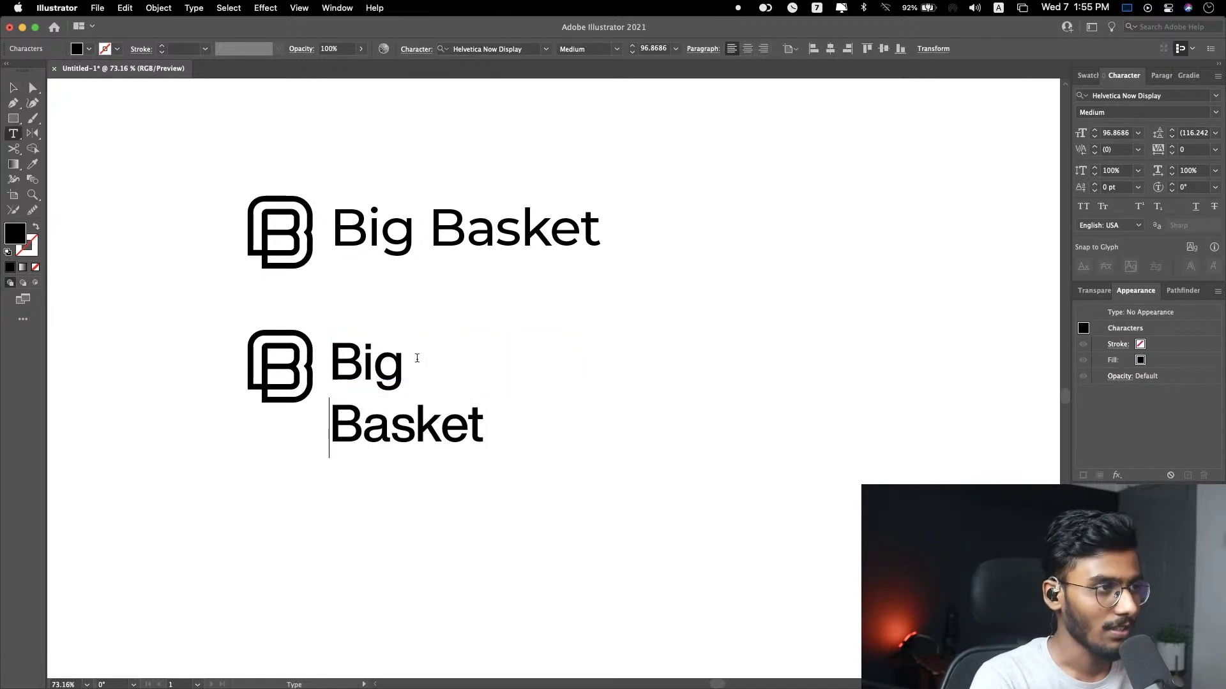
pyautogui.press('Escape')
# Step: Tighten the leading of the lower two-line wordmark to about 86.24 pt
pyautogui.hotkey('alt', 'Up')
pyautogui.hotkey('alt', 'Up')
pyautogui.hotkey('alt', 'Up')
pyautogui.hotkey('alt', 'Up')
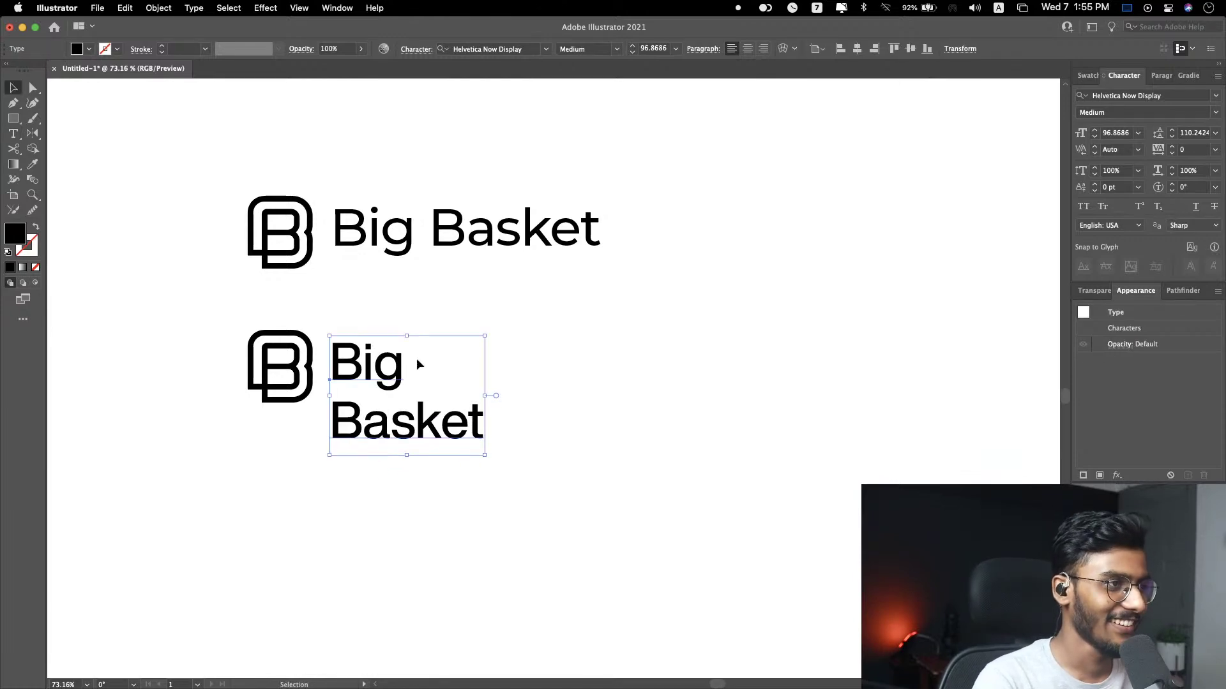
pyautogui.hotkey('alt', 'Up')
pyautogui.hotkey('alt', 'Up')
pyautogui.hotkey('alt', 'Up')
pyautogui.hotkey('alt', 'Up')
pyautogui.hotkey('alt', 'Up')
pyautogui.hotkey('alt', 'Up')
pyautogui.hotkey('alt', 'Up')
pyautogui.hotkey('alt', 'Up')
pyautogui.hotkey('alt', 'Up')
pyautogui.hotkey('alt', 'Up')
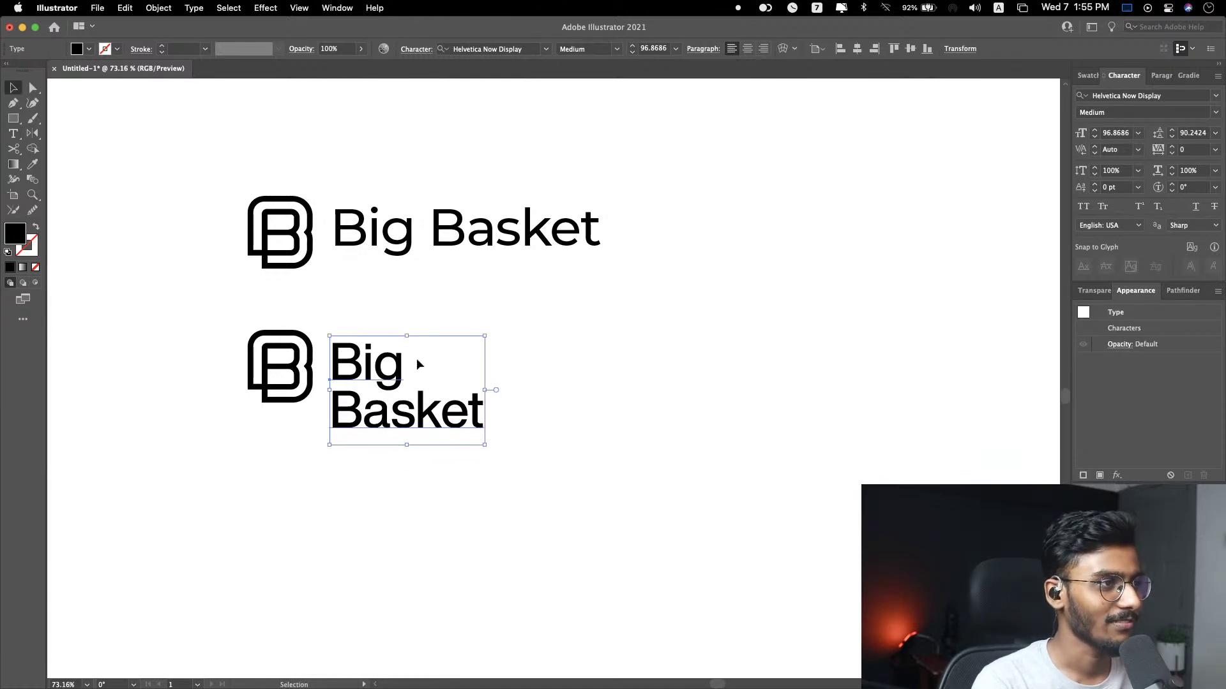
pyautogui.hotkey('alt', 'Up')
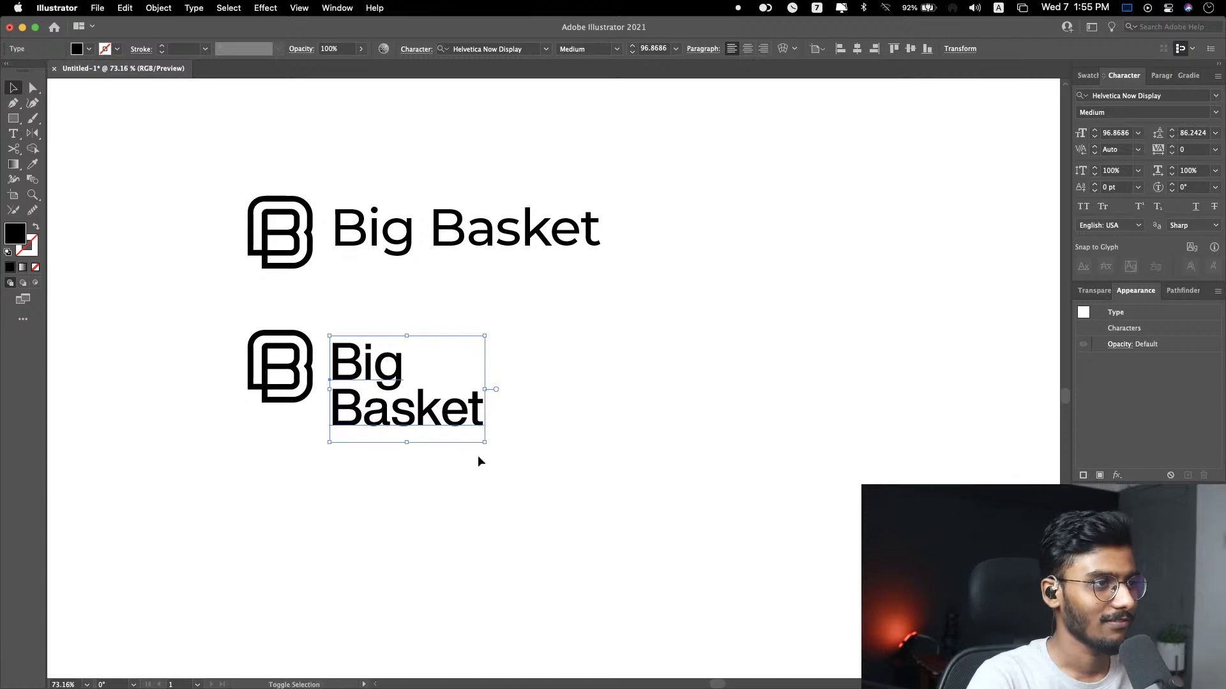
# Step: Scale the lower two-line wordmark down proportionally to match the height of the B mark beside it
pyautogui.moveTo(487, 445); pyautogui.dragTo(455, 401)
pyautogui.click(504, 384)
pyautogui.hscroll(-3, 383, 357)
pyautogui.scroll(4, 282, 340)
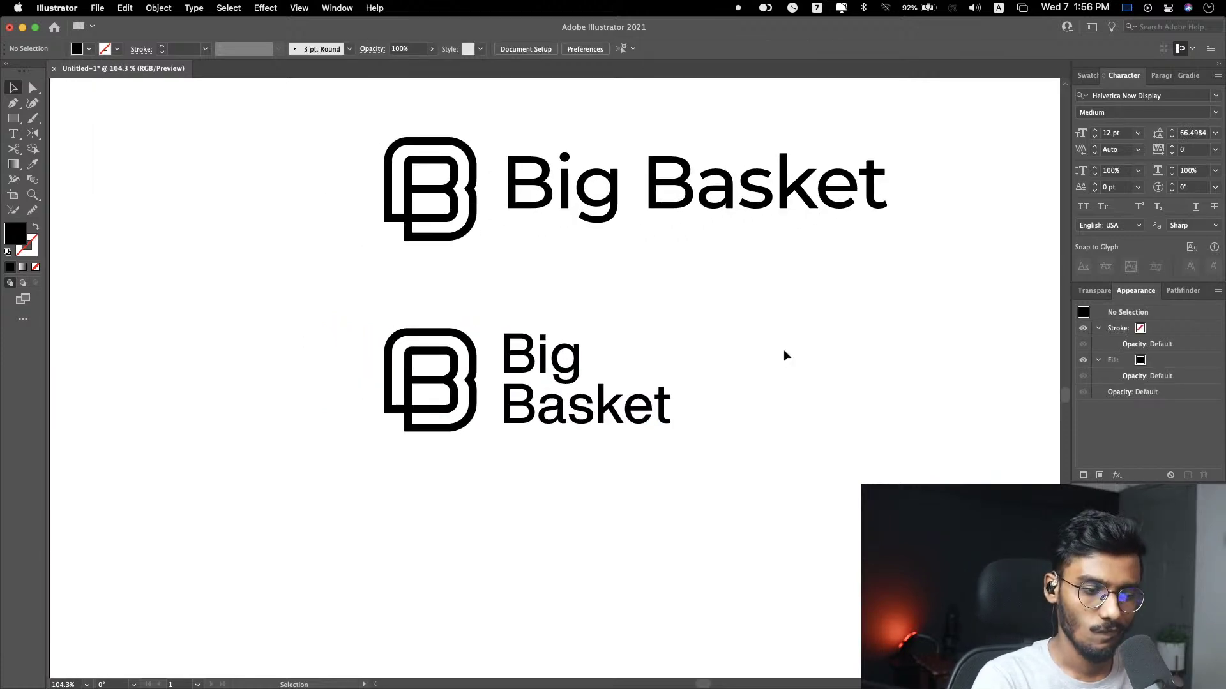
# Step: Compare the single-line and two-line lockups close up and beside the original logo and the earlier B variations
pyautogui.hscroll(3, 787, 354)
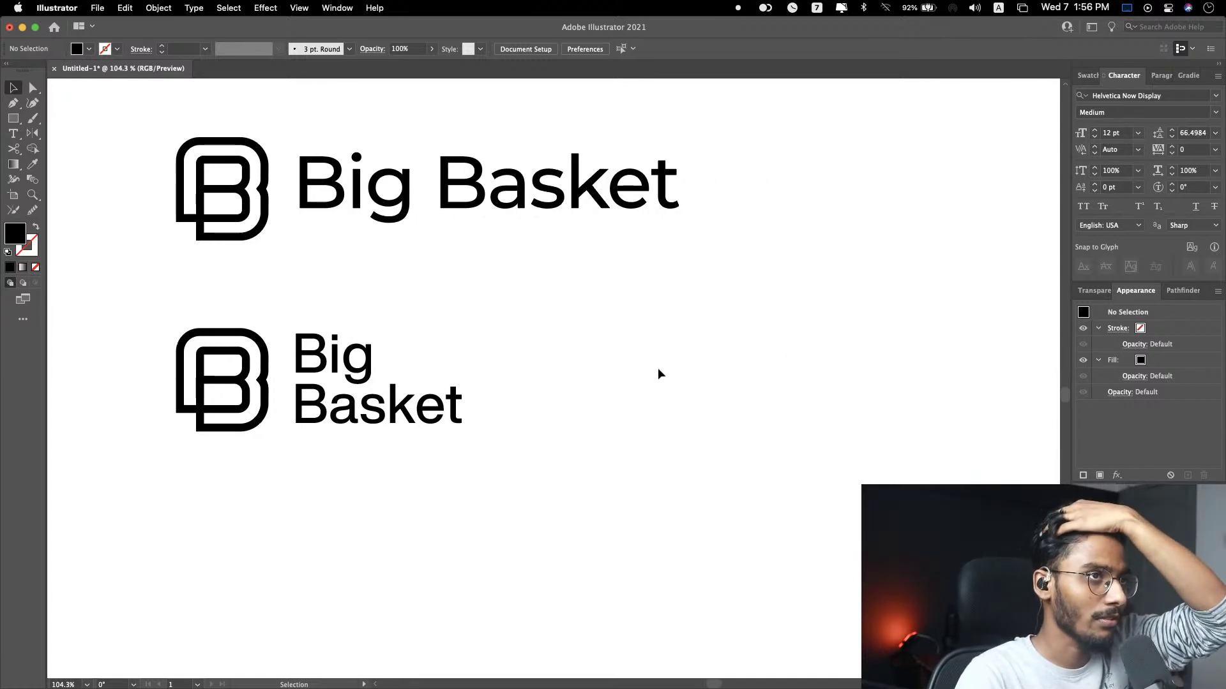
pyautogui.scroll(-4, 675, 358)
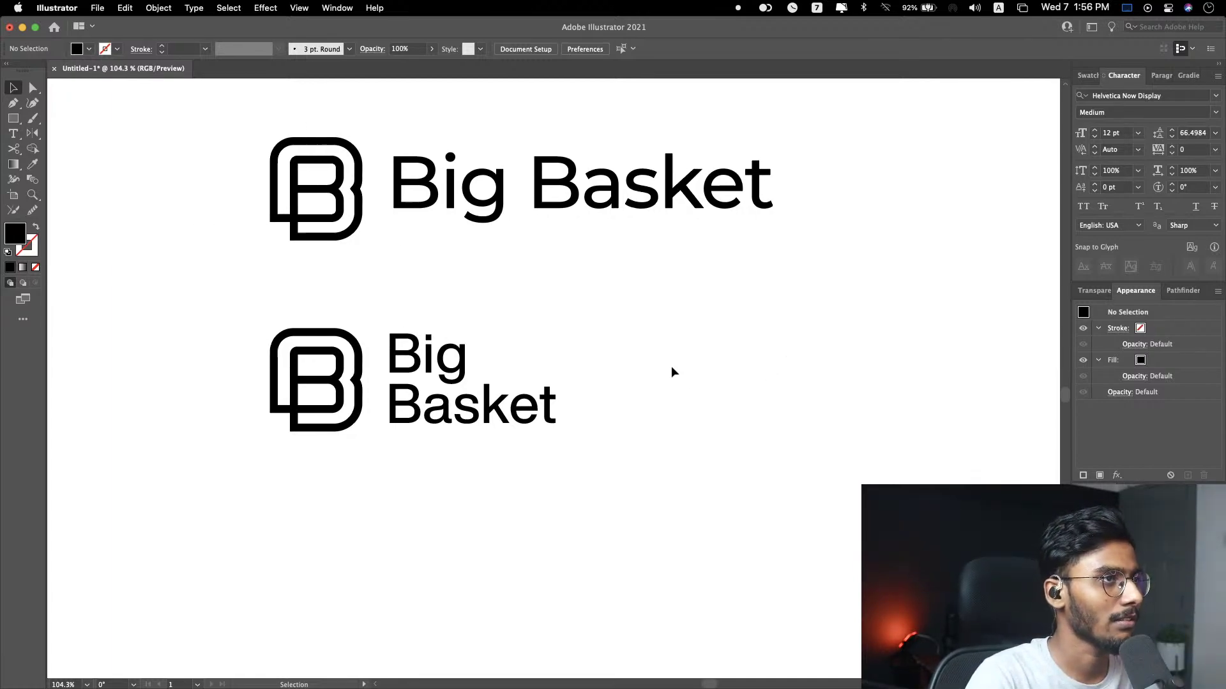
pyautogui.scroll(-1, 669, 372)
pyautogui.click(599, 392)
pyautogui.click(676, 365)
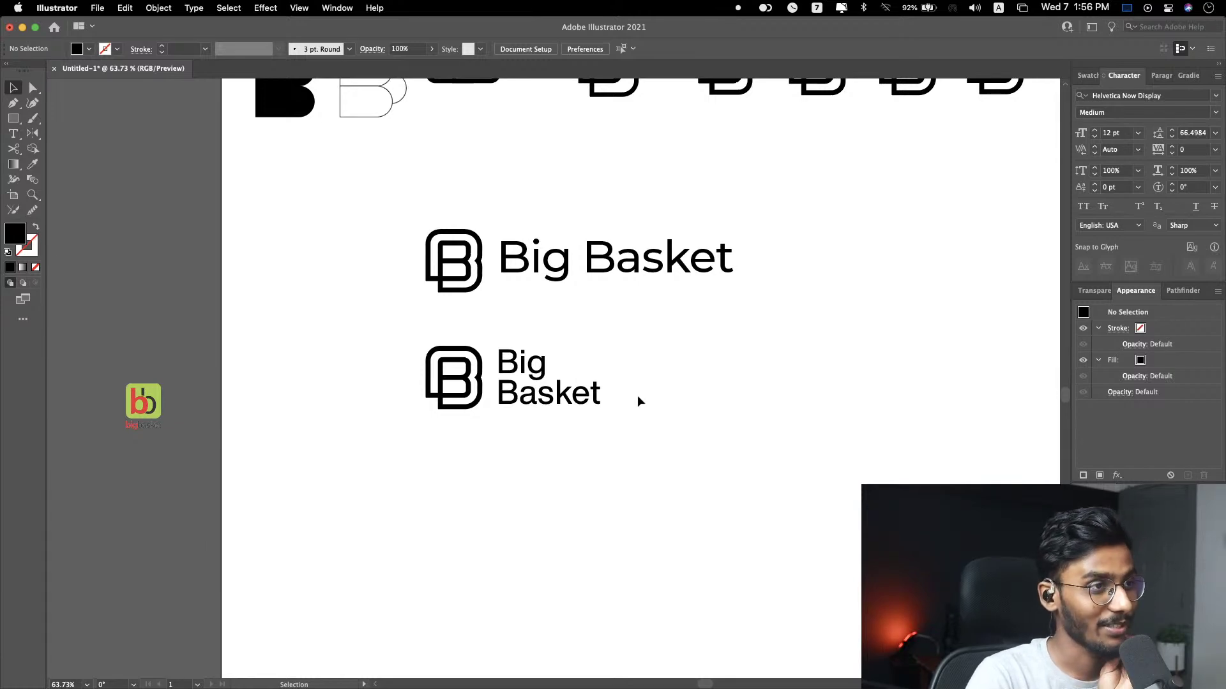
pyautogui.scroll(2, 621, 457)
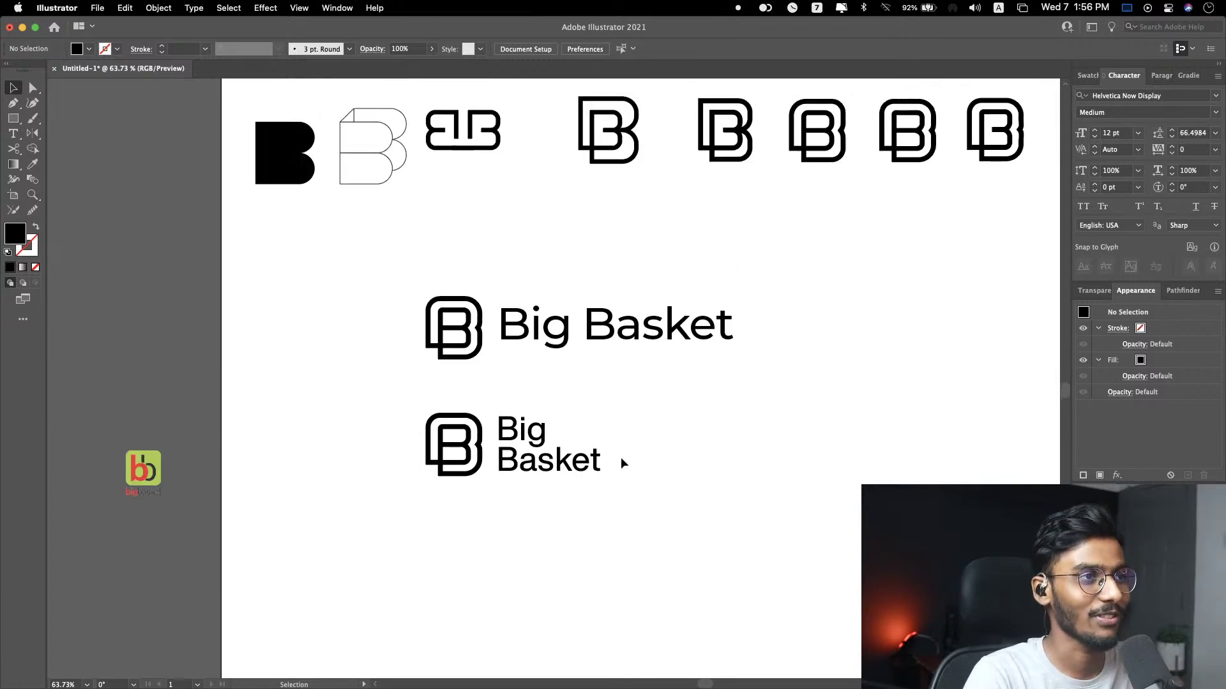
pyautogui.scroll(3, 619, 458)
pyautogui.scroll(-1, 574, 462)
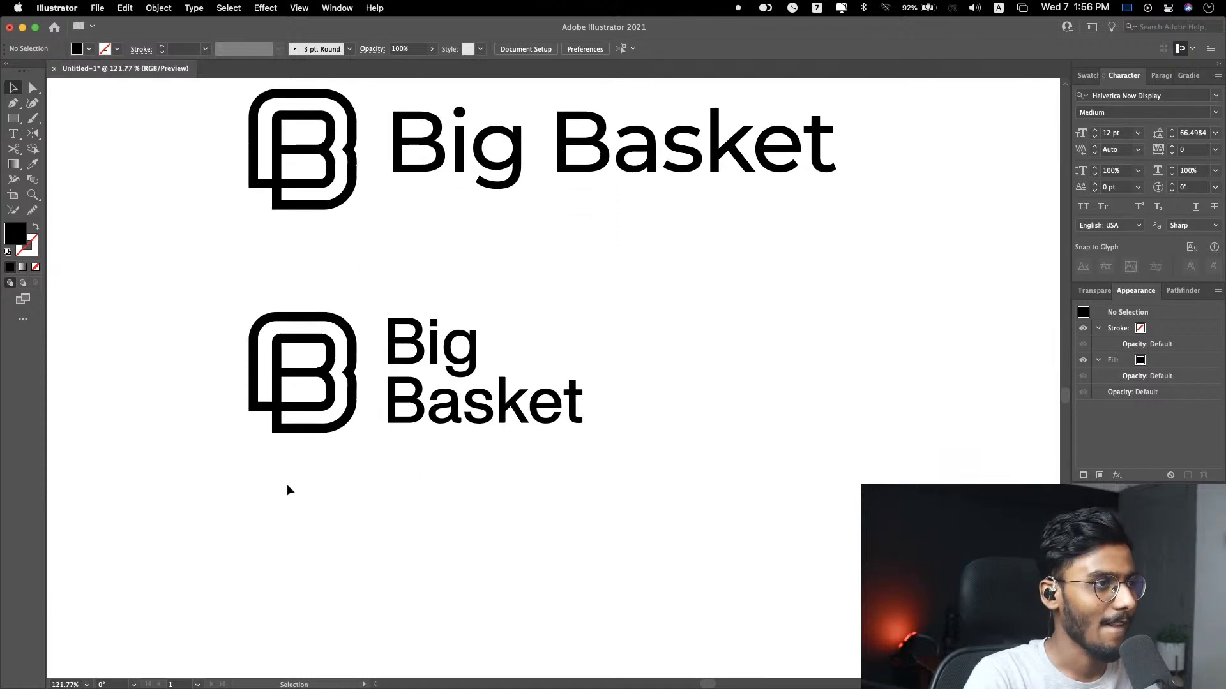
pyautogui.hscroll(-1, 286, 484)
pyautogui.scroll(-3, 286, 484)
pyautogui.scroll(-1, 286, 485)
pyautogui.hscroll(-3, 286, 484)
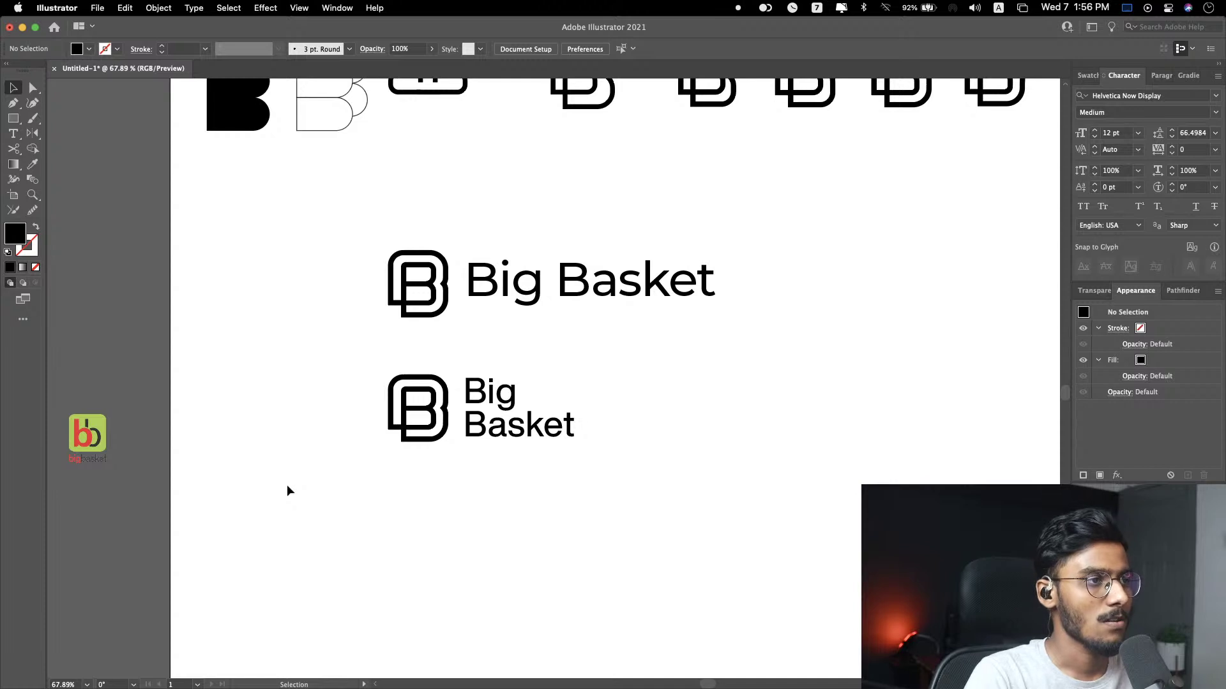
# Step: Break the upper Montserrat Big Basket wordmark into two lines before "Basket"
pyautogui.click(463, 426)
pyautogui.press('super+shift+a')
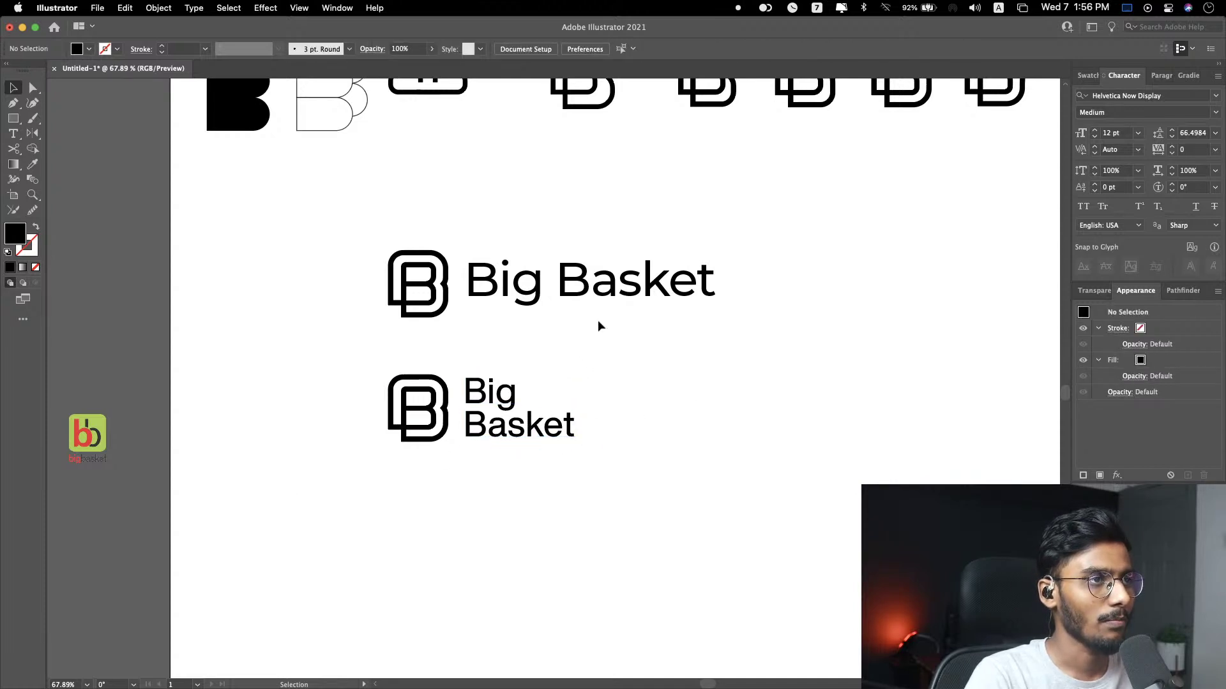
pyautogui.doubleClick(561, 276)
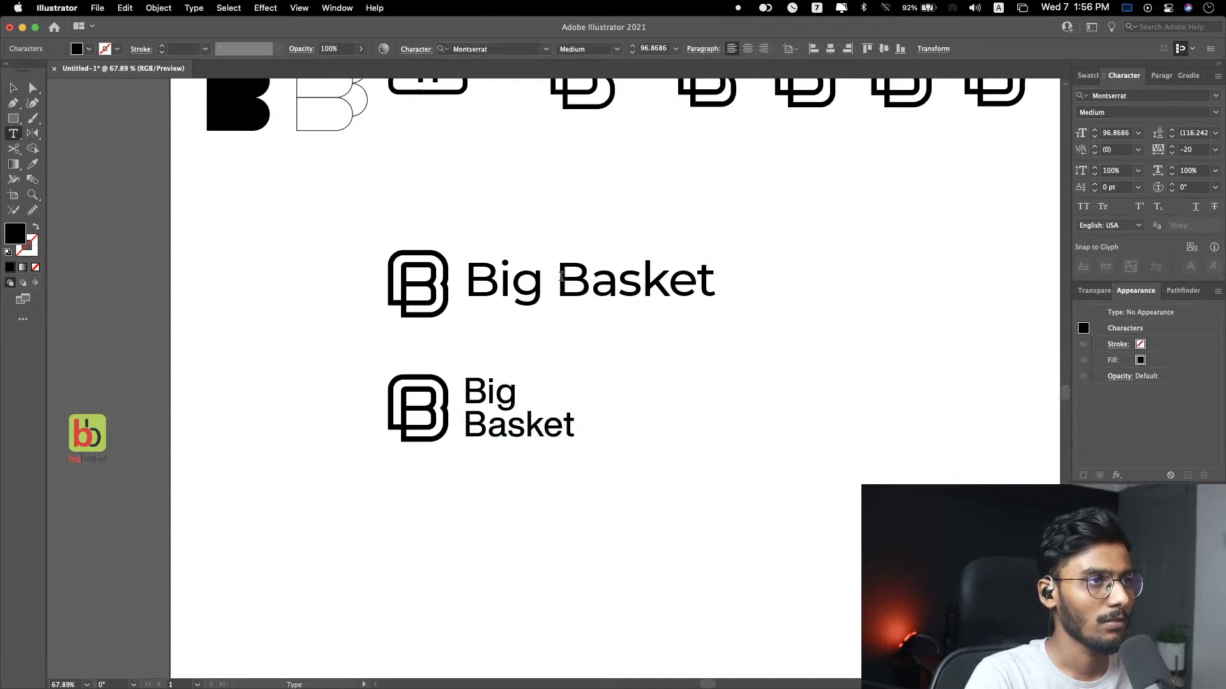
pyautogui.press('Return')
pyautogui.press('Escape')
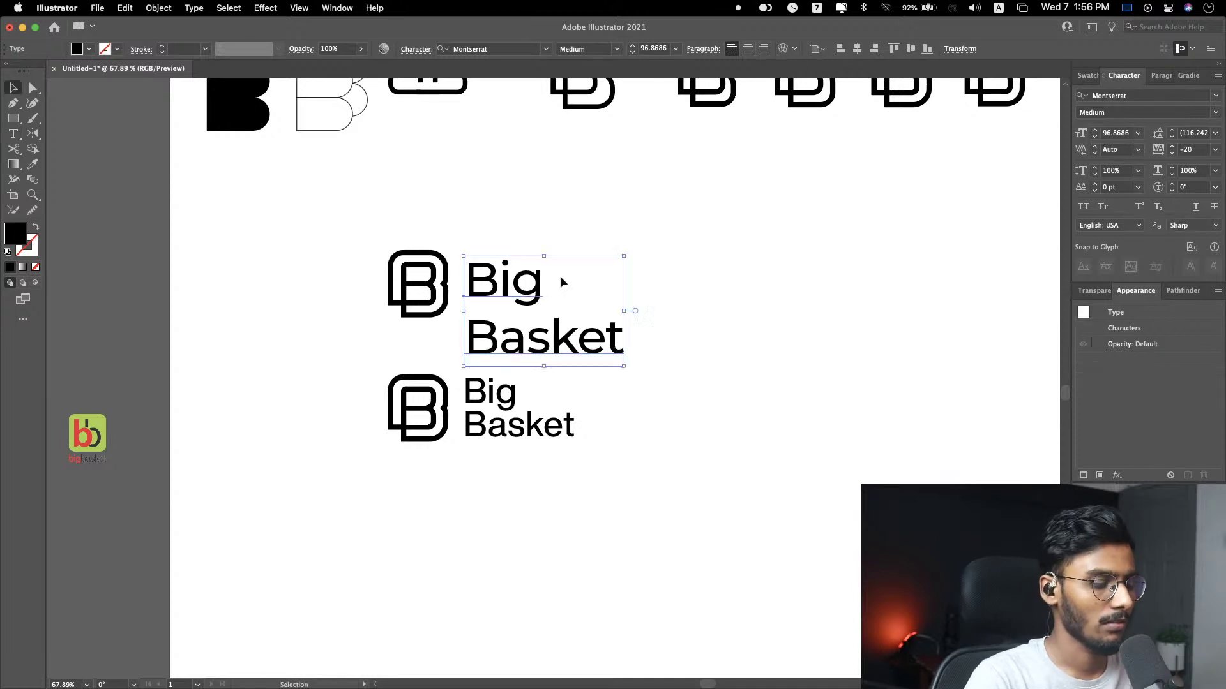
# Step: Tighten the leading of the upper two-line wordmark to about 88.24 pt
pyautogui.hotkey('alt', 'Up')
pyautogui.hotkey('alt', 'Up')
pyautogui.hotkey('alt', 'Up')
pyautogui.hotkey('alt', 'Up')
pyautogui.hotkey('alt', 'Up')
pyautogui.hotkey('alt', 'Up')
pyautogui.hotkey('alt', 'Up')
pyautogui.hotkey('alt', 'Up')
pyautogui.hotkey('alt', 'Up')
pyautogui.hotkey('alt', 'Up')
pyautogui.hotkey('alt', 'Up')
pyautogui.hotkey('alt', 'Up')
pyautogui.hotkey('alt', 'Up')
pyautogui.hotkey('alt', 'Up')
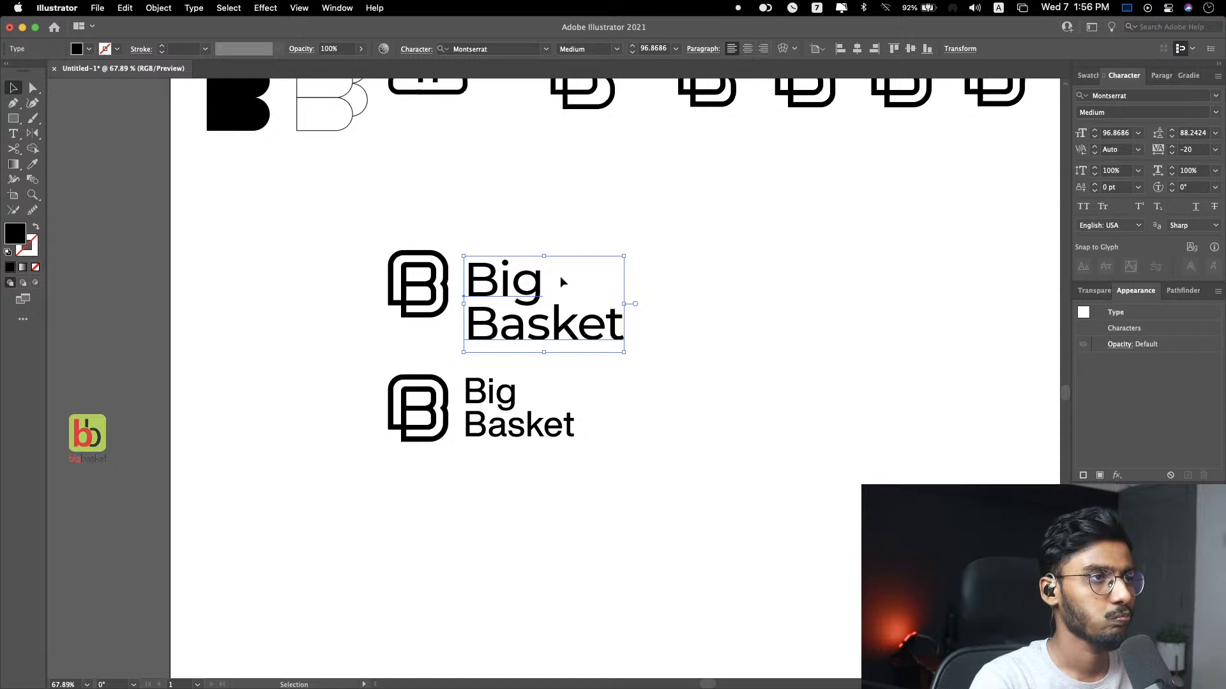
# Step: Scale the upper wordmark down to about 64 pt and move it up slightly to fit the B mark's height
pyautogui.moveTo(624, 352); pyautogui.dragTo(580, 320)
pyautogui.click(720, 353)
pyautogui.moveTo(505, 305)
pyautogui.mouseDown()
pyautogui.moveTo(491, 295)
pyautogui.moveTo(502, 298)
pyautogui.mouseUp()
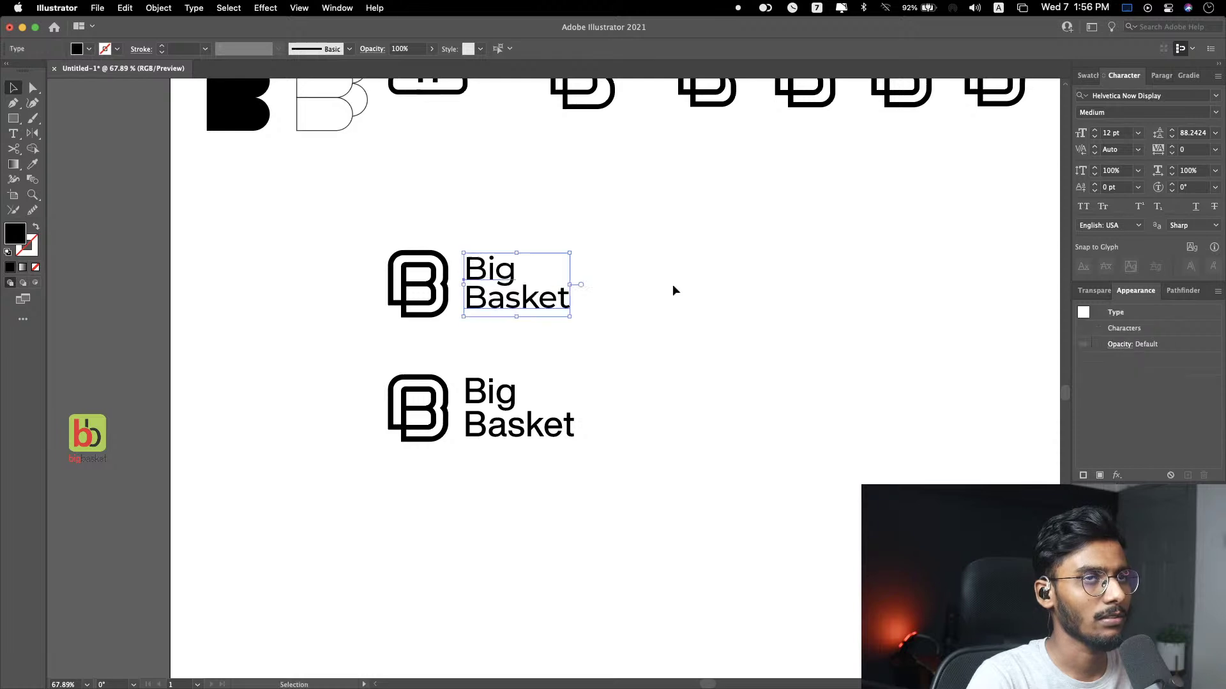
# Step: Set the upper wordmark's weight to SemiBold and loosen its leading to about 60.32 pt
pyautogui.click(1215, 113)
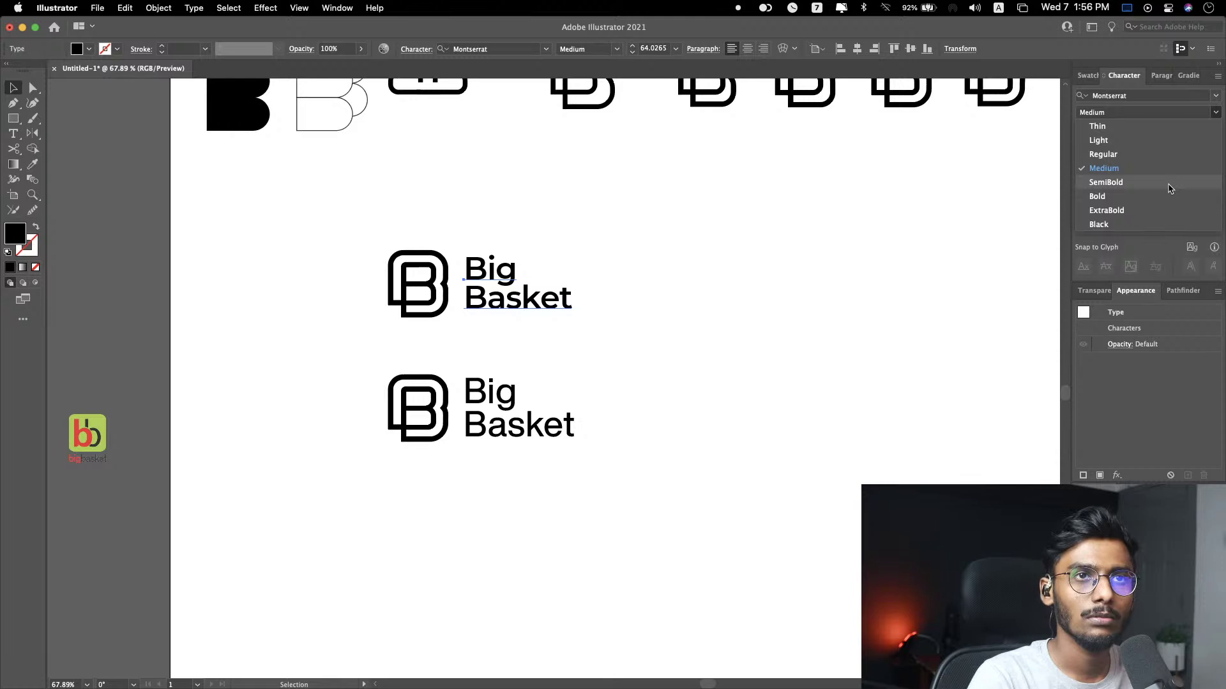
pyautogui.click(1106, 183)
pyautogui.click(764, 320)
pyautogui.click(521, 305)
pyautogui.hotkey('alt', 'Down')
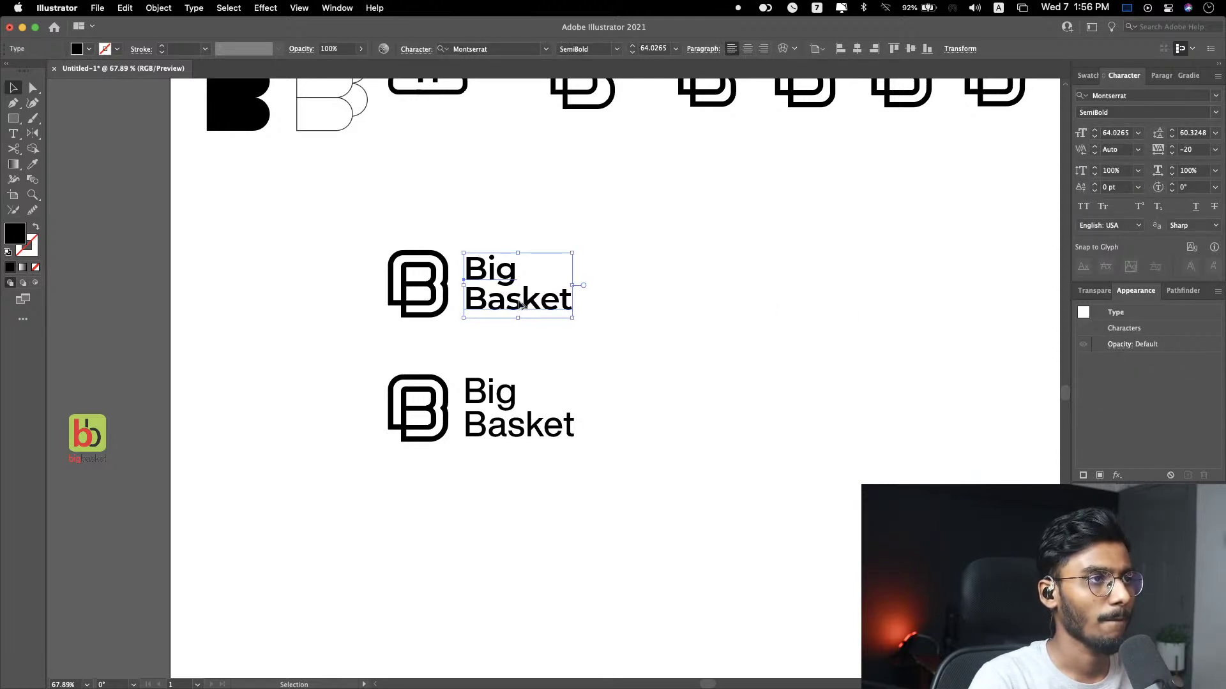
pyautogui.click(695, 343)
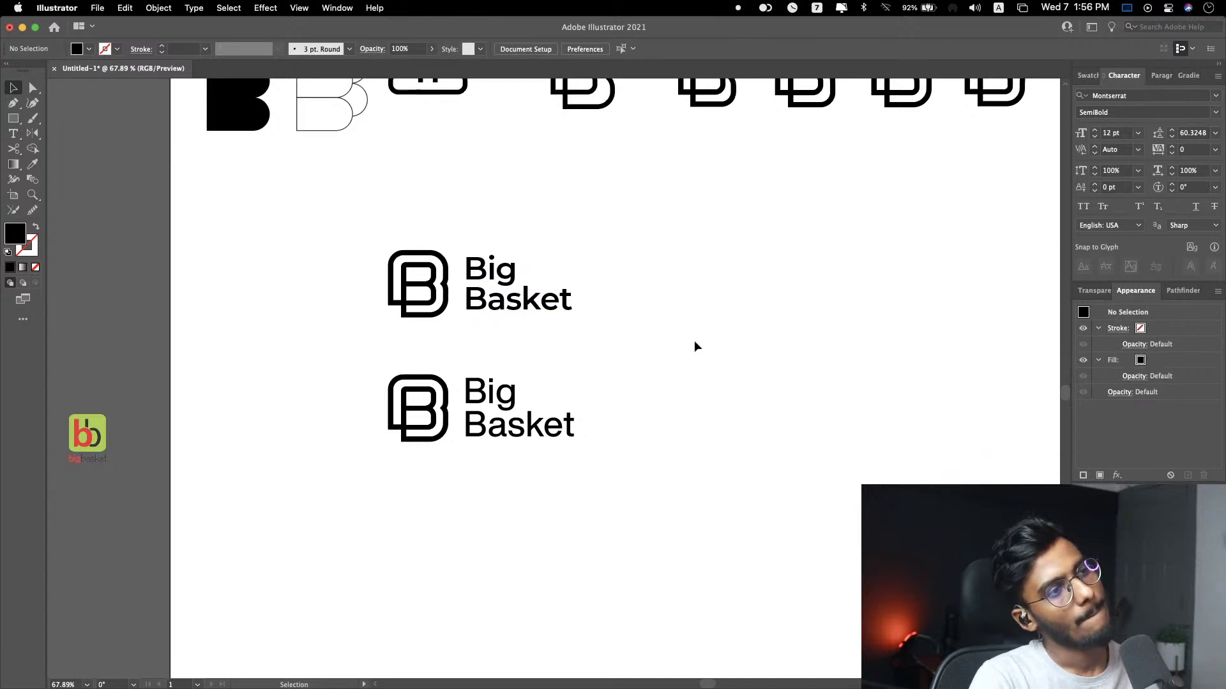
# Step: Nudge both two-line wordmarks slightly closer to their B marks
pyautogui.moveTo(522, 296); pyautogui.dragTo(523, 298)
pyautogui.click(676, 299)
pyautogui.moveTo(516, 436); pyautogui.dragTo(518, 435)
pyautogui.click(690, 421)
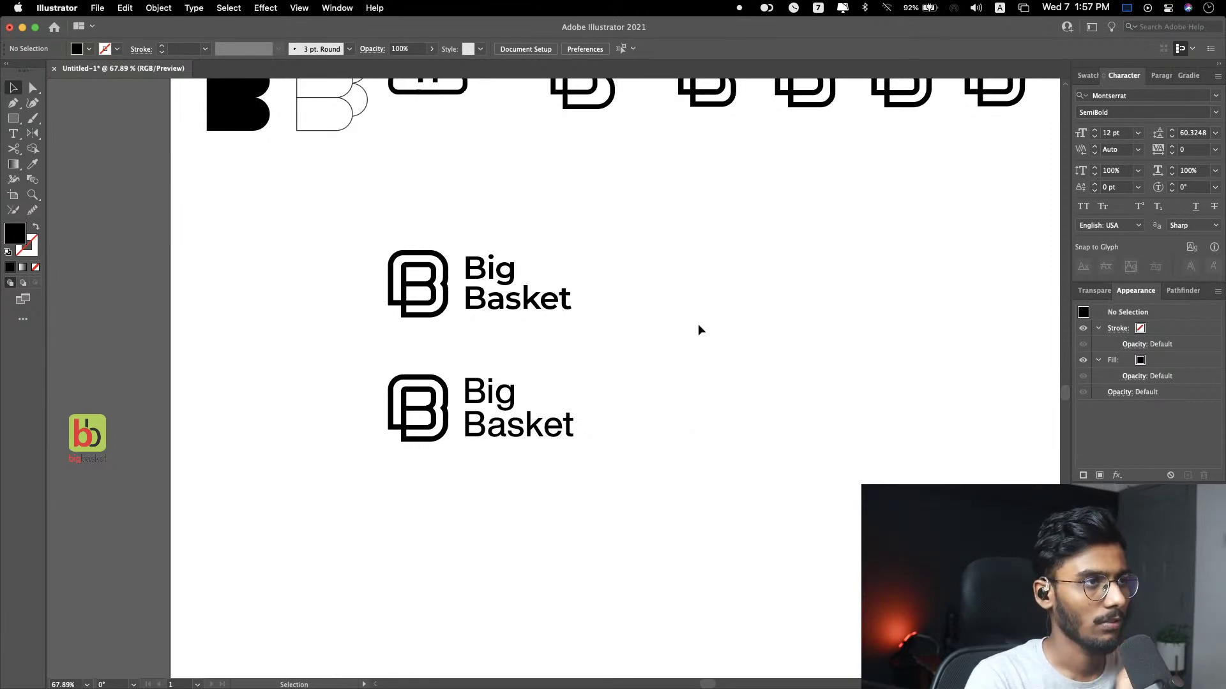
pyautogui.click(491, 425)
pyautogui.click(662, 391)
pyautogui.scroll(3, 548, 388)
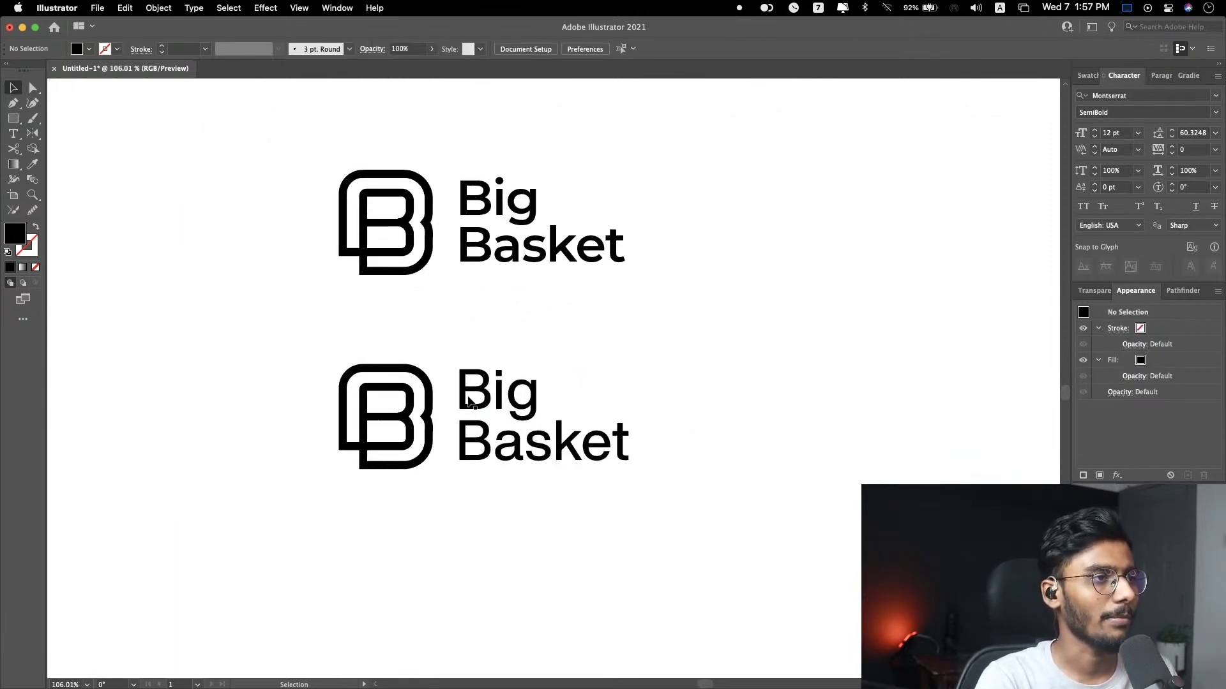
pyautogui.hscroll(4, 796, 346)
pyautogui.scroll(-3, 615, 354)
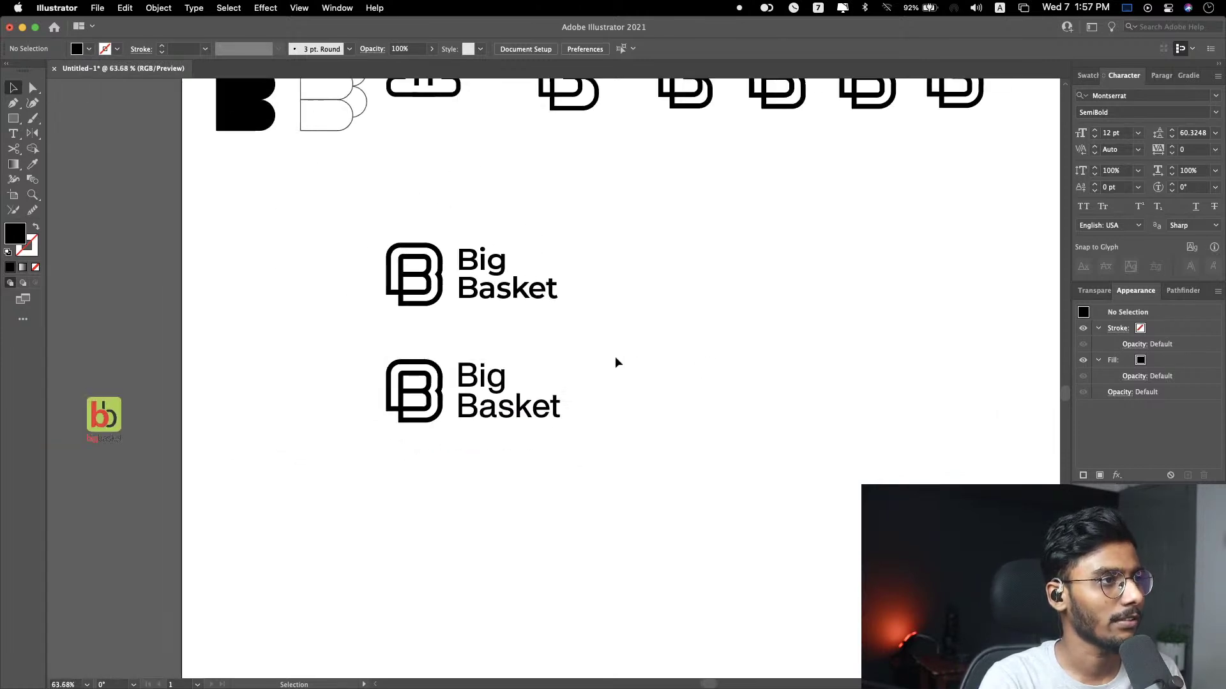
pyautogui.scroll(3, 317, 342)
pyautogui.hscroll(4, 317, 343)
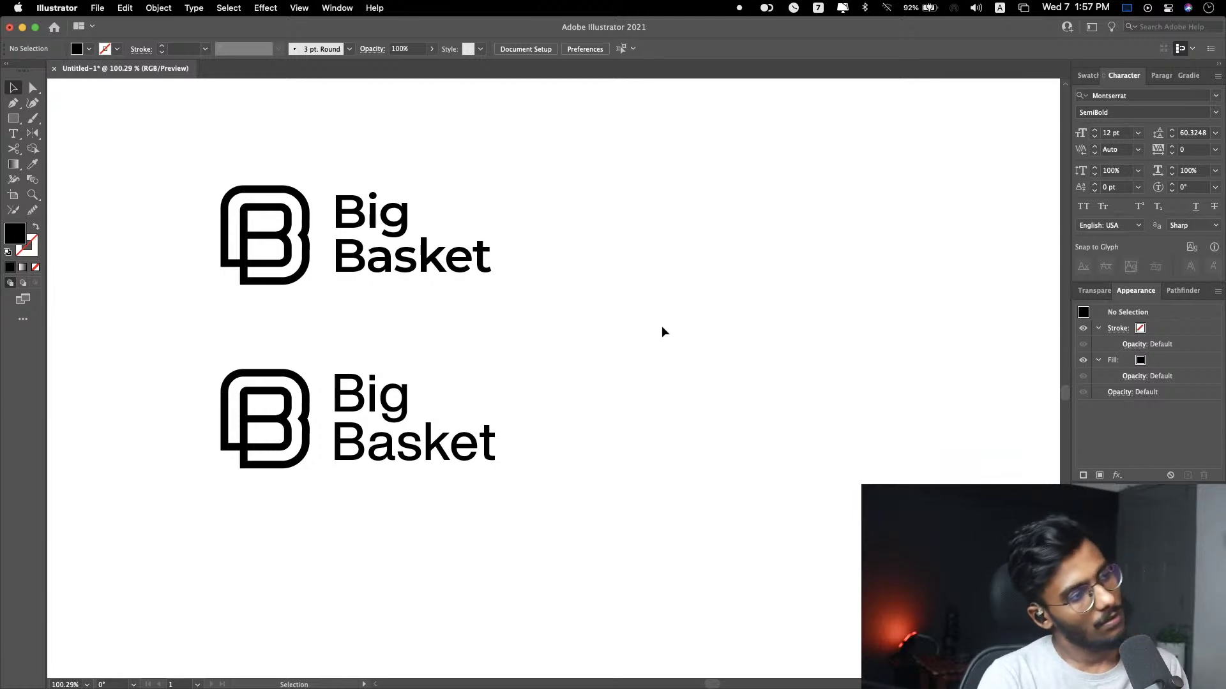
pyautogui.hscroll(-3, 326, 403)
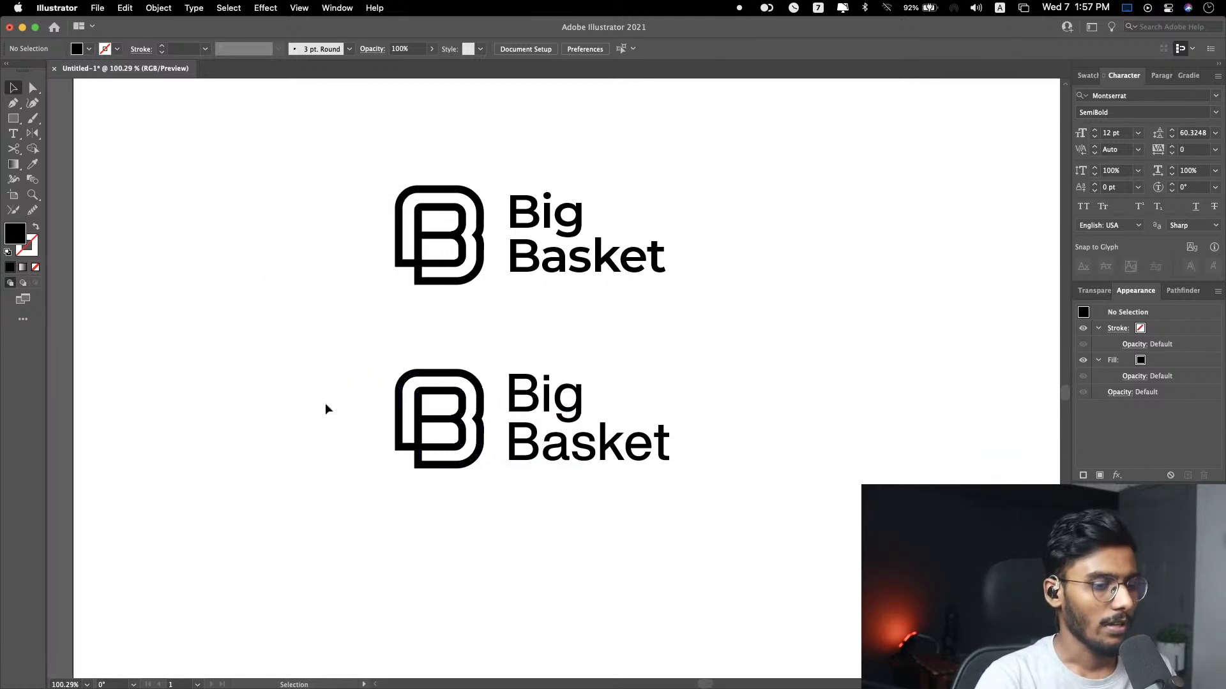
pyautogui.scroll(5, 452, 467)
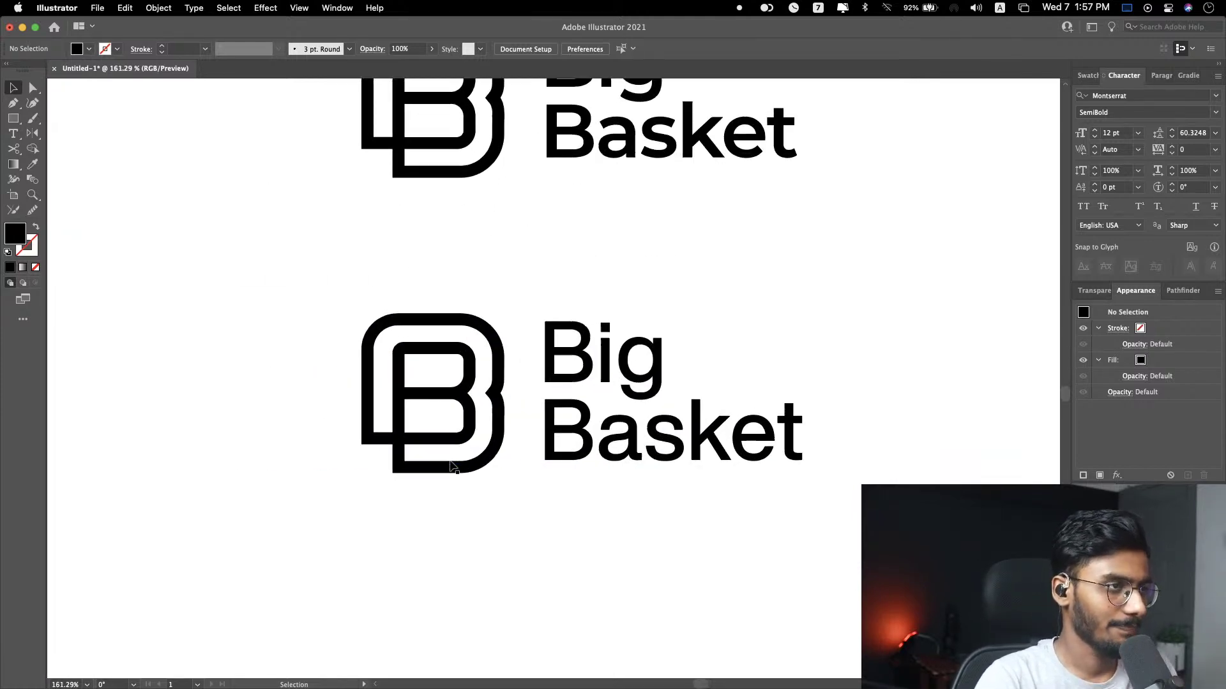
pyautogui.press('a')
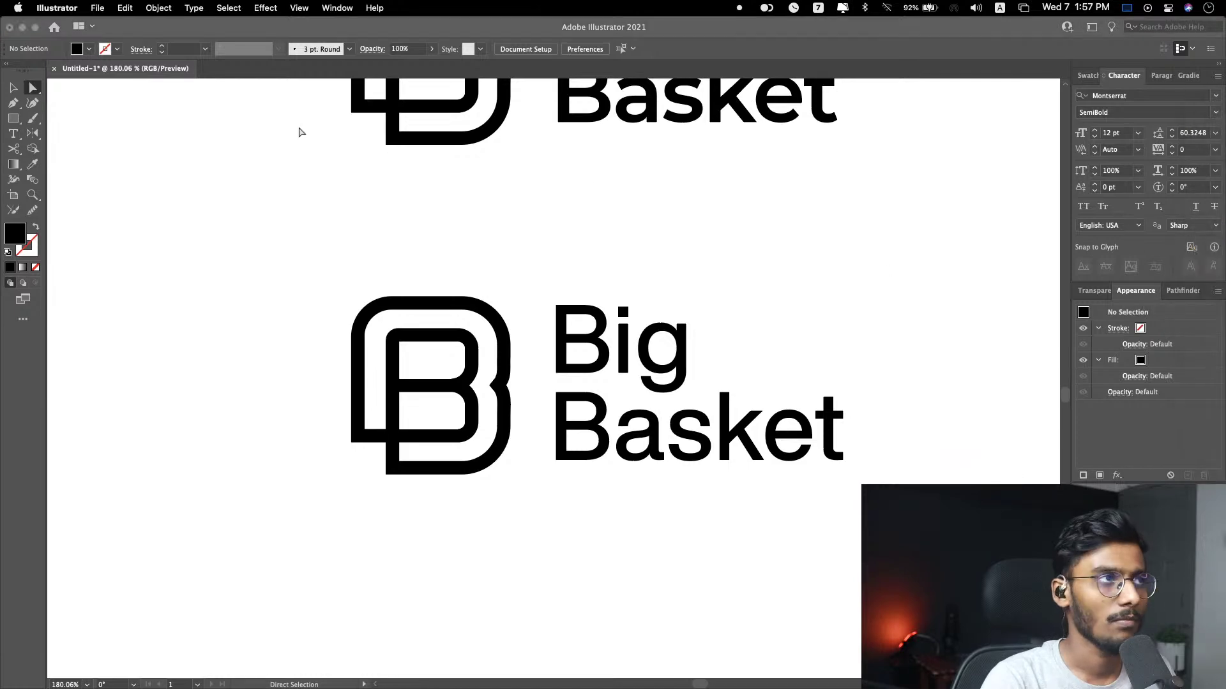
pyautogui.press('super+w')
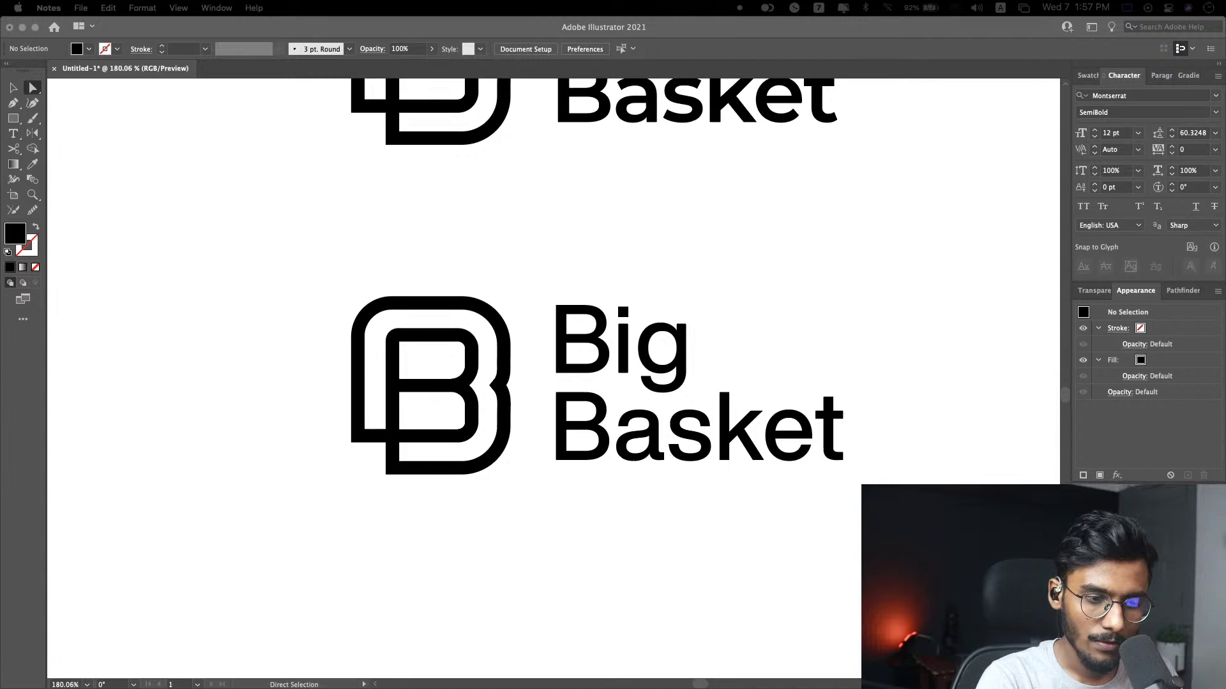
pyautogui.moveTo(1215, 479)
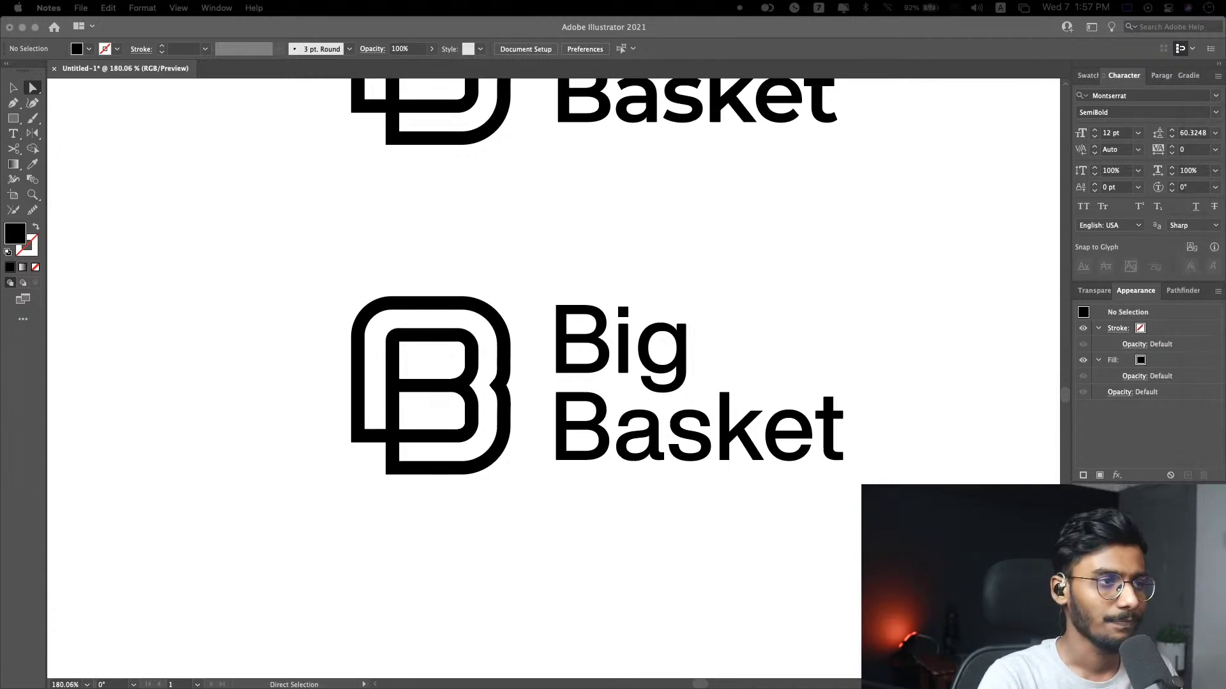
pyautogui.moveTo(1224, 356)
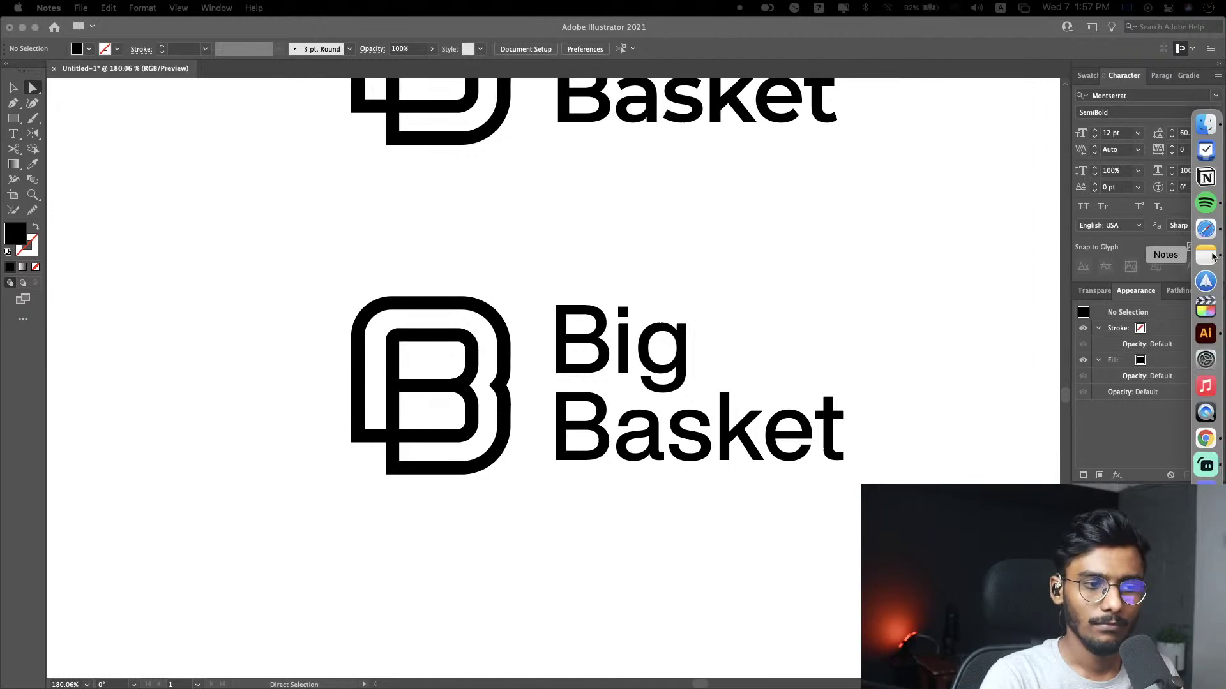
pyautogui.hotkey('ctrl', 'Down')
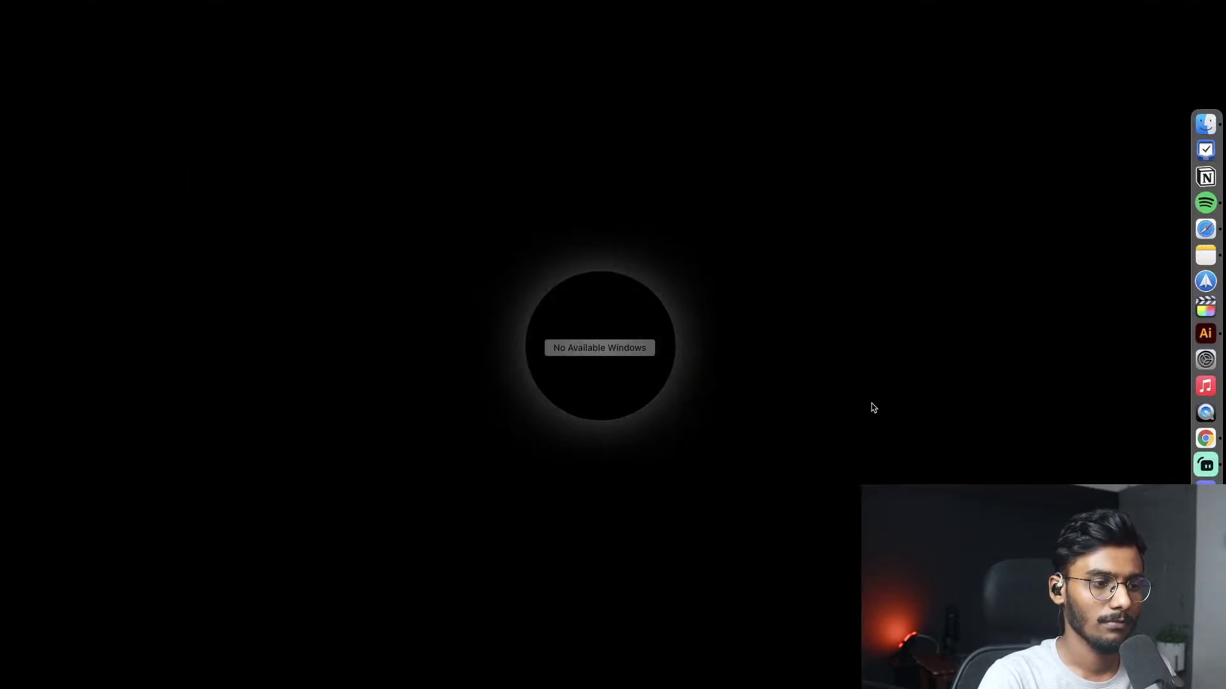
pyautogui.press('Escape')
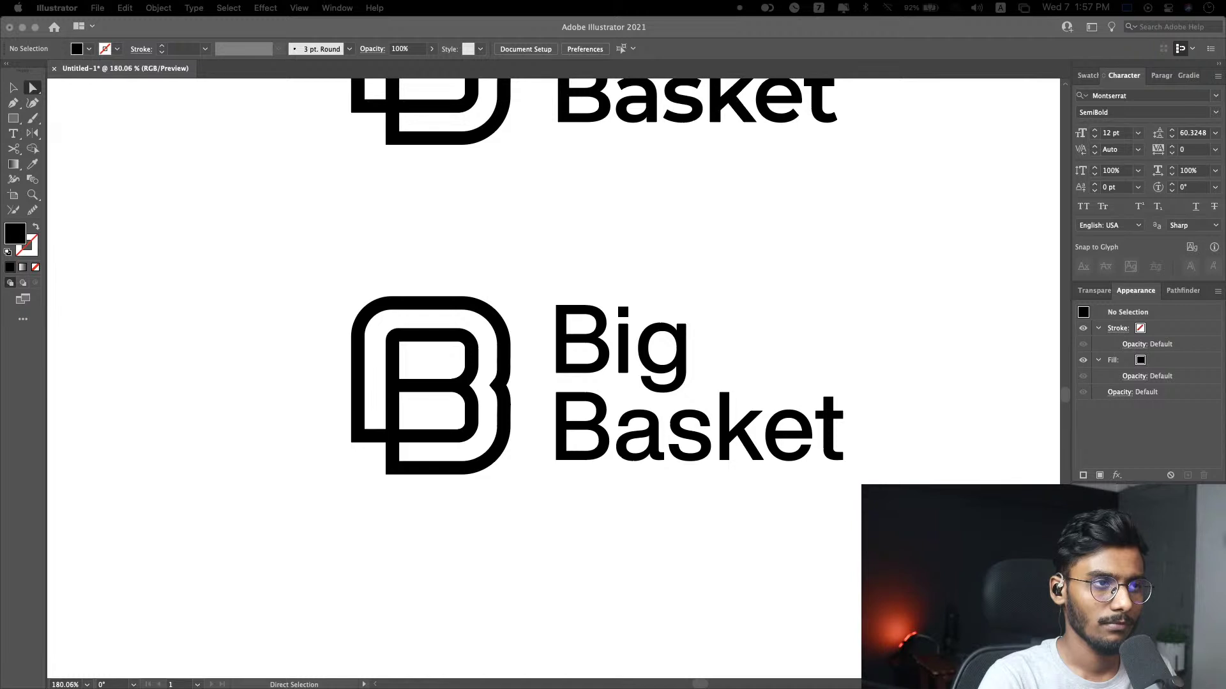
pyautogui.moveTo(1224, 397)
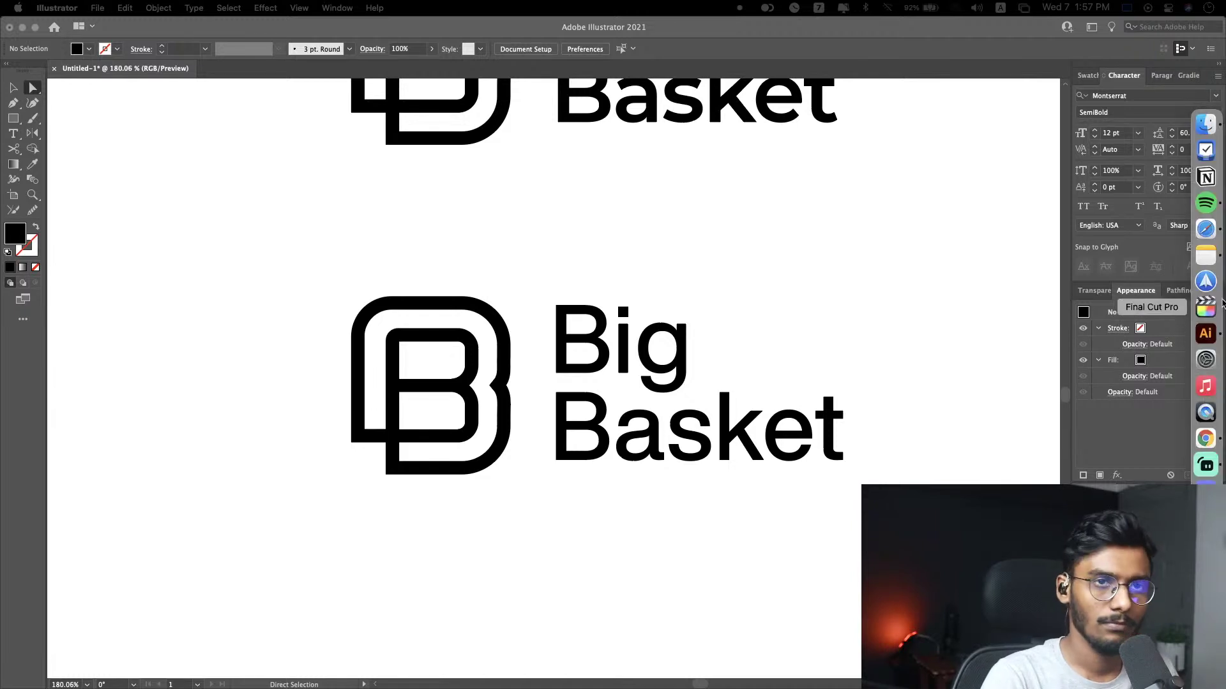
pyautogui.rightClick(1205, 255)
pyautogui.click(1012, 388)
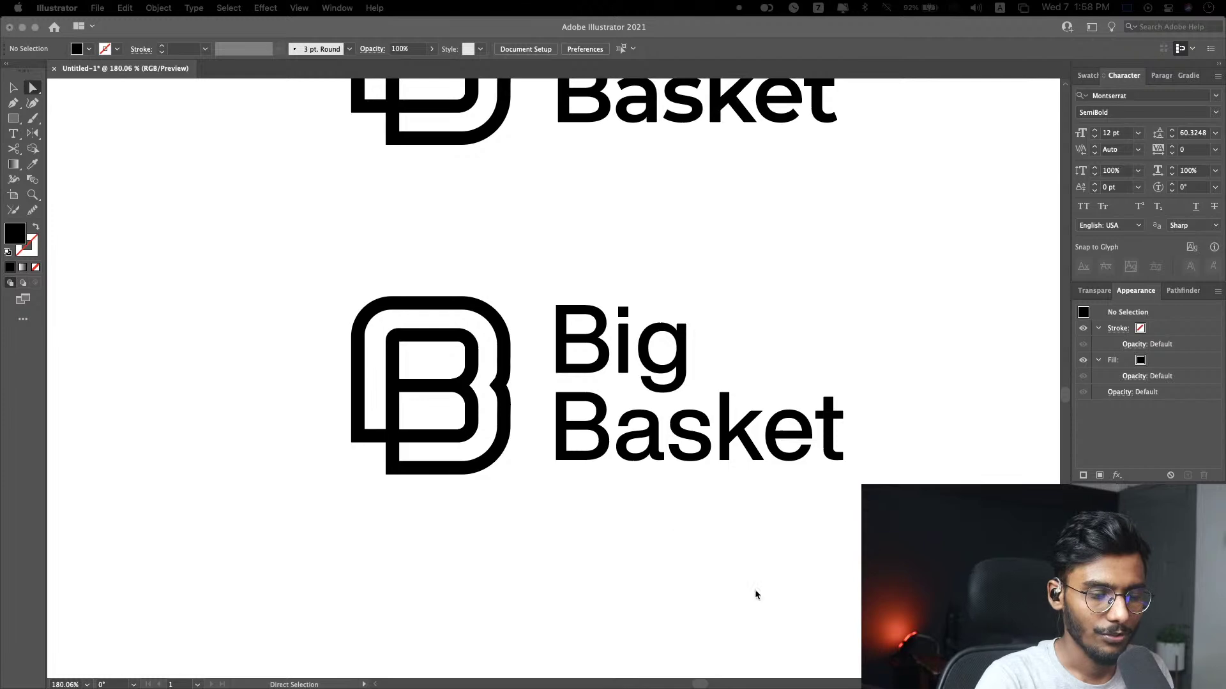
# Step: Compare the upper Montserrat lockup with the lower Helvetica Now Display lockup and the earlier B variations
pyautogui.scroll(-3, 806, 302)
pyautogui.scroll(-1, 805, 301)
pyautogui.press('v')
pyautogui.hscroll(5, 865, 290)
pyautogui.moveTo(724, 333); pyautogui.dragTo(271, 556)
pyautogui.click(747, 473)
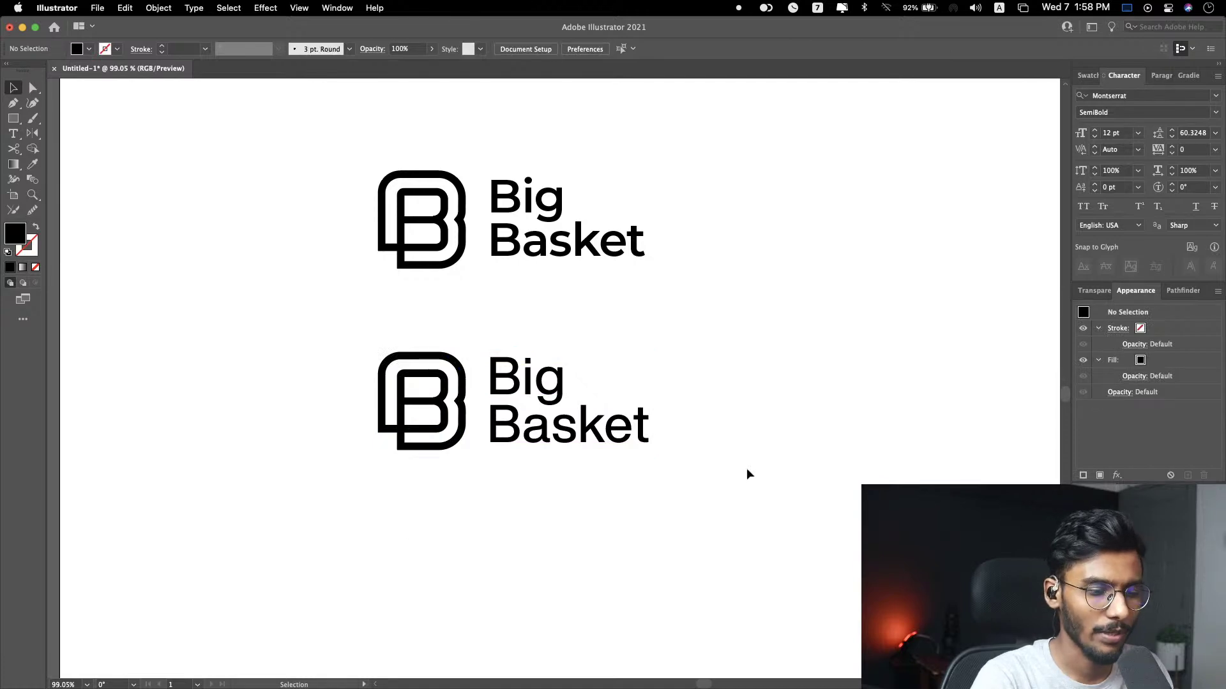
pyautogui.moveTo(770, 304); pyautogui.dragTo(383, 468)
pyautogui.click(749, 416)
pyautogui.scroll(1, 741, 349)
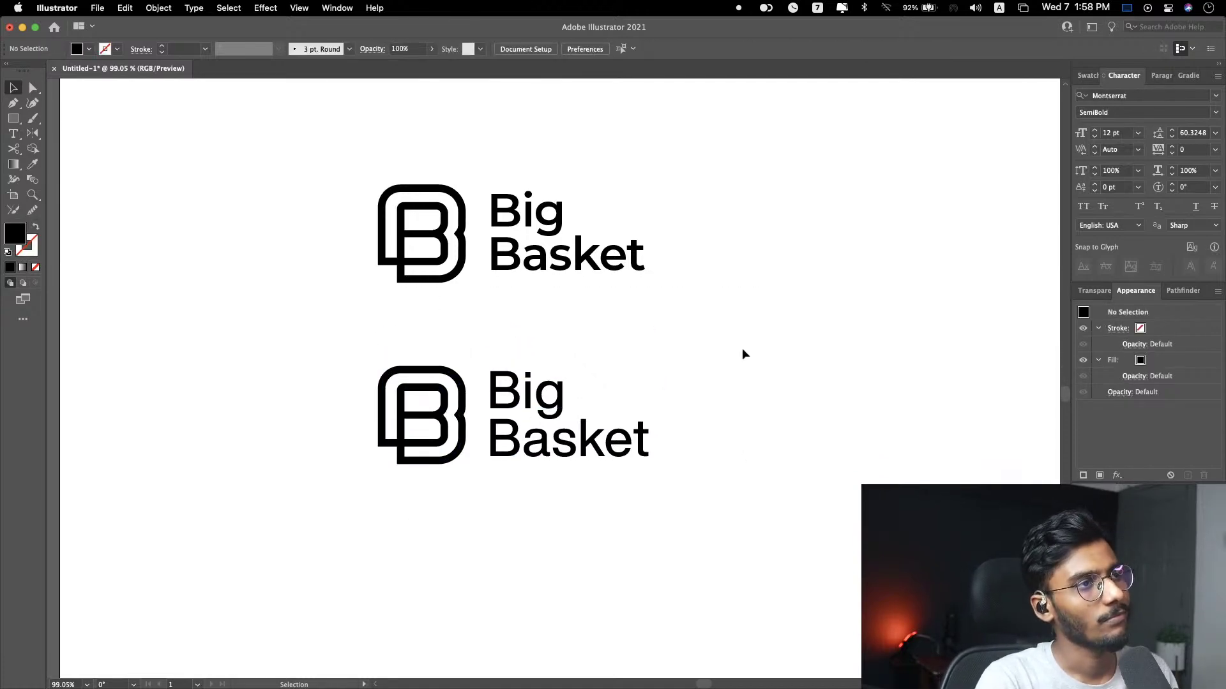
pyautogui.scroll(-1, 742, 348)
pyautogui.scroll(-5, 775, 410)
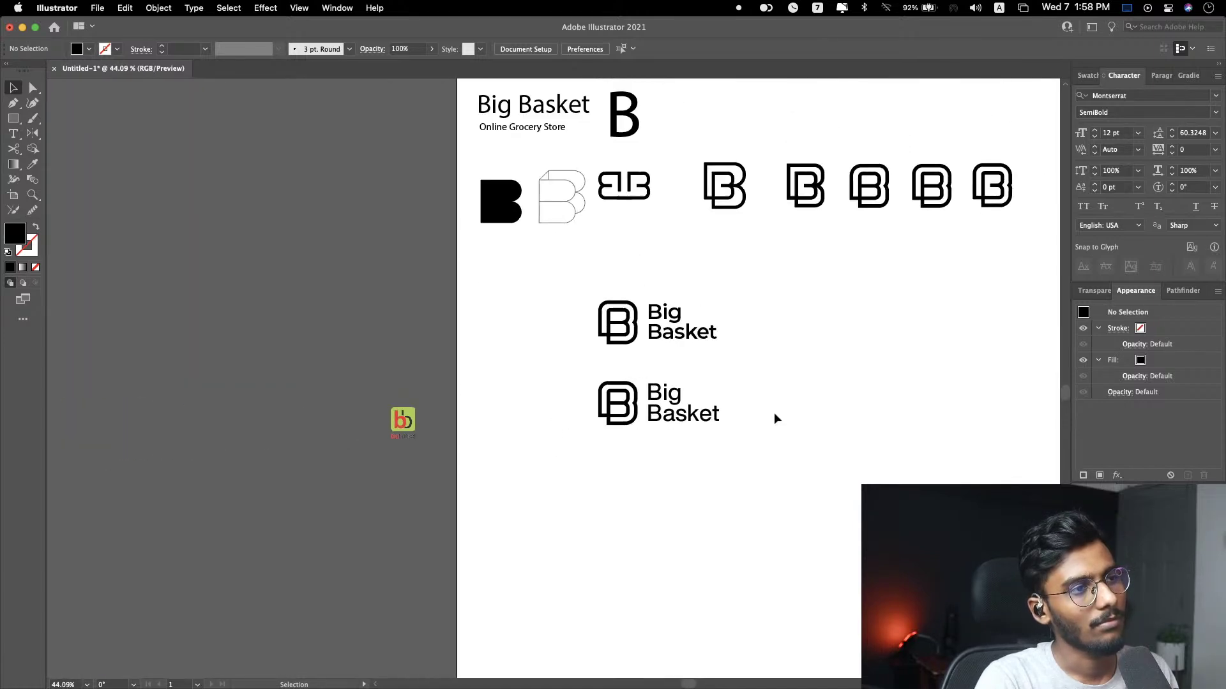
# Step: Reduce the stroke weight of the B mark in the lower lockup to 9 pt
pyautogui.moveTo(576, 373); pyautogui.dragTo(648, 485)
pyautogui.moveTo(581, 440); pyautogui.dragTo(632, 394)
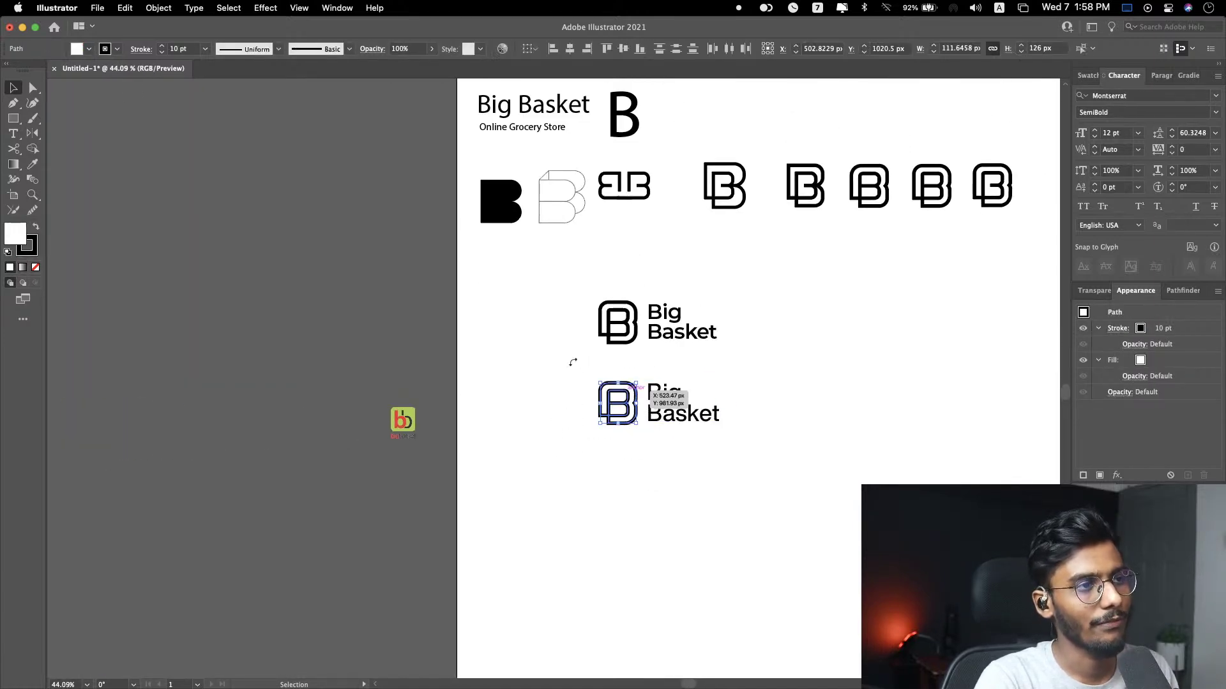
pyautogui.click(549, 517)
pyautogui.scroll(5, 775, 433)
pyautogui.moveTo(360, 459); pyautogui.dragTo(452, 358)
pyautogui.click(801, 351)
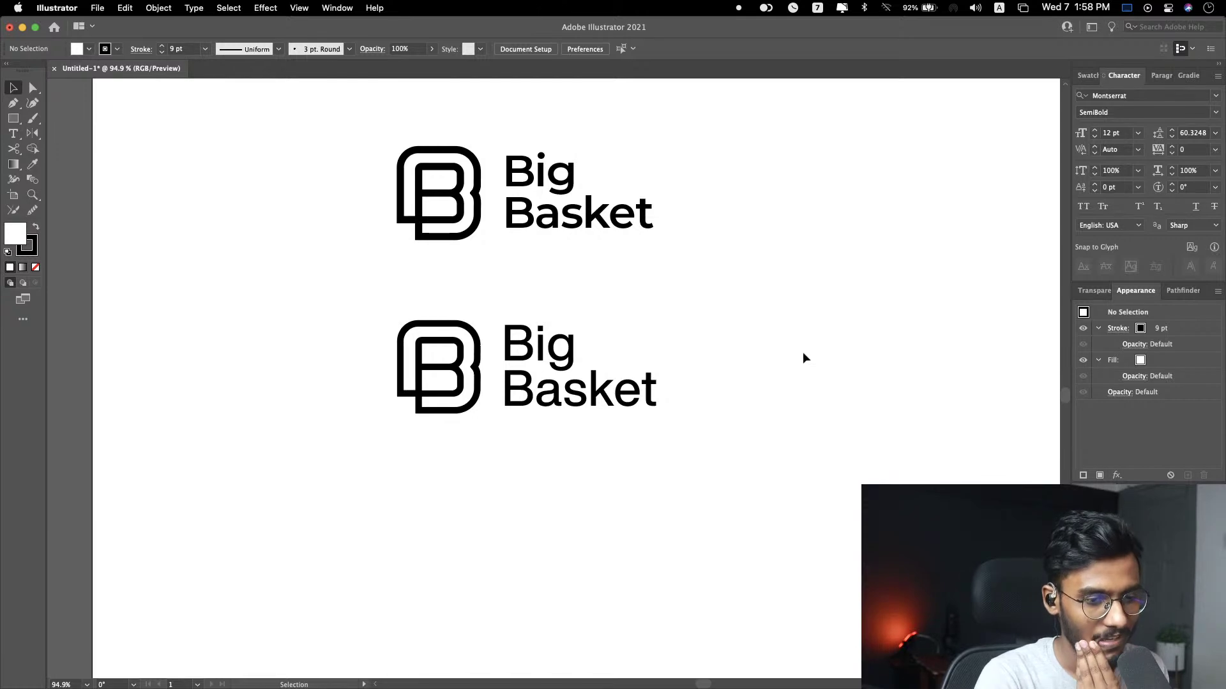
# Step: Place a copy of the thin outlined folded B beside the upper lockup and set its stroke weight to 3 pt
pyautogui.scroll(-3, 719, 304)
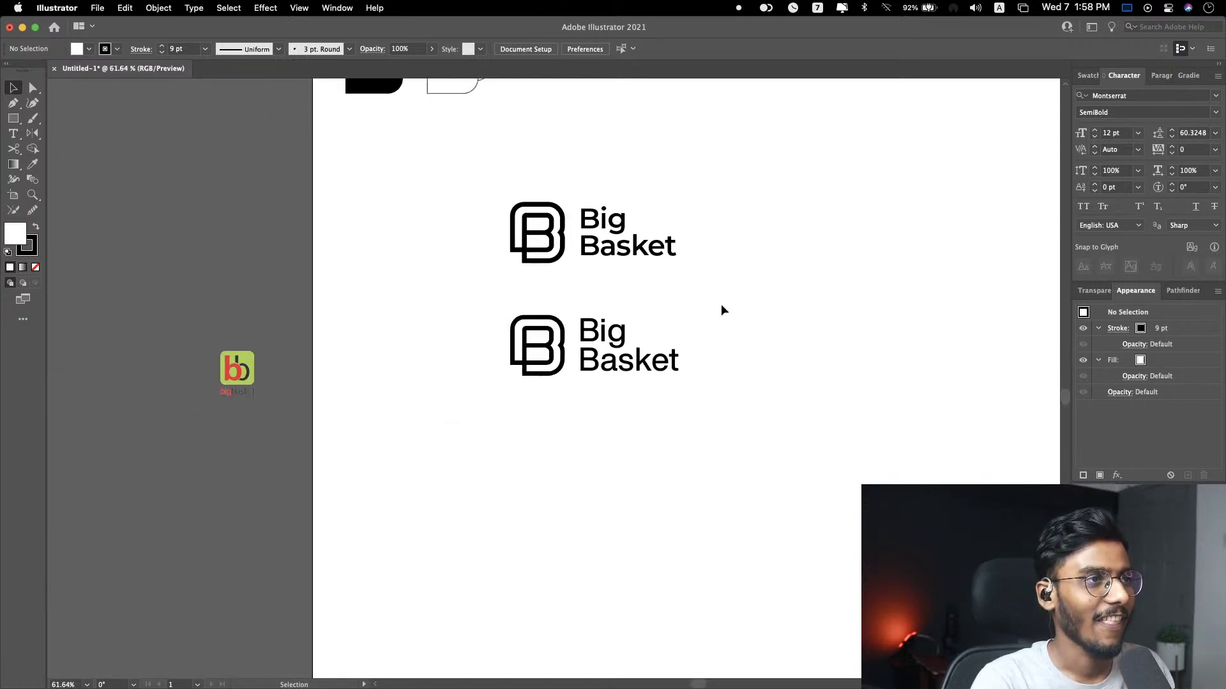
pyautogui.scroll(3, 720, 303)
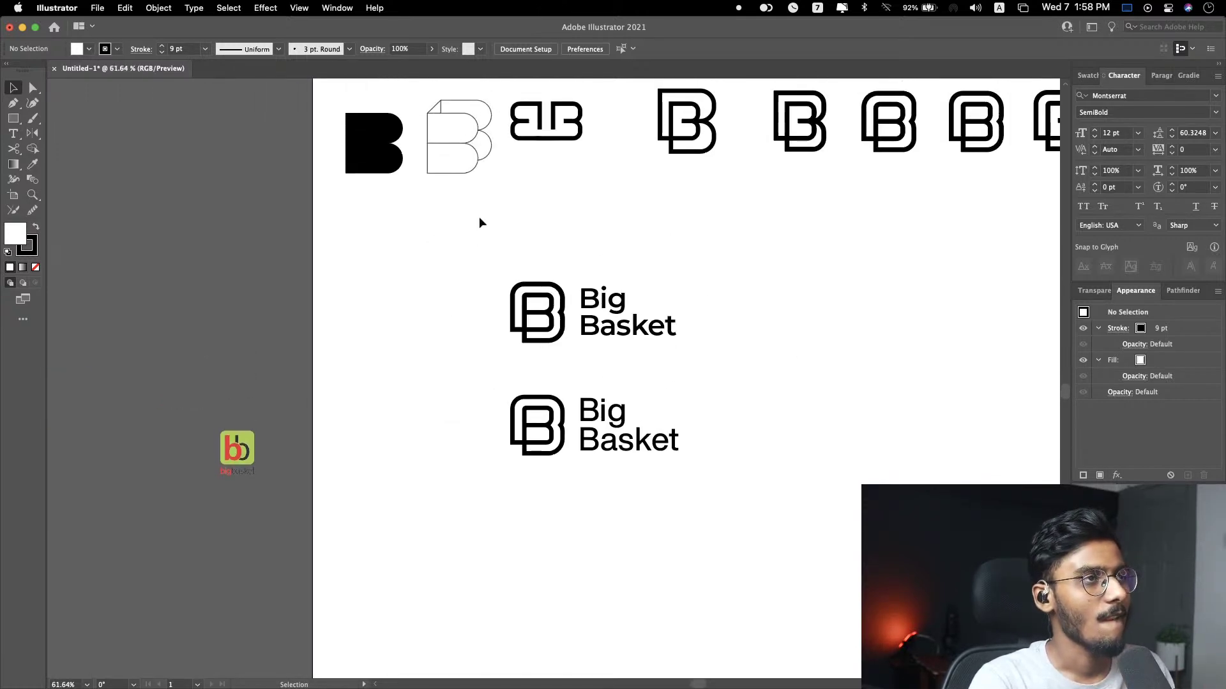
pyautogui.click(473, 135)
pyautogui.click(404, 215)
pyautogui.moveTo(425, 184); pyautogui.dragTo(887, 306)
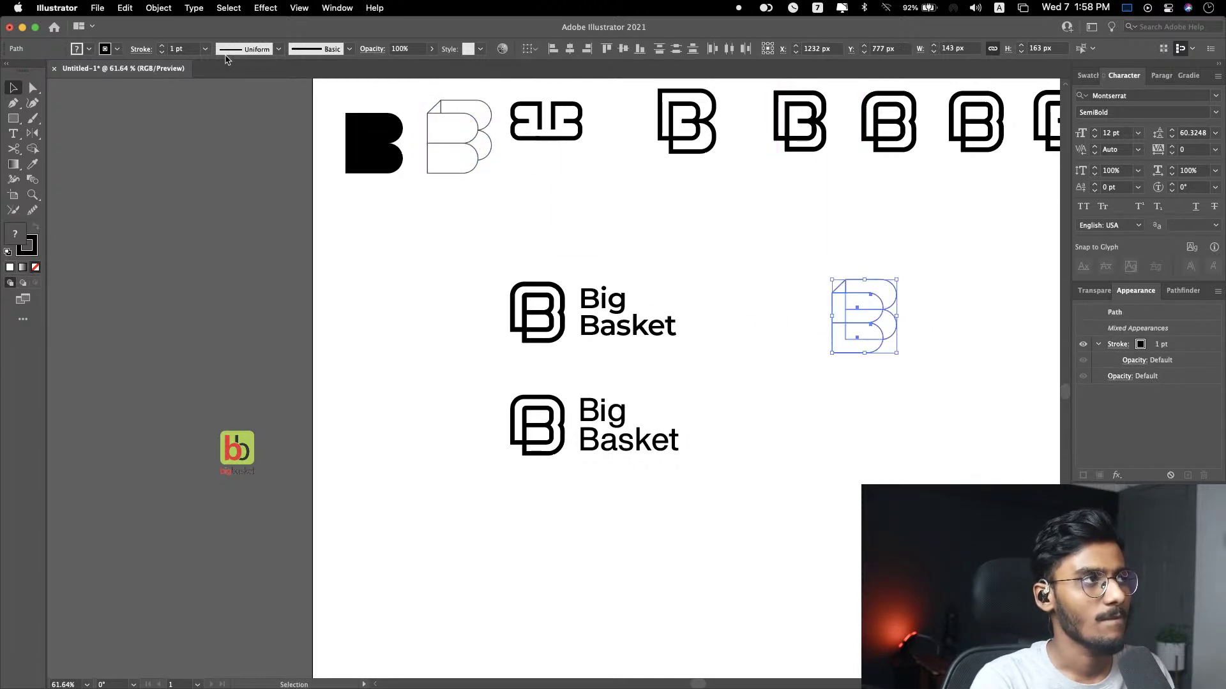
pyautogui.click(162, 46)
pyautogui.click(162, 46)
pyautogui.click(914, 375)
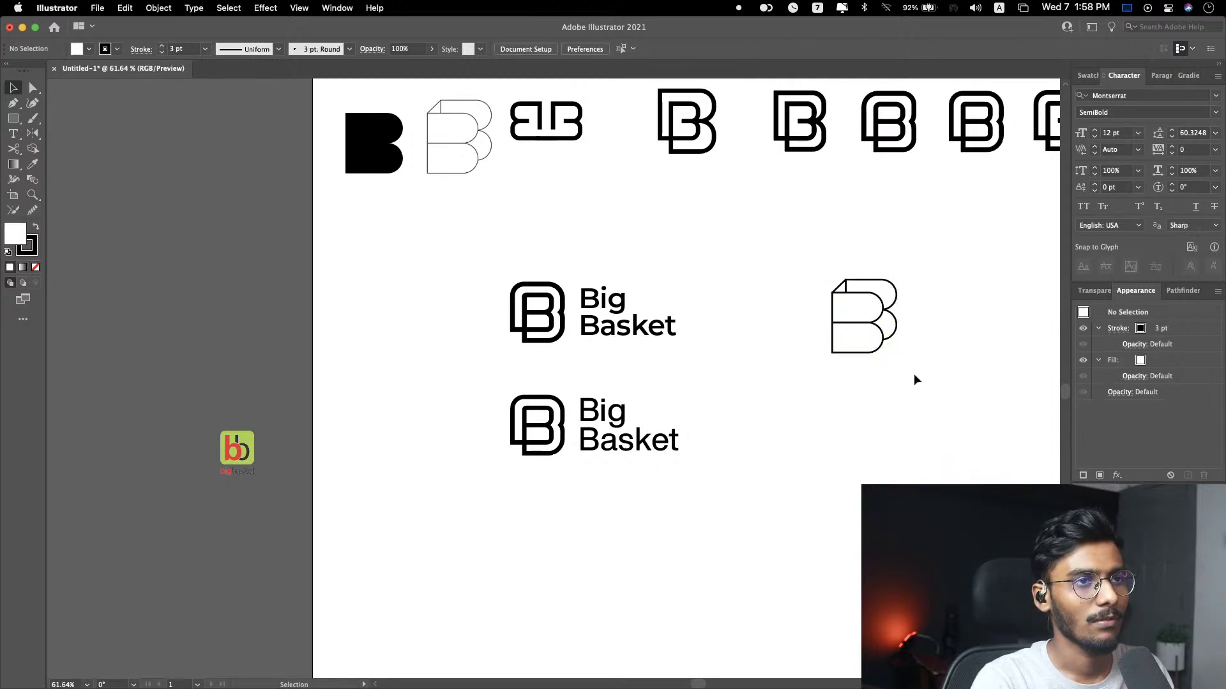
# Step: Examine the copied folded B up close and against the two Big Basket lockups
pyautogui.scroll(5, 968, 253)
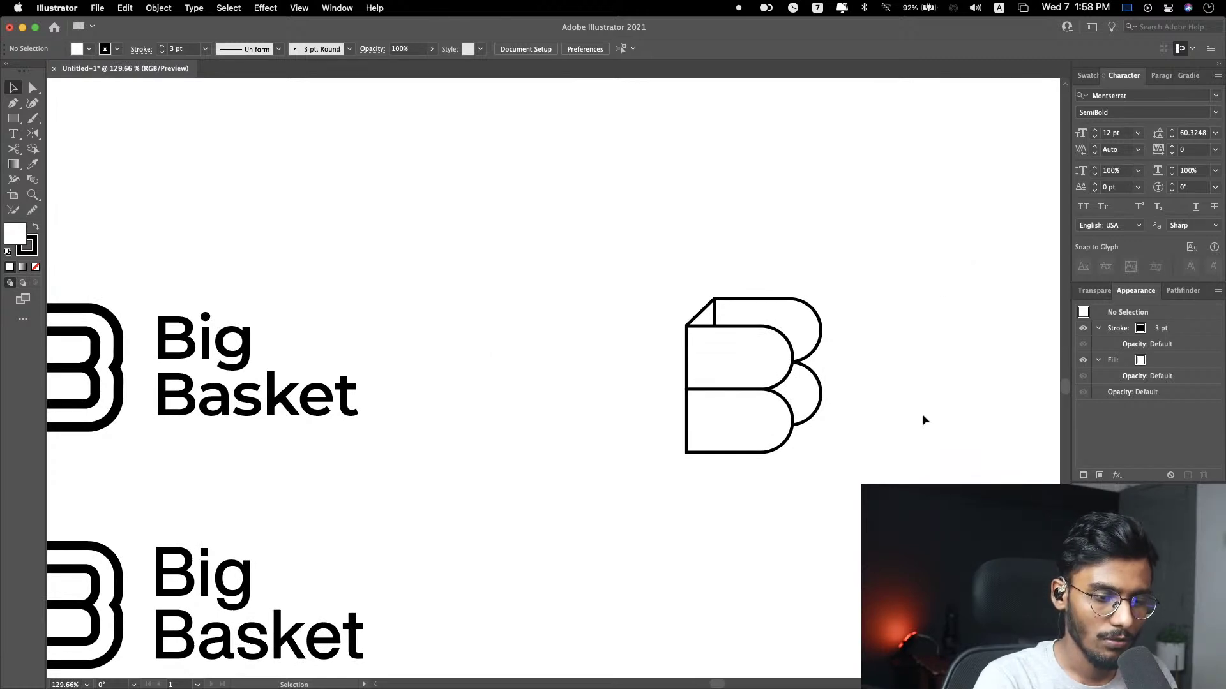
pyautogui.hscroll(10, 904, 430)
pyautogui.hscroll(-12, 831, 432)
pyautogui.scroll(-3, 830, 434)
pyautogui.scroll(-3, 828, 439)
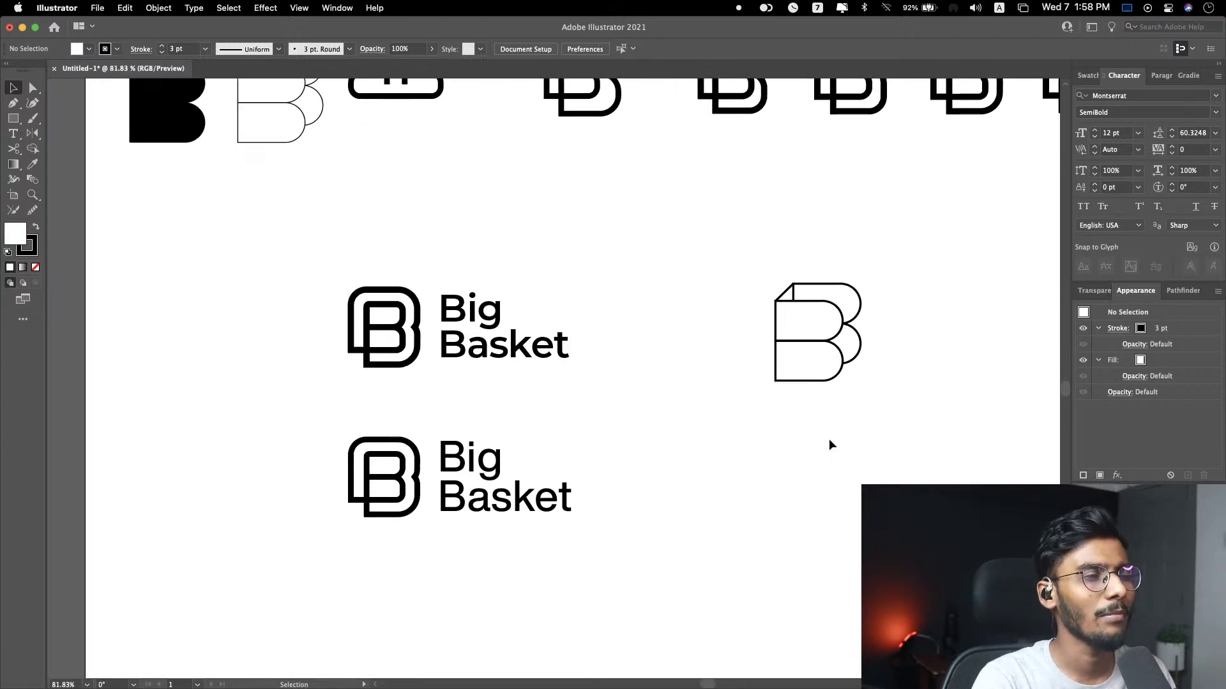
pyautogui.scroll(3, 921, 358)
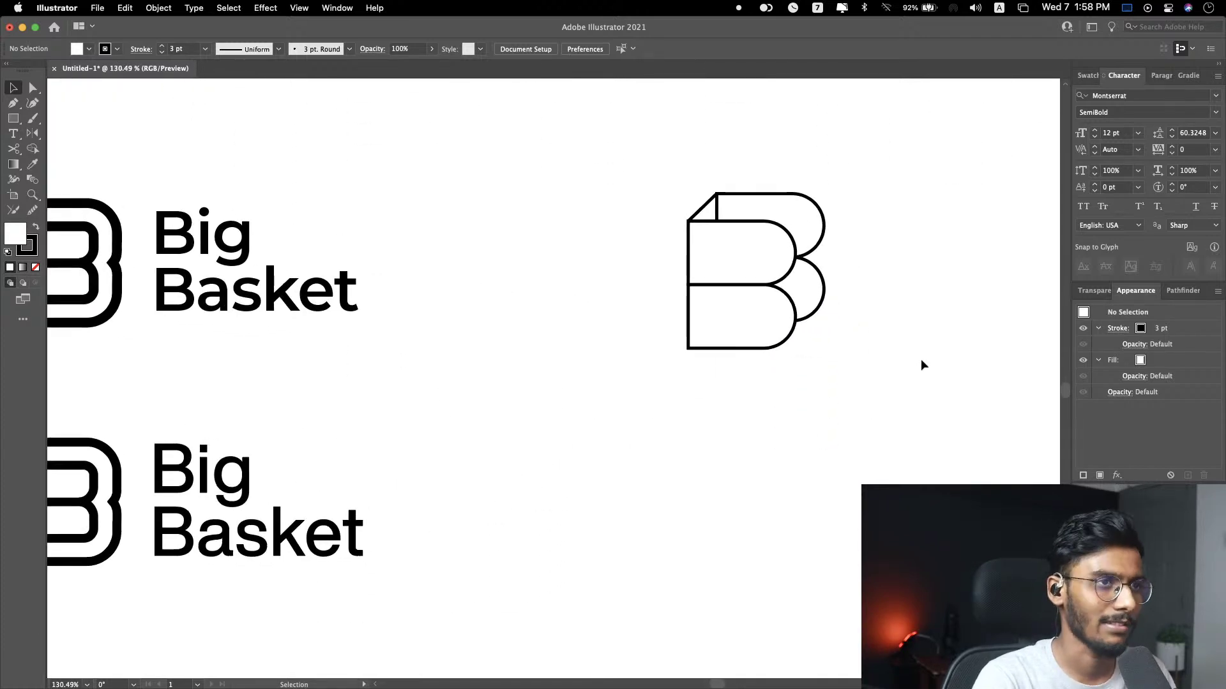
pyautogui.hscroll(8, 921, 361)
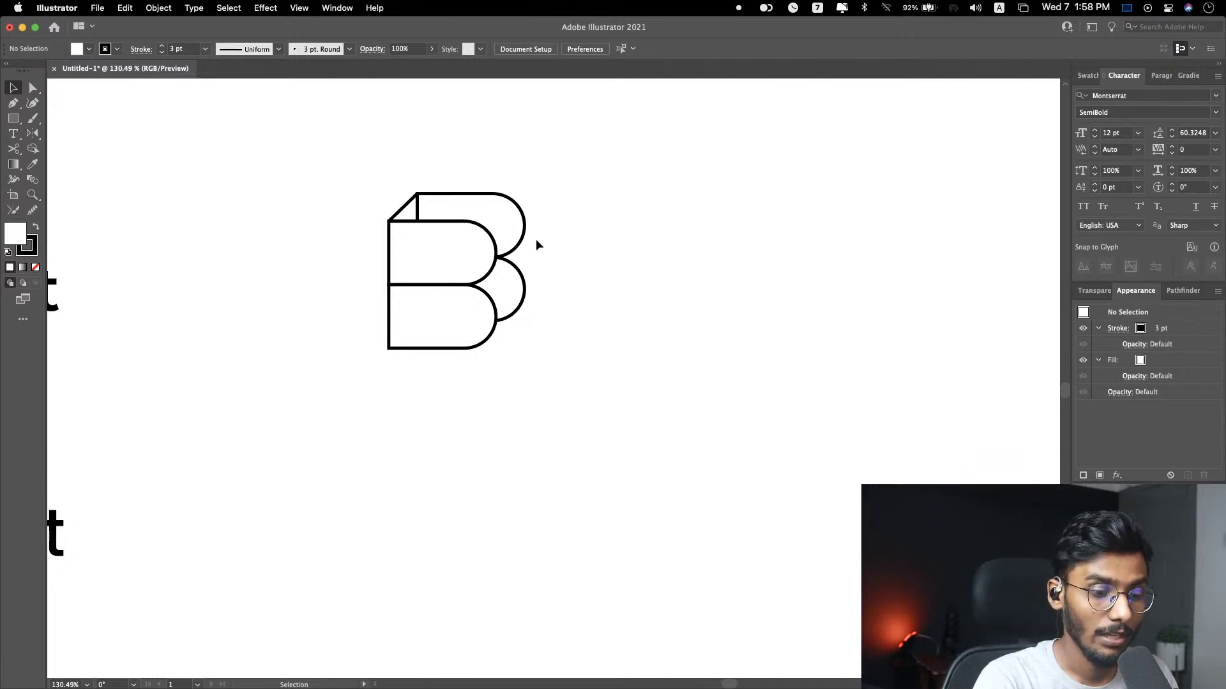
pyautogui.click(449, 314)
pyautogui.click(596, 297)
pyautogui.click(434, 259)
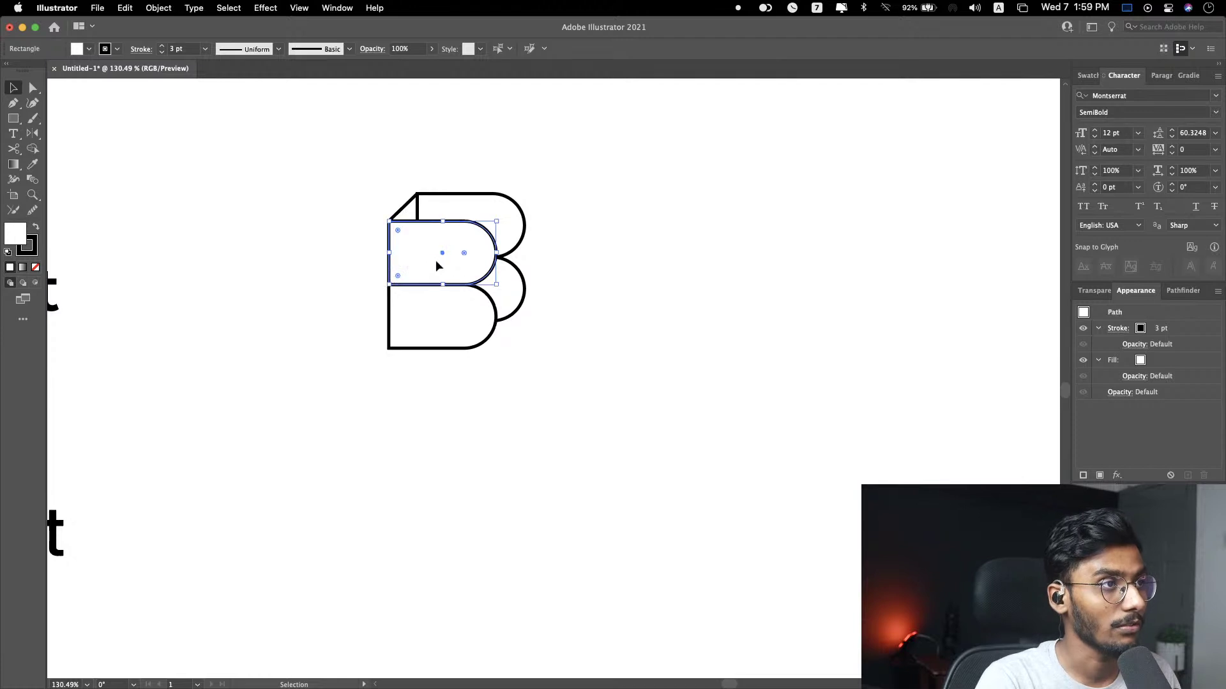
pyautogui.press('/')
pyautogui.moveTo(591, 160); pyautogui.dragTo(317, 455)
pyautogui.click(665, 422)
pyautogui.press('p')
pyautogui.click(471, 284)
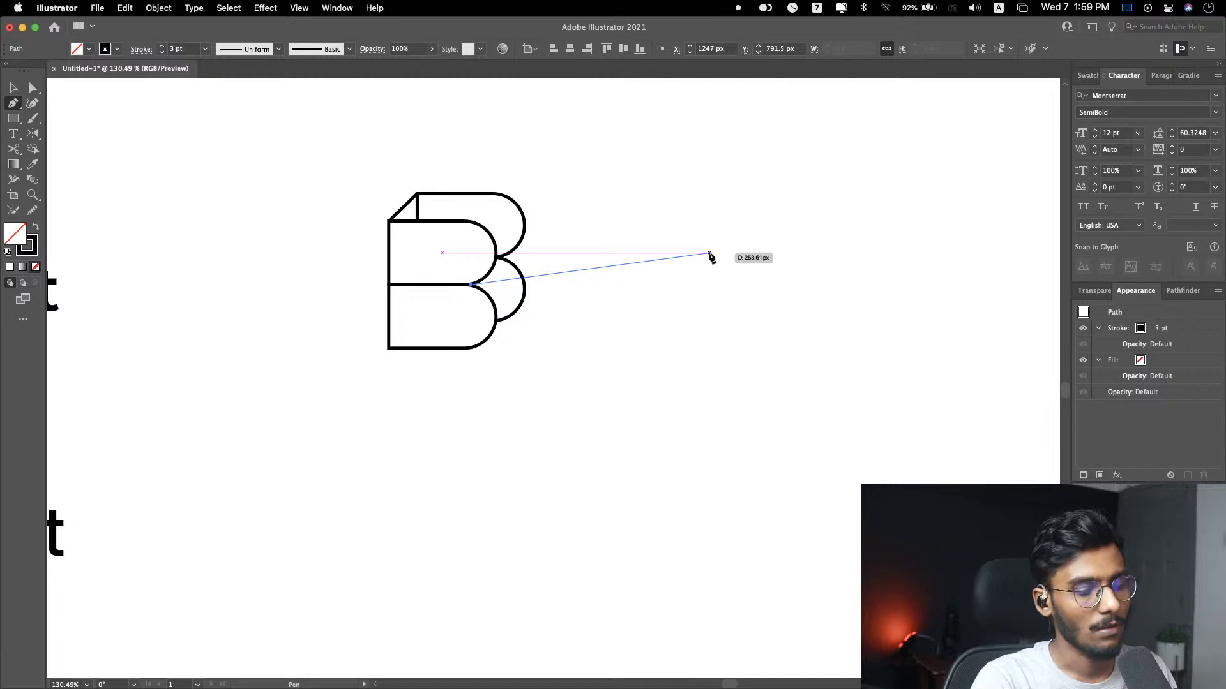
pyautogui.press('Escape')
pyautogui.press('v')
# Step: Set the copied folded B's stroke weight to 5 pt and delete the copy after comparing it with the lockups
pyautogui.moveTo(632, 165); pyautogui.dragTo(392, 415)
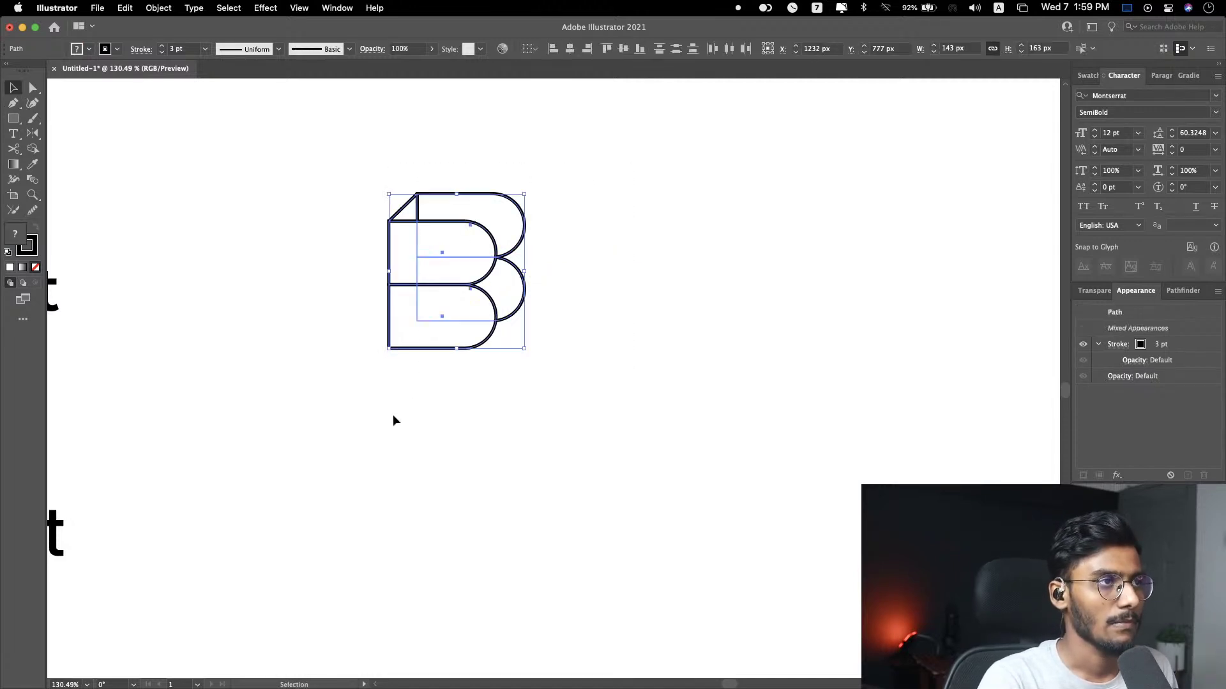
pyautogui.click(162, 46)
pyautogui.click(162, 46)
pyautogui.click(335, 435)
pyautogui.scroll(-5, 362, 495)
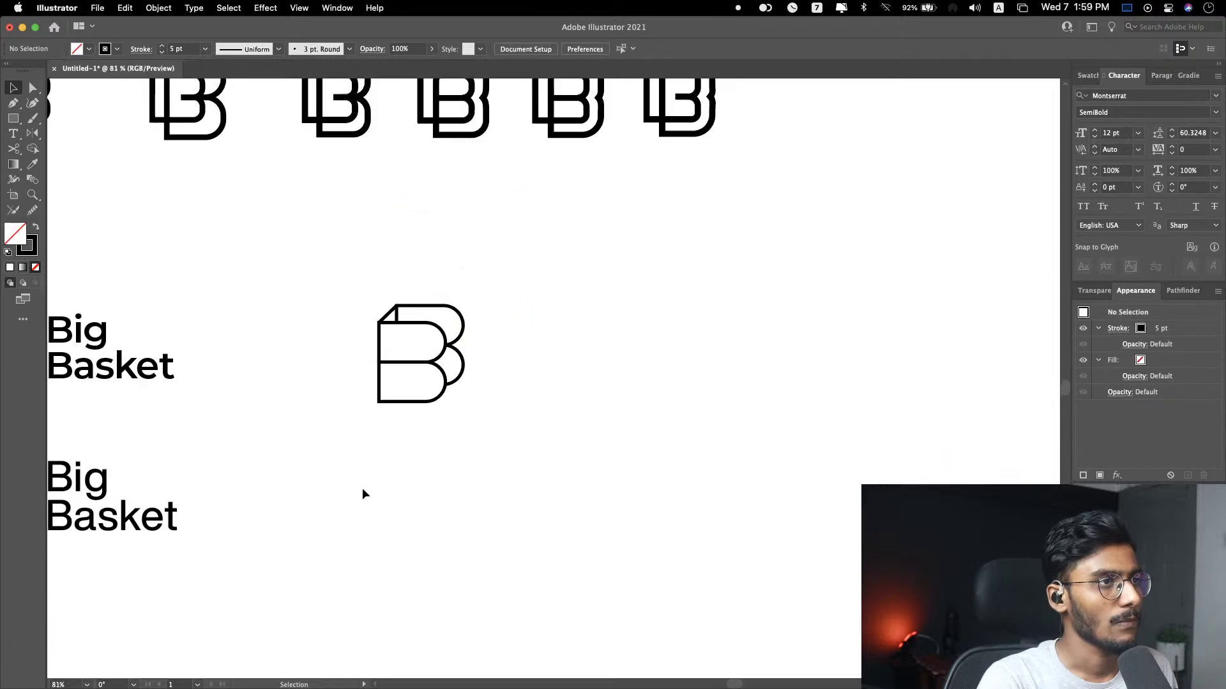
pyautogui.scroll(-2, 362, 495)
pyautogui.hscroll(-5, 362, 495)
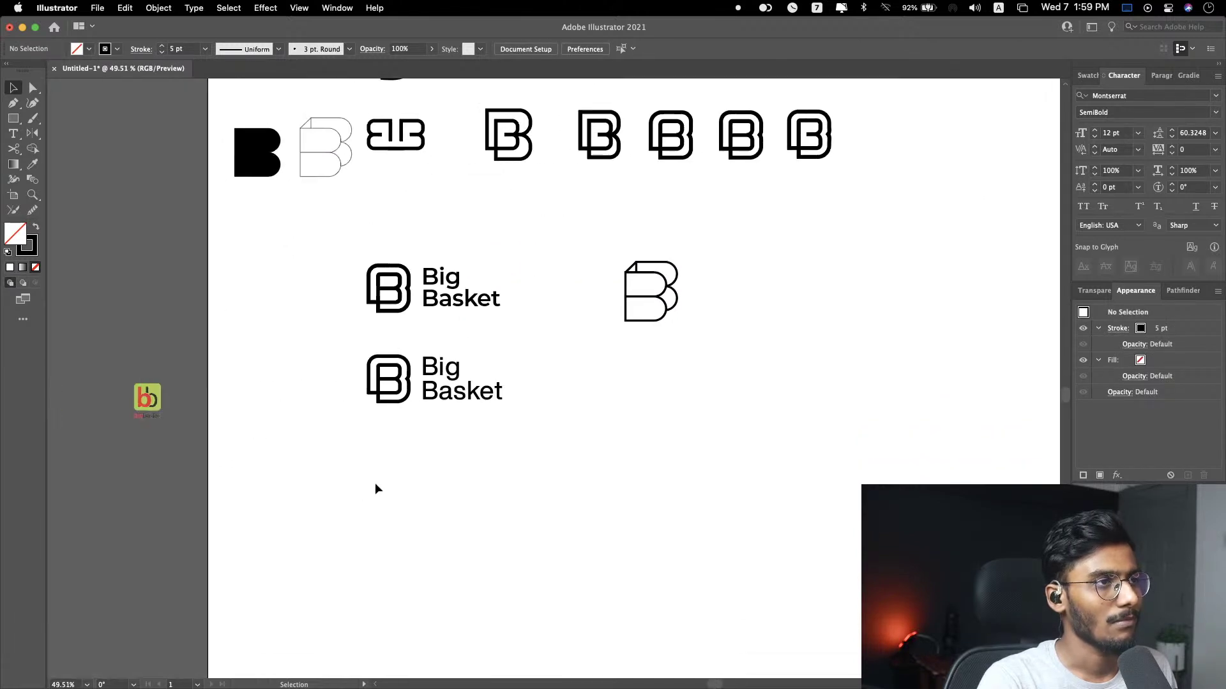
pyautogui.moveTo(607, 361); pyautogui.dragTo(722, 245)
pyautogui.press('Delete')
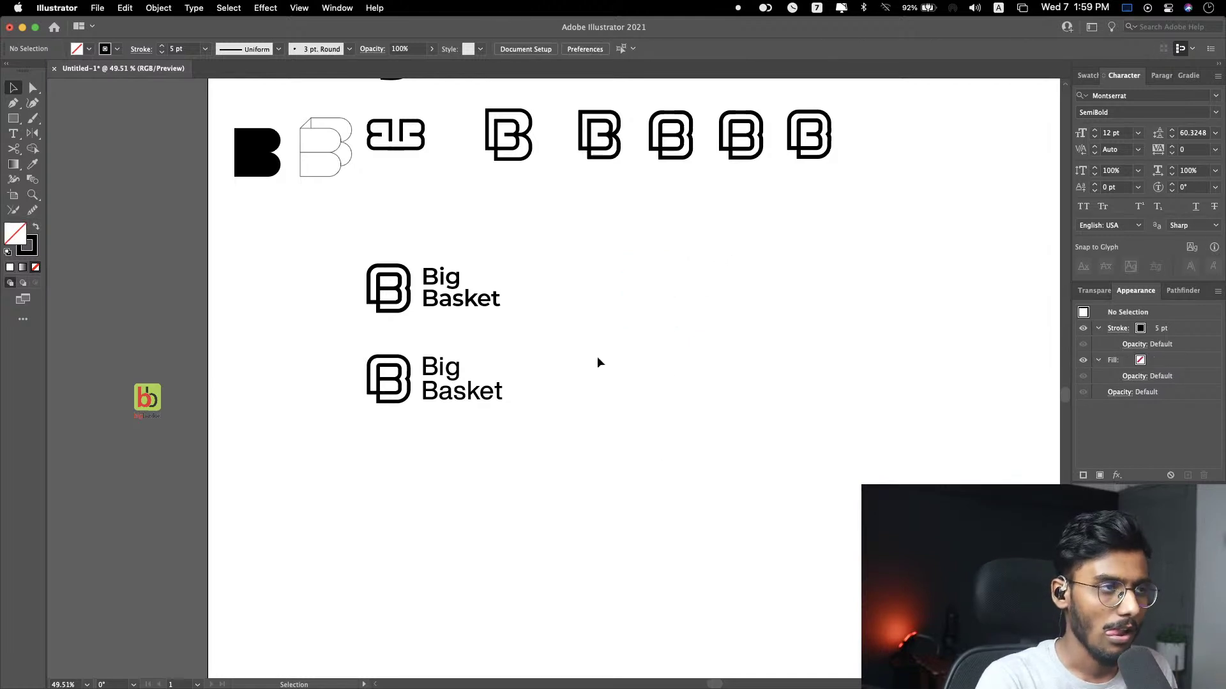
# Step: Reduce the stroke weight of the B mark in the upper lockup to 8 pt
pyautogui.click(396, 279)
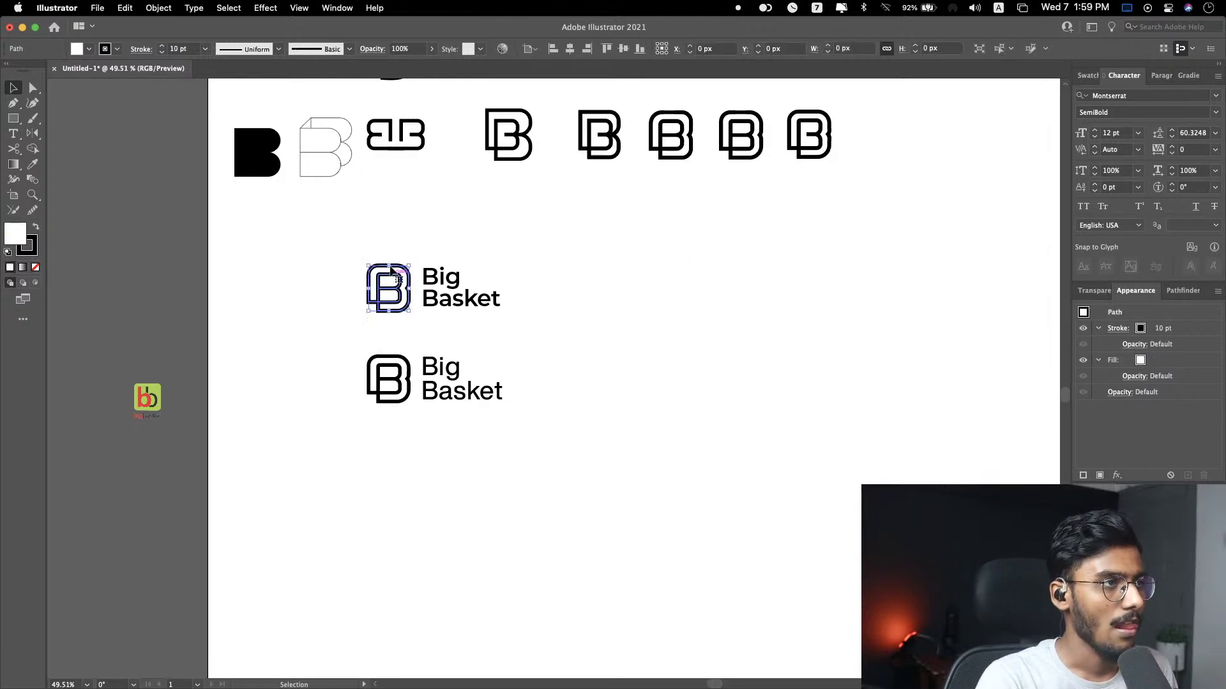
pyautogui.click(256, 325)
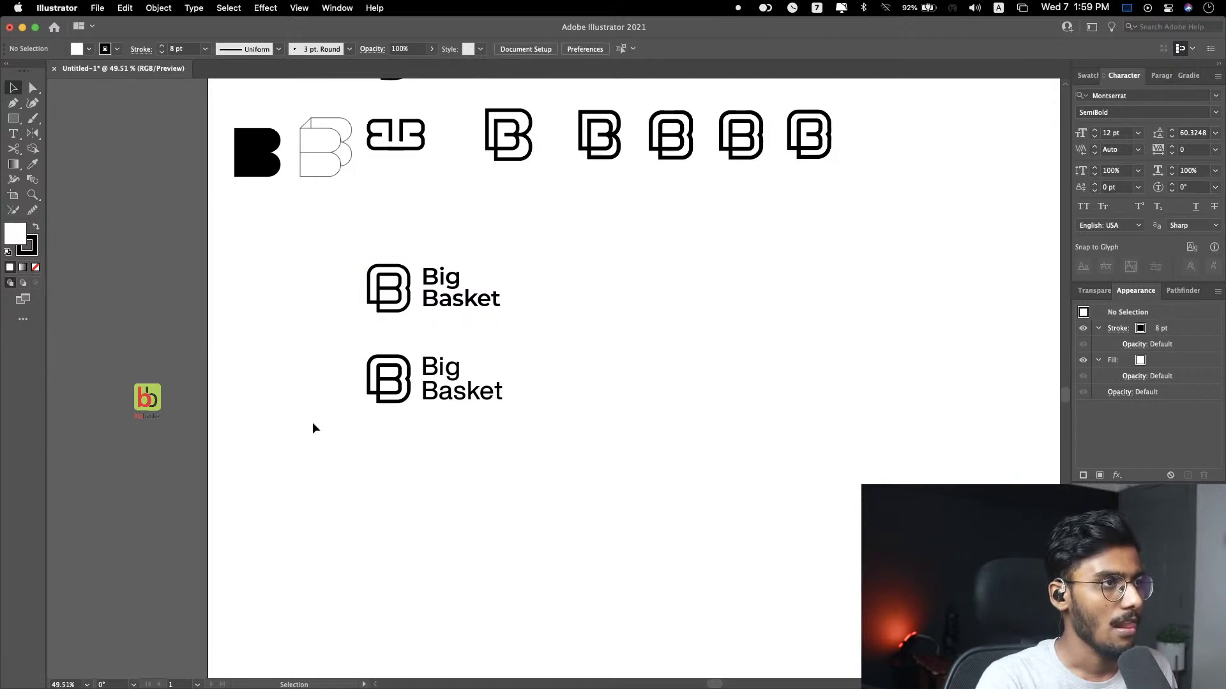
# Step: Check the font weights available for the lower Helvetica Now Display wordmark, keeping Medium
pyautogui.click(443, 391)
pyautogui.click(1215, 112)
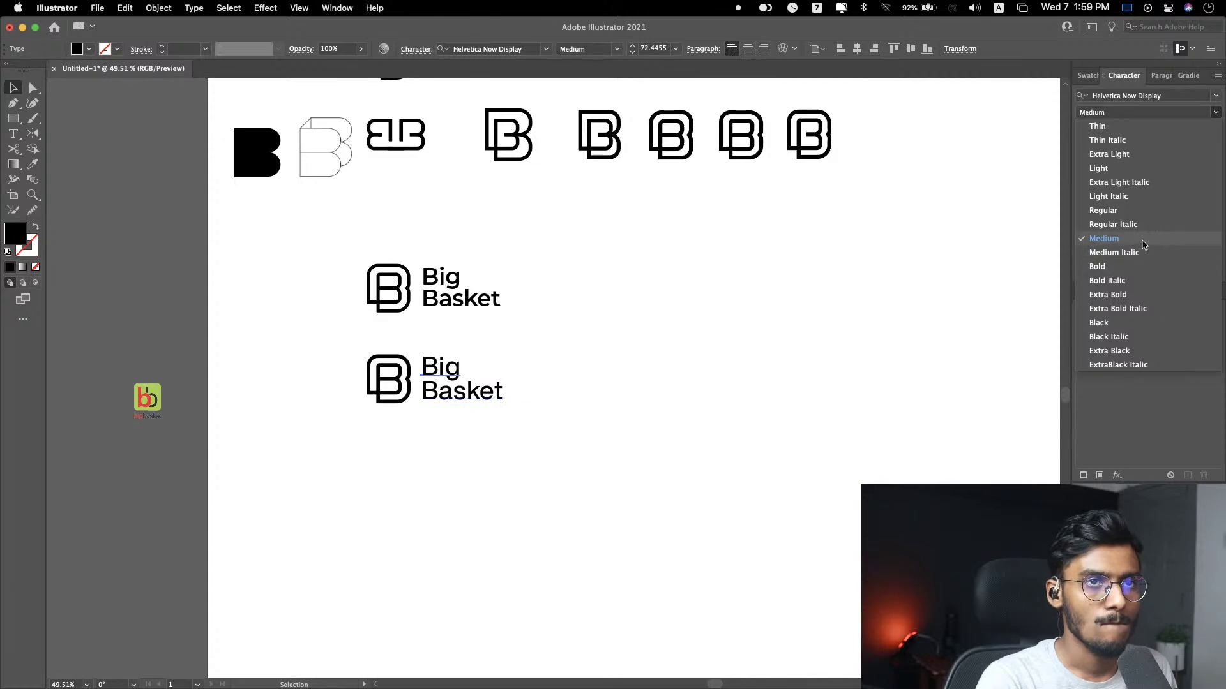
pyautogui.click(845, 364)
pyautogui.click(845, 365)
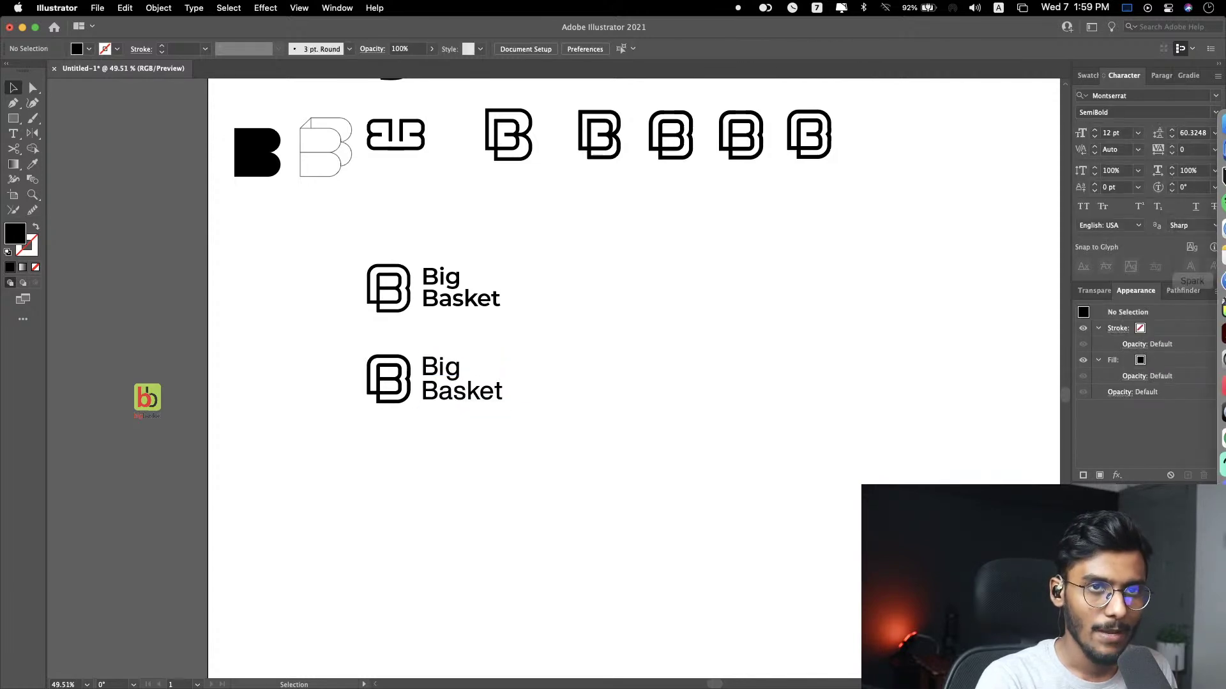
pyautogui.rightClick(1220, 262)
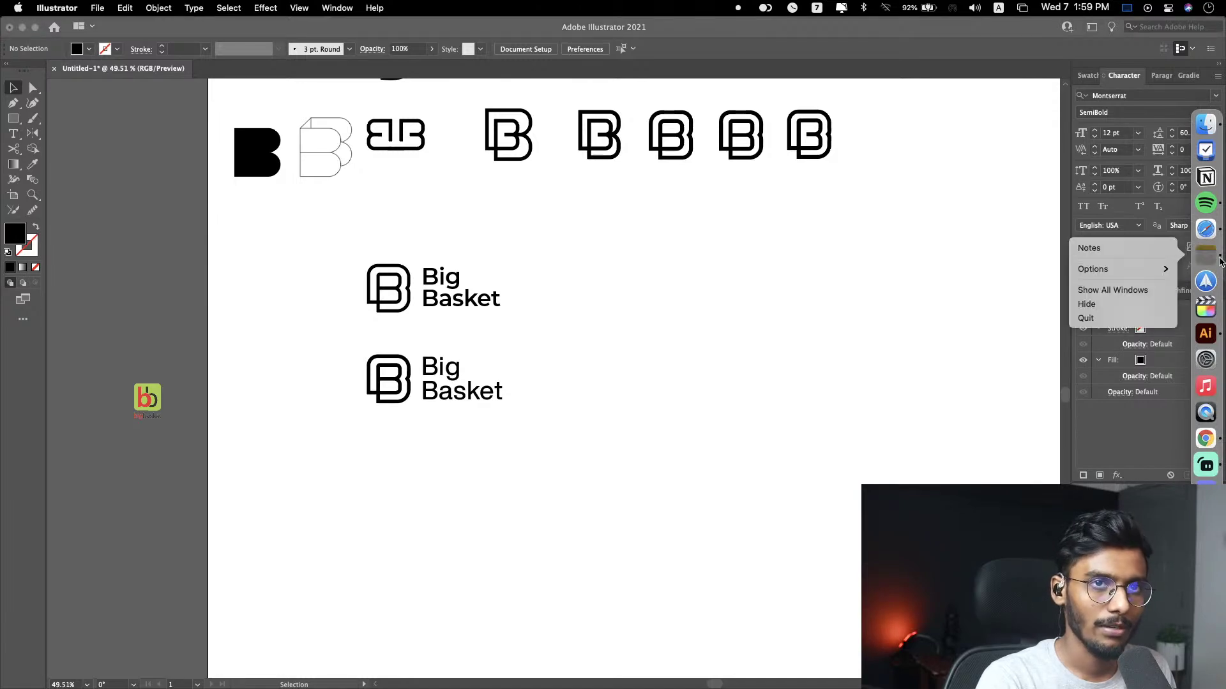
pyautogui.moveTo(1157, 274)
pyautogui.click(696, 291)
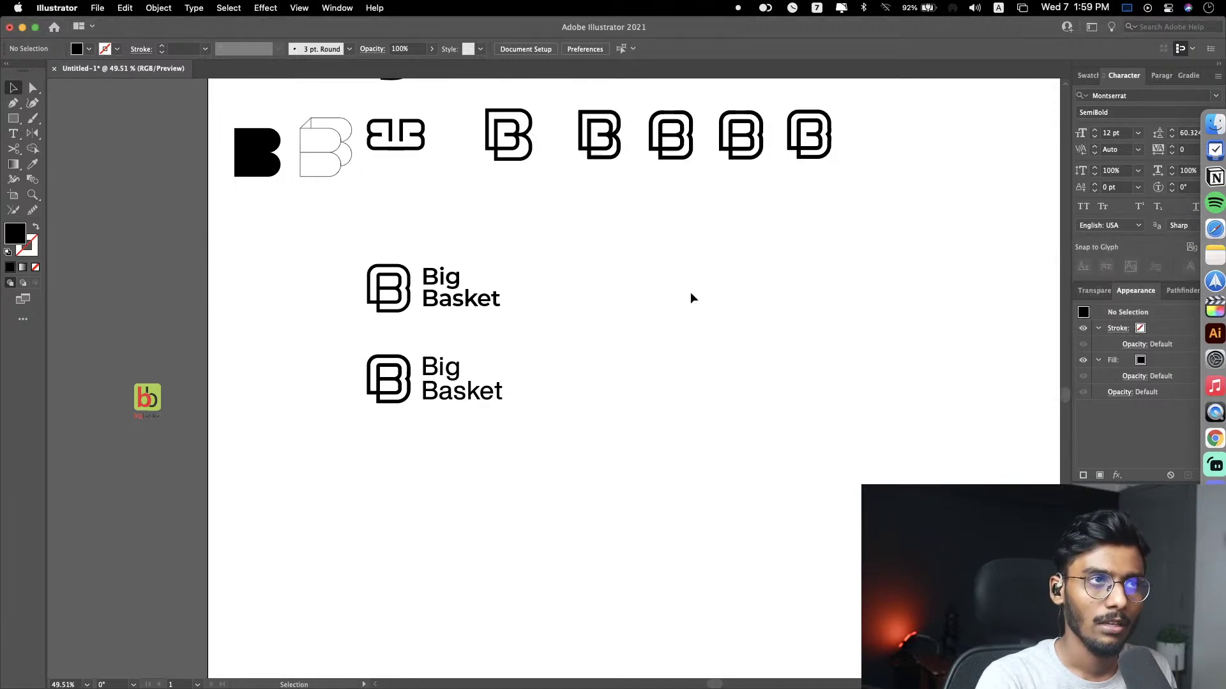
pyautogui.click(472, 406)
pyautogui.click(562, 378)
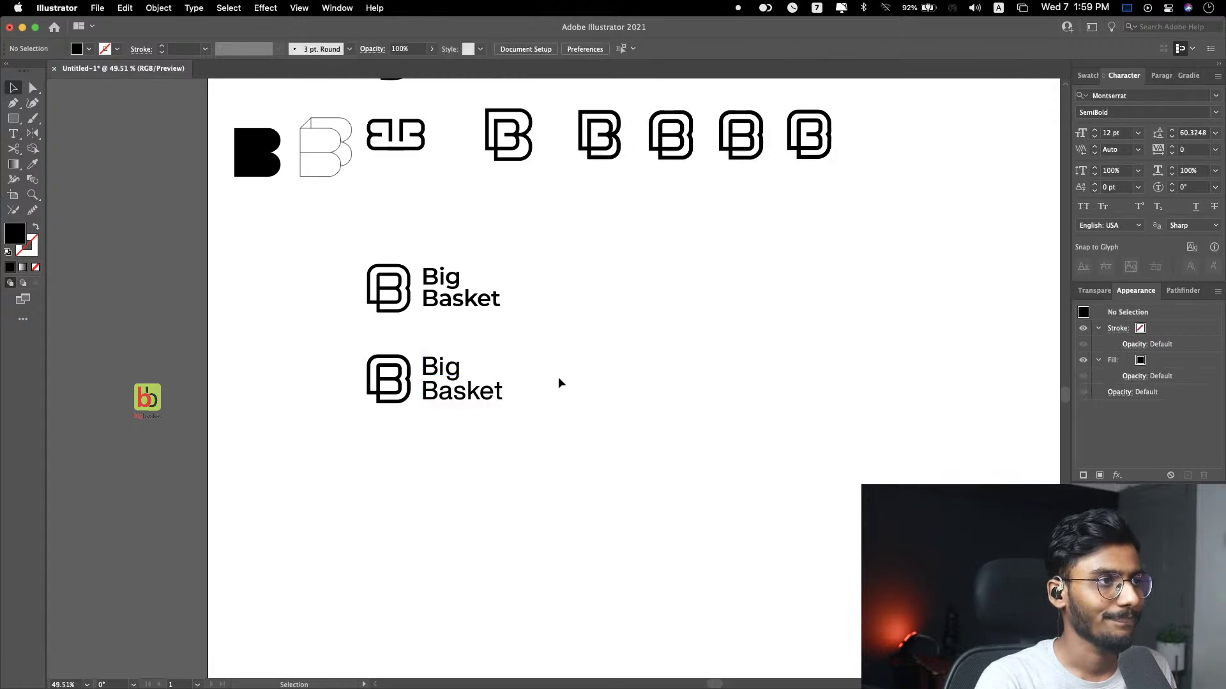
# Step: Duplicate the lower Helvetica Now Display lockup and place the copy beside the Montserrat lockup, roughly level with it
pyautogui.scroll(3, 557, 377)
pyautogui.hscroll(-2, 557, 381)
pyautogui.click(498, 383)
pyautogui.click(701, 361)
pyautogui.moveTo(570, 308); pyautogui.dragTo(319, 451)
pyautogui.moveTo(415, 357); pyautogui.dragTo(743, 214)
pyautogui.click(993, 186)
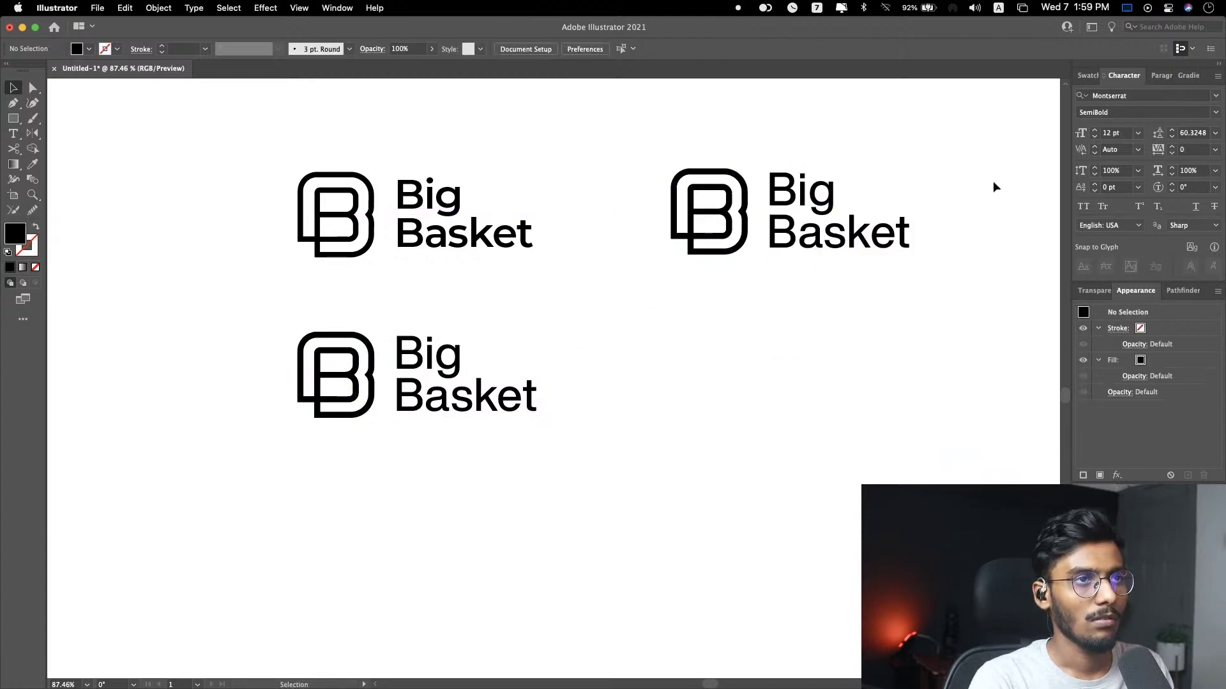
# Step: Change the copied lockup's Big Basket wordmark to the Poppins Medium font
pyautogui.scroll(3, 847, 235)
pyautogui.hscroll(3, 848, 235)
pyautogui.click(763, 297)
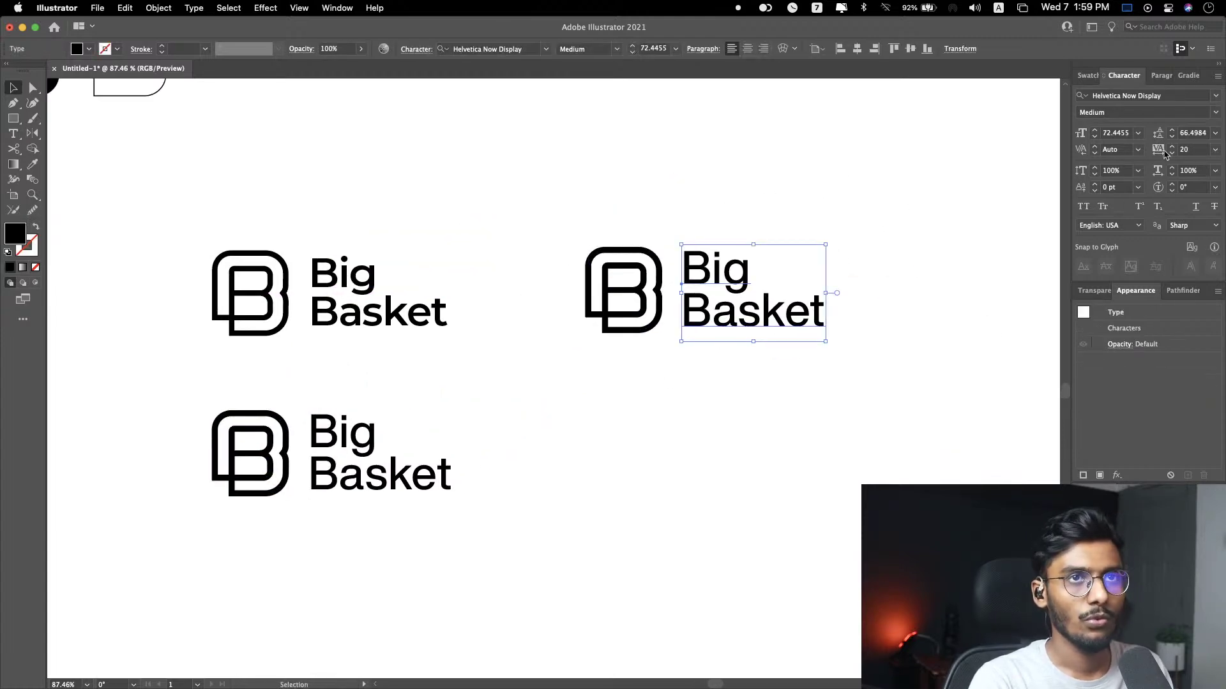
pyautogui.click(1216, 95)
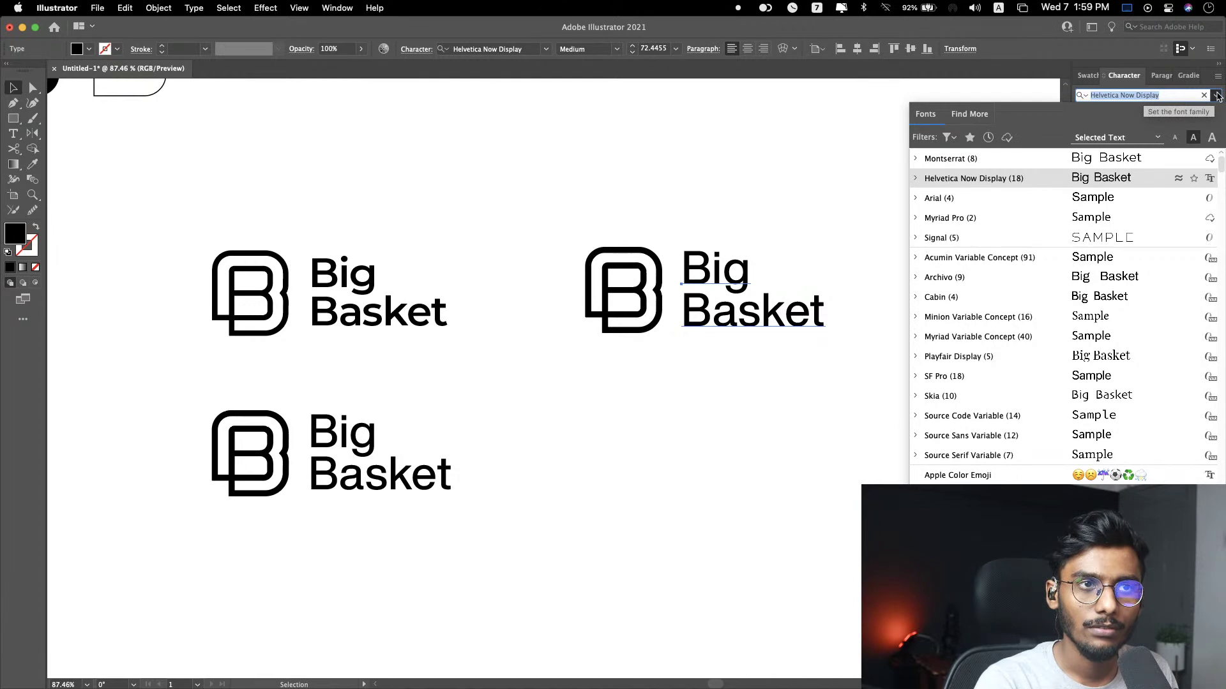
pyautogui.write('pop')
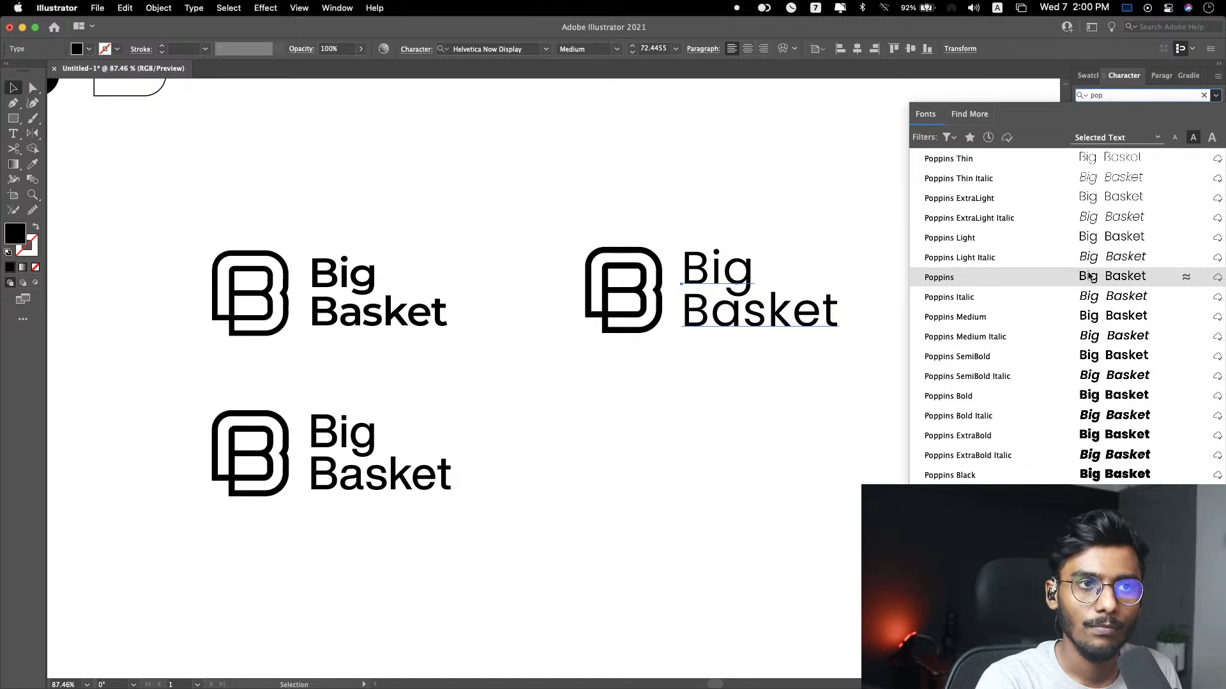
pyautogui.click(1078, 320)
# Step: Set the Poppins wordmark's tracking to 0 and its leading to 68.4984 pt
pyautogui.hotkey('alt', 'Left')
pyautogui.hotkey('alt', 'Left')
pyautogui.hotkey('alt', 'Left')
pyautogui.hotkey('alt', 'Left')
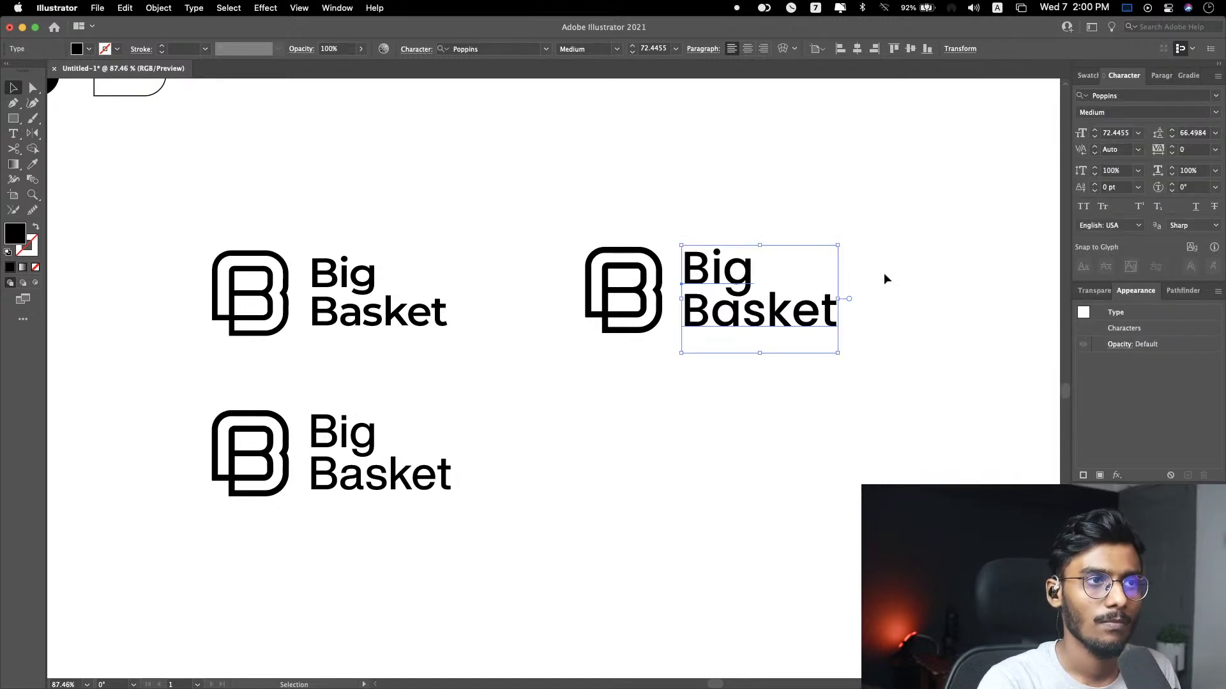
pyautogui.hotkey('alt', 'Down')
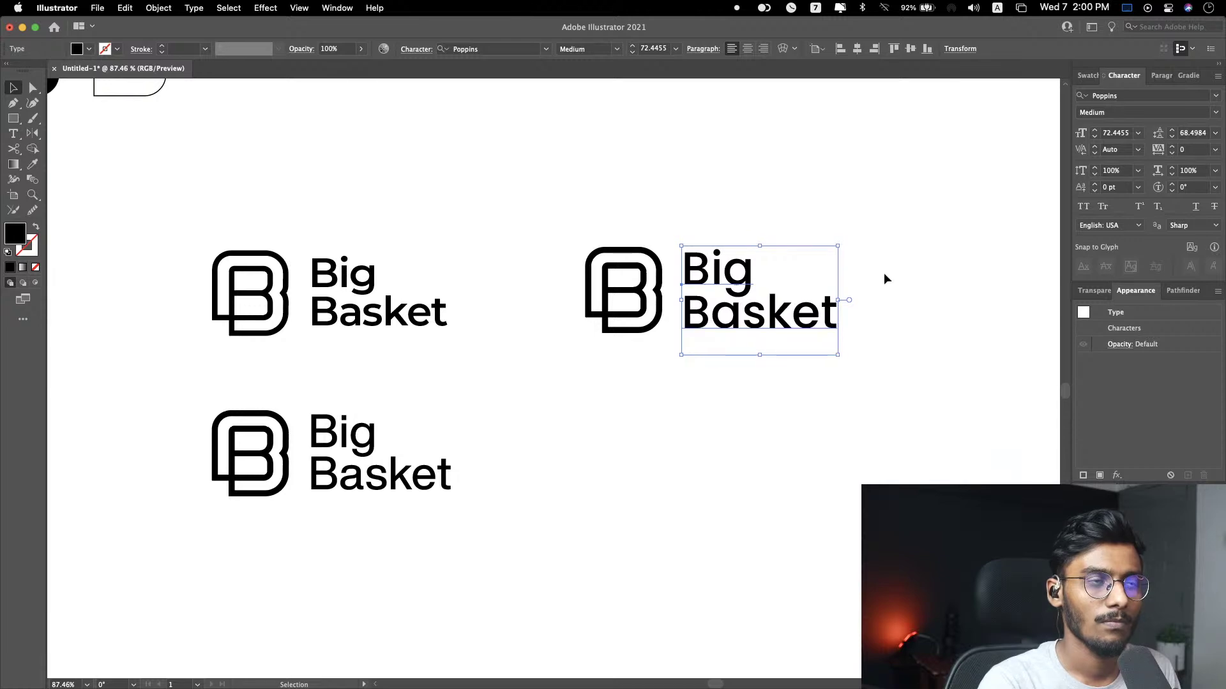
pyautogui.click(880, 270)
# Step: Compare the Montserrat, Helvetica Now Display and Poppins lockups, examining the Helvetica one up close
pyautogui.scroll(-2, 900, 282)
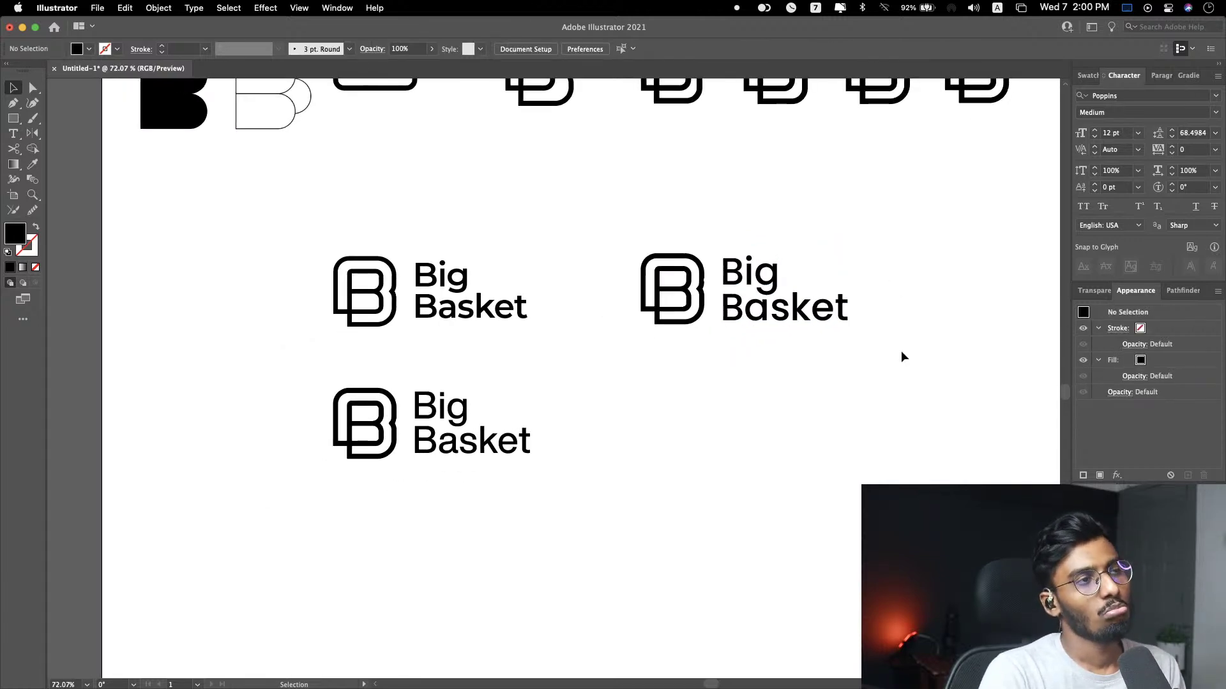
pyautogui.scroll(-2, 901, 348)
pyautogui.hscroll(2, 892, 355)
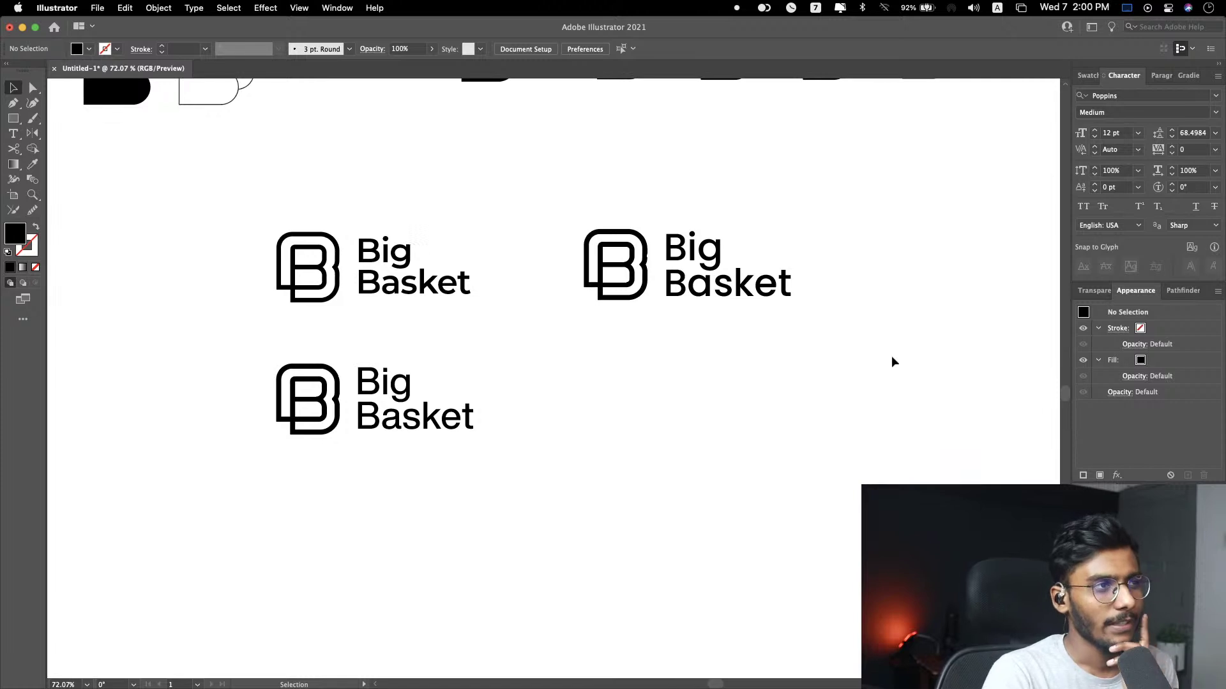
pyautogui.click(734, 316)
pyautogui.click(752, 422)
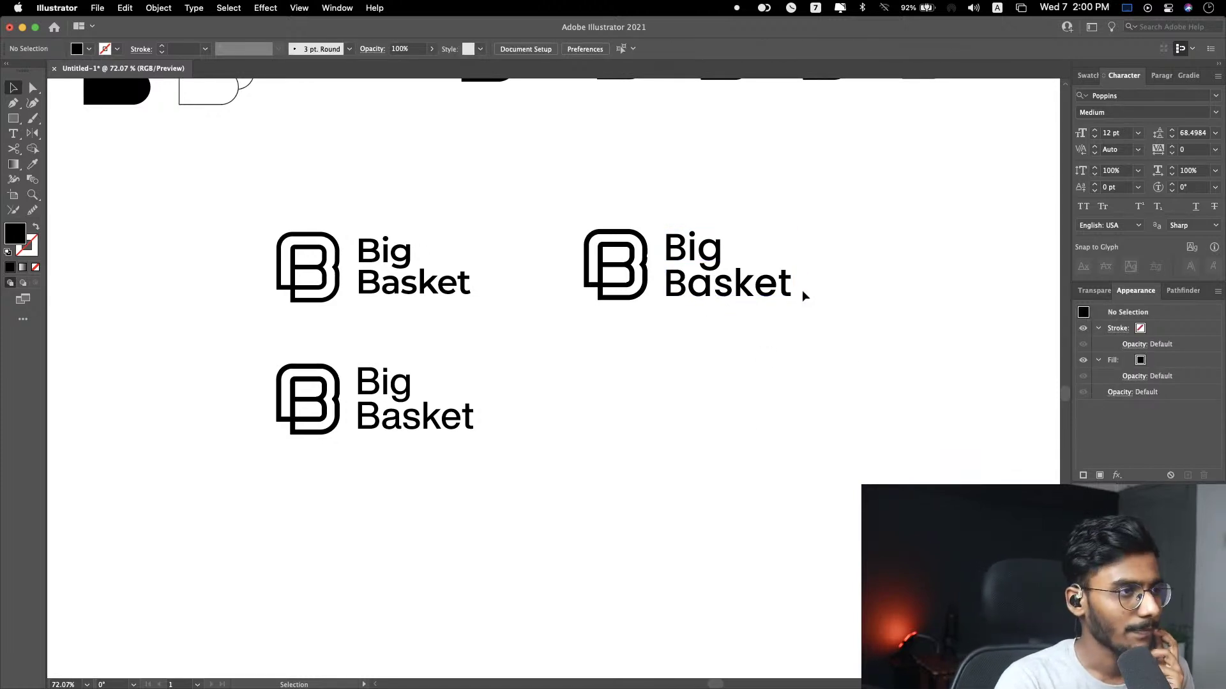
pyautogui.moveTo(208, 342); pyautogui.dragTo(490, 476)
pyautogui.click(214, 462)
pyautogui.keyDown('alt'); pyautogui.scroll(3, 213, 462); pyautogui.keyUp('alt')
pyautogui.scroll(-2, 302, 455)
pyautogui.scroll(-2, 362, 456)
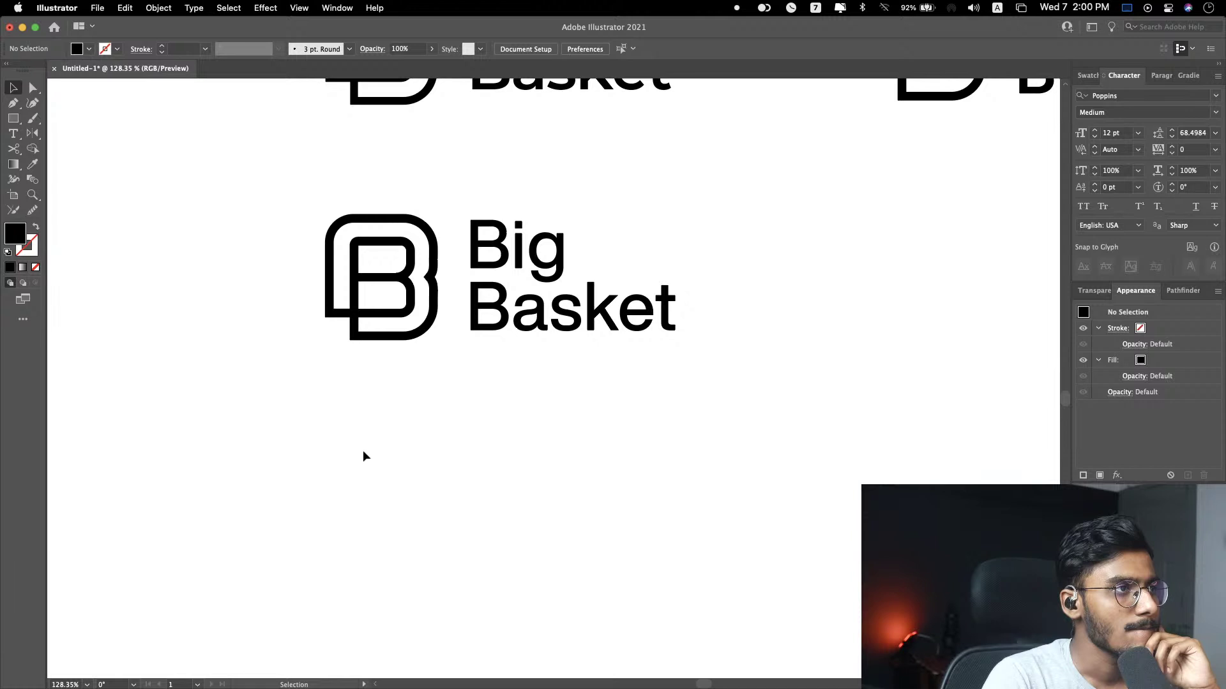
pyautogui.scroll(5, 363, 456)
pyautogui.click(571, 421)
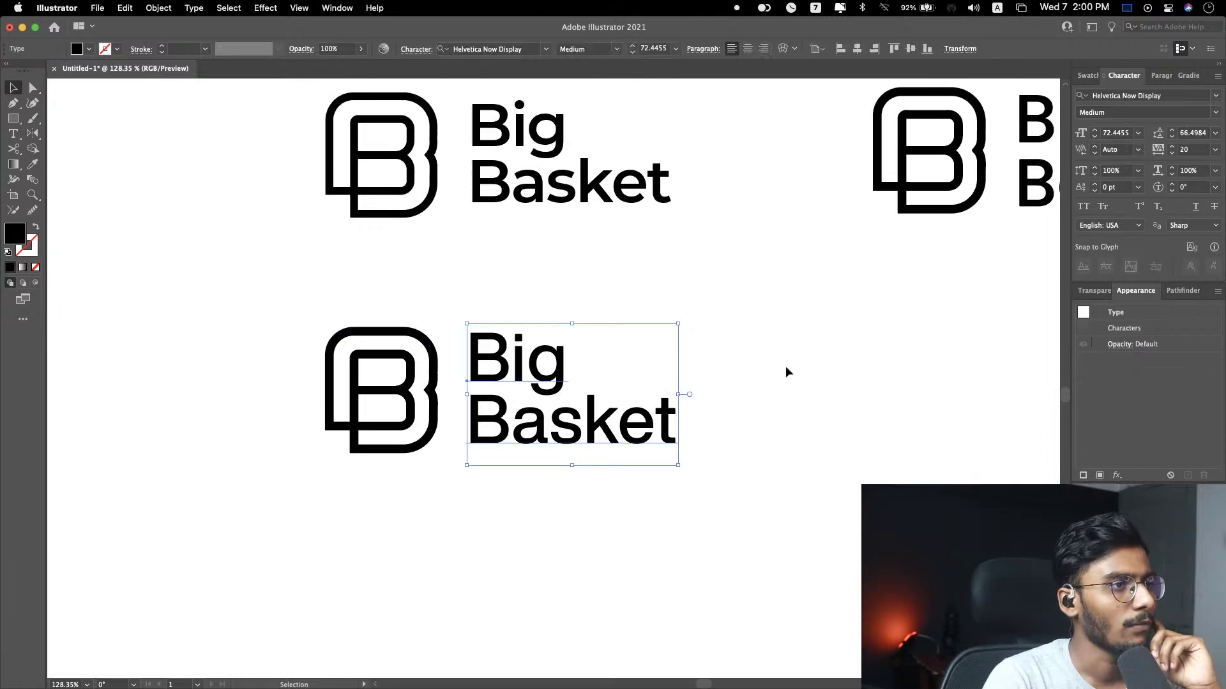
pyautogui.click(749, 345)
pyautogui.keyDown('alt'); pyautogui.scroll(-2, 750, 344); pyautogui.keyUp('alt')
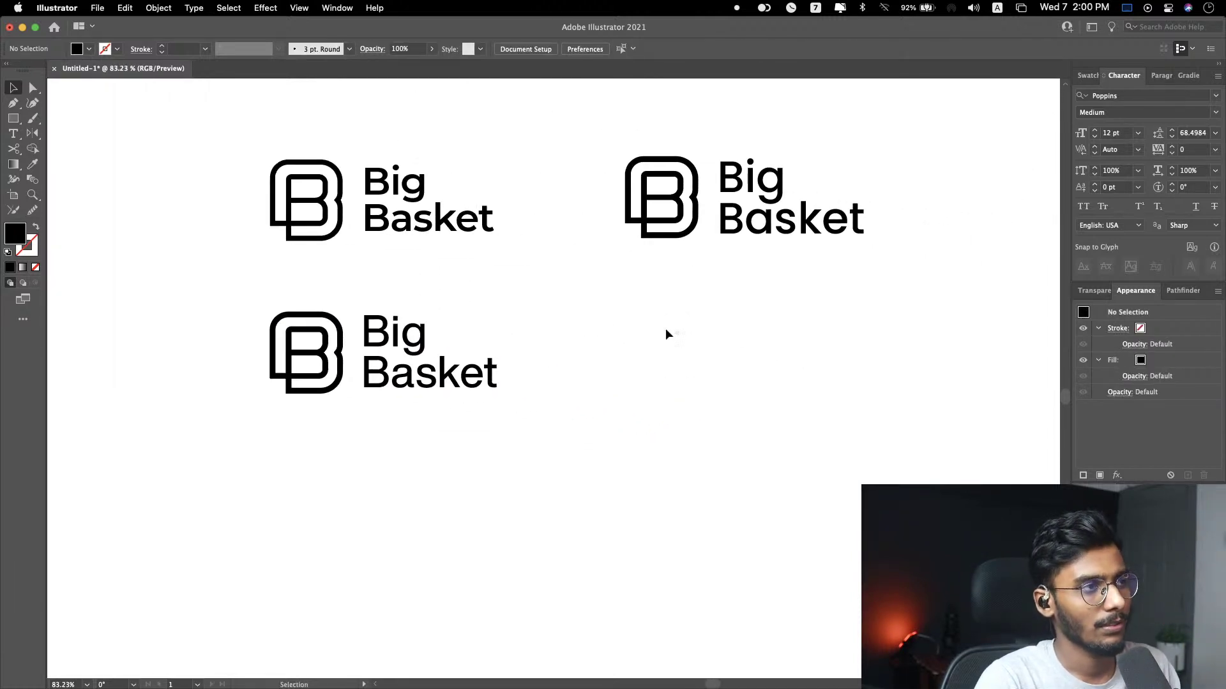
# Step: Duplicate the Helvetica Now Display lockup and place the copy beside it, directly beneath the Poppins lockup
pyautogui.moveTo(677, 336); pyautogui.dragTo(200, 451)
pyautogui.moveTo(326, 353); pyautogui.dragTo(681, 351)
pyautogui.click(740, 446)
pyautogui.click(785, 374)
# Step: Examine the original bigbasket logo beside the artboard up close and compare its lettering with the new lockups
pyautogui.moveTo(1223, 167)
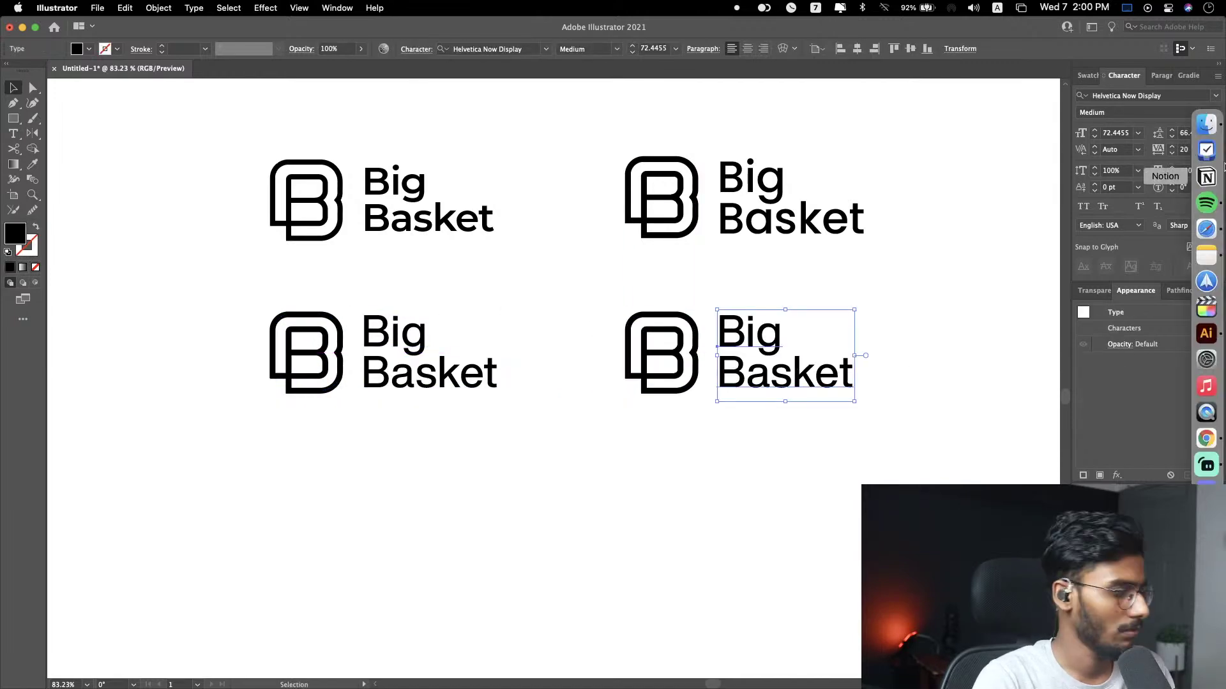
pyautogui.click(300, 273)
pyautogui.hscroll(-10, 302, 281)
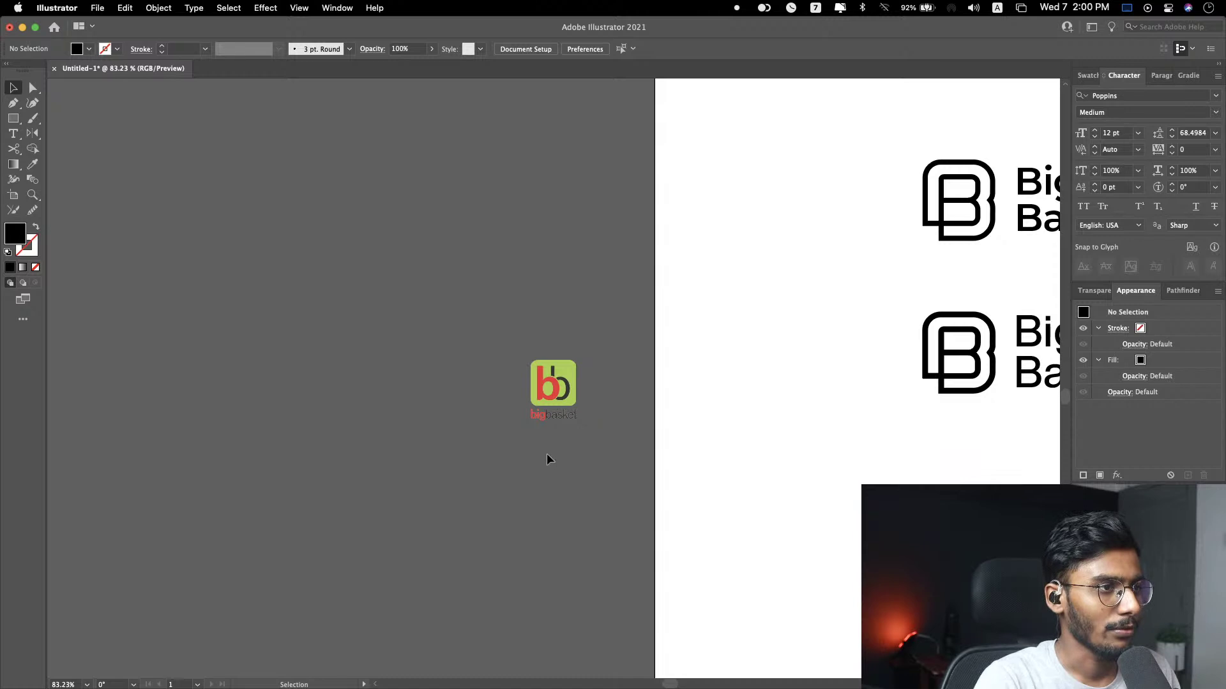
pyautogui.scroll(10, 547, 459)
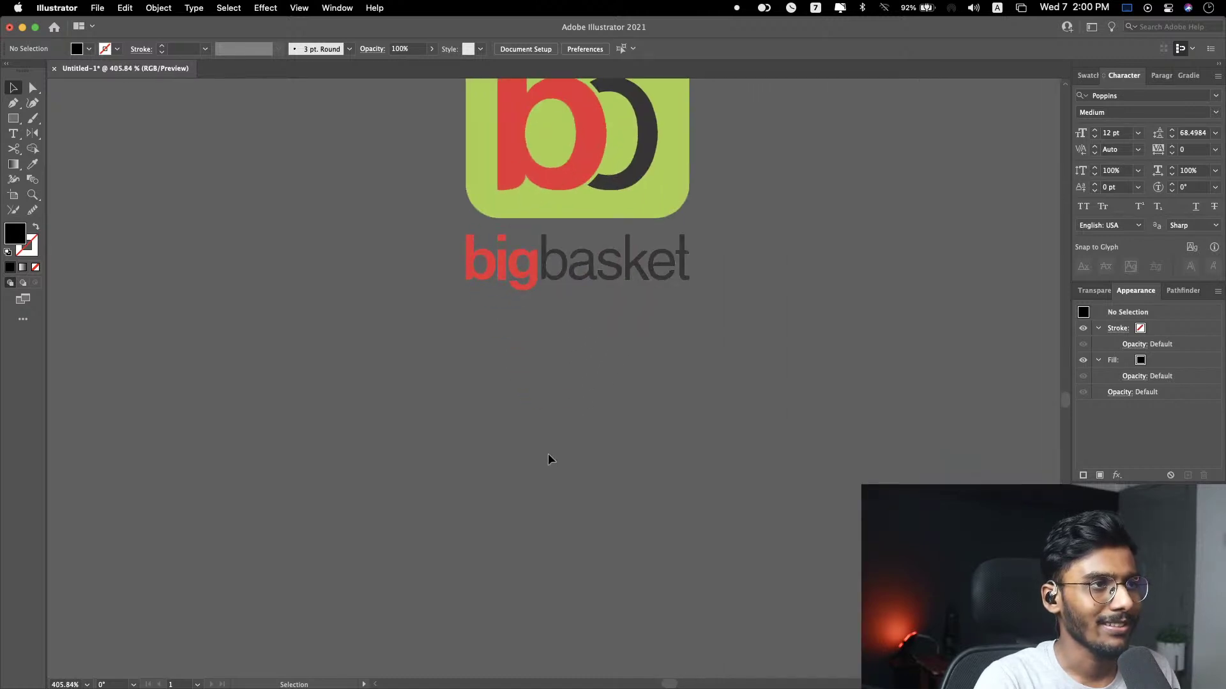
pyautogui.scroll(5, 547, 457)
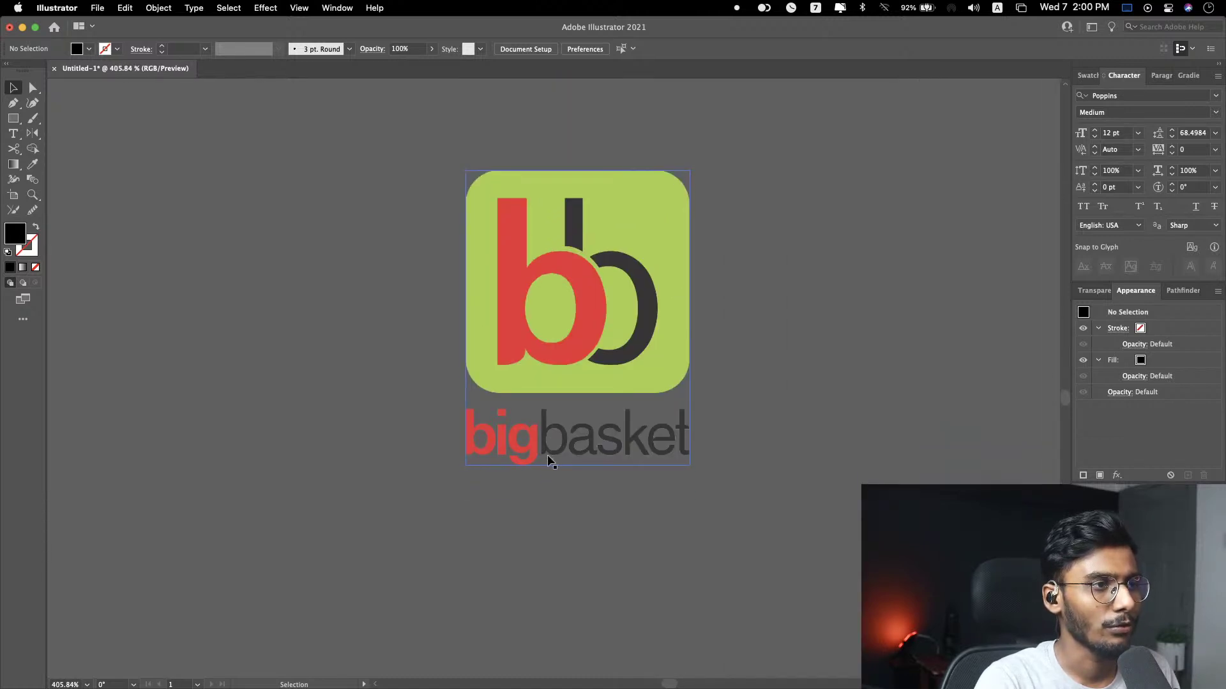
pyautogui.hscroll(10, 548, 457)
pyautogui.hscroll(-5, 547, 462)
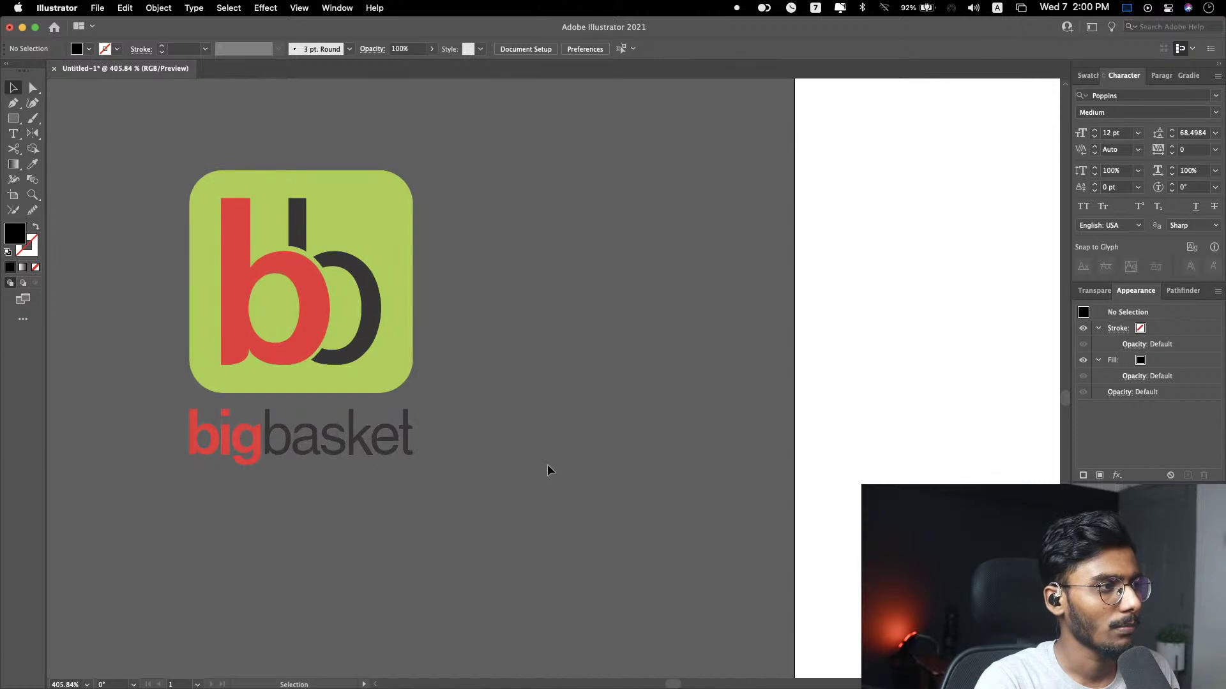
pyautogui.hscroll(7, 547, 466)
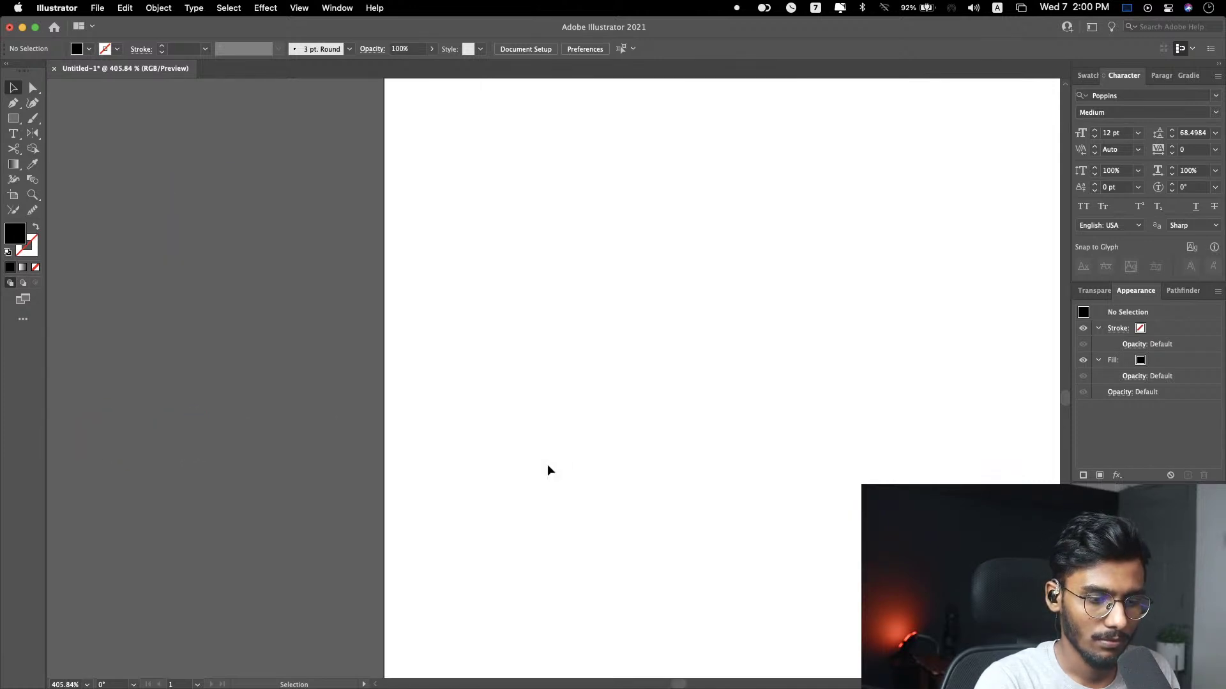
pyautogui.hscroll(10, 548, 470)
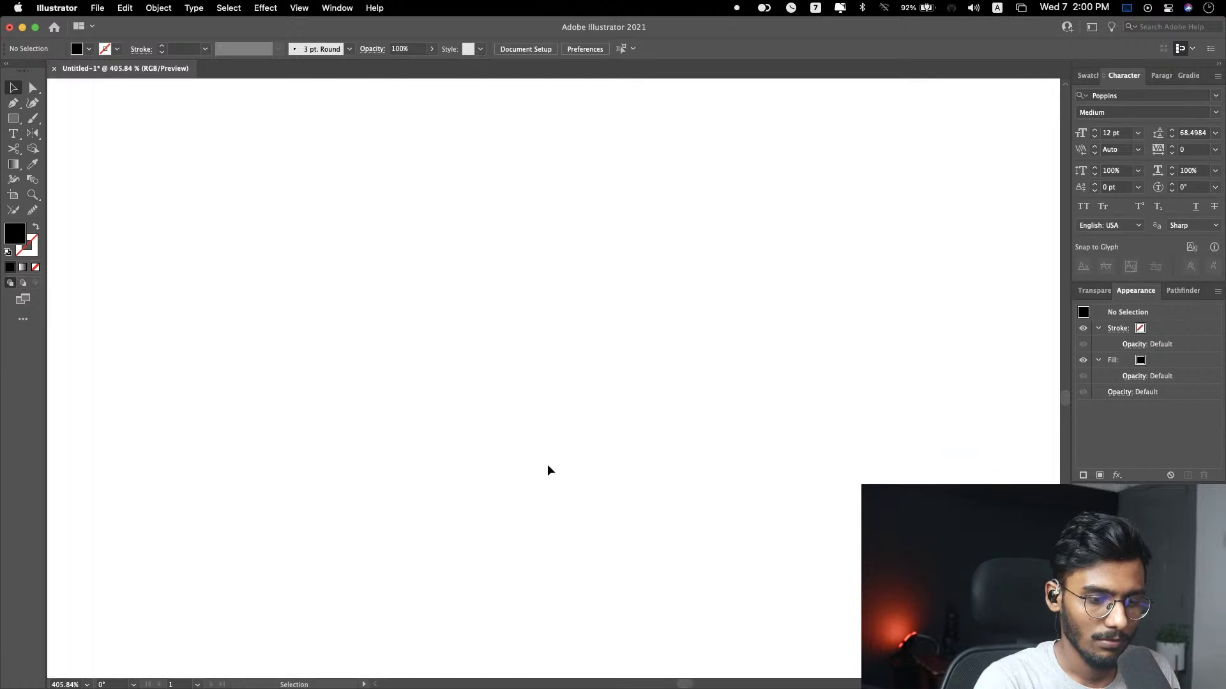
pyautogui.hscroll(1, 548, 471)
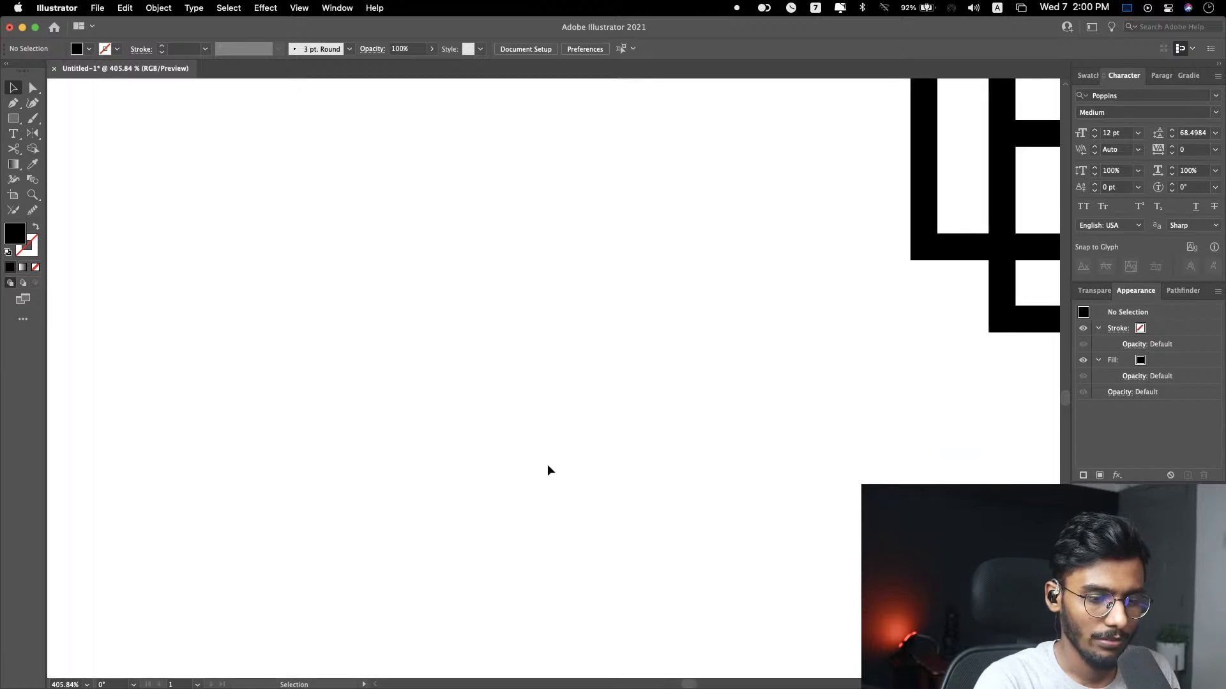
pyautogui.hscroll(9, 548, 465)
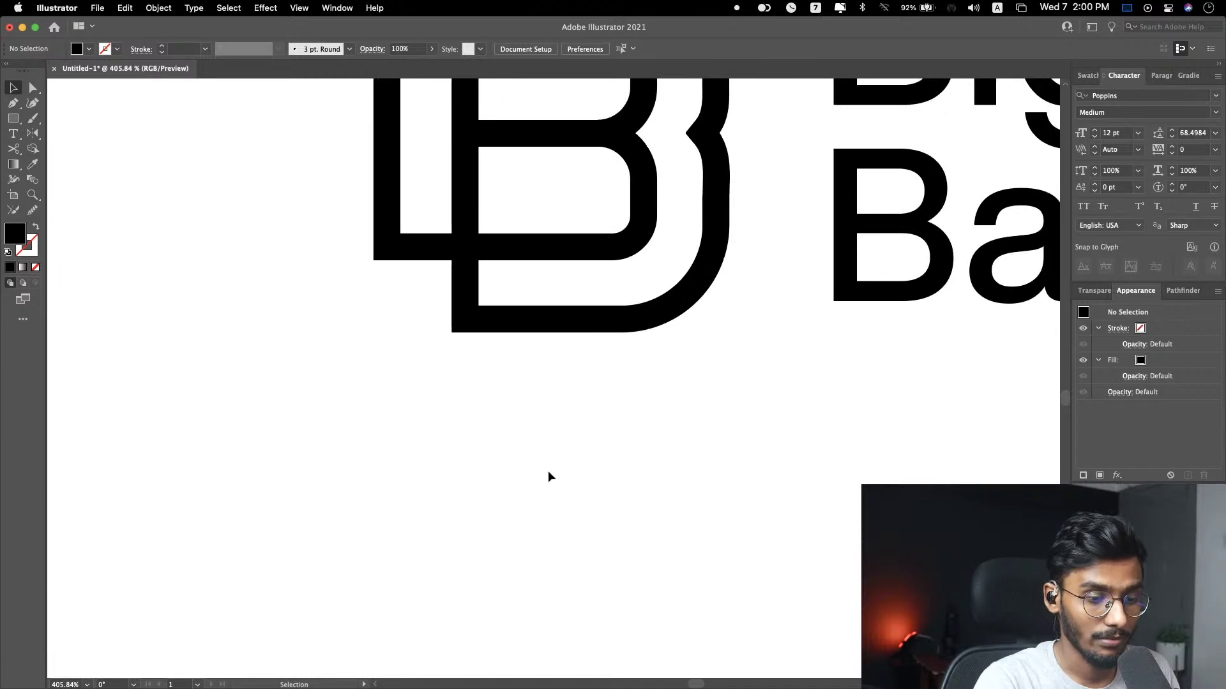
pyautogui.scroll(-10, 547, 474)
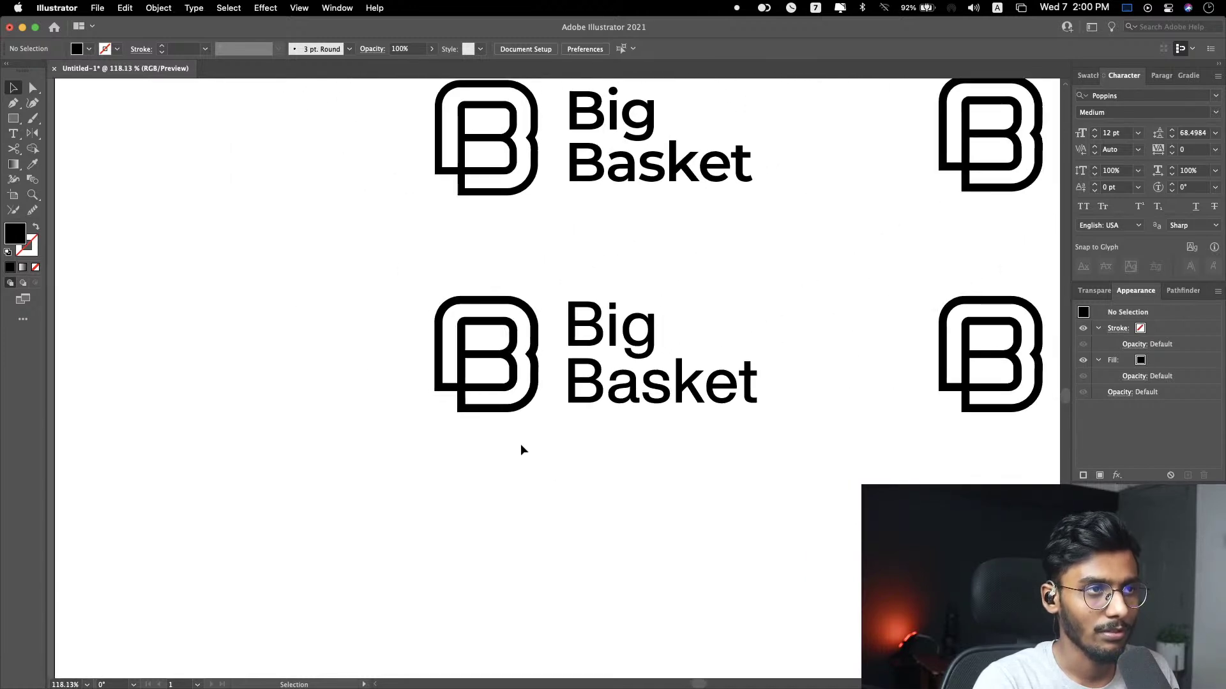
# Step: Change the wordmark in the lockup beneath the Poppins version to the Inter Medium font
pyautogui.hscroll(6, 523, 449)
pyautogui.click(798, 370)
pyautogui.click(1215, 96)
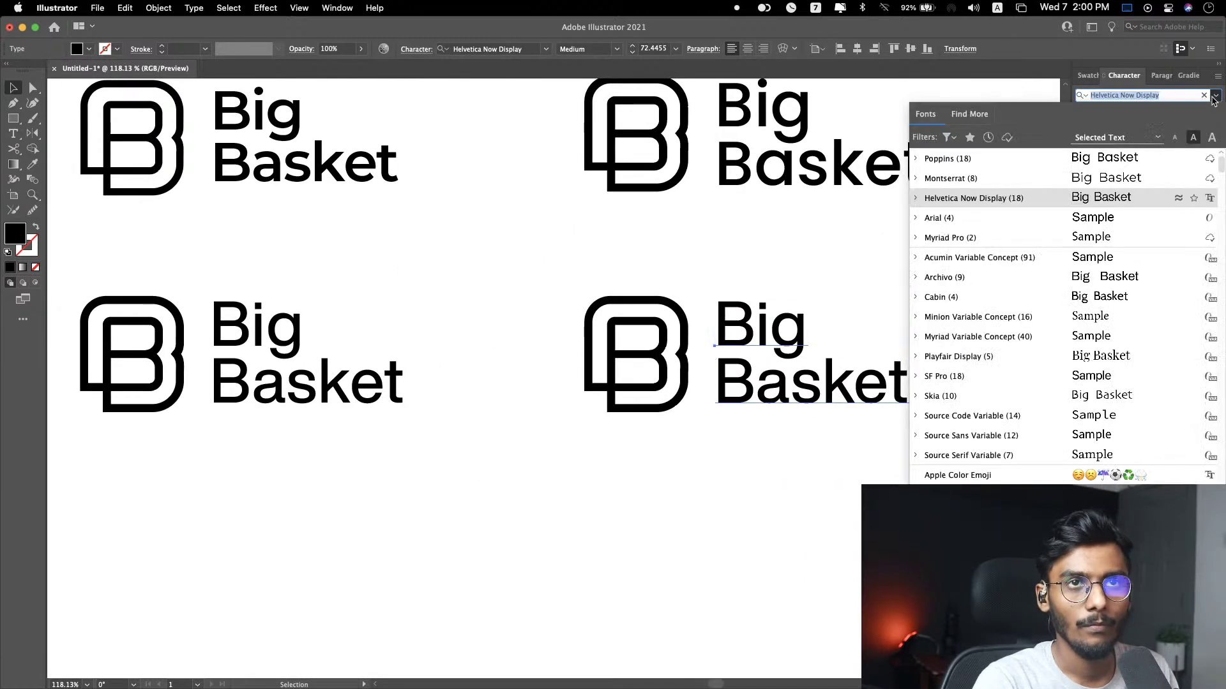
pyautogui.write('inte')
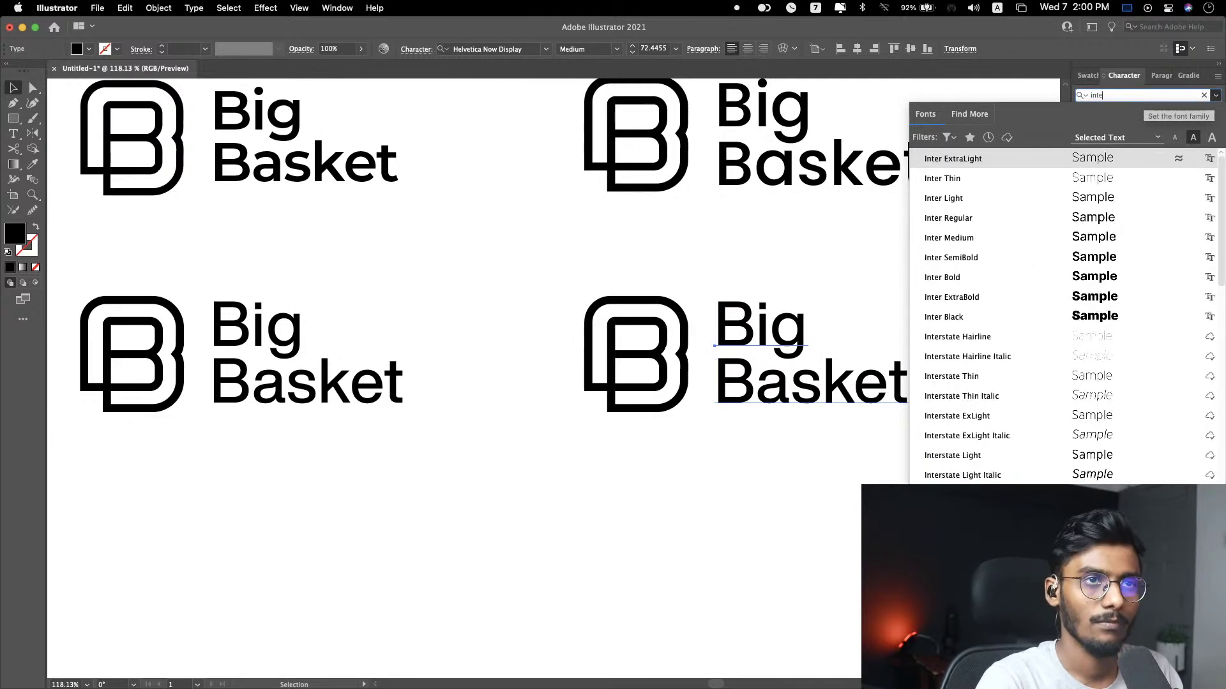
pyautogui.click(1094, 238)
# Step: Tighten the Inter wordmark's tracking to -20
pyautogui.hotkey('alt', 'Left')
pyautogui.hotkey('alt', 'Left')
pyautogui.hotkey('alt', 'Left')
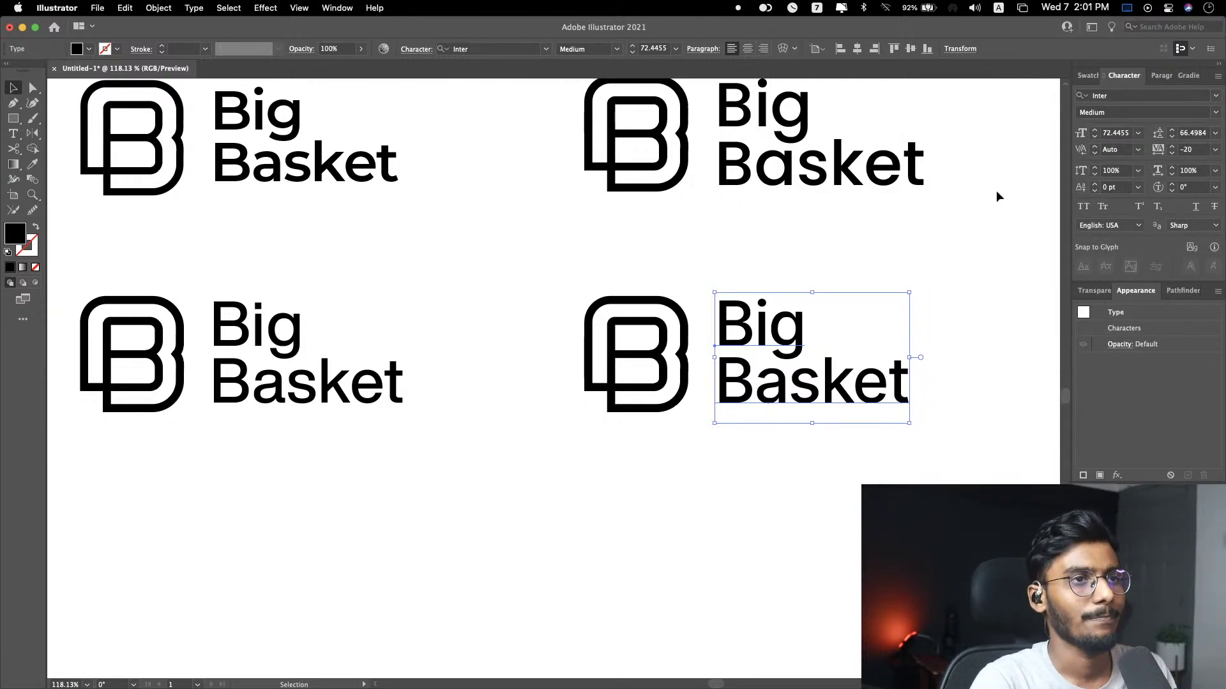
pyautogui.click(961, 231)
# Step: Compare the four Big Basket lockups in Montserrat, Helvetica Now Display, Poppins and Inter at different magnifications
pyautogui.scroll(-5, 958, 227)
pyautogui.hscroll(4, 906, 275)
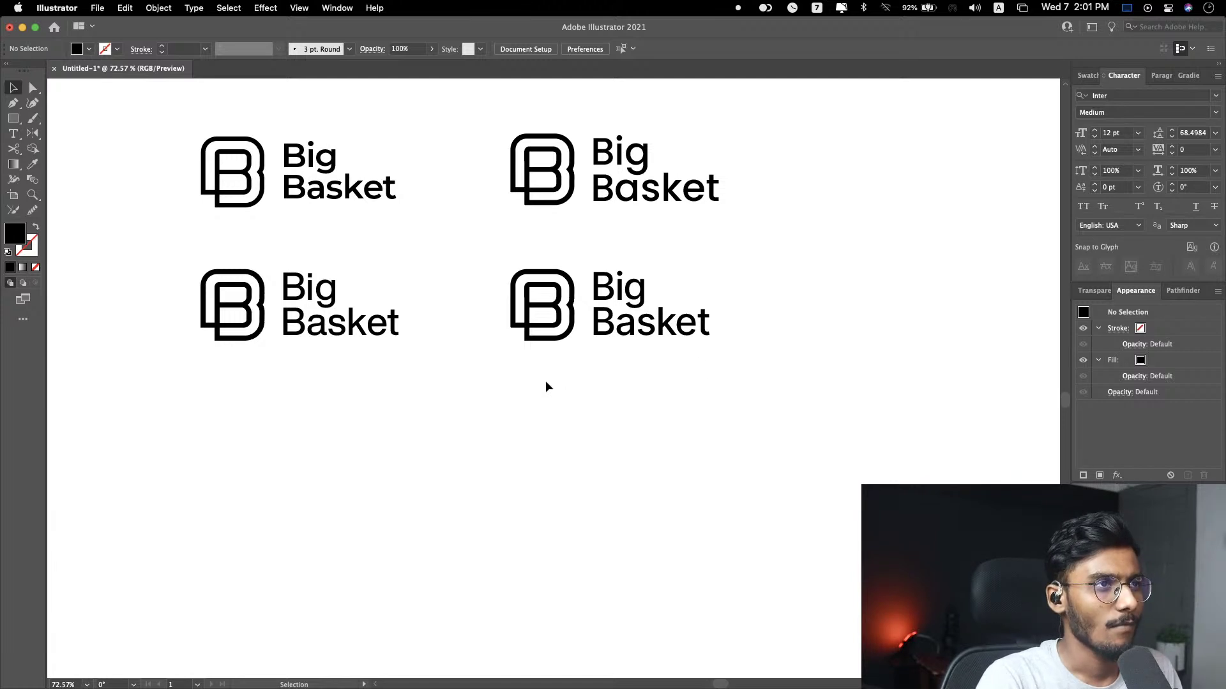
pyautogui.click(634, 287)
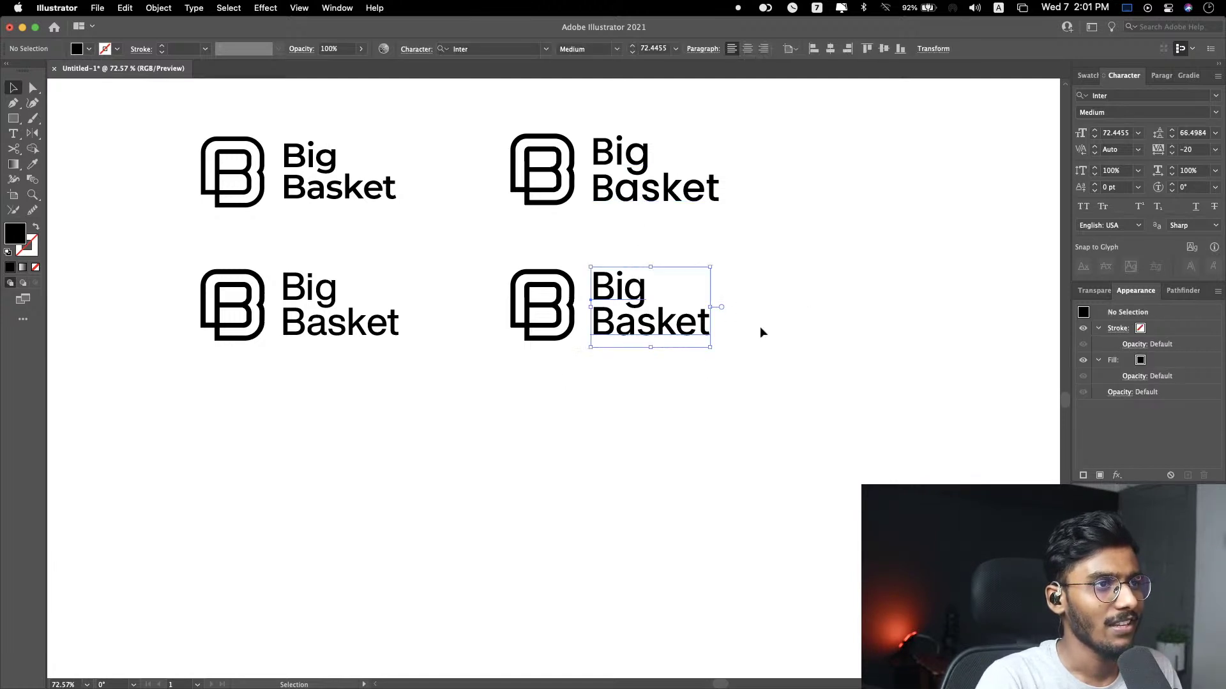
pyautogui.click(779, 317)
pyautogui.click(646, 325)
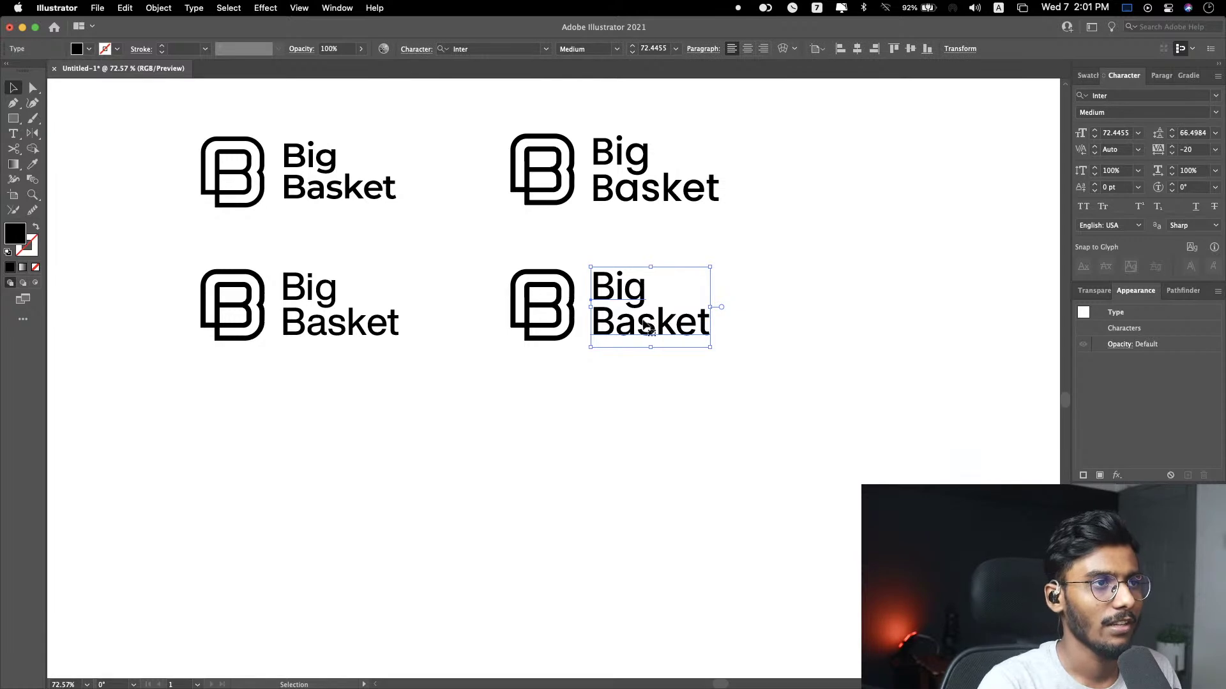
pyautogui.click(792, 294)
pyautogui.hscroll(-5, 419, 409)
pyautogui.scroll(3, 347, 365)
pyautogui.scroll(1, 347, 364)
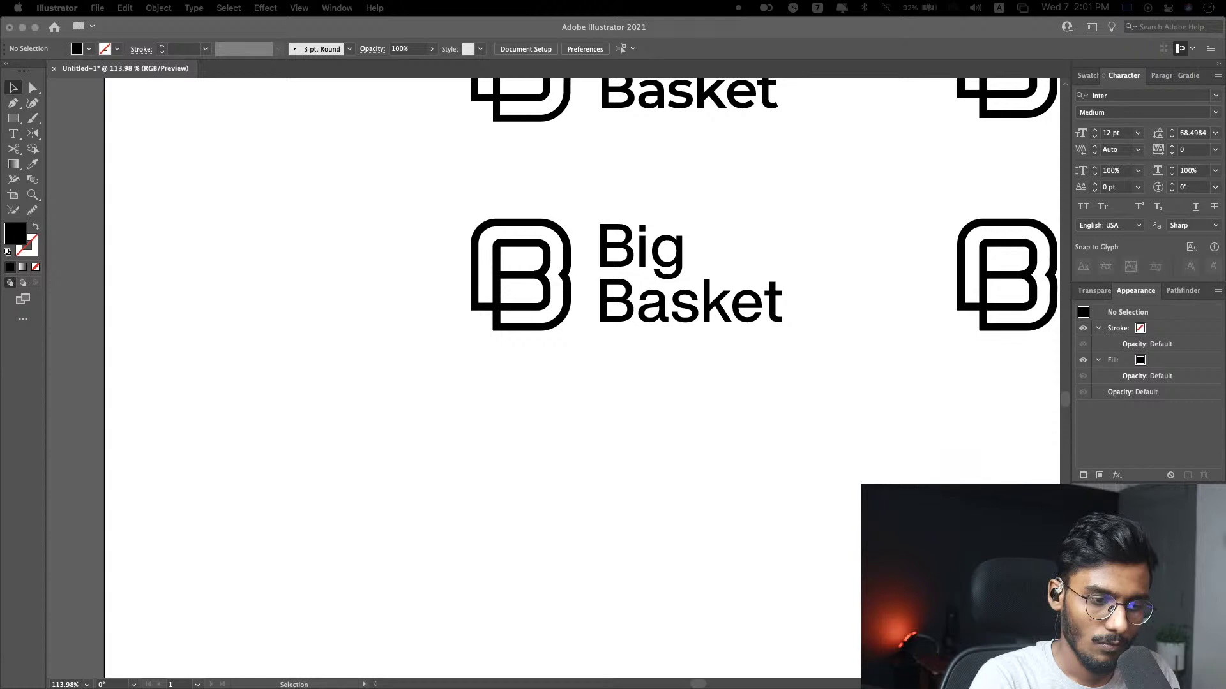
pyautogui.click(703, 466)
pyautogui.hscroll(5, 699, 464)
pyautogui.scroll(1, 698, 463)
pyautogui.scroll(1, 698, 464)
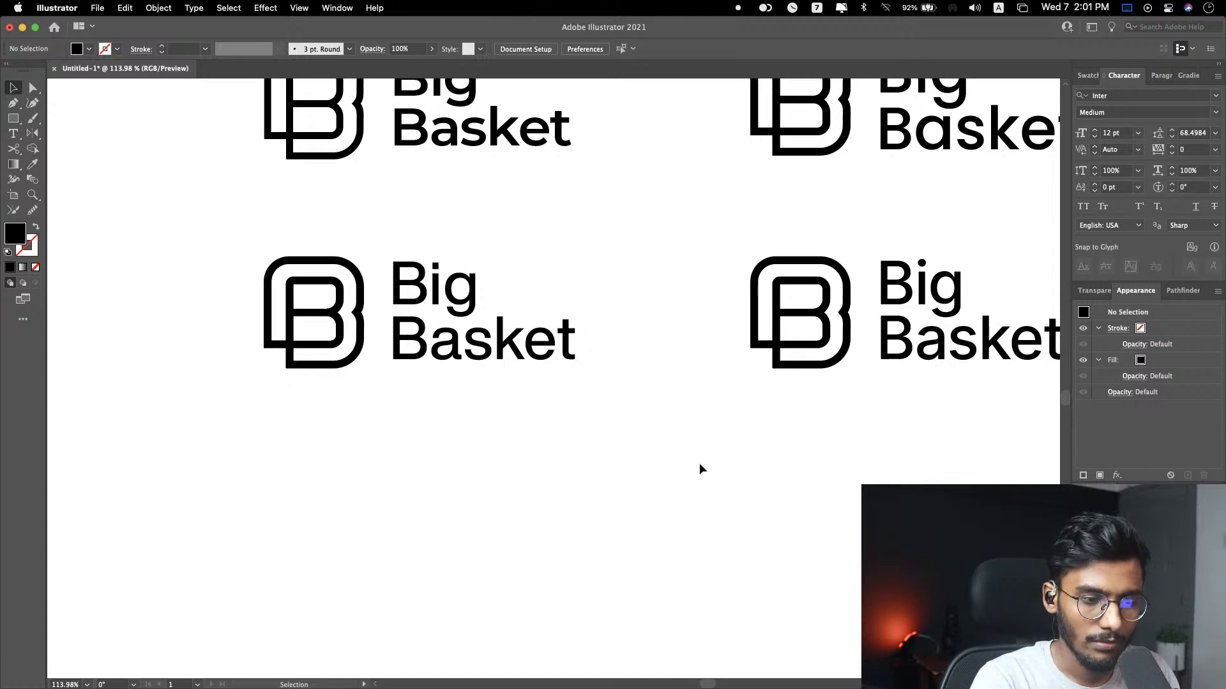
pyautogui.scroll(3, 700, 469)
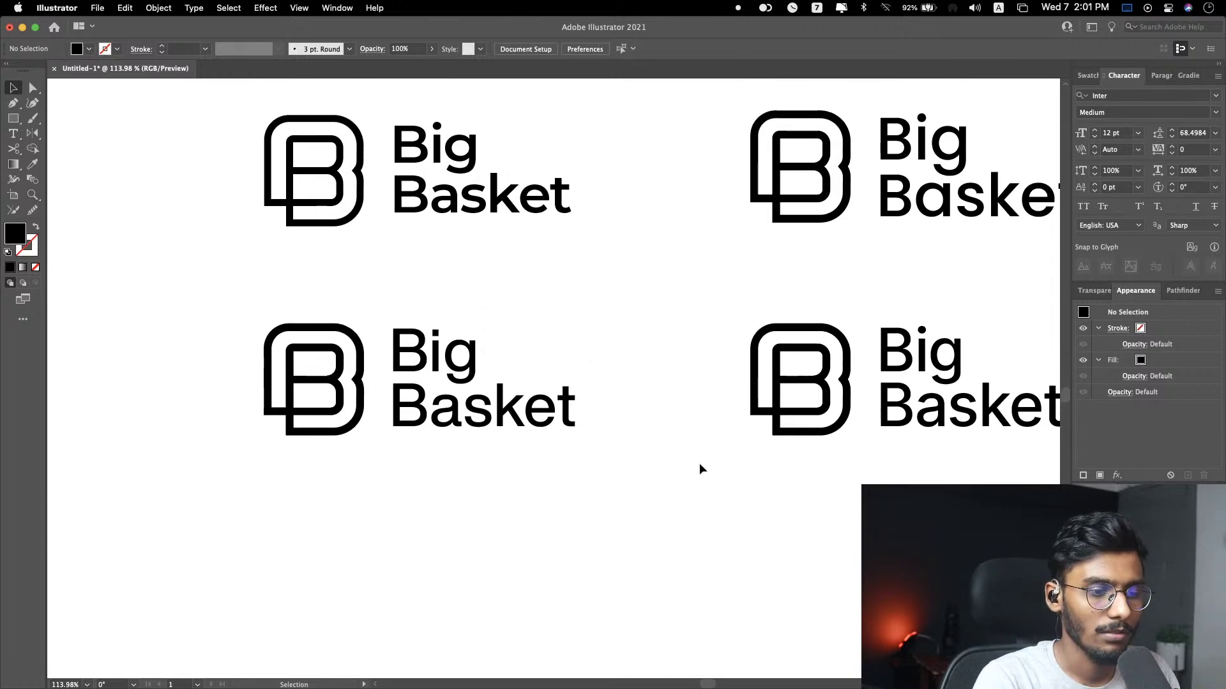
pyautogui.scroll(-2, 699, 463)
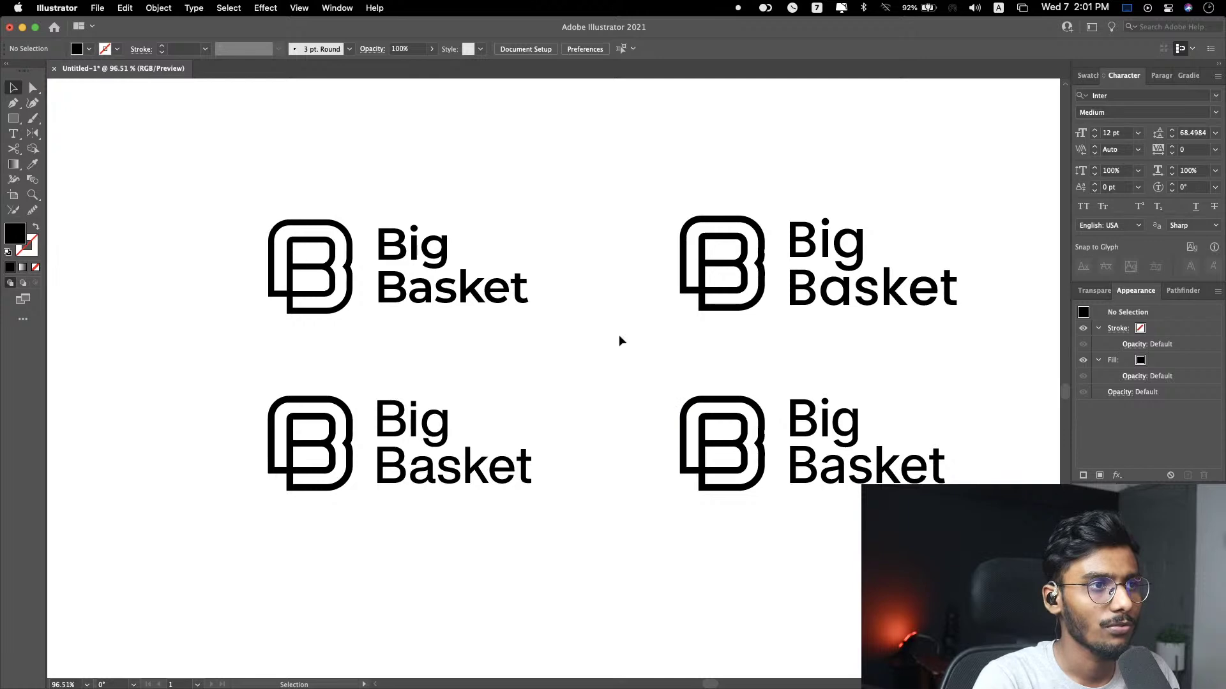
# Step: Review the four Big Basket lockups side by side and judge which wordmark suits the B mark best
pyautogui.hscroll(2, 603, 362)
pyautogui.scroll(-1, 679, 373)
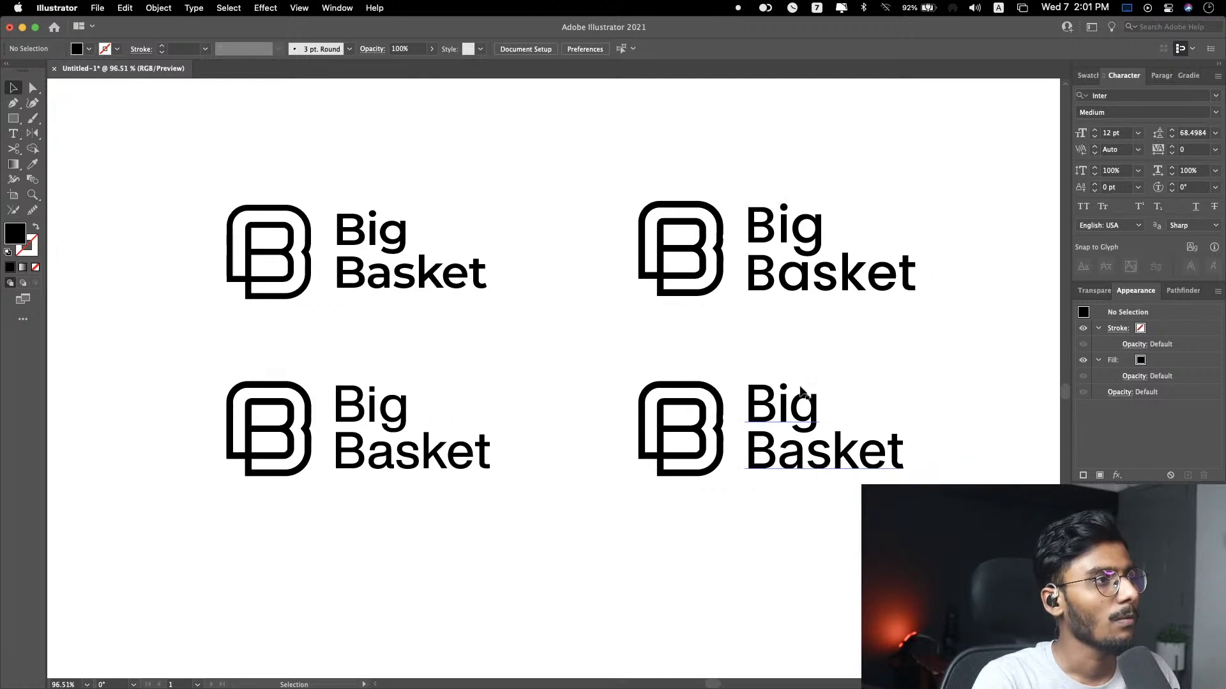
pyautogui.scroll(-1, 945, 377)
pyautogui.scroll(4, 945, 377)
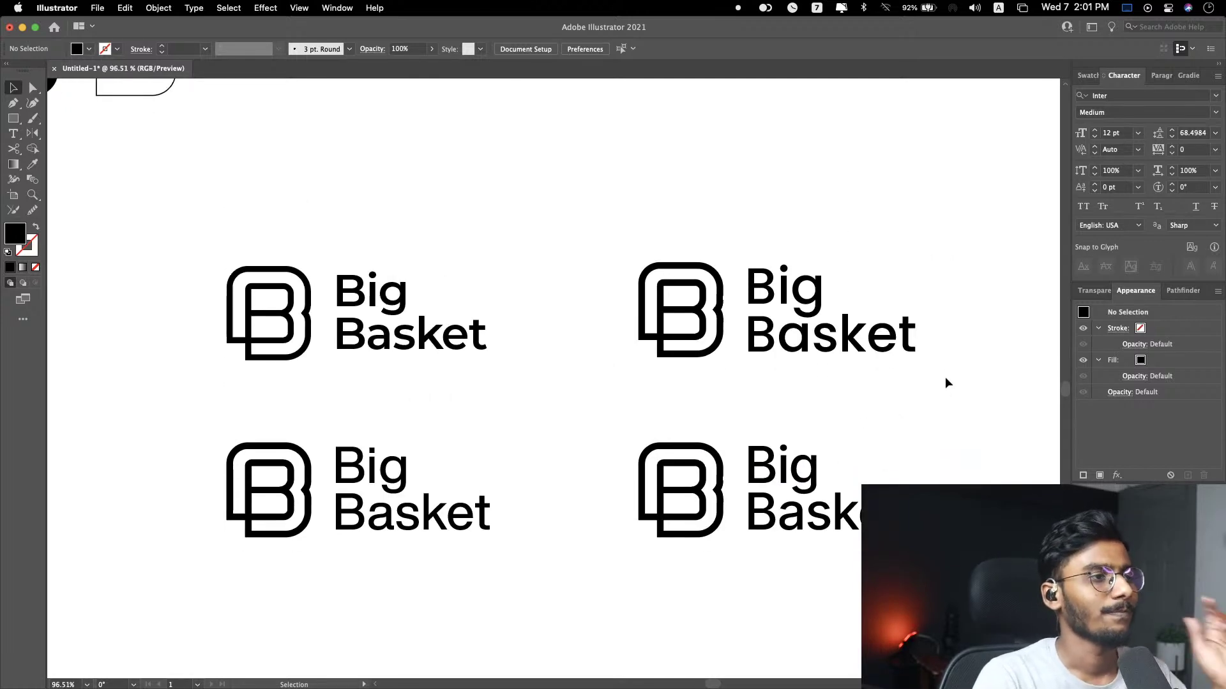
pyautogui.scroll(-3, 945, 380)
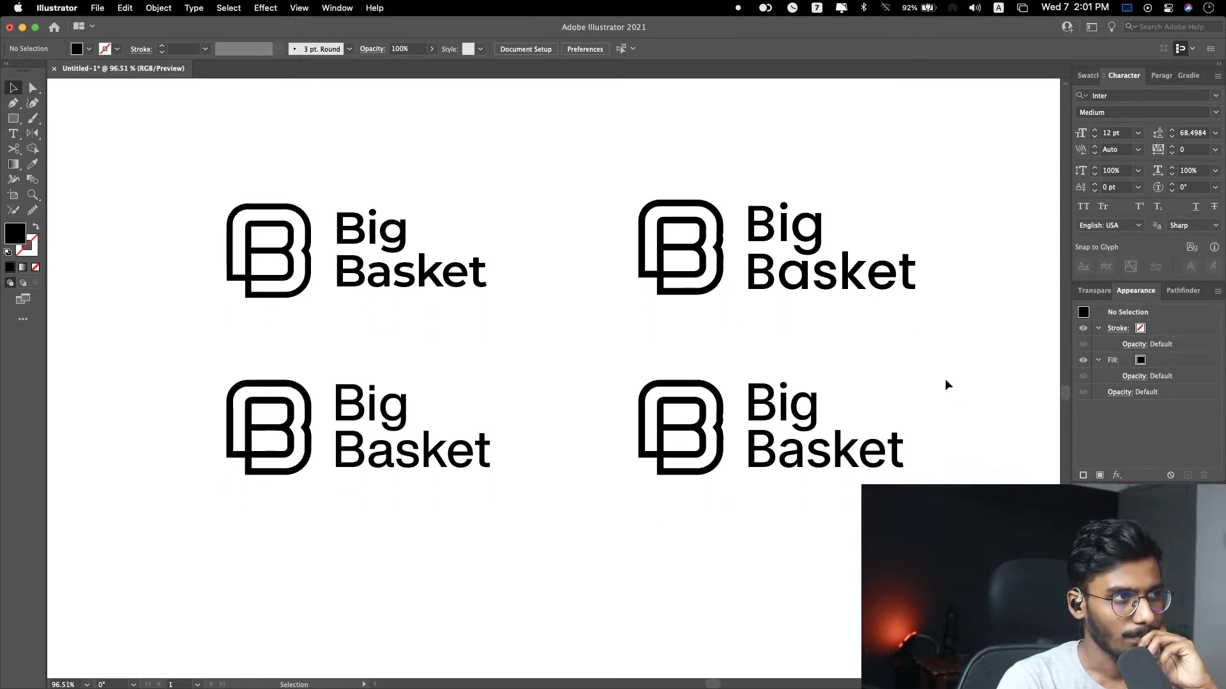
pyautogui.scroll(-1, 945, 380)
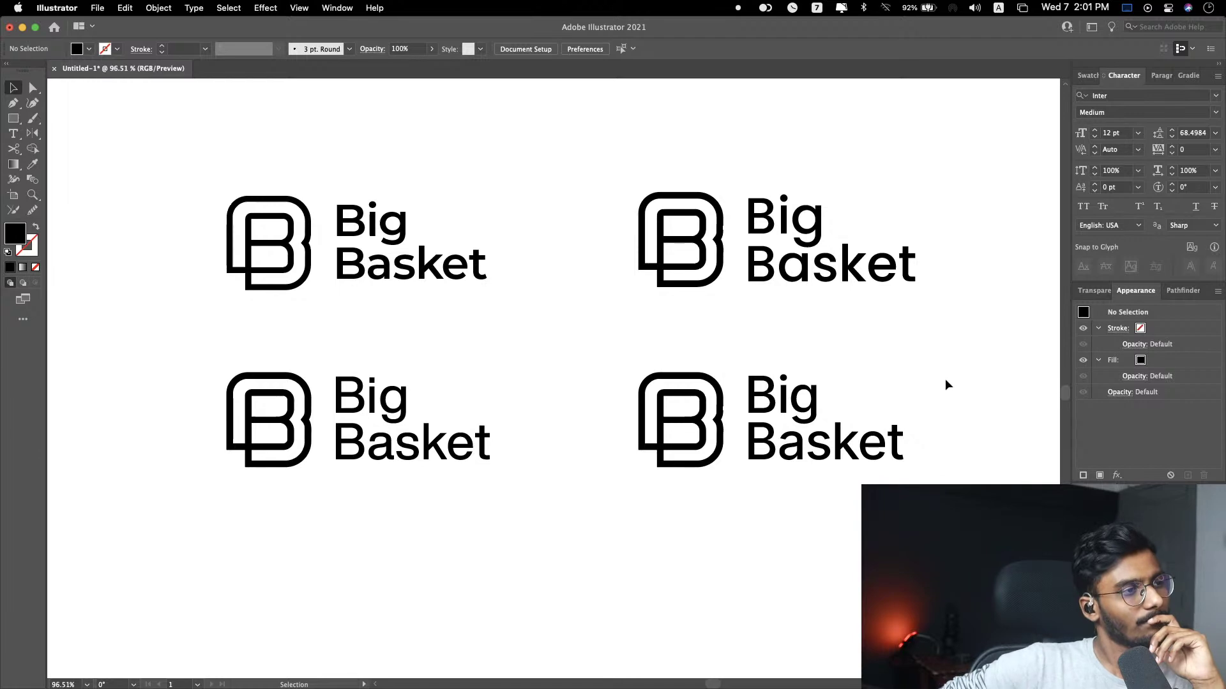
pyautogui.scroll(-3, 945, 378)
pyautogui.hscroll(3, 945, 378)
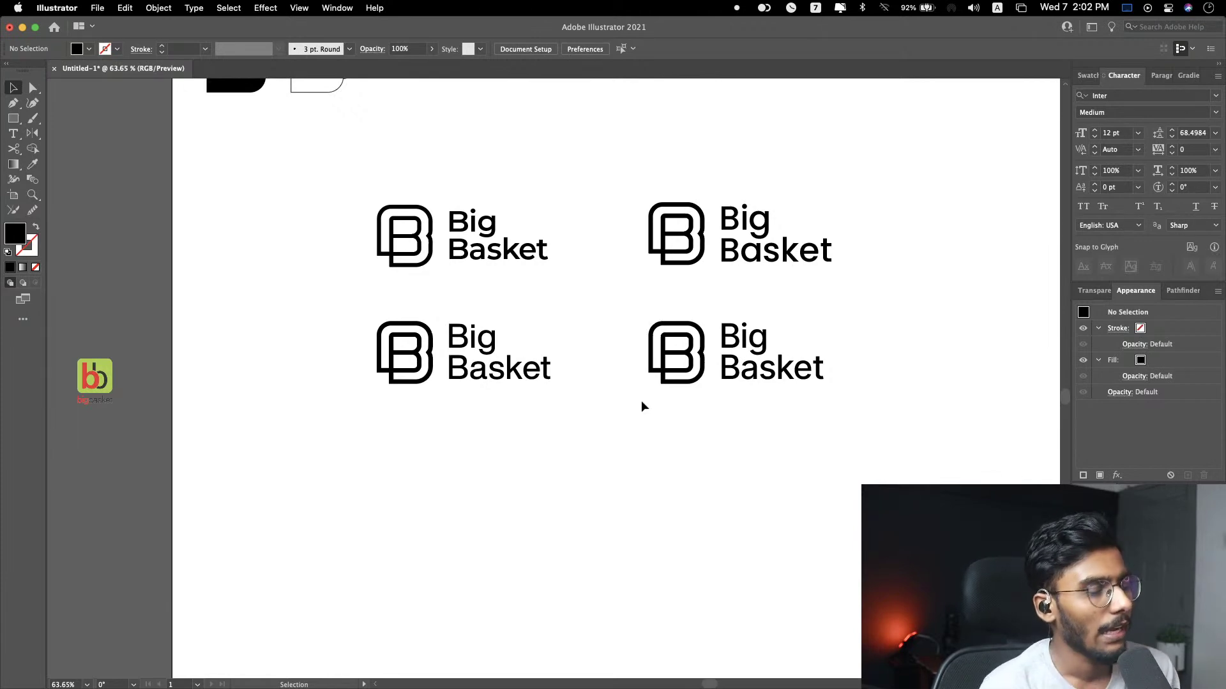
# Step: Move the original bigbasket logo from beside the artboard onto the artboard's white background
pyautogui.scroll(5, 94, 422)
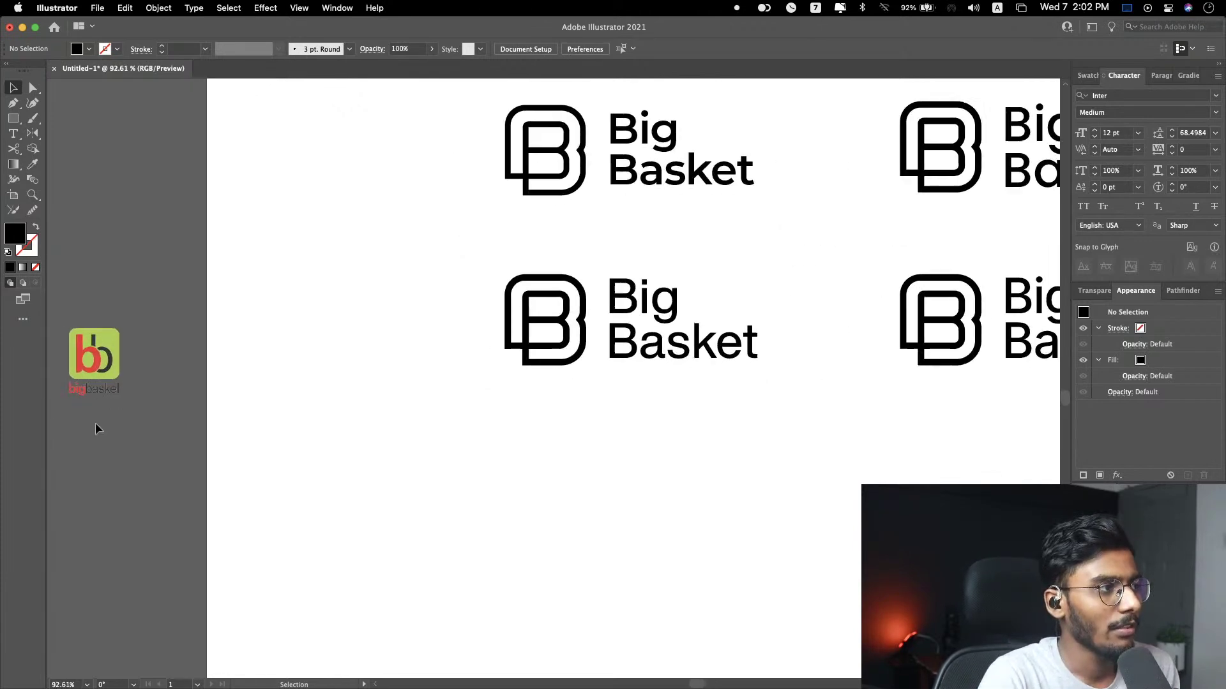
pyautogui.moveTo(127, 274); pyautogui.dragTo(549, 332)
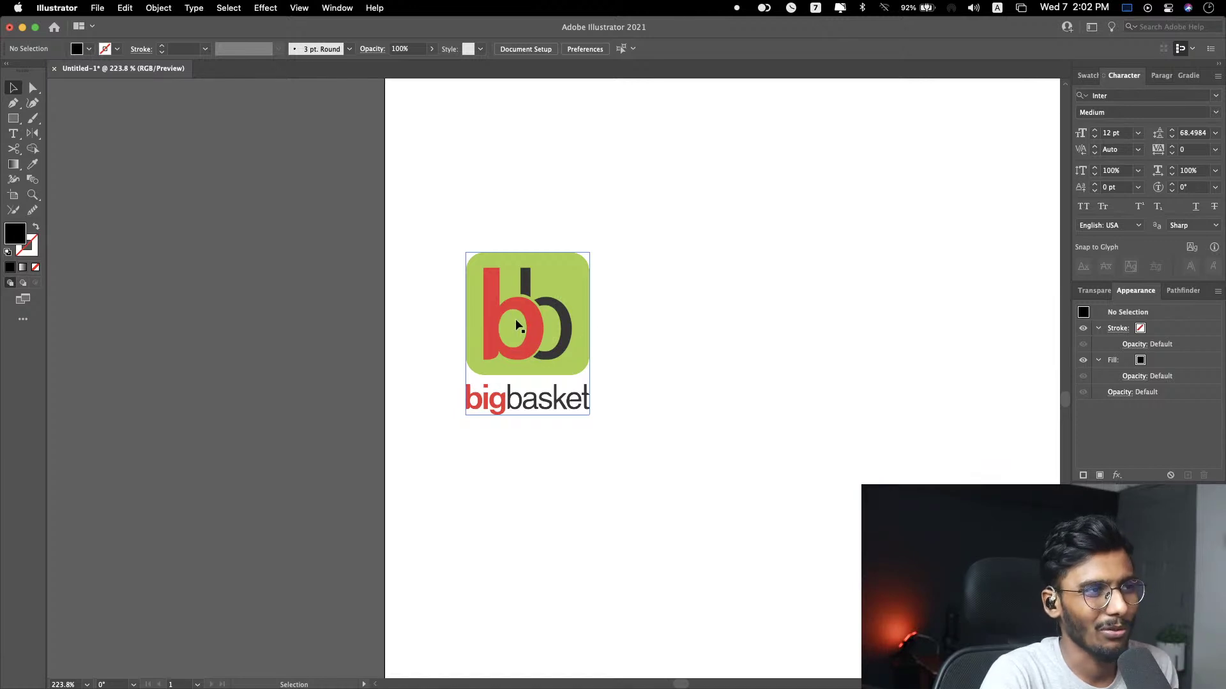
pyautogui.click(562, 332)
pyautogui.click(666, 368)
pyautogui.hscroll(15, 646, 383)
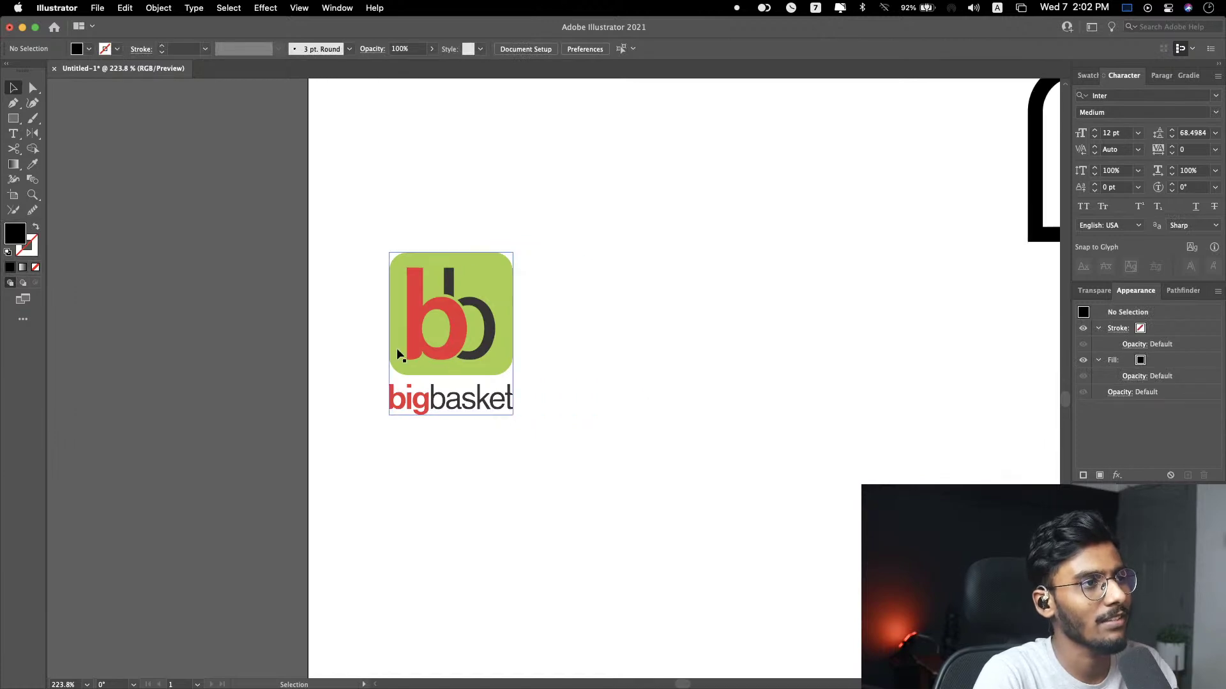
# Step: Compare the original logo's lettering with the new lockups, checking the Helvetica Now Display wordmark in particular
pyautogui.scroll(-5, 611, 434)
pyautogui.scroll(3, 611, 436)
pyautogui.hscroll(4, 606, 453)
pyautogui.scroll(-3, 600, 465)
pyautogui.scroll(-1, 600, 468)
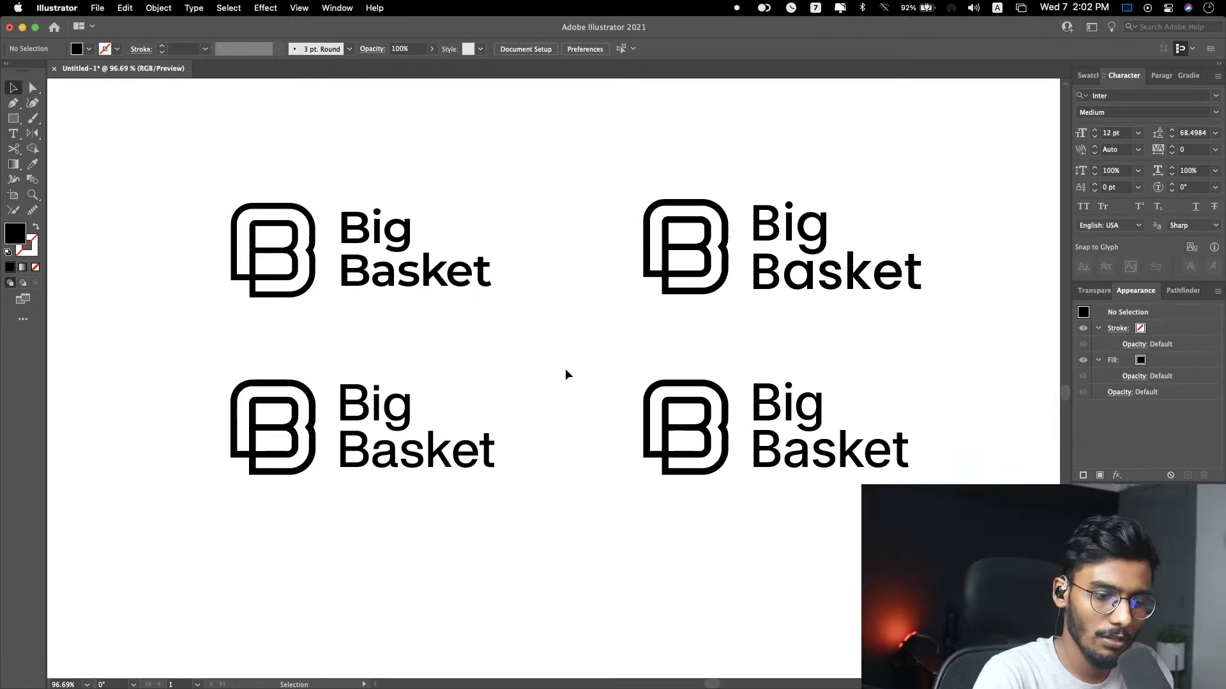
pyautogui.click(383, 459)
pyautogui.click(555, 410)
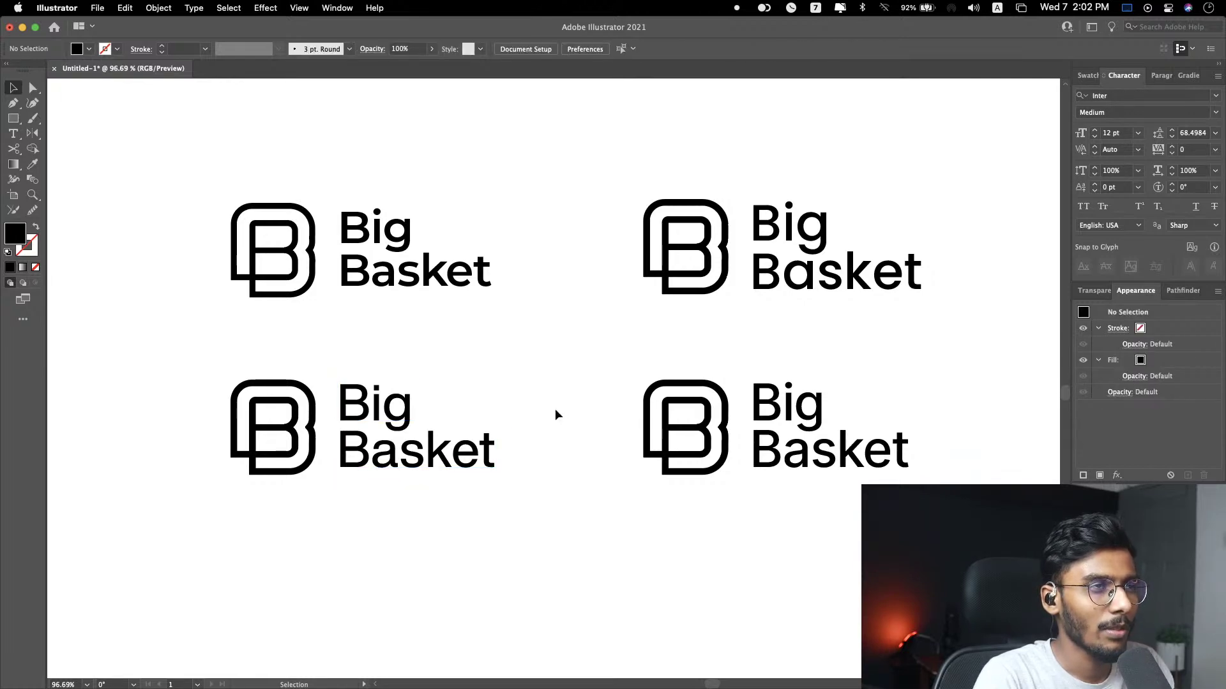
pyautogui.scroll(-1, 554, 409)
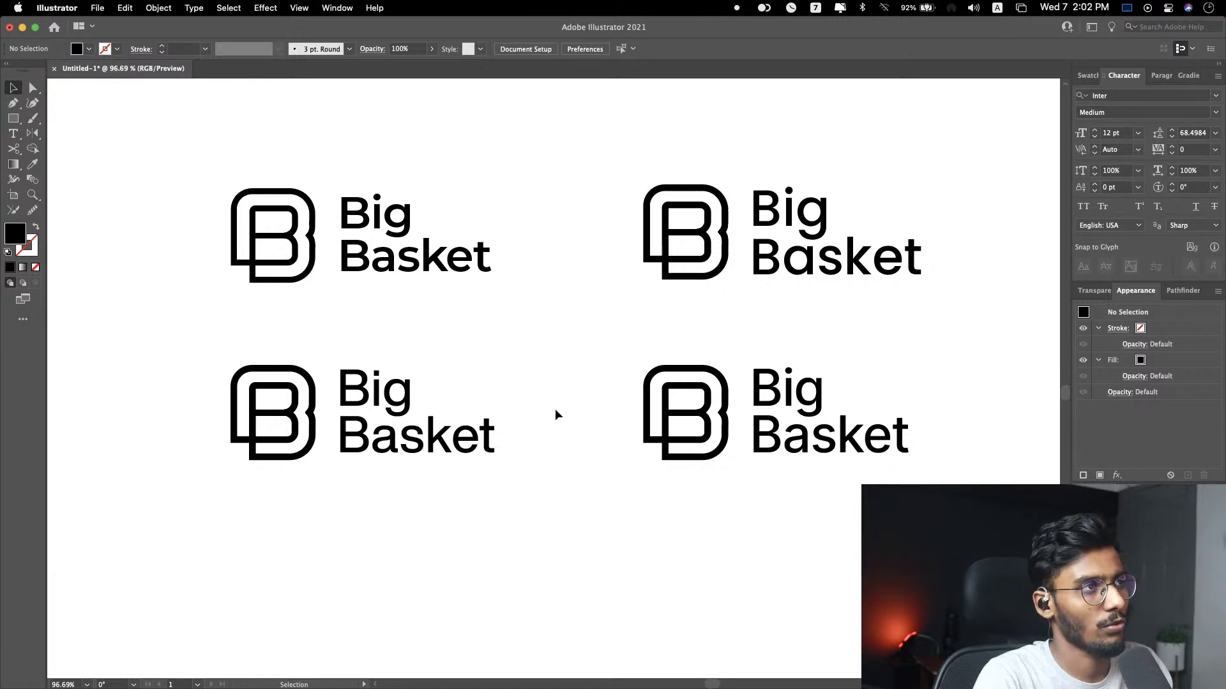
# Step: Move the original bigbasket logo off the artboard, back onto the area beside it
pyautogui.scroll(-2, 554, 409)
pyautogui.hscroll(-5, 90, 472)
pyautogui.moveTo(351, 497); pyautogui.dragTo(121, 488)
pyautogui.click(477, 527)
pyautogui.hscroll(6, 476, 526)
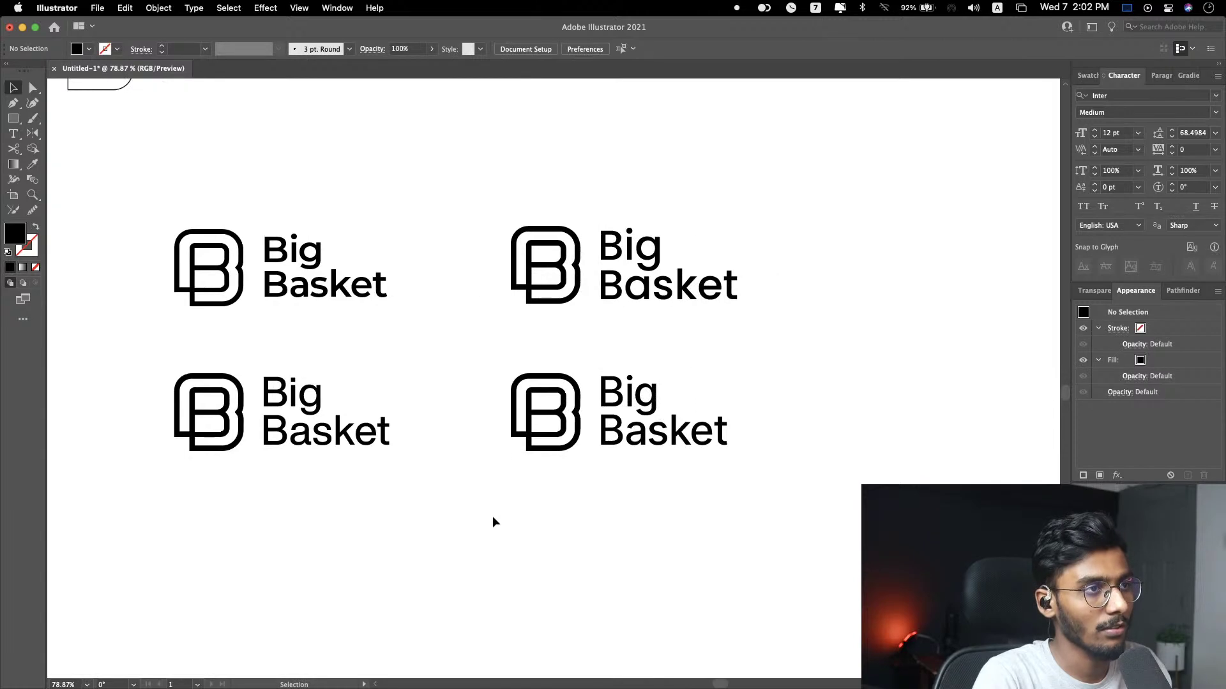
pyautogui.hscroll(-3, 493, 519)
pyautogui.scroll(-2, 493, 516)
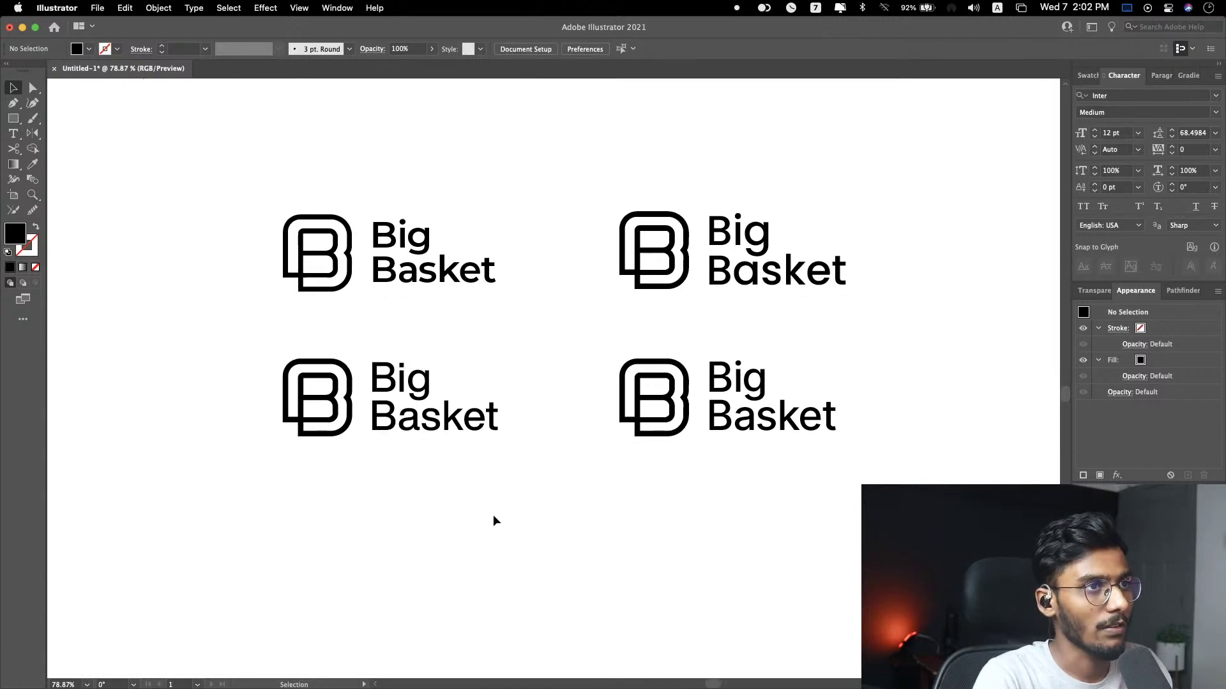
# Step: Place a copy of the B mark alone beneath the Helvetica Now Display lockup
pyautogui.scroll(3, 266, 498)
pyautogui.moveTo(195, 429); pyautogui.dragTo(447, 269)
pyautogui.moveTo(393, 315); pyautogui.dragTo(403, 348)
pyautogui.scroll(-10, 459, 402)
pyautogui.click(290, 292)
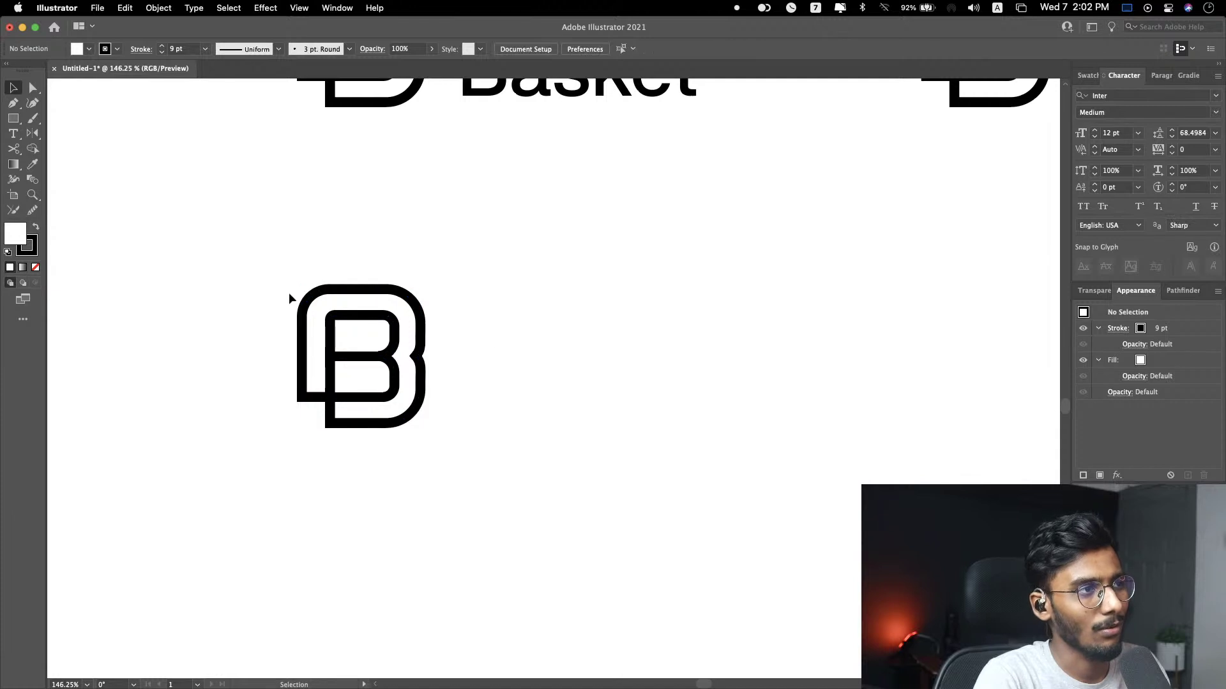
pyautogui.scroll(3, 289, 293)
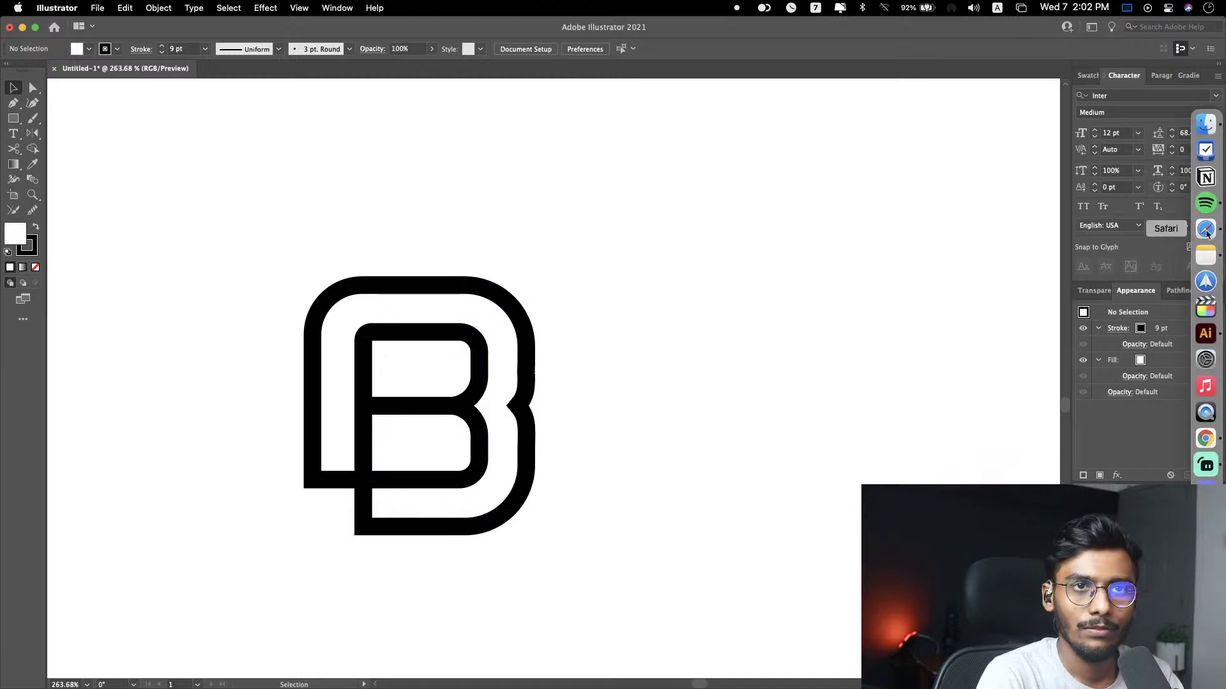
# Step: Switch to Safari, examine the basket icon on the bigbasket.com home page, and return to Illustrator
pyautogui.click(1207, 229)
pyautogui.click(485, 59)
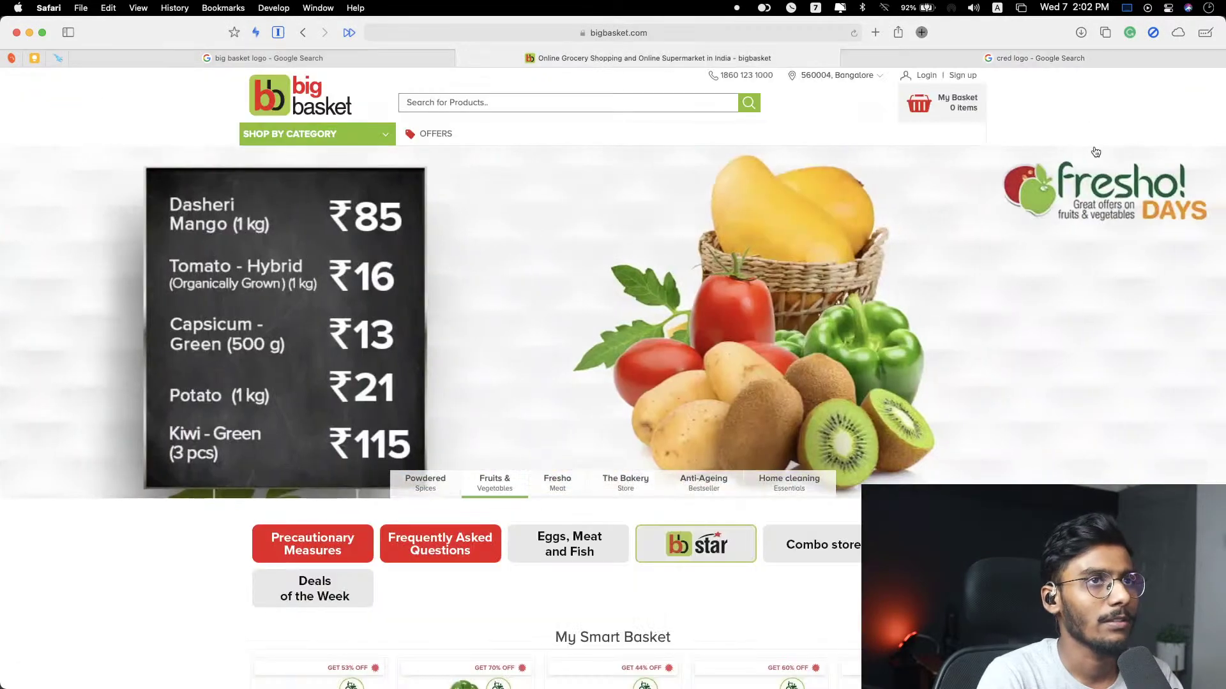
pyautogui.moveTo(927, 114)
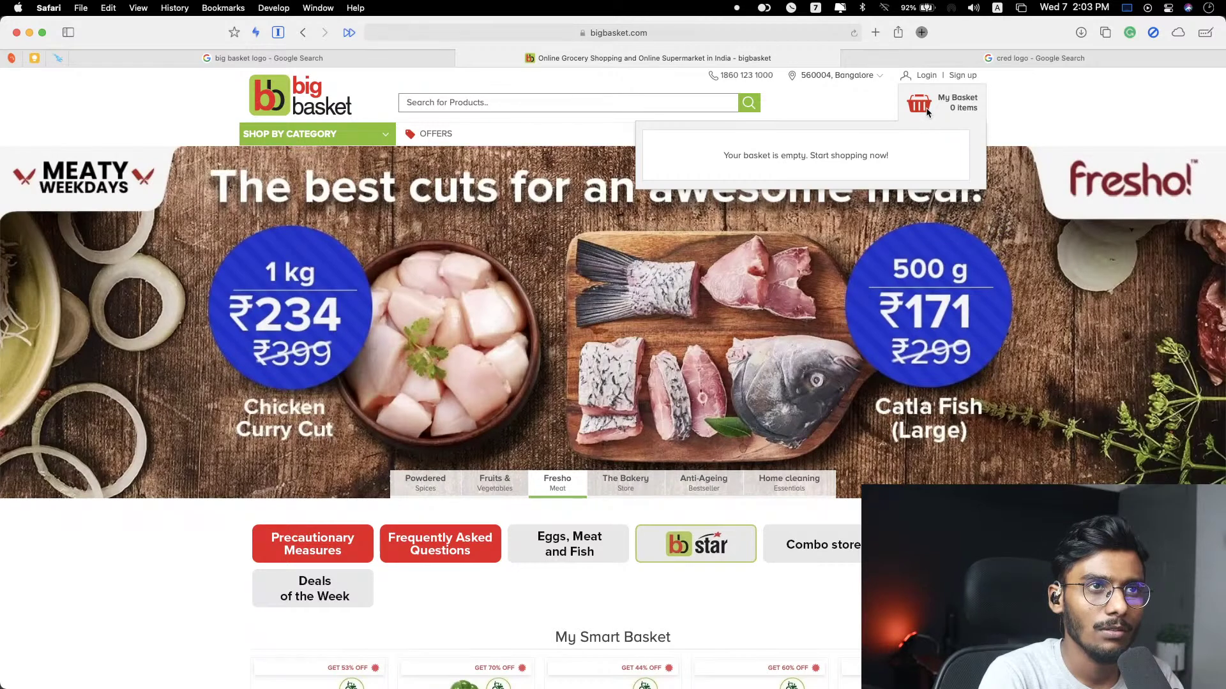
pyautogui.moveTo(1220, 300)
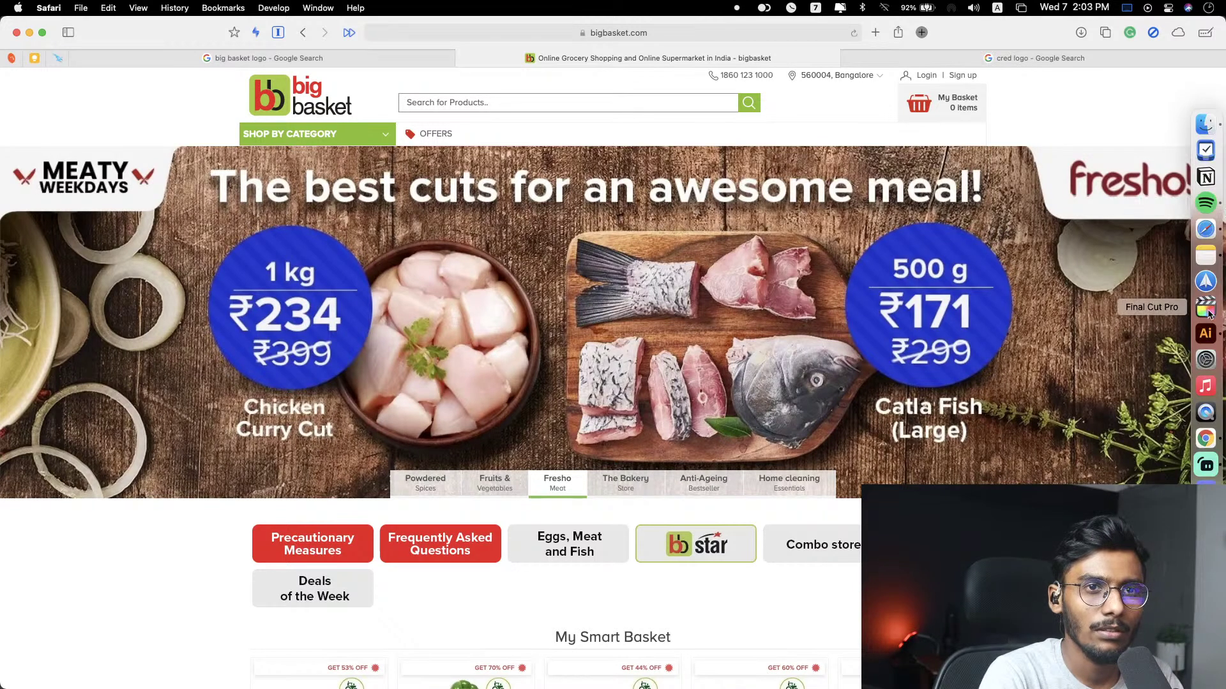
pyautogui.click(1206, 332)
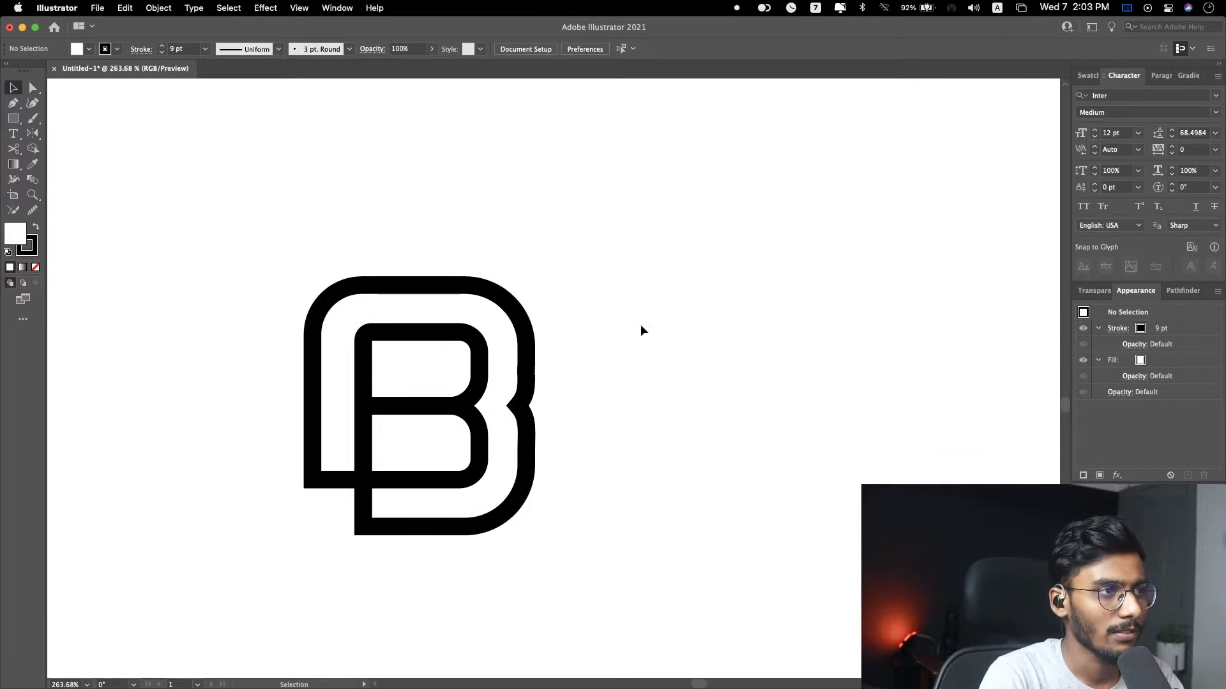
# Step: Move the lone B mark copy up, closer to the Helvetica Now Display lockup
pyautogui.scroll(-5, 641, 329)
pyautogui.scroll(3, 641, 330)
pyautogui.hscroll(5, 641, 329)
pyautogui.hscroll(2, 639, 325)
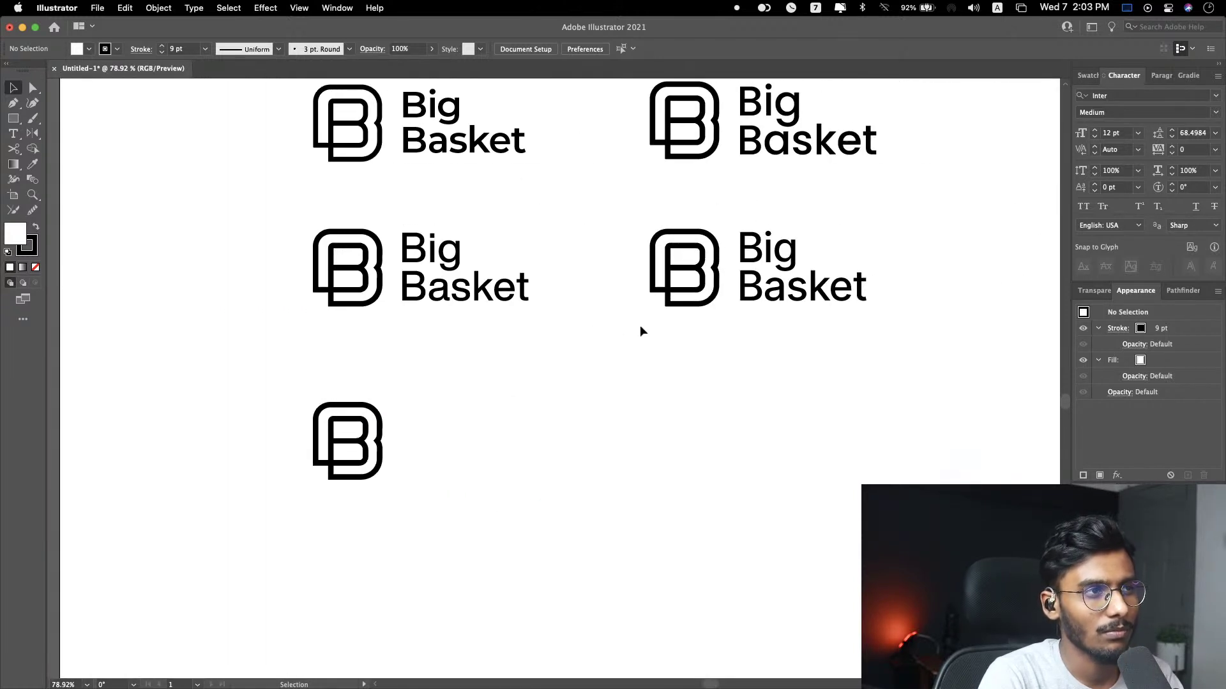
pyautogui.scroll(4, 640, 324)
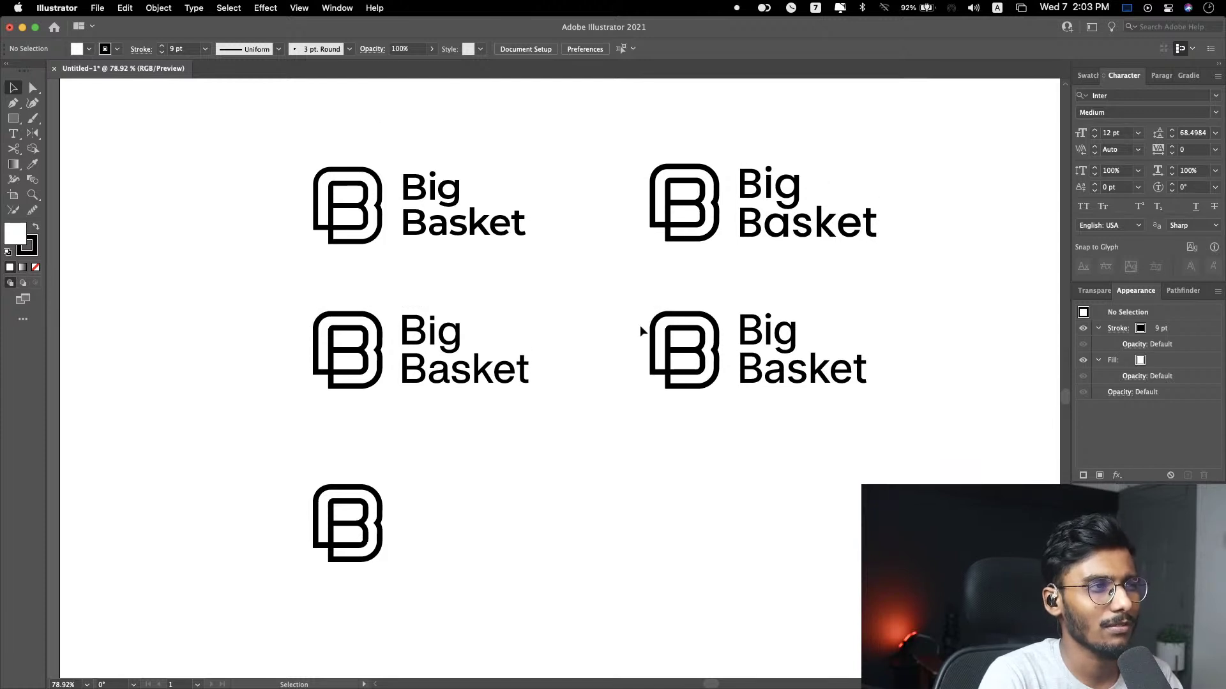
pyautogui.moveTo(469, 463); pyautogui.dragTo(347, 577)
pyautogui.moveTo(362, 528); pyautogui.dragTo(362, 496)
pyautogui.click(492, 470)
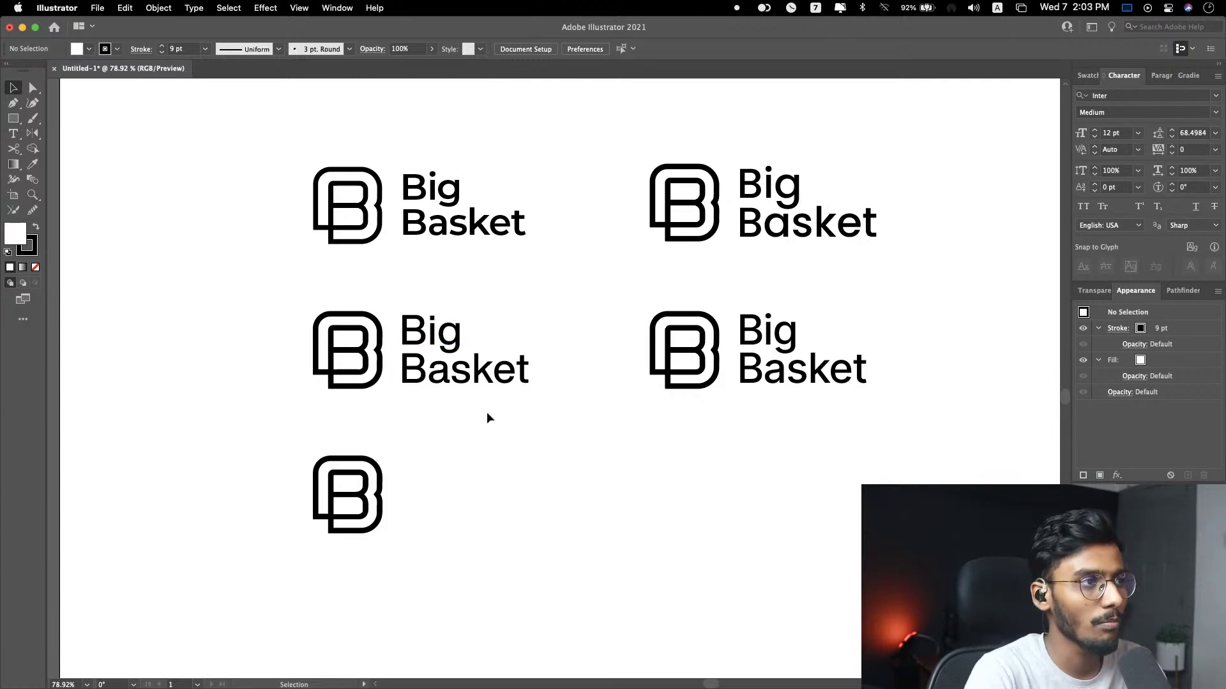
# Step: Try wider tracking on the Helvetica Now Display wordmark and return it to 20
pyautogui.scroll(-1, 472, 422)
pyautogui.click(463, 348)
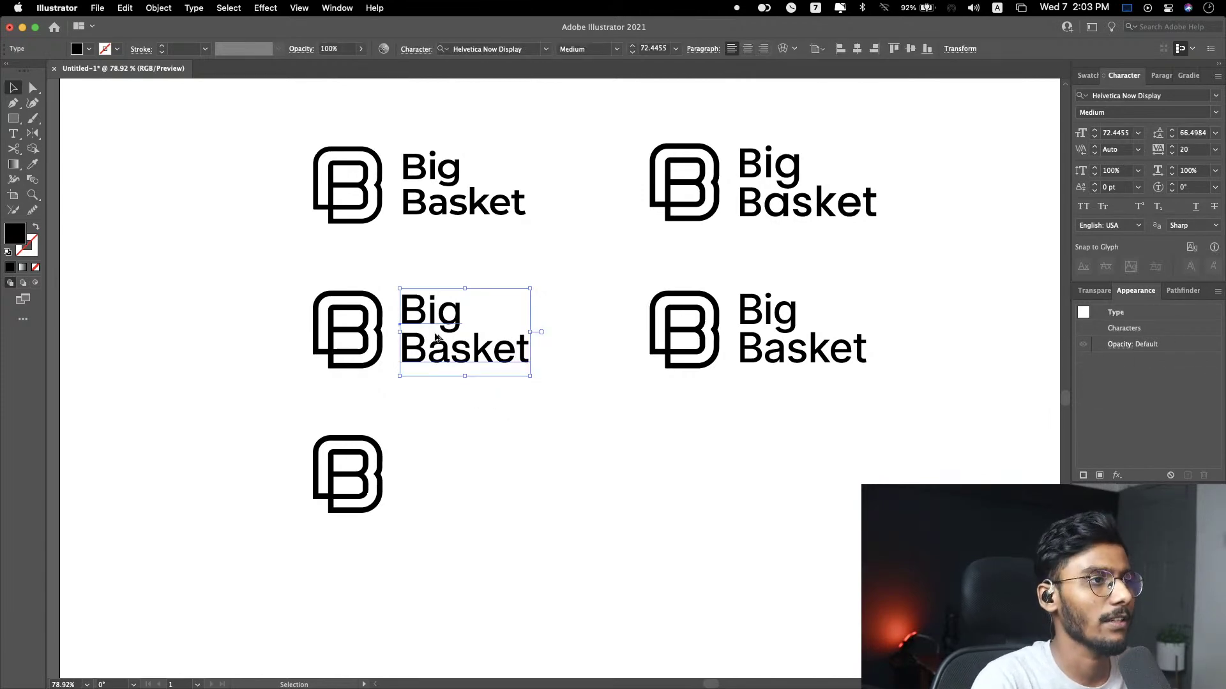
pyautogui.hotkey('alt', 'Right')
pyautogui.hotkey('alt', 'Left')
pyautogui.click(470, 438)
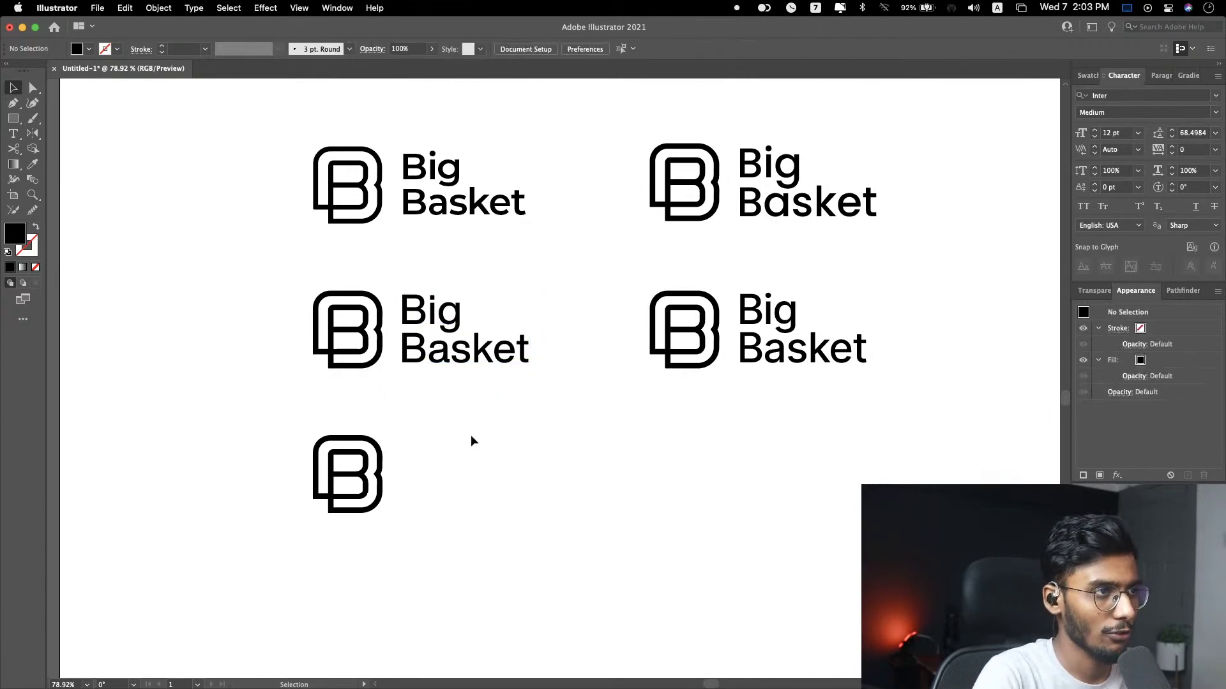
# Step: Check the Helvetica Now Display wordmark's lettering against the shape of the B mark
pyautogui.scroll(3, 470, 435)
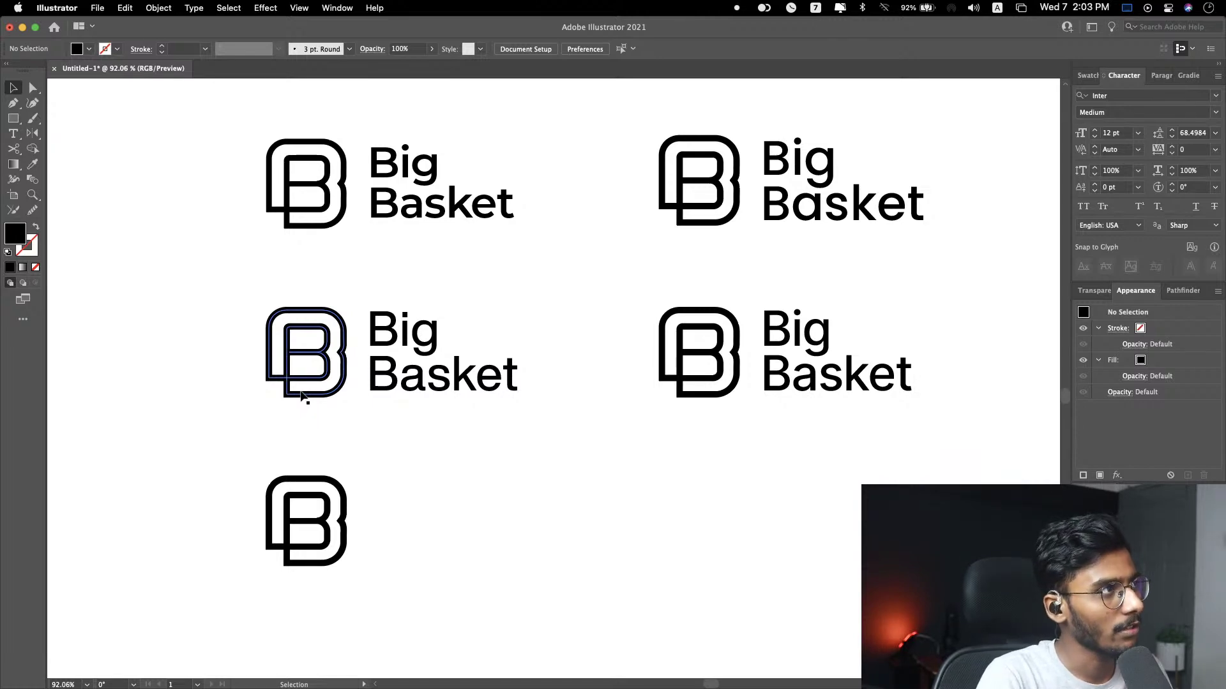
pyautogui.click(404, 401)
pyautogui.click(492, 464)
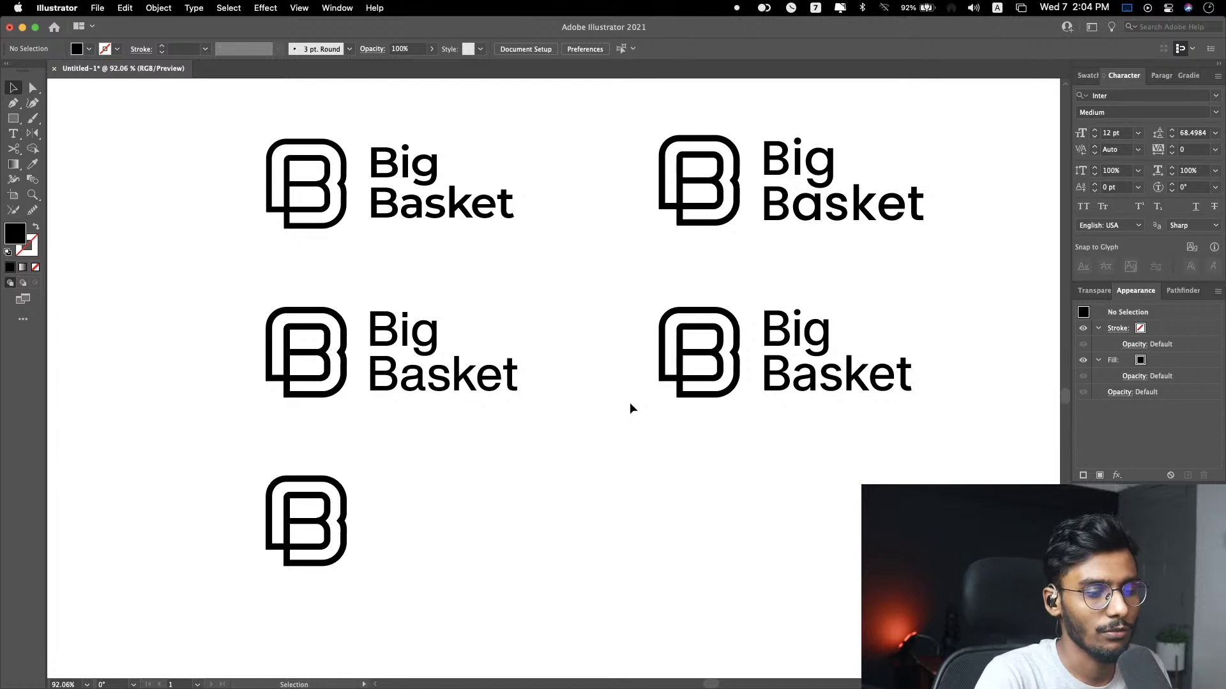
pyautogui.click(491, 383)
pyautogui.click(520, 466)
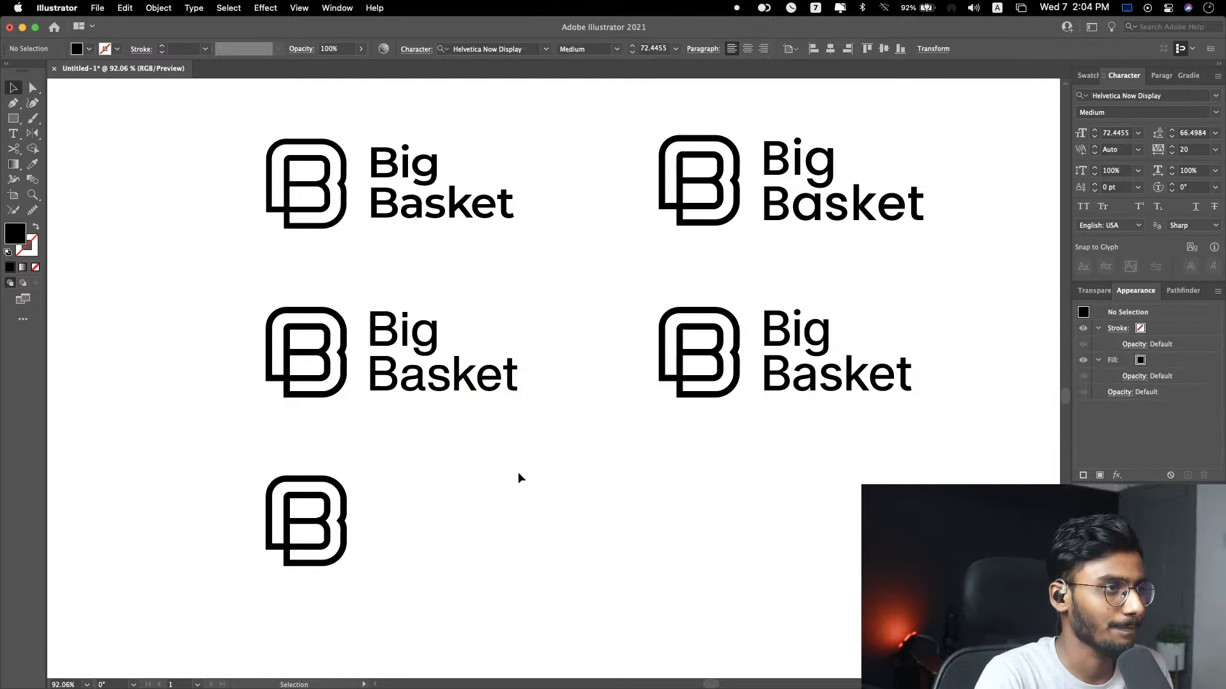
# Step: Delete the lone B mark copy beneath the Helvetica Now Display lockup
pyautogui.moveTo(392, 455); pyautogui.dragTo(255, 586)
pyautogui.press('Delete')
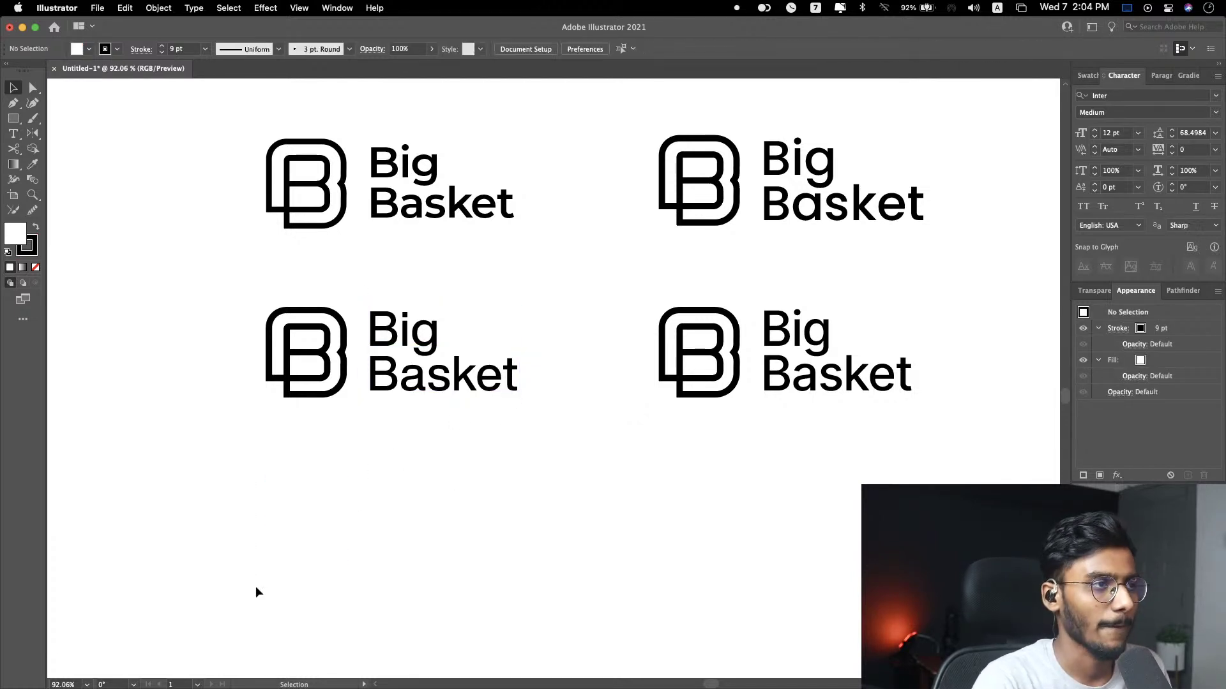
# Step: Compare the Helvetica Now Display and Montserrat wordmarks with the other two lockups at a reduced size
pyautogui.scroll(-3, 370, 461)
pyautogui.scroll(-2, 370, 461)
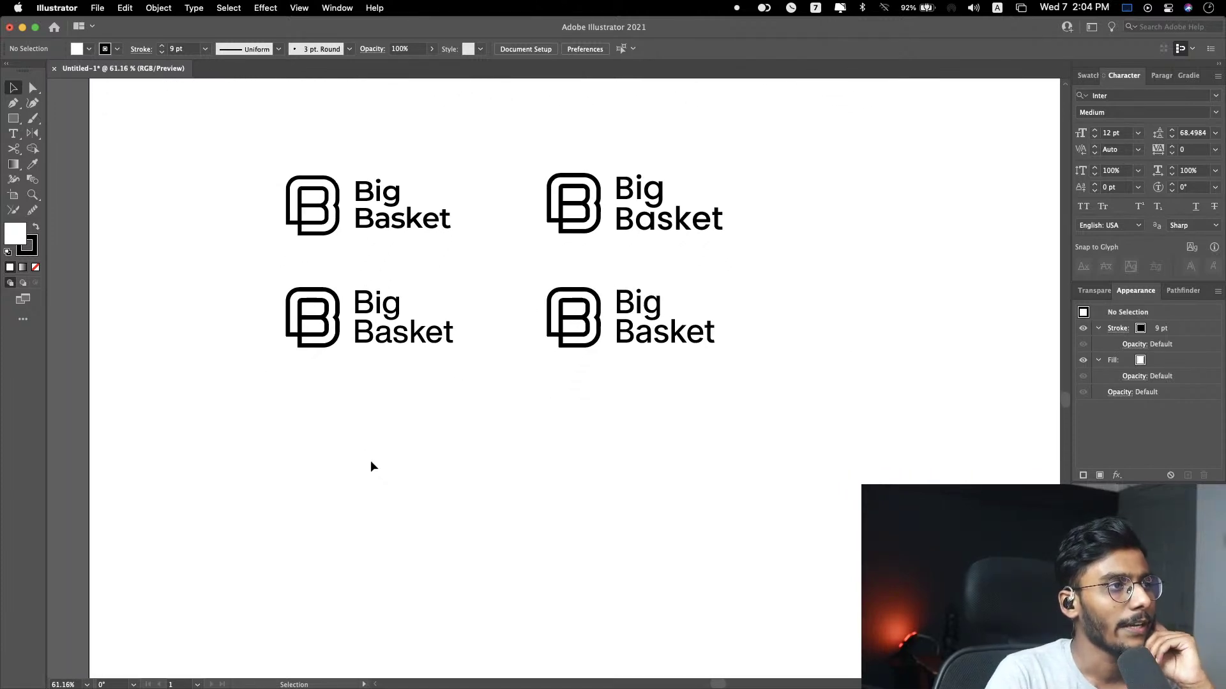
pyautogui.click(404, 346)
pyautogui.click(401, 389)
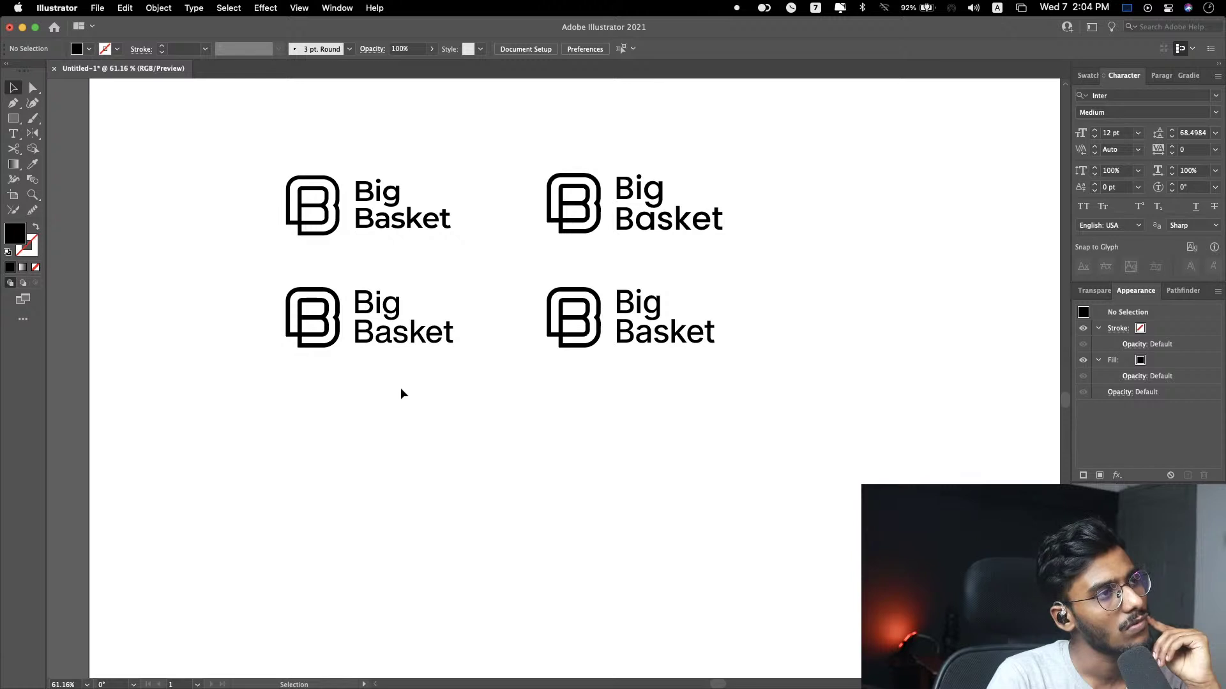
pyautogui.click(380, 207)
pyautogui.click(294, 137)
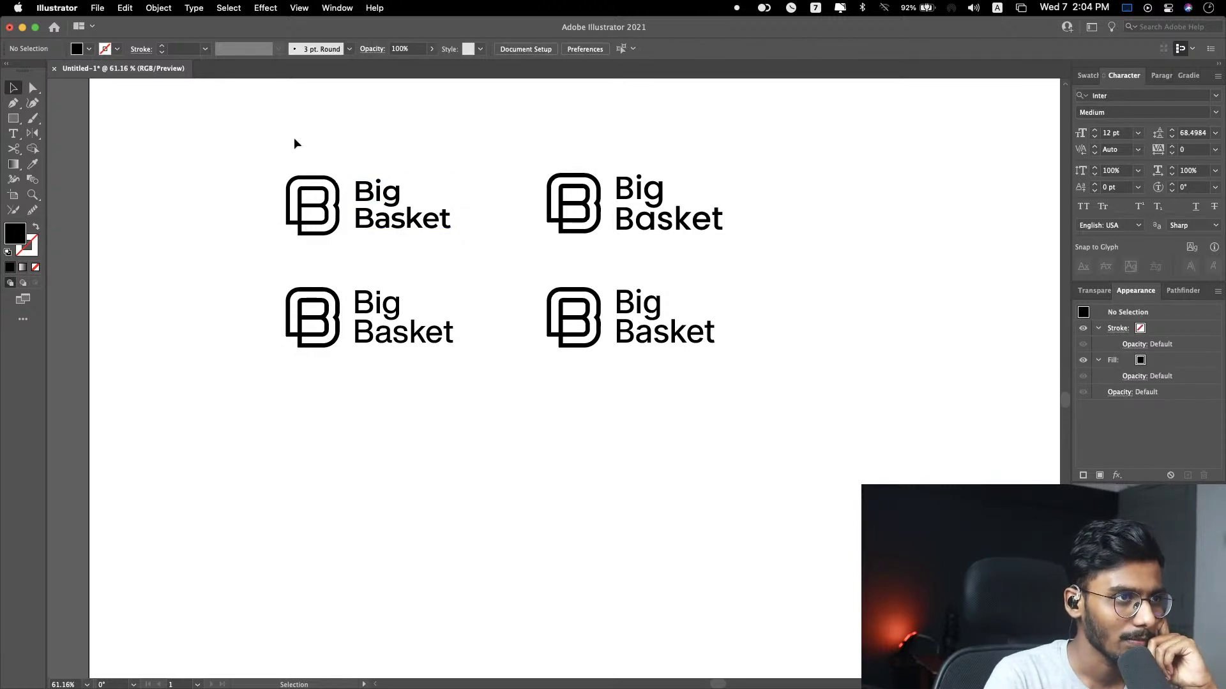
pyautogui.scroll(5, 293, 143)
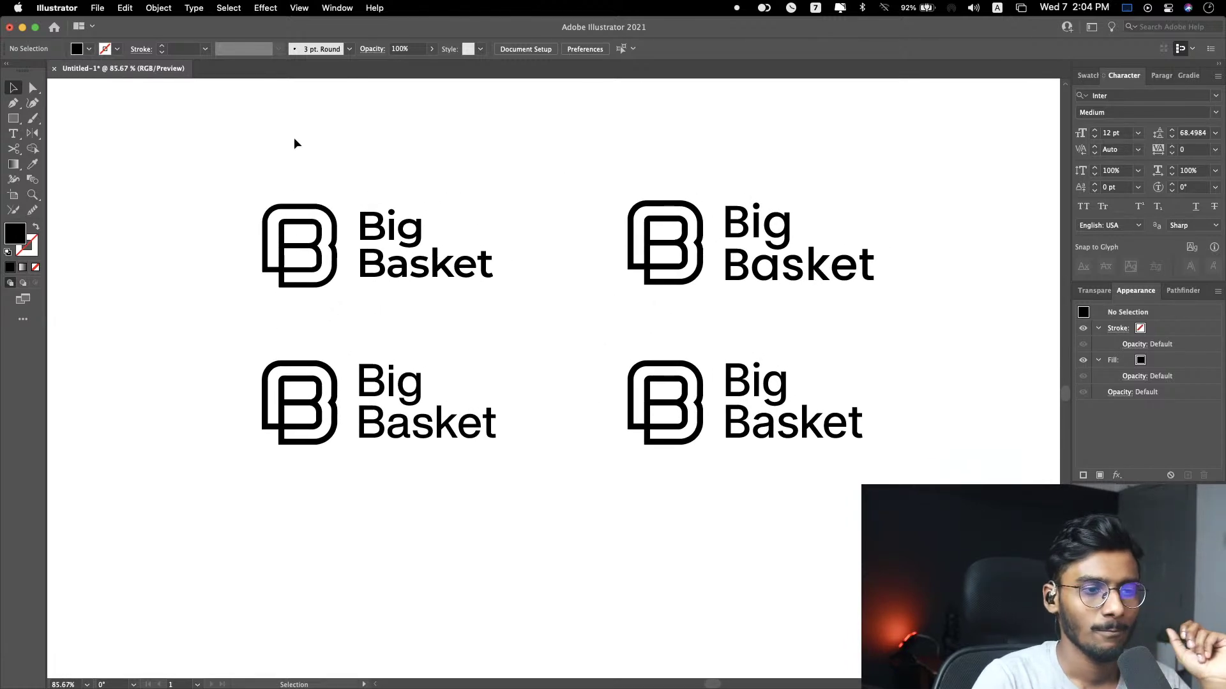
# Step: Try shifting the Inter lockup horizontally, level with the Helvetica Now Display lockup
pyautogui.moveTo(636, 345); pyautogui.dragTo(881, 474)
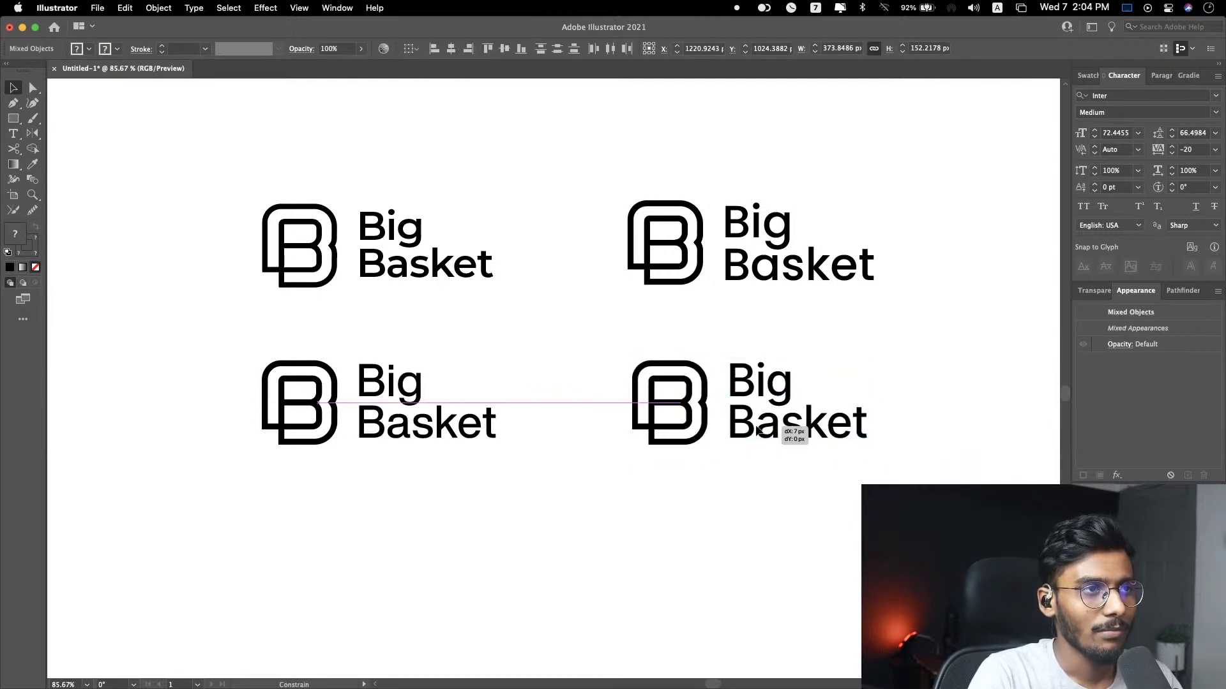
pyautogui.click(432, 489)
pyautogui.scroll(-4, 489, 450)
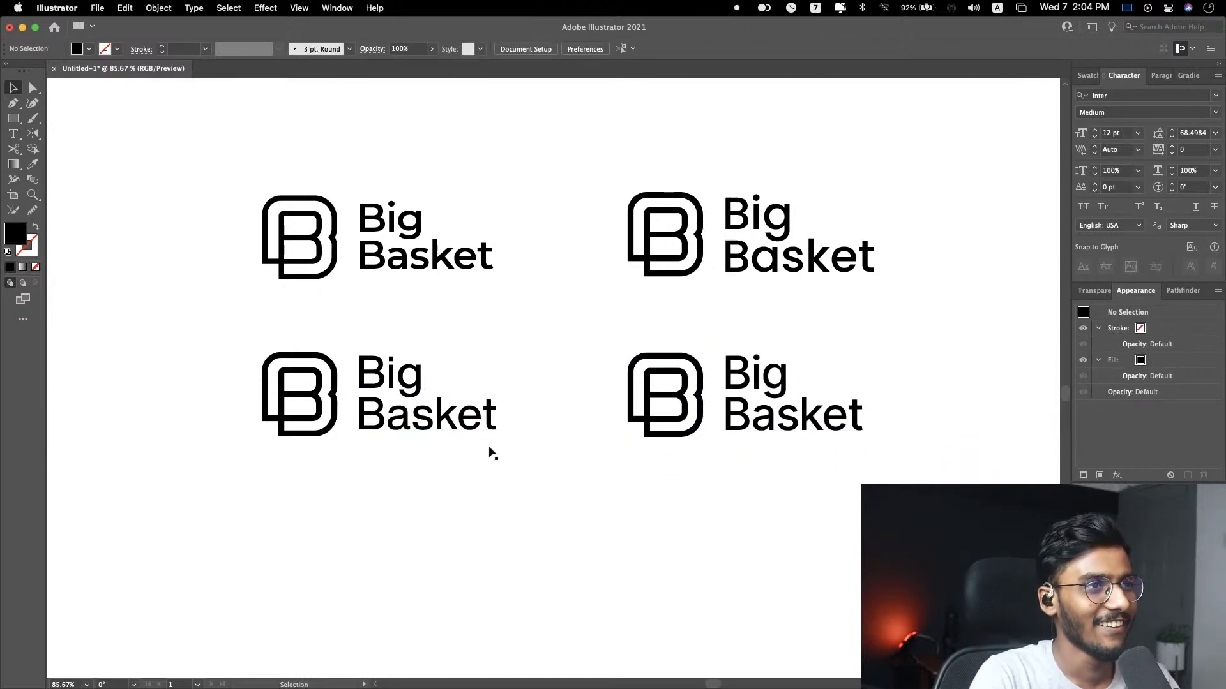
pyautogui.scroll(-3, 493, 443)
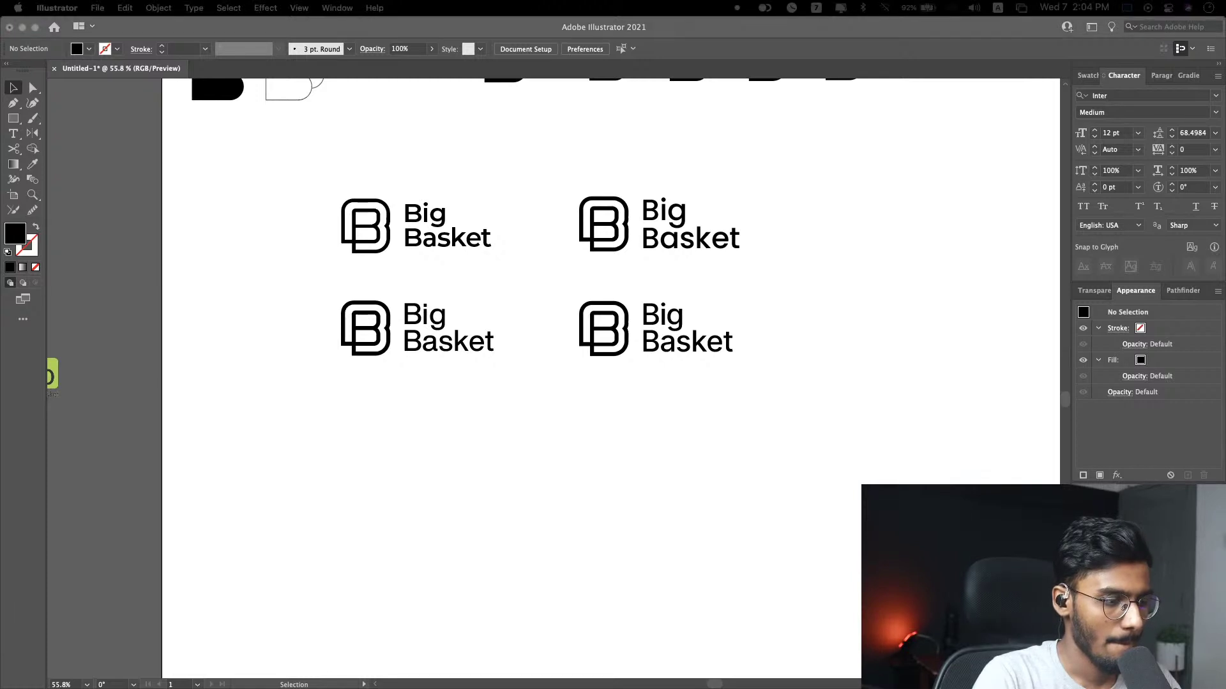
# Step: Duplicate the Montserrat lockup and place the copy in line with it, beneath the Helvetica Now Display lockup
pyautogui.click(364, 446)
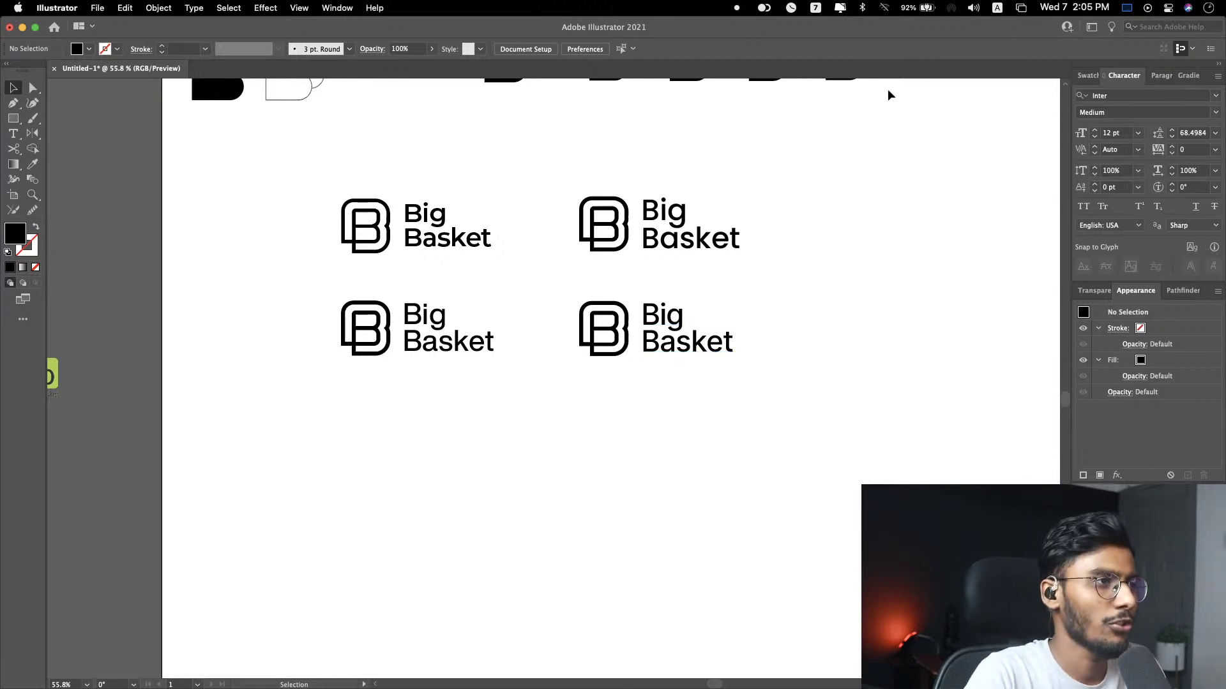
pyautogui.click(466, 231)
pyautogui.moveTo(492, 226); pyautogui.dragTo(478, 450)
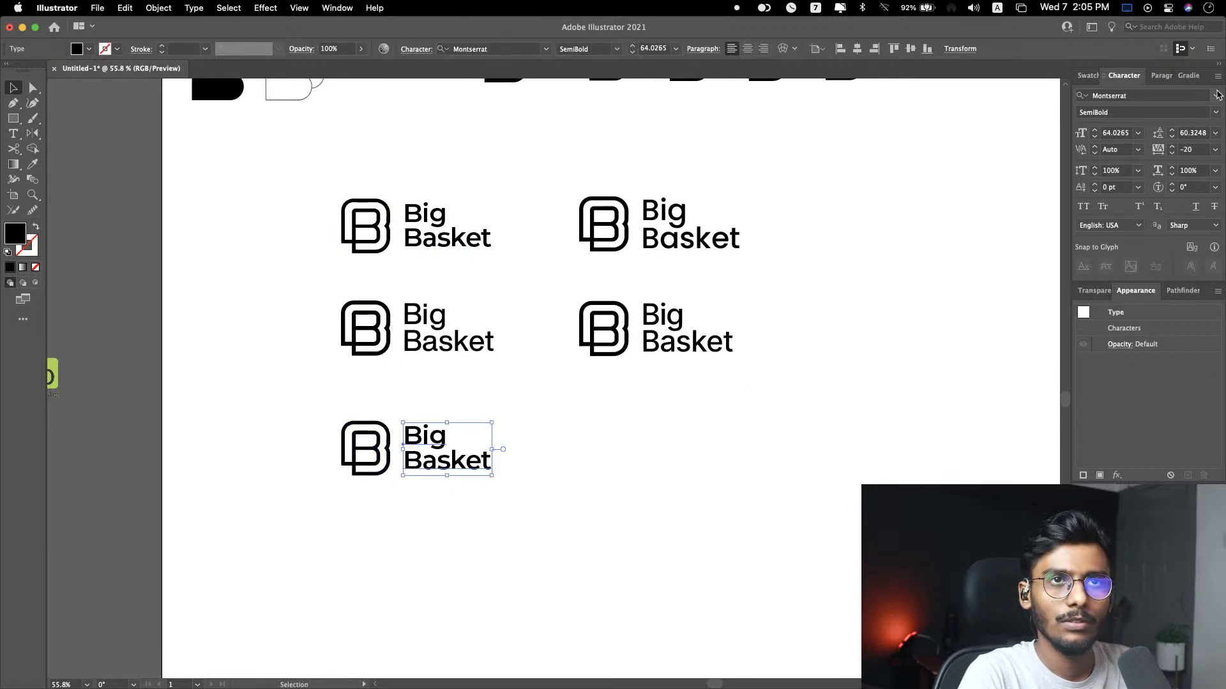
# Step: Filter for fonts similar to Montserrat and set the copied wordmark in Acumin Pro Wide Medium
pyautogui.click(1215, 95)
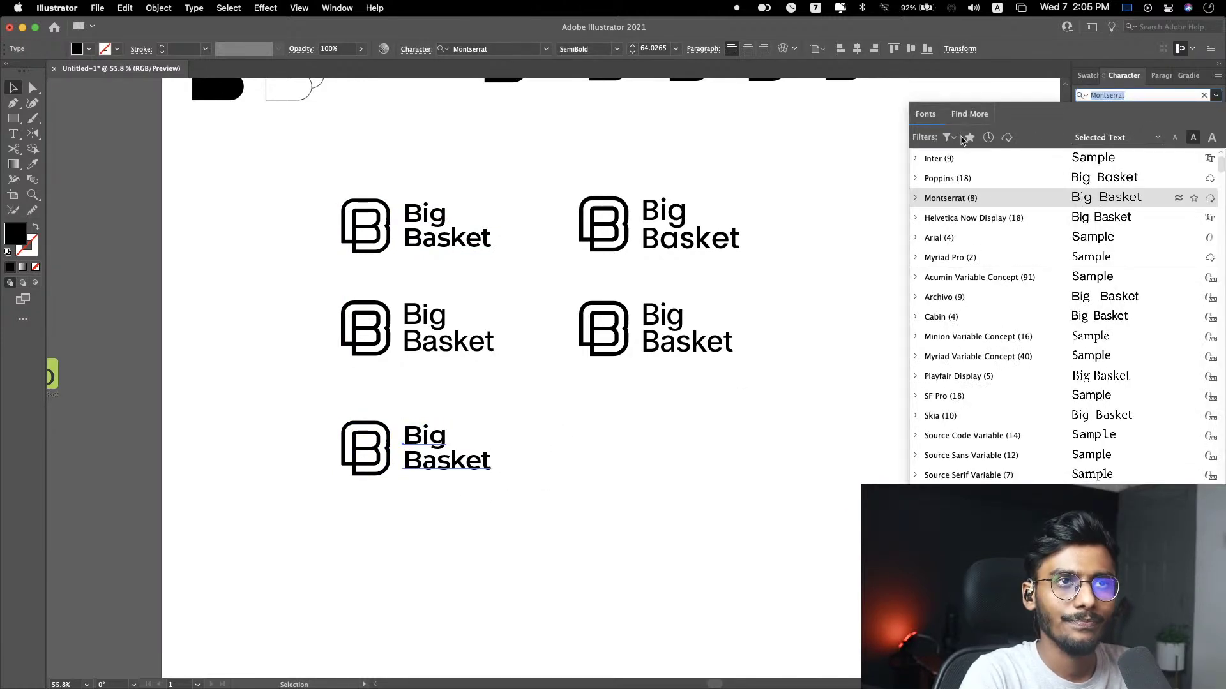
pyautogui.click(1179, 199)
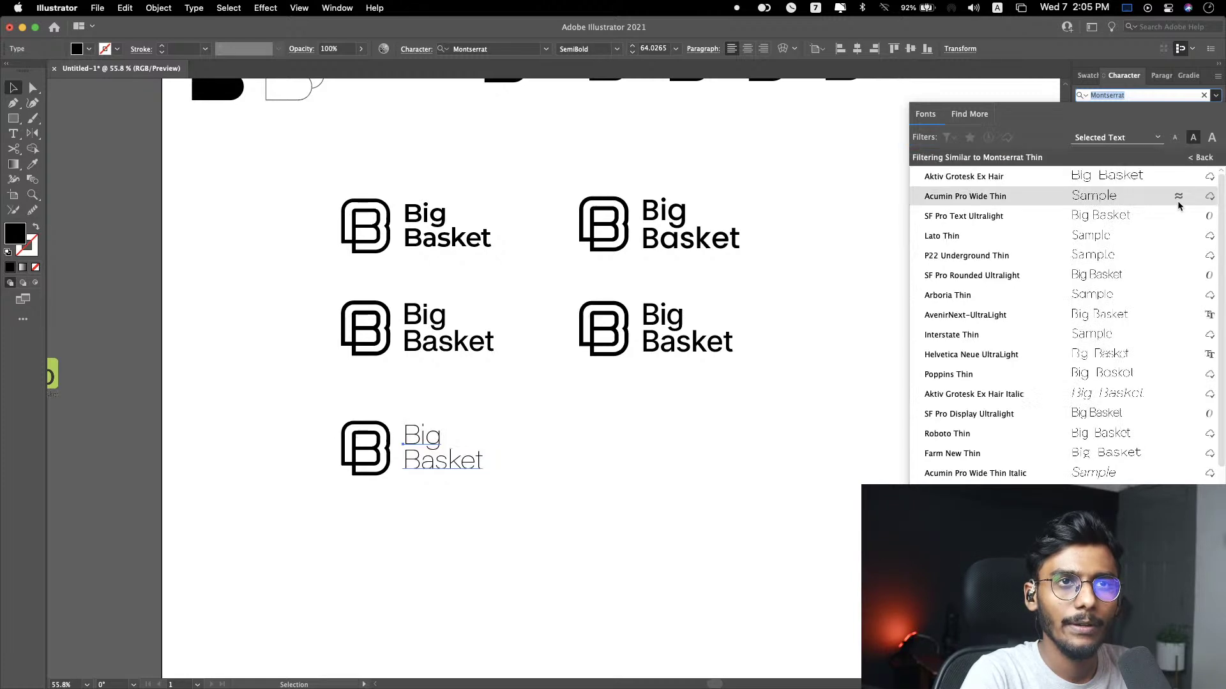
pyautogui.click(1106, 193)
pyautogui.click(1215, 112)
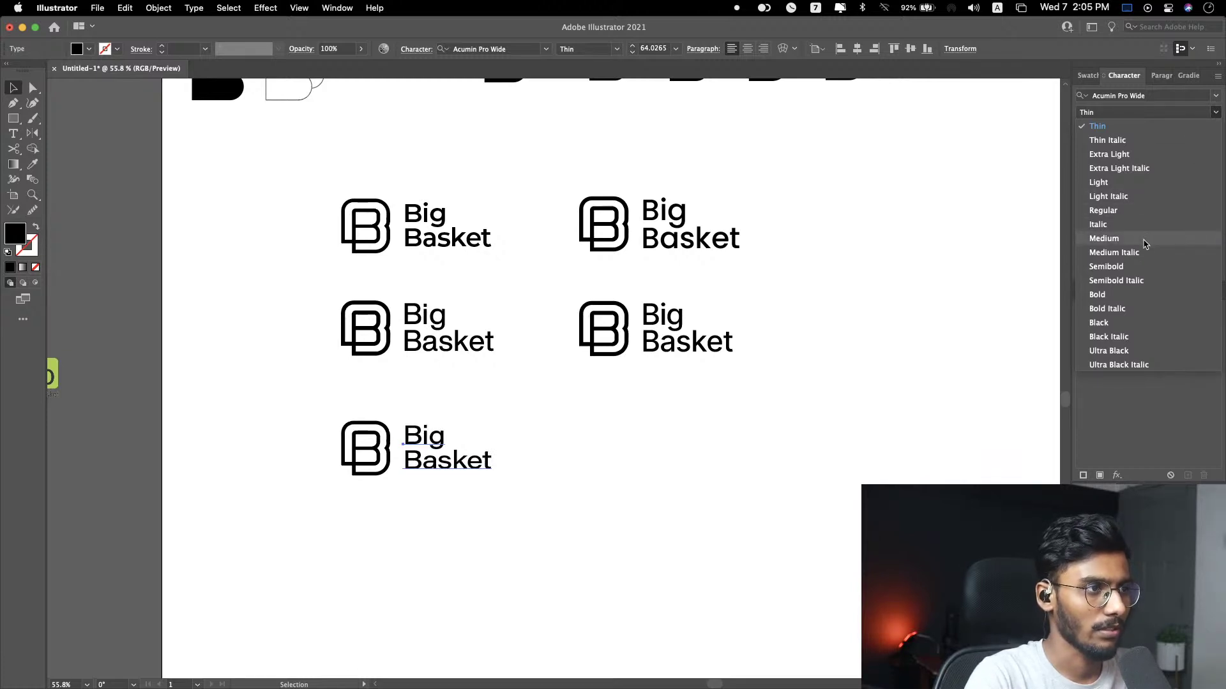
pyautogui.click(1144, 244)
pyautogui.click(518, 515)
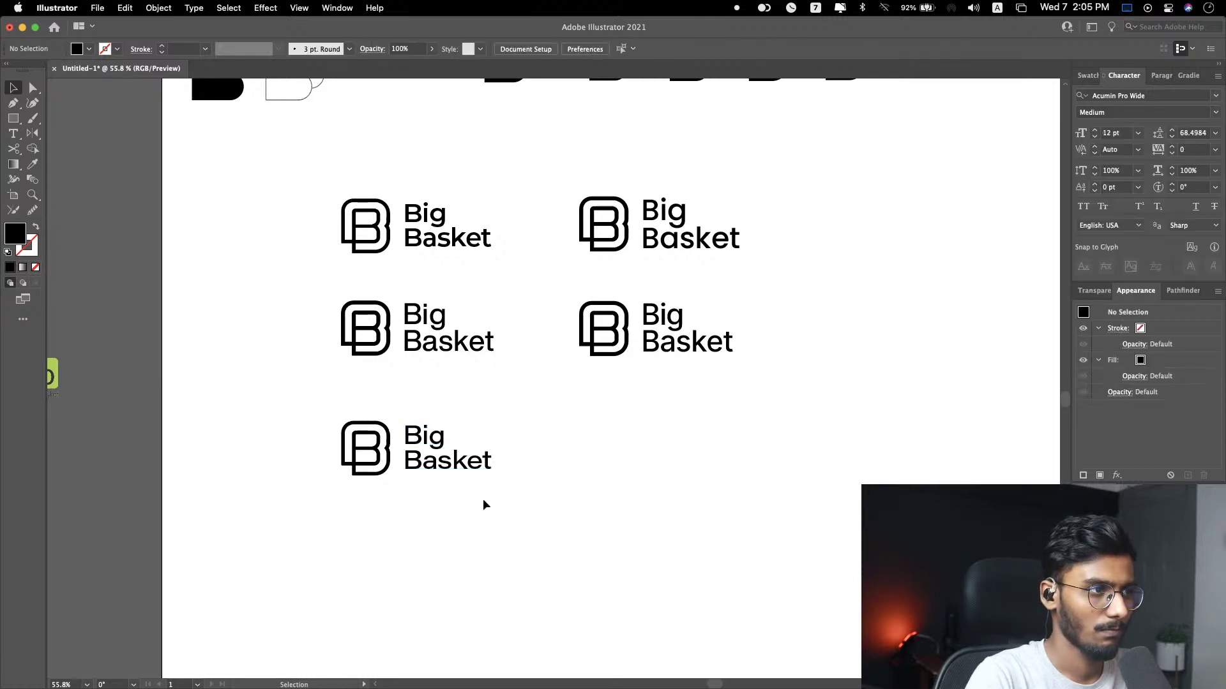
# Step: Compare the Acumin Pro Wide wordmark with the other lockups, previewing its other styles and more Montserrat-like fonts on it
pyautogui.scroll(5, 451, 493)
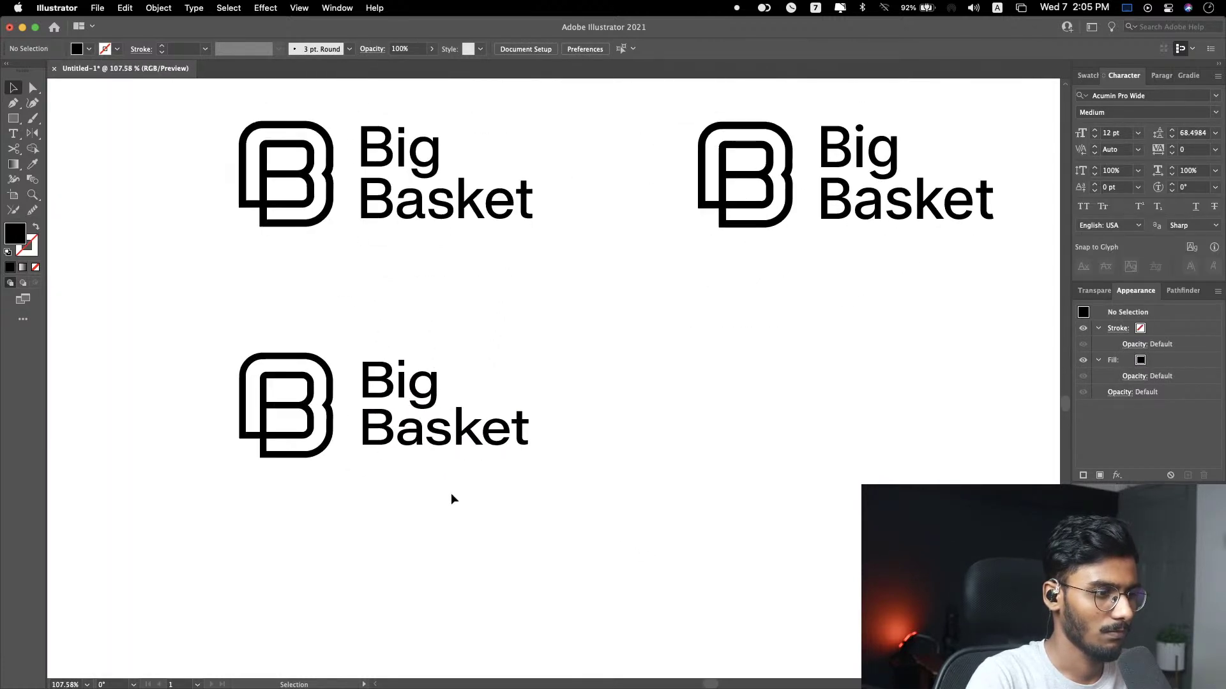
pyautogui.scroll(5, 451, 499)
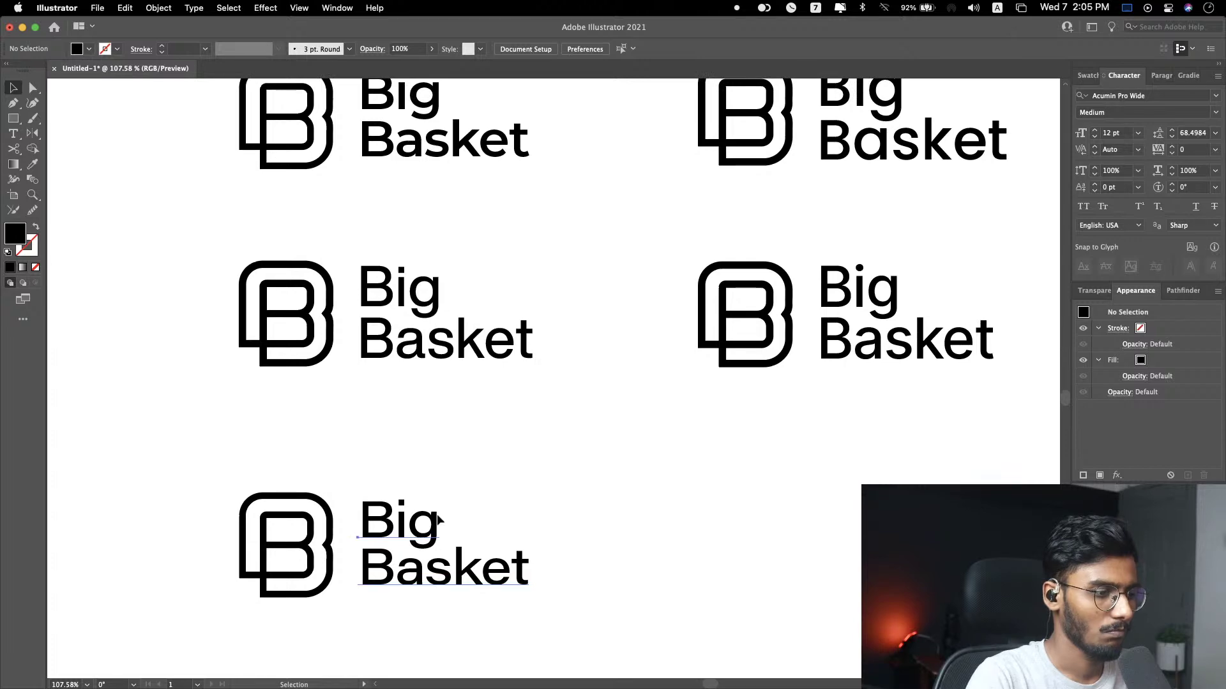
pyautogui.click(438, 516)
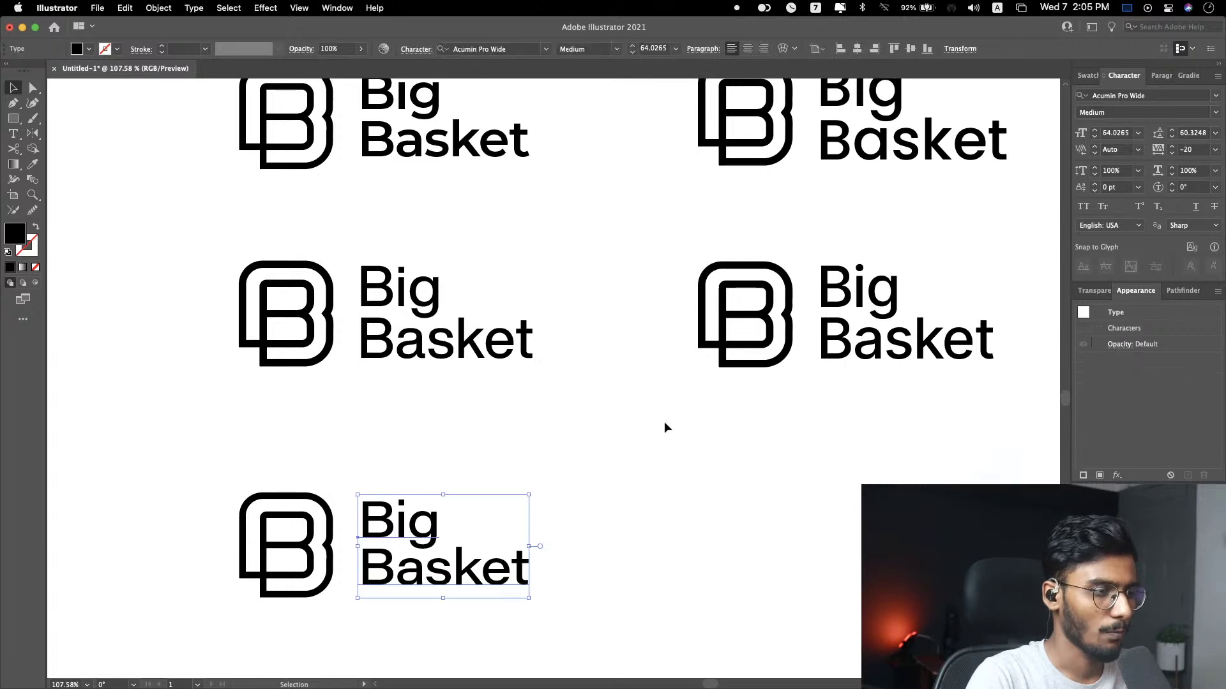
pyautogui.click(1215, 112)
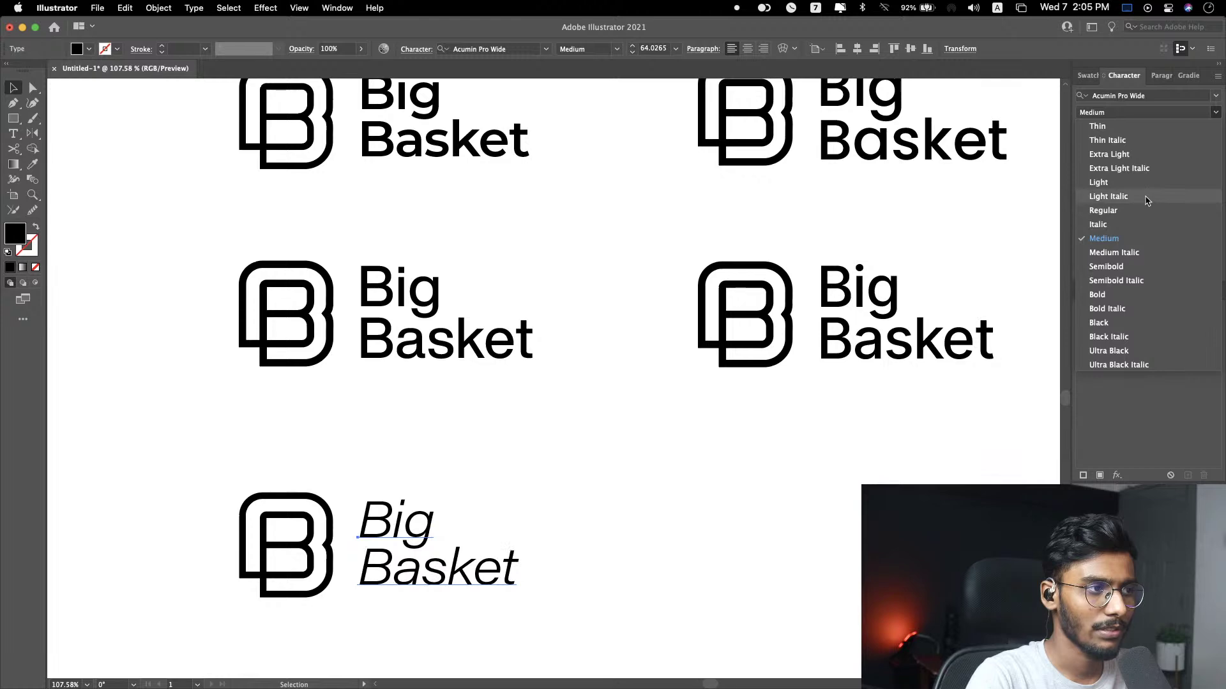
pyautogui.click(1217, 95)
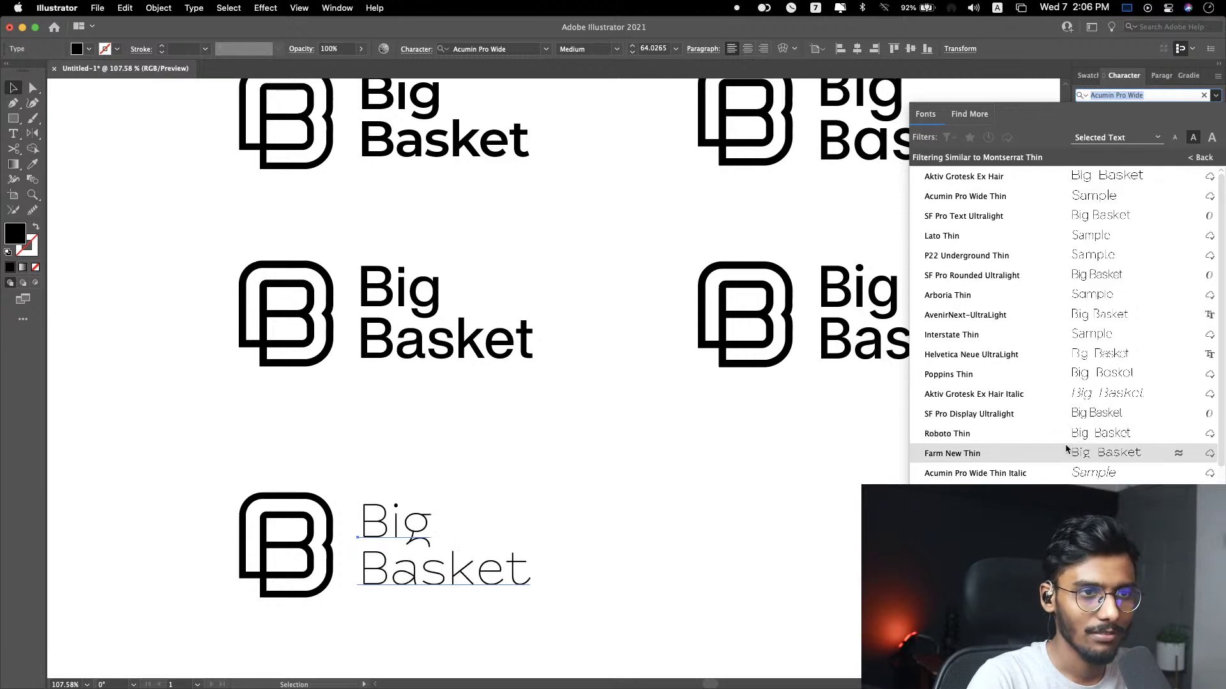
pyautogui.scroll(-3, 1065, 447)
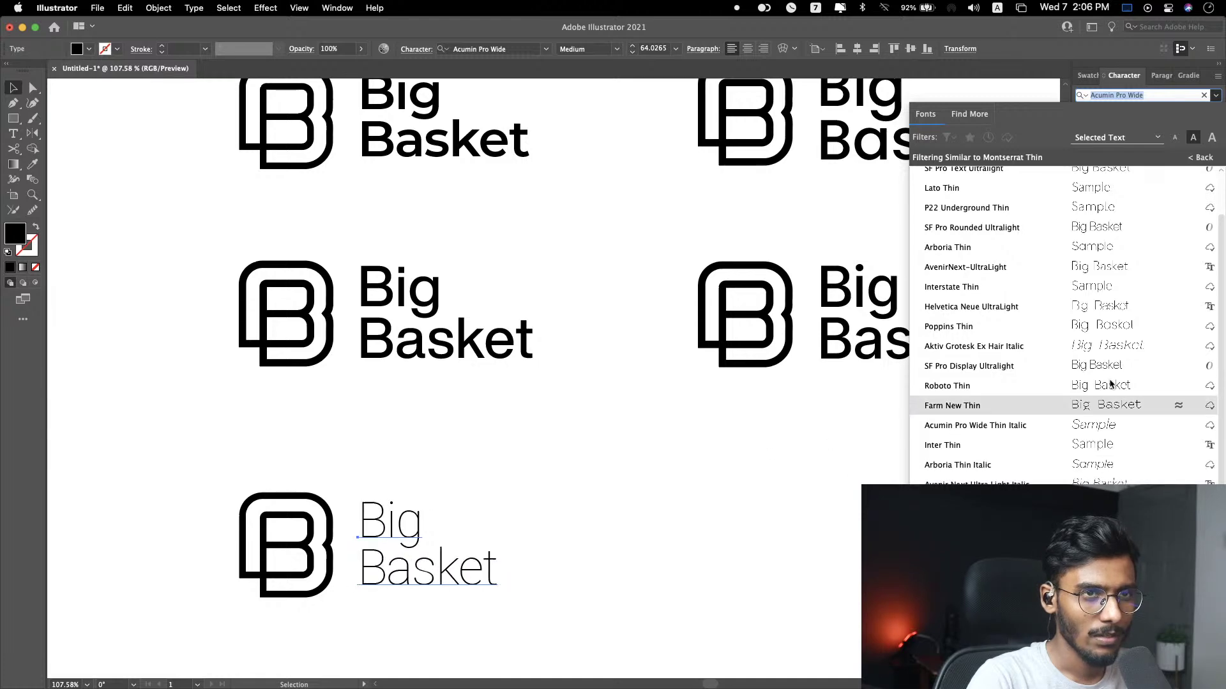
pyautogui.scroll(3, 1107, 330)
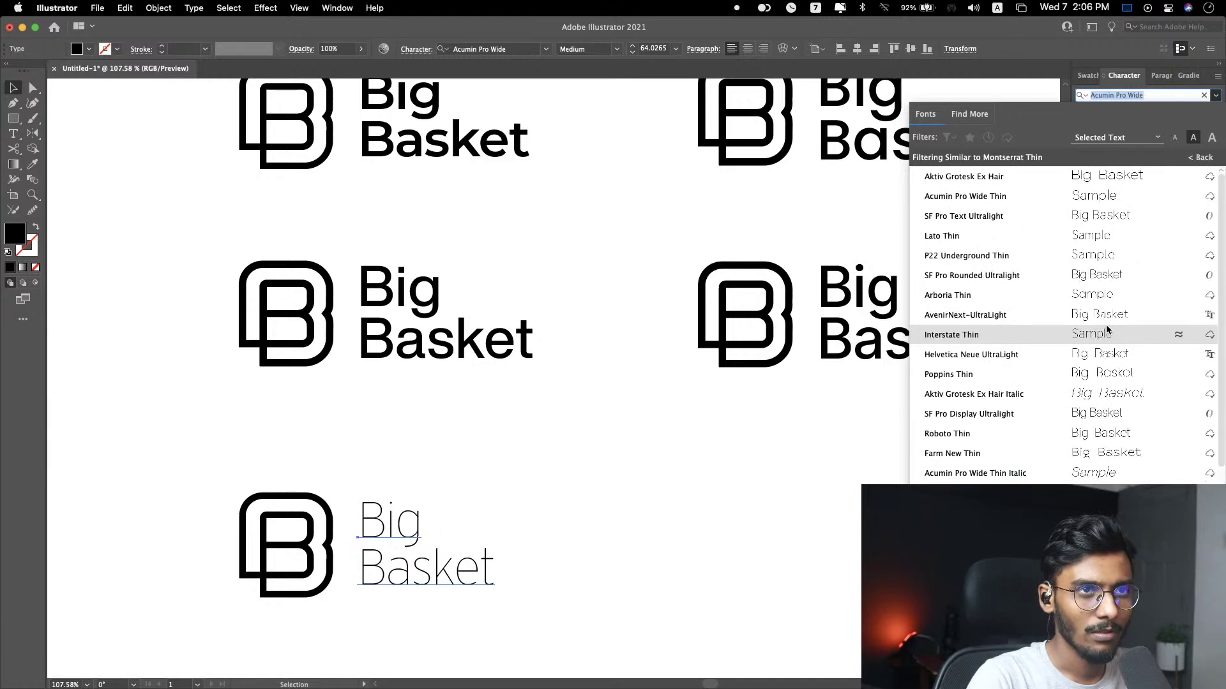
# Step: Remove the similar-font filter and browse the full font list for alternative typefaces, previewing candidates on the copied wordmark
pyautogui.click(1203, 157)
pyautogui.scroll(-15, 1155, 279)
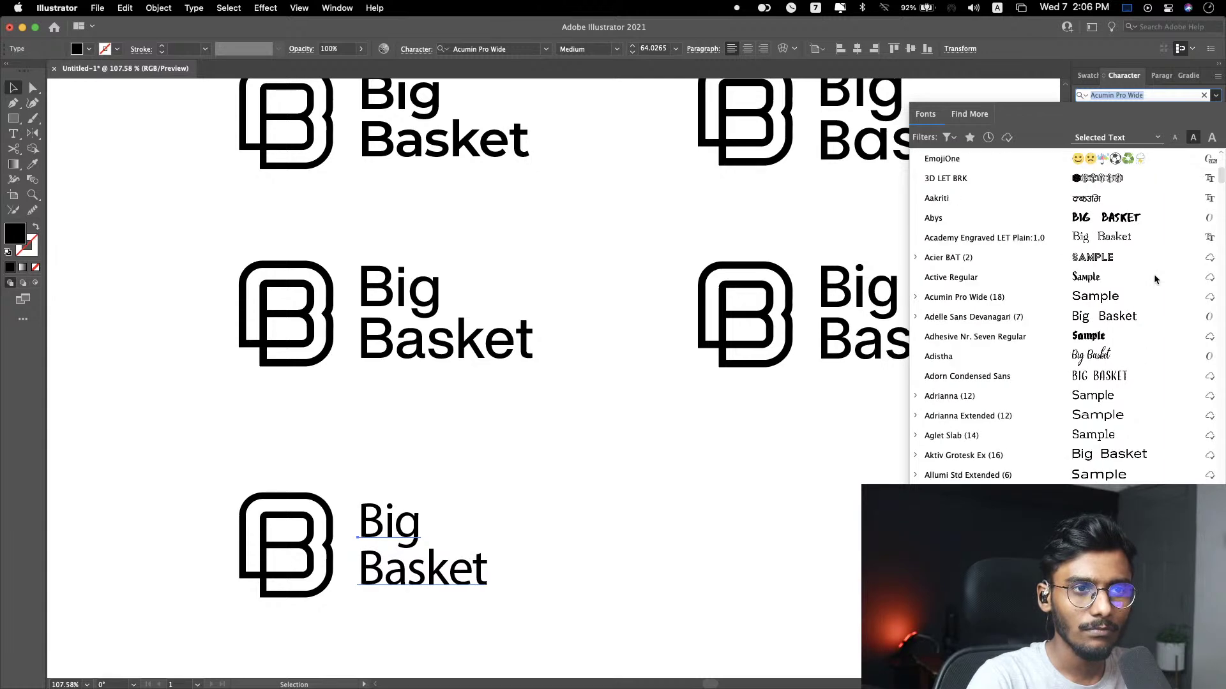
pyautogui.scroll(-5, 1155, 279)
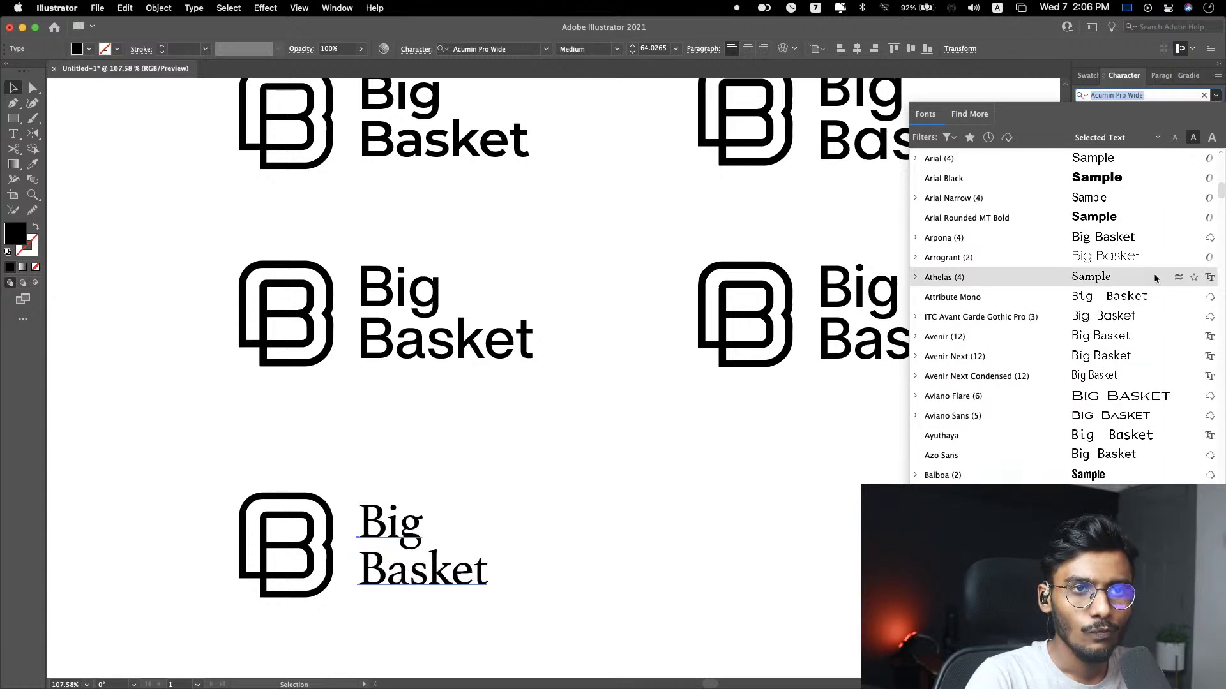
pyautogui.scroll(-15, 1155, 279)
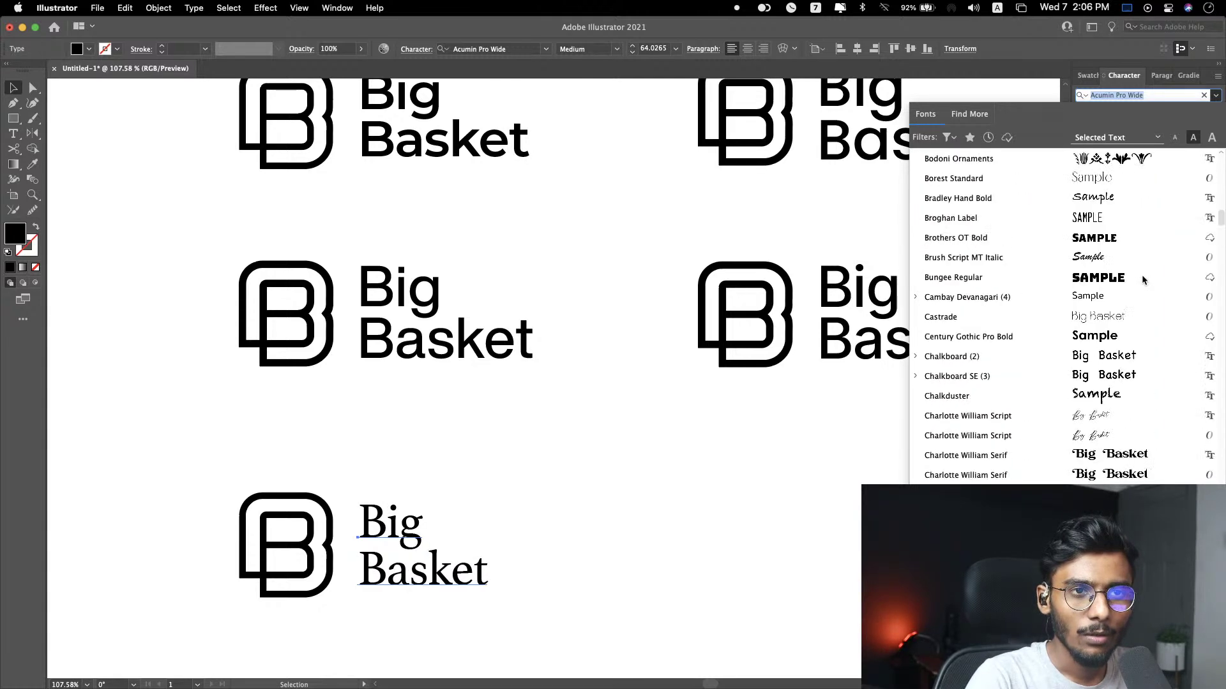
pyautogui.scroll(-4, 1141, 279)
pyautogui.scroll(-1, 1141, 275)
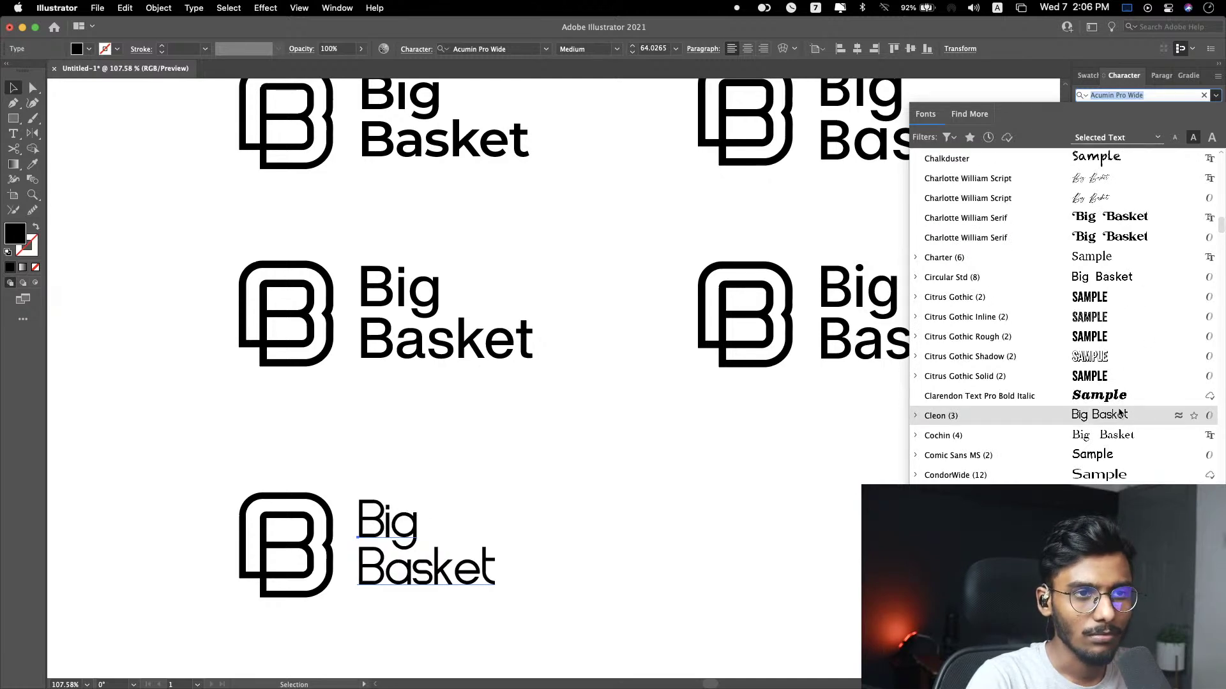
pyautogui.scroll(-5, 1121, 413)
pyautogui.scroll(-8, 1120, 413)
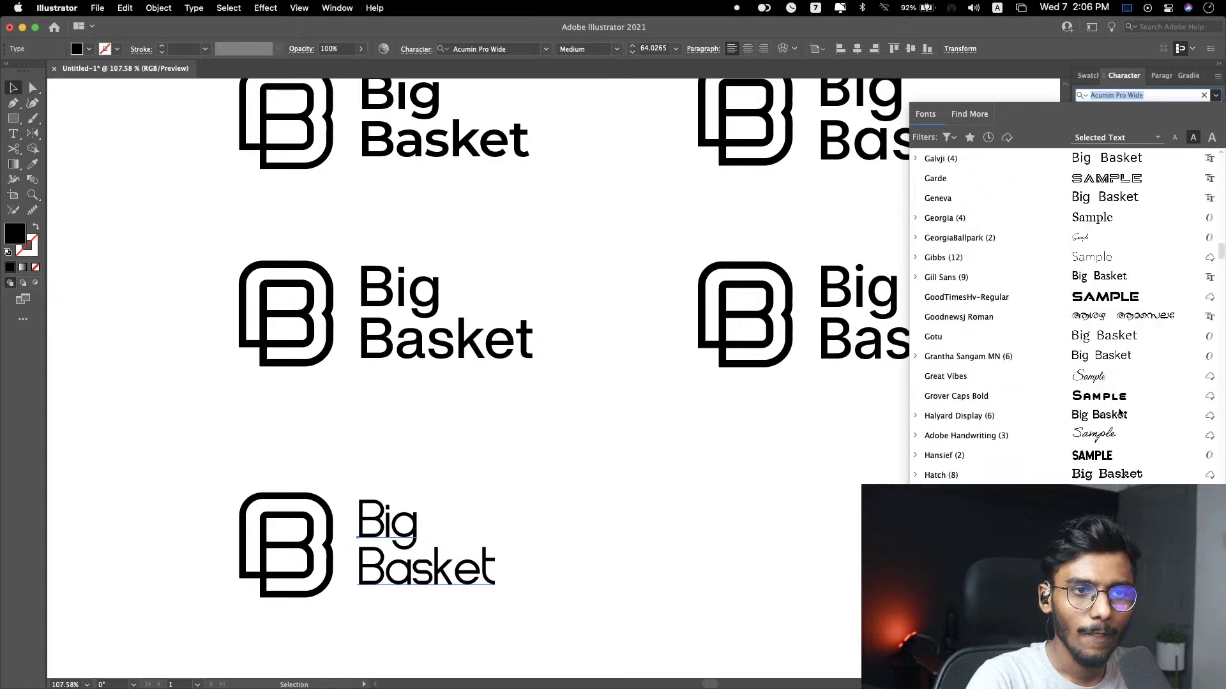
pyautogui.scroll(-6, 1120, 413)
pyautogui.scroll(-7, 1119, 413)
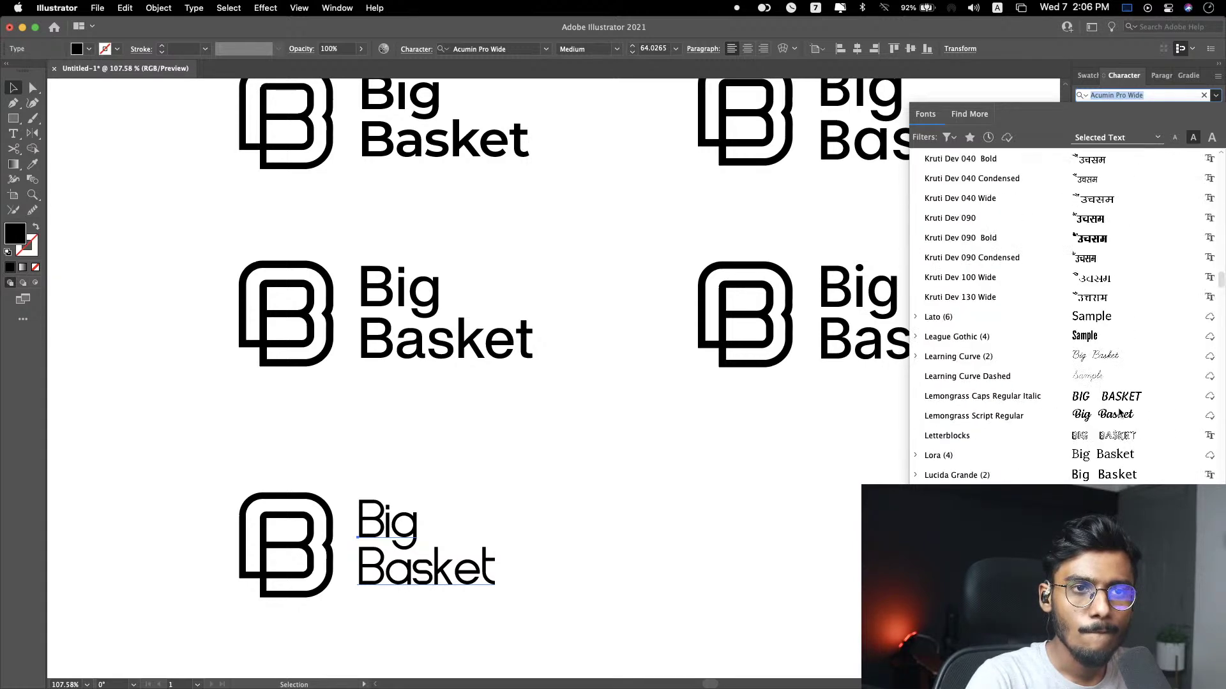
pyautogui.scroll(-10, 1118, 413)
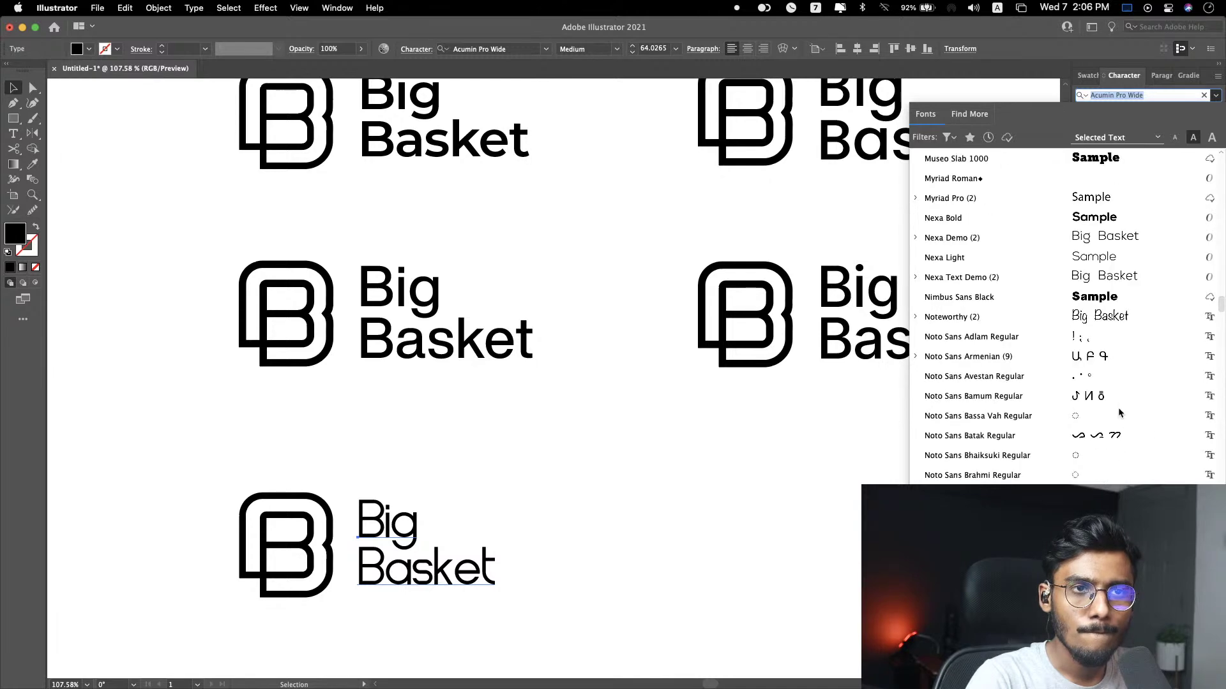
# Step: Set the font of the bottom Big Basket wordmark to SF Pro Display with the Regular style
pyautogui.scroll(-20, 1119, 413)
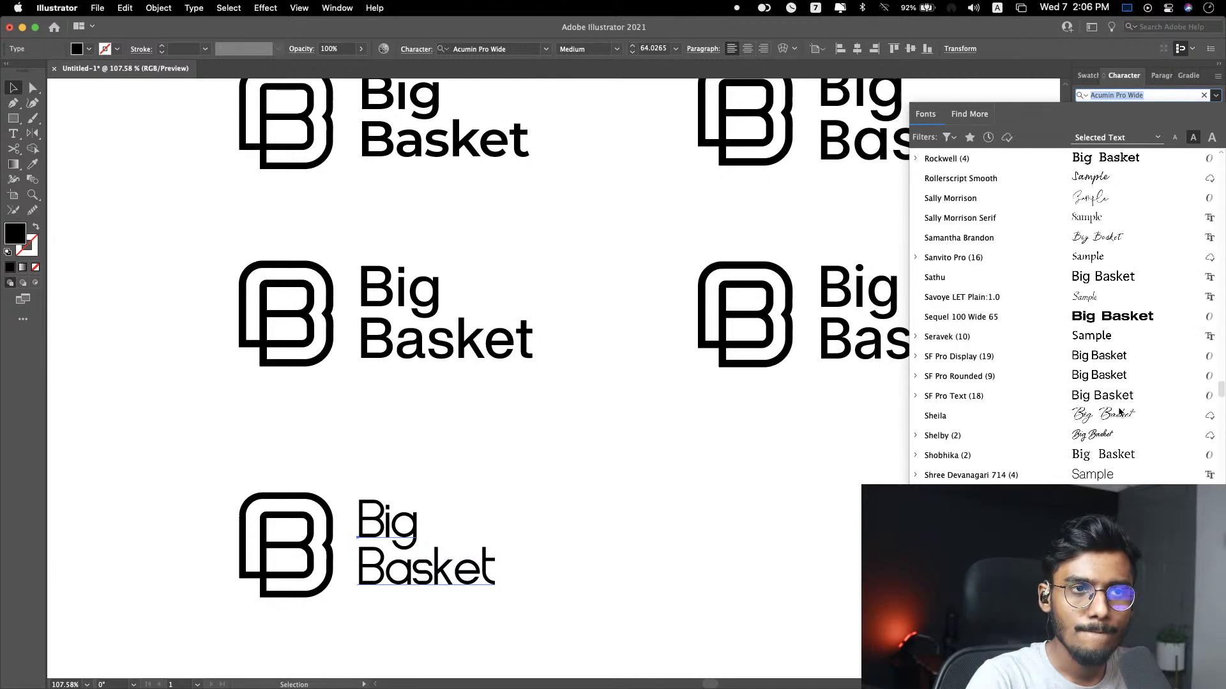
pyautogui.click(1111, 357)
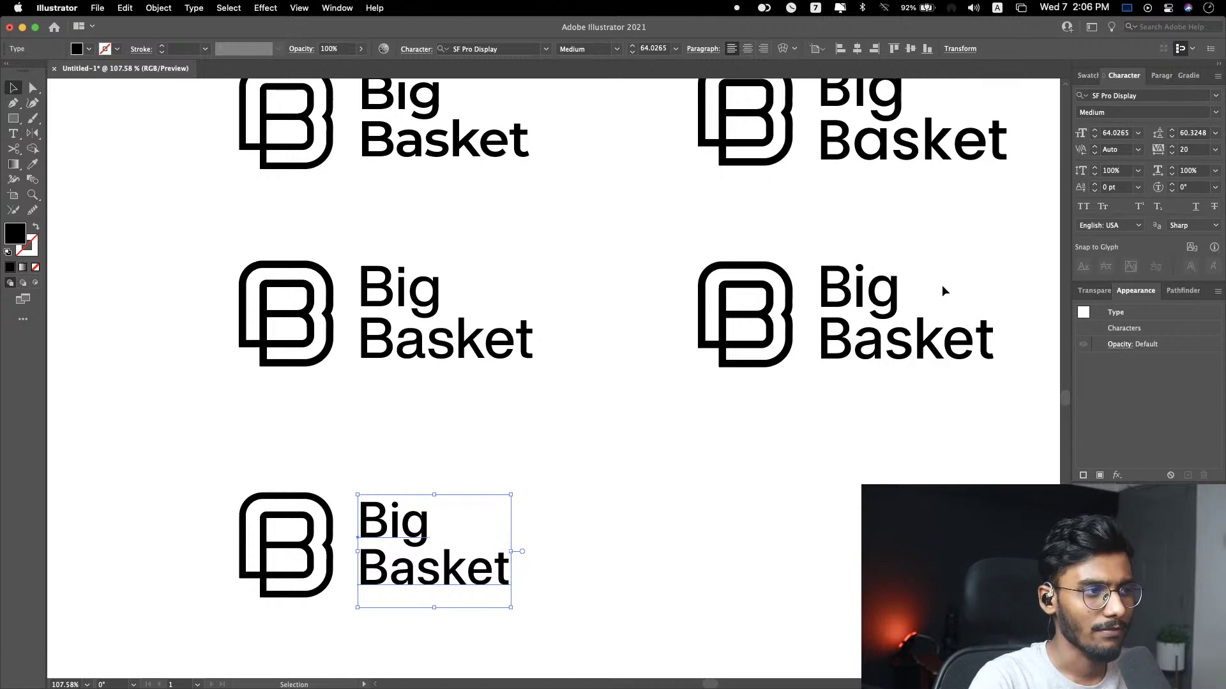
pyautogui.click(1217, 113)
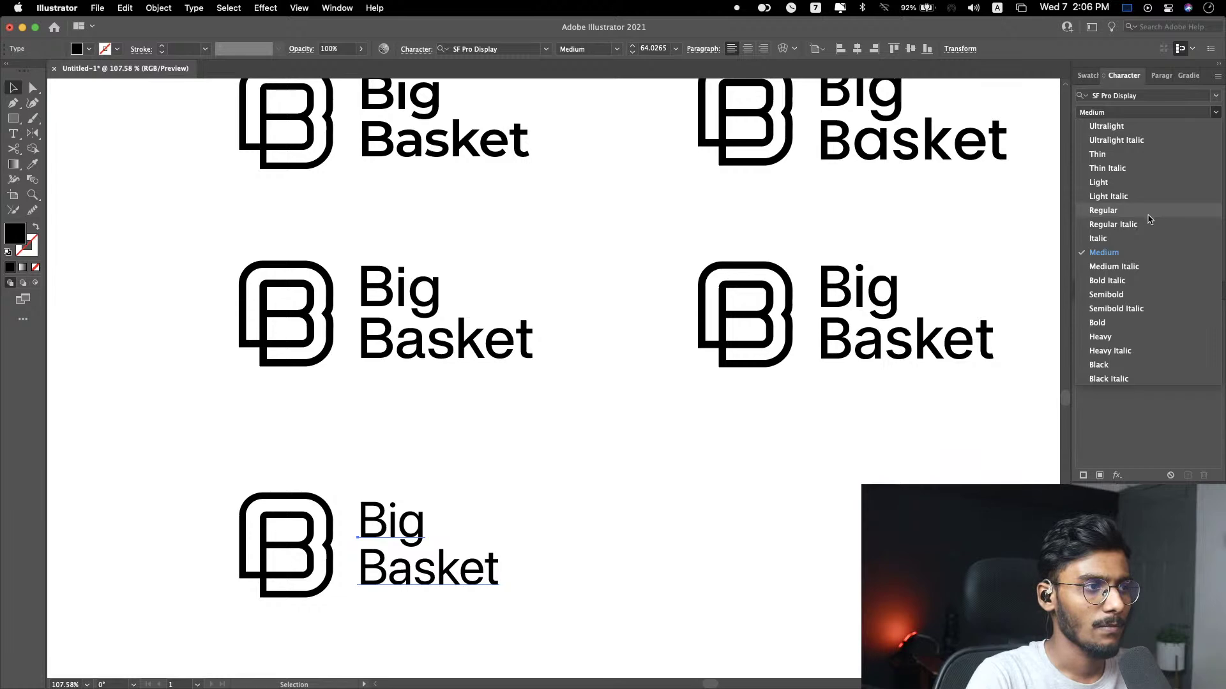
pyautogui.click(1103, 211)
pyautogui.click(591, 510)
# Step: Delete the fifth logo, symbol and wordmark together, from below the two-by-two grid of logos
pyautogui.scroll(-3, 591, 470)
pyautogui.scroll(1, 655, 457)
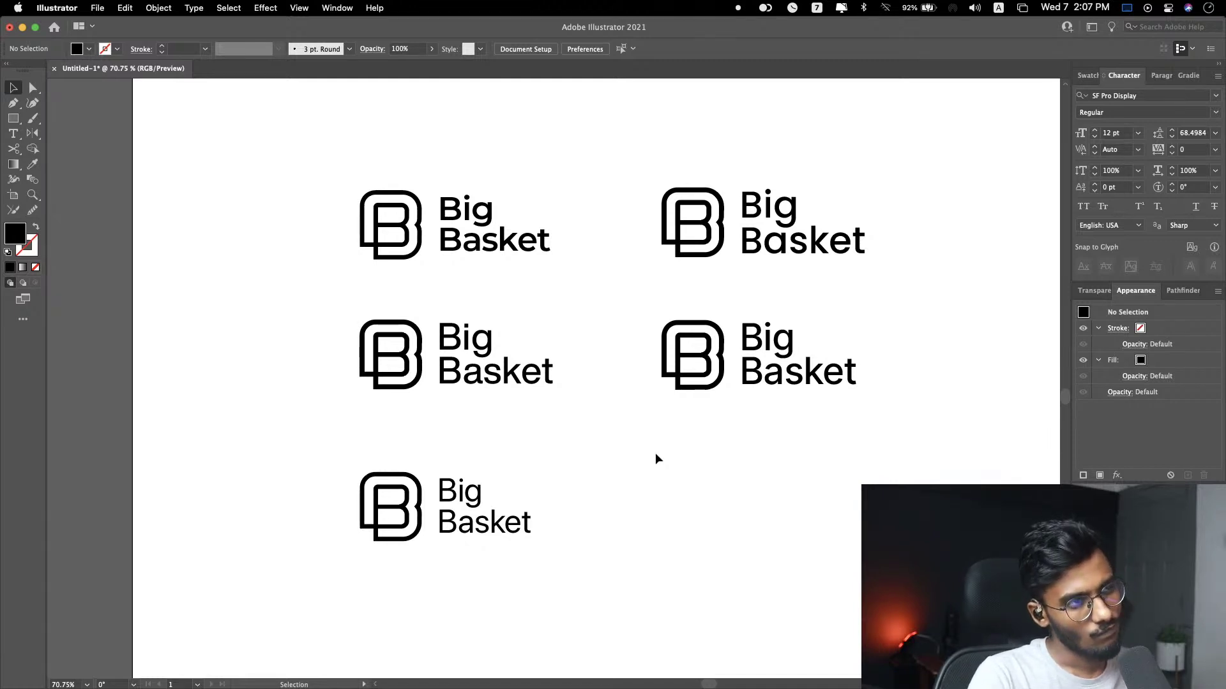
pyautogui.moveTo(649, 449); pyautogui.dragTo(394, 533)
pyautogui.press('Delete')
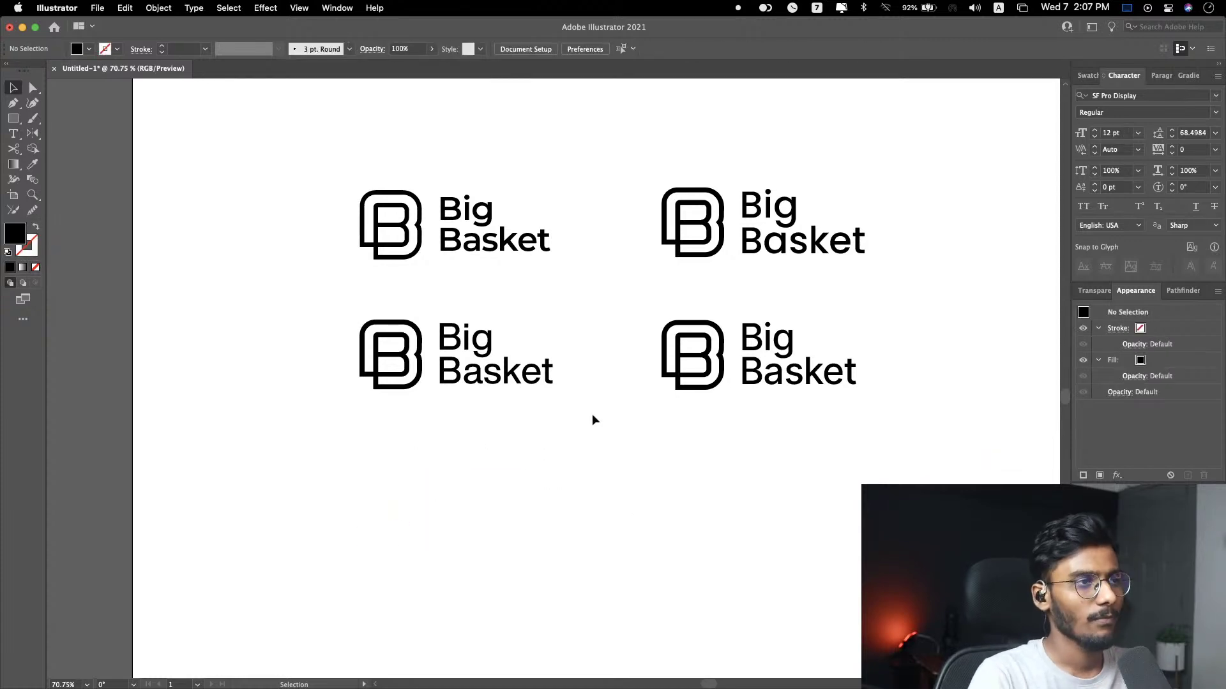
# Step: Tighten the letter tracking of the Poppins wordmark in the upper-right logo
pyautogui.scroll(1, 654, 364)
pyautogui.scroll(2, 656, 365)
pyautogui.click(800, 259)
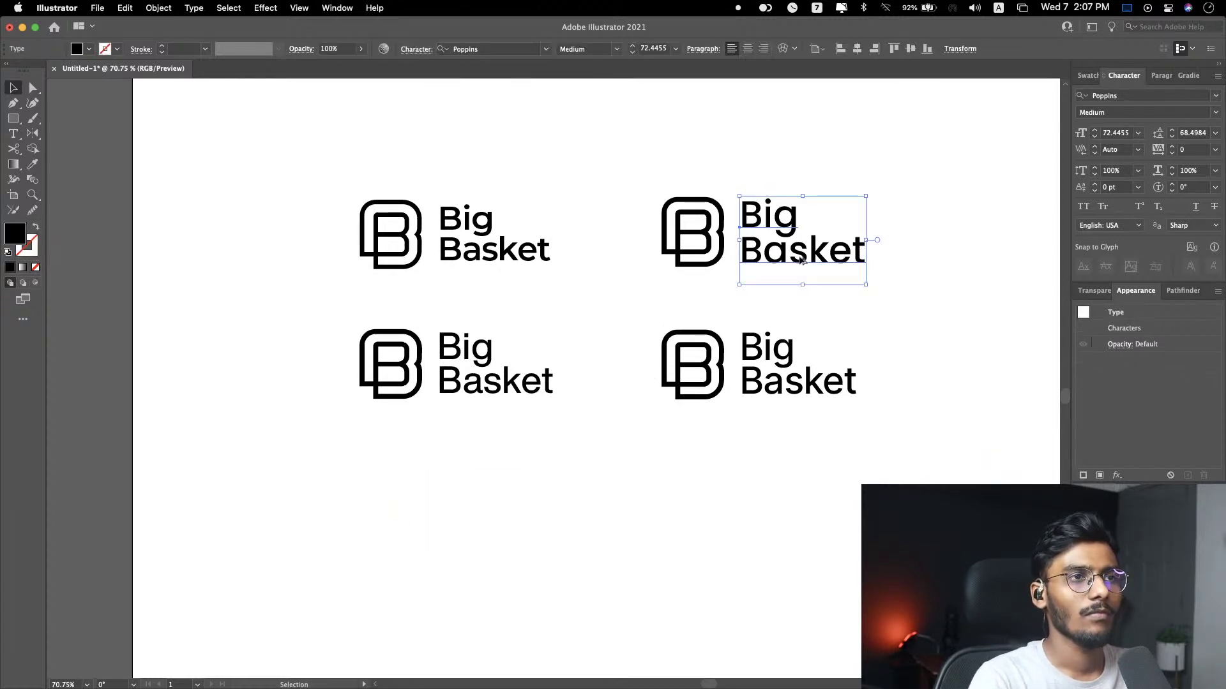
pyautogui.click(919, 339)
pyautogui.click(436, 349)
pyautogui.click(572, 357)
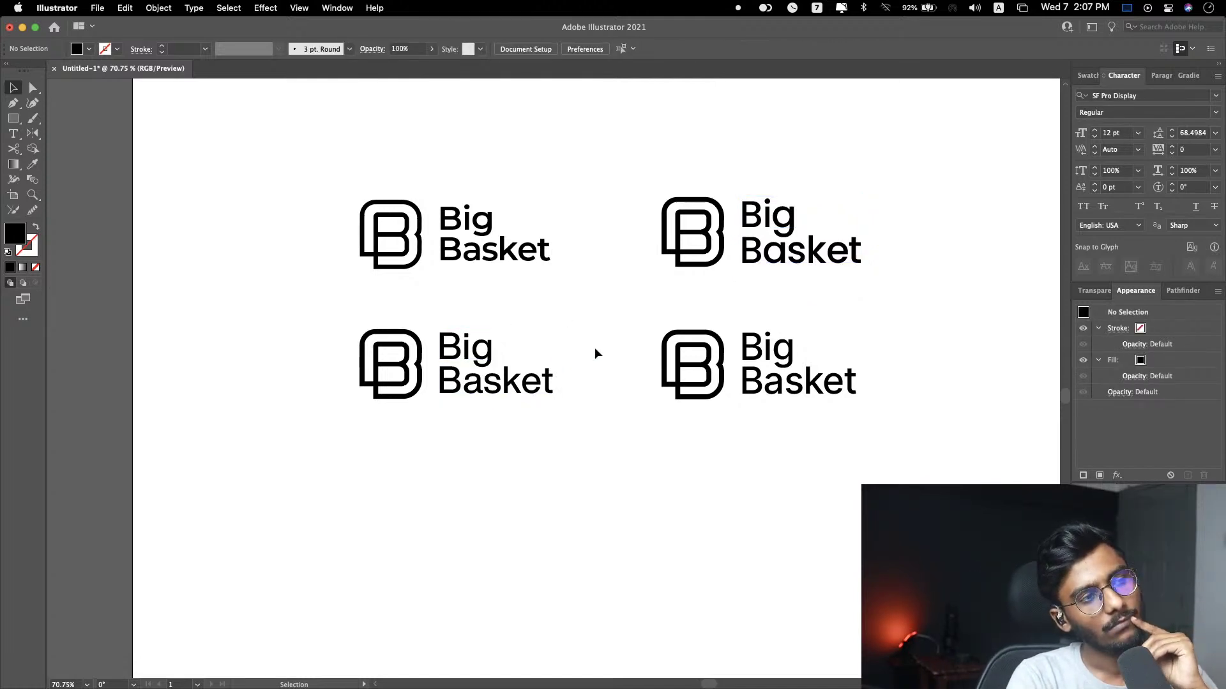
# Step: Examine the lower-right Inter wordmark up close and compare its letterforms with the neighbouring wordmarks
pyautogui.moveTo(758, 415); pyautogui.dragTo(881, 369)
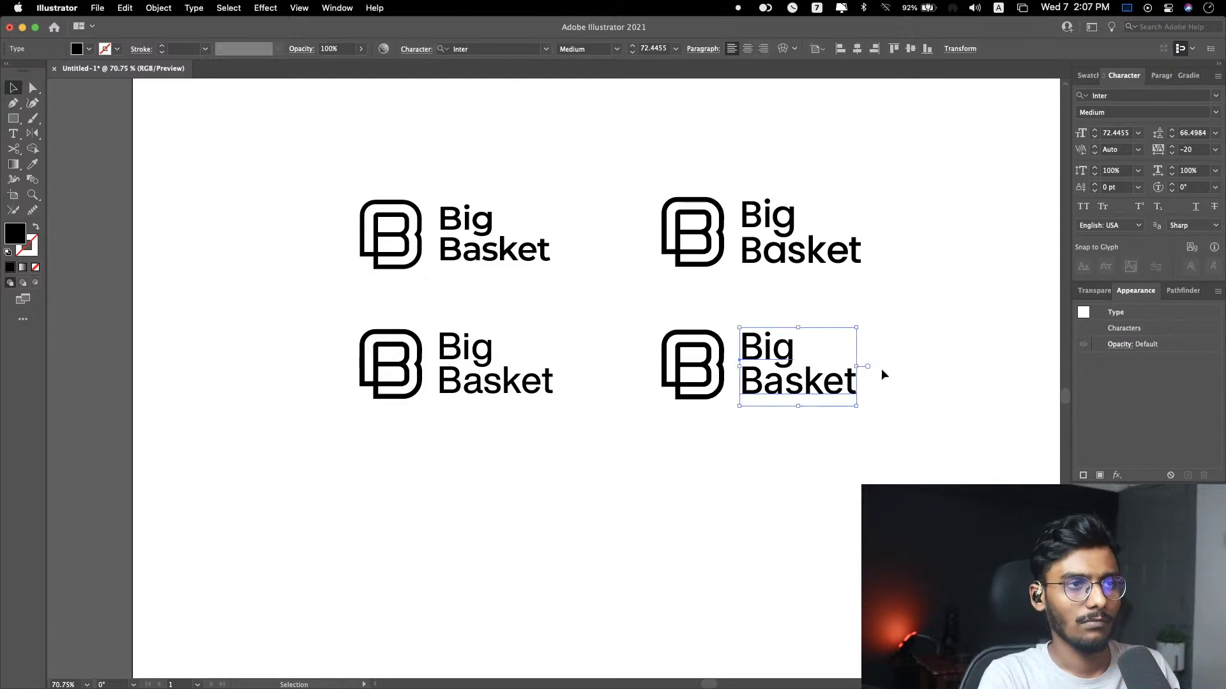
pyautogui.click(969, 331)
pyautogui.hscroll(5, 921, 368)
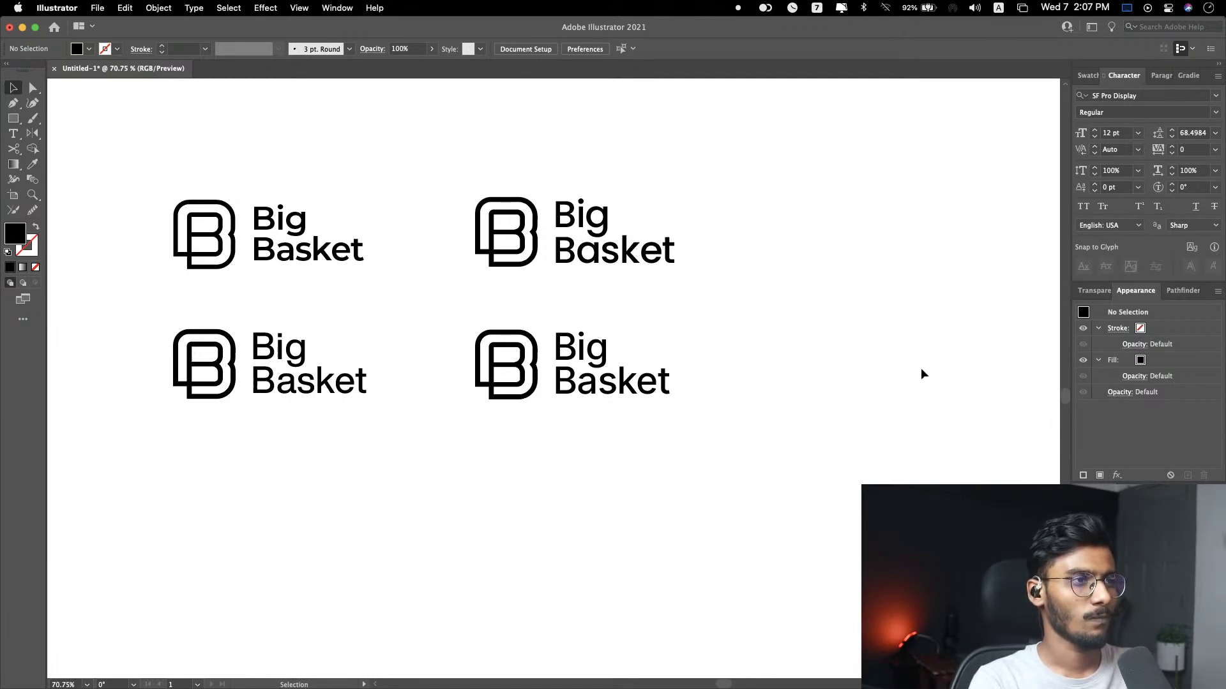
pyautogui.scroll(5, 266, 382)
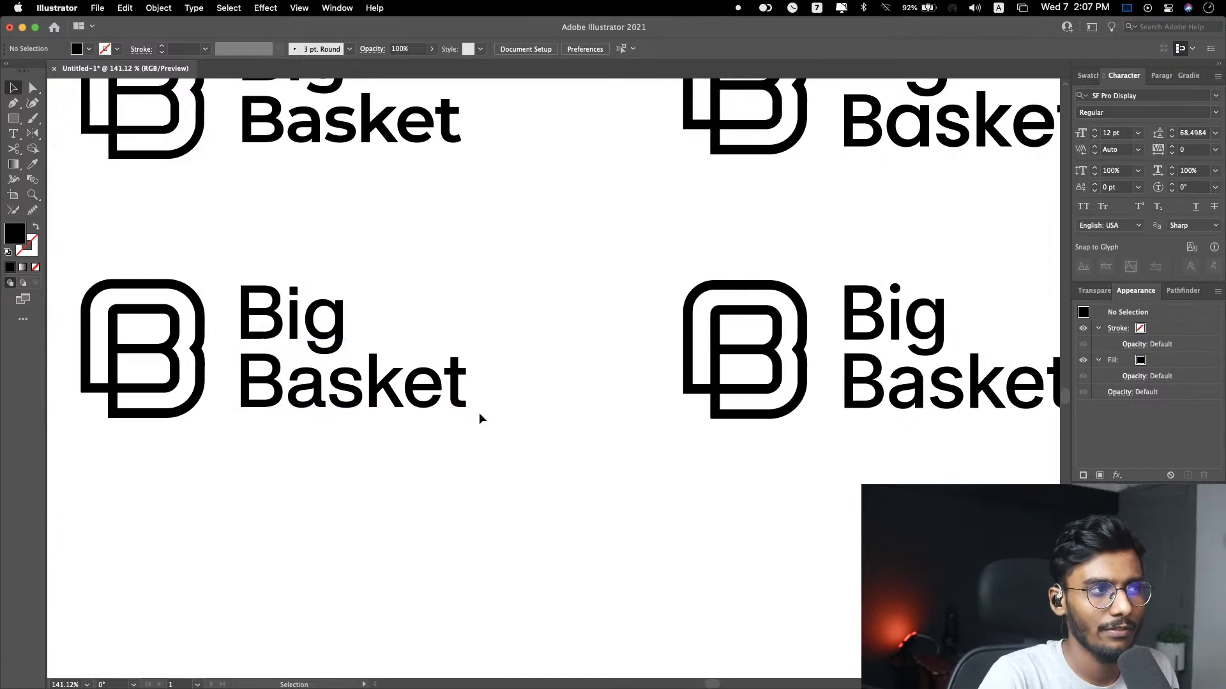
pyautogui.hscroll(5, 473, 417)
pyautogui.click(729, 427)
pyautogui.hscroll(-4, 734, 421)
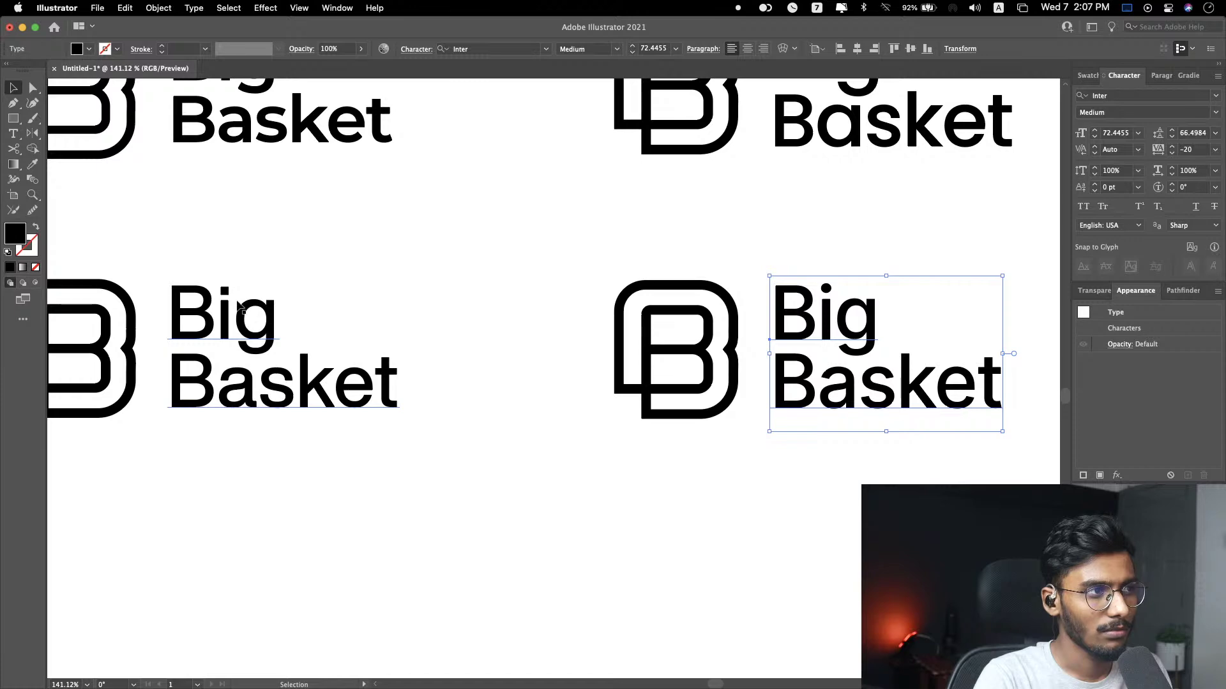
pyautogui.hscroll(5, 890, 484)
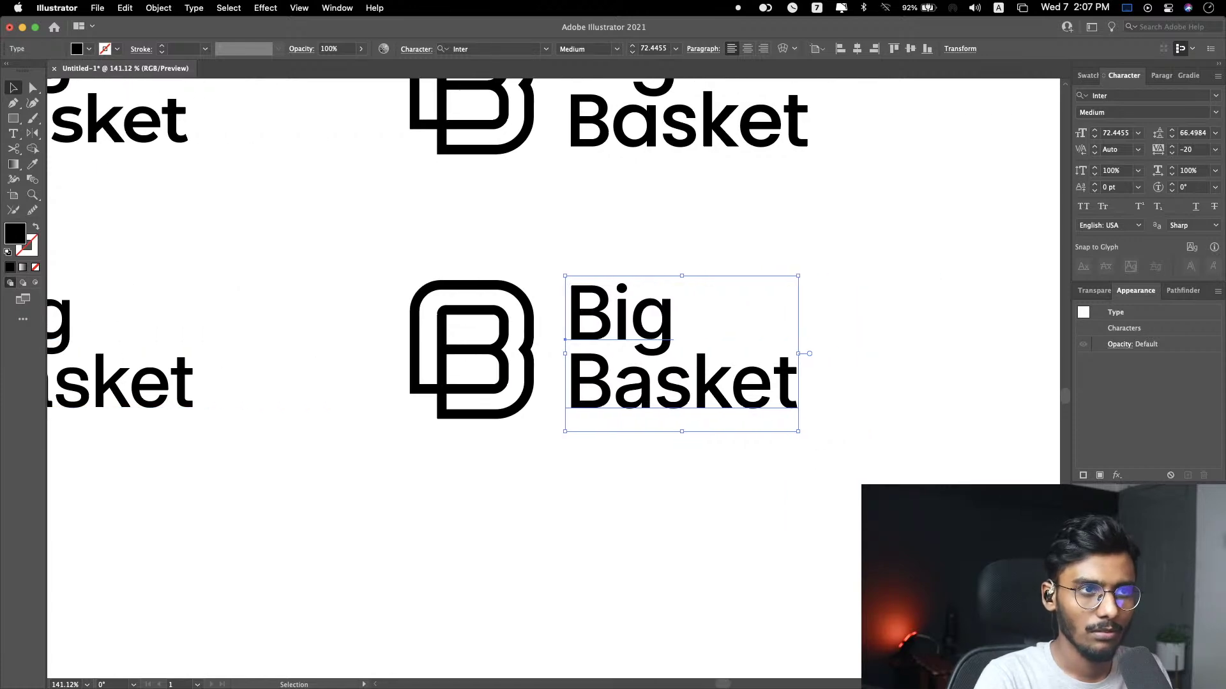
pyautogui.click(864, 416)
pyautogui.click(688, 378)
pyautogui.scroll(-5, 898, 368)
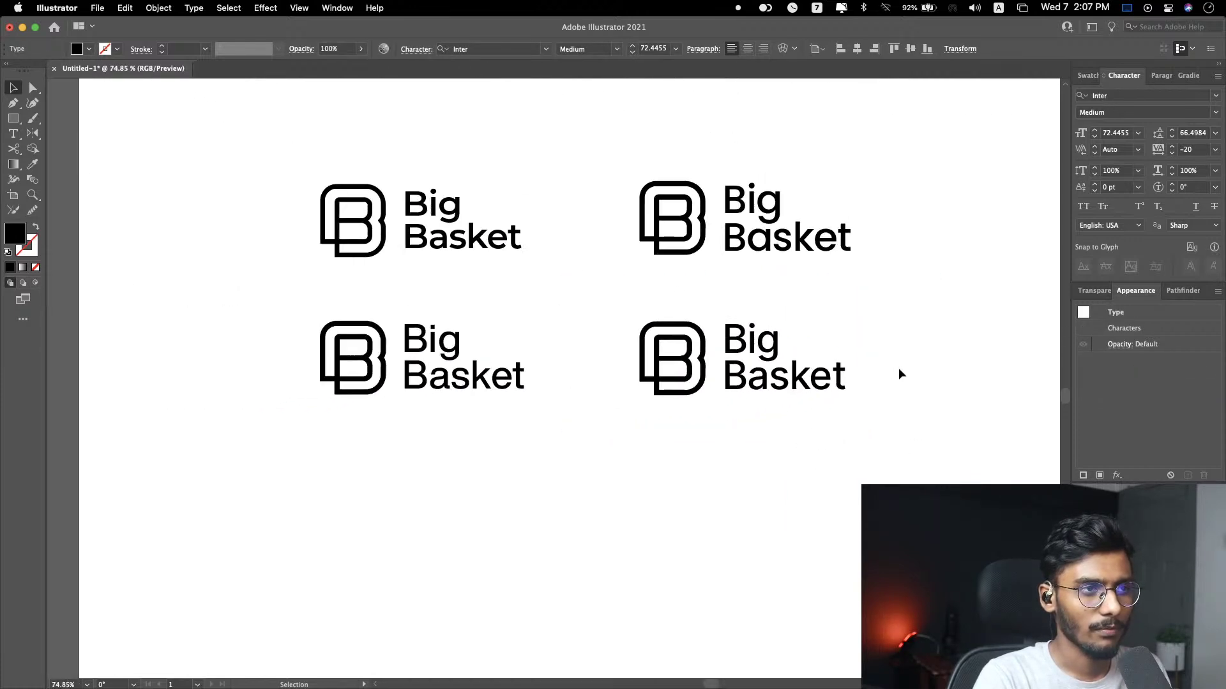
pyautogui.click(929, 382)
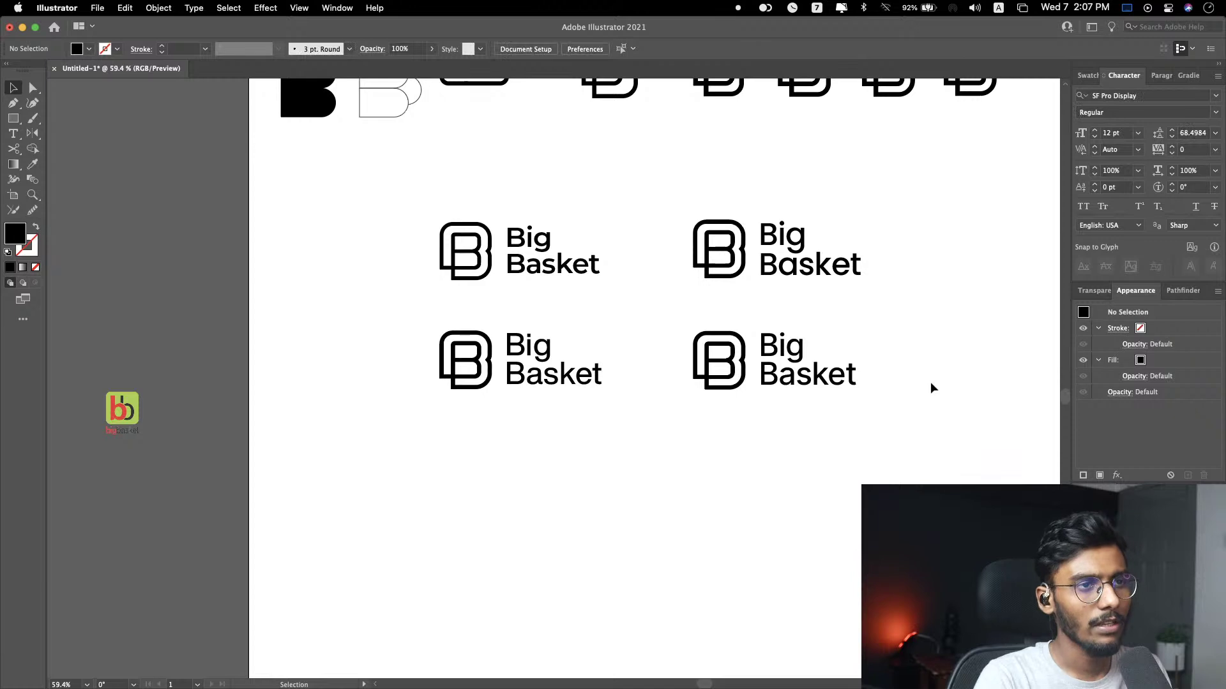
# Step: Set the leading of the lower-right Inter wordmark to 68.4984 pt
pyautogui.click(794, 383)
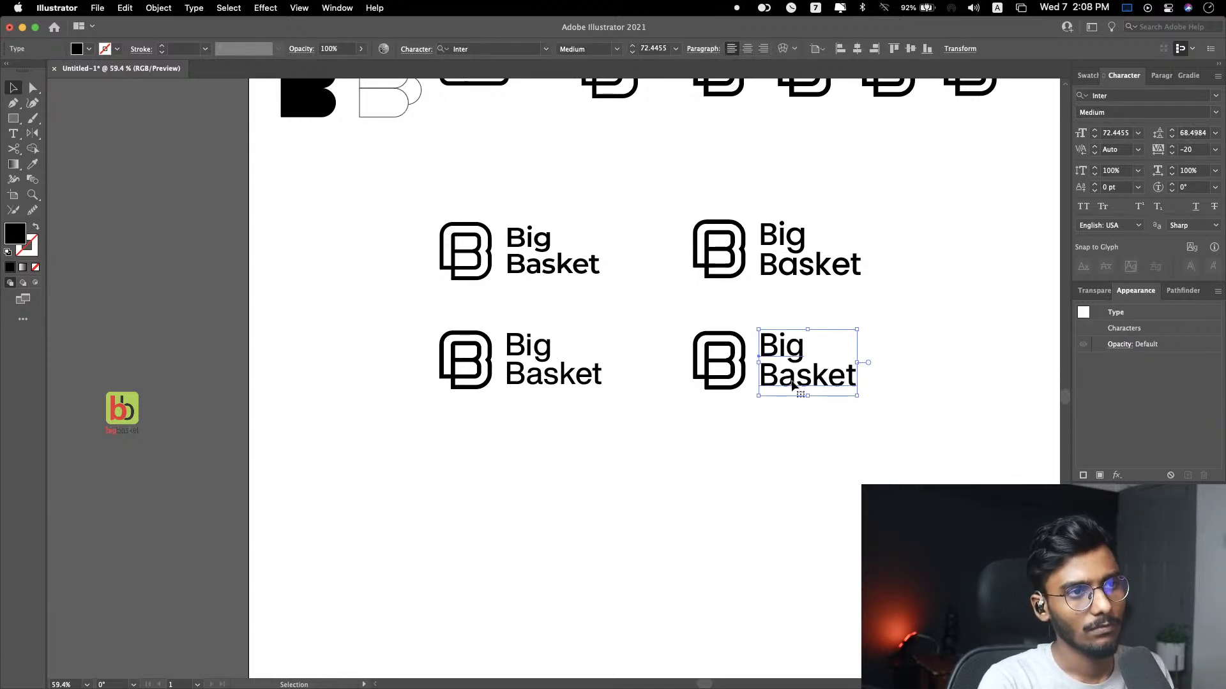
pyautogui.click(794, 454)
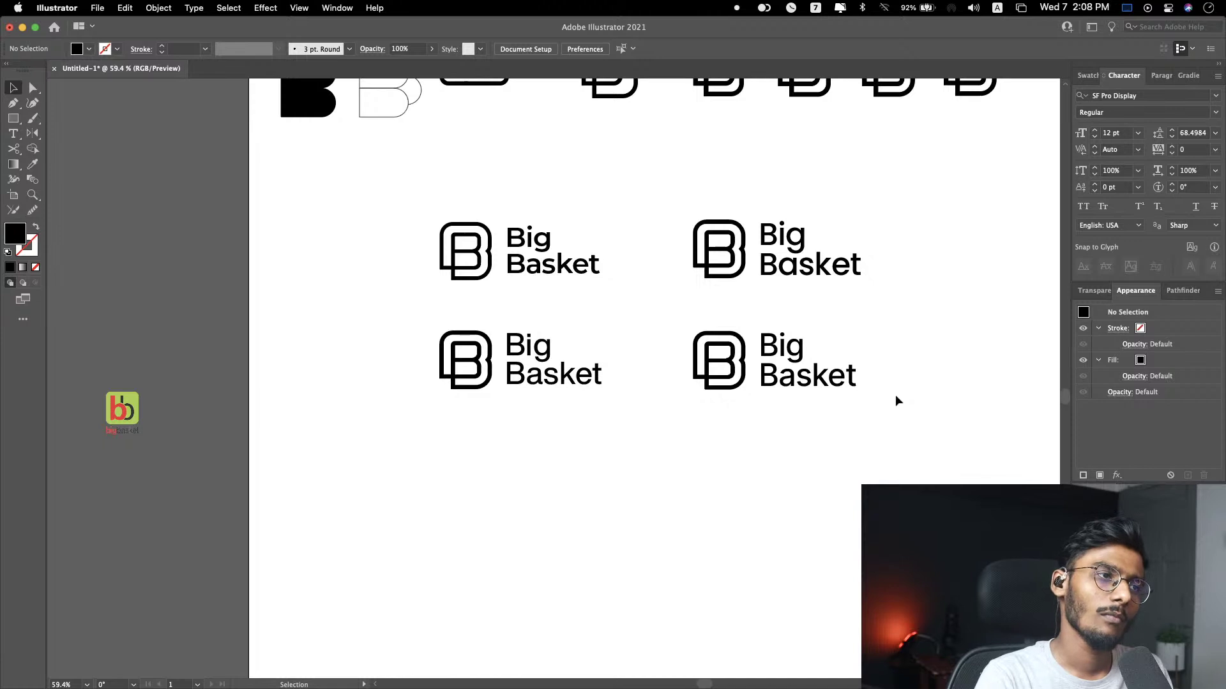
# Step: Move the Inter logo down into empty space and place the Helvetica Now Display logo at the right end of the top row
pyautogui.hscroll(4, 895, 401)
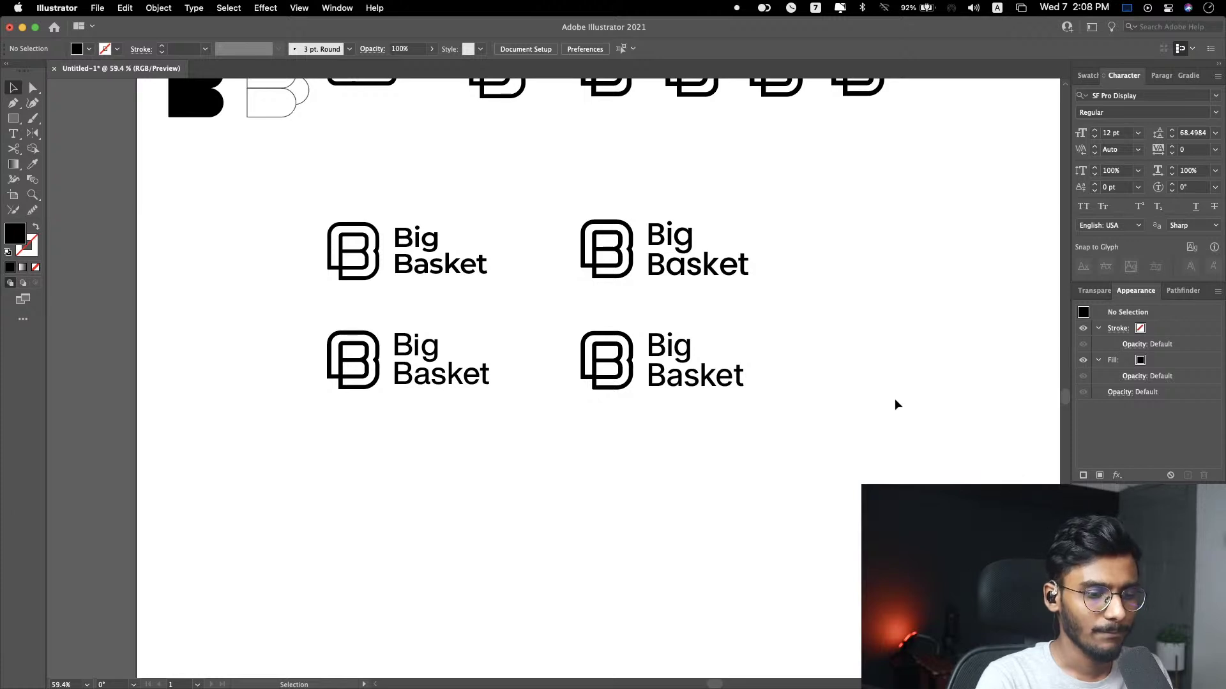
pyautogui.moveTo(547, 409); pyautogui.dragTo(734, 321)
pyautogui.moveTo(664, 368); pyautogui.dragTo(450, 554)
pyautogui.moveTo(300, 402); pyautogui.dragTo(514, 323)
pyautogui.moveTo(440, 342); pyautogui.dragTo(947, 222)
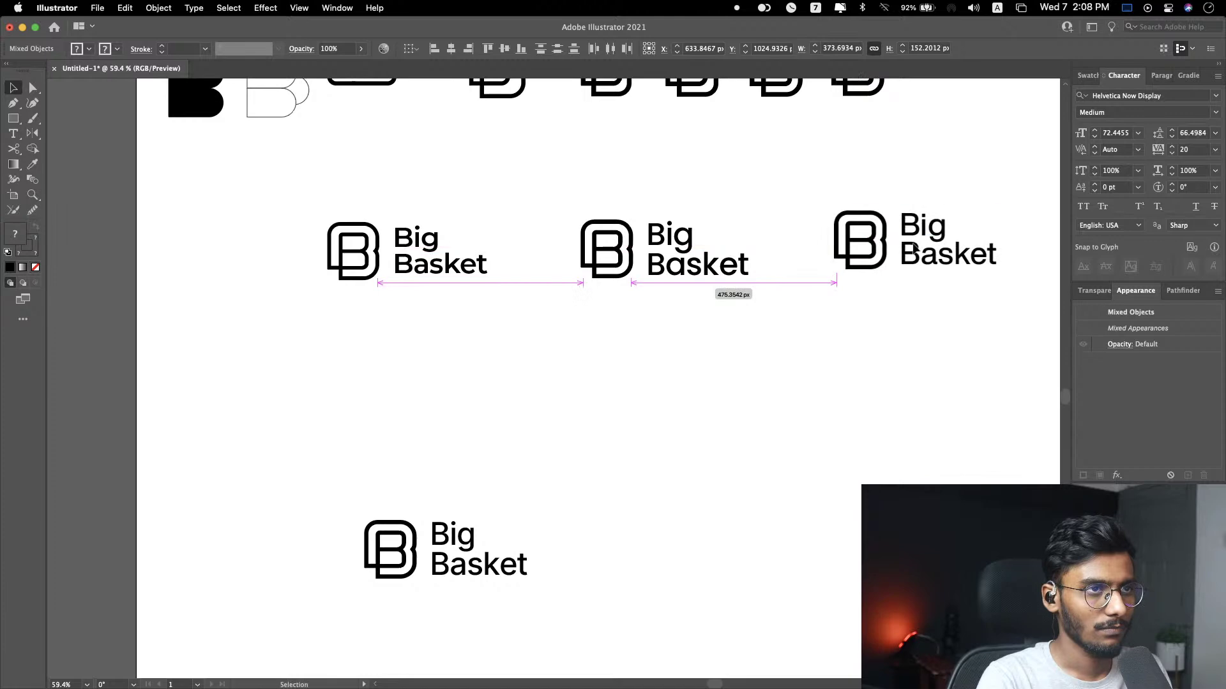
pyautogui.click(605, 364)
# Step: Move the Inter logo up and to the left so it sits closer beneath the top row of logos
pyautogui.scroll(-4, 605, 363)
pyautogui.scroll(2, 490, 350)
pyautogui.moveTo(364, 501); pyautogui.dragTo(406, 282)
pyautogui.click(736, 331)
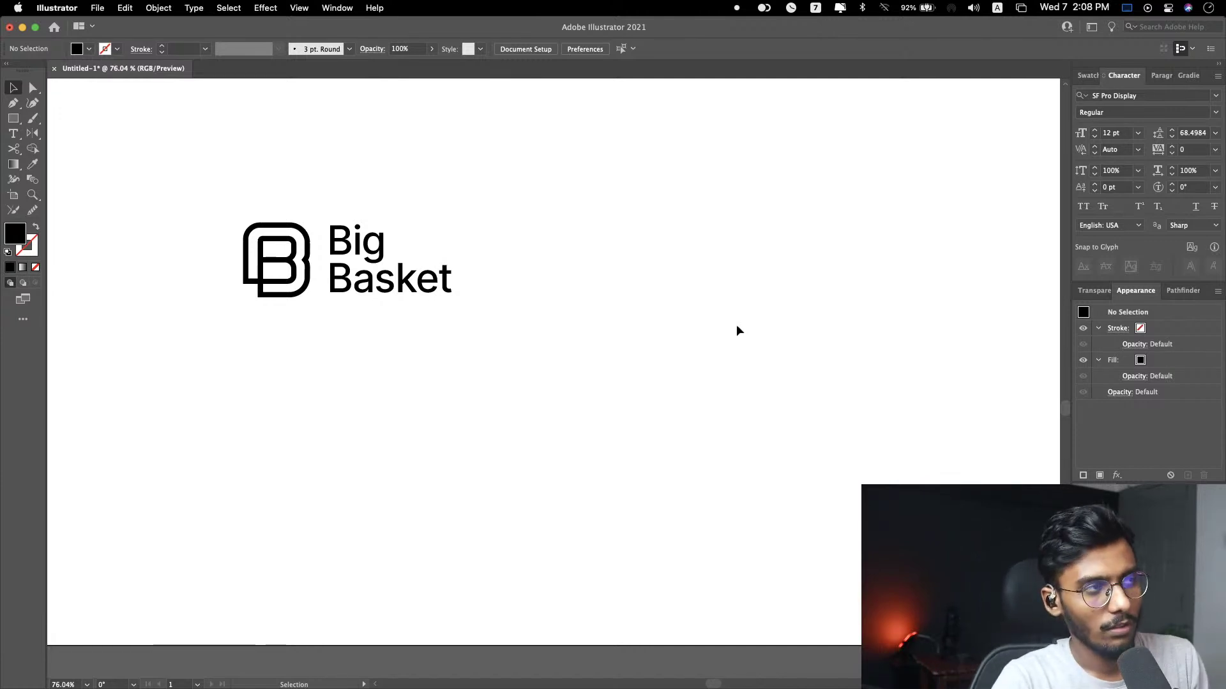
pyautogui.moveTo(213, 307); pyautogui.dragTo(575, 180)
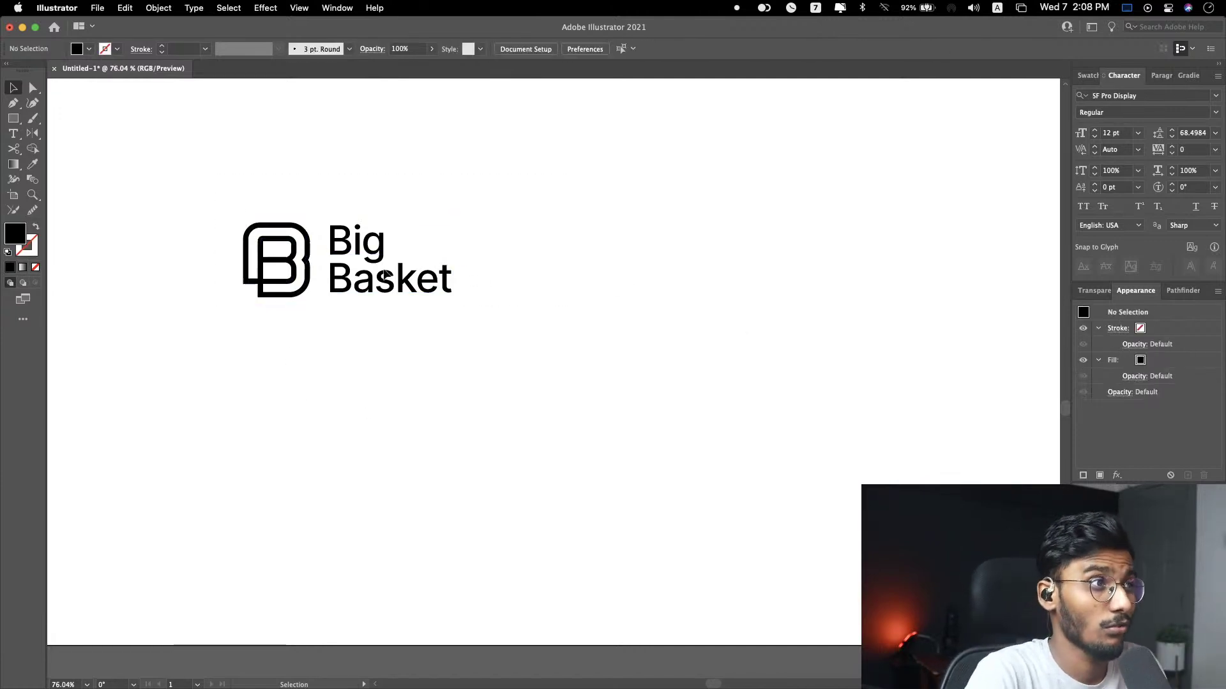
pyautogui.click(387, 273)
pyautogui.moveTo(388, 274); pyautogui.dragTo(287, 237)
pyautogui.click(376, 246)
# Step: Inspect the B symbol and wordmark of the separate Inter logo by selecting them in turn
pyautogui.hscroll(-3, 472, 217)
pyautogui.scroll(2, 482, 208)
pyautogui.moveTo(482, 208); pyautogui.dragTo(260, 345)
pyautogui.click(259, 345)
pyautogui.moveTo(555, 184); pyautogui.dragTo(355, 344)
pyautogui.click(356, 344)
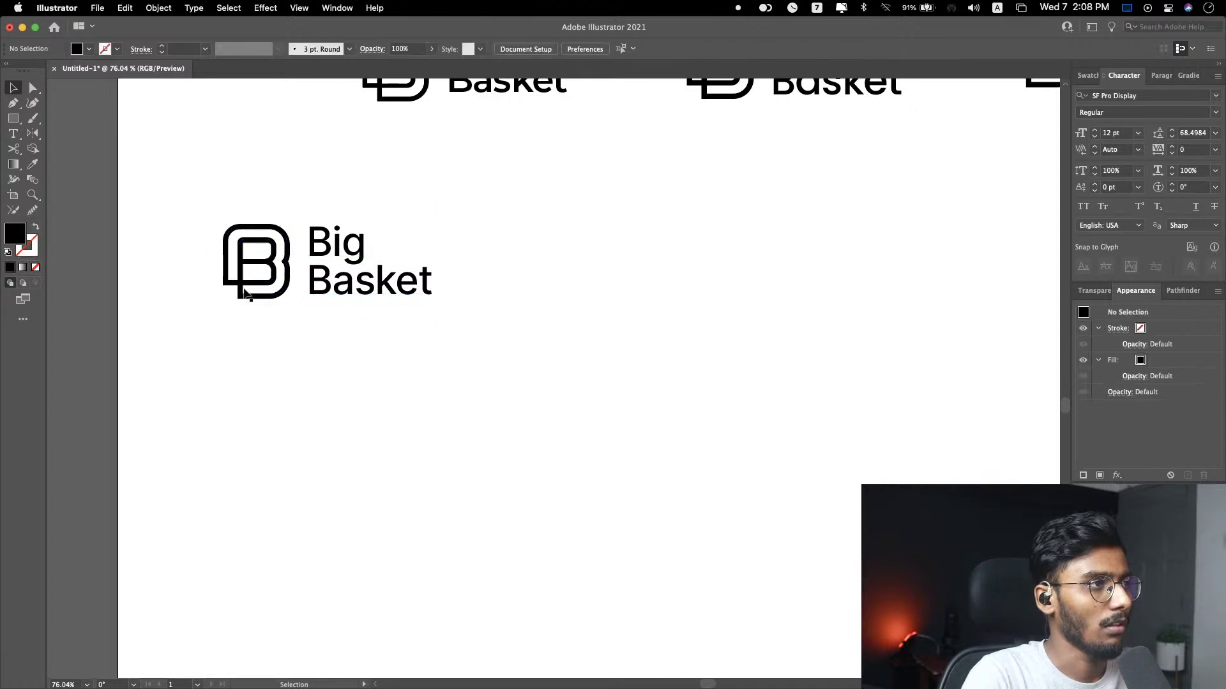
pyautogui.click(274, 296)
pyautogui.click(270, 383)
pyautogui.click(257, 274)
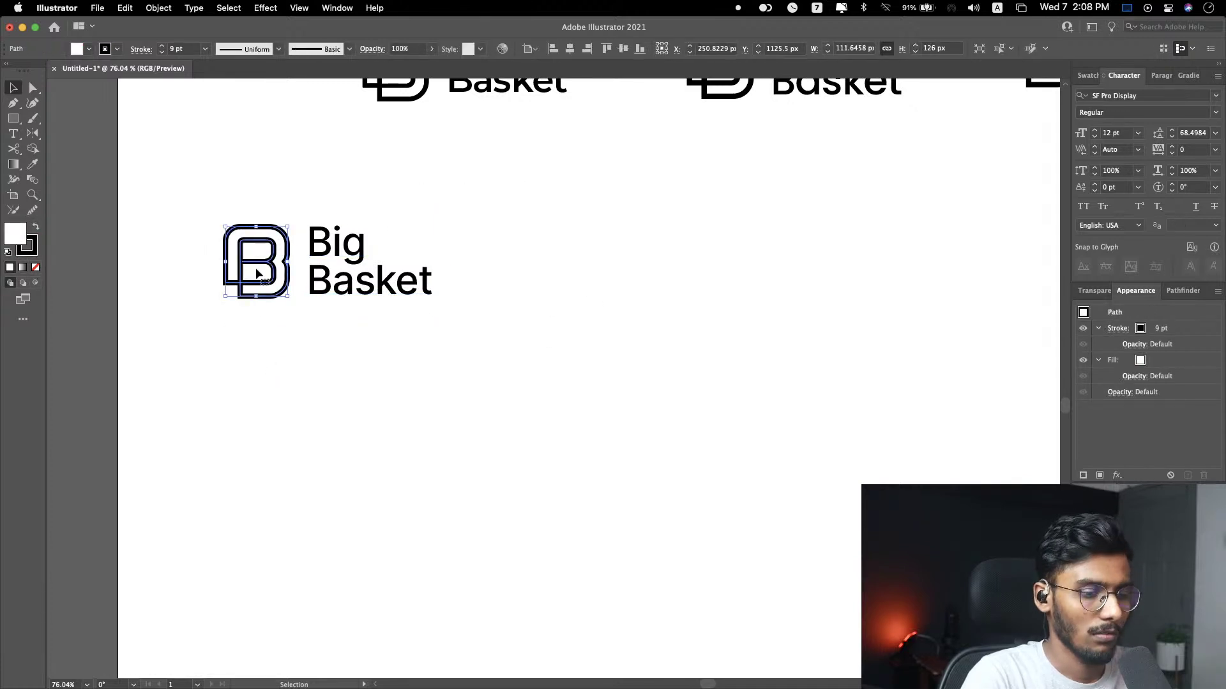
pyautogui.click(290, 355)
pyautogui.moveTo(167, 330); pyautogui.dragTo(273, 220)
pyautogui.click(254, 306)
# Step: Duplicate the complete Inter logo about 692 px to the right, in line with the original
pyautogui.moveTo(198, 319); pyautogui.dragTo(419, 208)
pyautogui.moveTo(317, 253); pyautogui.dragTo(699, 253)
pyautogui.click(860, 235)
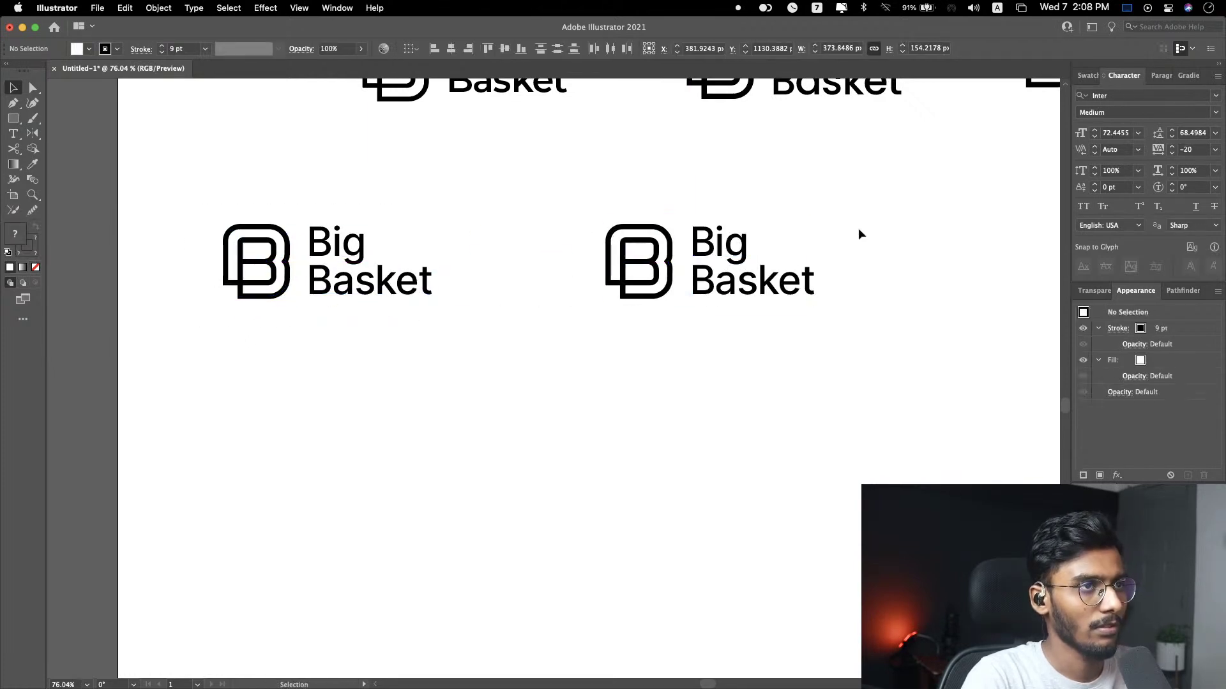
pyautogui.scroll(2, 856, 237)
pyautogui.scroll(-2, 855, 238)
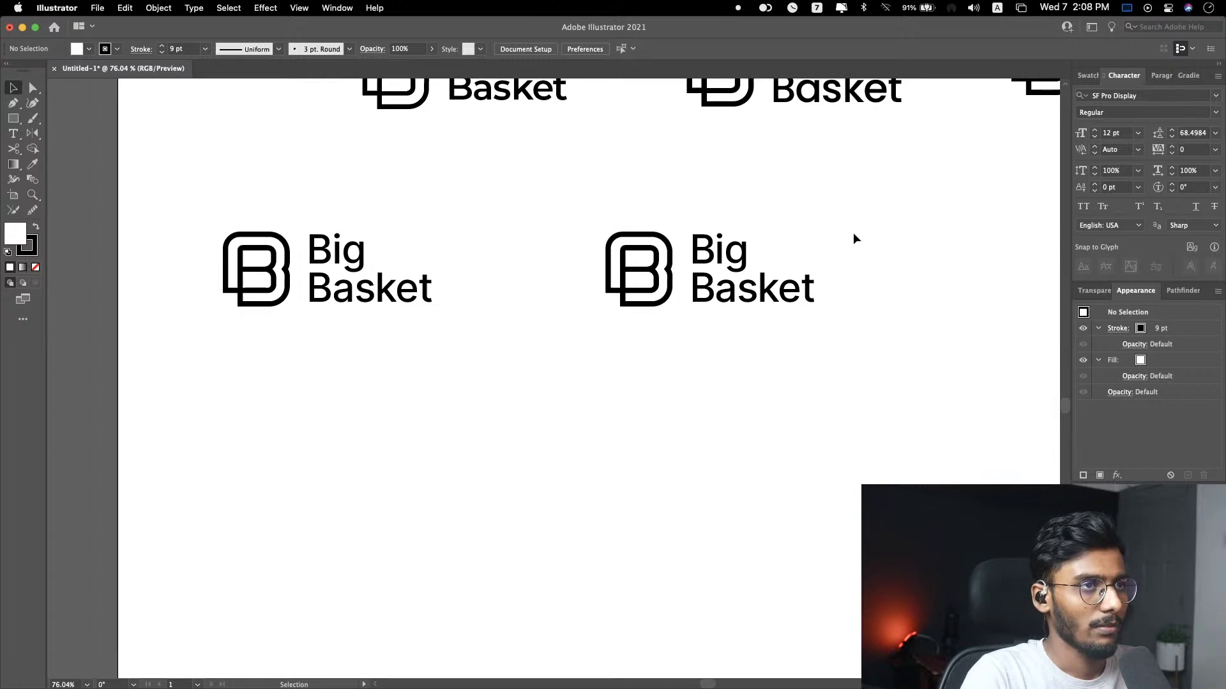
# Step: Expand the B symbol of the duplicated logo into shapes, and run Expand on the resulting group again
pyautogui.hscroll(3, 853, 238)
pyautogui.moveTo(507, 205); pyautogui.dragTo(565, 327)
pyautogui.click(163, 8)
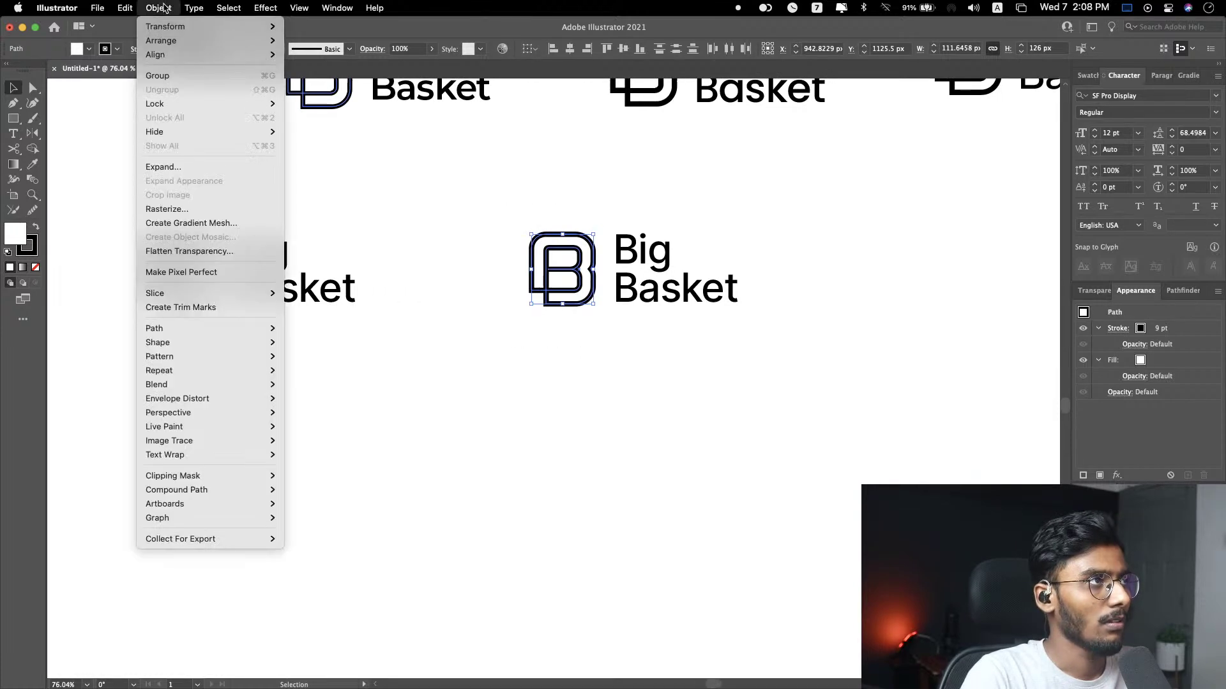
pyautogui.click(195, 170)
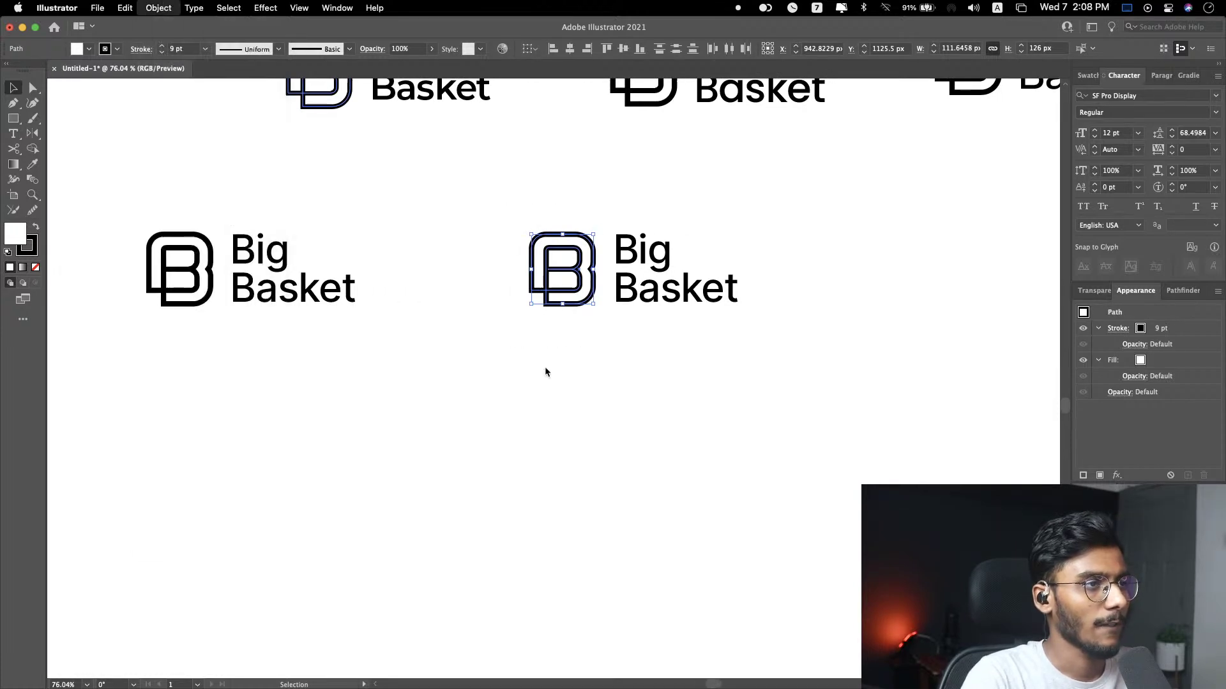
pyautogui.click(649, 434)
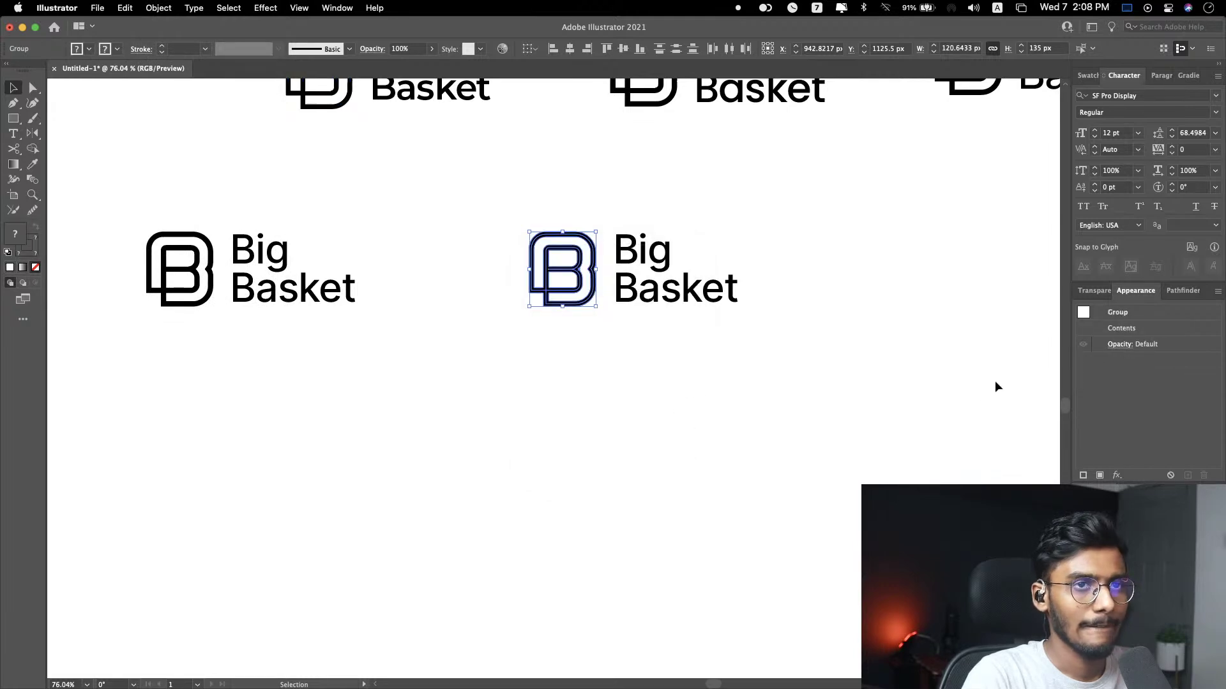
pyautogui.click(153, 8)
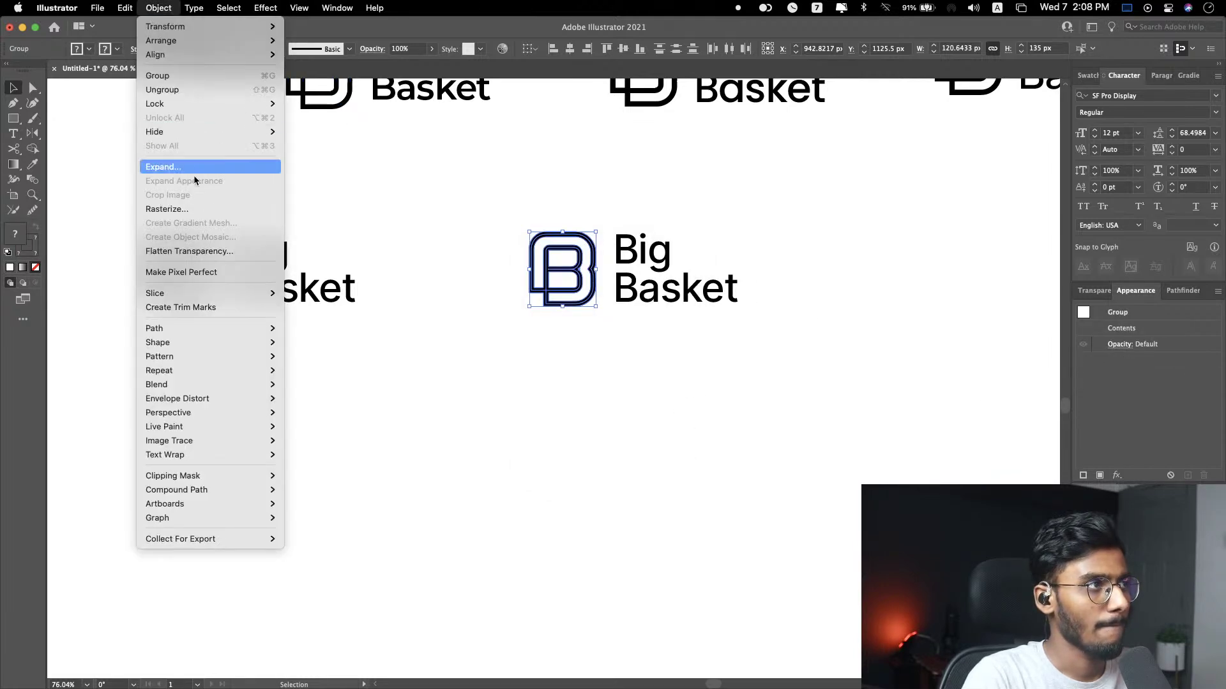
pyautogui.click(191, 170)
pyautogui.click(664, 431)
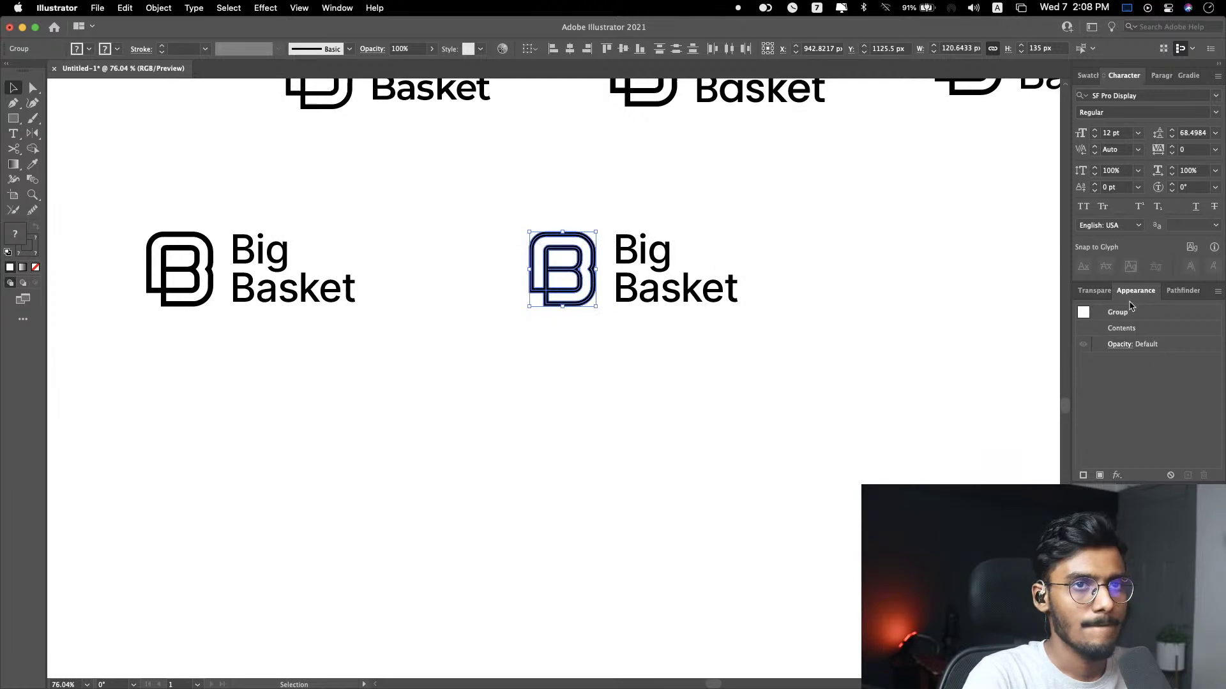
# Step: Unite the expanded shapes of the duplicated B symbol with the Pathfinder and check the outline up close
pyautogui.click(1177, 291)
pyautogui.click(1083, 325)
pyautogui.press('a')
pyautogui.press('super+z')
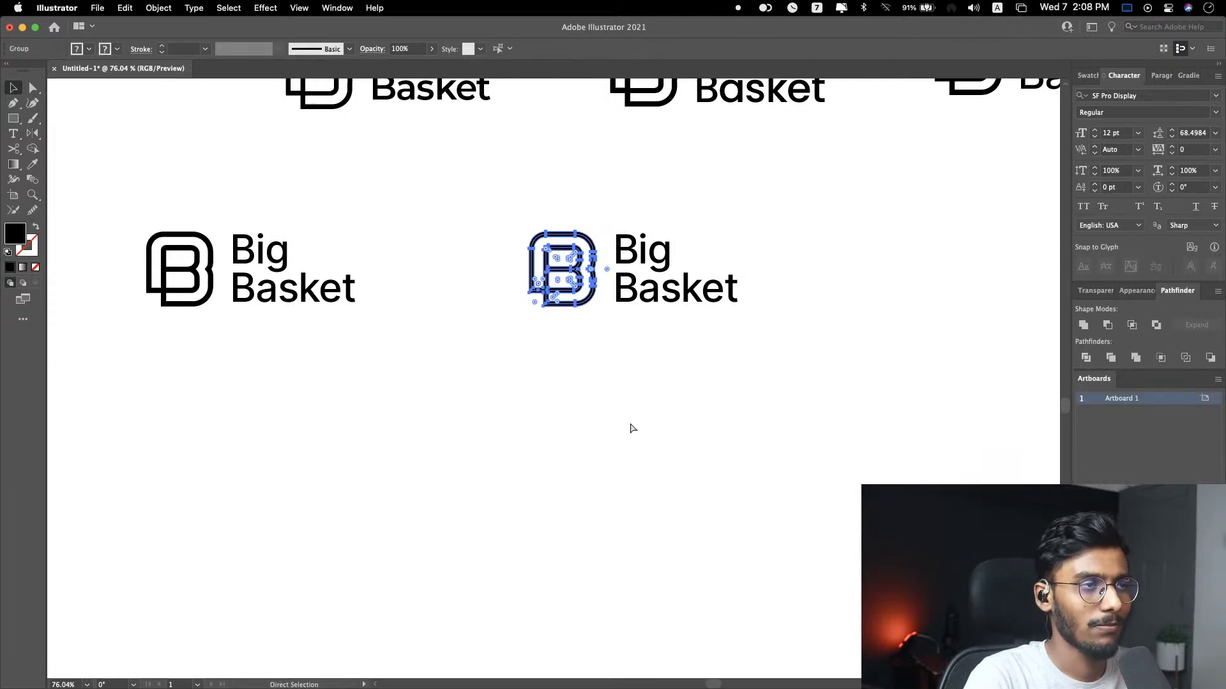
pyautogui.press('v')
pyautogui.scroll(5, 604, 273)
pyautogui.hotkey('shift', 'm')
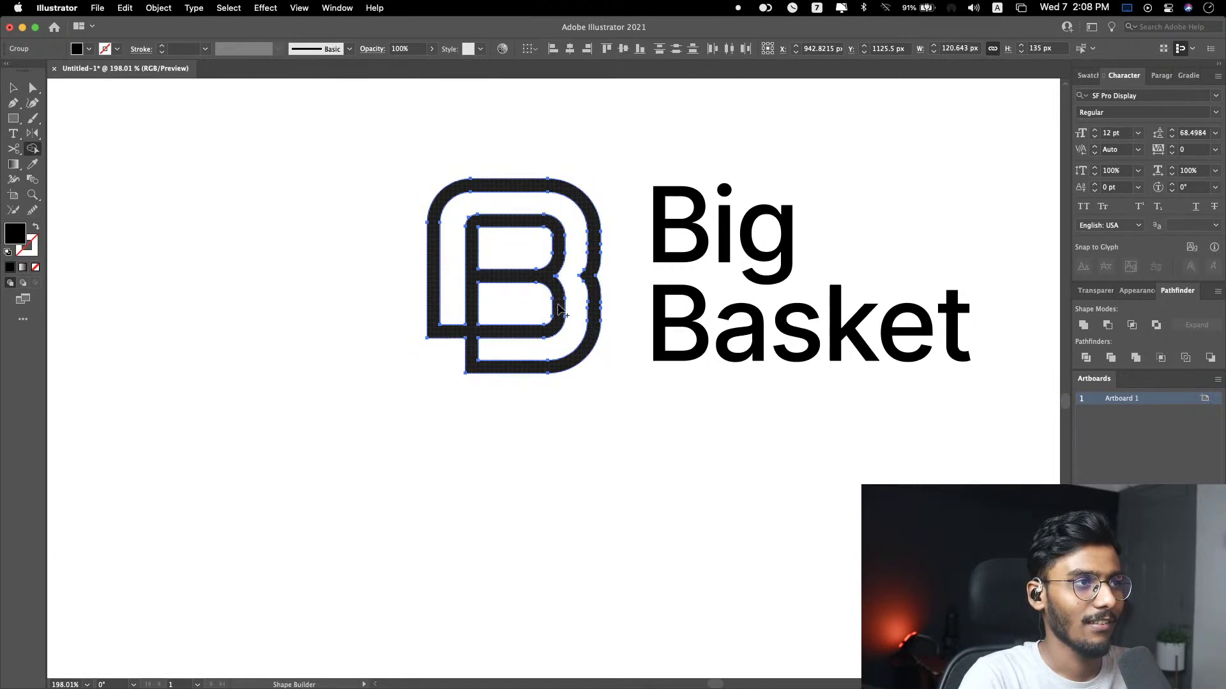
pyautogui.press('v')
pyautogui.click(602, 476)
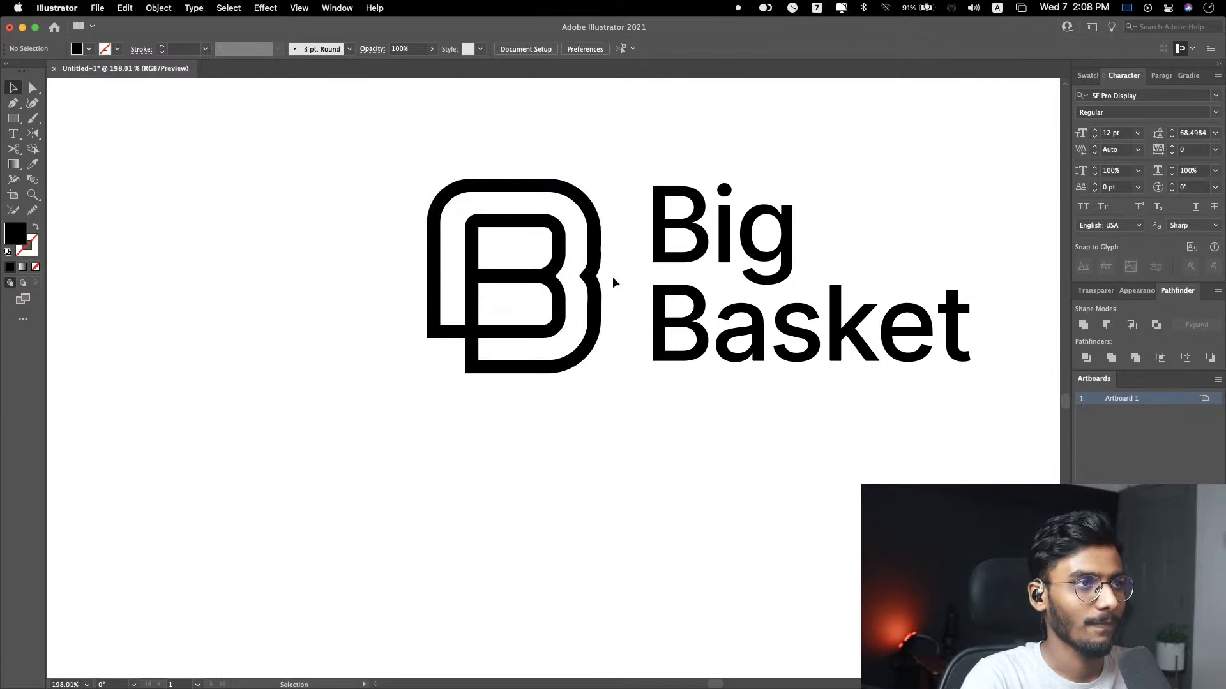
# Step: Set the leading of the duplicated logo's Inter wordmark to 70.4984 pt
pyautogui.scroll(-3, 612, 276)
pyautogui.scroll(-2, 611, 277)
pyautogui.click(709, 309)
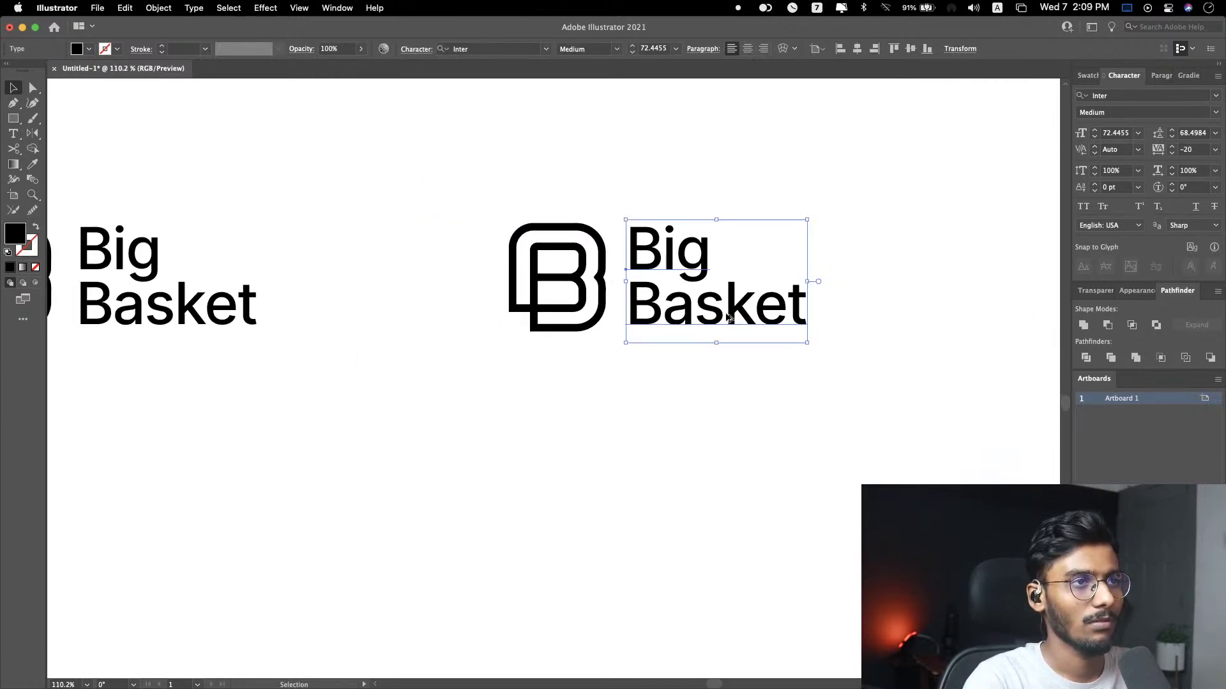
pyautogui.click(752, 437)
pyautogui.scroll(-2, 744, 438)
pyautogui.scroll(-2, 744, 438)
pyautogui.hscroll(3, 928, 395)
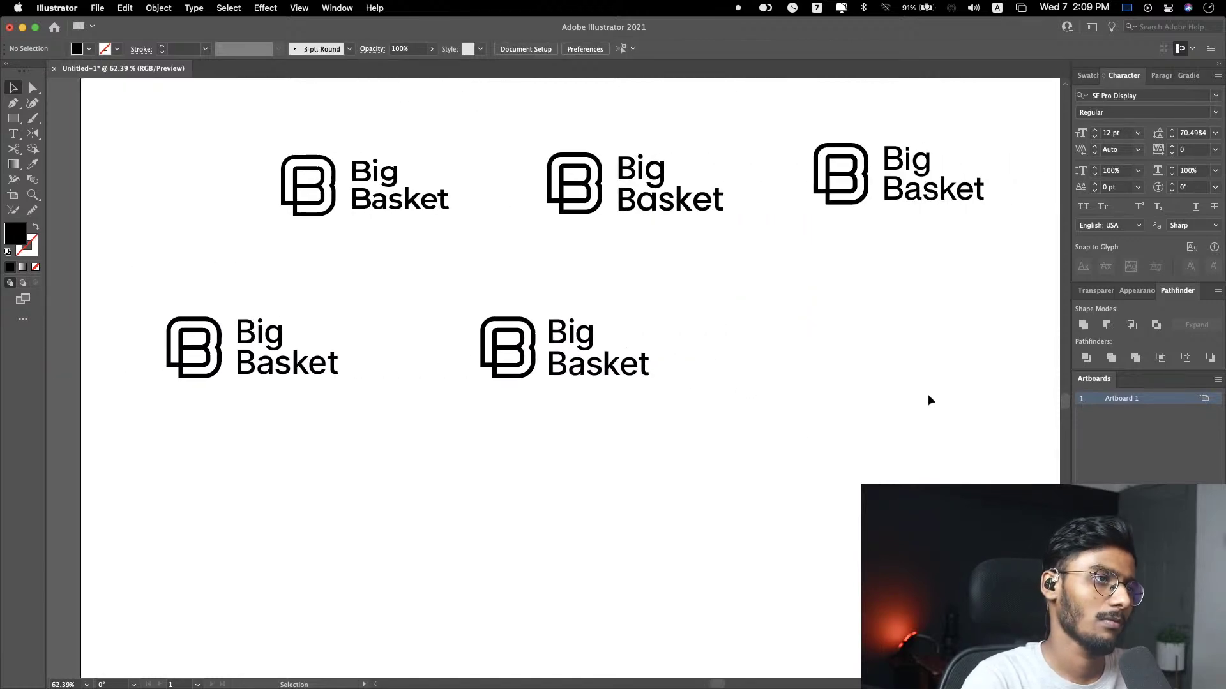
pyautogui.scroll(-5, 768, 395)
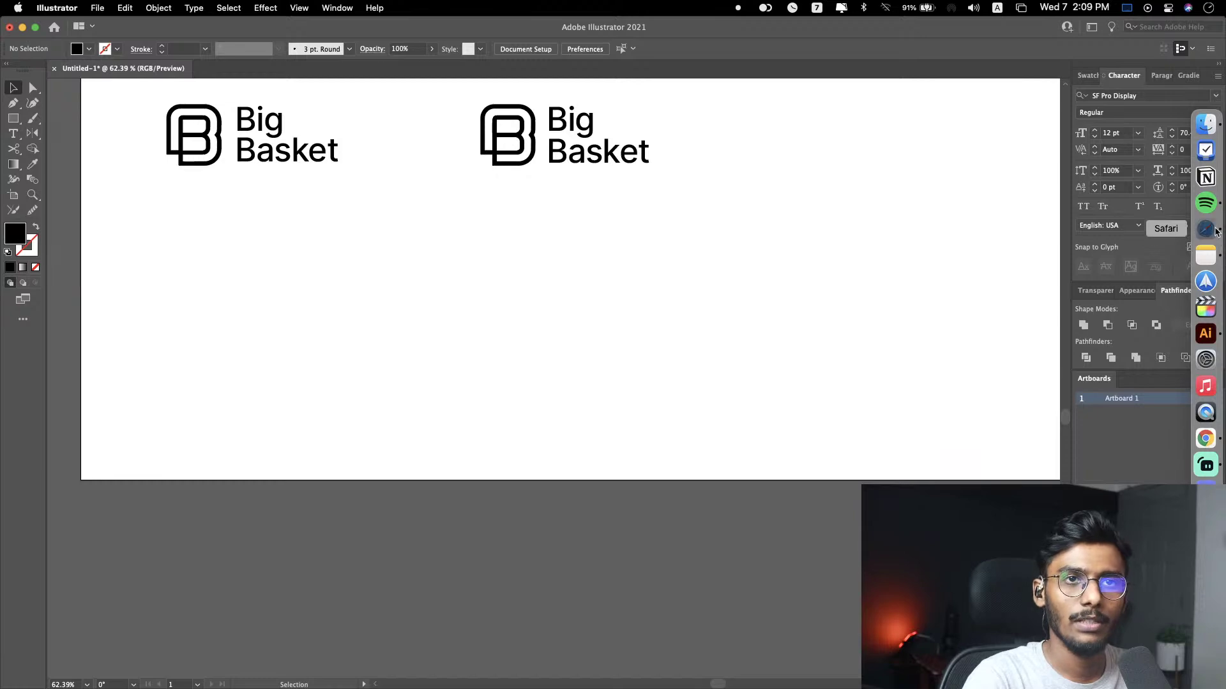
# Step: Switch to Safari, open coolors.co and start its palette generator, dismissing the introductory pop-ups
pyautogui.click(1215, 231)
pyautogui.click(872, 63)
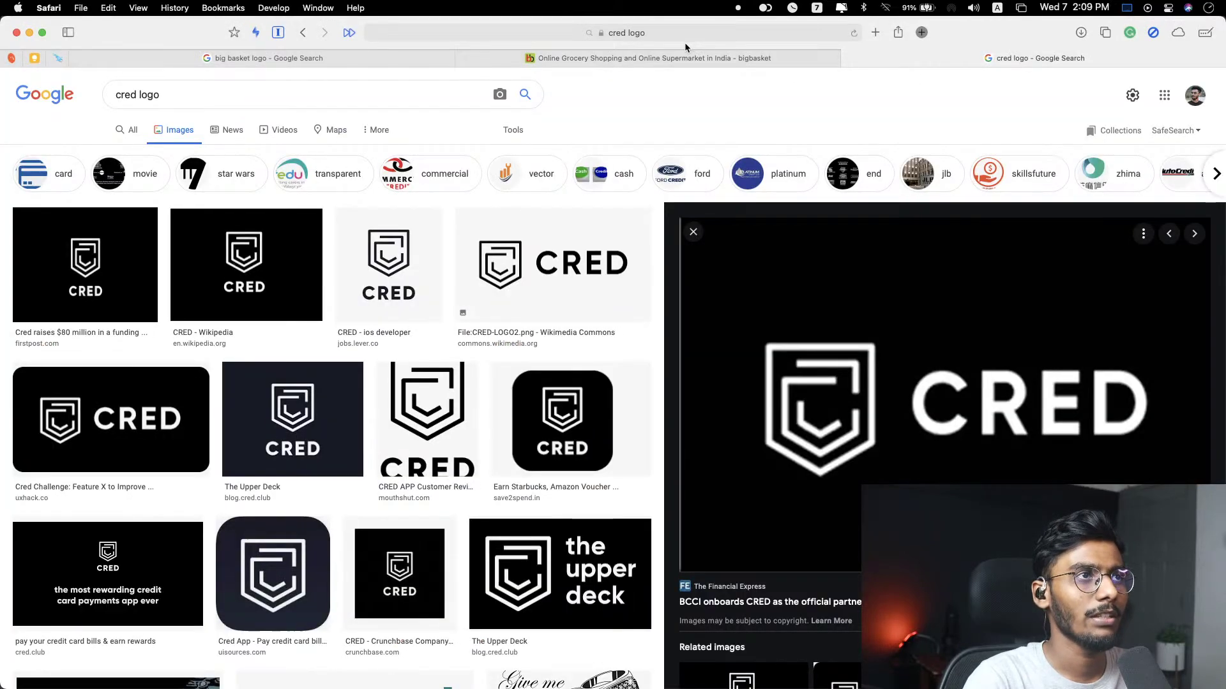
pyautogui.click(685, 39)
pyautogui.write('coolors.co')
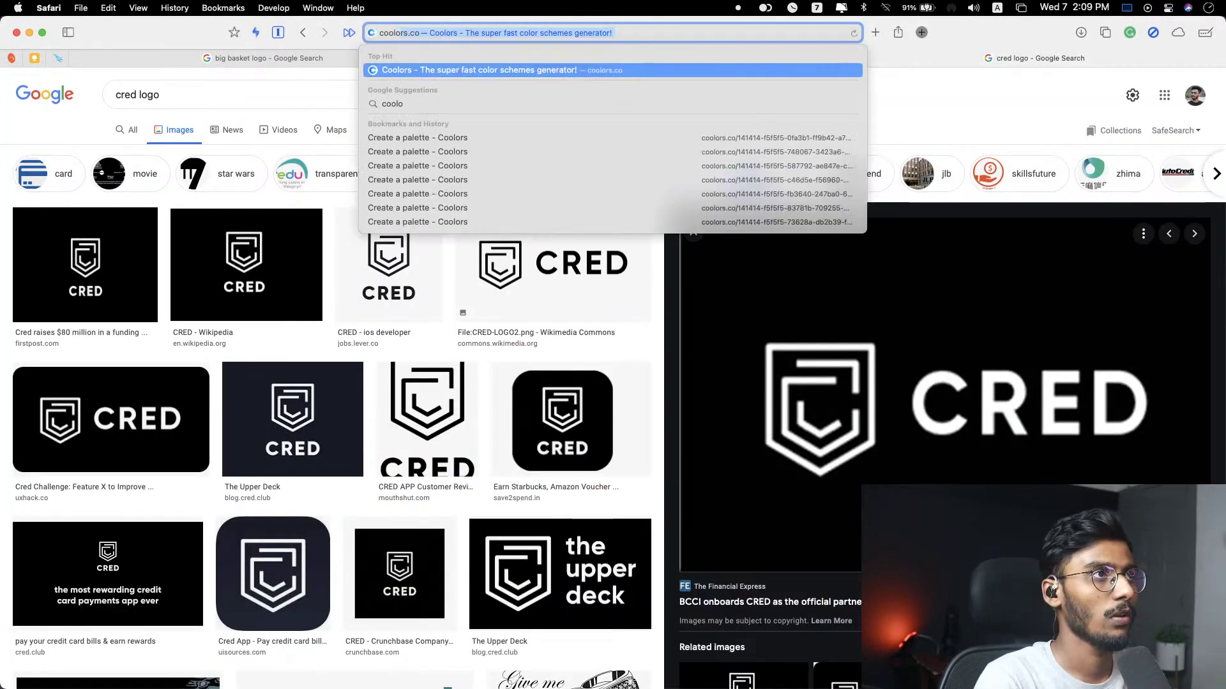
pyautogui.press('Return')
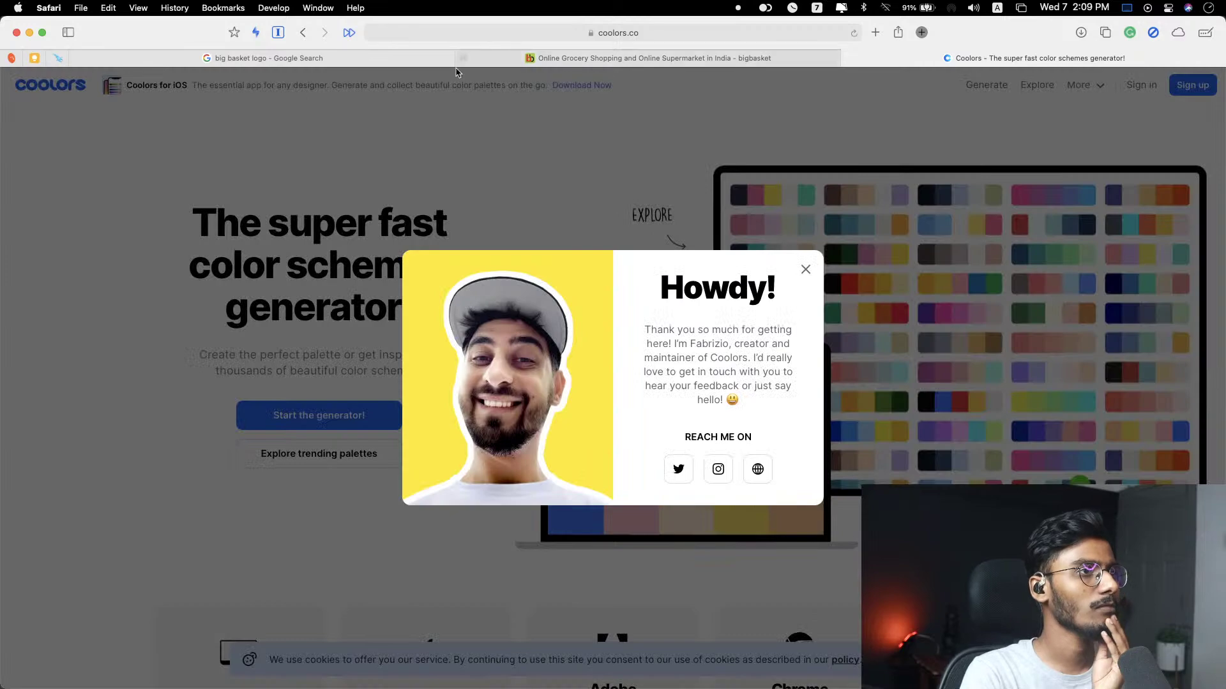
pyautogui.click(805, 270)
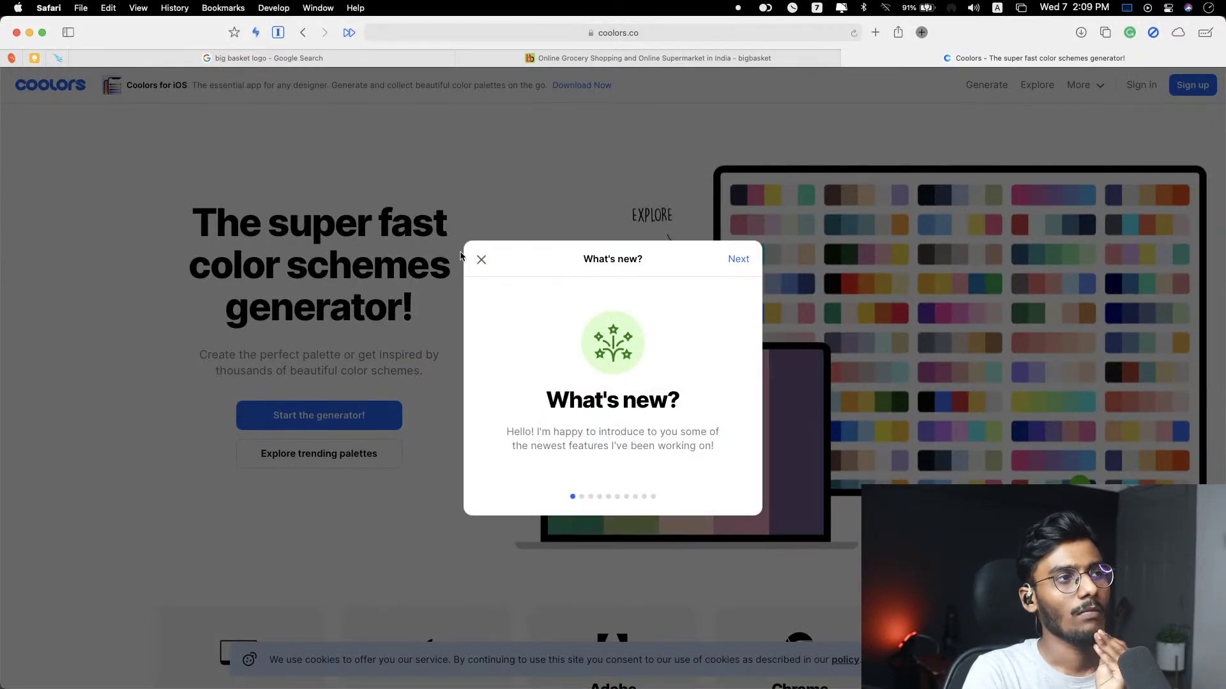
pyautogui.click(481, 259)
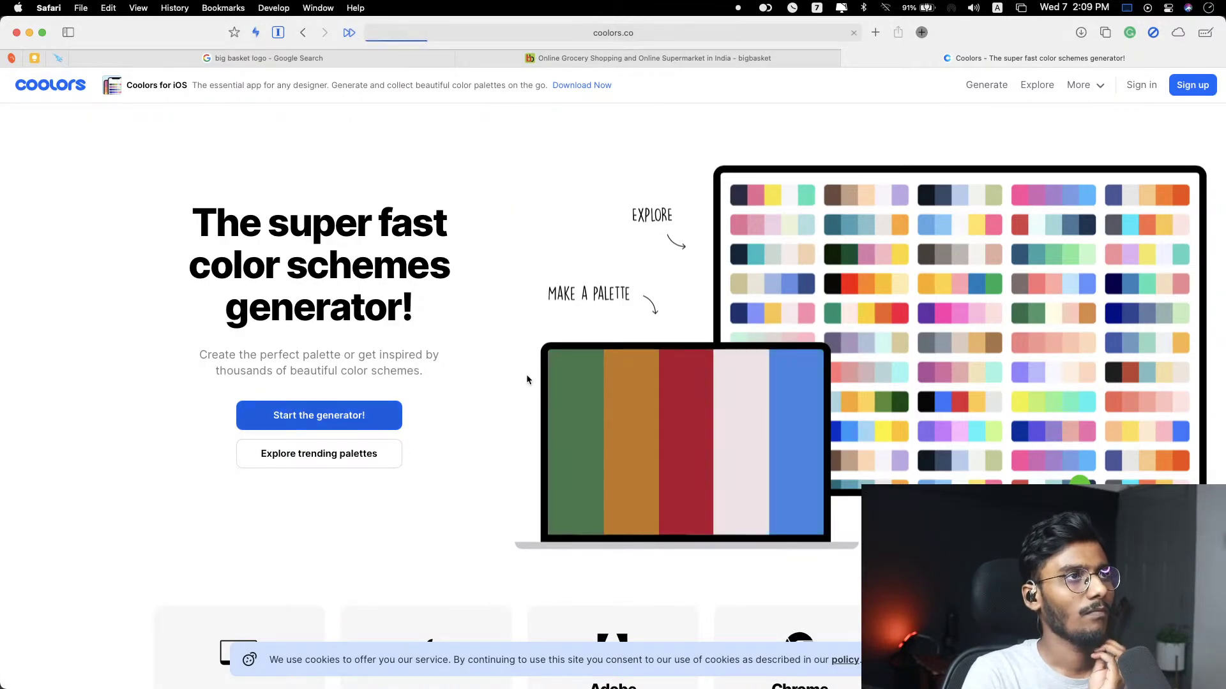
pyautogui.click(526, 380)
# Step: Return to the bigbasket website and examine the existing logo and its brand colours in the page header
pyautogui.click(591, 57)
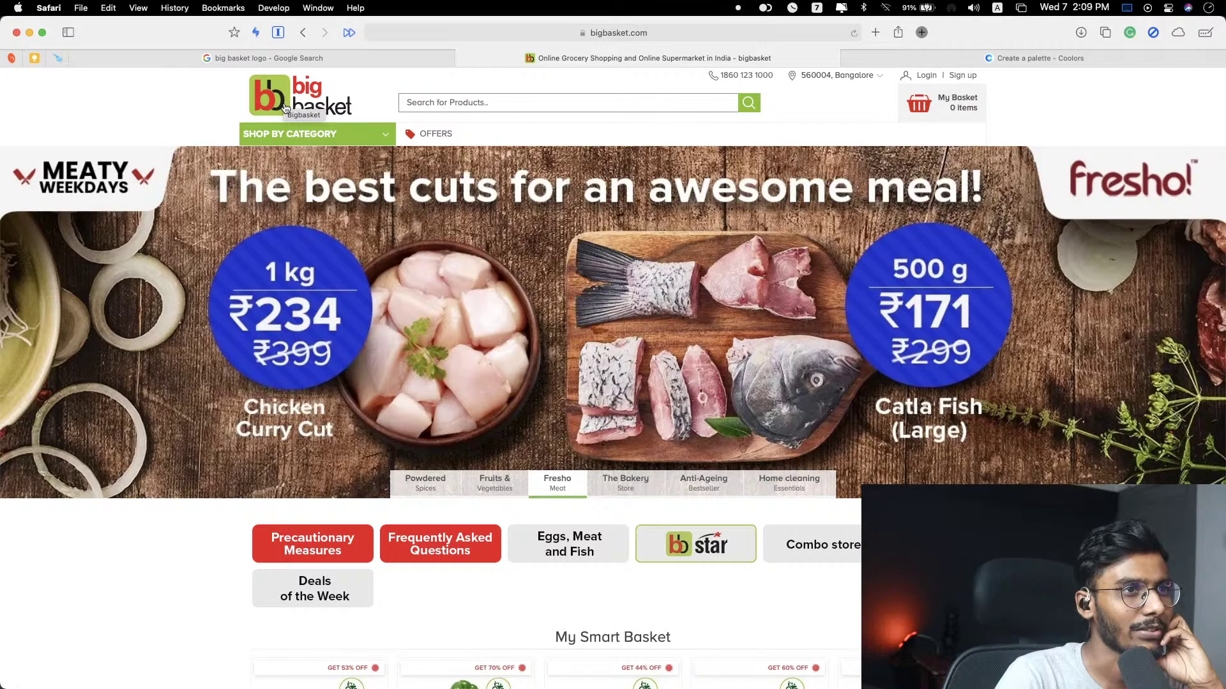
pyautogui.scroll(-15, 1089, 352)
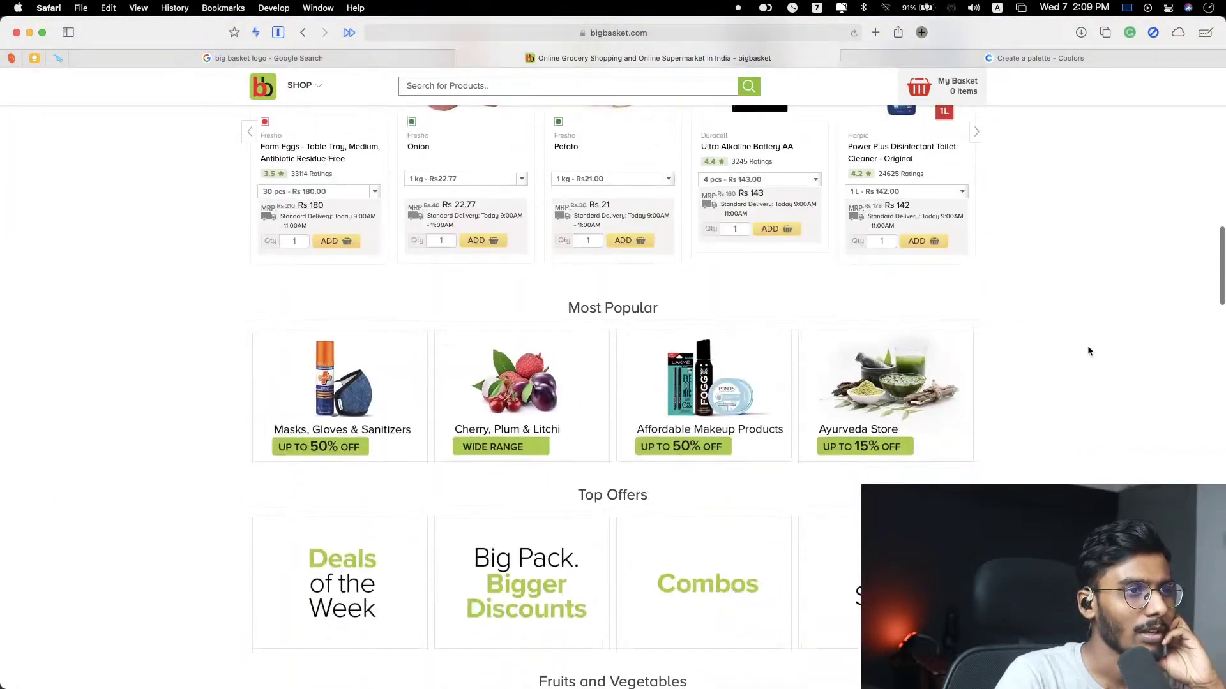
pyautogui.scroll(15, 1087, 347)
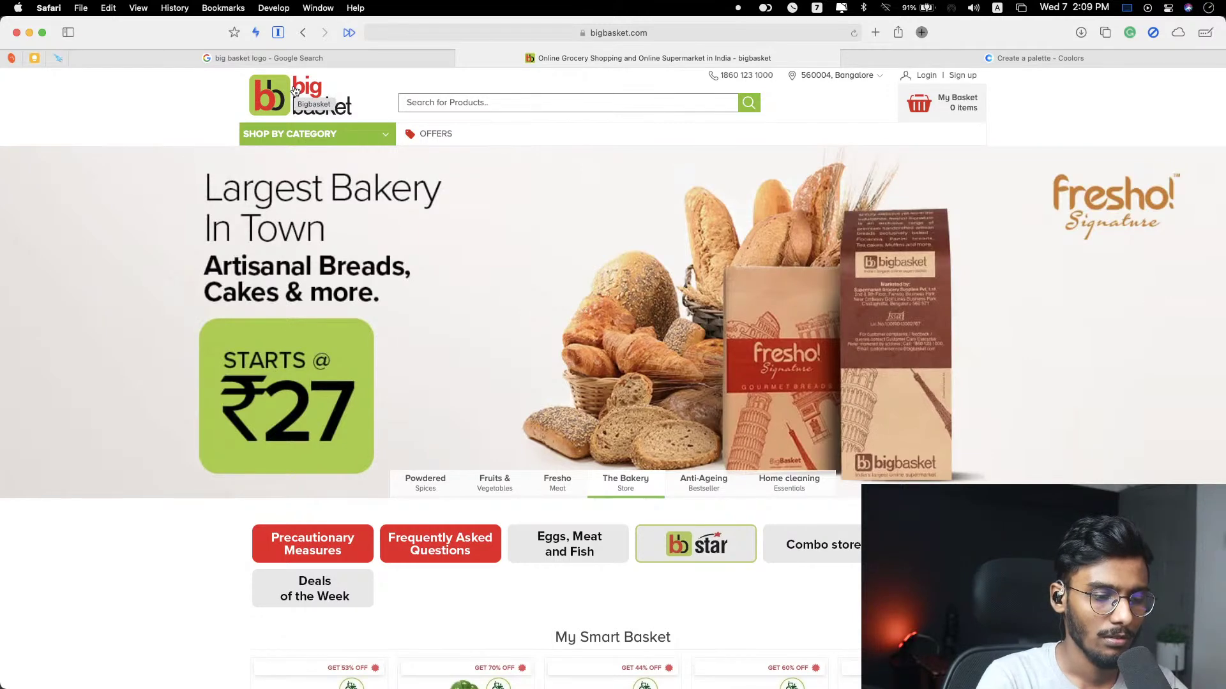
pyautogui.moveTo(323, 134)
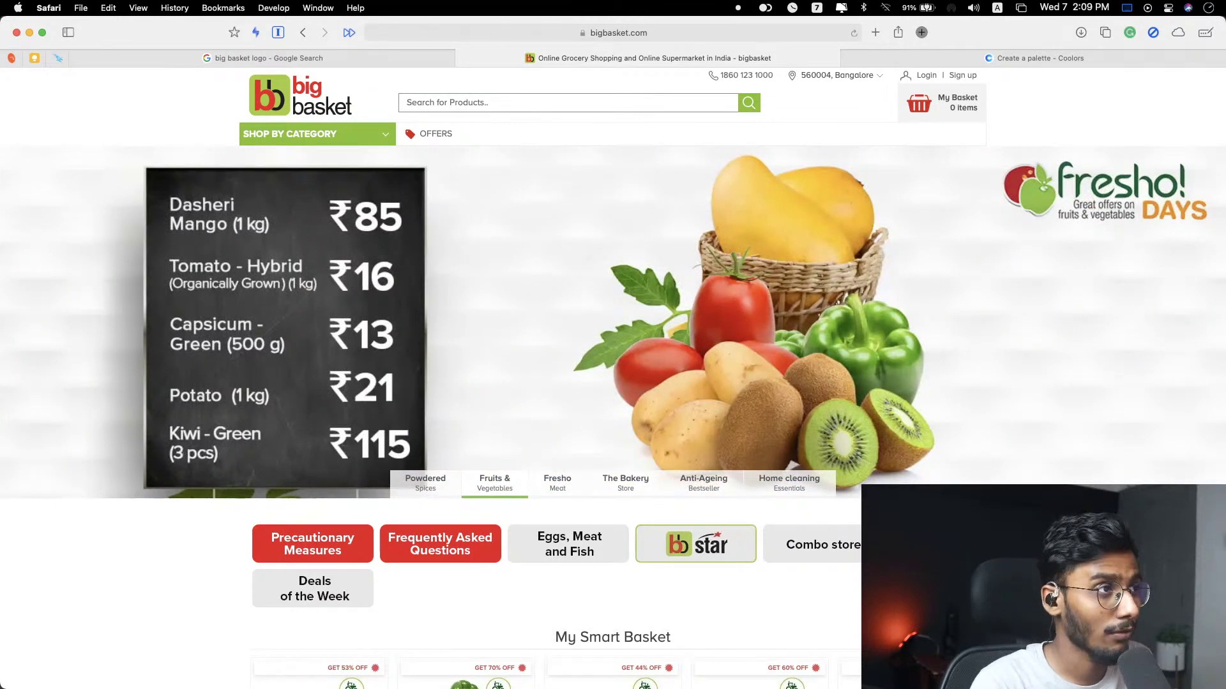
pyautogui.moveTo(1224, 238)
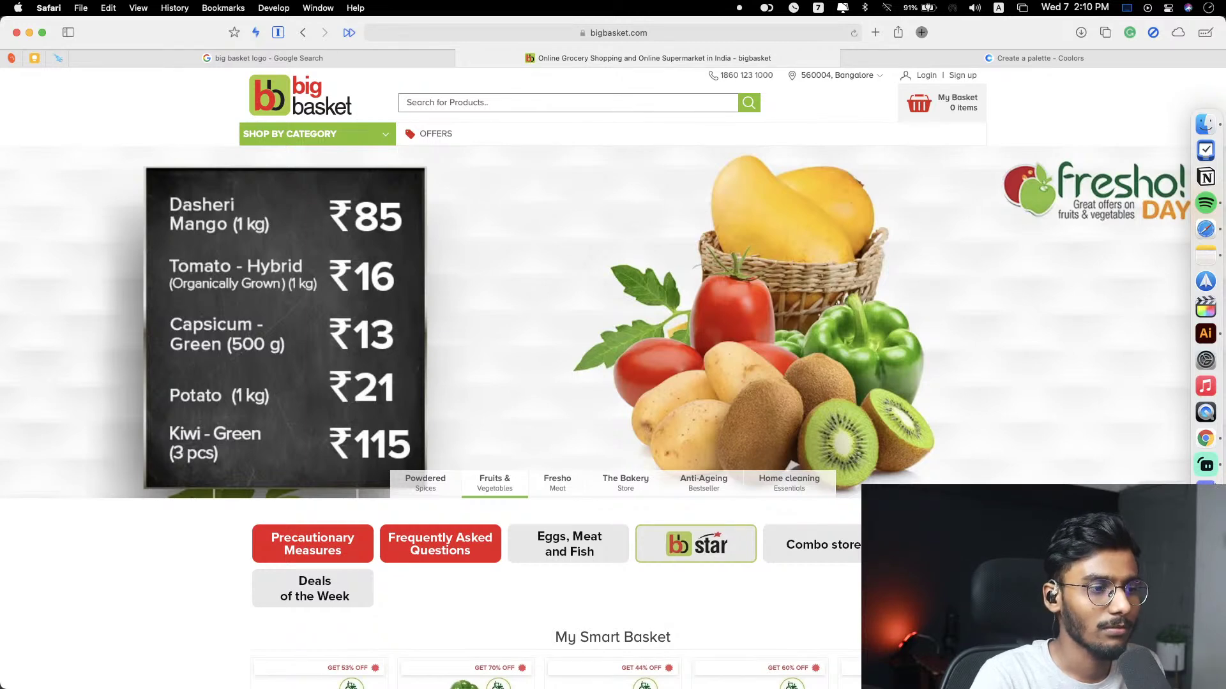
pyautogui.click(1205, 465)
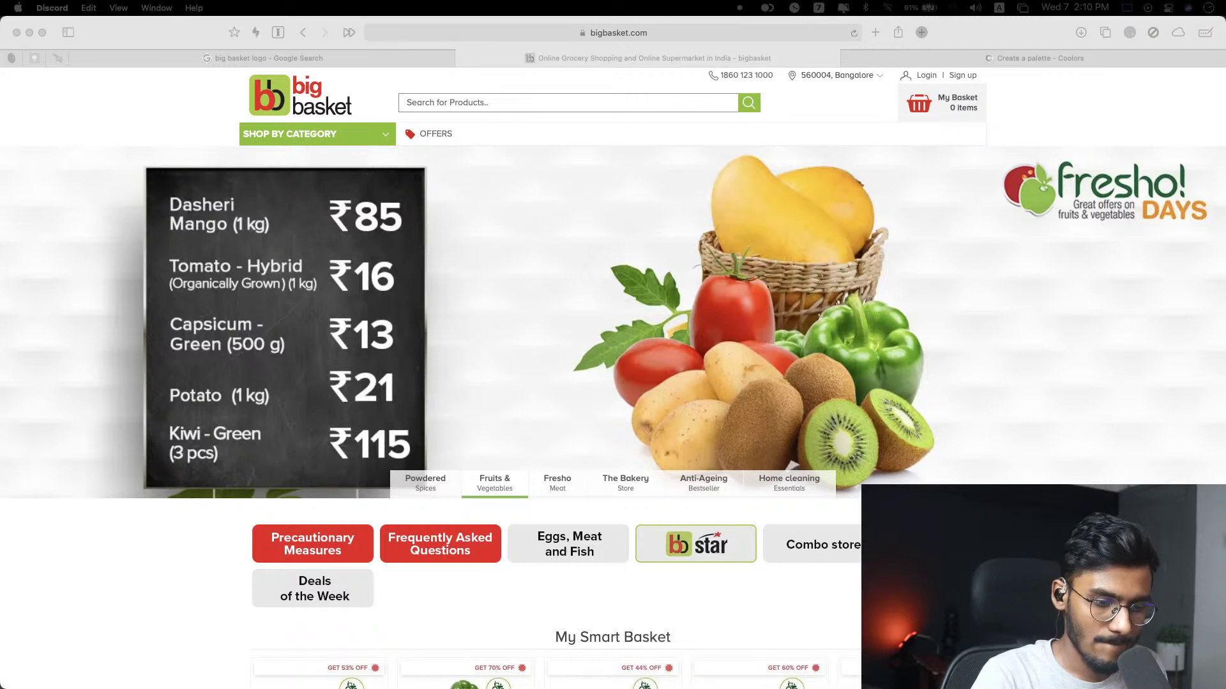
pyautogui.press('super+Tab')
# Step: Examine how the bigbasket home page uses colour across its banners, category buttons, offer labels and product sections
pyautogui.scroll(-15, 669, 297)
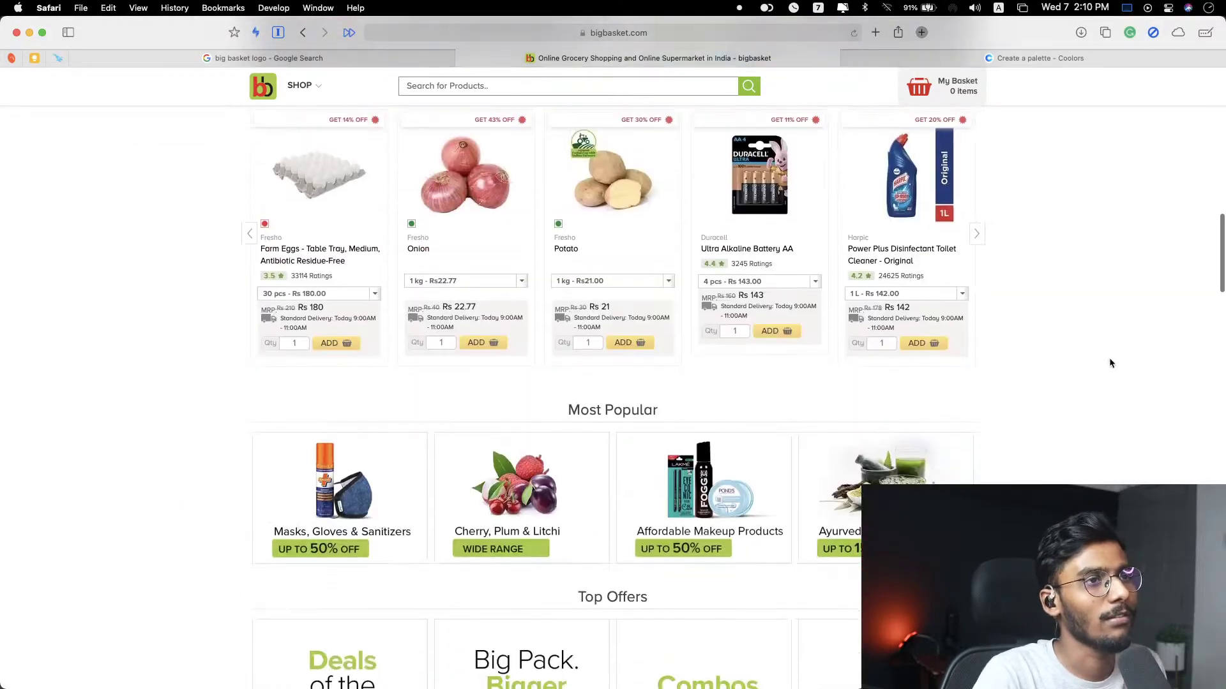
pyautogui.scroll(-7, 1109, 363)
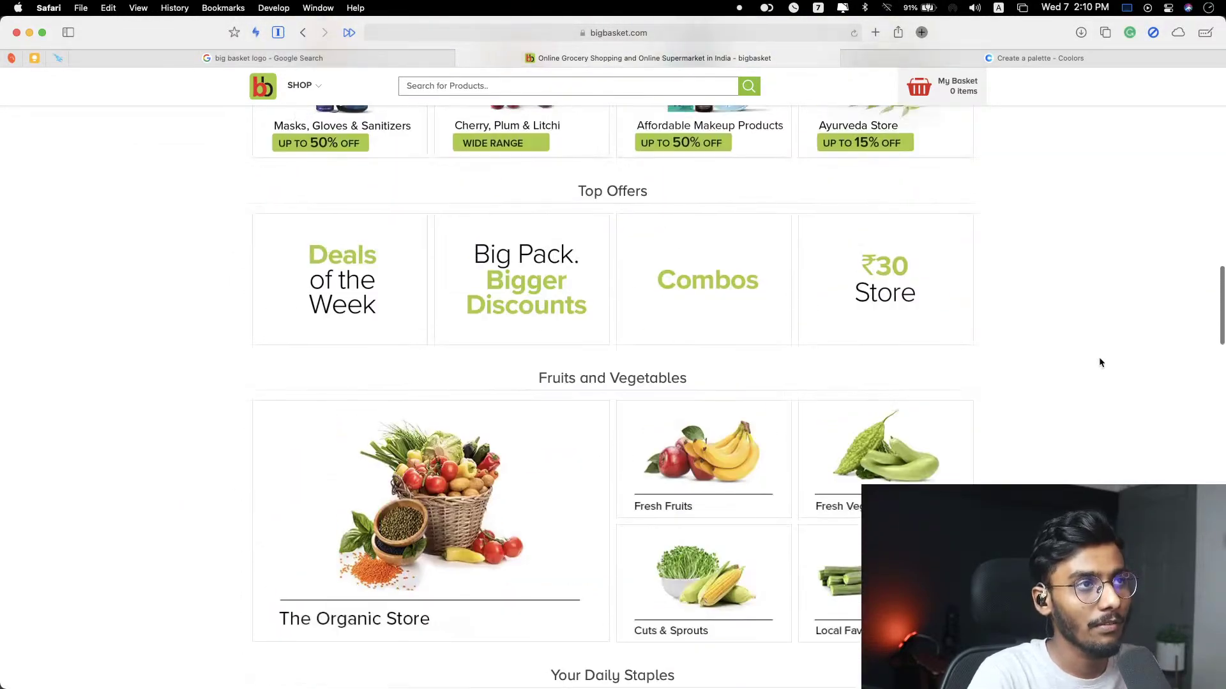
pyautogui.scroll(15, 1099, 362)
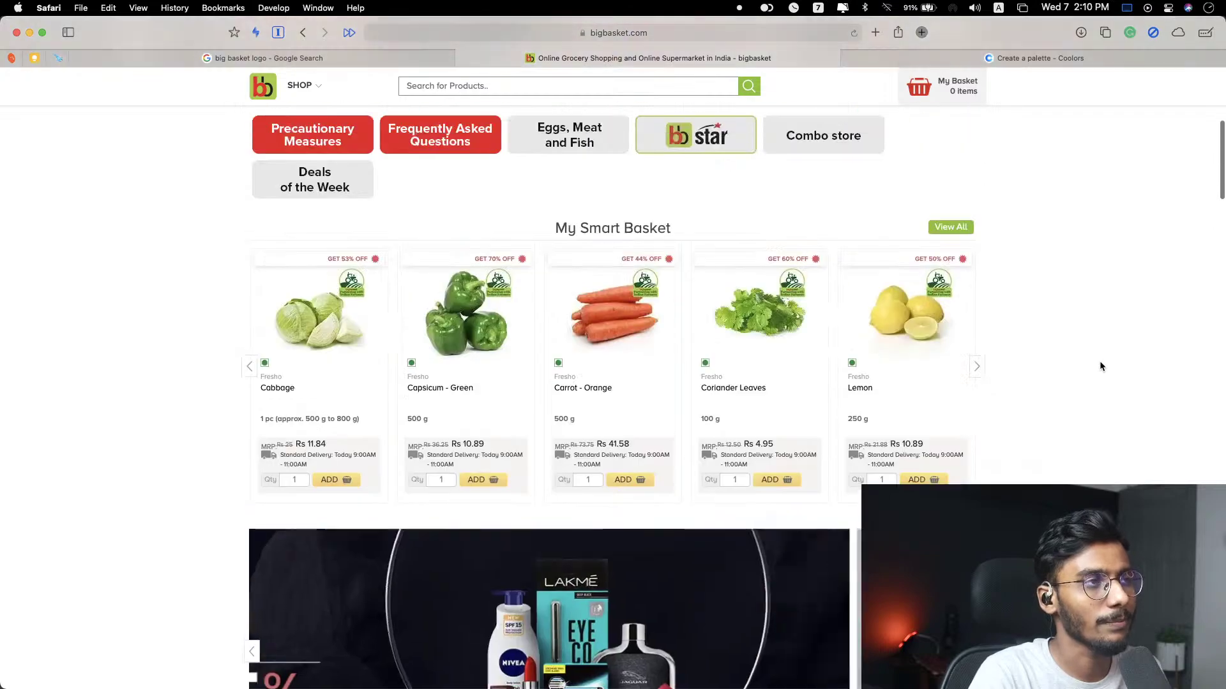
pyautogui.scroll(6, 1099, 365)
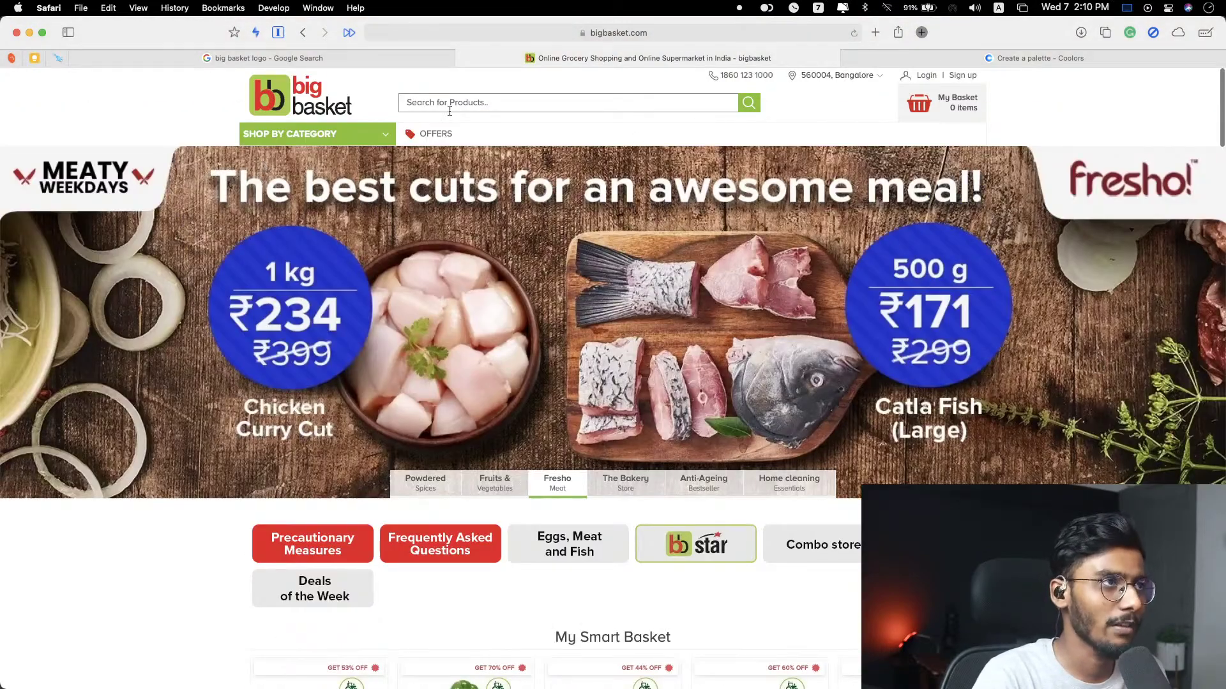
pyautogui.scroll(-8, 782, 279)
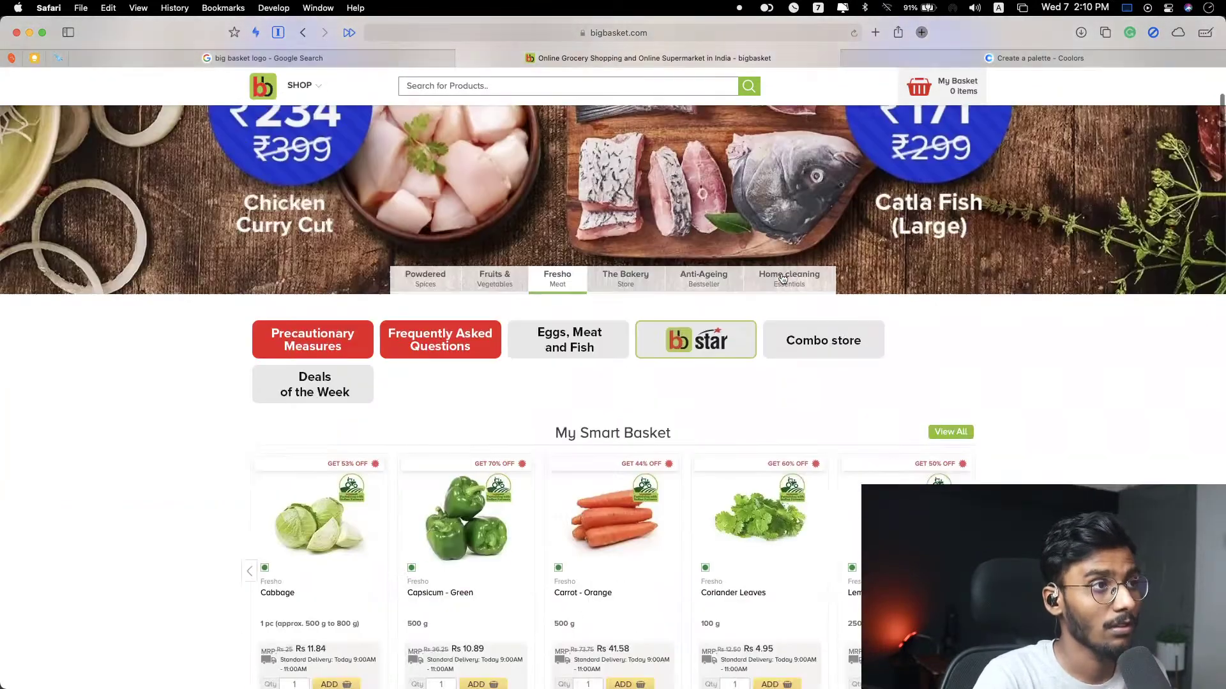
pyautogui.scroll(2, 1009, 270)
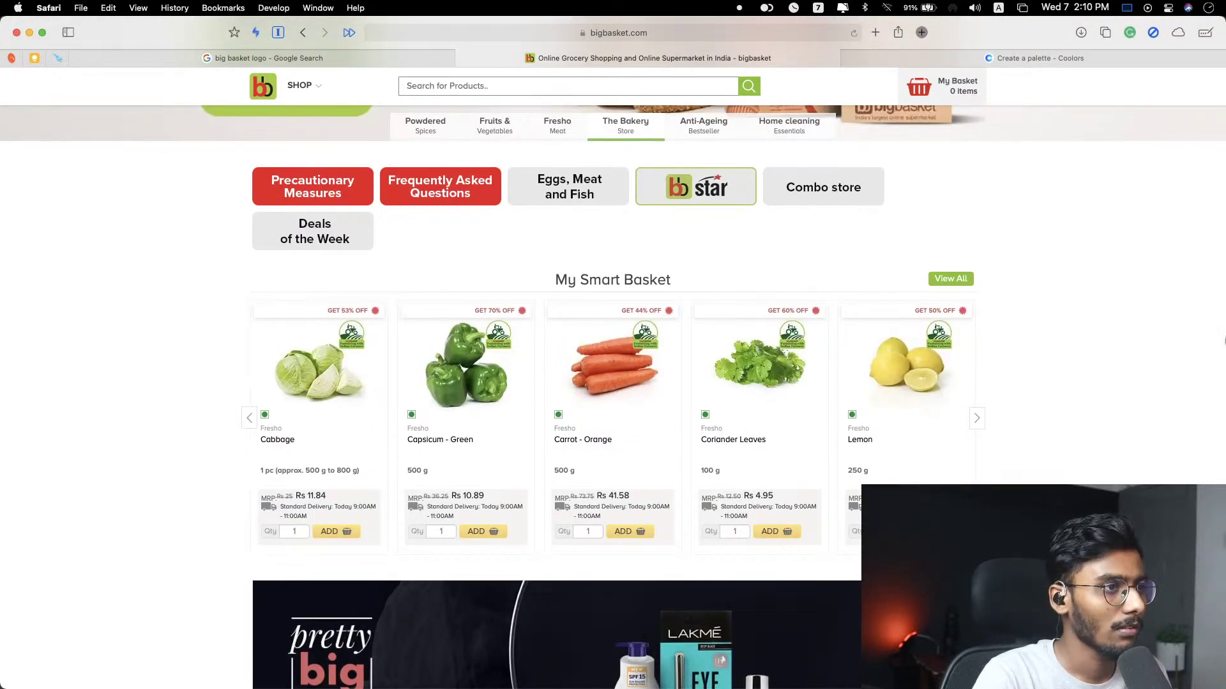
pyautogui.scroll(-5, 1082, 358)
pyautogui.scroll(-15, 1081, 362)
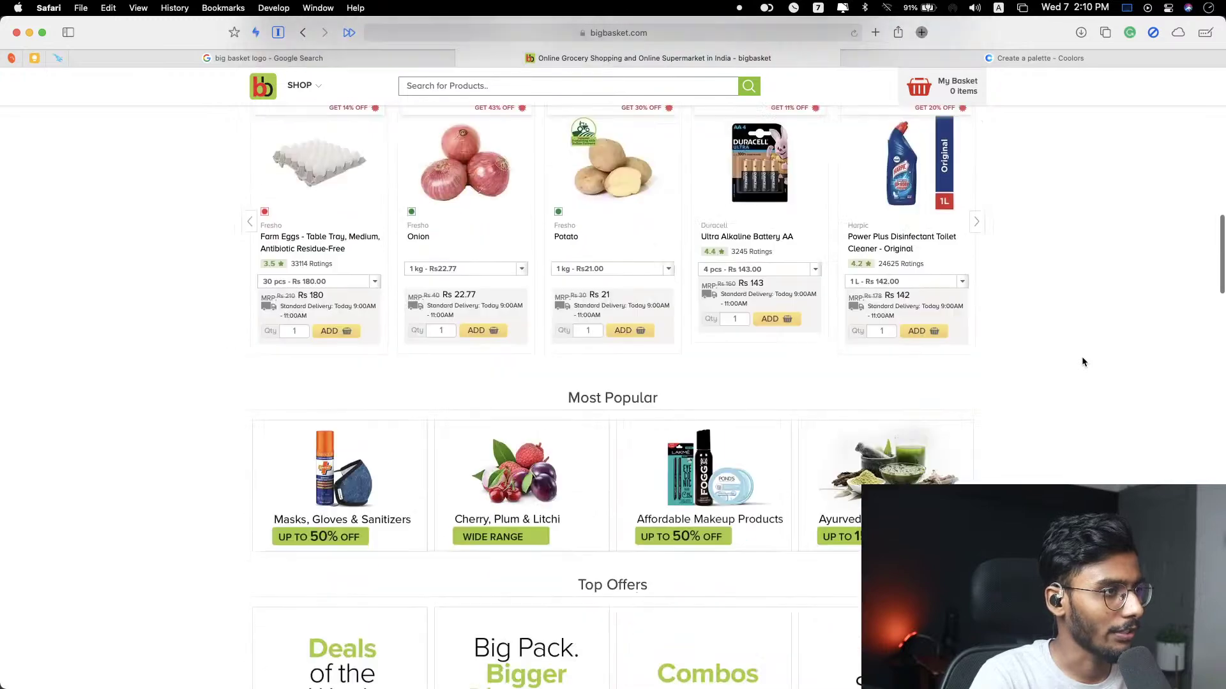
pyautogui.scroll(20, 1082, 362)
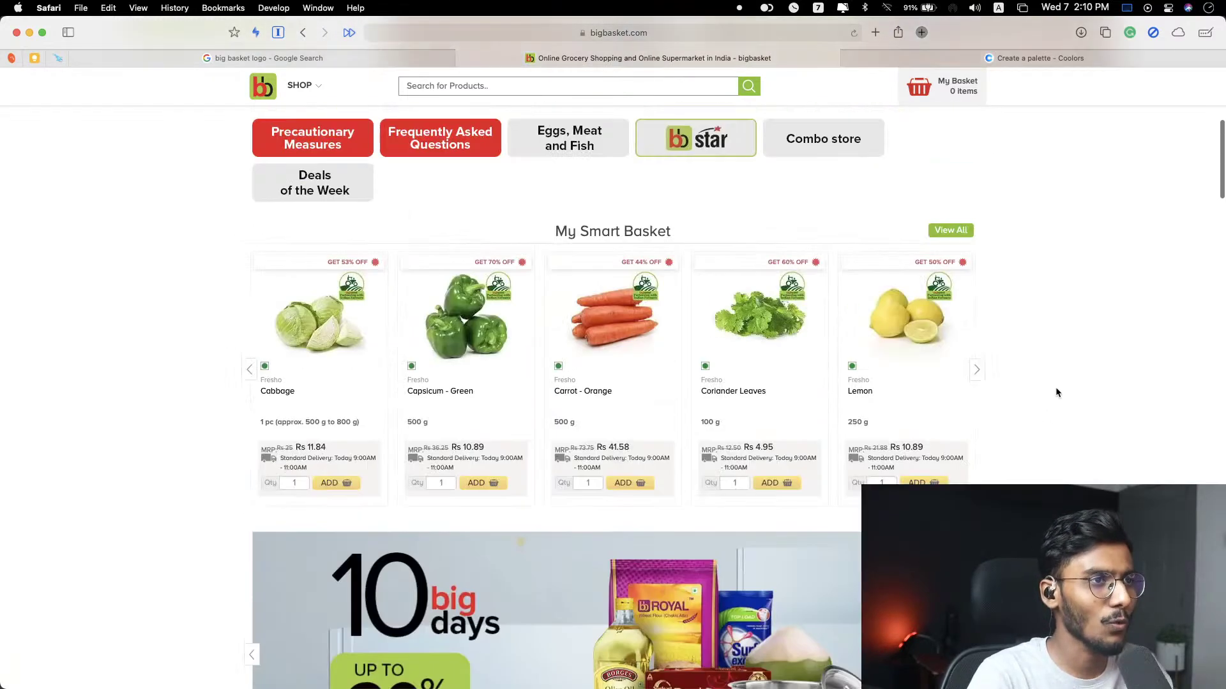
pyautogui.scroll(2, 1057, 392)
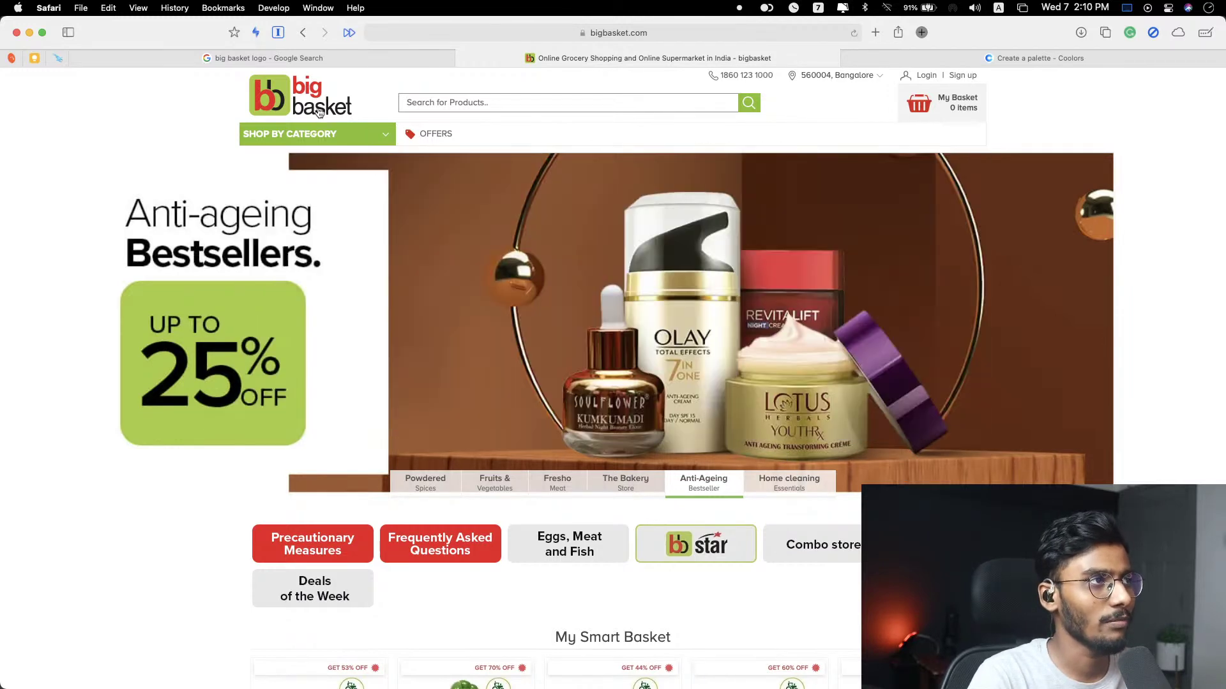
pyautogui.moveTo(319, 133)
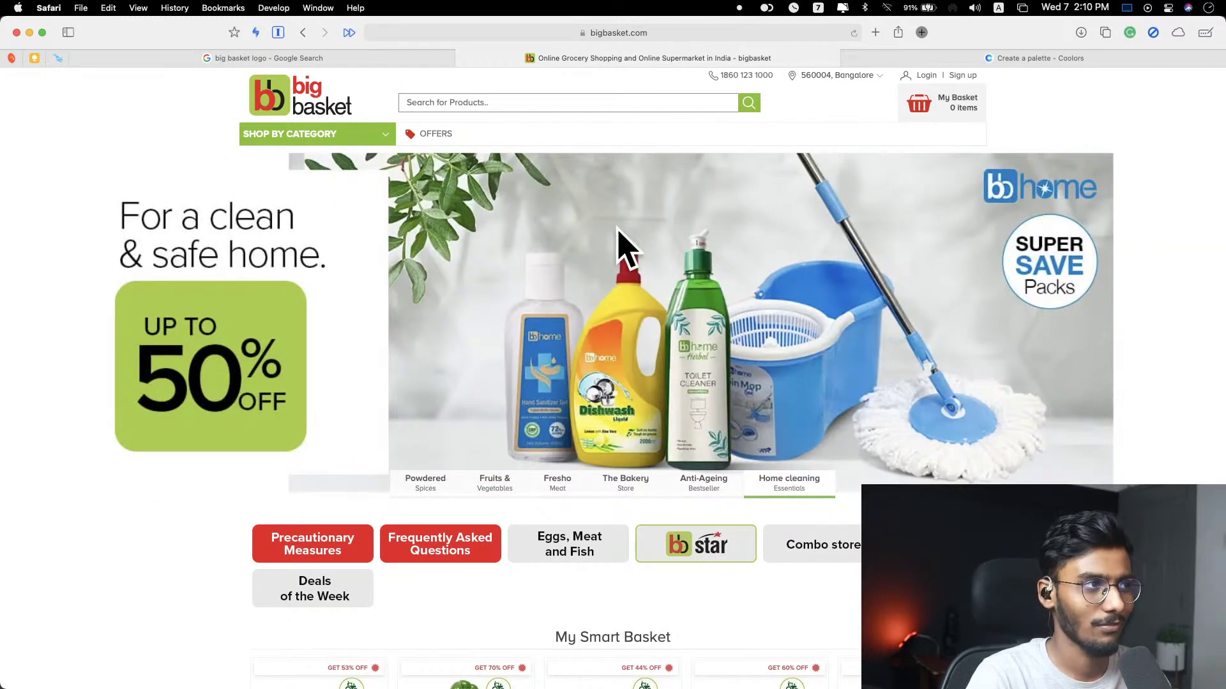
pyautogui.scroll(-15, 1007, 460)
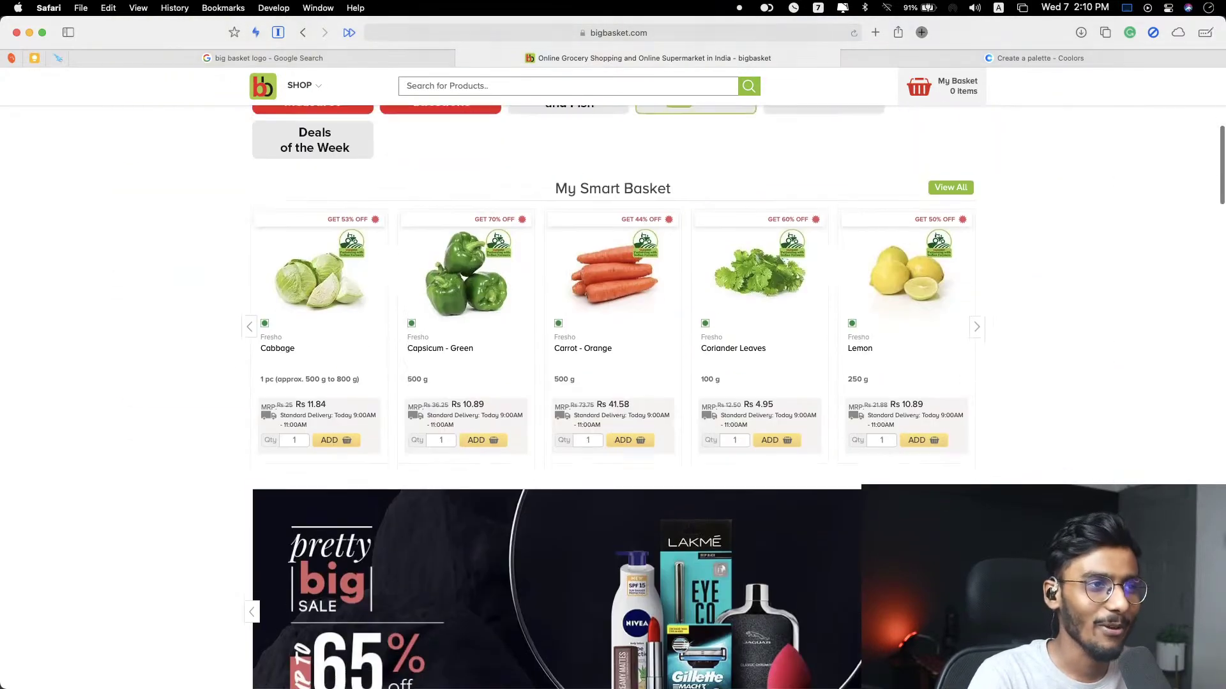
pyautogui.scroll(-20, 613, 396)
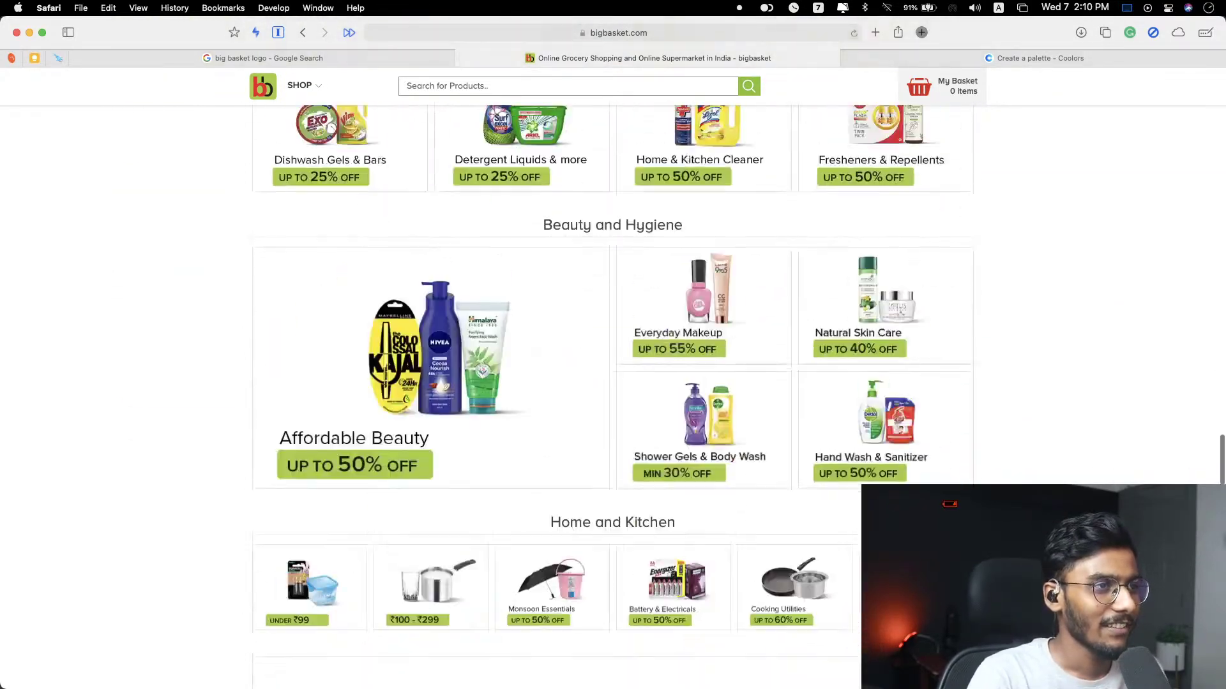
pyautogui.scroll(20, 613, 396)
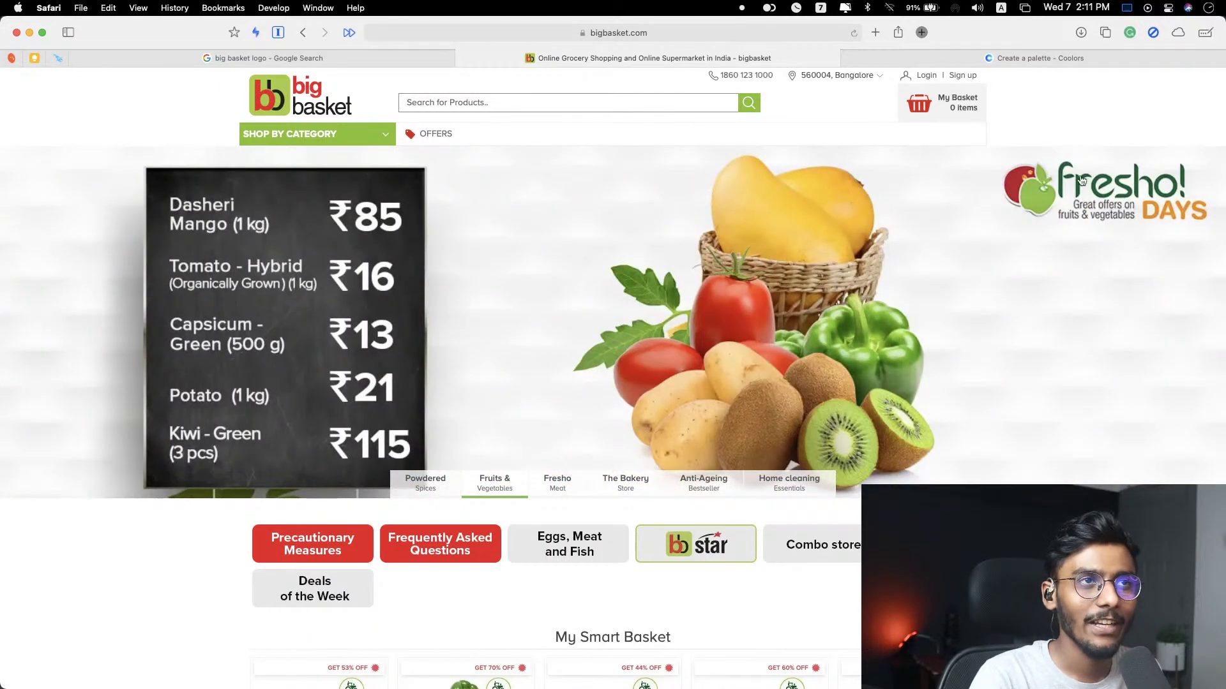
pyautogui.scroll(-4, 491, 286)
pyautogui.scroll(4, 492, 286)
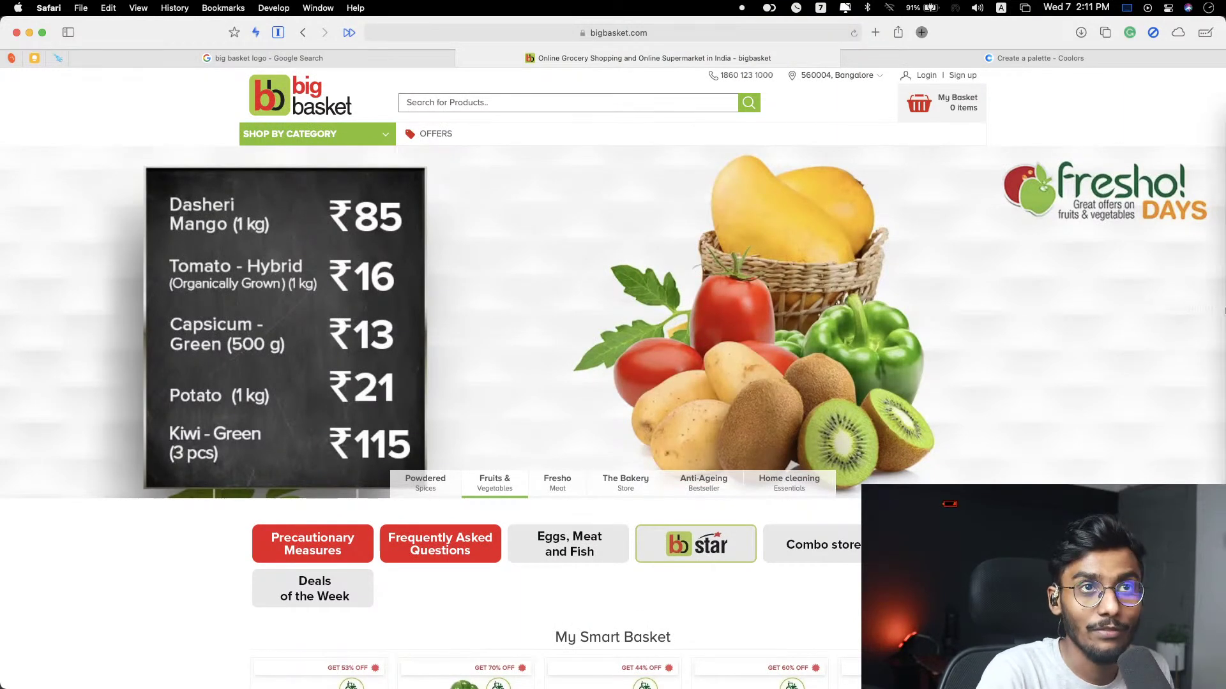
# Step: Switch to Illustrator and inspect the duplicated Big Basket logo up close
pyautogui.click(1212, 343)
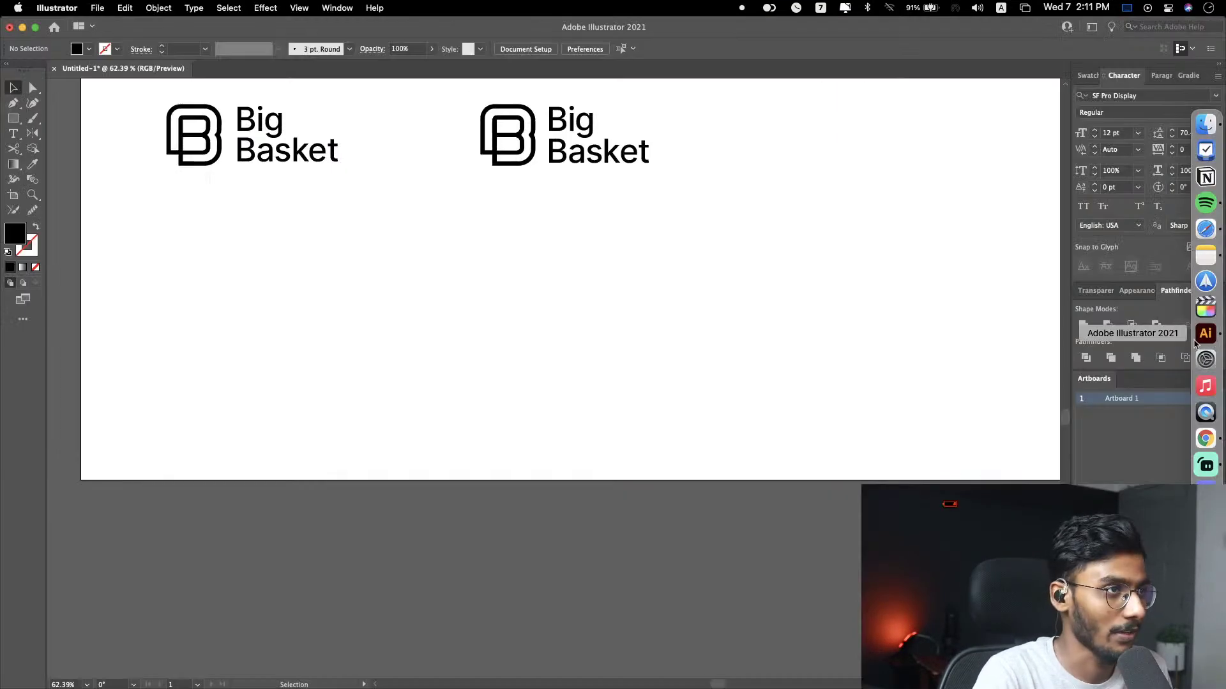
pyautogui.press('super+z')
pyautogui.click(511, 210)
pyautogui.click(539, 249)
pyautogui.scroll(5, 520, 204)
pyautogui.click(527, 187)
pyautogui.click(603, 300)
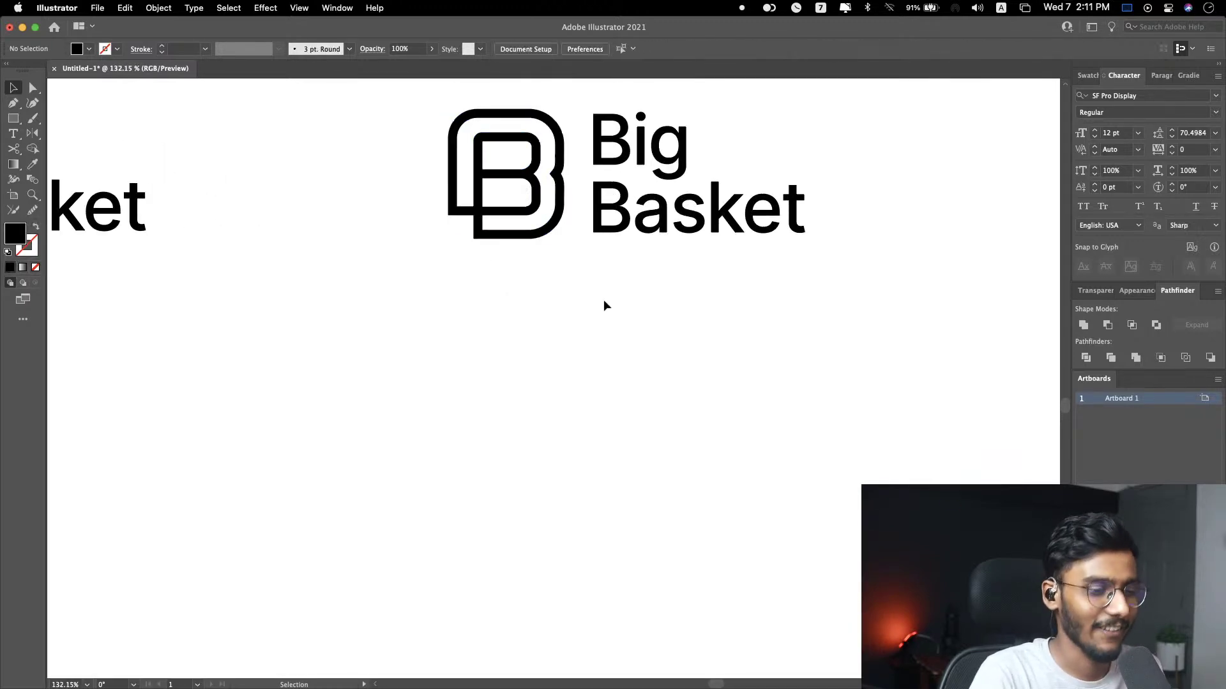
pyautogui.scroll(5, 604, 307)
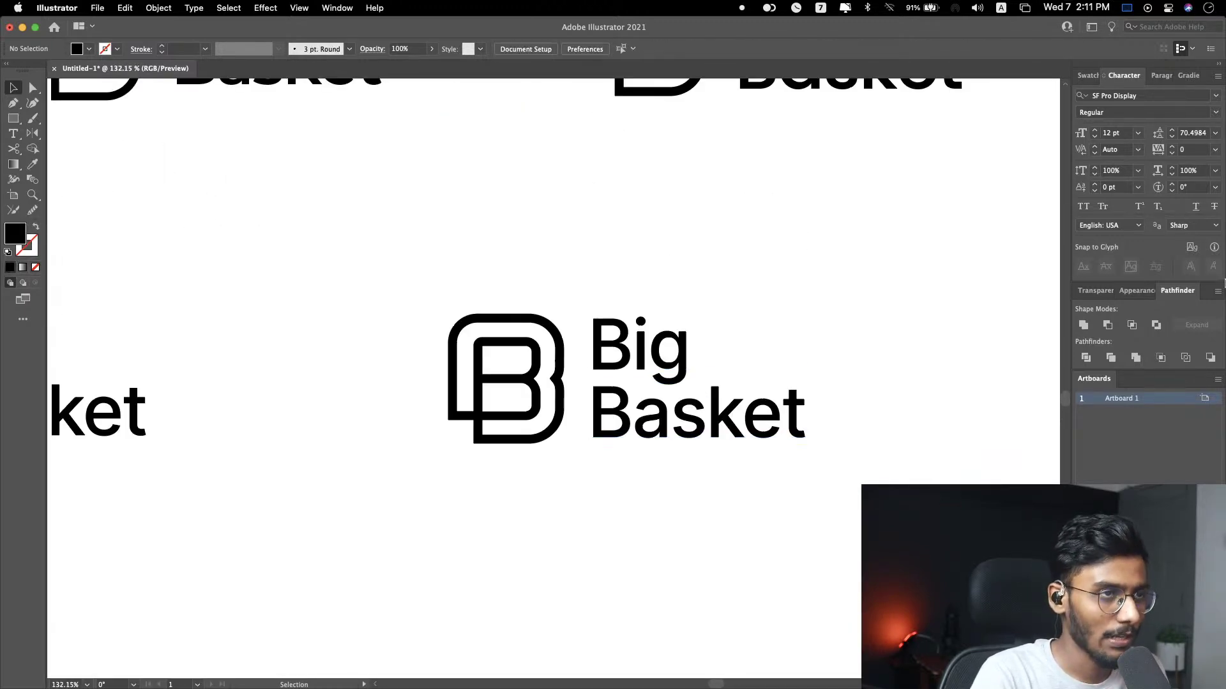
# Step: Switch back to Safari and compare the bigbasket page's offer and product section colours with its header logo
pyautogui.click(1218, 238)
pyautogui.scroll(-10, 936, 328)
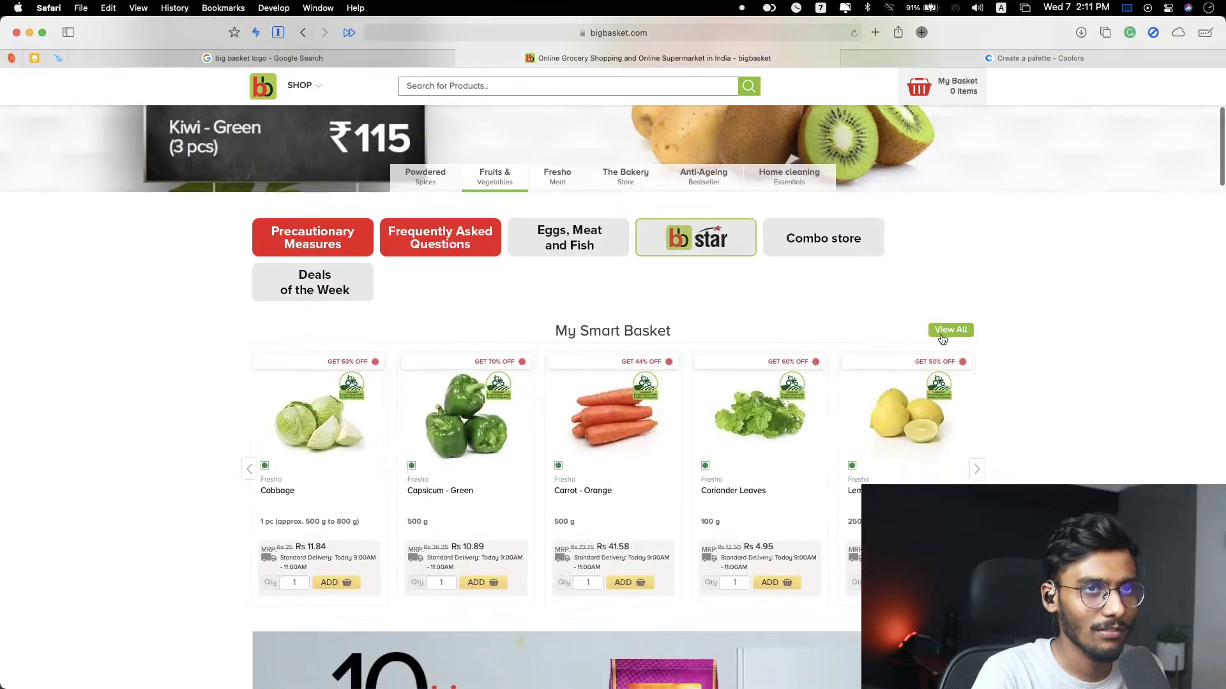
pyautogui.scroll(-6, 1005, 348)
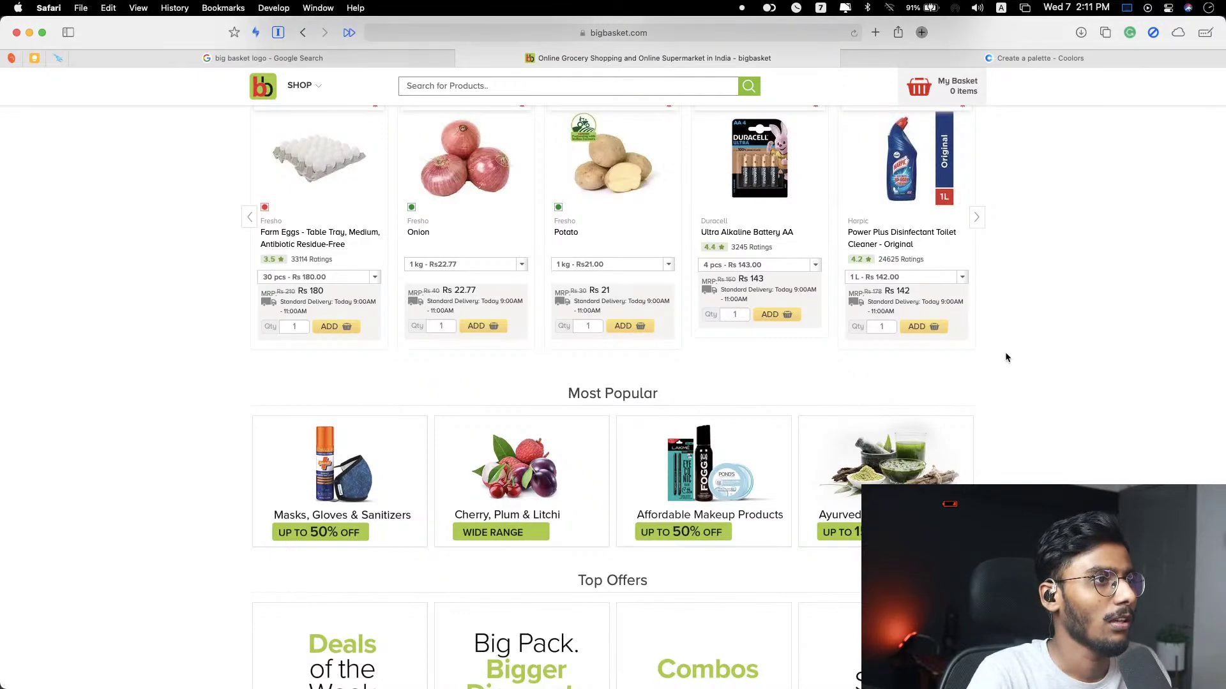
pyautogui.scroll(-6, 1006, 351)
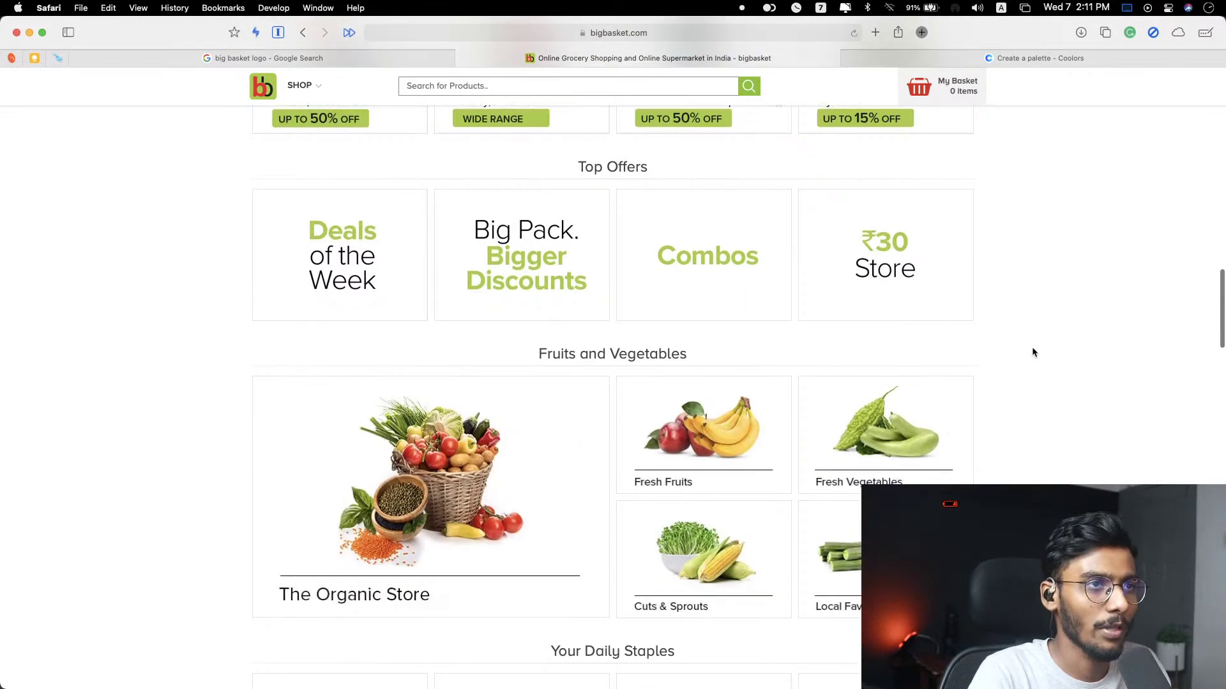
pyautogui.scroll(15, 1021, 345)
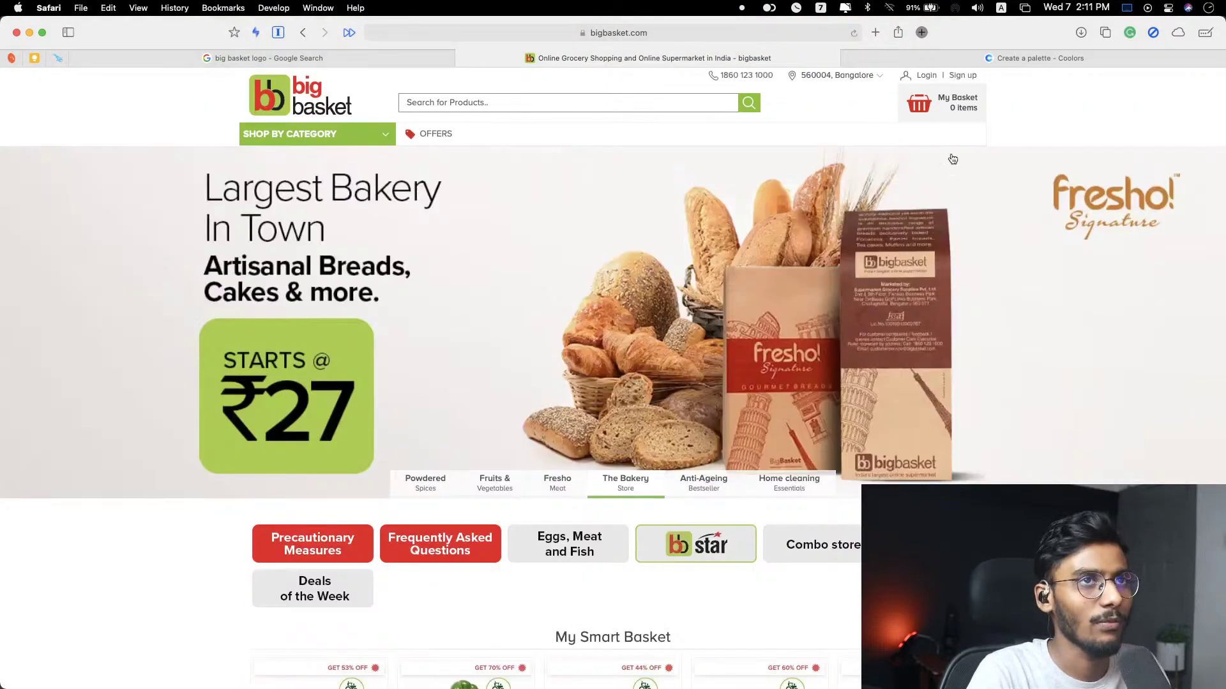
# Step: Dismiss the welcome dialog of the Coolors palette generator and go back to the bigbasket page
pyautogui.click(955, 58)
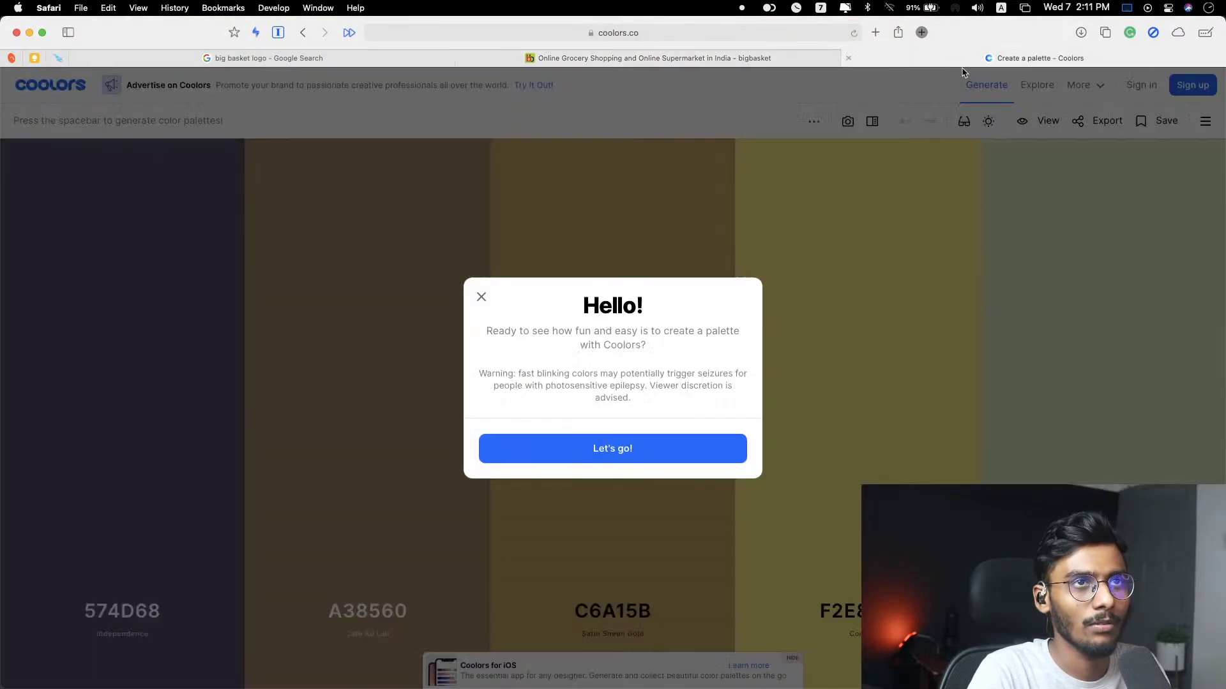
pyautogui.click(483, 296)
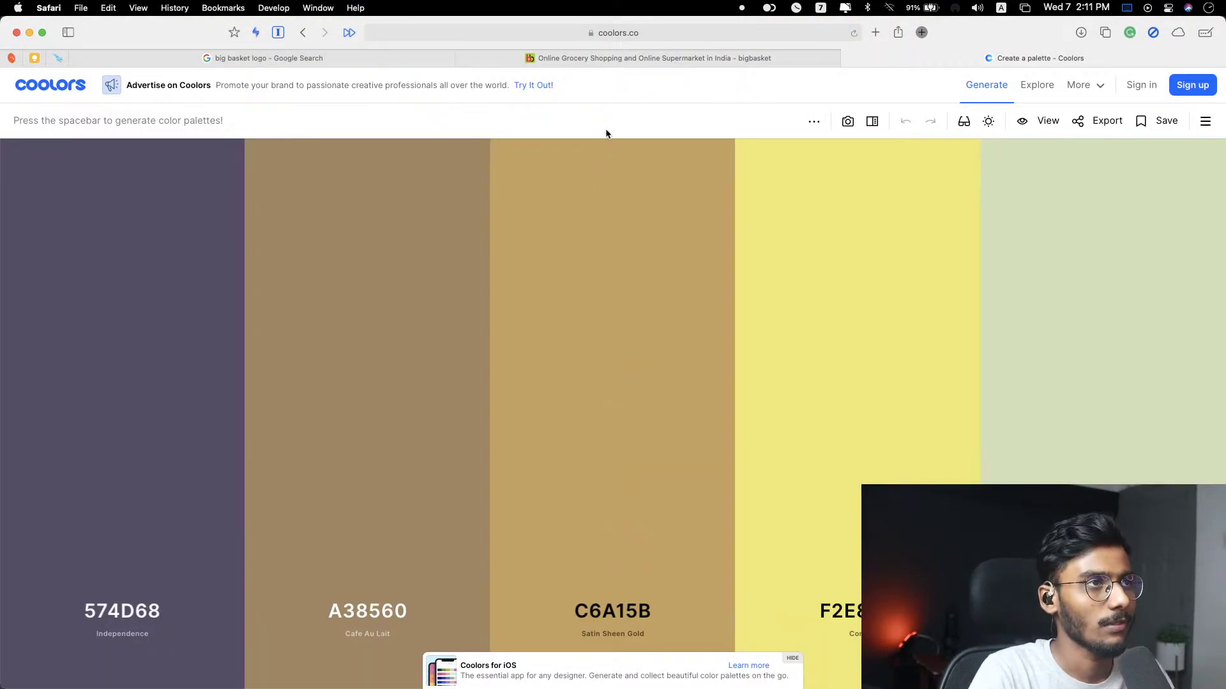
pyautogui.click(607, 61)
pyautogui.moveTo(923, 57)
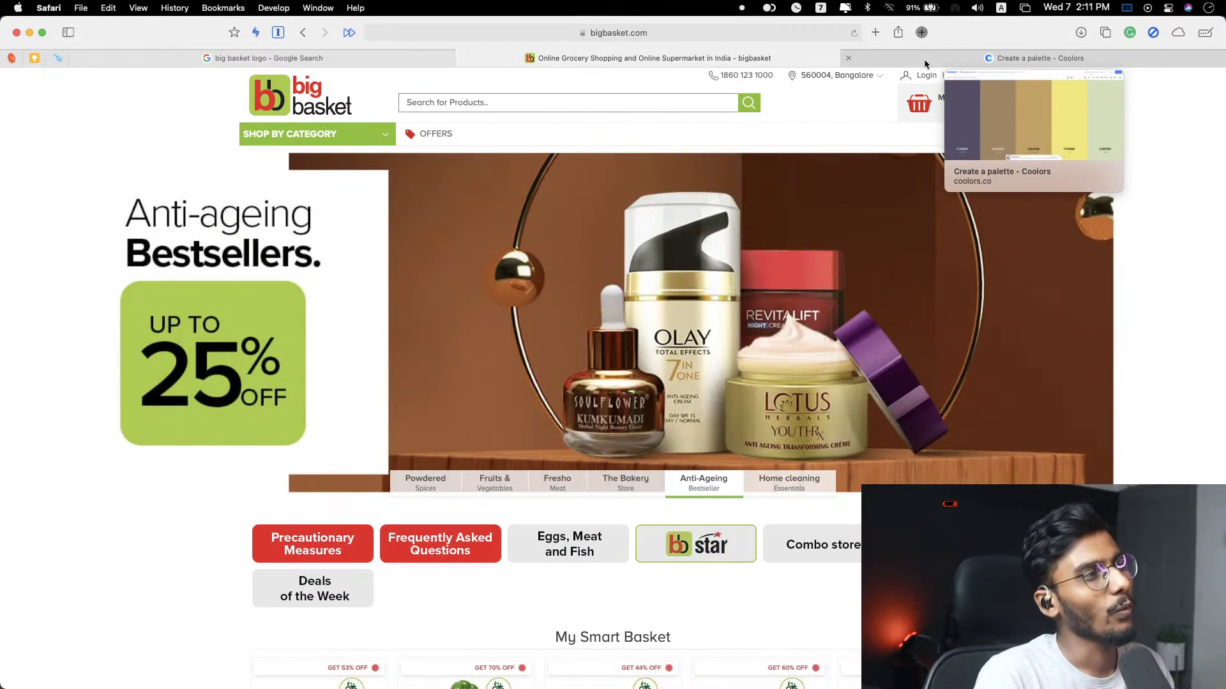
# Step: Return to the Coolors generator and produce new palettes until one combines blue 26547C, pink EF476F, yellow FFD166 and green
pyautogui.click(925, 59)
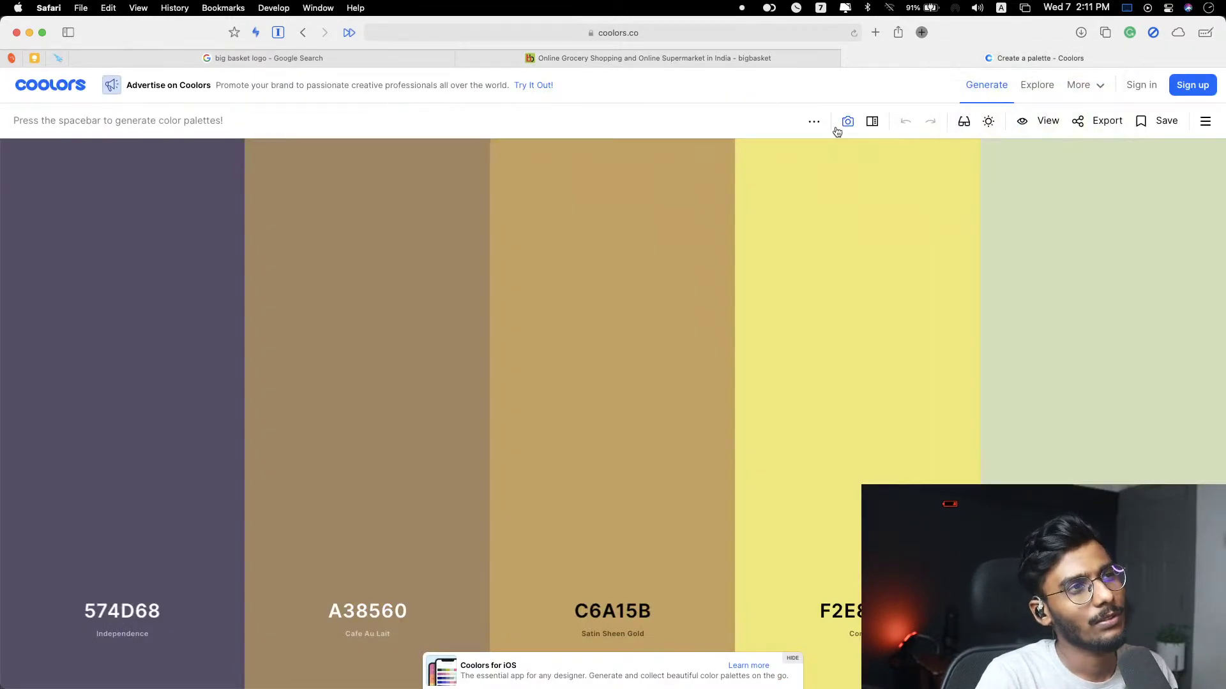
pyautogui.press('space')
pyautogui.press('space')
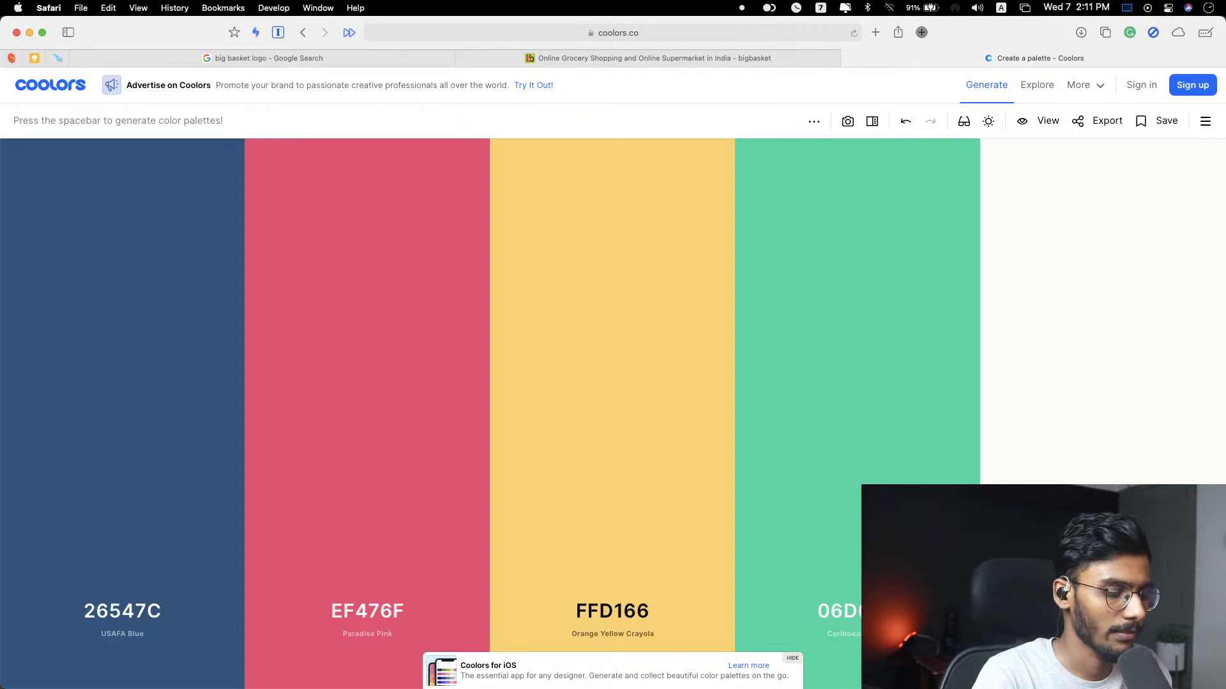
# Step: Capture a strip of the palette's colour bands as a screenshot and place it in the Illustrator document above the Big Basket logo
pyautogui.press('super+shift+4')
pyautogui.moveTo(1, 162); pyautogui.dragTo(1222, 311)
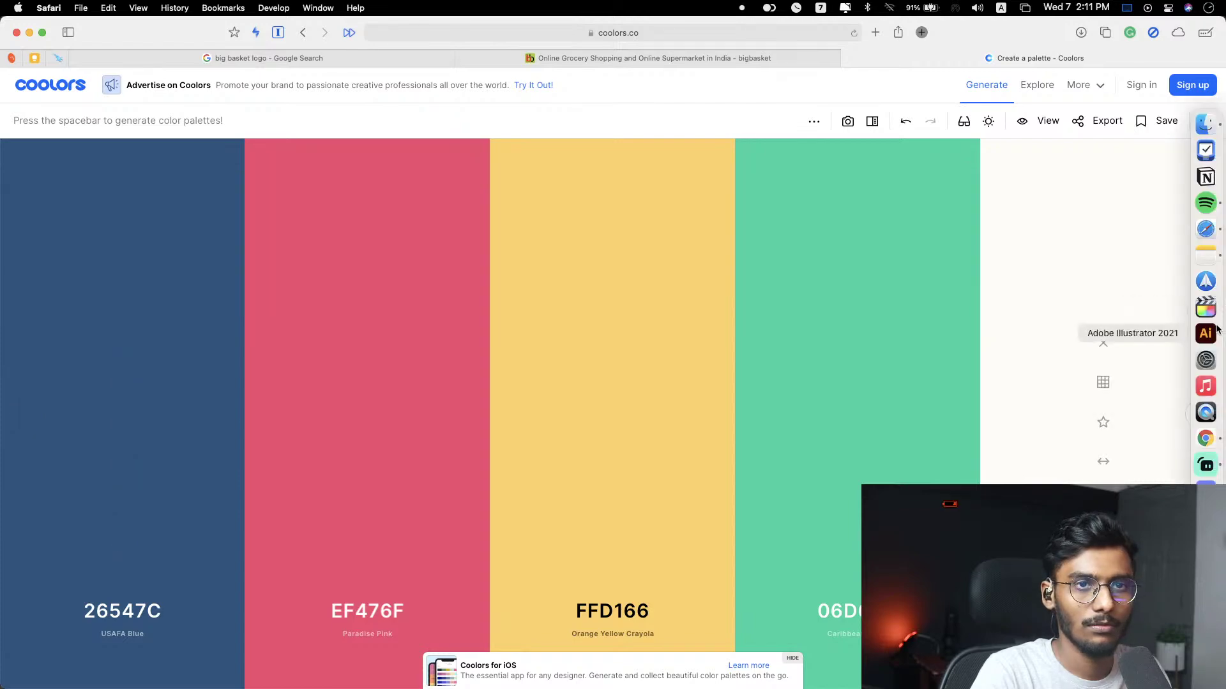
pyautogui.click(1207, 329)
pyautogui.moveTo(1155, 664); pyautogui.dragTo(603, 544)
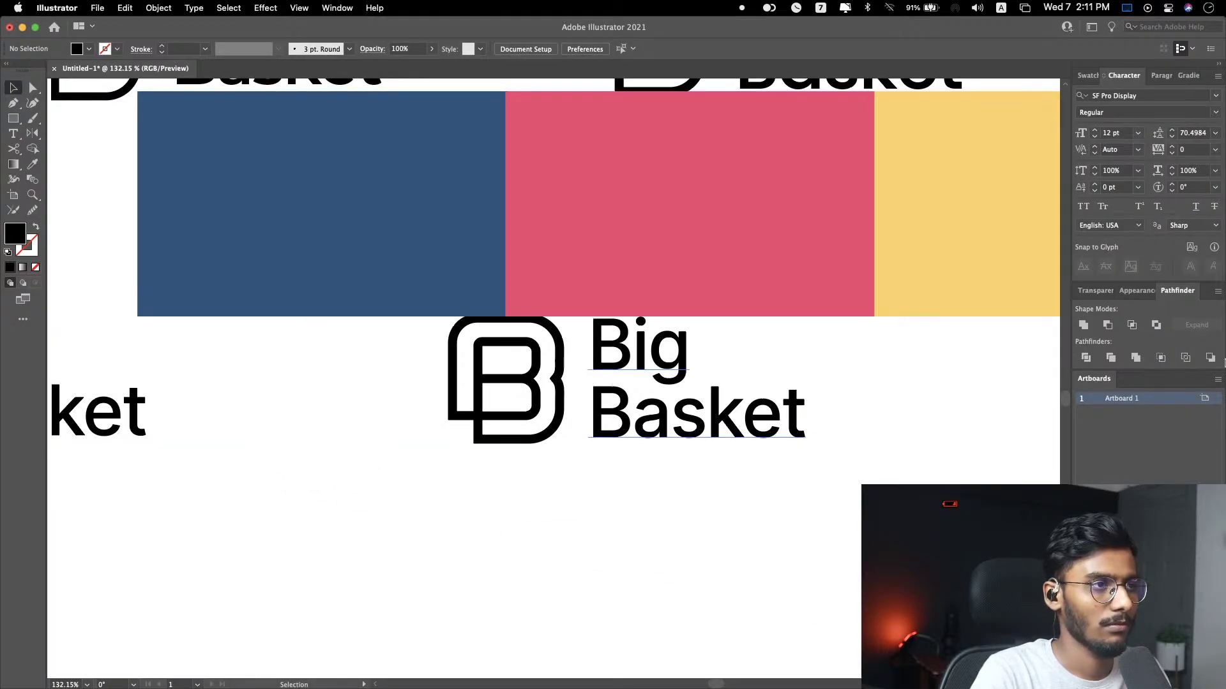
# Step: Switch back to Safari and browse many more randomly generated Coolors palettes for alternative brand colour combinations
pyautogui.moveTo(1213, 281)
pyautogui.click(1213, 237)
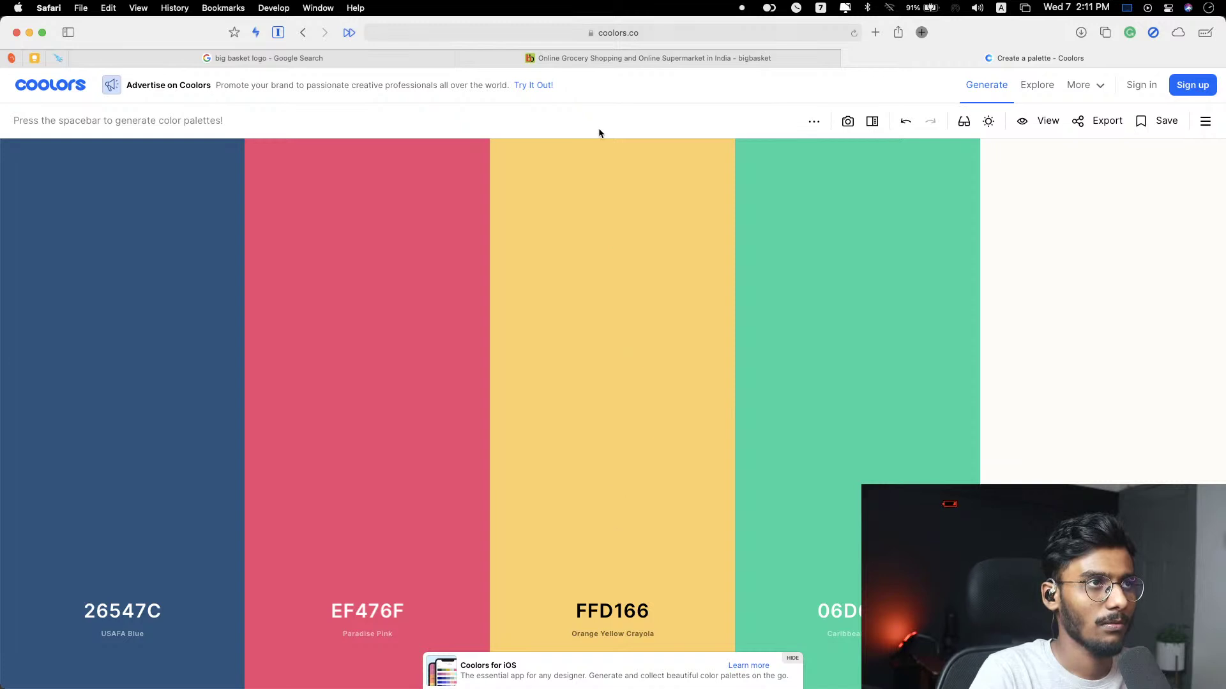
pyautogui.press('space')
pyautogui.press('space')
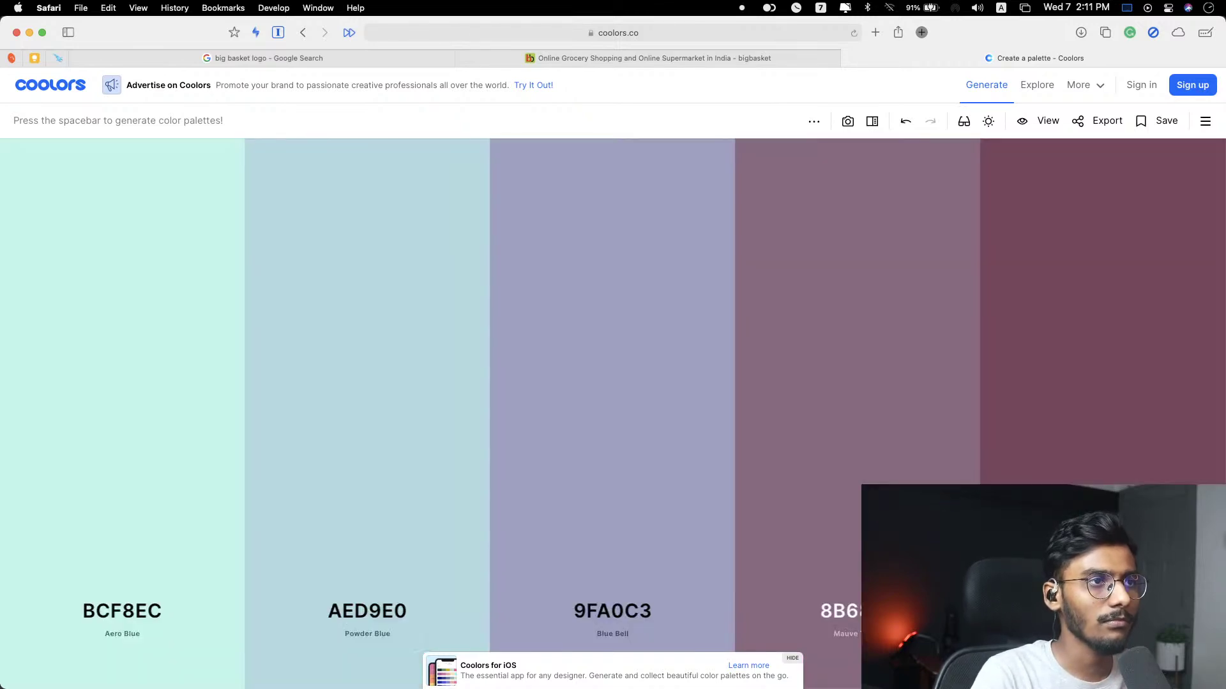
pyautogui.press('space')
pyautogui.press('space')
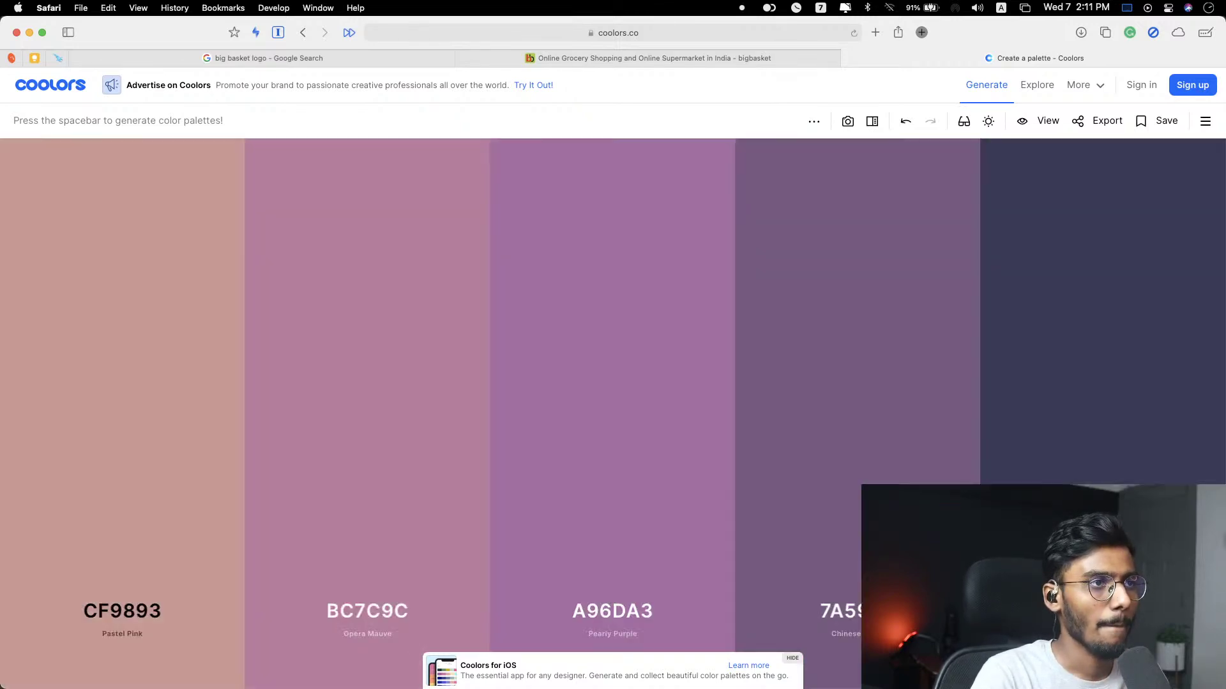
pyautogui.press('space')
pyautogui.press('space')
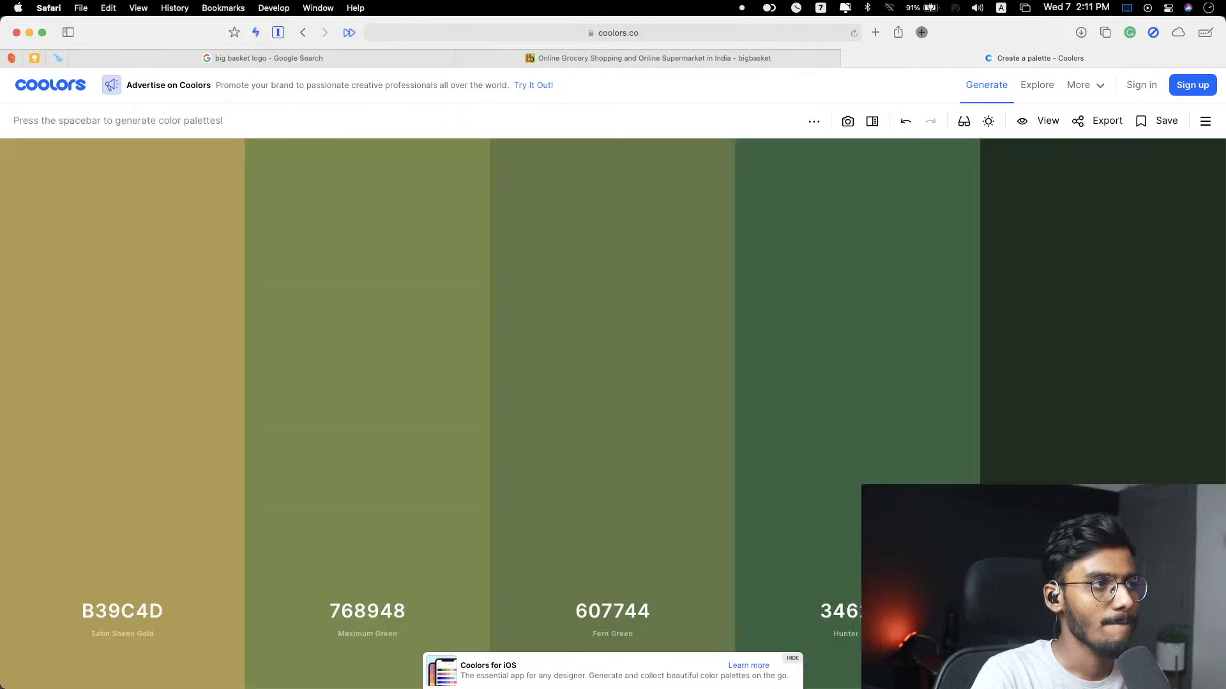
pyautogui.press('space')
pyautogui.press('space')
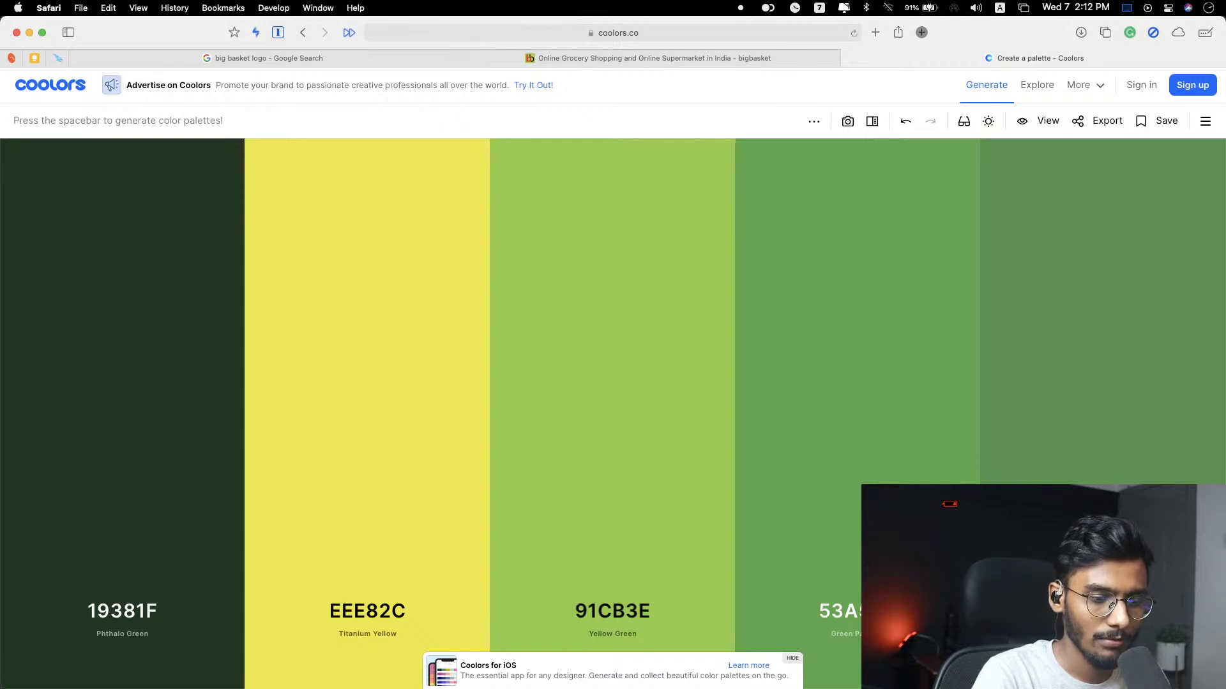
pyautogui.press('space')
pyautogui.press('space')
pyautogui.press('space')
pyautogui.press('space')
pyautogui.press('space')
pyautogui.press('space')
pyautogui.press('space')
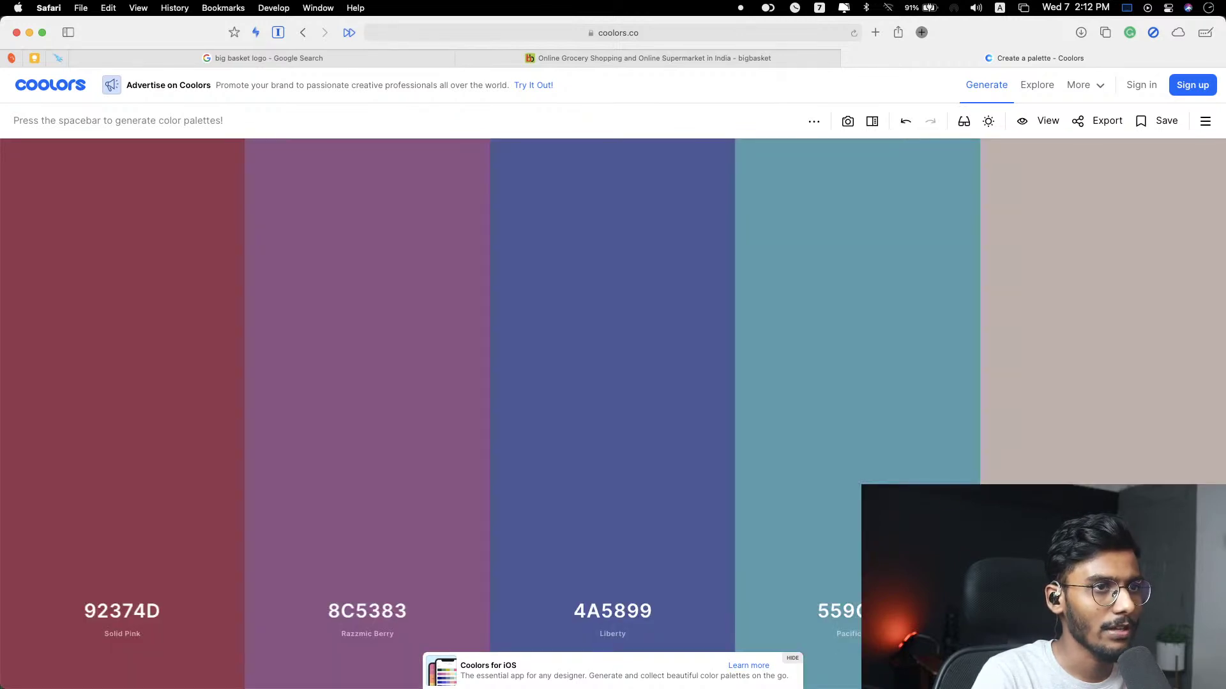
pyautogui.press('space')
pyautogui.press('space')
pyautogui.press('space')
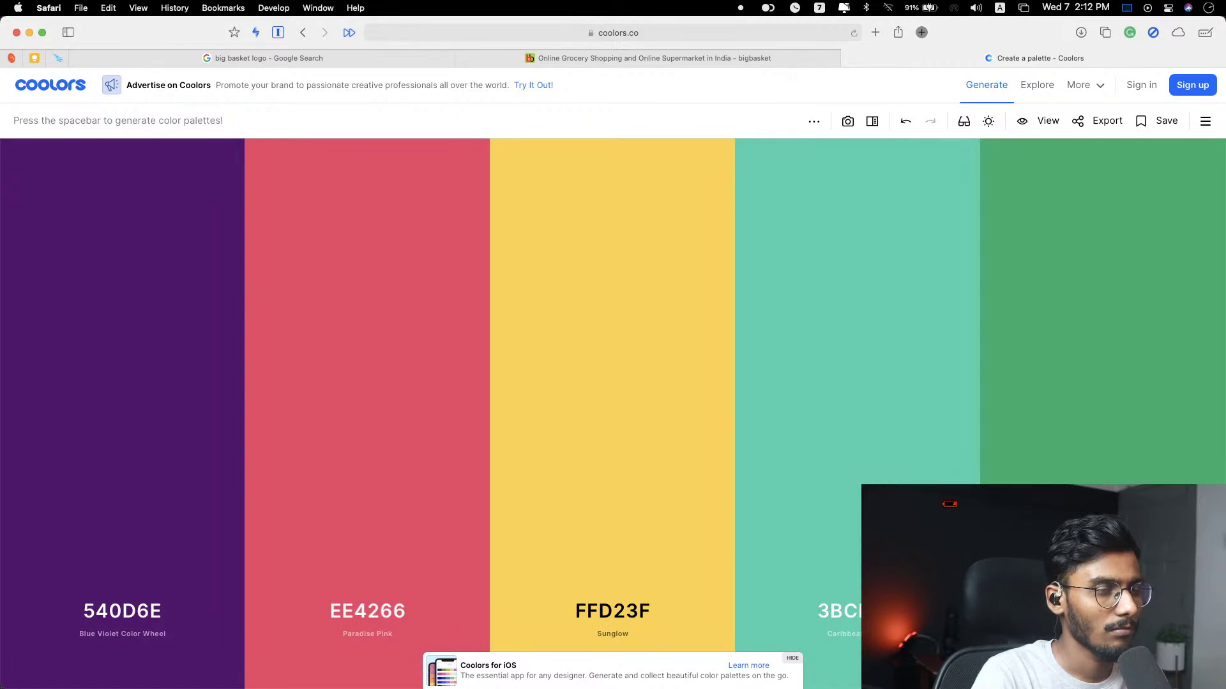
pyautogui.press('space')
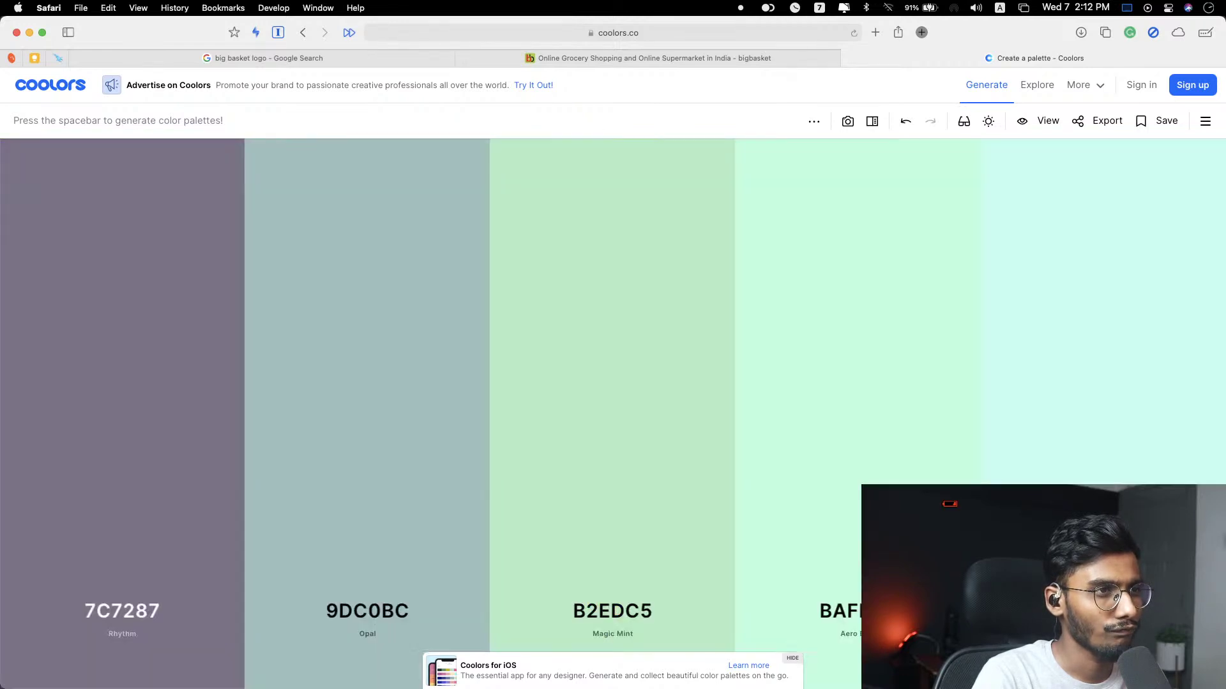
pyautogui.press('space')
pyautogui.press('space')
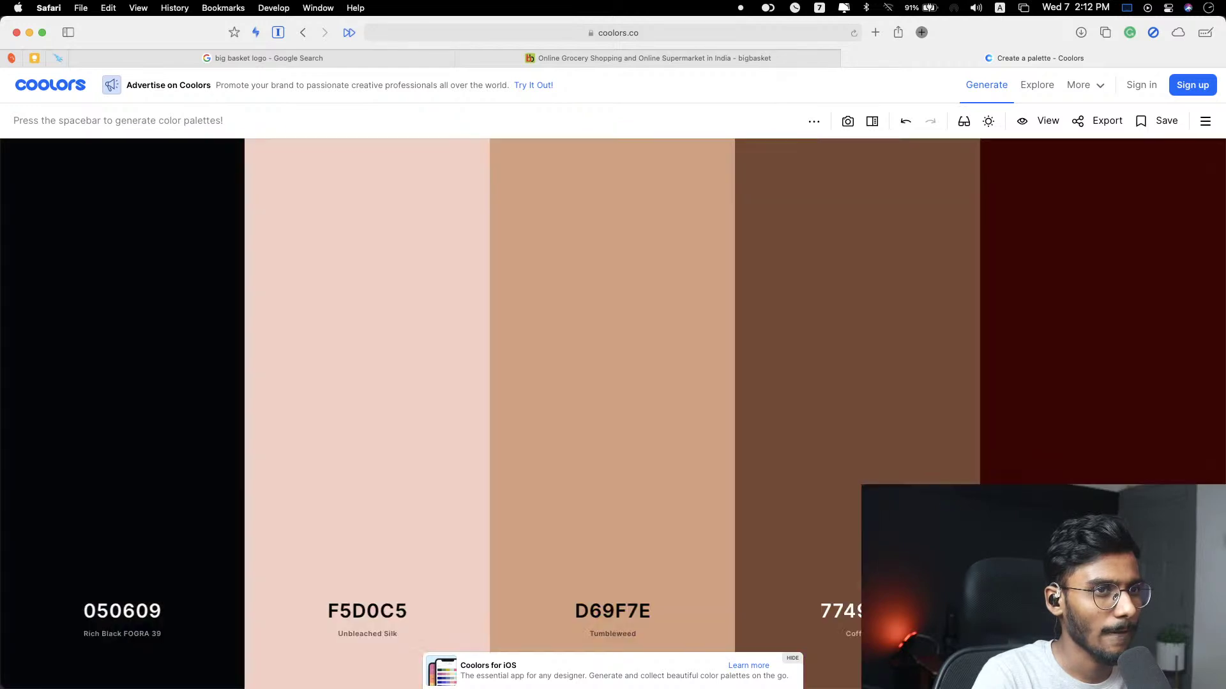
pyautogui.press('space')
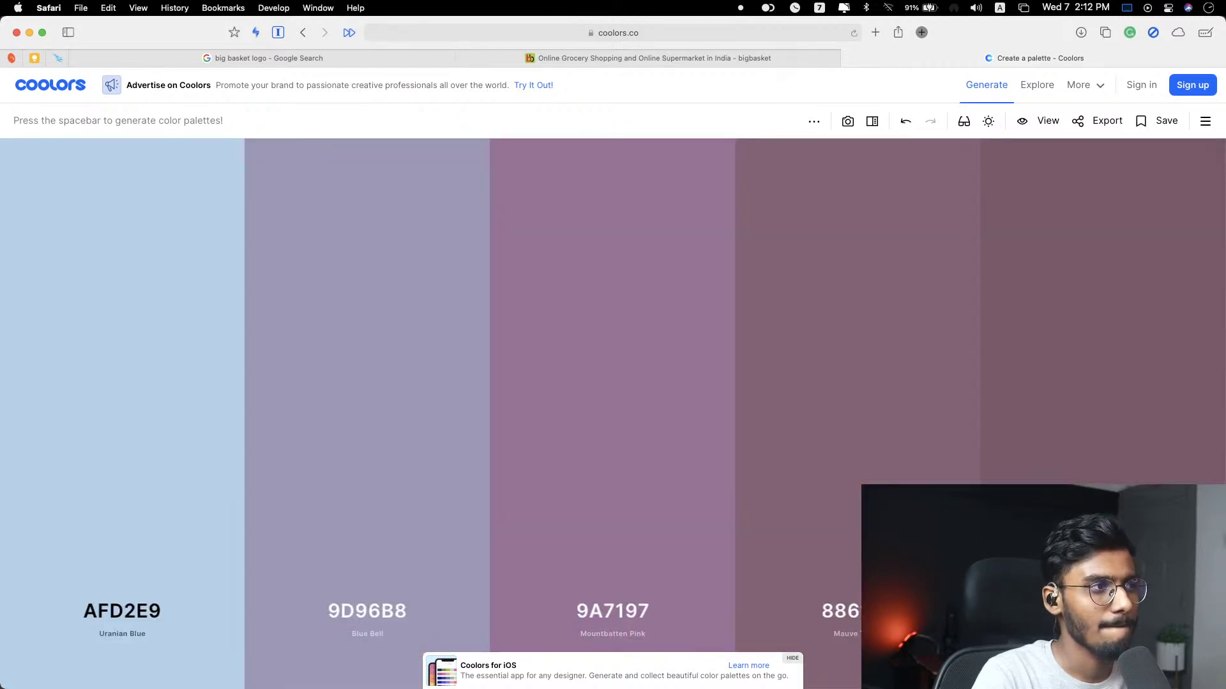
pyautogui.press('space')
pyautogui.press('space')
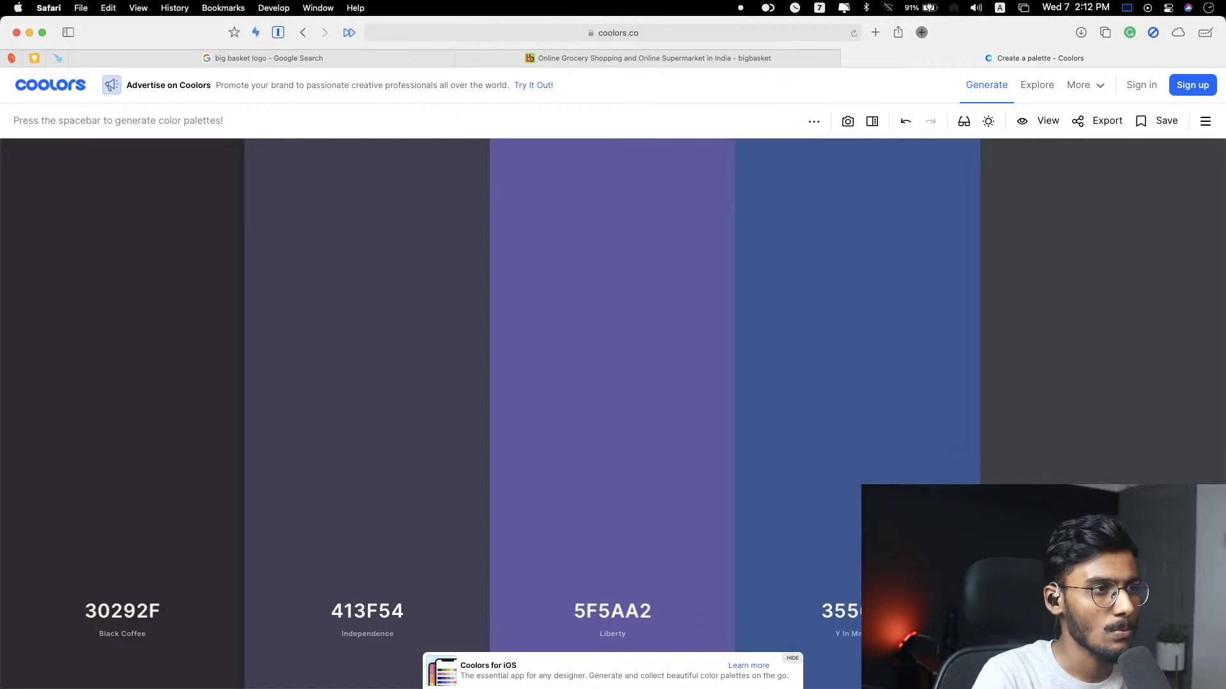
pyautogui.press('space')
pyautogui.press('space')
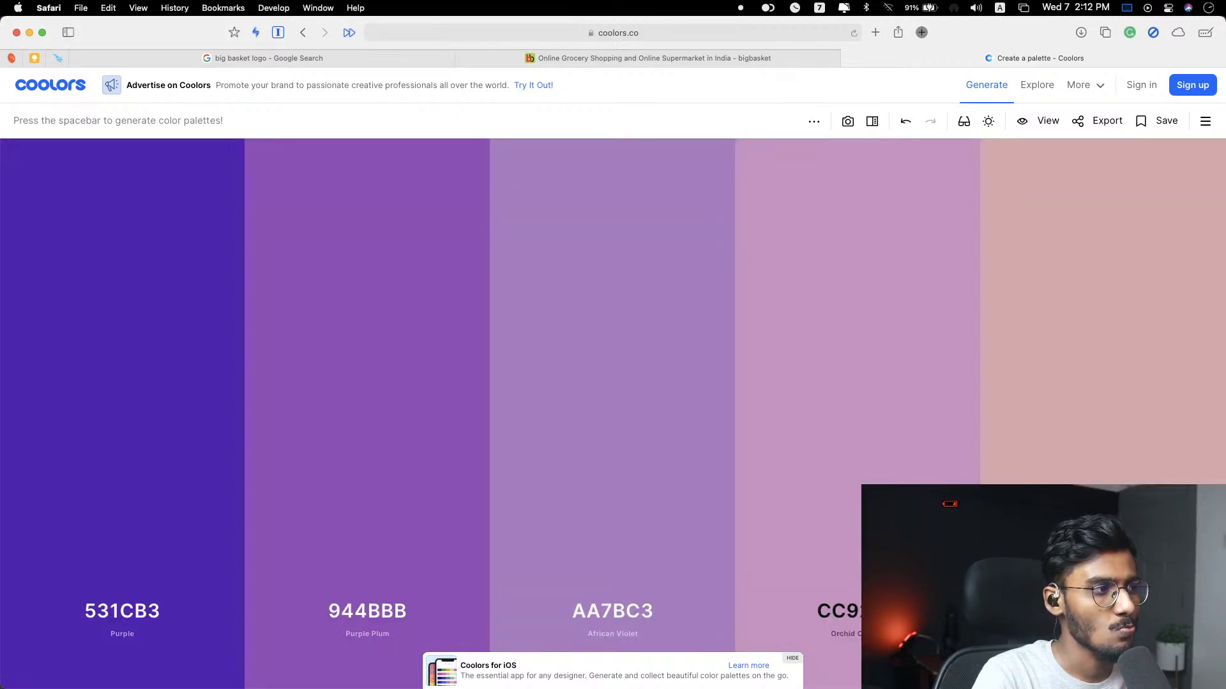
pyautogui.press('space')
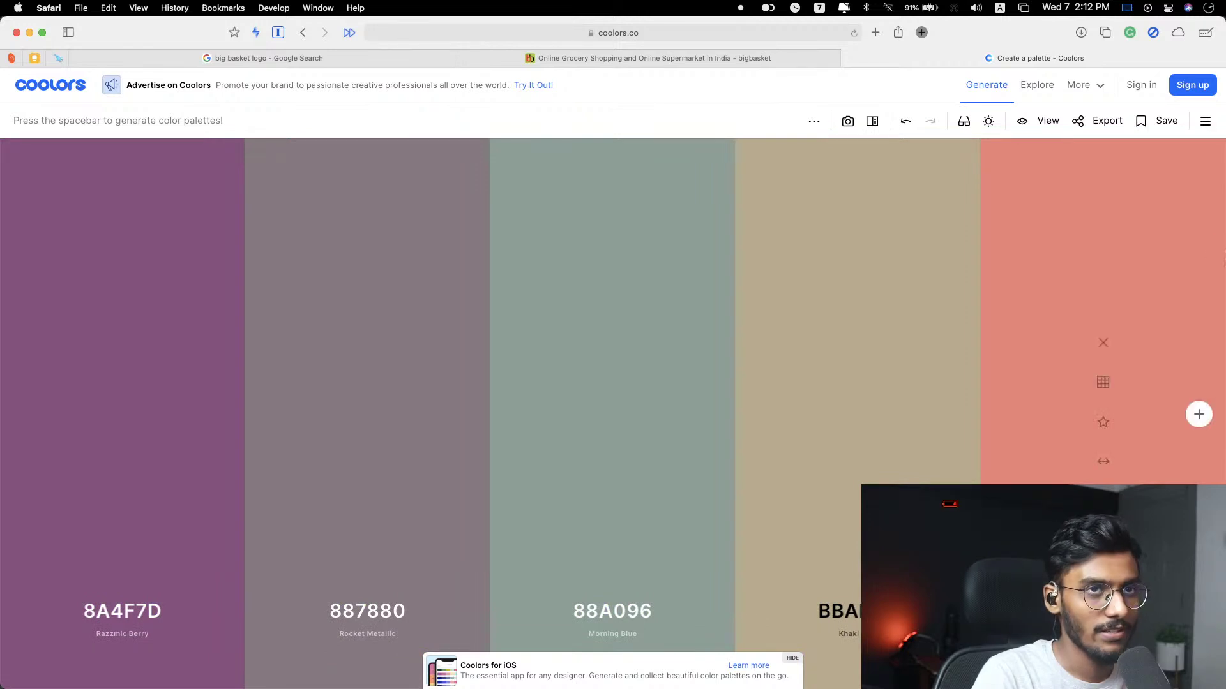
# Step: Switch to Illustrator, nudge the palette image slightly up and move the Big Basket symbol and wordmark straight down, clear of it
pyautogui.click(1207, 332)
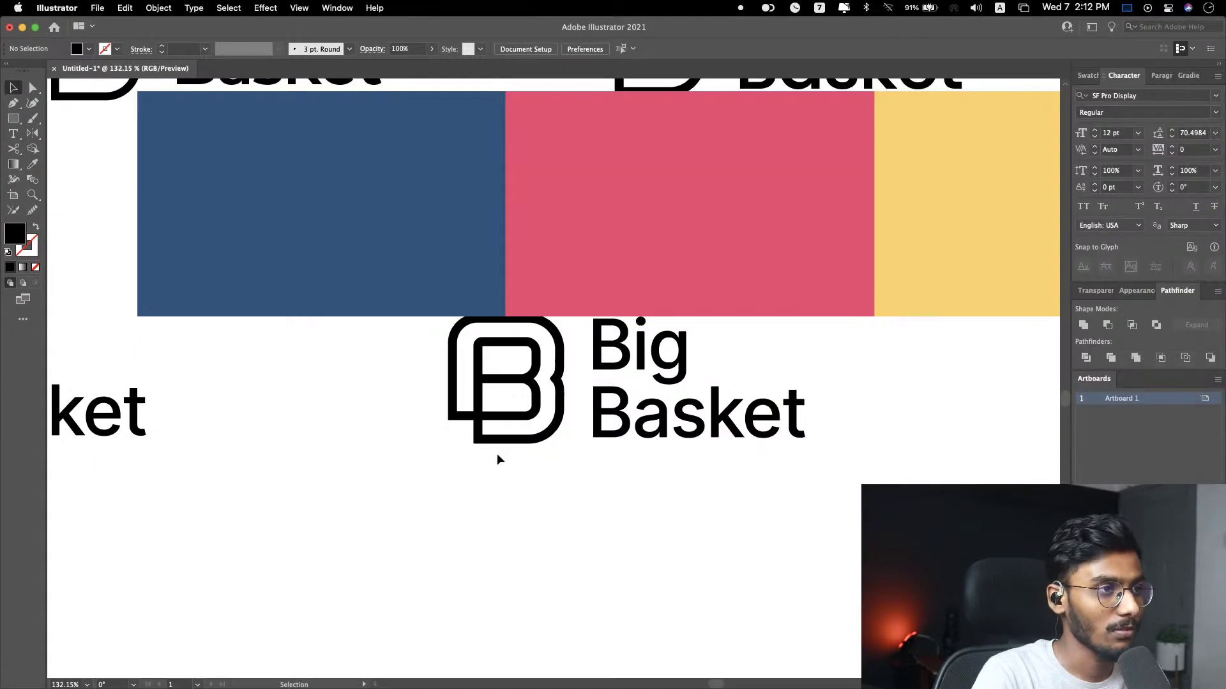
pyautogui.moveTo(507, 286); pyautogui.dragTo(504, 274)
pyautogui.click(403, 376)
pyautogui.scroll(-3, 403, 377)
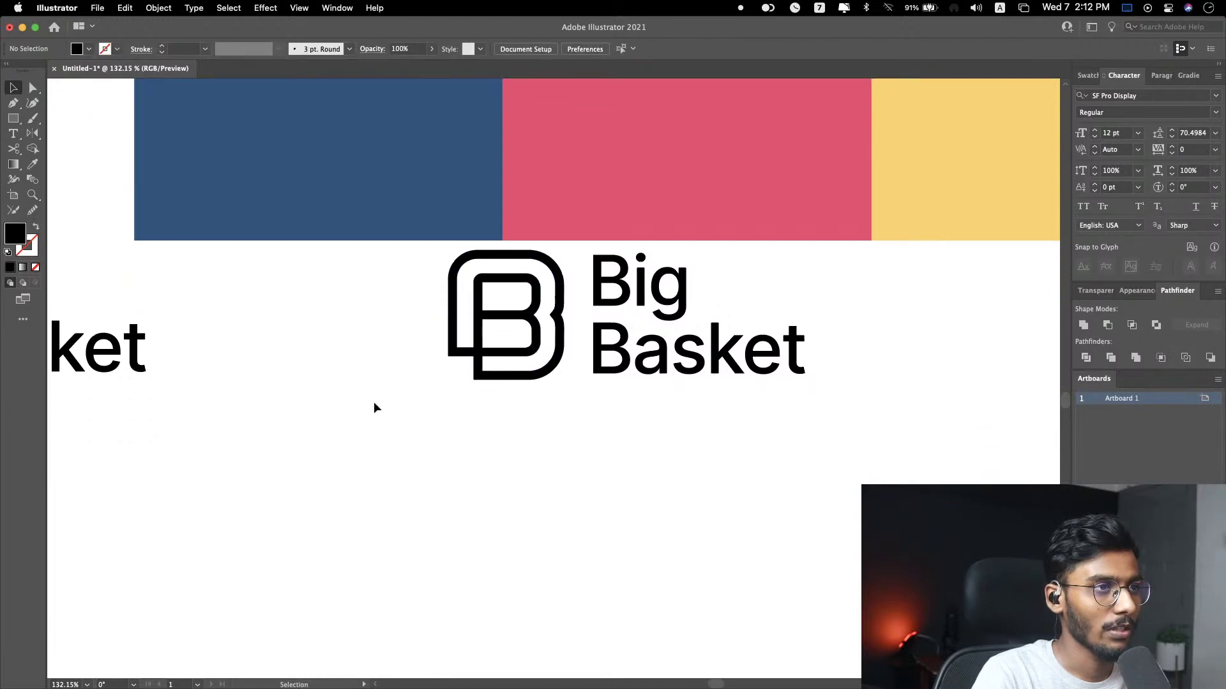
pyautogui.moveTo(418, 407); pyautogui.dragTo(775, 293)
pyautogui.moveTo(689, 351); pyautogui.dragTo(689, 492)
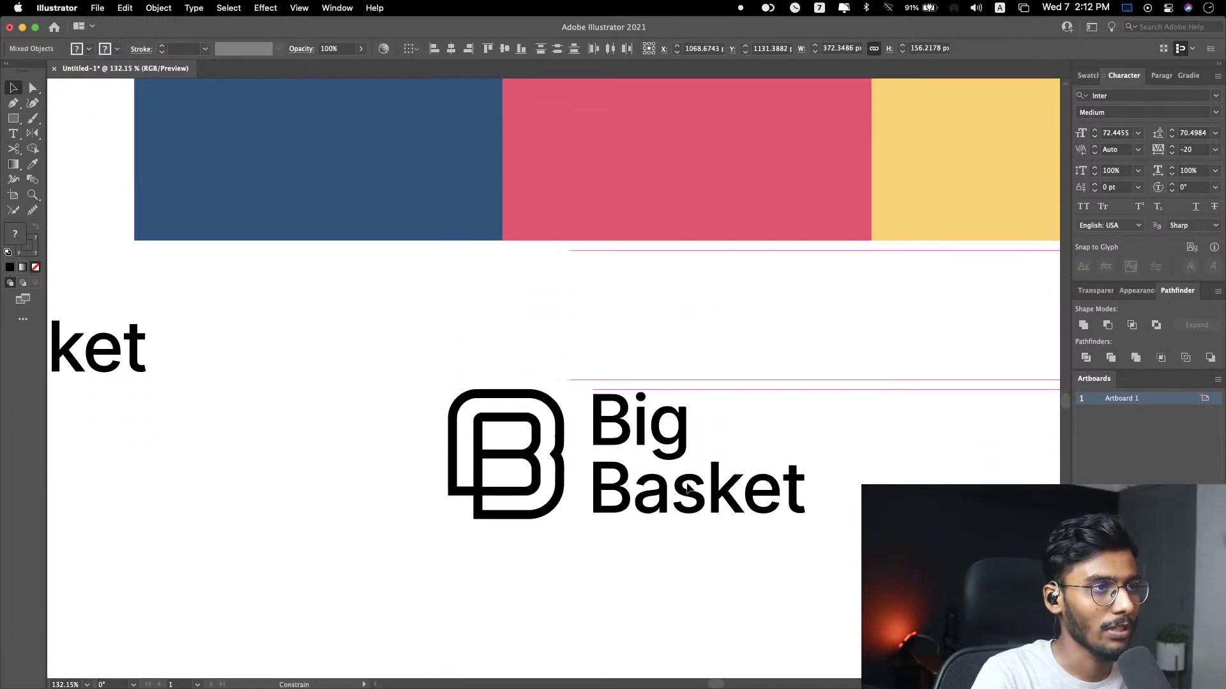
pyautogui.click(819, 396)
pyautogui.scroll(-4, 817, 393)
pyautogui.scroll(-2, 821, 362)
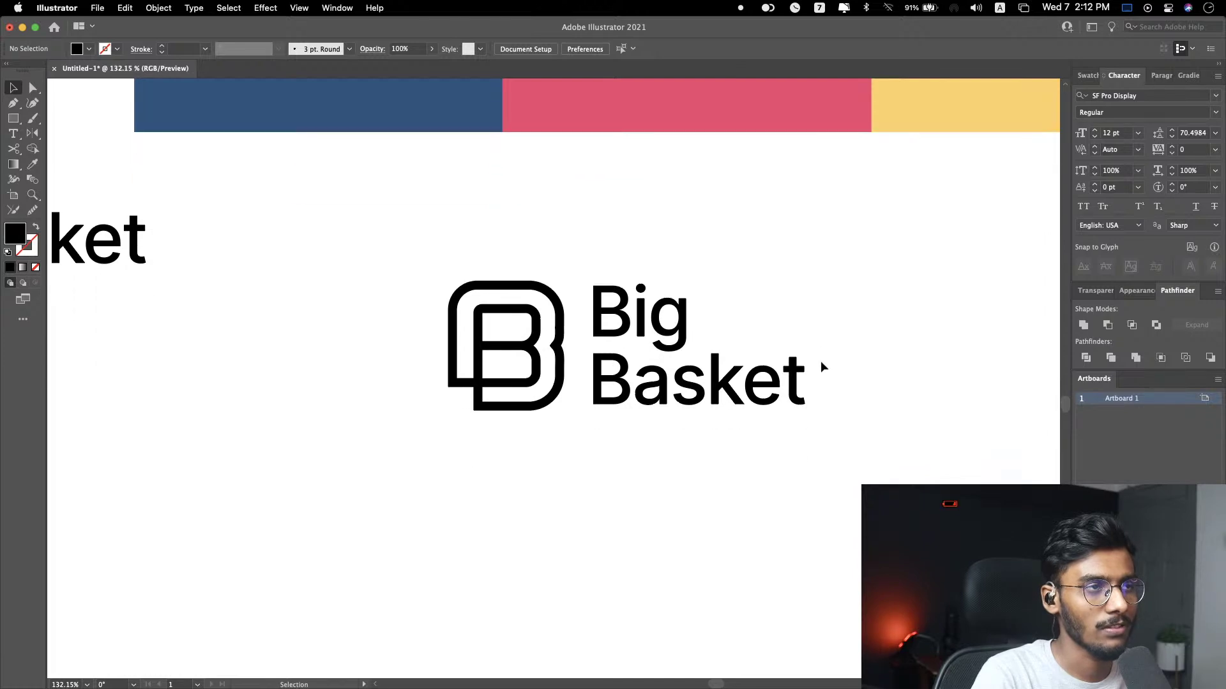
# Step: Switch to Safari, generate two more Coolors palettes and undo the last one to restore the black-to-green palette starting with 020202
pyautogui.moveTo(1209, 235)
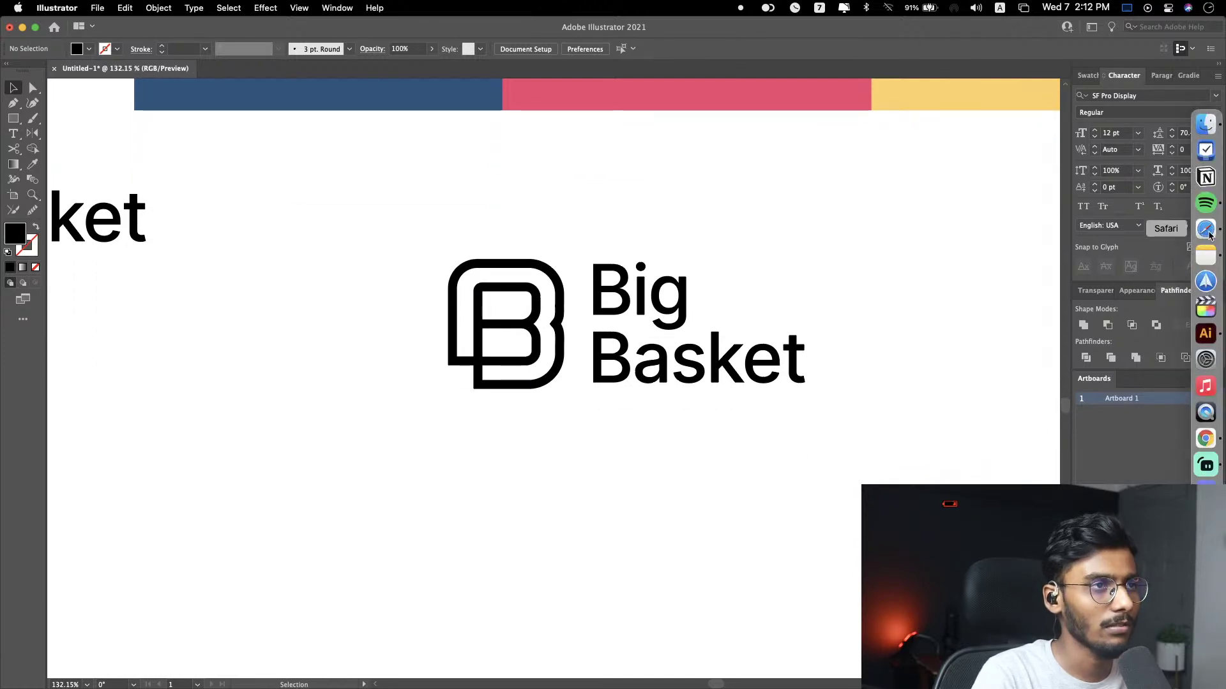
pyautogui.click(1209, 235)
pyautogui.press('space')
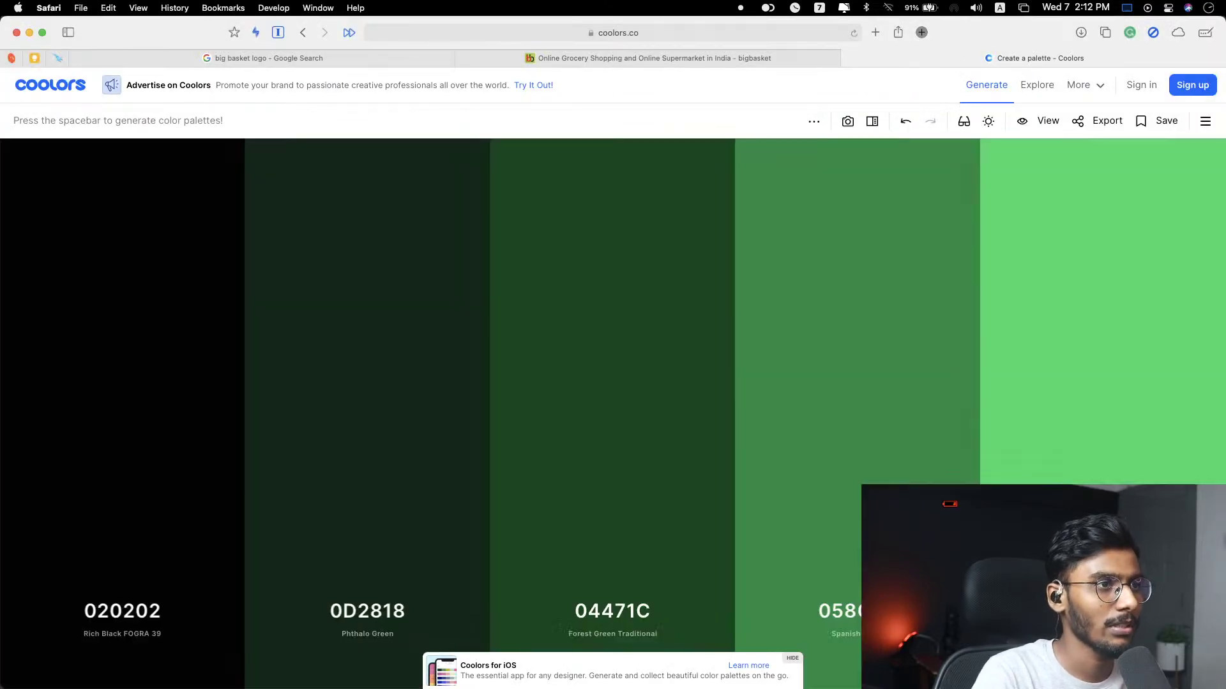
pyautogui.press('space')
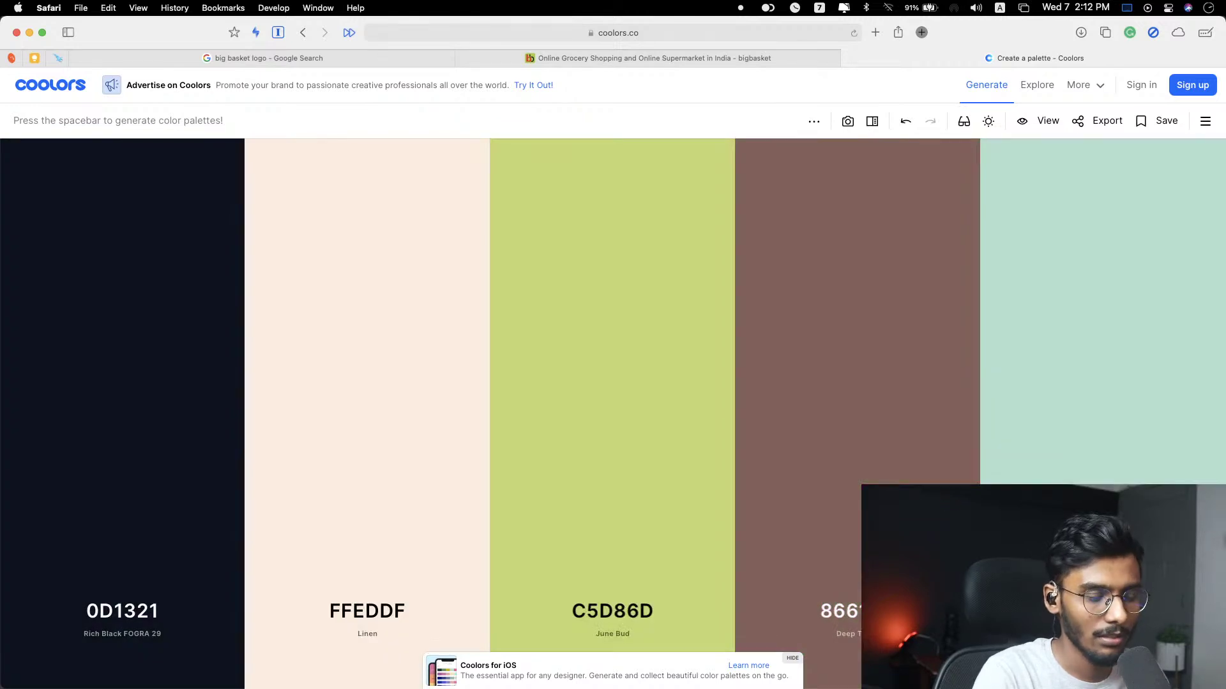
pyautogui.hotkey('ctrl', 'z')
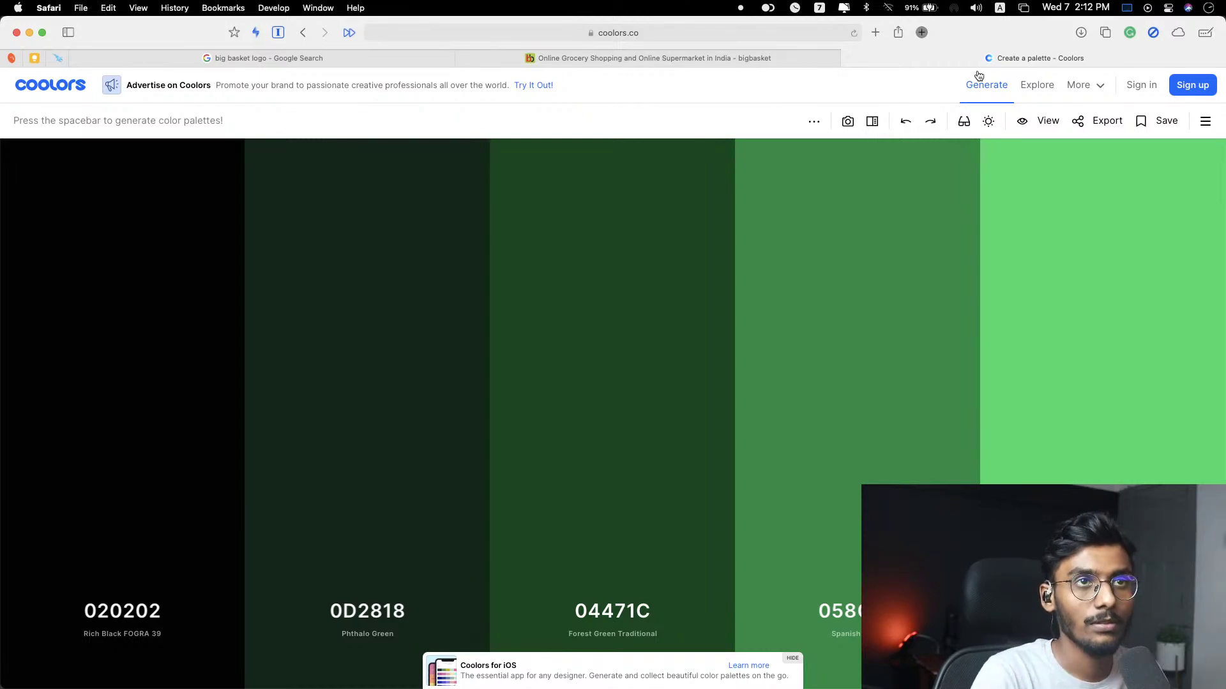
# Step: Open Instagram in a new browser tab, search for "ui.colo" and open the ui.colour profile
pyautogui.press('super+t')
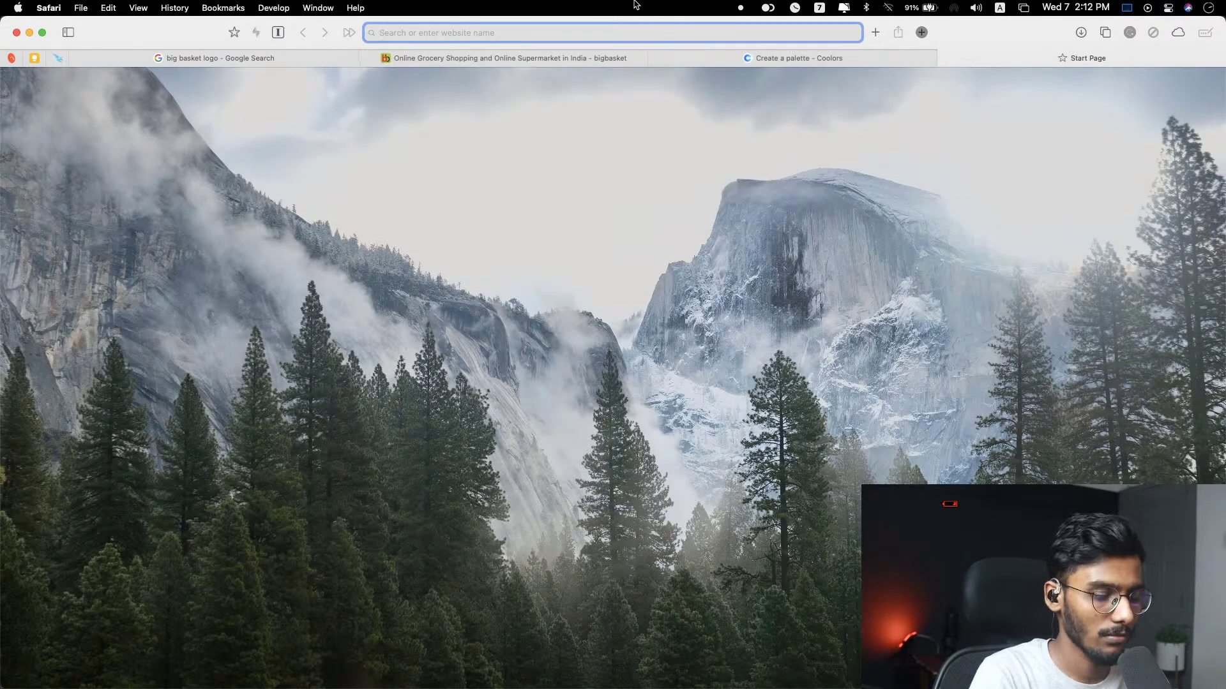
pyautogui.write('insta')
pyautogui.press('Return')
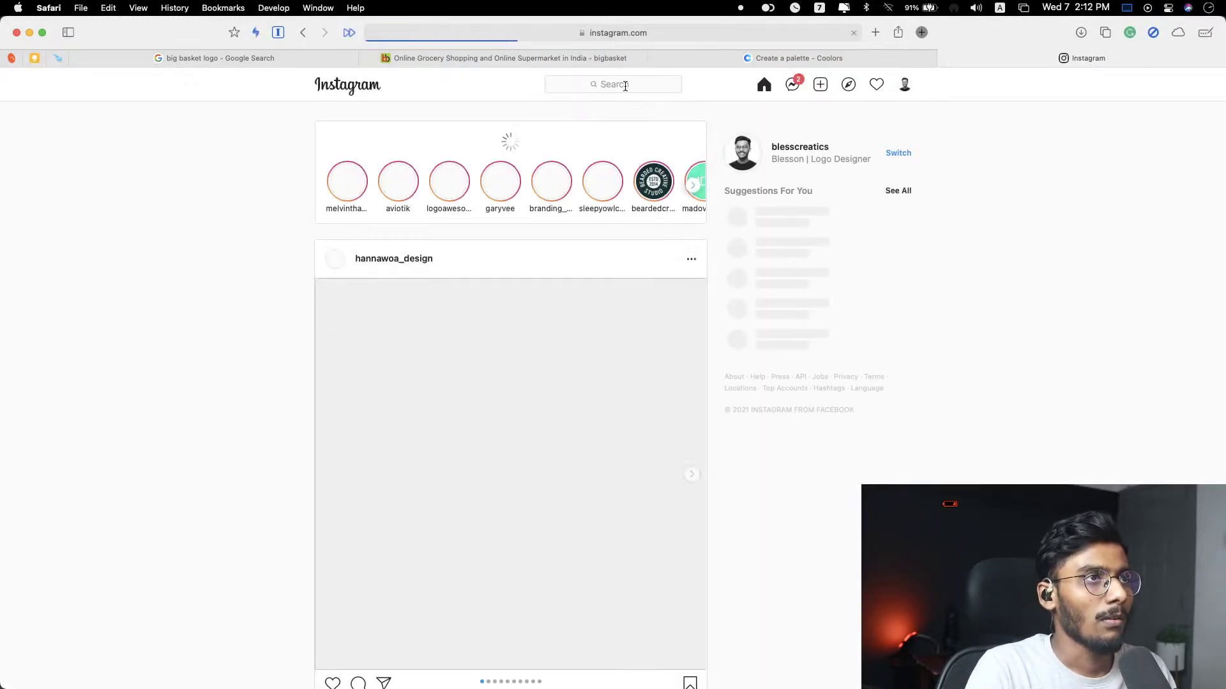
pyautogui.click(625, 84)
pyautogui.write('ui.colo')
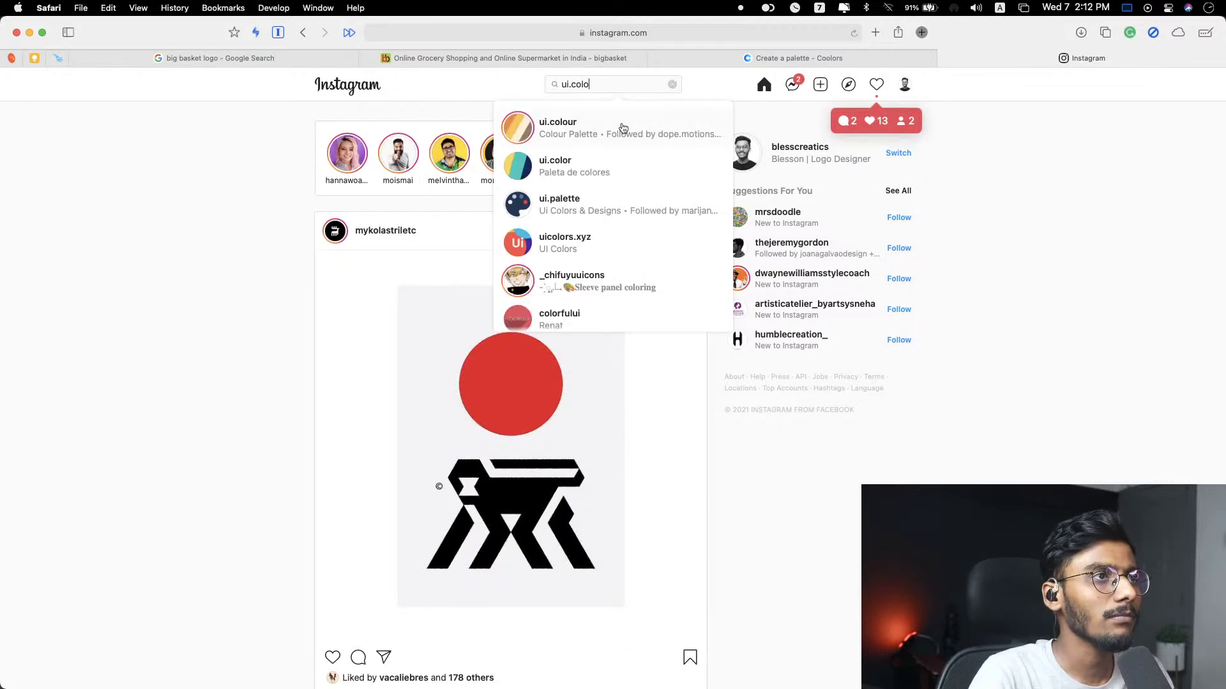
pyautogui.click(613, 129)
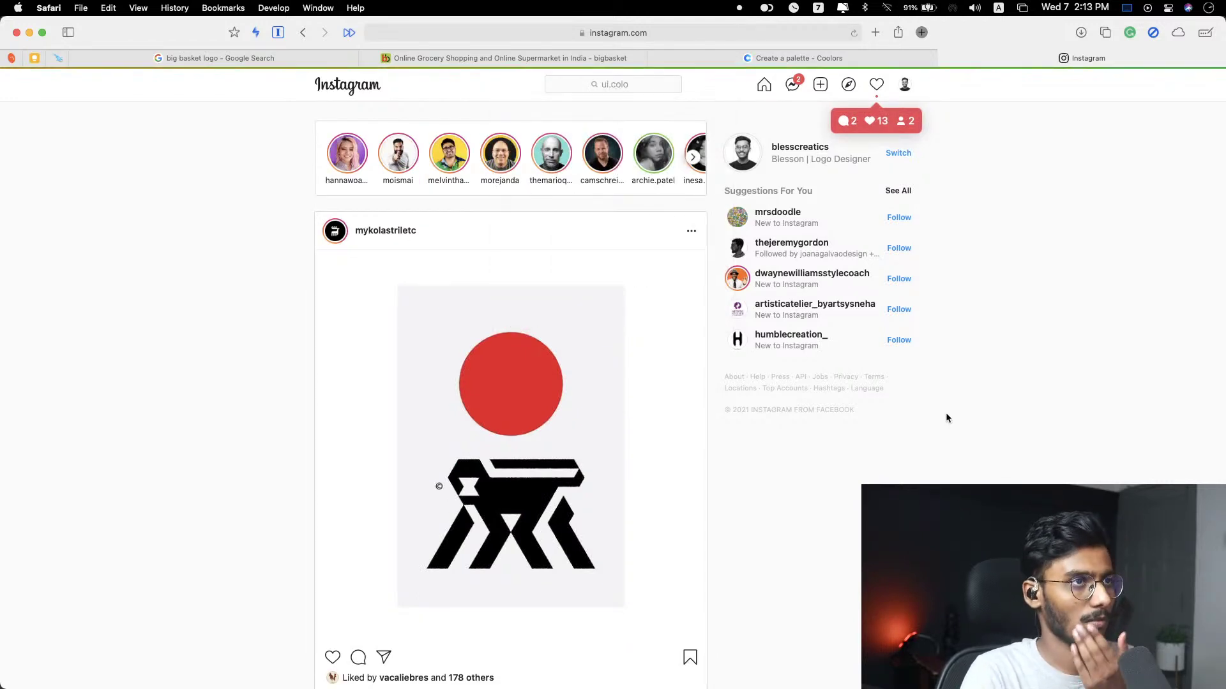
# Step: Examine the ui.colour profile's palette posts for colour combinations that could suit the Big Basket logo
pyautogui.scroll(-5, 971, 344)
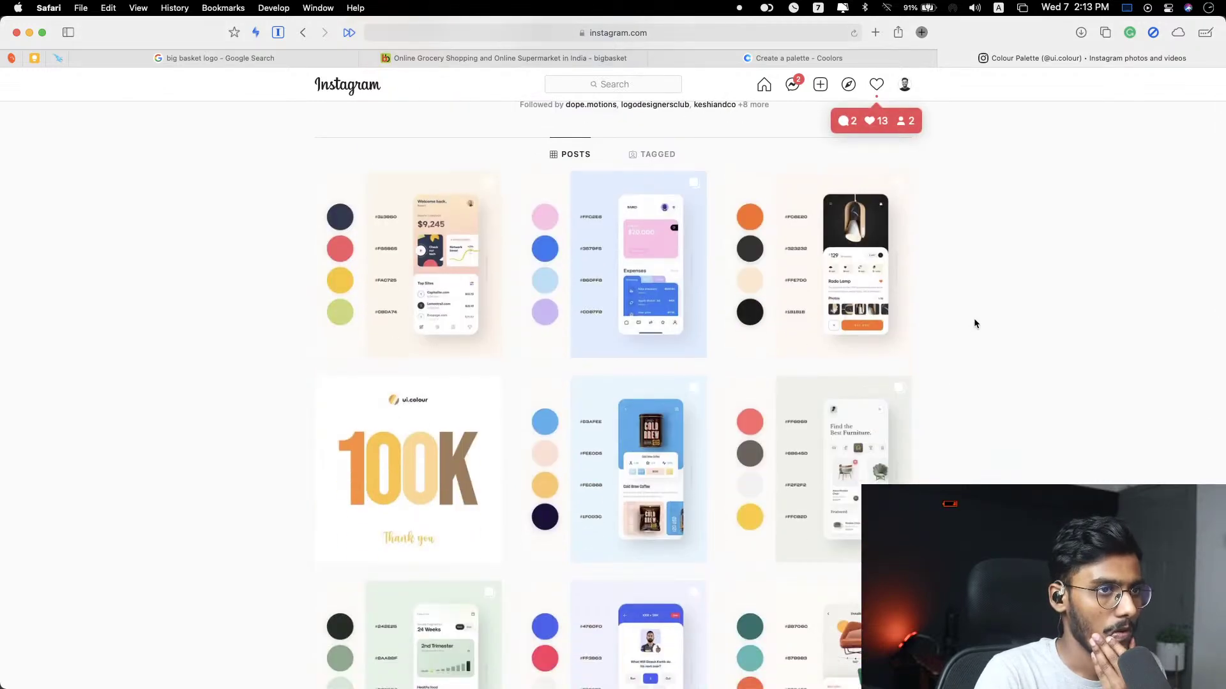
pyautogui.scroll(-10, 974, 324)
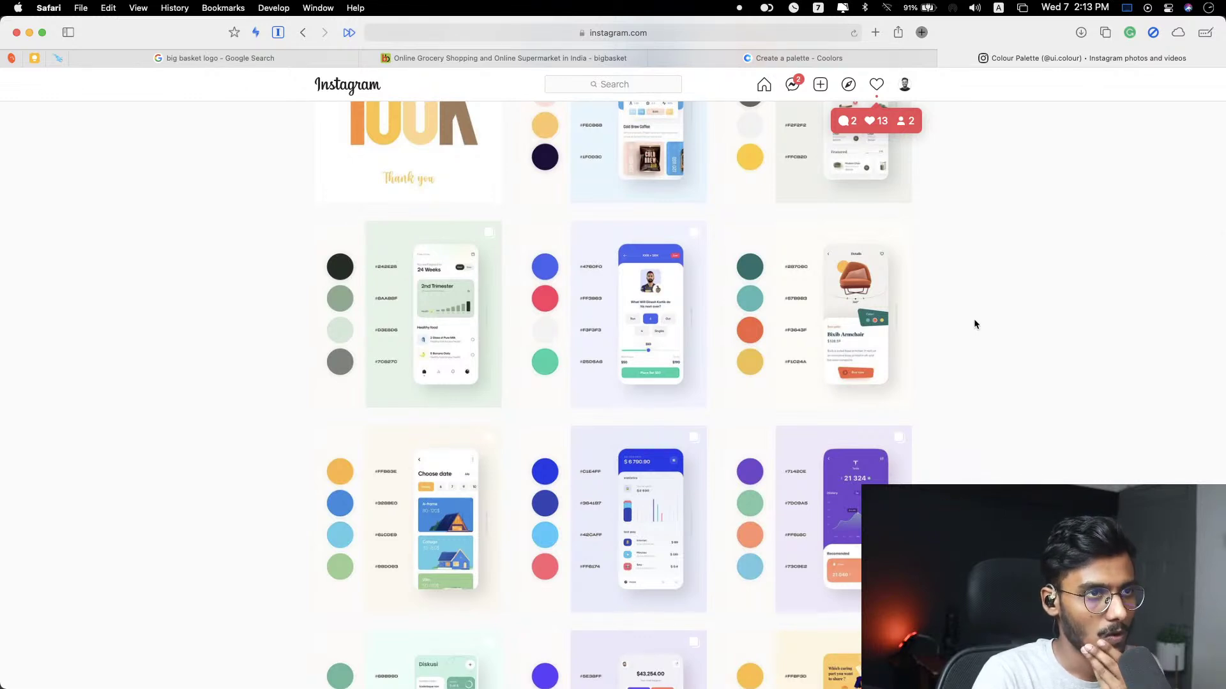
pyautogui.scroll(-3, 975, 319)
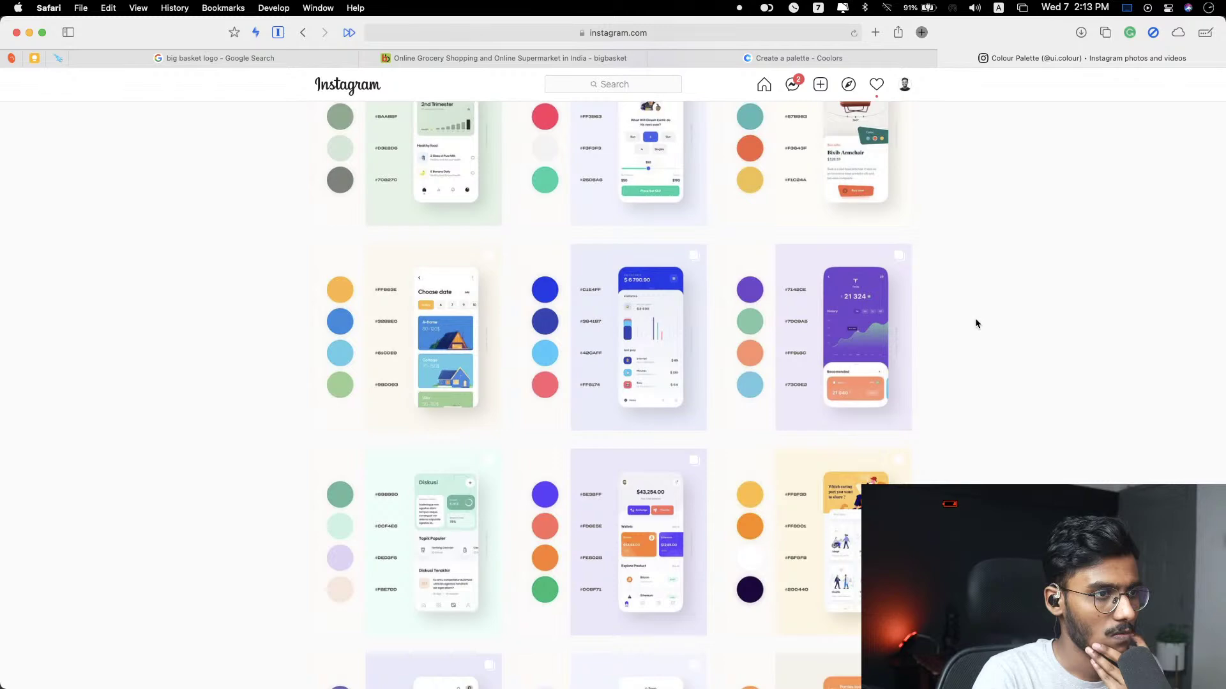
pyautogui.scroll(-3, 976, 321)
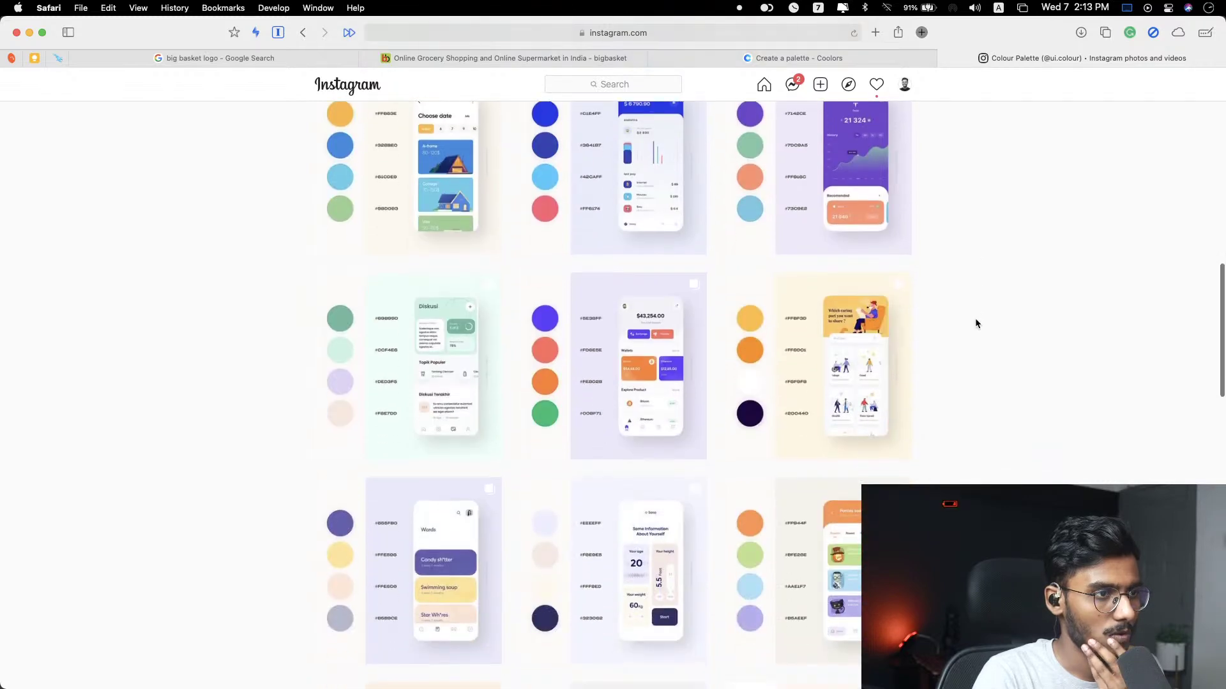
pyautogui.scroll(2, 975, 322)
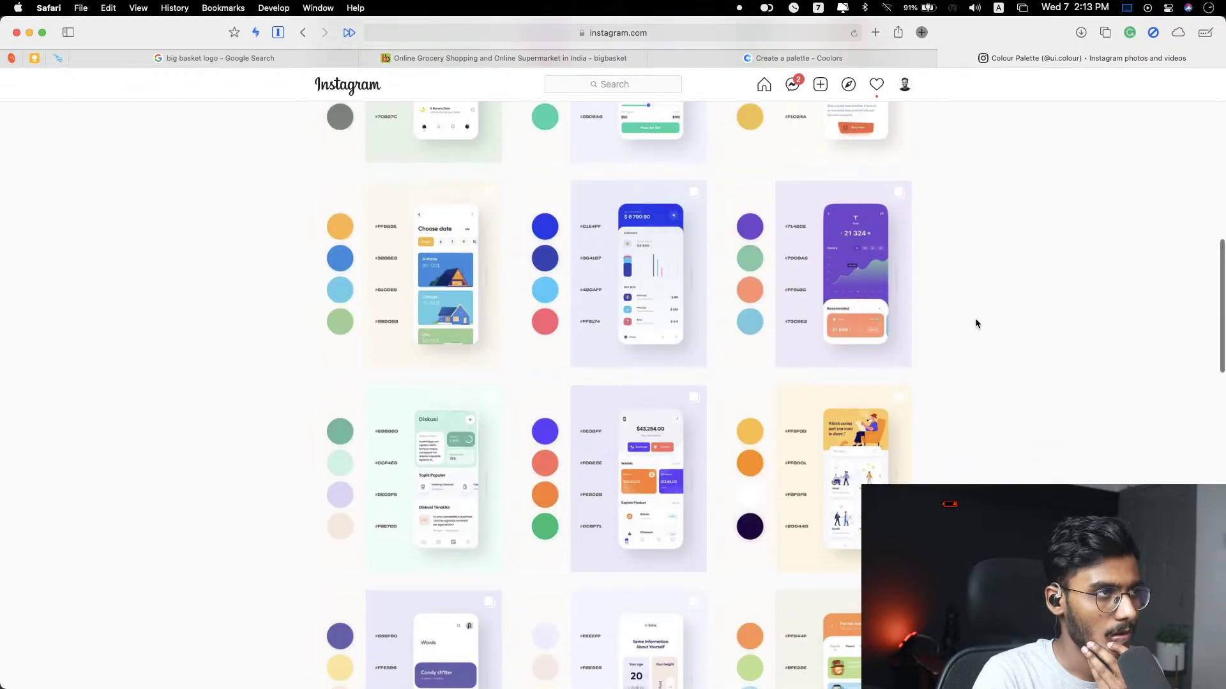
pyautogui.scroll(2, 975, 323)
pyautogui.scroll(-3, 975, 323)
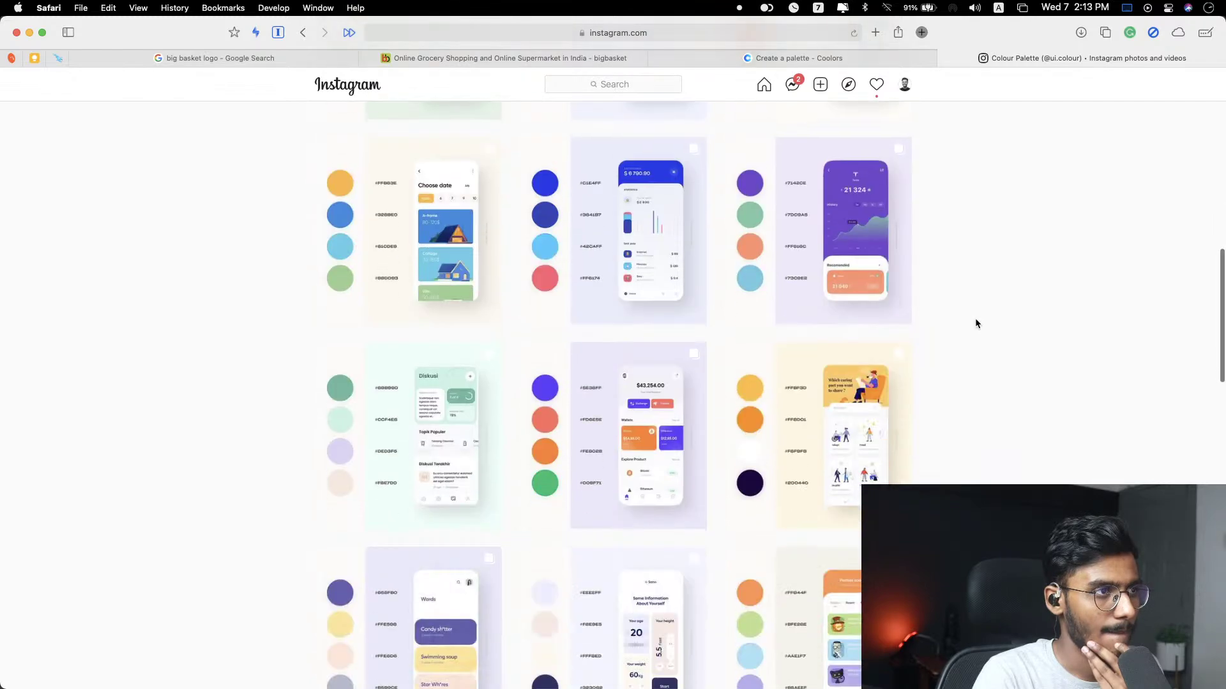
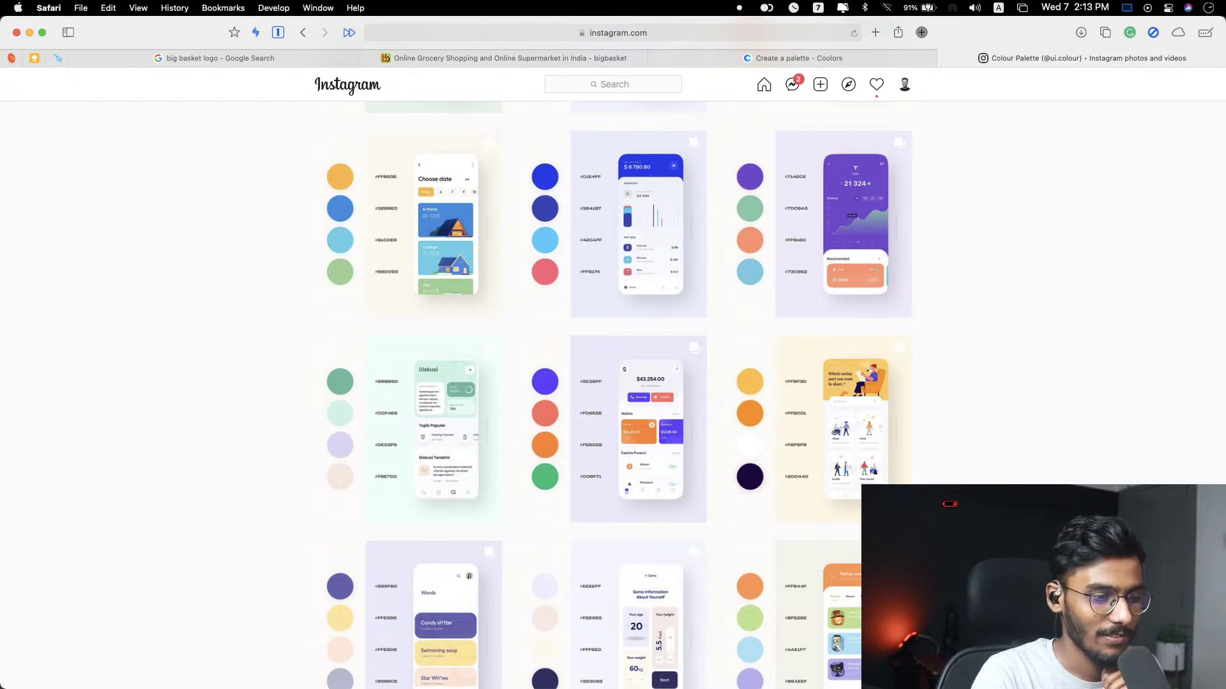
pyautogui.scroll(-4, 998, 362)
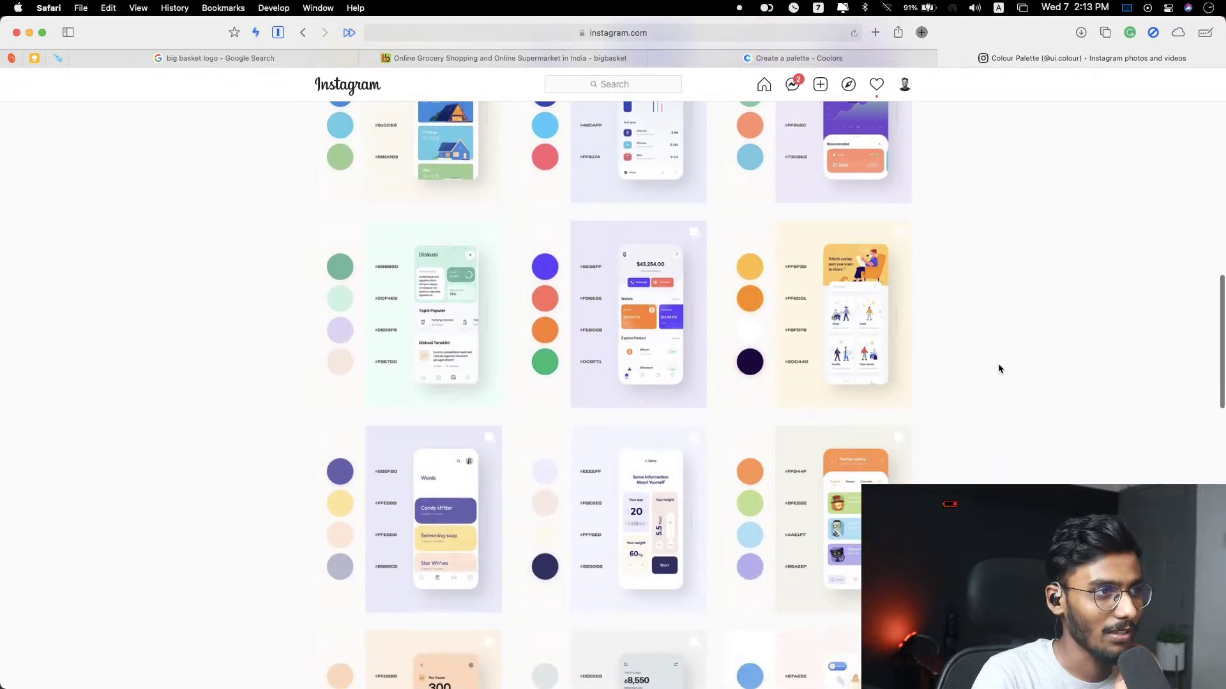
pyautogui.scroll(-10, 998, 369)
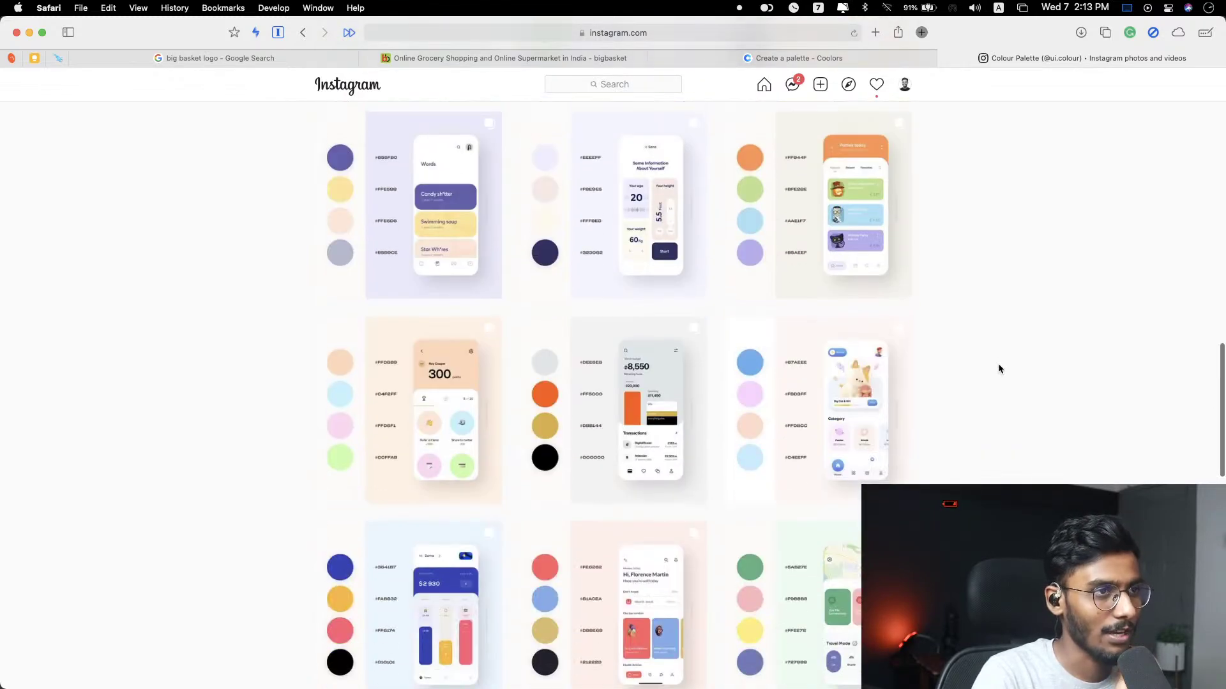
pyautogui.scroll(-9, 999, 369)
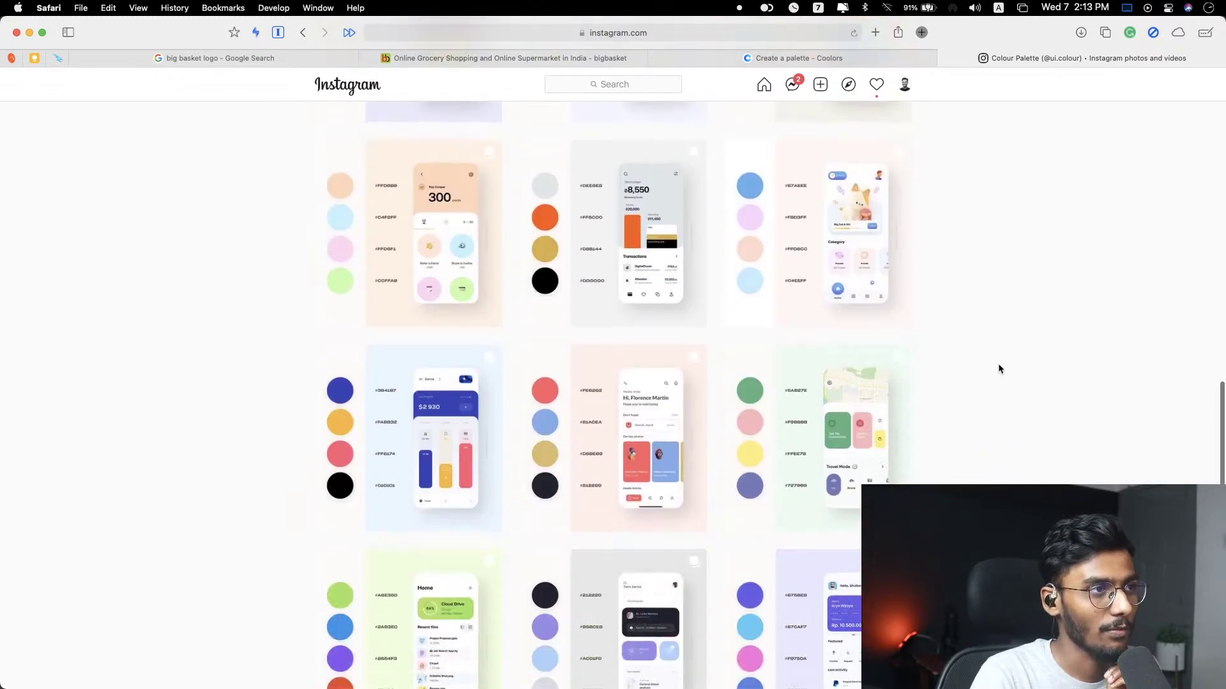
pyautogui.scroll(-7, 997, 368)
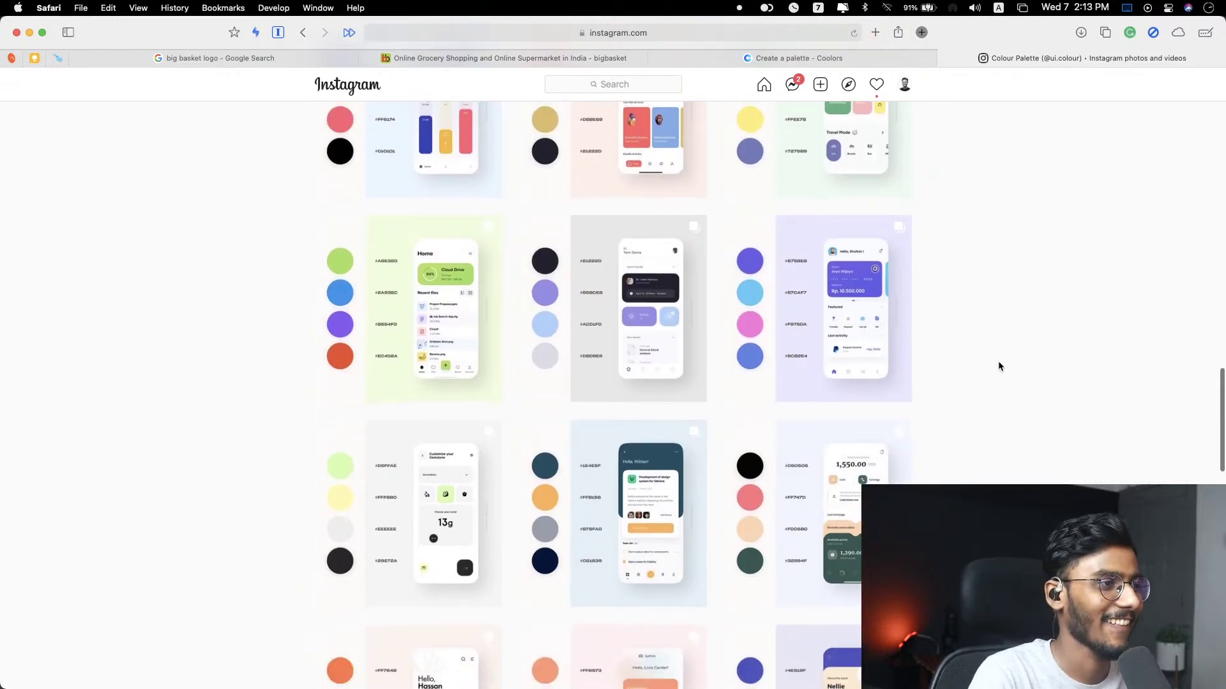
# Step: Go back through the newer ui.colour posts and view the armchair app post's teal, orange and yellow palette up close
pyautogui.scroll(6, 999, 366)
pyautogui.scroll(18, 999, 365)
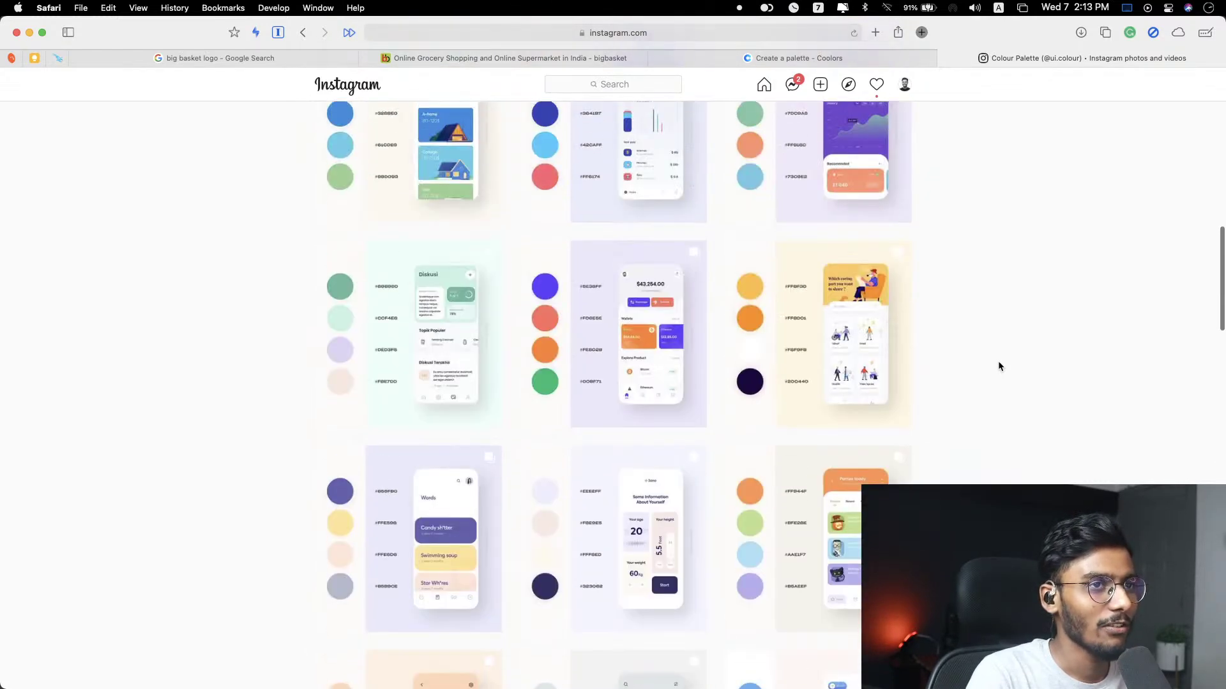
pyautogui.scroll(8, 998, 365)
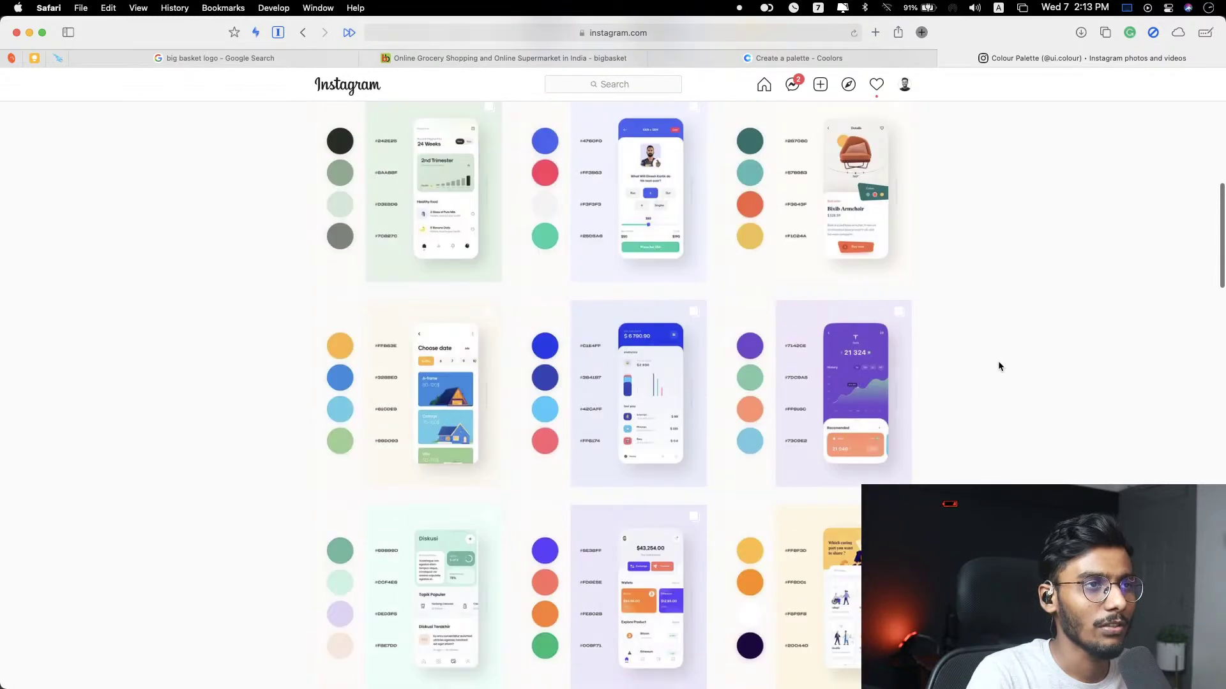
pyautogui.scroll(-4, 999, 366)
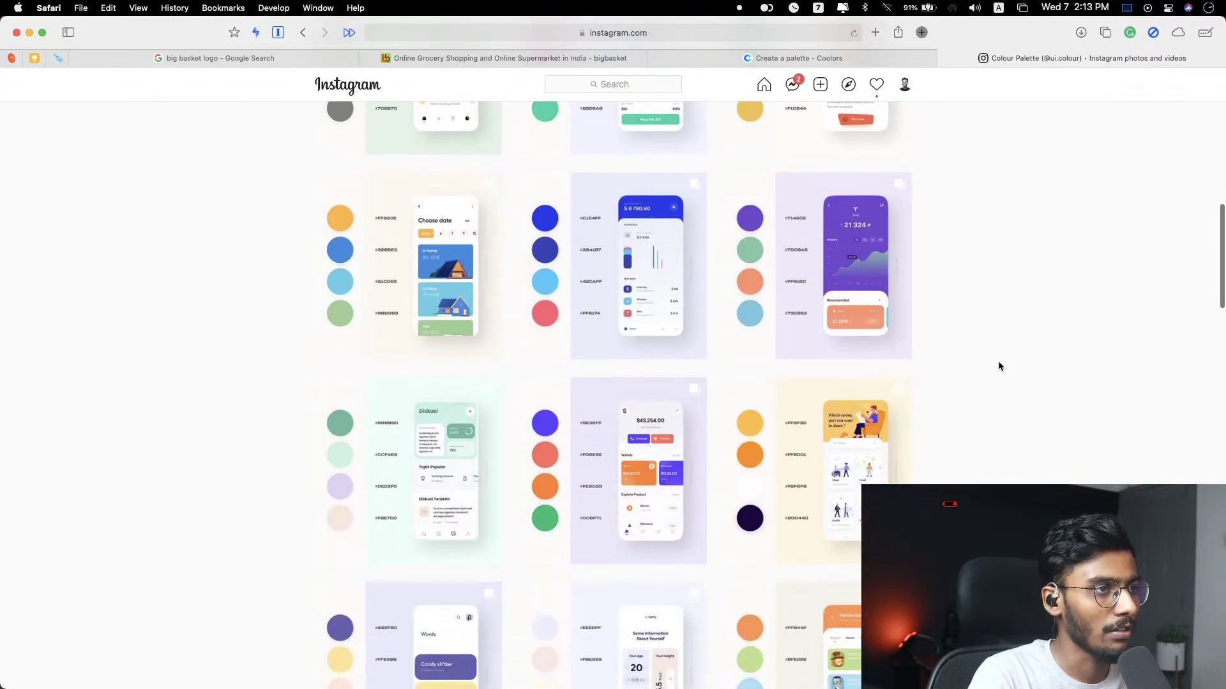
pyautogui.scroll(-3, 999, 366)
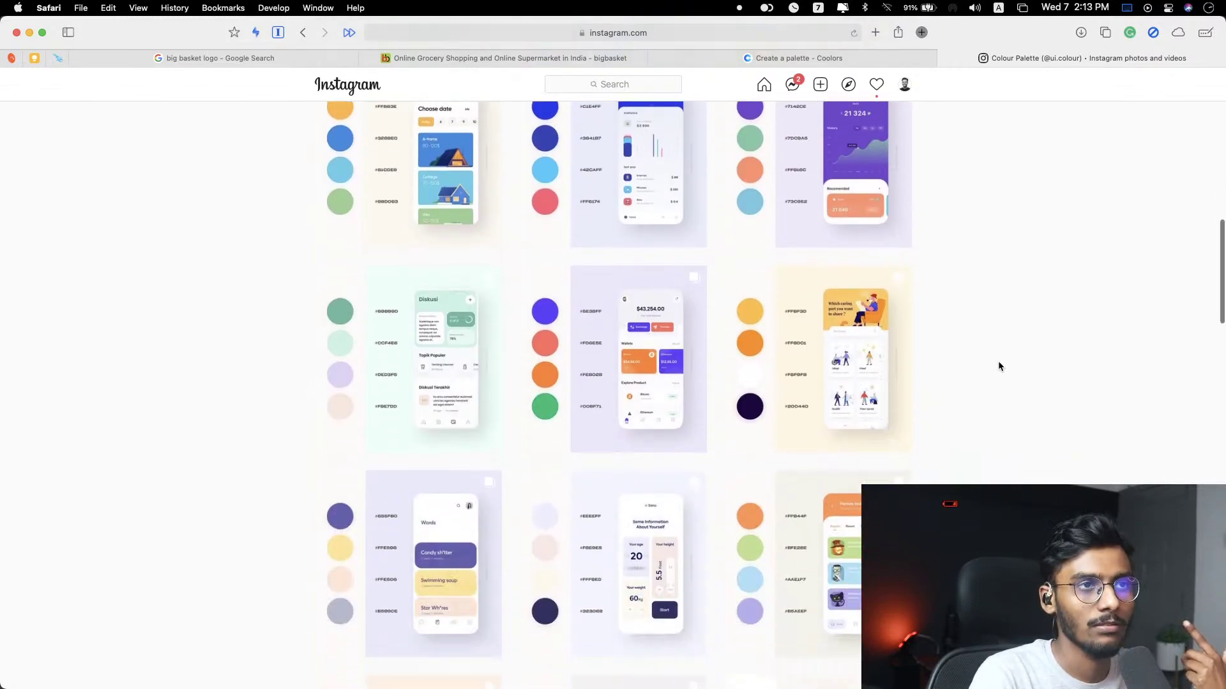
pyautogui.scroll(-4, 999, 366)
pyautogui.scroll(8, 999, 364)
pyautogui.scroll(8, 999, 365)
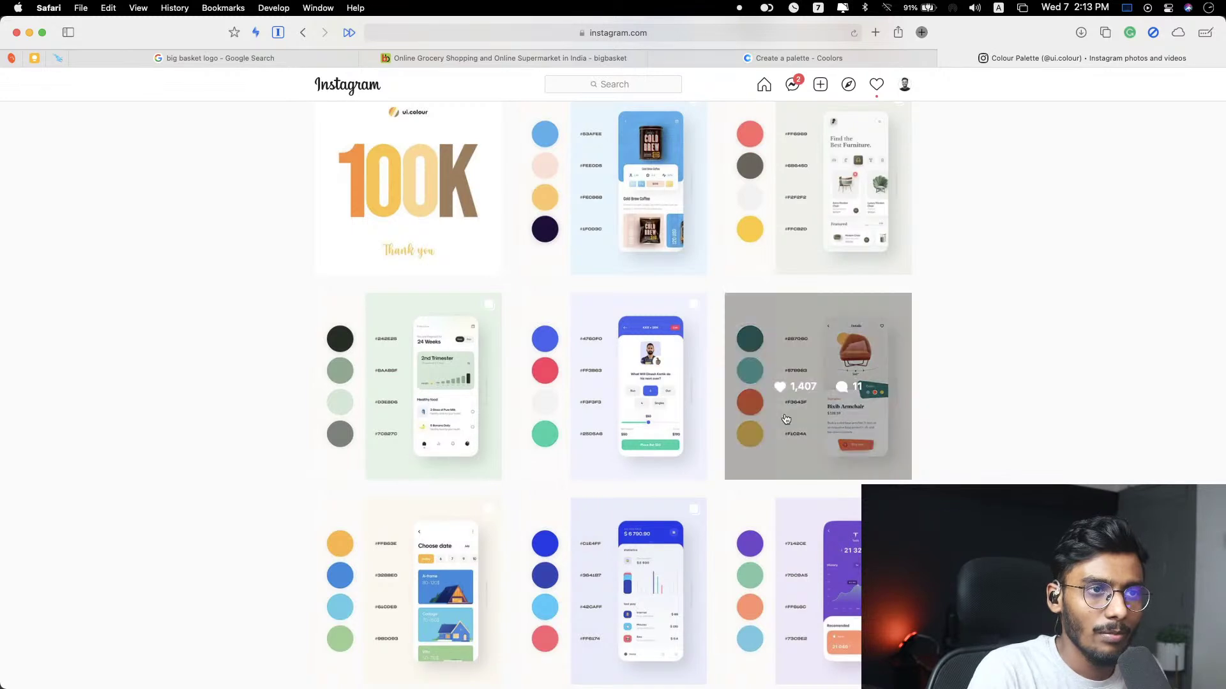
pyautogui.click(824, 390)
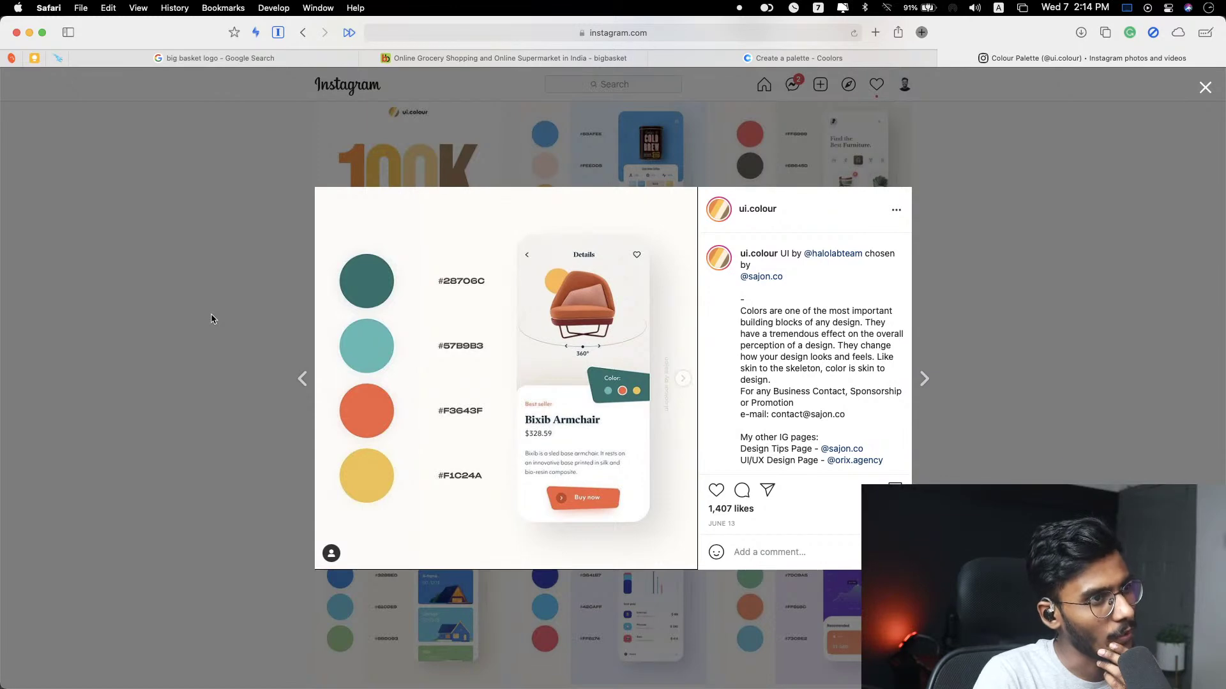
pyautogui.click(219, 310)
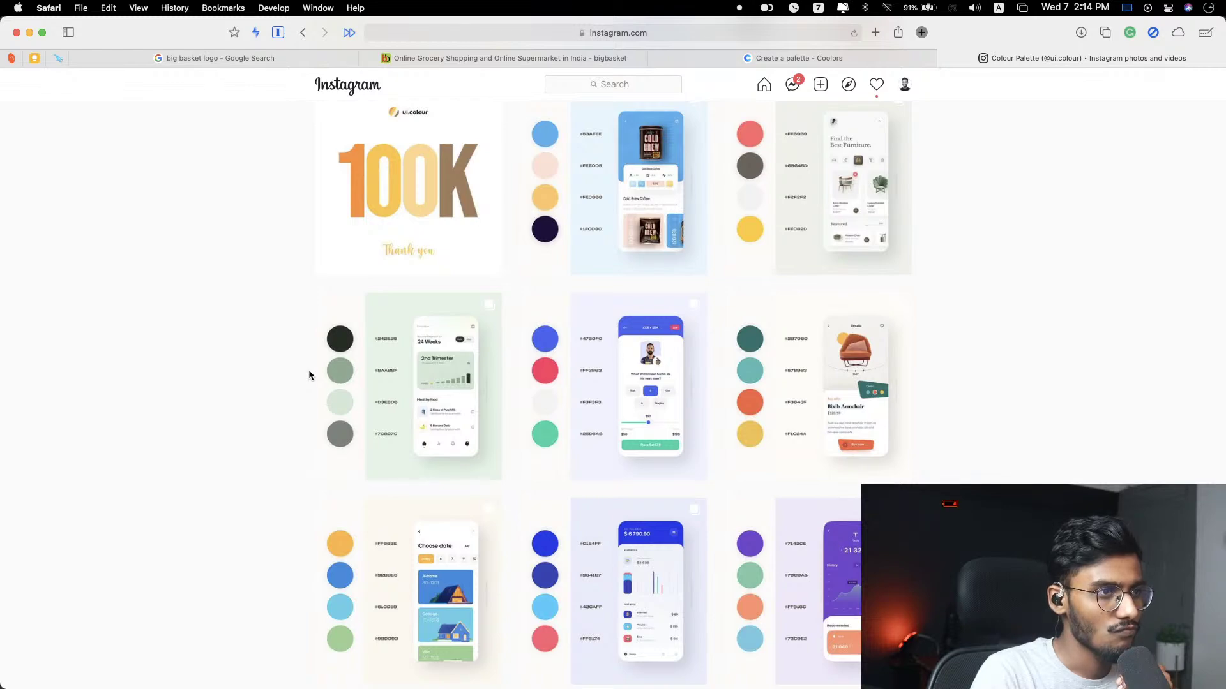
# Step: Scan the ui.colour posts again from the newest and continue down to older palettes for more brand colour options
pyautogui.scroll(10, 308, 370)
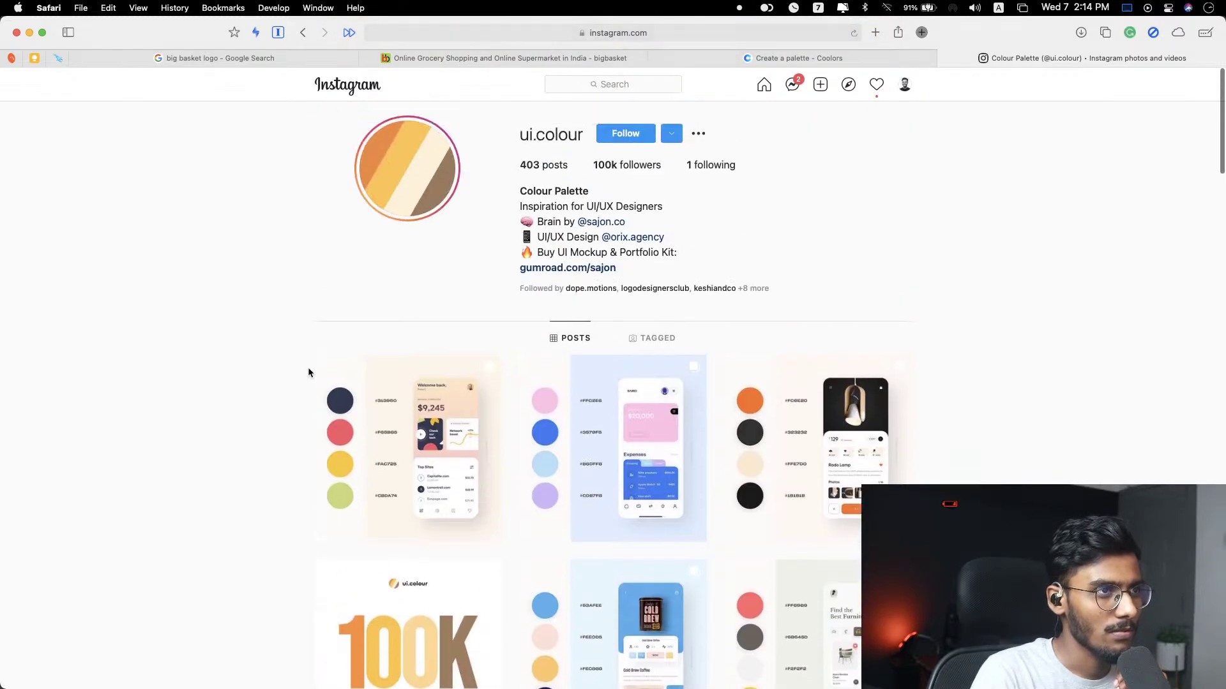
pyautogui.scroll(-12, 308, 368)
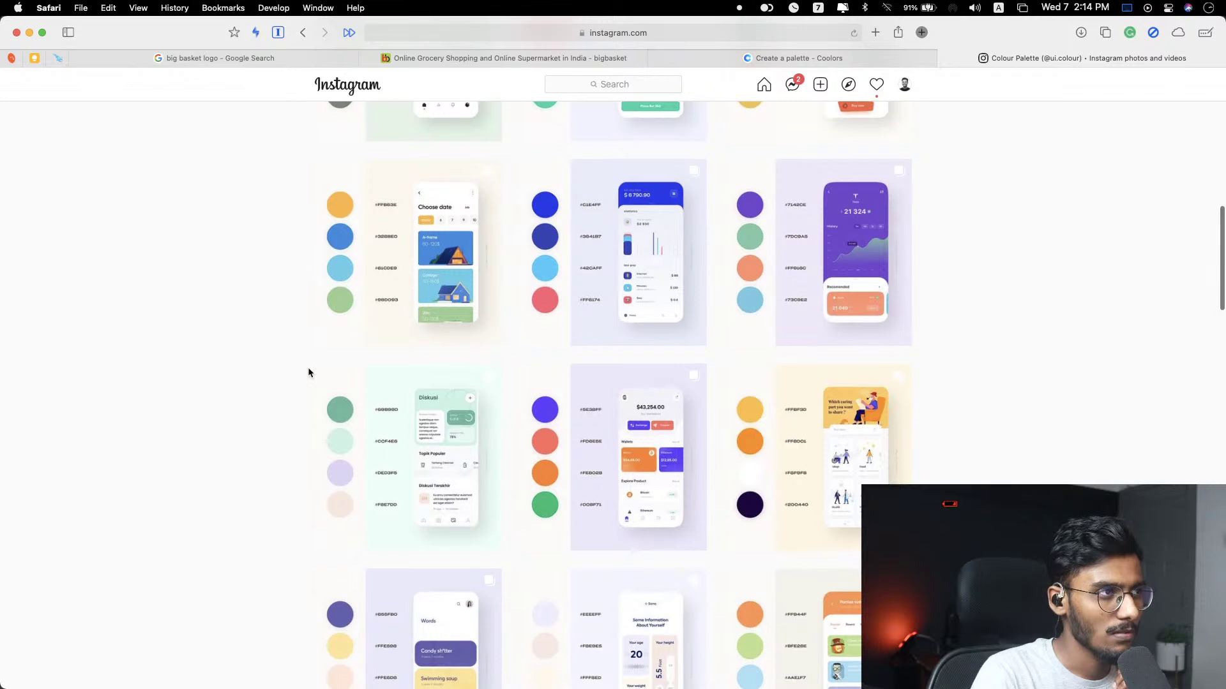
pyautogui.scroll(-1, 307, 373)
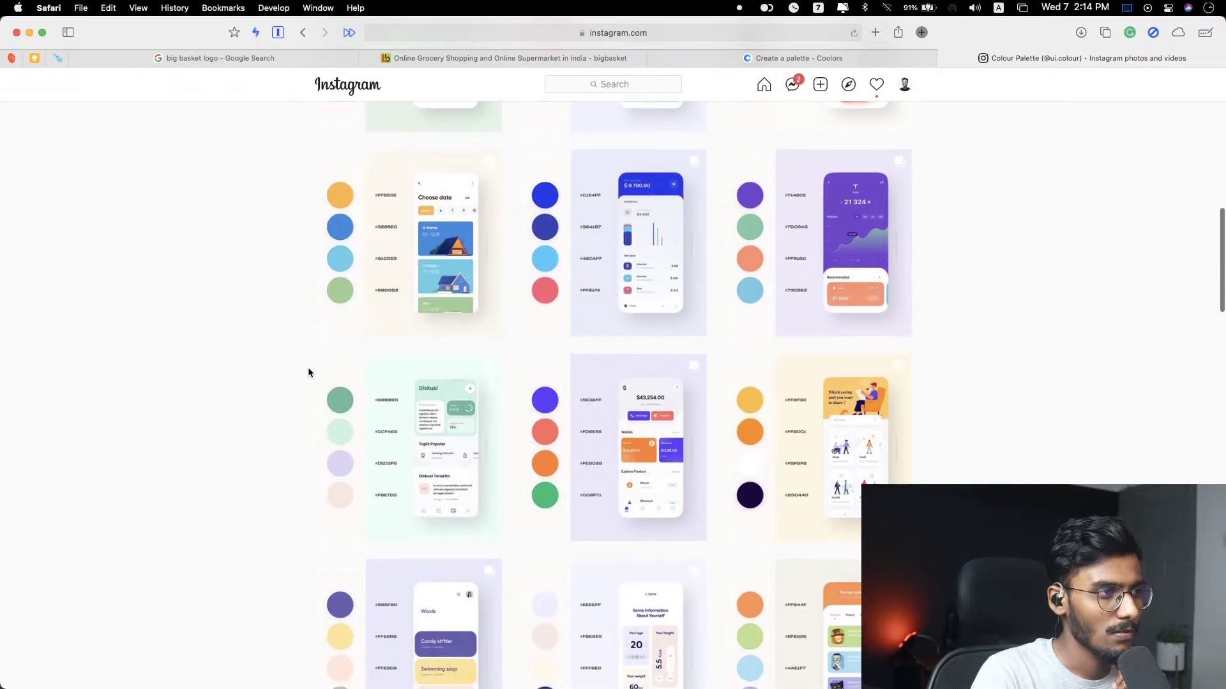
pyautogui.scroll(-3, 308, 372)
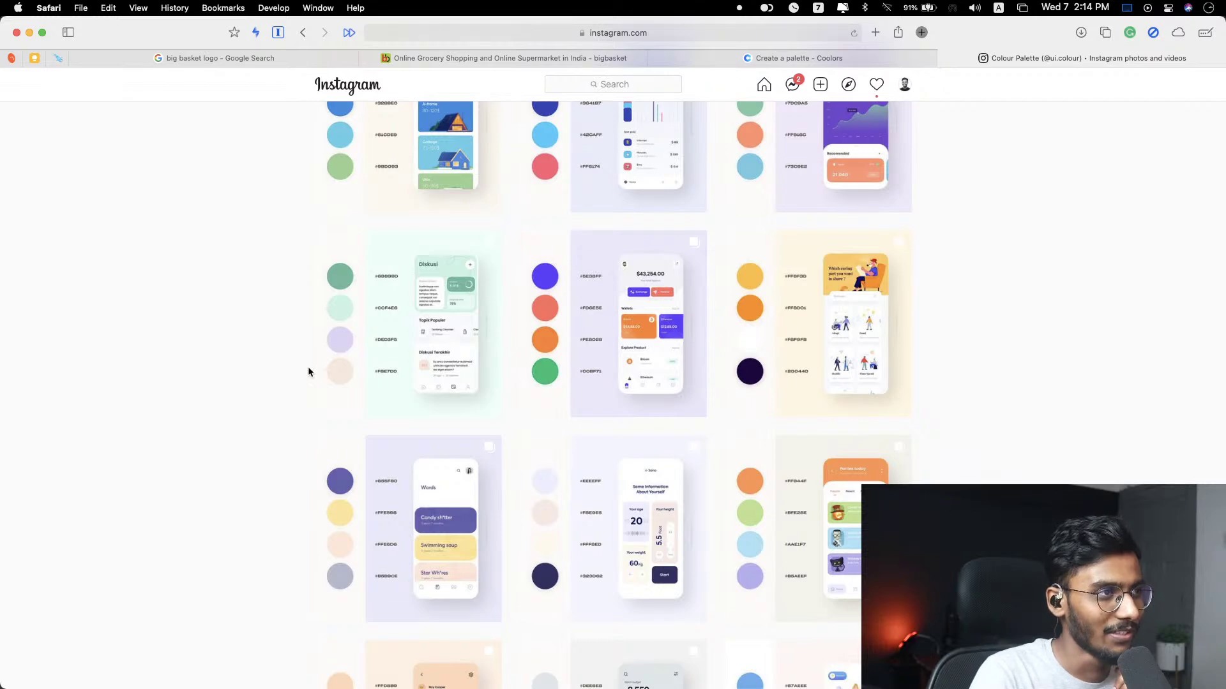
pyautogui.scroll(-4, 307, 373)
pyautogui.moveTo(1215, 300)
pyautogui.scroll(-10, 1089, 302)
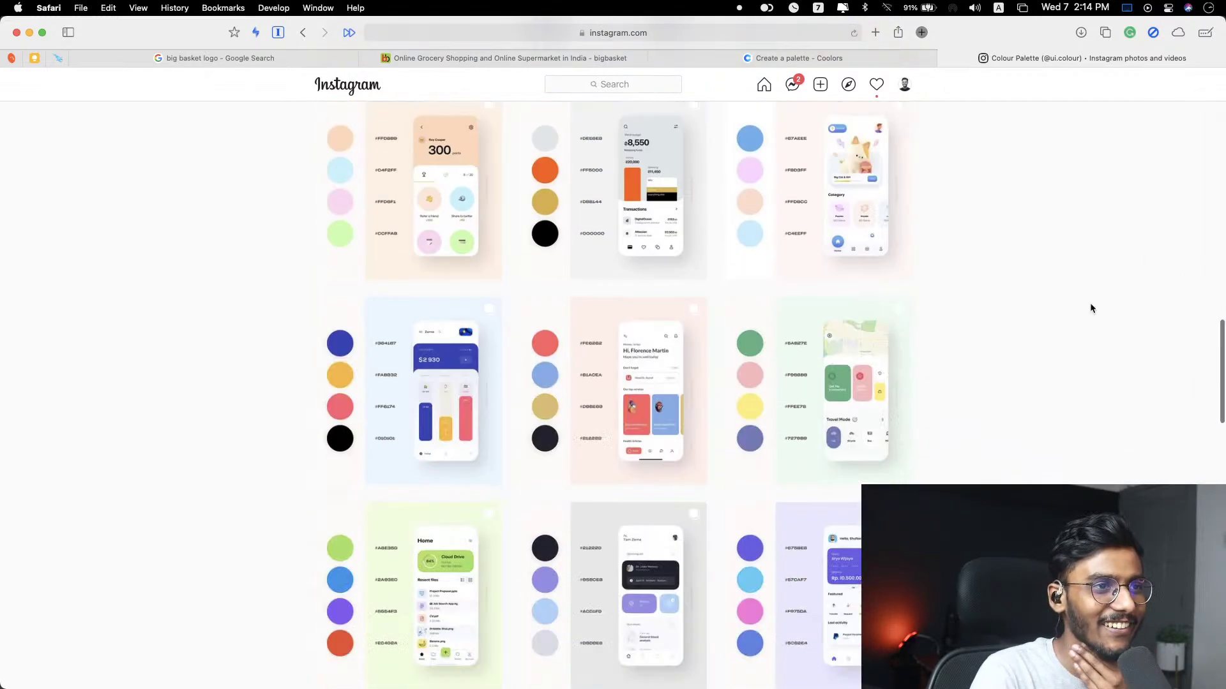
pyautogui.scroll(-12, 1089, 300)
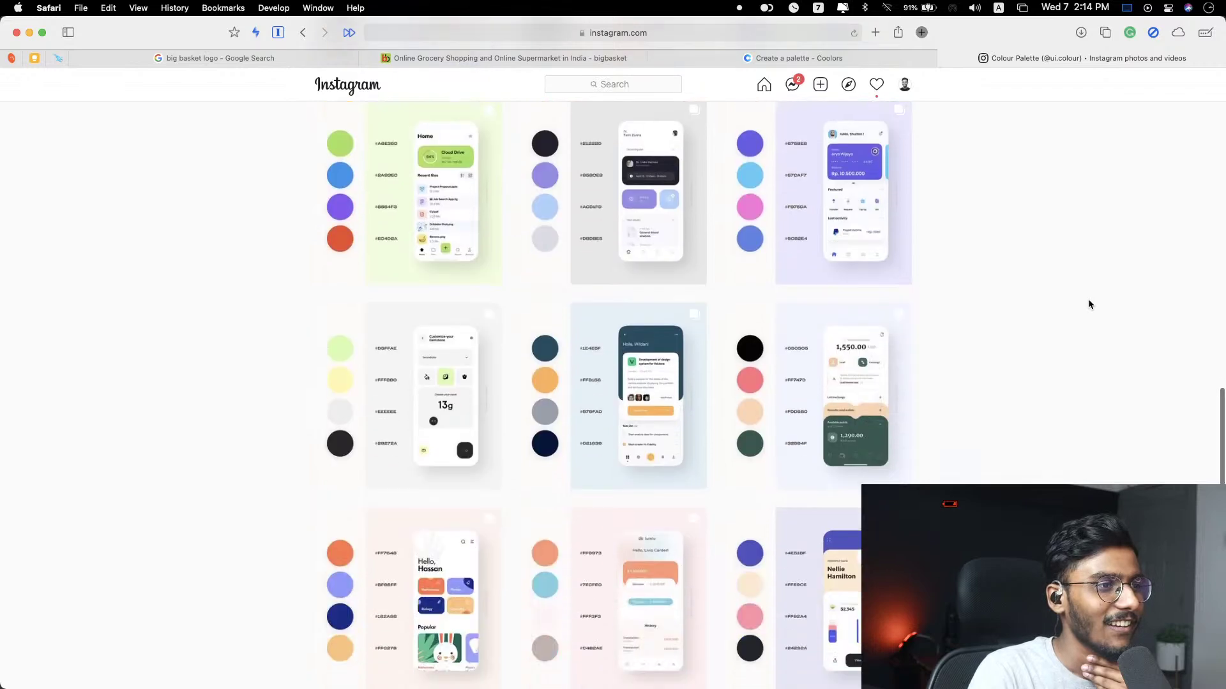
pyautogui.scroll(-15, 1088, 300)
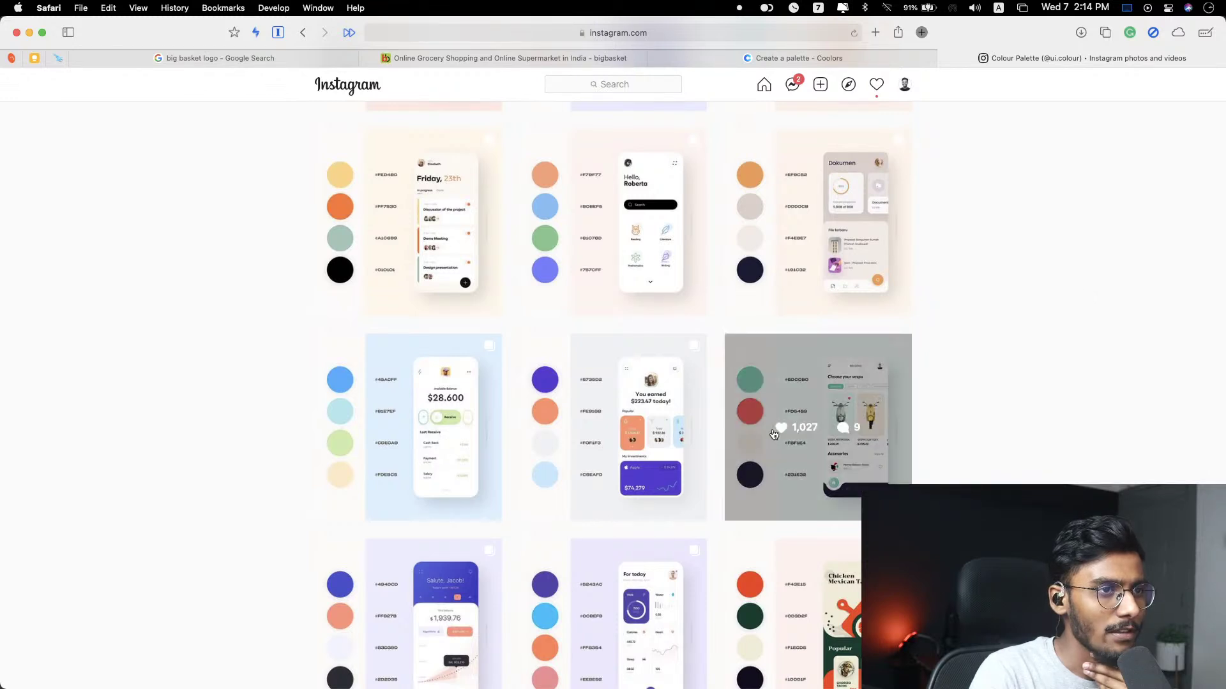
# Step: Open the vespa app post and take a screenshot of its four colour circles, from green #6DCCB0 to dark #231E32
pyautogui.click(775, 430)
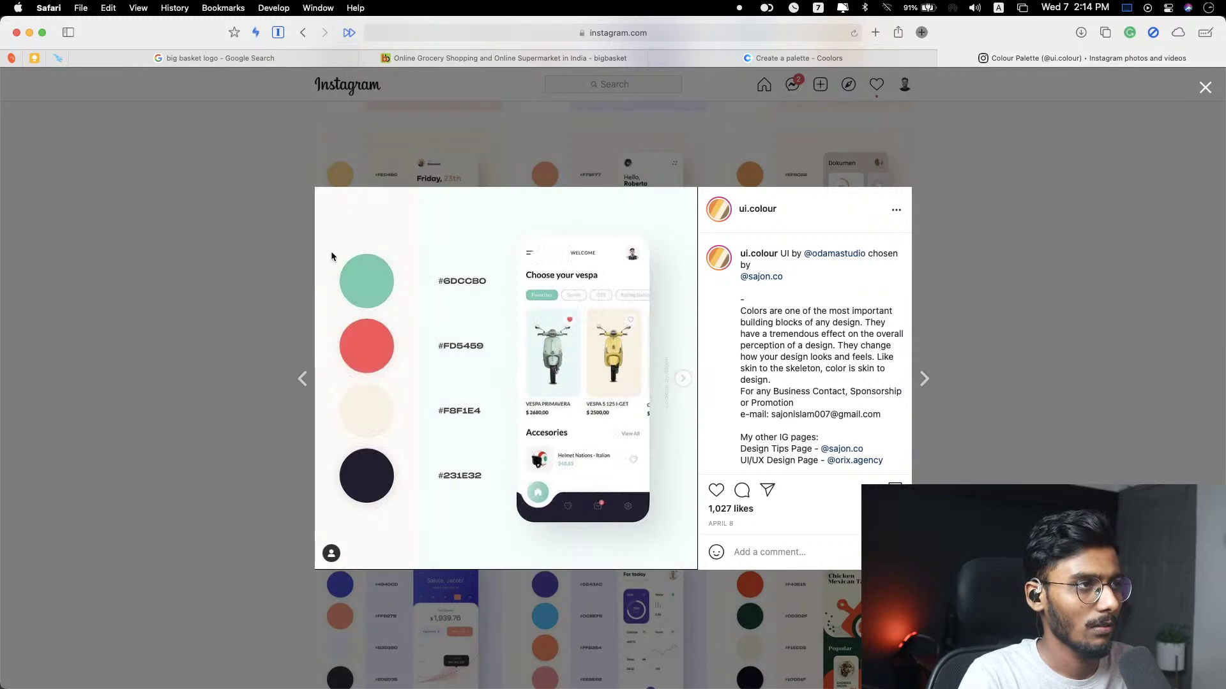
pyautogui.press('cmd+shift+4')
pyautogui.moveTo(333, 239); pyautogui.dragTo(419, 540)
# Step: Switch to Illustrator, place the vespa palette screenshot in the document and move it onto the leftmost Big Basket logo below the colour strip
pyautogui.moveTo(1213, 447)
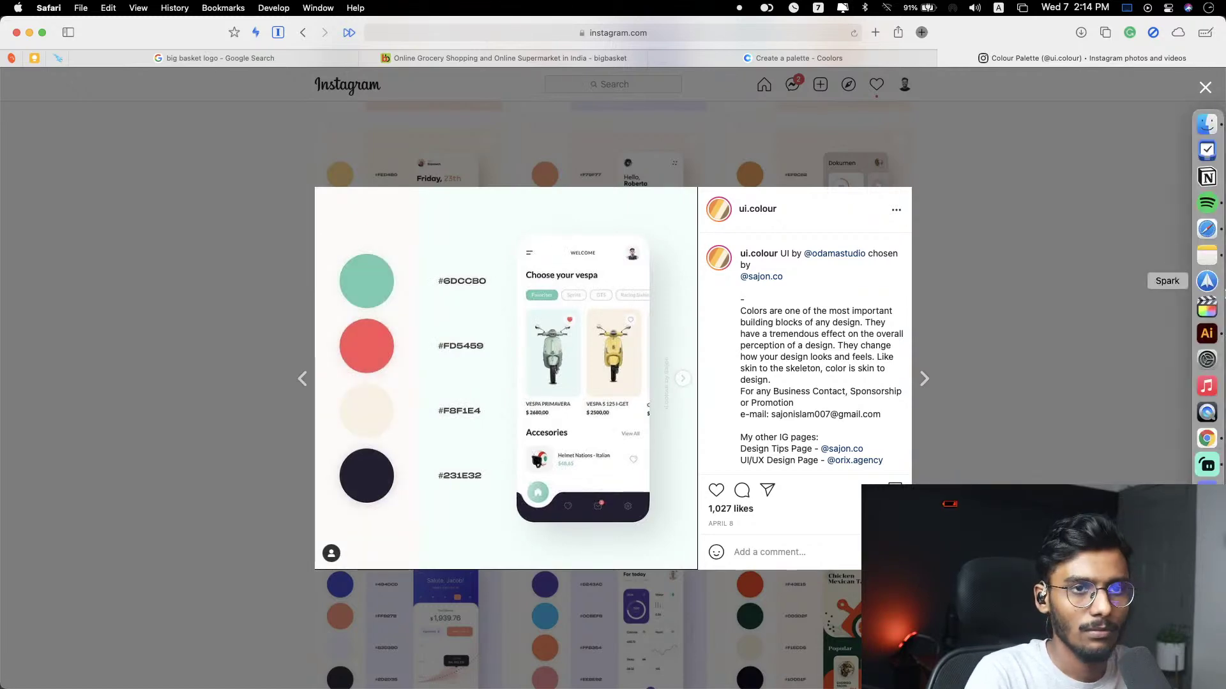
pyautogui.click(1205, 333)
pyautogui.moveTo(1174, 632); pyautogui.dragTo(300, 305)
pyautogui.scroll(-4, 898, 259)
pyautogui.click(987, 210)
pyautogui.moveTo(986, 211); pyautogui.dragTo(498, 352)
pyautogui.click(572, 339)
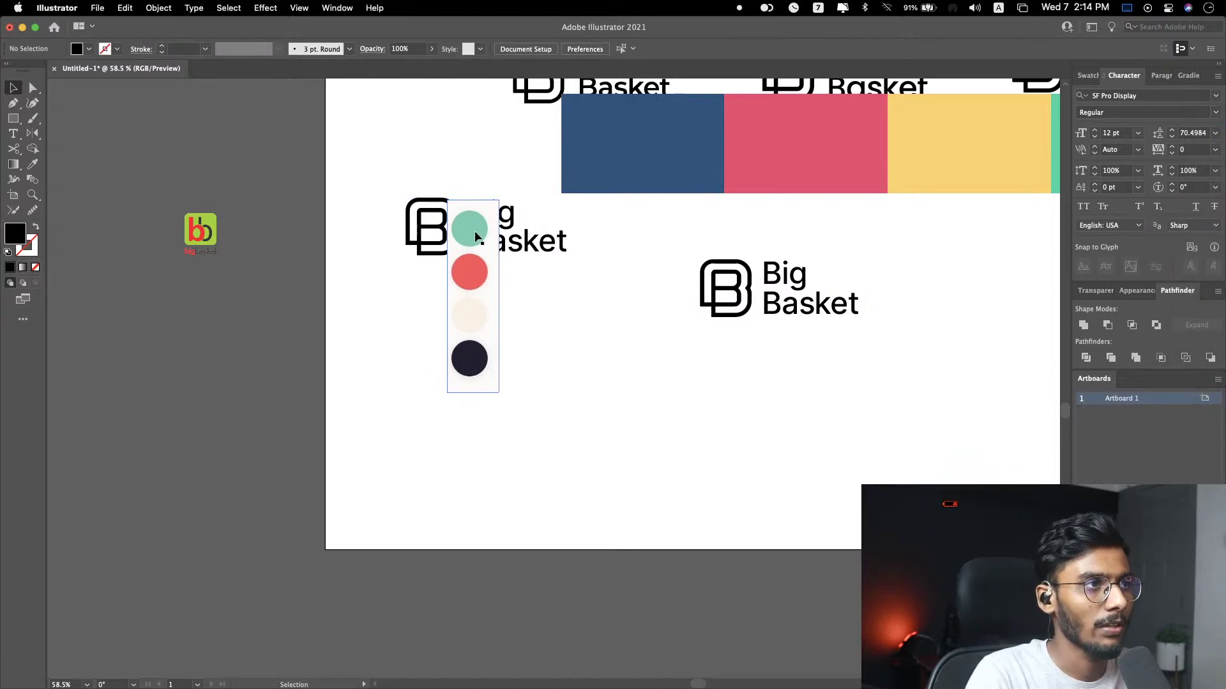
# Step: Return to Safari, open the older ui.colour medication app post and take a screenshot of its blue, green and yellow circles
pyautogui.click(1212, 223)
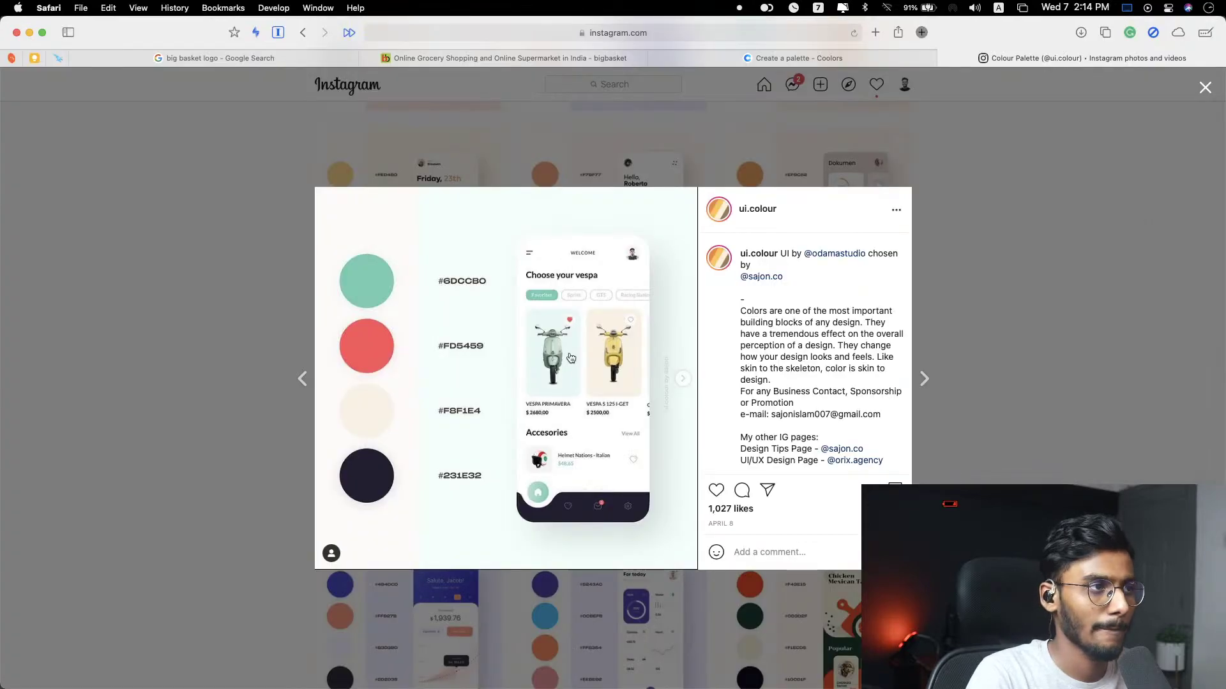
pyautogui.click(1178, 274)
pyautogui.scroll(-5, 990, 413)
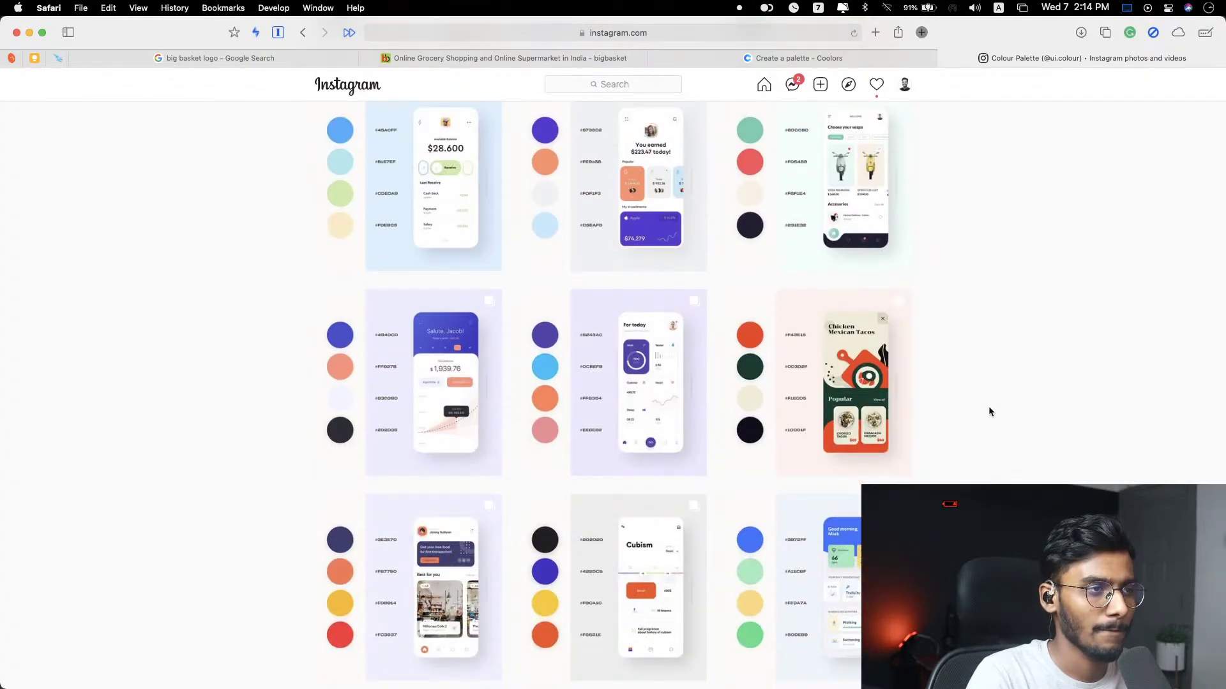
pyautogui.scroll(-3, 989, 407)
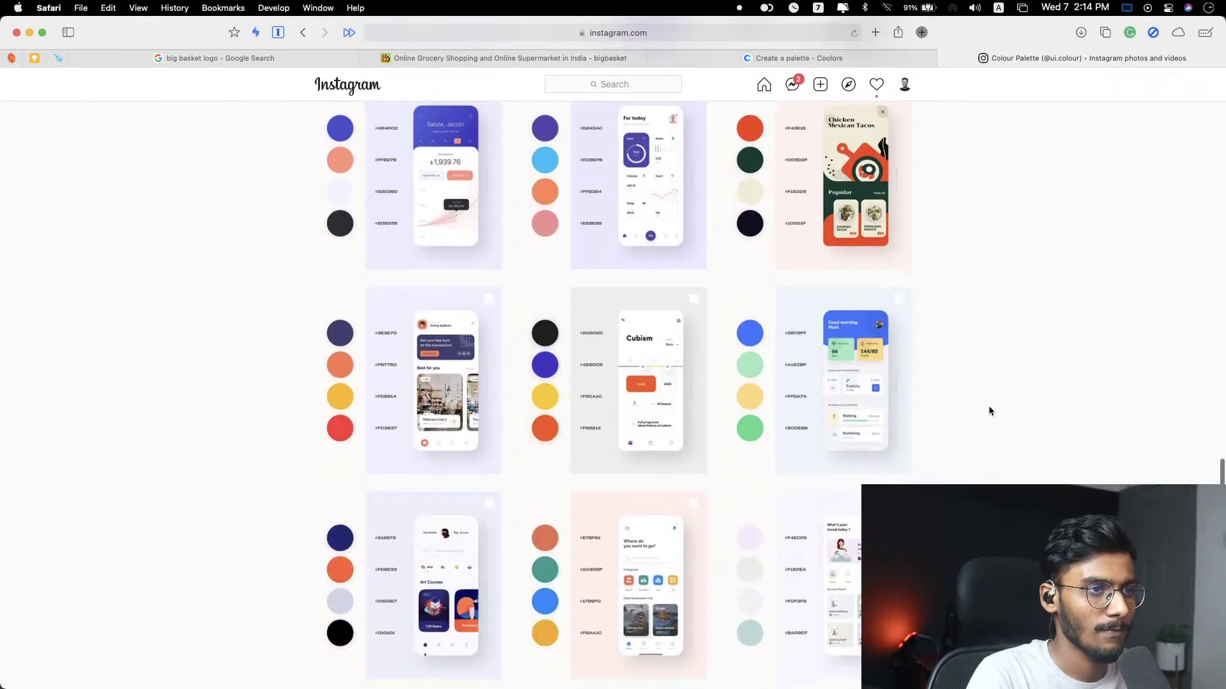
pyautogui.click(865, 401)
pyautogui.press('super+shift+4')
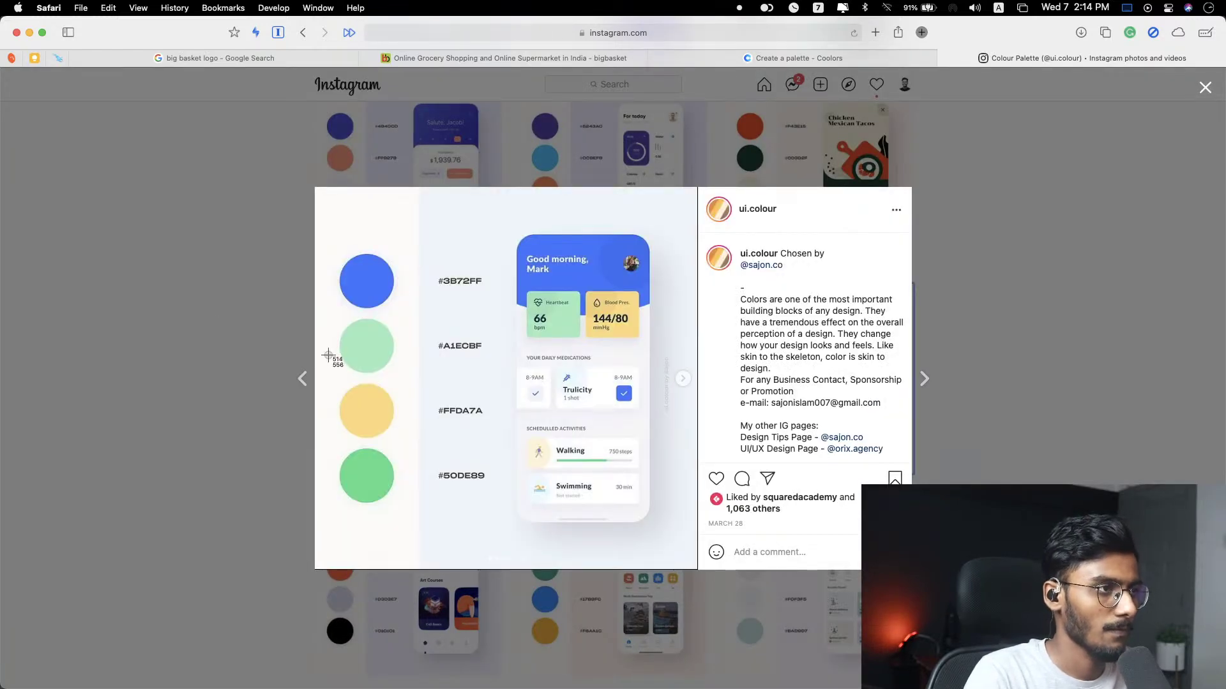
pyautogui.moveTo(328, 243); pyautogui.dragTo(419, 535)
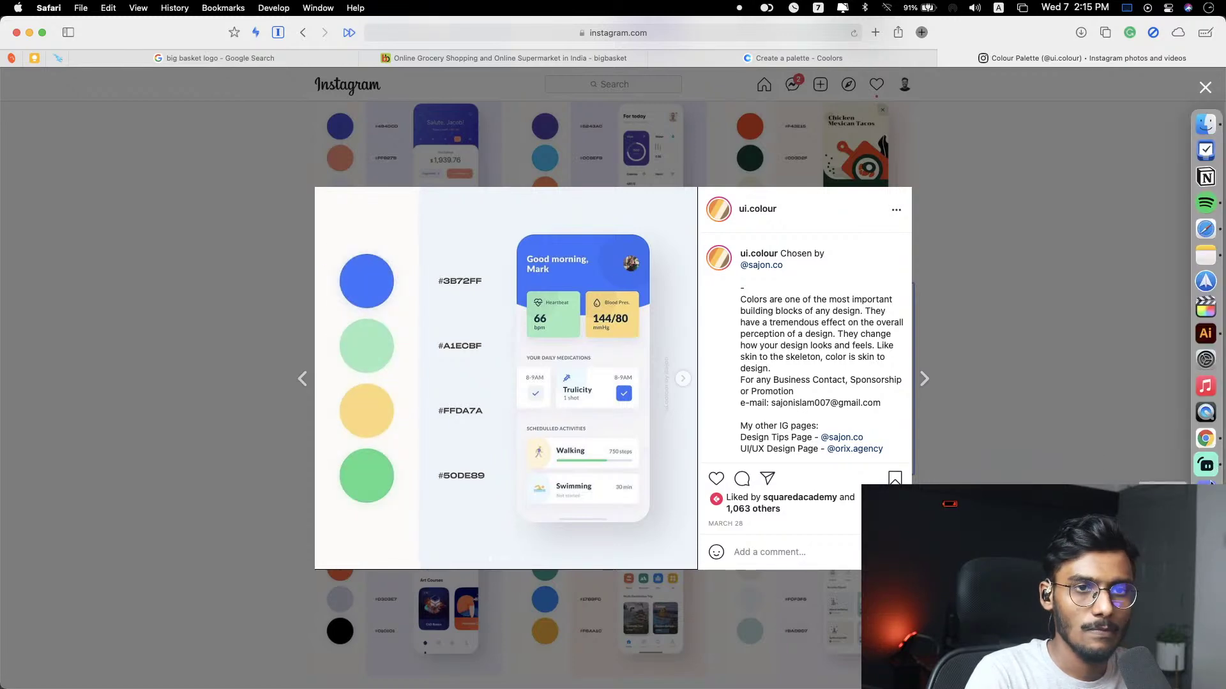
# Step: Switch to Illustrator and place the blue, green and yellow palette screenshot at the artboard's lower left, beside the vespa palette
pyautogui.click(1206, 334)
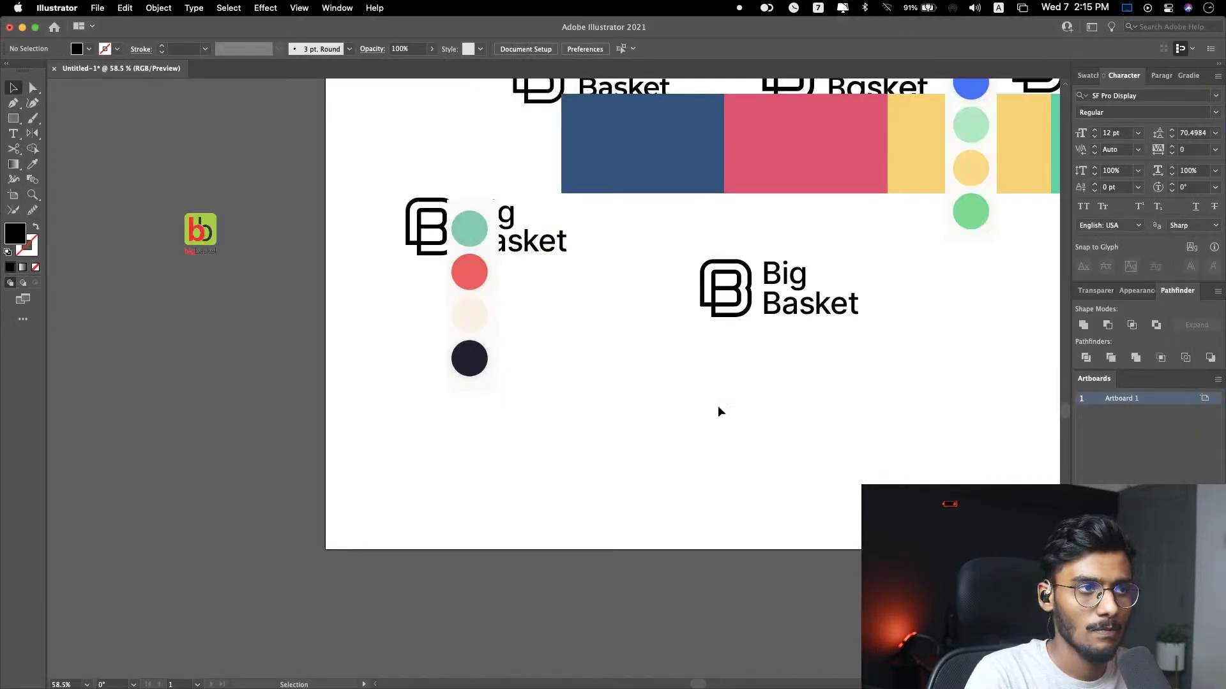
pyautogui.moveTo(962, 249); pyautogui.dragTo(367, 479)
pyautogui.click(704, 399)
pyautogui.hscroll(2, 698, 391)
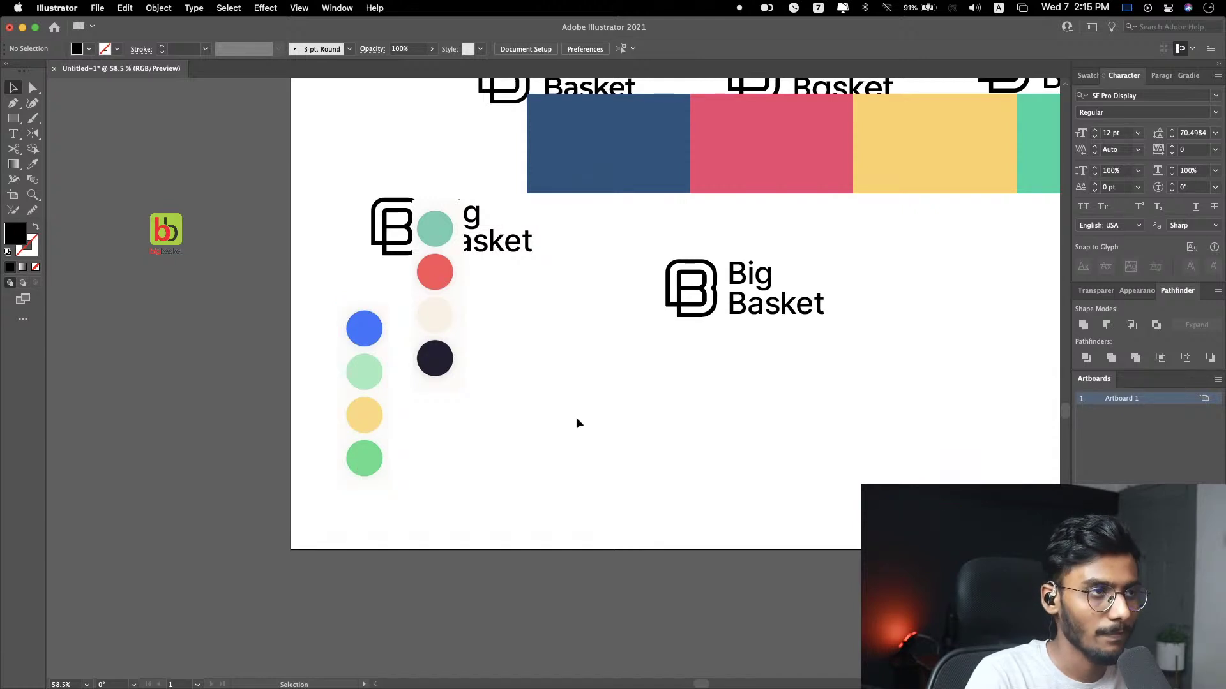
pyautogui.scroll(2, 578, 421)
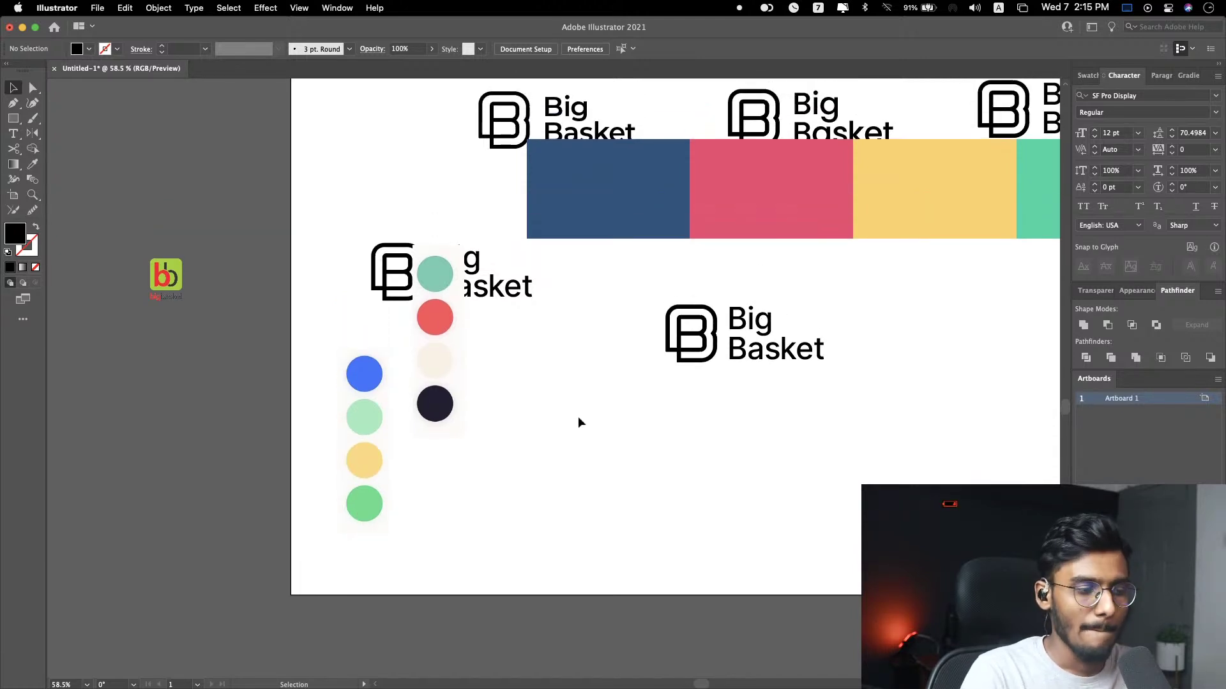
pyautogui.scroll(-3, 579, 422)
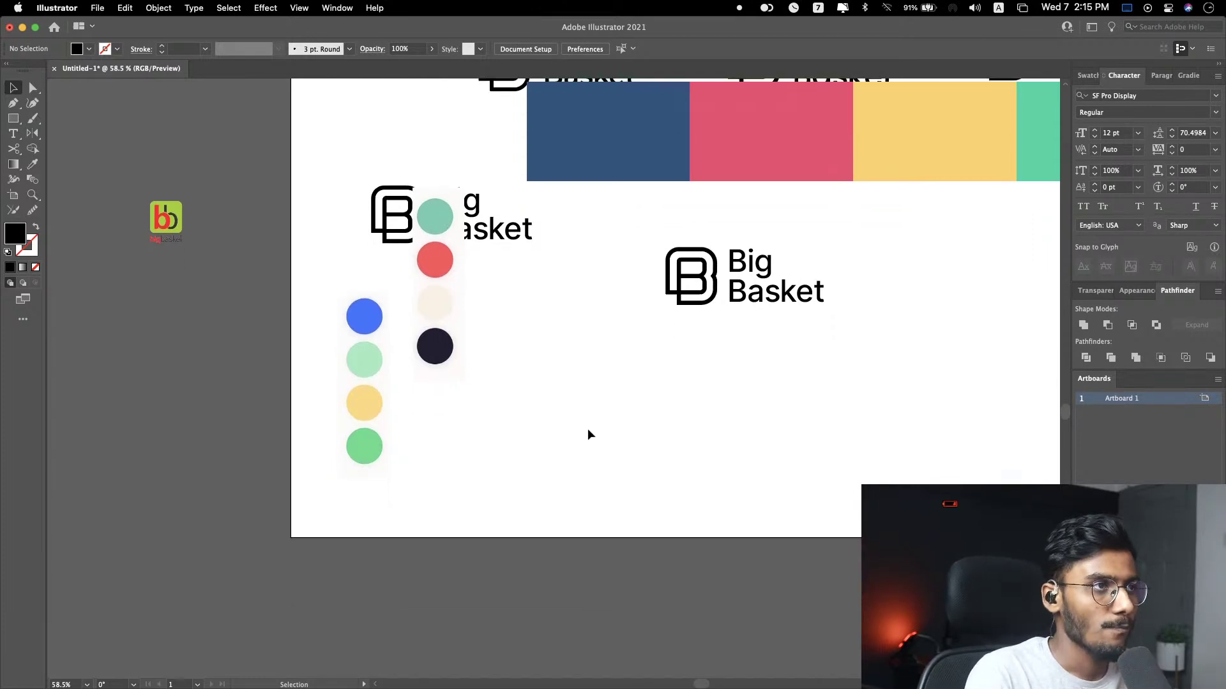
pyautogui.hscroll(12, 588, 434)
pyautogui.scroll(4, 589, 437)
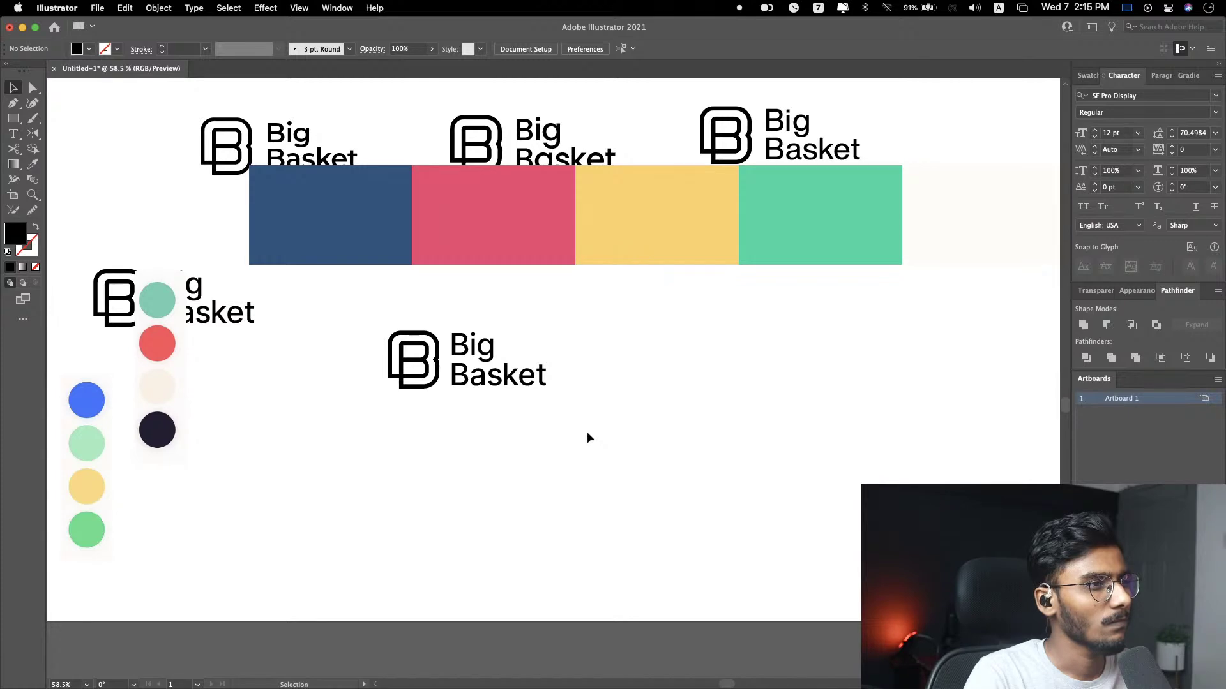
pyautogui.hscroll(-1, 587, 438)
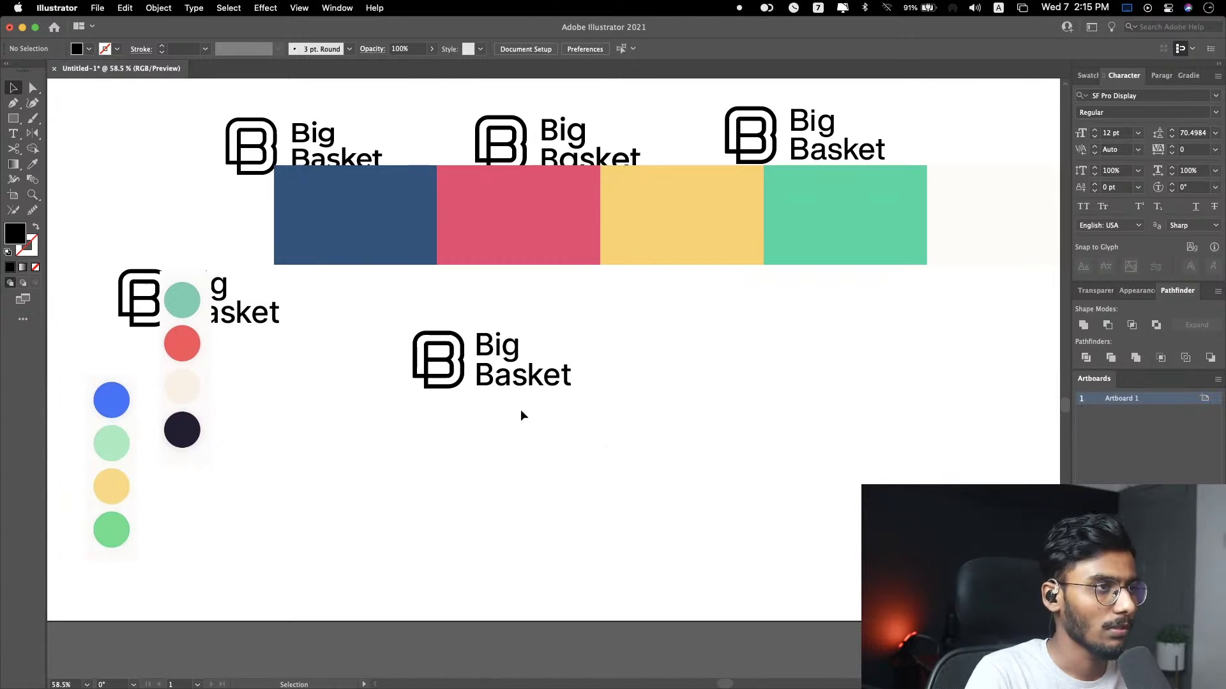
pyautogui.moveTo(356, 337); pyautogui.dragTo(593, 418)
pyautogui.click(591, 384)
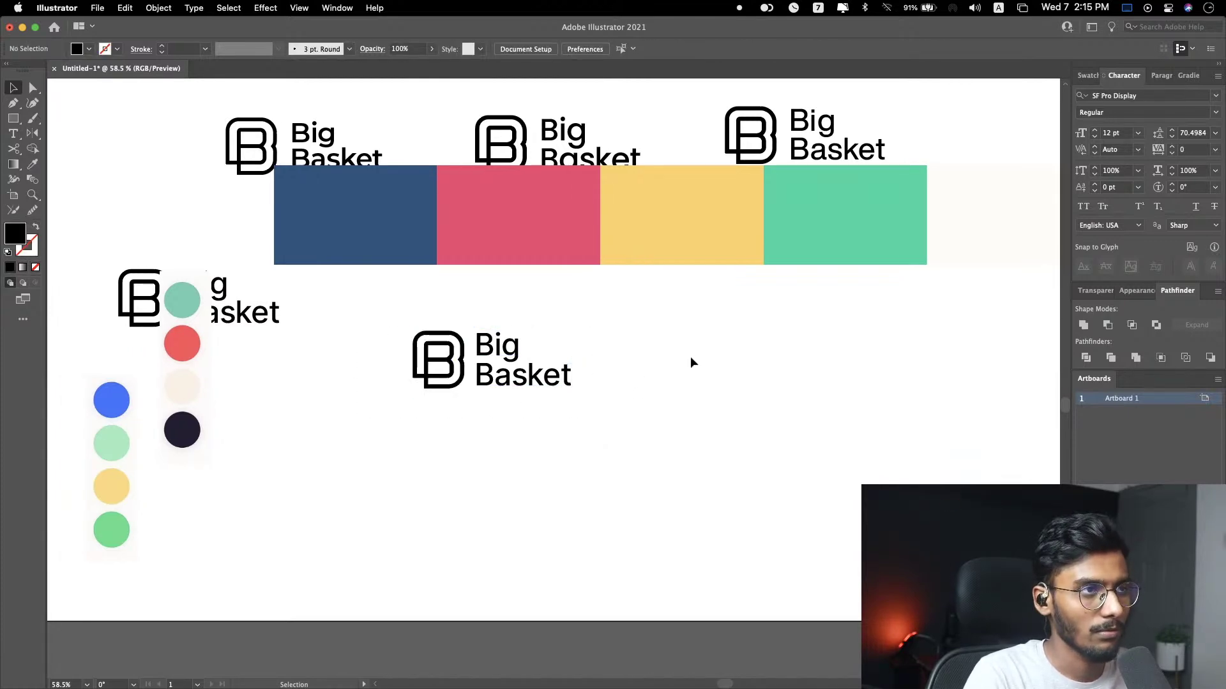
# Step: Add a second artboard directly below the first one, aligned with its left edge and about 2455 × 1449 px
pyautogui.scroll(-3, 687, 365)
pyautogui.scroll(-6, 683, 371)
pyautogui.hotkey('shift', 'o')
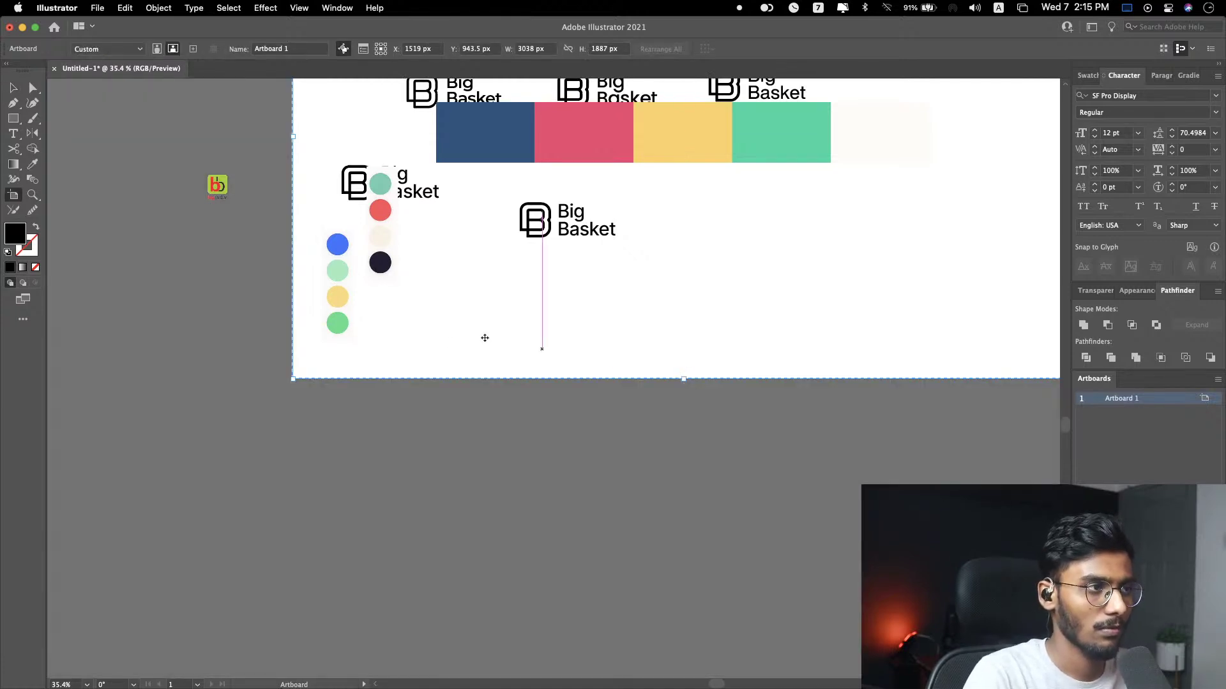
pyautogui.moveTo(293, 404); pyautogui.dragTo(926, 611)
pyautogui.press('v')
pyautogui.scroll(2, 515, 487)
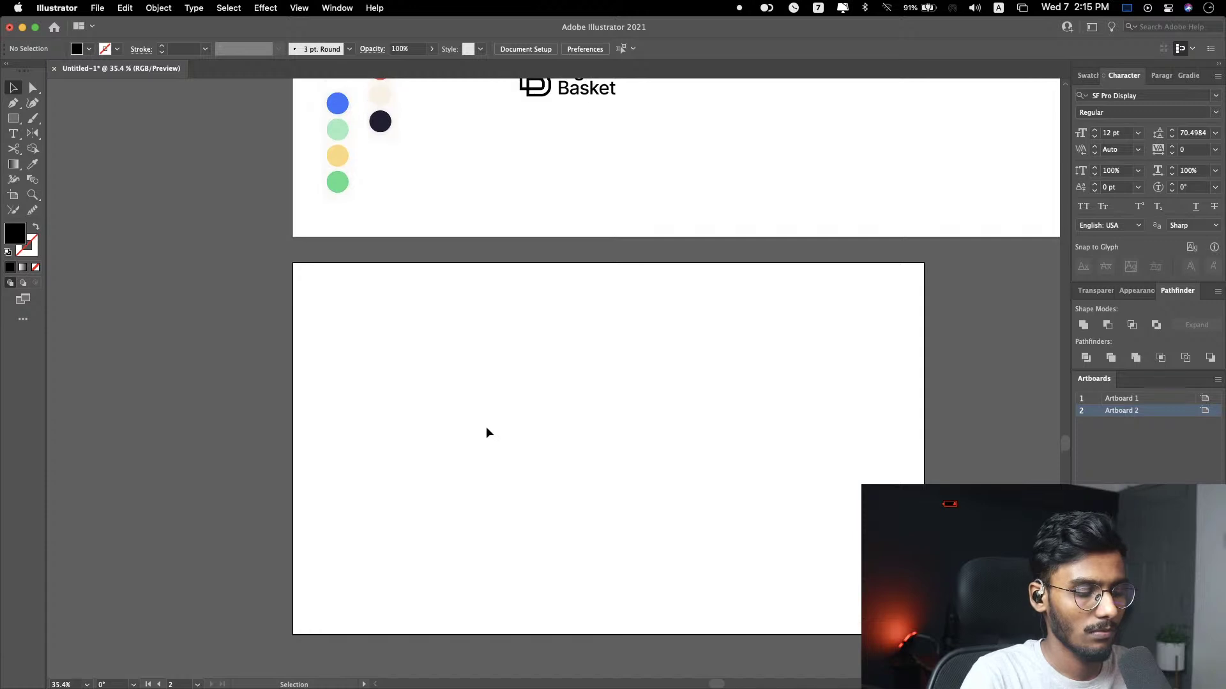
# Step: Cover Artboard 2 with a 2455 × 1449 px rectangle and sample greens from both palettes for its fill, ending on the vespa palette's green
pyautogui.press('m')
pyautogui.moveTo(293, 263); pyautogui.dragTo(925, 634)
pyautogui.scroll(2, 746, 529)
pyautogui.press('i')
pyautogui.click(380, 113)
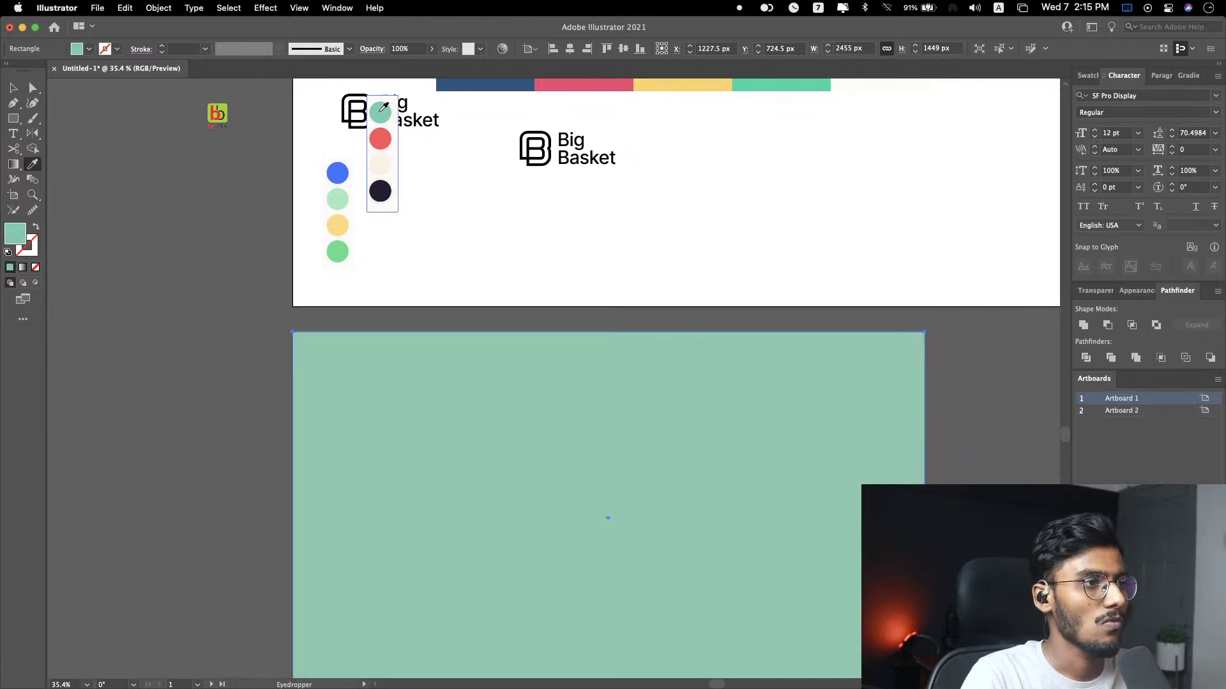
pyautogui.click(338, 250)
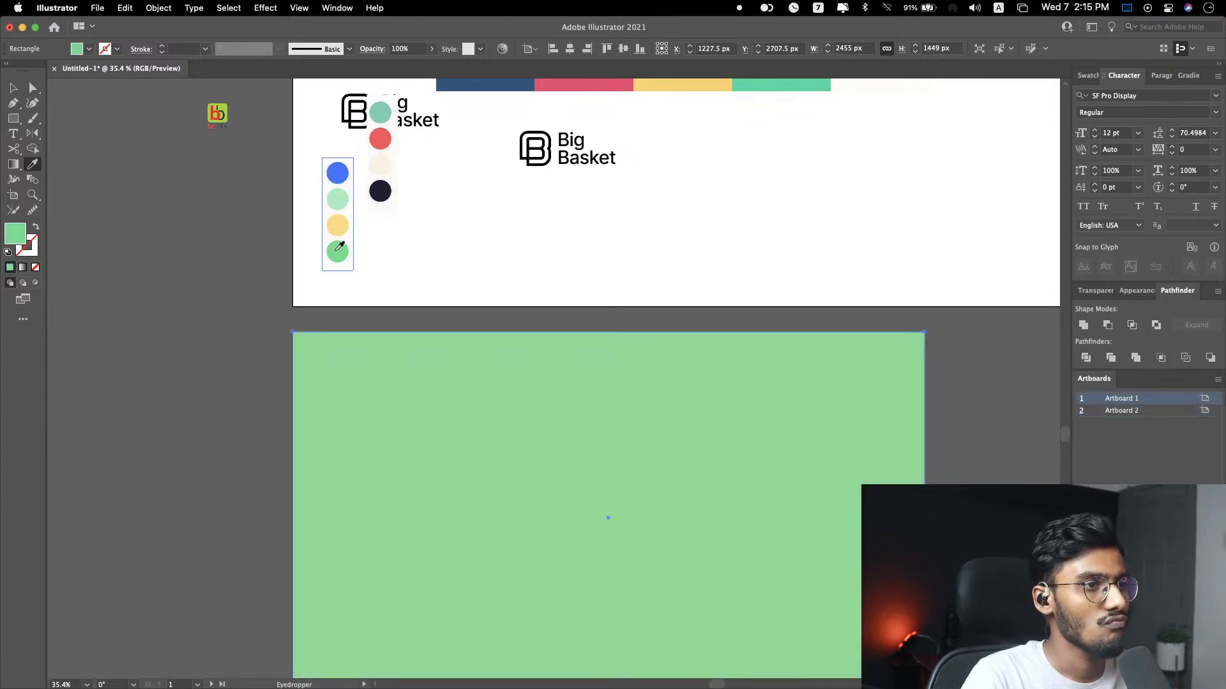
pyautogui.click(338, 202)
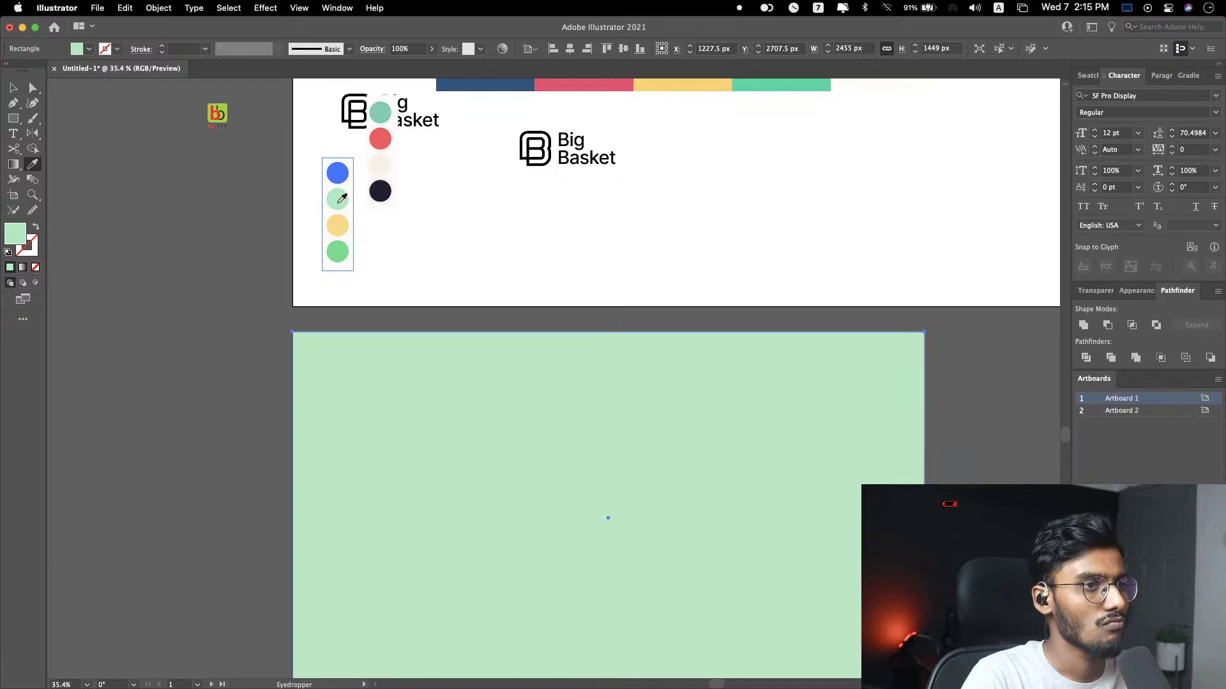
pyautogui.click(380, 112)
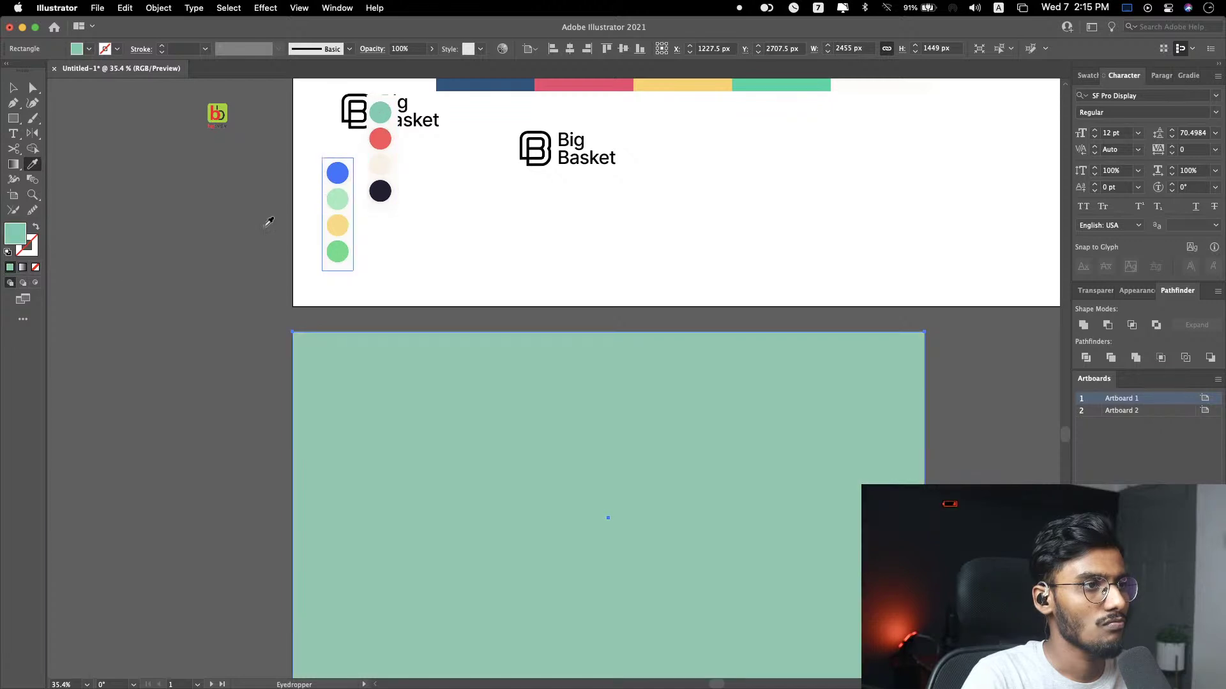
# Step: Adjust the rectangle's fill colour to 85% brightness and 50% saturation
pyautogui.doubleClick(15, 234)
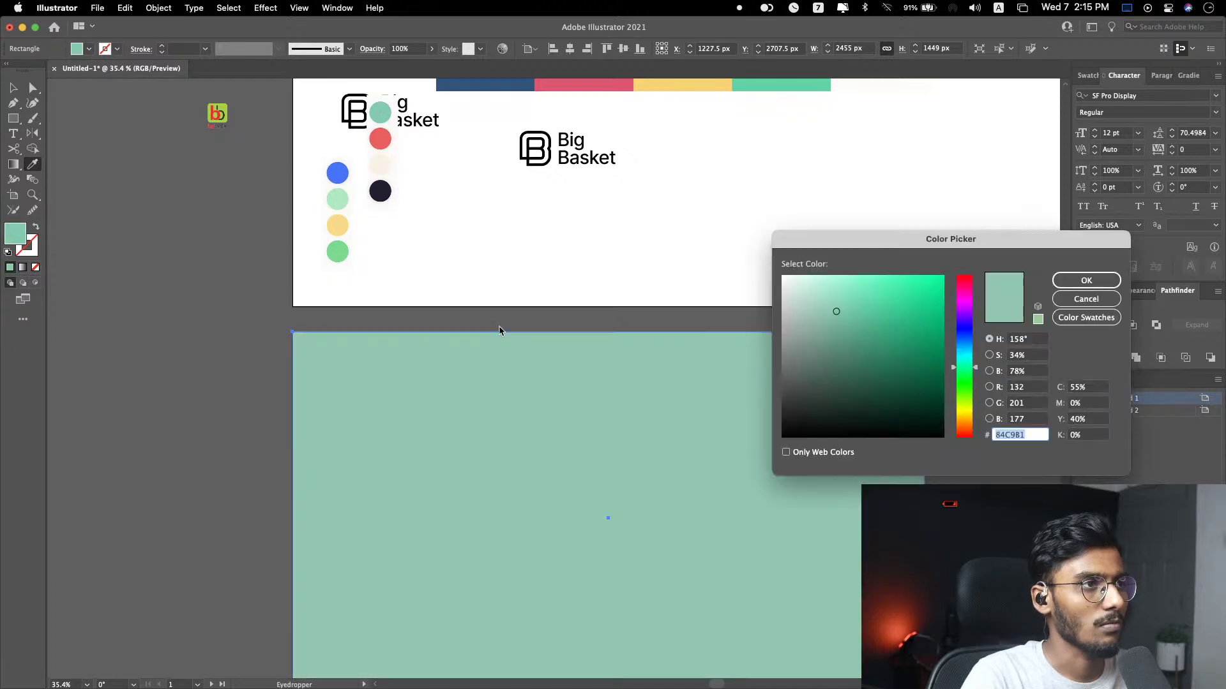
pyautogui.click(1028, 371)
pyautogui.write('8')
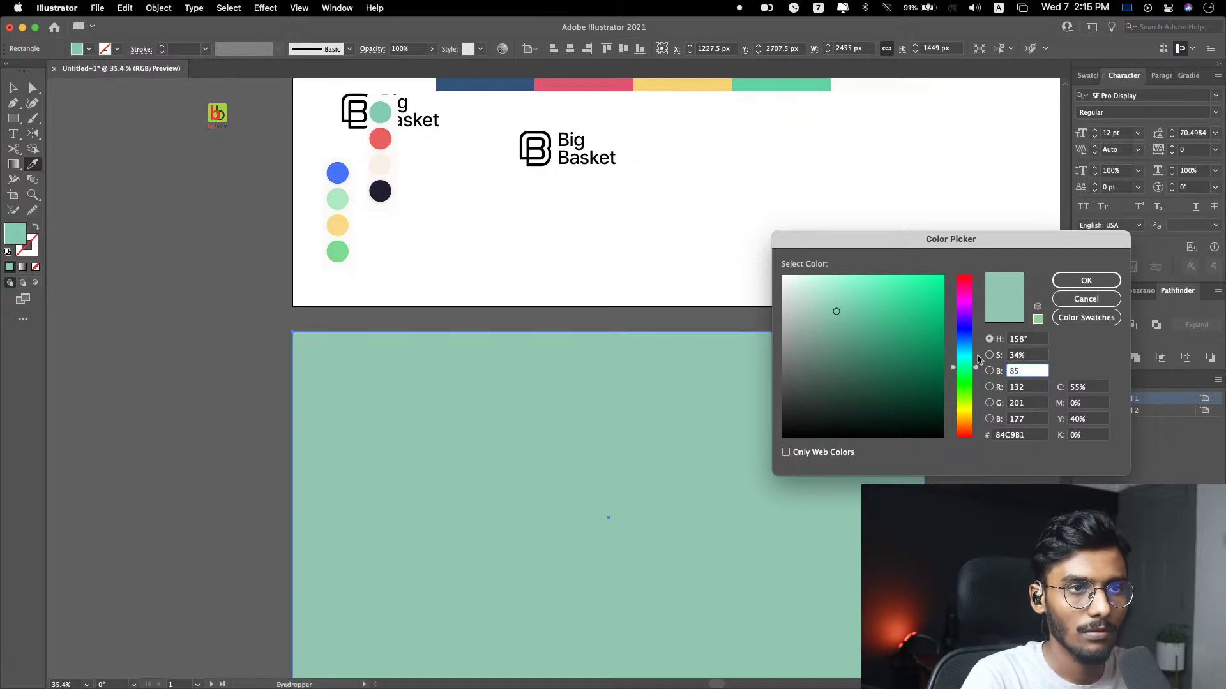
pyautogui.write('5')
pyautogui.click(1015, 355)
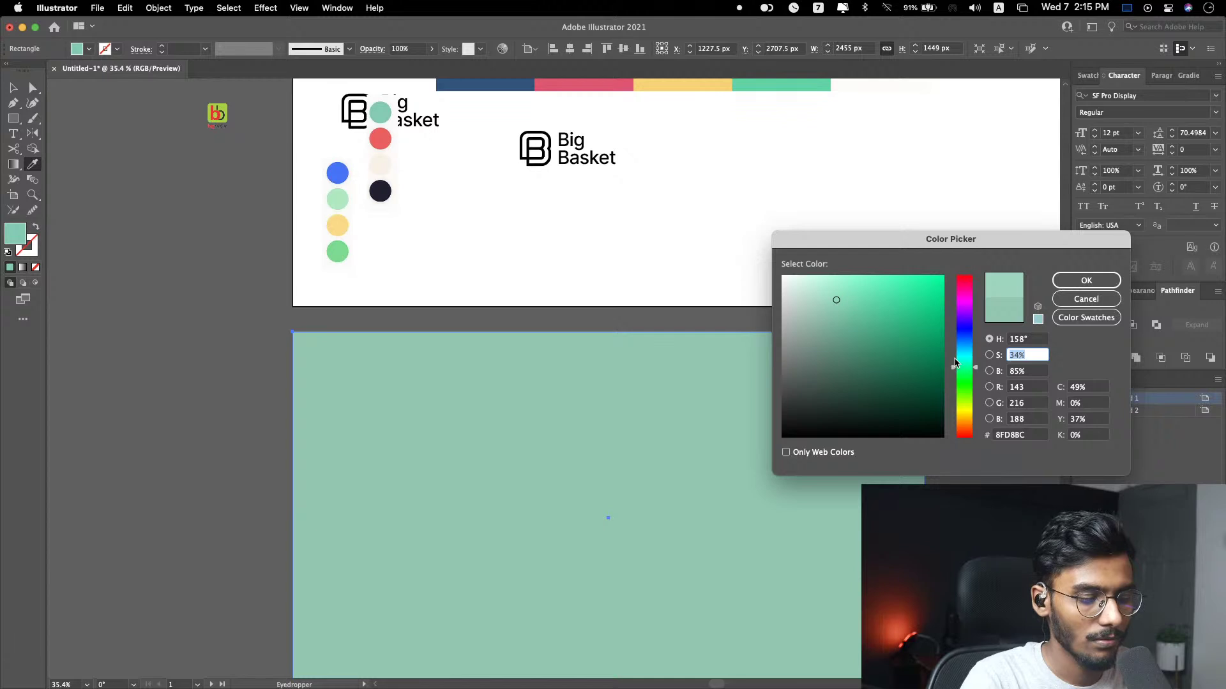
pyautogui.write('50')
pyautogui.press('Return')
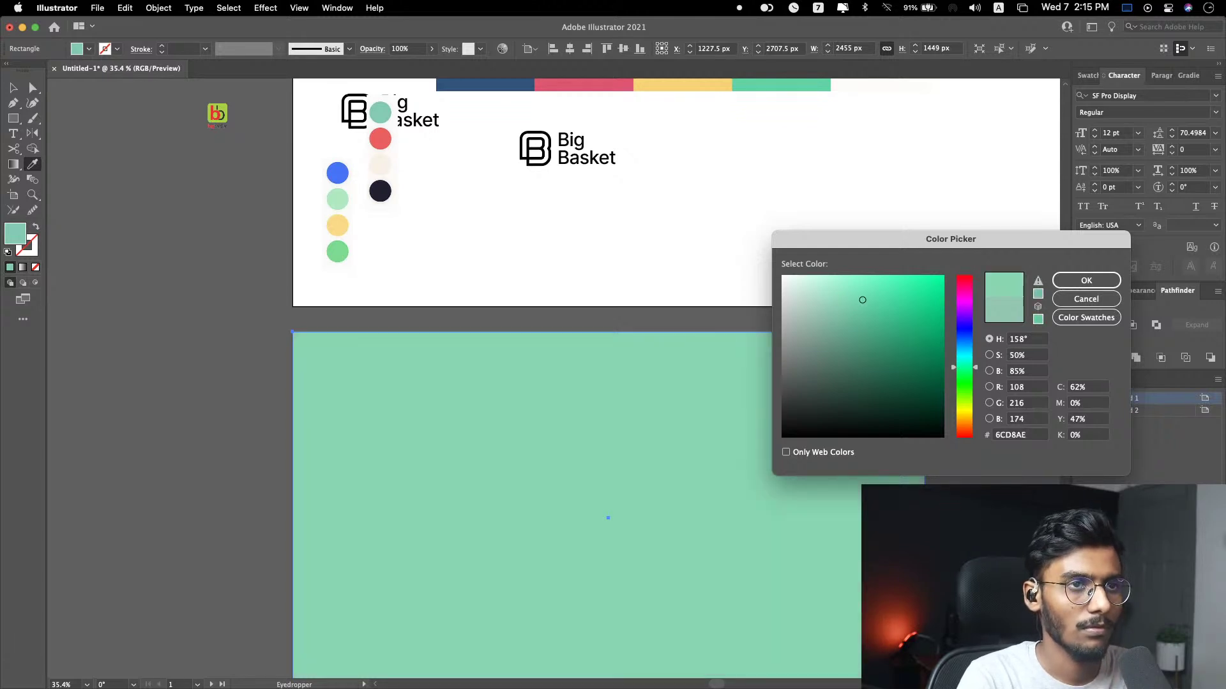
# Step: Place the Big Basket logo from below the colour strip near the centre of the green rectangle on Artboard 2
pyautogui.scroll(-2, 658, 342)
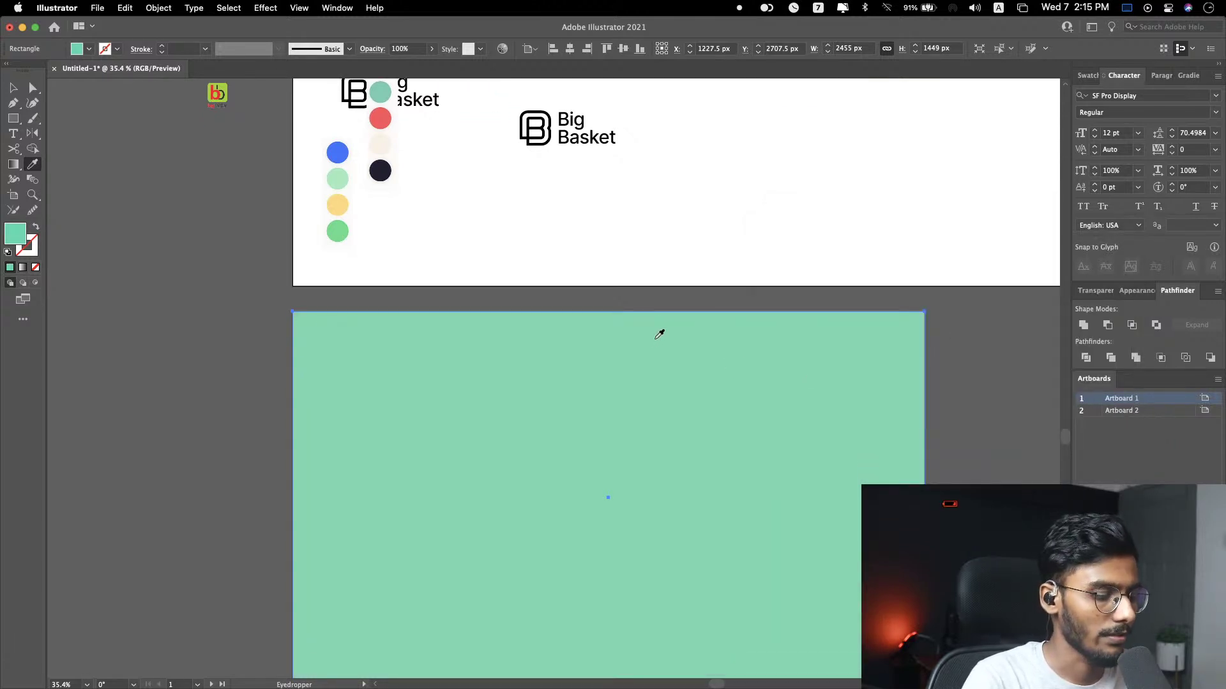
pyautogui.press('v')
pyautogui.click(592, 146)
pyautogui.moveTo(696, 121); pyautogui.dragTo(579, 485)
pyautogui.scroll(-10, 763, 345)
pyautogui.click(735, 333)
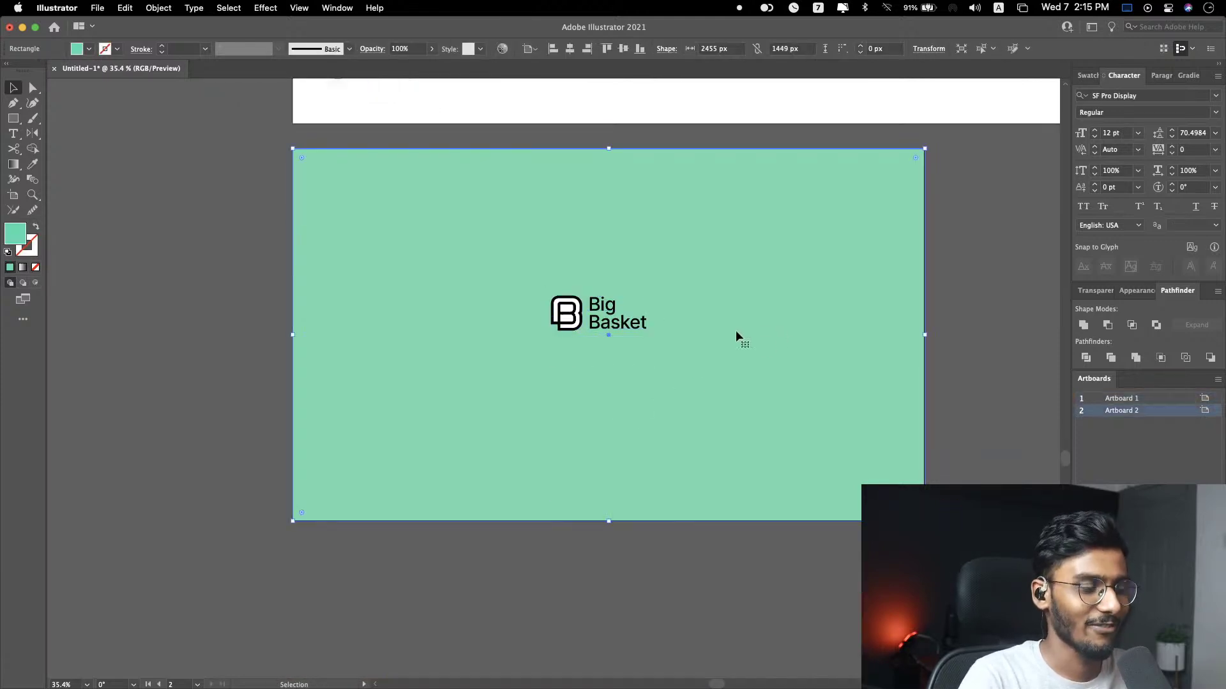
pyautogui.click(563, 312)
pyautogui.scroll(4, 556, 306)
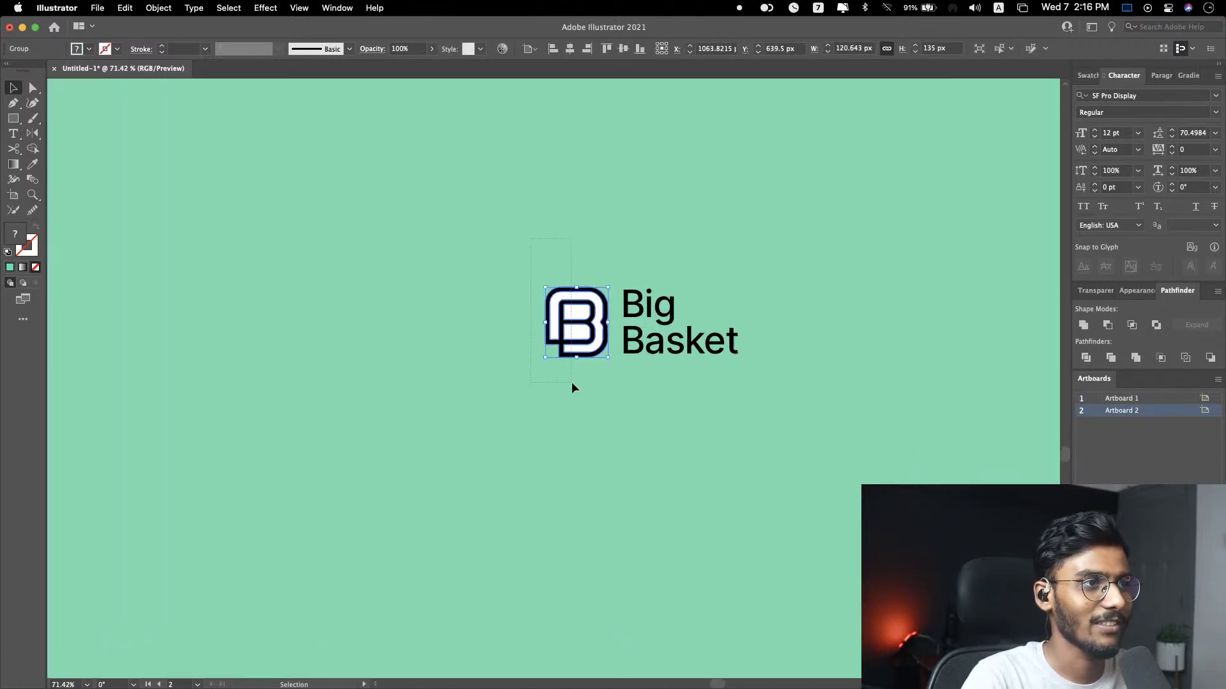
pyautogui.press('super+shift+a')
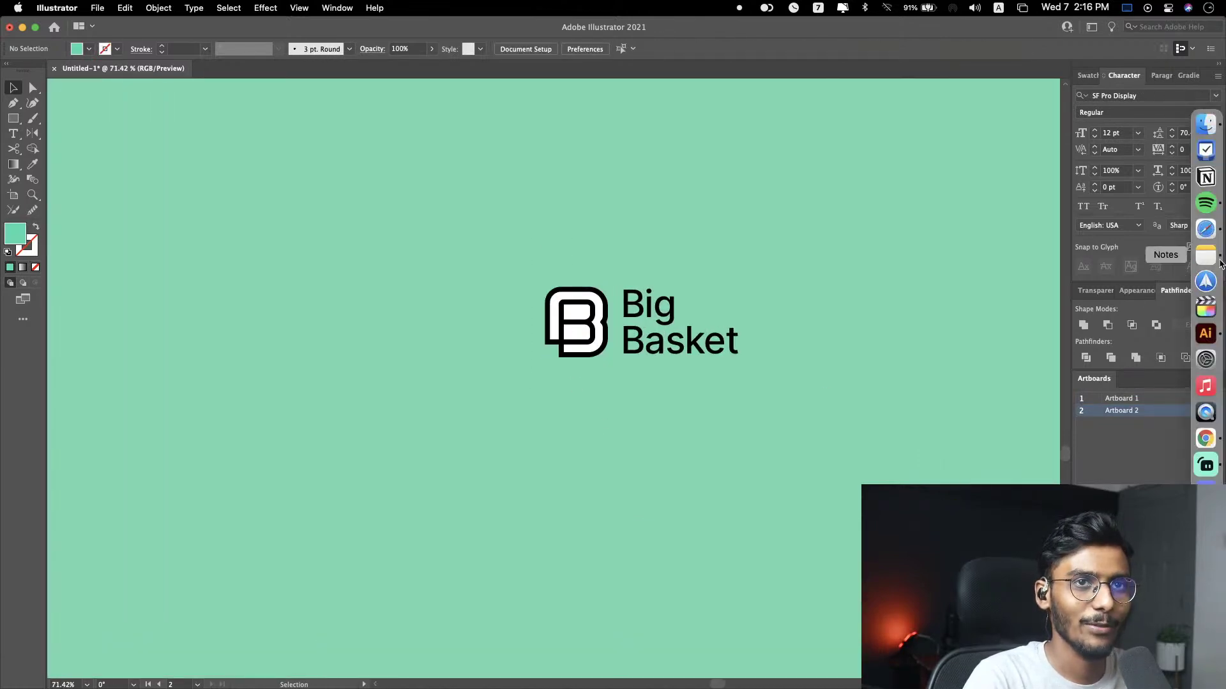
# Step: Switch to Safari, search Google Images in a new tab for "bonsai app logo" and open the green hellobonsai.com result
pyautogui.click(1208, 229)
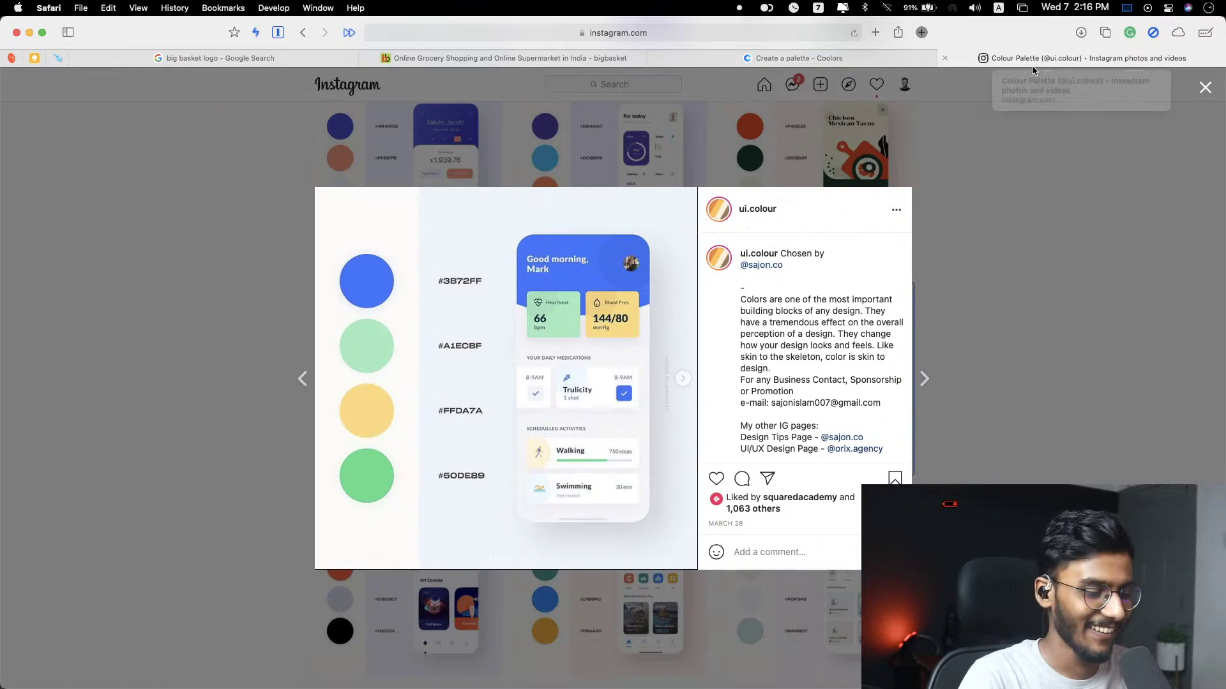
pyautogui.press('super+t')
pyautogui.write('bonsa')
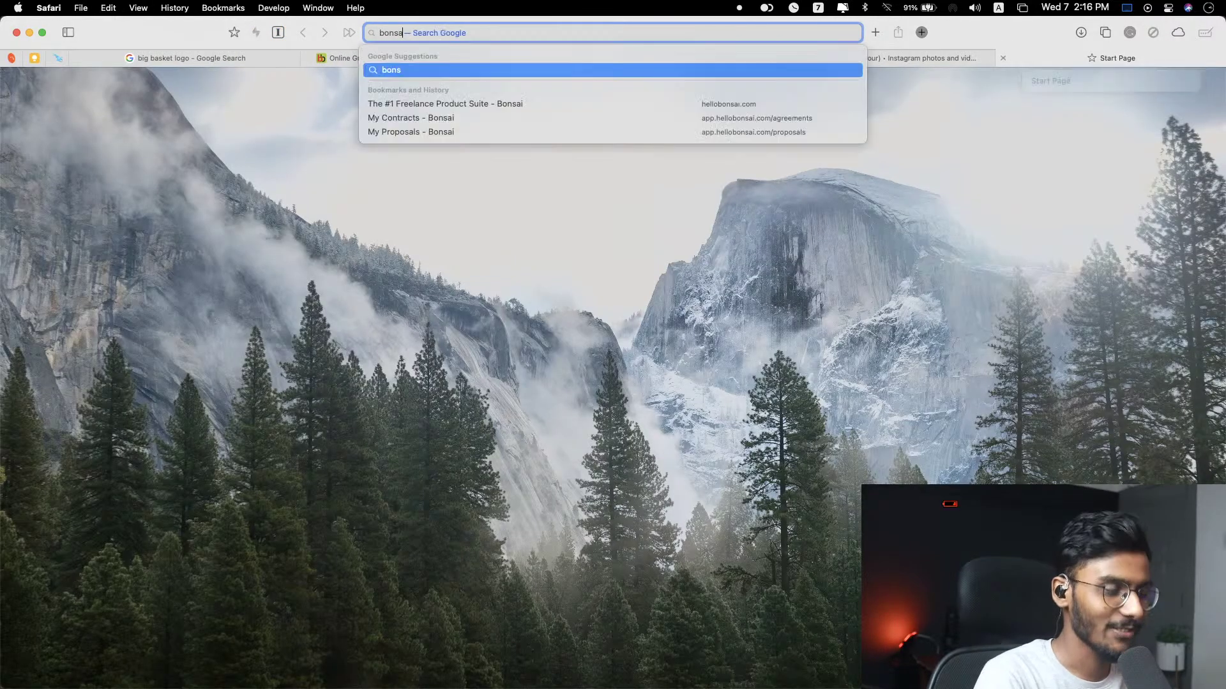
pyautogui.write('i')
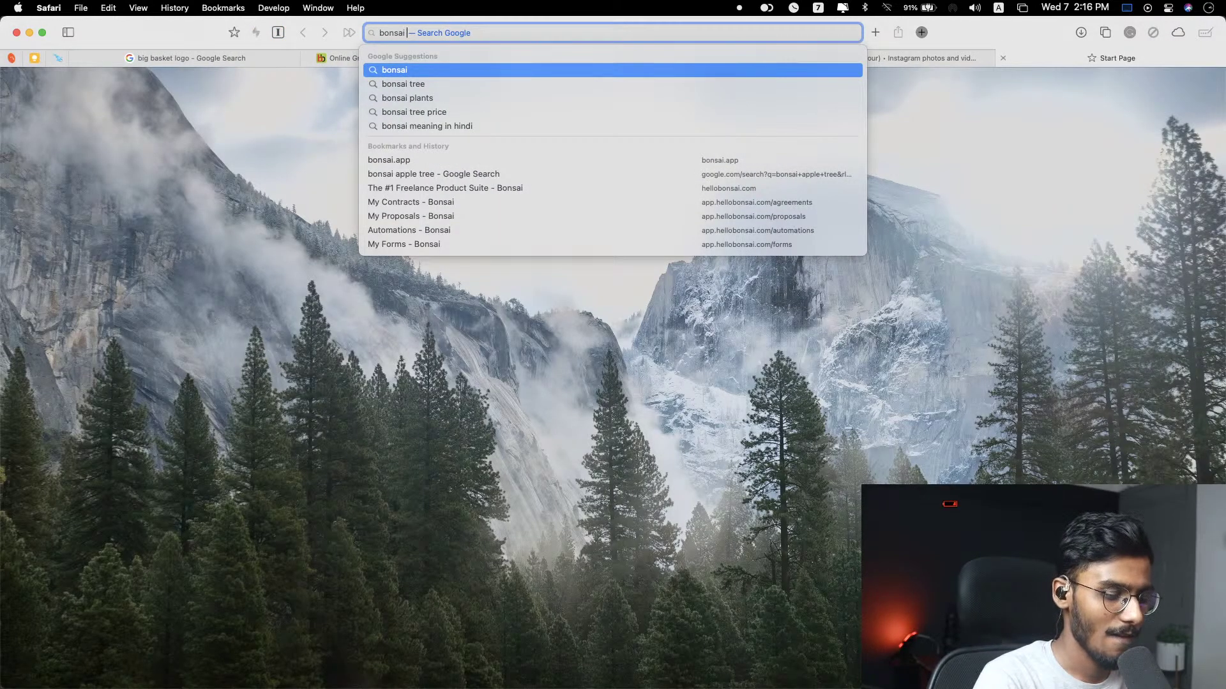
pyautogui.write(' app logo')
pyautogui.press('Return')
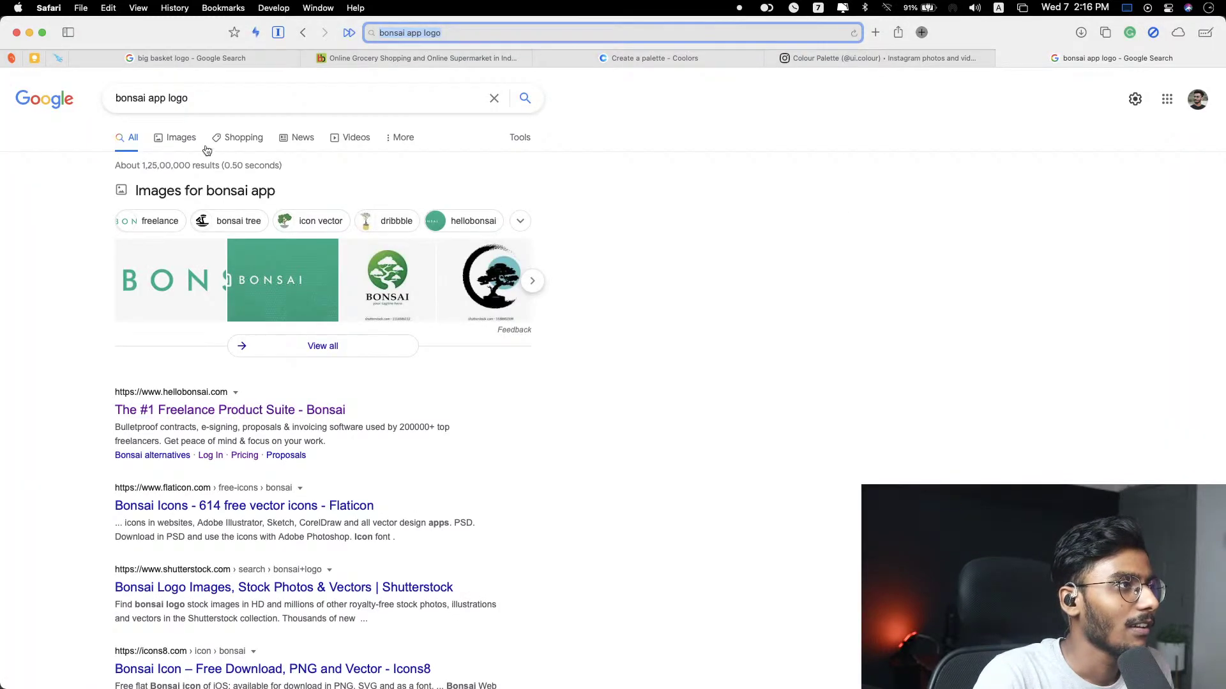
pyautogui.click(181, 137)
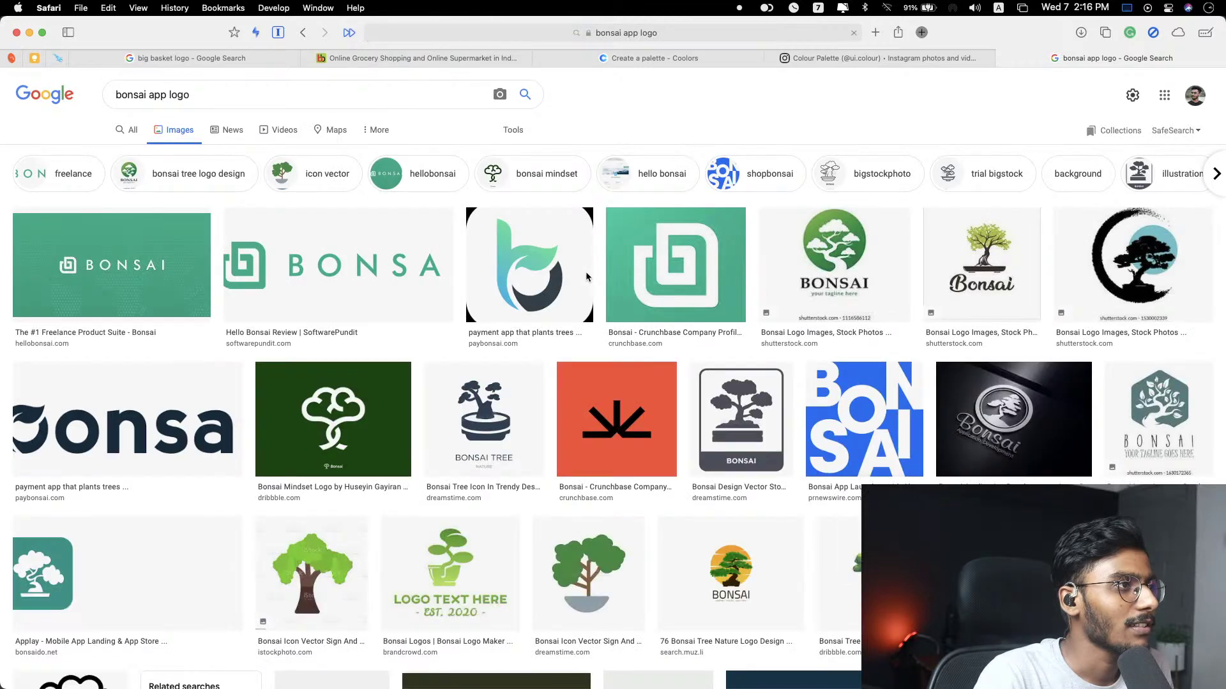
pyautogui.click(109, 268)
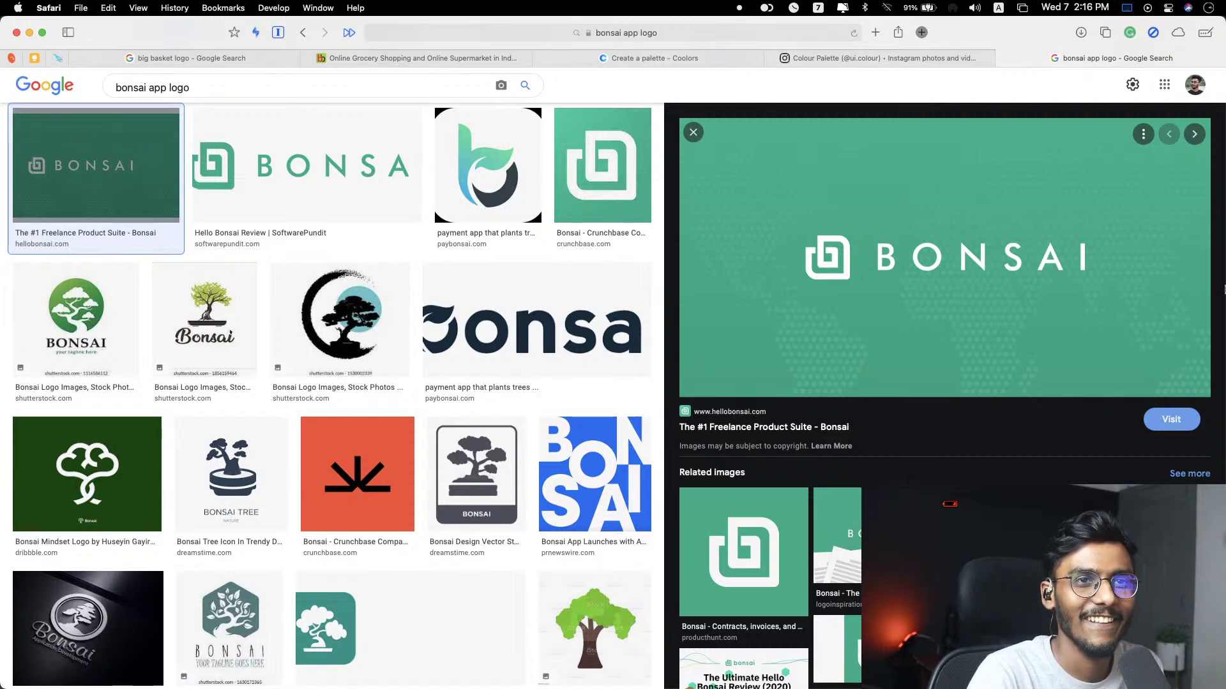
# Step: Compare the Bonsai logo in Safari with the Big Basket logo on its green background in Illustrator
pyautogui.click(1216, 333)
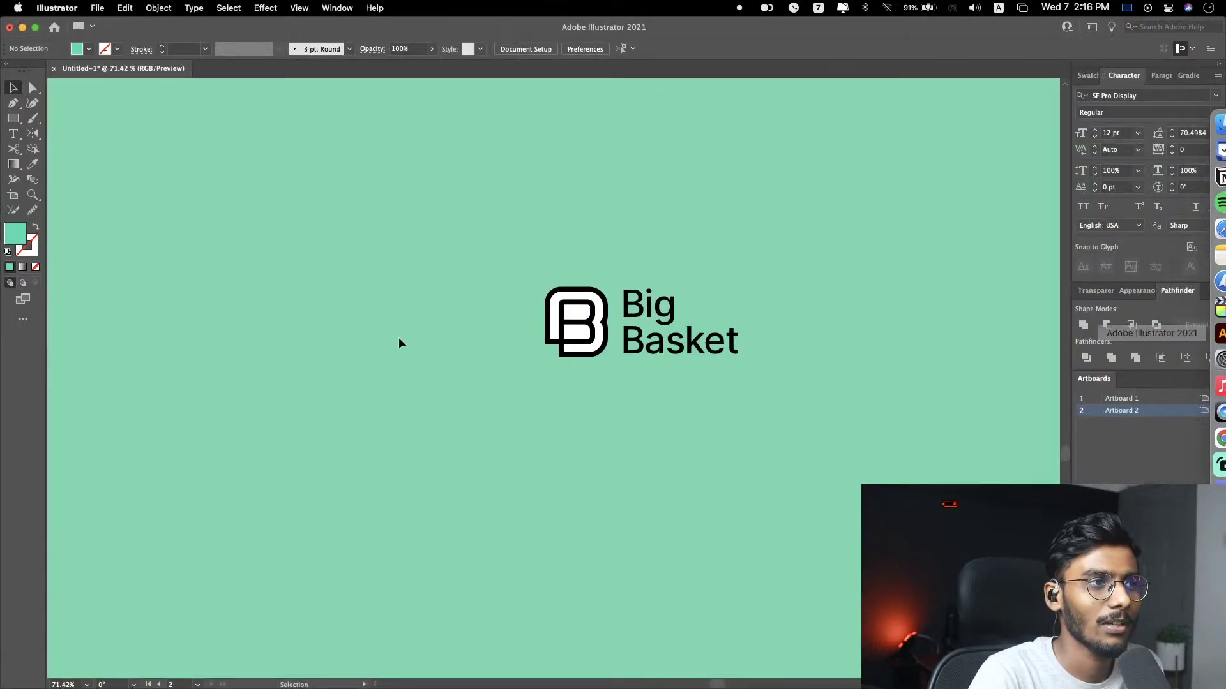
pyautogui.click(1216, 229)
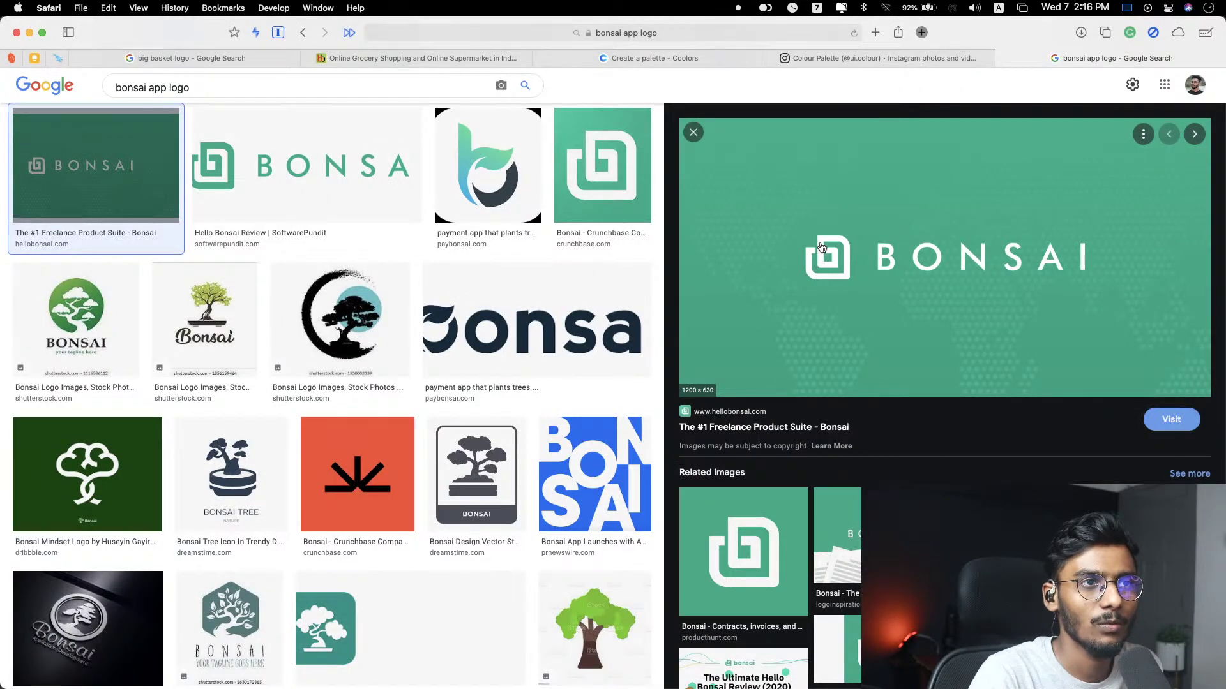
pyautogui.moveTo(1223, 305)
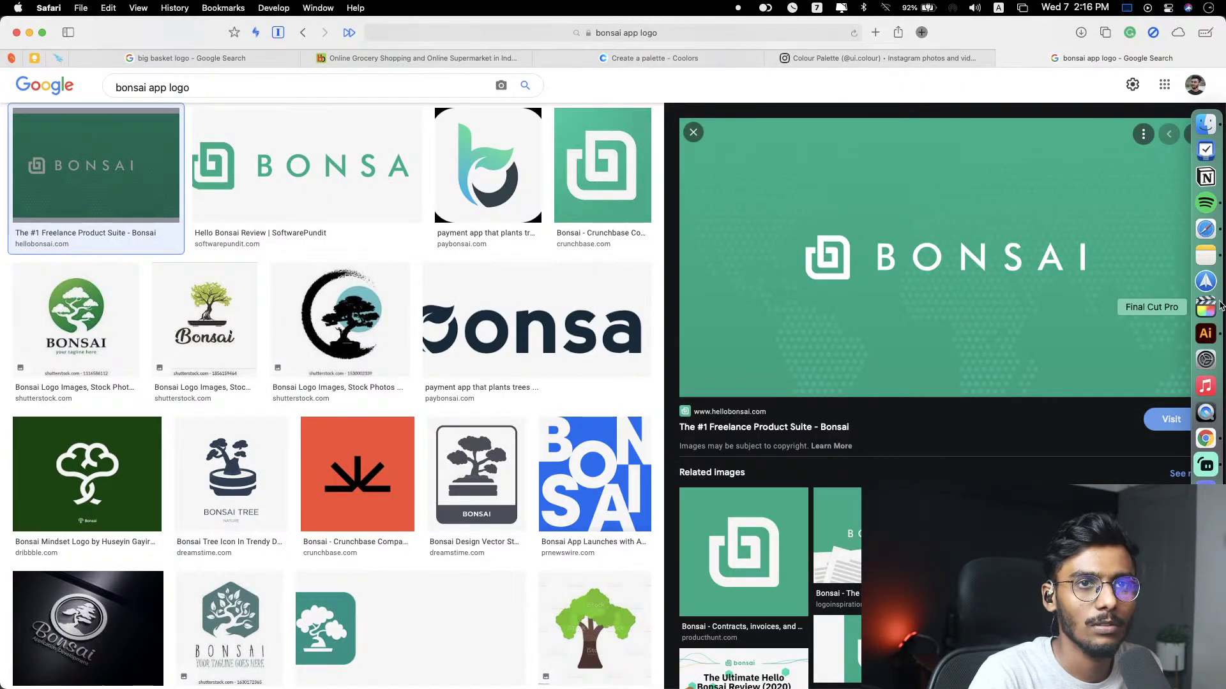
pyautogui.click(1206, 332)
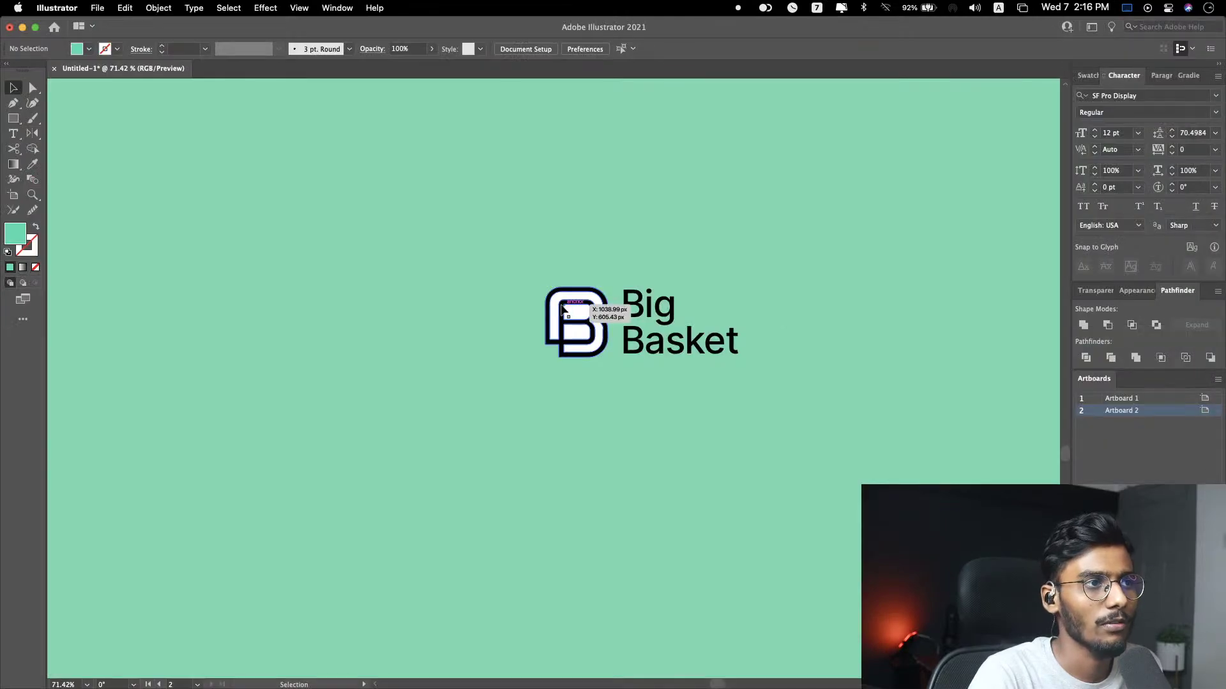
pyautogui.click(1216, 238)
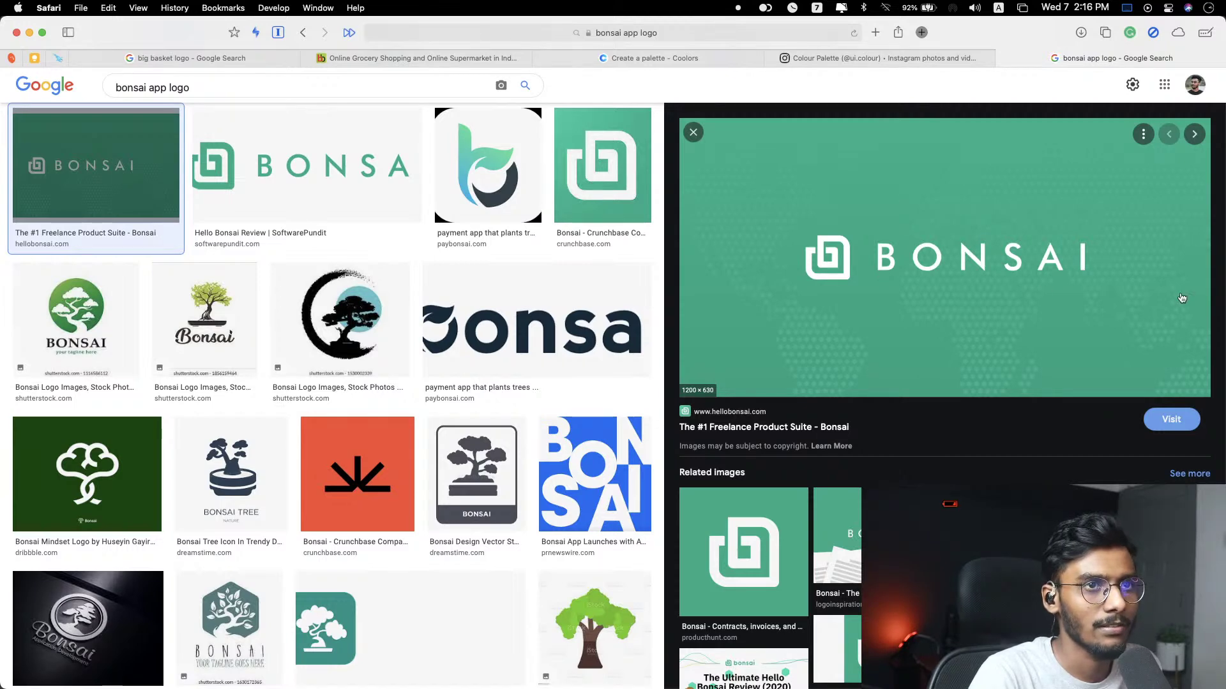
pyautogui.moveTo(1216, 262)
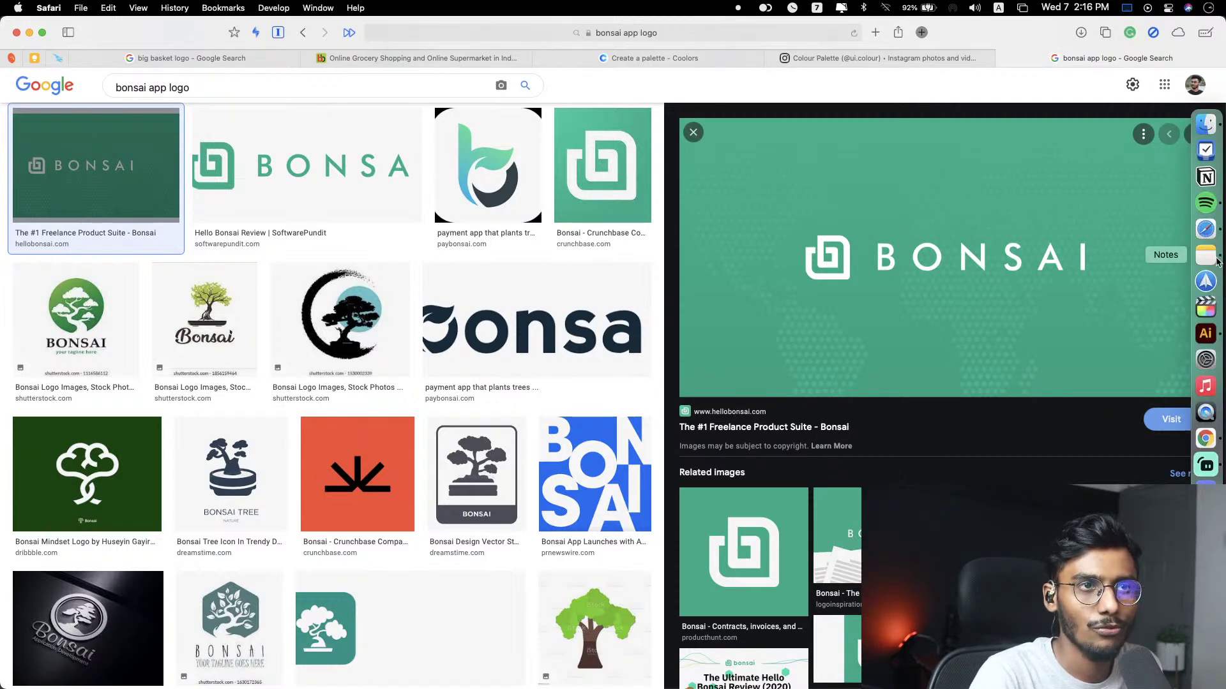
# Step: Switch to Illustrator and remove the white areas inside the B symbol with the Shape Builder tool
pyautogui.click(1205, 333)
pyautogui.click(594, 300)
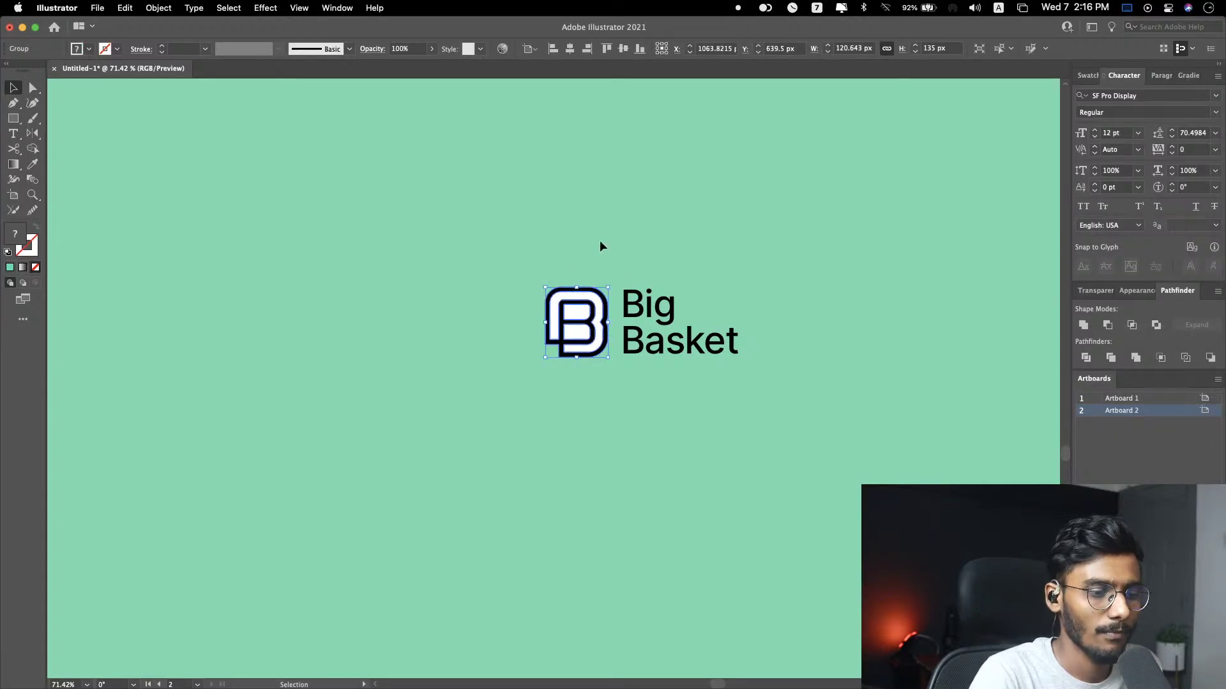
pyautogui.click(411, 197)
pyautogui.click(597, 309)
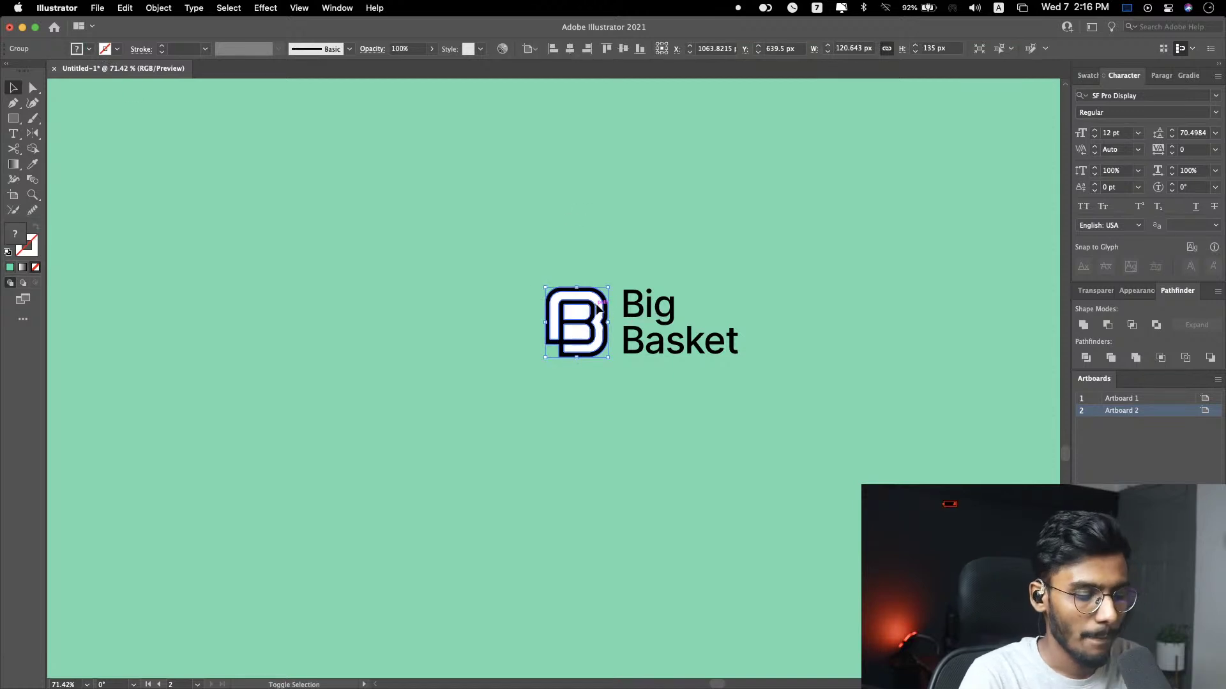
pyautogui.hotkey('shift', 'm')
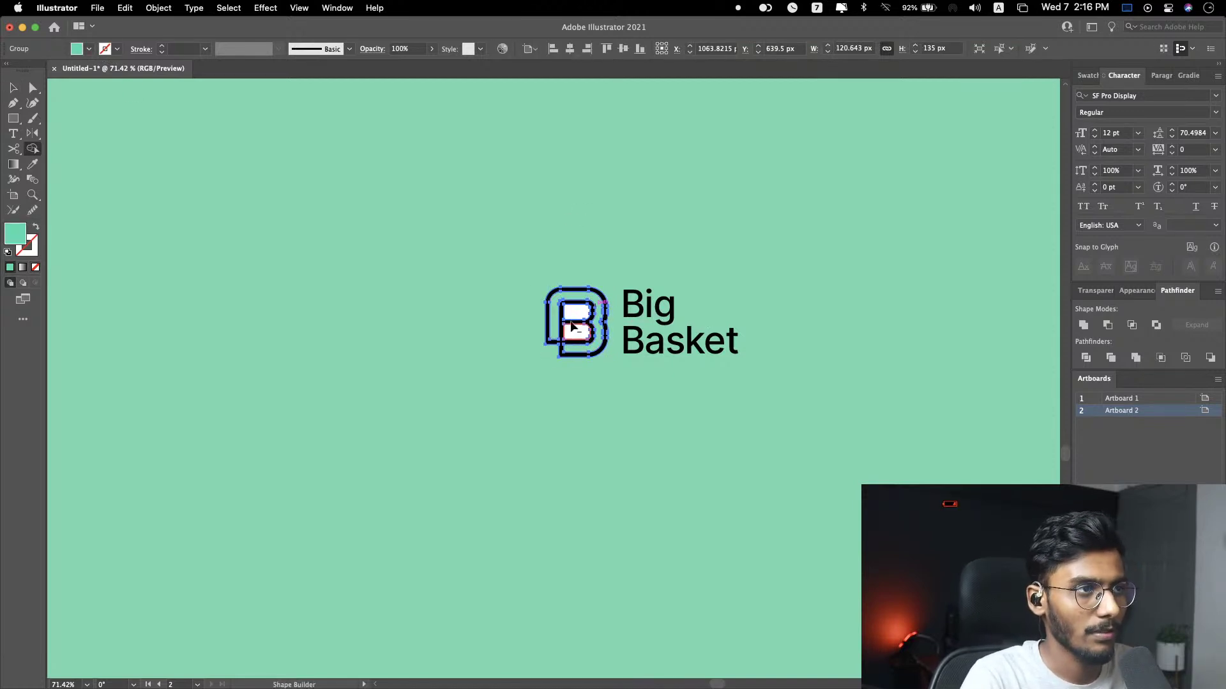
# Step: Select the whole Big Basket logo, both symbol and wordmark, and fill it with white
pyautogui.press('v')
pyautogui.moveTo(823, 247); pyautogui.dragTo(488, 402)
pyautogui.click(89, 50)
pyautogui.click(26, 70)
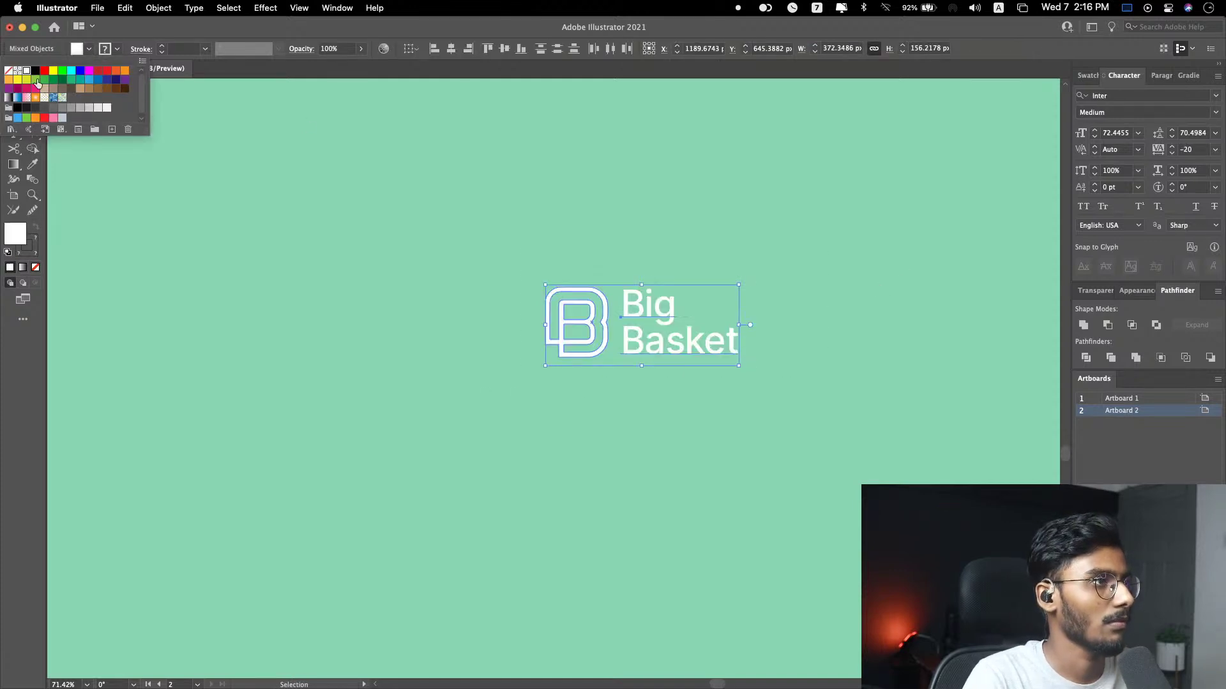
# Step: Deselect the logo and examine the white version on the green artboard at different zoom levels
pyautogui.click(550, 257)
pyautogui.click(550, 258)
pyautogui.scroll(-3, 549, 258)
pyautogui.scroll(-1, 549, 258)
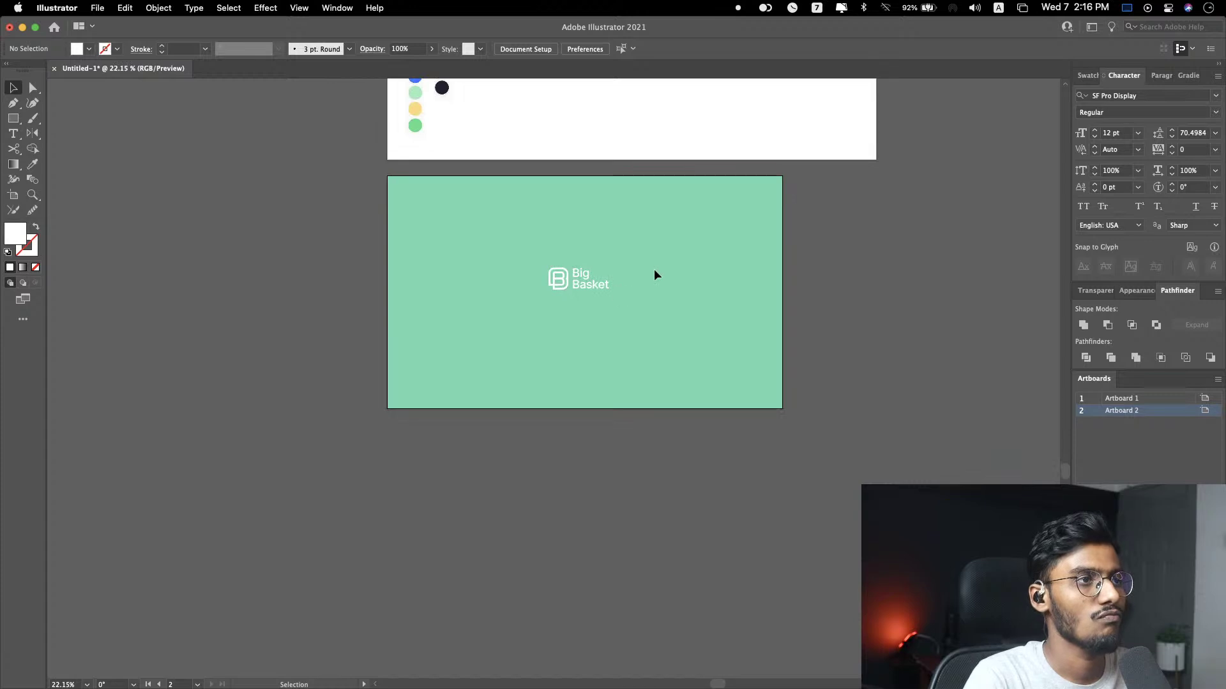
pyautogui.scroll(3, 654, 270)
pyautogui.scroll(2, 615, 254)
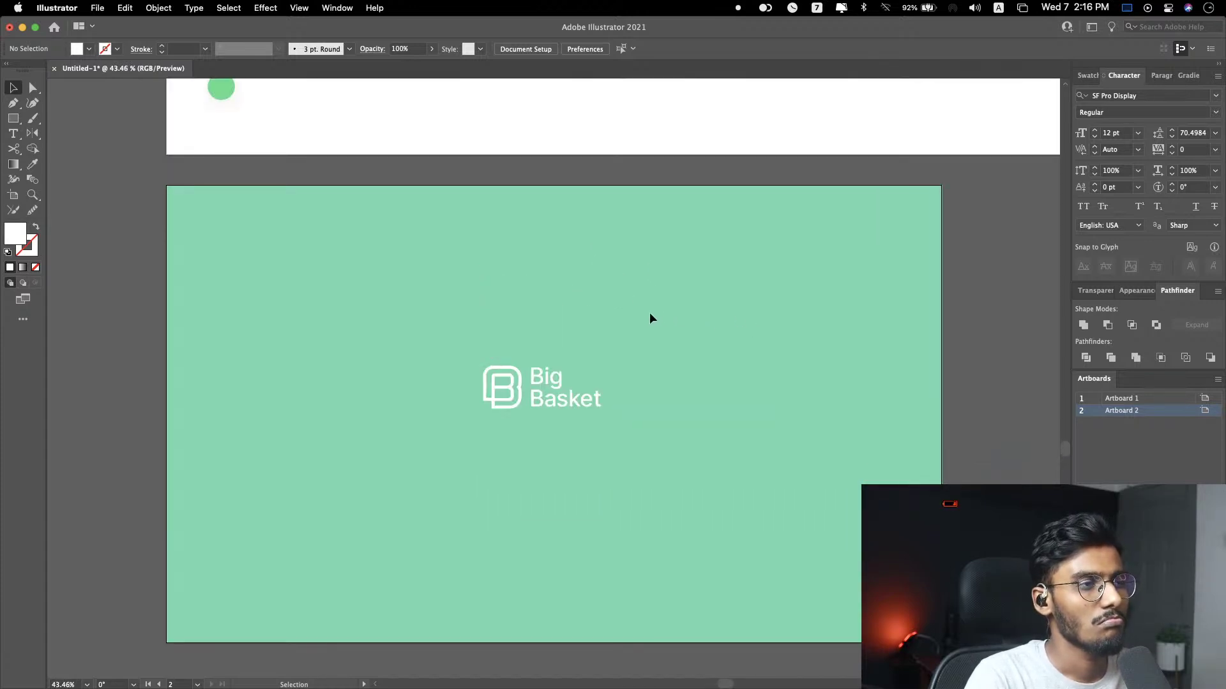
pyautogui.scroll(3, 434, 366)
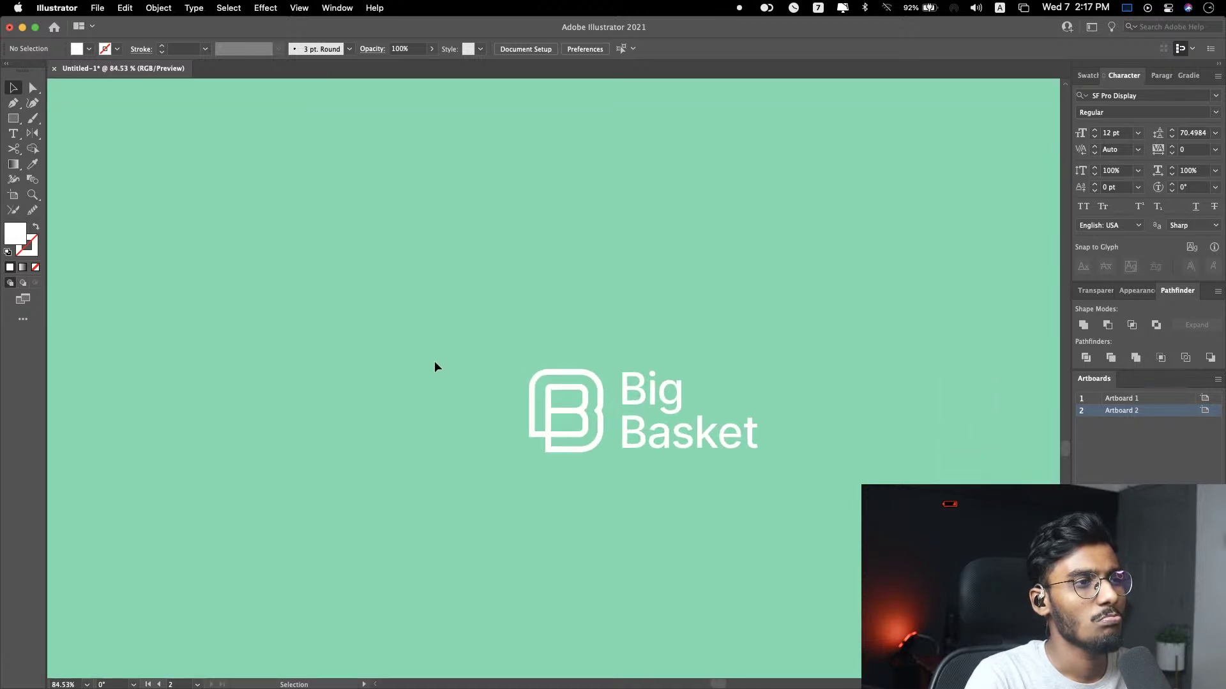
pyautogui.scroll(-3, 495, 339)
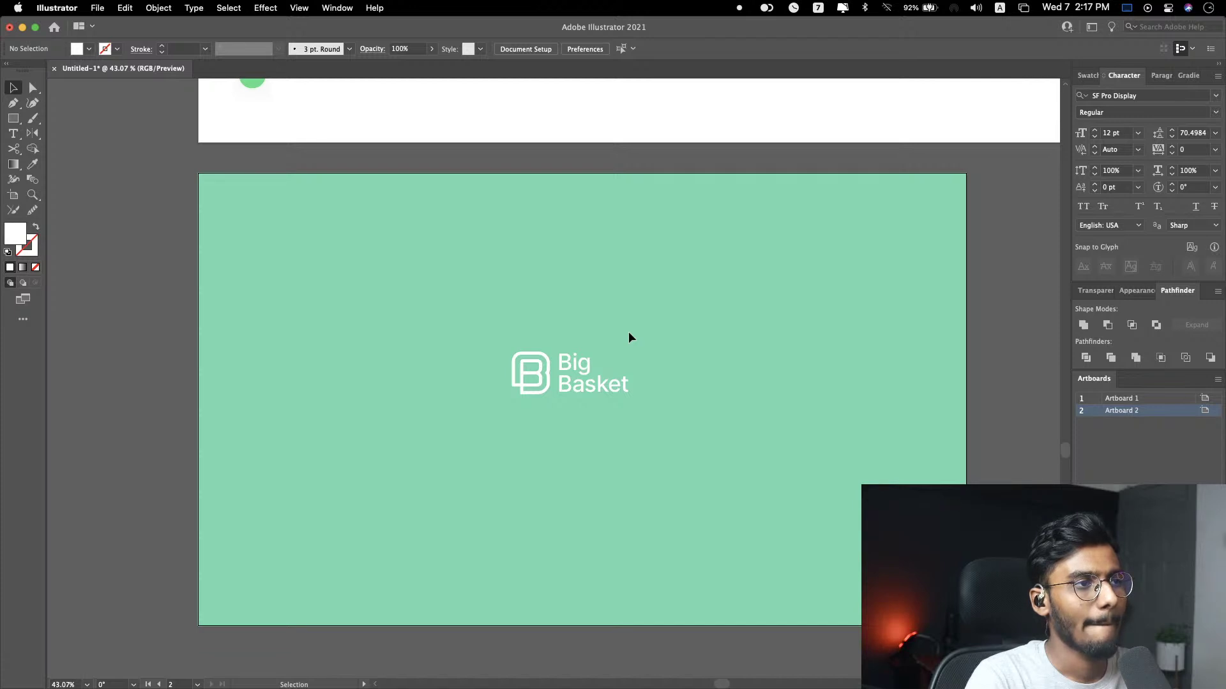
# Step: Enlarge the white Big Basket logo on the green artboard to about 599 × 251 px
pyautogui.moveTo(628, 331); pyautogui.dragTo(458, 434)
pyautogui.moveTo(631, 399); pyautogui.dragTo(673, 411)
pyautogui.press('super+shift+a')
# Step: Try the pale green and muted green palette circles as the background rectangle's fill, sampling them with the Eyedropper
pyautogui.click(812, 339)
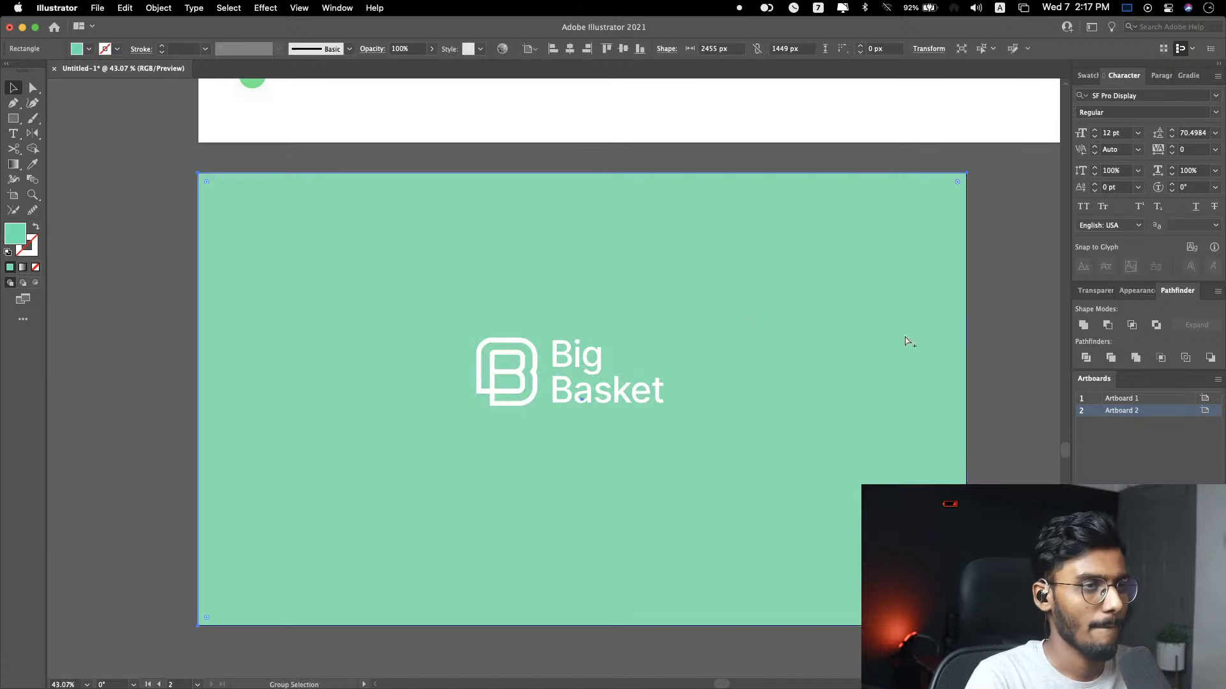
pyautogui.scroll(3, 857, 337)
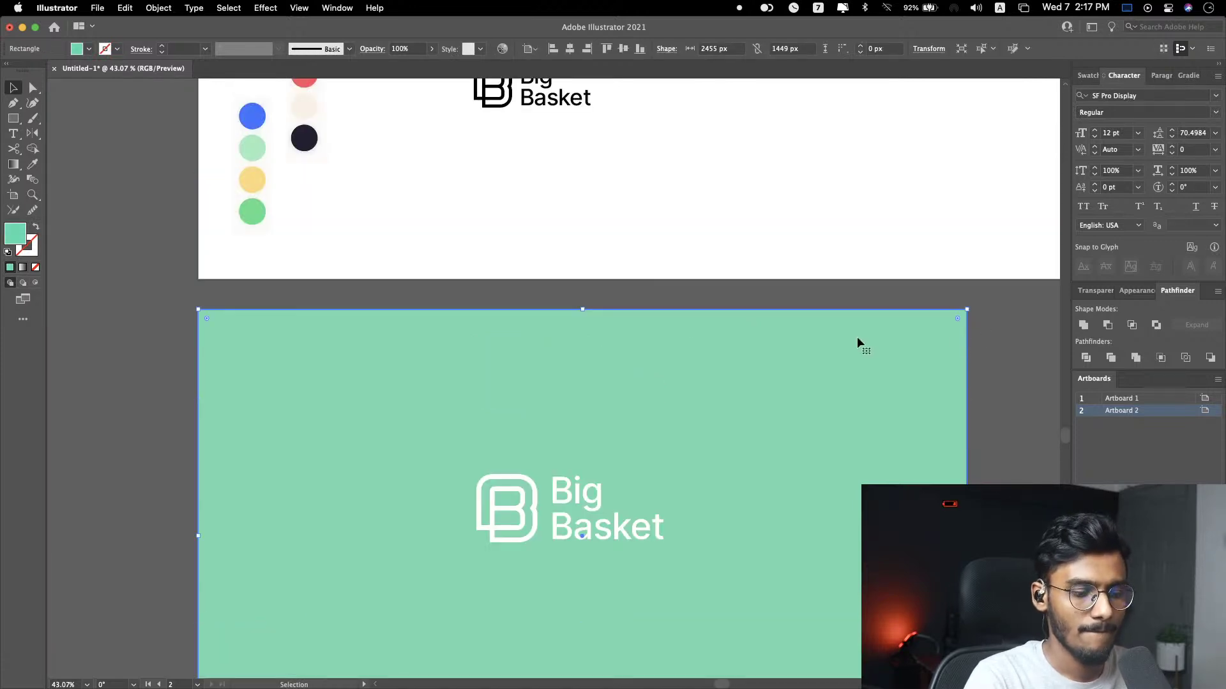
pyautogui.scroll(1, 658, 285)
pyautogui.press('i')
pyautogui.click(252, 199)
pyautogui.click(253, 231)
pyautogui.scroll(2, 262, 210)
pyautogui.click(255, 178)
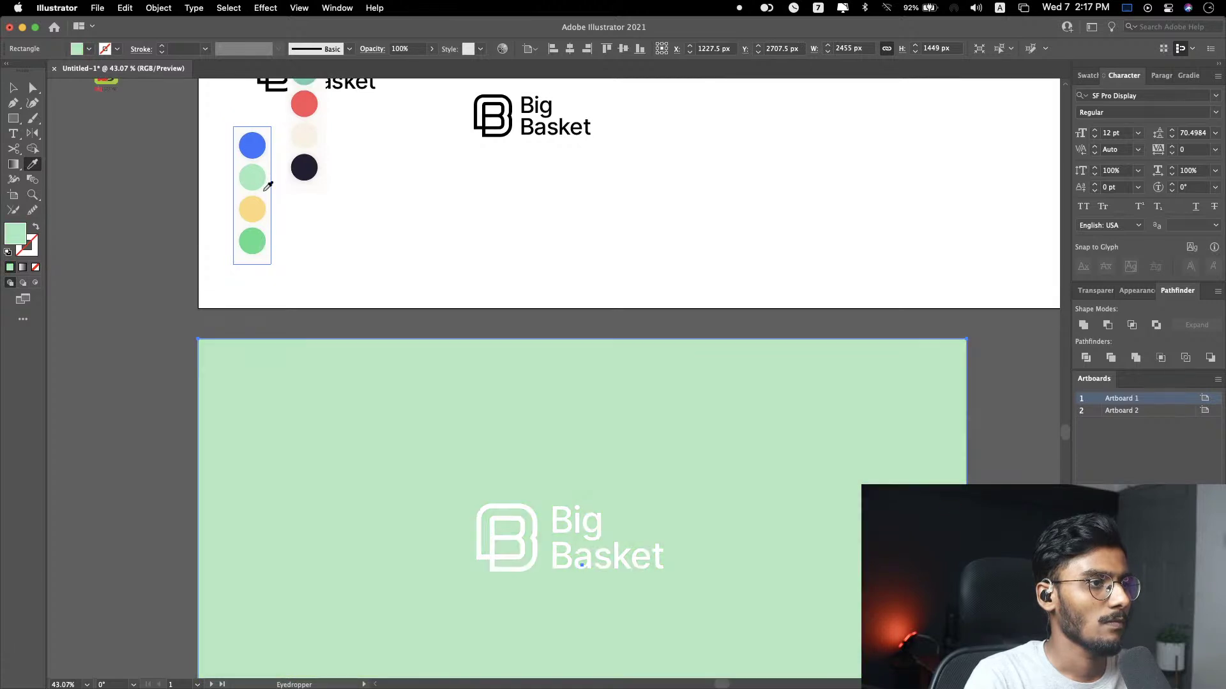
pyautogui.keyDown('super'); pyautogui.click(298, 154); pyautogui.keyUp('super')
pyautogui.click(307, 93)
pyautogui.scroll(3, 433, 260)
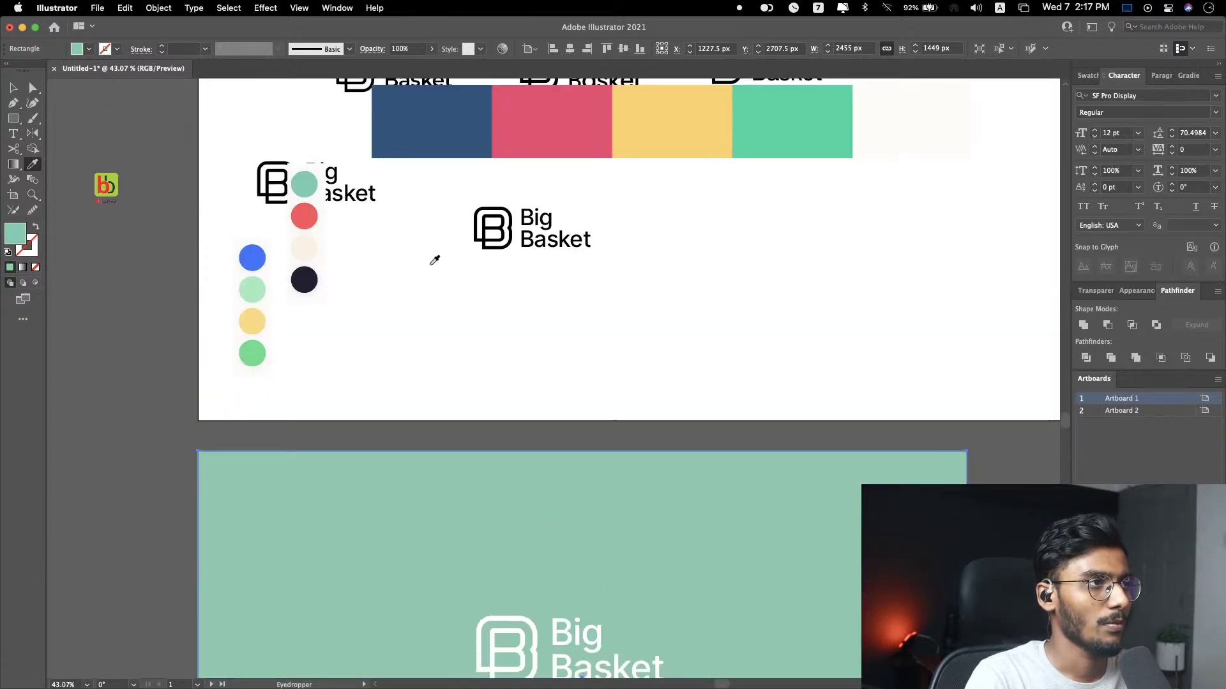
# Step: Fill the background rectangle with the mint green sampled from the five-colour palette strip
pyautogui.keyDown('super'); pyautogui.click(840, 167); pyautogui.keyUp('super')
pyautogui.scroll(-5, 835, 314)
pyautogui.scroll(4, 834, 315)
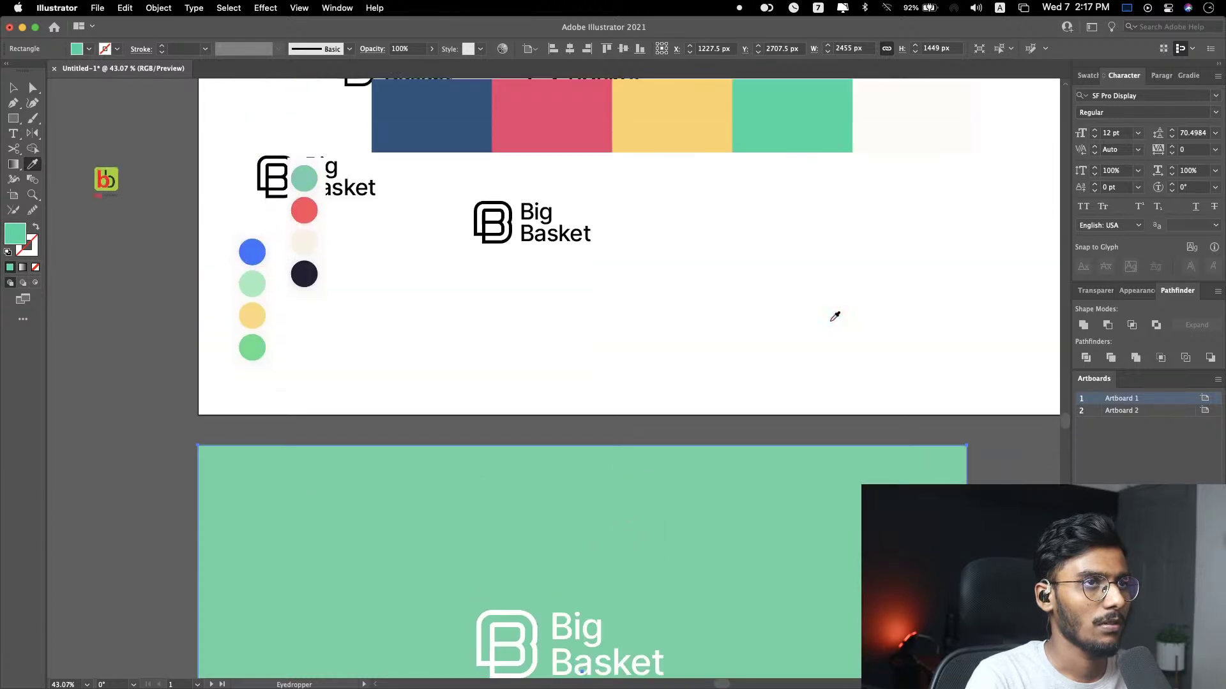
pyautogui.scroll(-3, 808, 311)
pyautogui.scroll(3, 808, 311)
pyautogui.scroll(-5, 808, 310)
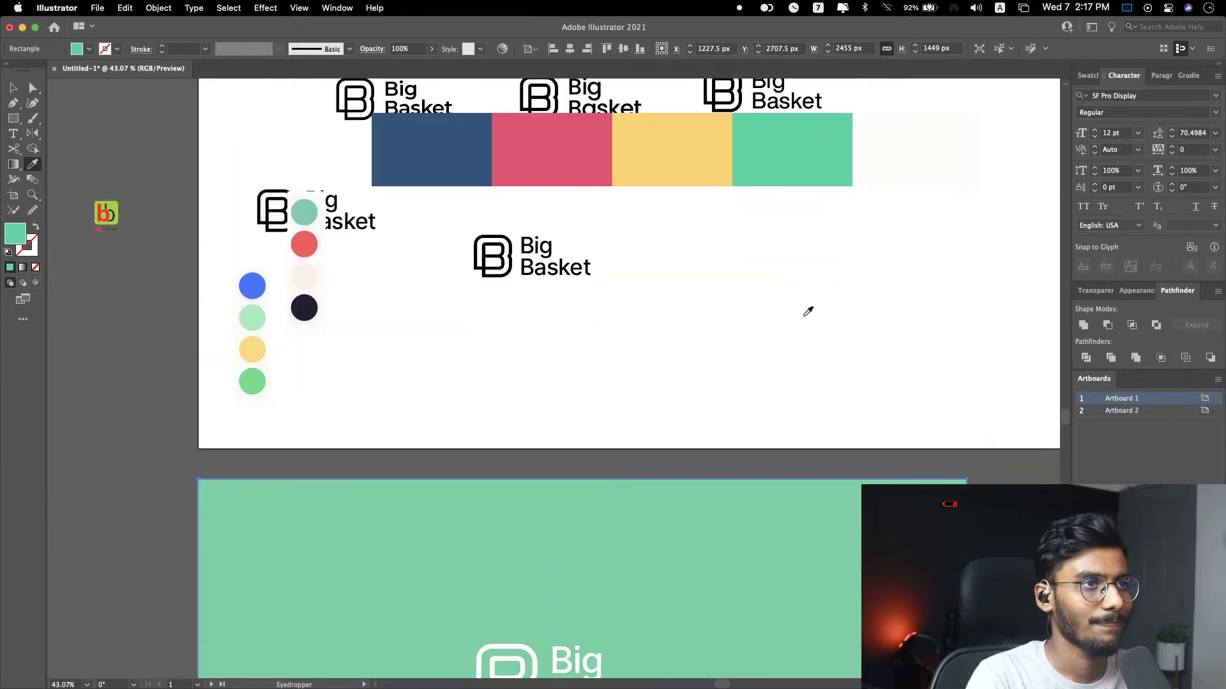
pyautogui.press('v')
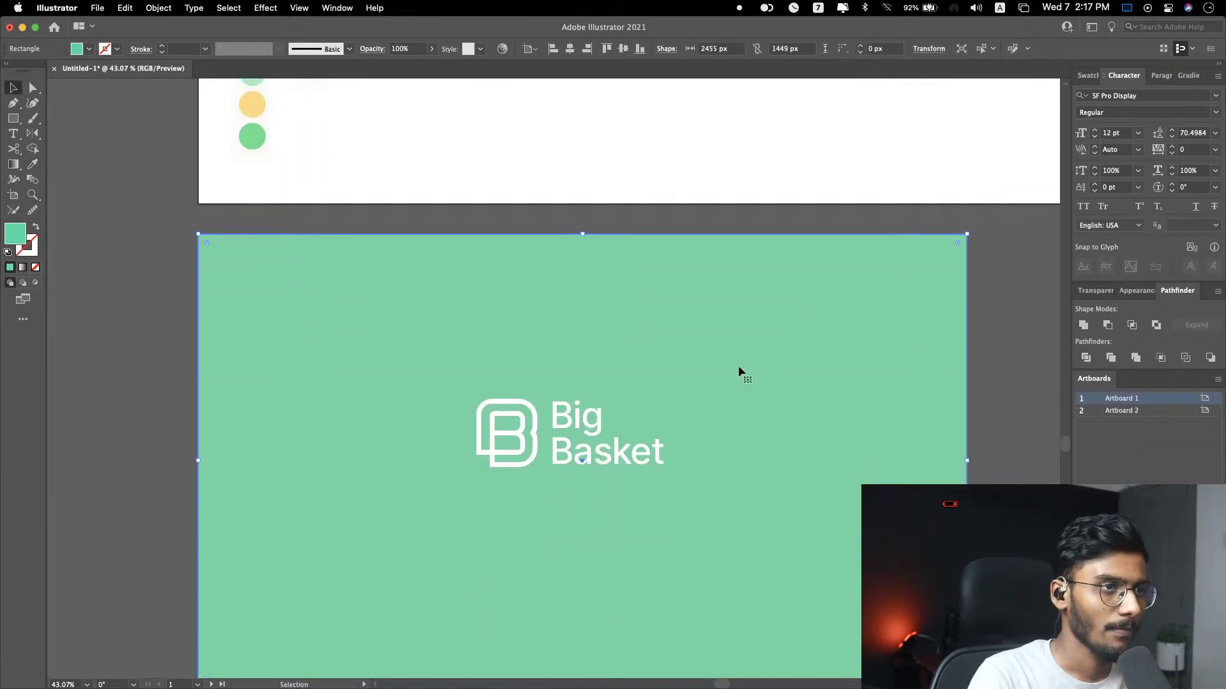
# Step: Shift the background rectangle's fill to a more saturated teal with hue 168° and hex 50D3BA
pyautogui.doubleClick(16, 231)
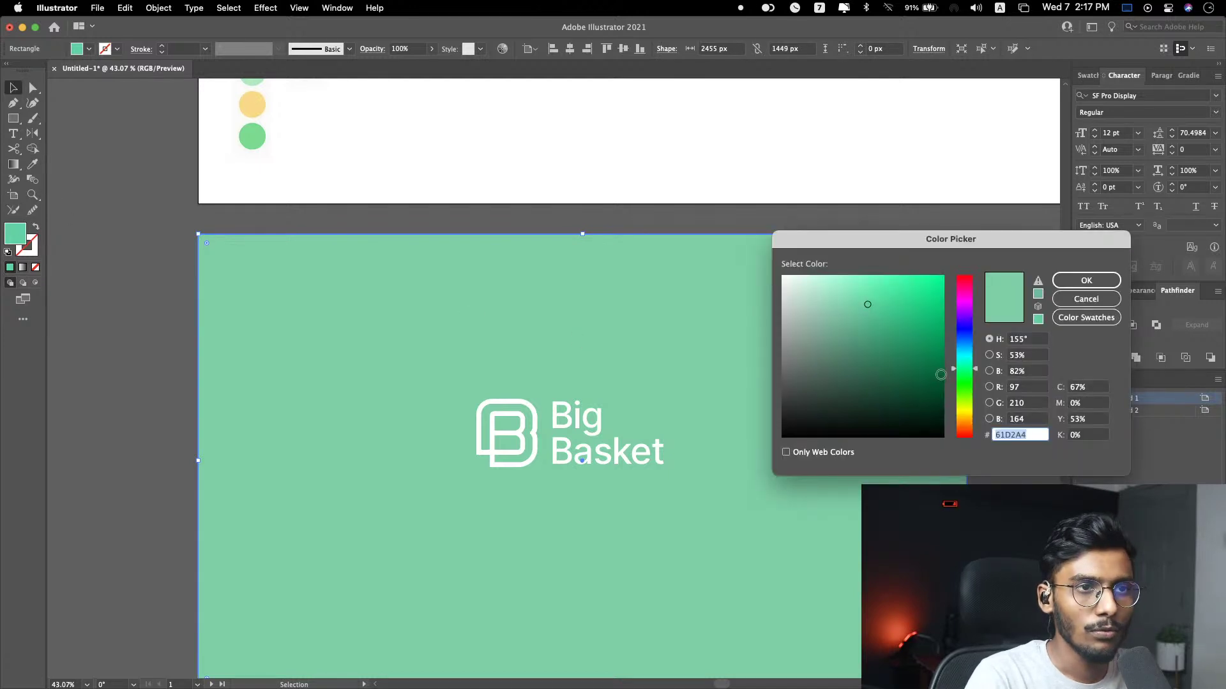
pyautogui.moveTo(974, 372); pyautogui.dragTo(975, 363)
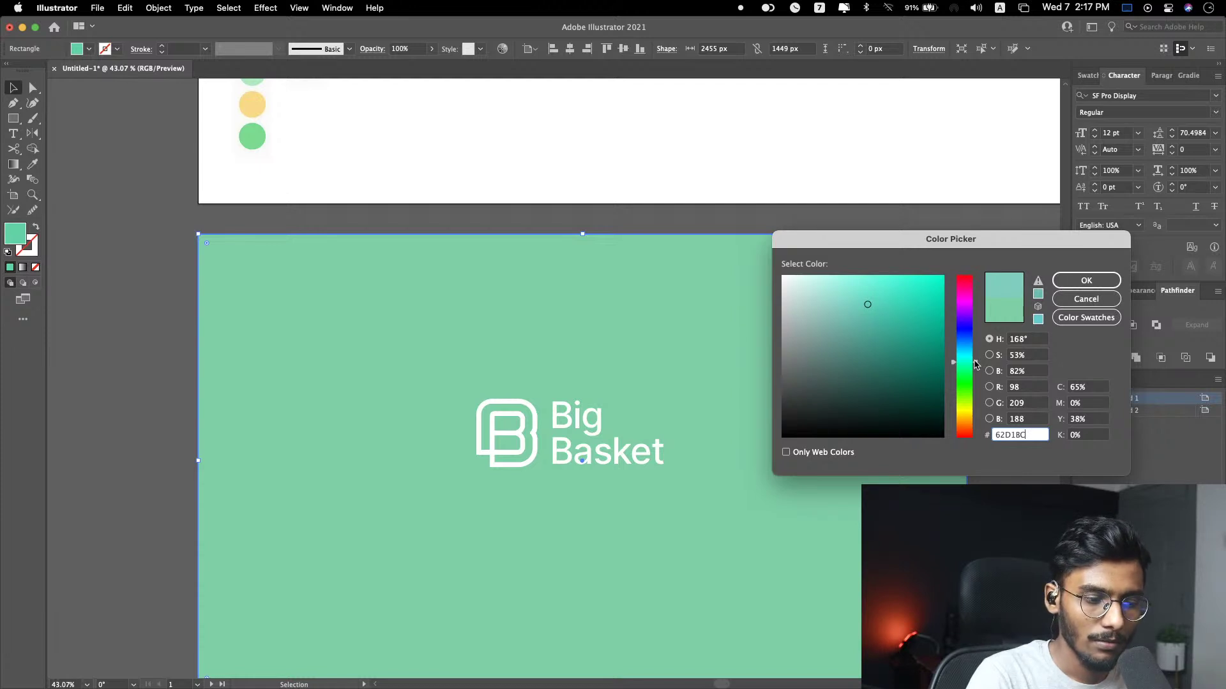
pyautogui.click(1085, 281)
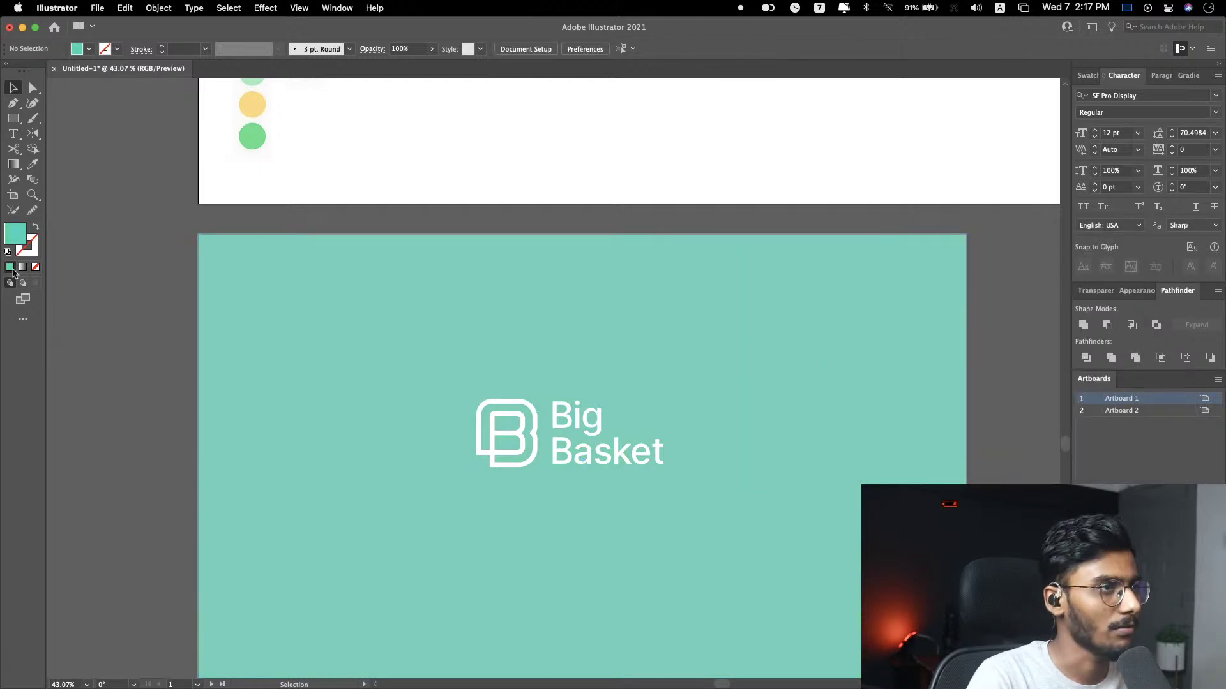
pyautogui.doubleClick(13, 236)
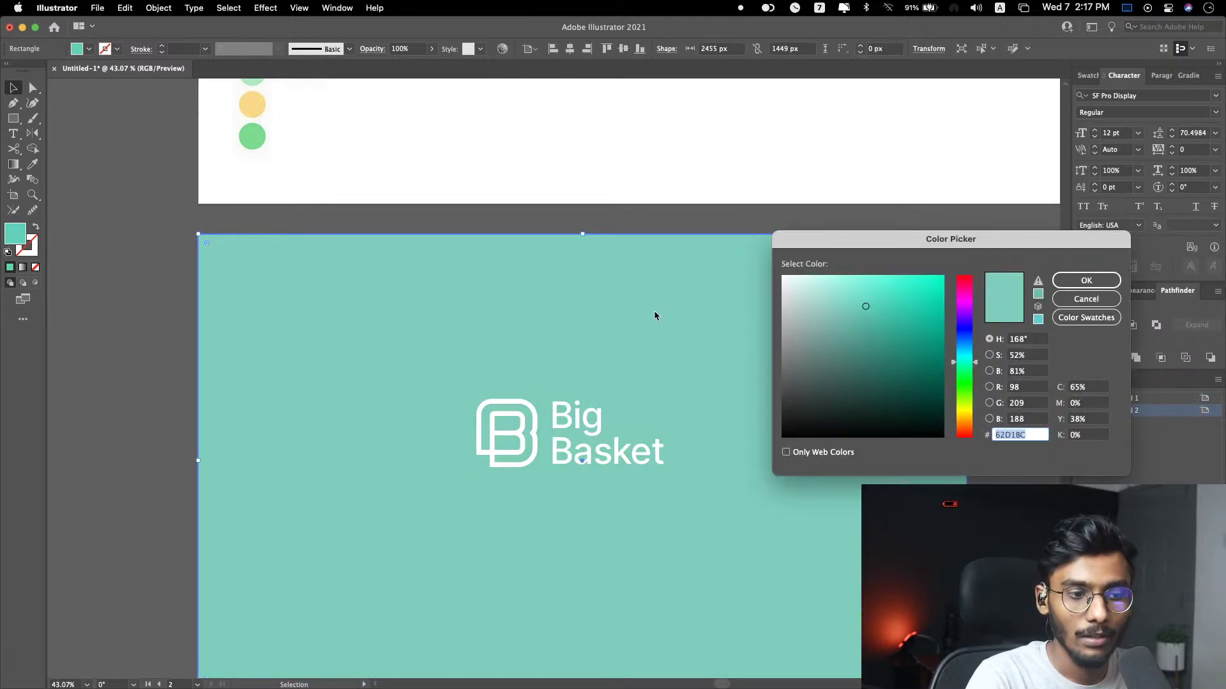
pyautogui.moveTo(954, 253); pyautogui.dragTo(575, 276)
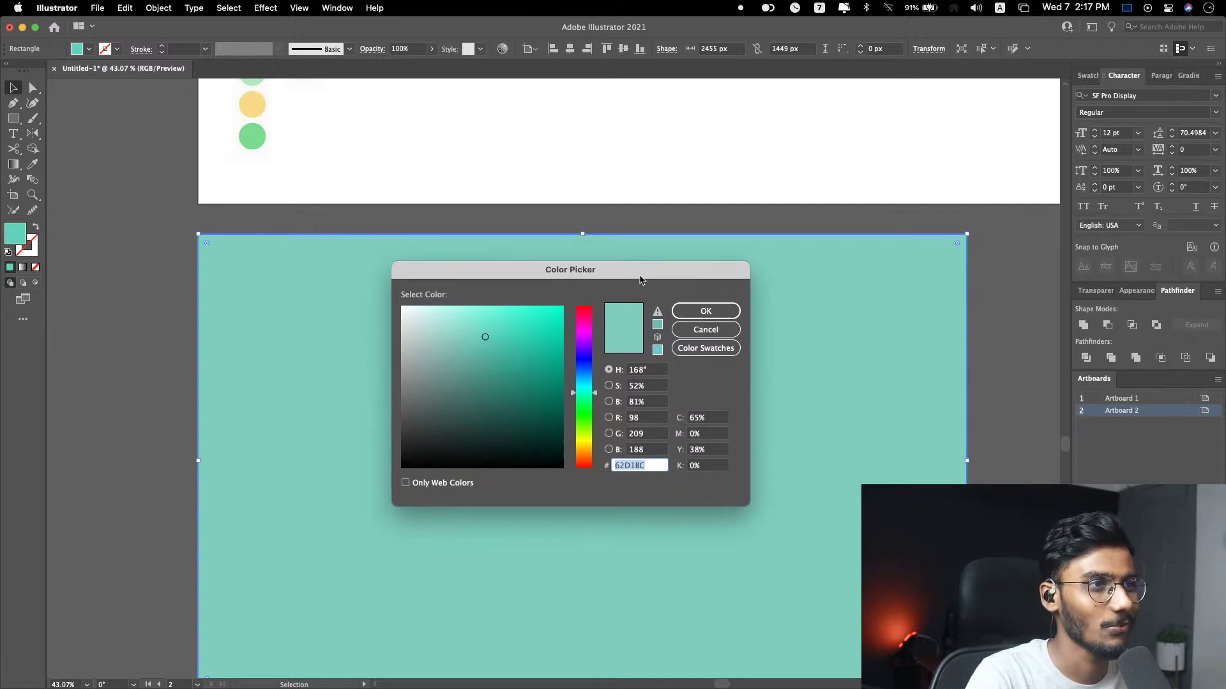
pyautogui.moveTo(640, 279); pyautogui.dragTo(856, 243)
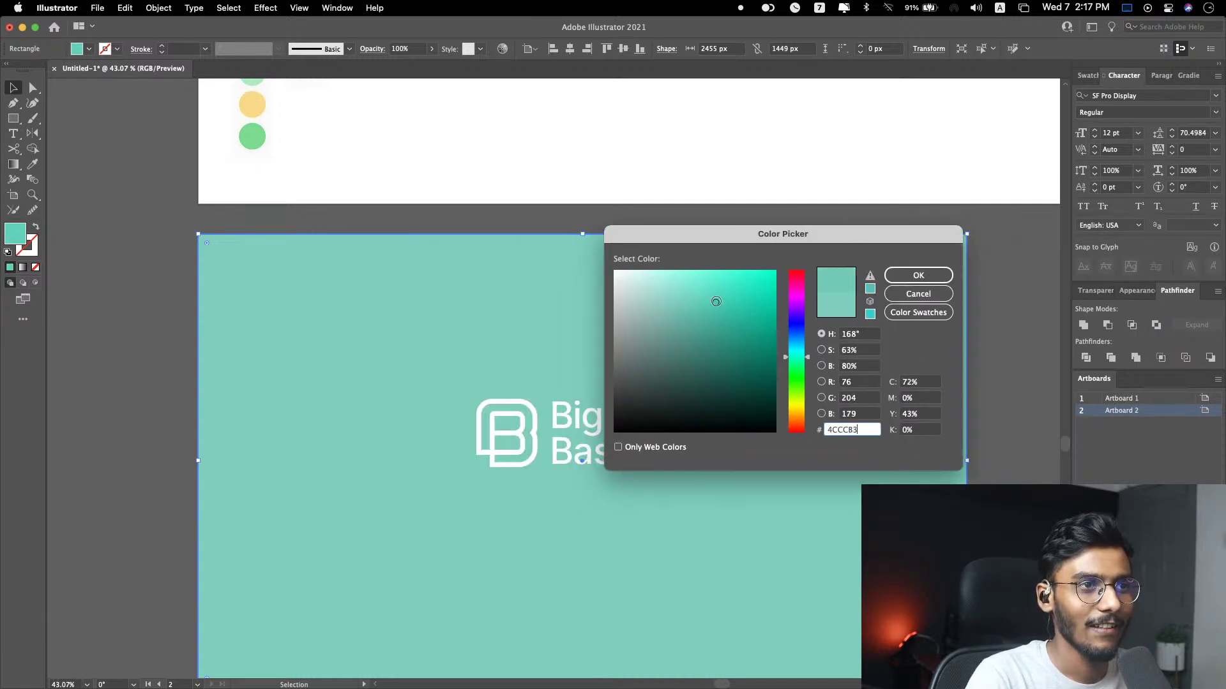
pyautogui.click(918, 276)
# Step: Try a brighter teal for the background rectangle while keeping the hue at 168°
pyautogui.doubleClick(19, 243)
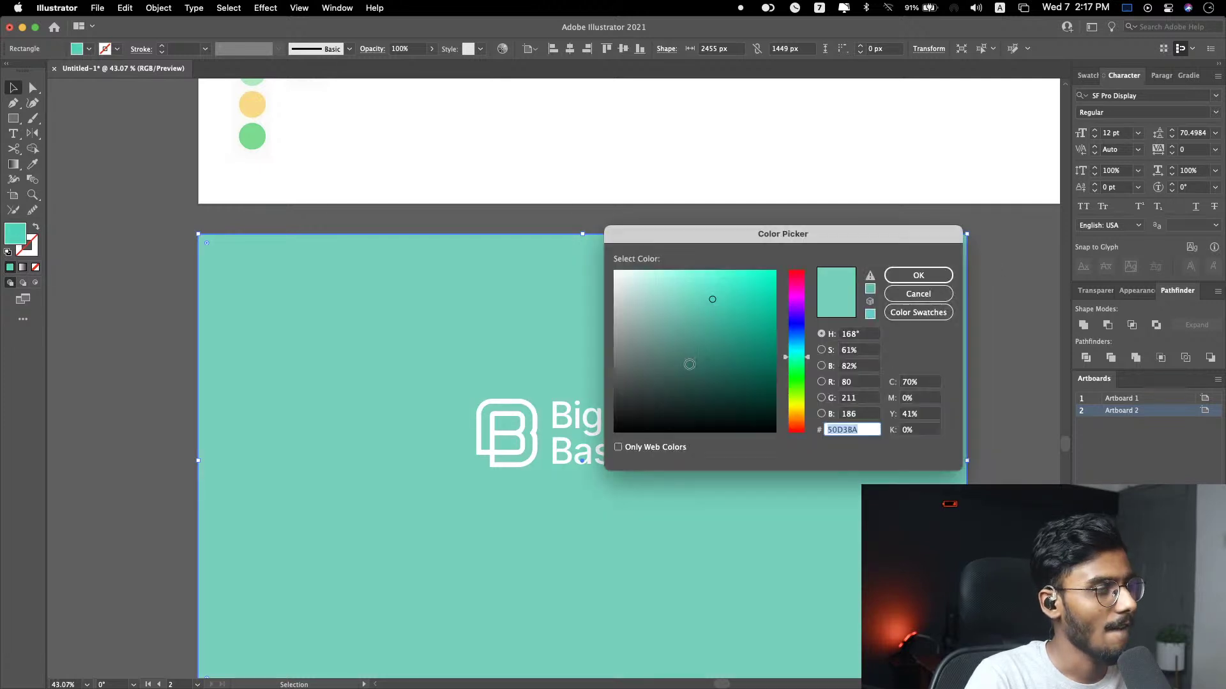
pyautogui.click(721, 289)
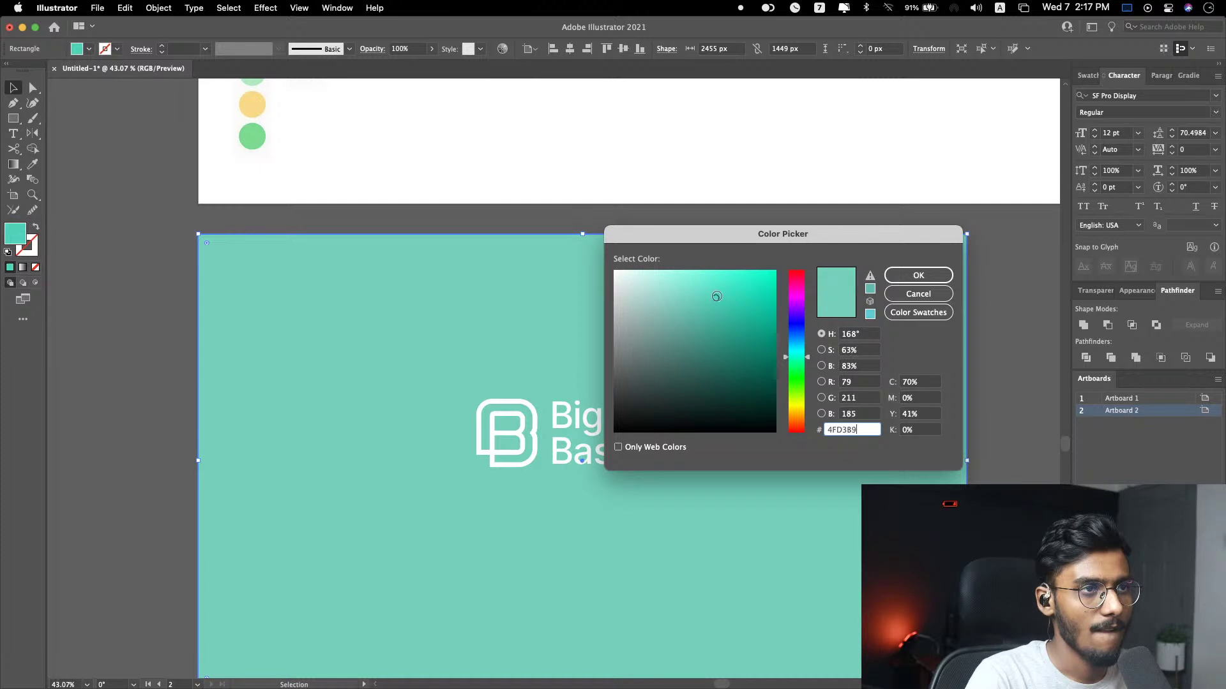
pyautogui.click(899, 276)
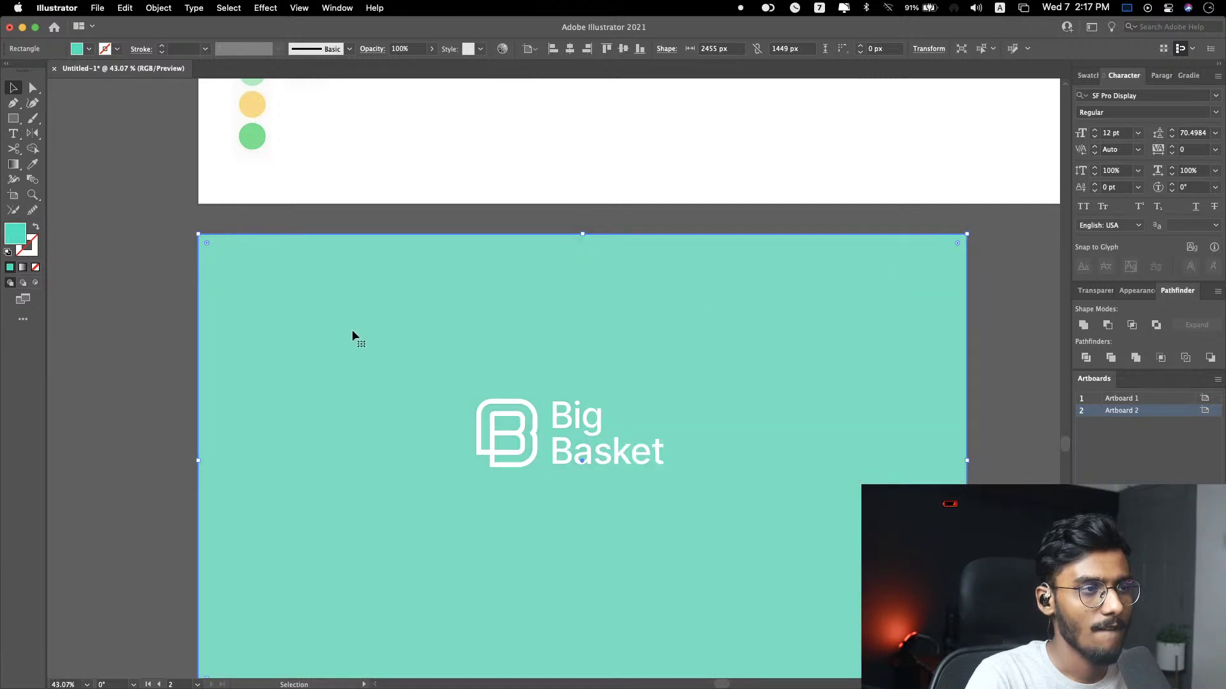
pyautogui.press('v')
# Step: Deselect the background and examine the white logo on teal, both close up and beside the artboard of palettes
pyautogui.scroll(-3, 358, 339)
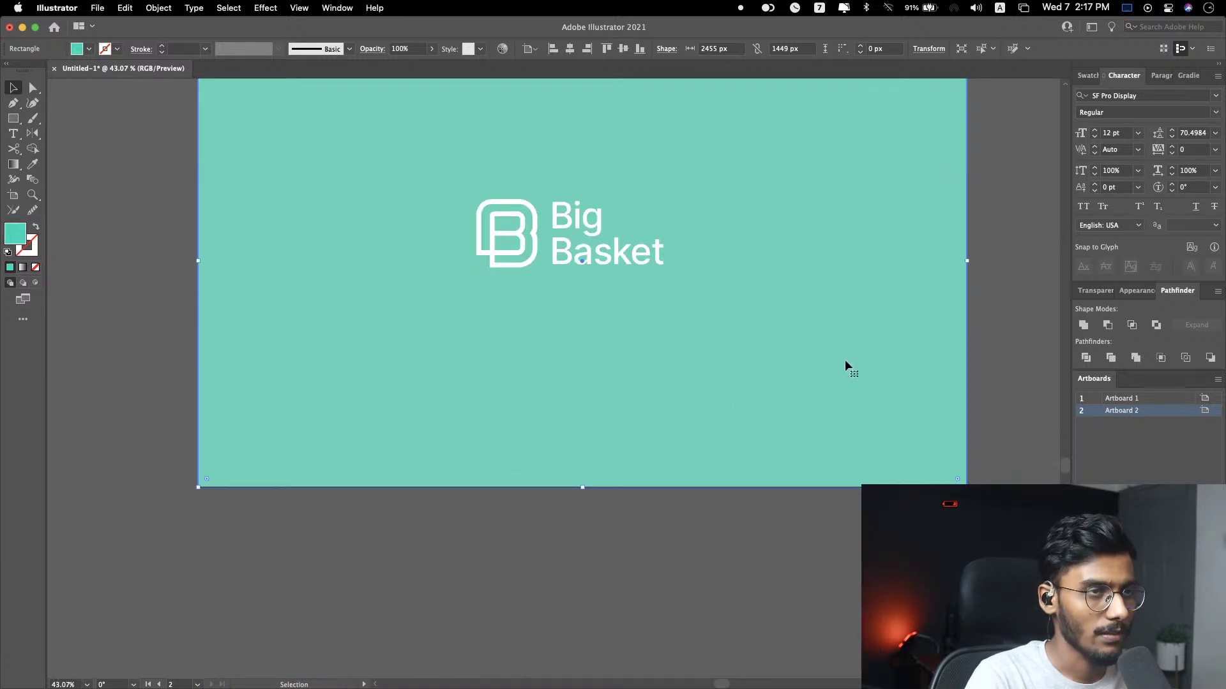
pyautogui.click(986, 294)
pyautogui.scroll(2, 987, 293)
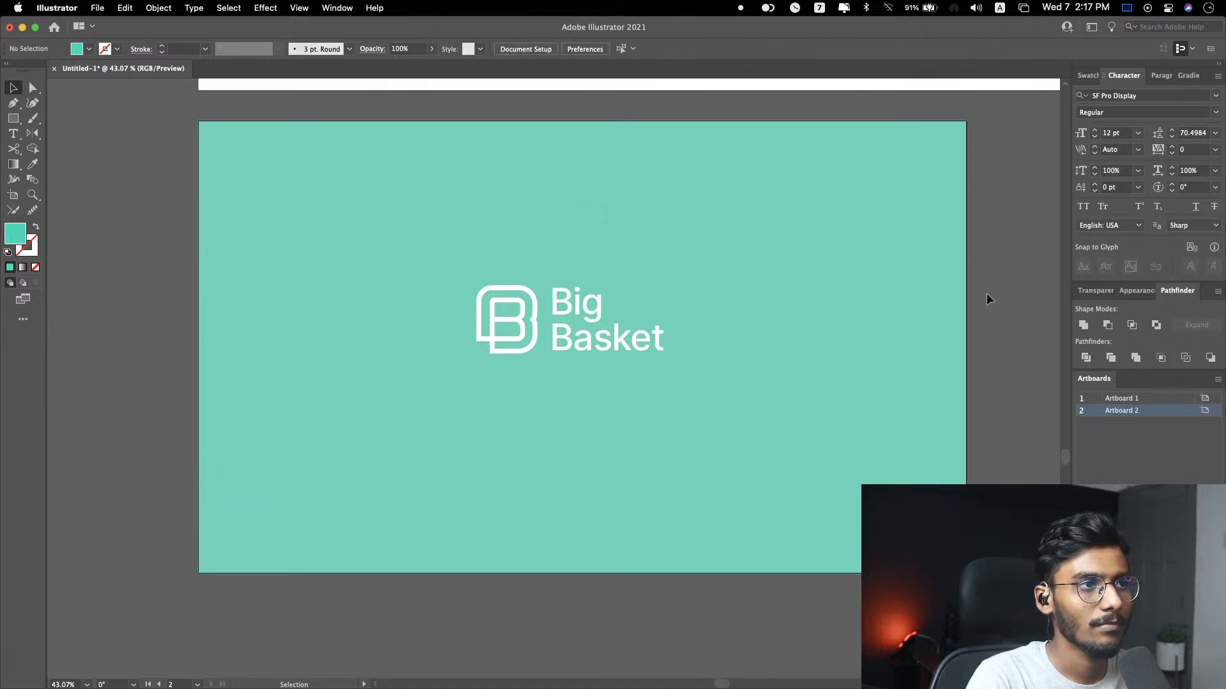
pyautogui.hscroll(5, 958, 345)
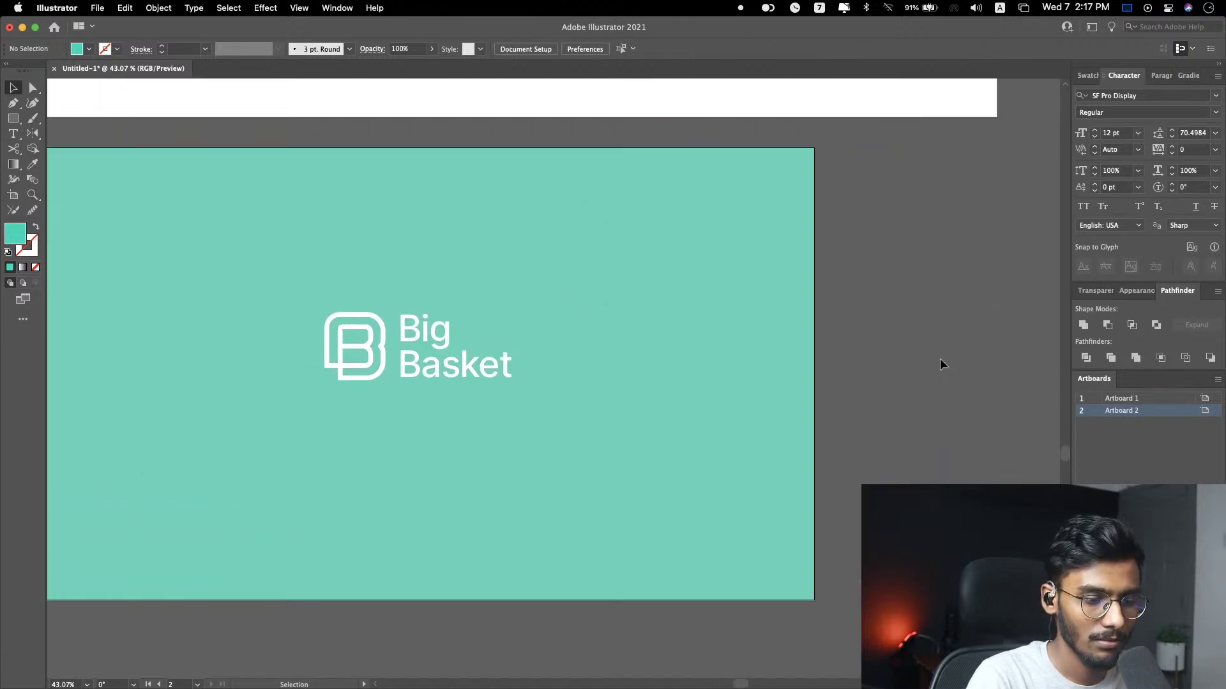
pyautogui.scroll(-3, 726, 362)
pyautogui.scroll(3, 725, 362)
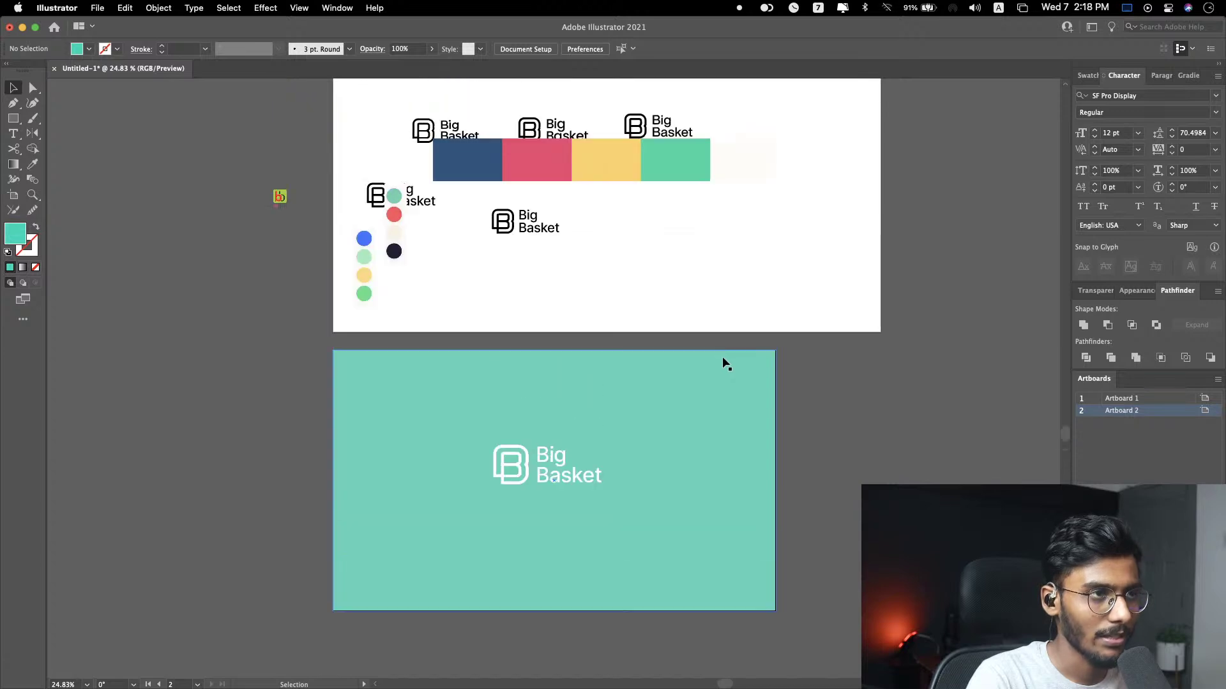
pyautogui.hscroll(5, 721, 364)
pyautogui.hscroll(3, 716, 369)
# Step: Enlarge the white Big Basket logo on the teal artboard by about a third and deselect it
pyautogui.click(262, 472)
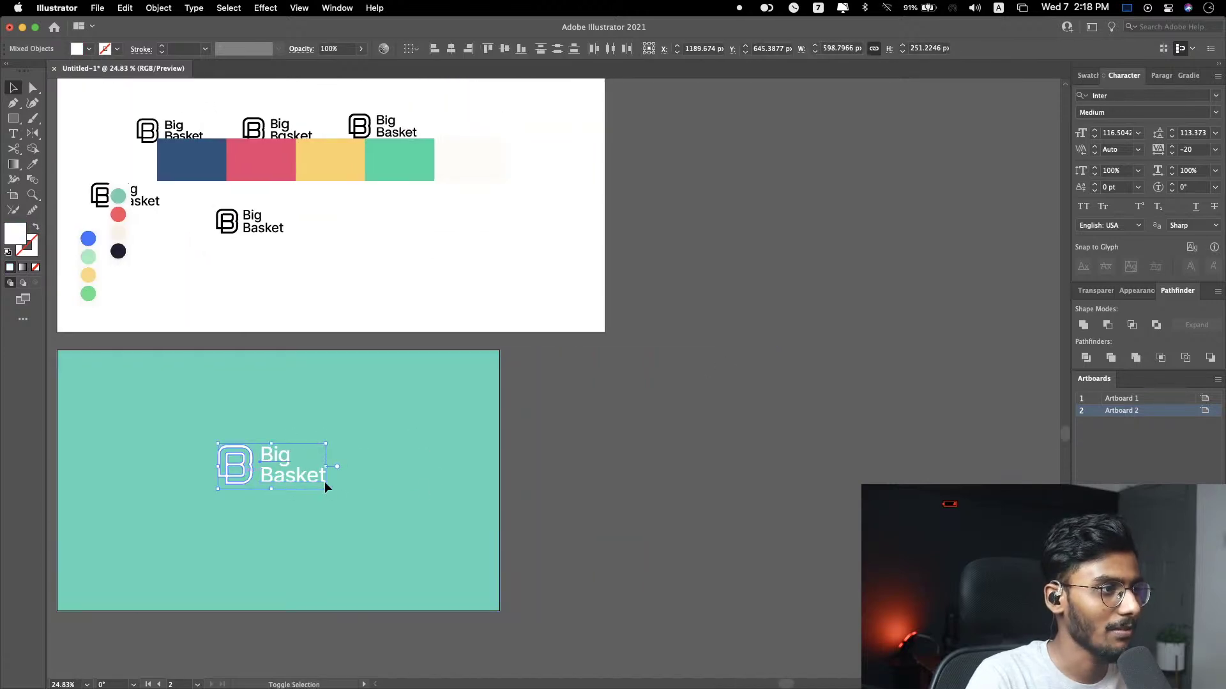
pyautogui.moveTo(326, 487); pyautogui.dragTo(364, 500)
pyautogui.click(521, 440)
pyautogui.hscroll(-12, 521, 439)
pyautogui.click(793, 462)
pyautogui.press('super+shift+a')
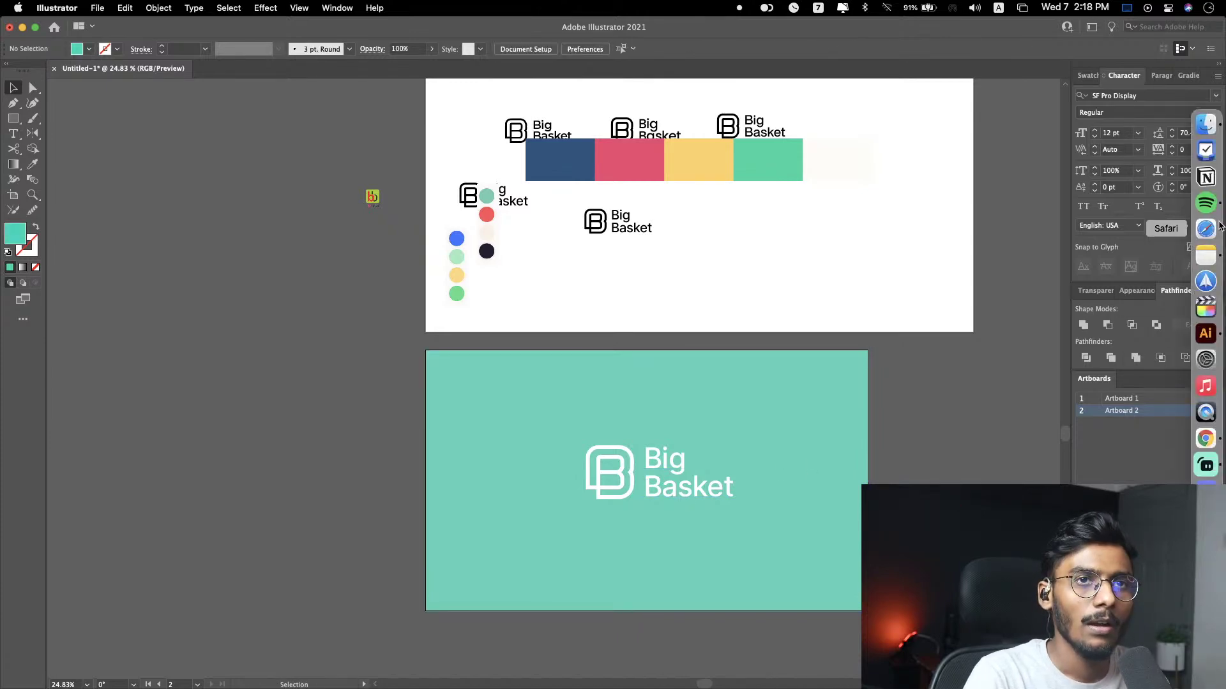
# Step: Switch to Safari and open the Envato Elements website (elements.envato.com) in a new tab
pyautogui.click(1218, 231)
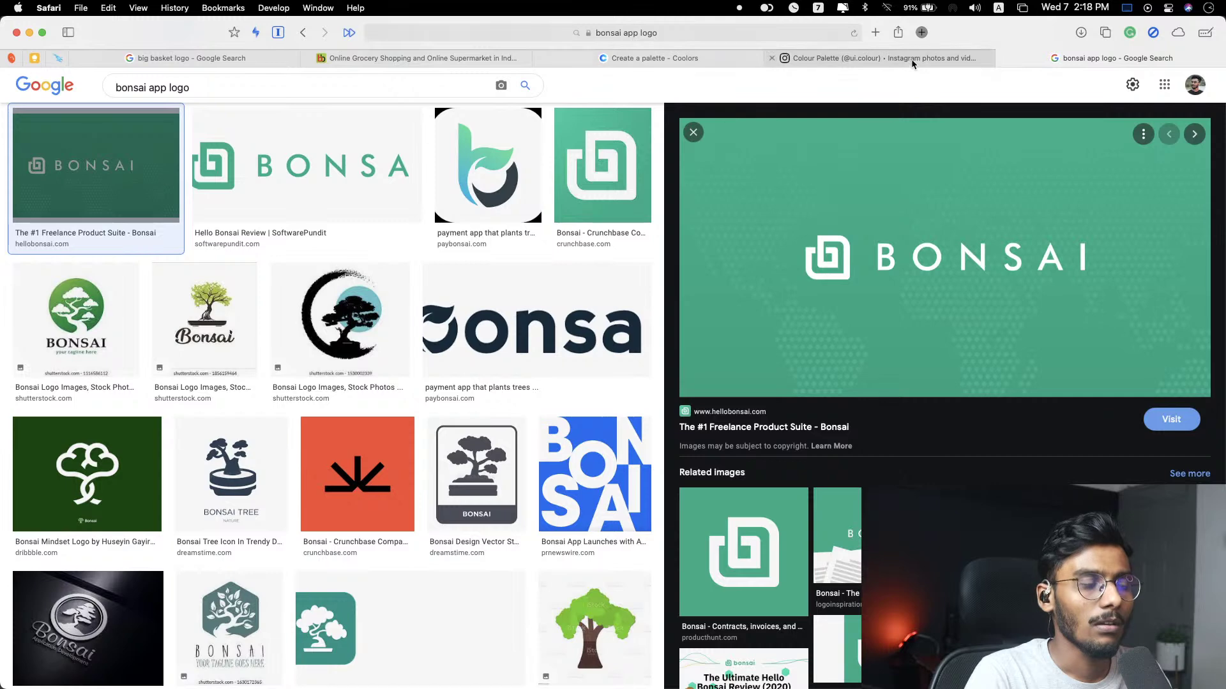
pyautogui.press('super+t')
pyautogui.write('envato.com')
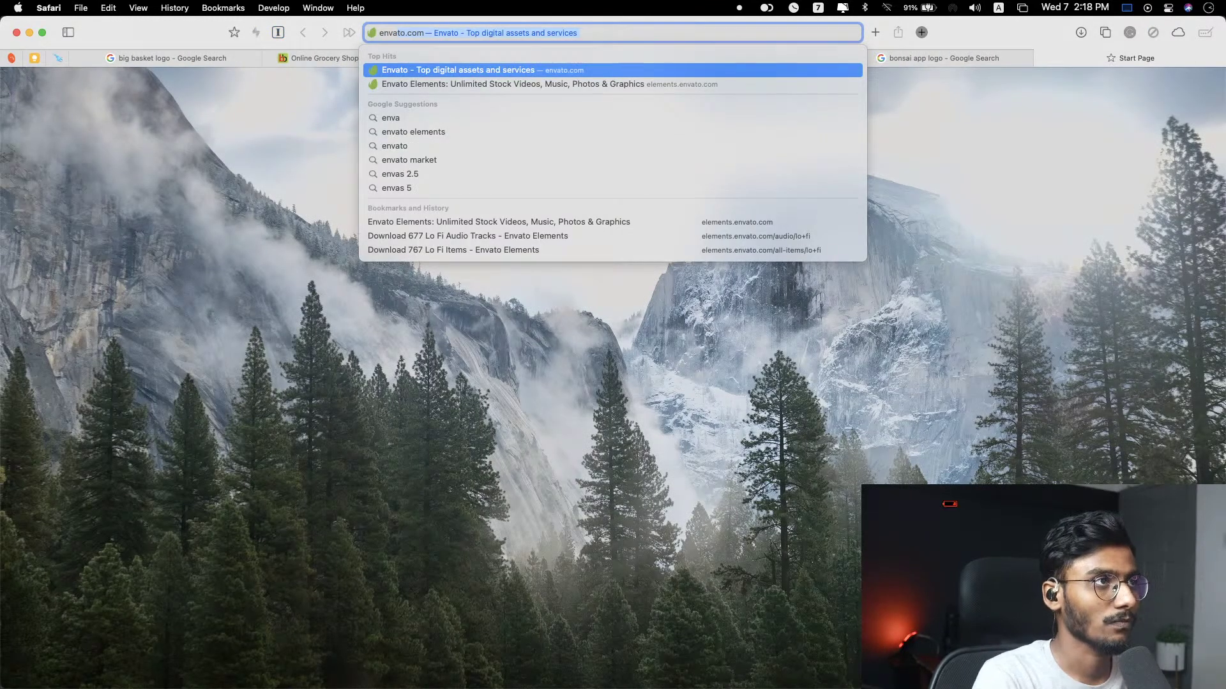
pyautogui.press('Down')
pyautogui.press('Return')
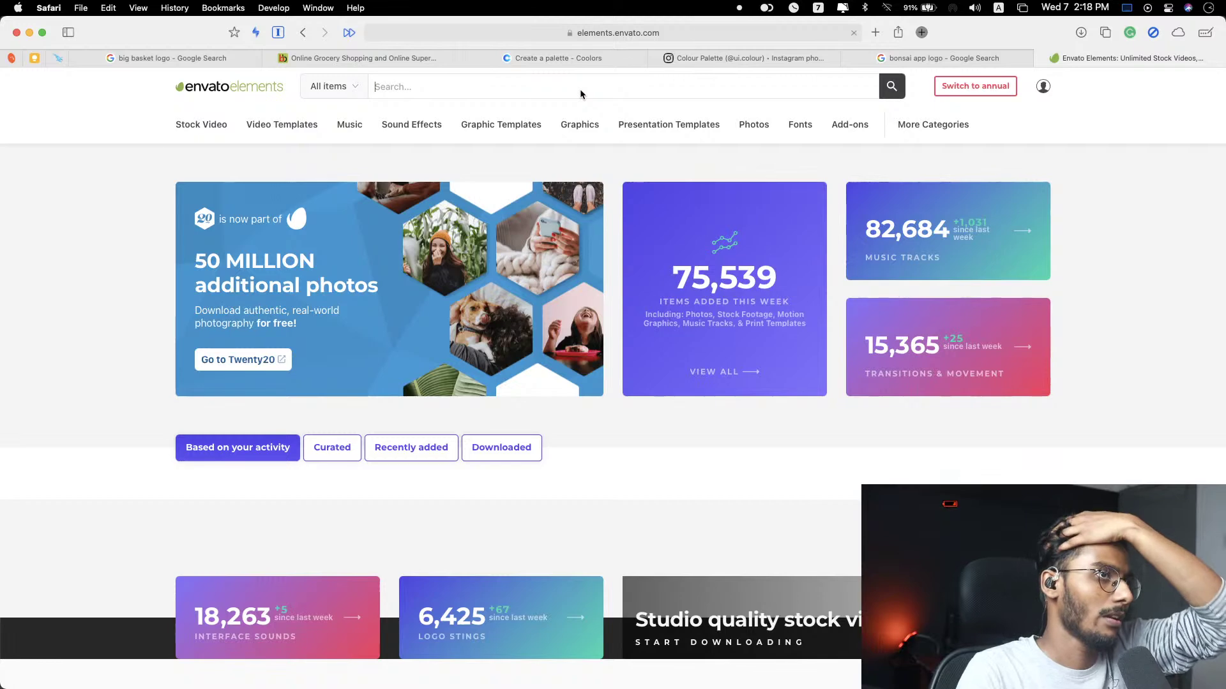
# Step: Search Envato Elements for "mockups" and browse all the matching Graphic Templates
pyautogui.write('mockups')
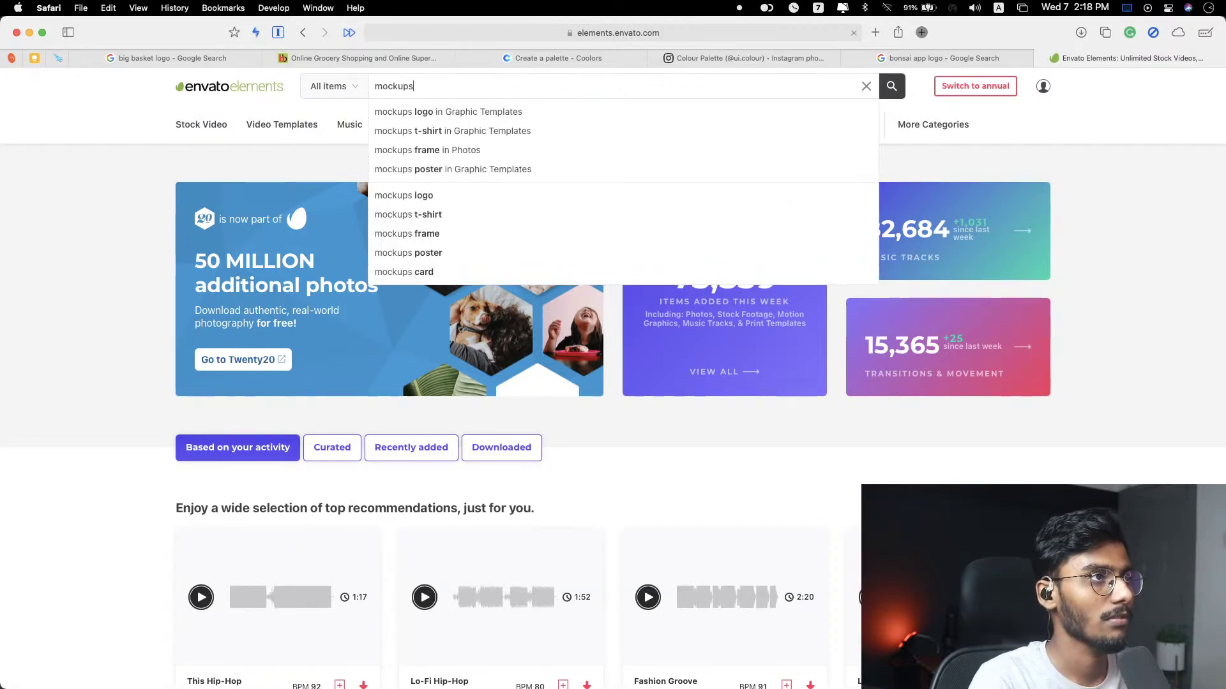
pyautogui.press('Return')
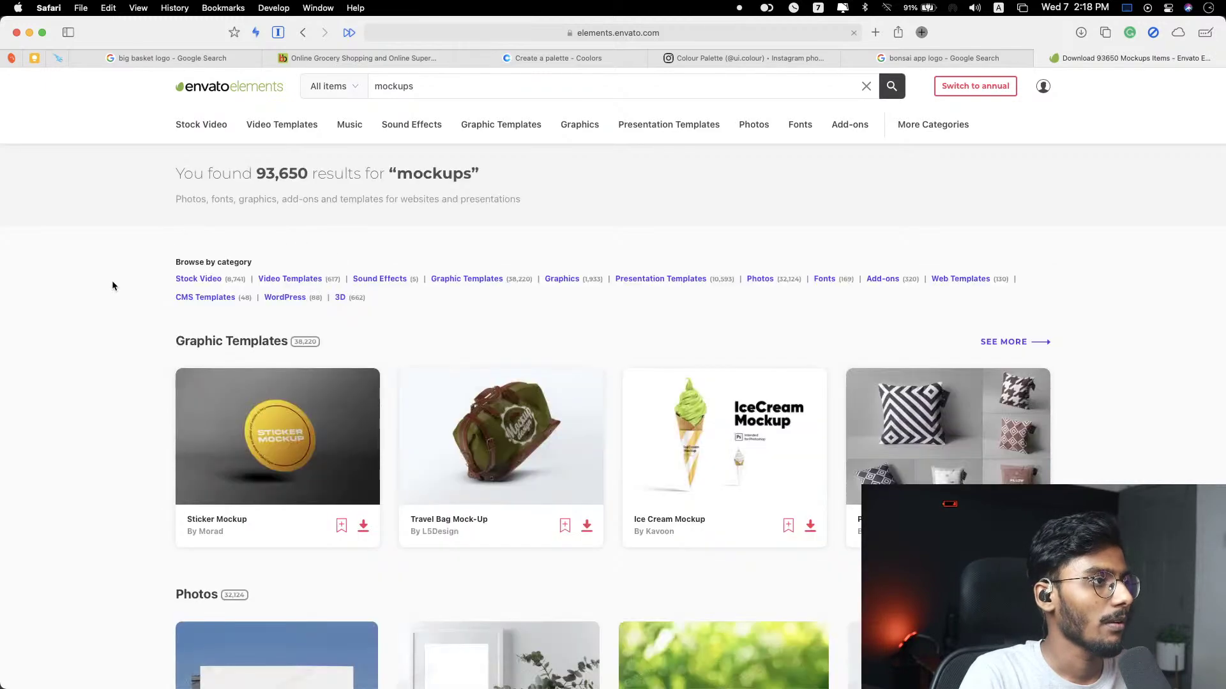
pyautogui.scroll(-3, 112, 281)
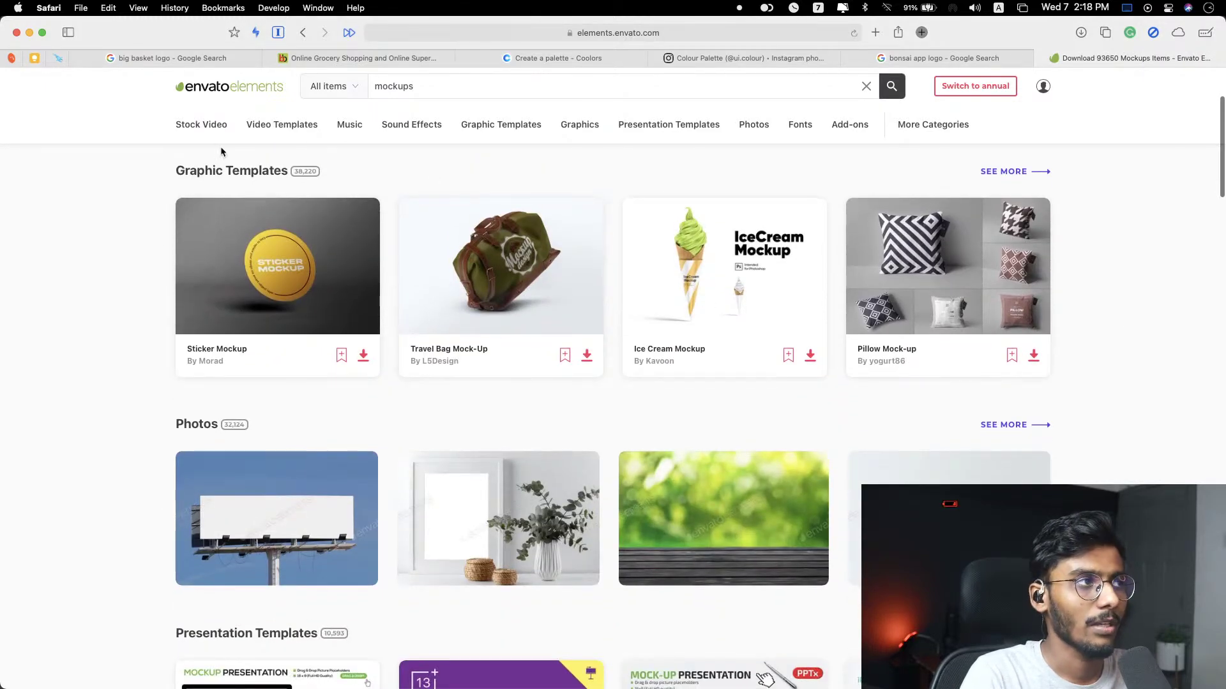
pyautogui.click(1008, 171)
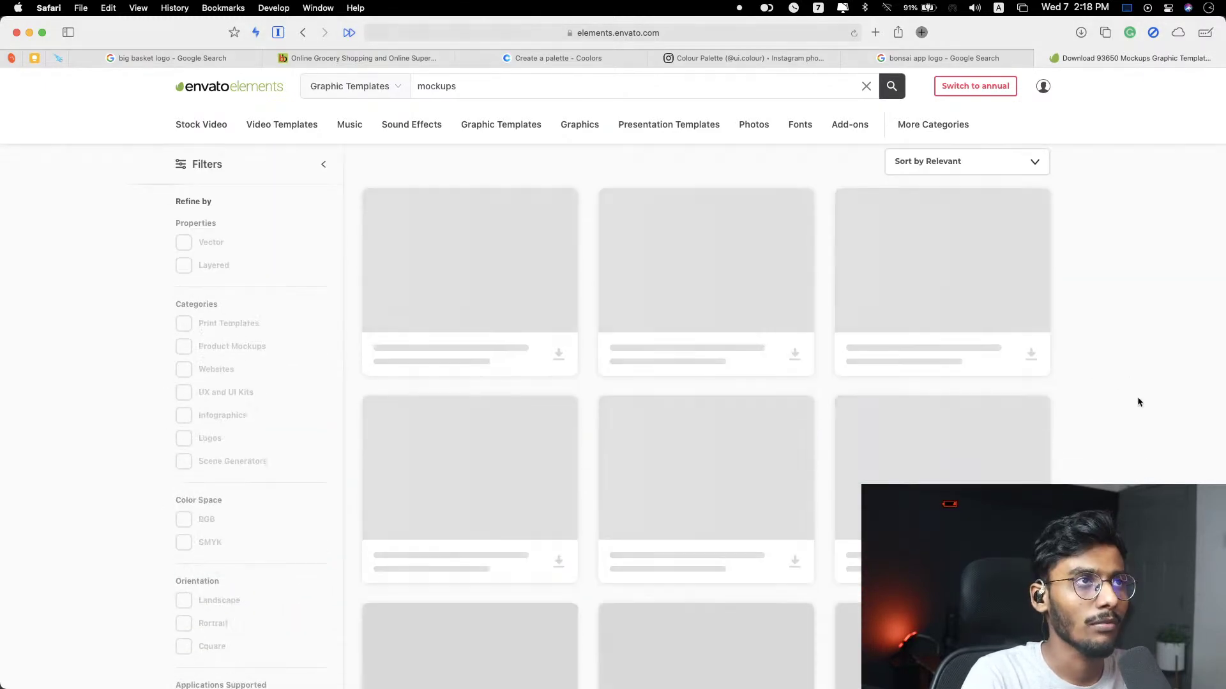
pyautogui.scroll(-12, 1139, 401)
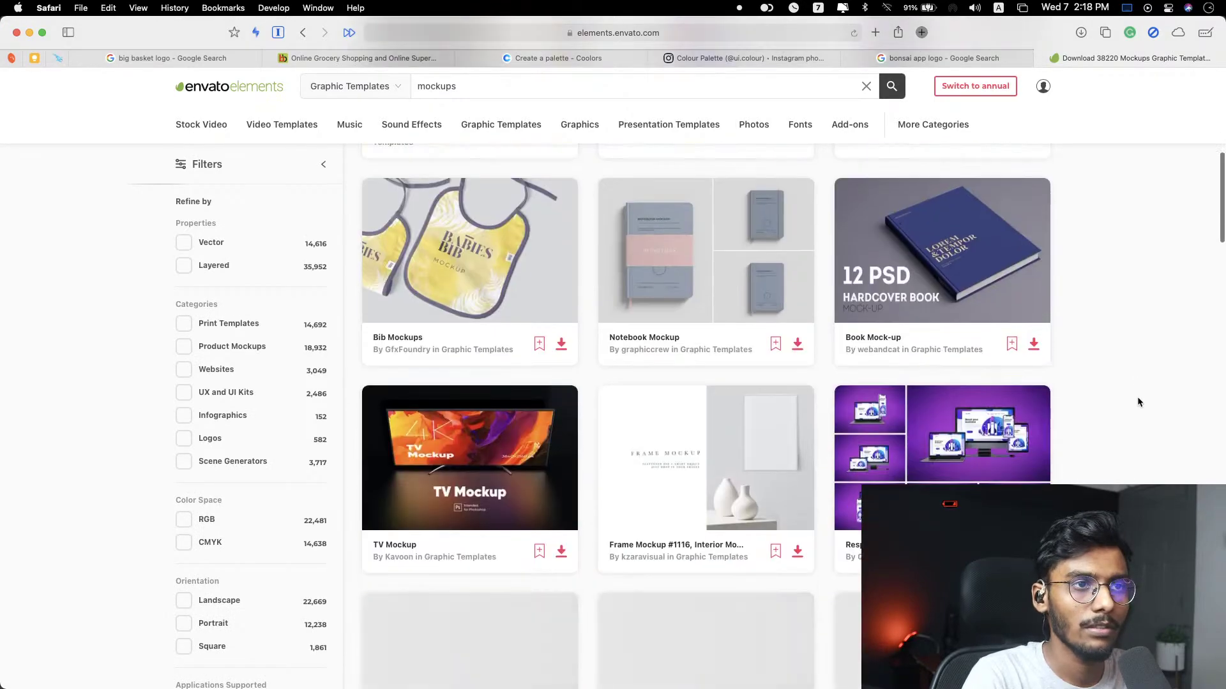
pyautogui.scroll(-10, 1136, 401)
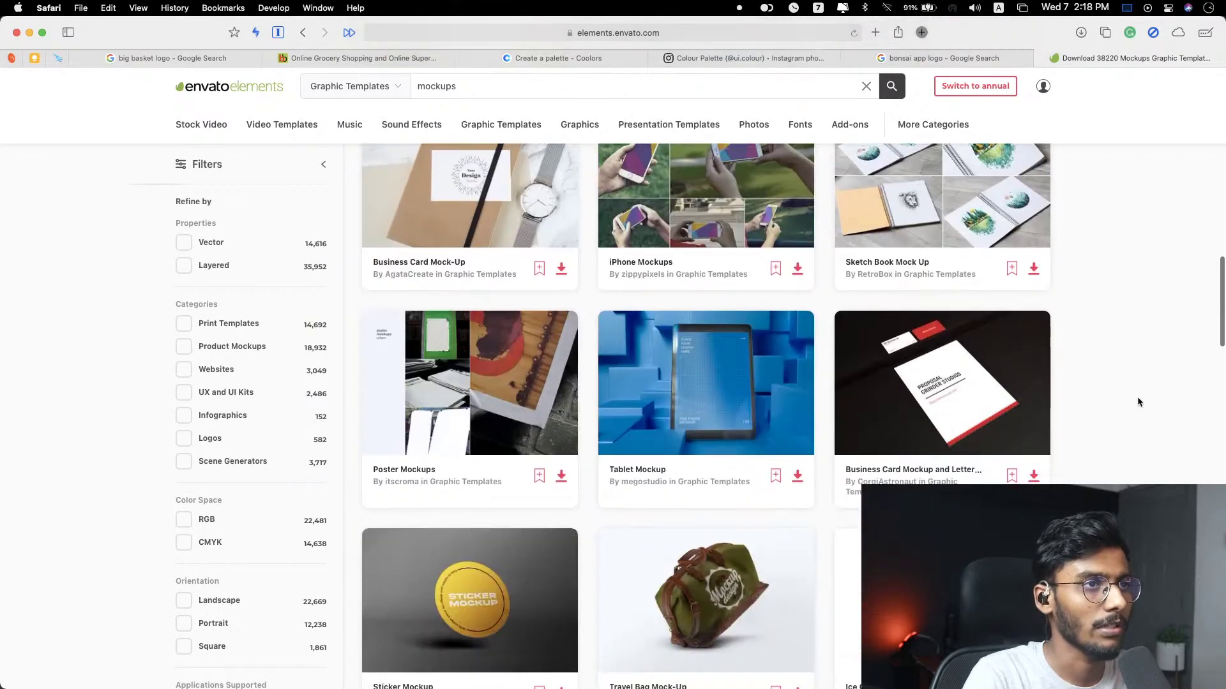
# Step: Open mockupworld.co in a new browser tab and look through the mockups on its homepage
pyautogui.press('super+t')
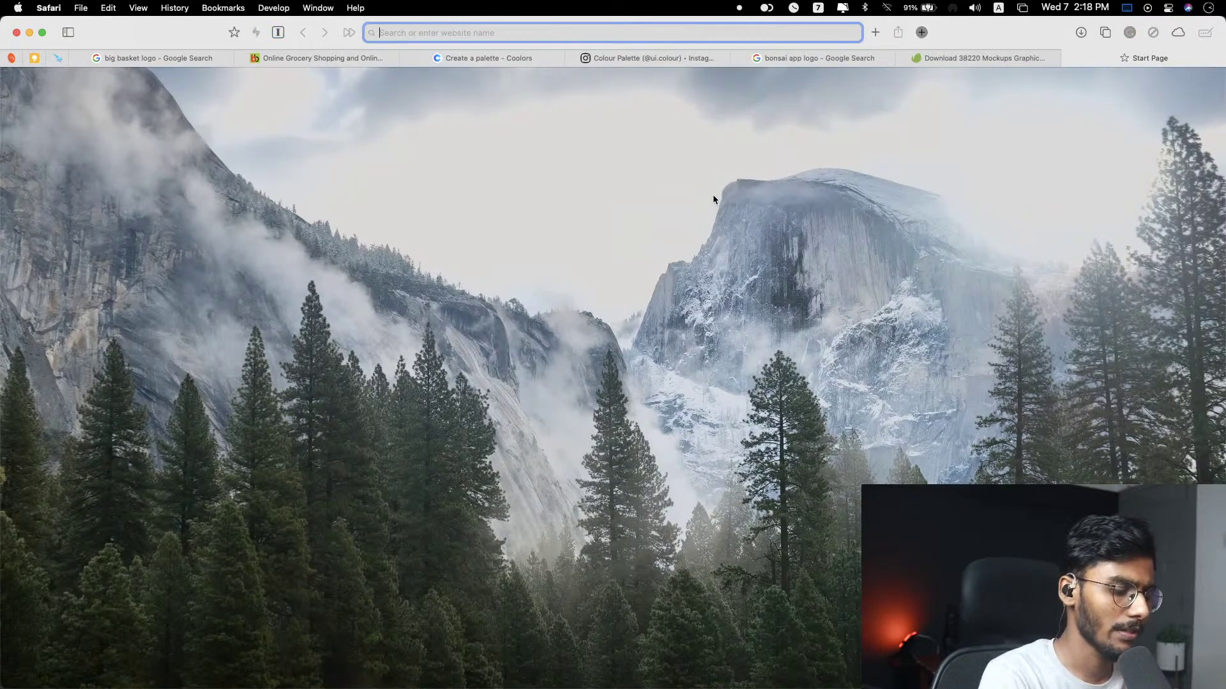
pyautogui.write('mockupworld.co')
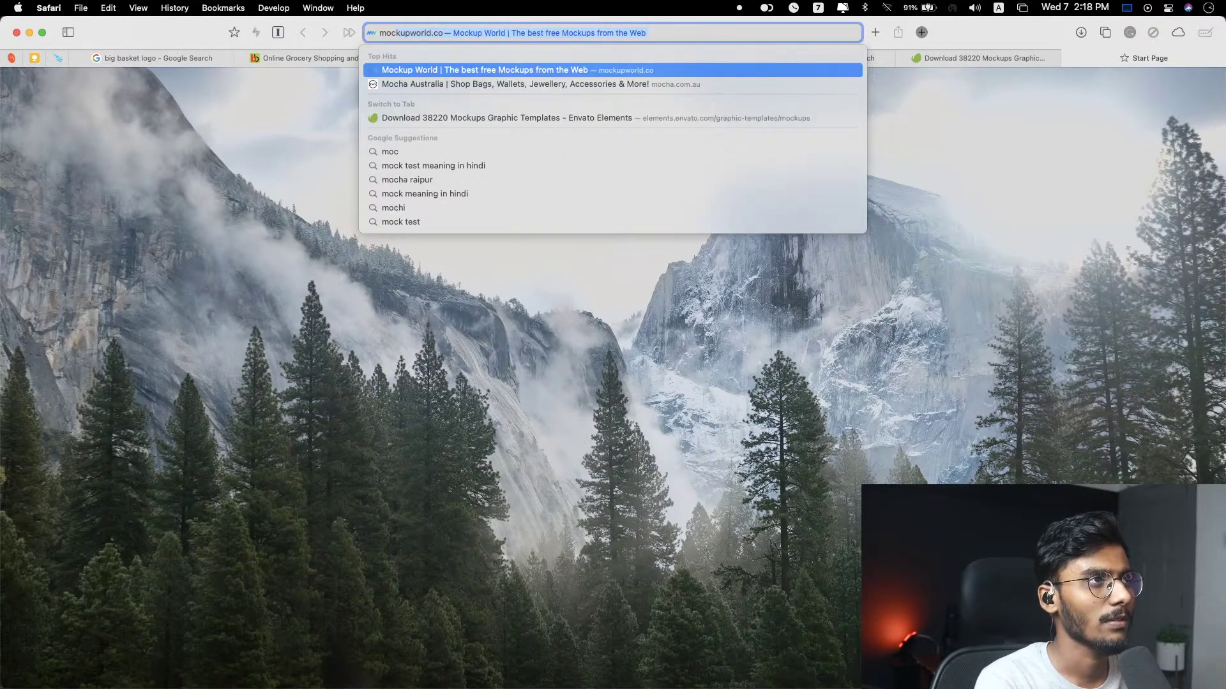
pyautogui.press('Return')
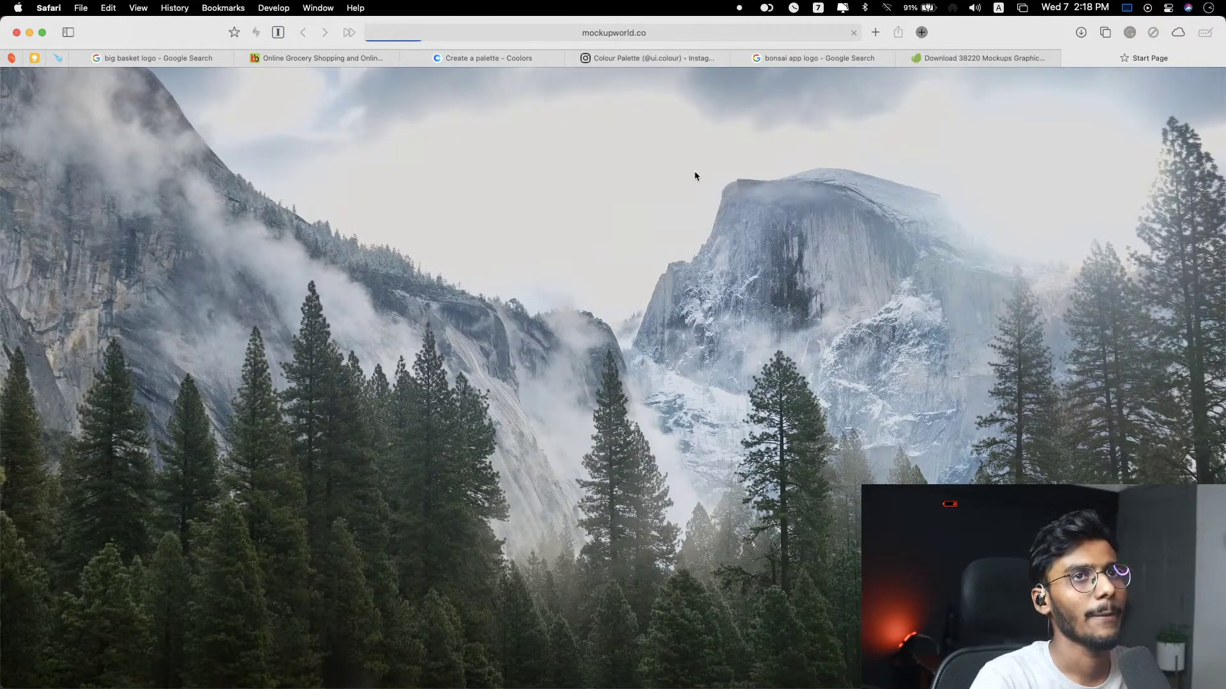
pyautogui.scroll(-10, 1038, 337)
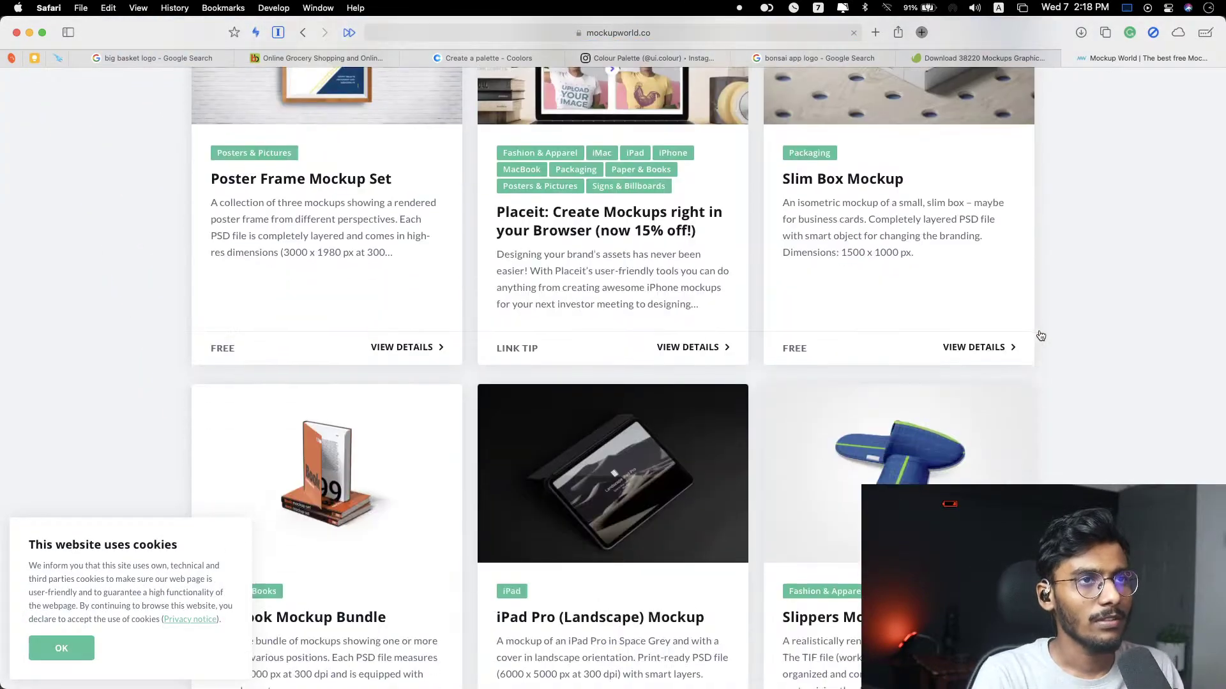
pyautogui.scroll(-10, 1037, 336)
pyautogui.scroll(5, 1222, 322)
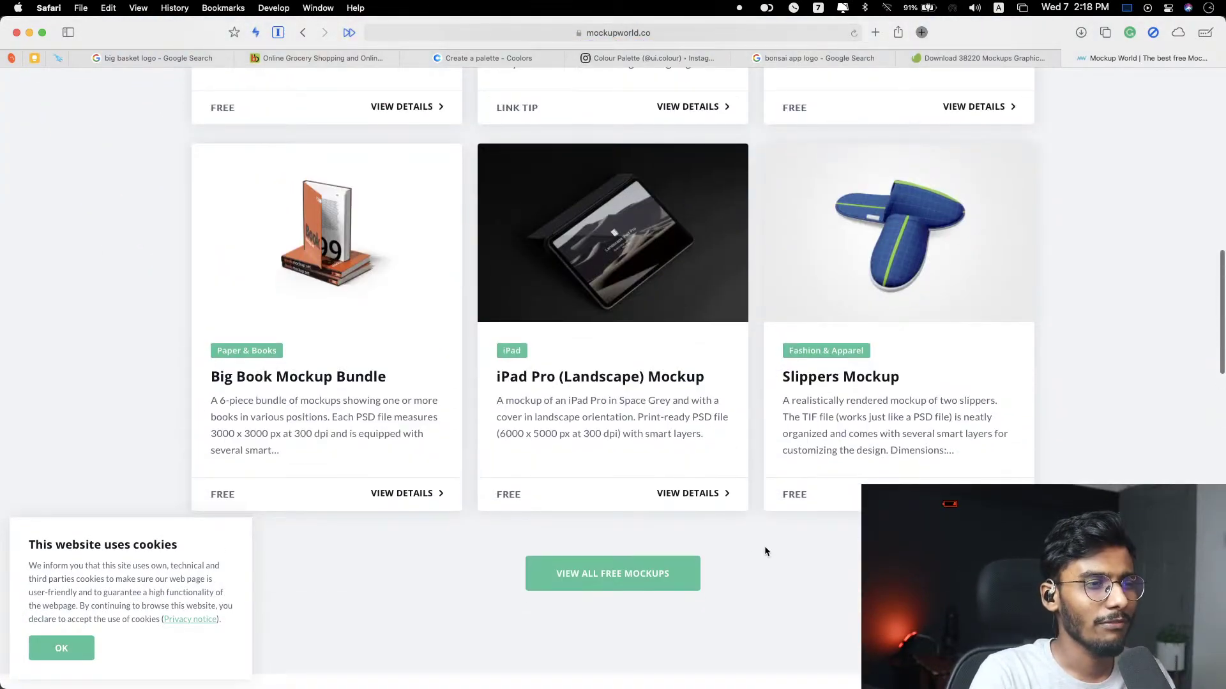
# Step: Open the full list of free mockups on Mockup World and browse its first page
pyautogui.click(683, 573)
pyautogui.scroll(-10, 921, 415)
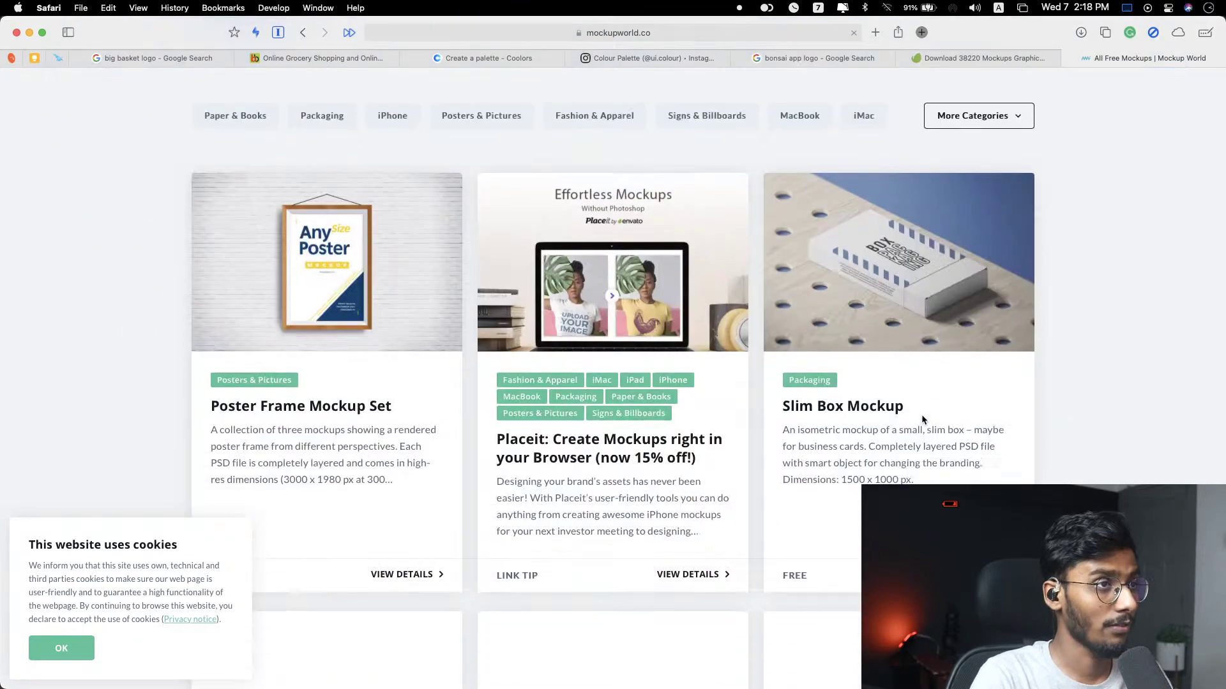
pyautogui.scroll(-10, 1053, 421)
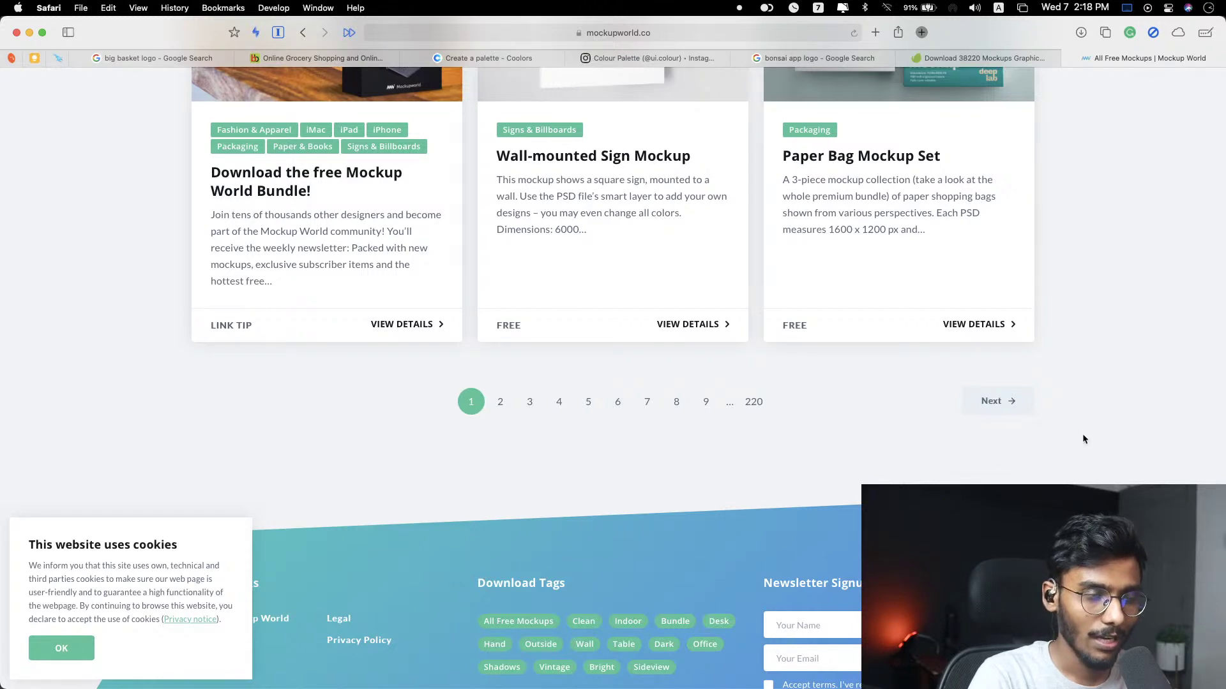
pyautogui.scroll(-2, 1086, 427)
pyautogui.scroll(5, 1018, 425)
pyautogui.scroll(2, 1019, 428)
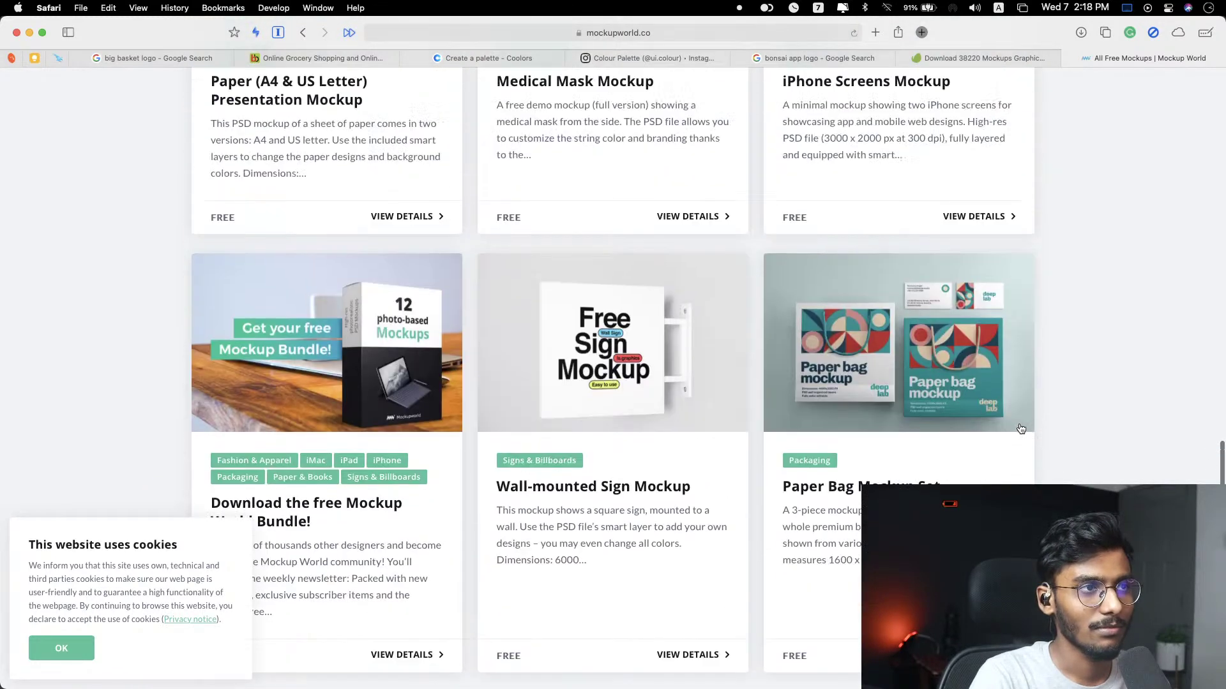
pyautogui.scroll(-3, 1020, 428)
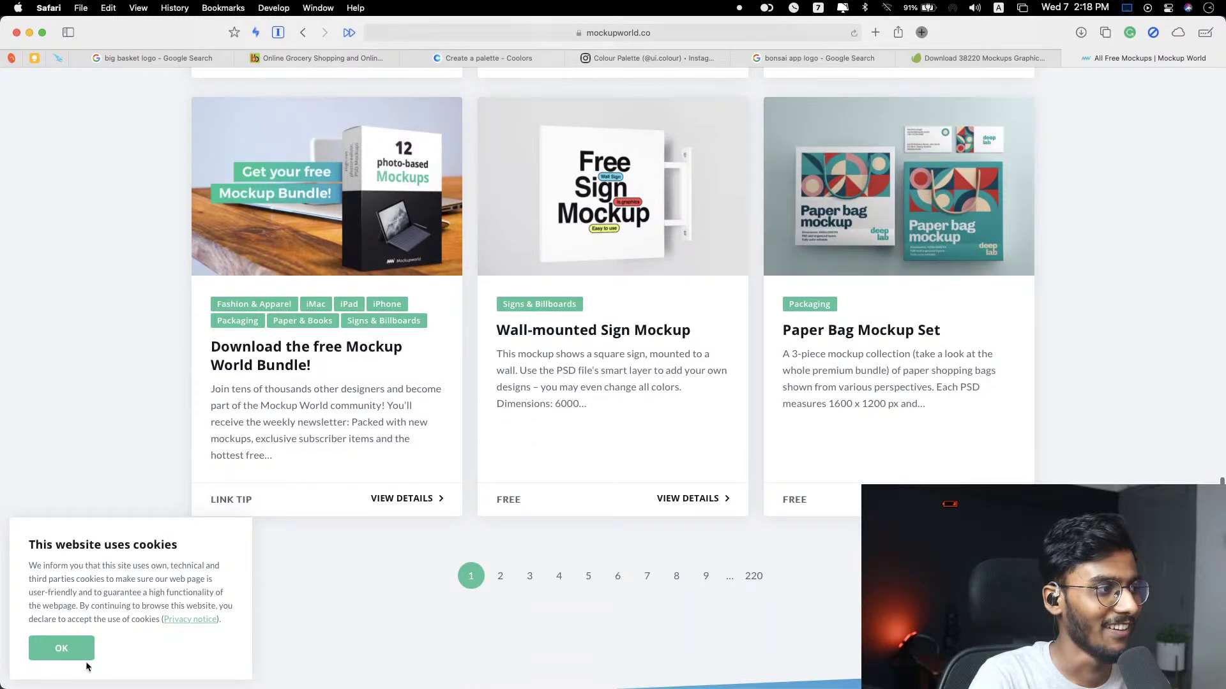
# Step: Accept the cookie notice and browse page 2 of the free mockups list
pyautogui.click(72, 650)
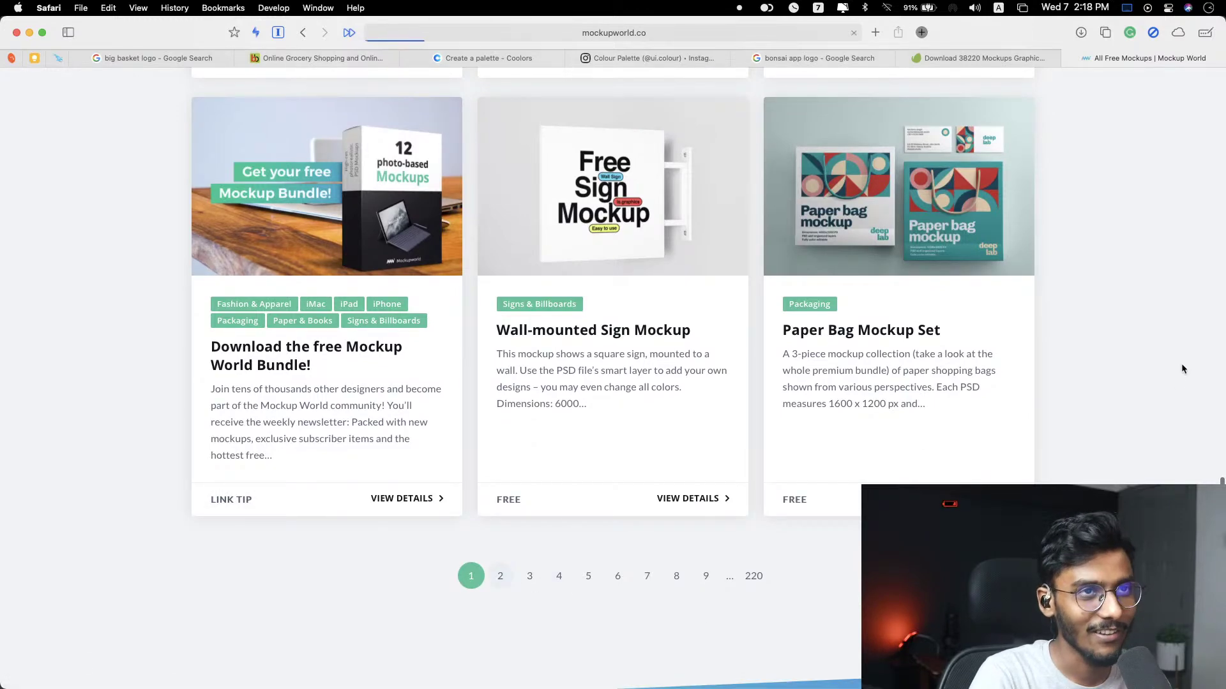
pyautogui.scroll(-10, 1054, 391)
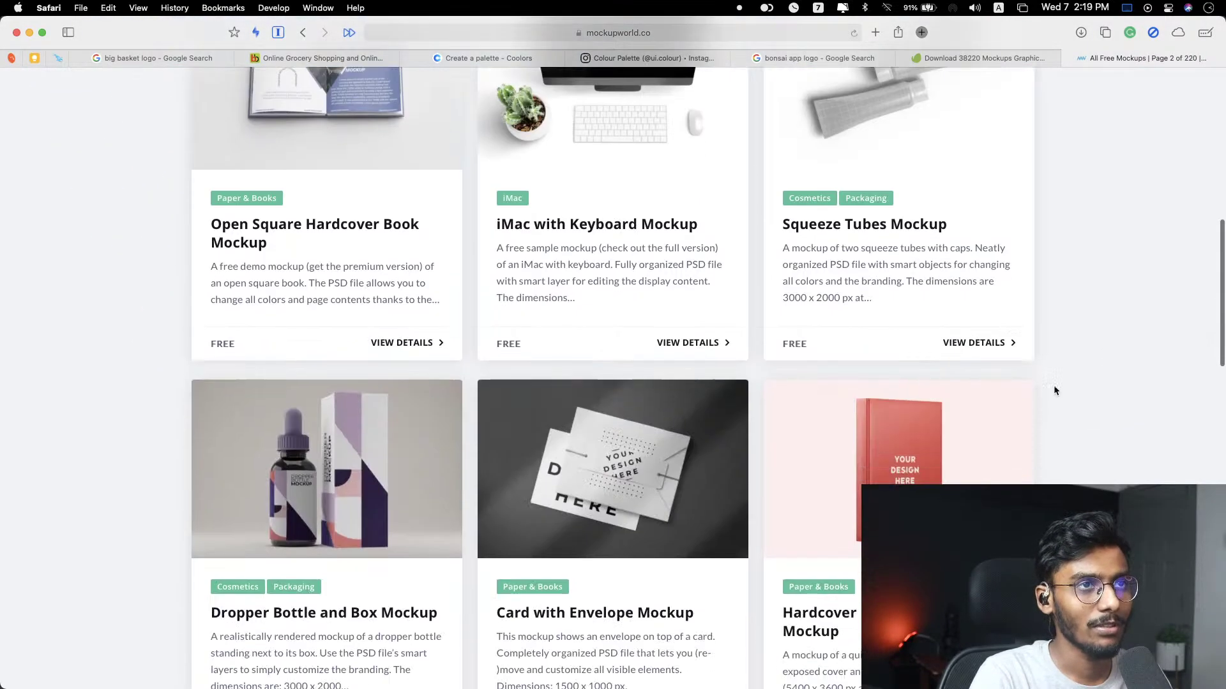
pyautogui.scroll(3, 1086, 389)
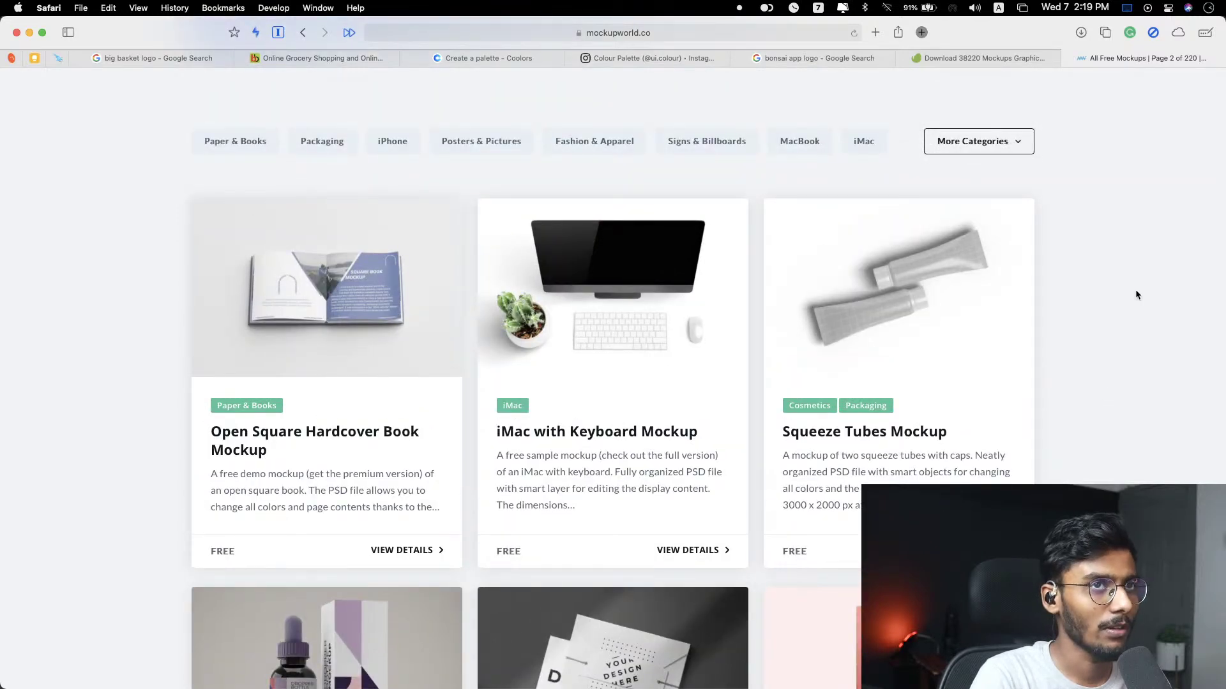
# Step: Open the Turtlewig website (turtlewig.com) in a new browser tab
pyautogui.press('super+t')
pyautogui.write('tutrlt')
pyautogui.press('BackSpace')
pyautogui.press('BackSpace')
pyautogui.press('BackSpace')
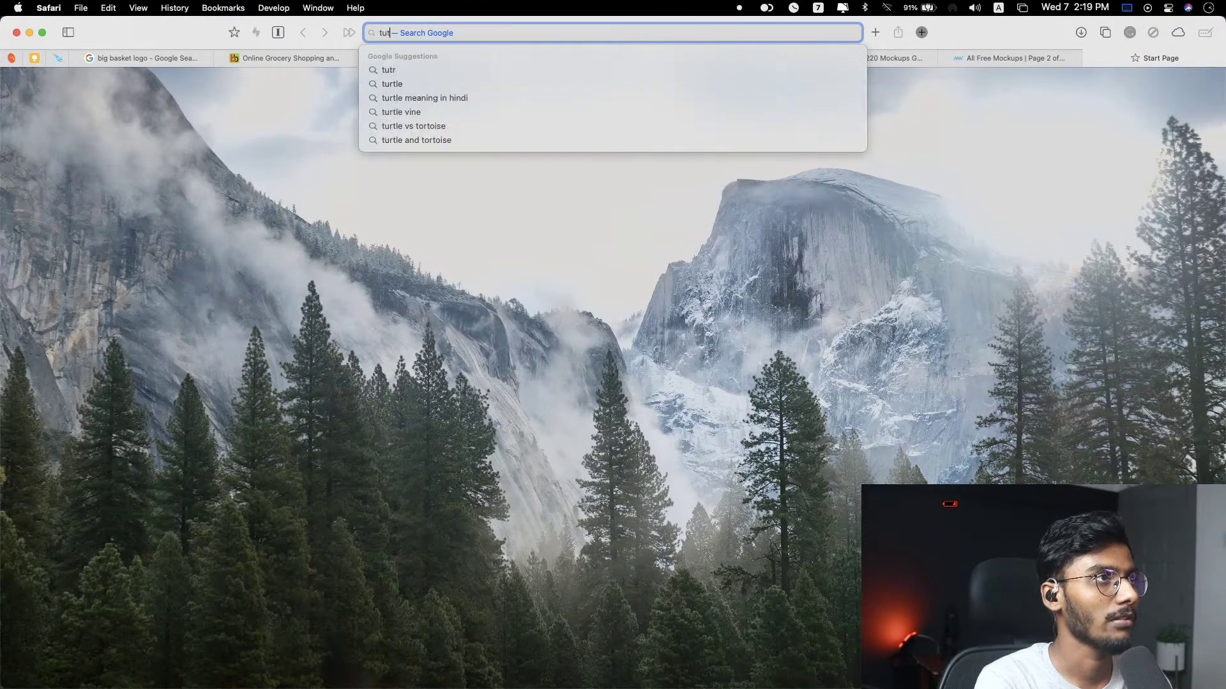
pyautogui.write('rtle')
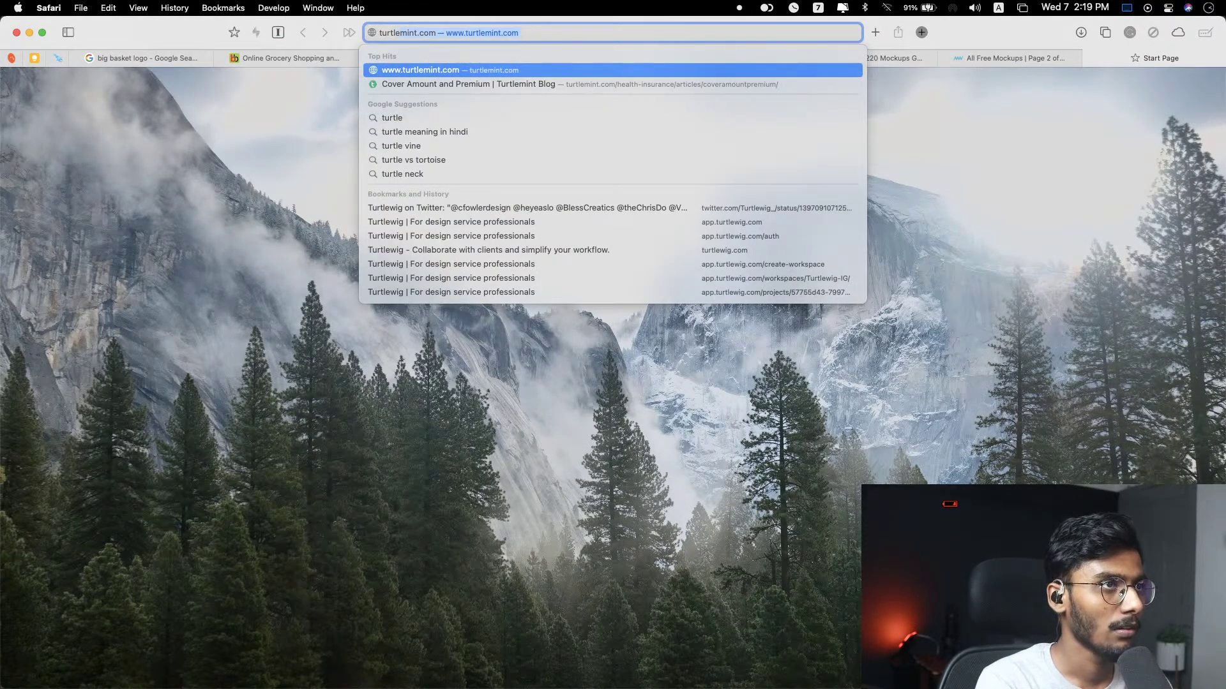
pyautogui.write('wig')
pyautogui.press('Return')
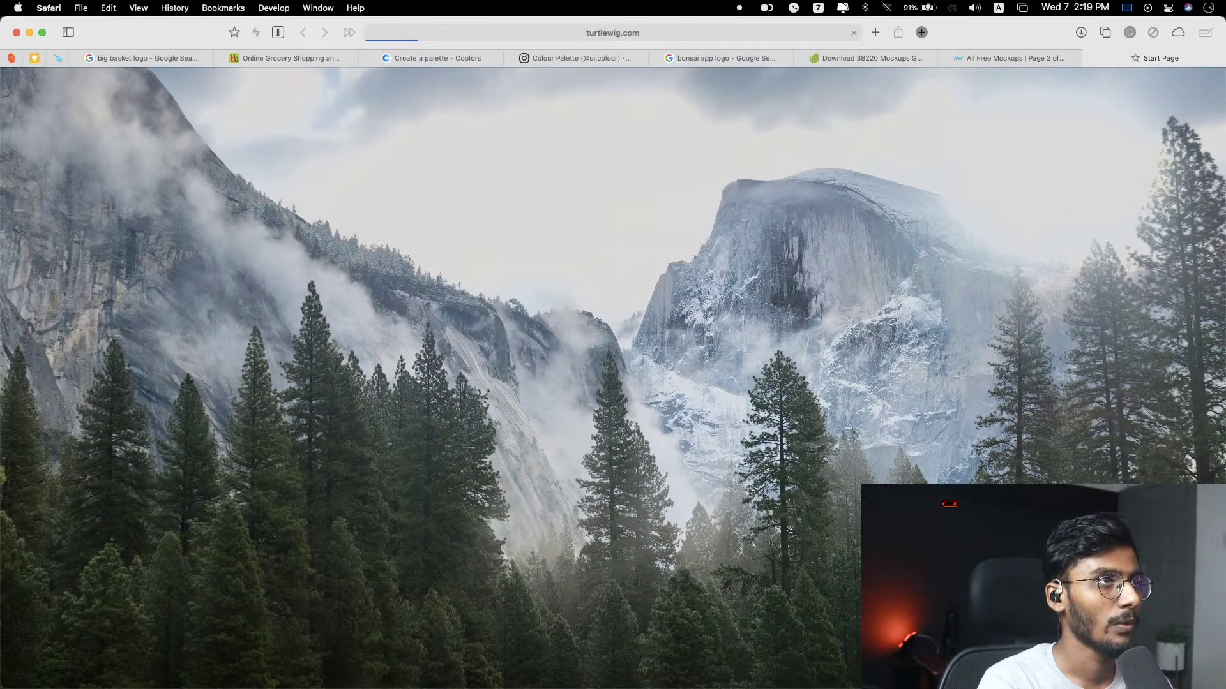
pyautogui.moveTo(1023, 68)
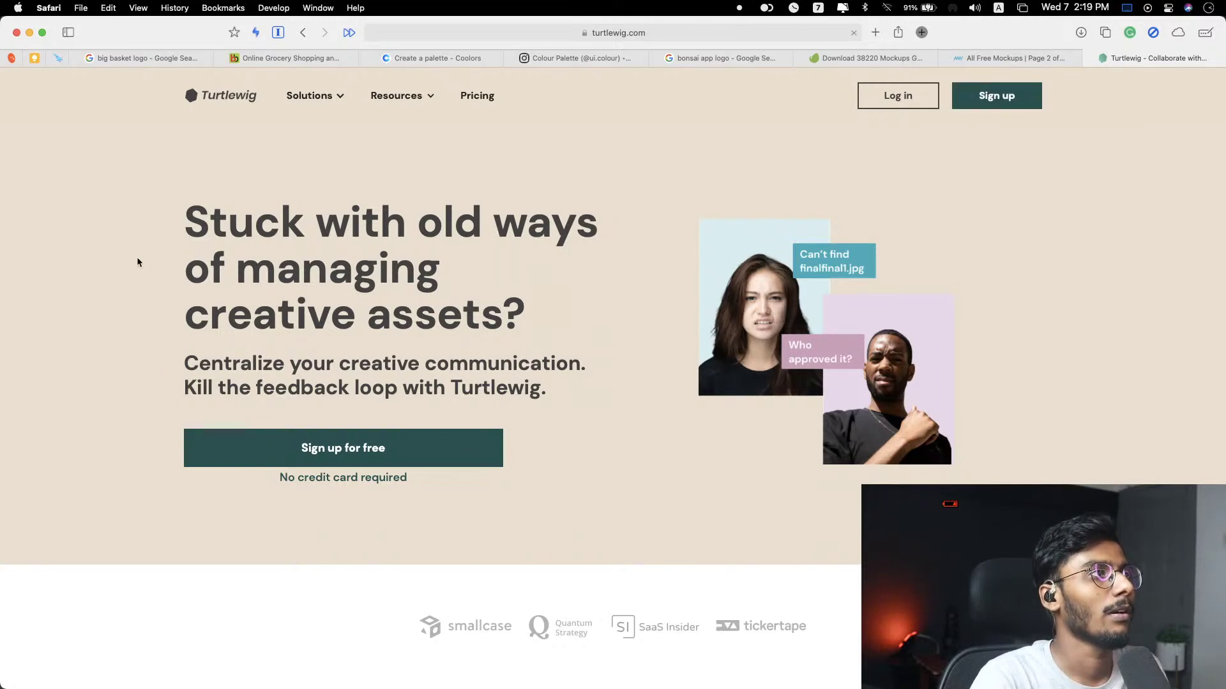
# Step: Examine the Turtlewig homepage, including its sections on creative asset management and visual feedback
pyautogui.scroll(-6, 138, 262)
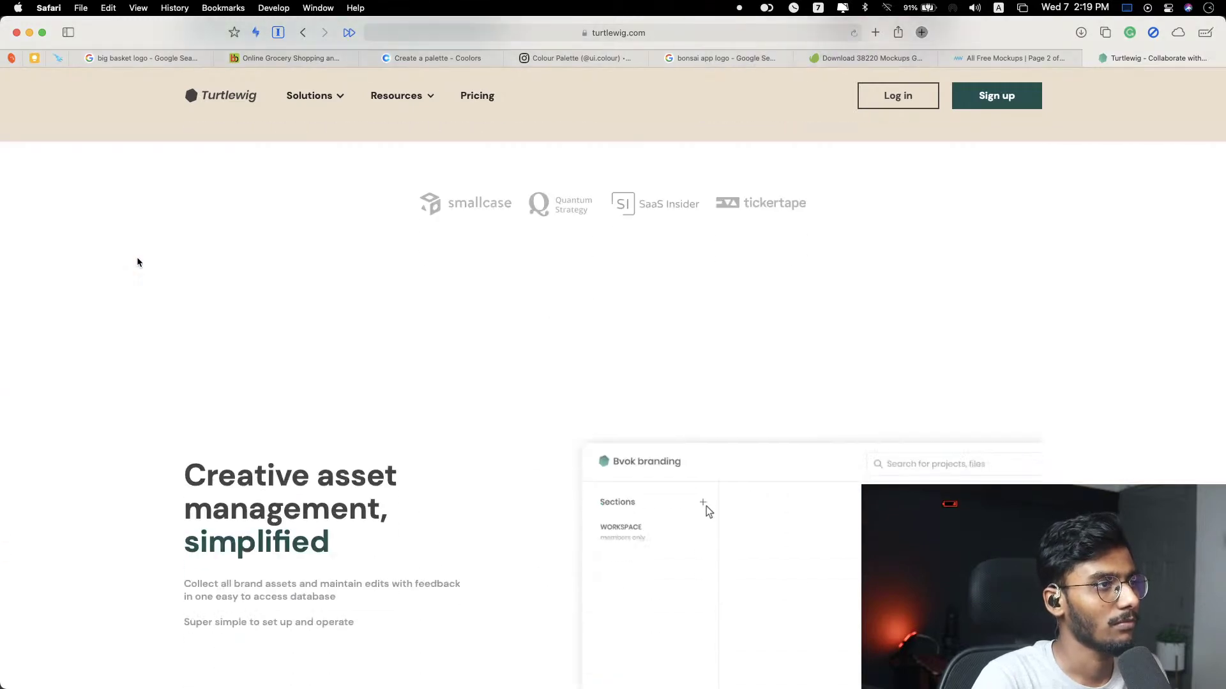
pyautogui.scroll(6, 137, 262)
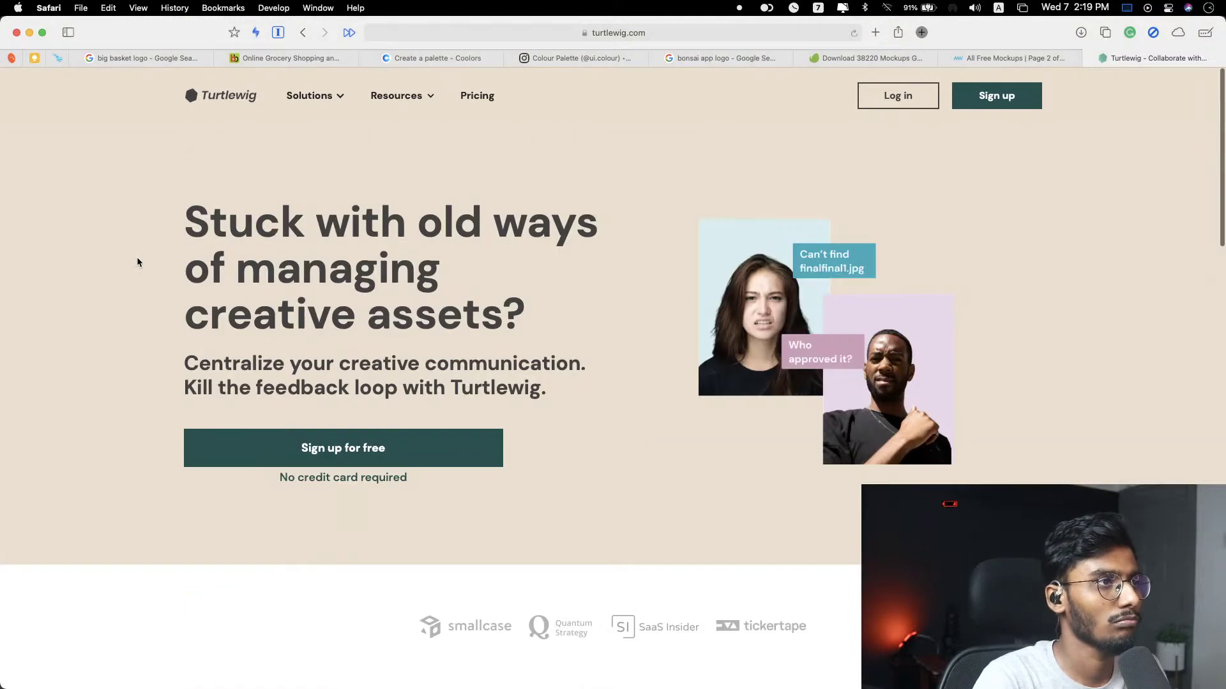
pyautogui.scroll(-10, 137, 262)
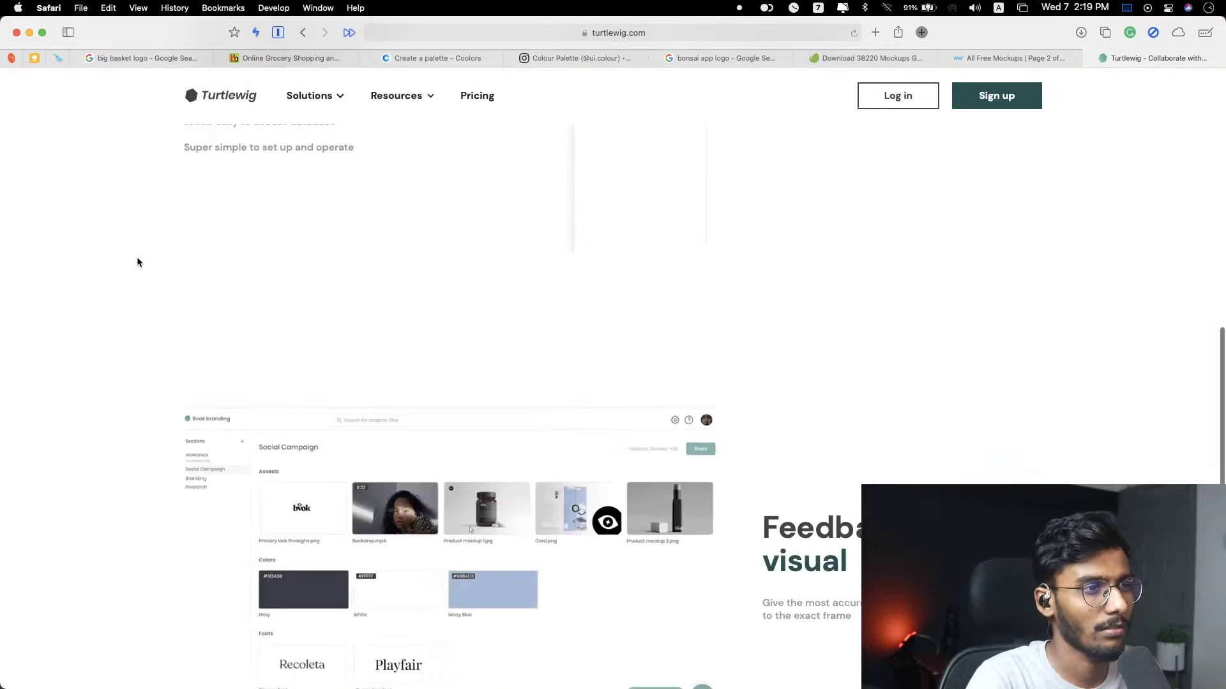
pyautogui.scroll(-2, 137, 262)
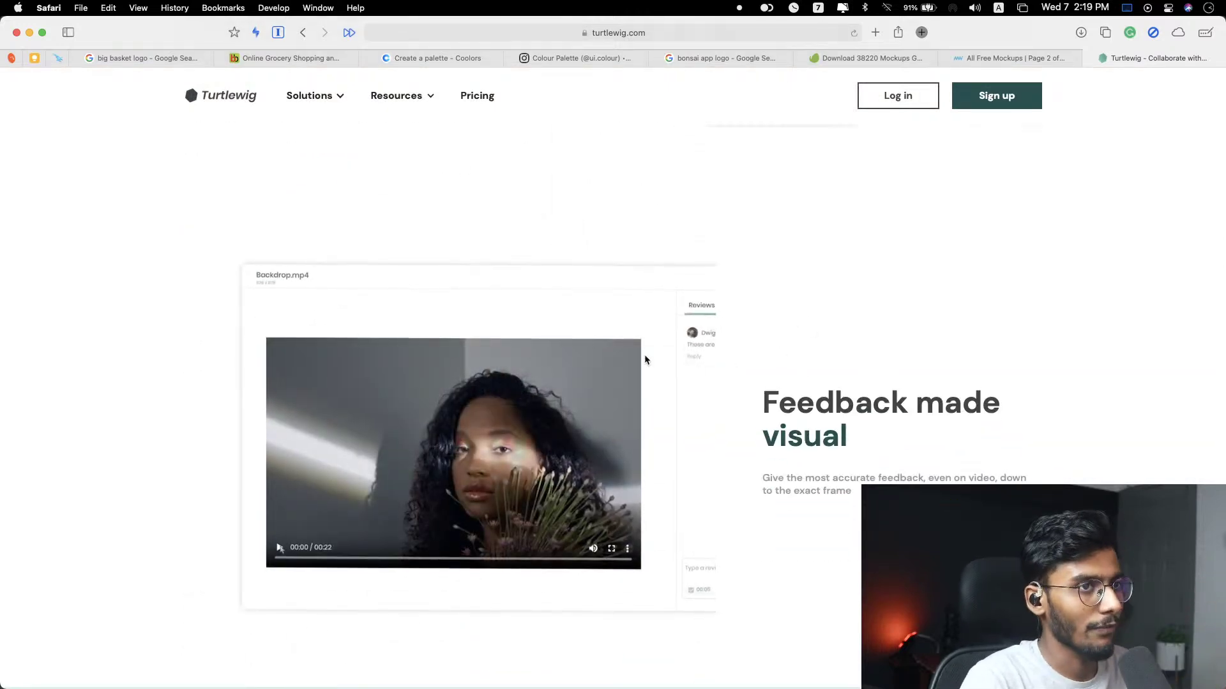
pyautogui.scroll(-3, 932, 327)
pyautogui.scroll(-5, 933, 326)
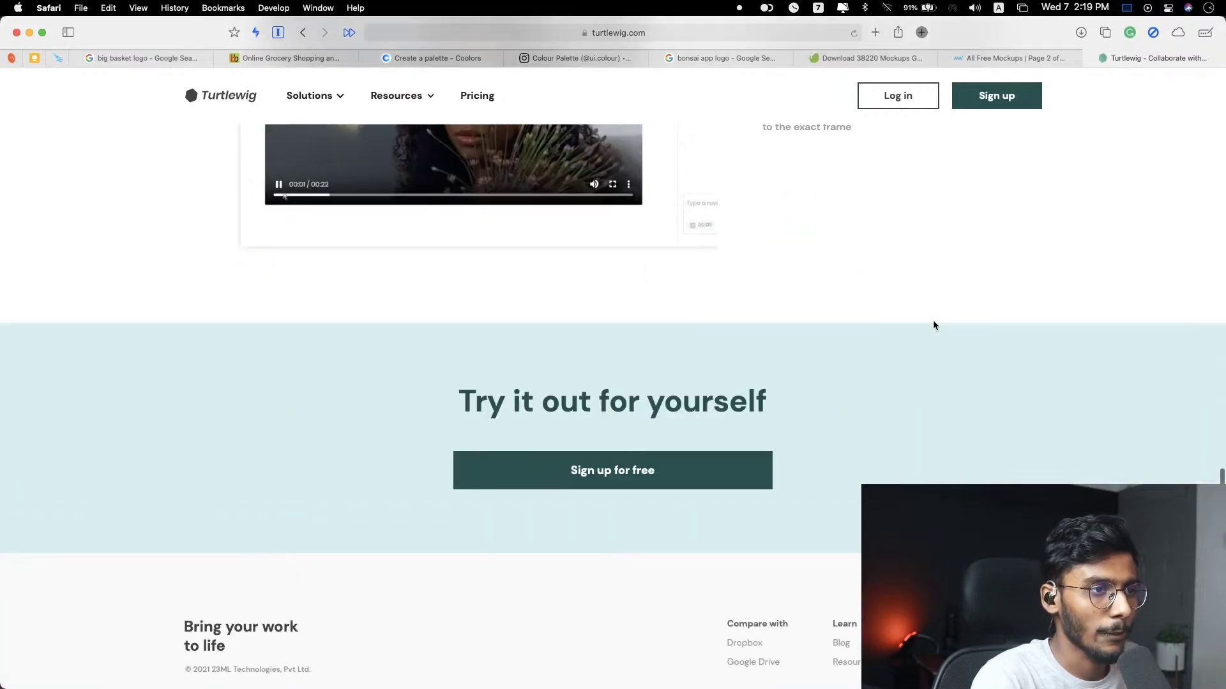
pyautogui.scroll(7, 933, 326)
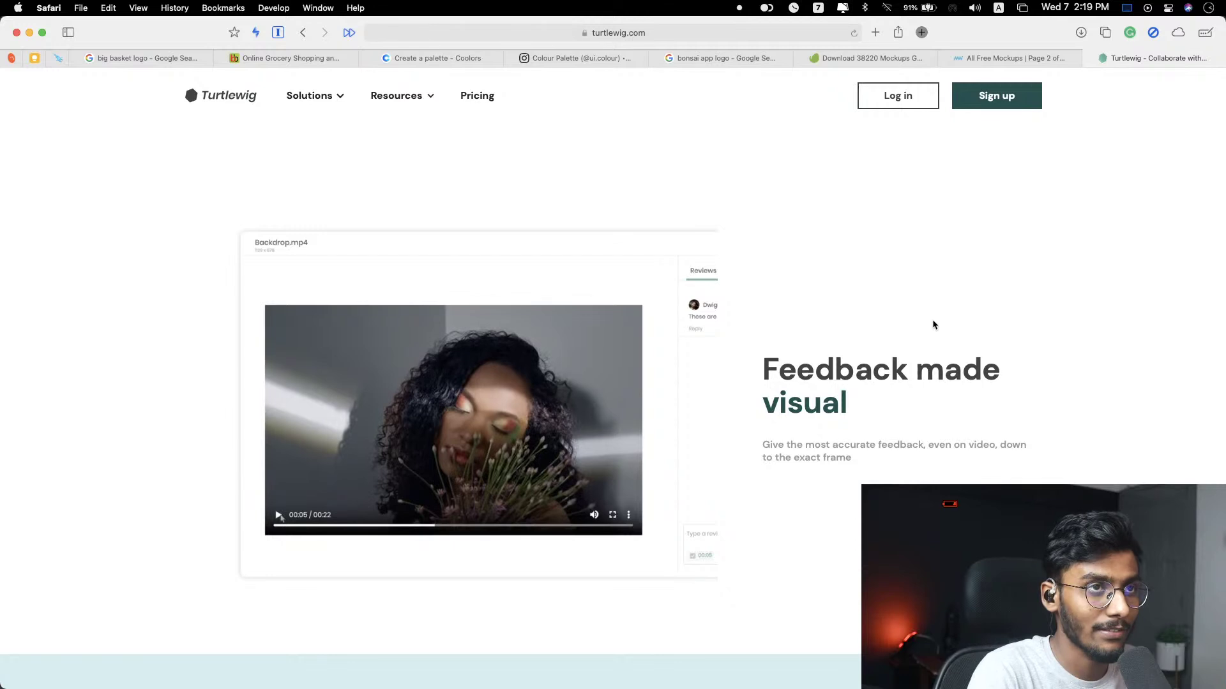
# Step: Open Turtlewig's solution page for freelancers and read its introduction about painless client collaboration
pyautogui.moveTo(319, 102)
pyautogui.click(308, 160)
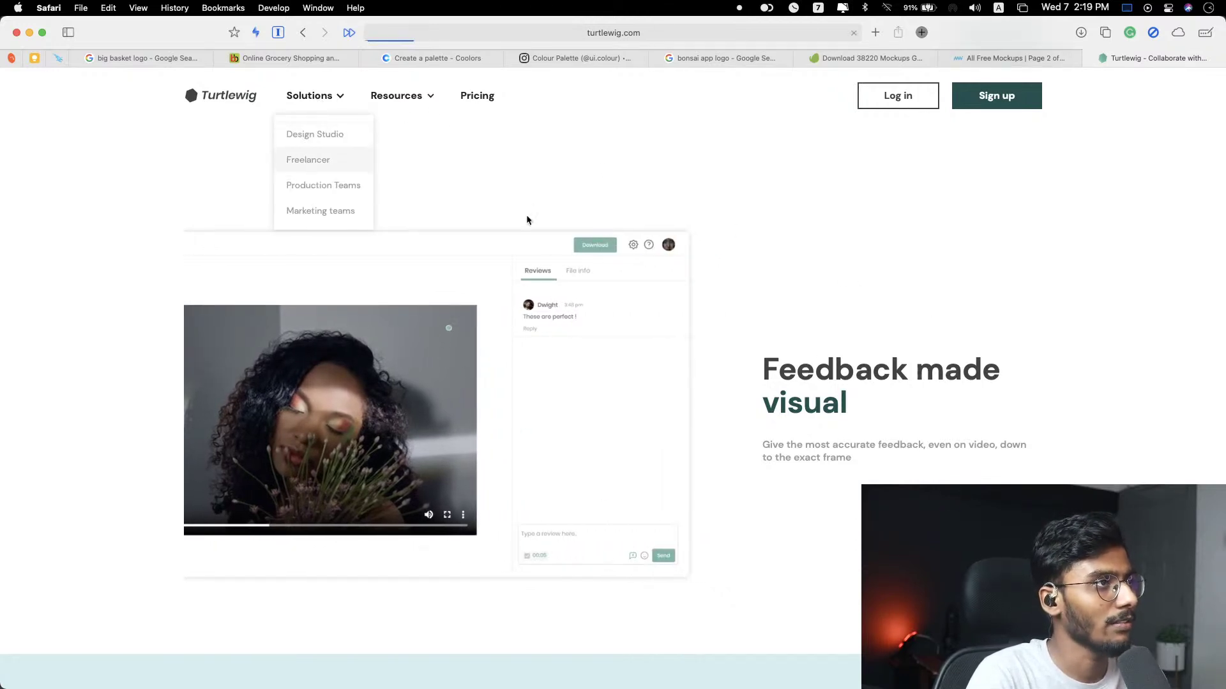
pyautogui.scroll(-2, 200, 356)
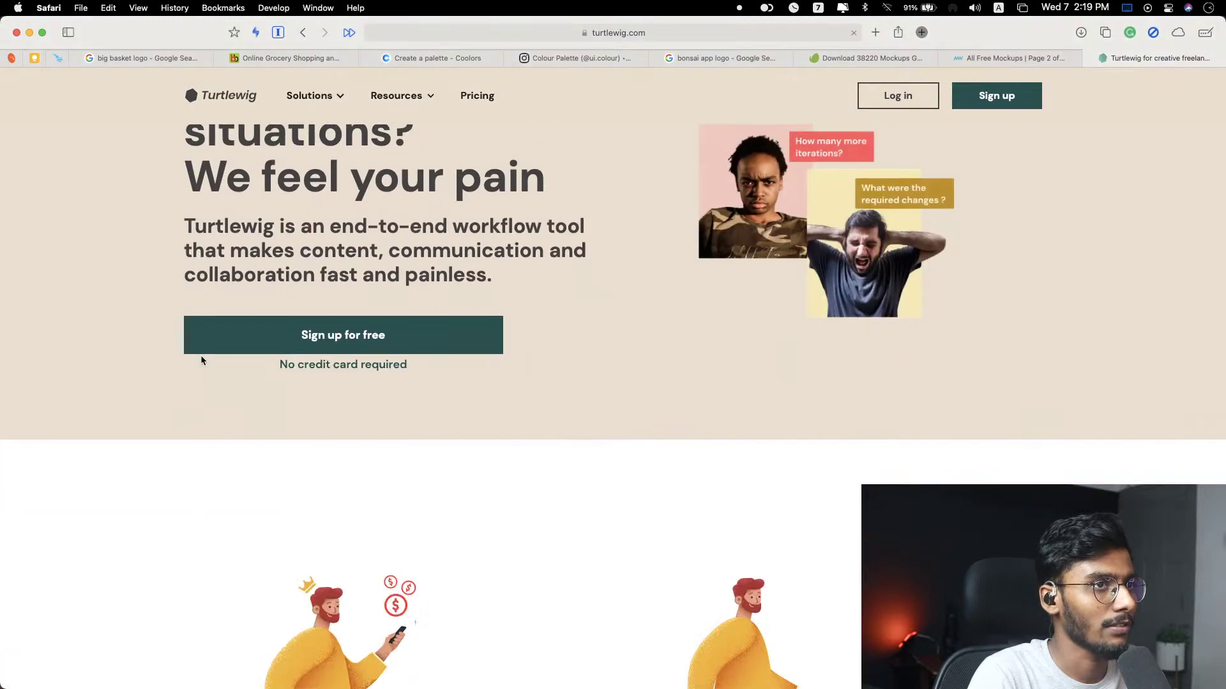
pyautogui.scroll(2, 102, 346)
pyautogui.scroll(-3, 101, 345)
pyautogui.scroll(4, 100, 344)
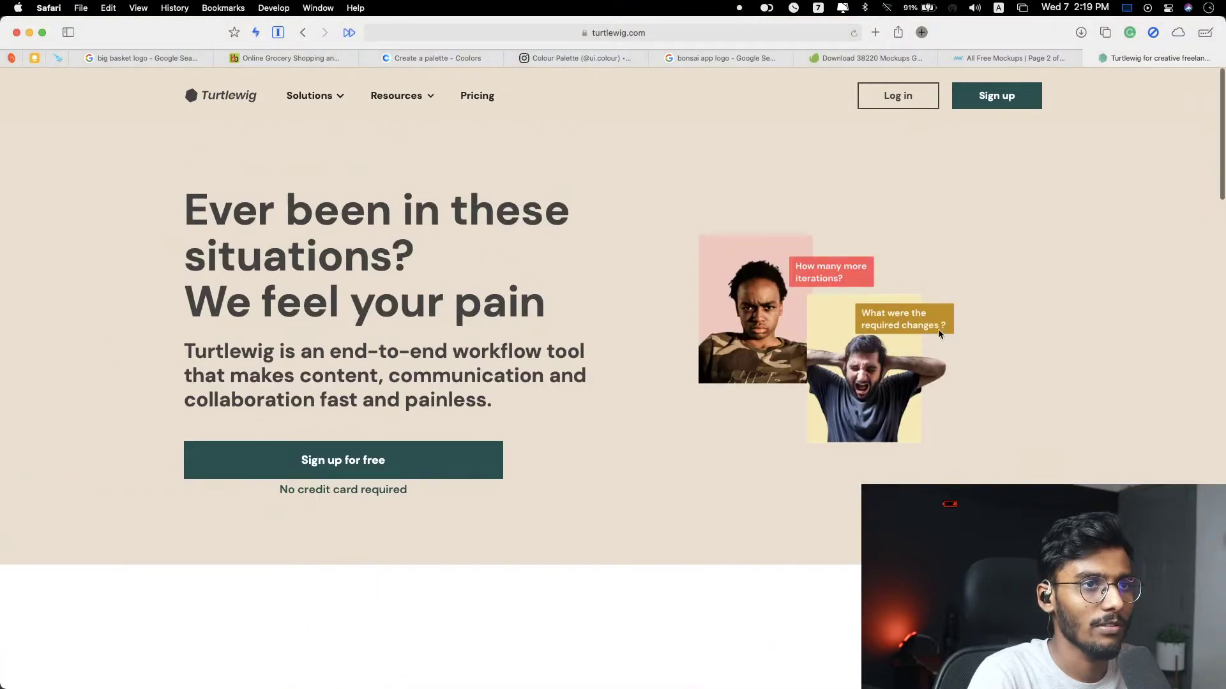
# Step: Examine the freelancer page's payment protection, before-and-after feedback comparison and freelancer testimonial
pyautogui.scroll(-8, 872, 406)
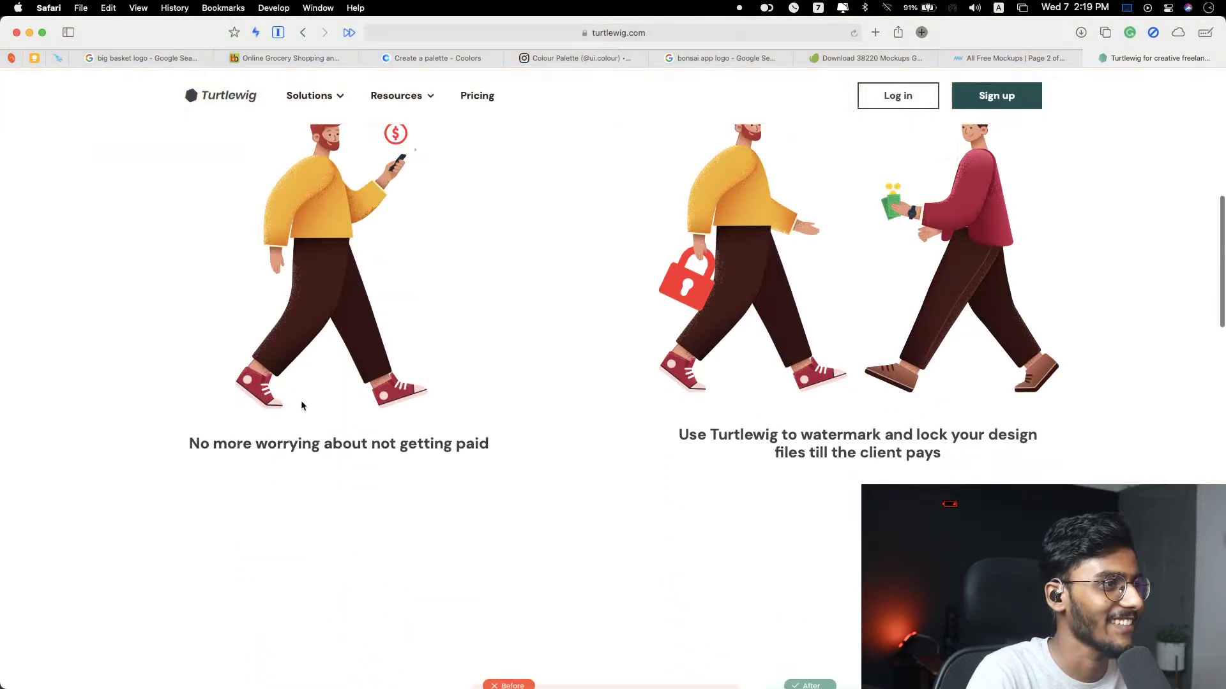
pyautogui.scroll(-3, 305, 406)
pyautogui.scroll(-10, 303, 406)
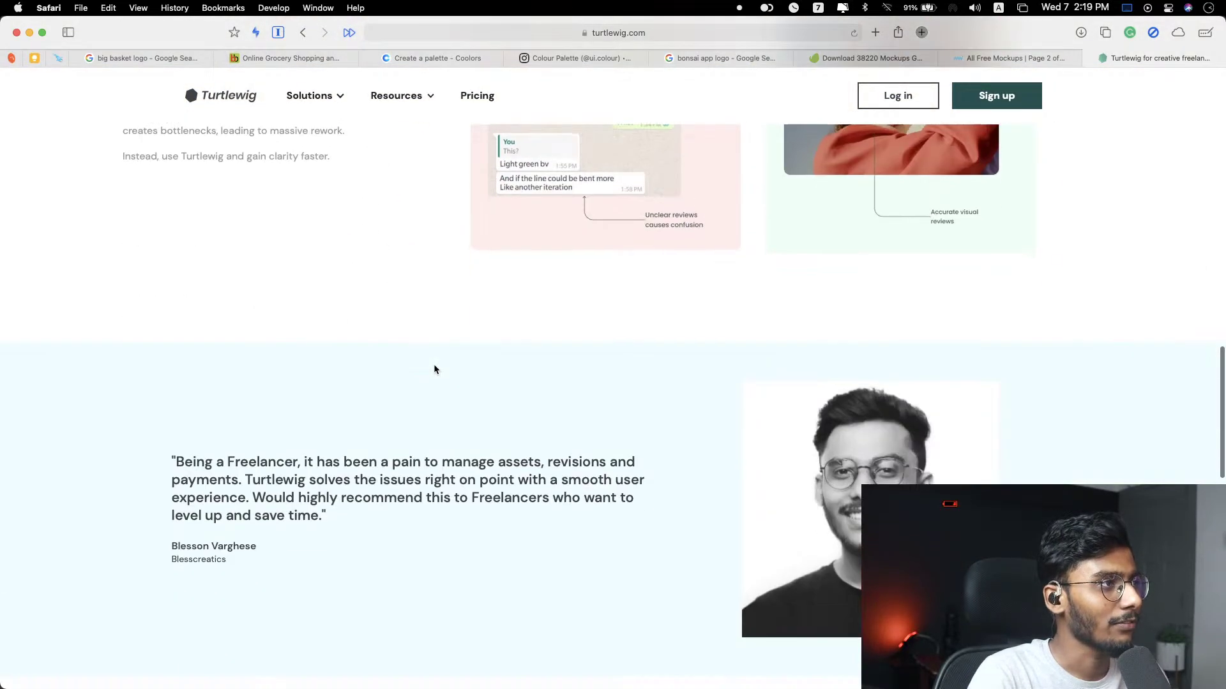
pyautogui.scroll(-3, 434, 365)
pyautogui.scroll(2, 592, 375)
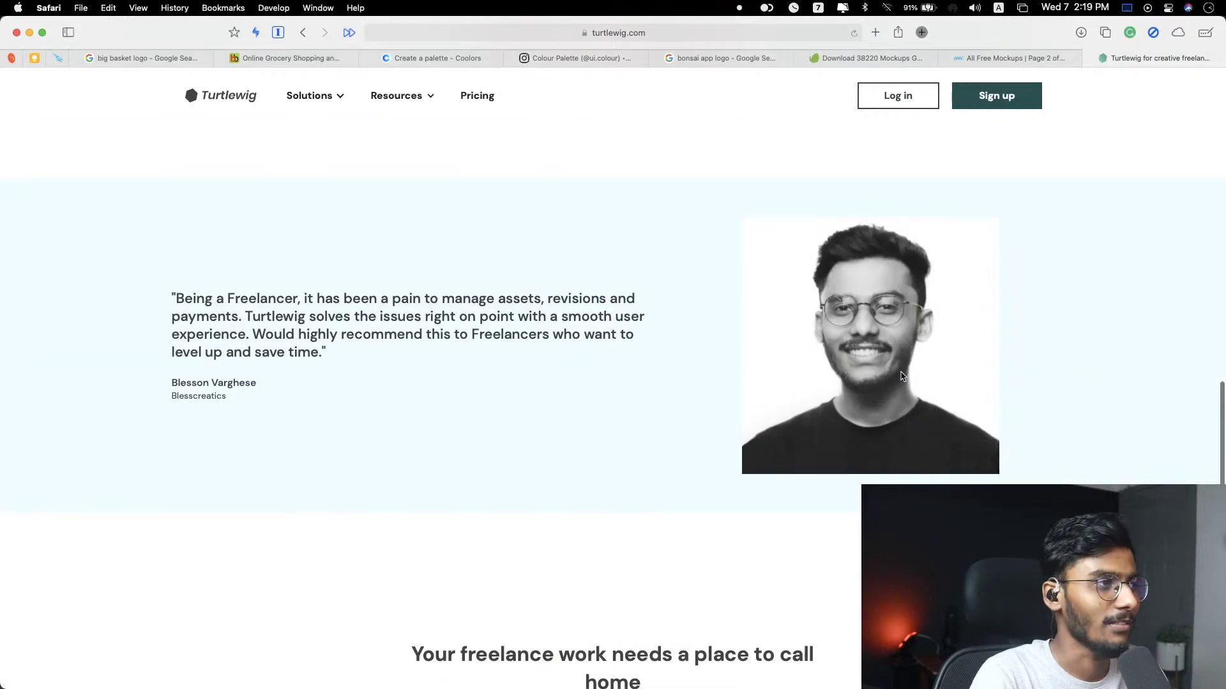
pyautogui.scroll(-5, 903, 376)
pyautogui.scroll(3, 975, 356)
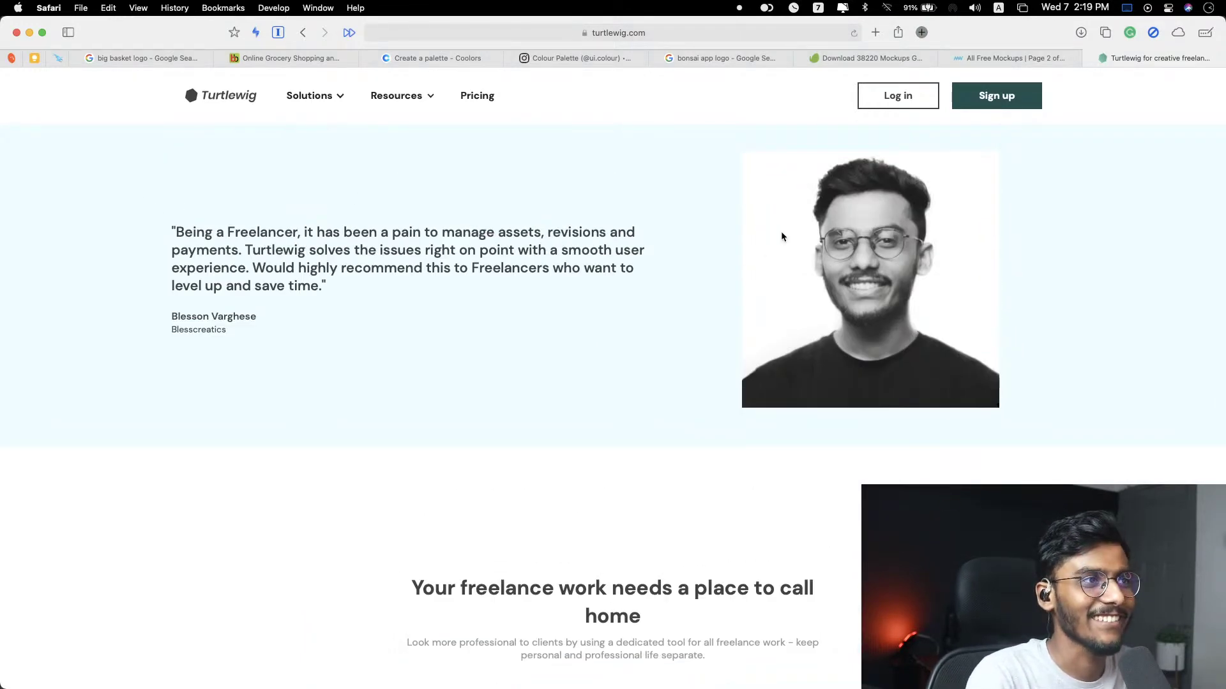
# Step: Examine the rest of the freelancer page, including version control, viewer analytics and frictionless client feedback
pyautogui.scroll(-8, 830, 256)
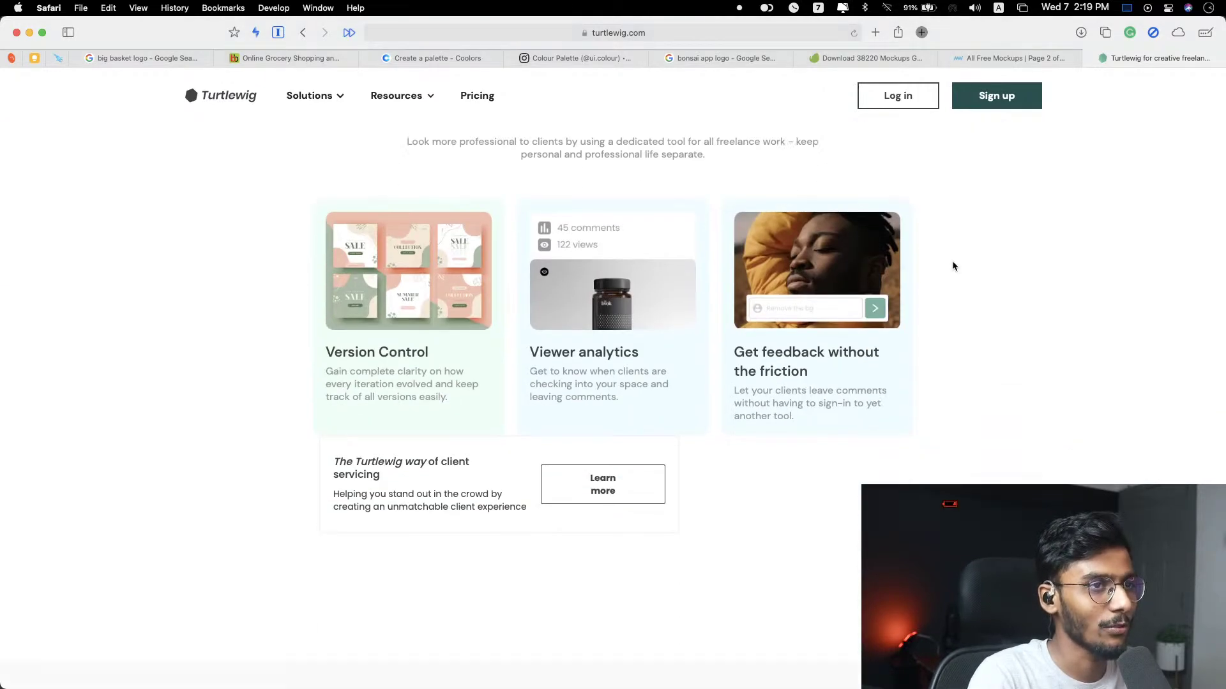
pyautogui.scroll(-4, 967, 279)
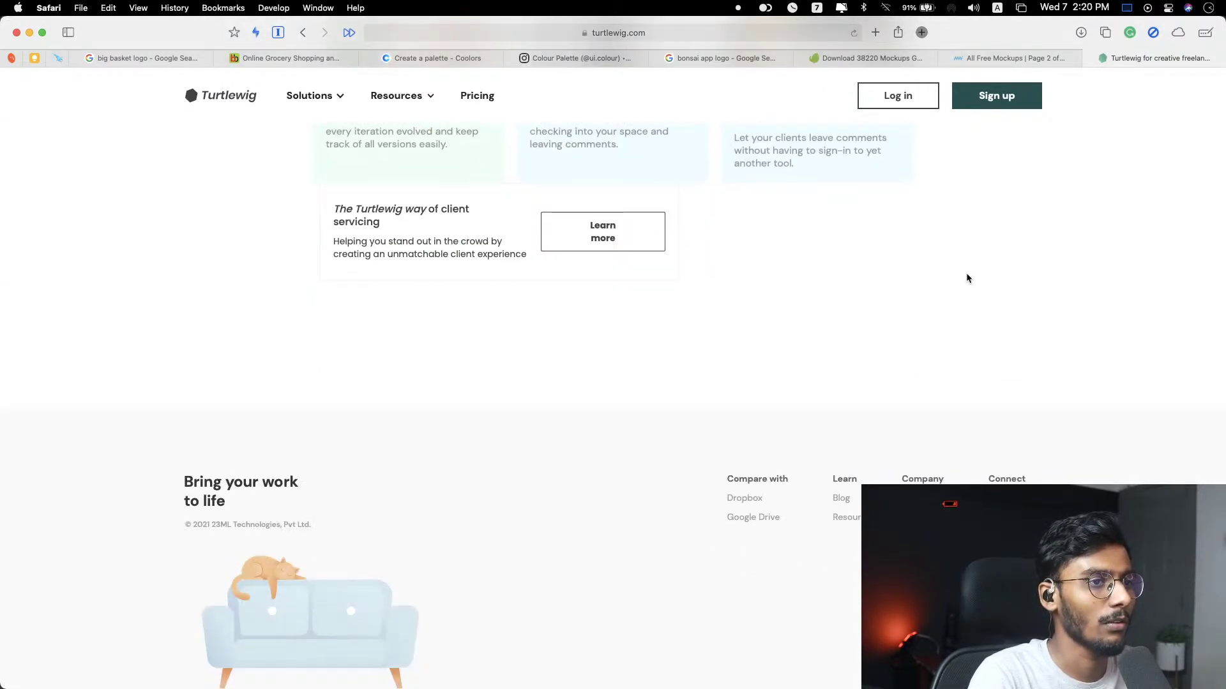
pyautogui.scroll(20, 891, 330)
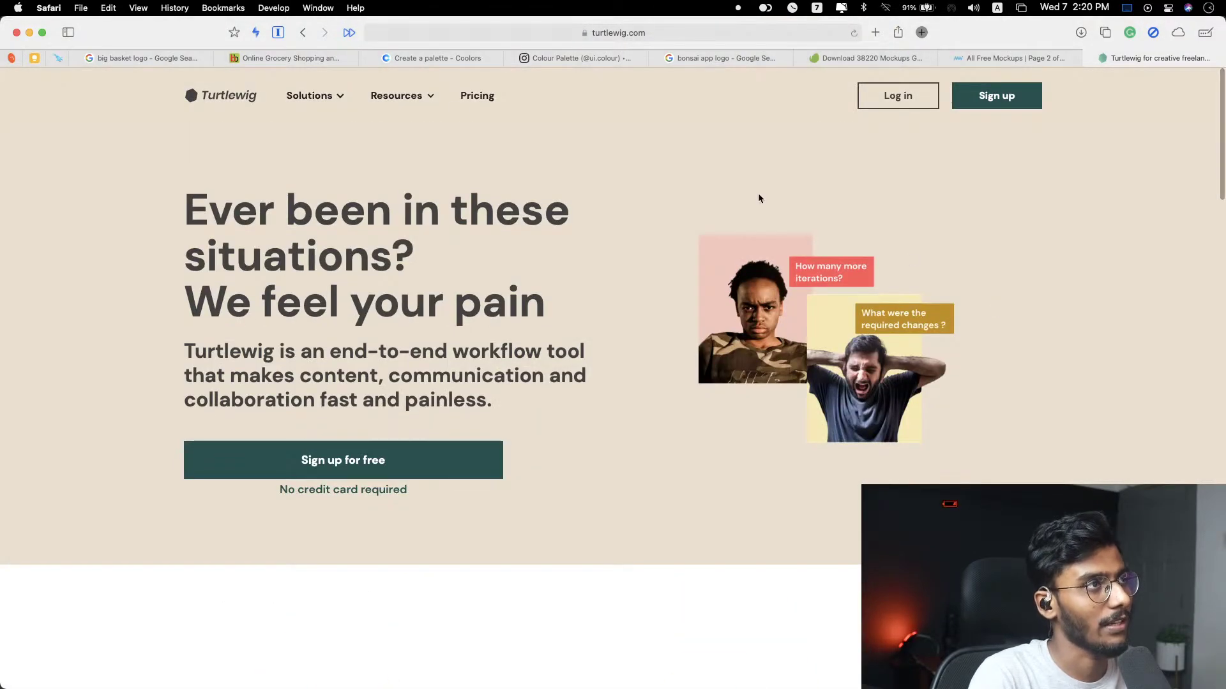
# Step: Open Turtlewig's blog and skim its list of articles about freelancing and creative work
pyautogui.moveTo(414, 96)
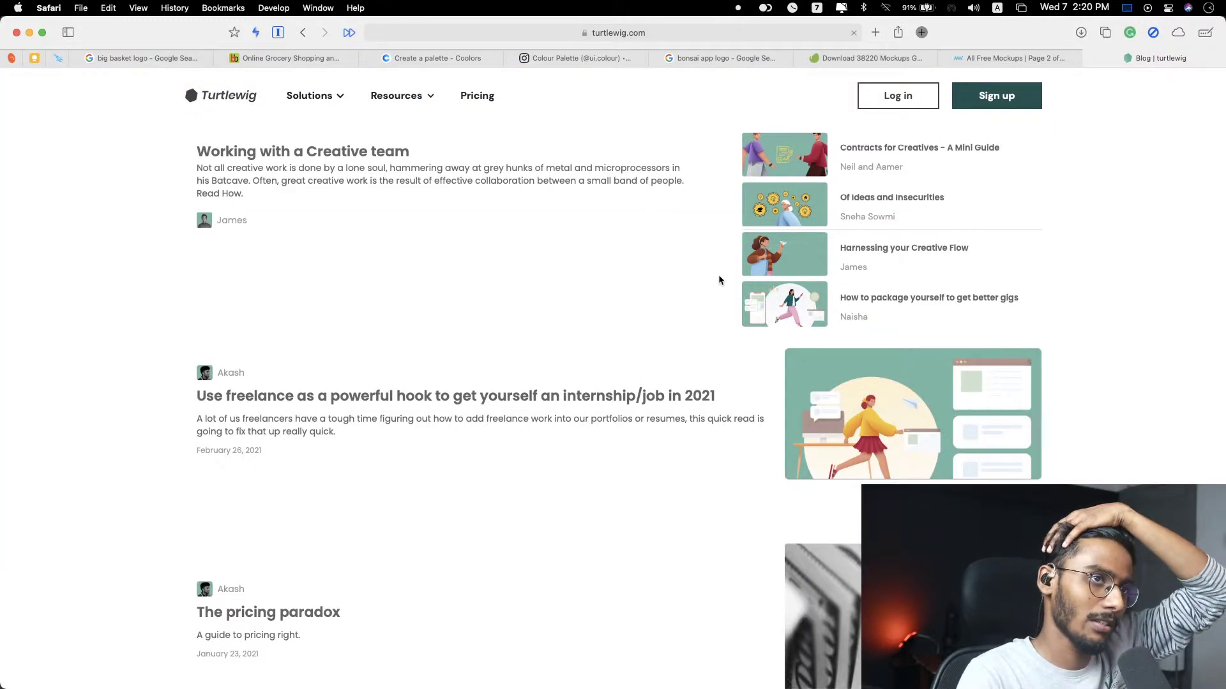
pyautogui.scroll(-6, 719, 280)
pyautogui.scroll(-7, 716, 275)
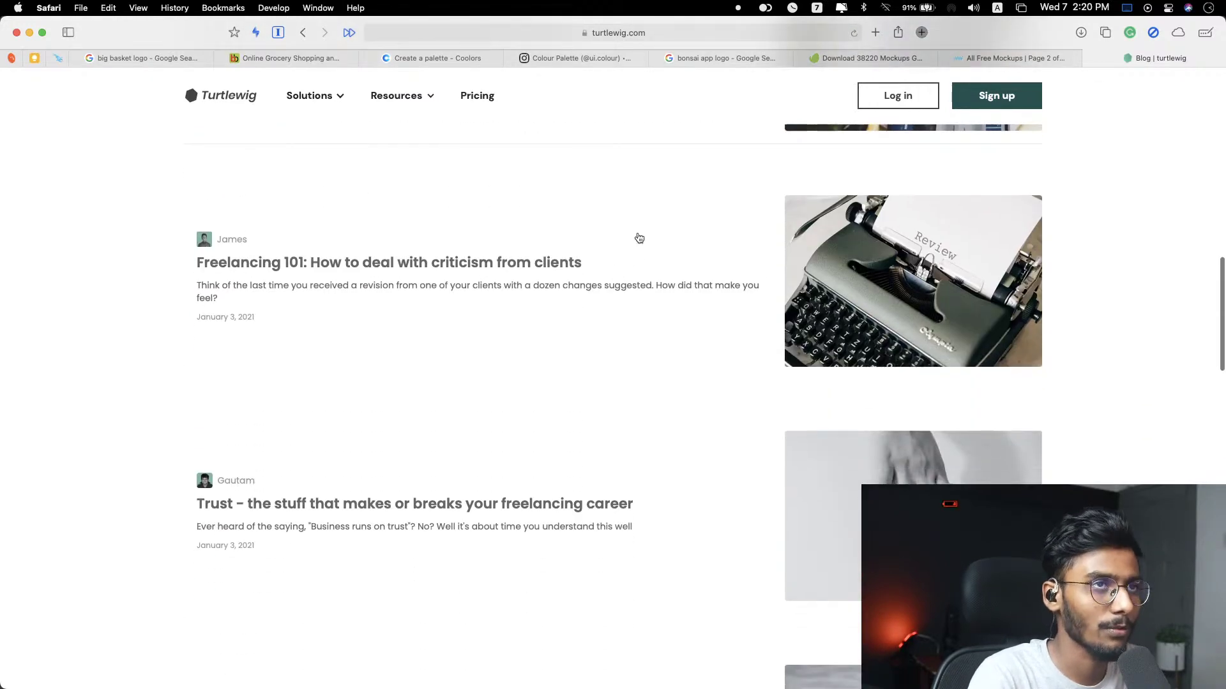
pyautogui.scroll(13, 1006, 170)
# Step: Return to the open Mockup World page and browse its free book, iMac, packaging and card mockups
pyautogui.click(1054, 59)
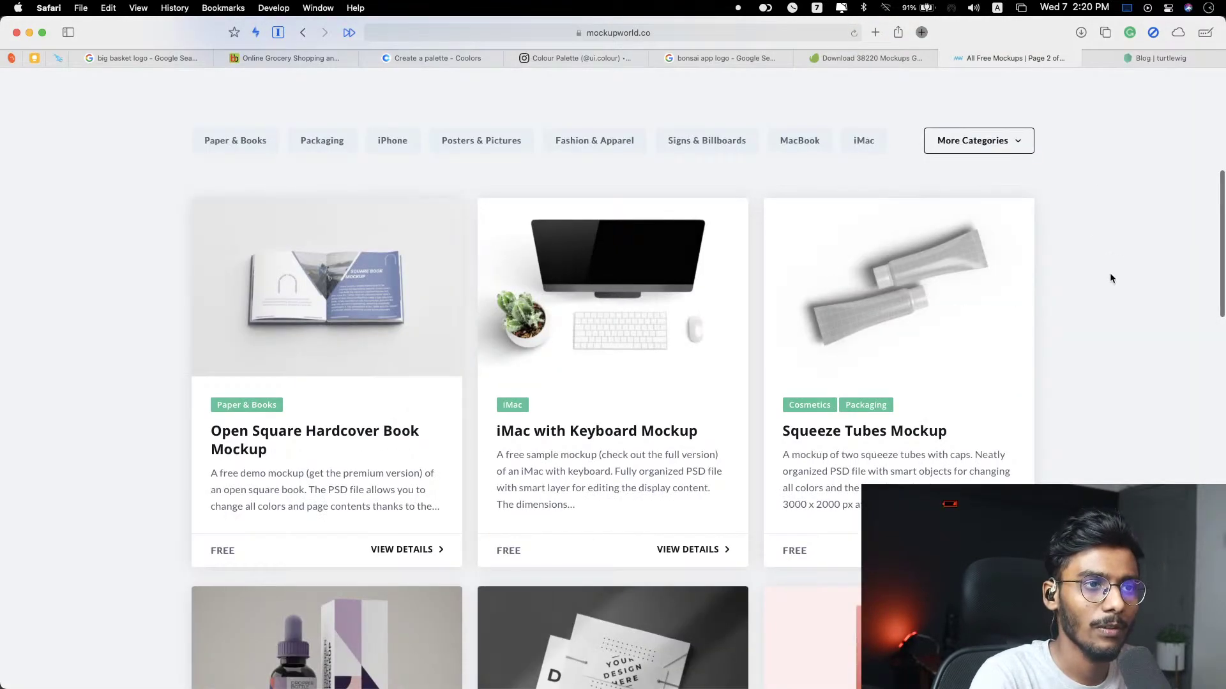
pyautogui.scroll(-8, 1110, 276)
pyautogui.scroll(9, 1108, 279)
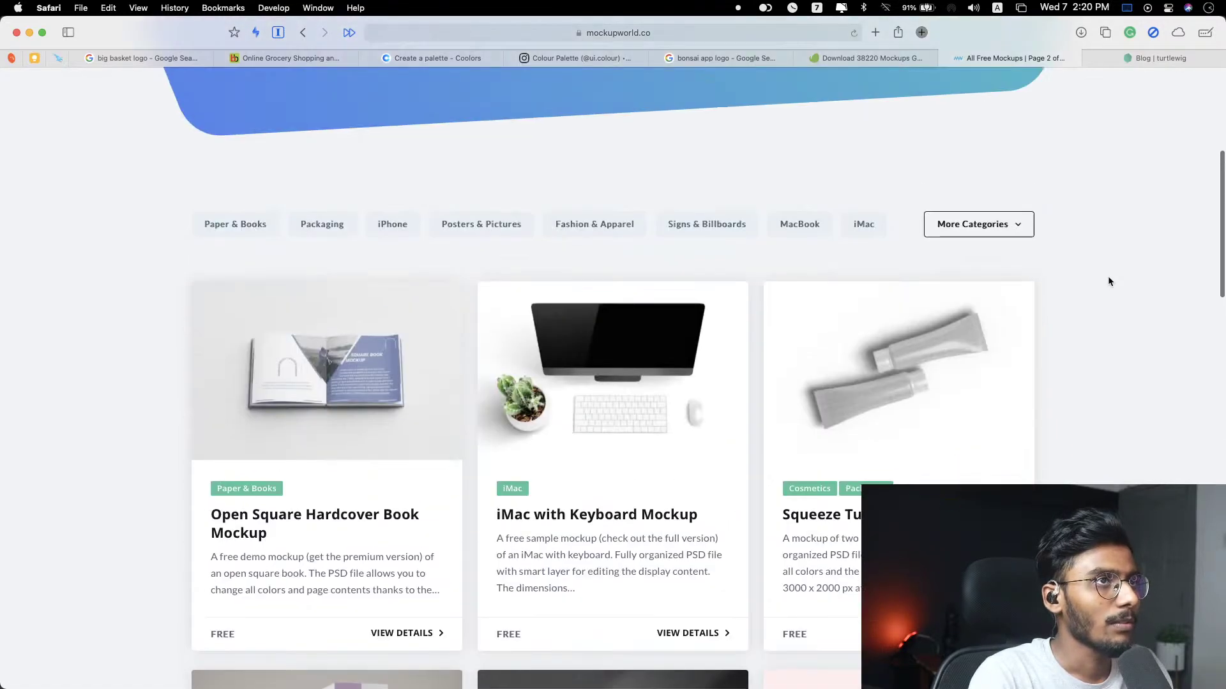
pyautogui.scroll(-6, 1108, 281)
# Step: Switch to Illustrator and set the fill saturation of the green background rectangle on Artboard 2 to 45%
pyautogui.moveTo(1213, 255)
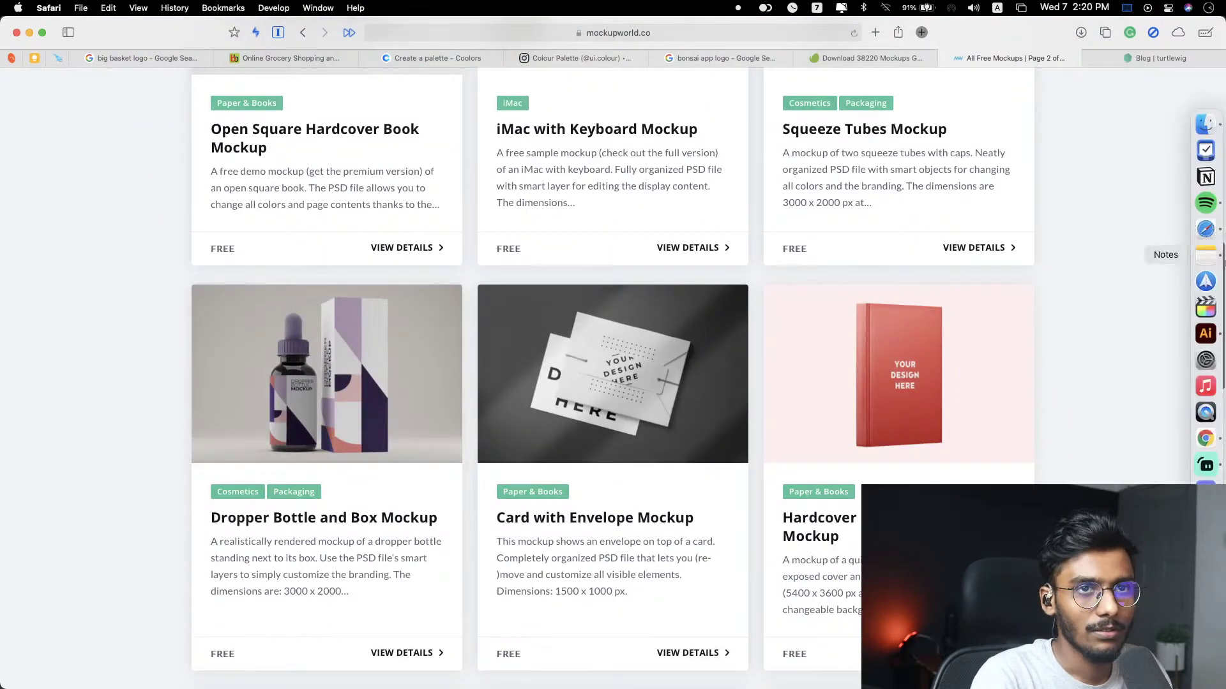
pyautogui.click(1206, 332)
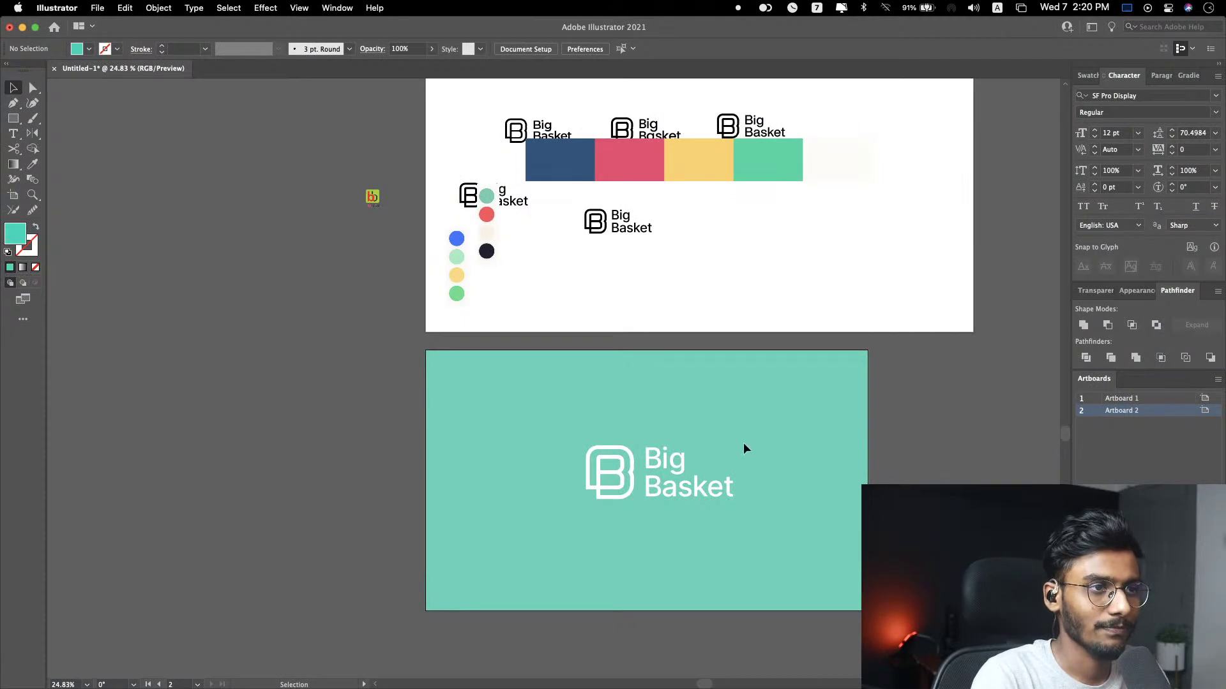
pyautogui.doubleClick(772, 438)
pyautogui.doubleClick(881, 430)
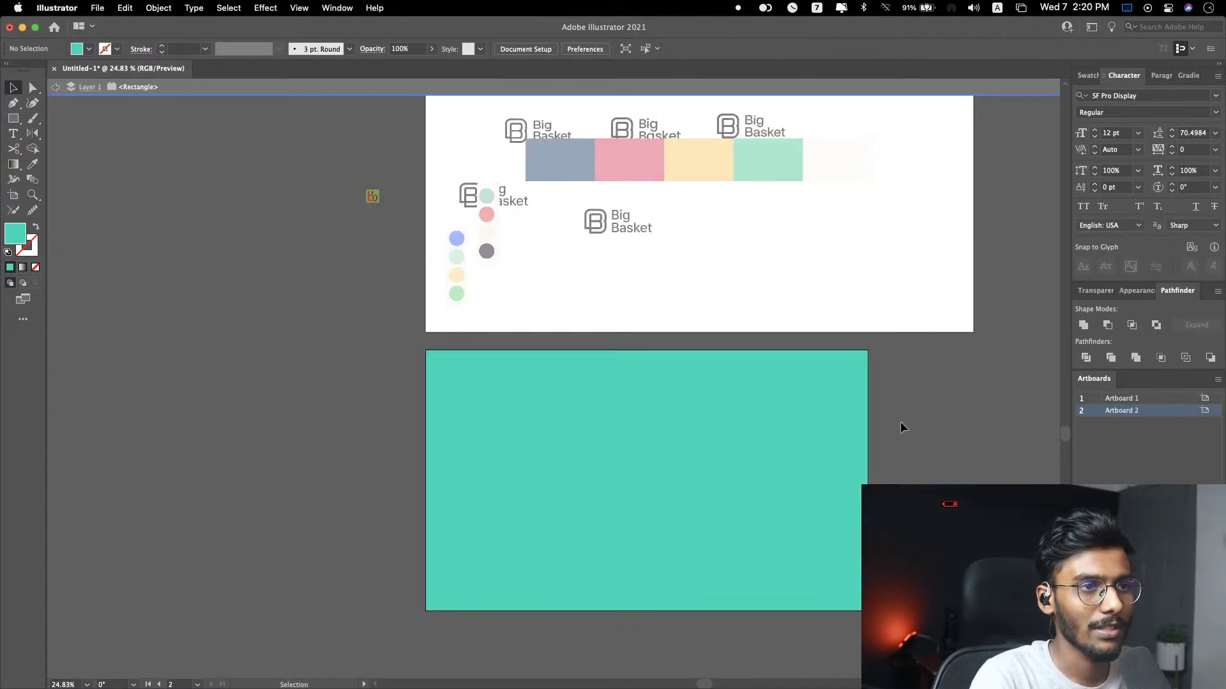
pyautogui.click(803, 432)
pyautogui.doubleClick(14, 232)
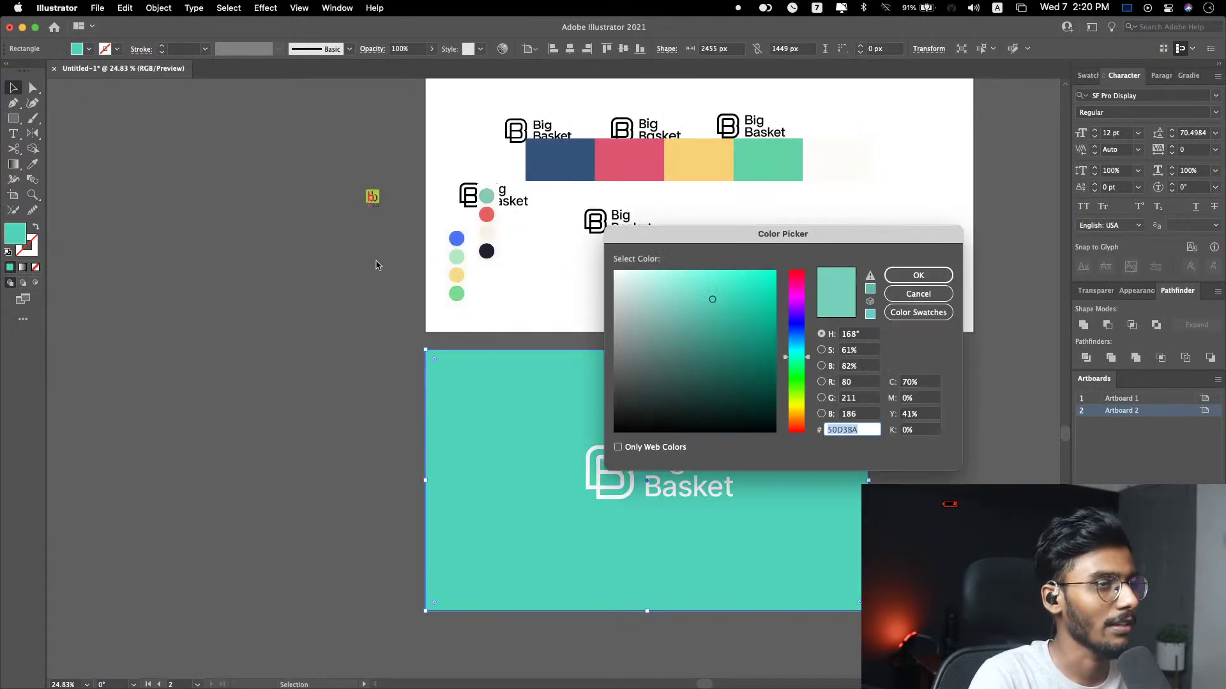
pyautogui.click(837, 349)
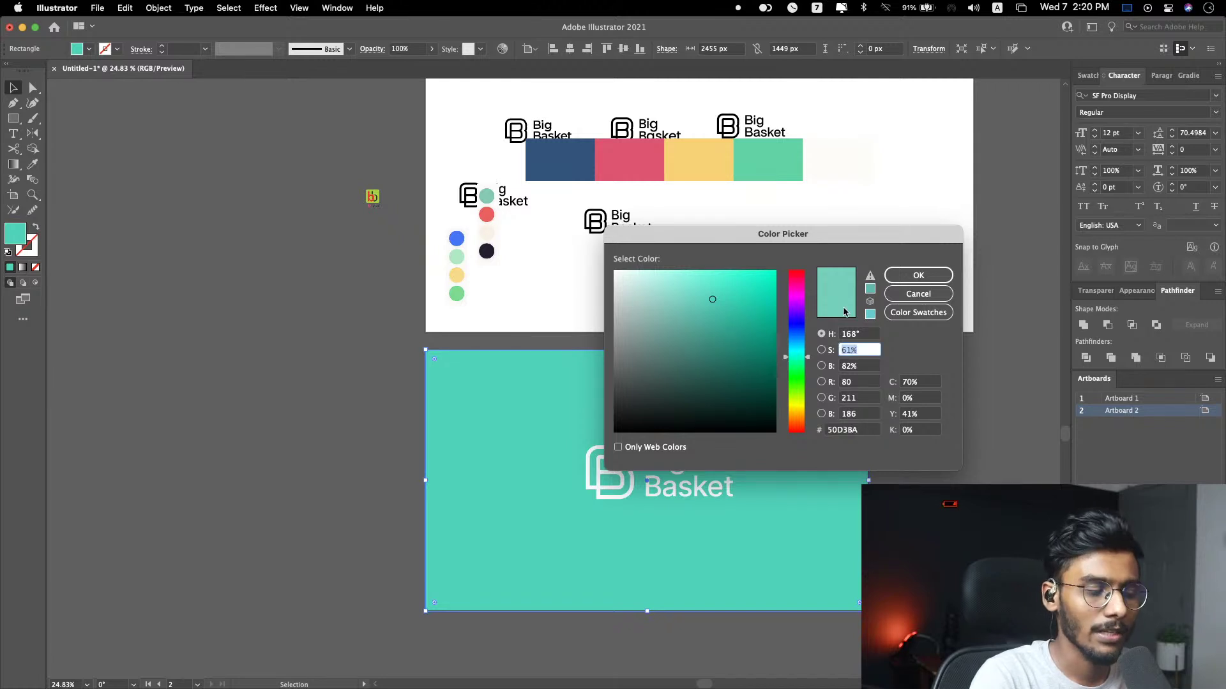
pyautogui.write('40')
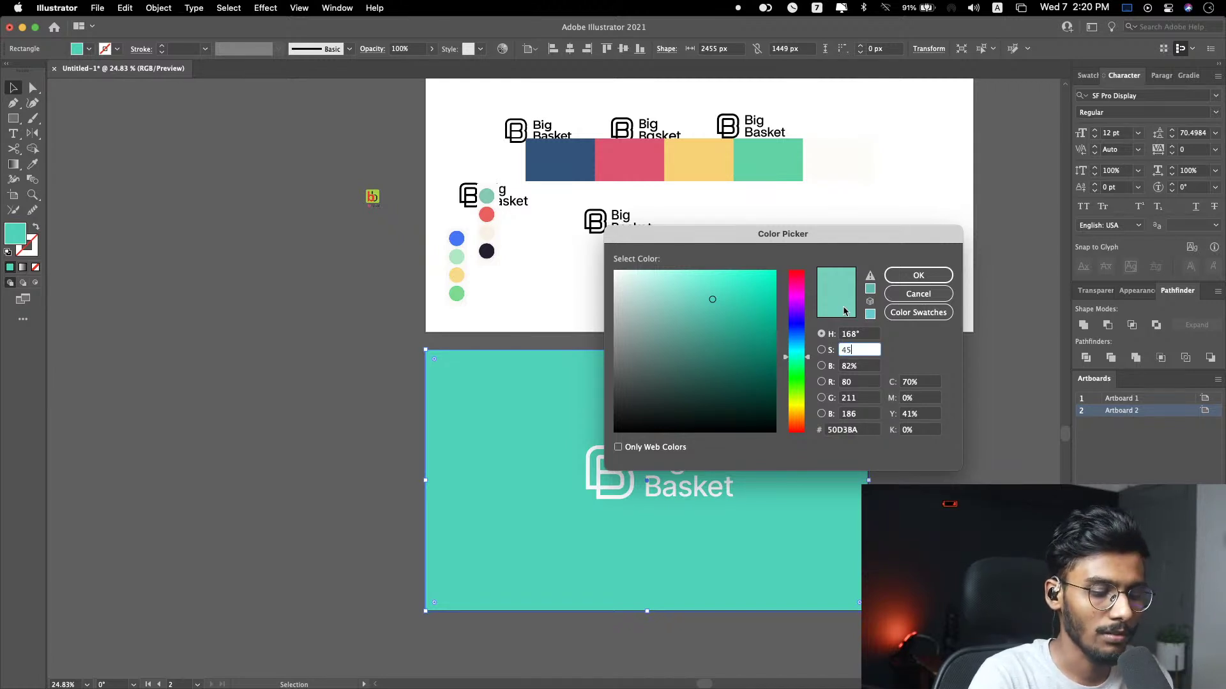
pyautogui.press('Return')
pyautogui.click(919, 447)
# Step: Lock the green background rectangle on Artboard 2 so that only the logo can be selected
pyautogui.scroll(-2, 915, 450)
pyautogui.scroll(-1, 911, 408)
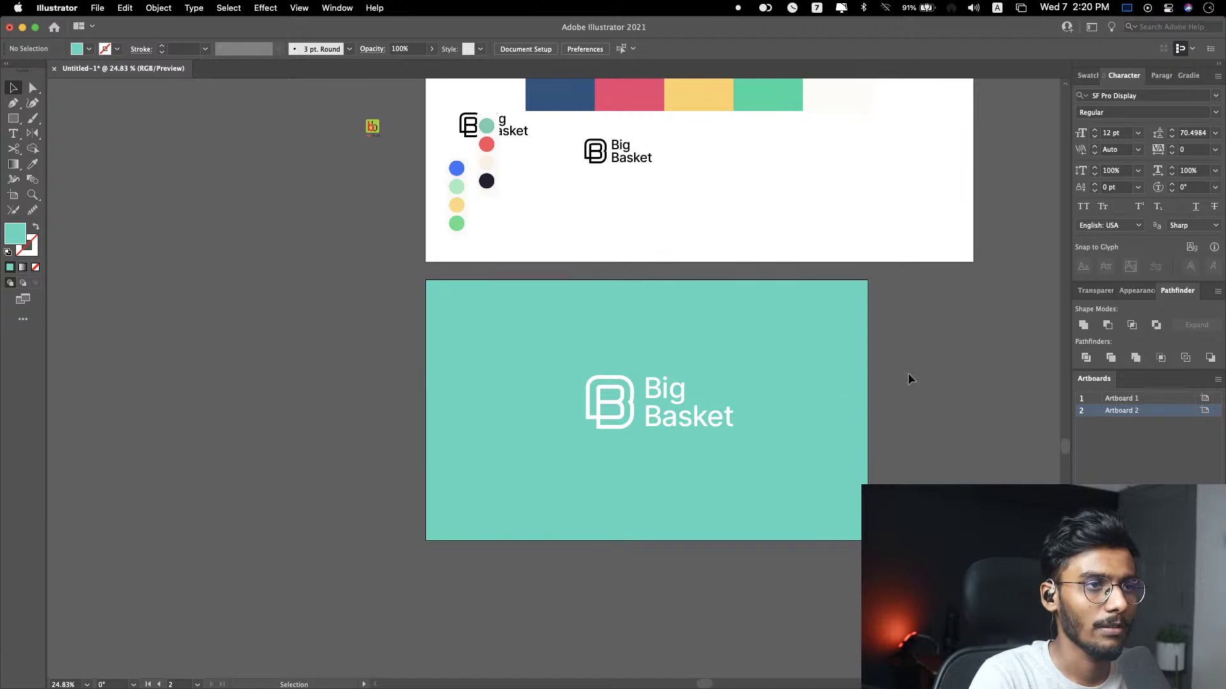
pyautogui.scroll(3, 974, 370)
pyautogui.scroll(2, 743, 343)
pyautogui.click(744, 343)
pyautogui.hotkey('ctrl', '2')
pyautogui.moveTo(420, 347); pyautogui.dragTo(512, 312)
pyautogui.click(685, 306)
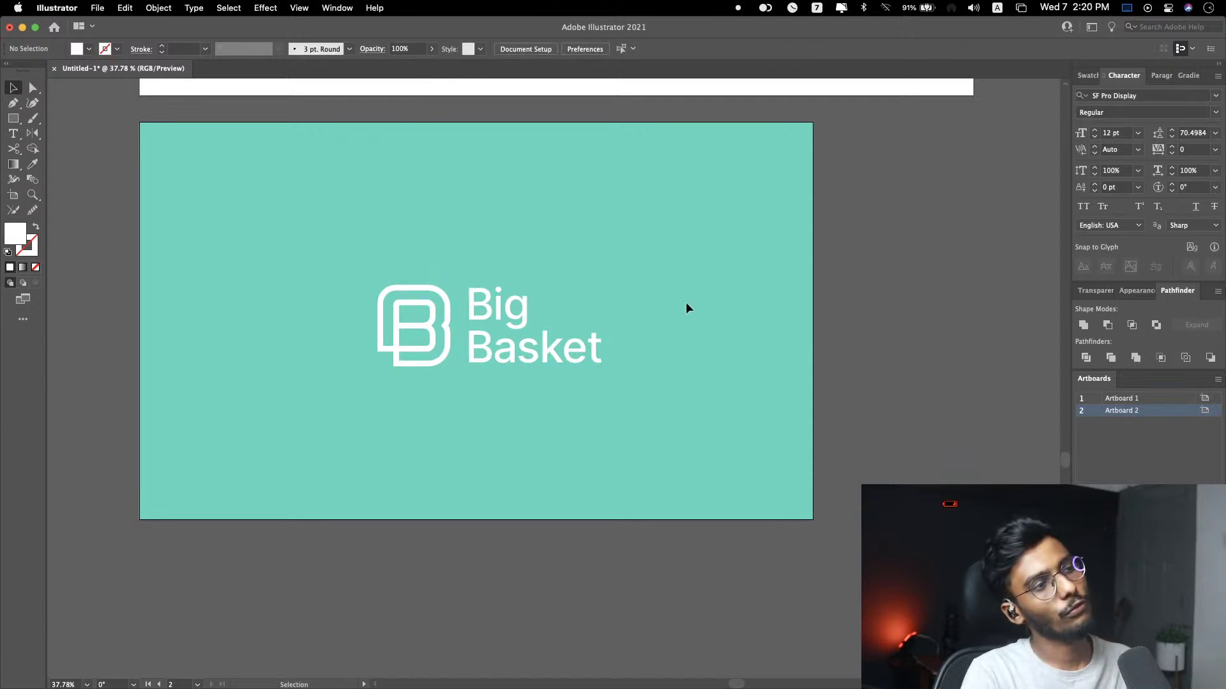
# Step: Move the white Big Basket logo from the centre toward the right side of the green artboard
pyautogui.click(445, 331)
pyautogui.moveTo(445, 331); pyautogui.dragTo(561, 319)
pyautogui.click(417, 399)
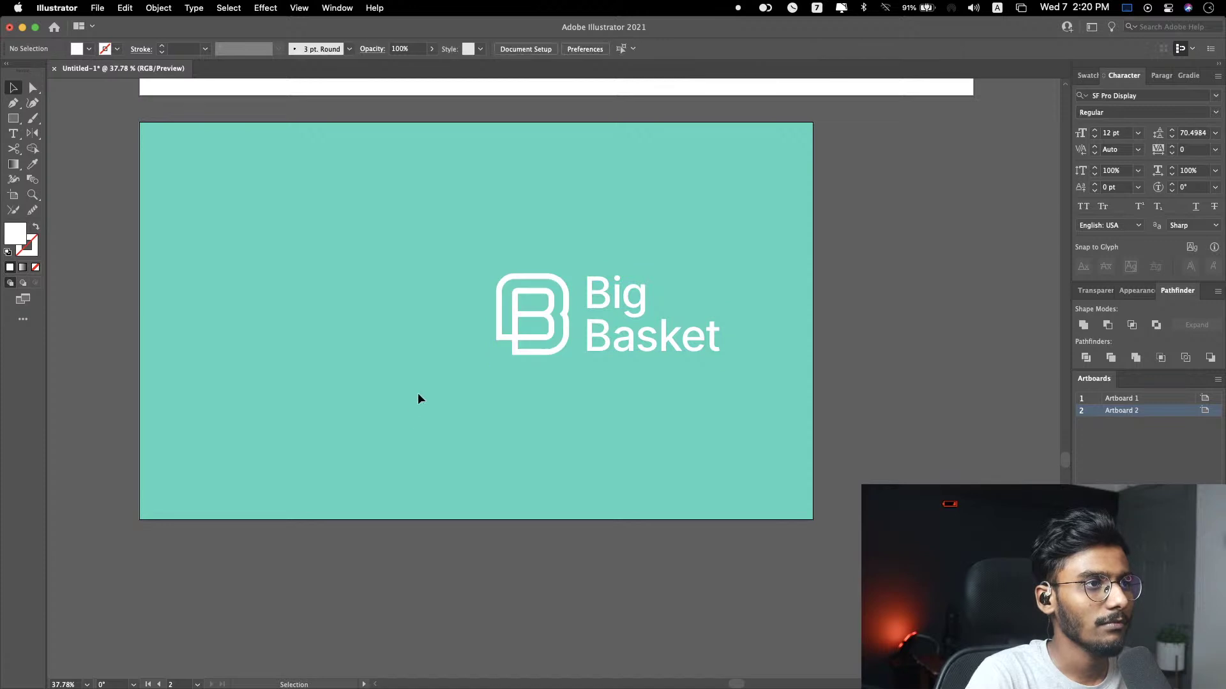
# Step: Place a spare copy of the white logo outside the artboard's left edge and delete the wordmark from the one on the artboard
pyautogui.hscroll(-5, 419, 393)
pyautogui.click(836, 336)
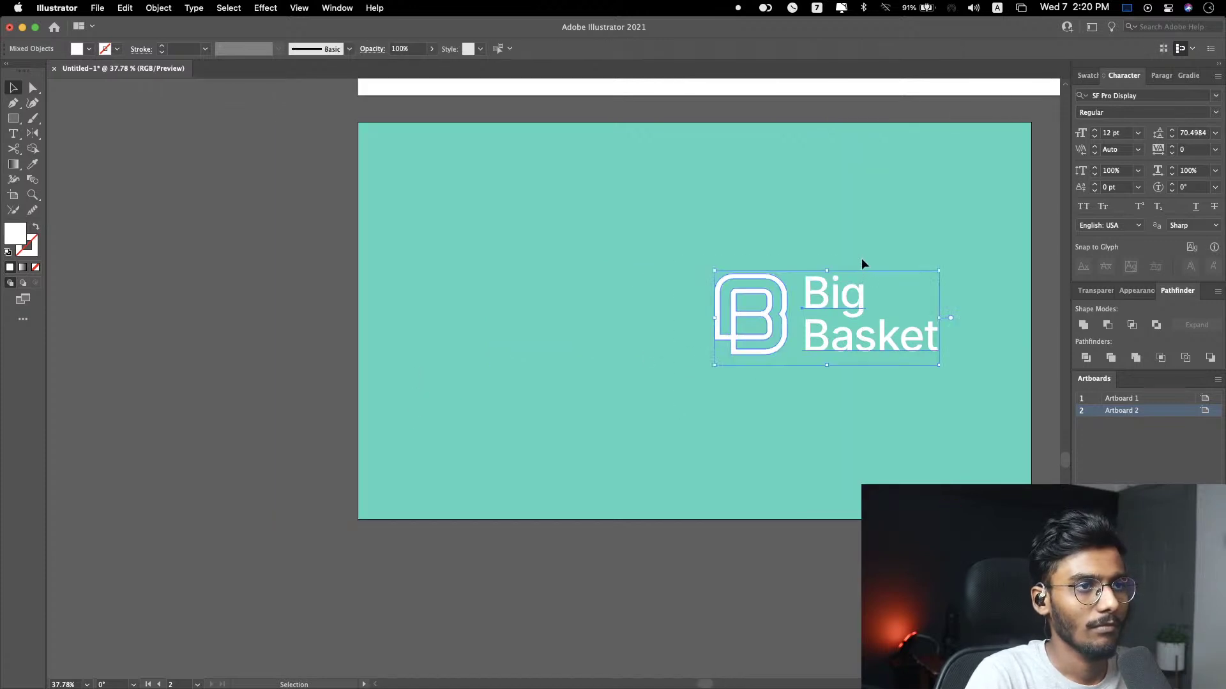
pyautogui.moveTo(761, 304); pyautogui.dragTo(145, 129)
pyautogui.click(825, 305)
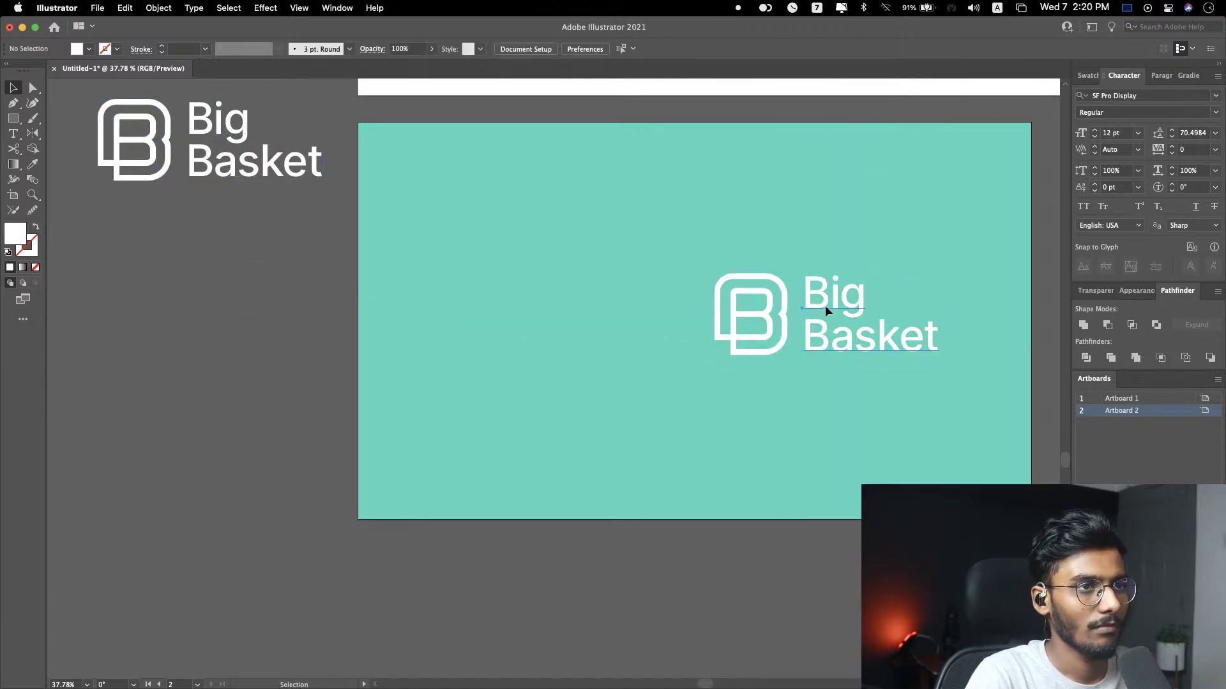
pyautogui.press('Delete')
# Step: Move the original bigbasket logo from the pasteboard onto Artboard 2, left of the B icon
pyautogui.hscroll(-12, 565, 339)
pyautogui.scroll(-3, 397, 305)
pyautogui.hscroll(-10, 394, 312)
pyautogui.scroll(4, 394, 312)
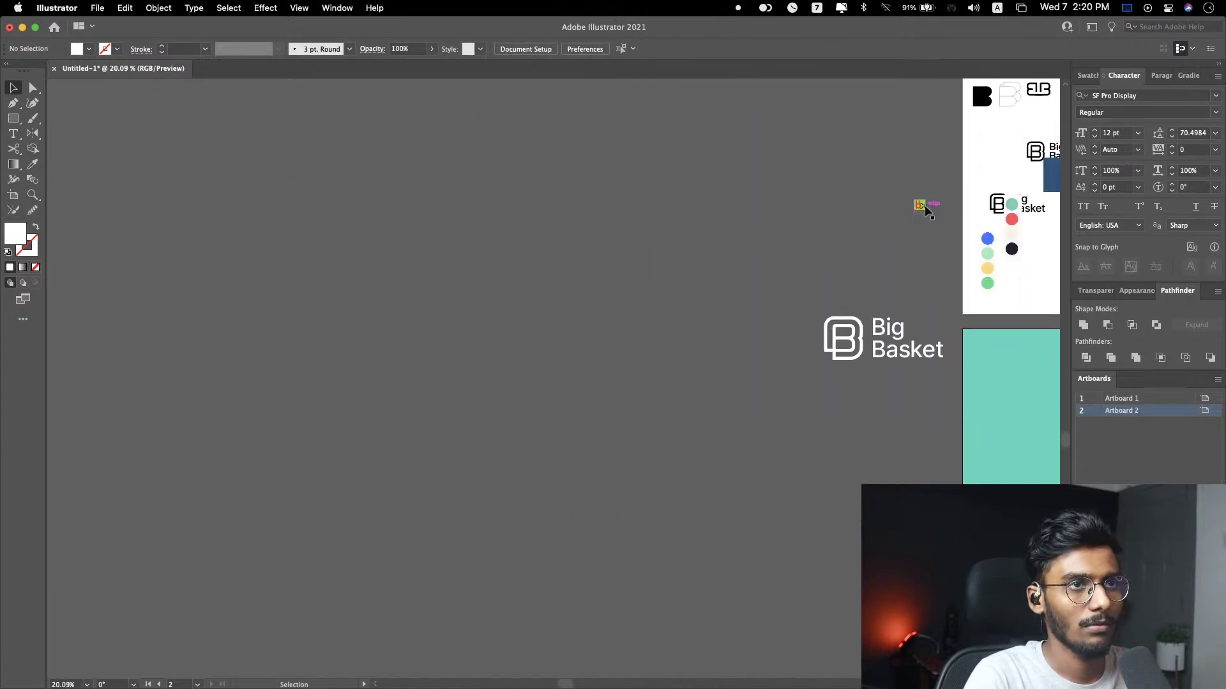
pyautogui.click(1042, 411)
pyautogui.hscroll(10, 958, 428)
pyautogui.scroll(2, 581, 460)
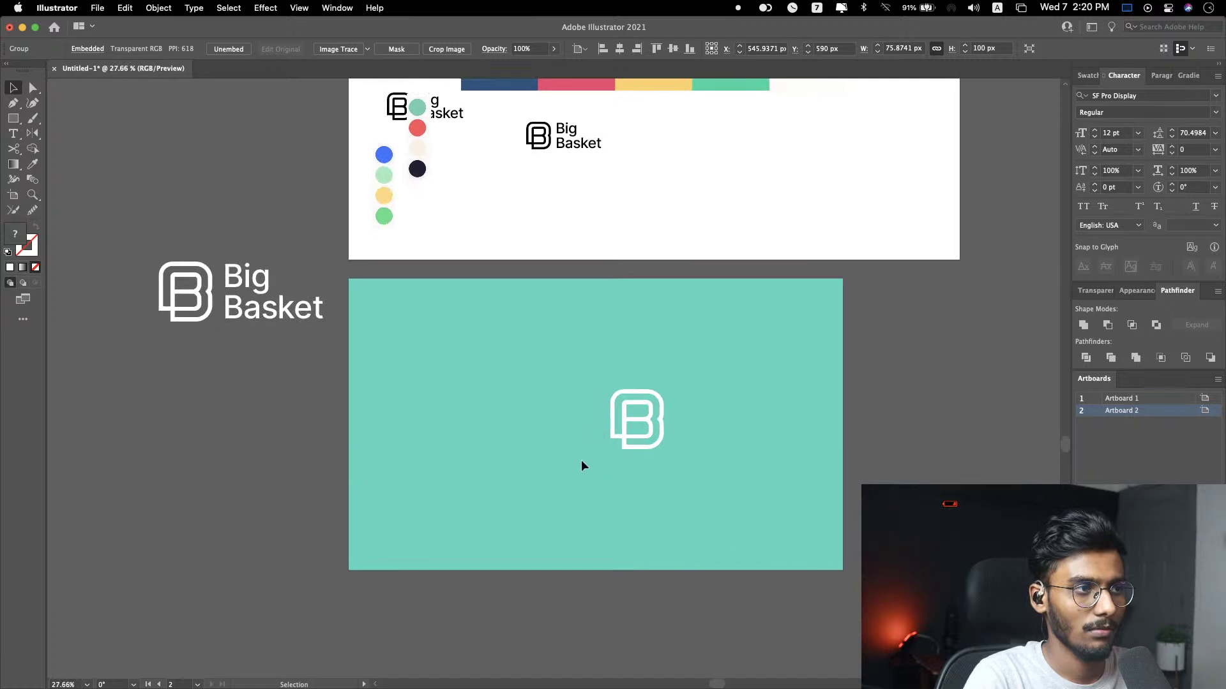
# Step: Unlock the green background rectangle and move it off Artboard 2 onto the pasteboard to the left
pyautogui.scroll(2, 581, 460)
pyautogui.click(572, 428)
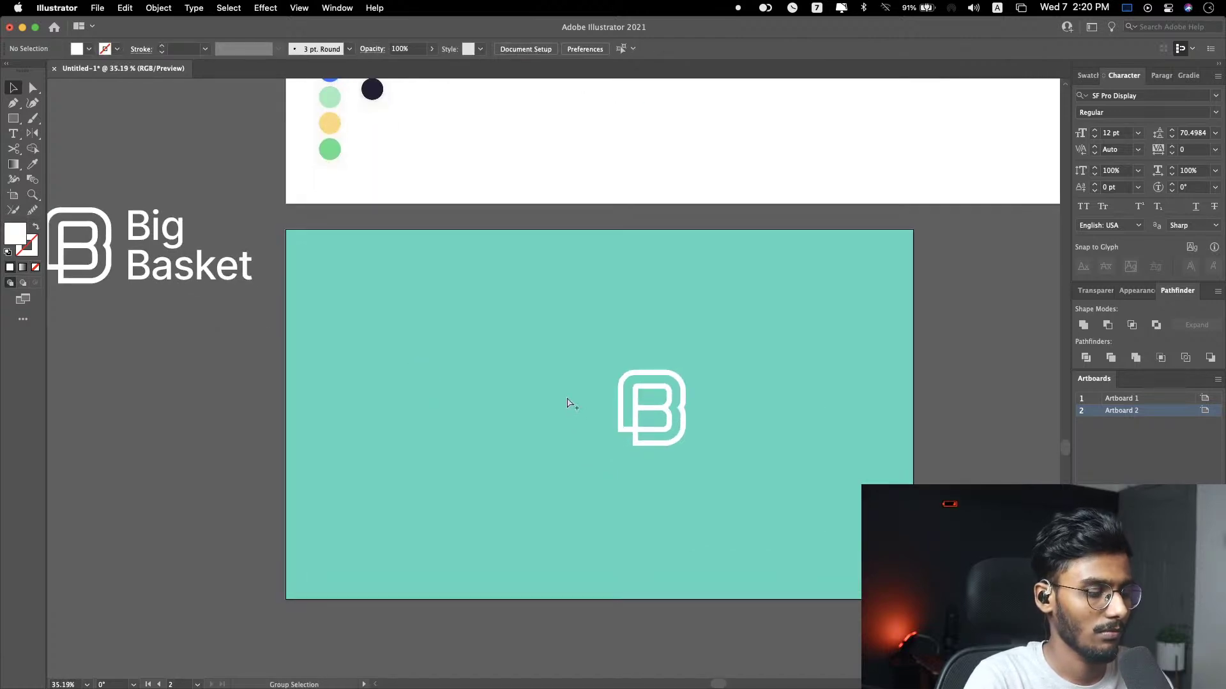
pyautogui.click(572, 403)
pyautogui.moveTo(870, 350); pyautogui.dragTo(133, 438)
# Step: Recolour the white B icon on Artboard 2 with the teal sampled from the background rectangle
pyautogui.moveTo(629, 320); pyautogui.dragTo(719, 443)
pyautogui.press('i')
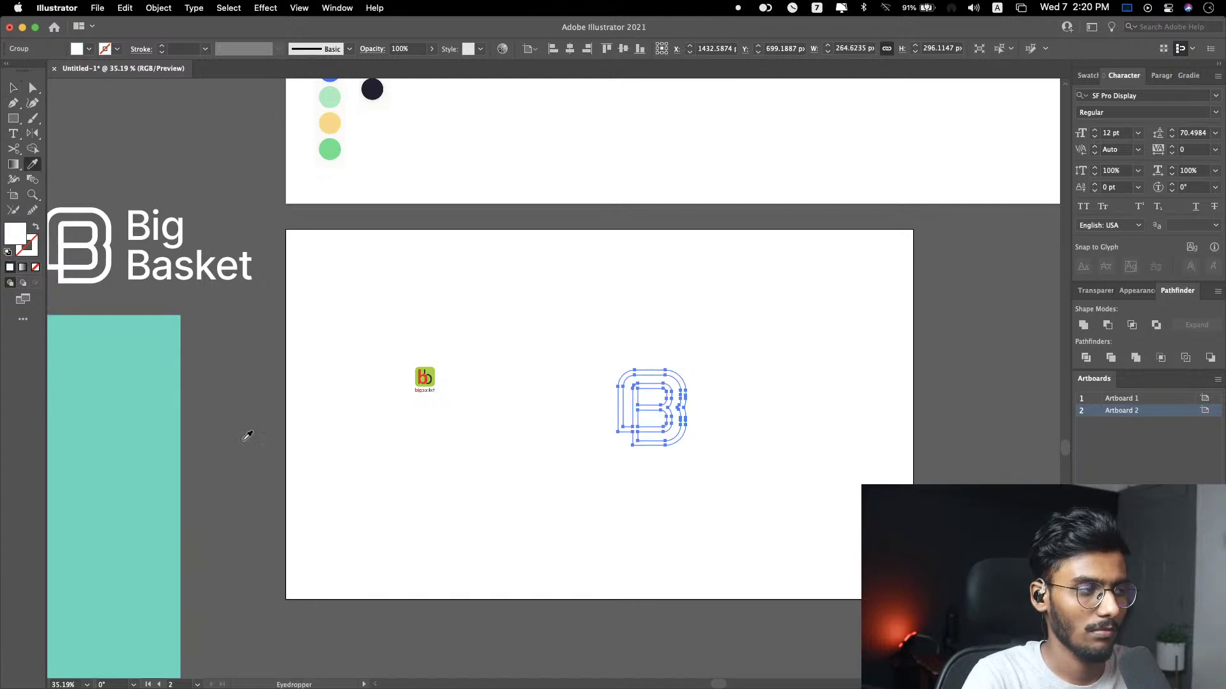
pyautogui.click(162, 452)
pyautogui.press('v')
# Step: Enlarge the original bigbasket logo to roughly the B icon's height and place it just left of the icon
pyautogui.click(424, 379)
pyautogui.moveTo(435, 391); pyautogui.dragTo(489, 454)
pyautogui.click(554, 439)
pyautogui.moveTo(460, 408); pyautogui.dragTo(555, 414)
pyautogui.click(647, 507)
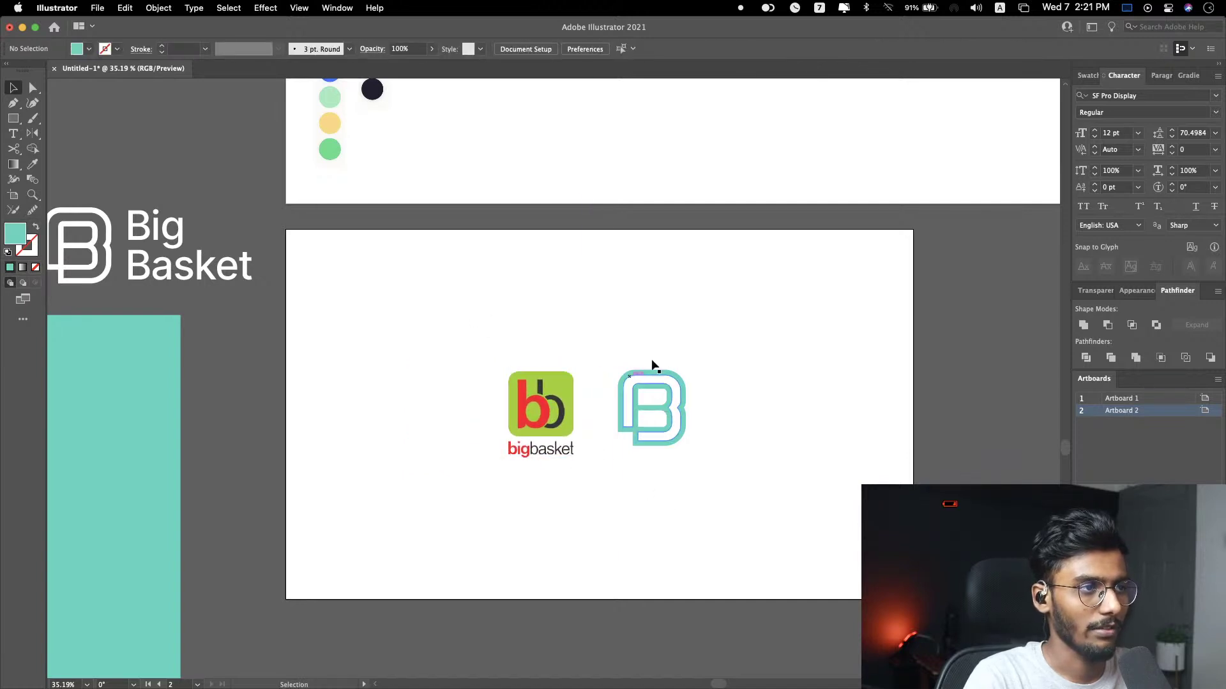
# Step: Scale the teal B icon down to match the original logo's height and space it slightly farther to the right
pyautogui.scroll(3, 692, 389)
pyautogui.moveTo(856, 244); pyautogui.dragTo(758, 397)
pyautogui.click(758, 396)
pyautogui.moveTo(703, 350); pyautogui.dragTo(743, 351)
pyautogui.click(876, 355)
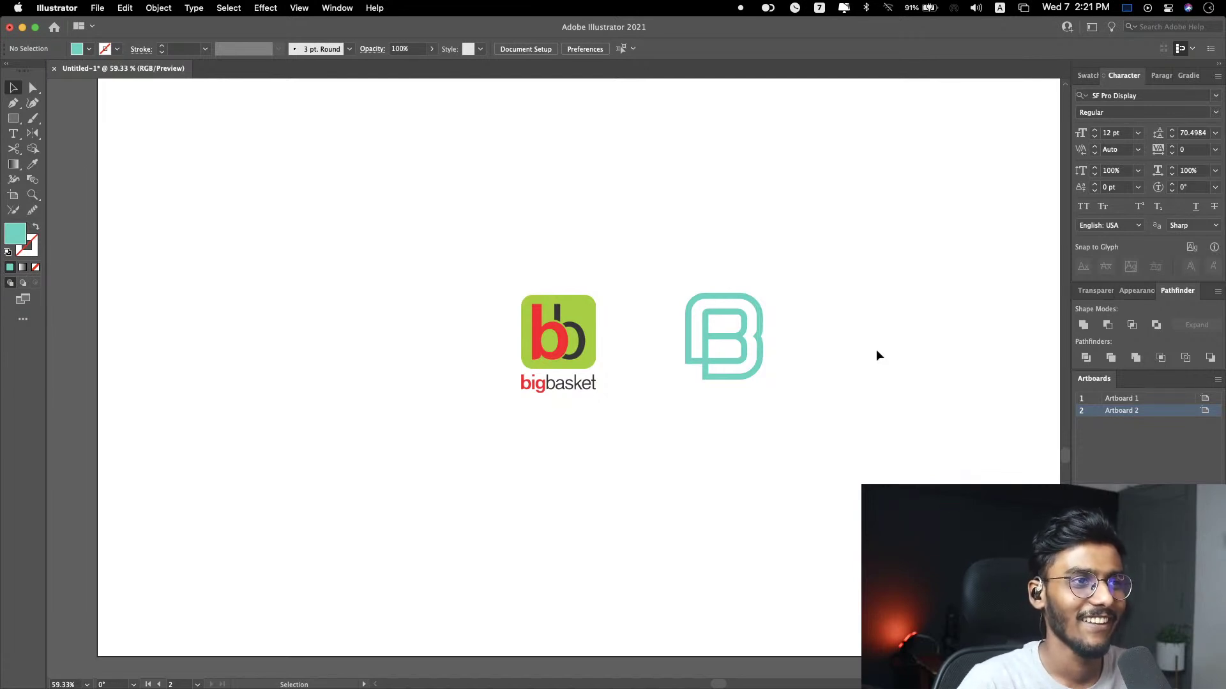
# Step: Replace the teal B icon on Artboard 2 with a copy of the full white Big Basket logo
pyautogui.scroll(-4, 860, 286)
pyautogui.click(396, 210)
pyautogui.click(779, 292)
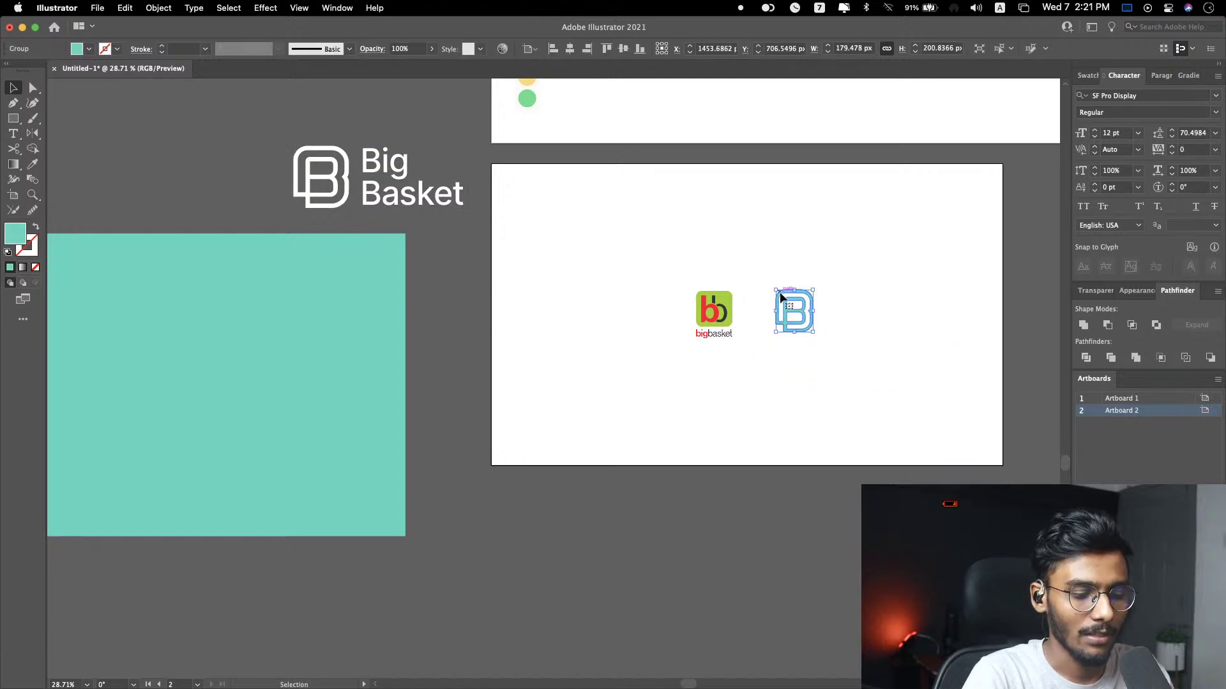
pyautogui.press('super+z')
pyautogui.press('super+z')
# Step: Recolour the copied Big Basket logo with the rectangle's teal, then scale and position it beside the original bigbasket logo
pyautogui.press('i')
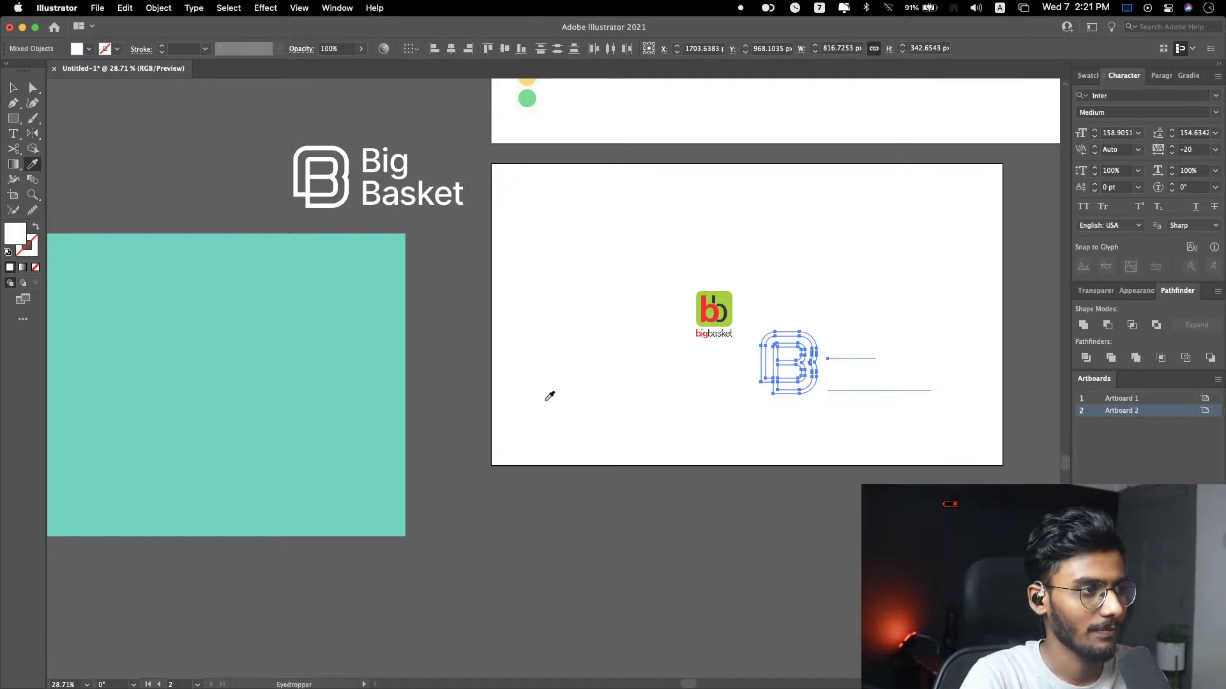
pyautogui.click(390, 408)
pyautogui.press('v')
pyautogui.moveTo(933, 401); pyautogui.dragTo(863, 330)
pyautogui.click(937, 309)
pyautogui.scroll(5, 937, 309)
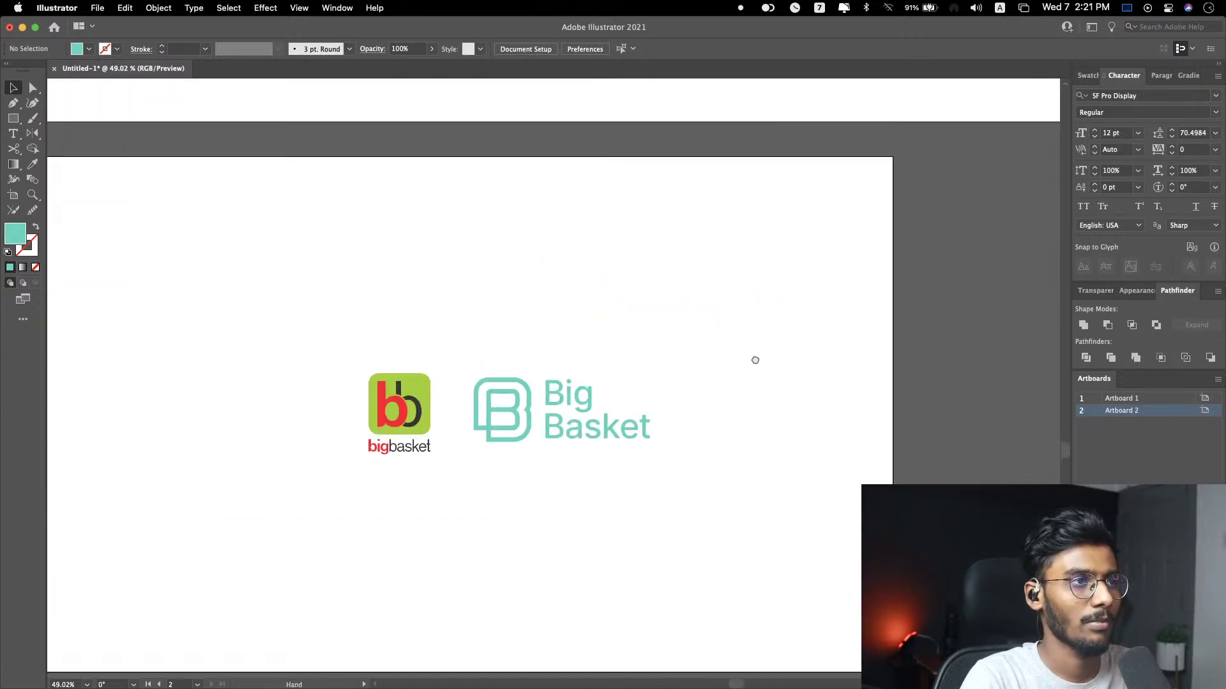
pyautogui.moveTo(834, 288); pyautogui.dragTo(926, 271)
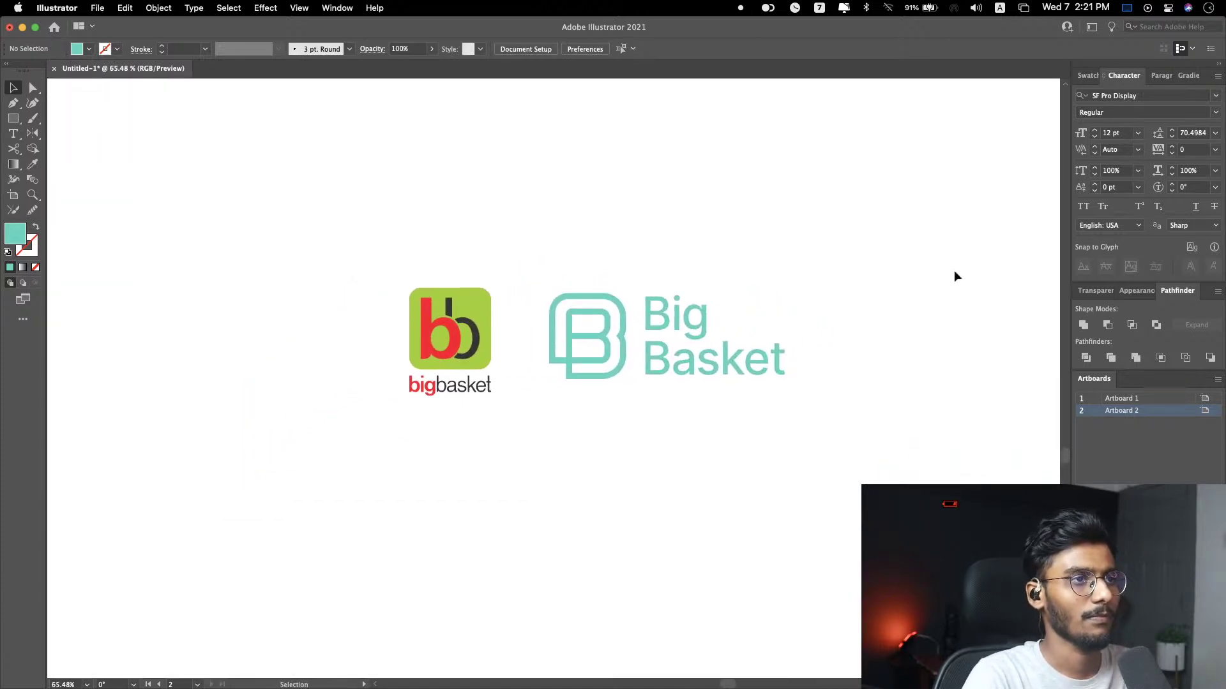
# Step: Delete the spare white Big Basket logo and the teal rectangle from the pasteboard
pyautogui.scroll(-3, 953, 262)
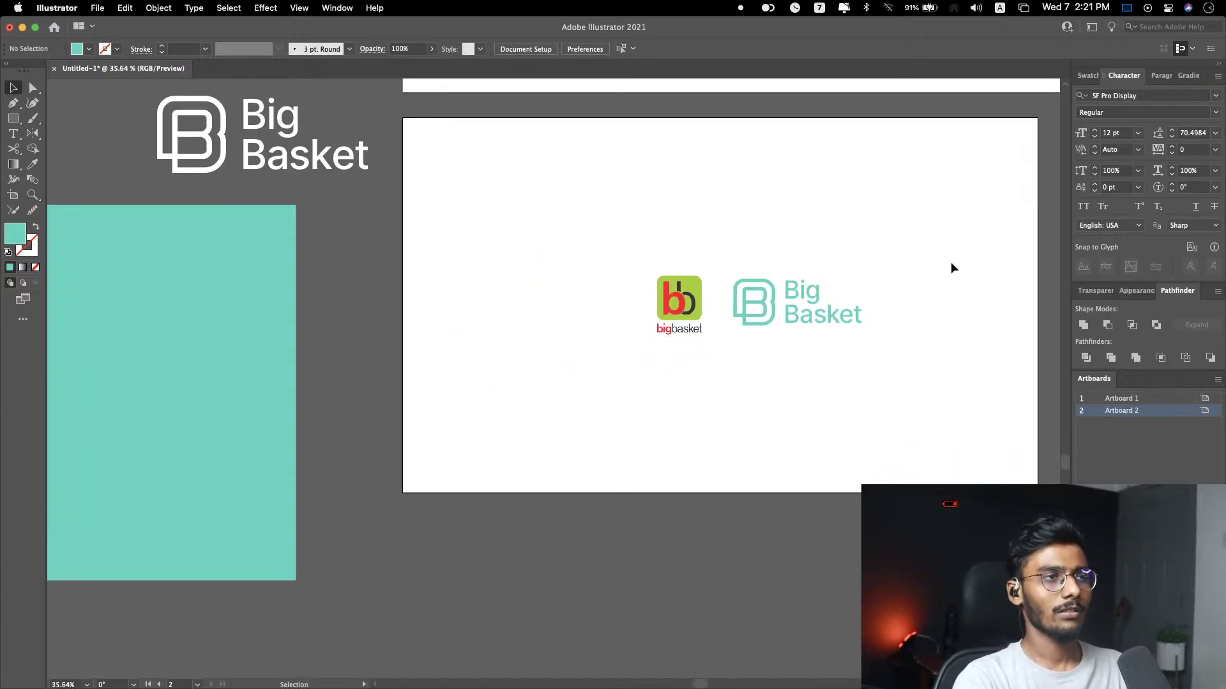
pyautogui.hscroll(4, 951, 269)
pyautogui.click(196, 167)
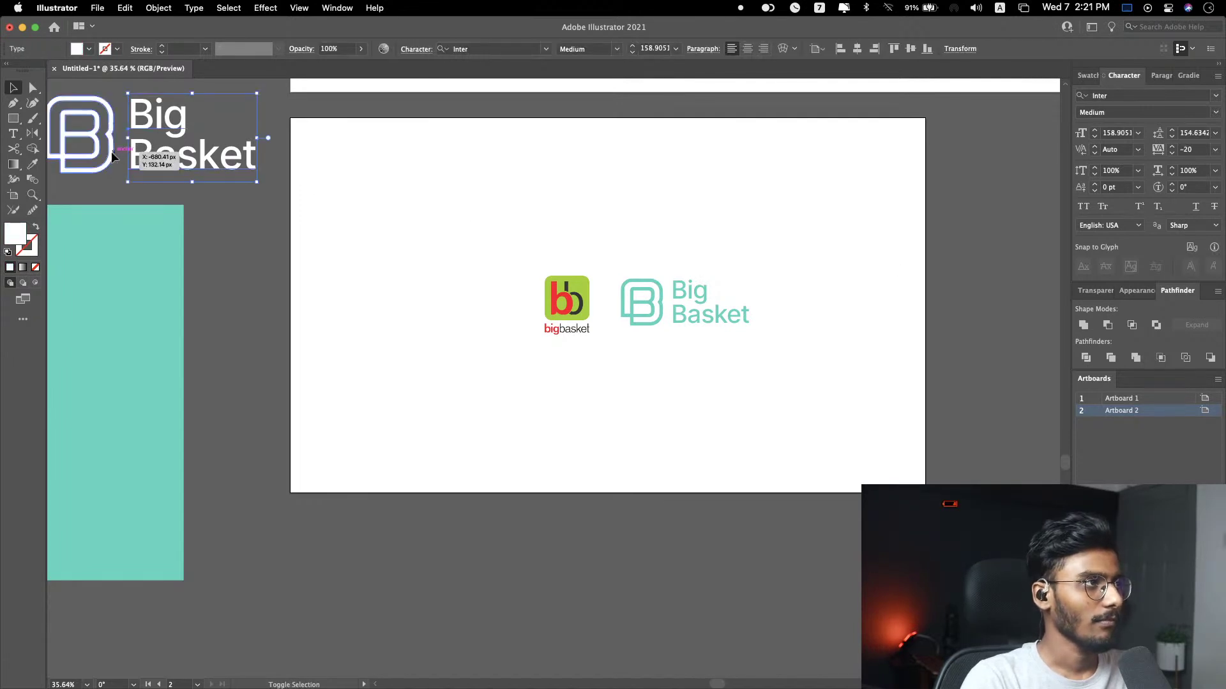
pyautogui.press('Delete')
pyautogui.click(137, 311)
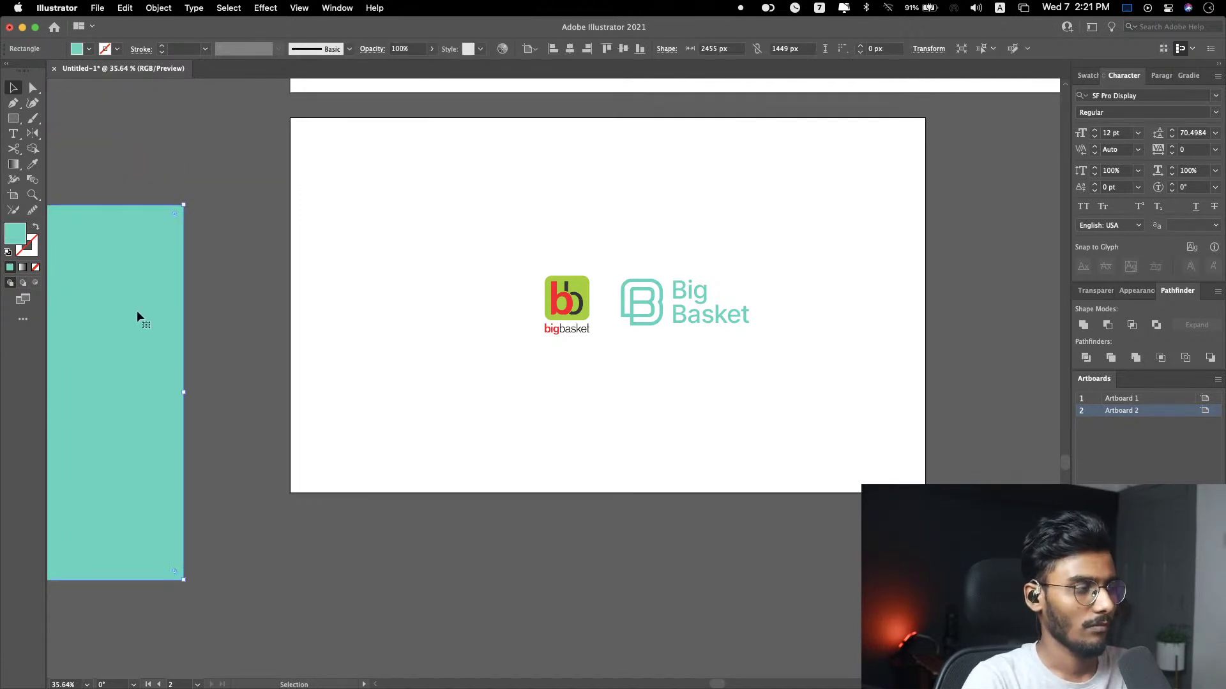
pyautogui.press('Delete')
pyautogui.hscroll(1, 858, 216)
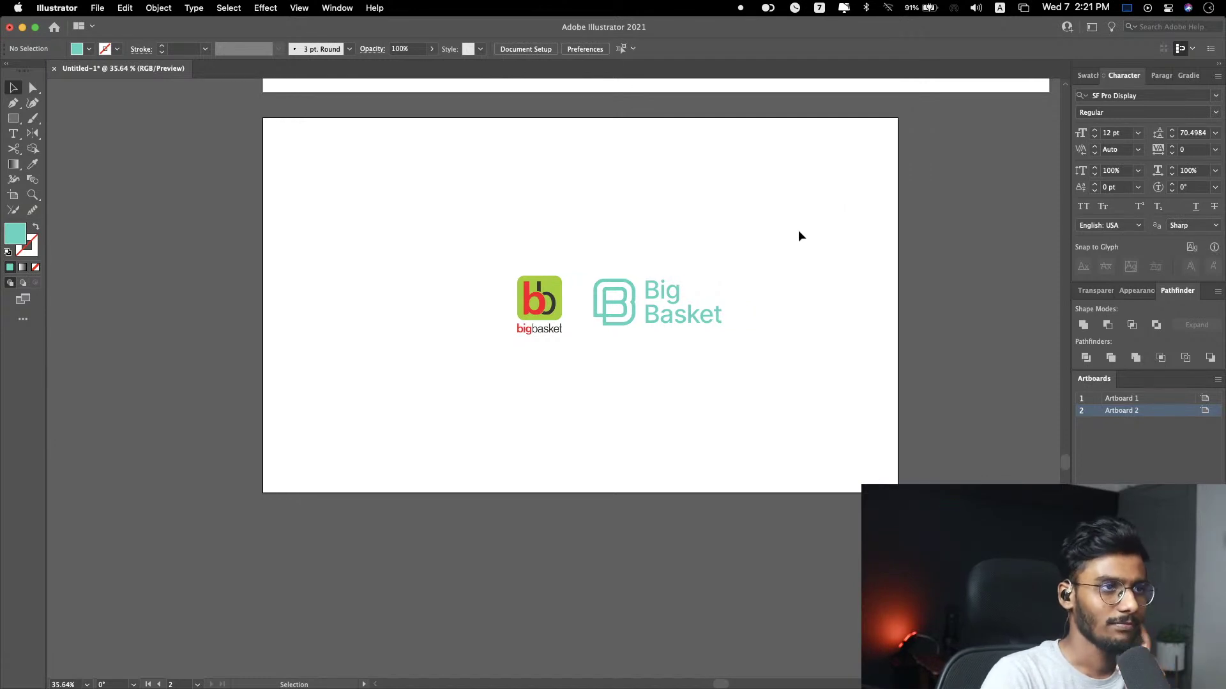
pyautogui.moveTo(464, 233); pyautogui.dragTo(562, 357)
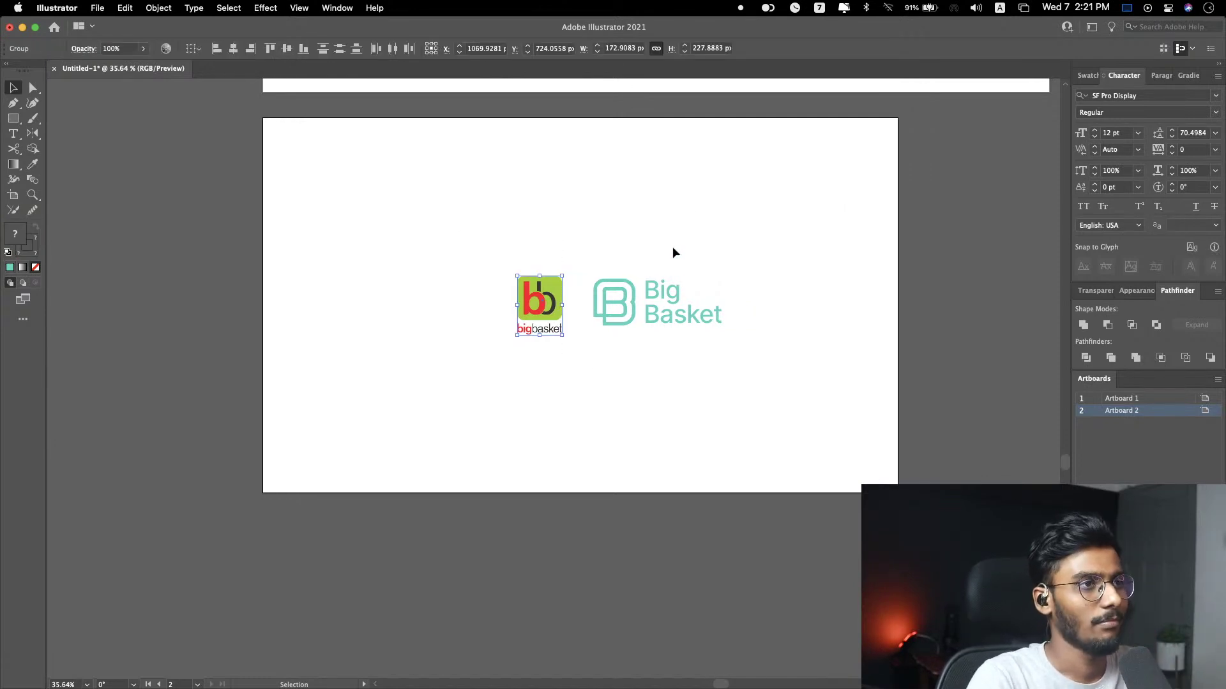
pyautogui.moveTo(703, 220); pyautogui.dragTo(570, 369)
pyautogui.click(838, 286)
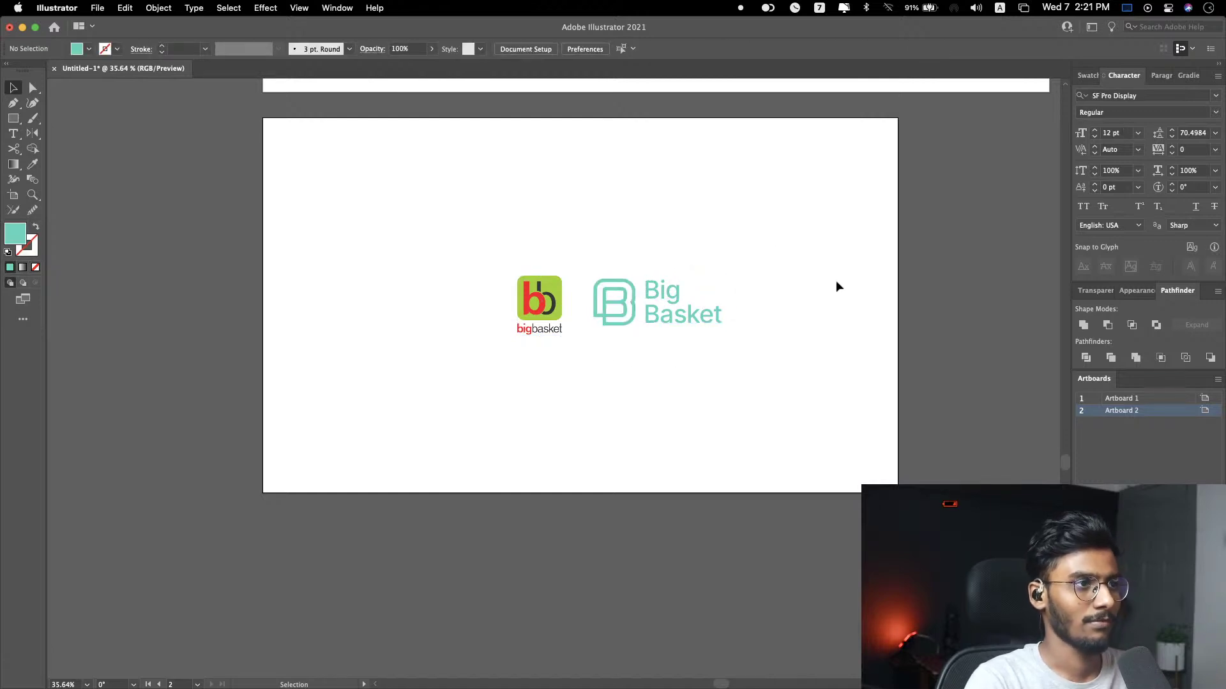
pyautogui.scroll(2, 791, 251)
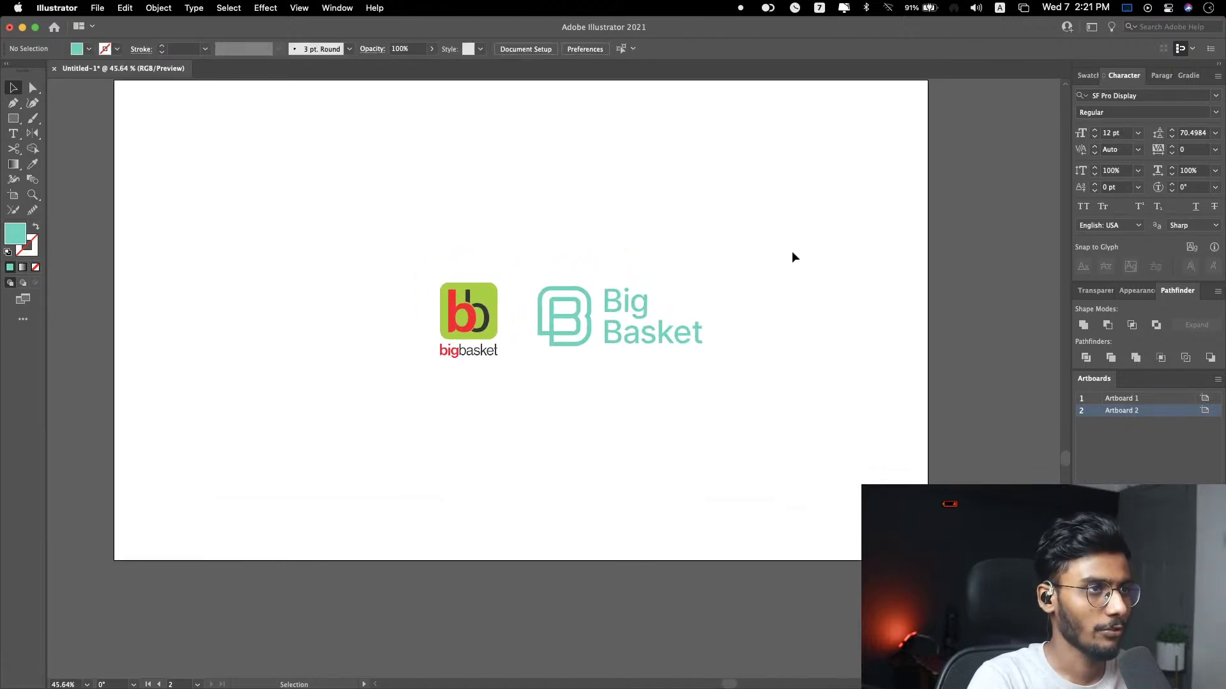
# Step: Examine the original bigbasket logo and the teal Big Basket redesign side by side on Artboard 2
pyautogui.scroll(-2, 791, 250)
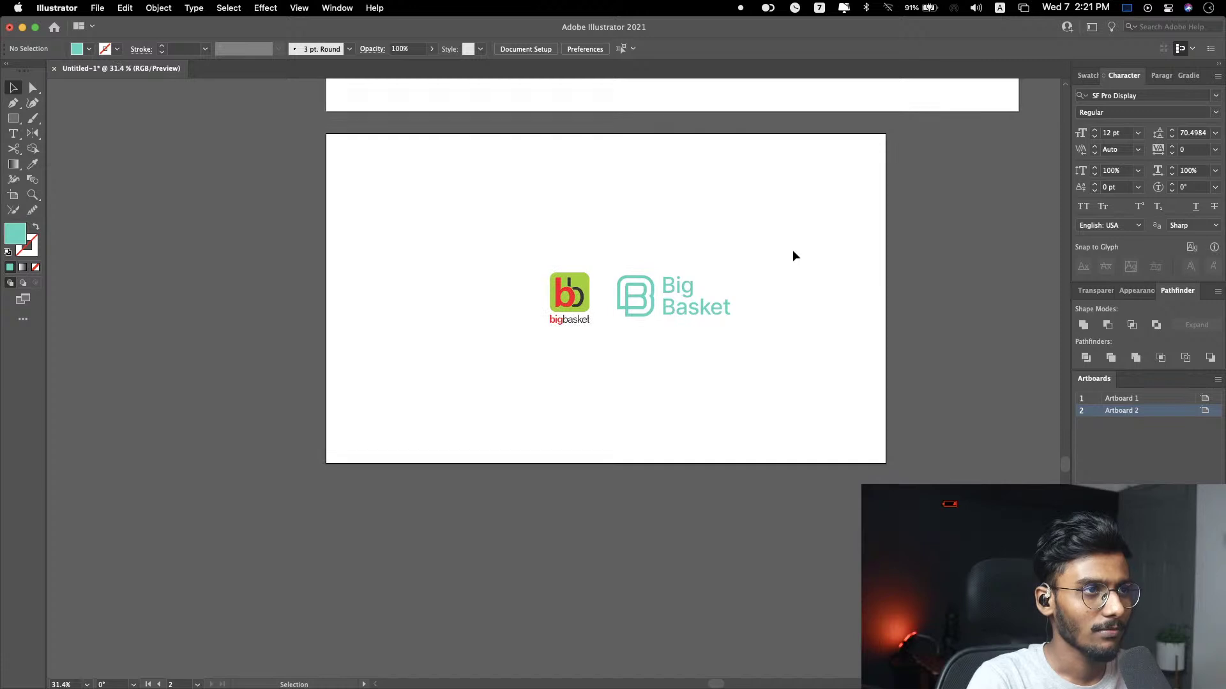
pyautogui.scroll(3, 625, 296)
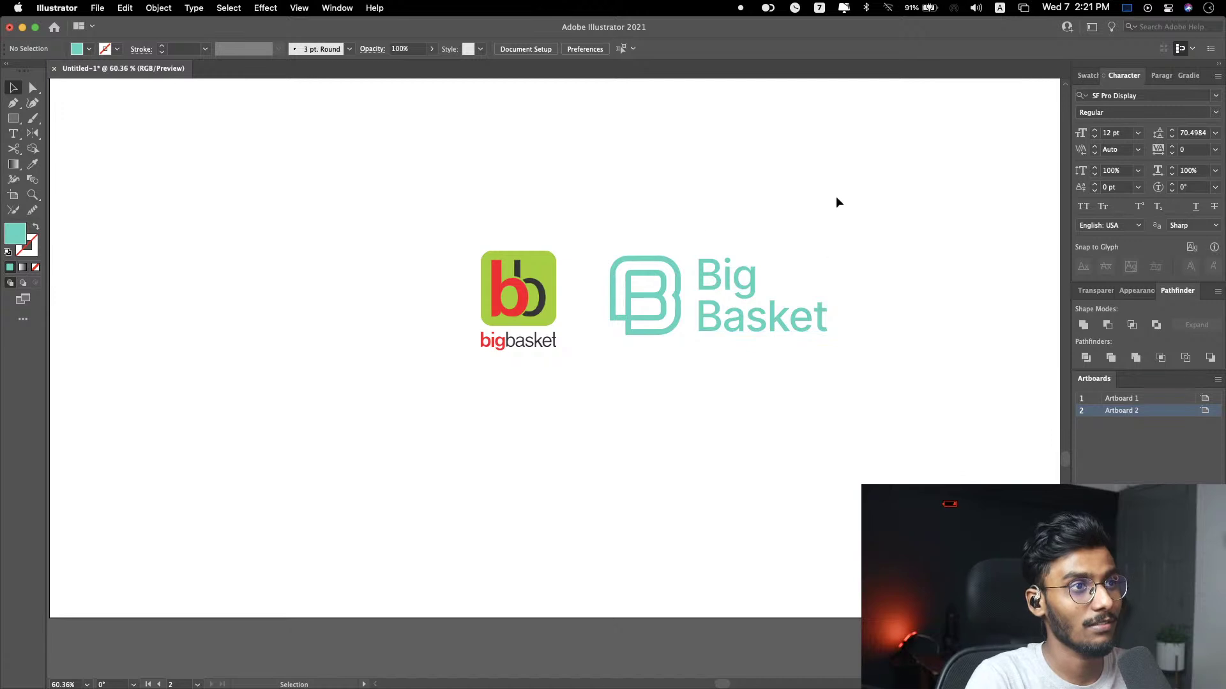
pyautogui.scroll(-3, 978, 216)
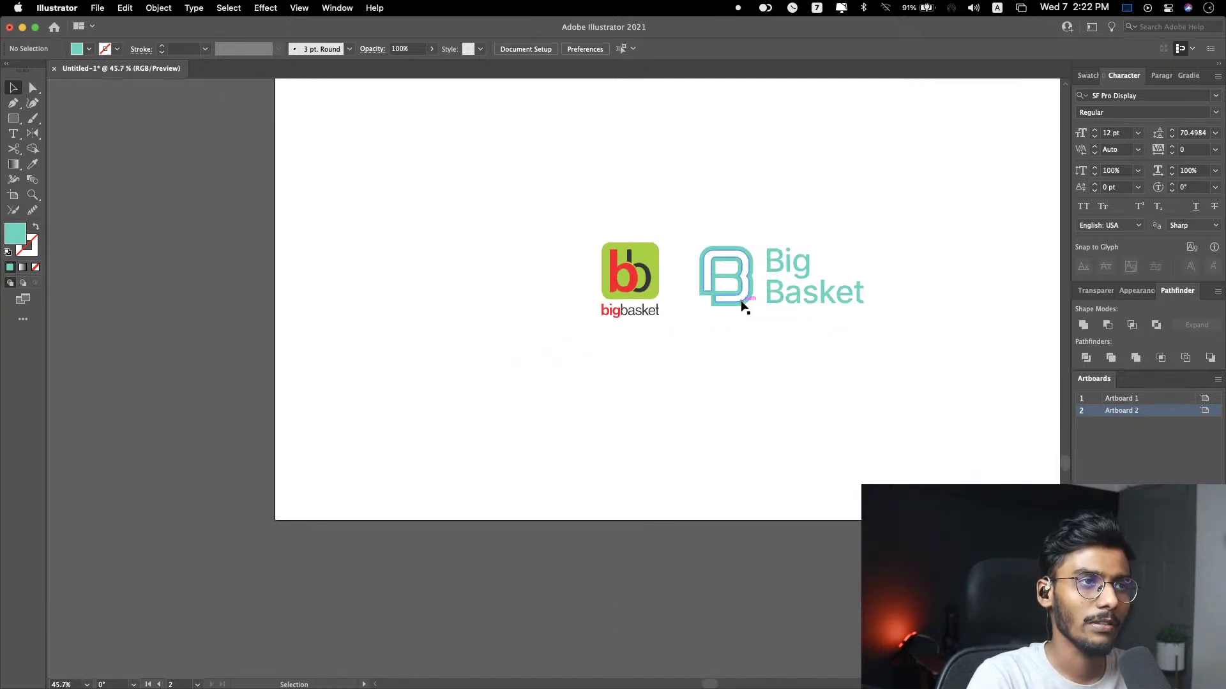
pyautogui.hscroll(5, 956, 238)
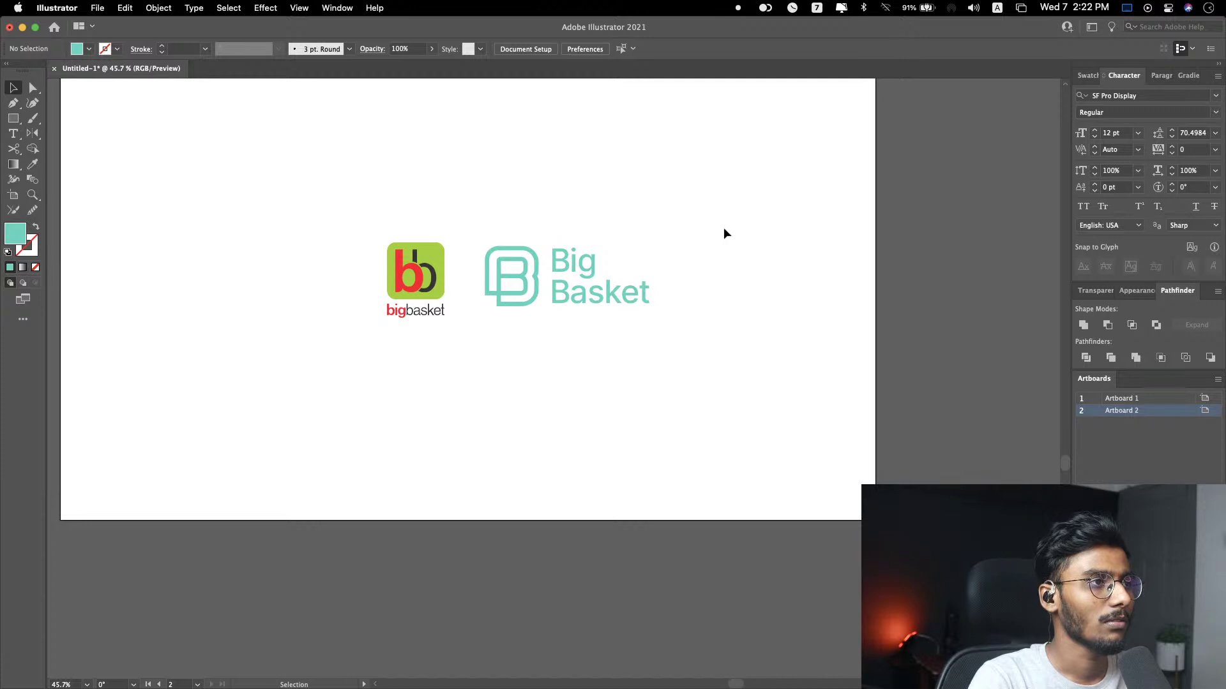
pyautogui.scroll(5, 723, 234)
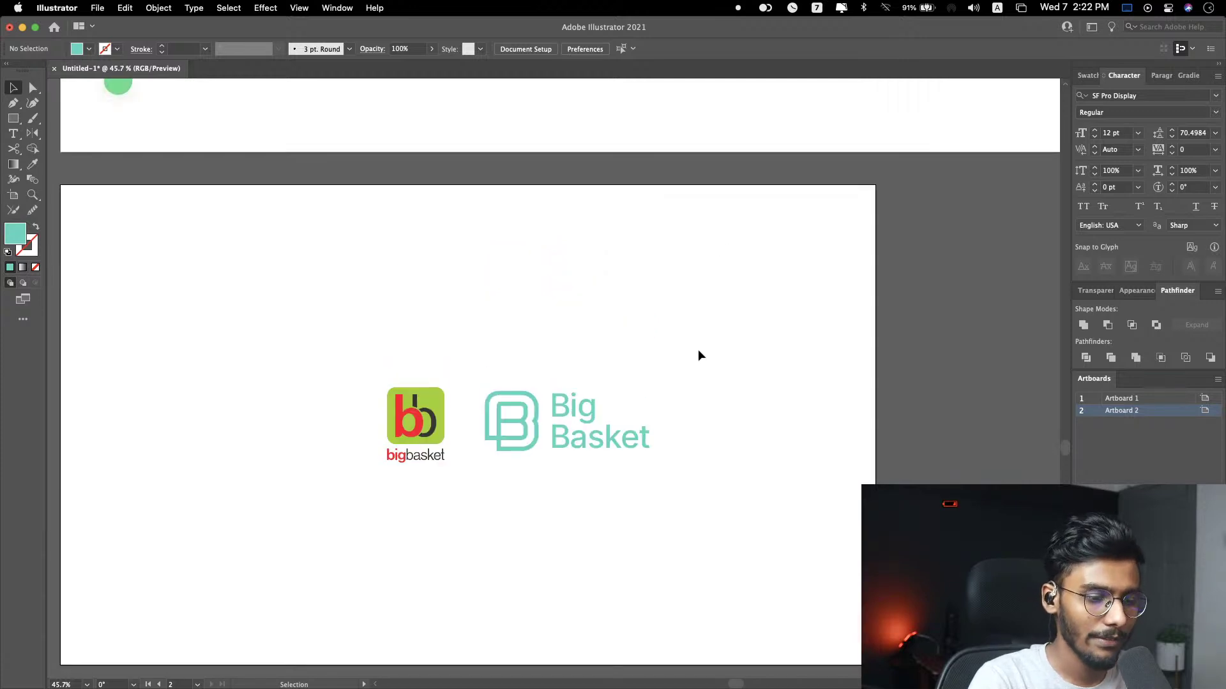
pyautogui.scroll(-1, 688, 381)
pyautogui.hscroll(-2, 689, 381)
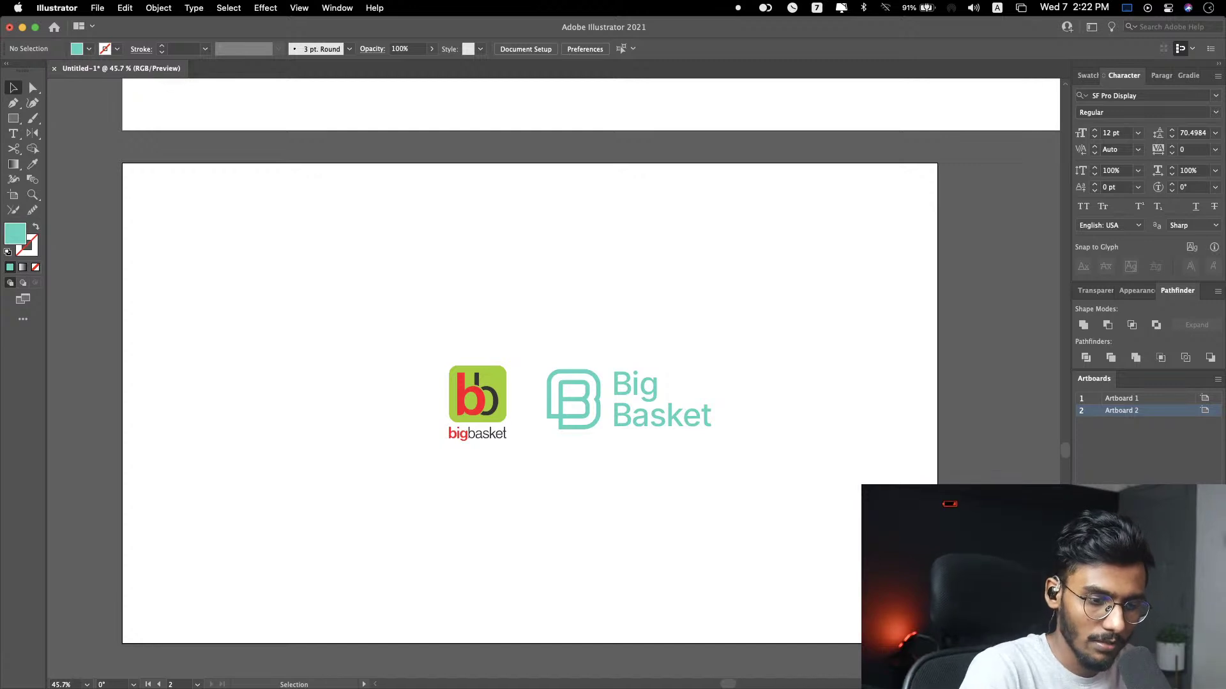
pyautogui.click(617, 397)
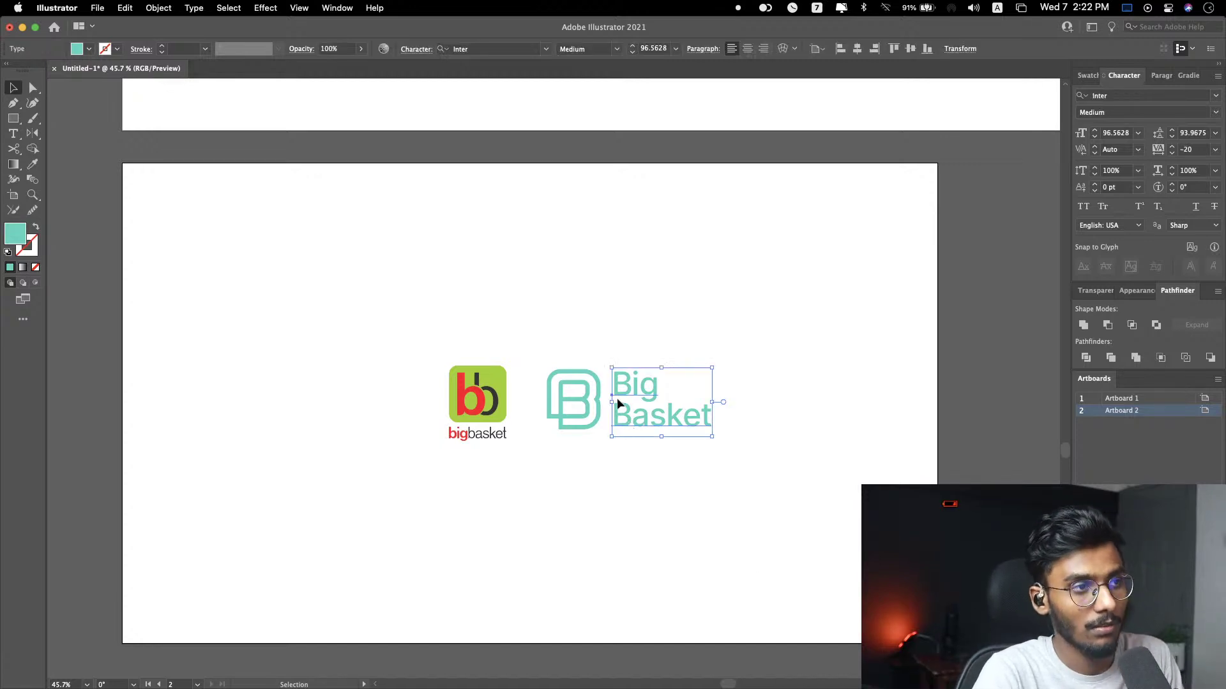
pyautogui.click(702, 323)
pyautogui.moveTo(539, 333); pyautogui.dragTo(603, 481)
pyautogui.click(477, 408)
pyautogui.click(424, 487)
pyautogui.scroll(3, 426, 481)
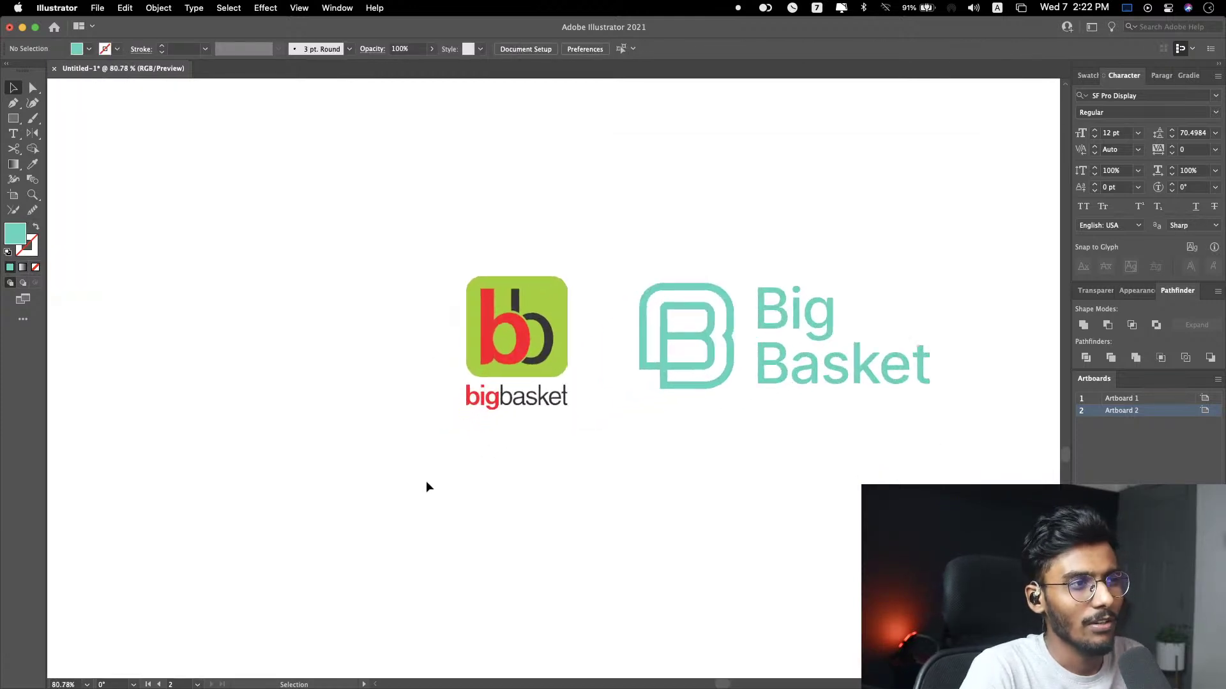
pyautogui.hscroll(2, 424, 488)
pyautogui.click(438, 336)
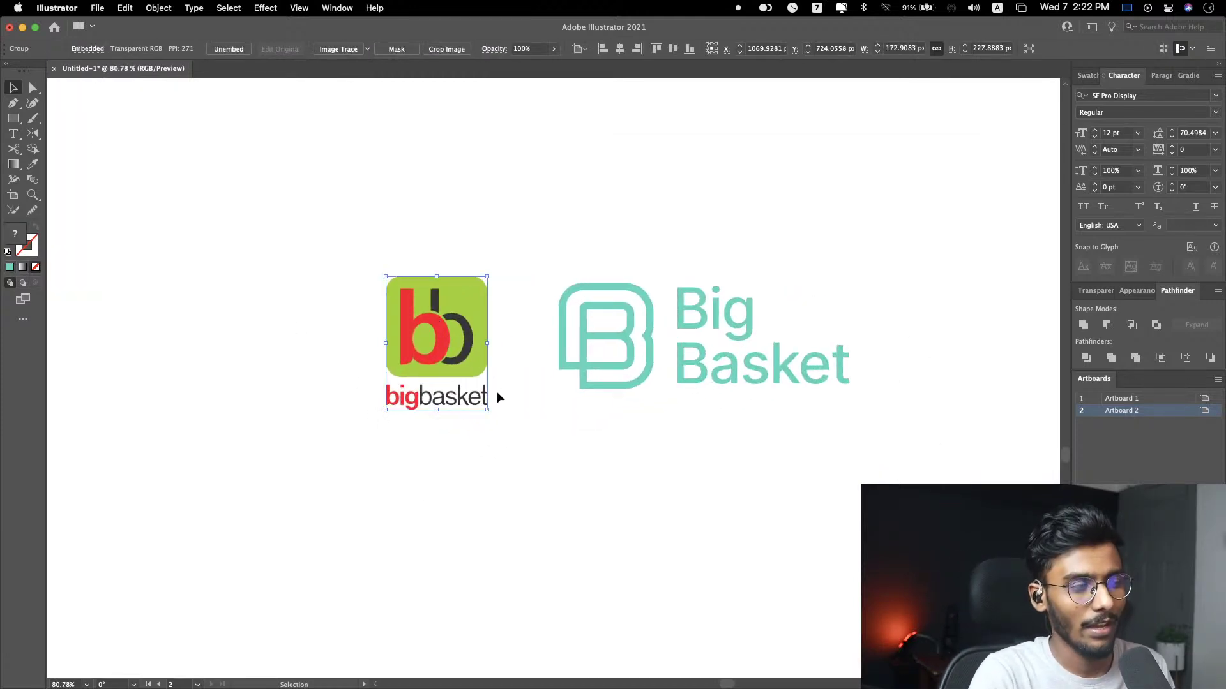
pyautogui.moveTo(449, 226); pyautogui.dragTo(401, 479)
pyautogui.click(401, 479)
# Step: Place a copy of the teal Big Basket logo below the original bigbasket logo
pyautogui.hscroll(4, 401, 480)
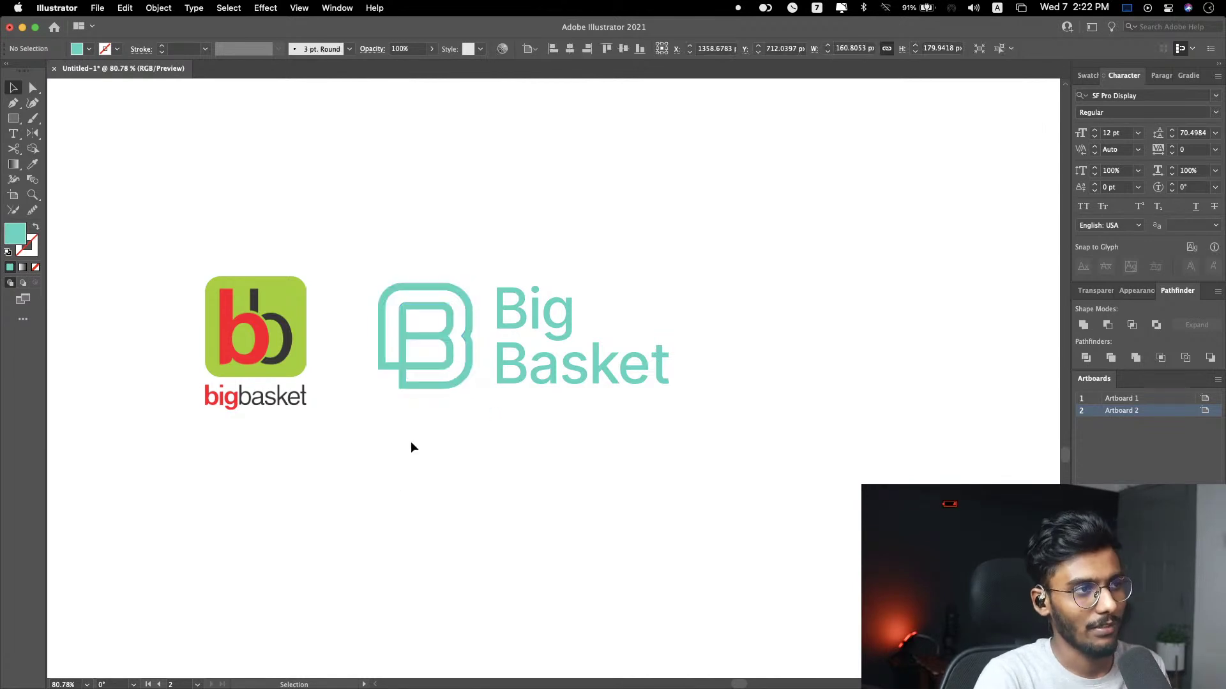
pyautogui.moveTo(409, 443); pyautogui.dragTo(615, 332)
pyautogui.moveTo(537, 343); pyautogui.dragTo(363, 536)
# Step: Recolour the copy's B icon green and its wordmark red, sampling both colours from the original bigbasket logo
pyautogui.click(251, 507)
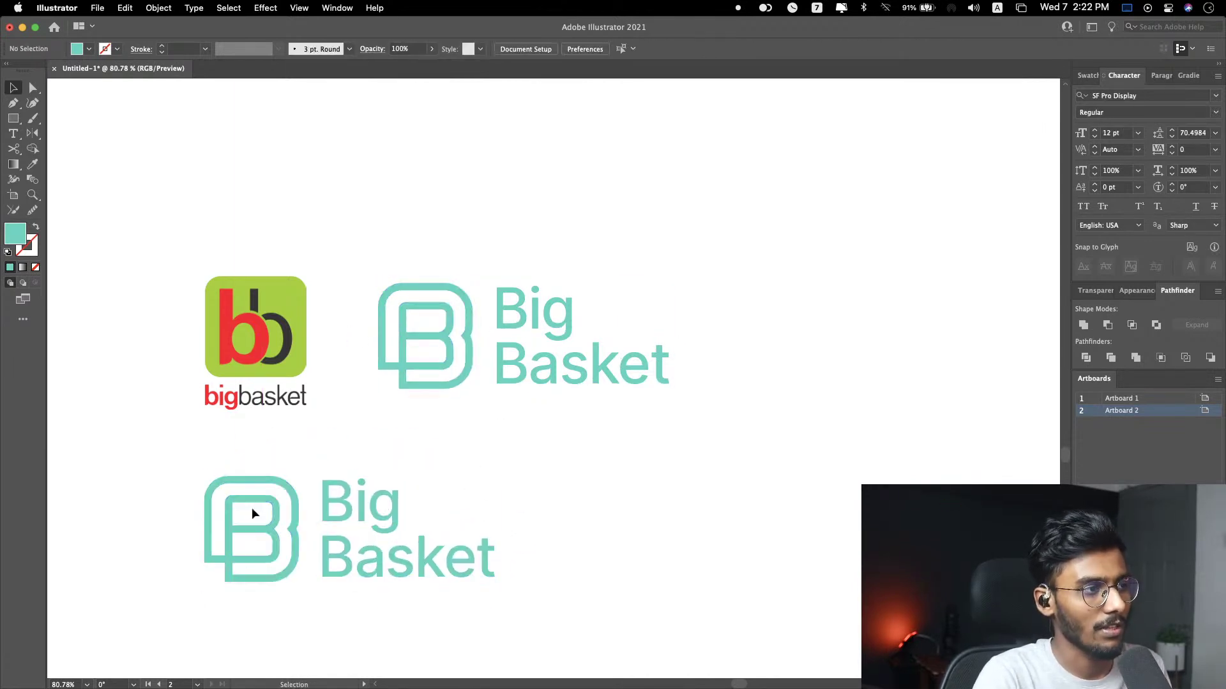
pyautogui.press('i')
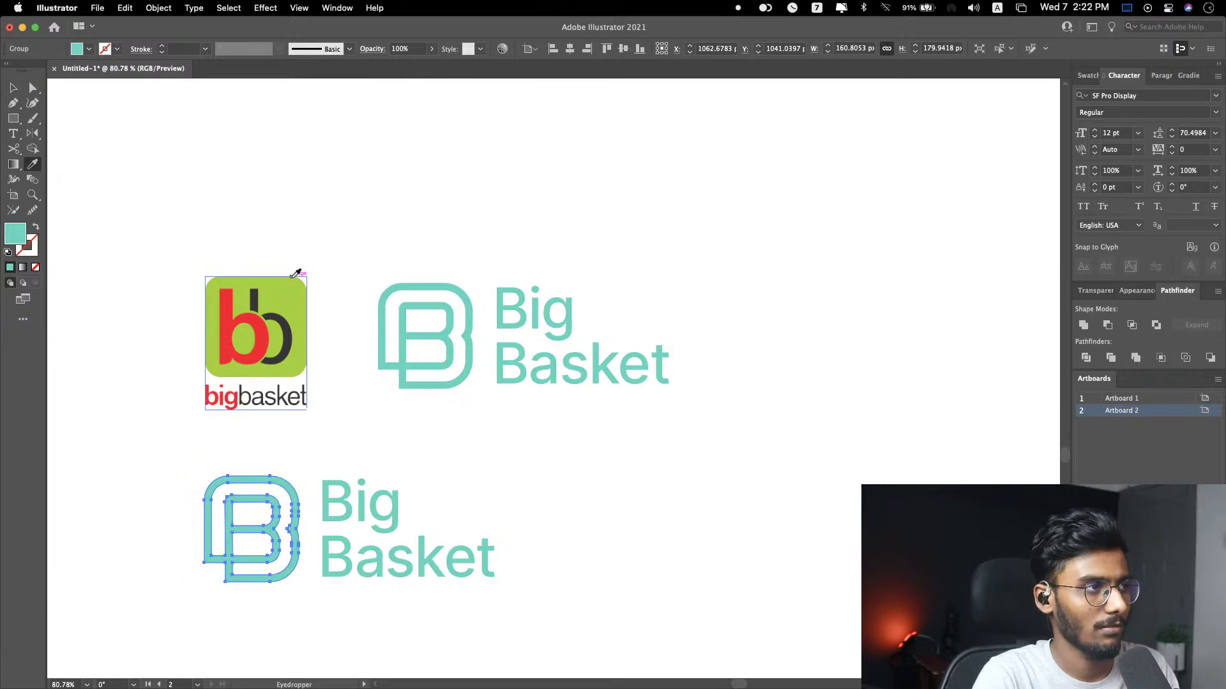
pyautogui.keyDown('super'); pyautogui.click(338, 495); pyautogui.keyUp('super')
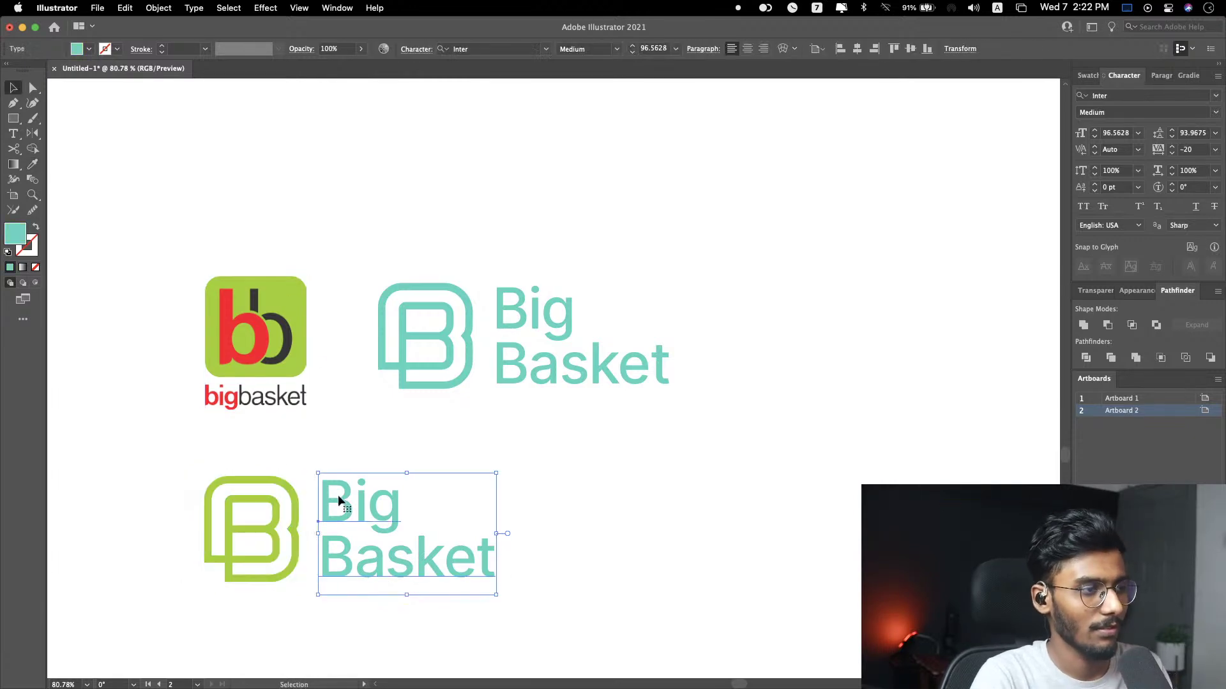
pyautogui.click(239, 326)
pyautogui.press('v')
pyautogui.click(572, 526)
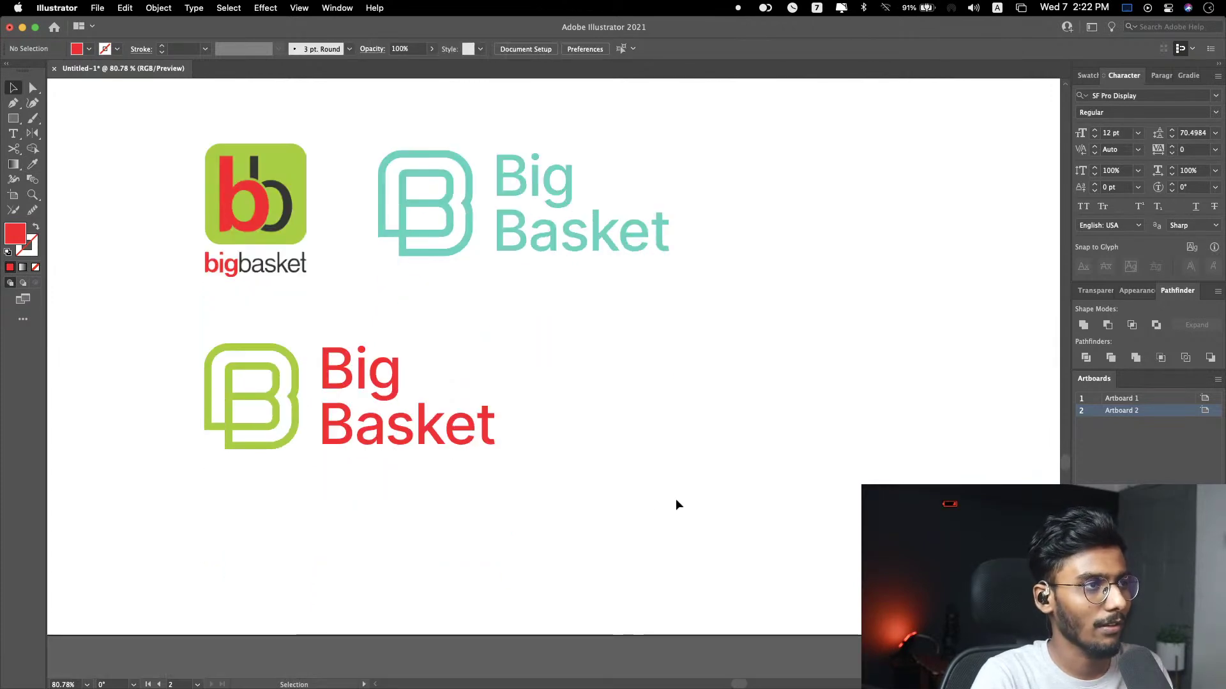
# Step: Recolour the copy's Big Basket wordmark with the dark grey sampled from the original logo
pyautogui.scroll(-5, 676, 500)
pyautogui.hscroll(-4, 675, 499)
pyautogui.scroll(1, 677, 500)
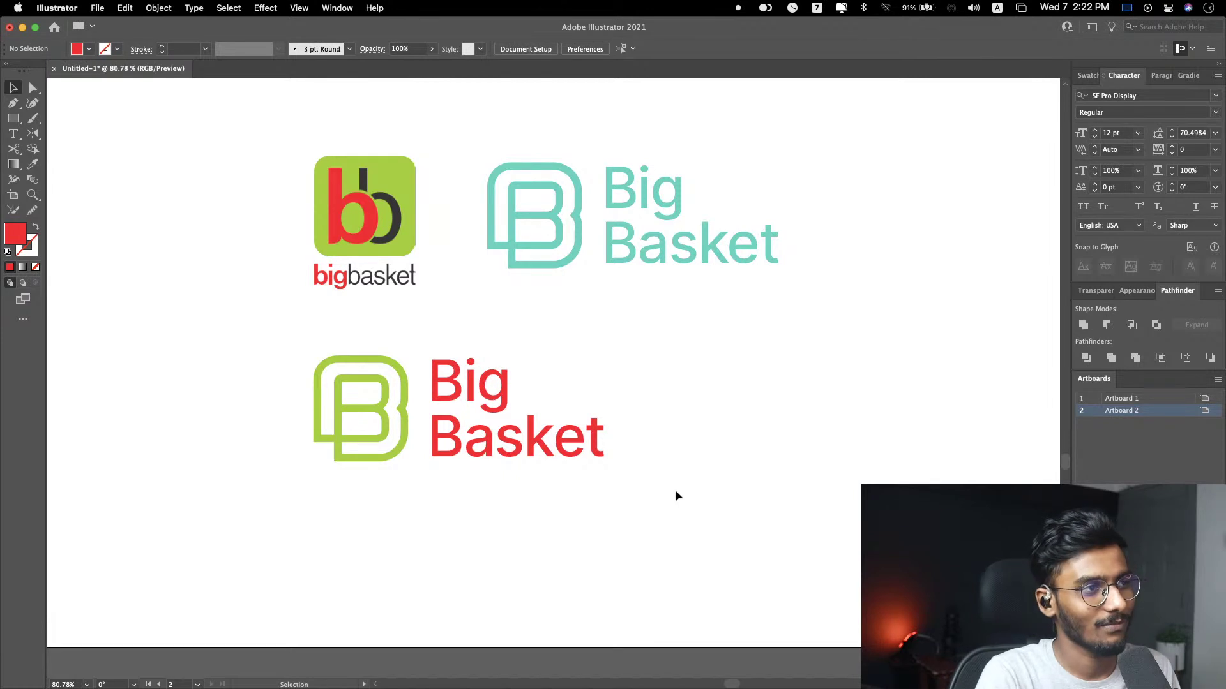
pyautogui.click(600, 428)
pyautogui.press('i')
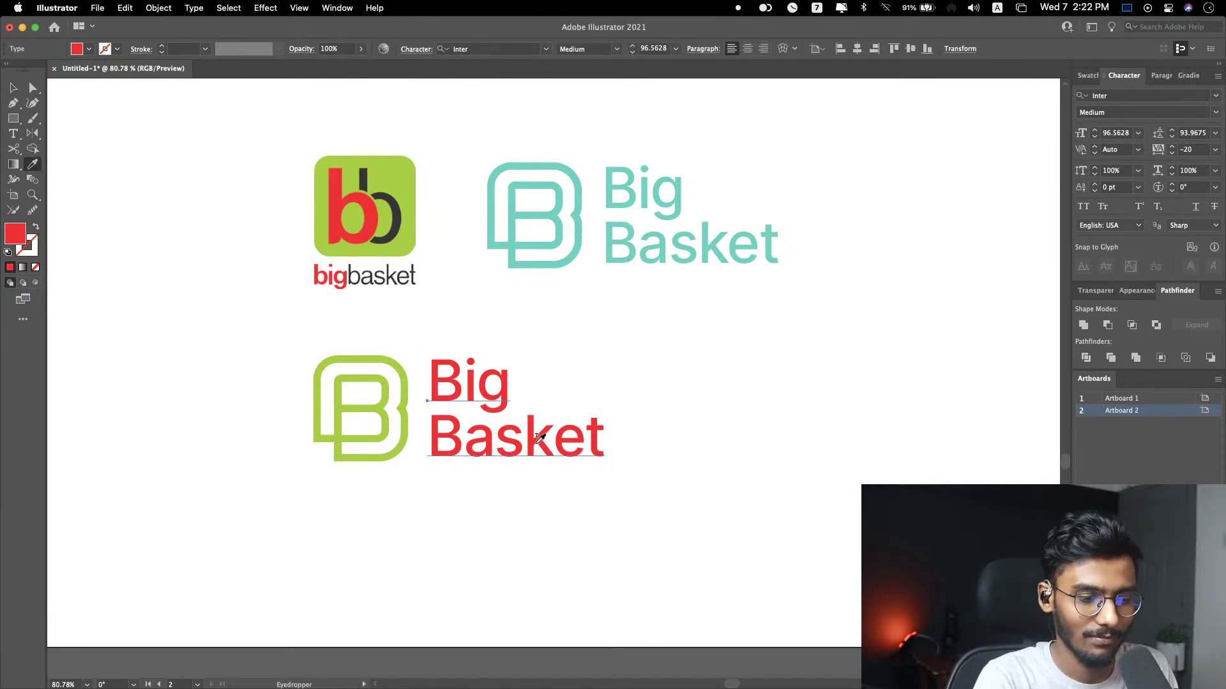
pyautogui.click(398, 223)
pyautogui.press('v')
pyautogui.click(718, 418)
# Step: Move the green and dark grey logo copy directly beneath the teal Big Basket logo
pyautogui.moveTo(373, 514); pyautogui.dragTo(634, 364)
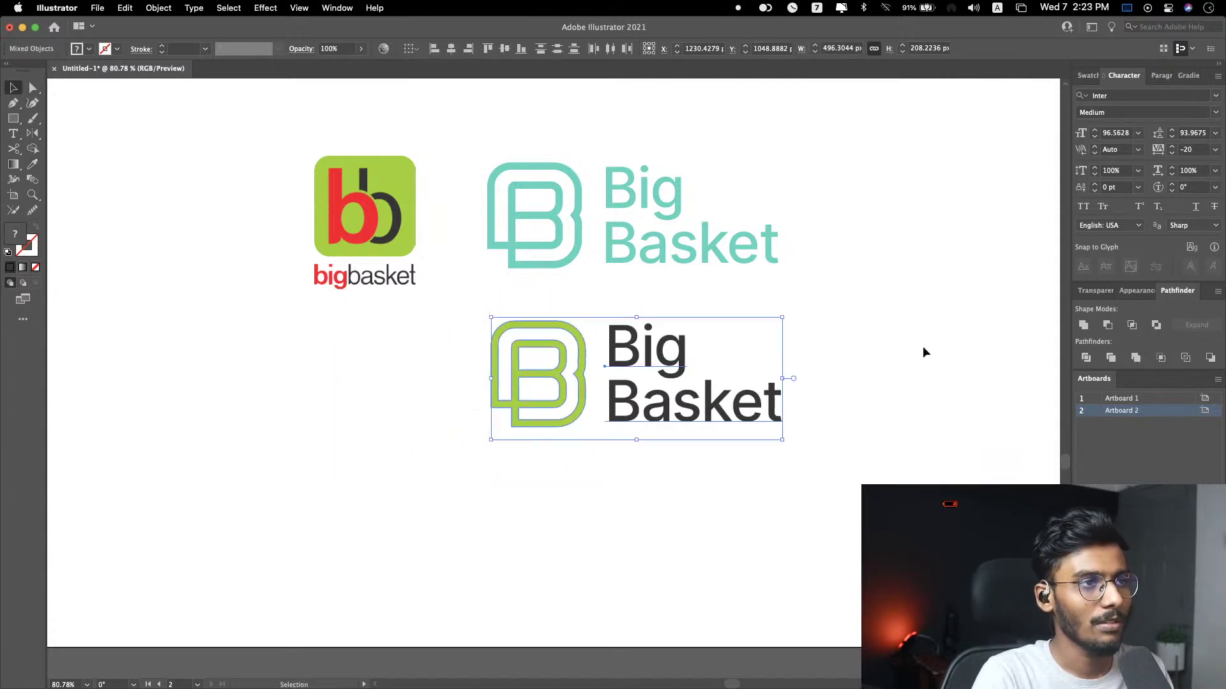
pyautogui.click(885, 381)
pyautogui.hscroll(2, 890, 393)
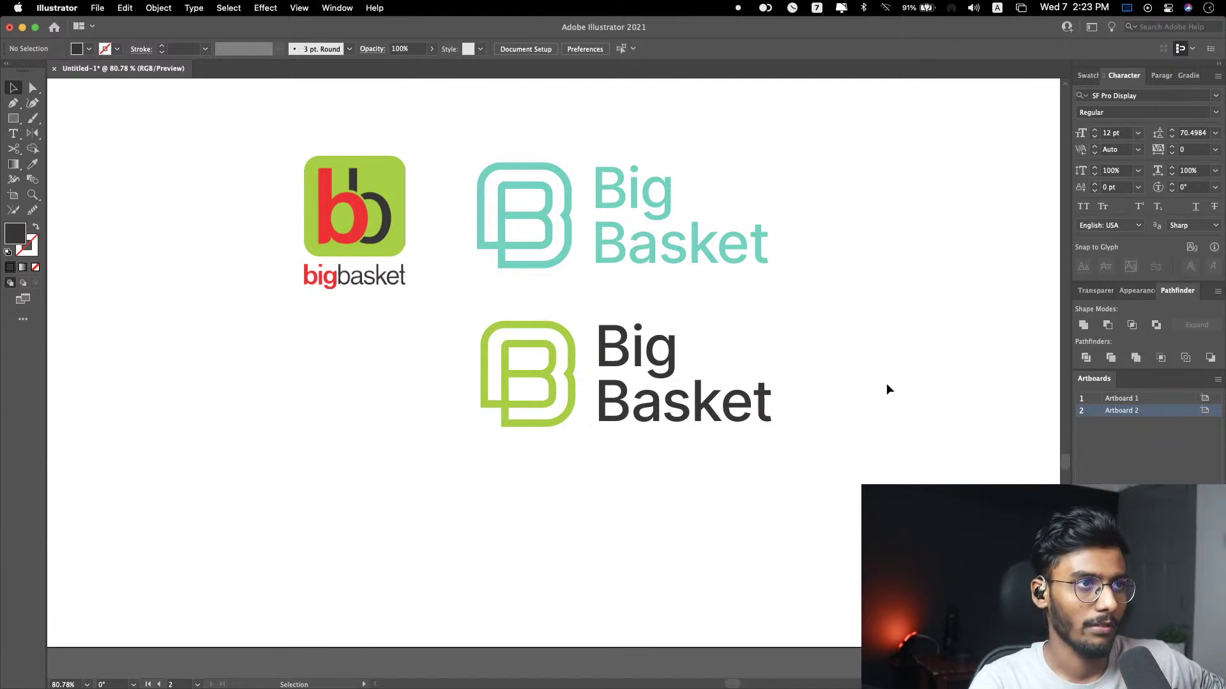
# Step: Try the copy's dark grey on the teal logo's wordmark and undo the colour change
pyautogui.click(699, 229)
pyautogui.press('i')
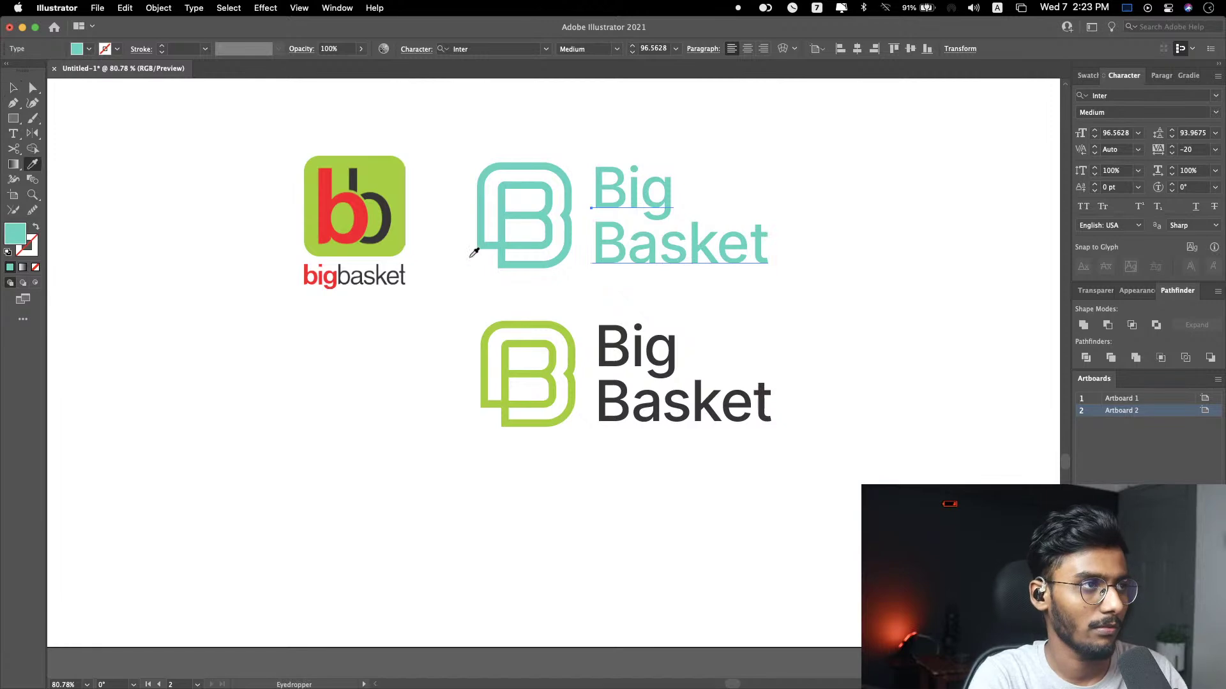
pyautogui.click(621, 341)
pyautogui.press('v')
pyautogui.click(891, 272)
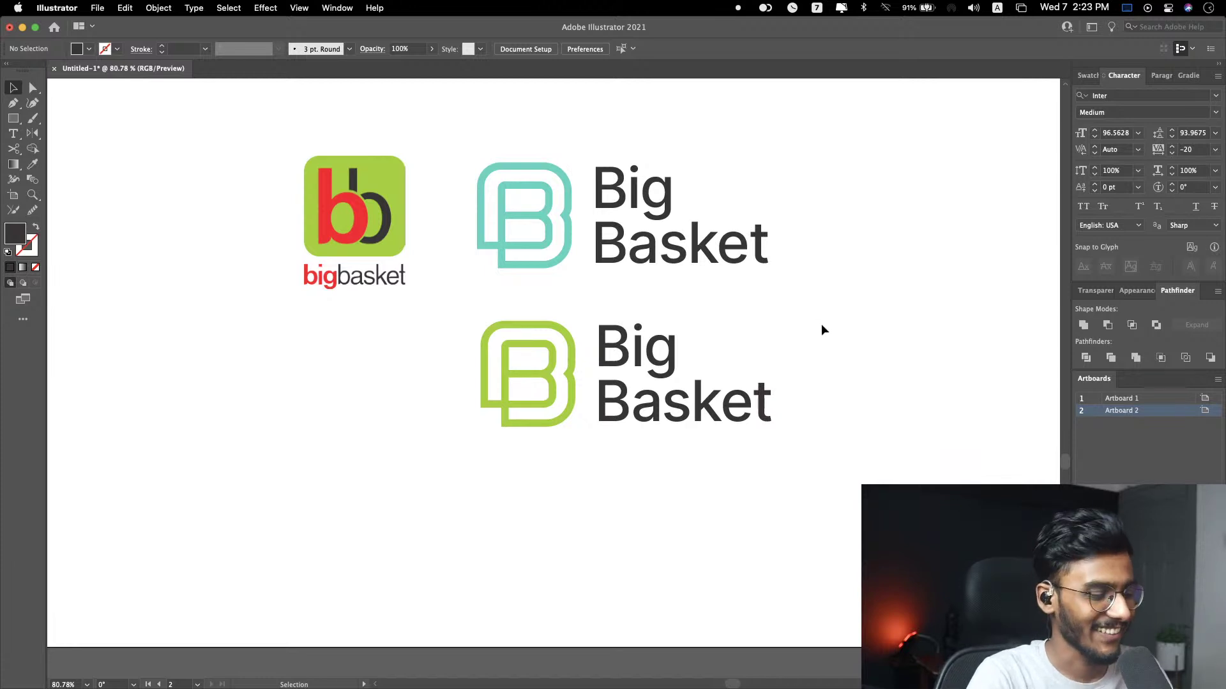
pyautogui.press('super+z')
# Step: Recolour the lower copy's Big Basket wordmark with the original logo's red
pyautogui.moveTo(843, 324); pyautogui.dragTo(460, 463)
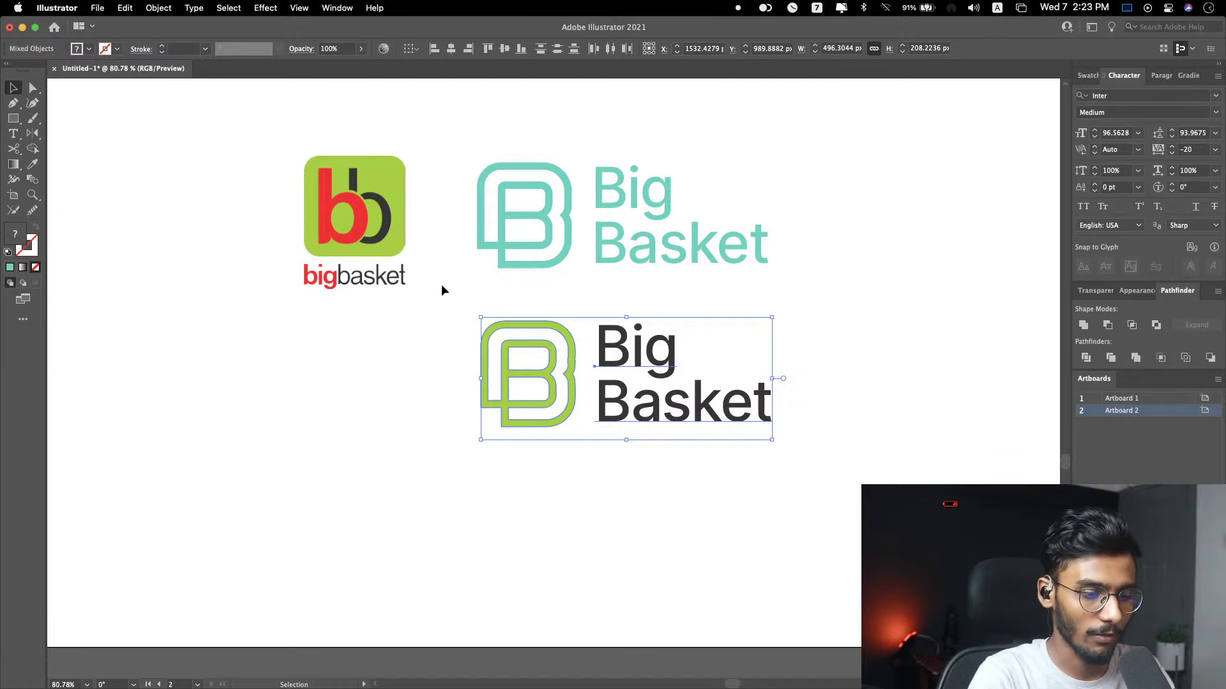
pyautogui.keyDown('shift'); pyautogui.click(505, 381); pyautogui.keyUp('shift')
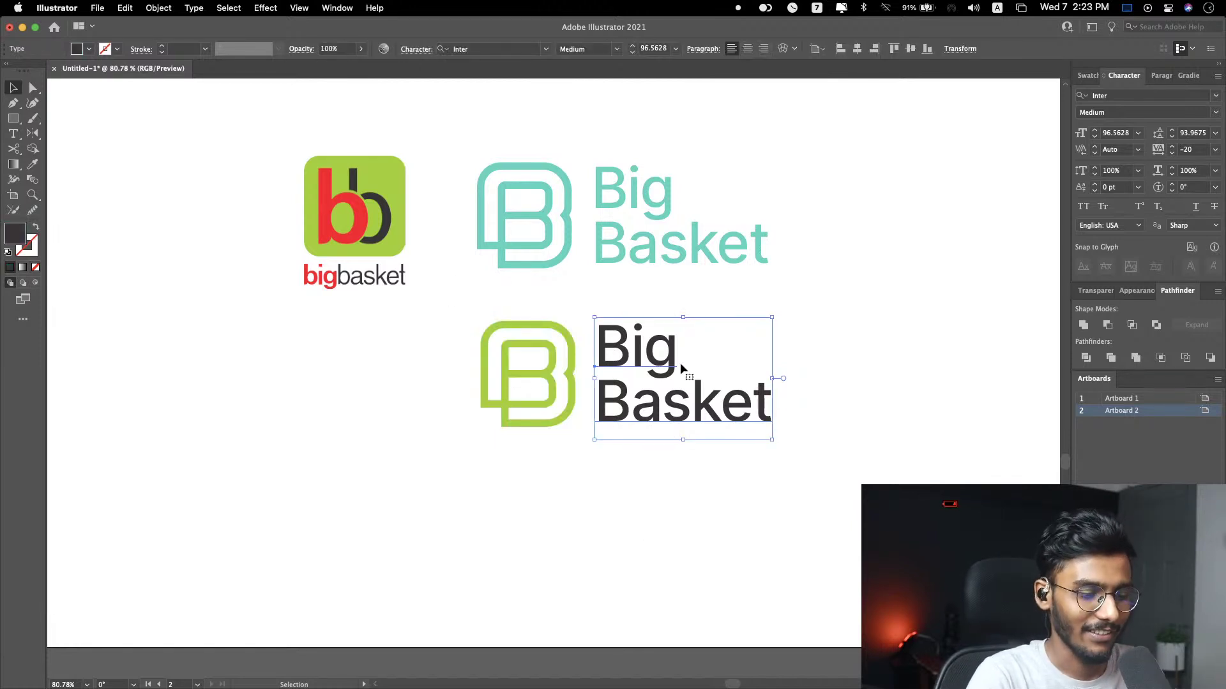
pyautogui.press('i')
pyautogui.click(363, 221)
pyautogui.press('v')
pyautogui.click(830, 323)
# Step: Move the green and red logo copy farther down, leaving more space below the teal logo
pyautogui.scroll(3, 811, 329)
pyautogui.moveTo(811, 328); pyautogui.dragTo(813, 213)
pyautogui.scroll(3, 813, 224)
pyautogui.scroll(2, 813, 230)
pyautogui.scroll(-1, 665, 213)
pyautogui.moveTo(266, 207); pyautogui.dragTo(887, 488)
pyautogui.moveTo(664, 298); pyautogui.dragTo(669, 415)
pyautogui.click(764, 259)
# Step: Inspect the green and red logo copy up close and compare it with the original bigbasket logo and the teal version
pyautogui.moveTo(764, 259); pyautogui.dragTo(828, 132)
pyautogui.scroll(-1, 928, 232)
pyautogui.scroll(2, 929, 235)
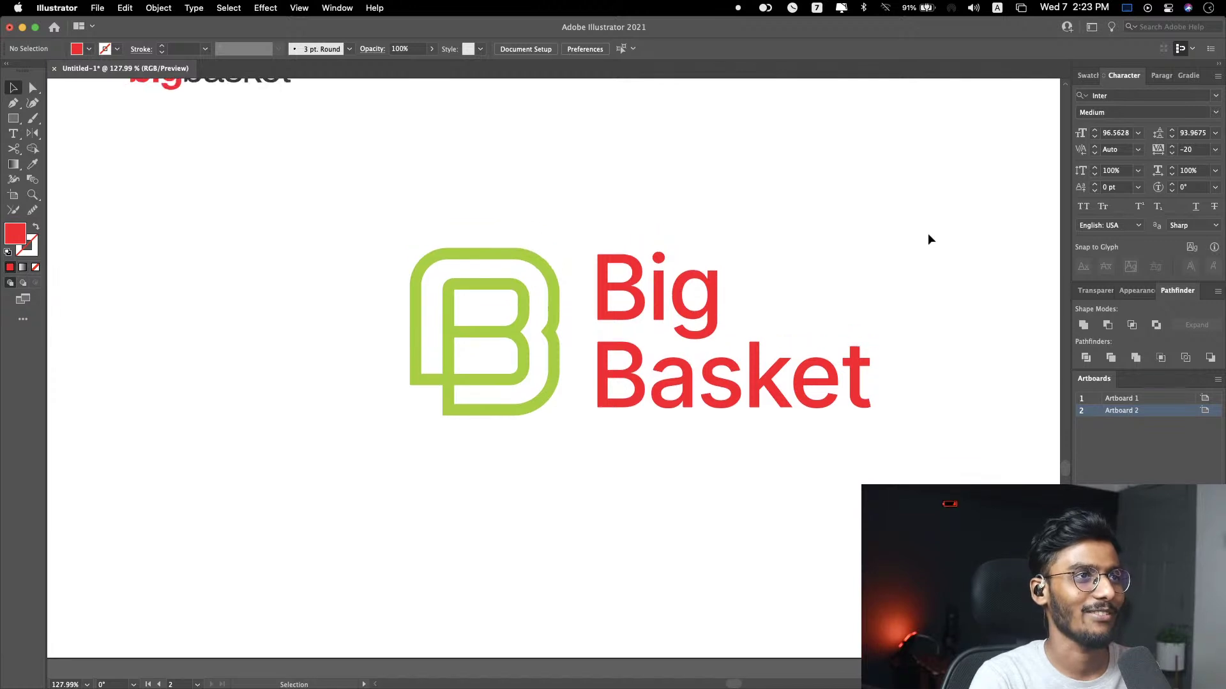
pyautogui.hscroll(3, 929, 243)
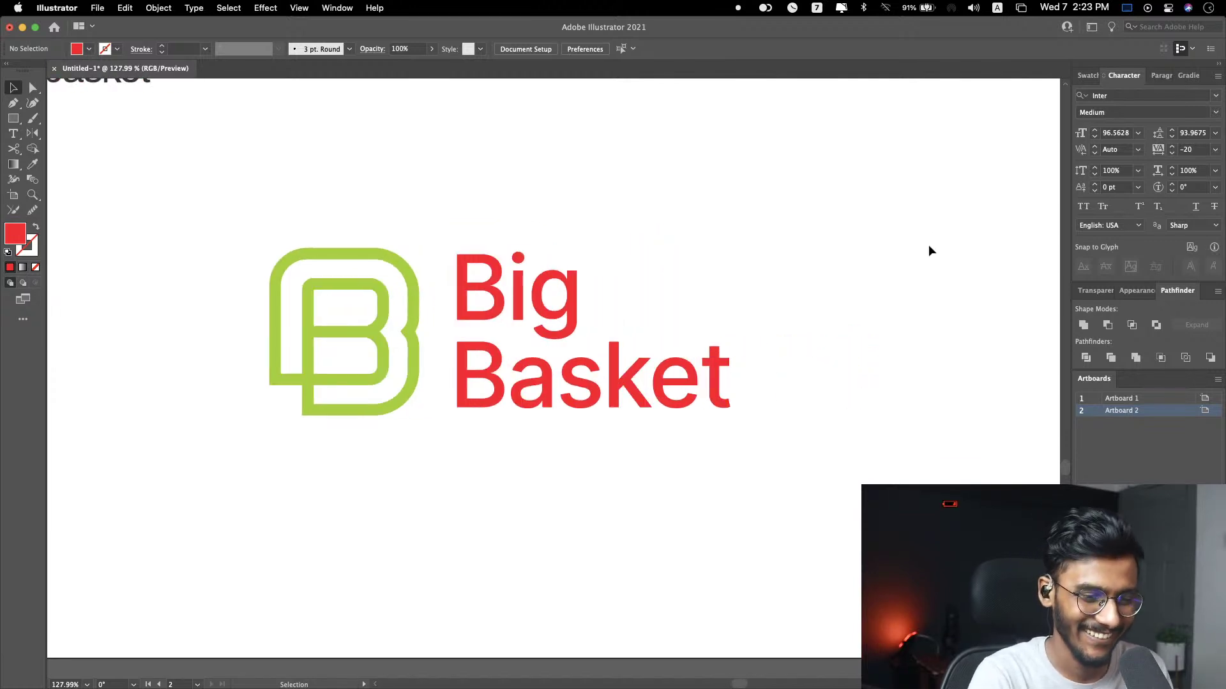
pyautogui.moveTo(739, 213); pyautogui.dragTo(805, 323)
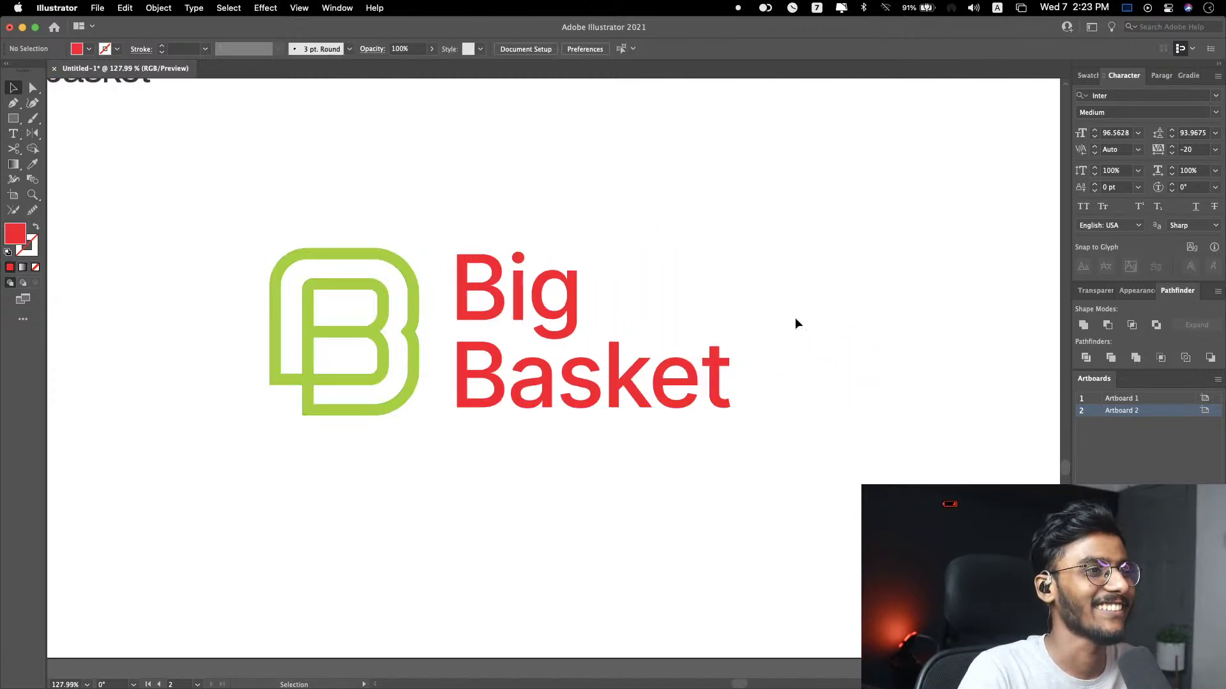
pyautogui.scroll(-3, 792, 321)
pyautogui.scroll(5, 792, 321)
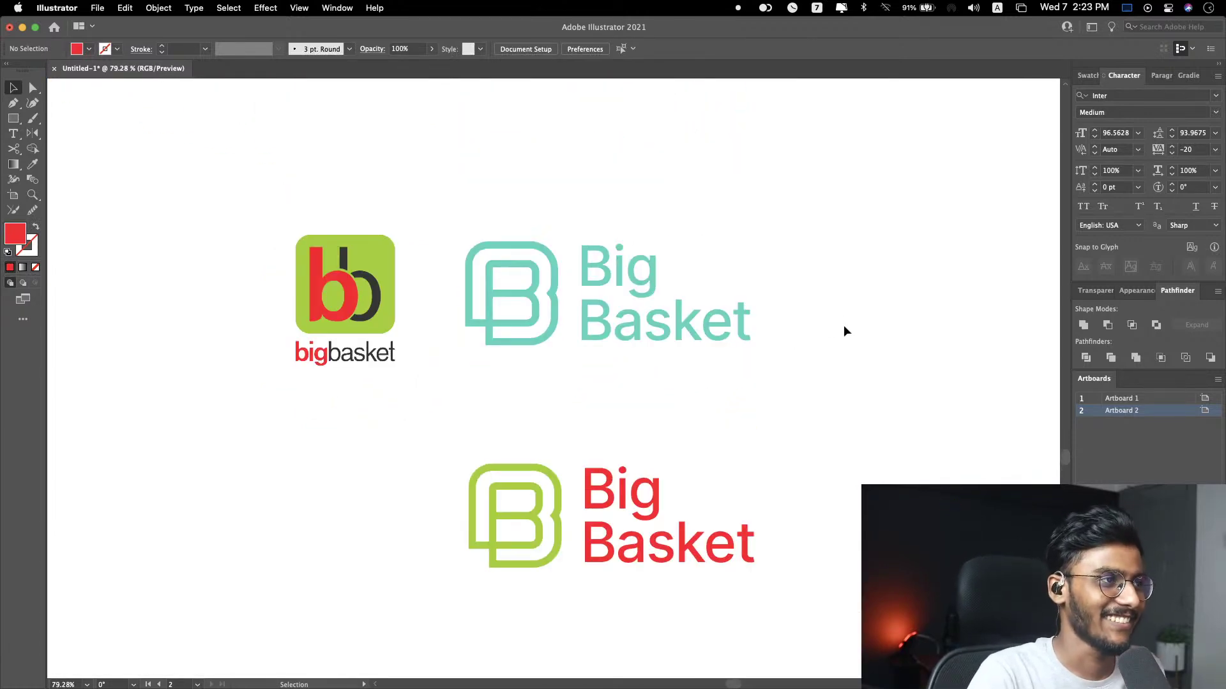
pyautogui.click(383, 313)
pyautogui.click(434, 345)
pyautogui.click(378, 305)
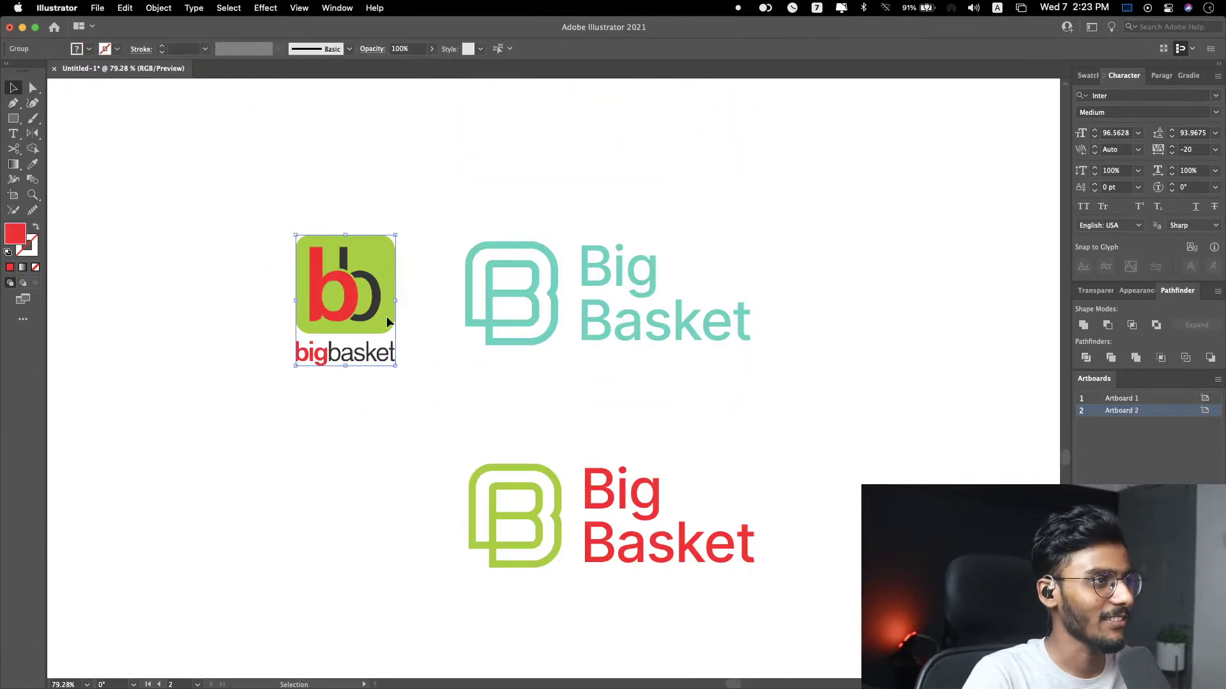
pyautogui.click(429, 398)
pyautogui.scroll(-2, 485, 485)
pyautogui.scroll(-1, 485, 480)
# Step: Delete the green and red logo copy and move the original bigbasket logo farther left of the teal logo
pyautogui.moveTo(424, 536); pyautogui.dragTo(708, 430)
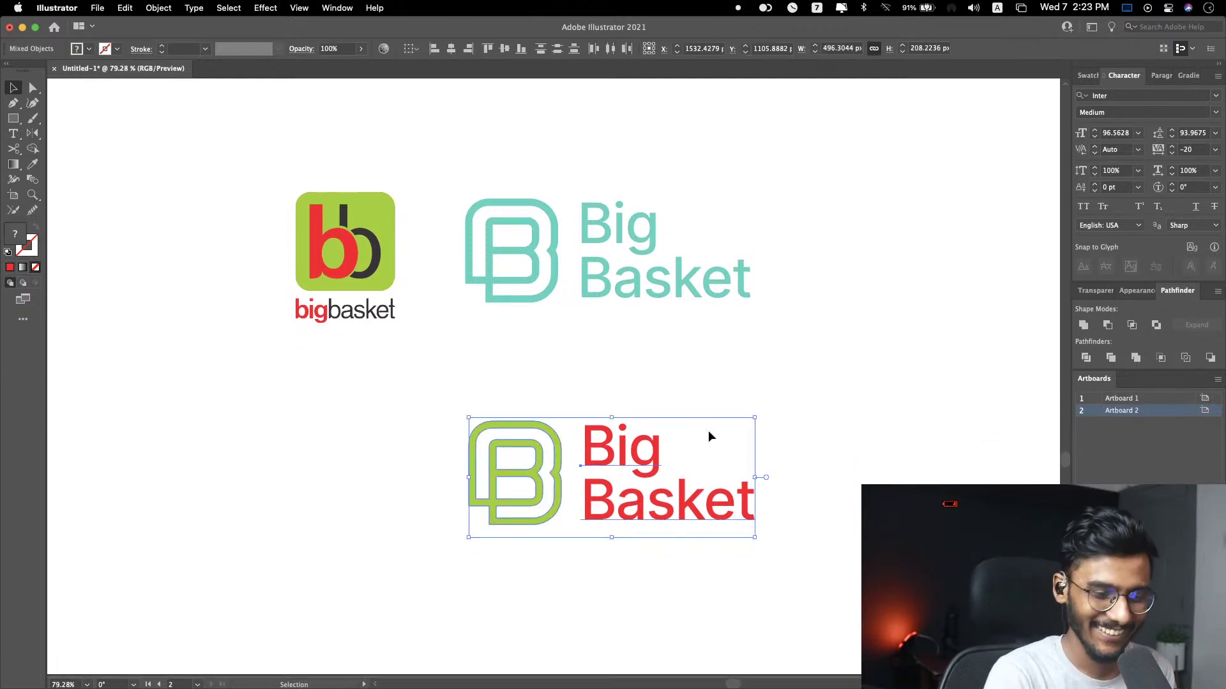
pyautogui.press('Delete')
pyautogui.moveTo(345, 277); pyautogui.dragTo(224, 274)
pyautogui.click(492, 374)
# Step: Draw a square about 280 px wide below the teal logo, fill it with the logo's teal and round its corners
pyautogui.press('m')
pyautogui.moveTo(415, 342); pyautogui.dragTo(528, 504)
pyautogui.press('i')
pyautogui.click(556, 268)
pyautogui.press('a')
pyautogui.moveTo(559, 366); pyautogui.dragTo(565, 380)
pyautogui.press('v')
pyautogui.press('super+shift+a')
# Step: Copy the teal B icon onto the rounded square and recolour the copy white
pyautogui.moveTo(552, 255); pyautogui.dragTo(536, 436)
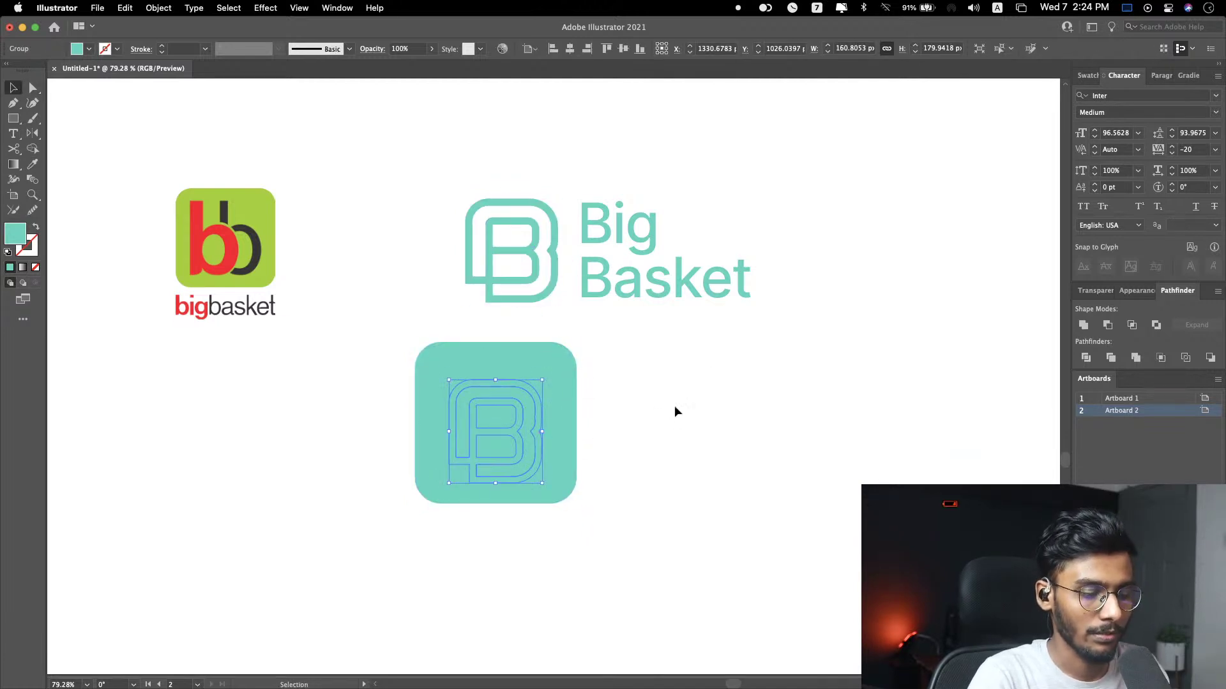
pyautogui.press('i')
pyautogui.click(738, 405)
pyautogui.press('v')
pyautogui.click(705, 487)
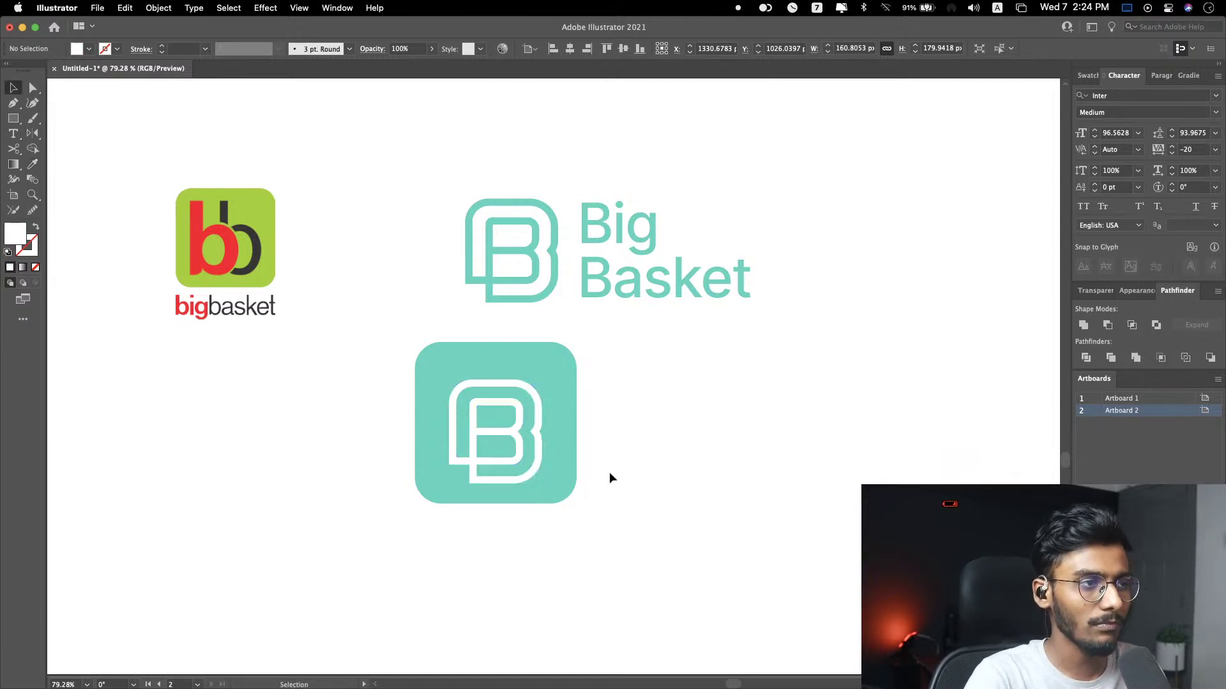
# Step: Centre the white B icon in the rounded square and scale both together down to about 96 px
pyautogui.moveTo(538, 429); pyautogui.dragTo(542, 422)
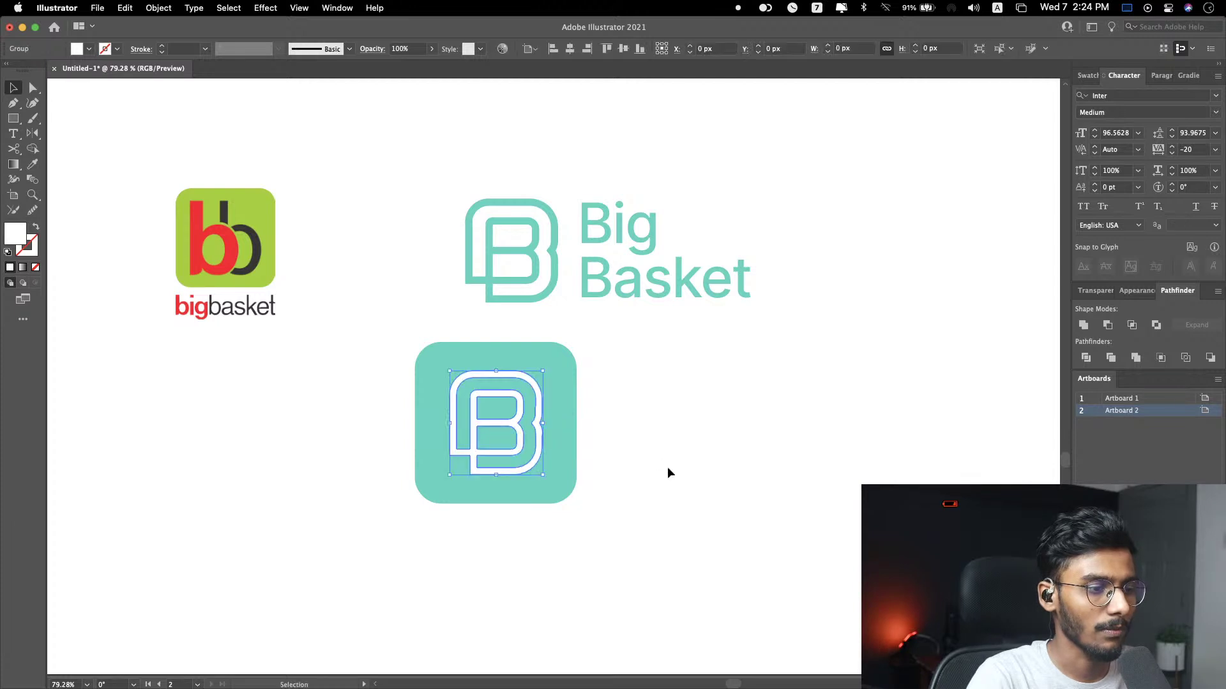
pyautogui.scroll(5, 481, 419)
pyautogui.moveTo(794, 300); pyautogui.dragTo(659, 420)
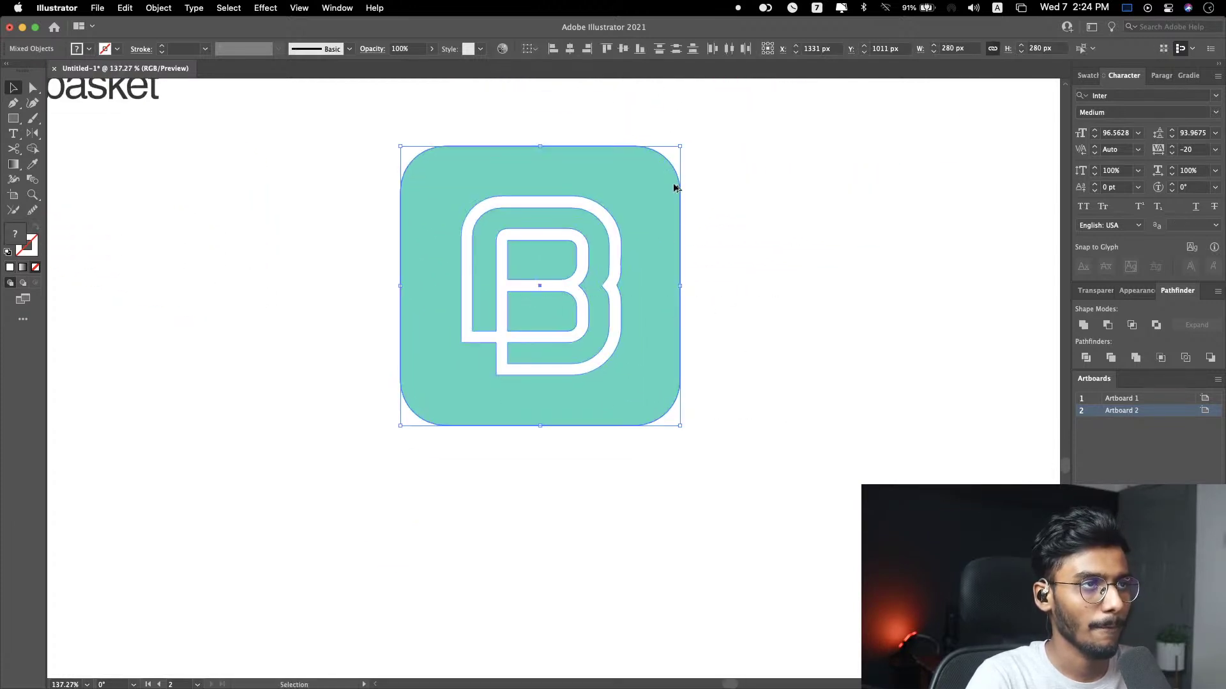
pyautogui.moveTo(678, 147); pyautogui.dragTo(604, 239)
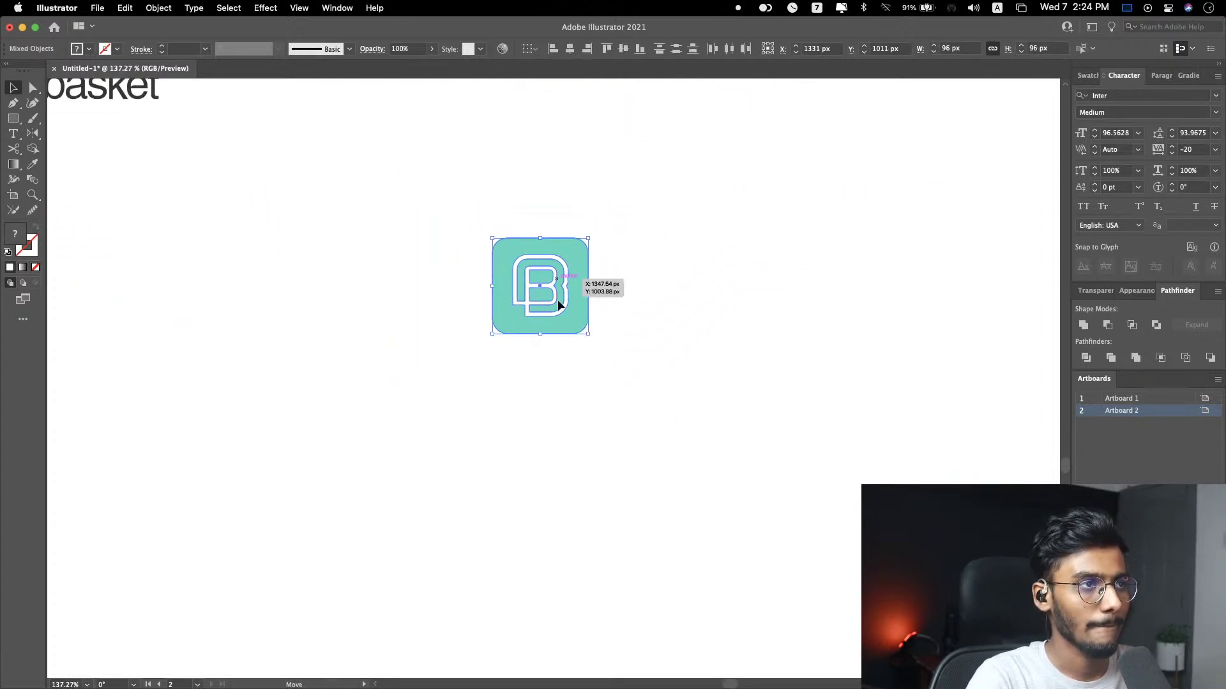
pyautogui.click(691, 296)
# Step: Scale the white B icon down slightly about its centre inside the teal rounded square
pyautogui.scroll(2, 690, 301)
pyautogui.click(530, 306)
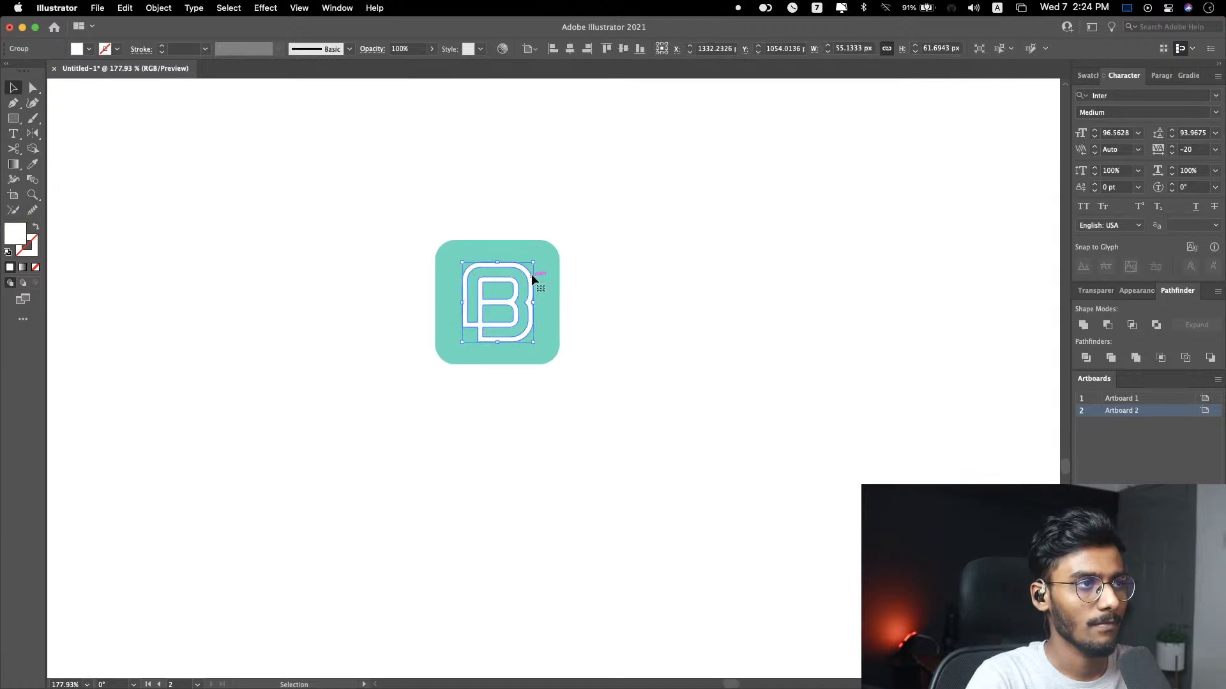
pyautogui.moveTo(533, 262); pyautogui.dragTo(532, 264)
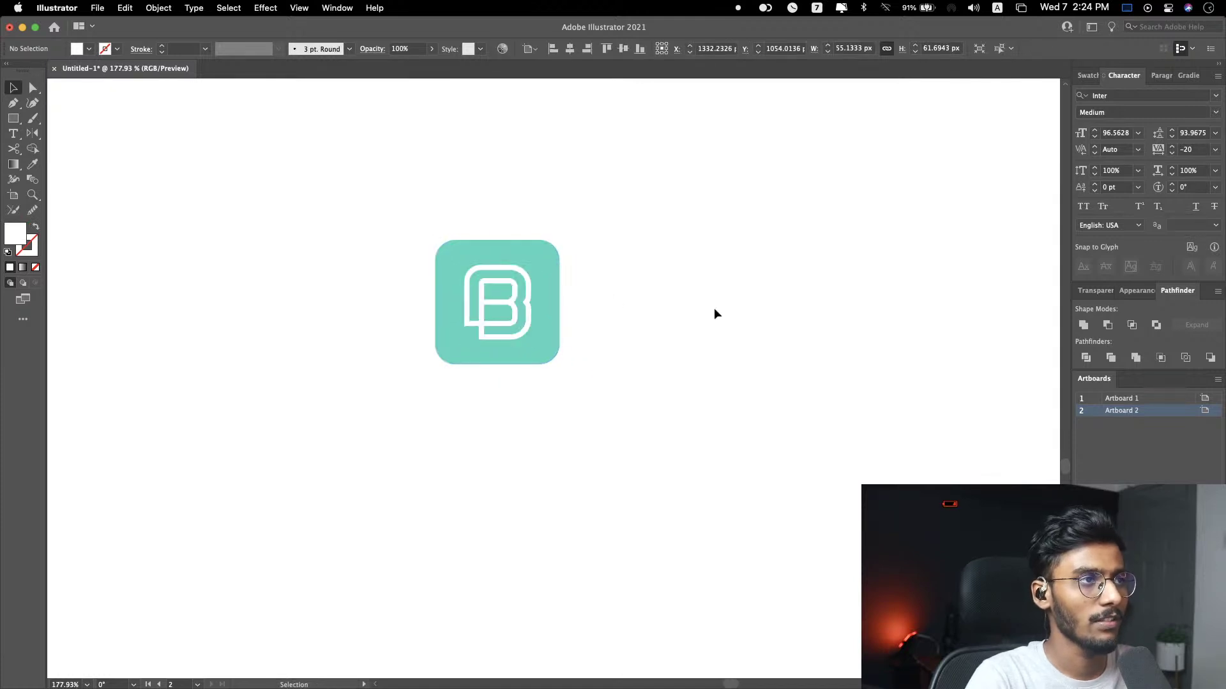
# Step: Examine the teal app icon at several zoom levels and compare it with the original and redesigned logos above
pyautogui.click(712, 310)
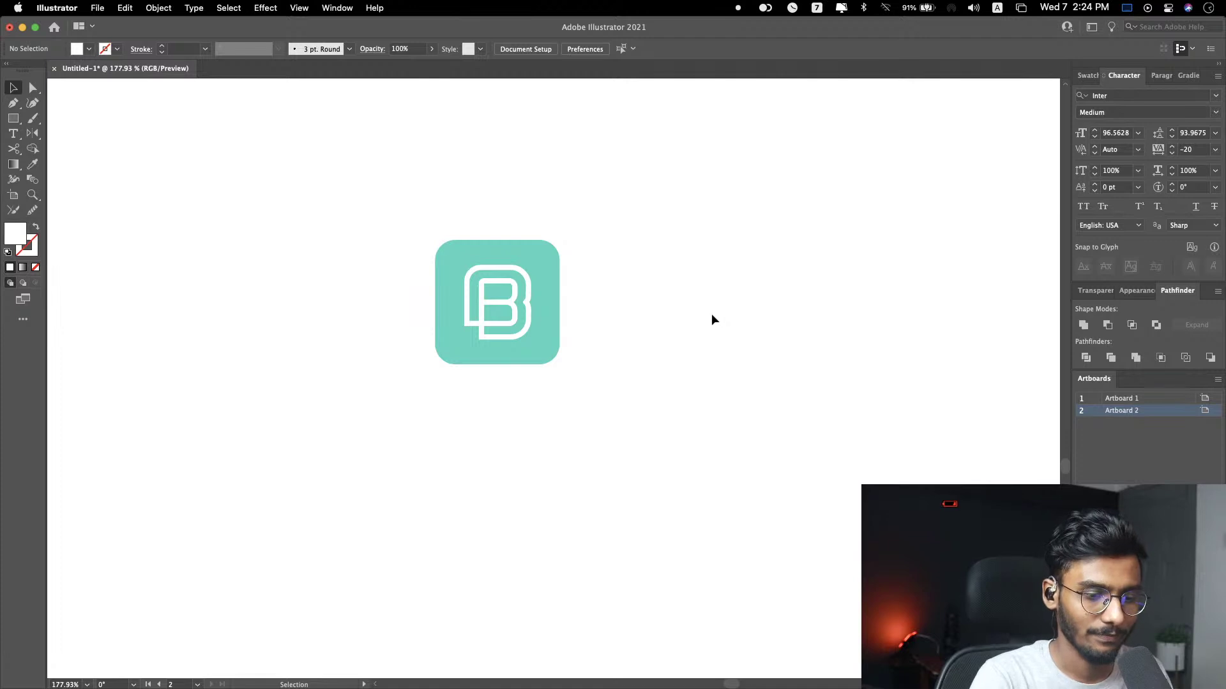
pyautogui.hscroll(3, 712, 317)
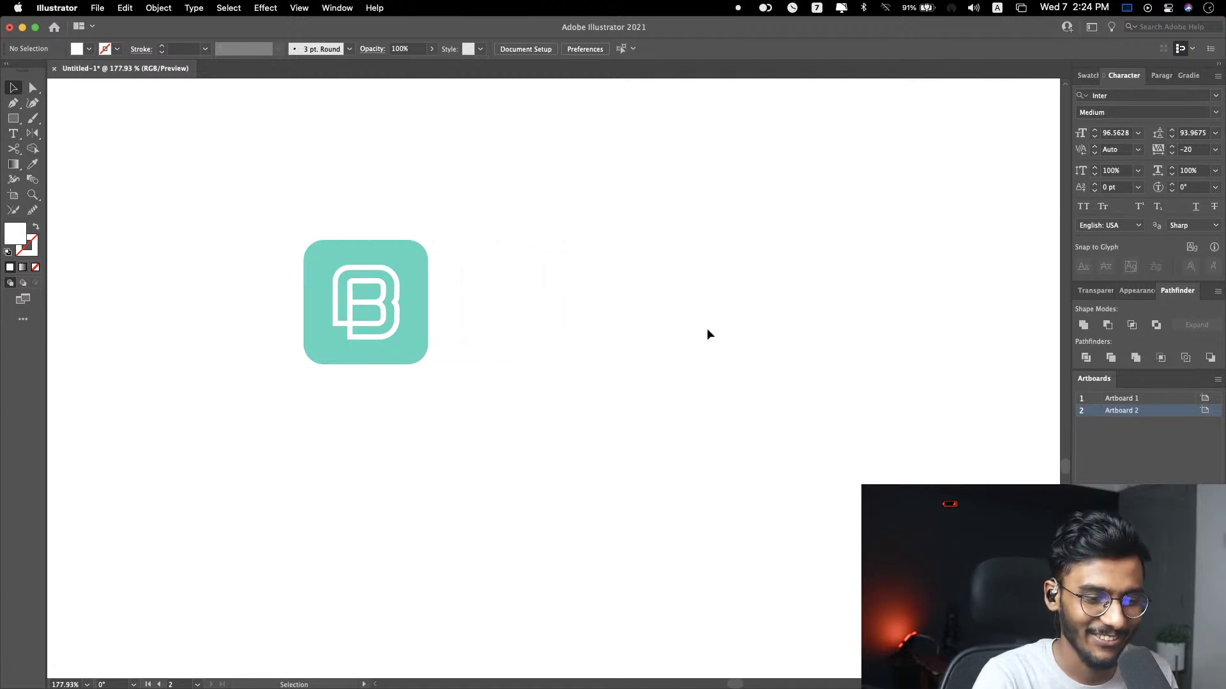
pyautogui.scroll(3, 691, 346)
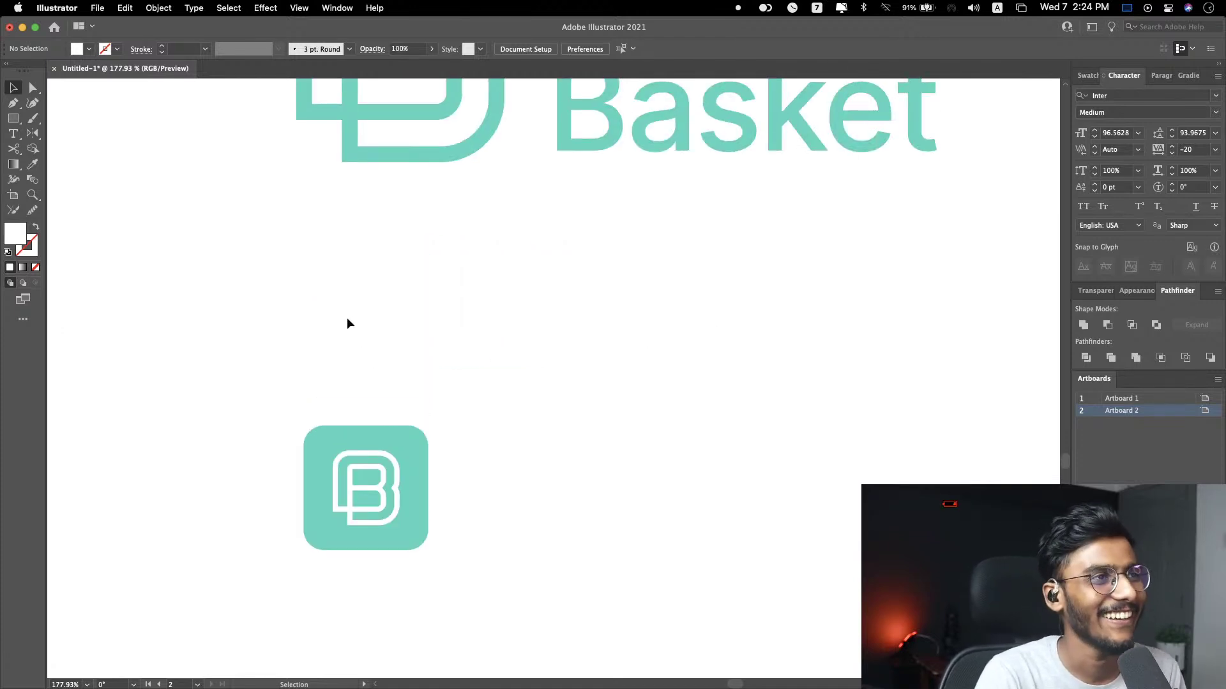
pyautogui.scroll(-2, 347, 317)
pyautogui.hscroll(-3, 348, 313)
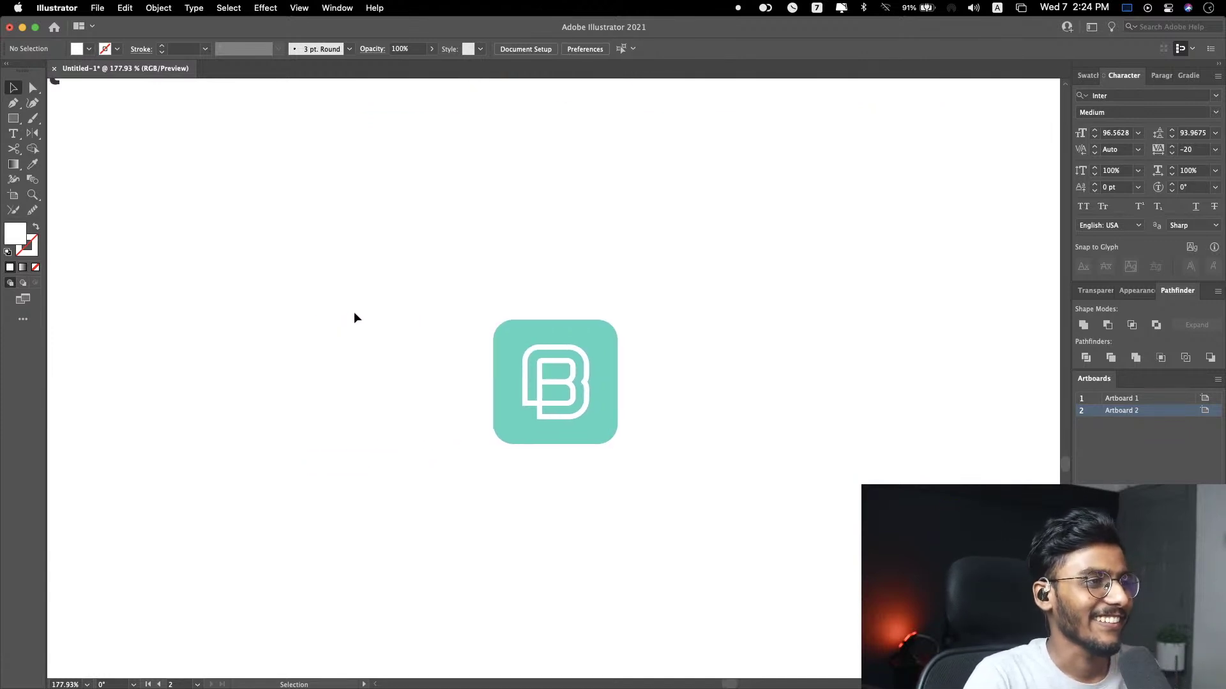
pyautogui.scroll(3, 638, 338)
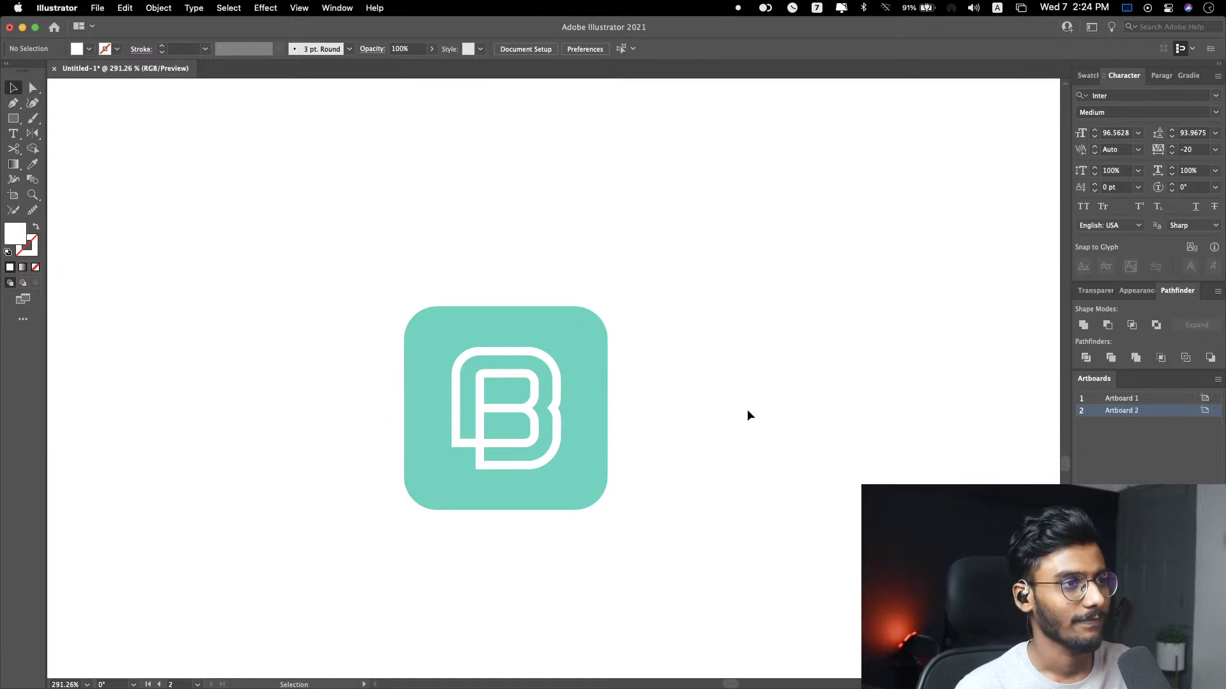
pyautogui.scroll(-5, 749, 415)
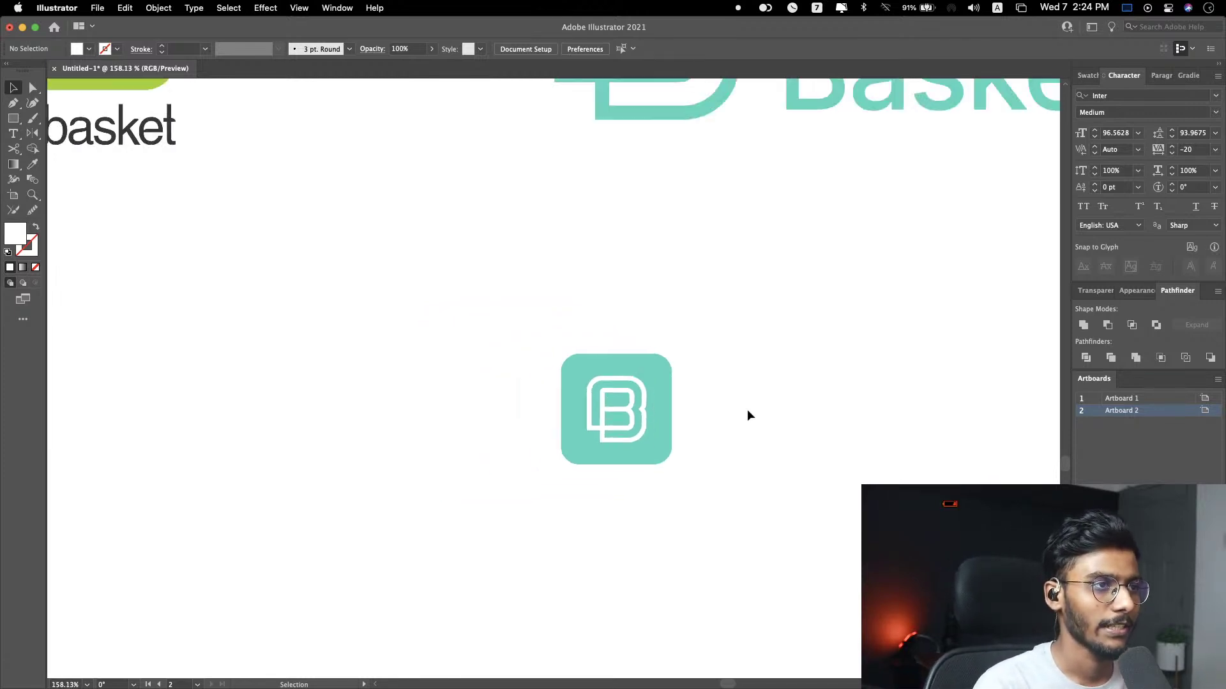
pyautogui.hscroll(2, 748, 416)
pyautogui.scroll(2, 748, 415)
pyautogui.scroll(-3, 749, 415)
pyautogui.hscroll(-1, 749, 415)
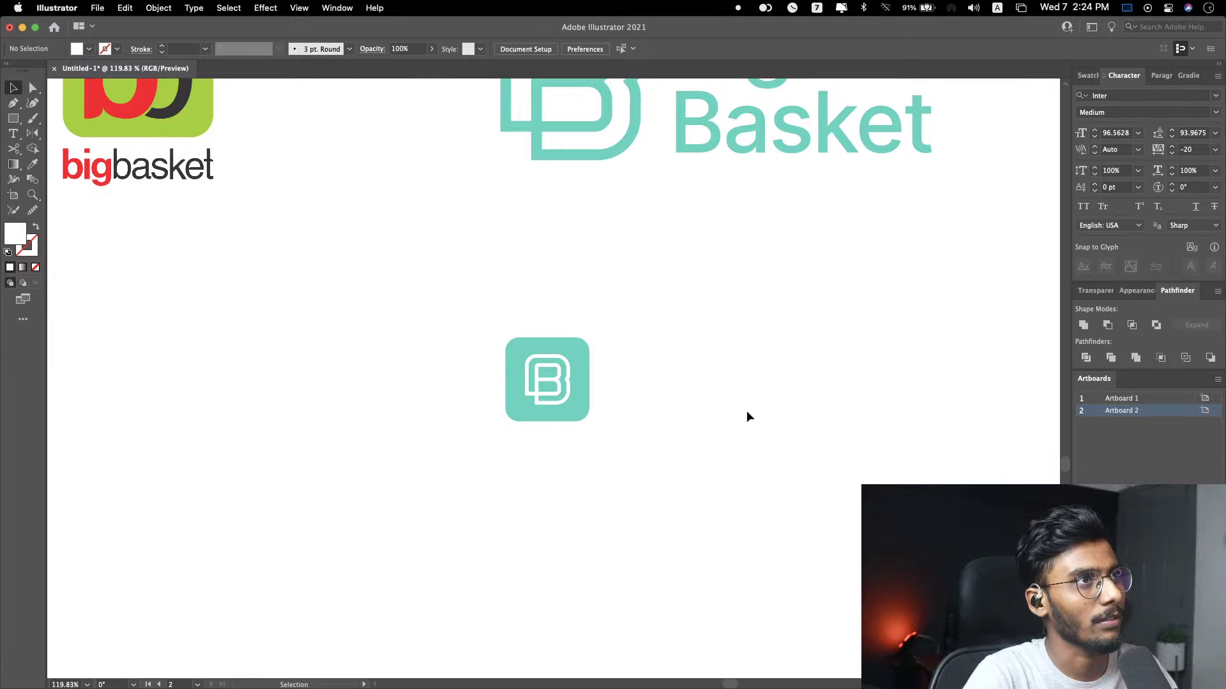
pyautogui.scroll(-3, 720, 406)
pyautogui.scroll(3, 719, 397)
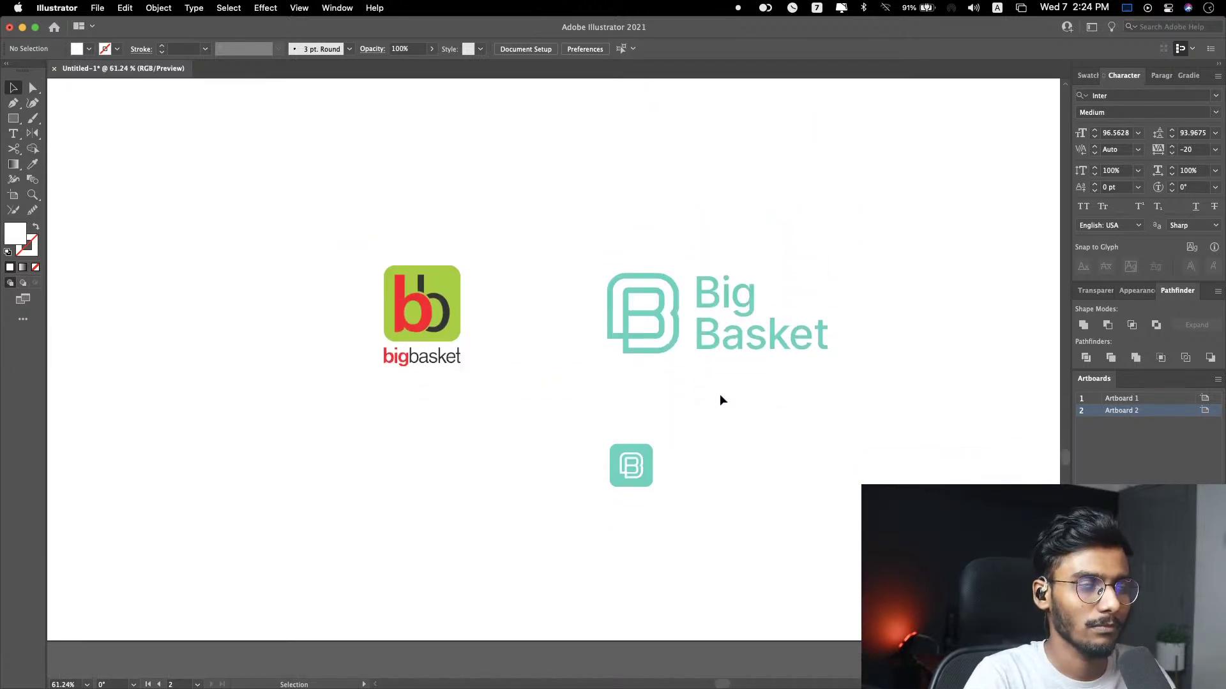
pyautogui.scroll(-1, 680, 424)
pyautogui.scroll(4, 681, 423)
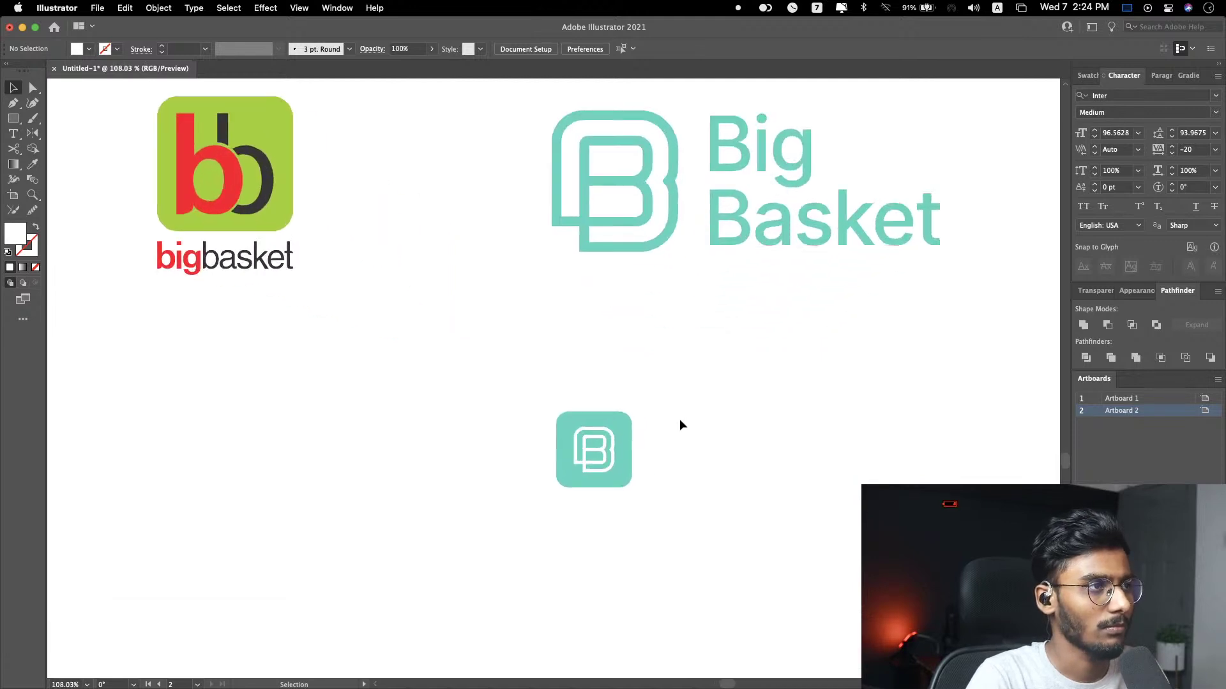
pyautogui.scroll(-1, 728, 389)
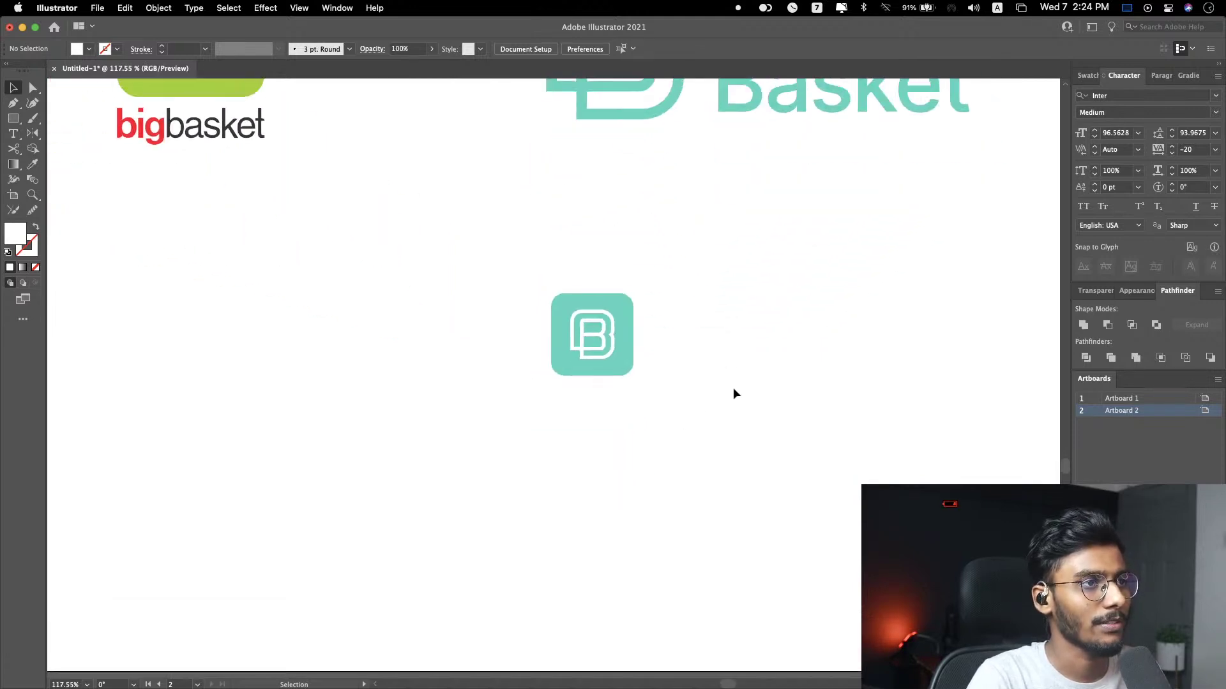
pyautogui.scroll(3, 734, 380)
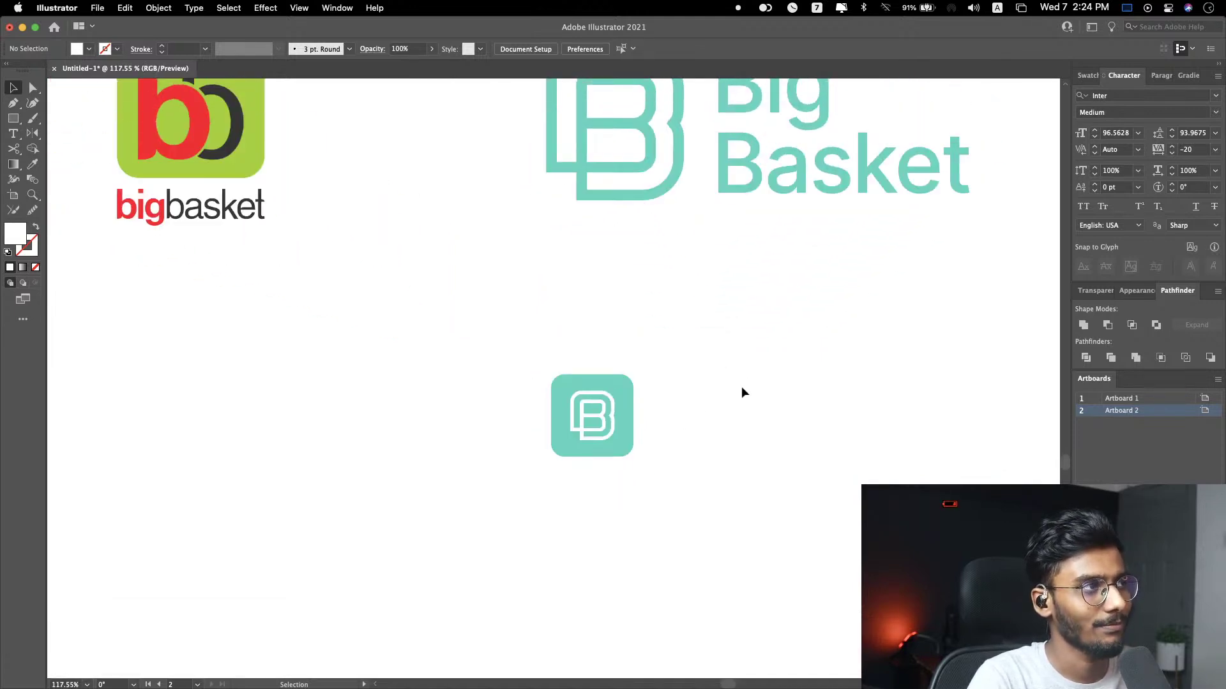
# Step: Move the teal app icon and its rounded square up to sit just below the redesigned logo's B icon
pyautogui.moveTo(738, 341); pyautogui.dragTo(518, 531)
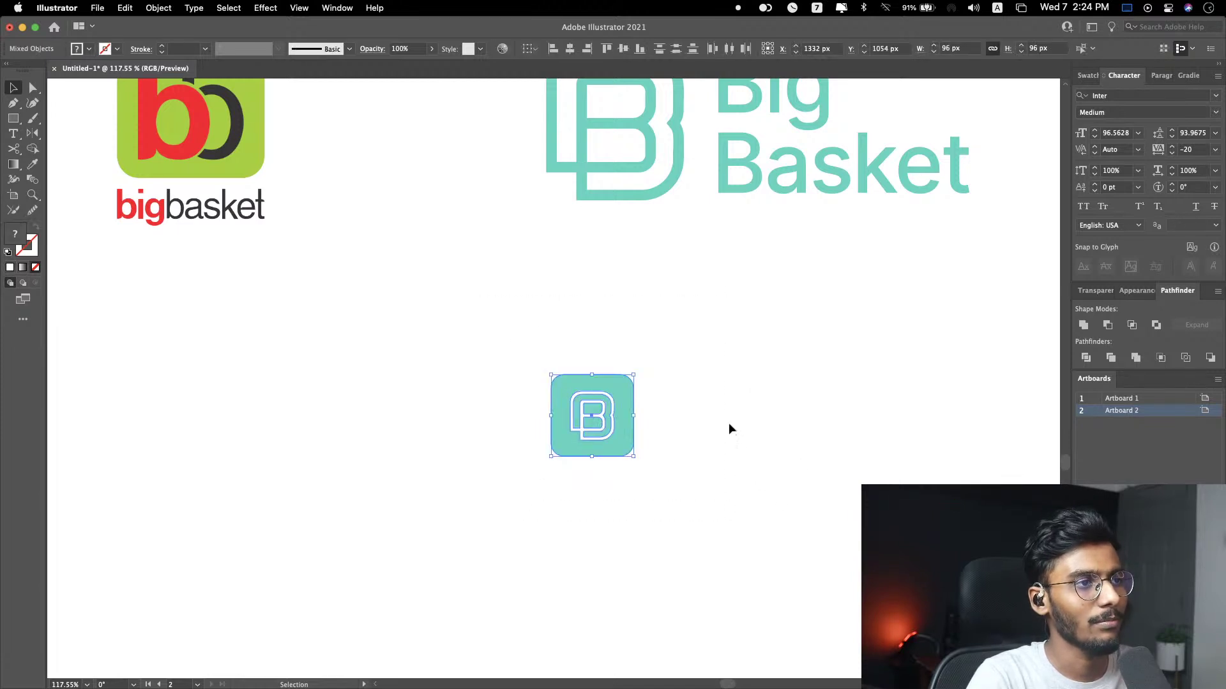
pyautogui.moveTo(592, 426); pyautogui.dragTo(570, 322)
pyautogui.click(671, 361)
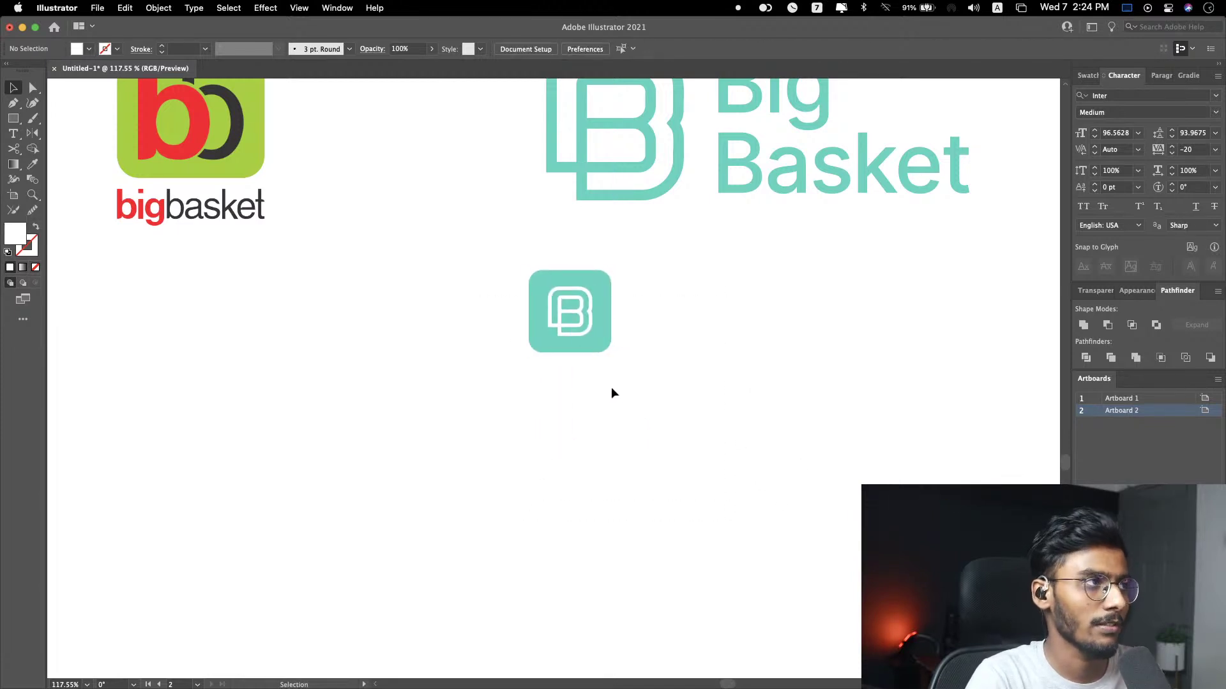
pyautogui.scroll(-5, 607, 397)
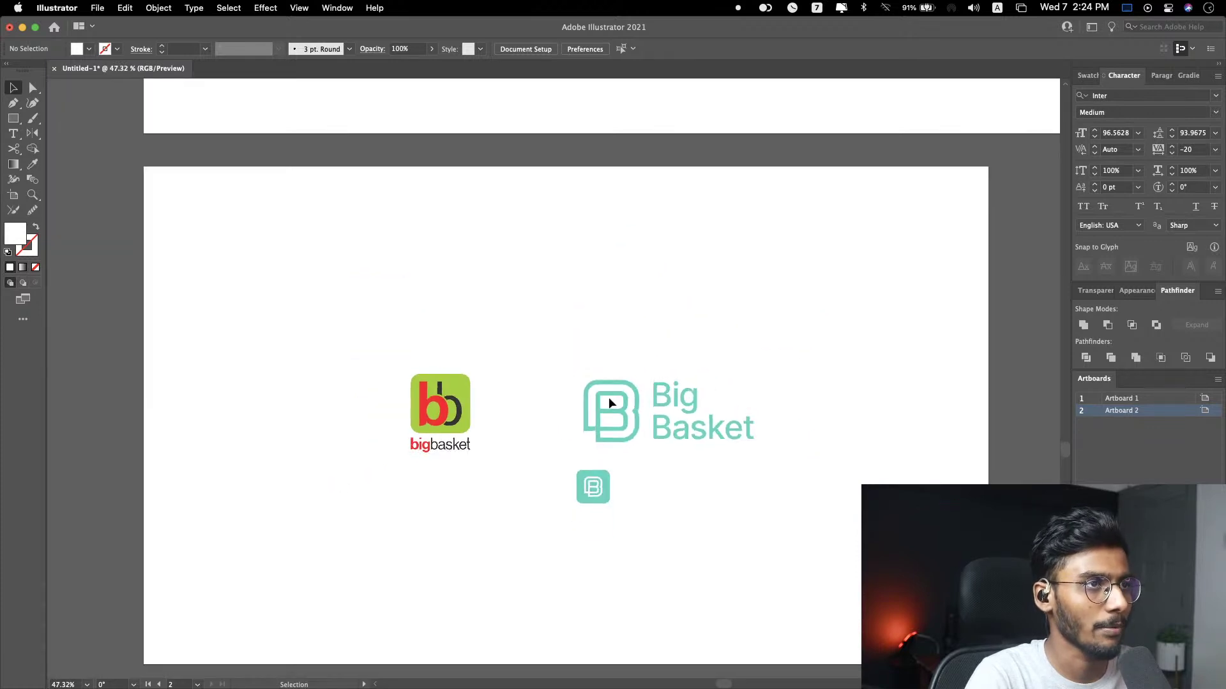
pyautogui.scroll(-2, 607, 398)
pyautogui.scroll(-3, 613, 409)
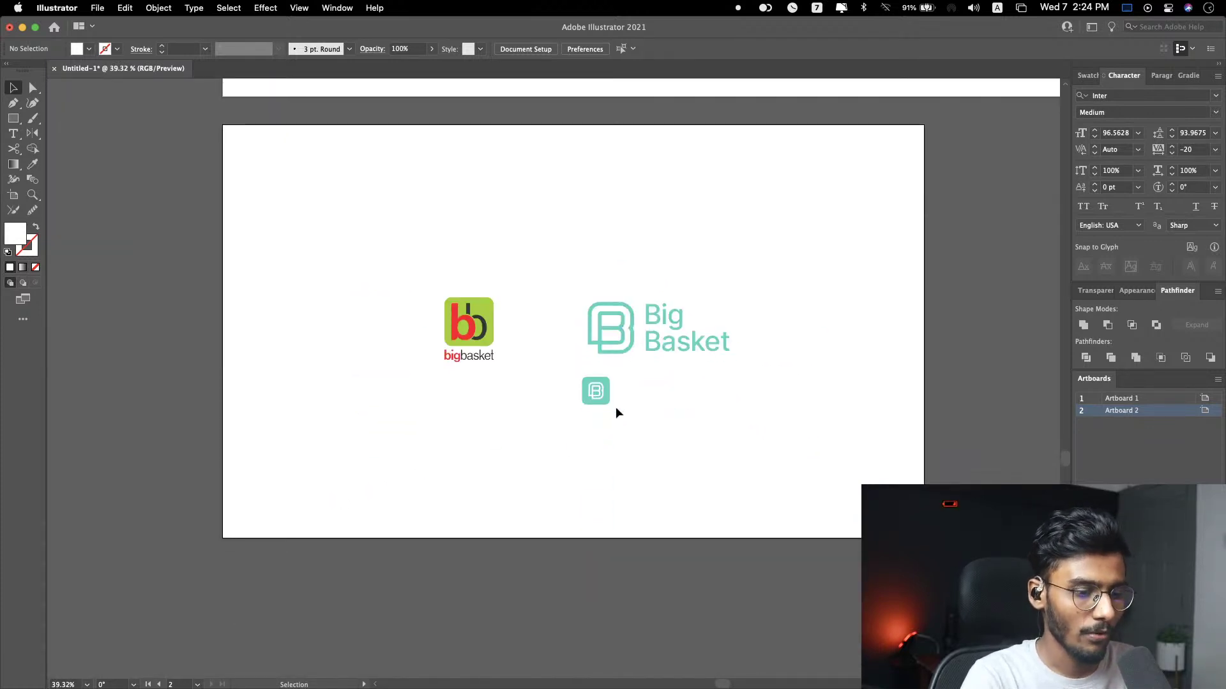
# Step: Tighten the leading of the teal "Big Basket" text to 91.9675 pt
pyautogui.scroll(4, 656, 420)
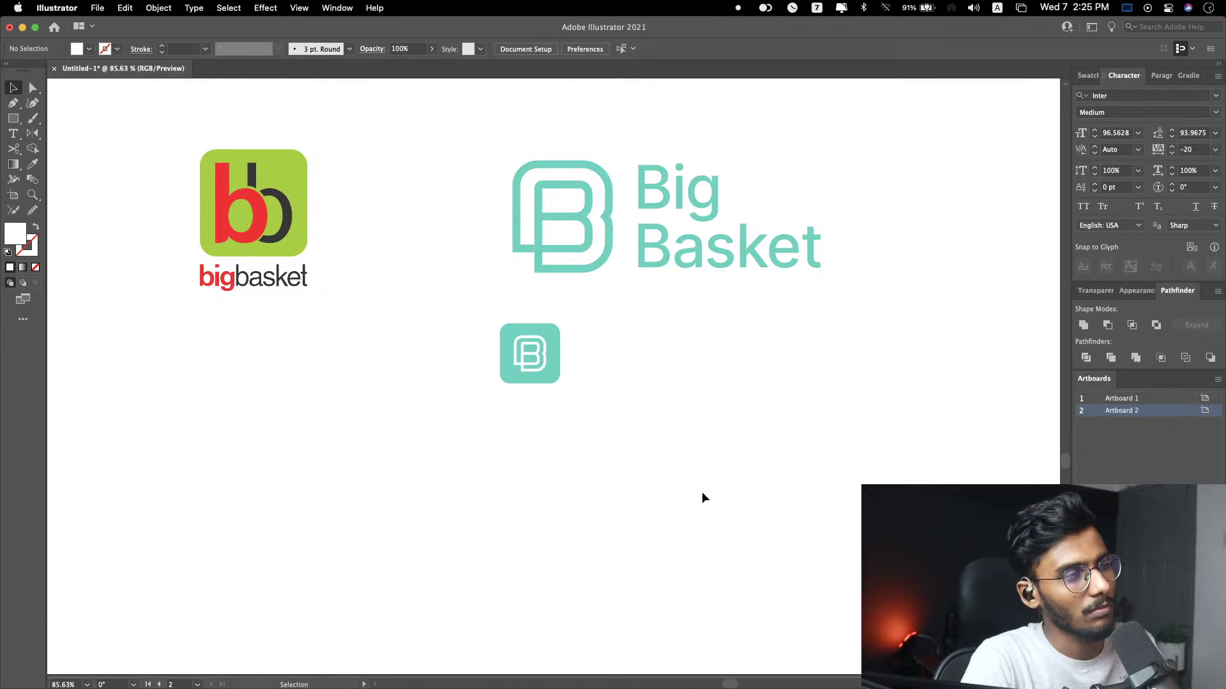
pyautogui.click(557, 365)
pyautogui.click(613, 371)
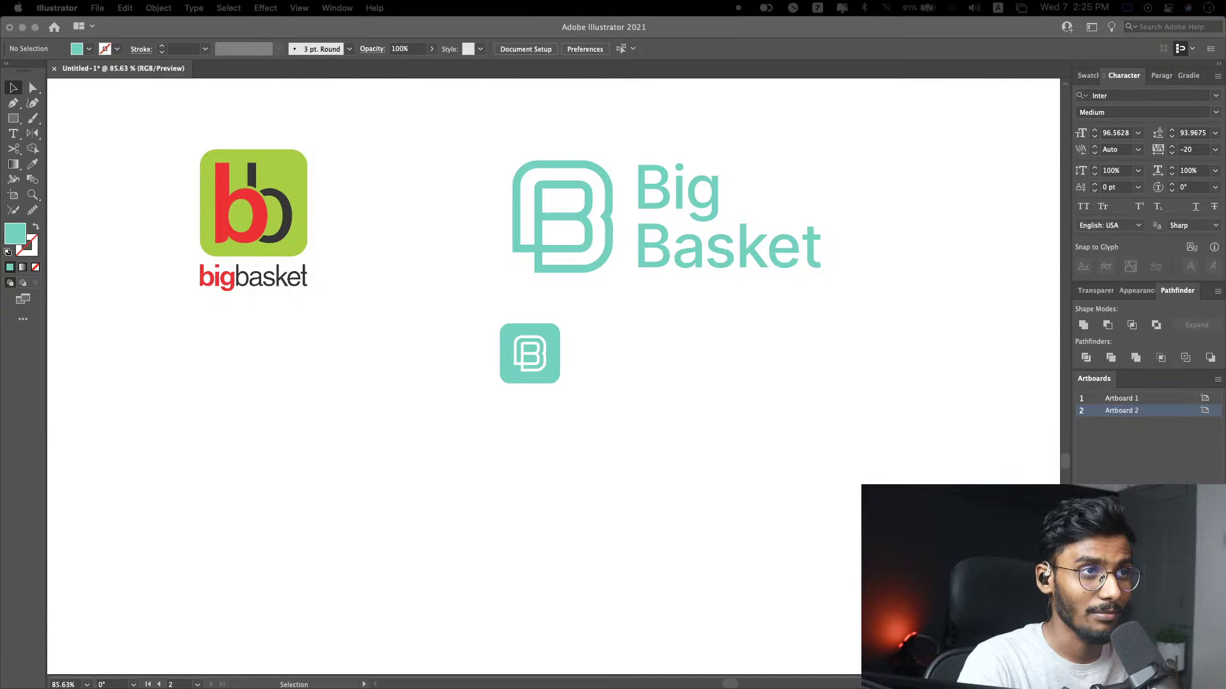
pyautogui.click(761, 268)
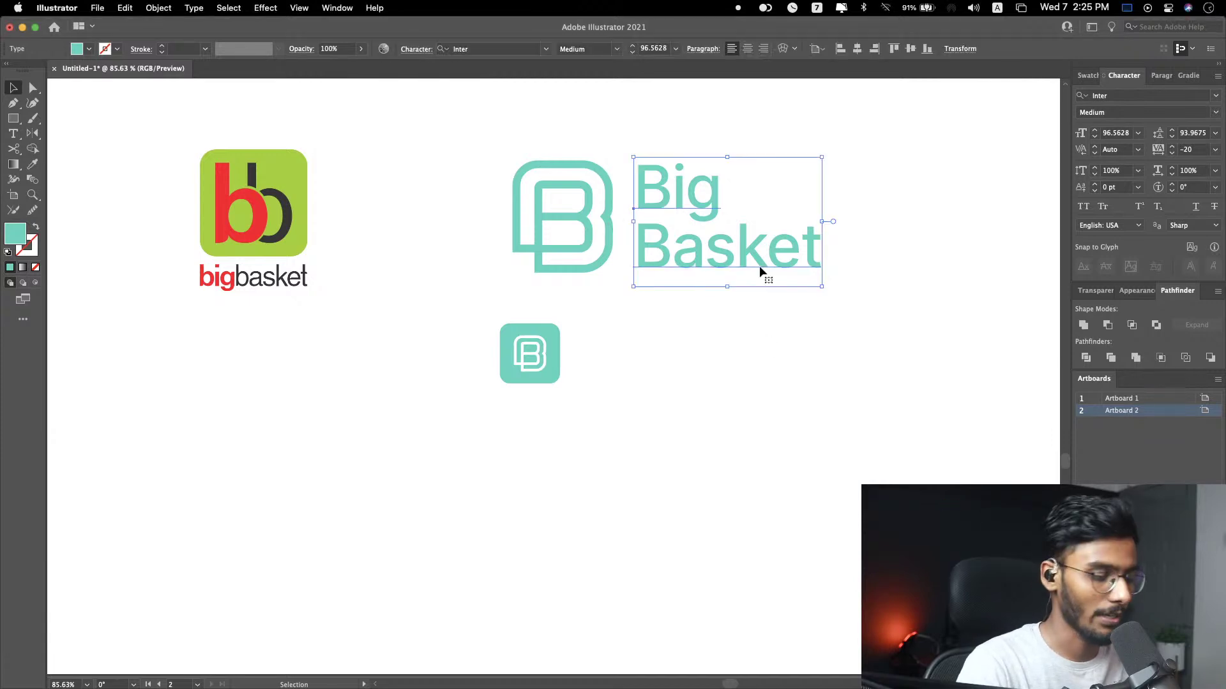
pyautogui.hotkey('alt', 'Up')
pyautogui.click(762, 293)
# Step: Review the original logo, teal redesign and app icon together on Artboard 2, and the colour palettes on Artboard 1
pyautogui.scroll(-5, 725, 384)
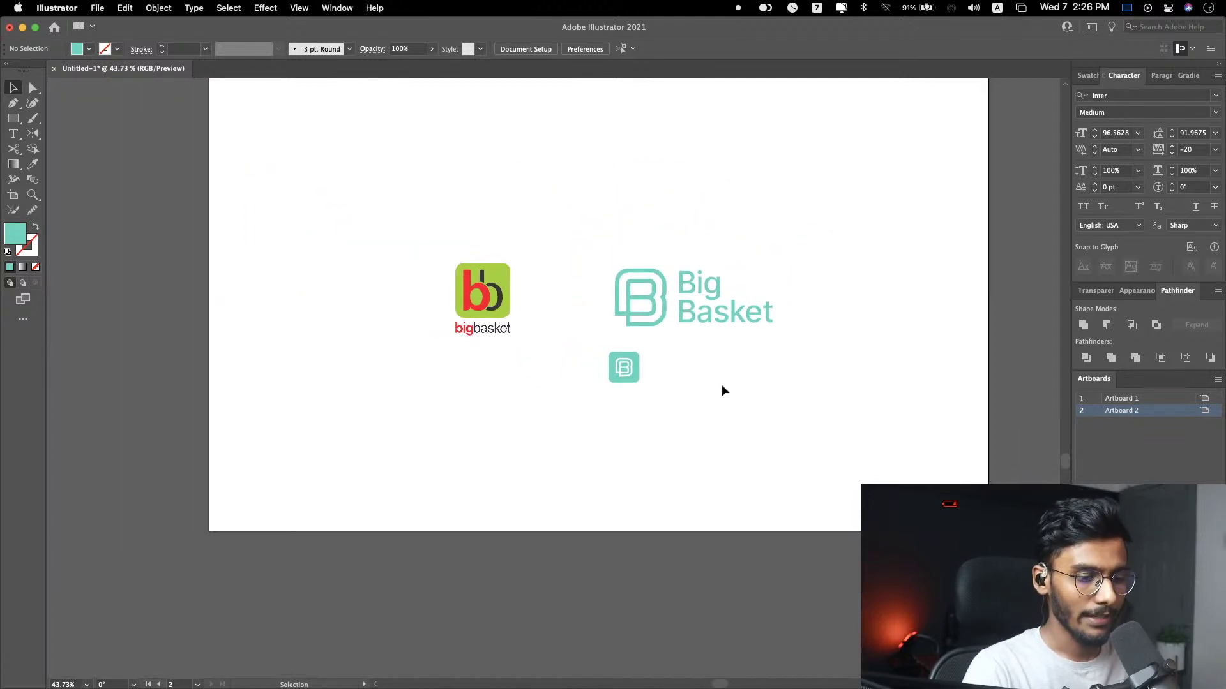
pyautogui.scroll(5, 725, 412)
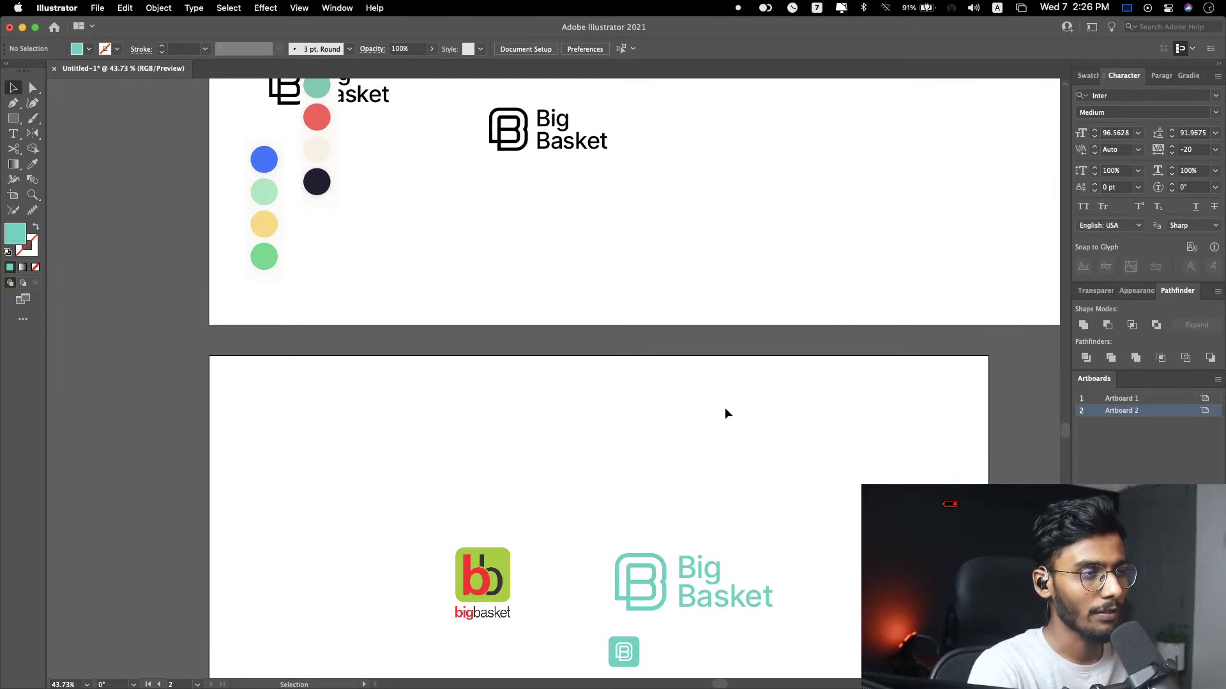
pyautogui.scroll(-3, 725, 413)
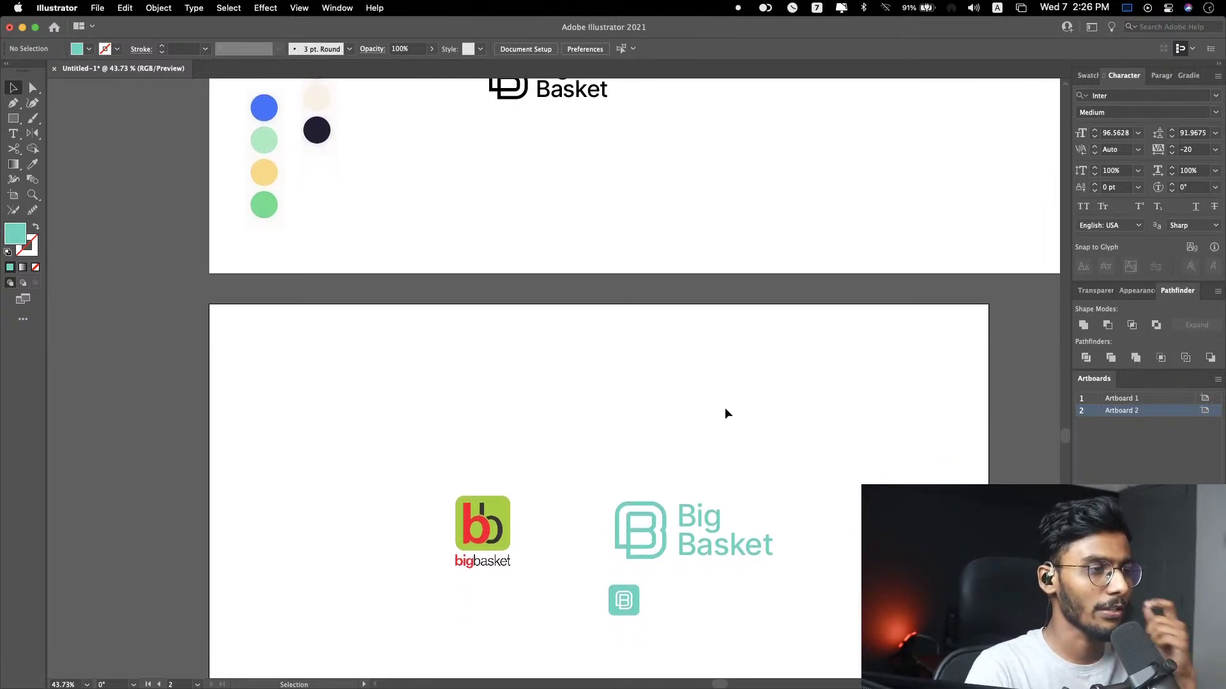
pyautogui.scroll(-3, 725, 414)
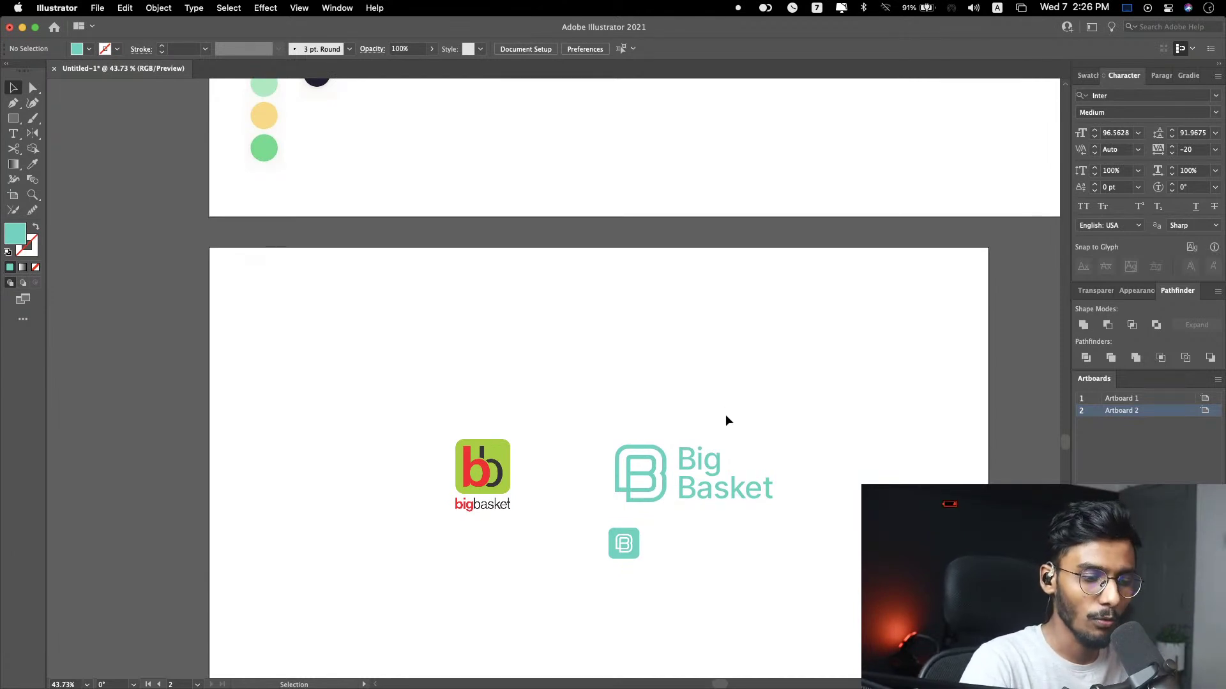
pyautogui.scroll(1, 749, 443)
pyautogui.scroll(-4, 685, 488)
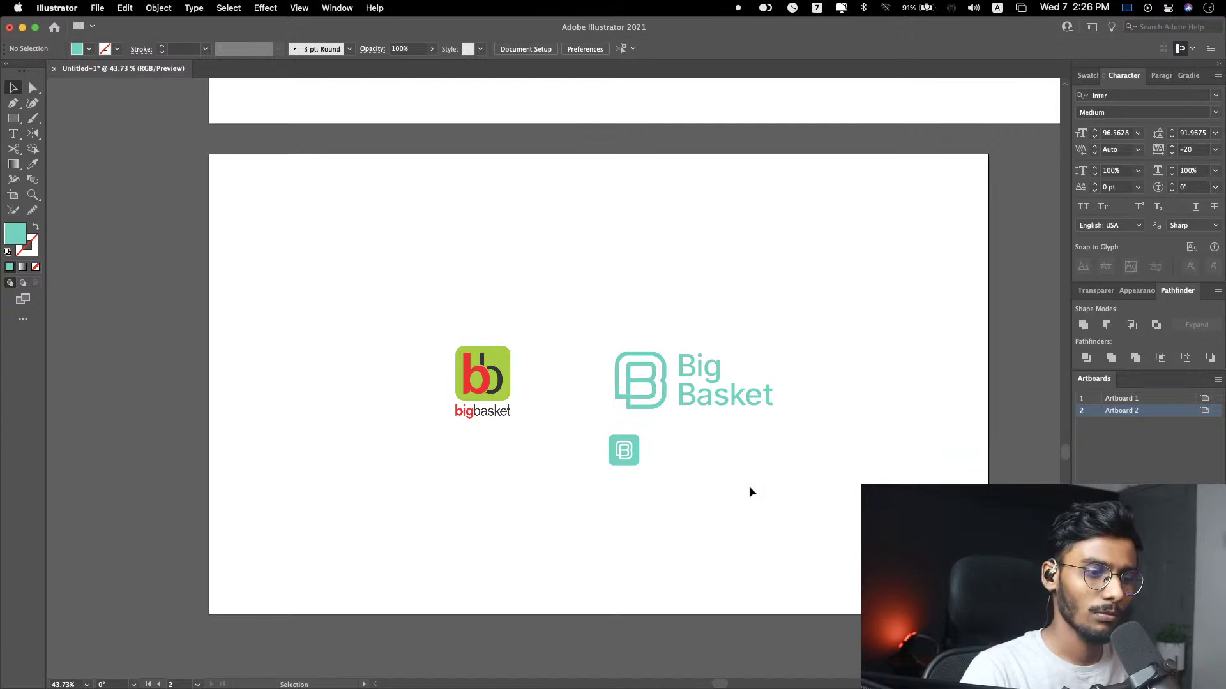
pyautogui.hscroll(5, 757, 481)
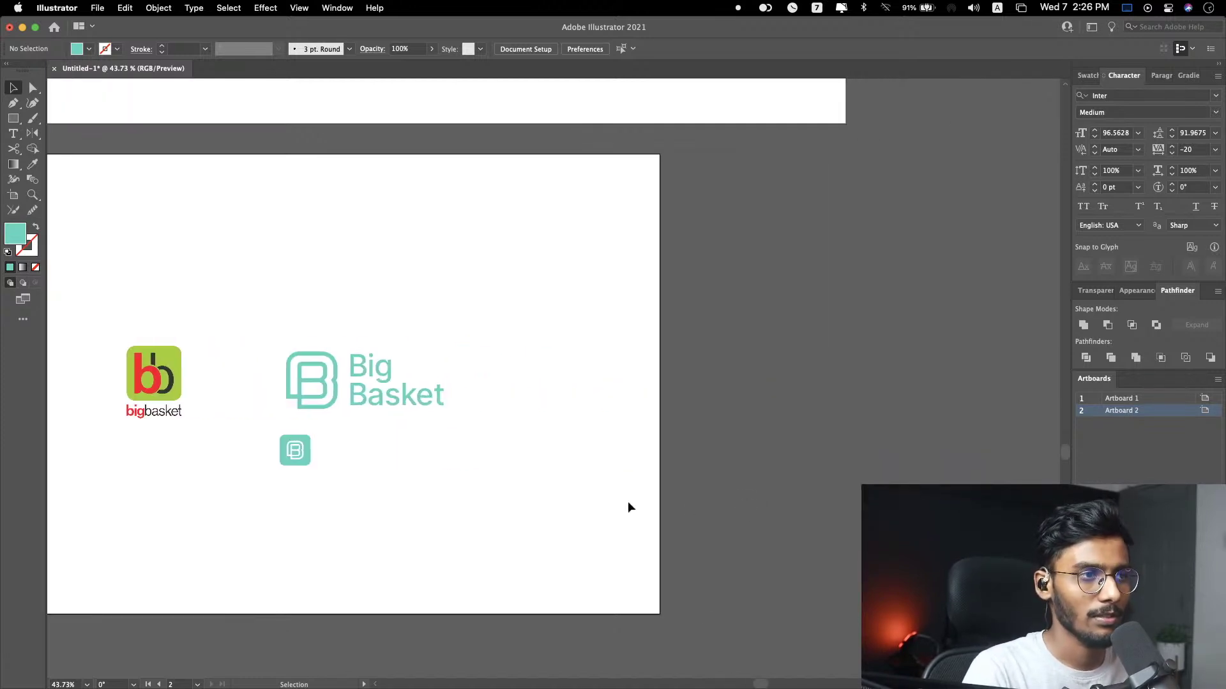
pyautogui.hscroll(-6, 687, 509)
pyautogui.hscroll(6, 803, 456)
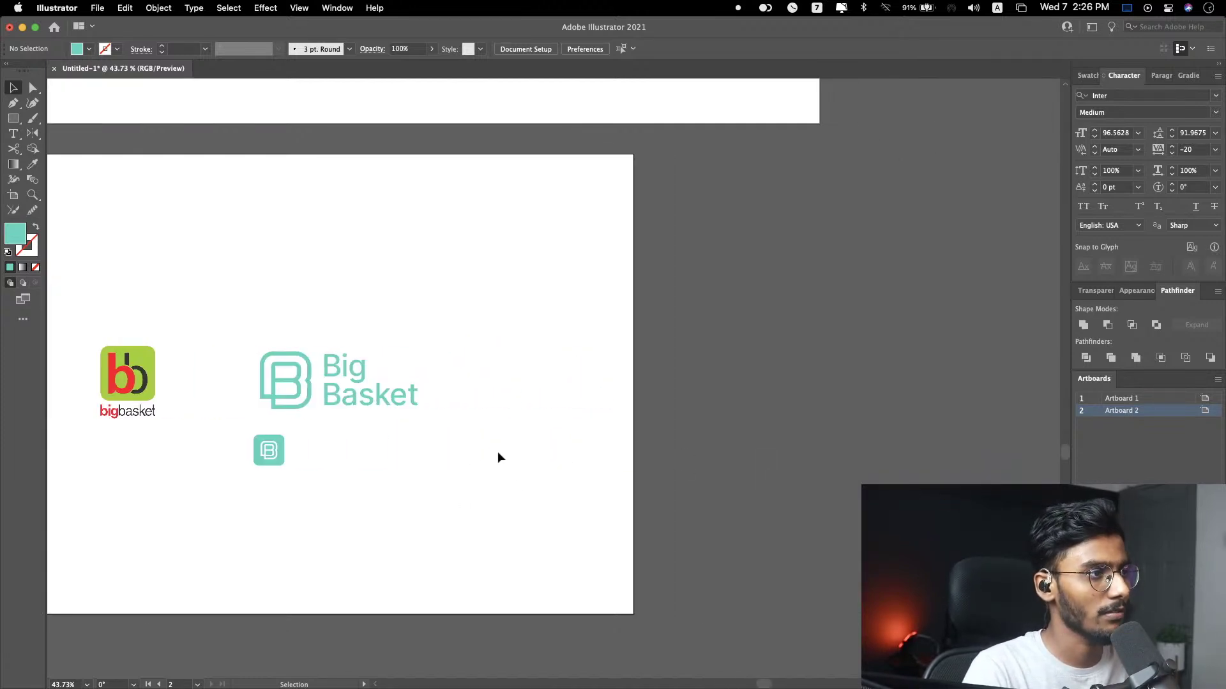
pyautogui.click(329, 410)
pyautogui.click(488, 367)
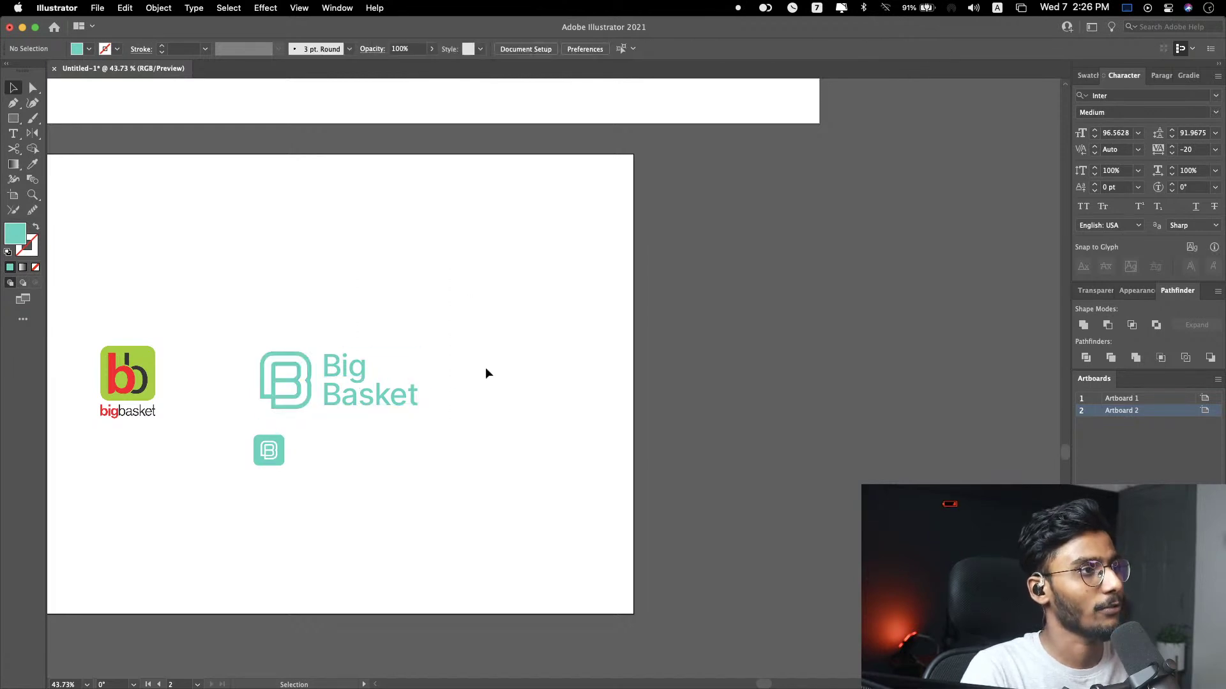
pyautogui.hscroll(-2, 486, 373)
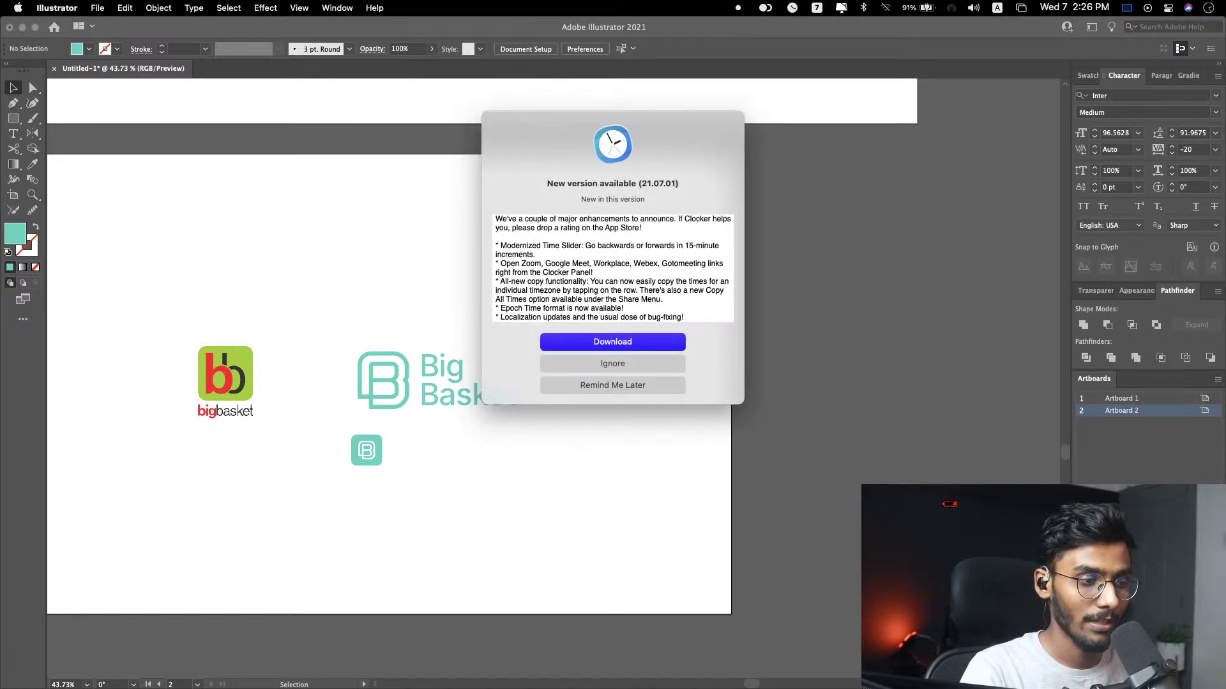
# Step: Ignore the offered Clocker update to version 21.07.01
pyautogui.click(603, 365)
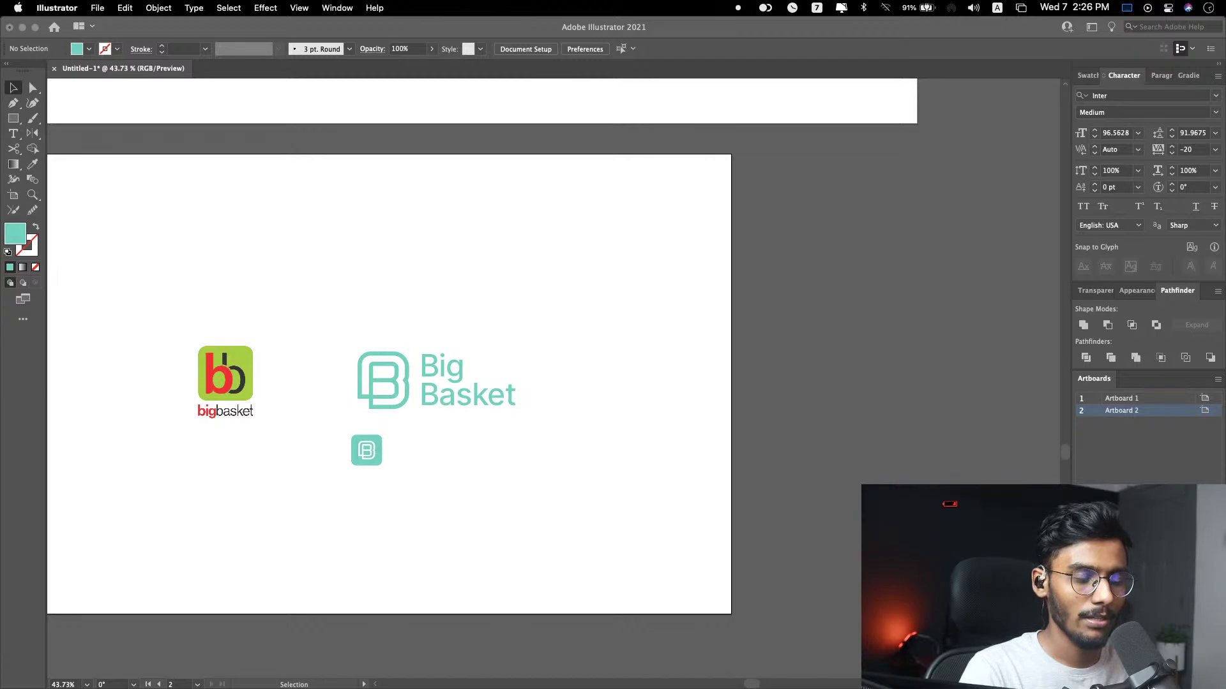